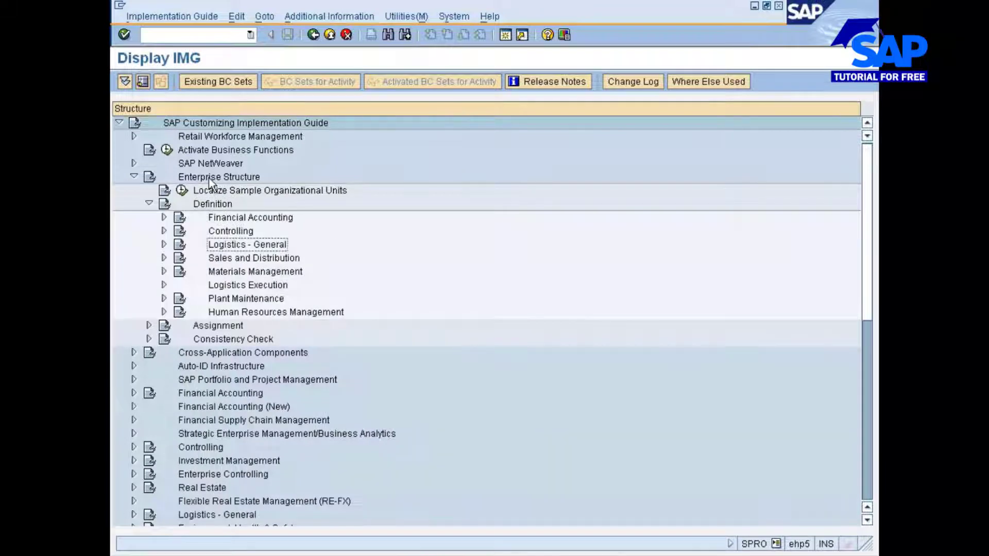
Step: Expand Logistics - General under Enterprise Structure Definition and open the Define Division activity
{"action": "key", "text": "Right"}
{"action": "key", "text": "Down"}
{"action": "key", "text": "Down"}
{"action": "key", "text": "Down"}
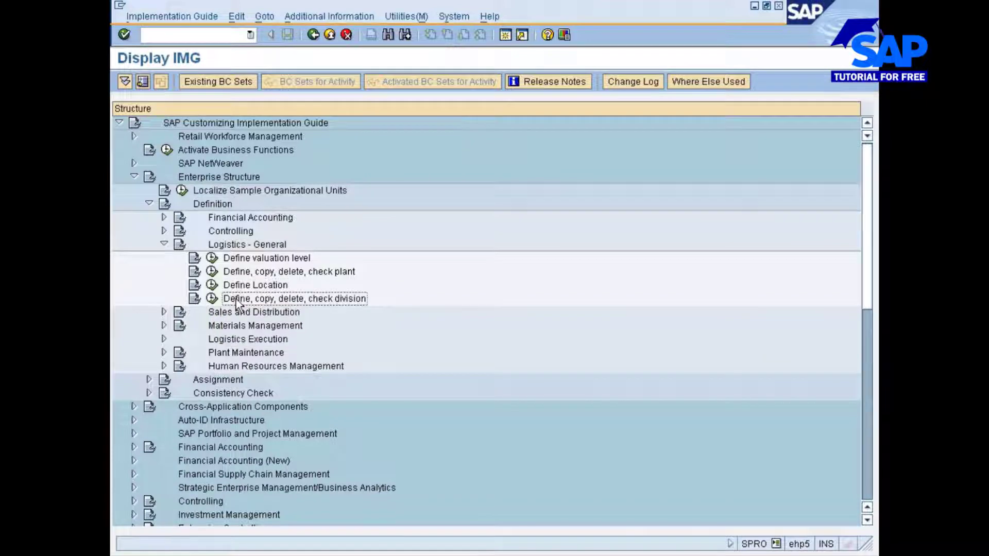
{"action": "left_click", "coordinate": [213, 299]}
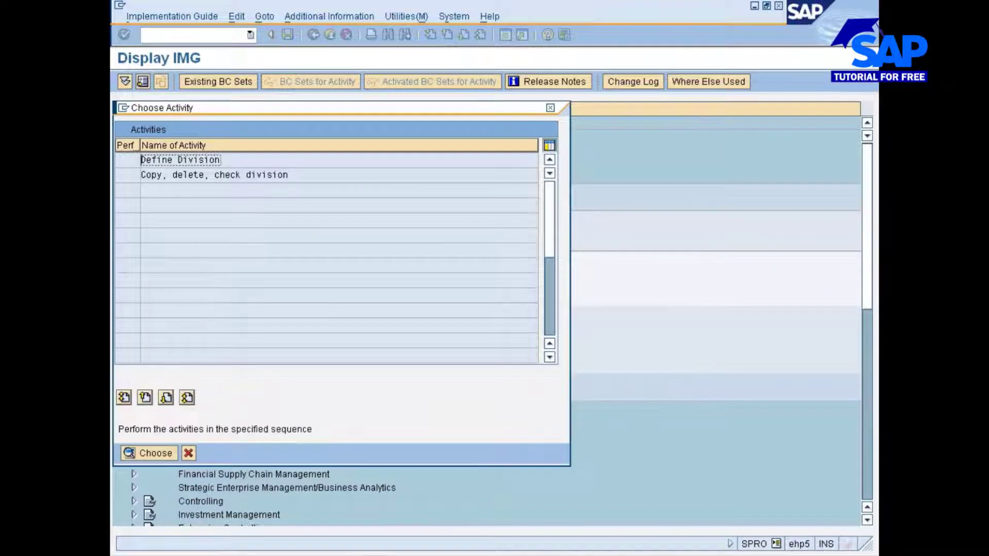
{"action": "double_click", "coordinate": [196, 161]}
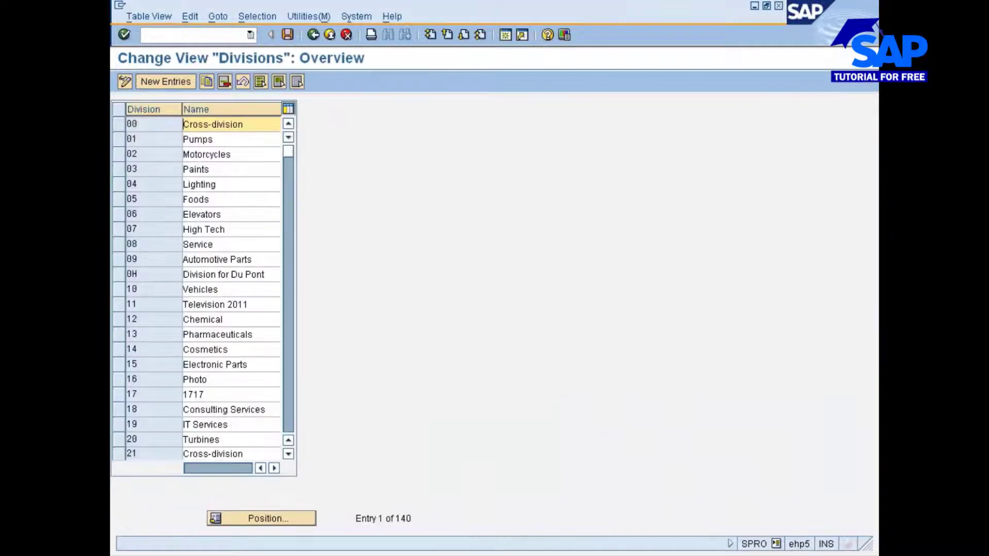
Step: Position the divisions list at entry 7d and look through the neighbouring divisions
{"action": "left_click", "coordinate": [248, 517]}
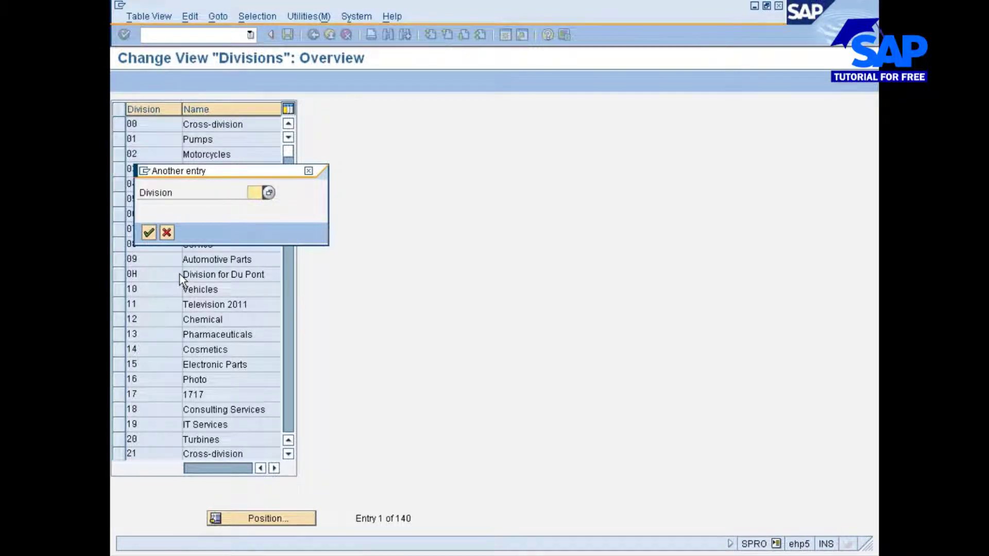
{"action": "key", "text": "BackSpace"}
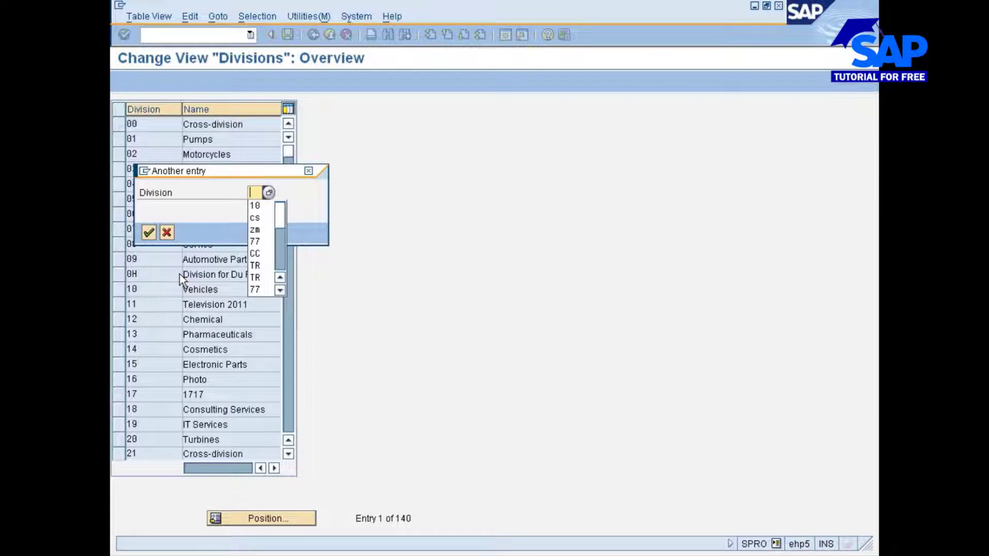
{"action": "type", "text": "85"}
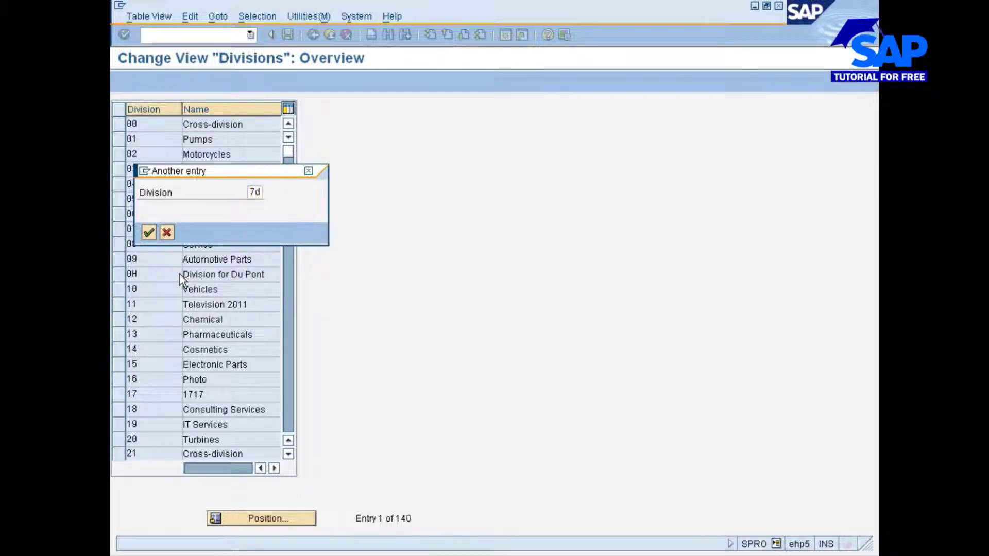
{"action": "key", "text": "Return"}
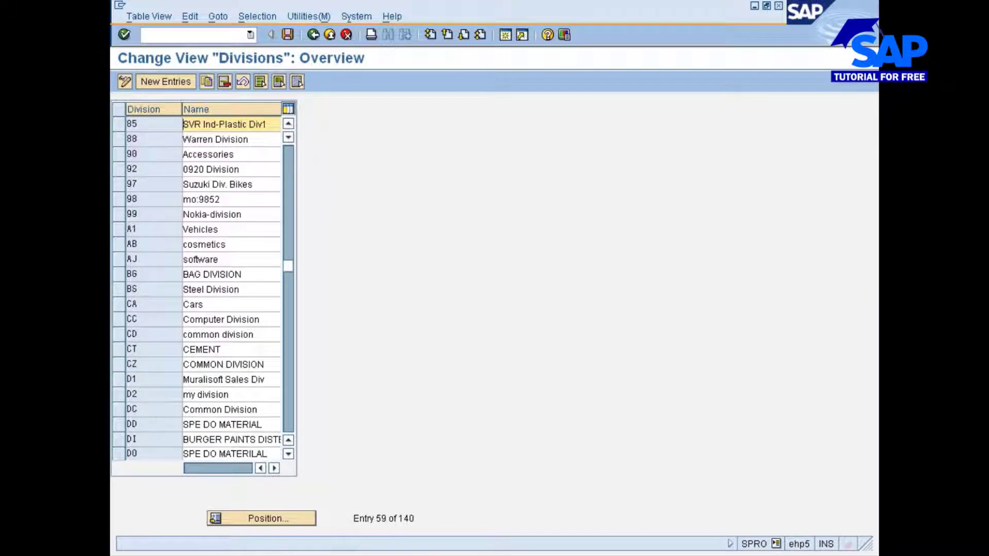
{"action": "scroll", "coordinate": [169, 228], "scroll_direction": "up", "scroll_amount": 1}
{"action": "scroll", "coordinate": [168, 227], "scroll_direction": "up", "scroll_amount": 1}
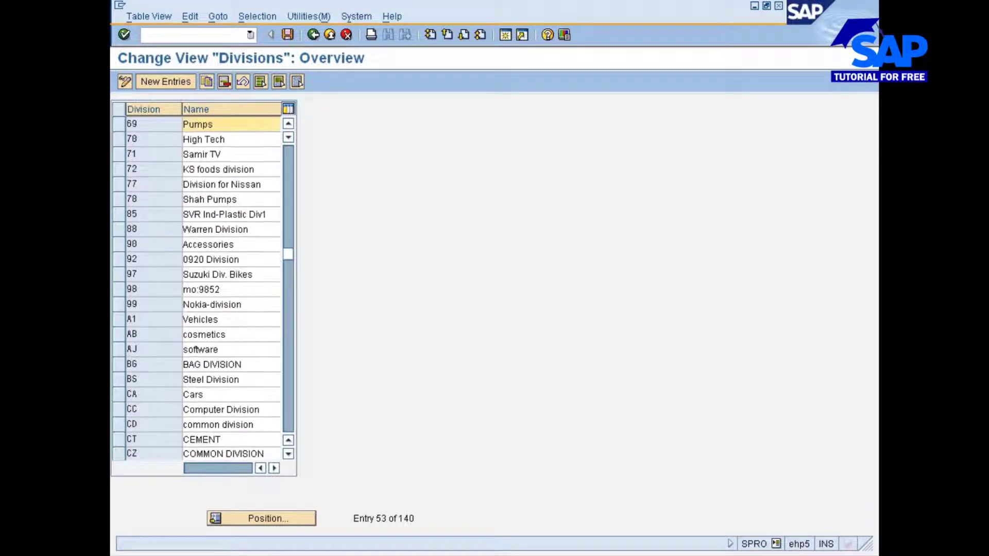
{"action": "scroll", "coordinate": [169, 231], "scroll_direction": "down", "scroll_amount": 3}
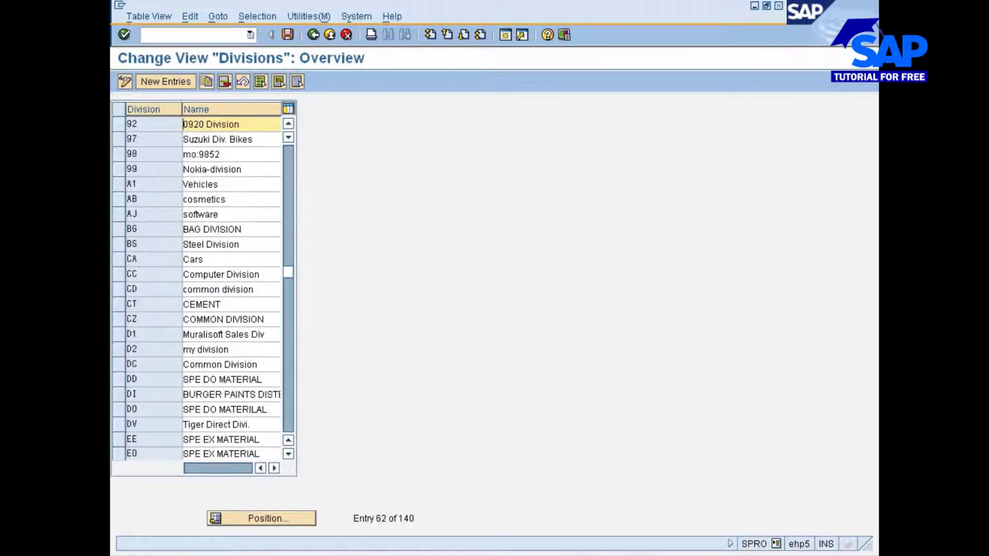
Step: Position the divisions list at division 77, and return to the customizing structure
{"action": "left_click", "coordinate": [274, 520]}
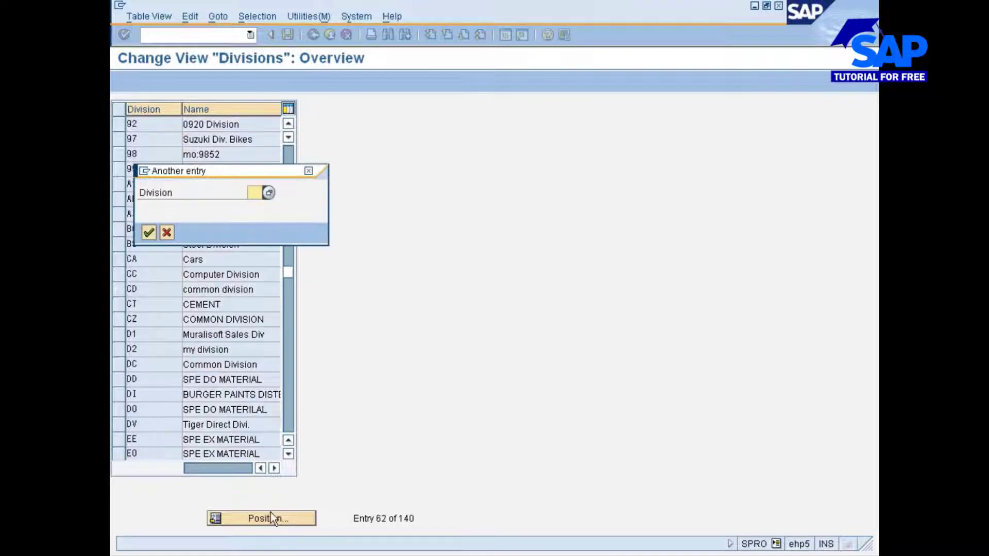
{"action": "type", "text": "77"}
{"action": "key", "text": "Return"}
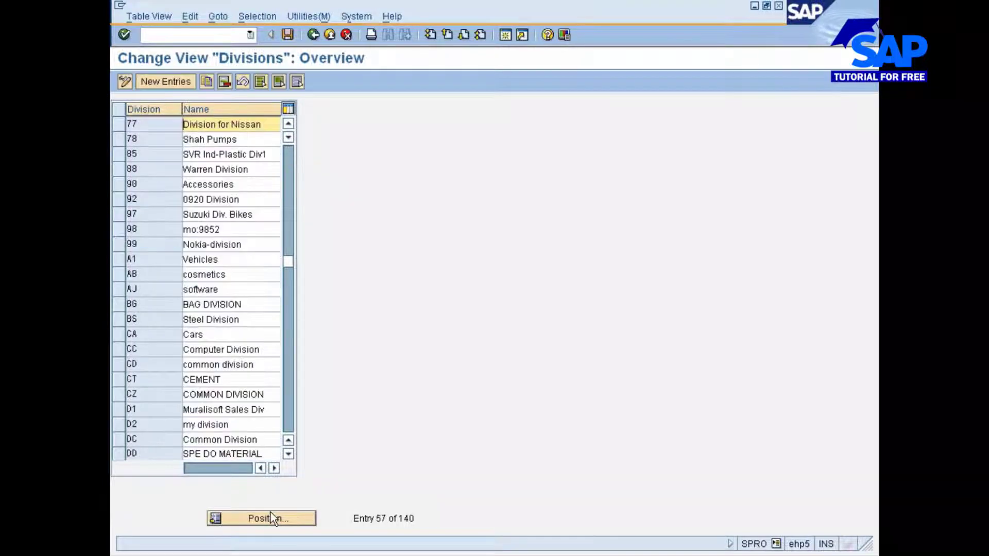
{"action": "left_click", "coordinate": [312, 36]}
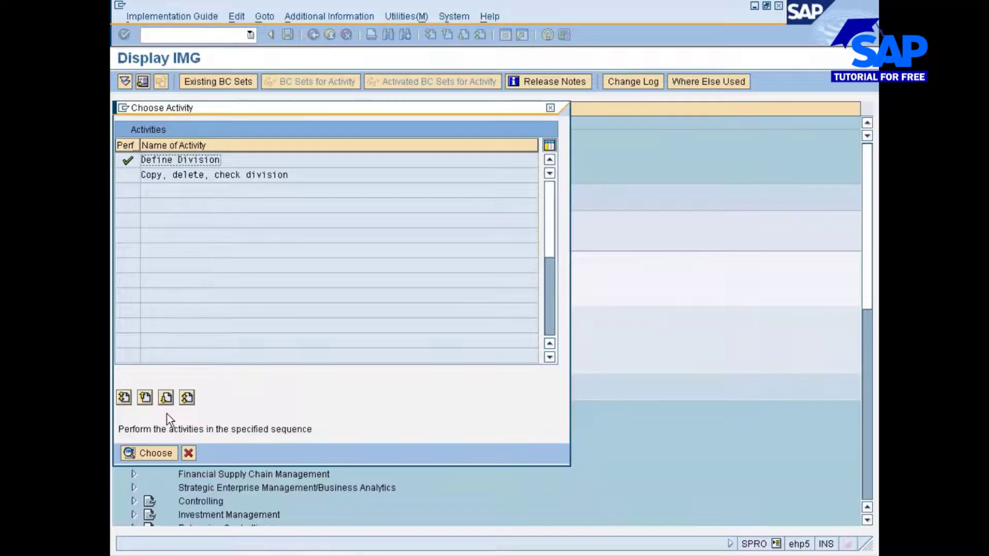
{"action": "left_click", "coordinate": [188, 452]}
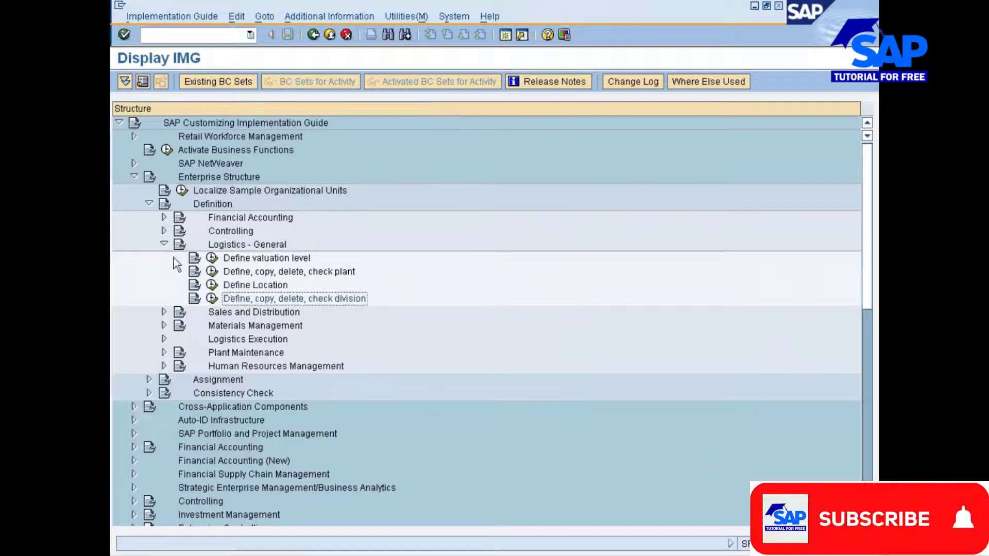
Step: Open the Define Sales Organization activity under Sales and Distribution, look up sales organization 7777, and return to the customizing structure
{"action": "left_click", "coordinate": [164, 312]}
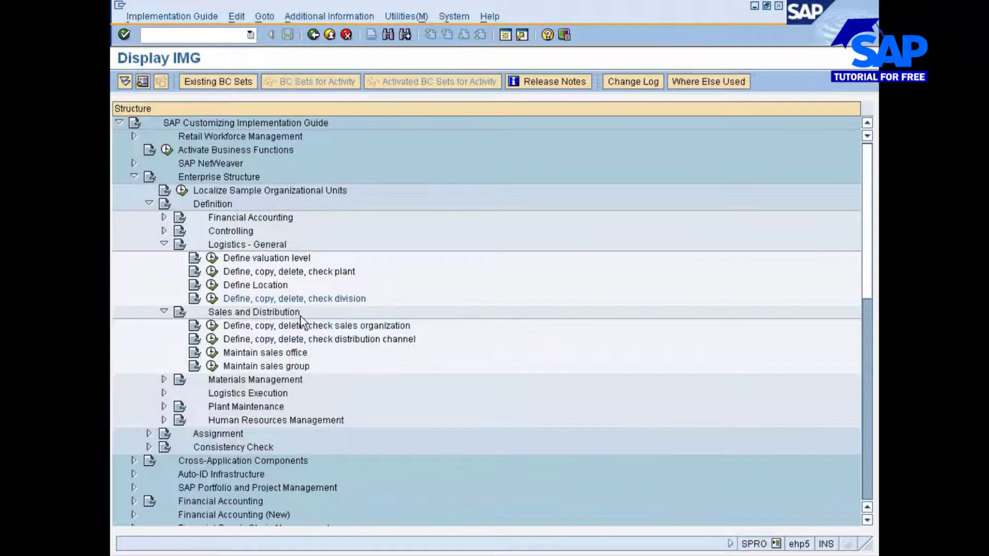
{"action": "left_click", "coordinate": [256, 329]}
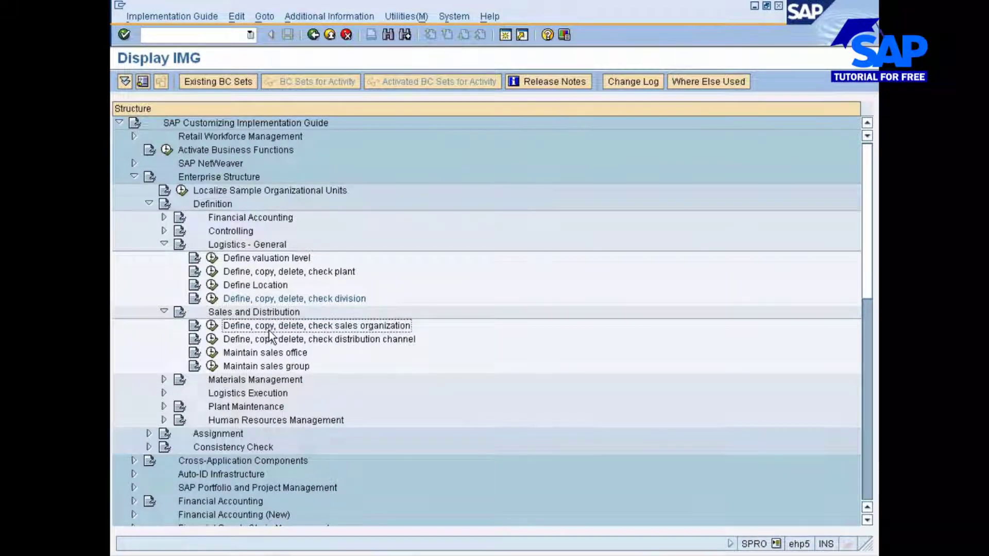
{"action": "left_click", "coordinate": [212, 327]}
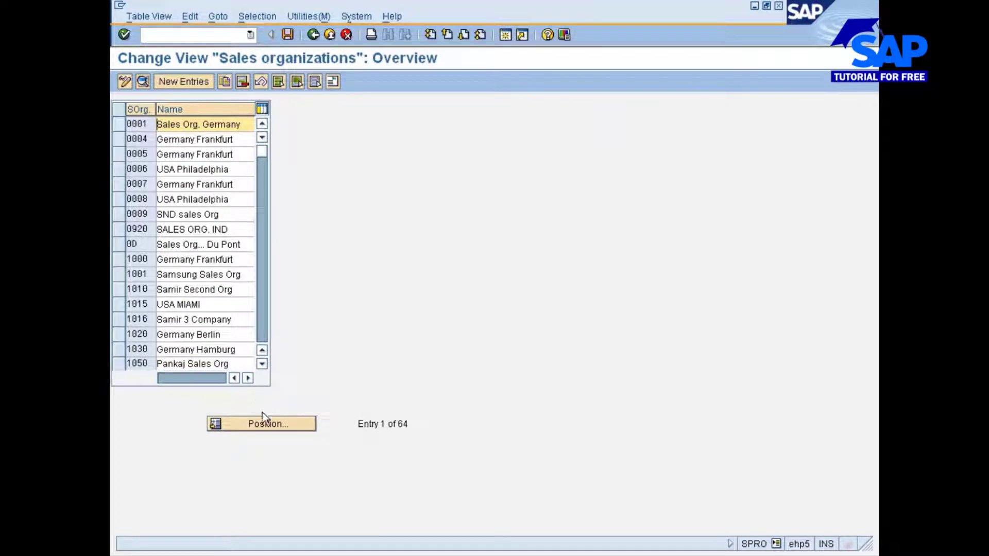
{"action": "left_click", "coordinate": [262, 420]}
{"action": "type", "text": "7777"}
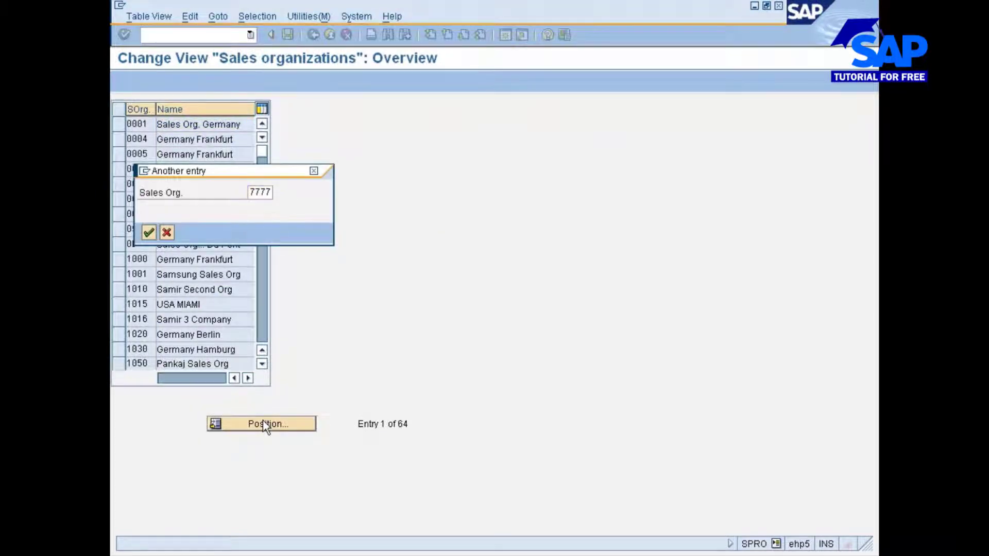
{"action": "key", "text": "Return"}
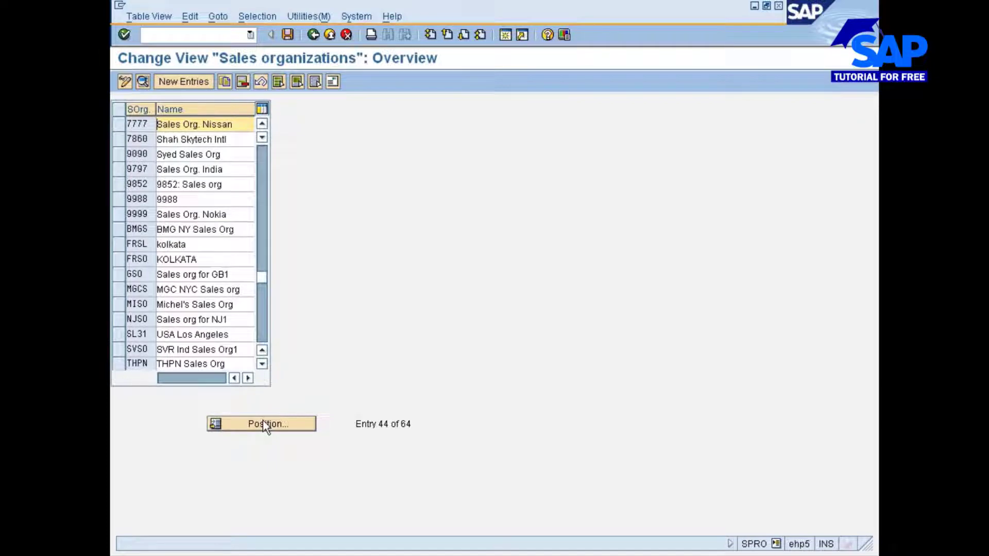
{"action": "key", "text": "F3"}
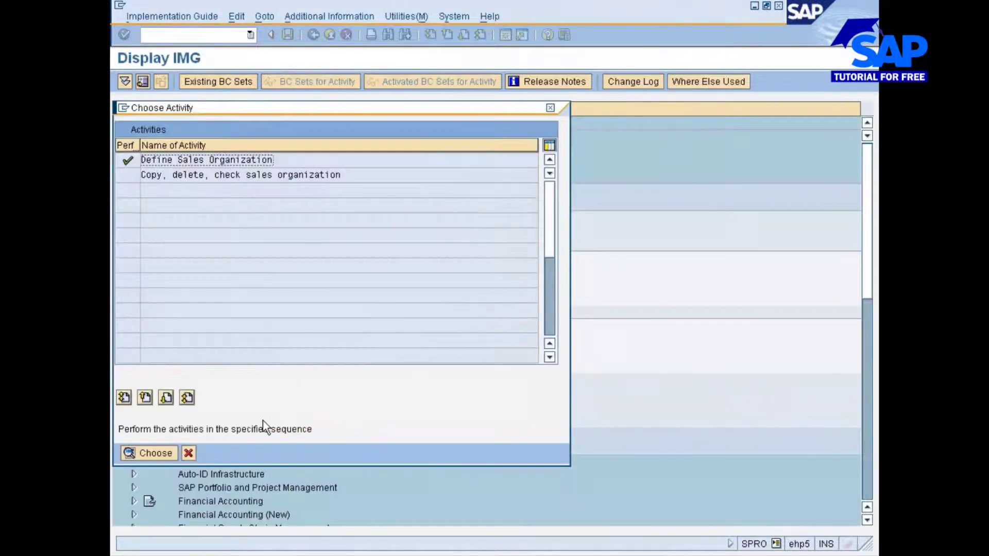
{"action": "key", "text": "Escape"}
Step: Open the Define distribution channel activity, look up distribution channel 77, and return to the customizing structure
{"action": "left_click", "coordinate": [251, 340]}
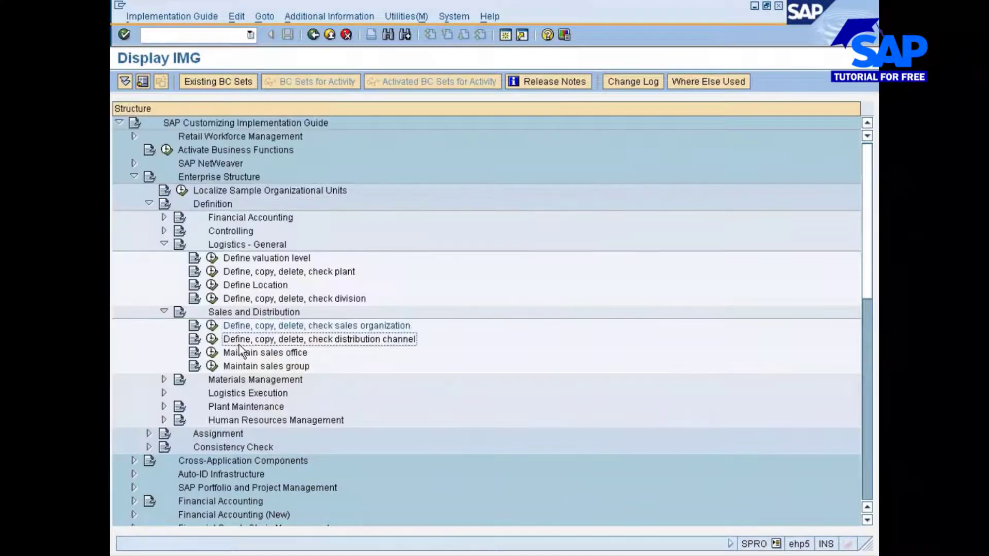
{"action": "left_click", "coordinate": [212, 339]}
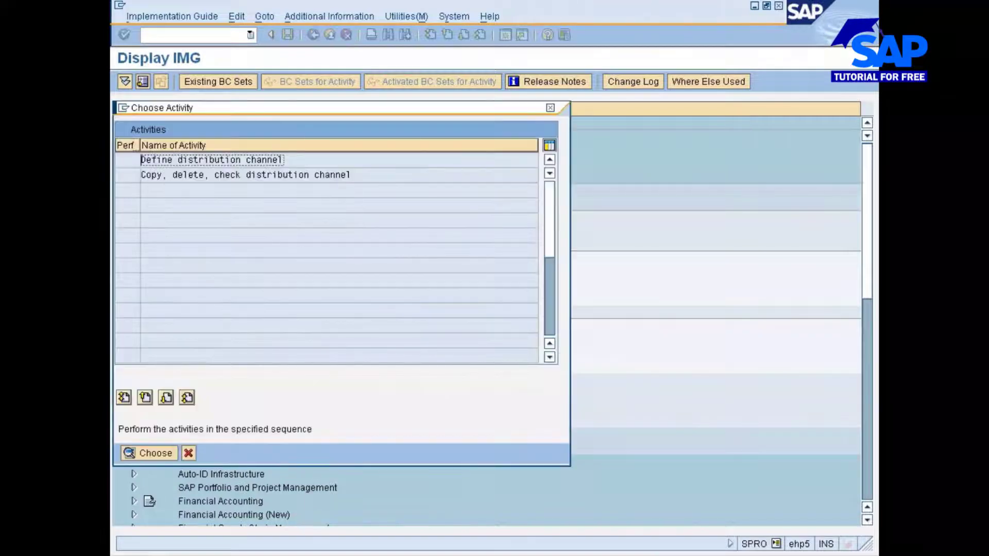
{"action": "double_click", "coordinate": [193, 164]}
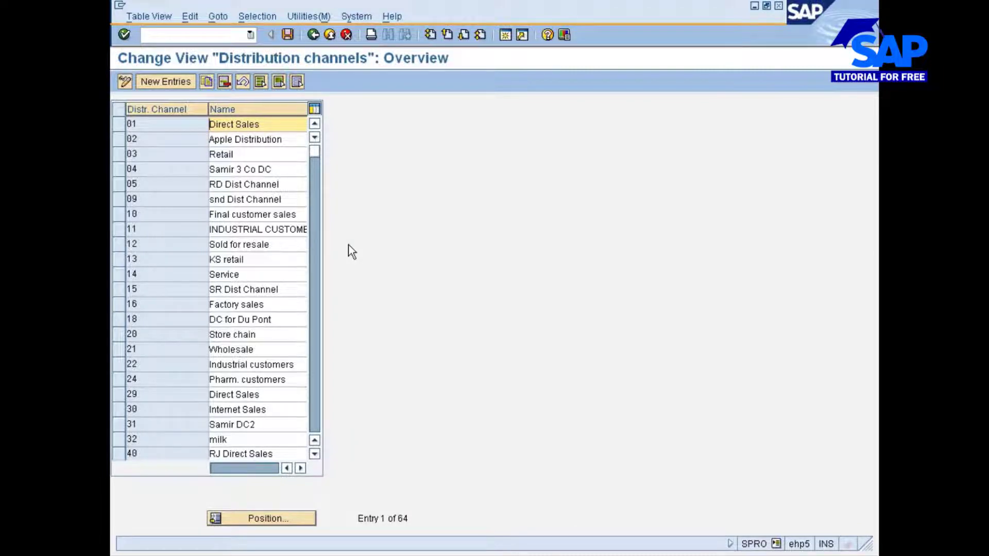
{"action": "left_click", "coordinate": [289, 520]}
{"action": "type", "text": "77"}
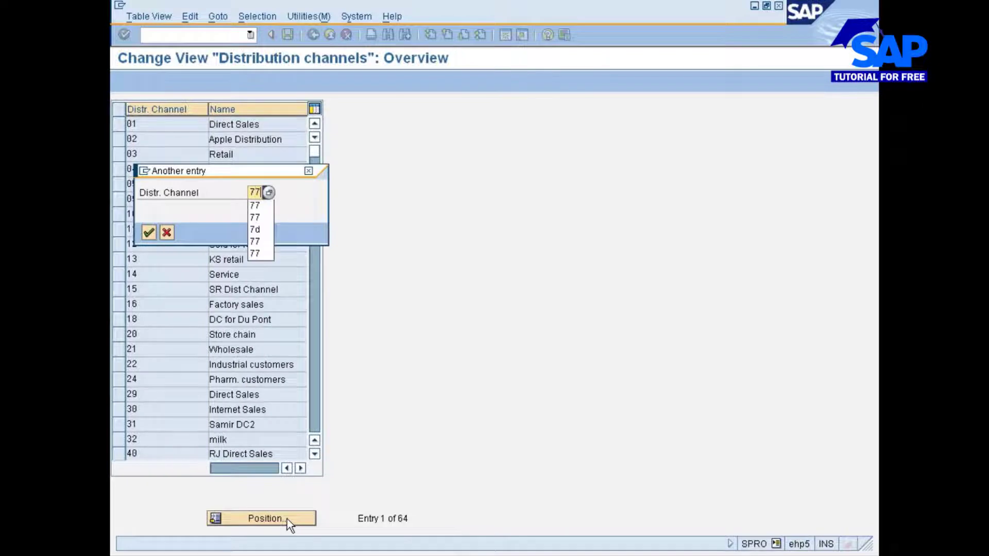
{"action": "key", "text": "Return"}
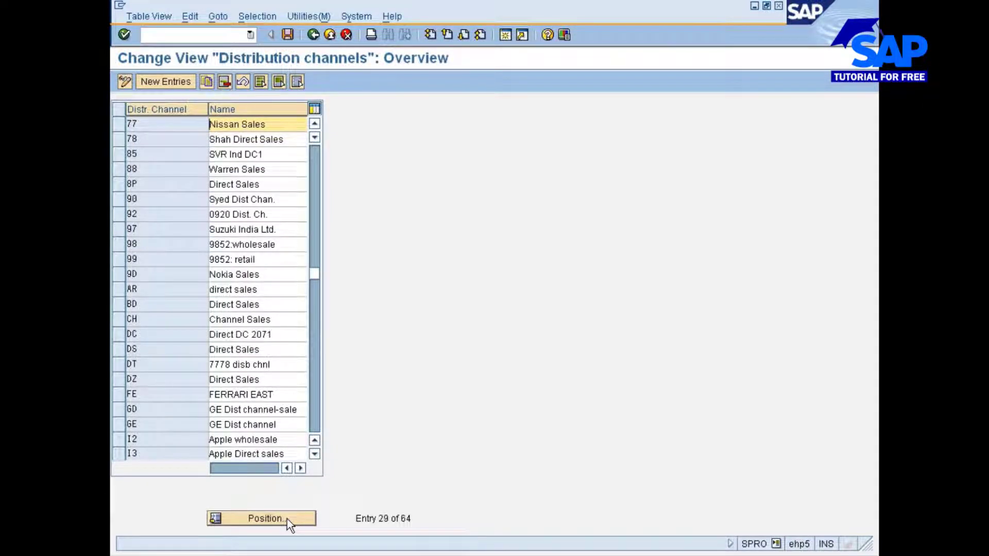
{"action": "key", "text": "F3"}
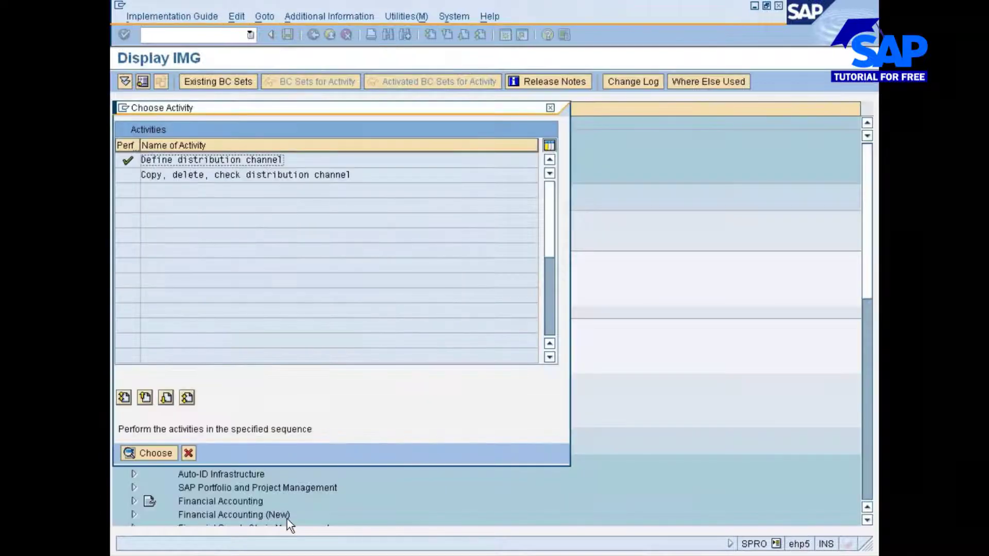
{"action": "left_click", "coordinate": [189, 453]}
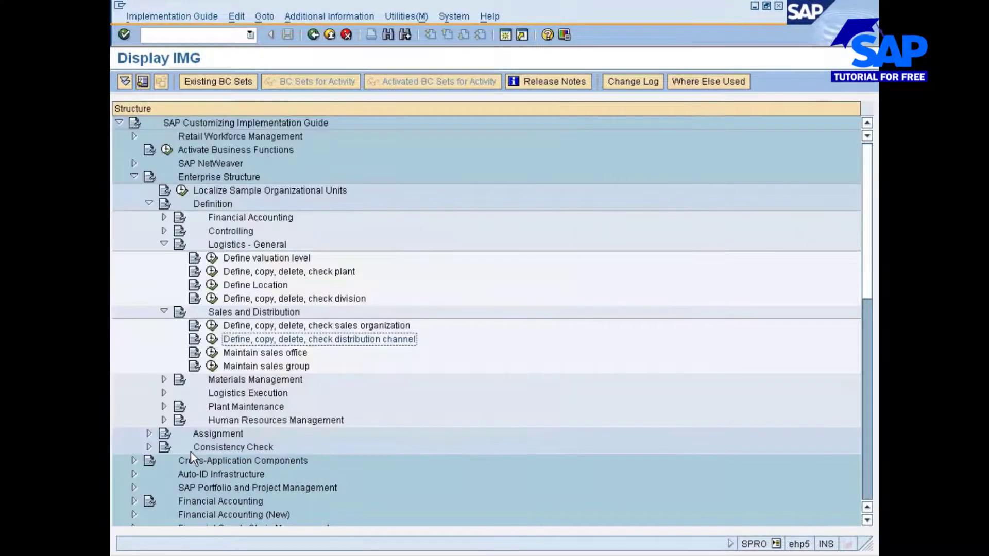
Step: Open Maintain sales office, look up sales office 7777, and return to the customizing structure
{"action": "left_click", "coordinate": [215, 353]}
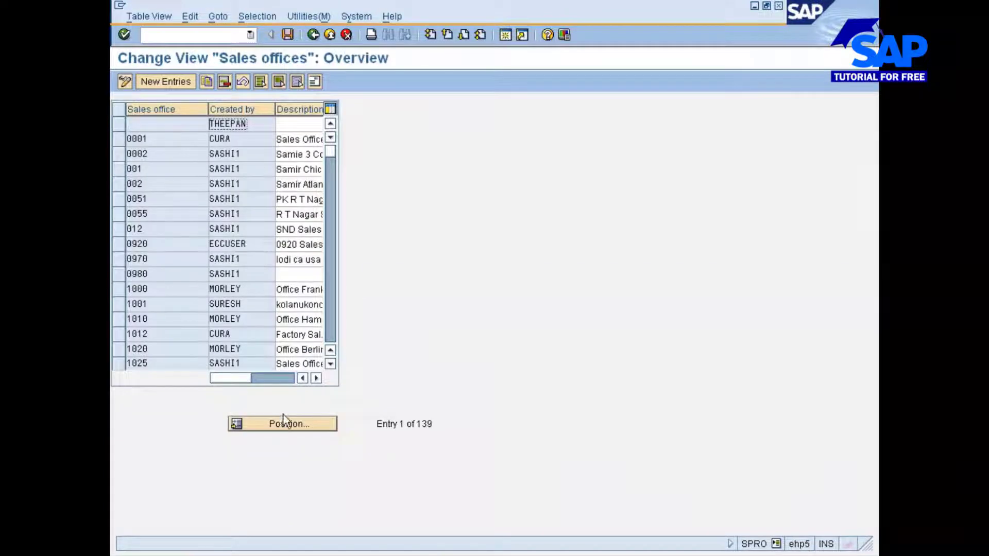
{"action": "left_click", "coordinate": [285, 428]}
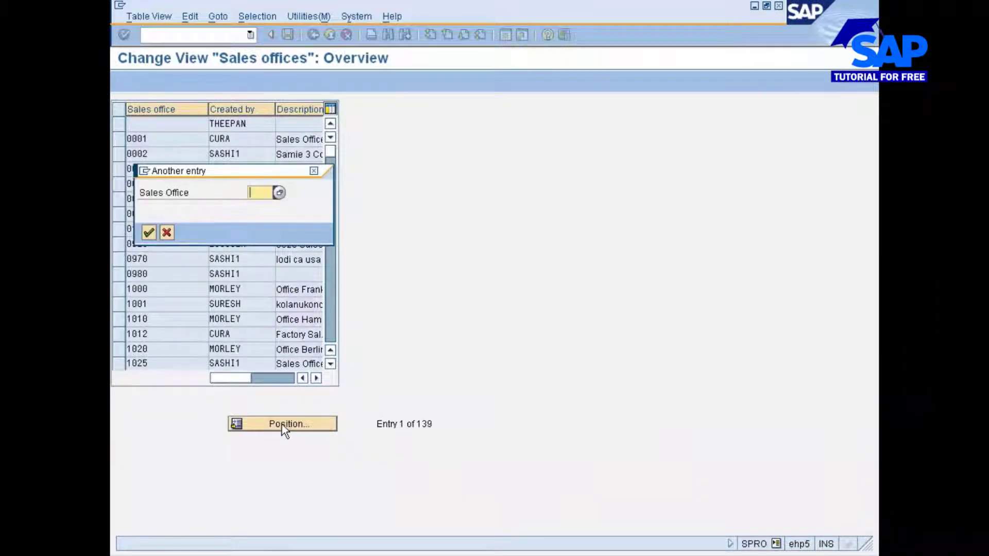
{"action": "type", "text": "7777"}
{"action": "key", "text": "Return"}
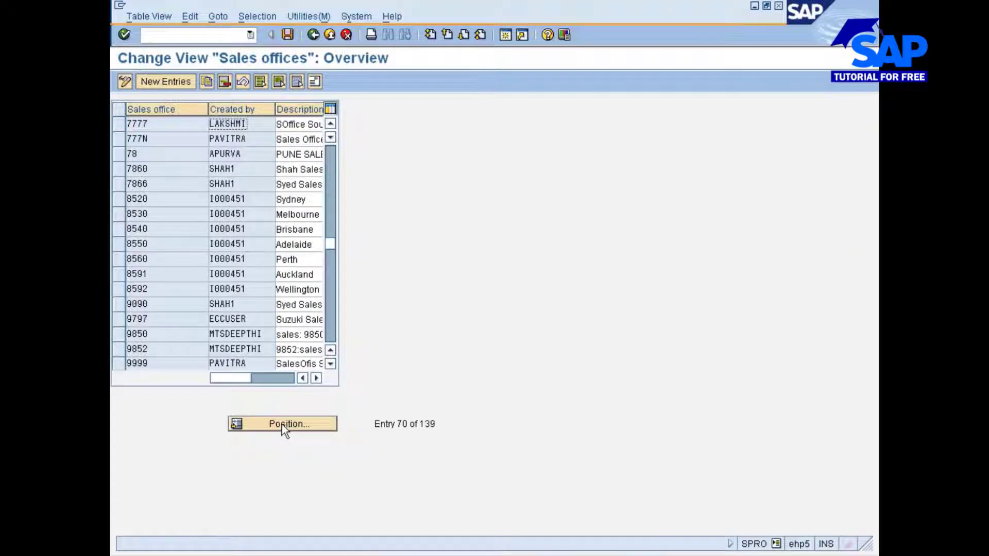
{"action": "key", "text": "F3"}
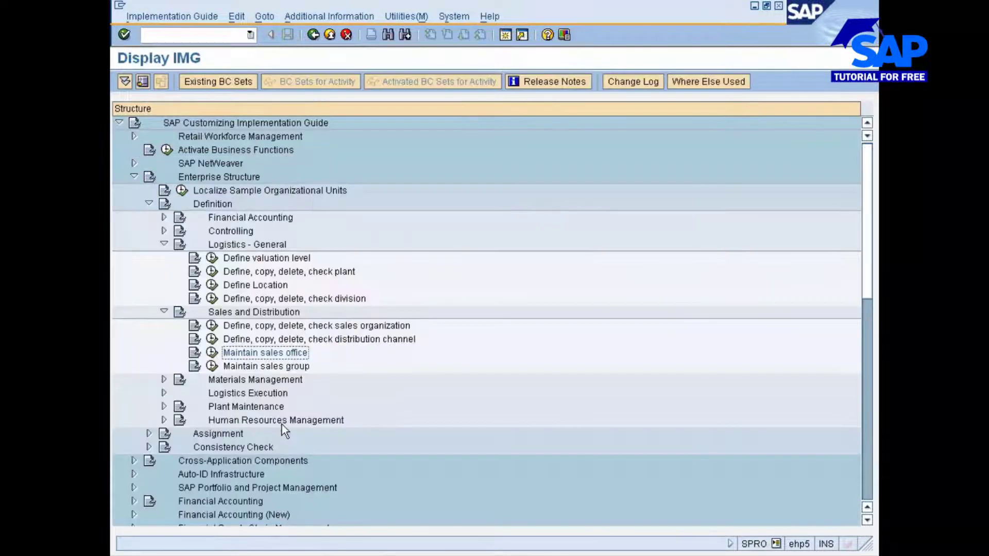
Step: Open Maintain sales group, position the list at sales group 777, and return to the customizing structure
{"action": "left_click", "coordinate": [211, 366]}
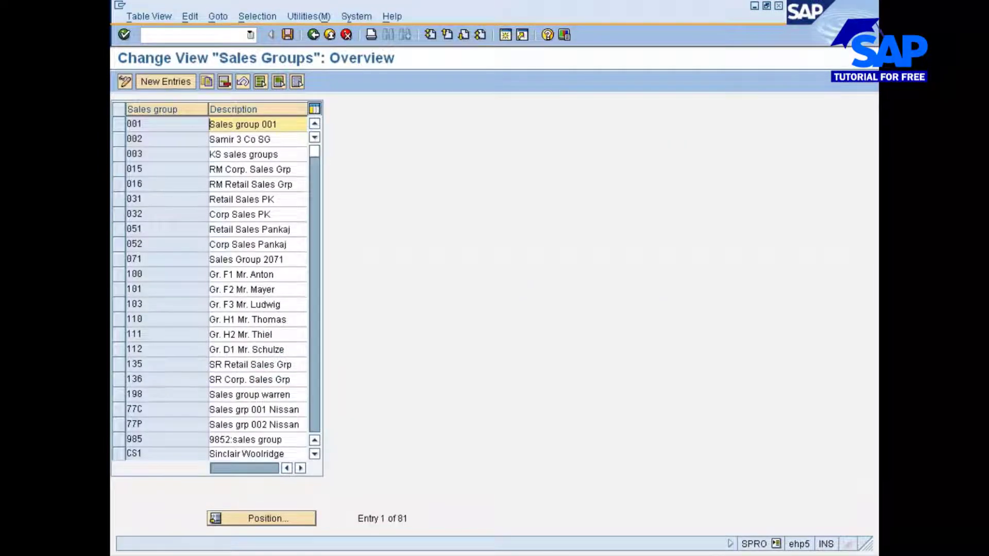
{"action": "left_click", "coordinate": [264, 520]}
{"action": "type", "text": "7"}
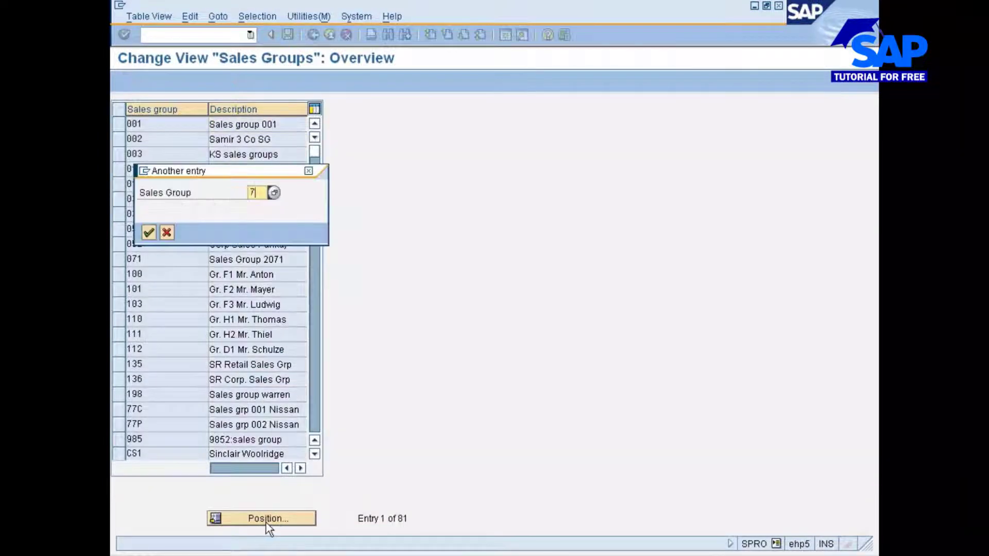
{"action": "type", "text": "77"}
{"action": "key", "text": "Return"}
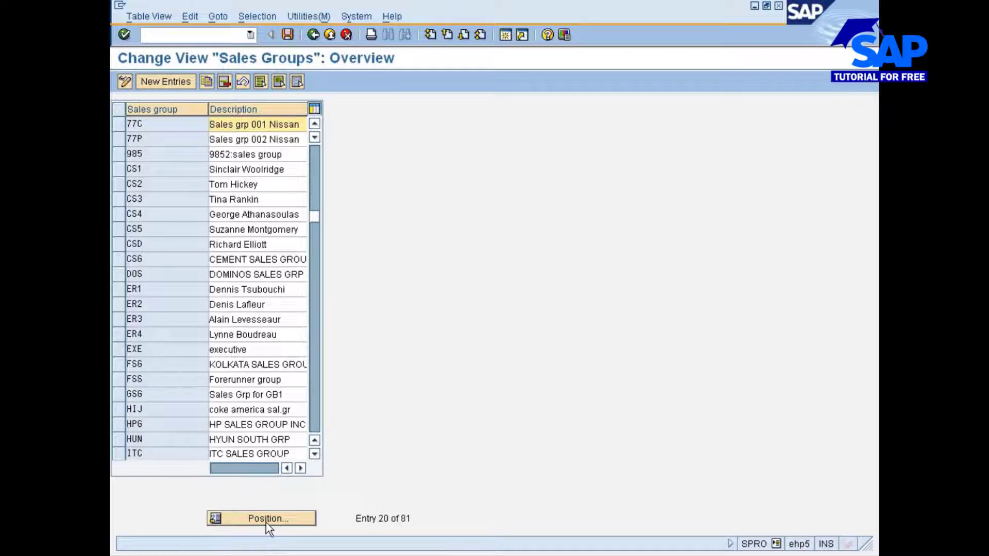
{"action": "key", "text": "F3"}
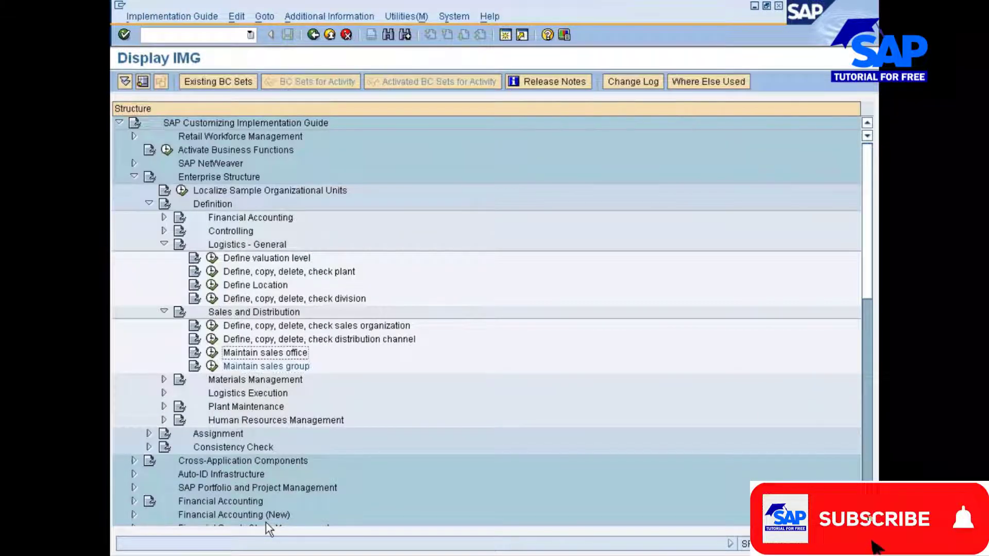
Step: Collapse the Sales and Distribution definition node and move the selection up to Define valuation level under Logistics - General
{"action": "key", "text": "Up"}
{"action": "key", "text": "Up"}
{"action": "key", "text": "Up"}
{"action": "key", "text": "Left"}
{"action": "key", "text": "Up"}
{"action": "key", "text": "Up"}
{"action": "key", "text": "Up"}
{"action": "key", "text": "Up"}
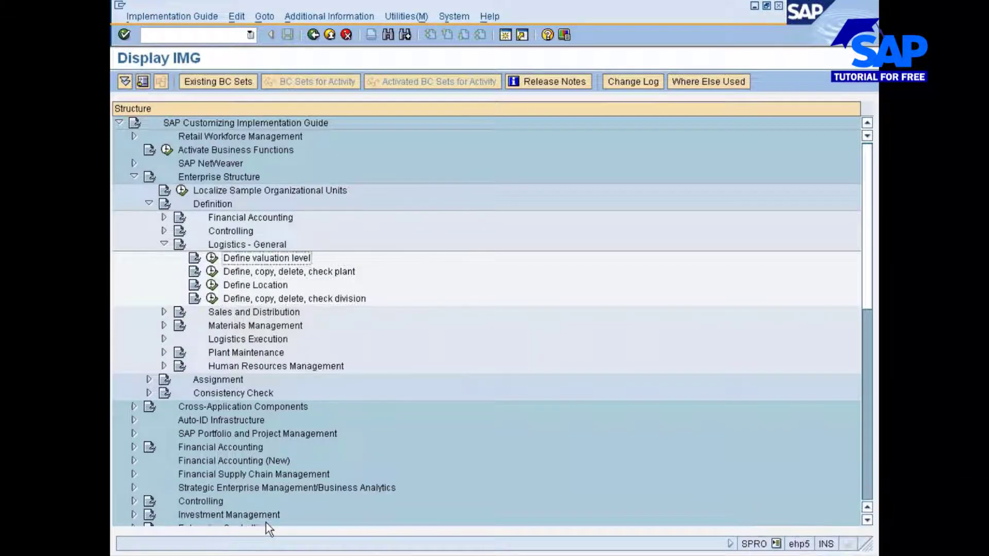
Step: Collapse the Logistics - General node and its parent Definition node under Enterprise Structure
{"action": "key", "text": "Up"}
{"action": "key", "text": "Left"}
{"action": "key", "text": "Down"}
{"action": "key", "text": "Down"}
{"action": "key", "text": "Up"}
{"action": "key", "text": "Up"}
{"action": "key", "text": "Up"}
{"action": "key", "text": "Up"}
{"action": "key", "text": "Up"}
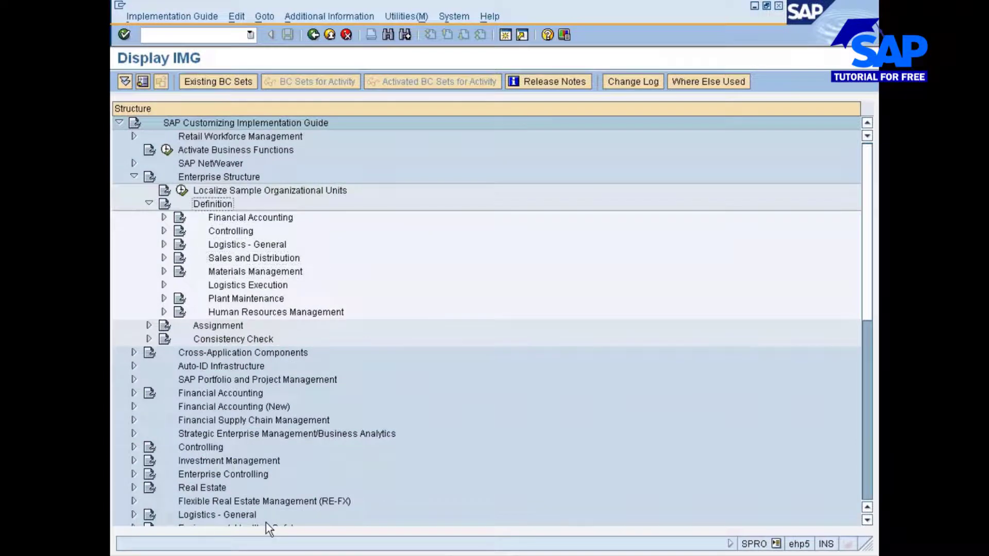
{"action": "key", "text": "Up"}
{"action": "key", "text": "Down"}
{"action": "key", "text": "Left"}
Step: Expand the Assignment node under Enterprise Structure and look through the activities in its Controlling subnode
{"action": "key", "text": "Down"}
{"action": "key", "text": "Down"}
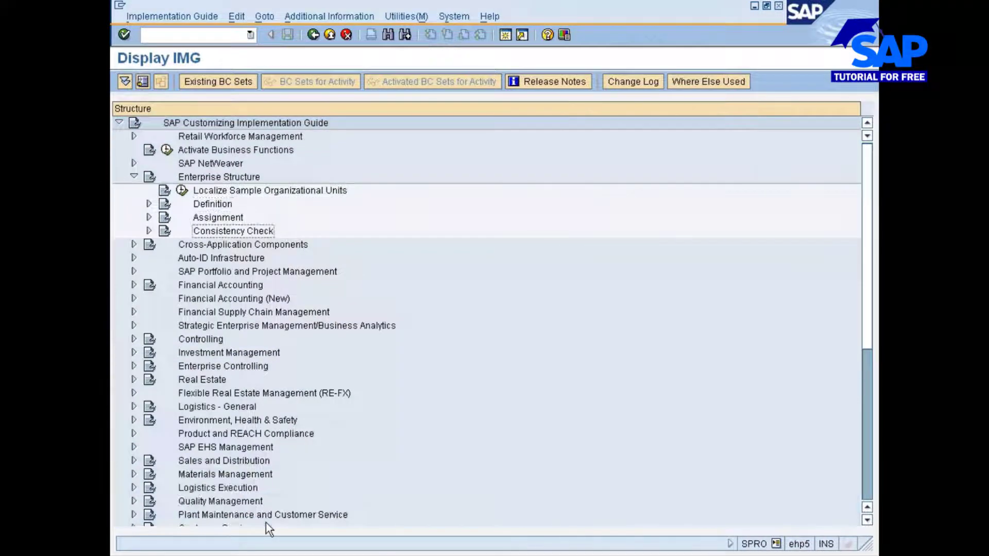
{"action": "key", "text": "Up"}
{"action": "key", "text": "Right"}
{"action": "key", "text": "Down"}
{"action": "key", "text": "Down"}
{"action": "key", "text": "Right"}
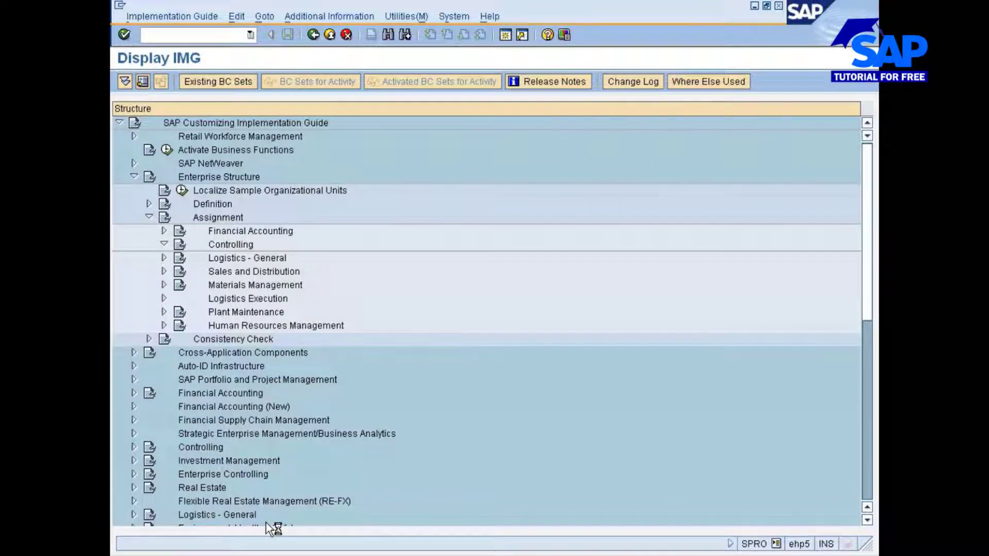
{"action": "key", "text": "Down"}
{"action": "key", "text": "Down"}
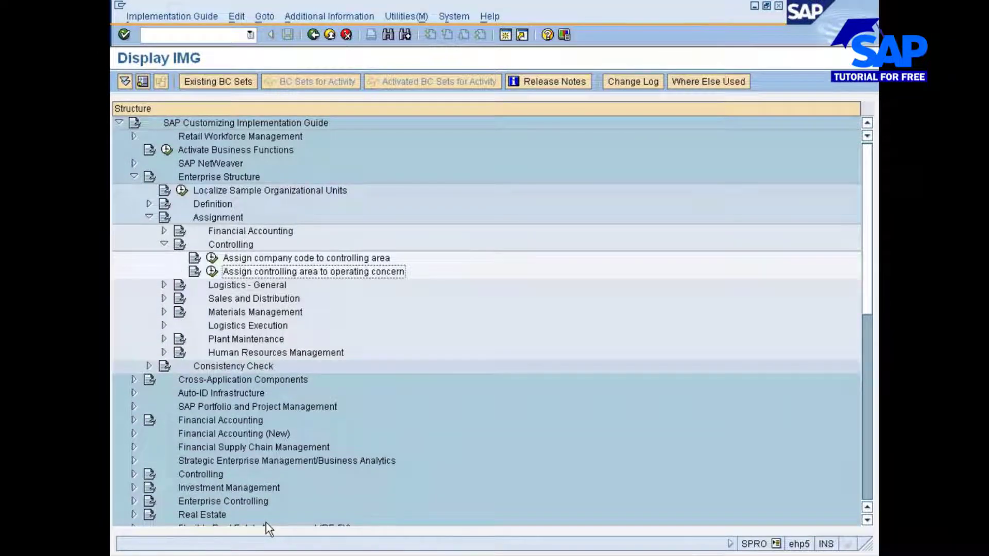
Step: Collapse Controlling and expand Logistics - General under Assignment
{"action": "key", "text": "Up"}
{"action": "key", "text": "Up"}
{"action": "key", "text": "Left"}
{"action": "key", "text": "Down"}
{"action": "key", "text": "Right"}
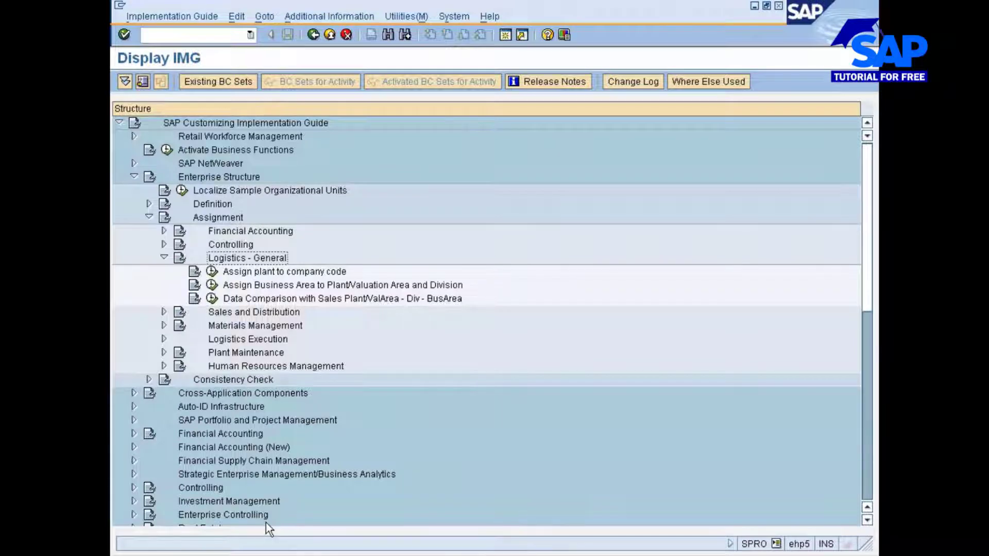
Step: Open Assign Business Area to Plant/Valuation Area and Division and position the plant-based list at plant 777C
{"action": "key", "text": "Down"}
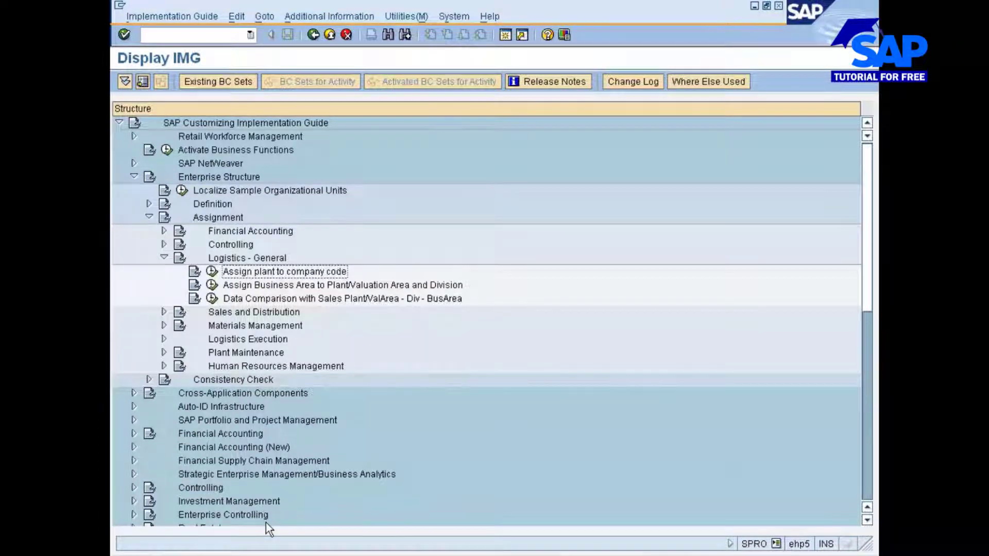
{"action": "key", "text": "Down"}
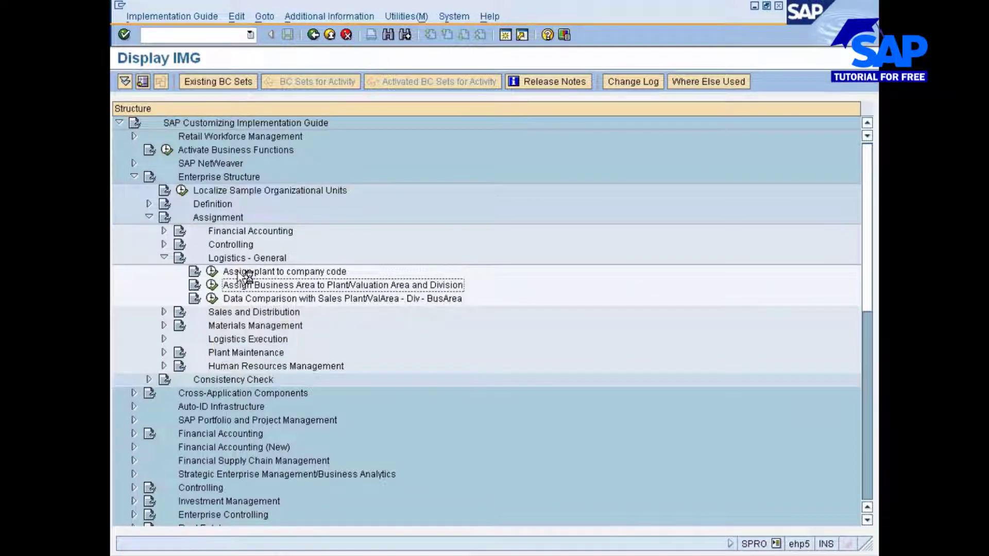
{"action": "left_click", "coordinate": [212, 285]}
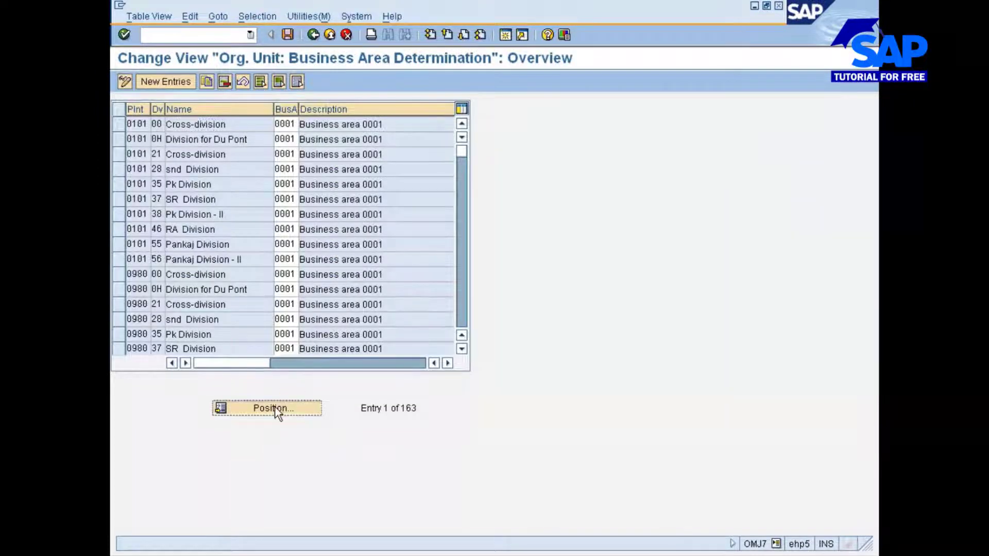
{"action": "left_click", "coordinate": [275, 406]}
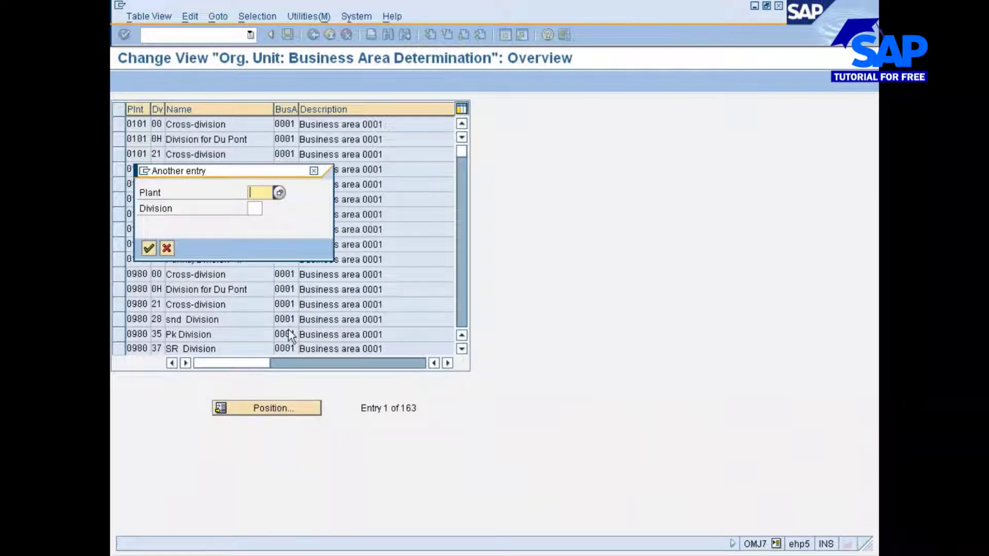
{"action": "type", "text": "777c"}
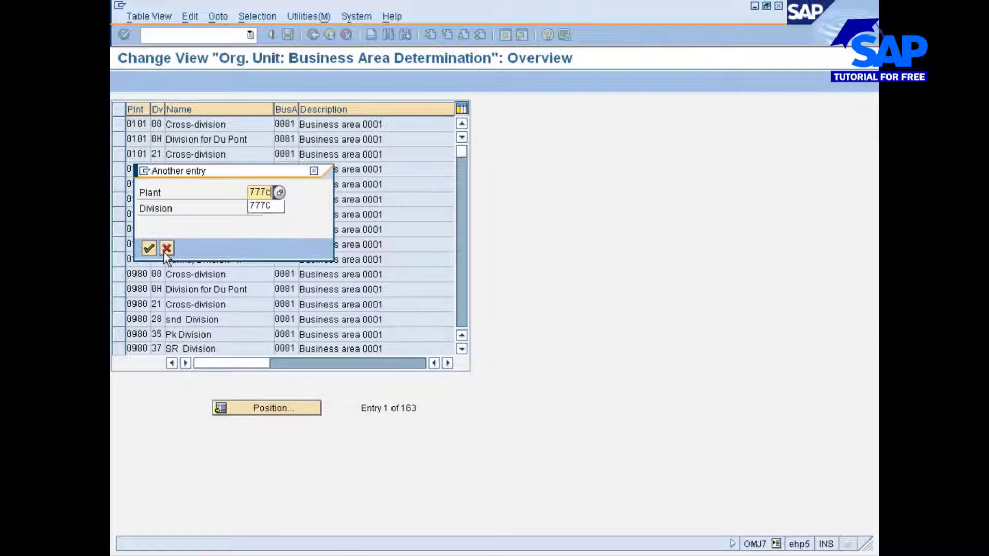
{"action": "key", "text": "Return"}
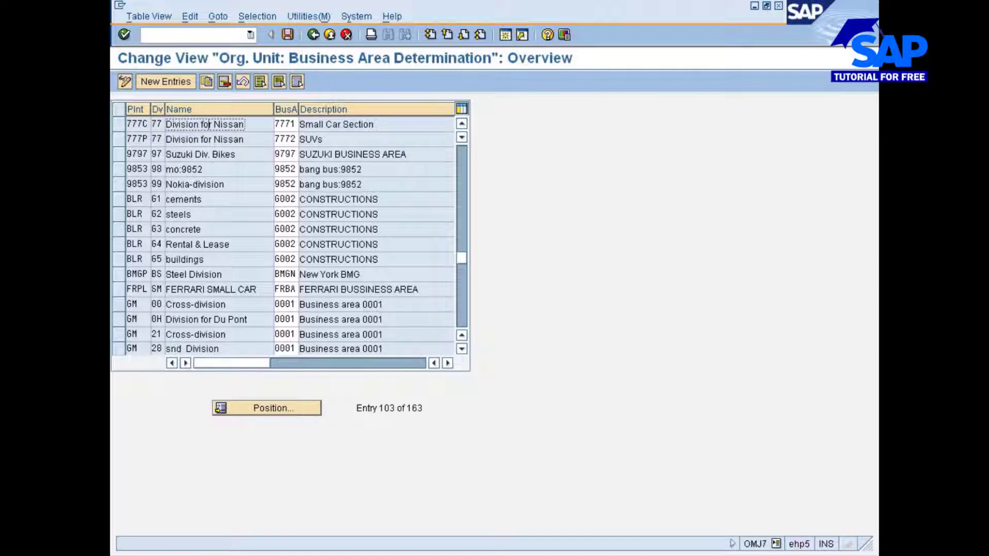
{"action": "left_click", "coordinate": [260, 16]}
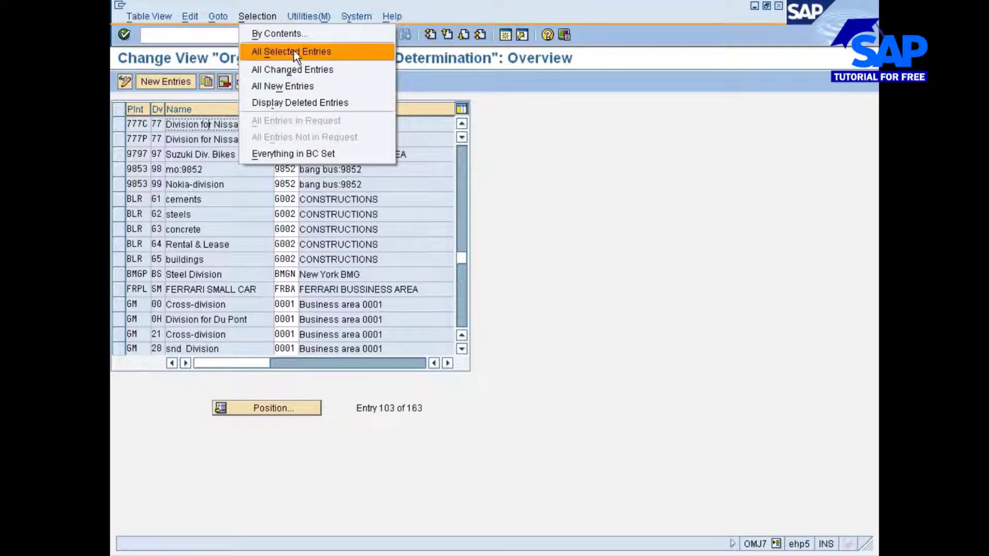
{"action": "left_click", "coordinate": [295, 36]}
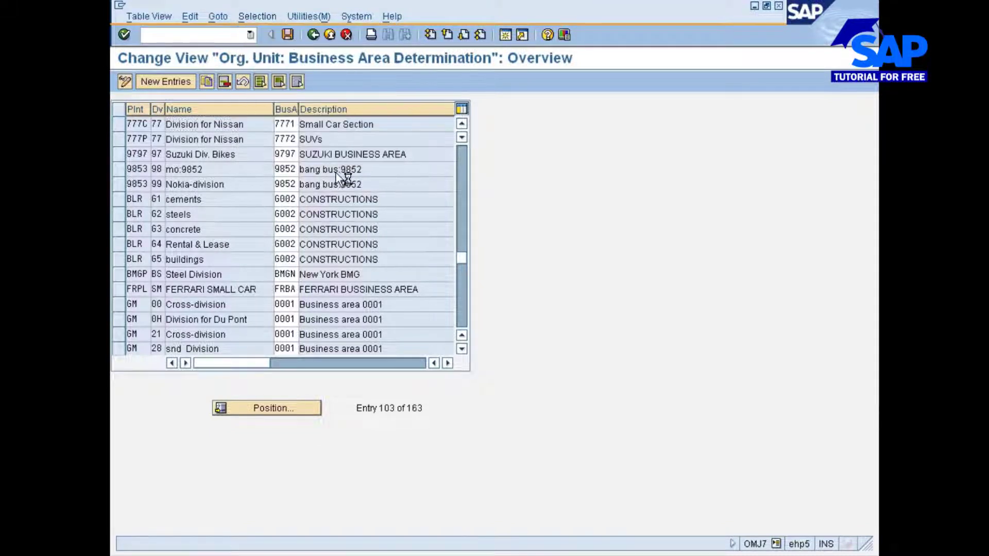
{"action": "left_click", "coordinate": [203, 279]}
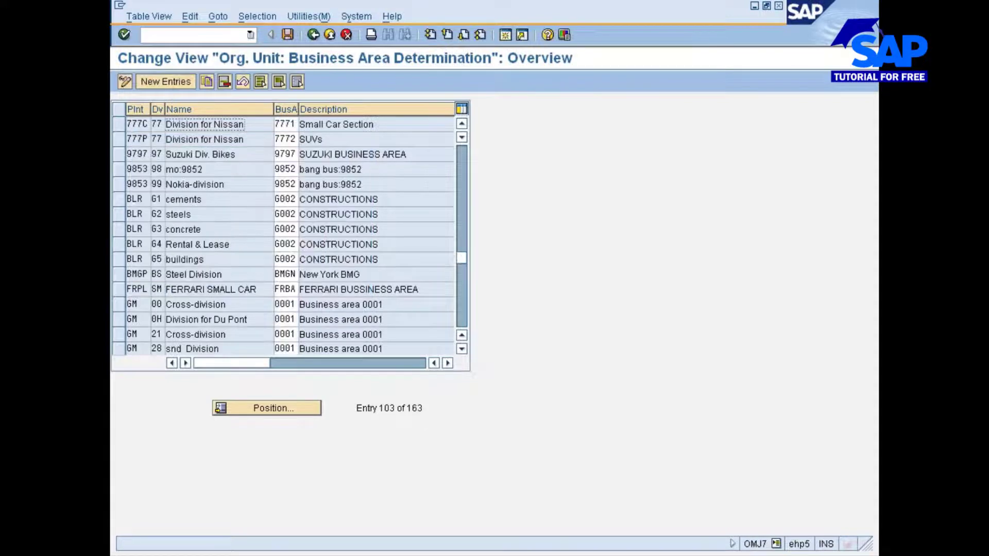
Step: Leave the plant-based list, open the Business Area from MM View list, and position it at valuation area 777c
{"action": "left_click", "coordinate": [311, 34]}
{"action": "left_click", "coordinate": [255, 171]}
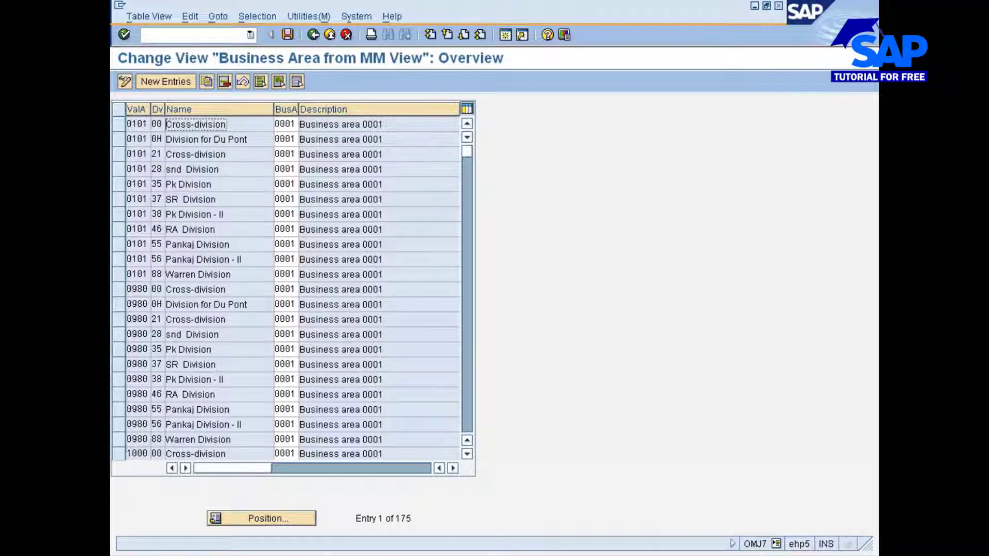
{"action": "left_click", "coordinate": [290, 523]}
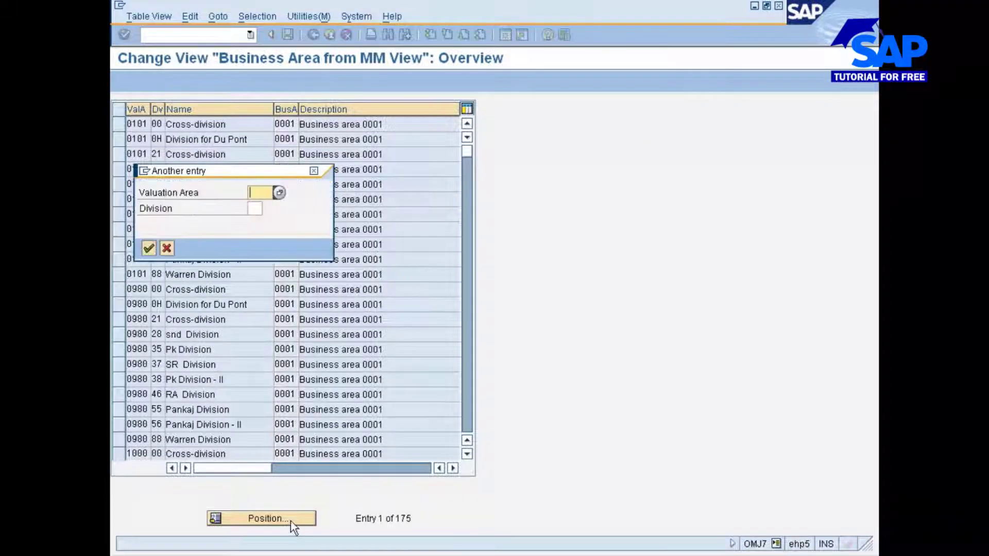
{"action": "type", "text": "777"}
{"action": "key", "text": "Return"}
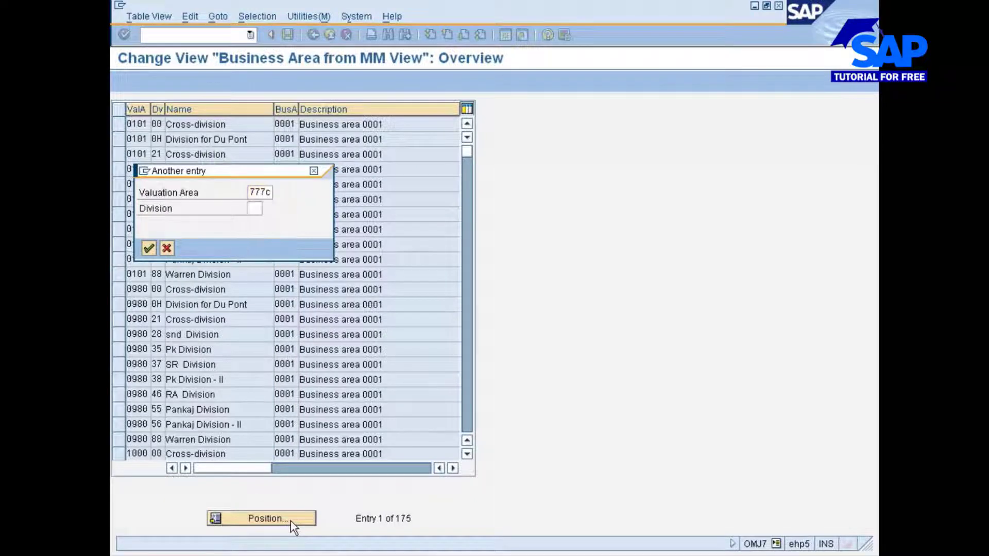
{"action": "key", "text": "Return"}
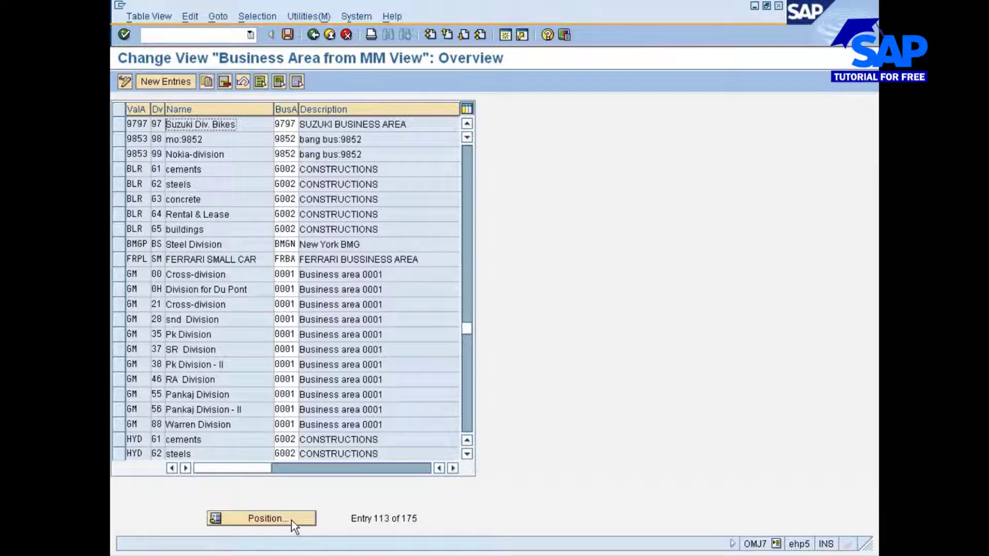
Step: Check the entries above and position the valuation area list again at 777
{"action": "scroll", "coordinate": [300, 475], "scroll_direction": "up", "scroll_amount": 4}
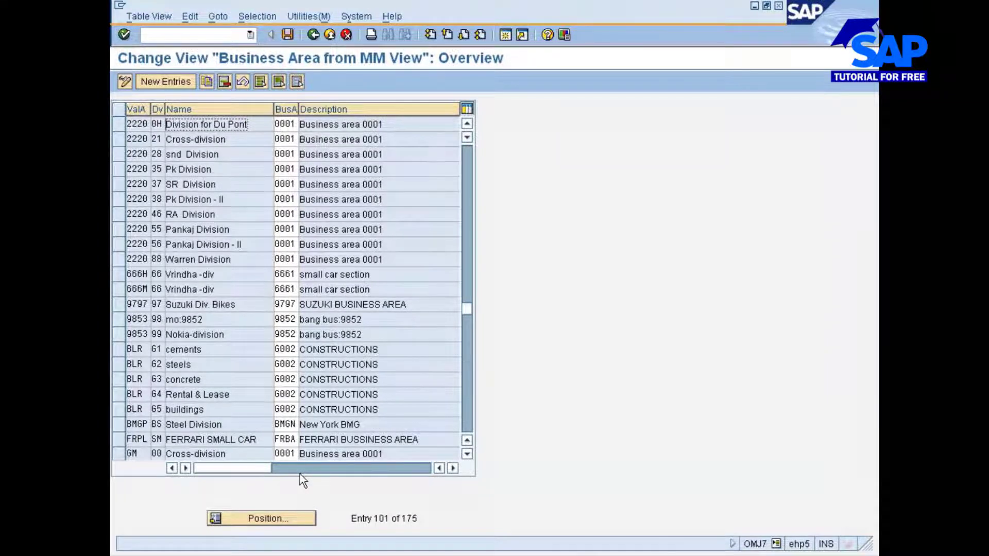
{"action": "left_click", "coordinate": [252, 520]}
{"action": "type", "text": "777"}
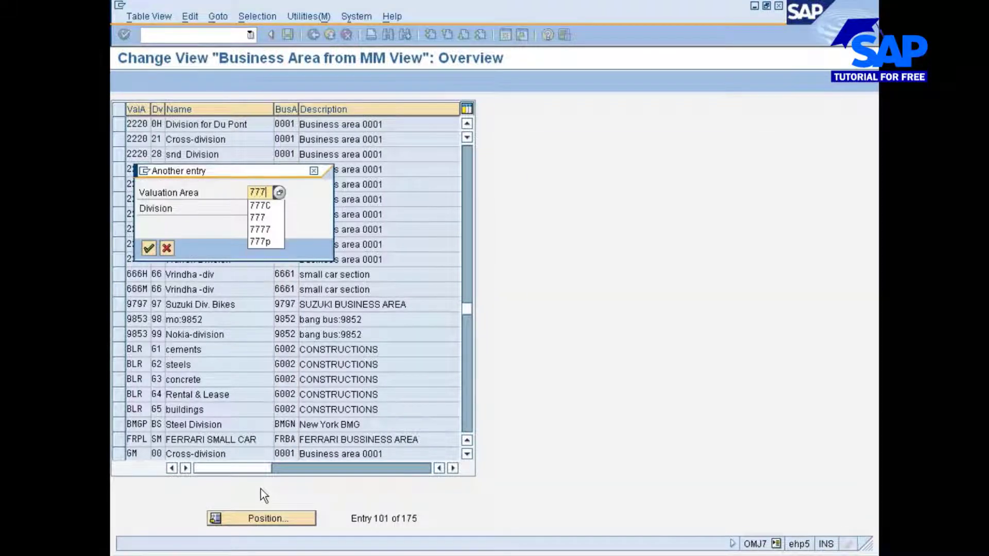
{"action": "key", "text": "Return"}
{"action": "key", "text": "Return"}
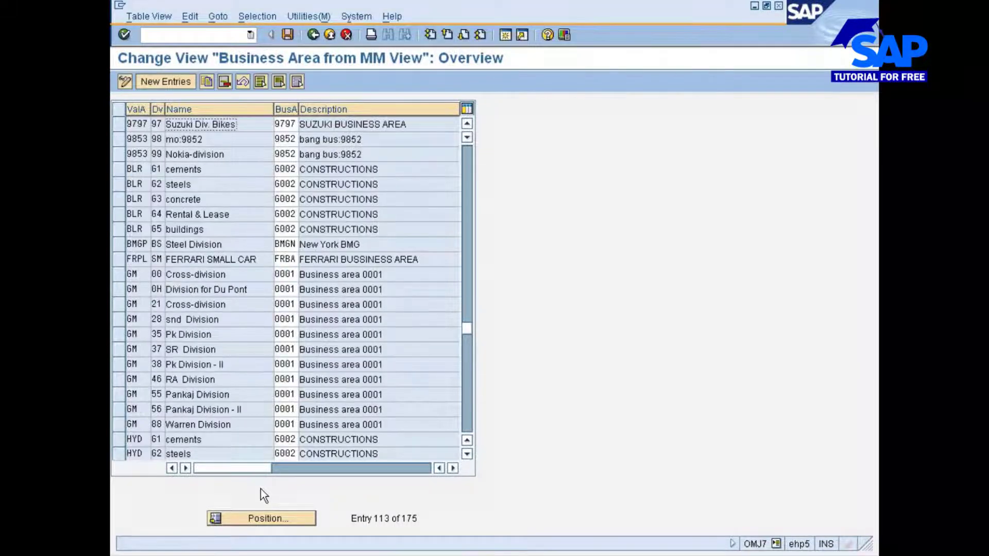
Step: Select the list entries by contents where Business Area equals 7771
{"action": "left_click", "coordinate": [266, 18]}
{"action": "left_click", "coordinate": [268, 35]}
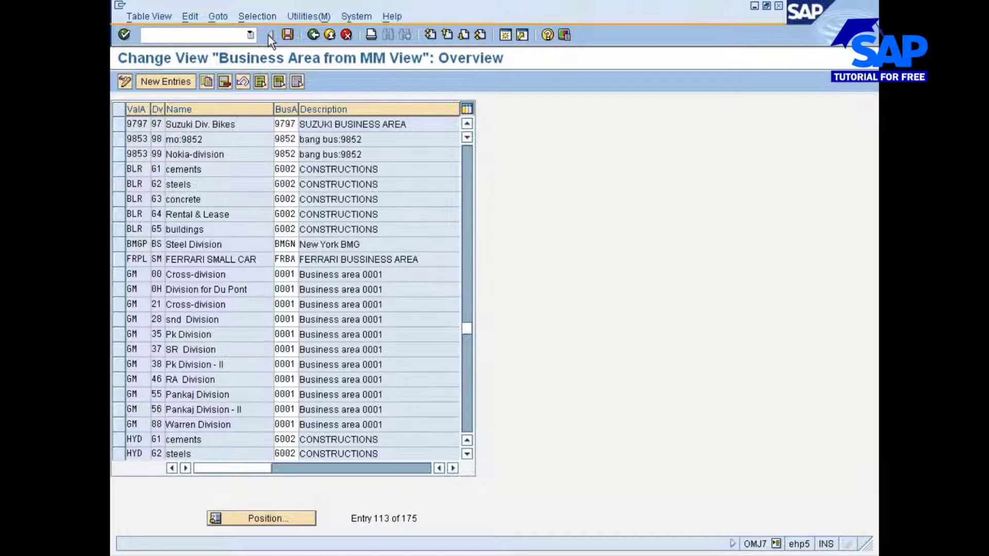
{"action": "left_click", "coordinate": [143, 176]}
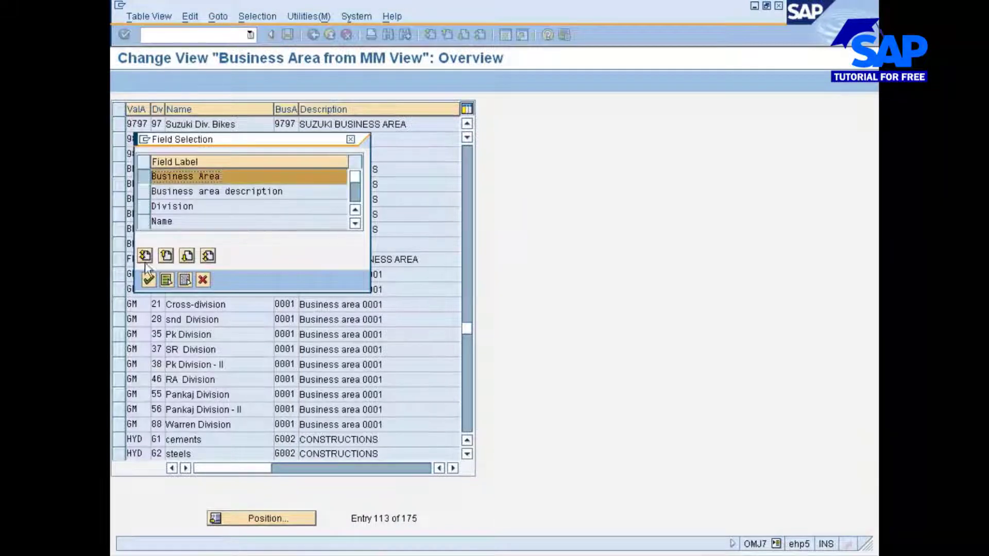
{"action": "left_click", "coordinate": [148, 281]}
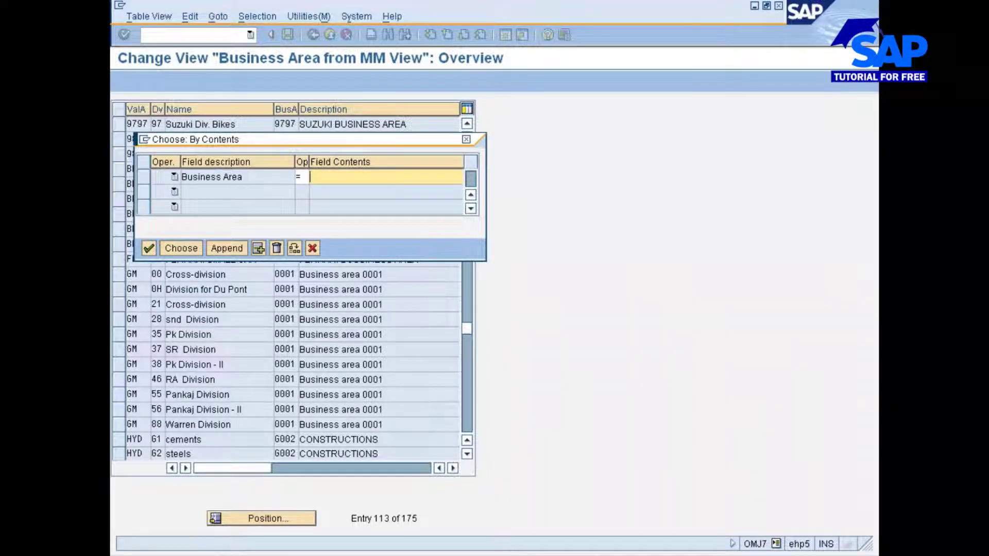
{"action": "type", "text": "7771"}
{"action": "key", "text": "Return"}
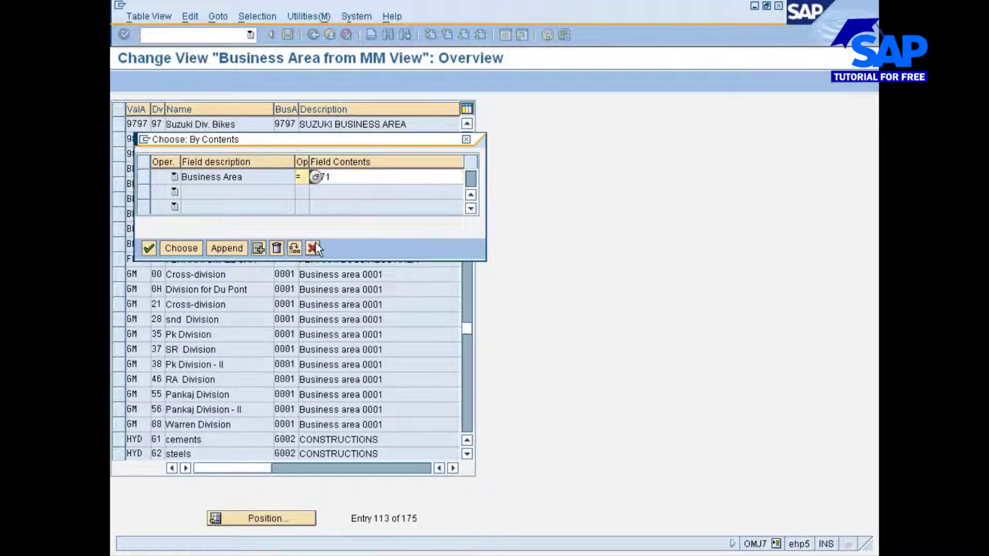
{"action": "left_click", "coordinate": [180, 249]}
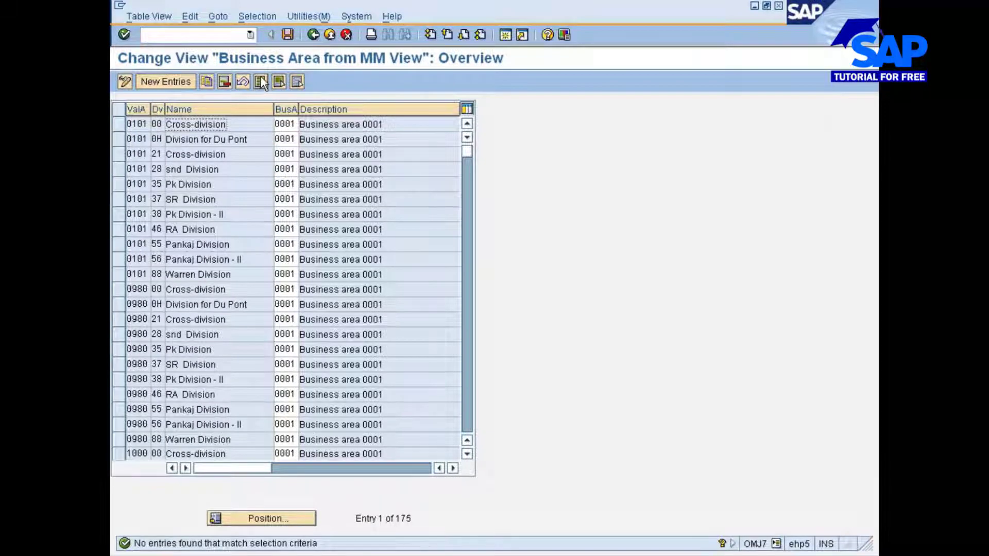
Step: Replace the contents criterion with Division equal to 77 and run the selection
{"action": "left_click", "coordinate": [260, 17]}
{"action": "left_click", "coordinate": [279, 34]}
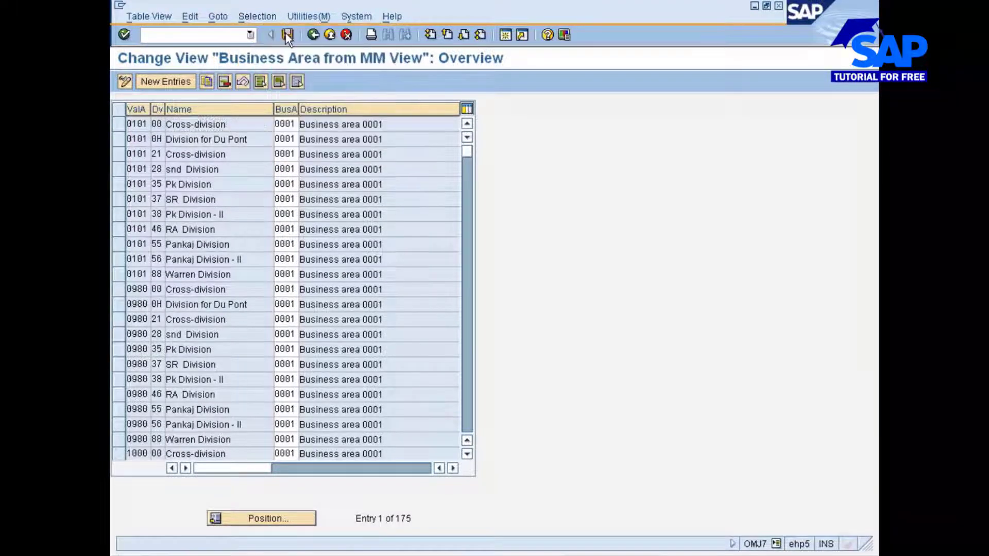
{"action": "left_click", "coordinate": [140, 178]}
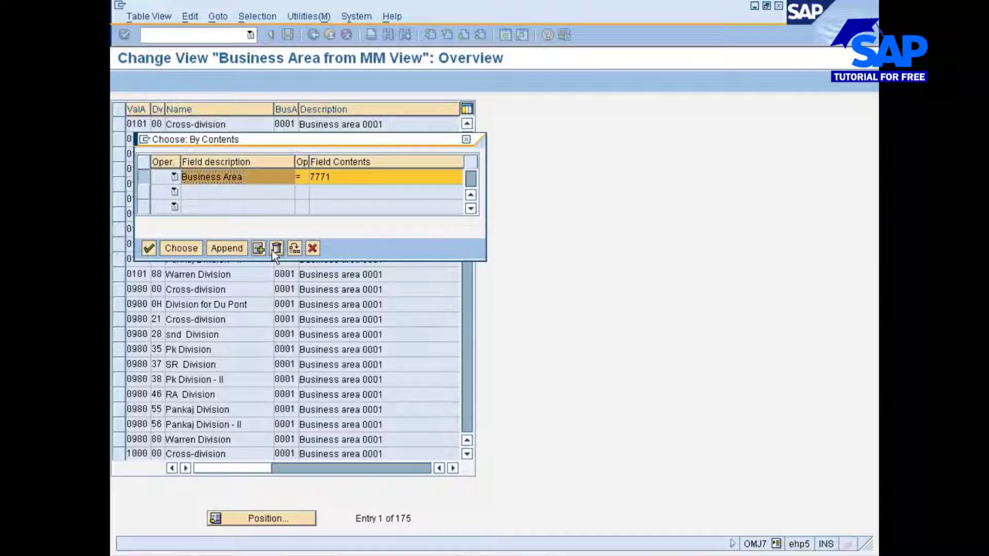
{"action": "left_click", "coordinate": [258, 249]}
{"action": "left_click", "coordinate": [143, 206]}
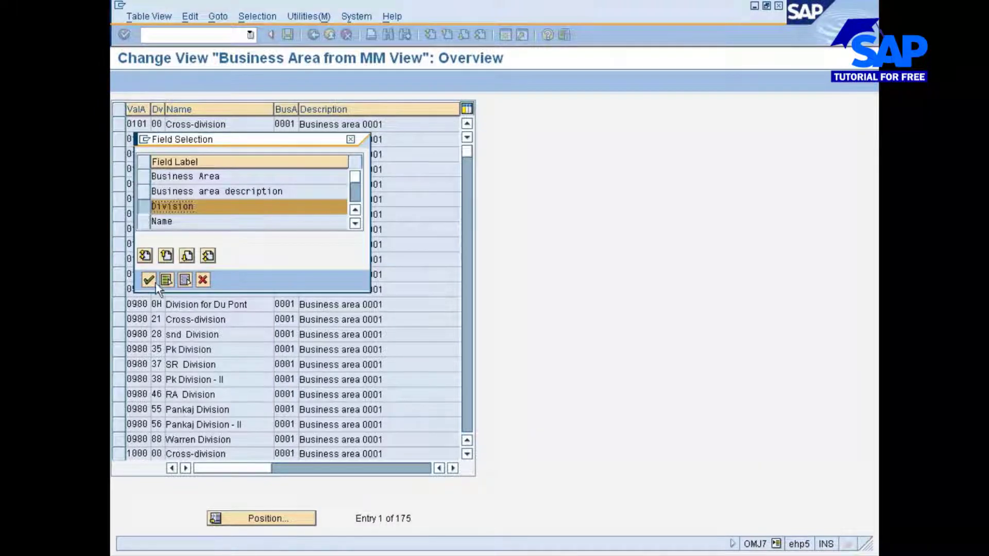
{"action": "left_click", "coordinate": [147, 280]}
{"action": "left_click", "coordinate": [330, 179]}
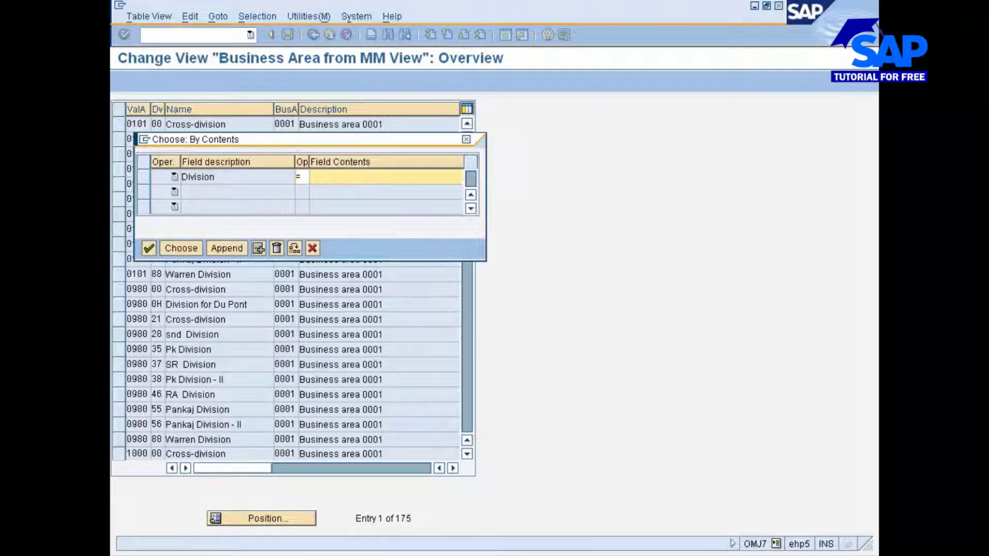
{"action": "type", "text": "77"}
{"action": "left_click", "coordinate": [350, 180]}
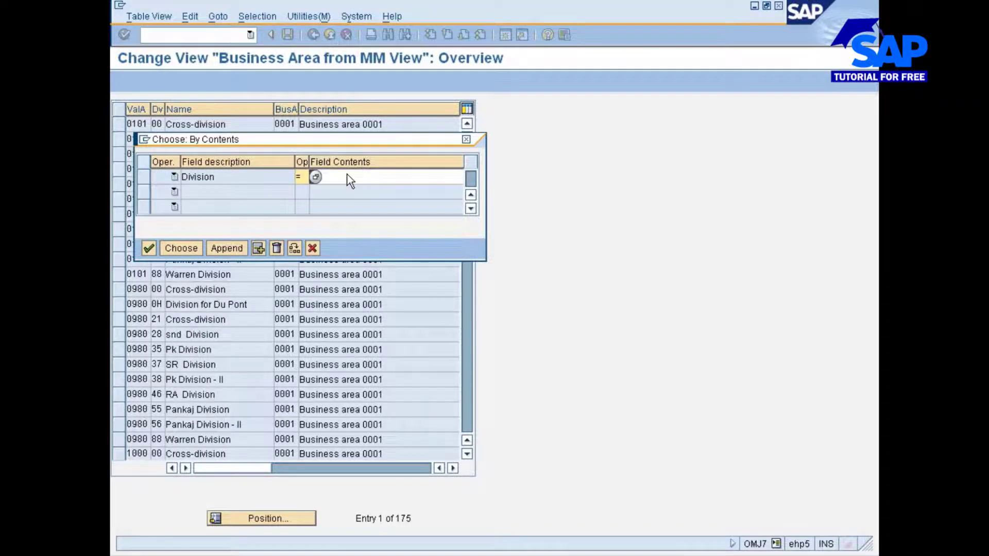
{"action": "left_click", "coordinate": [182, 248]}
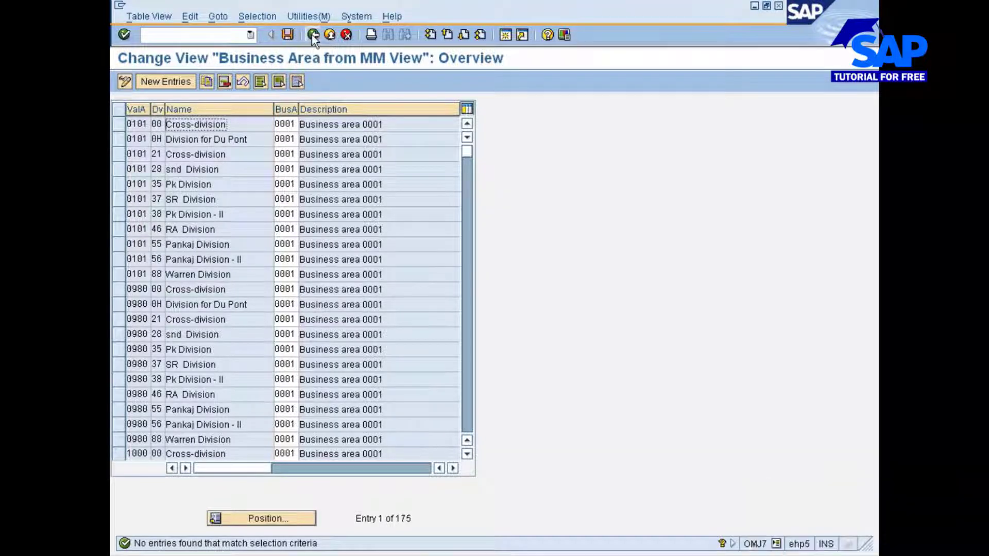
Step: Select the valuation area list entries by contents where Division equals 7D, then leave the list
{"action": "left_click", "coordinate": [268, 14]}
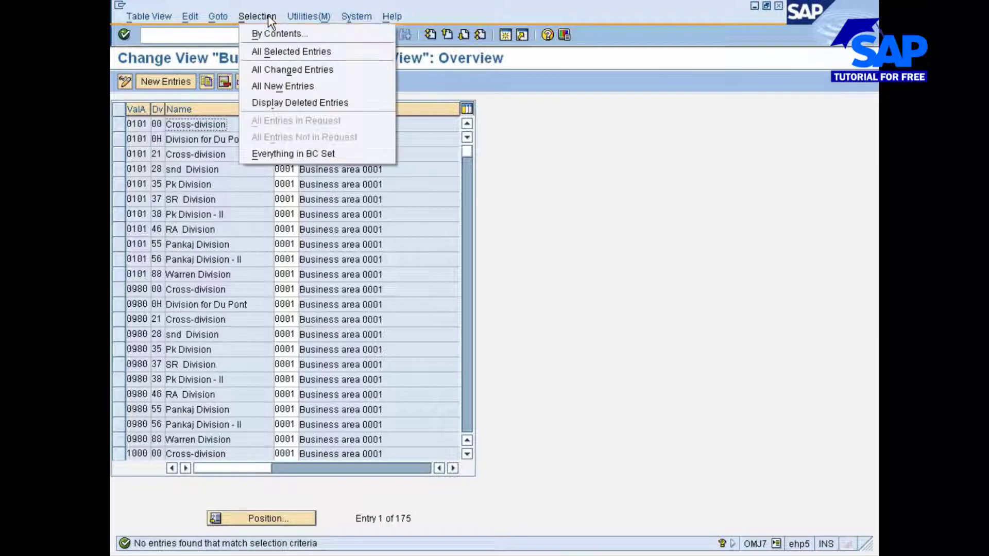
{"action": "left_click", "coordinate": [289, 36]}
{"action": "type", "text": "77"}
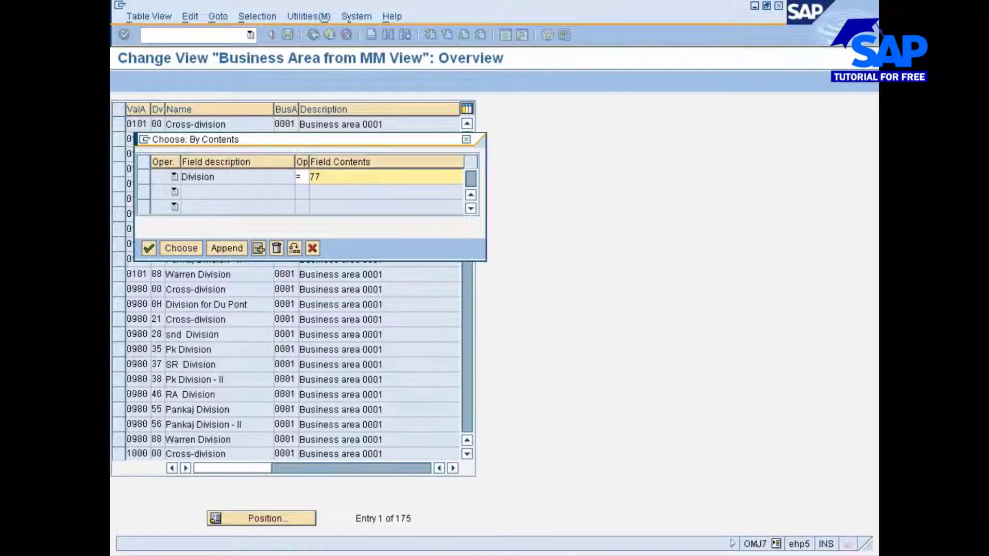
{"action": "key", "text": "BackSpace"}
{"action": "type", "text": "d"}
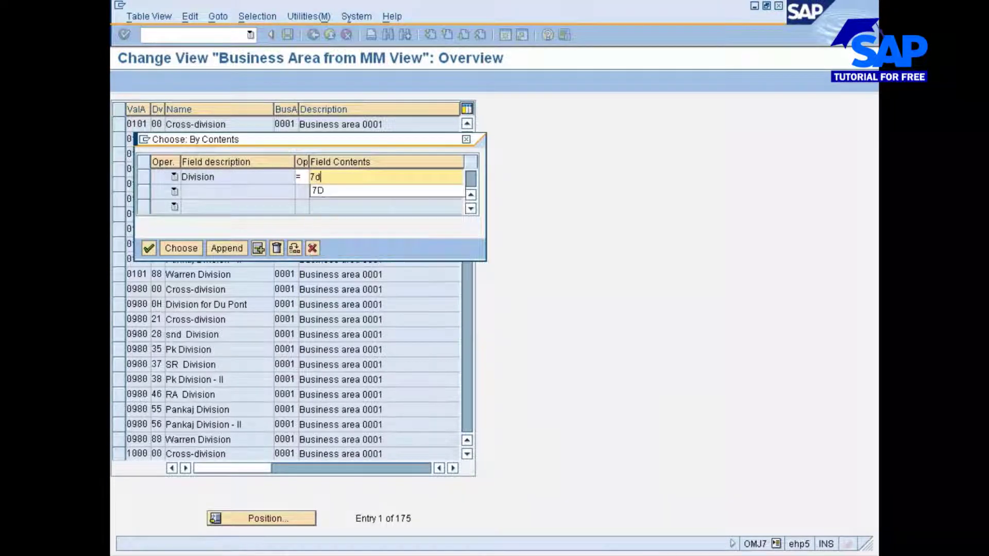
{"action": "key", "text": "Return"}
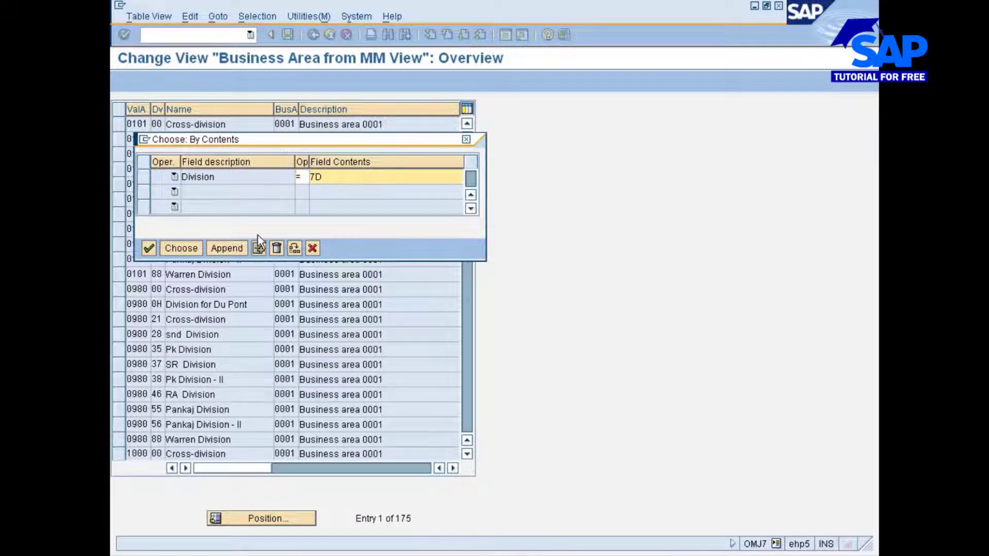
{"action": "left_click", "coordinate": [179, 248]}
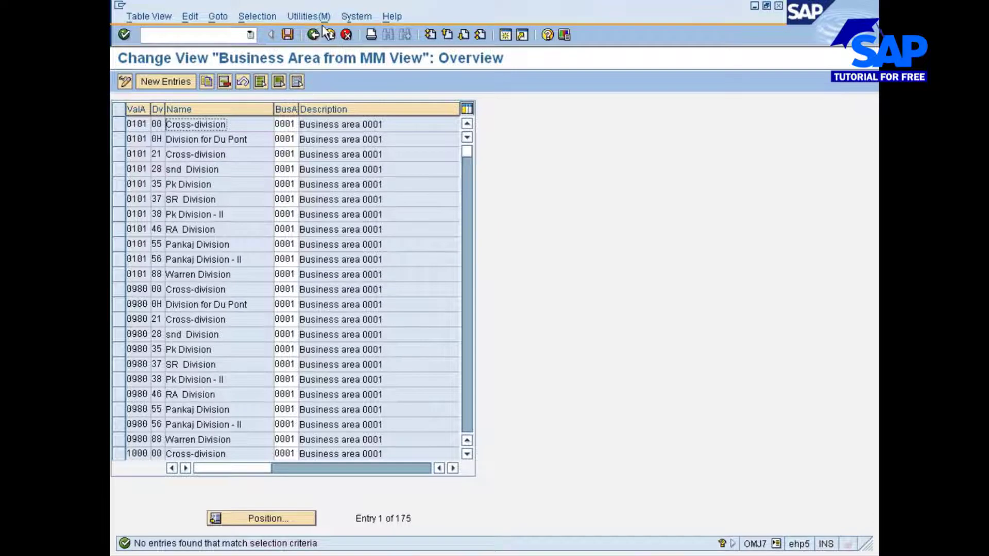
{"action": "left_click", "coordinate": [311, 35]}
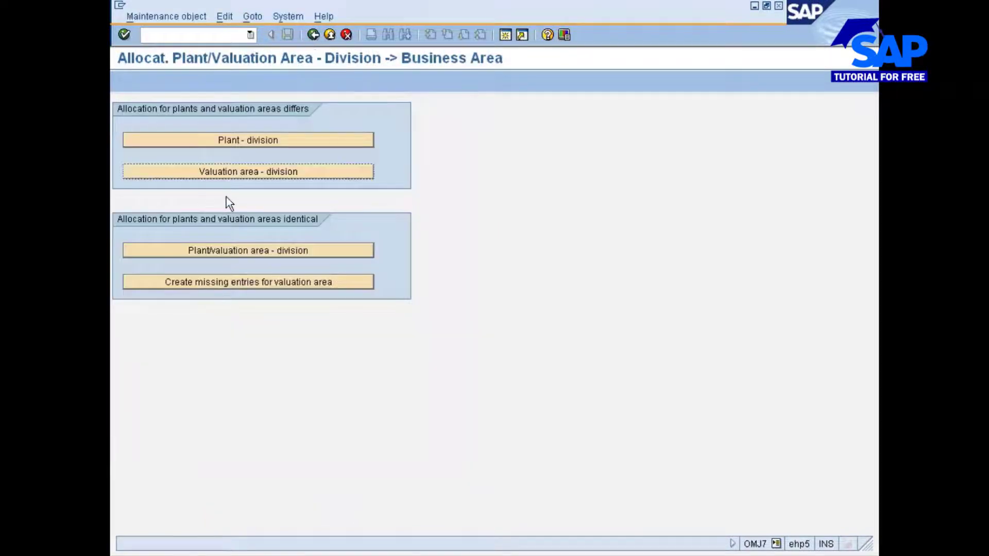
Step: Add a new entry to the valuation area - division list with valuation area 777c and division 77 (Division for Nissan)
{"action": "left_click", "coordinate": [223, 174]}
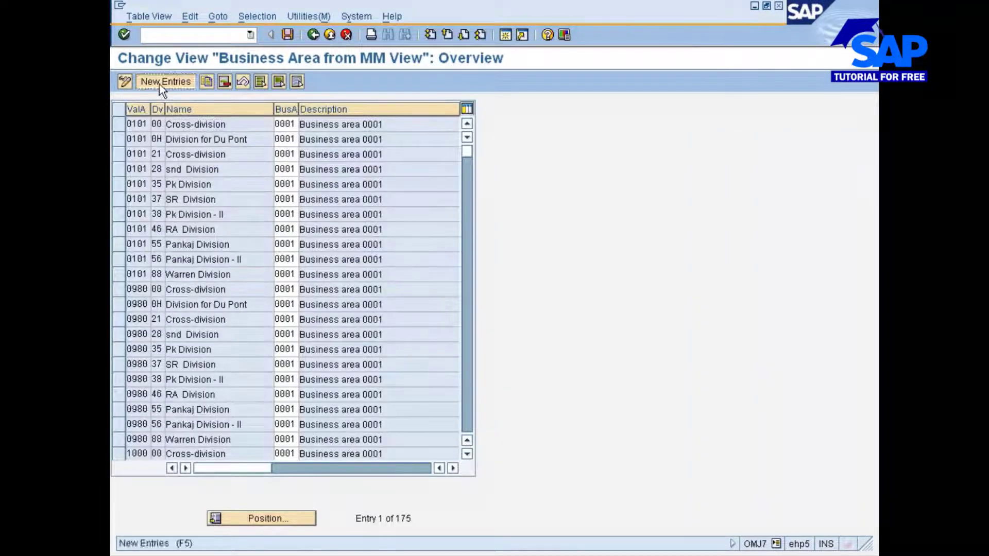
{"action": "left_click", "coordinate": [159, 82]}
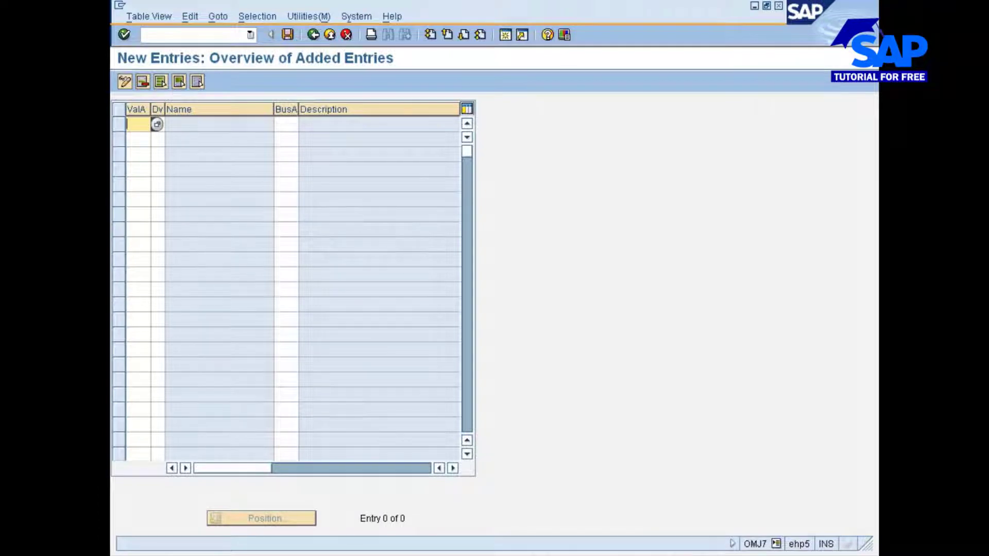
{"action": "type", "text": "777c"}
{"action": "key", "text": "Tab"}
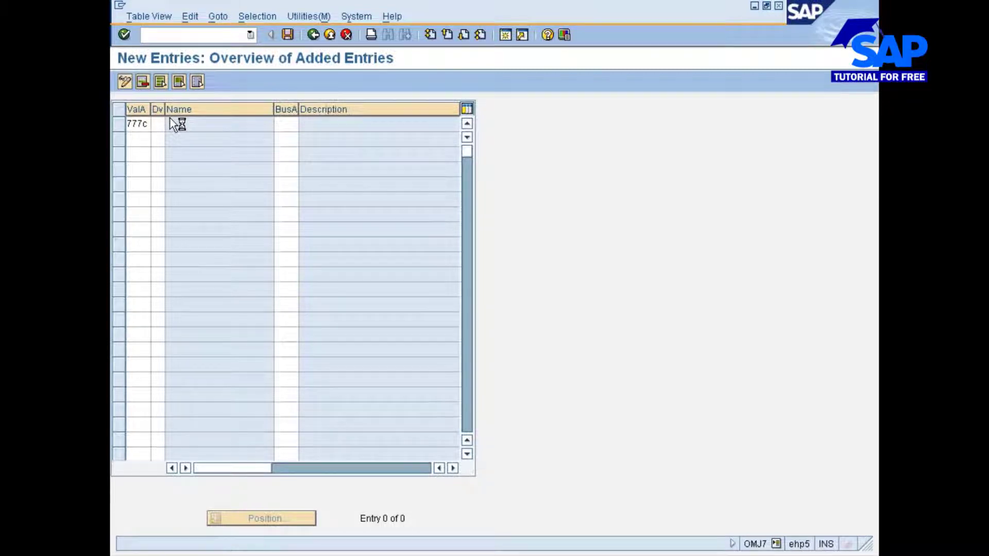
{"action": "key", "text": "ctrl+f"}
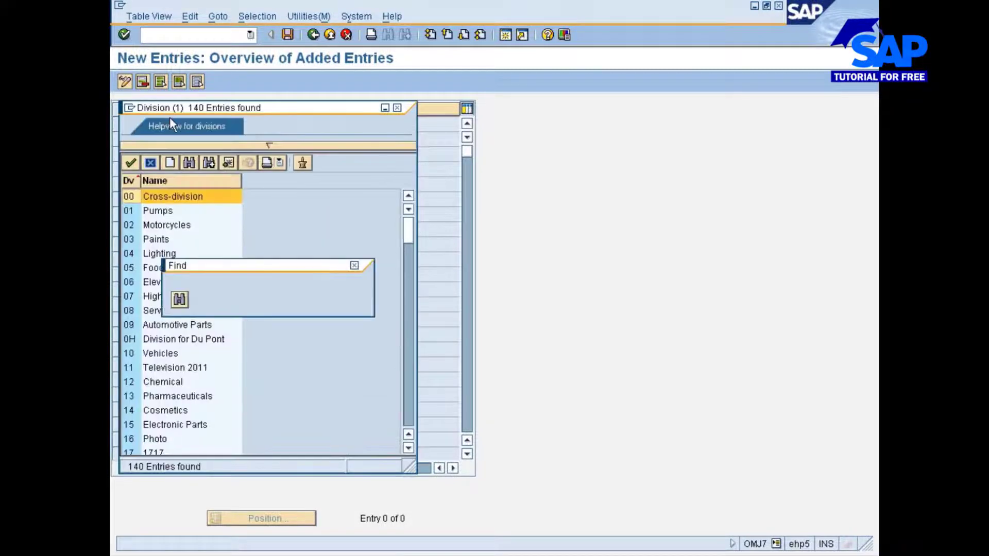
{"action": "type", "text": "77"}
{"action": "key", "text": "Return"}
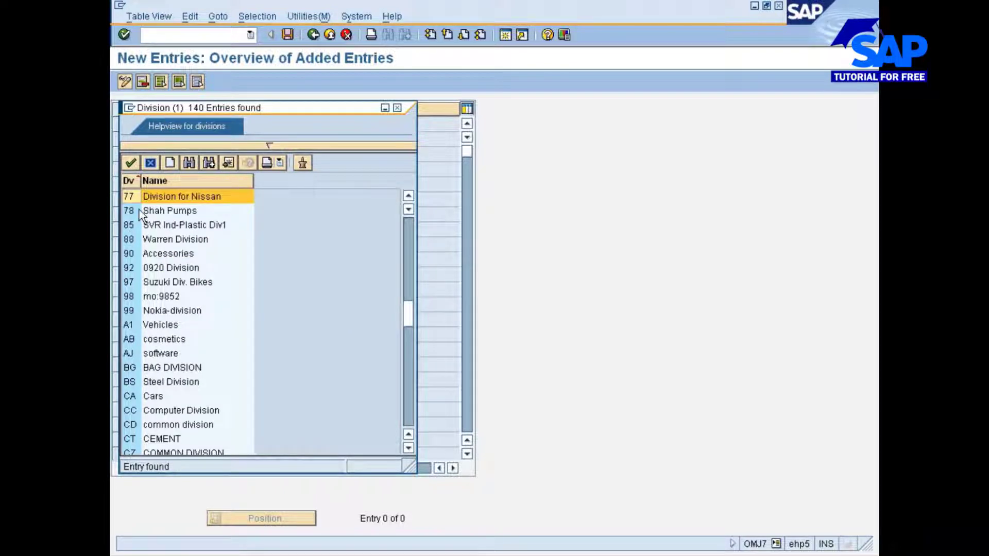
{"action": "double_click", "coordinate": [138, 198]}
{"action": "key", "text": "Tab"}
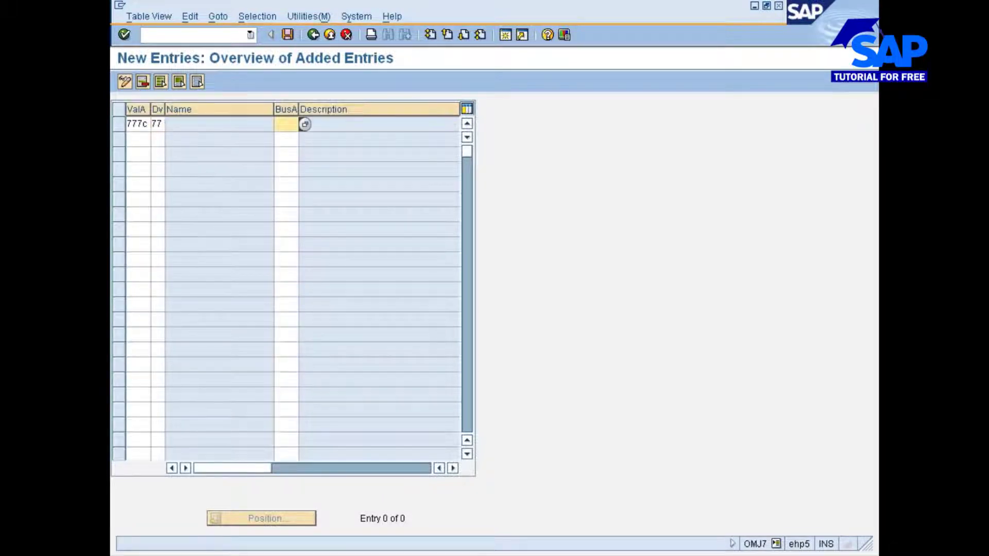
Step: Look up the business areas and assign 7771 (Small Car Section) to the new entry
{"action": "key", "text": "F4"}
{"action": "key", "text": "ctrl+f"}
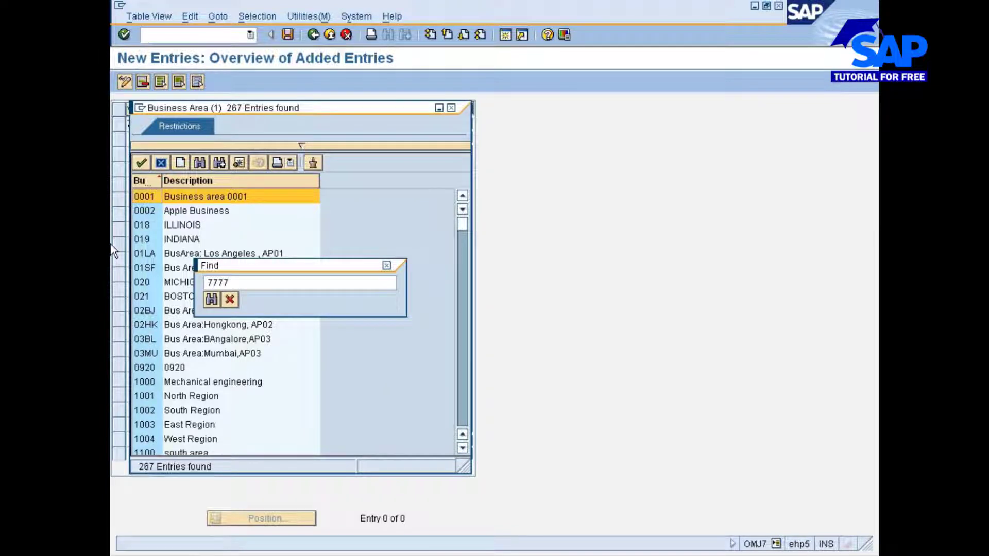
{"action": "key", "text": "Return"}
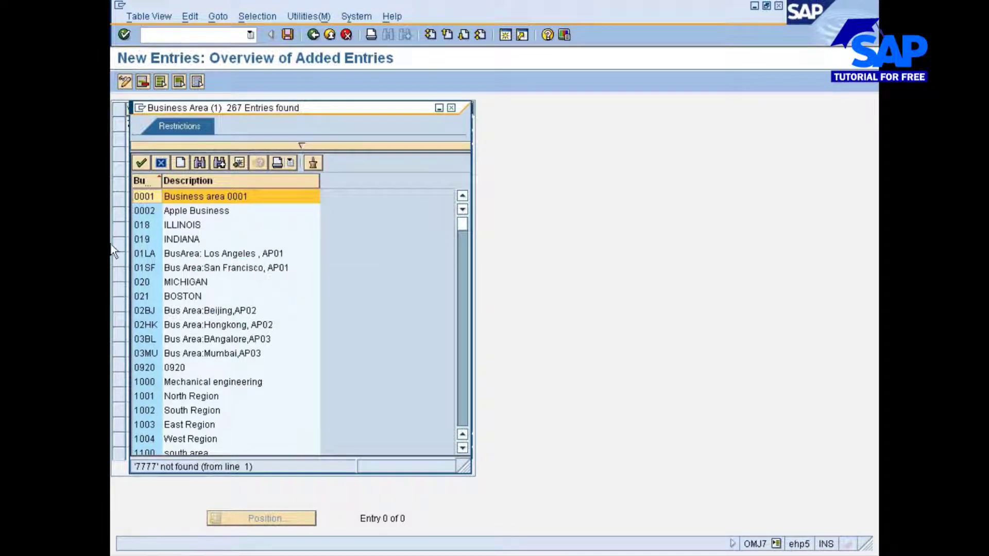
{"action": "left_click", "coordinate": [144, 181]}
{"action": "scroll", "coordinate": [164, 345], "scroll_direction": "down", "scroll_amount": 11}
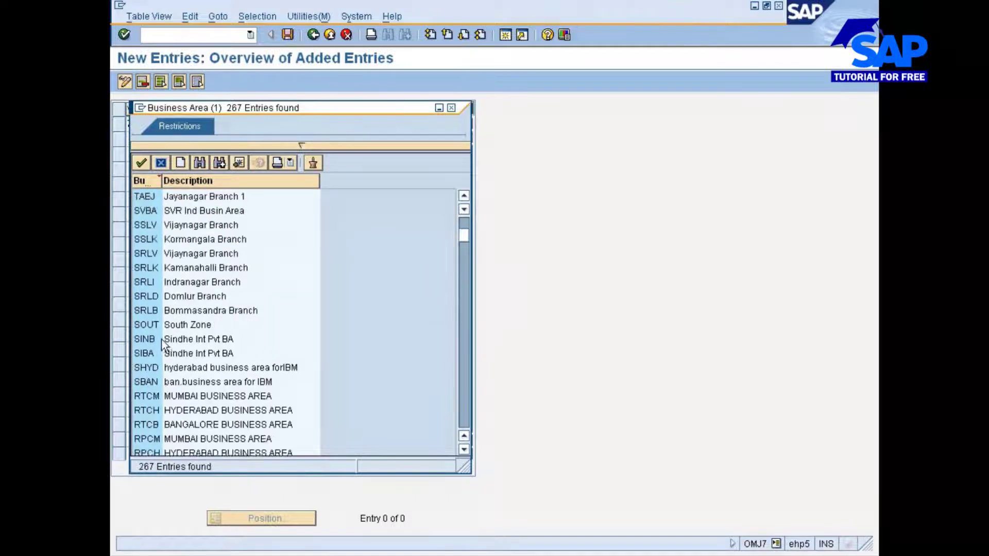
{"action": "scroll", "coordinate": [164, 345], "scroll_direction": "down", "scroll_amount": 20}
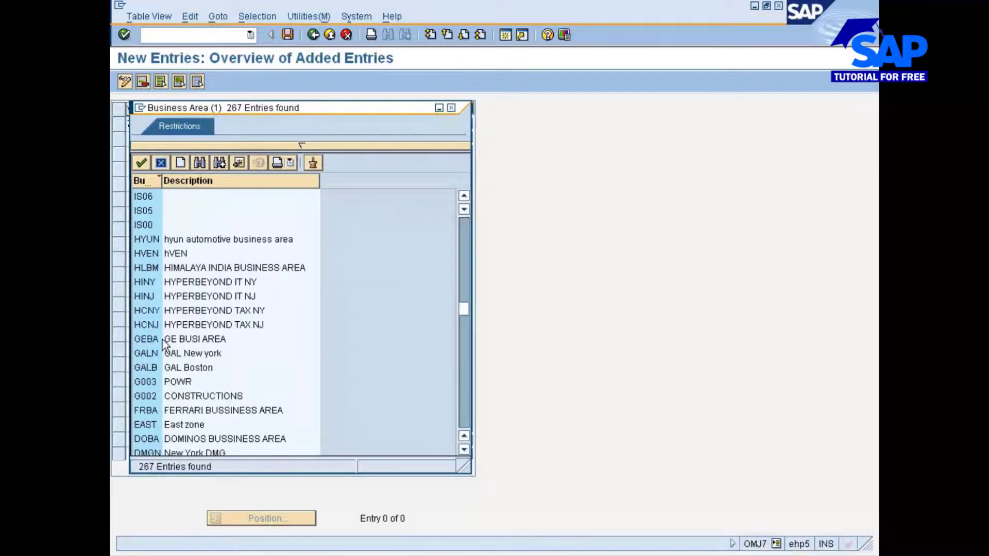
{"action": "scroll", "coordinate": [163, 344], "scroll_direction": "down", "scroll_amount": 20}
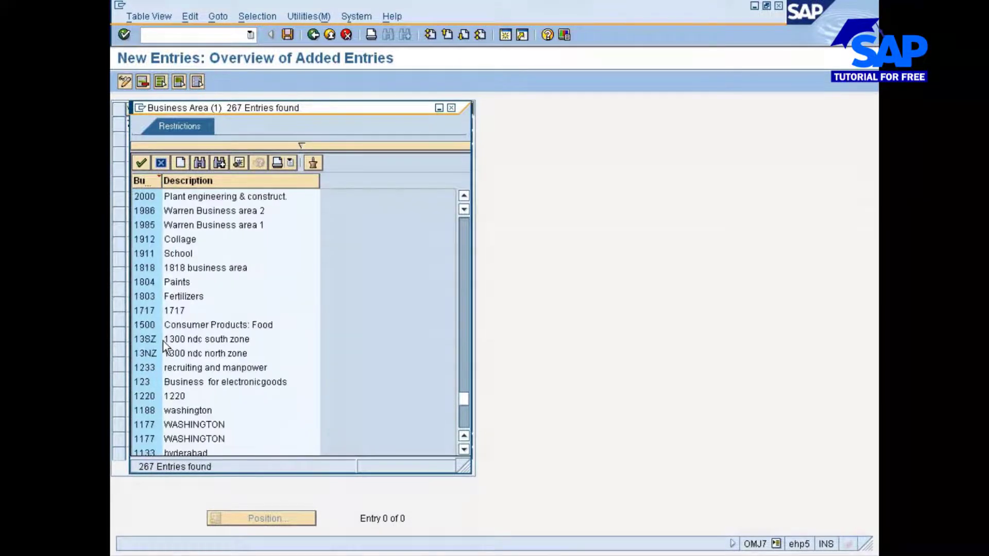
{"action": "scroll", "coordinate": [163, 344], "scroll_direction": "up", "scroll_amount": 15}
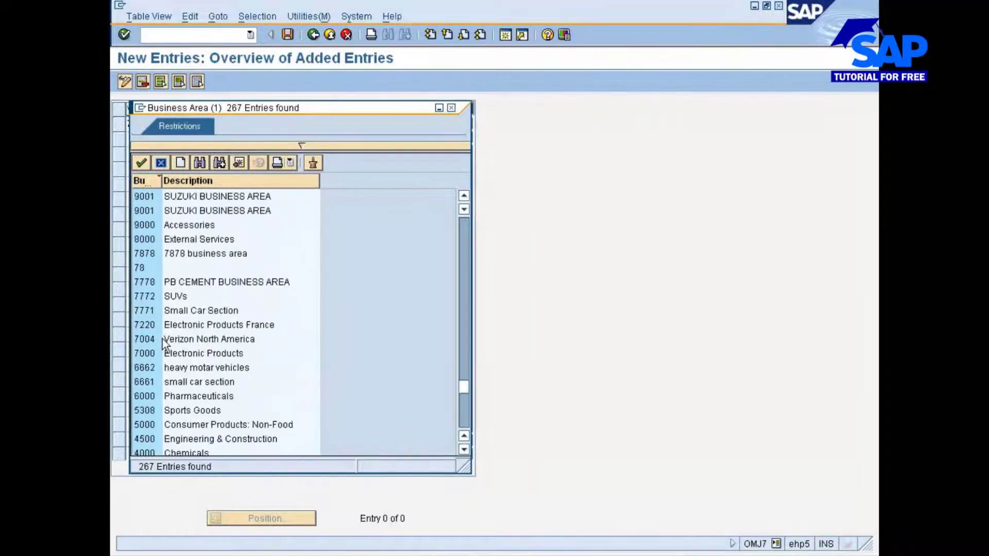
{"action": "double_click", "coordinate": [144, 311]}
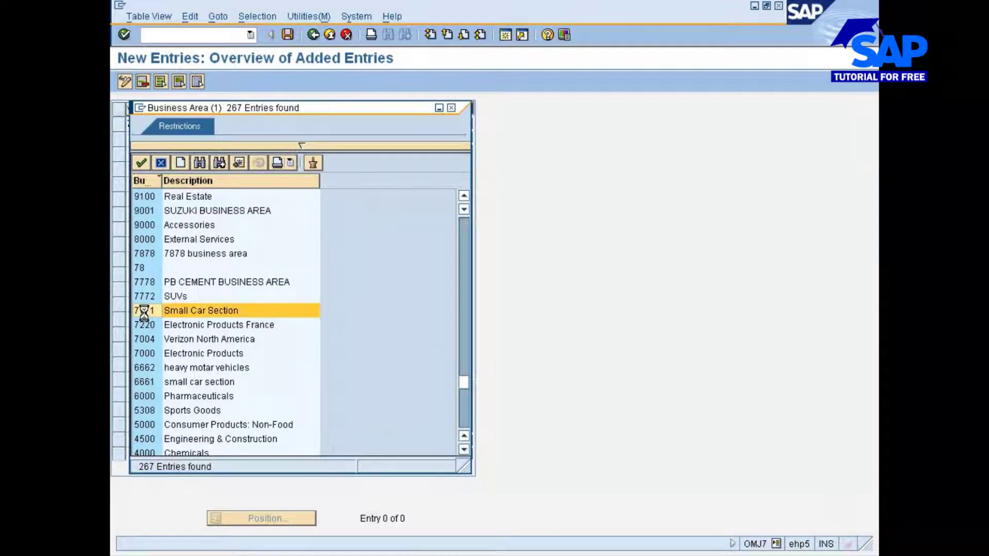
Step: Save the new entry to the "Nissan changes" customizing request and return to the allocation overview
{"action": "key", "text": "Return"}
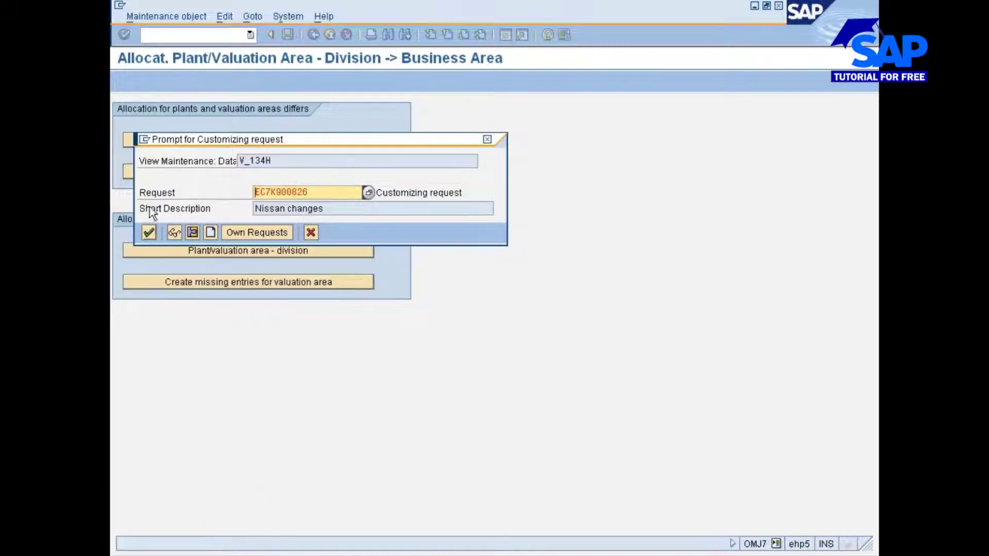
{"action": "left_click", "coordinate": [149, 233]}
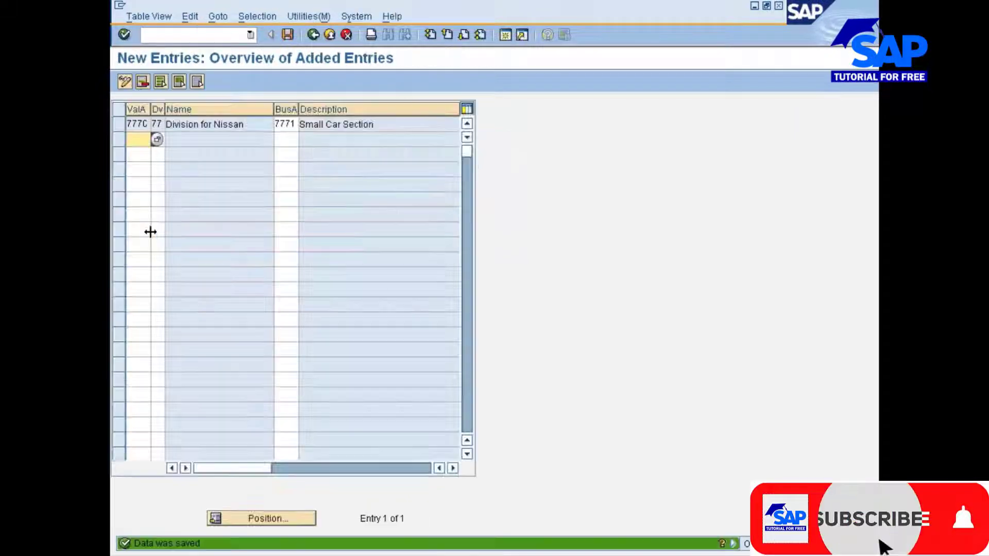
{"action": "left_click", "coordinate": [311, 34]}
{"action": "left_click", "coordinate": [311, 34]}
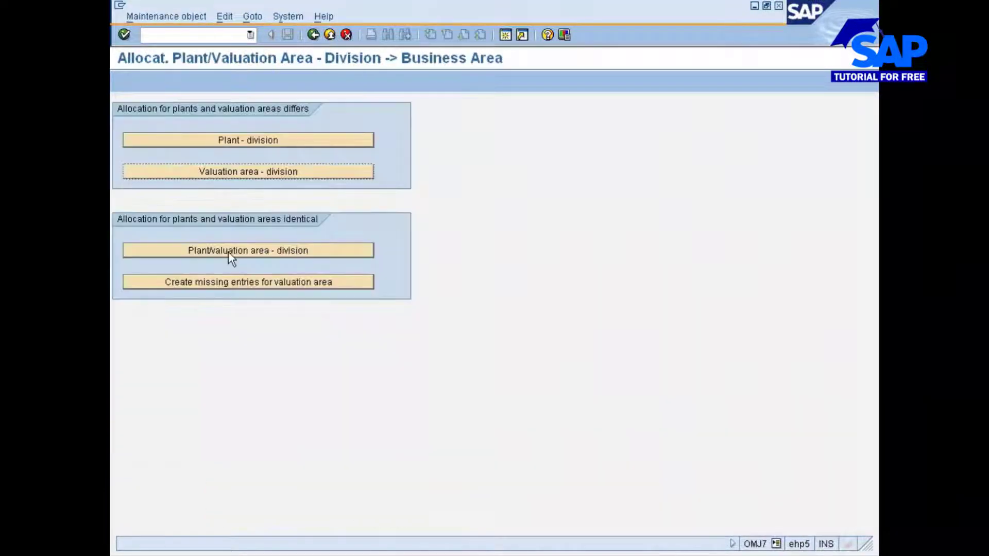
Step: Open the combined plant/valuation area - division list, position it at plant 7777, check the Nissan entries, and leave the list
{"action": "left_click", "coordinate": [210, 252]}
{"action": "left_click", "coordinate": [301, 252]}
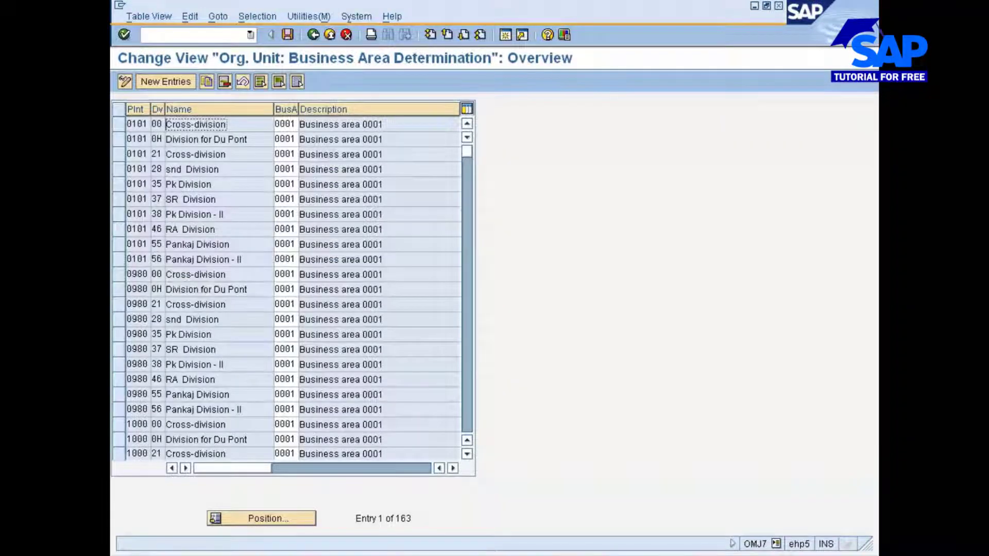
{"action": "left_click", "coordinate": [264, 518]}
{"action": "type", "text": "7777"}
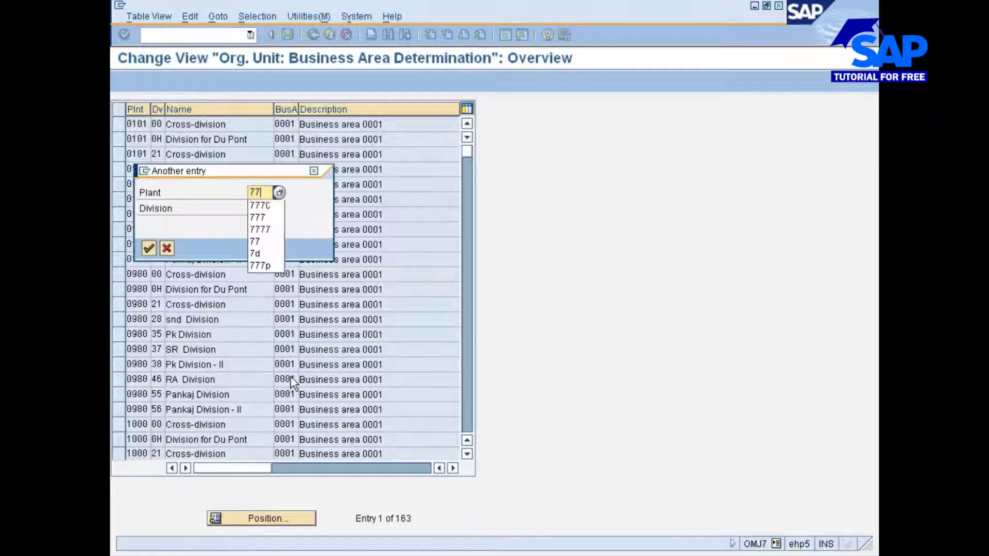
{"action": "key", "text": "Return"}
{"action": "key", "text": "Return"}
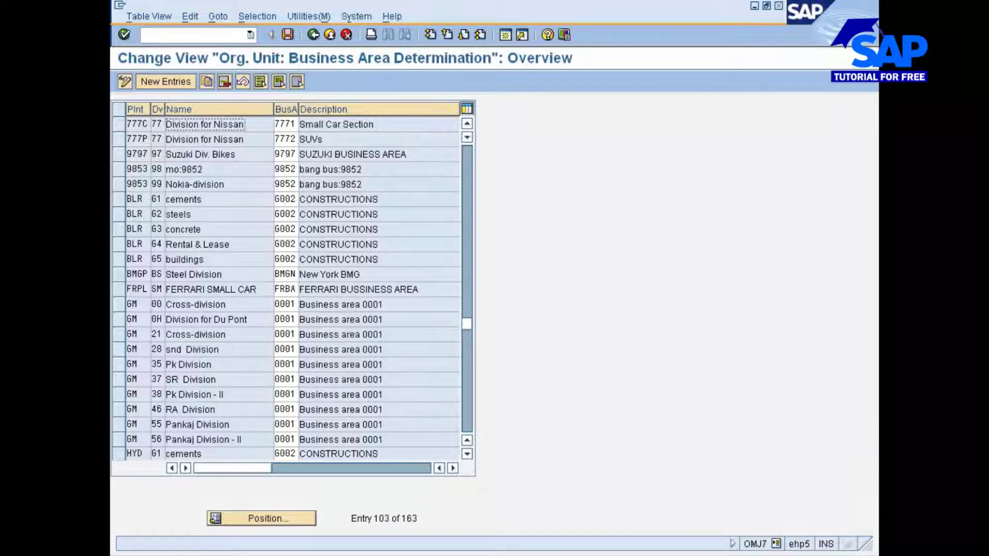
{"action": "scroll", "coordinate": [286, 288], "scroll_direction": "up", "scroll_amount": 1}
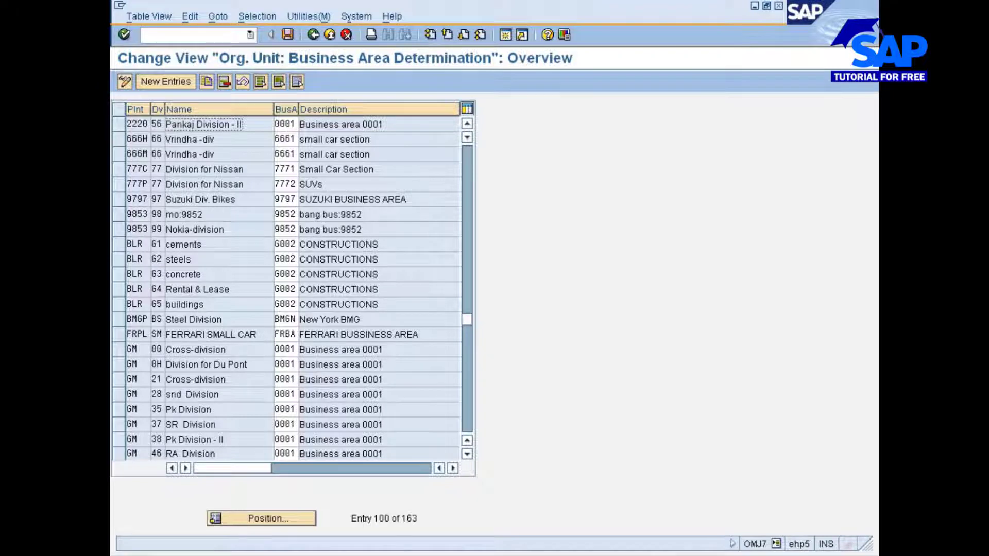
{"action": "left_click", "coordinate": [313, 35]}
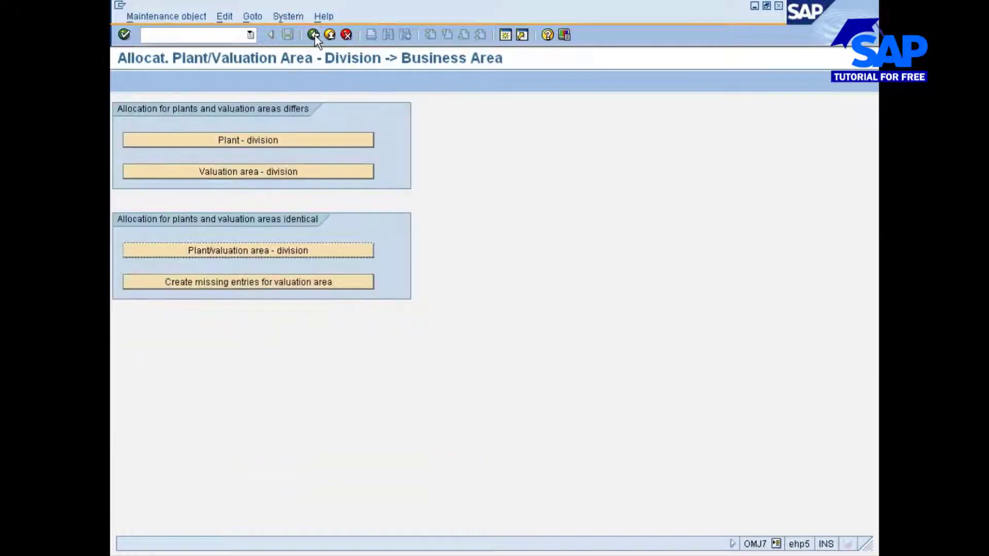
Step: Create the missing entries for valuation areas under the "Nissan changes" customizing request and return to the implementation guide
{"action": "left_click", "coordinate": [207, 285]}
{"action": "left_click", "coordinate": [207, 283]}
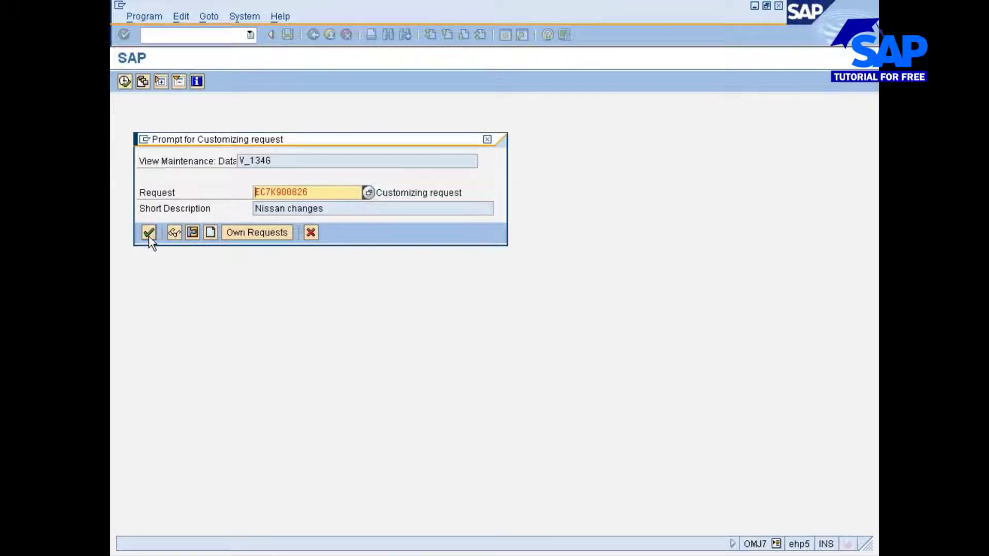
{"action": "left_click", "coordinate": [149, 232]}
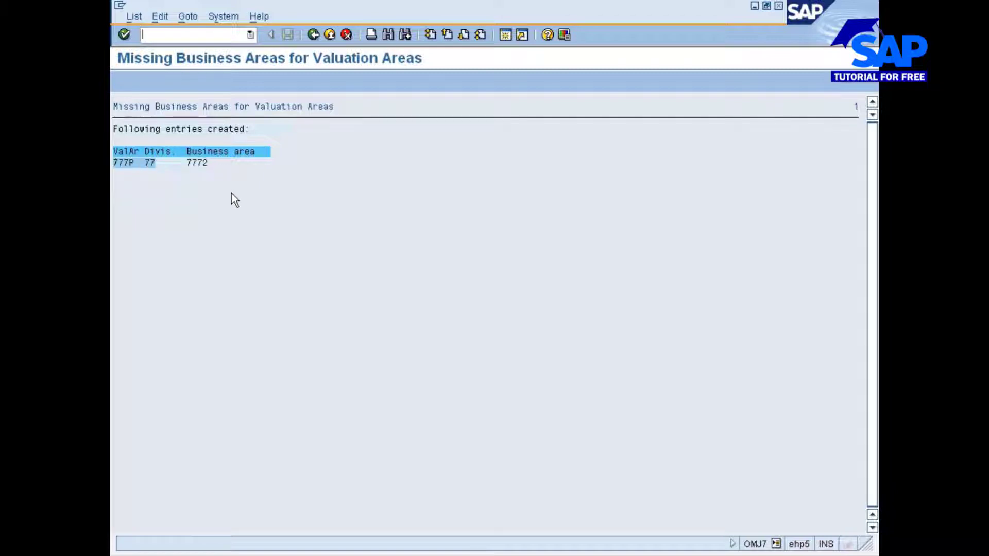
{"action": "left_click", "coordinate": [312, 35]}
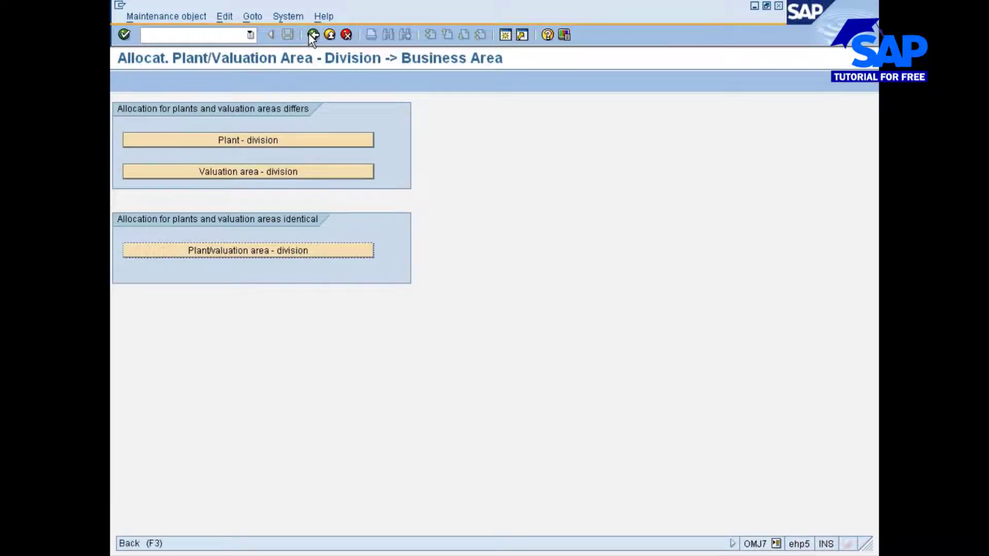
{"action": "left_click", "coordinate": [312, 35]}
Step: Run Data Comparison with Sales Plant/ValArea - Div - BusArea under the "Nissan changes" request, then collapse the Logistics - General assignments
{"action": "left_click", "coordinate": [247, 300]}
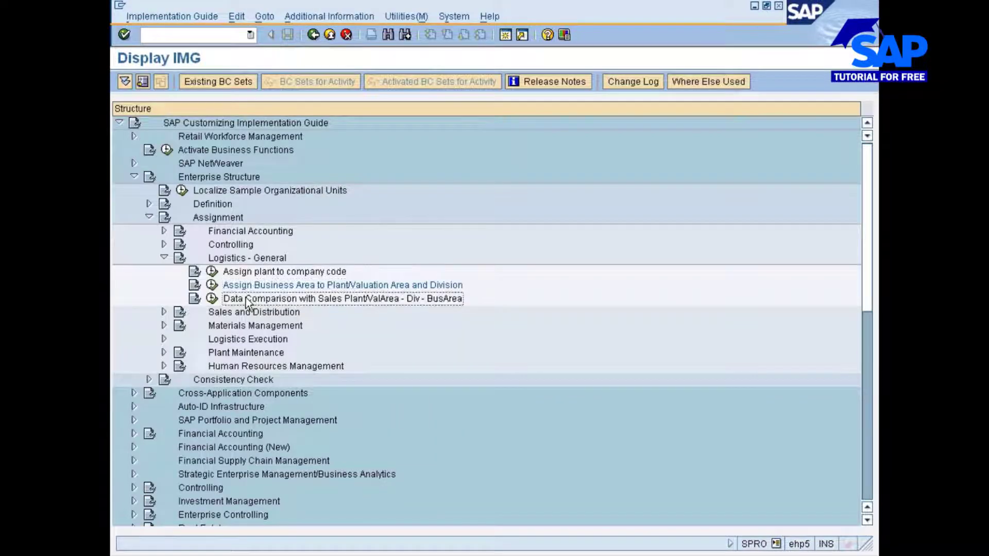
{"action": "left_click", "coordinate": [211, 300]}
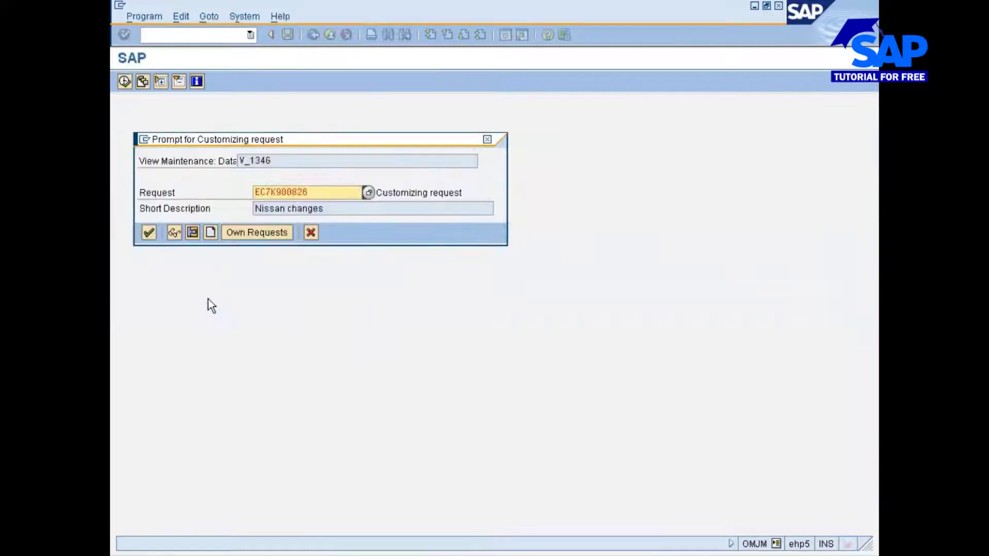
{"action": "left_click", "coordinate": [150, 232]}
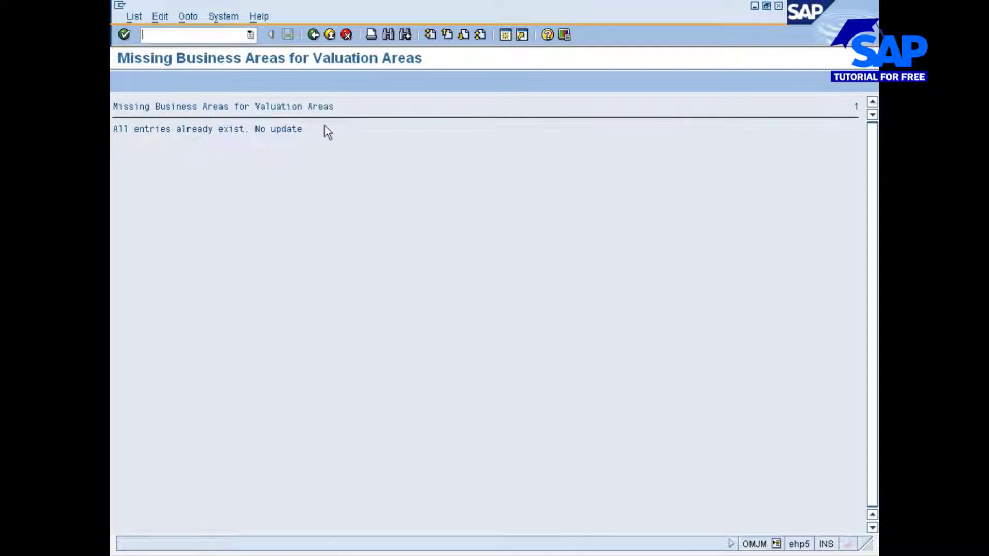
{"action": "left_click", "coordinate": [313, 34]}
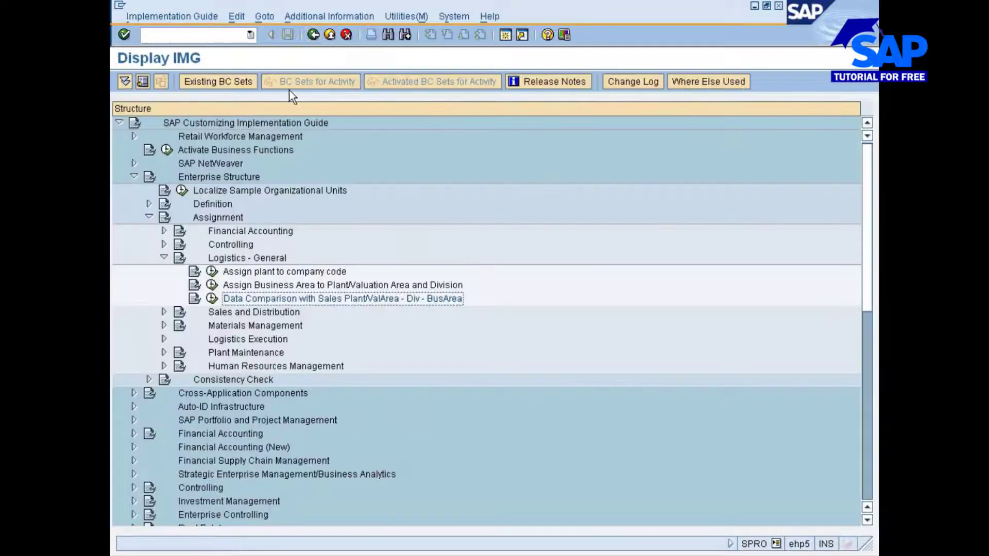
{"action": "left_click", "coordinate": [163, 258]}
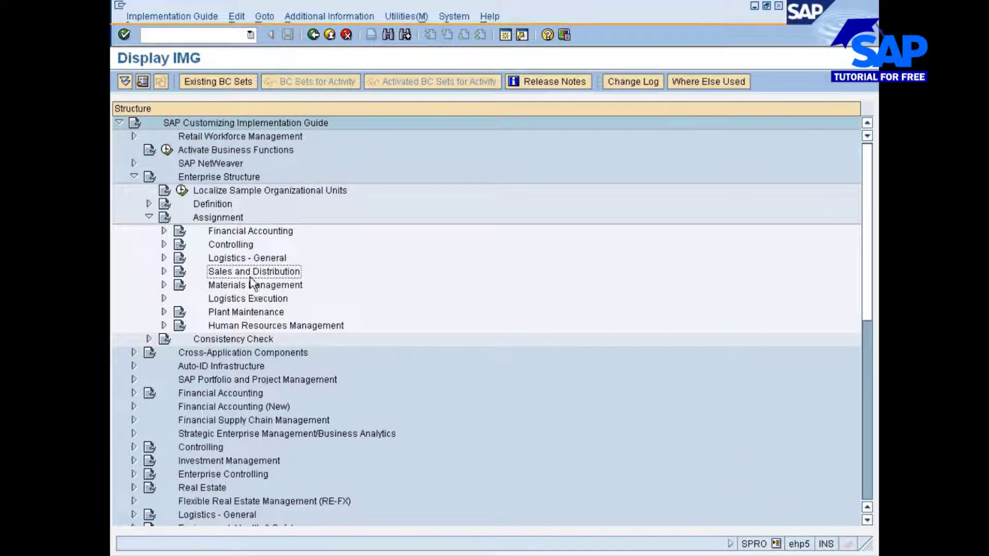
Step: Expand the Sales and Distribution assignments, open the sales organization to company code assignment, and position the list at sales organization 7777
{"action": "double_click", "coordinate": [234, 272]}
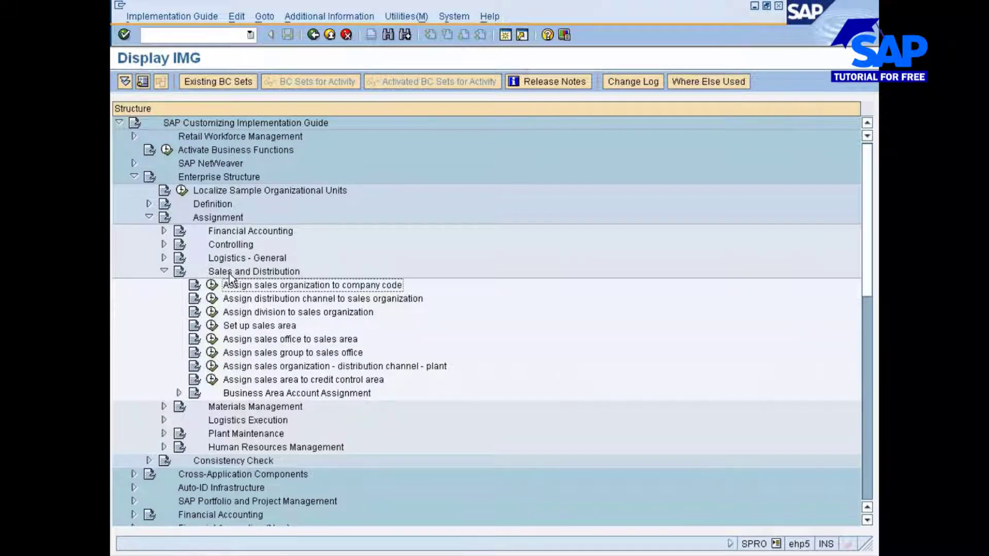
{"action": "left_click", "coordinate": [211, 286]}
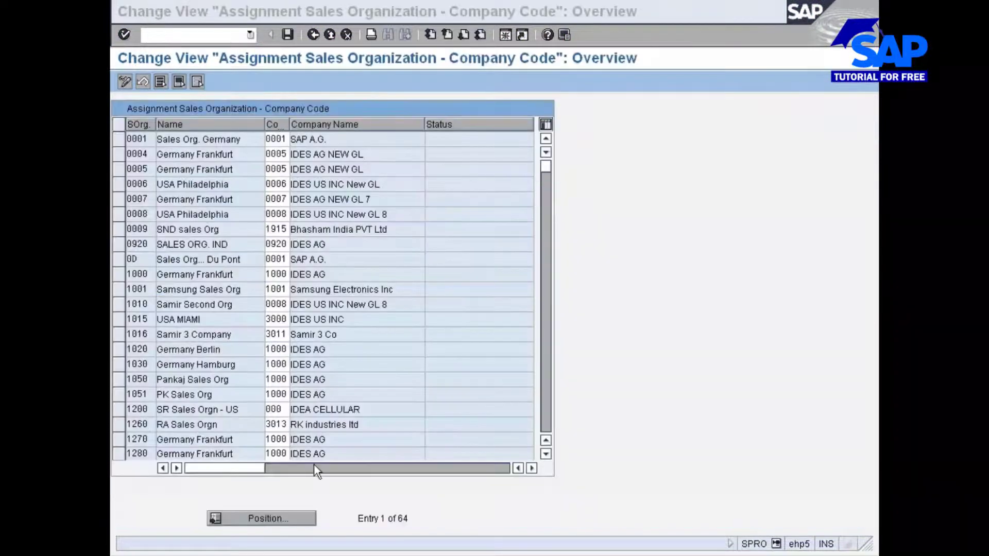
{"action": "left_click", "coordinate": [293, 520]}
{"action": "type", "text": "77"}
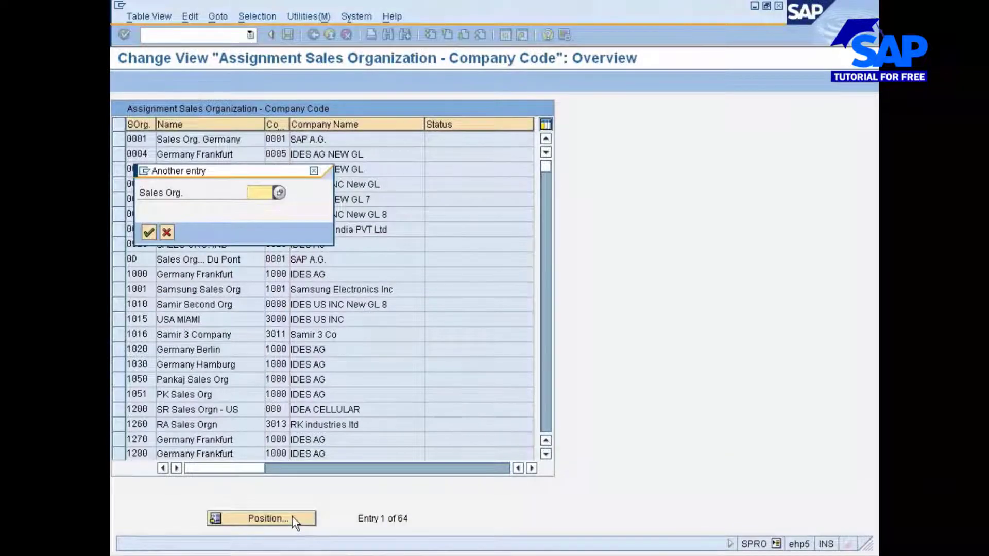
{"action": "type", "text": "7"}
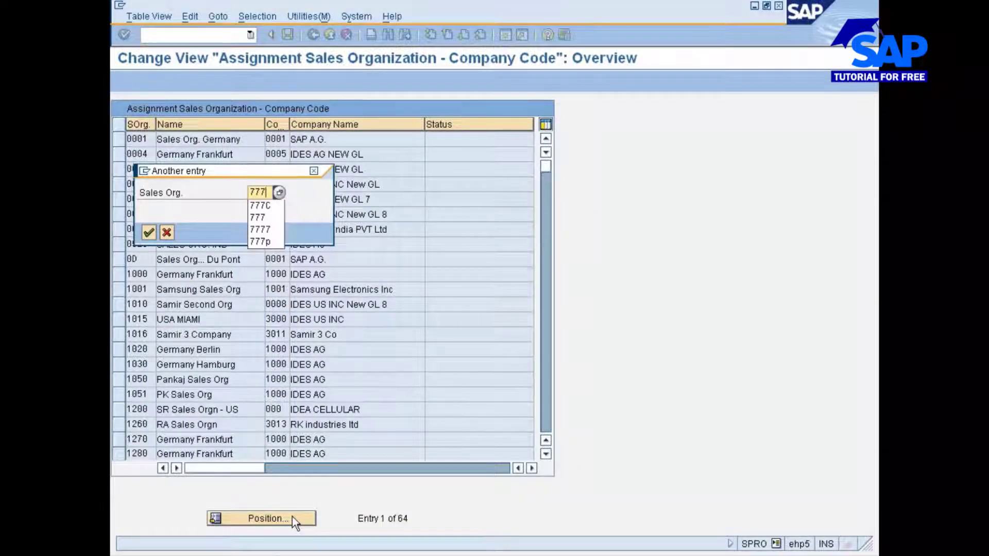
{"action": "type", "text": "7"}
{"action": "key", "text": "Return"}
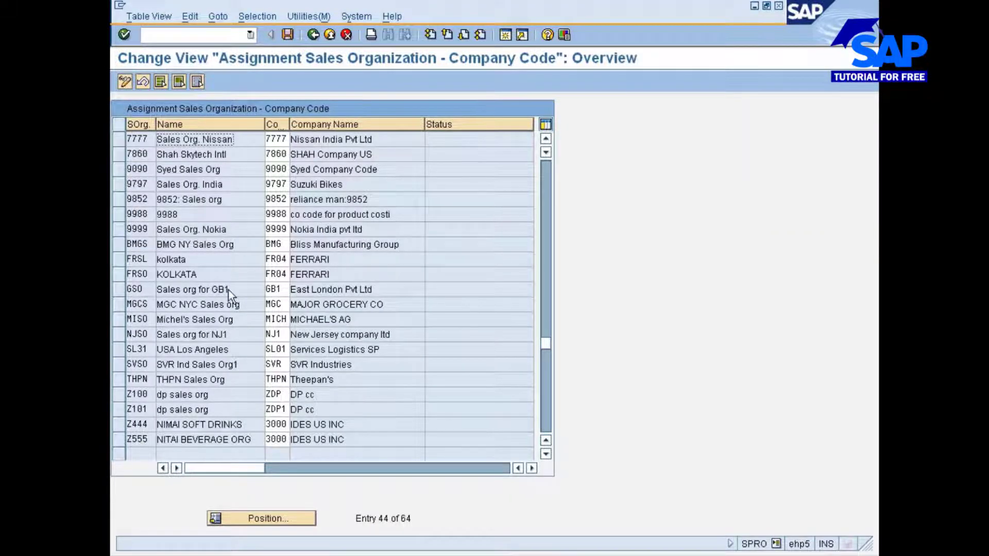
Step: Check Nissan's company code assignment among the neighbouring sales organizations, and return to the implementation guide
{"action": "scroll", "coordinate": [227, 289], "scroll_direction": "up", "scroll_amount": 1}
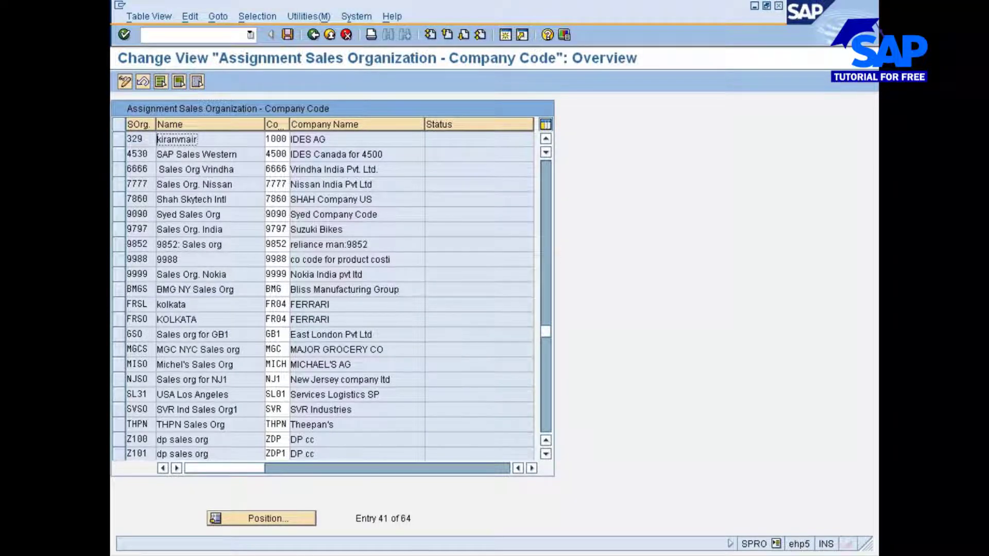
{"action": "scroll", "coordinate": [224, 335], "scroll_direction": "down", "scroll_amount": 1}
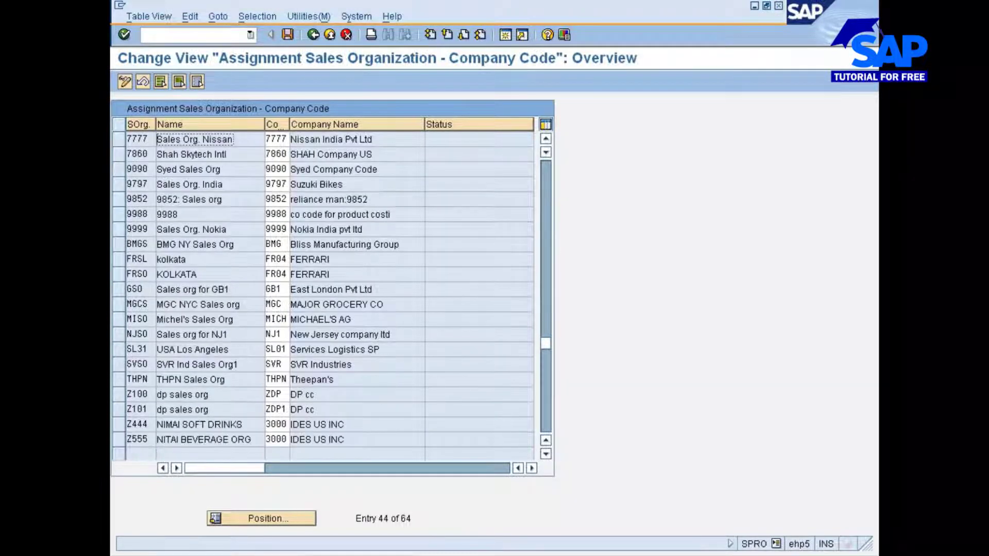
{"action": "scroll", "coordinate": [227, 340], "scroll_direction": "up", "scroll_amount": 1}
{"action": "scroll", "coordinate": [226, 340], "scroll_direction": "up", "scroll_amount": 1}
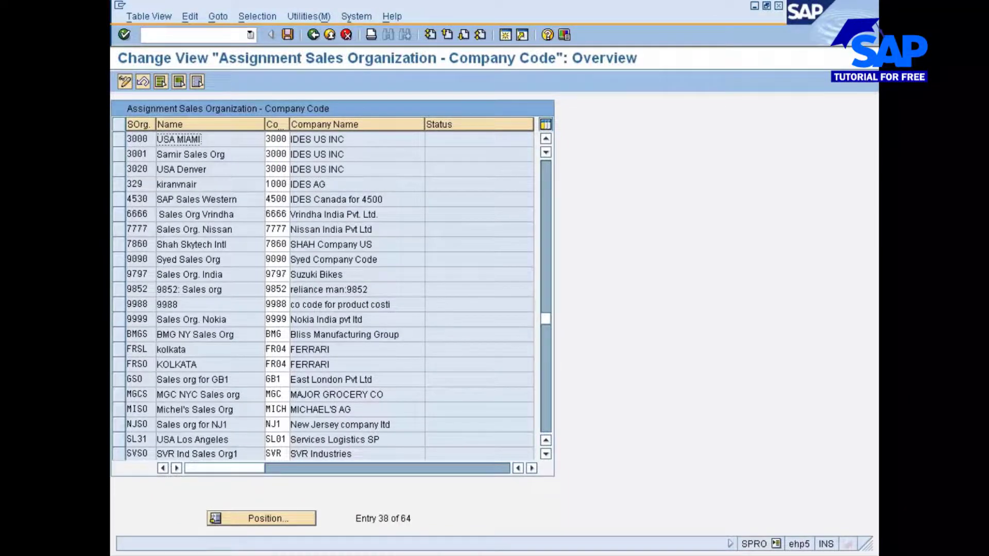
{"action": "scroll", "coordinate": [225, 340], "scroll_direction": "up", "scroll_amount": 2}
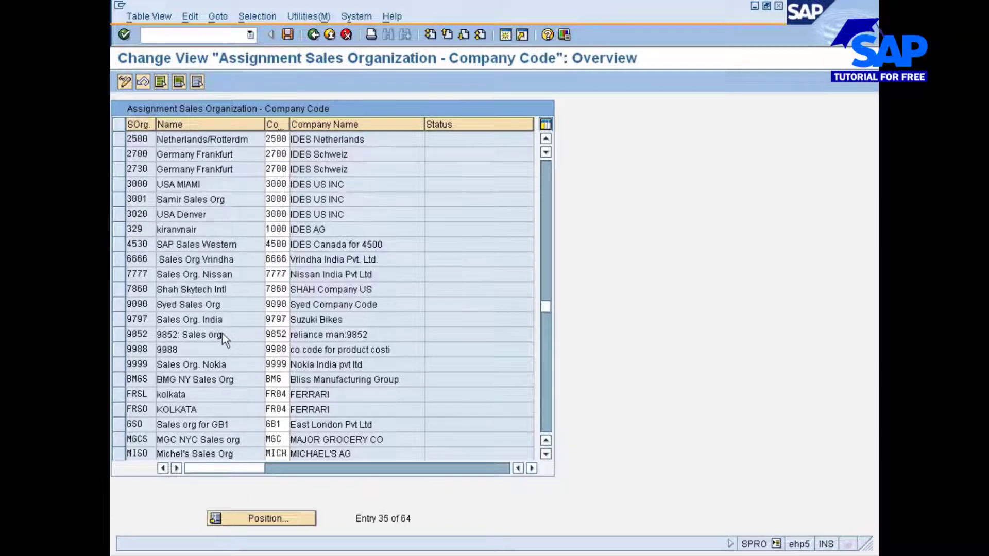
{"action": "left_click", "coordinate": [313, 34]}
Step: Open the distribution channel to sales organization assignment, position it at sales organization 7777, check the Nissan entry, and leave the list
{"action": "left_click", "coordinate": [222, 299]}
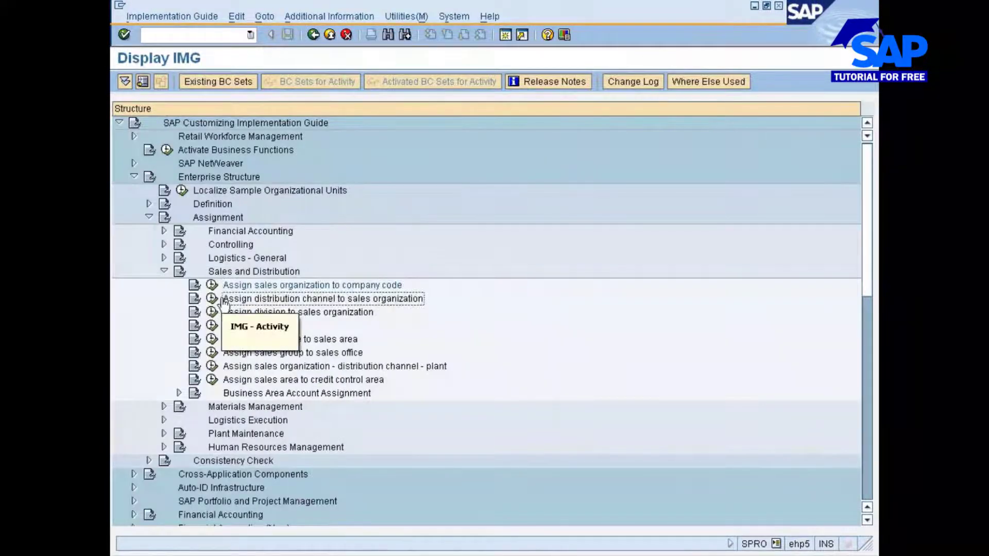
{"action": "left_click", "coordinate": [212, 299]}
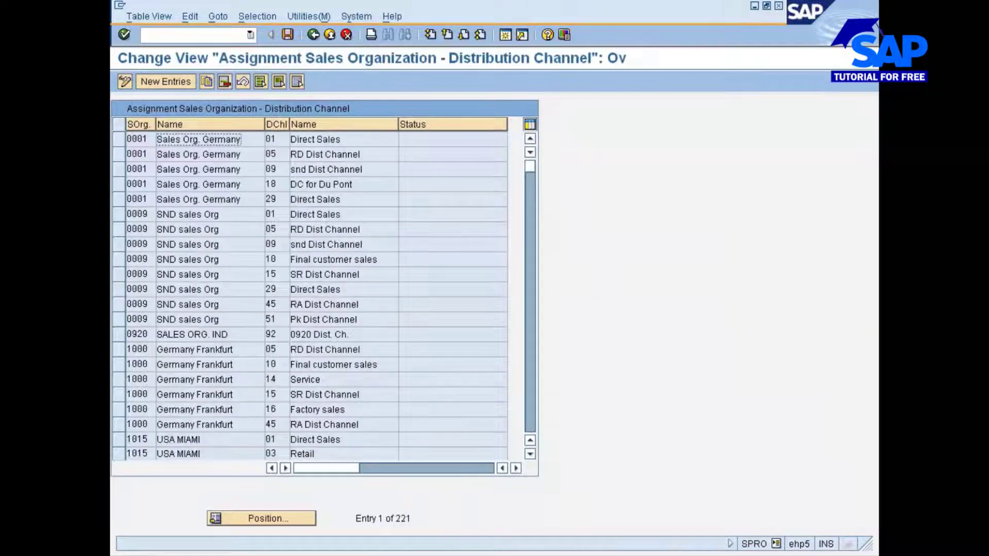
{"action": "left_click", "coordinate": [270, 521]}
{"action": "type", "text": "7777"}
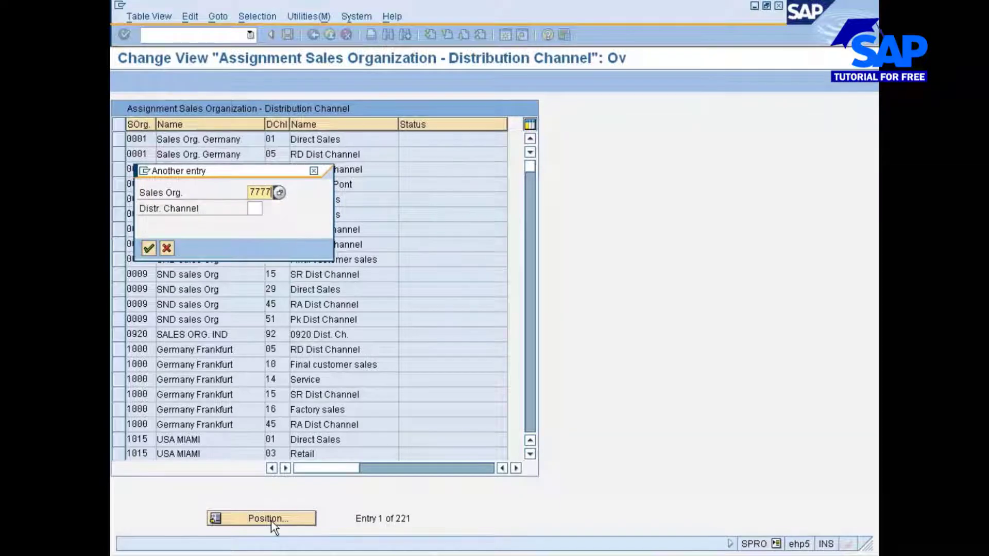
{"action": "key", "text": "Return"}
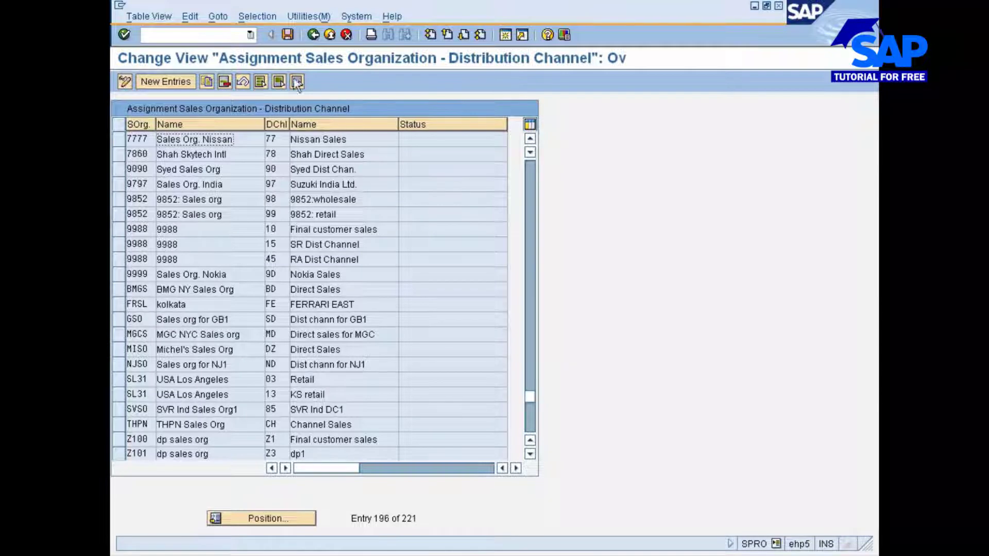
{"action": "left_click", "coordinate": [313, 34]}
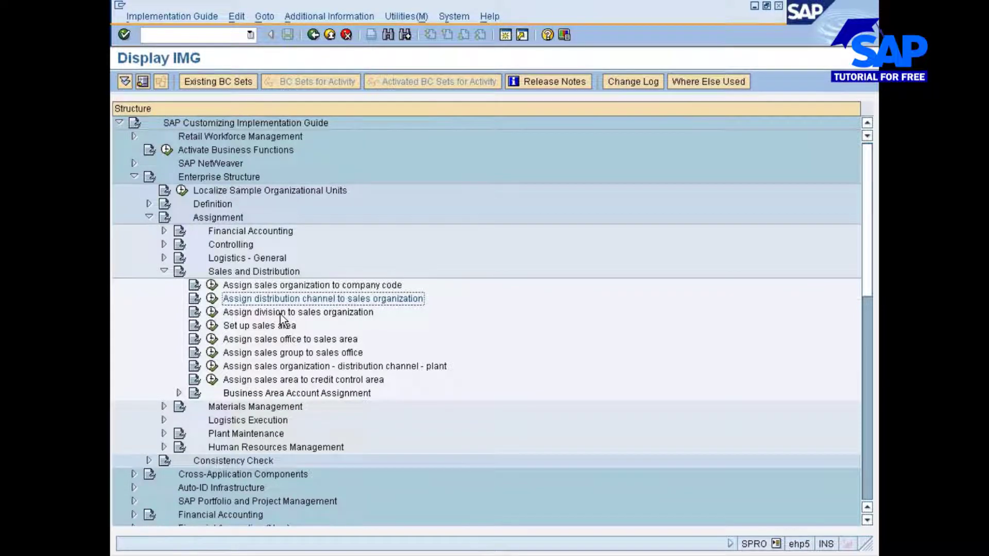
Step: Open the division to sales organization assignment, position it at sales organization 7777, check Nissan's division, and leave the list
{"action": "left_click", "coordinate": [210, 311]}
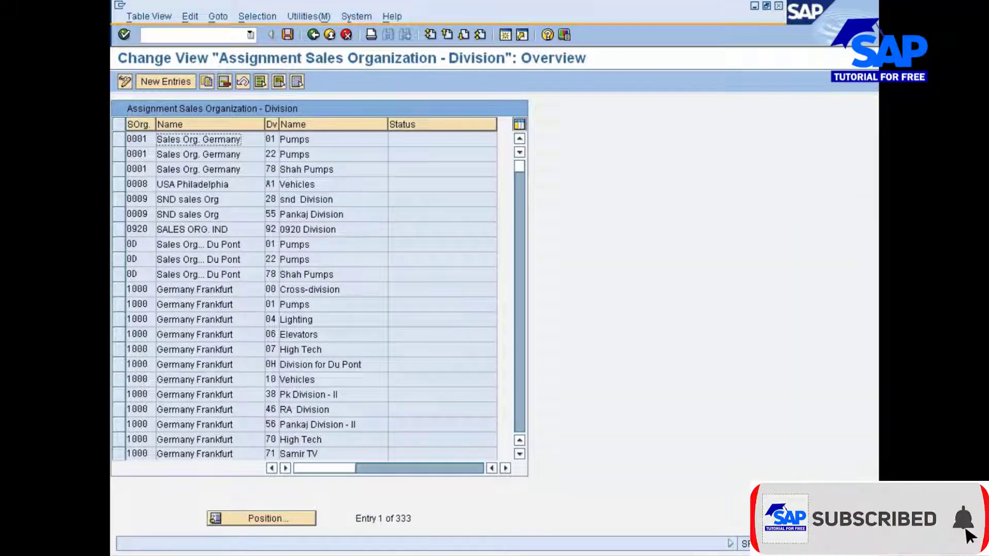
{"action": "left_click", "coordinate": [300, 518]}
{"action": "type", "text": "77"}
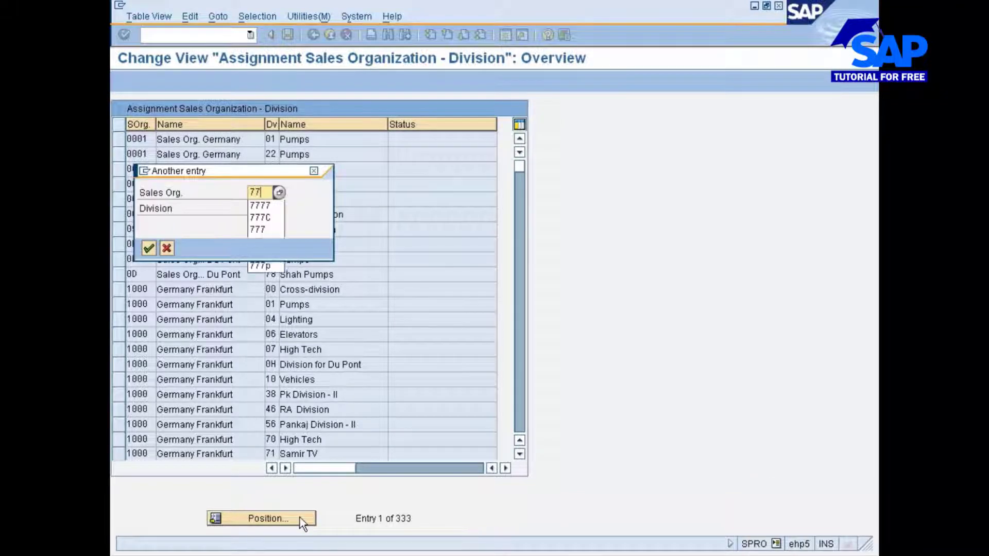
{"action": "type", "text": "77"}
{"action": "key", "text": "Return"}
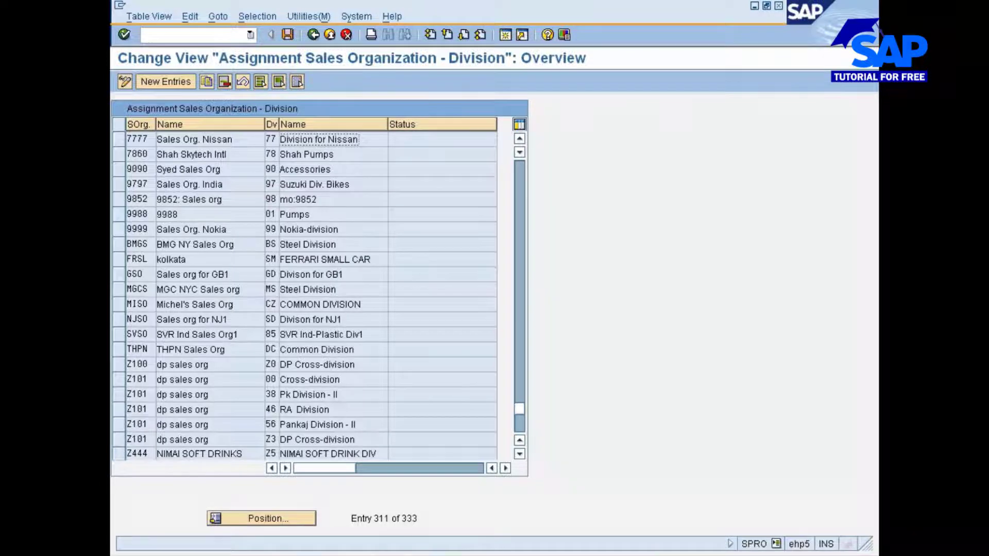
{"action": "left_click", "coordinate": [313, 34]}
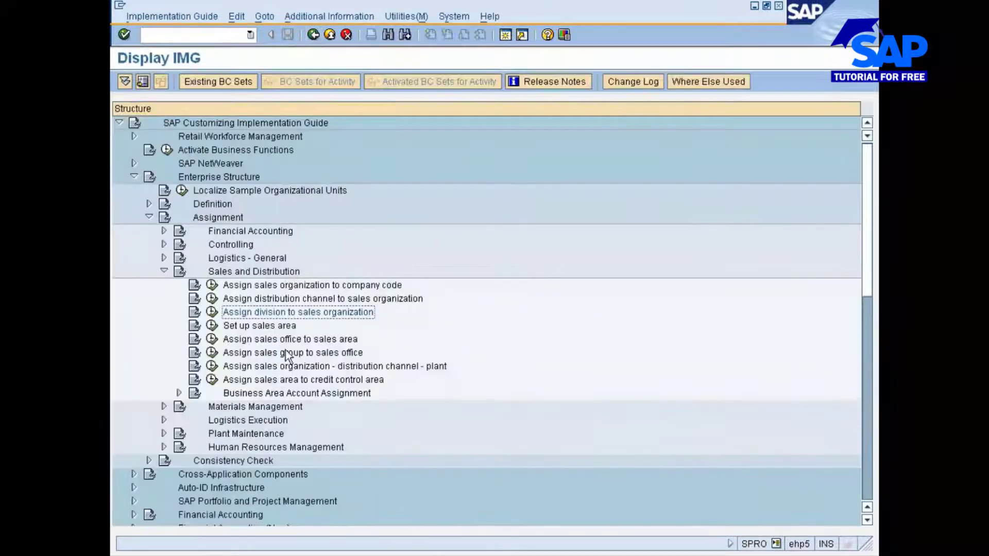
{"action": "left_click", "coordinate": [211, 326]}
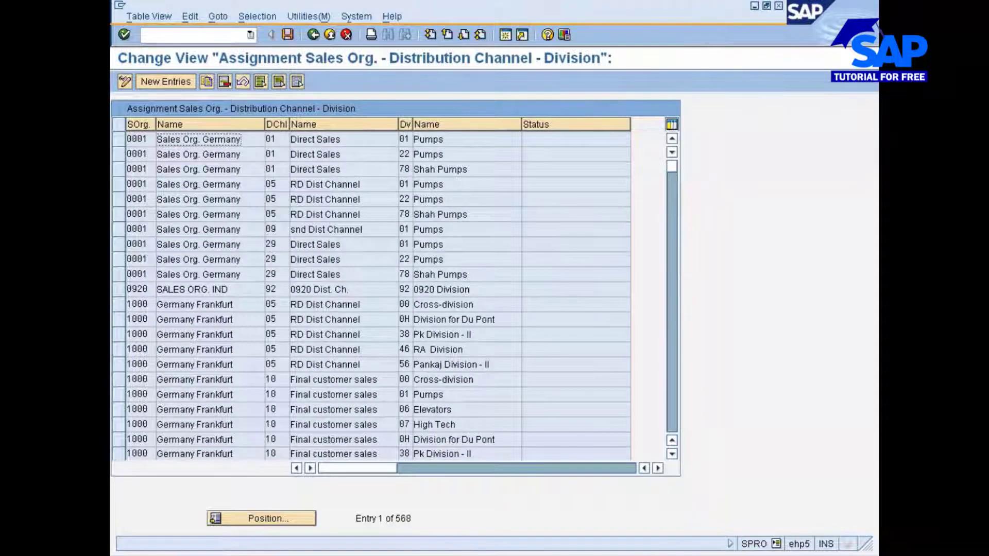
{"action": "left_click", "coordinate": [271, 518]}
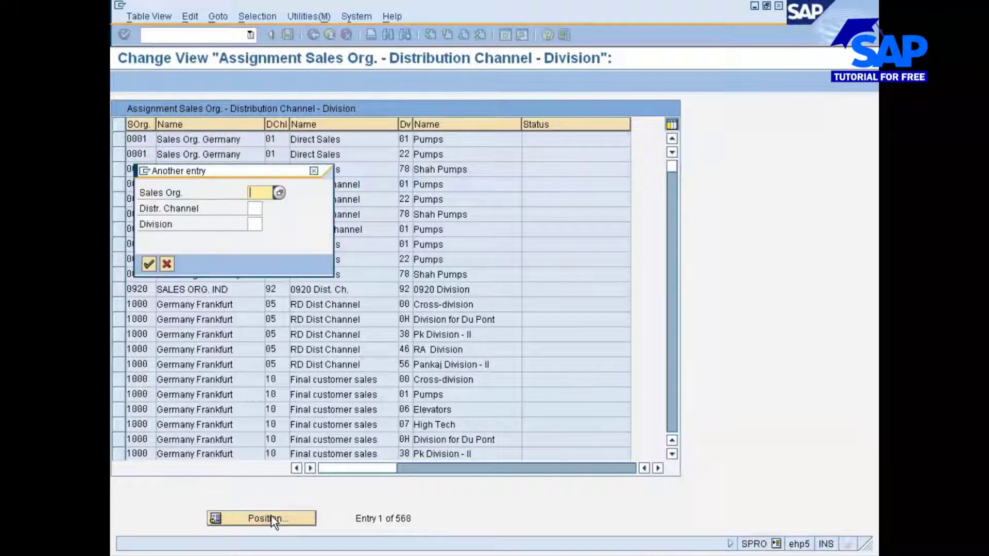
{"action": "type", "text": "7777"}
{"action": "key", "text": "Return"}
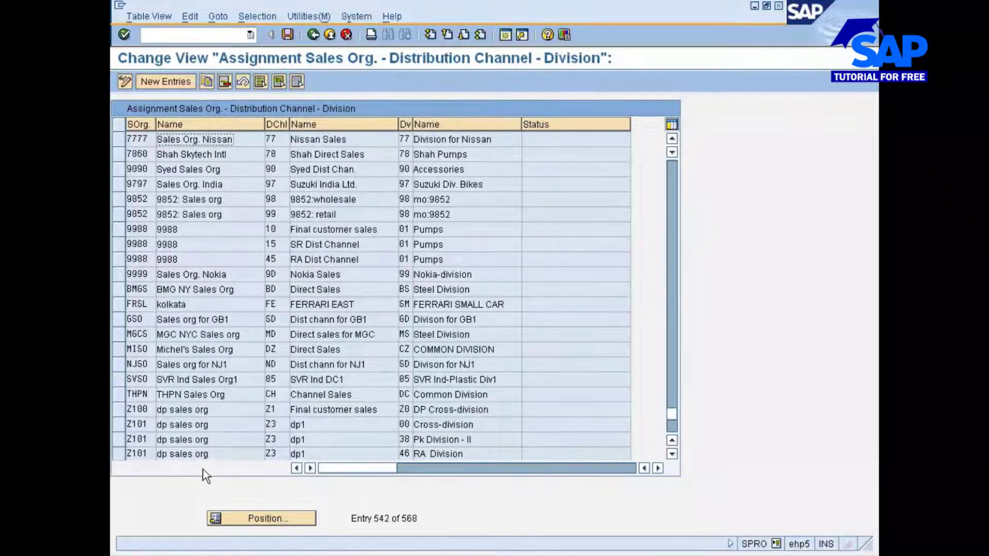
{"action": "scroll", "coordinate": [397, 245], "scroll_direction": "up", "scroll_amount": 1}
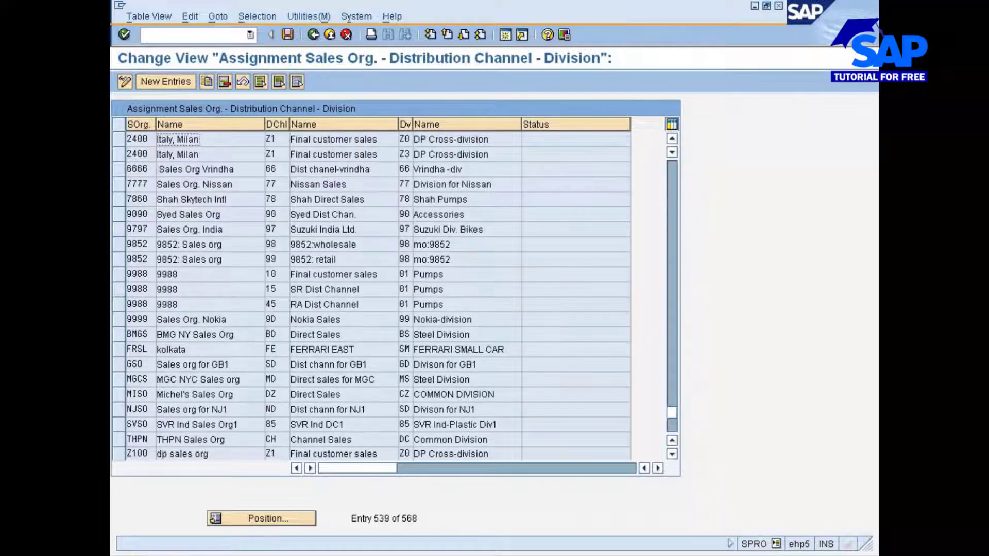
{"action": "left_click", "coordinate": [313, 35]}
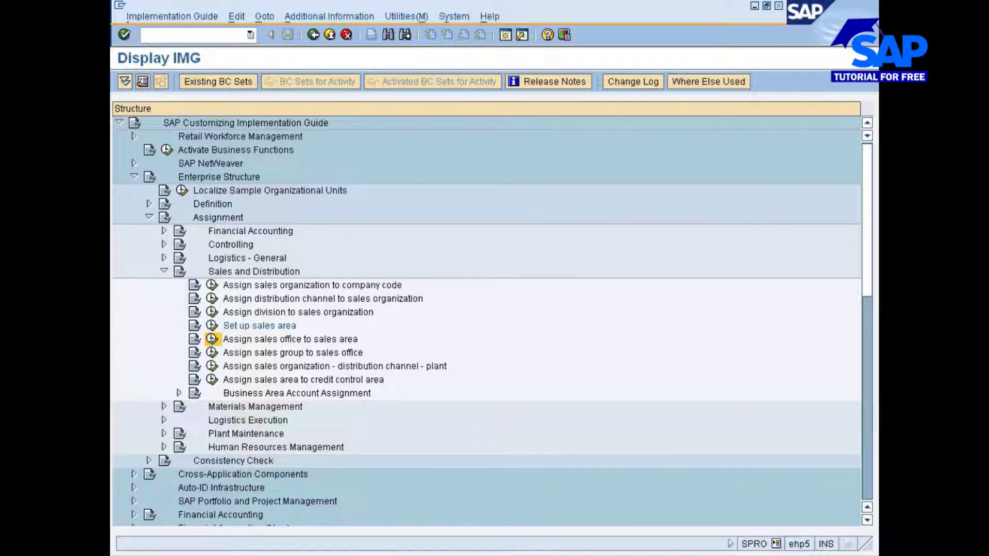
Step: Open the sales office to sales area assignment, position it at sales organization 7777, check Nissan's sales office, and leave the list
{"action": "key", "text": "alt+Tab"}
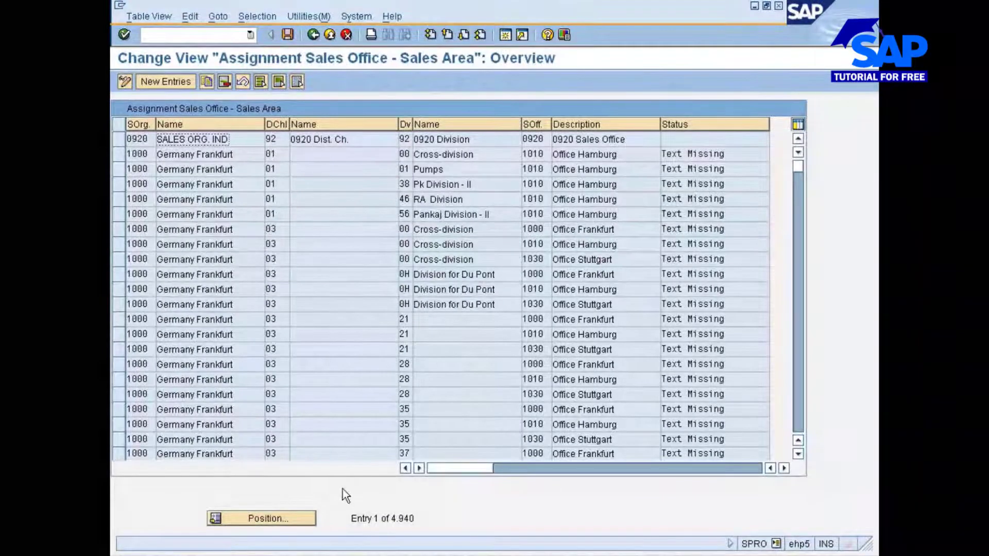
{"action": "left_click", "coordinate": [278, 520]}
{"action": "type", "text": "7777"}
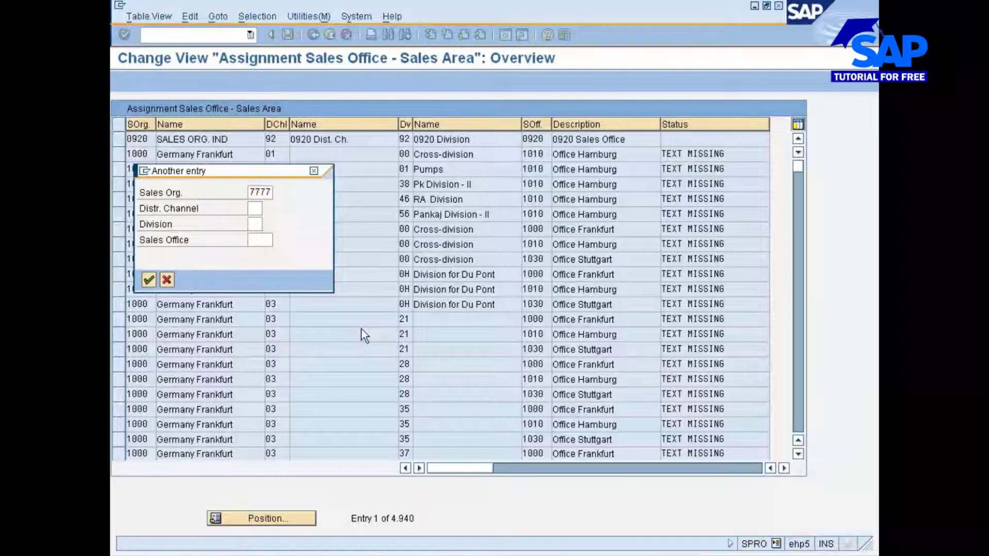
{"action": "key", "text": "Return"}
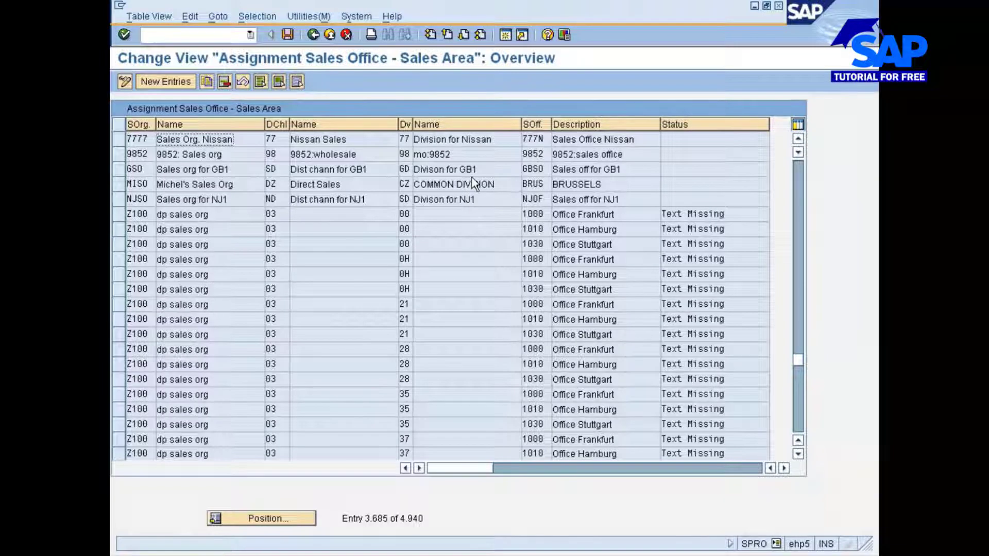
{"action": "scroll", "coordinate": [466, 177], "scroll_direction": "up", "scroll_amount": 1}
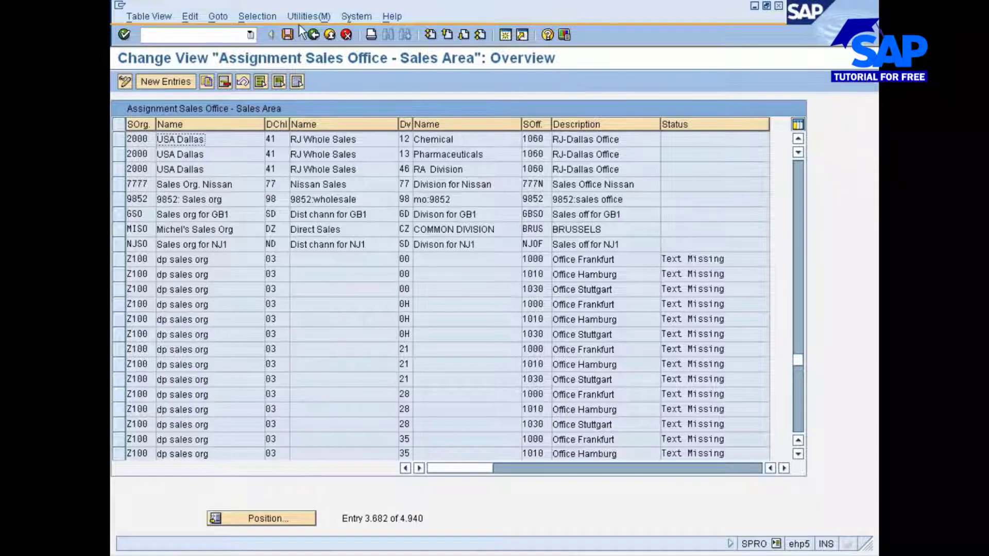
{"action": "left_click", "coordinate": [313, 34]}
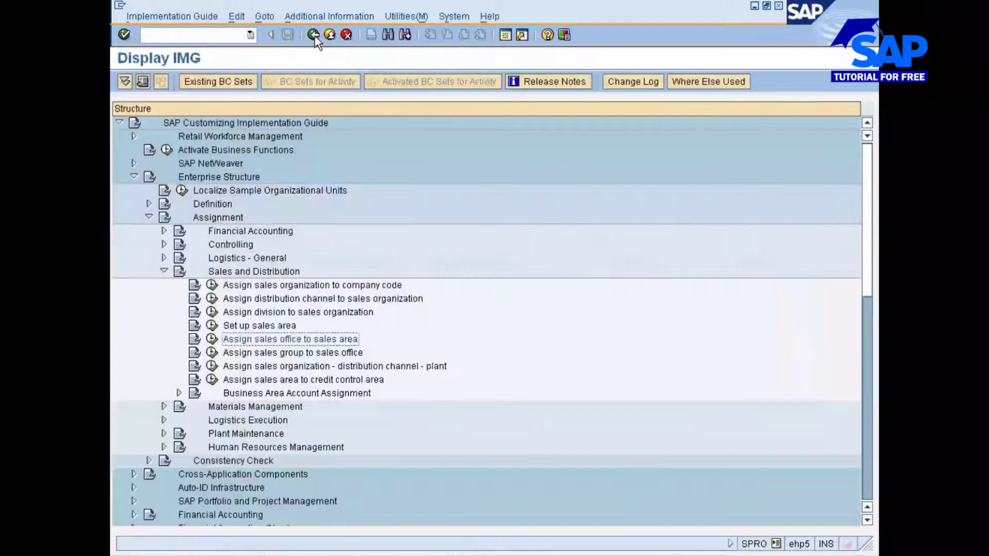
Step: Open the sales group to sales office assignment, position it at sales office 7777, check the Nissan sales groups, and leave the list
{"action": "left_click", "coordinate": [211, 352]}
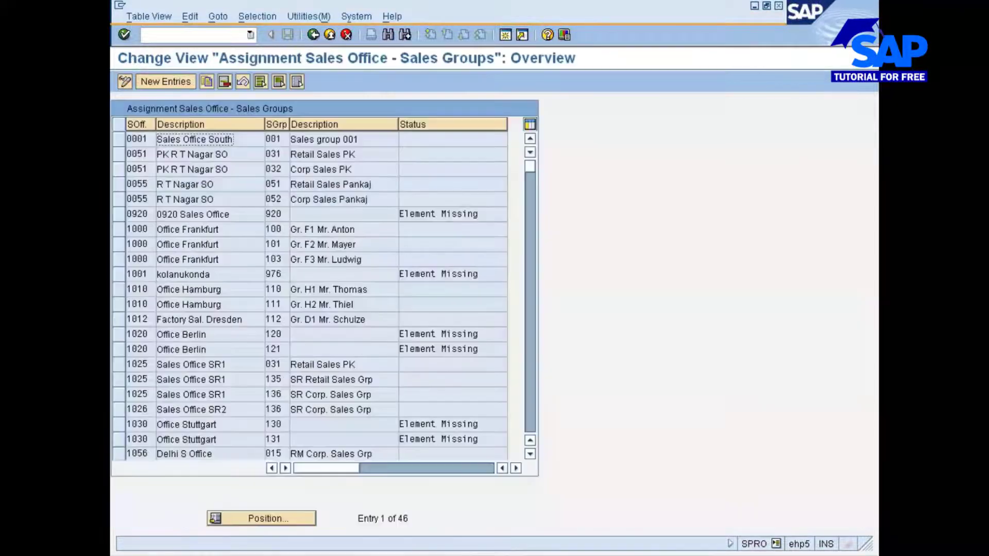
{"action": "left_click", "coordinate": [271, 519]}
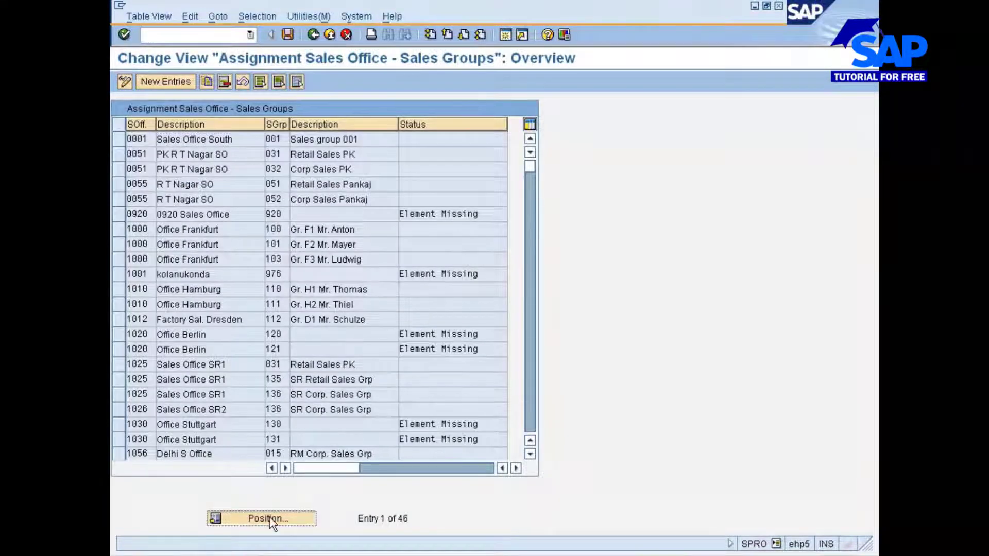
{"action": "type", "text": "7777"}
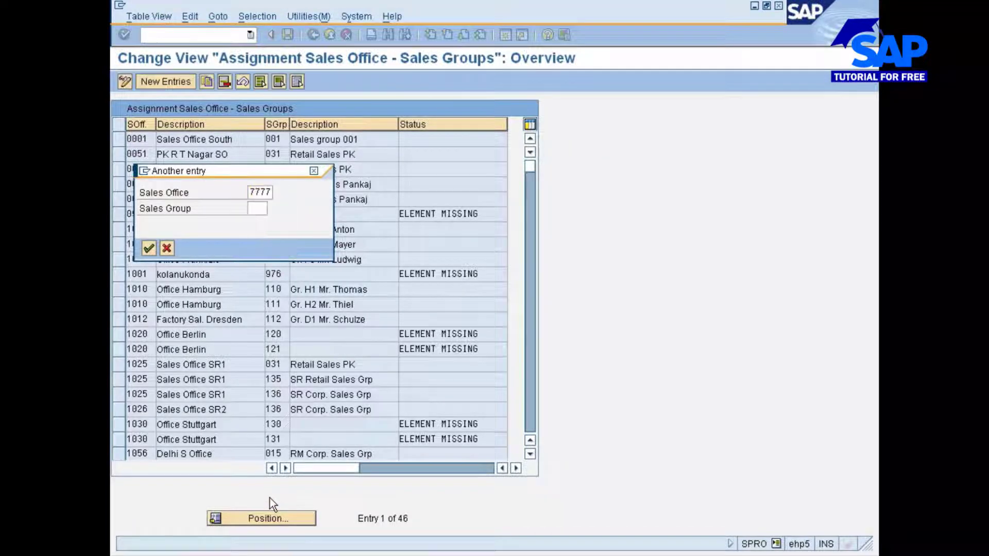
{"action": "key", "text": "Return"}
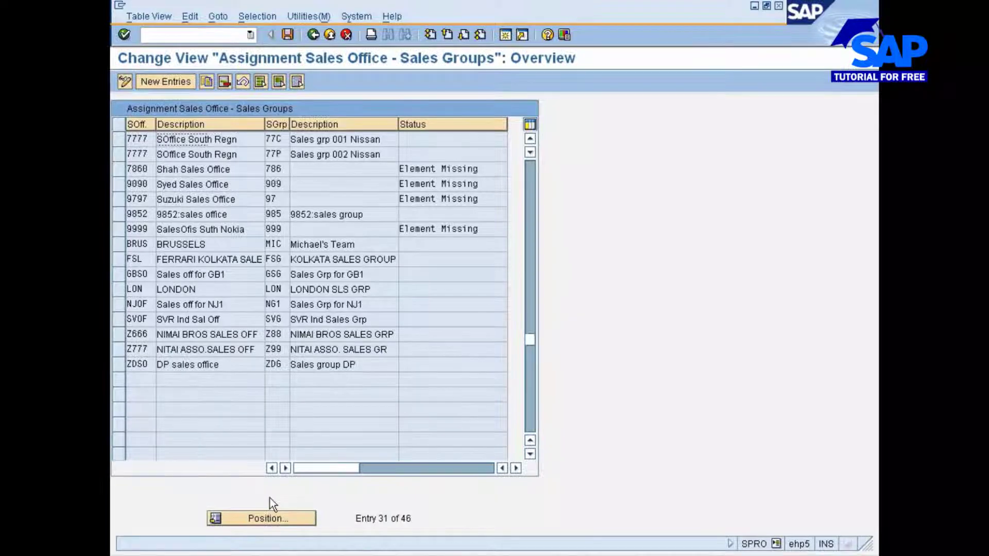
{"action": "key", "text": "F3"}
Step: Open the sales organization - distribution channel - plant assignment and position it at sales organization 7777 to check Nissan's plants
{"action": "left_click", "coordinate": [212, 366]}
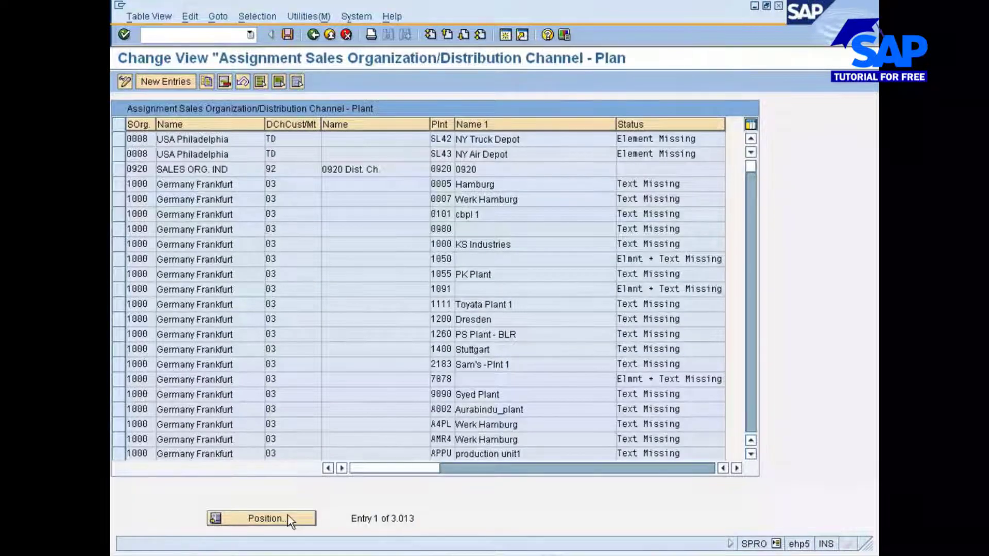
{"action": "left_click", "coordinate": [289, 514]}
{"action": "type", "text": "7777"}
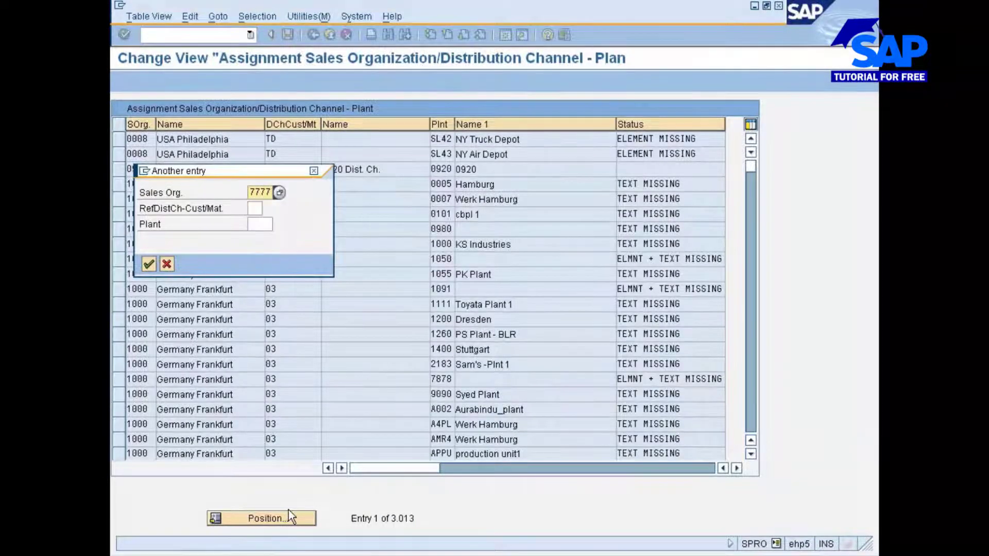
{"action": "key", "text": "Return"}
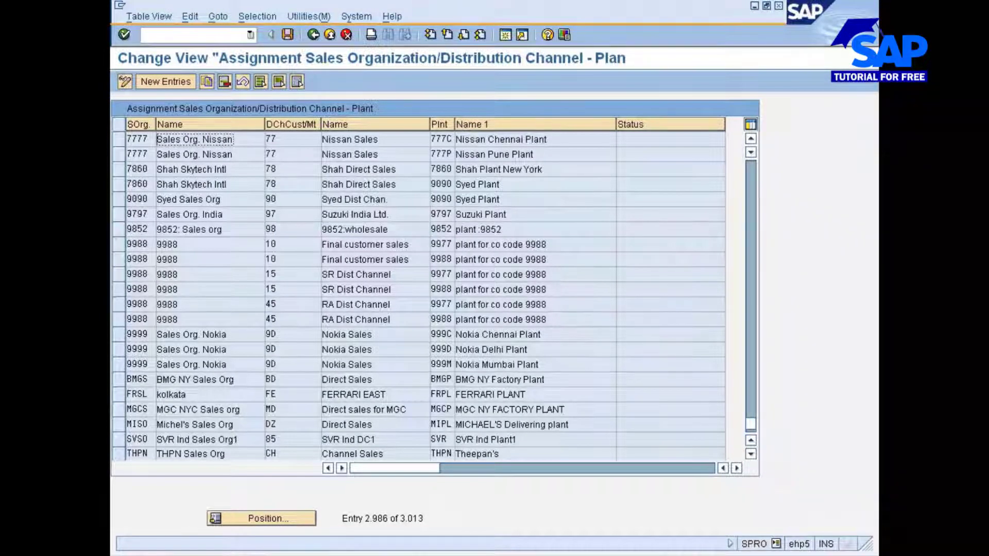
Step: Leave the plant assignment, position the sales area to credit control area allocation at sales organization 7777, check Nissan's entry, and leave the list
{"action": "left_click", "coordinate": [165, 82]}
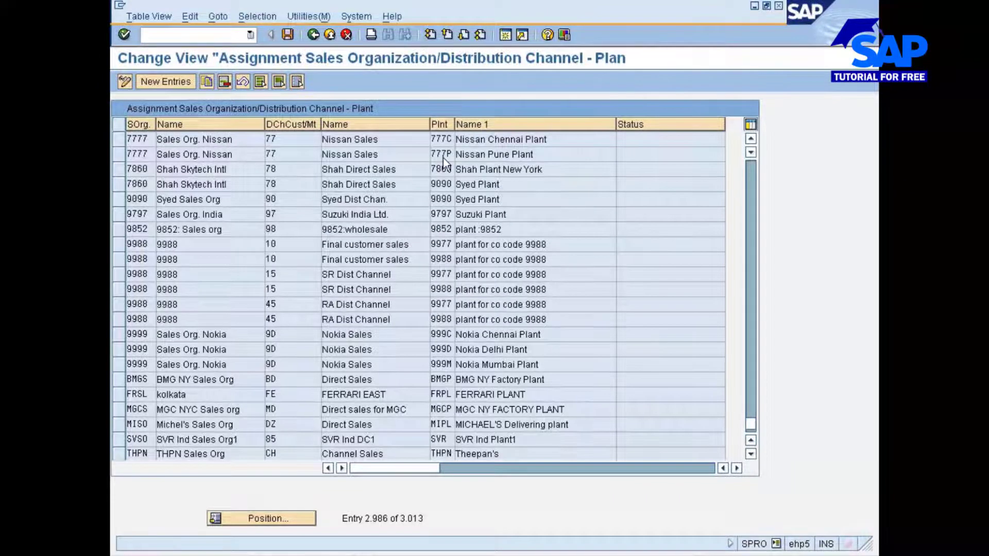
{"action": "left_click", "coordinate": [300, 380]}
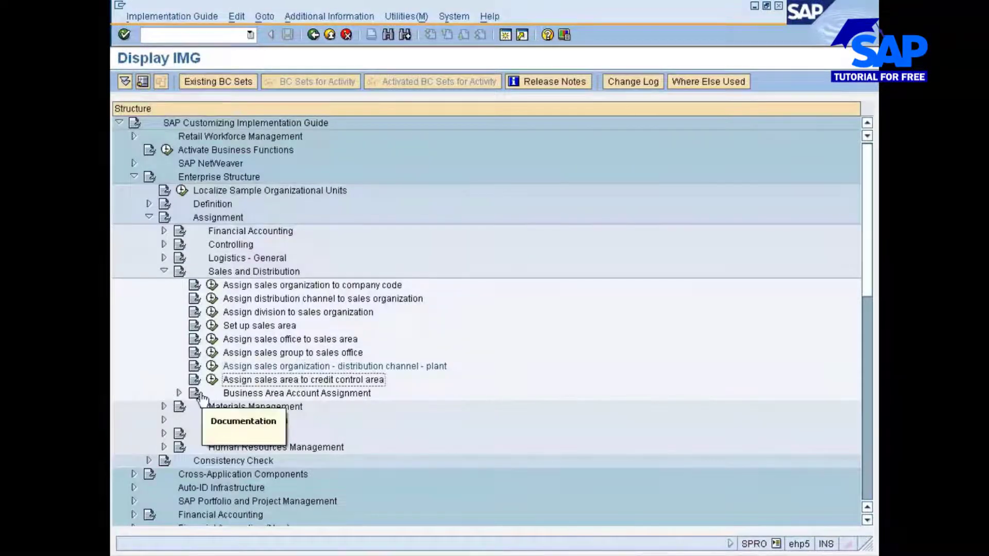
{"action": "left_click", "coordinate": [212, 379]}
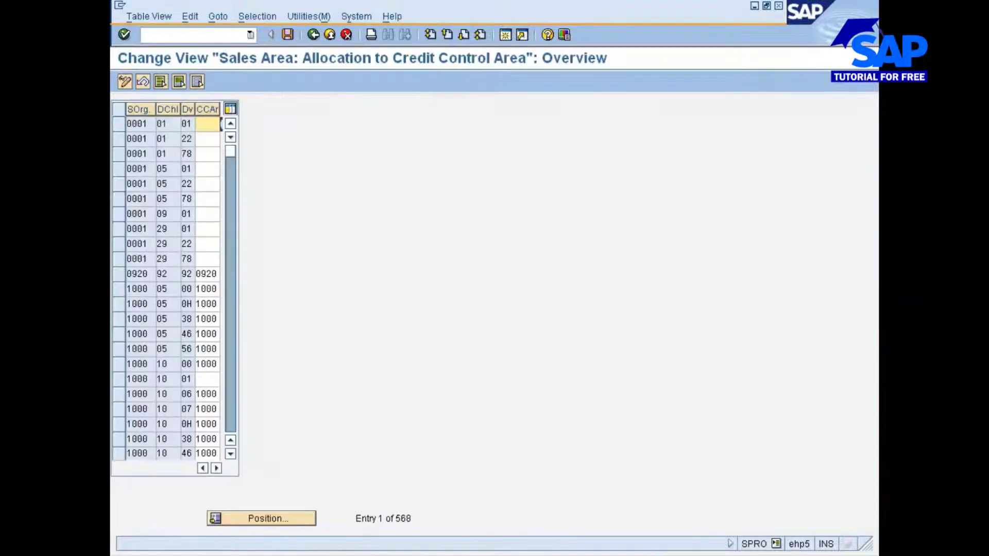
{"action": "left_click", "coordinate": [289, 519]}
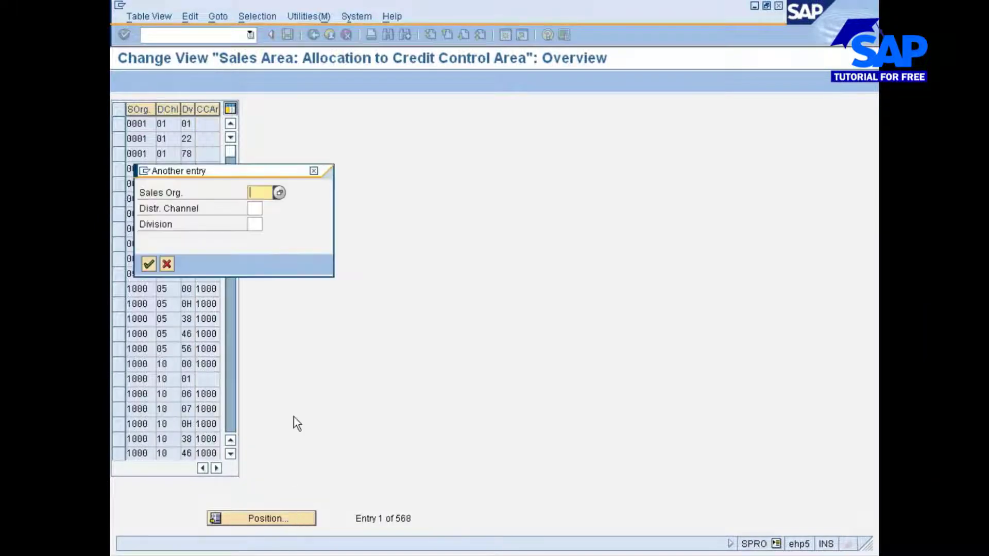
{"action": "type", "text": "7777"}
{"action": "key", "text": "Return"}
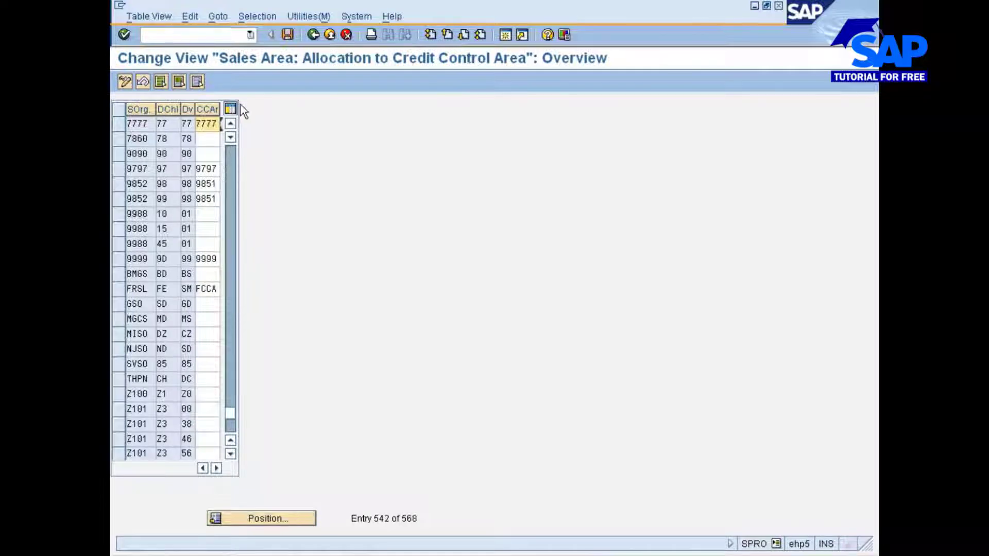
{"action": "left_click", "coordinate": [288, 35]}
{"action": "left_click", "coordinate": [312, 34]}
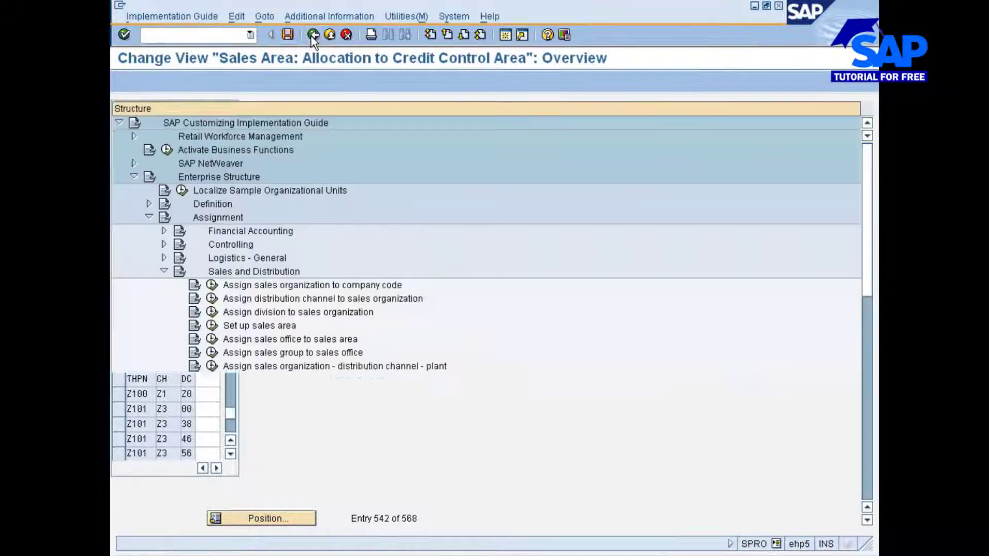
Step: Return to the project customizing screen and generate a new session from the session overview
{"action": "left_click", "coordinate": [312, 35]}
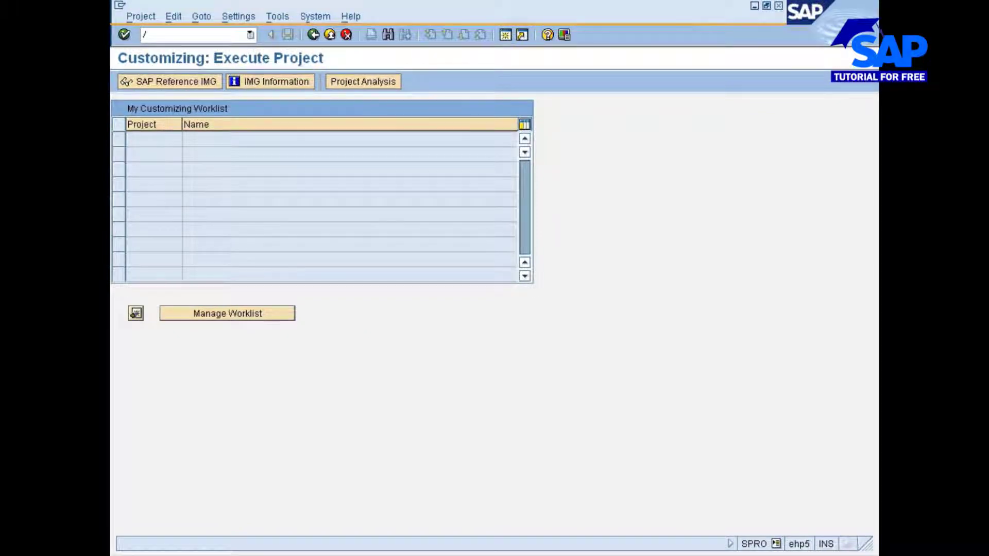
{"action": "type", "text": "o"}
{"action": "key", "text": "Return"}
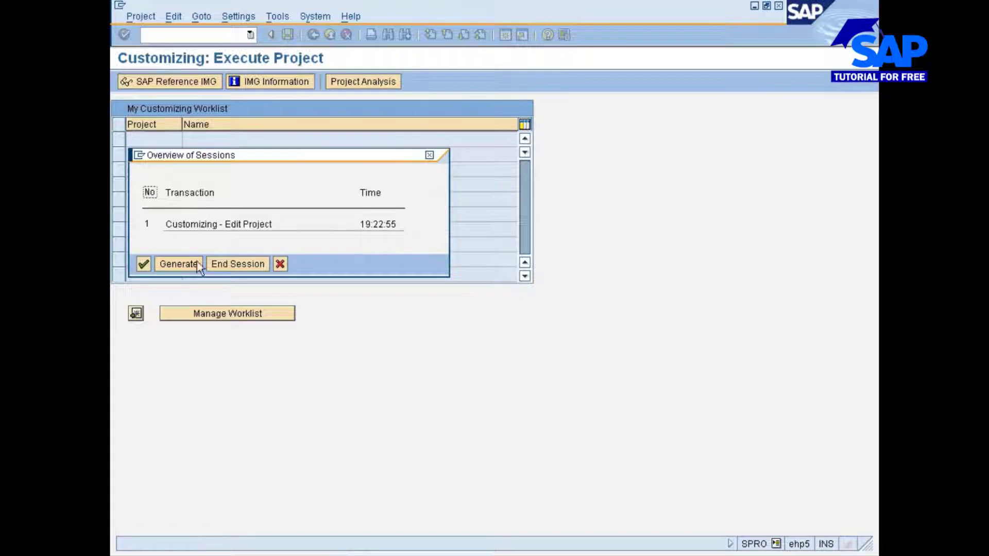
{"action": "left_click", "coordinate": [178, 264]}
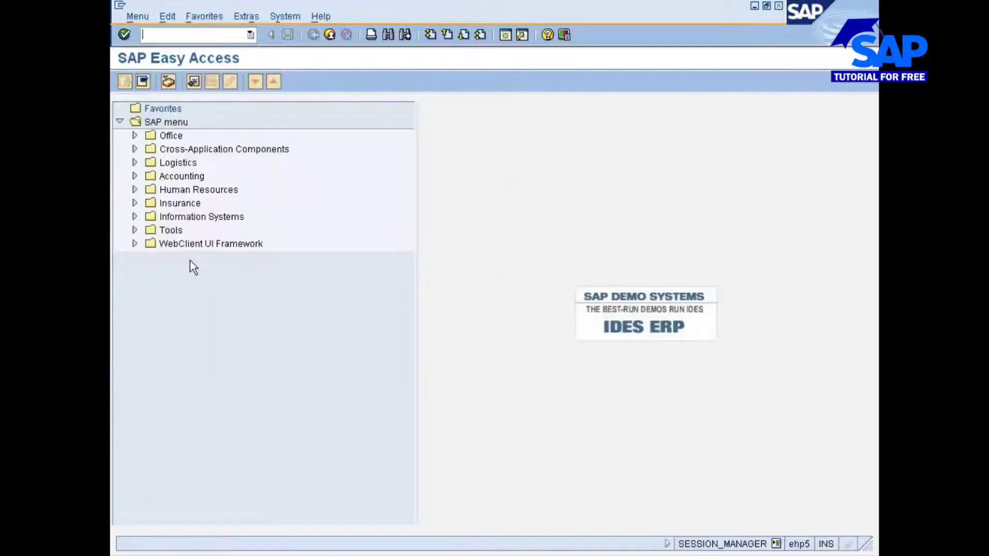
Step: Switch to the Third-Party Processing presentation in PowerPoint, present its first two slides, and end the slide show
{"action": "left_click", "coordinate": [459, 554]}
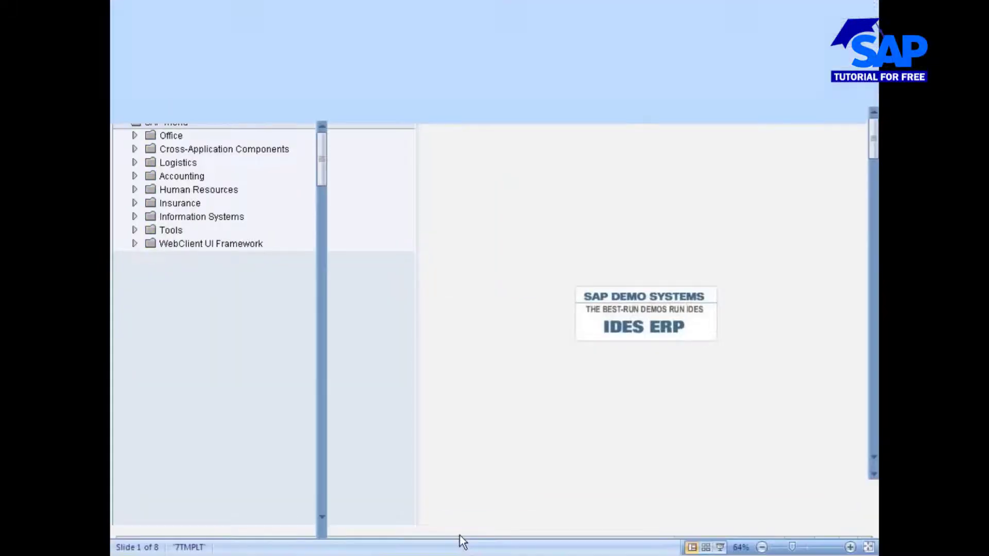
{"action": "left_click", "coordinate": [720, 547]}
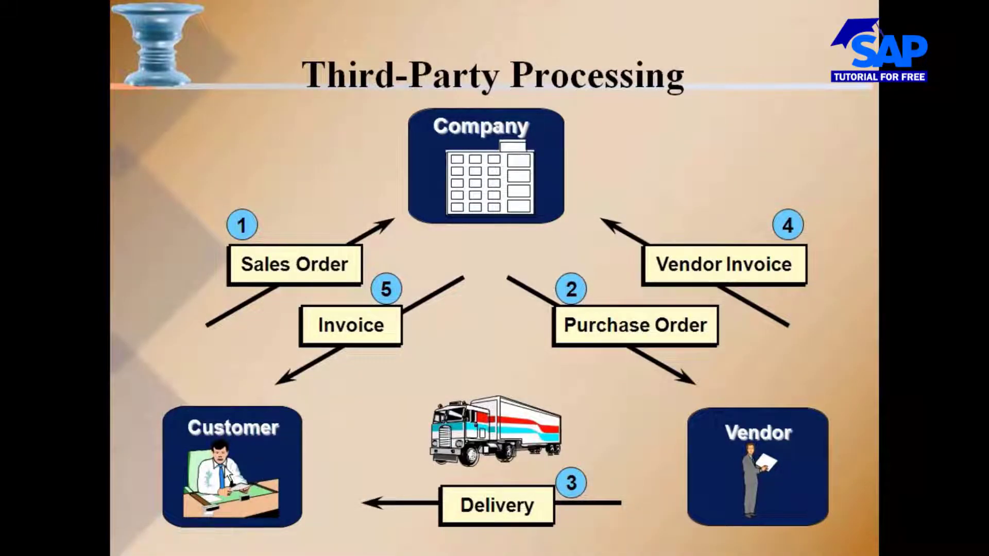
{"action": "left_click", "coordinate": [811, 460]}
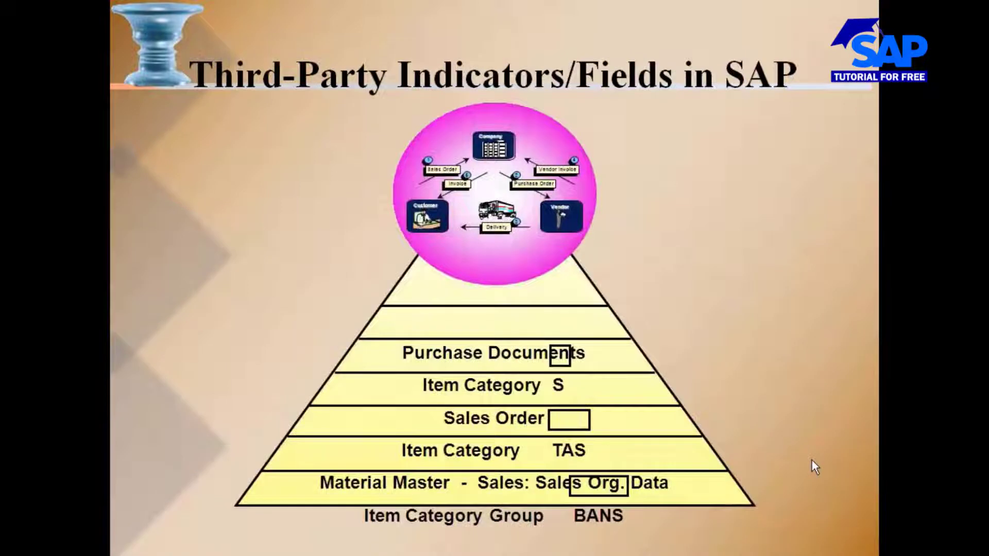
{"action": "left_click", "coordinate": [811, 460]}
{"action": "left_click", "coordinate": [812, 458]}
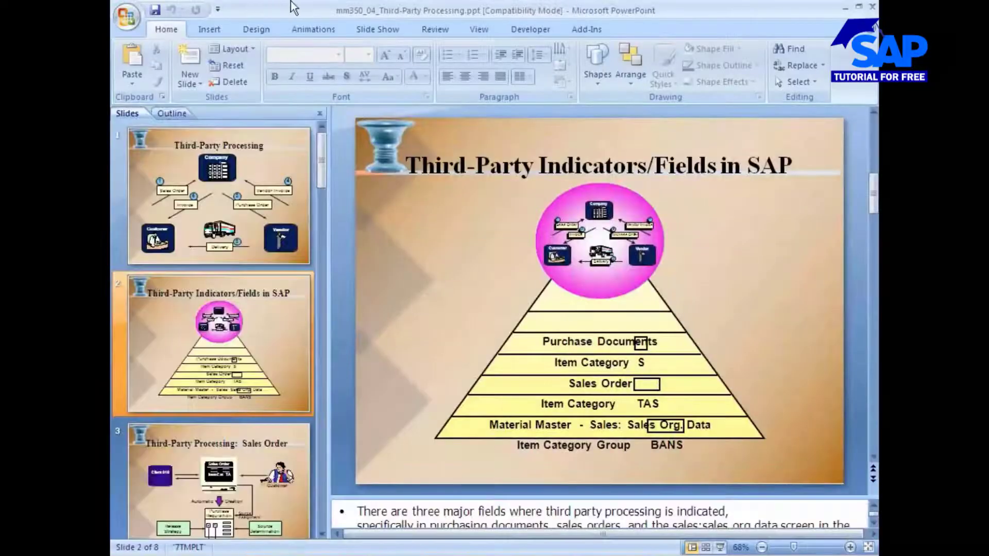
Step: Display the presentation as notes pages and read the notes on the third-party indicator fields and on third-party processing
{"action": "left_click", "coordinate": [480, 31]}
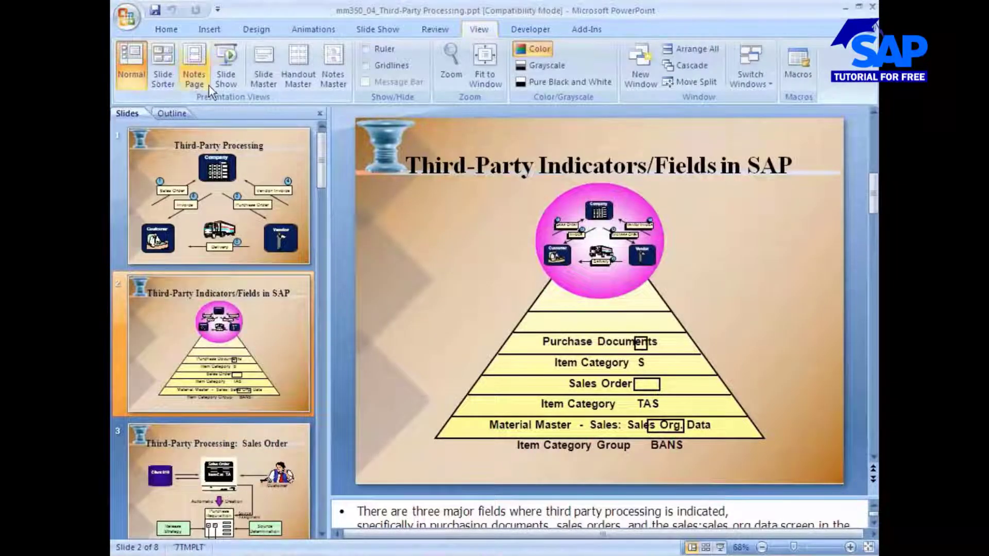
{"action": "left_click", "coordinate": [190, 77]}
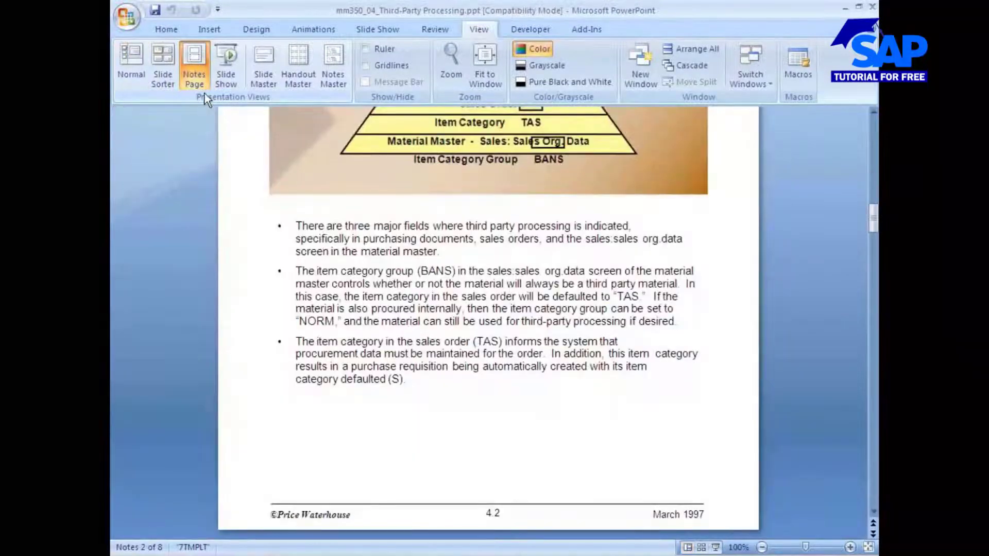
{"action": "scroll", "coordinate": [343, 141], "scroll_direction": "up", "scroll_amount": 5}
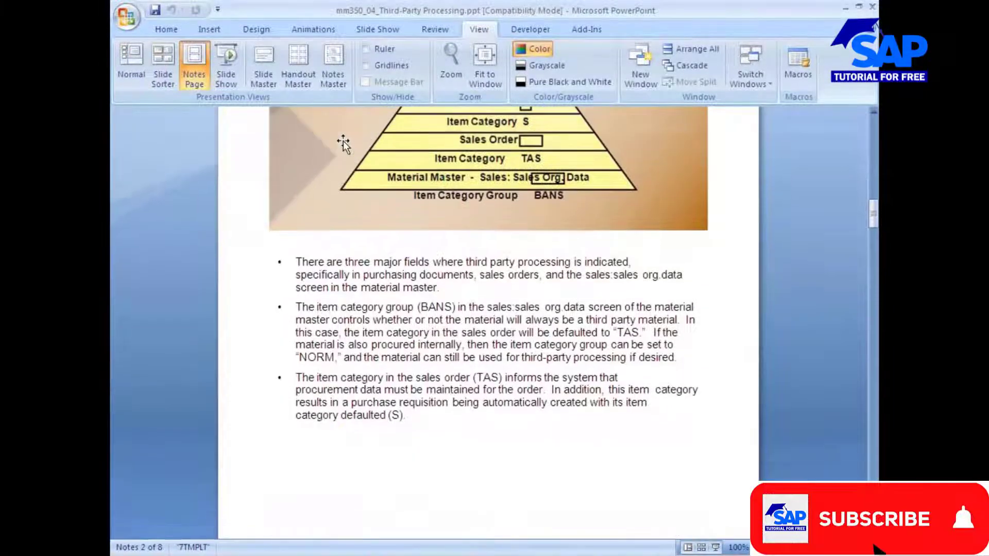
{"action": "scroll", "coordinate": [342, 136], "scroll_direction": "up", "scroll_amount": 6}
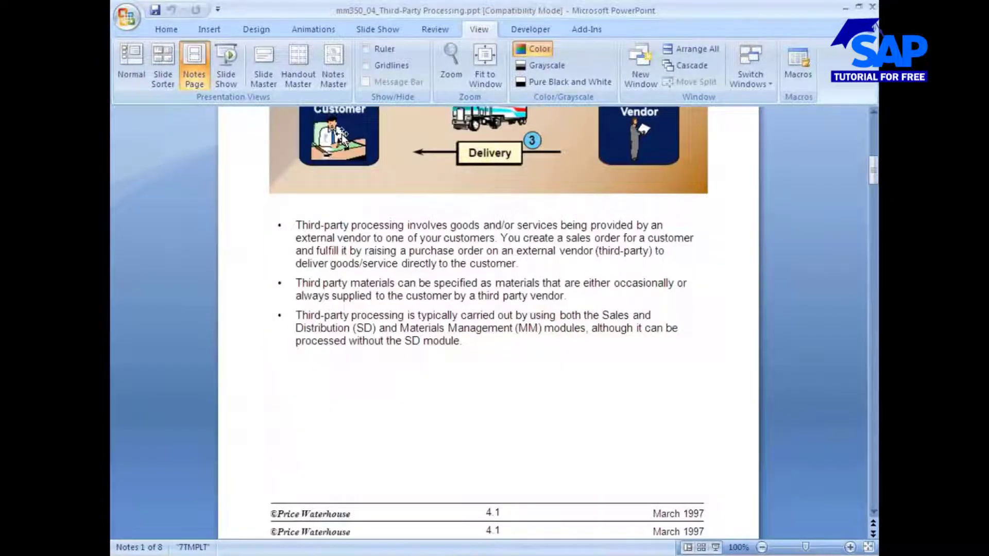
{"action": "scroll", "coordinate": [343, 137], "scroll_direction": "down", "scroll_amount": 4}
Step: Switch back to SAP, start transaction MM01, and set the industry sector to U, manufacturing
{"action": "key", "text": "alt+Tab"}
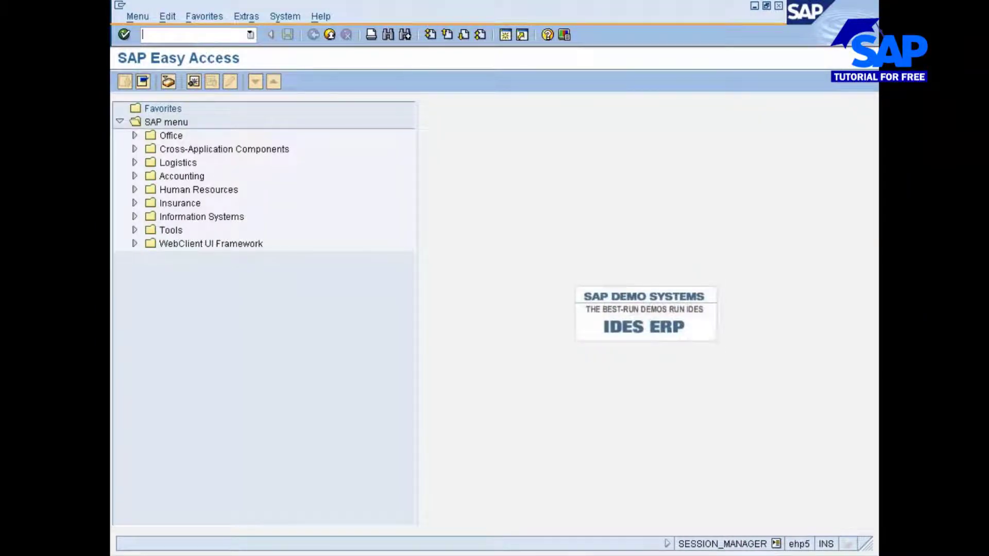
{"action": "type", "text": "mm01"}
{"action": "key", "text": "Return"}
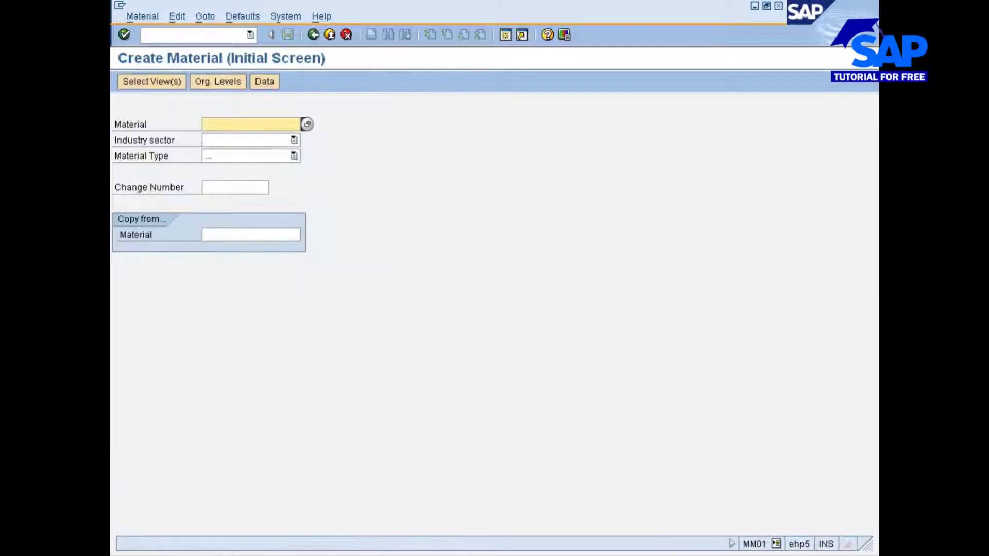
{"action": "key", "text": "Tab"}
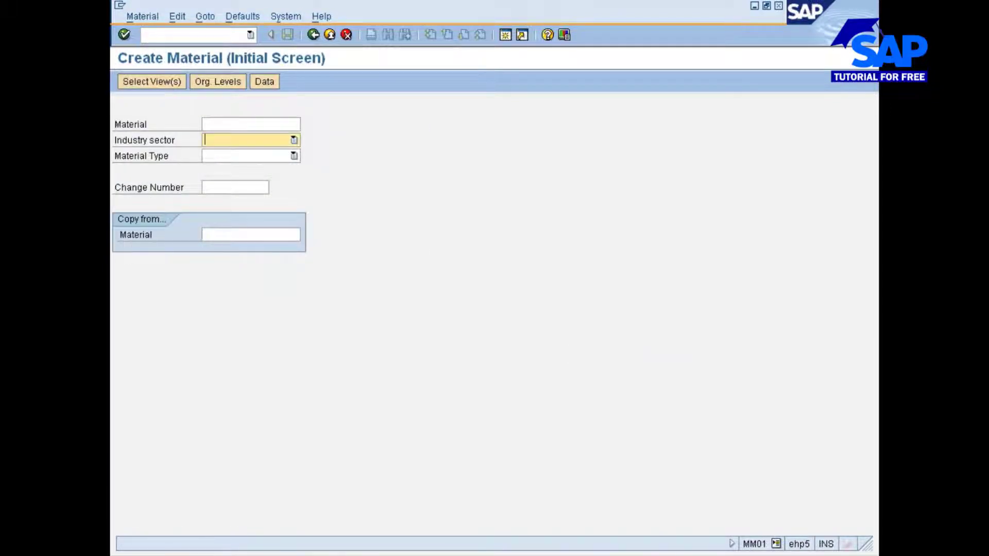
{"action": "key", "text": "u"}
{"action": "key", "text": "Tab"}
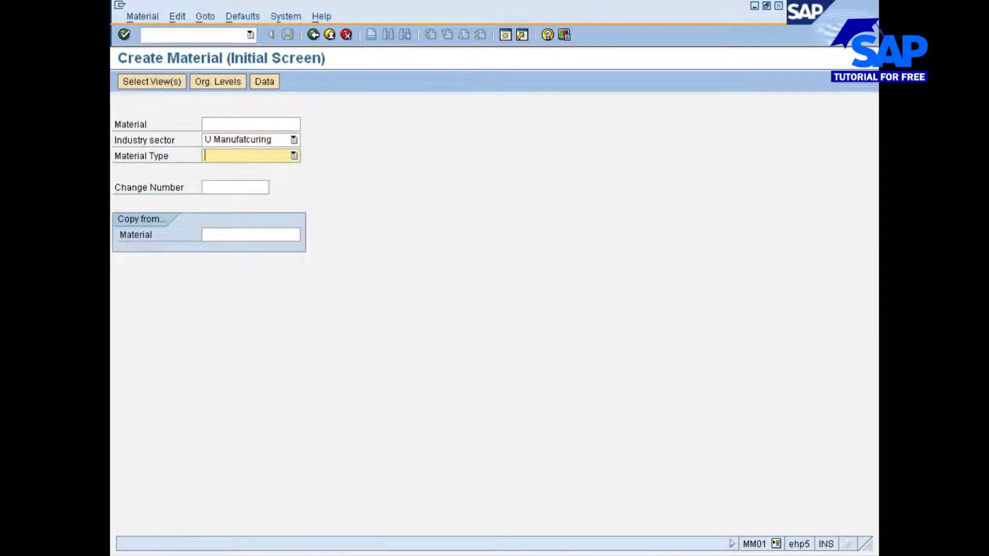
Step: Set the material type to ZMRO Maint, Repair & Operation and bring up its view selection
{"action": "key", "text": "z"}
{"action": "key", "text": "z"}
{"action": "key", "text": "z"}
{"action": "key", "text": "z"}
{"action": "key", "text": "z"}
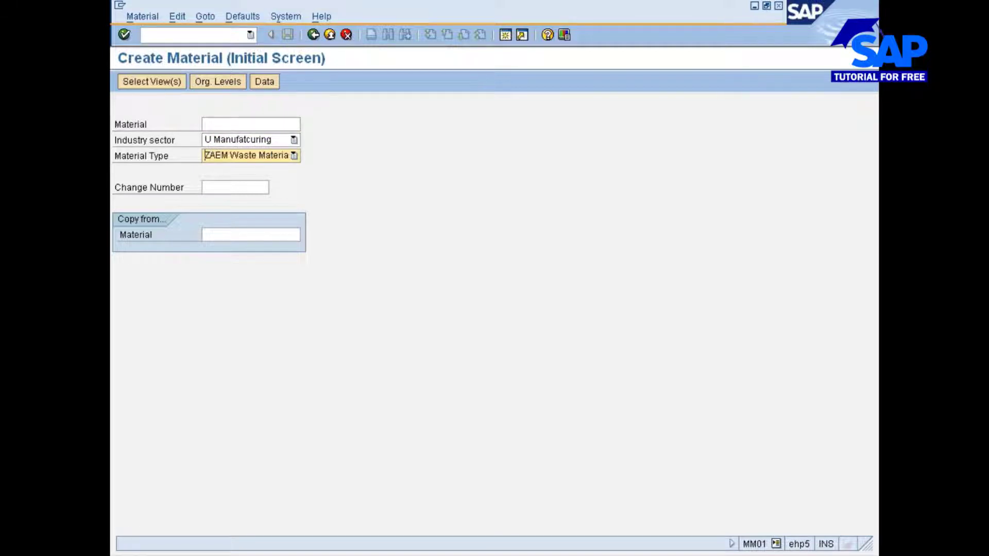
{"action": "key", "text": "z"}
{"action": "key", "text": "z"}
{"action": "key", "text": "Up"}
{"action": "key", "text": "Return"}
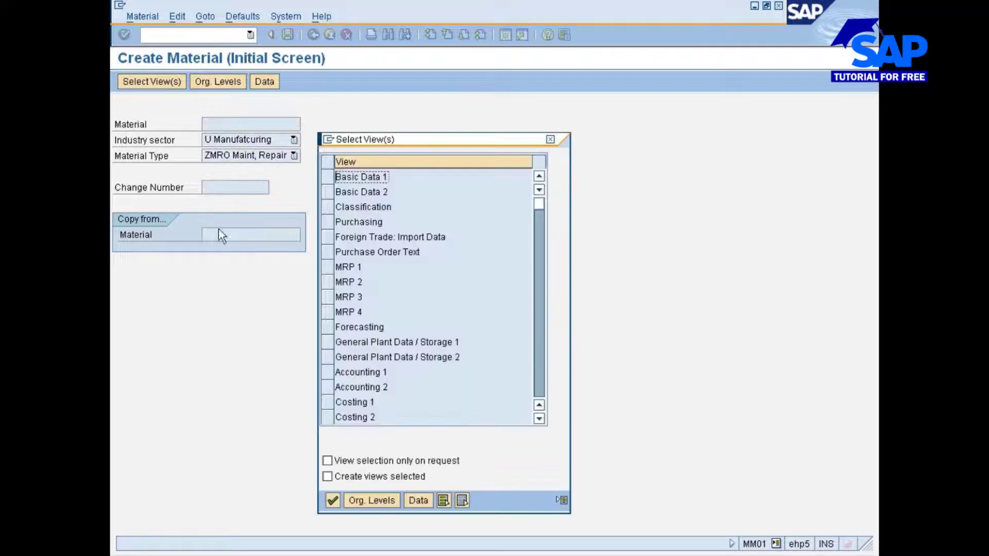
Step: Mark the Basic Data 1 and 2, Purchasing, and General Plant Data / Storage 1 and 2 views, and dismiss the view selection
{"action": "left_click", "coordinate": [327, 177]}
{"action": "left_click", "coordinate": [326, 192]}
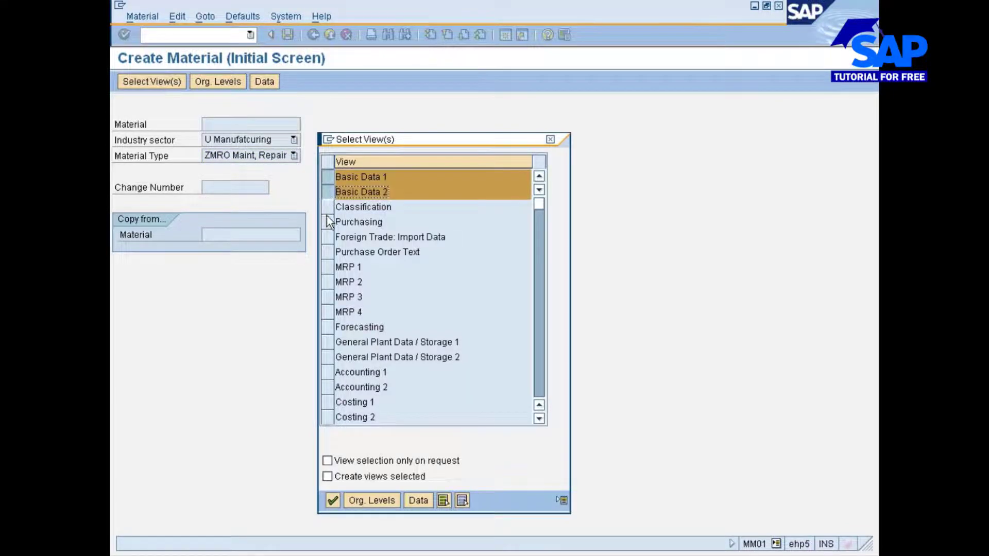
{"action": "left_click", "coordinate": [327, 222]}
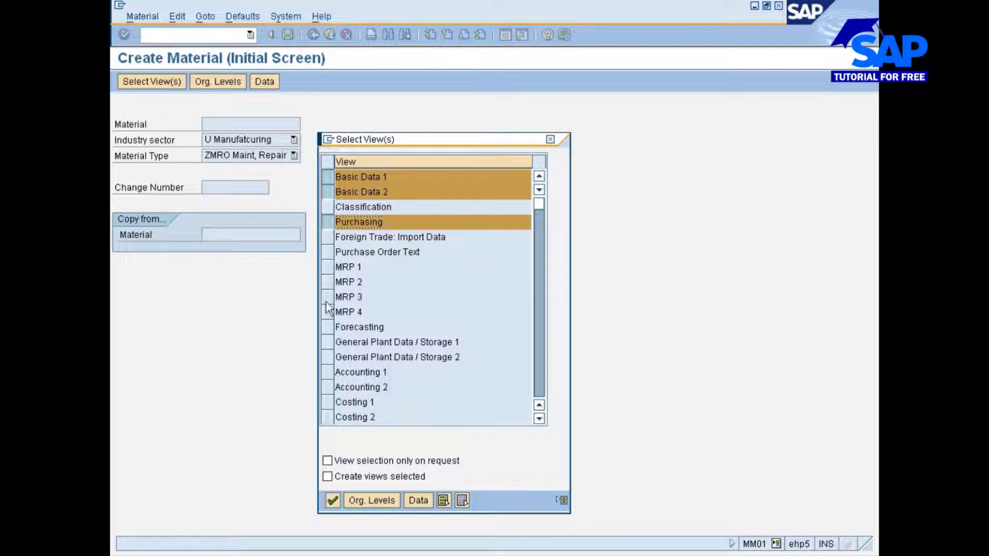
{"action": "left_click", "coordinate": [328, 342]}
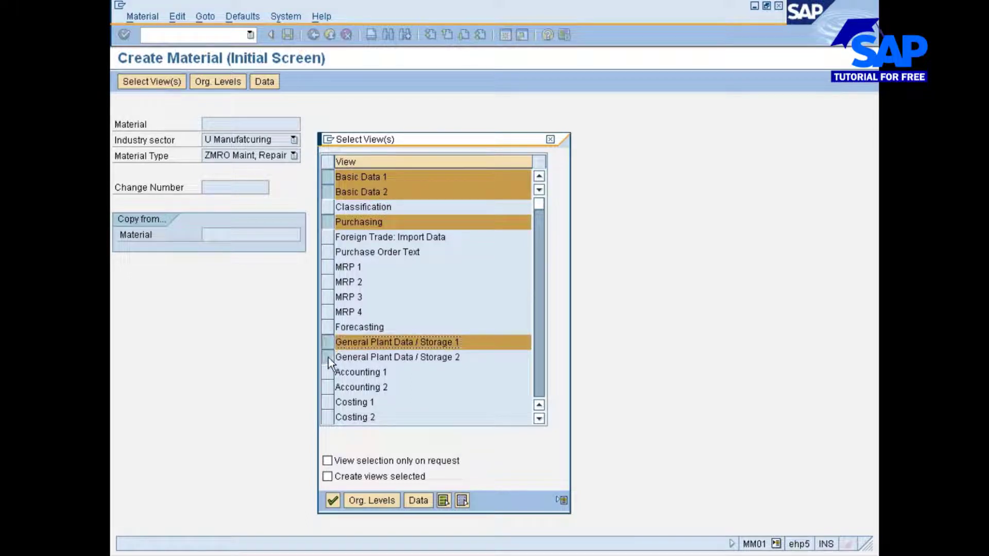
{"action": "left_click", "coordinate": [328, 357]}
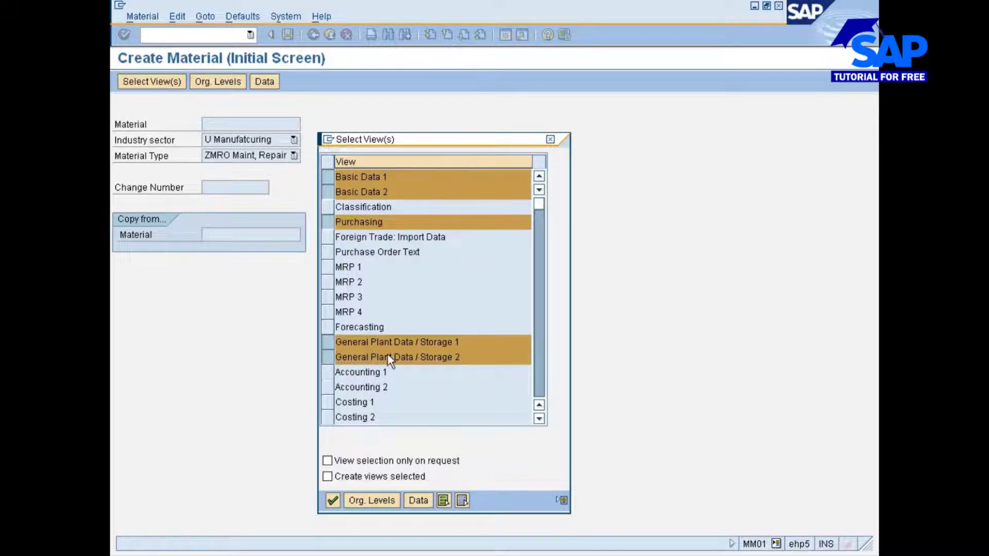
{"action": "scroll", "coordinate": [389, 360], "scroll_direction": "down", "scroll_amount": 1}
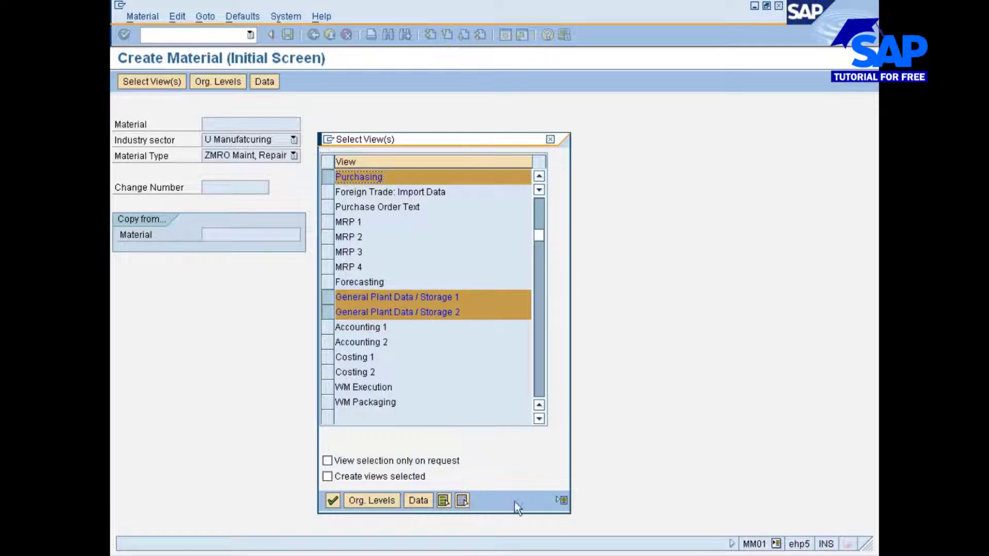
{"action": "left_click", "coordinate": [550, 140]}
Step: Change the material type to HALB Semi-finished product and bring up its view selection
{"action": "left_click", "coordinate": [293, 156]}
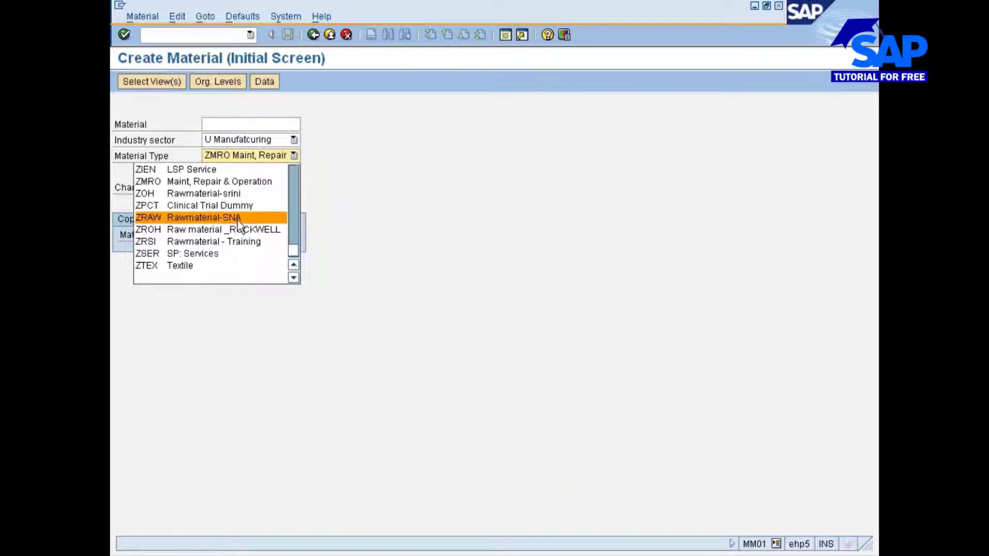
{"action": "left_click_drag", "start_coordinate": [291, 252], "coordinate": [288, 199]}
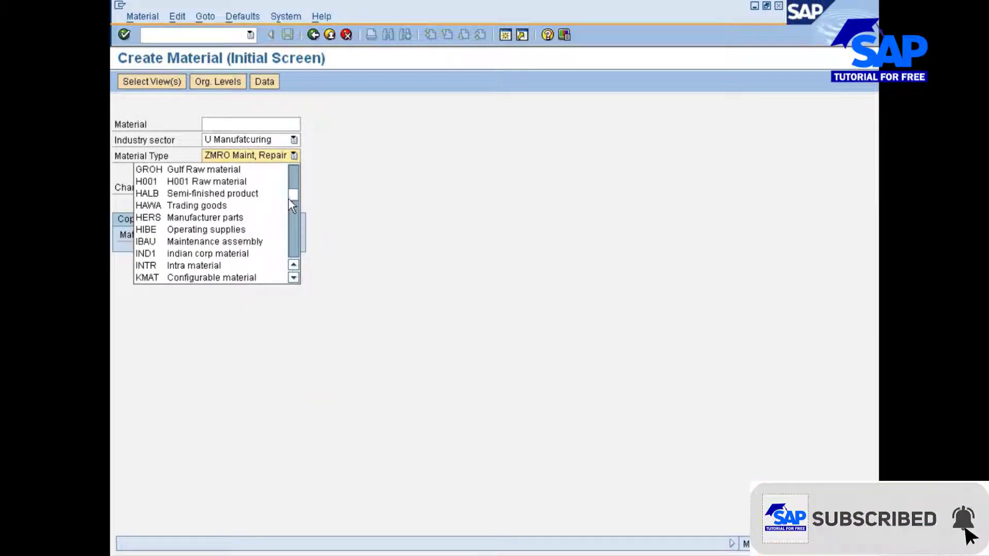
{"action": "left_click", "coordinate": [220, 194]}
{"action": "key", "text": "Return"}
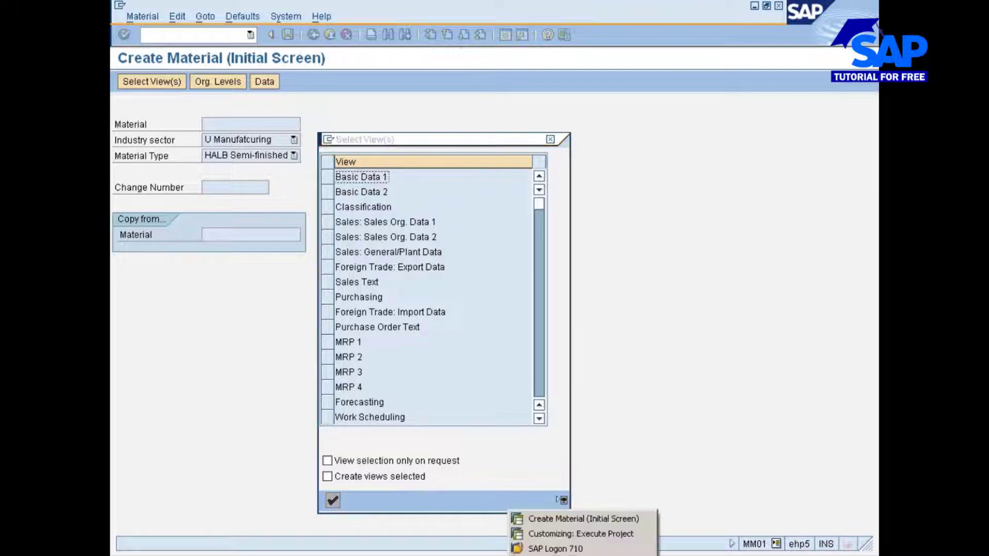
Step: Switch to the Customizing: Execute Project session, display the SAP Reference IMG, and expand Logistics - General and its Material Master node
{"action": "left_click", "coordinate": [536, 532]}
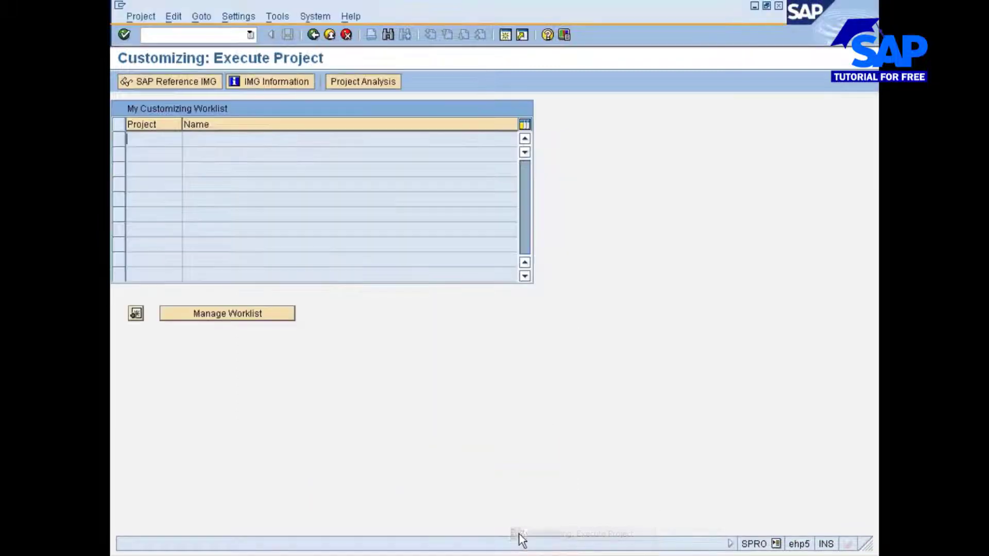
{"action": "left_click", "coordinate": [193, 79]}
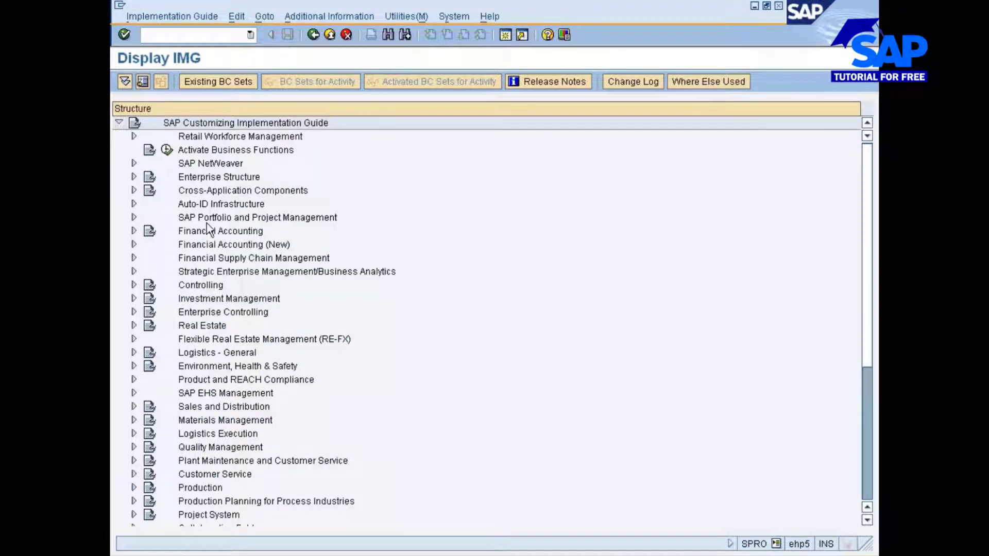
{"action": "double_click", "coordinate": [201, 348]}
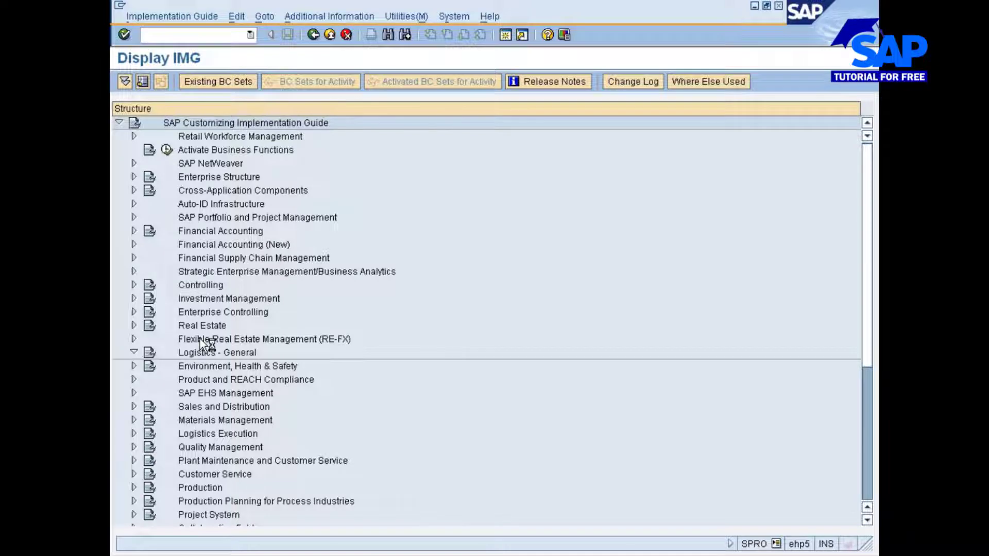
{"action": "key", "text": "Down"}
{"action": "key", "text": "Down"}
{"action": "key", "text": "Down"}
{"action": "key", "text": "Down"}
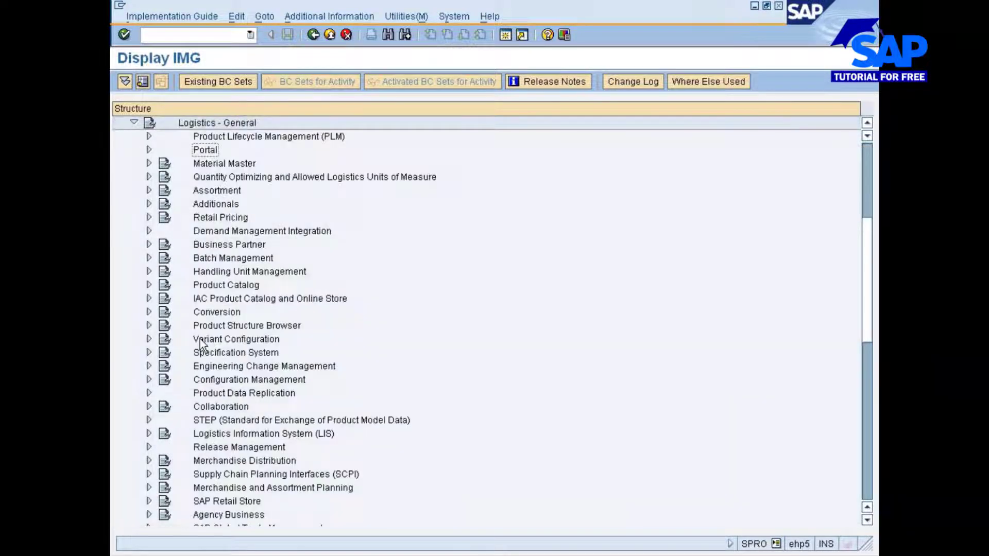
{"action": "key", "text": "Up"}
{"action": "key", "text": "Right"}
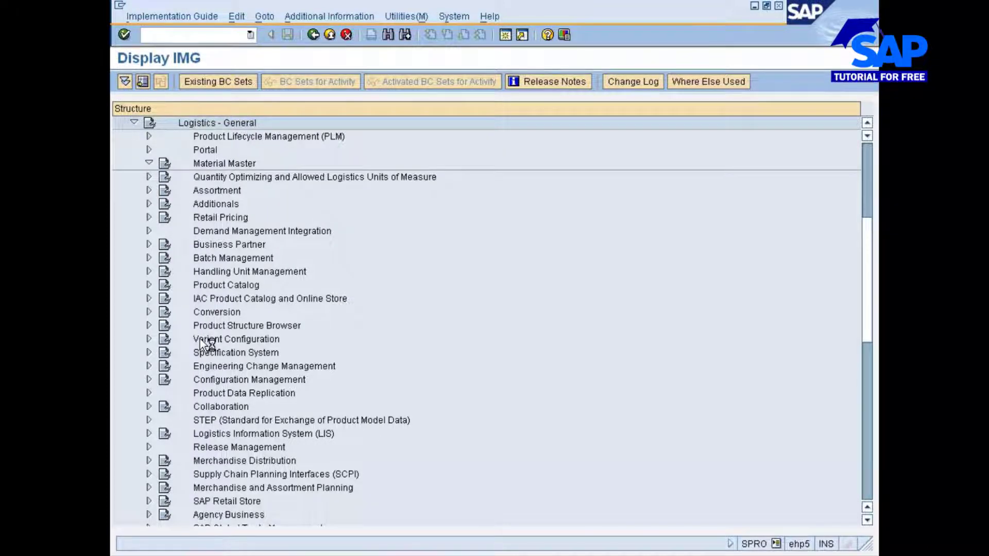
Step: Expand Basic Settings and Material Types under Material Master, and start the Define Attributes of Material Types activity
{"action": "key", "text": "Down"}
{"action": "key", "text": "Down"}
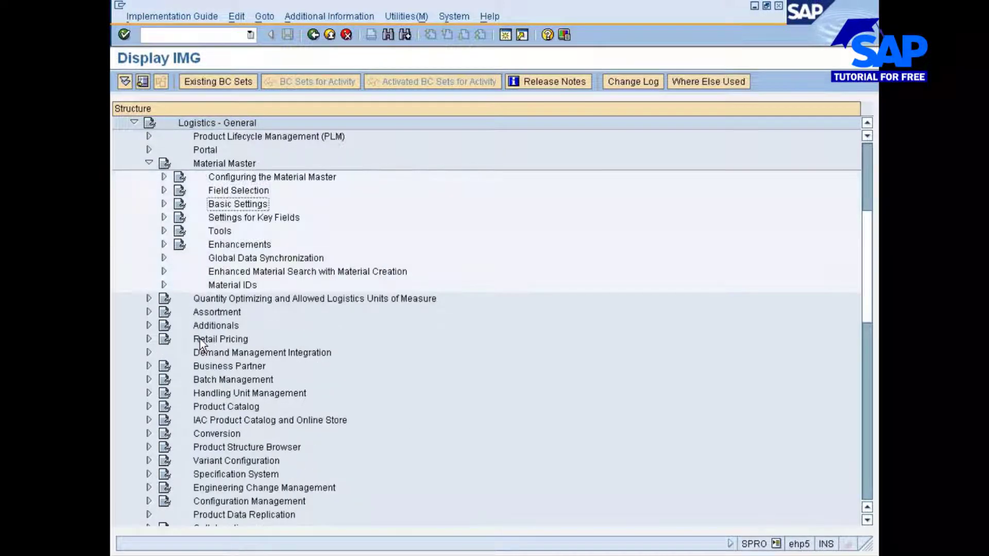
{"action": "key", "text": "Right"}
{"action": "key", "text": "Down"}
{"action": "key", "text": "Down"}
{"action": "key", "text": "Down"}
{"action": "key", "text": "Down"}
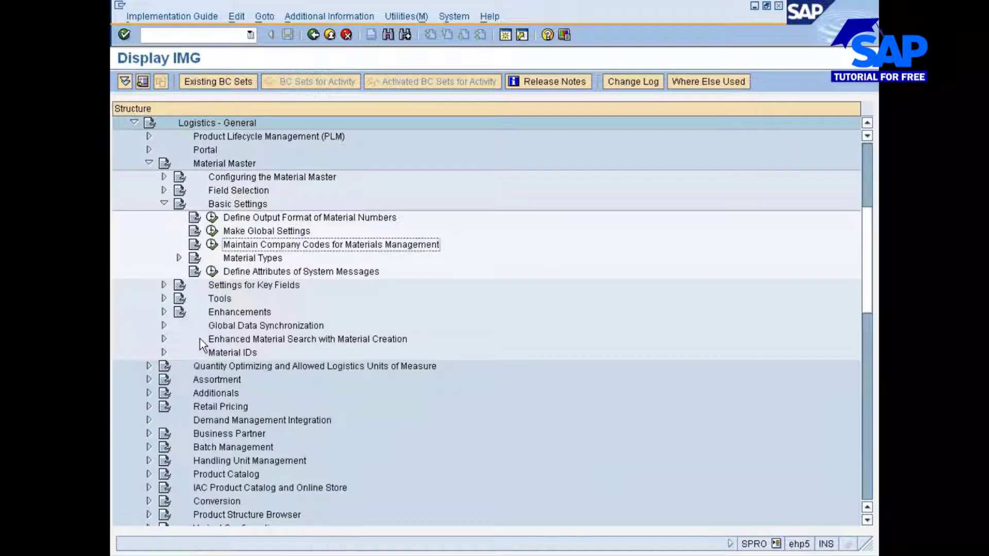
{"action": "key", "text": "Right"}
{"action": "key", "text": "Down"}
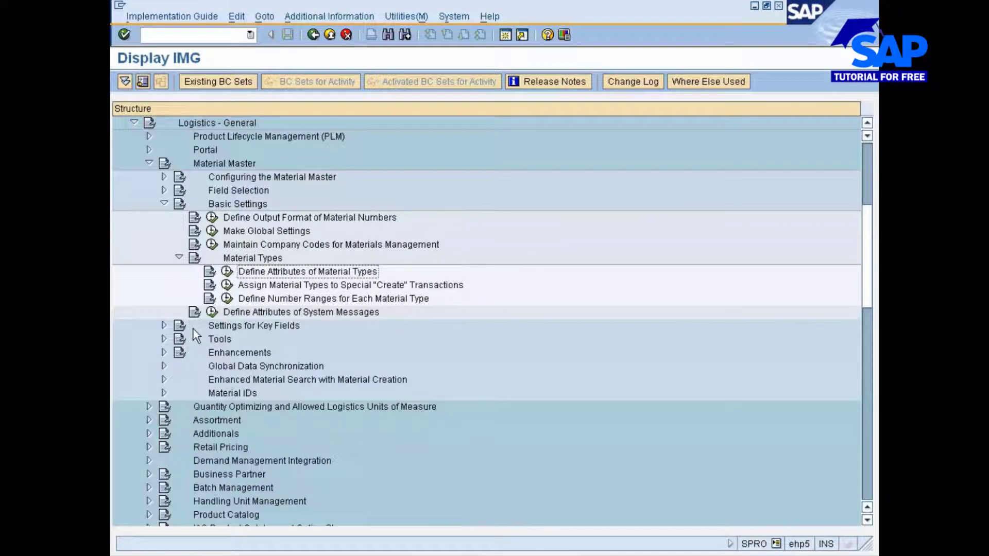
{"action": "left_click", "coordinate": [226, 271]}
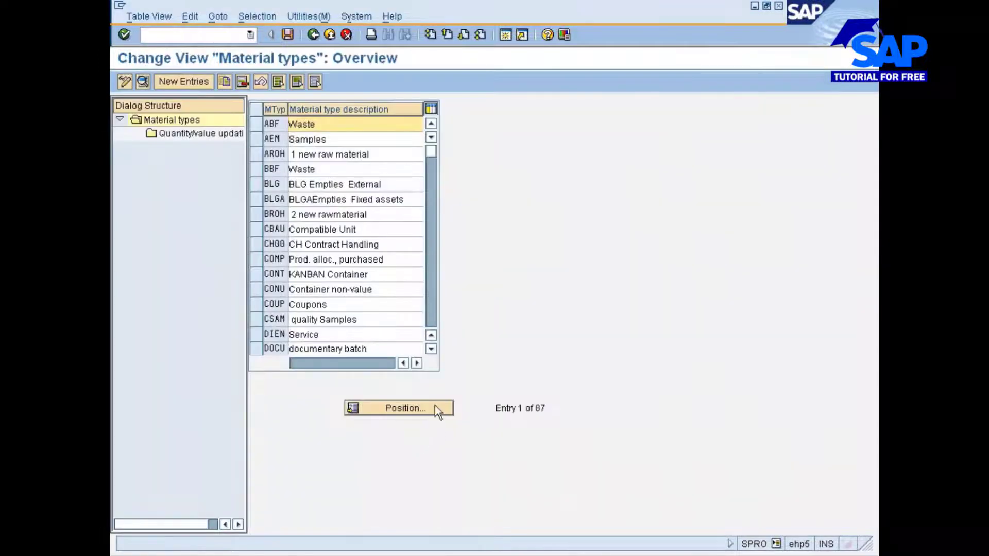
Step: Position the material types list on ZMRO and show that material type's details
{"action": "left_click", "coordinate": [436, 410]}
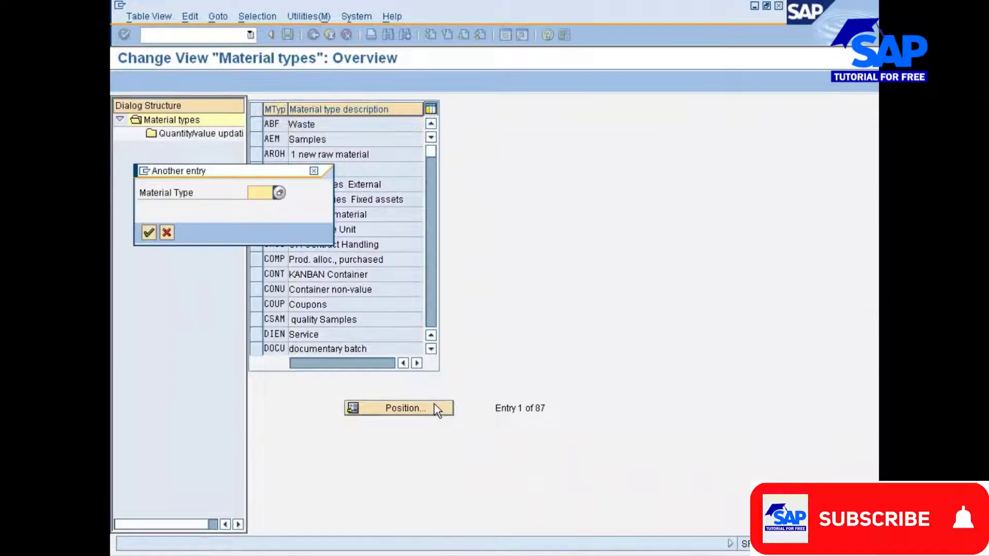
{"action": "type", "text": "ZMRO"}
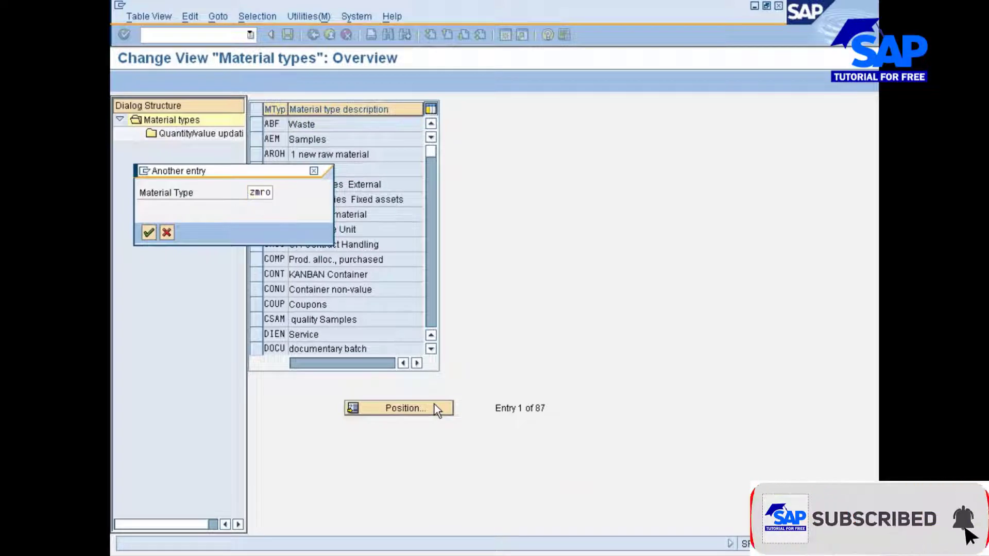
{"action": "key", "text": "Return"}
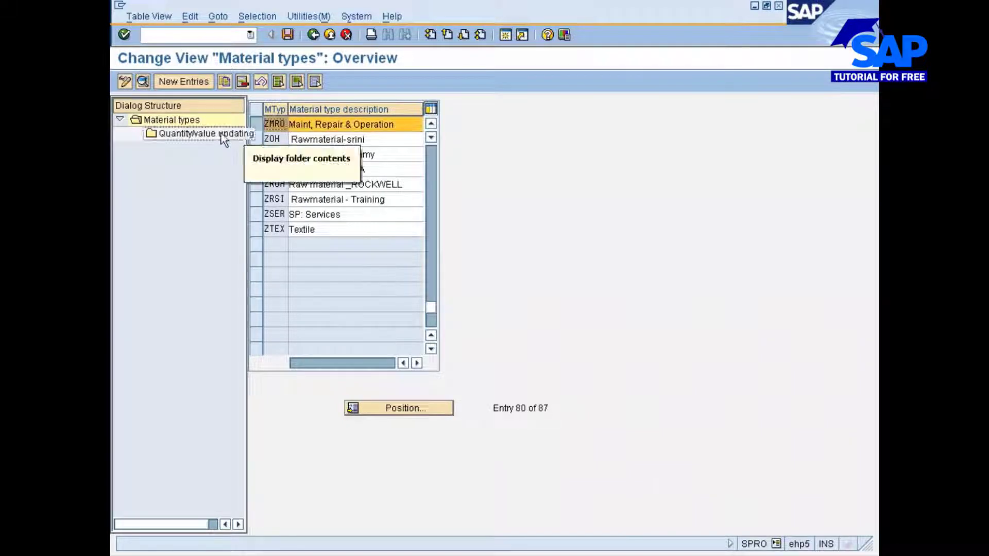
{"action": "left_click", "coordinate": [144, 82]}
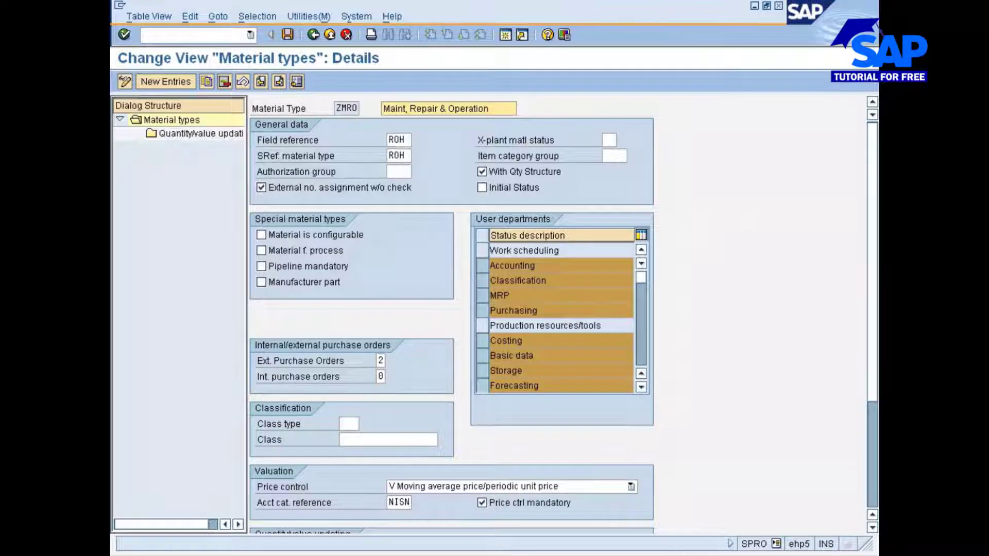
Step: Add Sales to the selected user departments of material type ZMRO and save the change in the proposed customizing request
{"action": "left_click", "coordinate": [642, 354]}
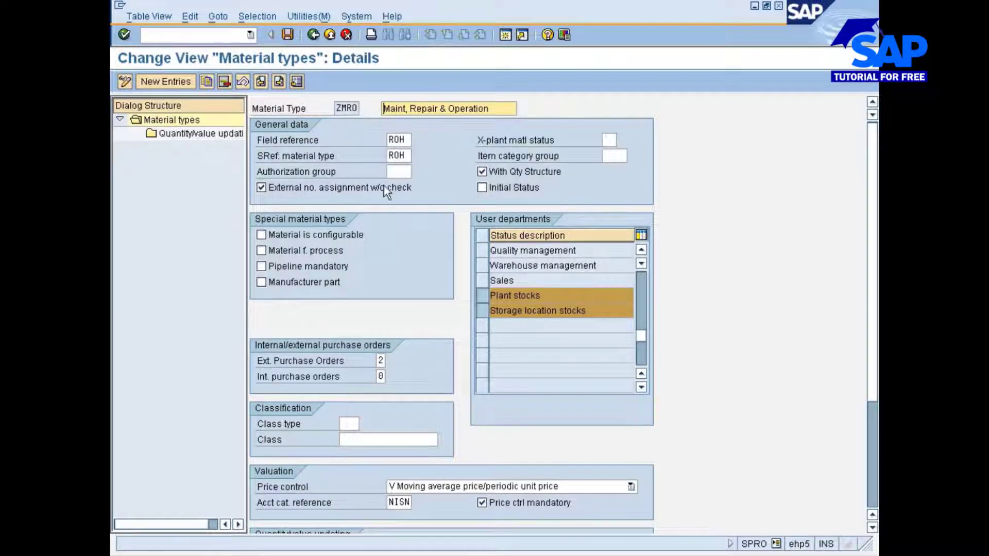
{"action": "left_click", "coordinate": [484, 281]}
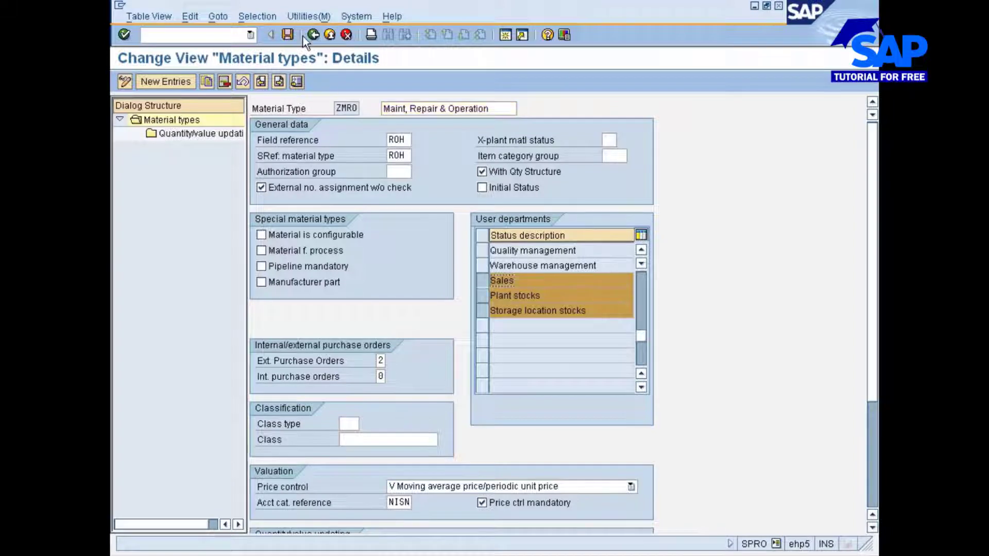
{"action": "left_click", "coordinate": [287, 35]}
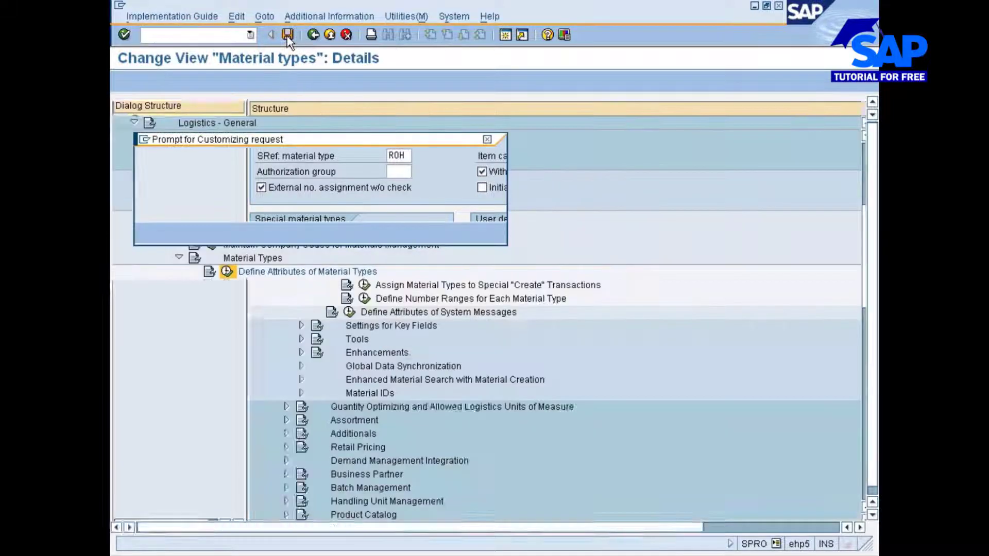
{"action": "left_click", "coordinate": [149, 233]}
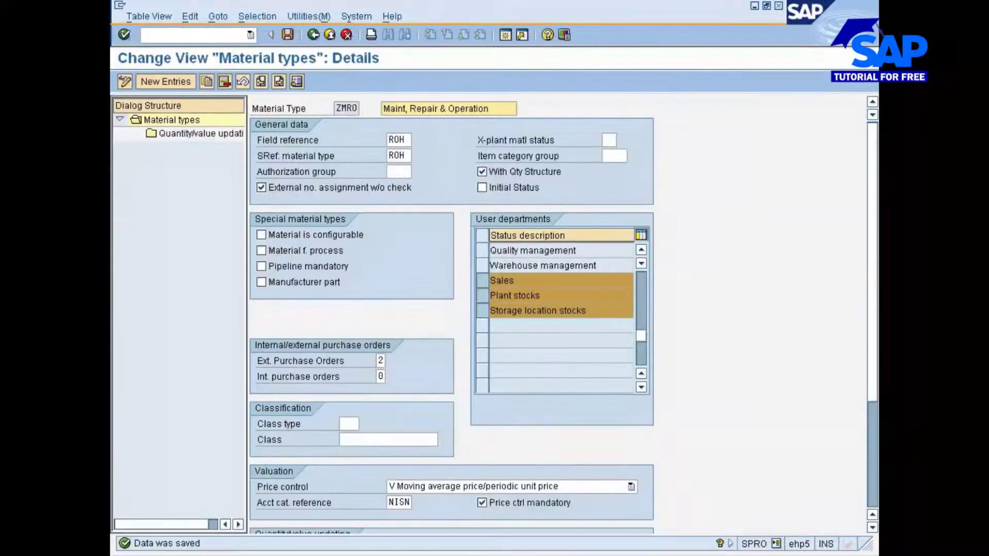
Step: Switch back to the Create Material session, dismiss the view selection, and restart transaction MM01
{"action": "left_click", "coordinate": [534, 554]}
{"action": "left_click", "coordinate": [546, 519]}
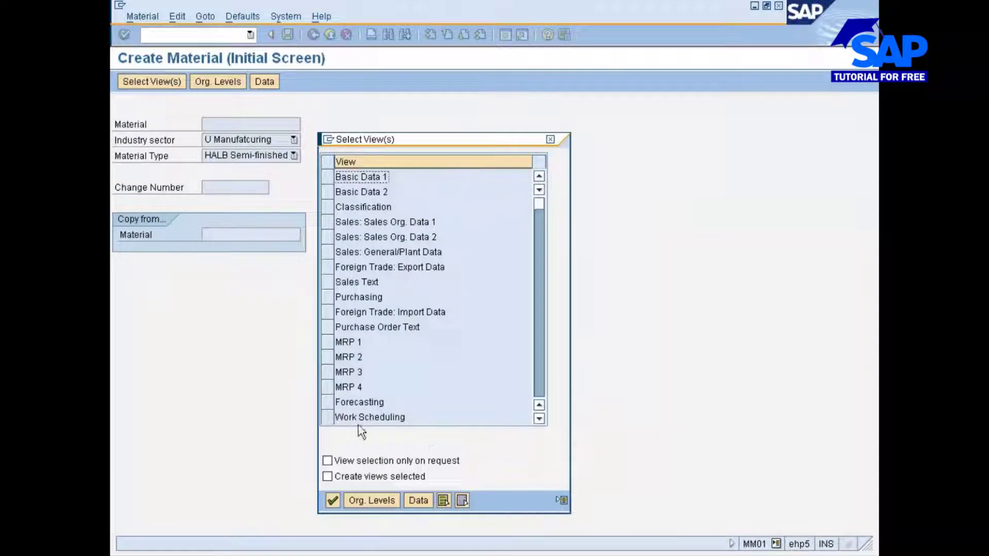
{"action": "left_click", "coordinate": [550, 139]}
{"action": "type", "text": "/nmm01"}
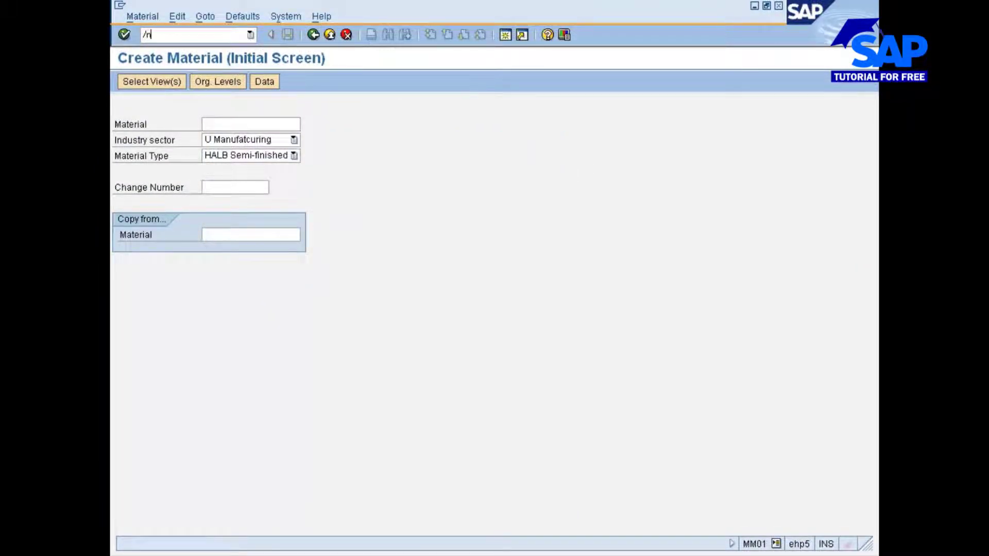
{"action": "key", "text": "Return"}
Step: Set the material type to ZMRO Maint, Repair & Operation and bring up its list of selectable views
{"action": "key", "text": "Tab"}
{"action": "key", "text": "Tab"}
{"action": "type", "text": "z"}
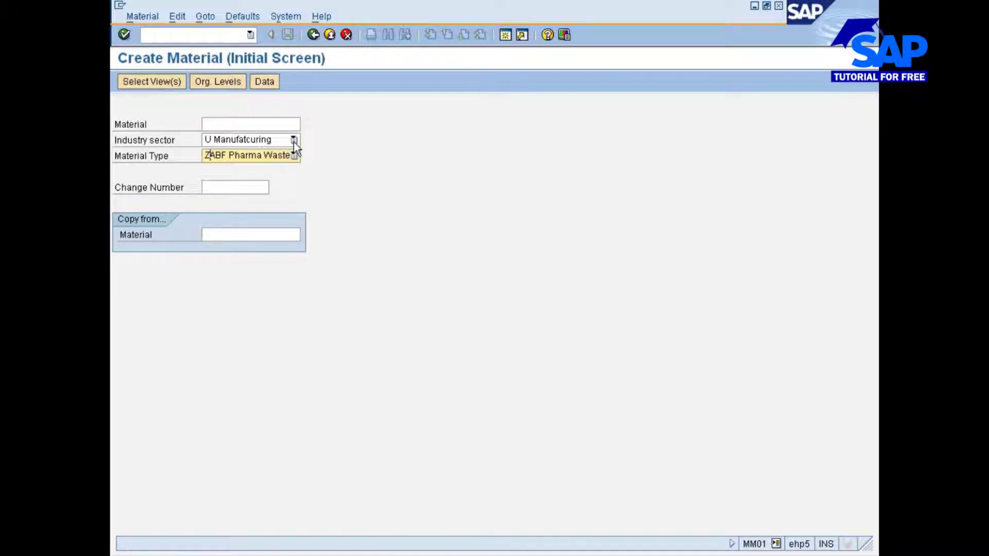
{"action": "key", "text": "z"}
{"action": "key", "text": "z"}
{"action": "key", "text": "z"}
{"action": "key", "text": "z"}
{"action": "key", "text": "z"}
{"action": "key", "text": "Return"}
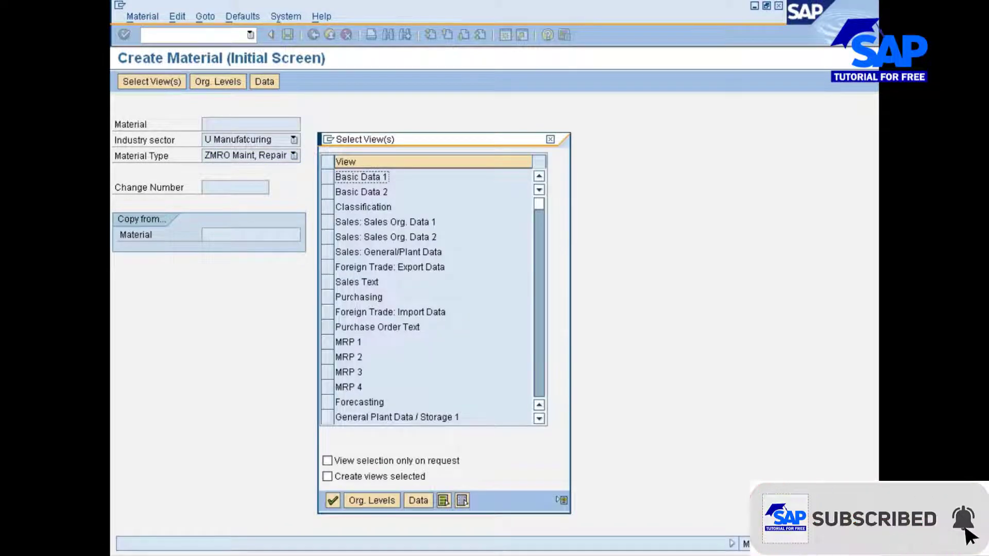
Step: Mark the Basic Data 1 and 2, Sales: Sales Org. Data 1 and 2, and Sales: General/Plant Data views
{"action": "left_click", "coordinate": [328, 177]}
{"action": "left_click", "coordinate": [332, 191]}
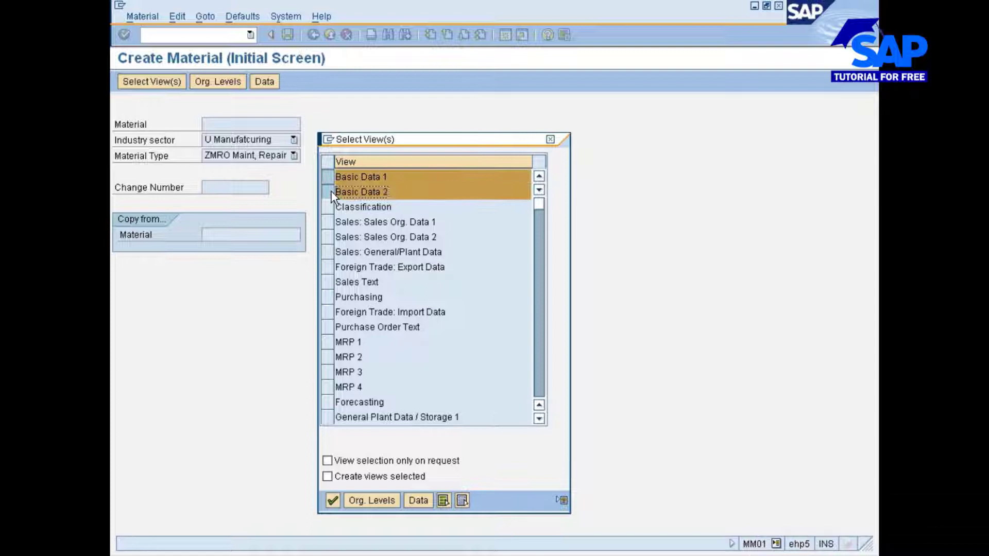
{"action": "left_click", "coordinate": [331, 227]}
{"action": "left_click", "coordinate": [330, 237]}
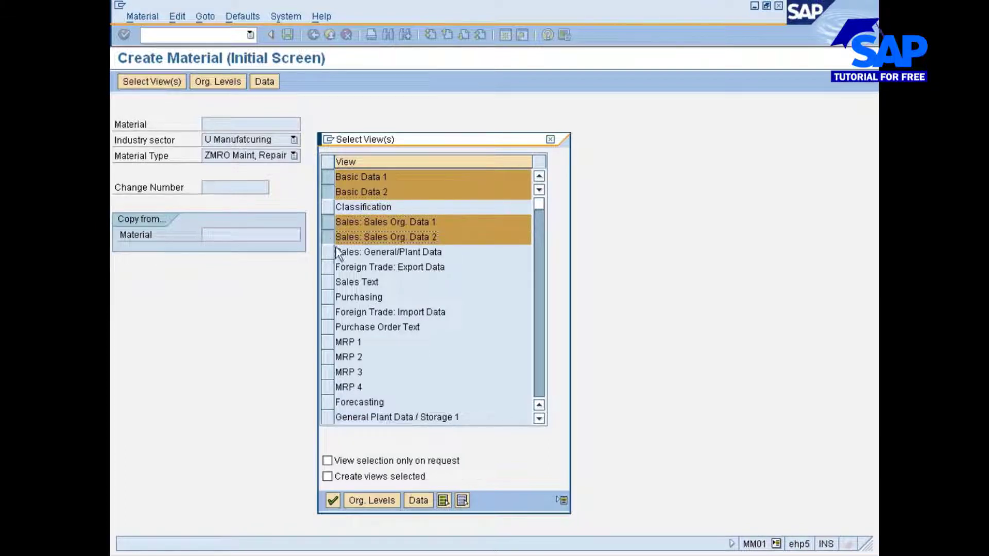
{"action": "left_click", "coordinate": [327, 252]}
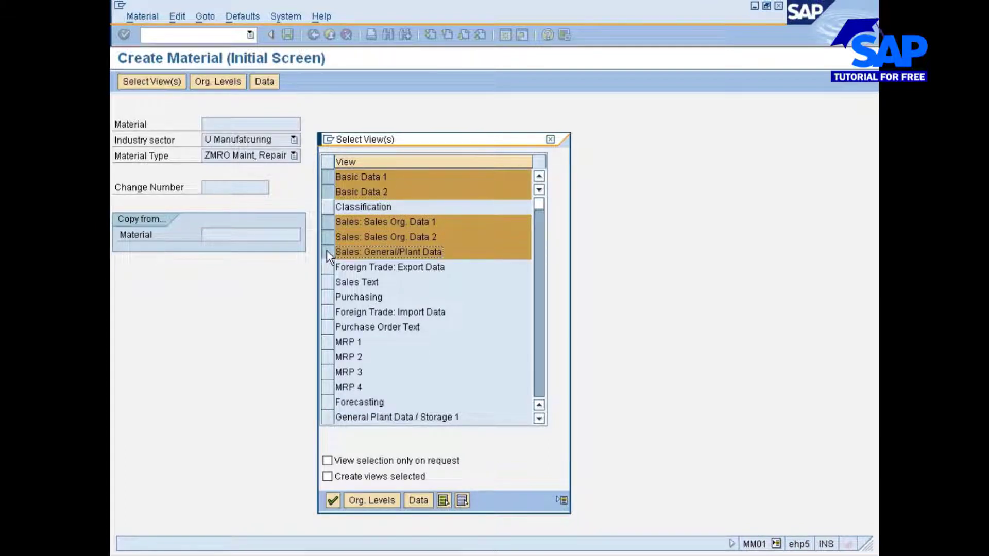
Step: Add the Purchasing, General Plant Data / Storage 1 and 2, and Accounting 1 views to the selection
{"action": "left_click", "coordinate": [328, 299]}
{"action": "left_click", "coordinate": [329, 417]}
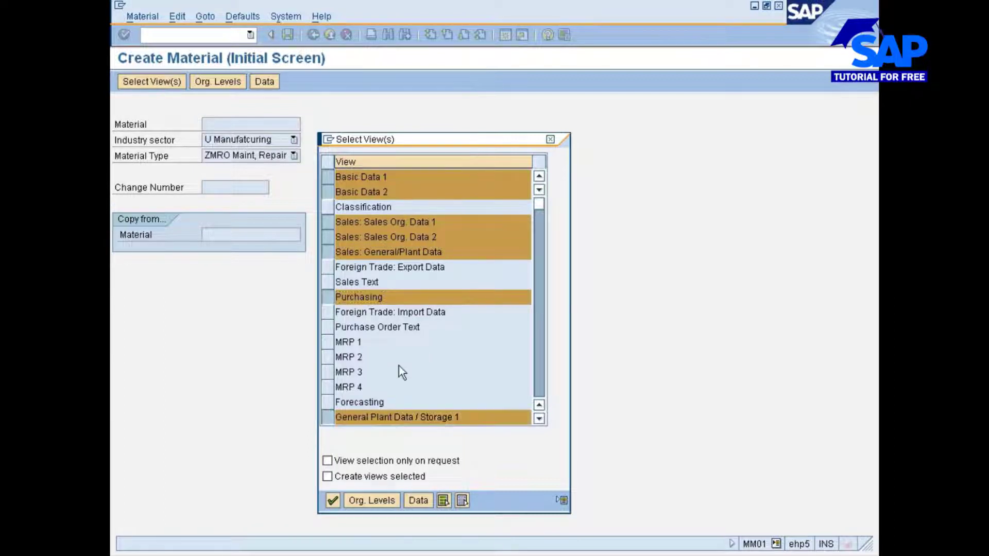
{"action": "scroll", "coordinate": [399, 371], "scroll_direction": "down", "scroll_amount": 1}
{"action": "left_click", "coordinate": [330, 390]}
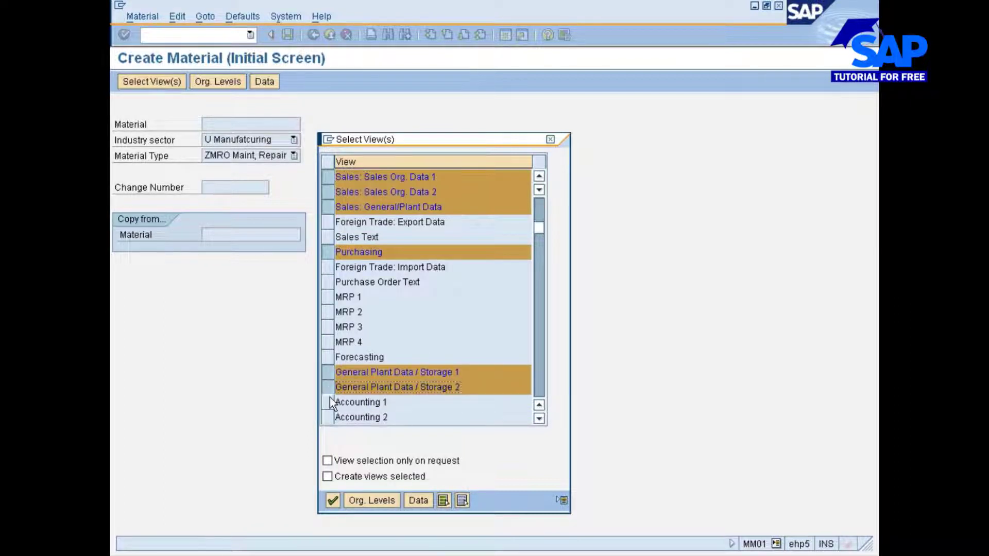
{"action": "left_click", "coordinate": [329, 401]}
{"action": "scroll", "coordinate": [426, 298], "scroll_direction": "down", "scroll_amount": 1}
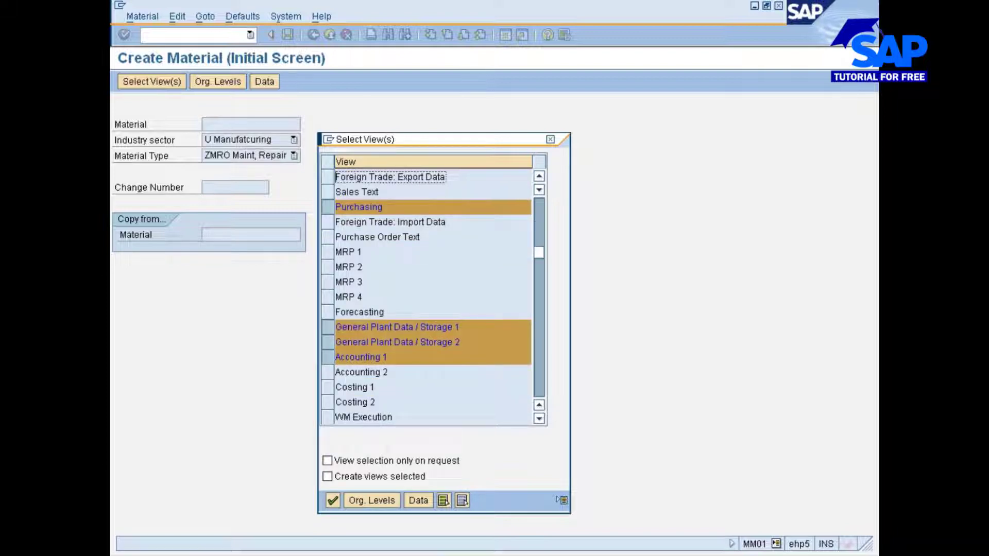
Step: In the organizational levels, choose sales organization 7777 with distribution channel 01 from the possible entries, and continue to the material's data screens
{"action": "left_click", "coordinate": [363, 501]}
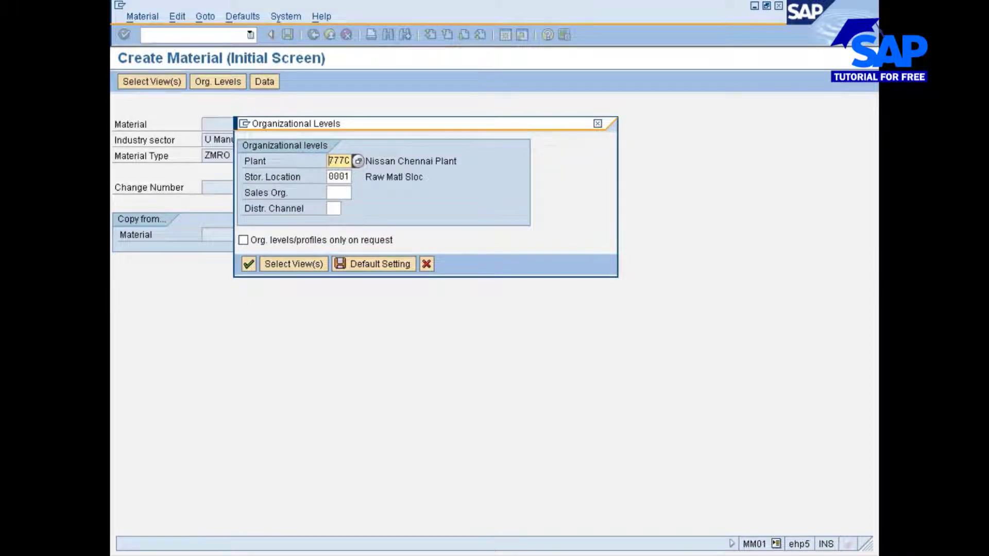
{"action": "left_click", "coordinate": [338, 193]}
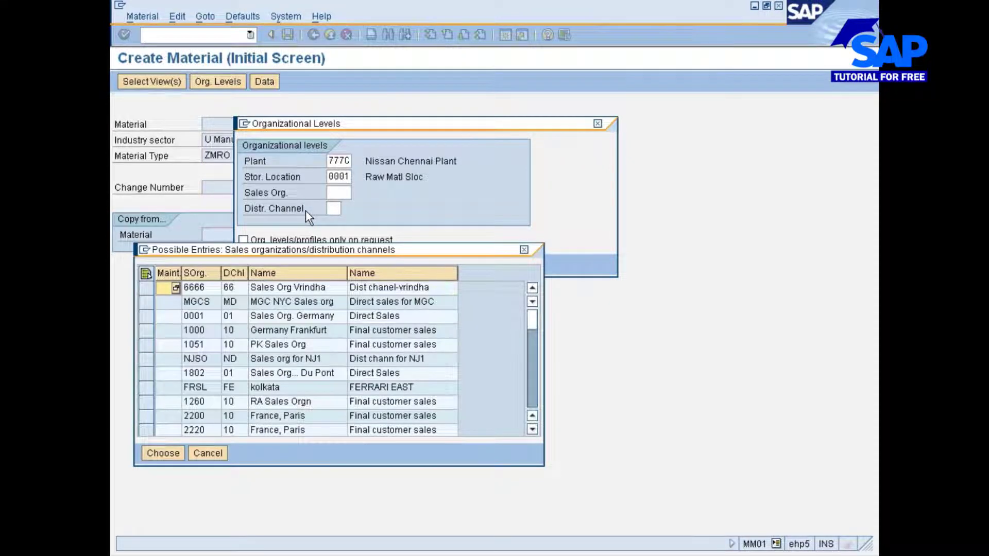
{"action": "scroll", "coordinate": [199, 403], "scroll_direction": "down", "scroll_amount": 6}
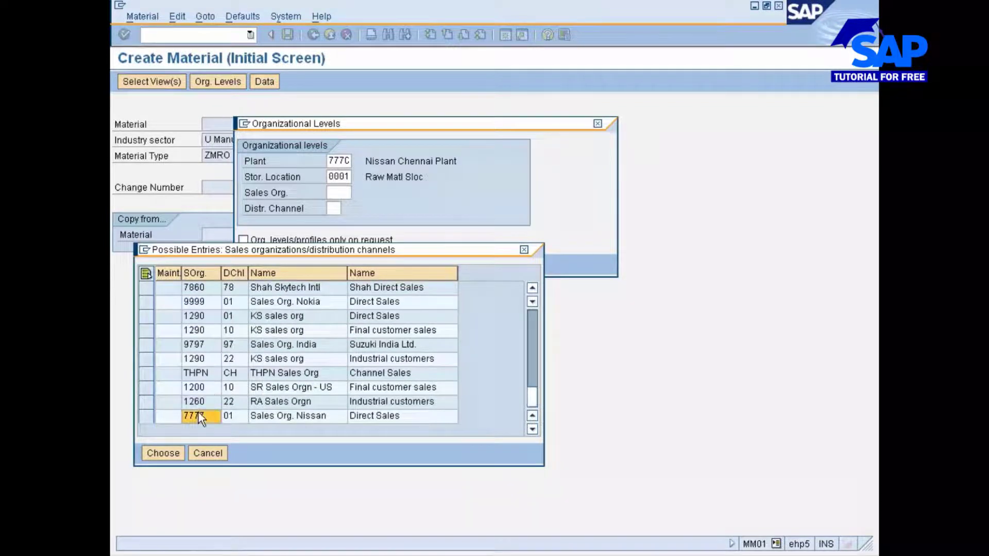
{"action": "double_click", "coordinate": [199, 412]}
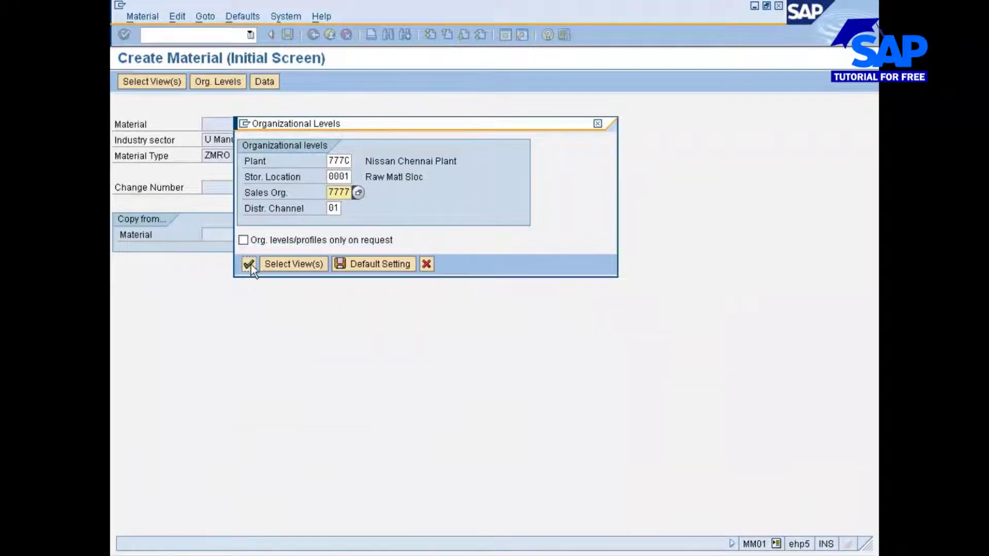
{"action": "left_click", "coordinate": [249, 264]}
{"action": "left_click", "coordinate": [249, 264]}
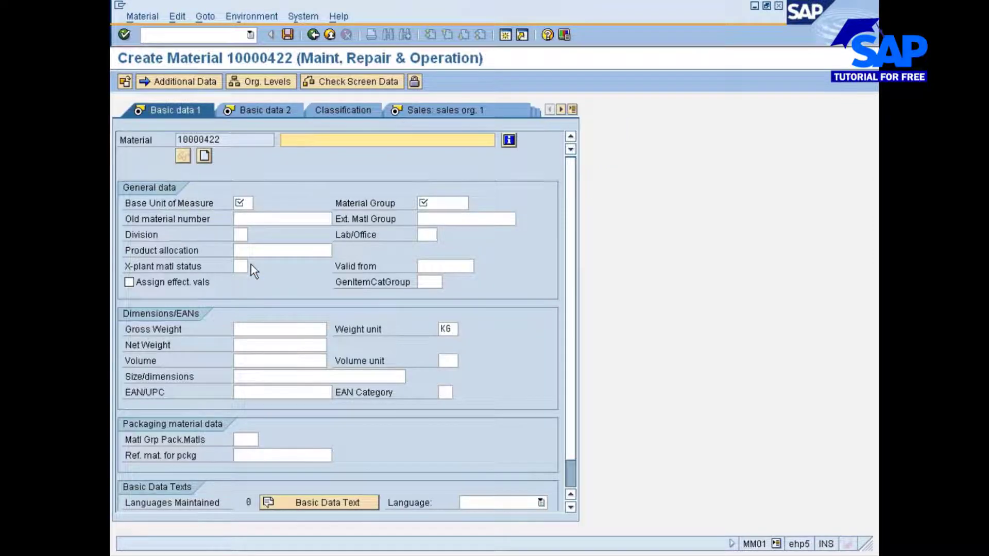
Step: Enter "demo matl for 3rd party order processing" as the material description
{"action": "type", "text": "de"}
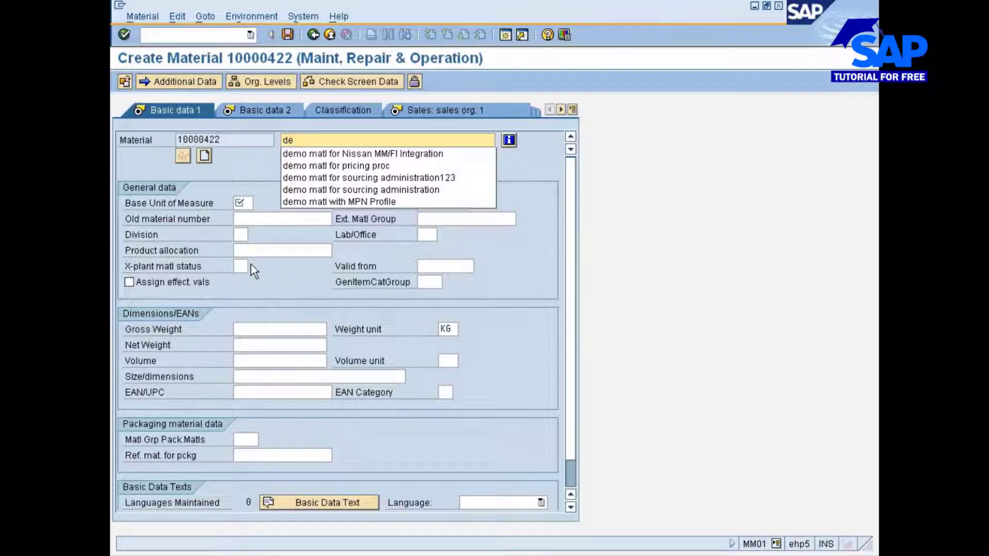
{"action": "type", "text": "mo matl for 3r"}
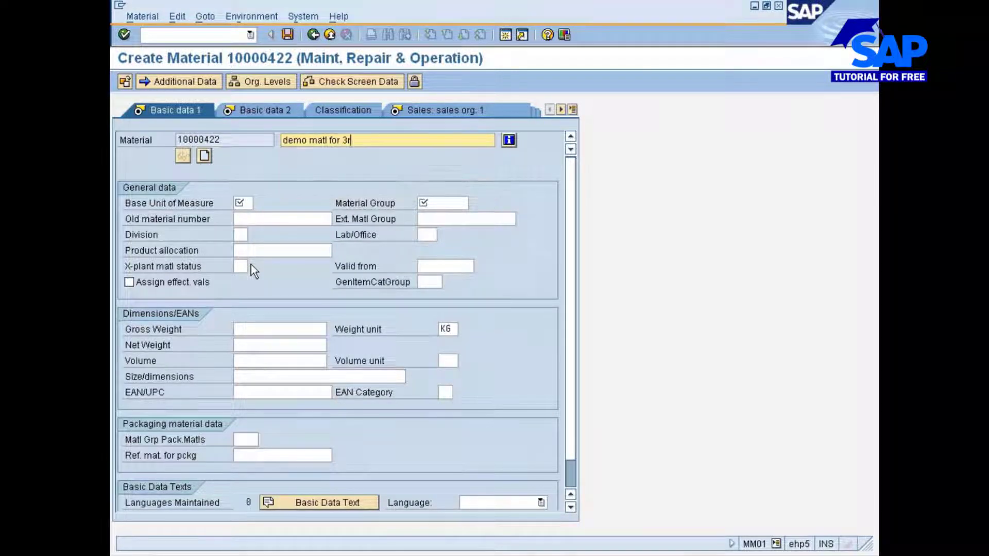
{"action": "type", "text": "d party o"}
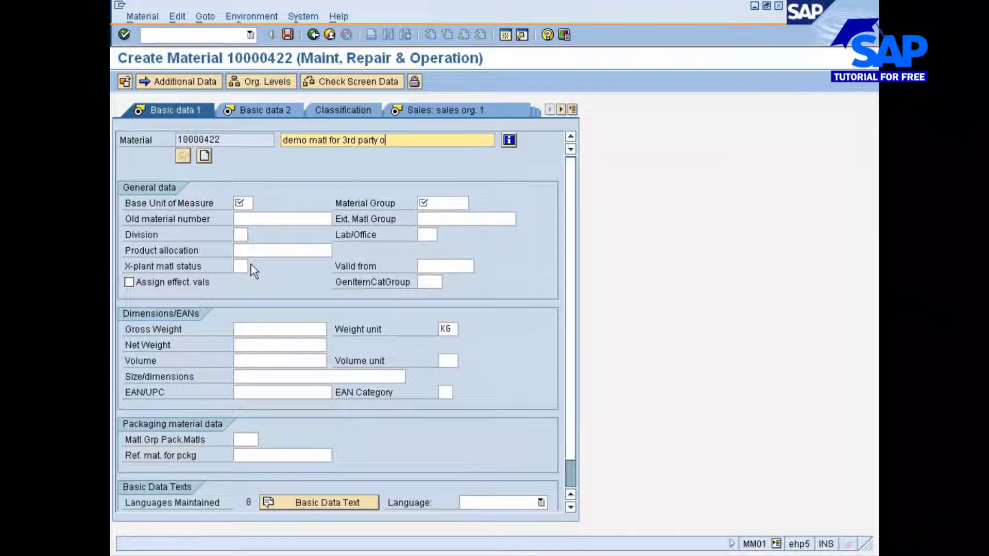
{"action": "type", "text": "rder processing"}
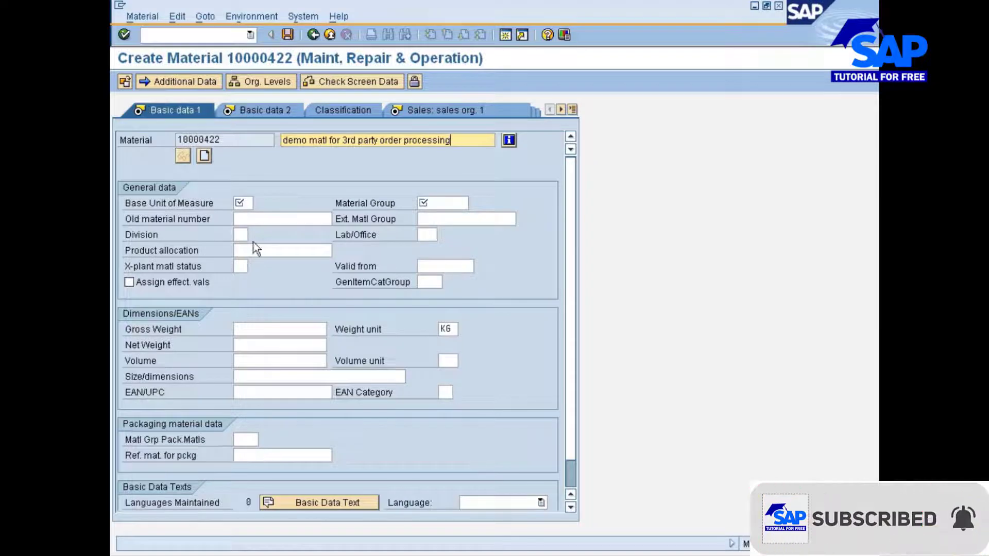
Step: Set the base unit of measure to EA and the material group to 00103
{"action": "left_click", "coordinate": [244, 204]}
{"action": "type", "text": "ea"}
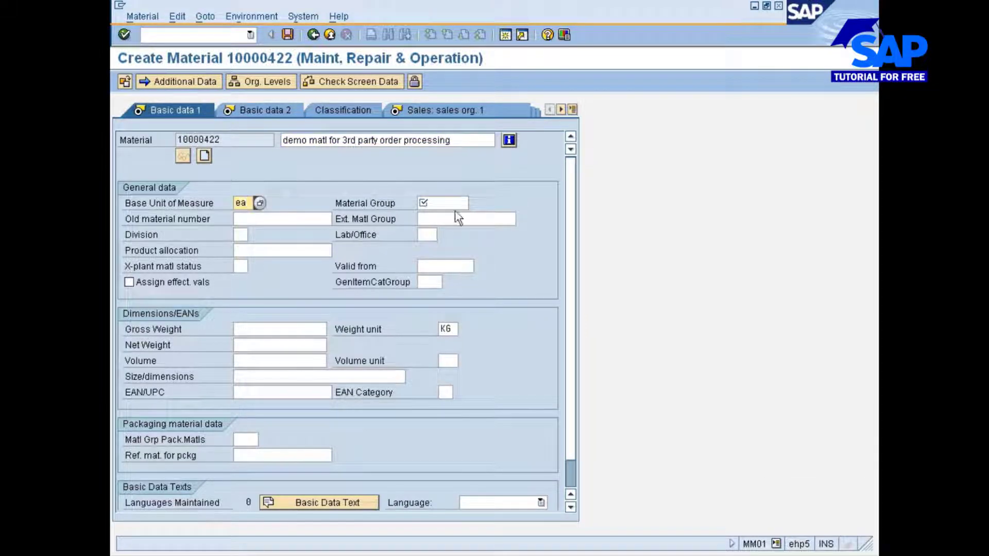
{"action": "left_click", "coordinate": [443, 203]}
{"action": "type", "text": "00103"}
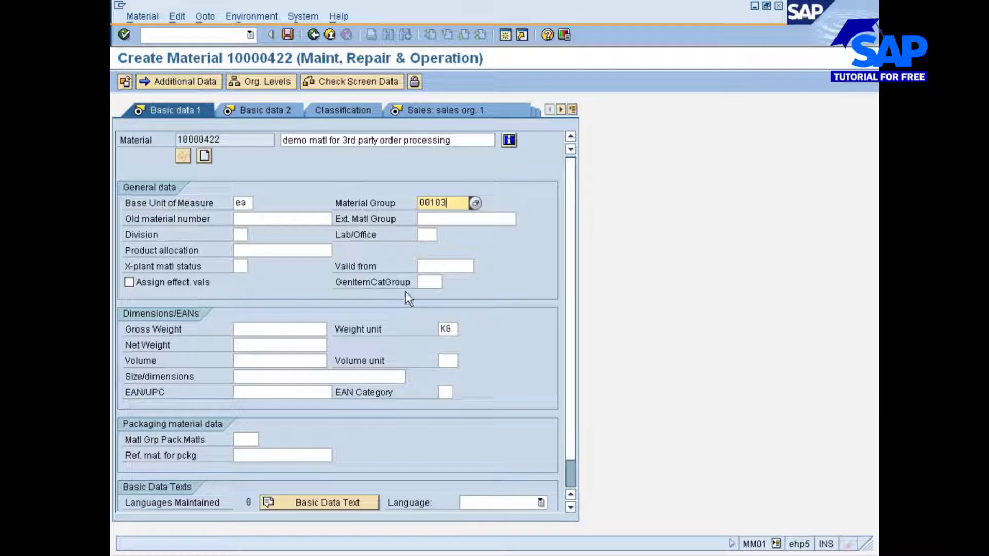
Step: Choose BANS (Third-party item) as the general item category group and continue past Basic Data 2 to the Sales Org. 1 view
{"action": "left_click", "coordinate": [430, 283]}
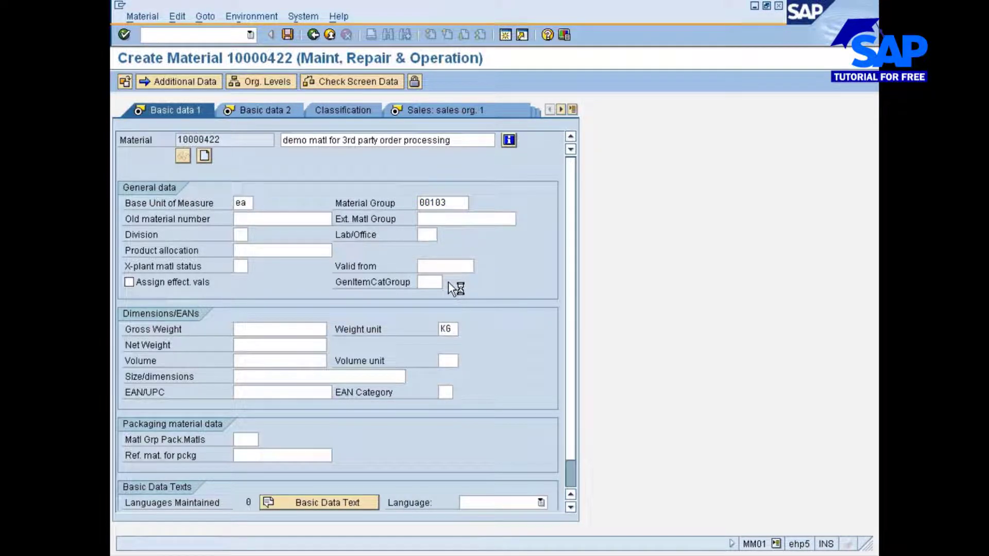
{"action": "scroll", "coordinate": [474, 456], "scroll_direction": "down", "scroll_amount": 20}
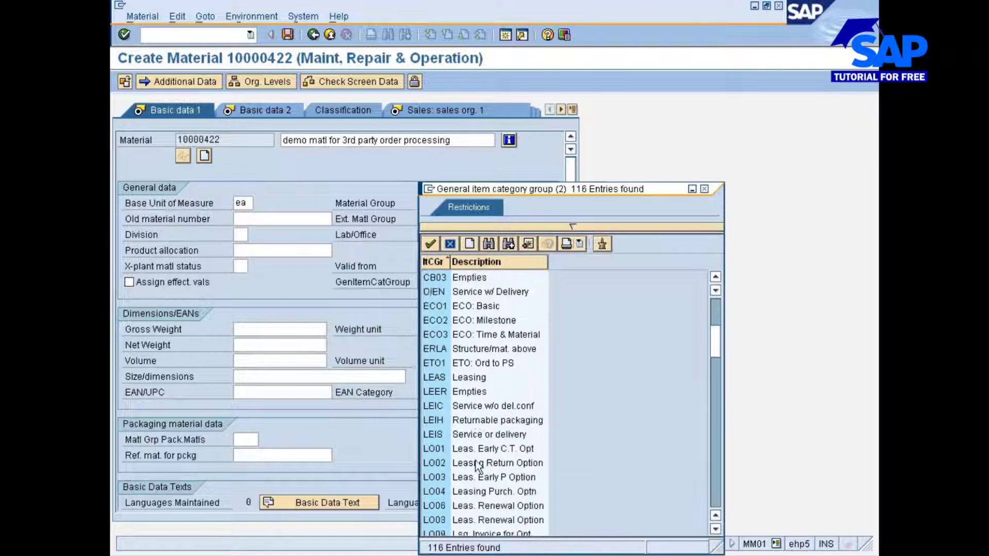
{"action": "scroll", "coordinate": [474, 456], "scroll_direction": "down", "scroll_amount": 12}
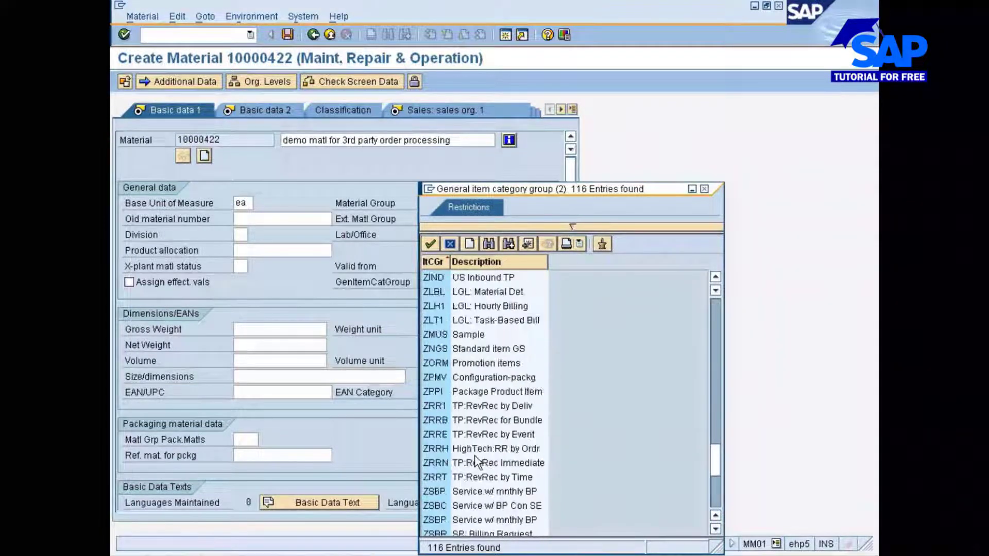
{"action": "scroll", "coordinate": [474, 455], "scroll_direction": "up", "scroll_amount": 10}
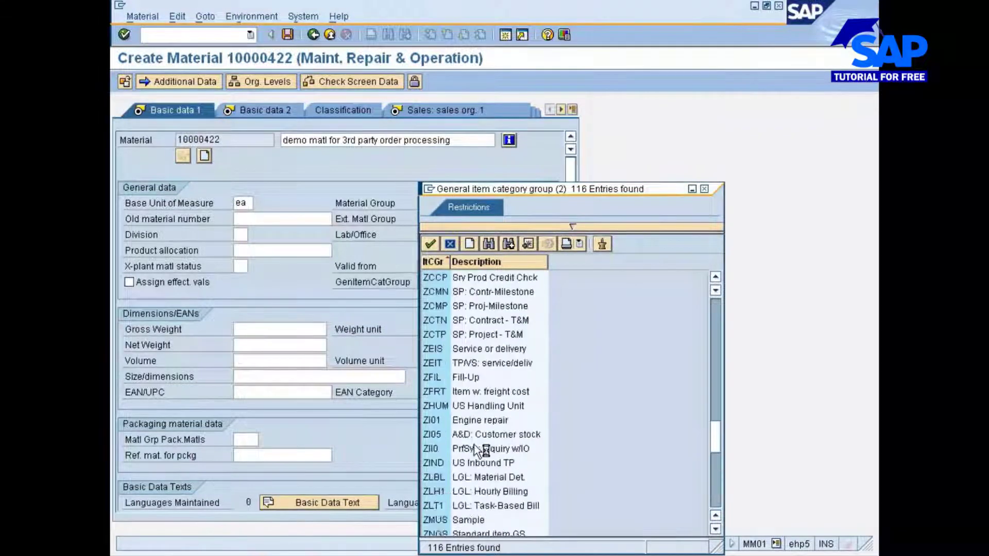
{"action": "scroll", "coordinate": [474, 442], "scroll_direction": "up", "scroll_amount": 20}
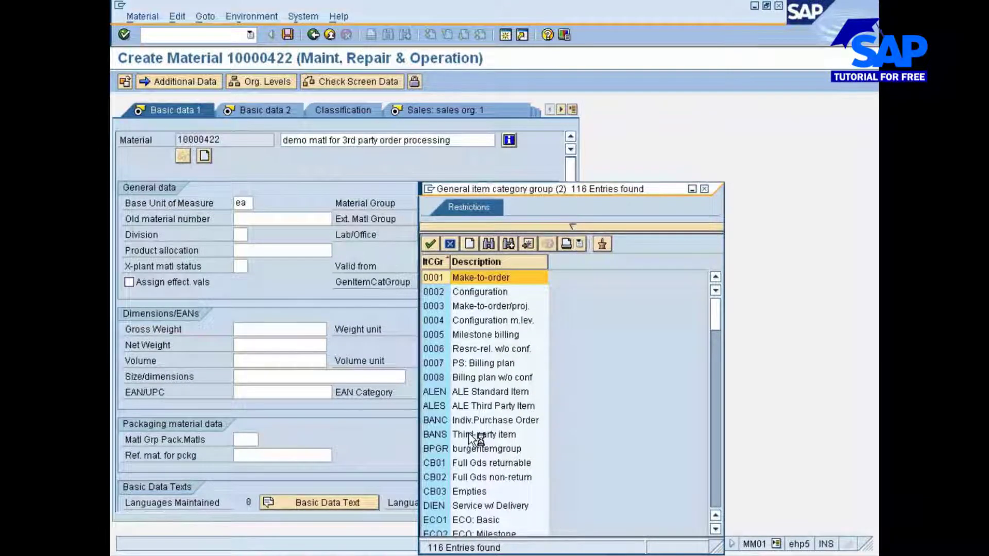
{"action": "left_click", "coordinate": [436, 435]}
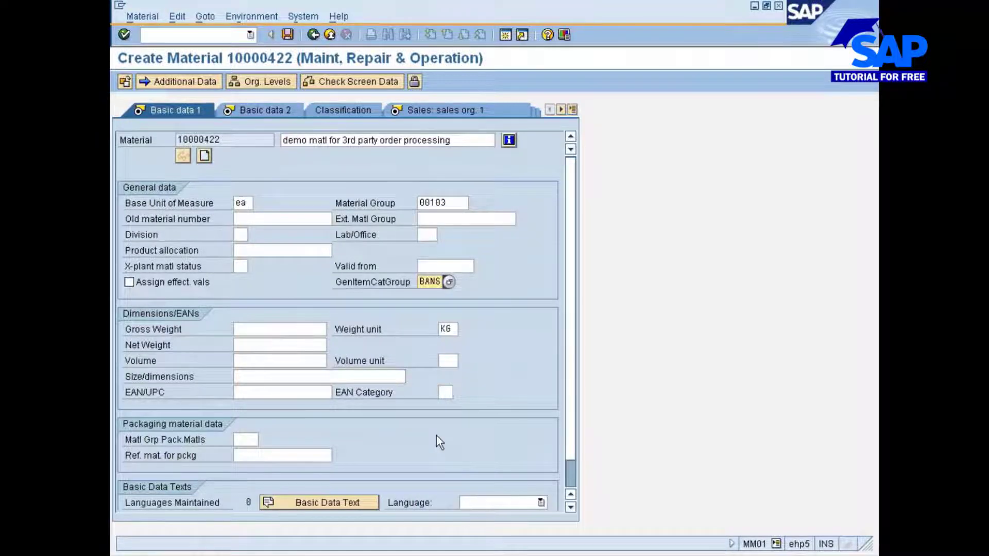
{"action": "key", "text": "Return"}
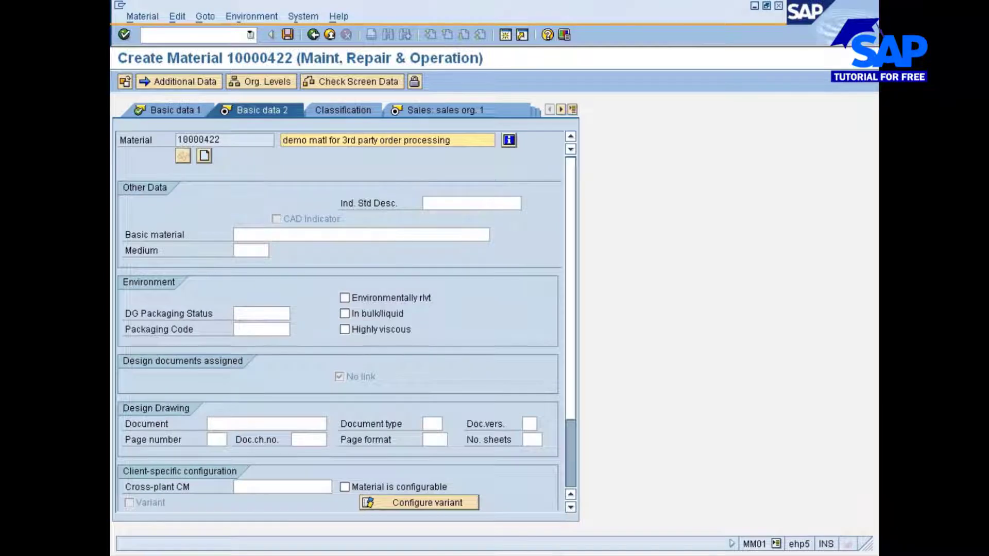
{"action": "key", "text": "Return"}
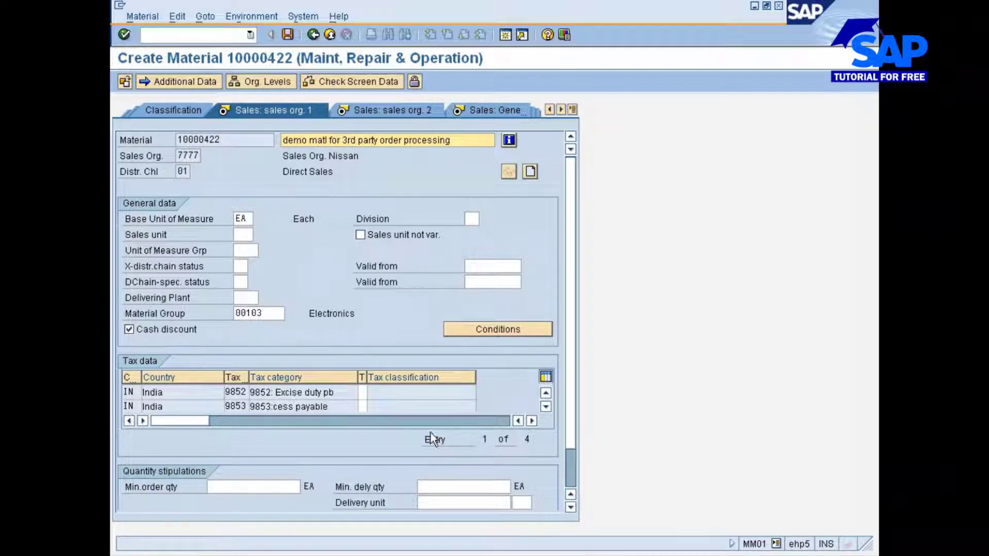
Step: Set the tax classification of the 9852 excise duty and 9853 cess payable categories to 2, exempt from tax
{"action": "left_click", "coordinate": [372, 392]}
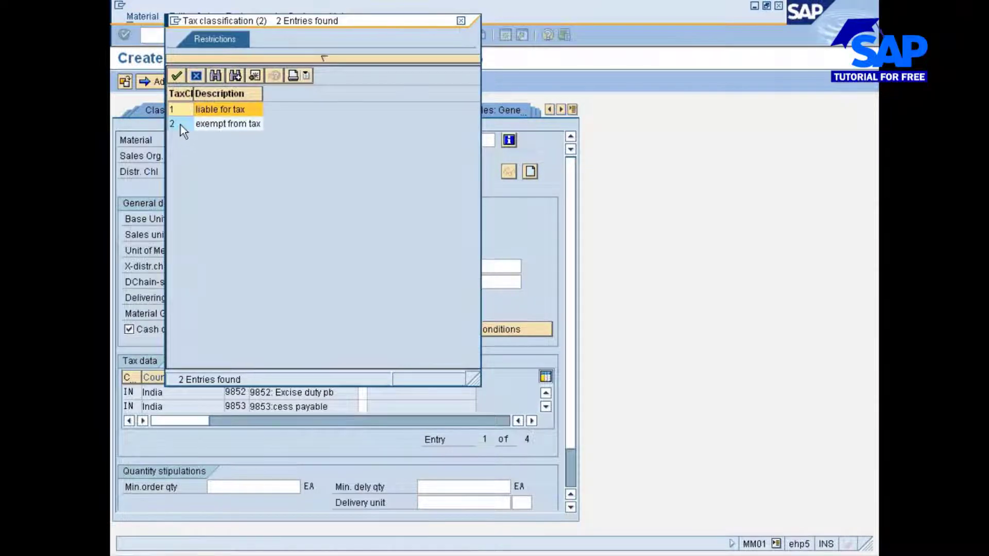
{"action": "double_click", "coordinate": [180, 124]}
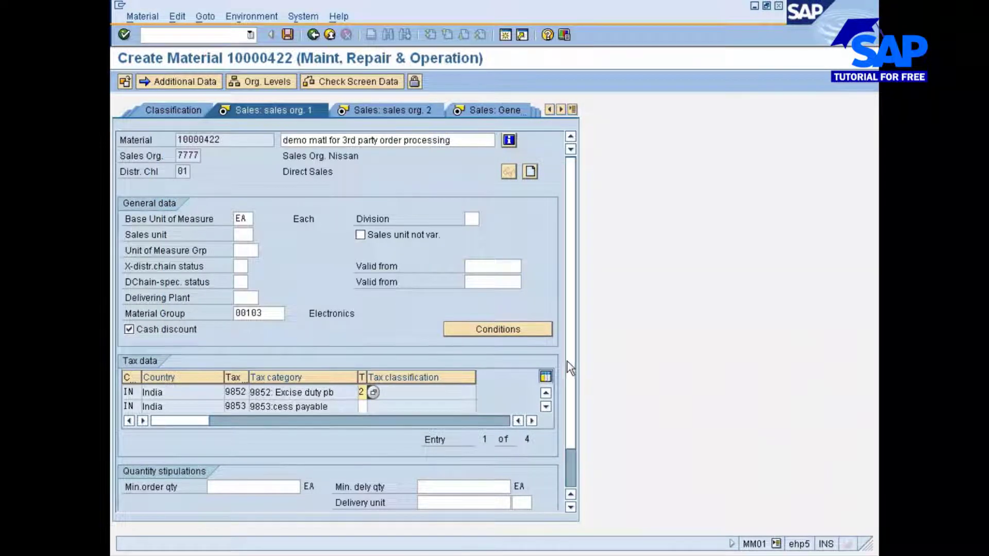
{"action": "scroll", "coordinate": [570, 397], "scroll_direction": "down", "scroll_amount": 3}
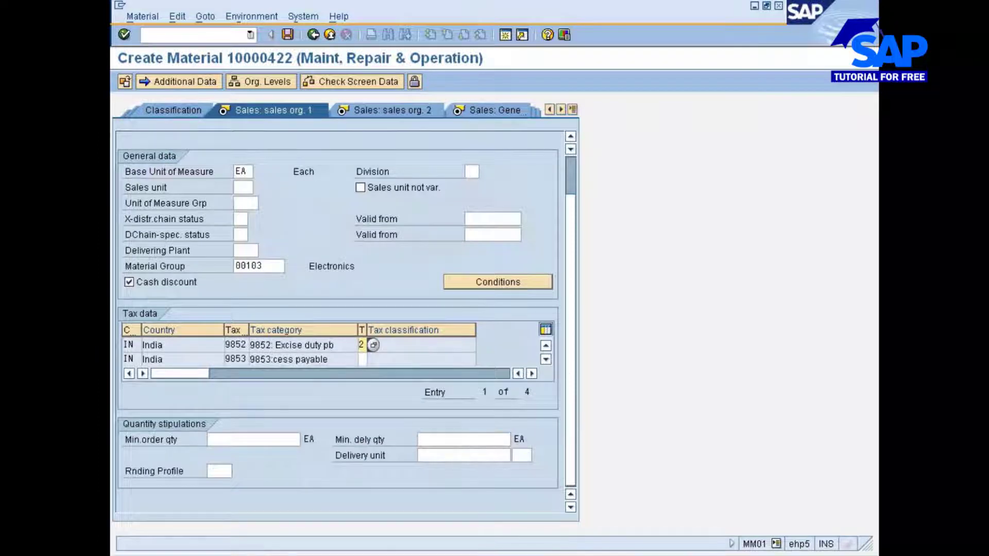
{"action": "left_click", "coordinate": [374, 359]}
{"action": "left_click", "coordinate": [374, 360]}
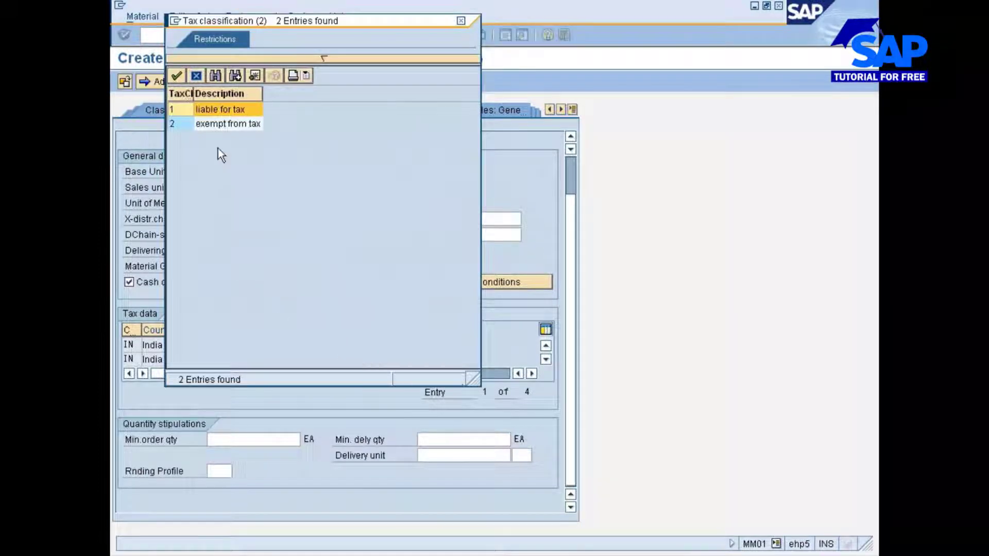
{"action": "double_click", "coordinate": [194, 124]}
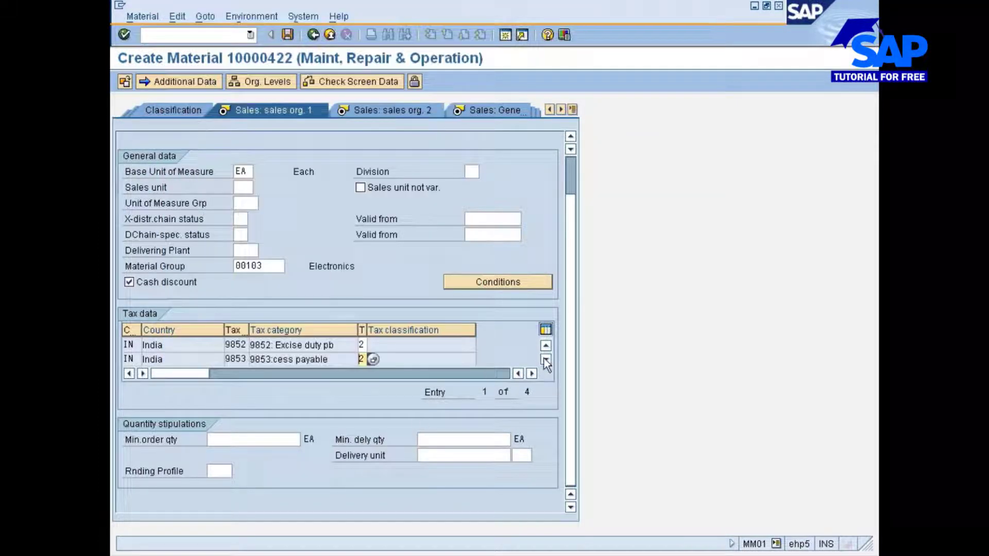
Step: Classify the 9854 VAT and 9855 CST payable tax categories as 2, exempt from tax, and check all the tax rows
{"action": "left_click", "coordinate": [544, 360]}
{"action": "left_click", "coordinate": [363, 360]}
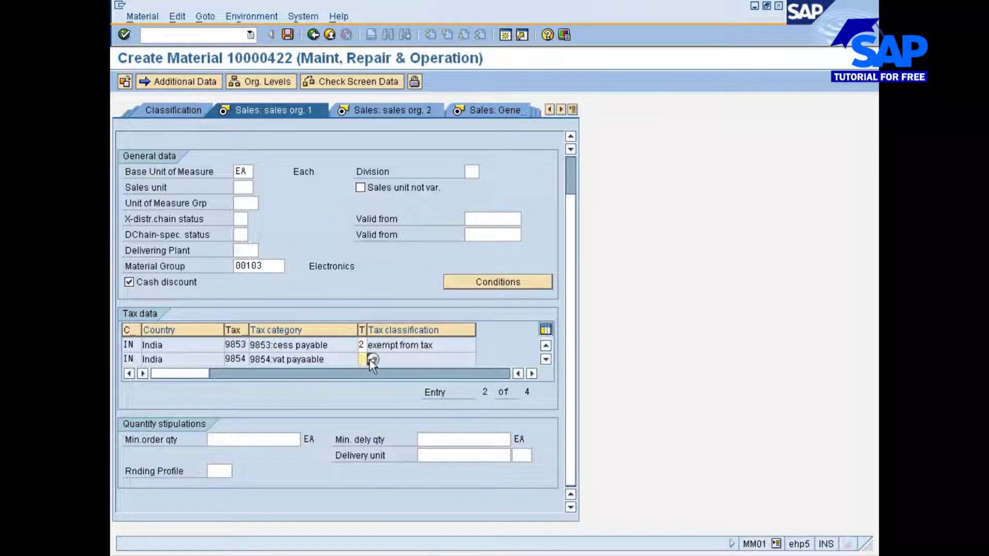
{"action": "left_click", "coordinate": [369, 360]}
{"action": "double_click", "coordinate": [201, 125]}
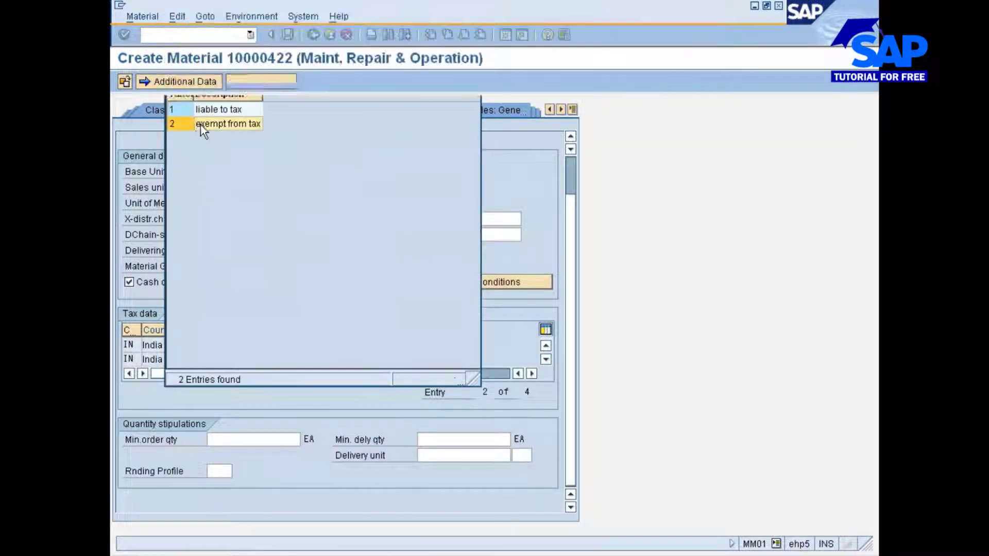
{"action": "double_click", "coordinate": [545, 360]}
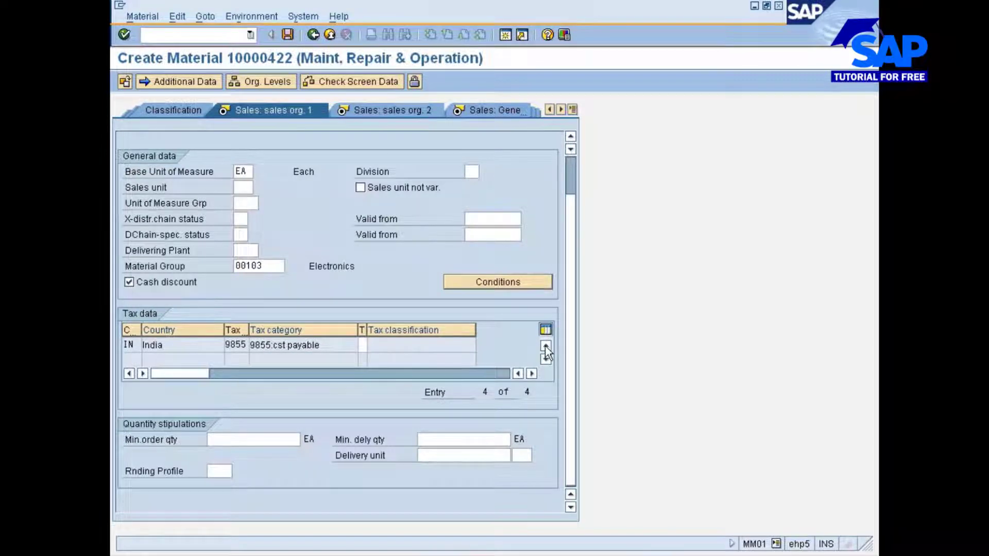
{"action": "left_click", "coordinate": [545, 345]}
{"action": "left_click", "coordinate": [373, 360]}
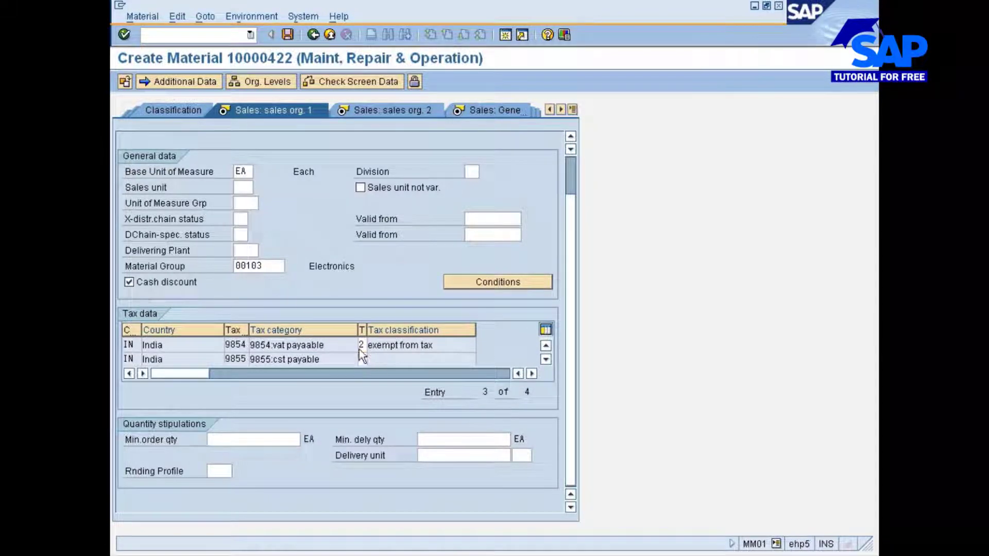
{"action": "double_click", "coordinate": [193, 125]}
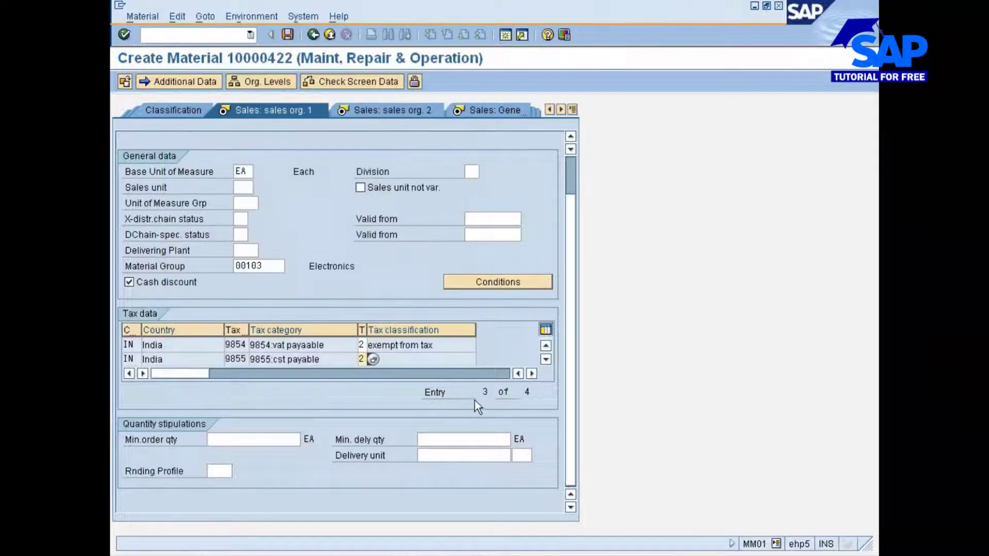
{"action": "left_click", "coordinate": [545, 359]}
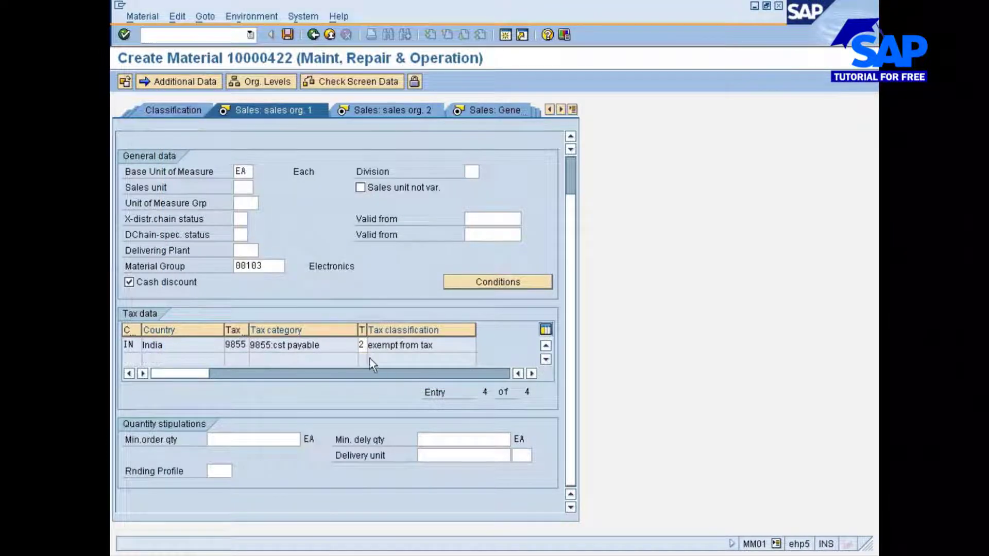
{"action": "left_click", "coordinate": [548, 347]}
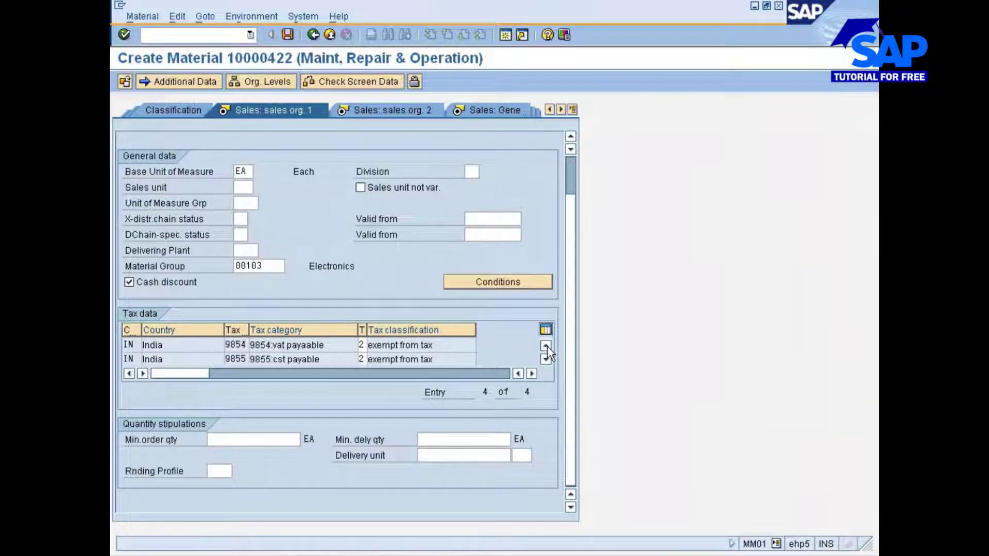
{"action": "left_click", "coordinate": [548, 347]}
{"action": "left_click", "coordinate": [548, 347]}
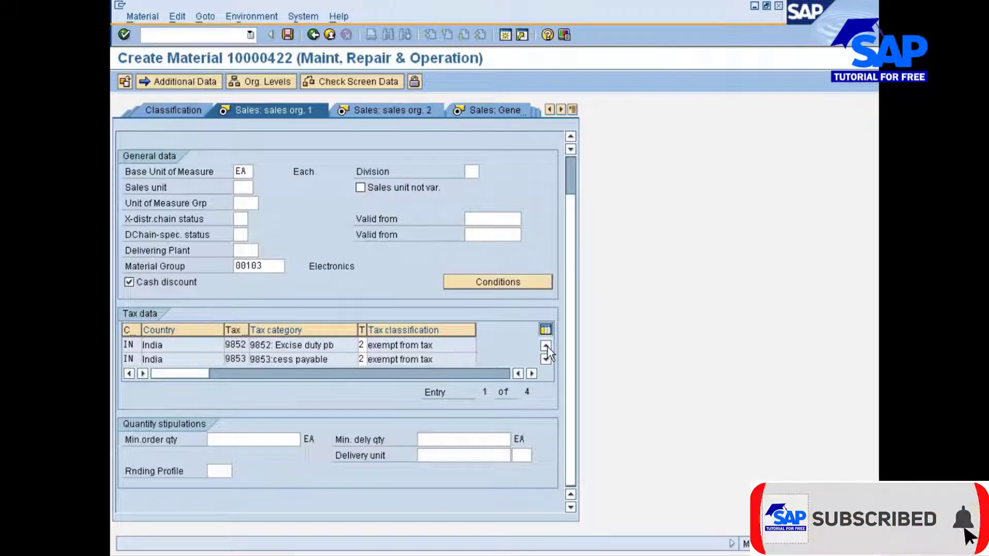
{"action": "scroll", "coordinate": [573, 289], "scroll_direction": "up", "scroll_amount": 3}
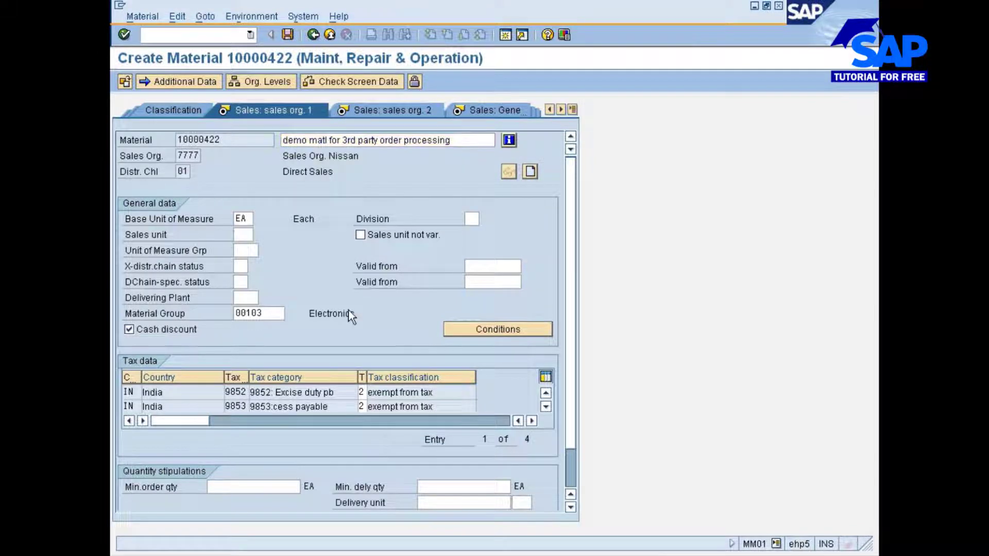
Step: Continue to the Sales Org. 2 view and choose BANS as the item category group from the possible entries
{"action": "key", "text": "Return"}
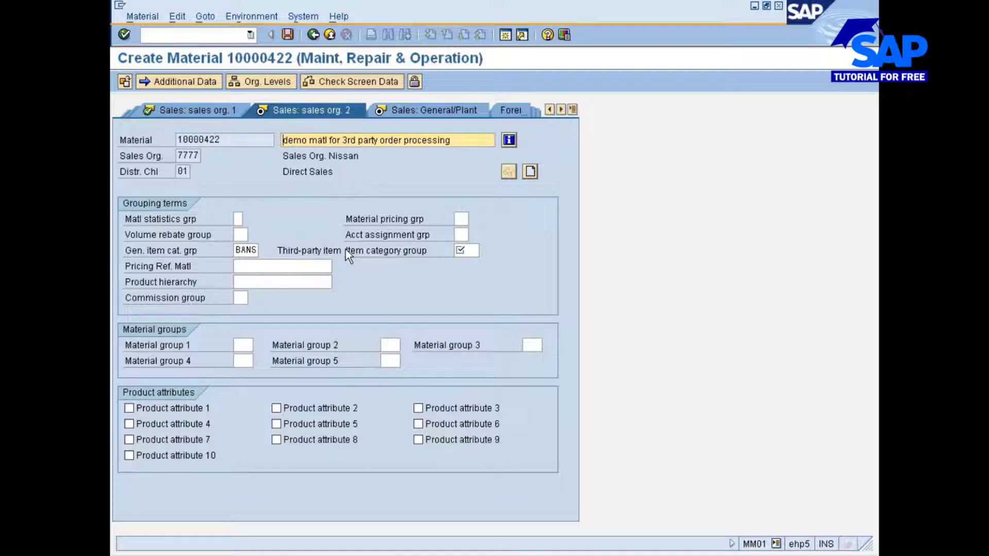
{"action": "left_click", "coordinate": [246, 251]}
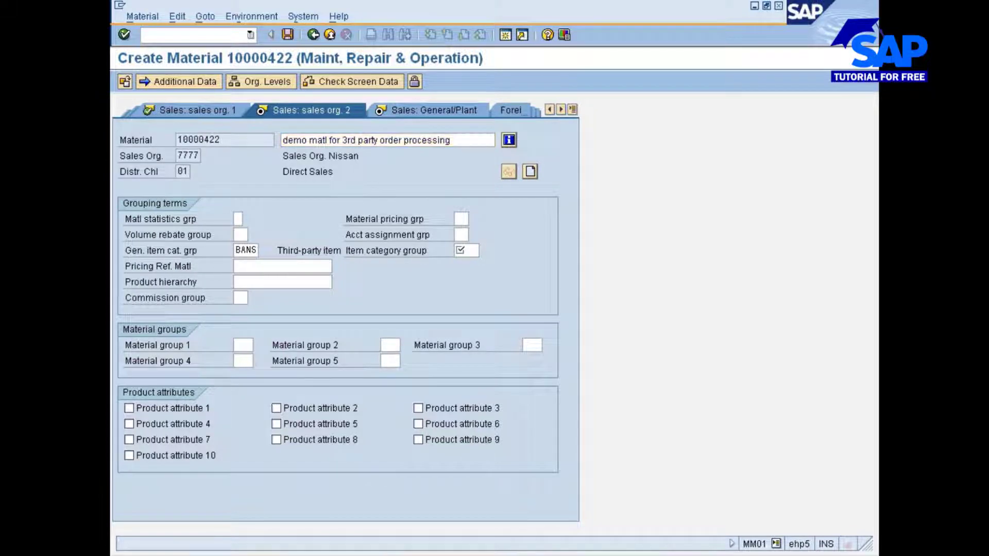
{"action": "left_click_drag", "start_coordinate": [278, 250], "coordinate": [336, 250]}
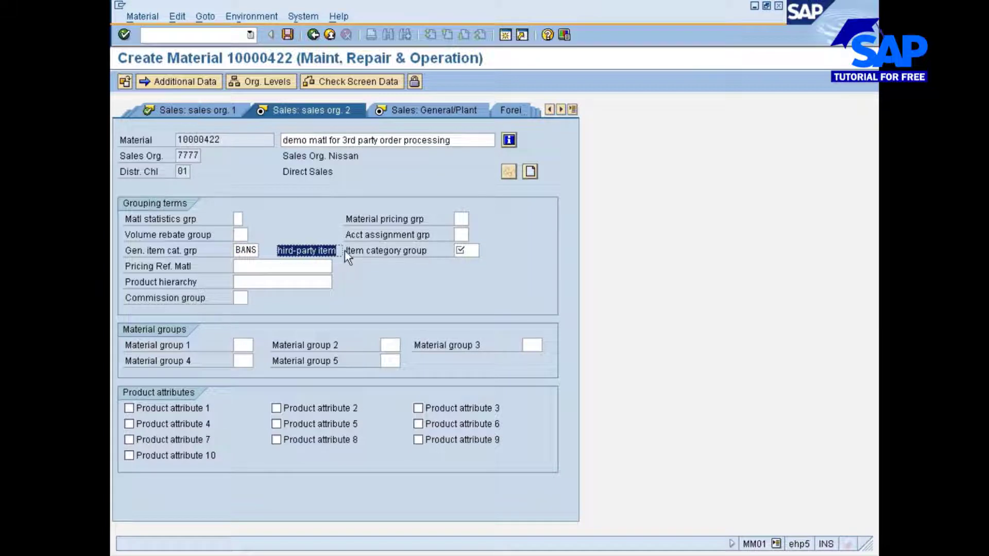
{"action": "left_click", "coordinate": [345, 251]}
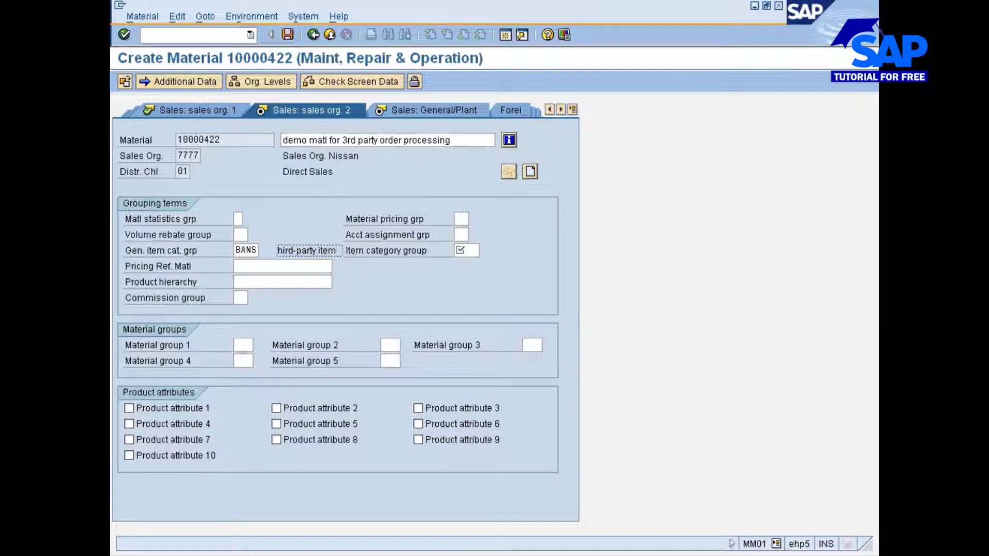
{"action": "left_click_drag", "start_coordinate": [345, 252], "coordinate": [384, 255]}
{"action": "left_click", "coordinate": [462, 251]}
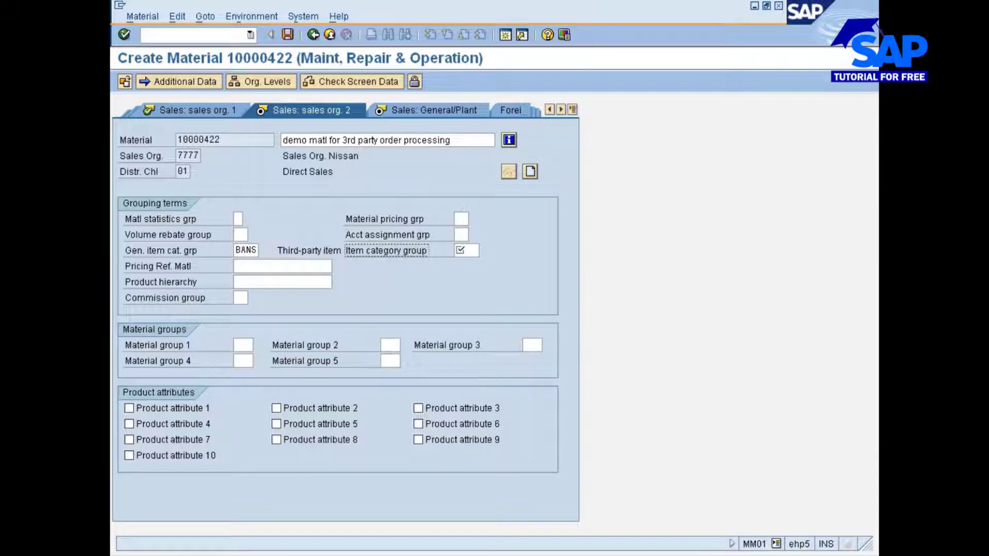
{"action": "left_click", "coordinate": [487, 251]}
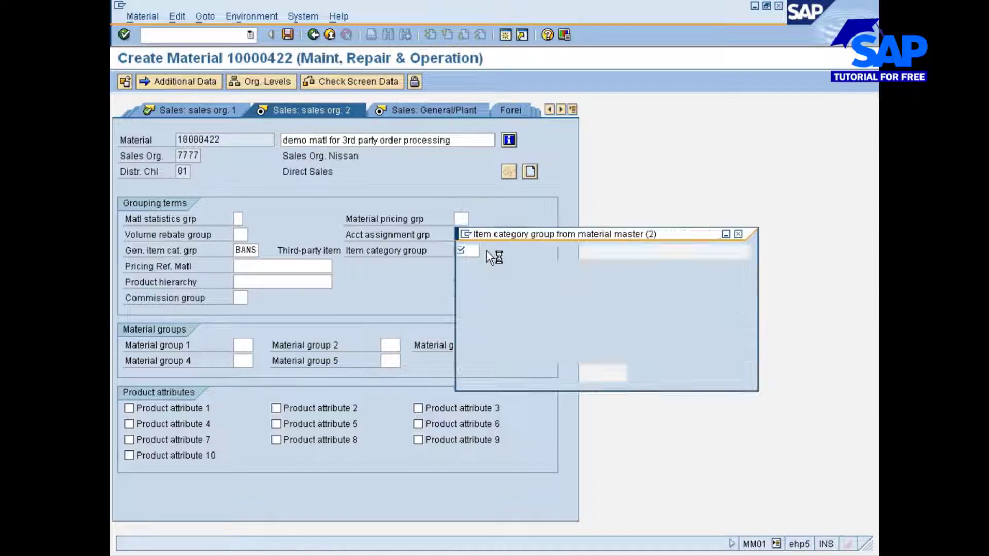
{"action": "double_click", "coordinate": [471, 434]}
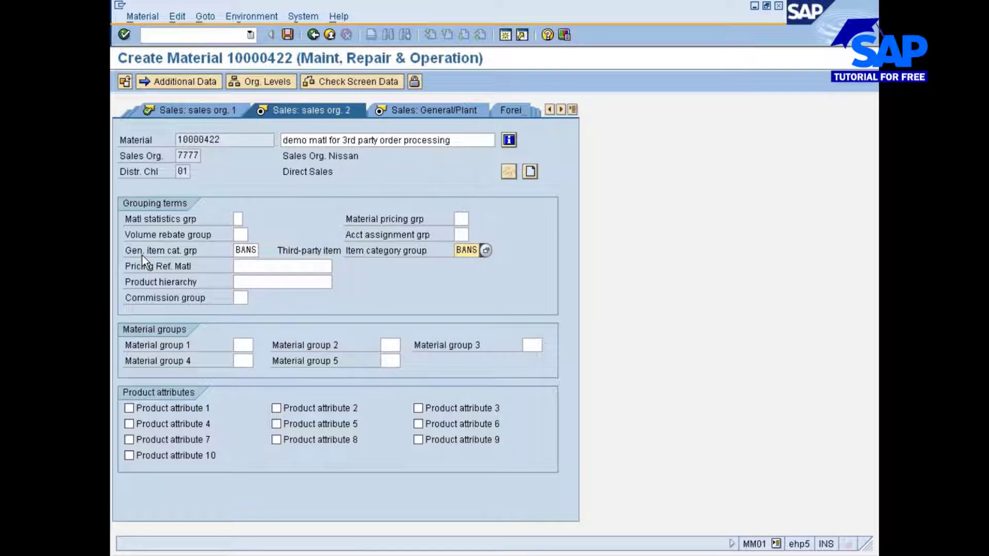
Step: Clear the general item category group on the Sales Org. 2 view and continue to the Sales: General/Plant view
{"action": "left_click", "coordinate": [236, 250]}
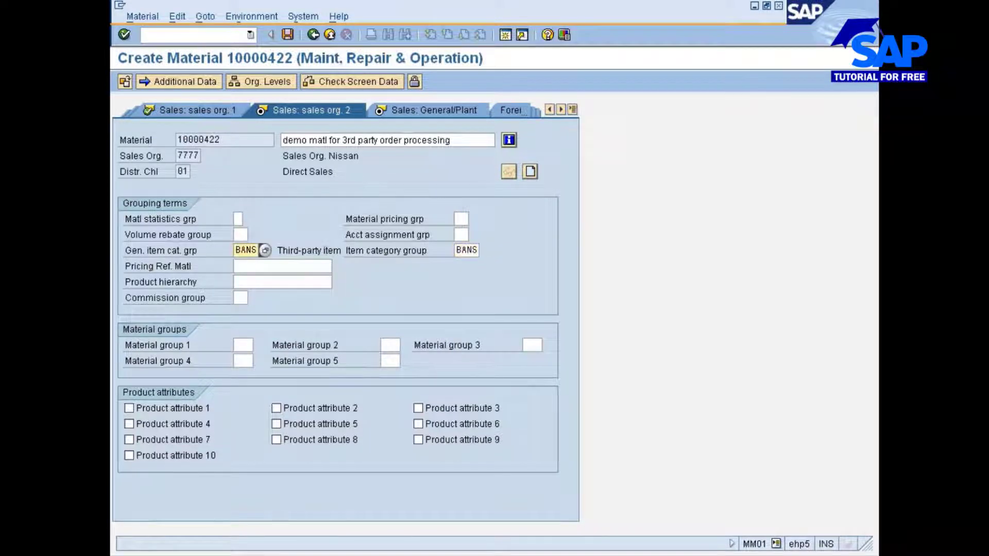
{"action": "key", "text": "Delete"}
{"action": "key", "text": "Delete"}
{"action": "key", "text": "Delete"}
{"action": "key", "text": "Delete"}
{"action": "key", "text": "Return"}
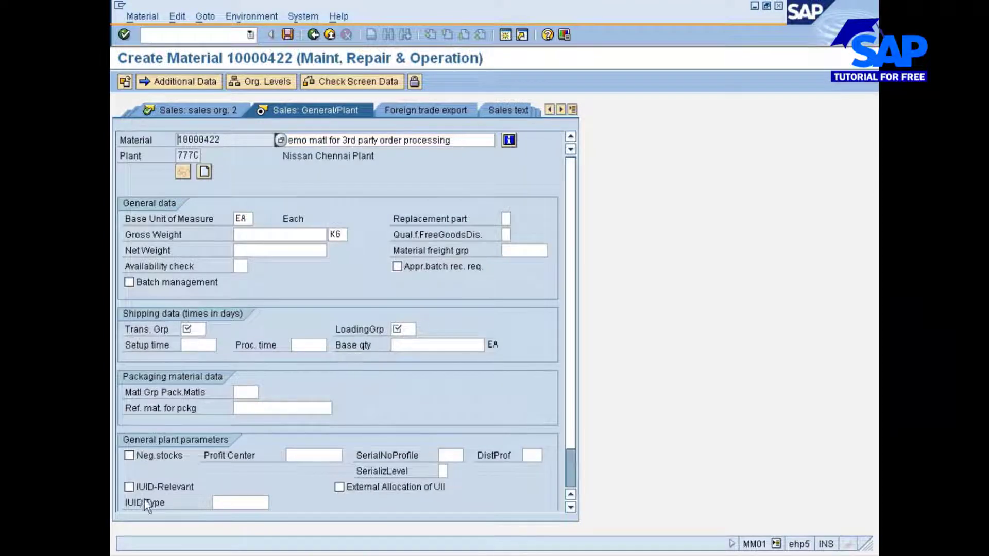
Step: Open a blank Notepad document, paste the clipboard contents into it and return to the SAP material screen
{"action": "left_click", "coordinate": [127, 554]}
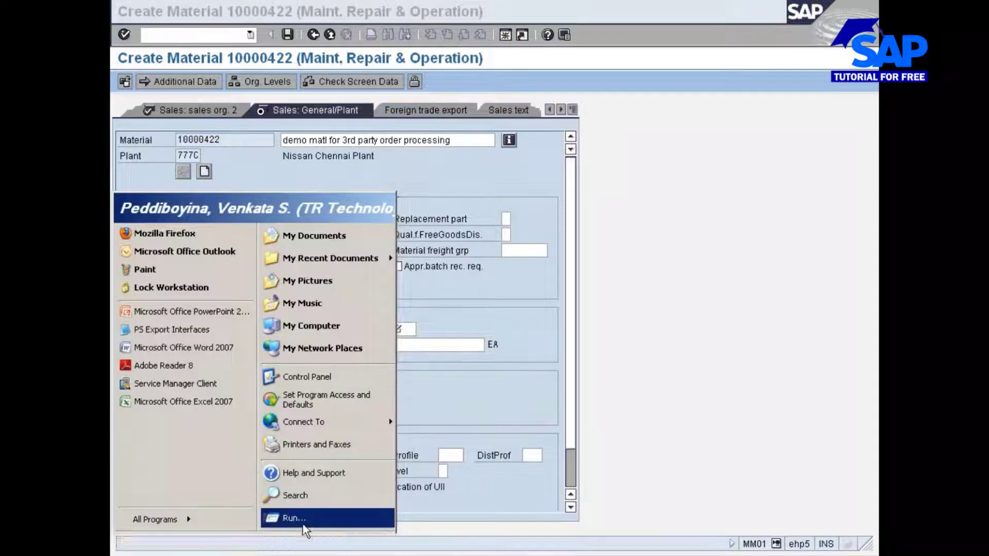
{"action": "left_click", "coordinate": [299, 518]}
{"action": "type", "text": "no"}
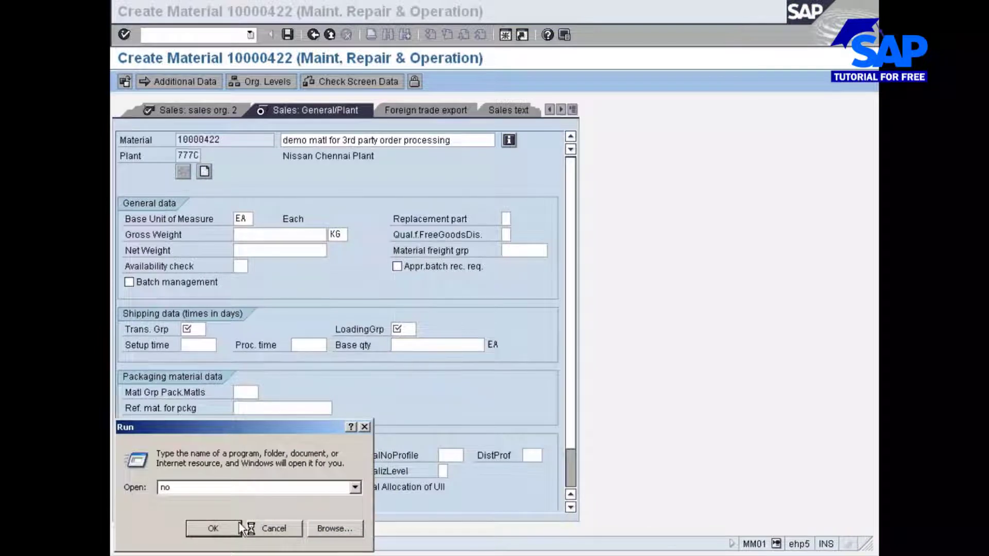
{"action": "type", "text": "tepad"}
{"action": "left_click", "coordinate": [239, 523]}
{"action": "right_click", "coordinate": [226, 199]}
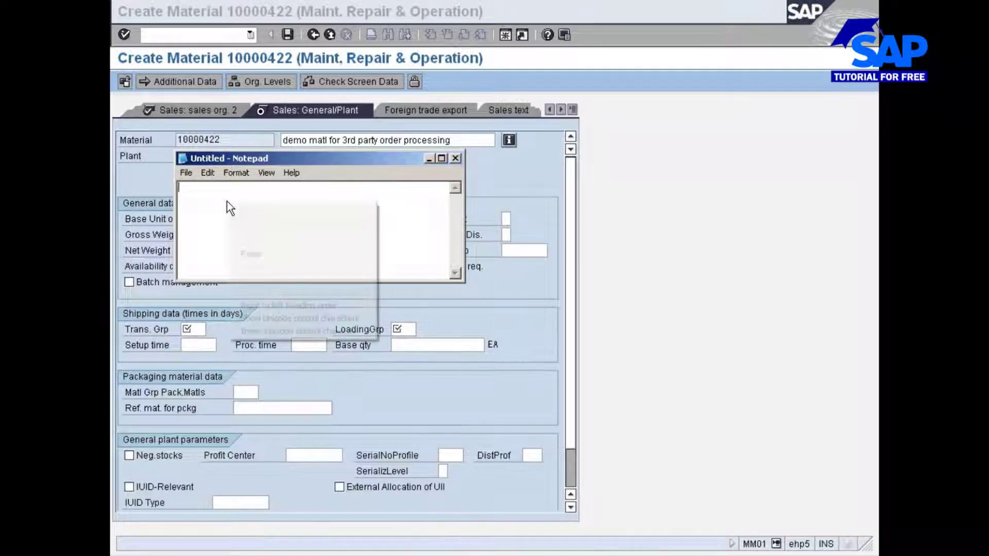
{"action": "left_click", "coordinate": [248, 250]}
{"action": "left_click", "coordinate": [643, 199]}
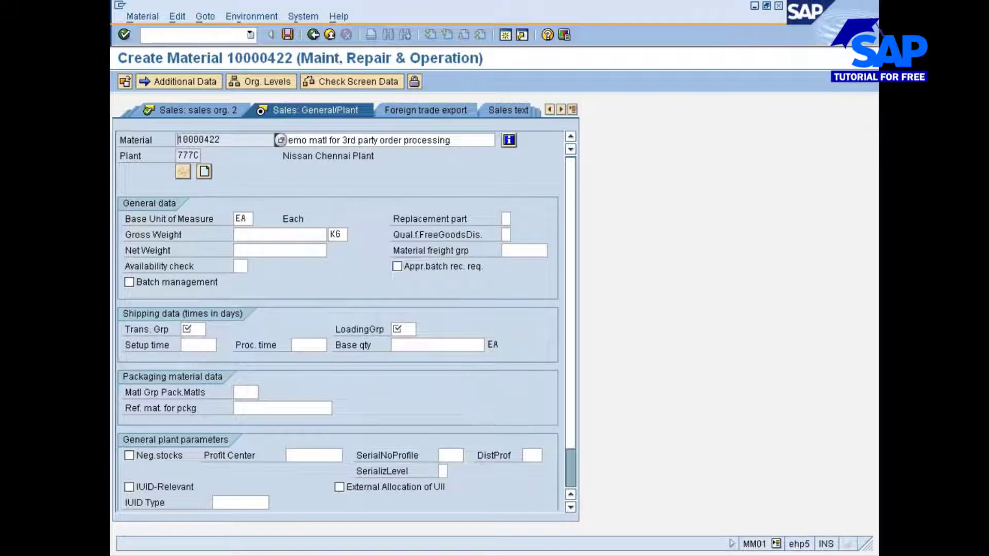
Step: Set the transportation group to 0001 (On palettes) and the loading group to 0003 (Manual), continuing to the Purchasing view
{"action": "left_click", "coordinate": [192, 329]}
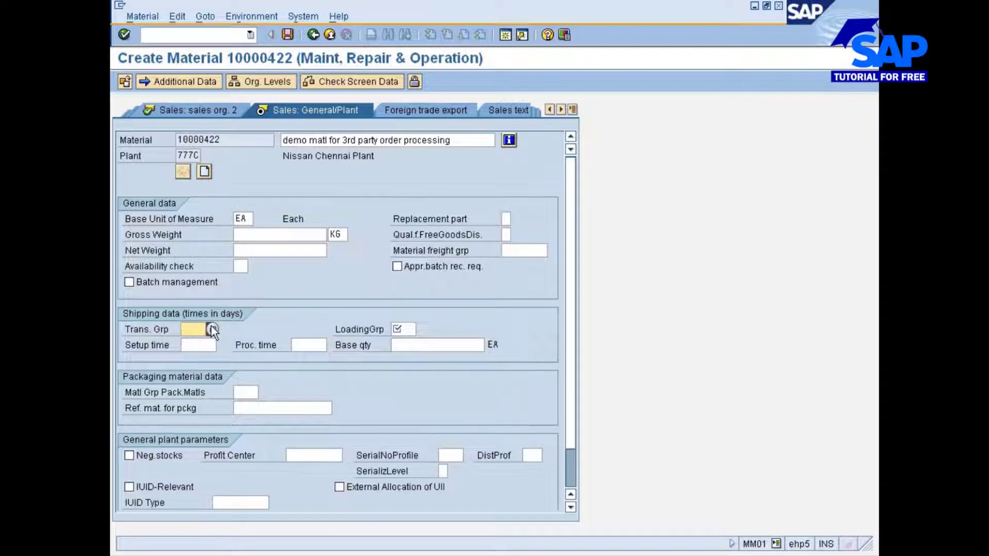
{"action": "left_click", "coordinate": [212, 329]}
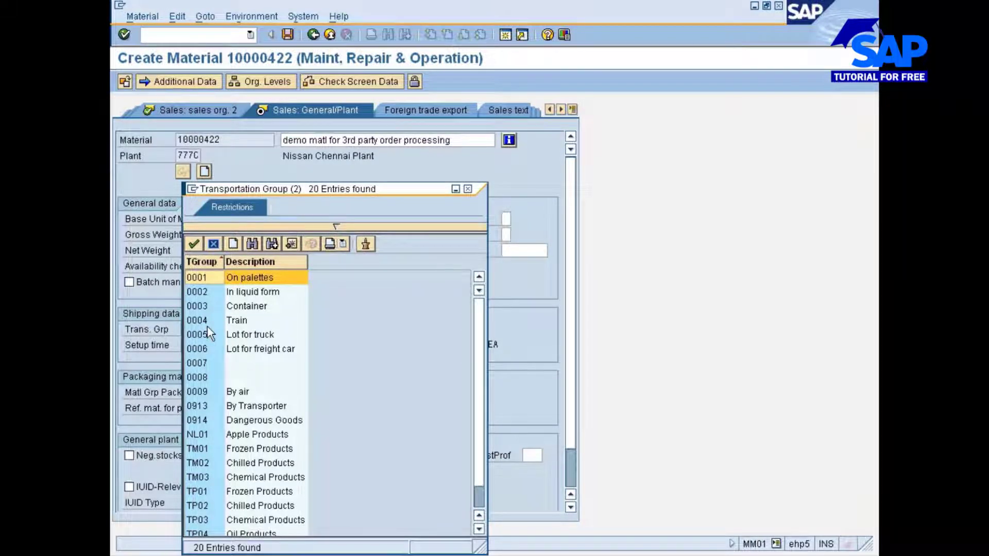
{"action": "double_click", "coordinate": [198, 280]}
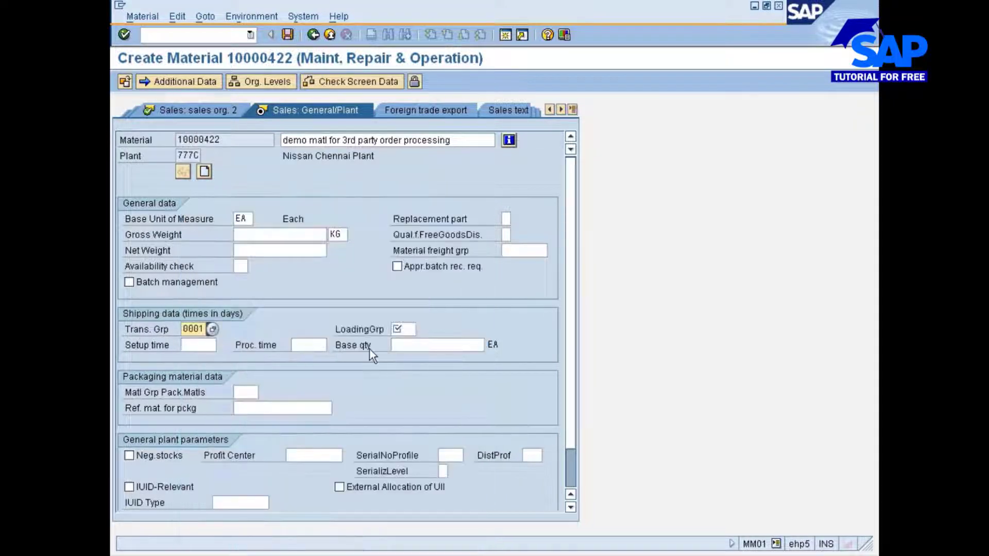
{"action": "left_click", "coordinate": [401, 330]}
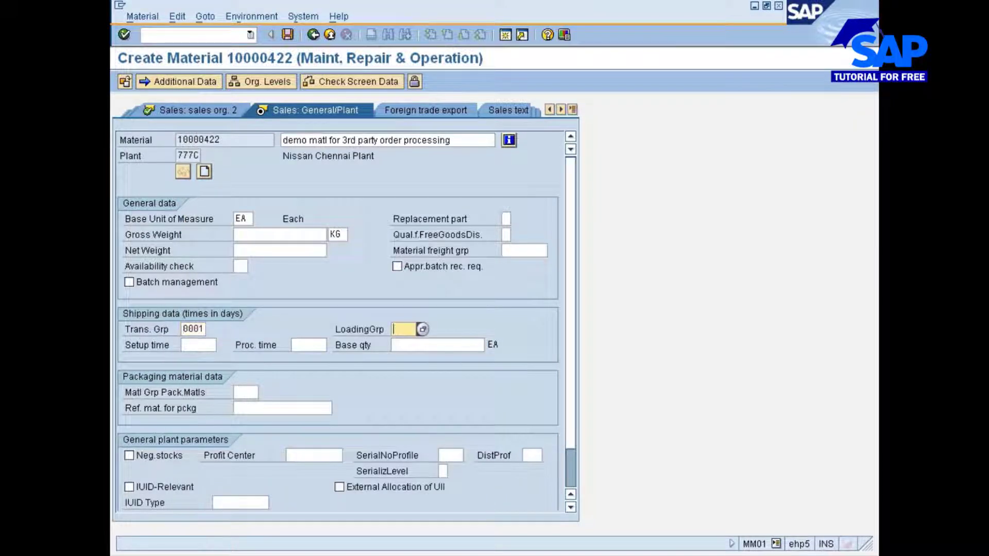
{"action": "left_click", "coordinate": [422, 329]}
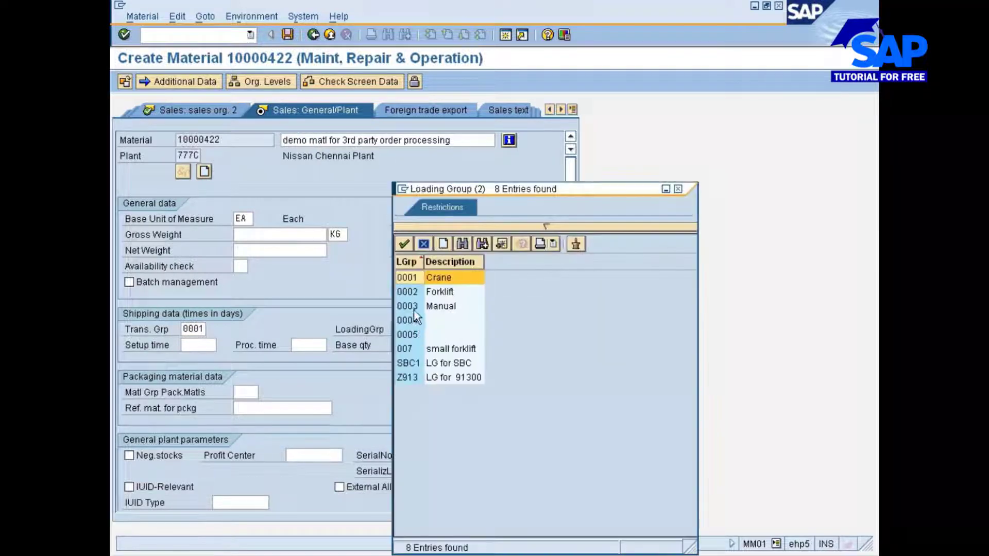
{"action": "double_click", "coordinate": [408, 307]}
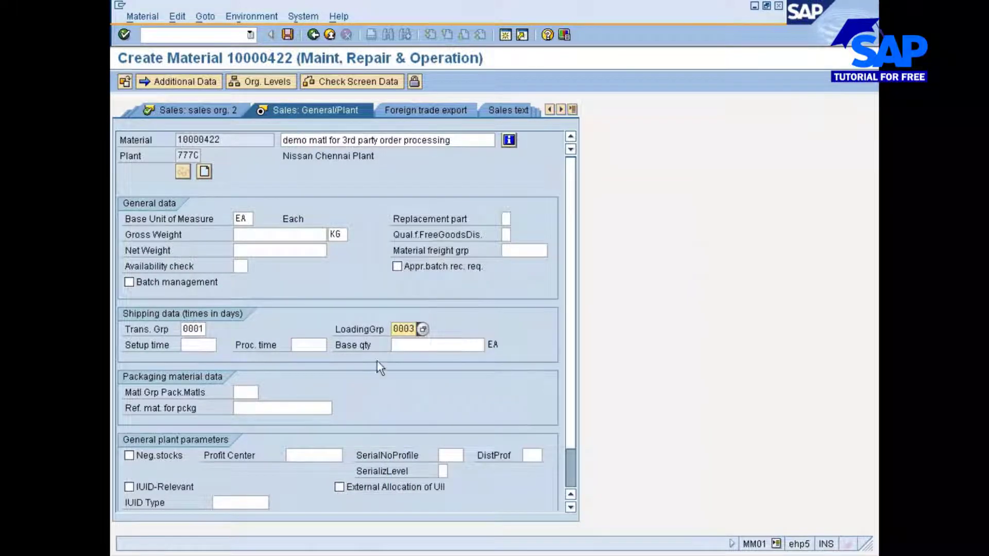
{"action": "scroll", "coordinate": [378, 378], "scroll_direction": "down", "scroll_amount": 1}
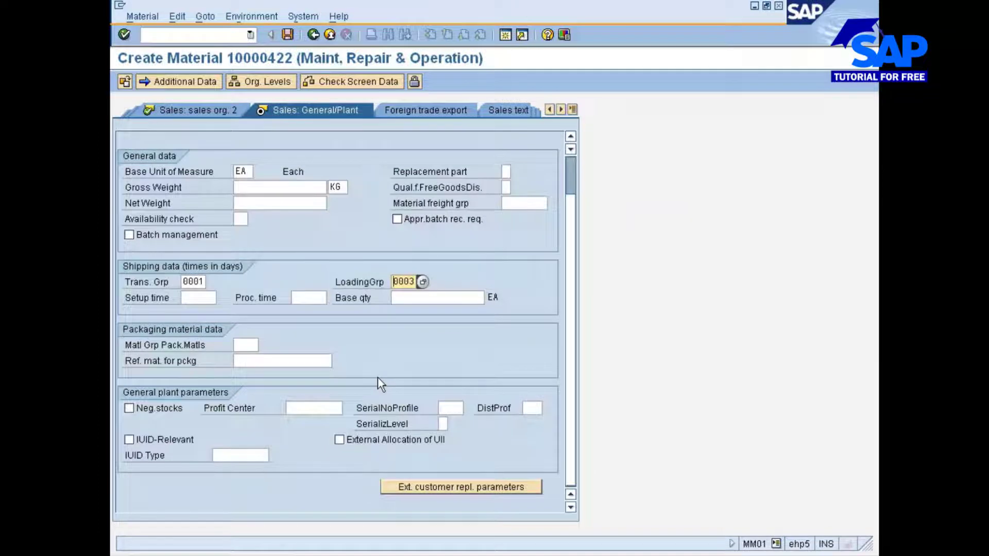
{"action": "key", "text": "Return"}
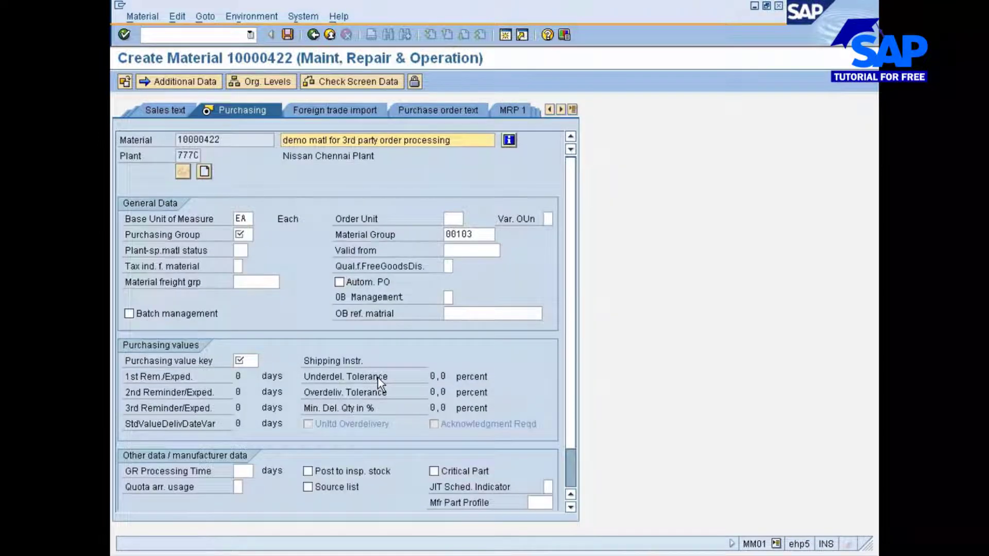
Step: Enter purchasing group nis, purchasing value key ZN and a GR processing time of 1 day, continuing to the Accounting 1 view
{"action": "left_click", "coordinate": [240, 235]}
{"action": "type", "text": "nis"}
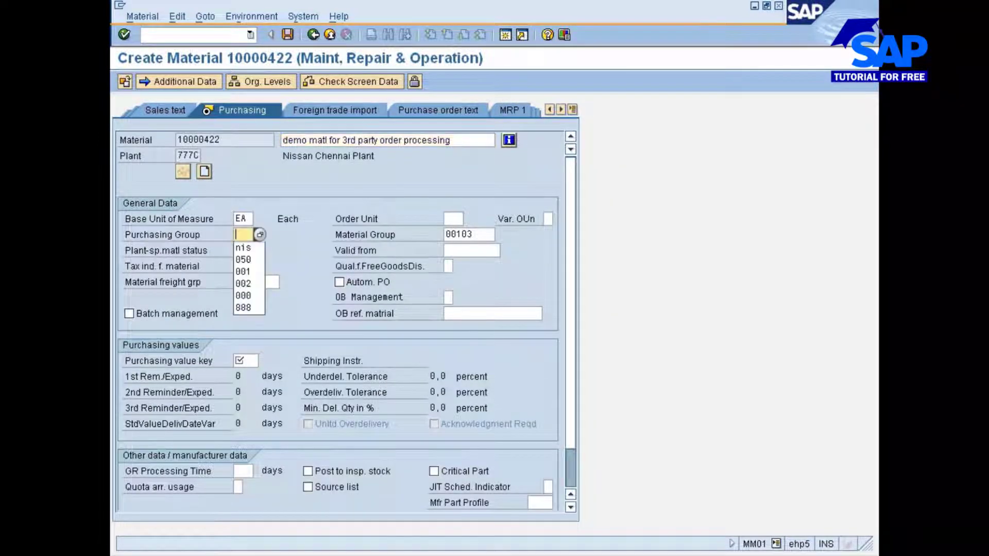
{"action": "left_click", "coordinate": [251, 362]}
{"action": "left_click", "coordinate": [253, 374]}
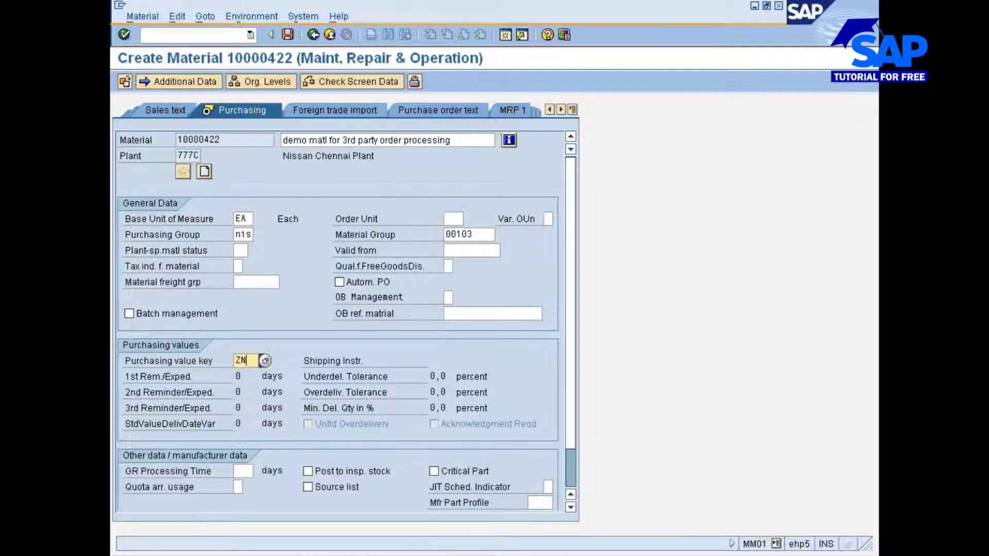
{"action": "left_click", "coordinate": [240, 471]}
{"action": "left_click", "coordinate": [245, 485]}
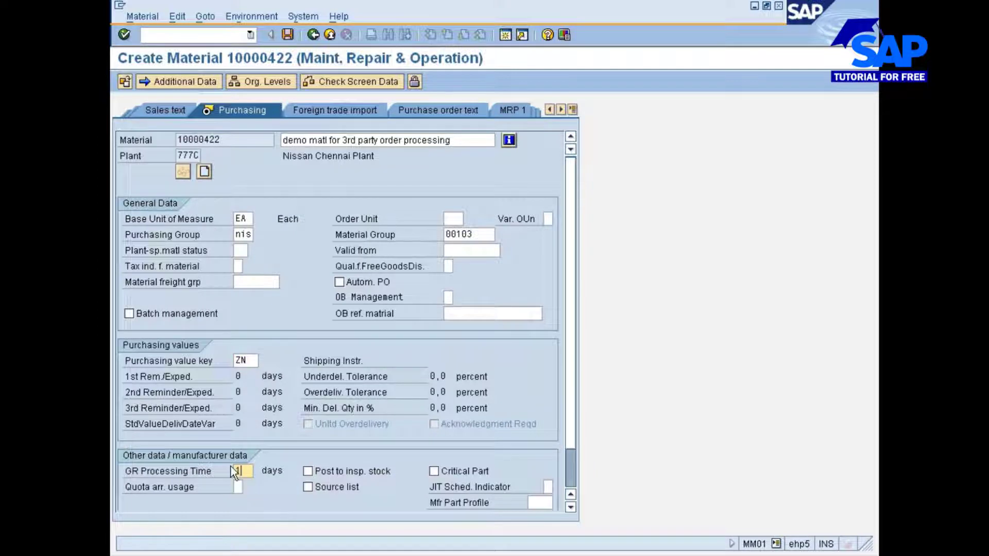
{"action": "key", "text": "Return"}
{"action": "key", "text": "Return"}
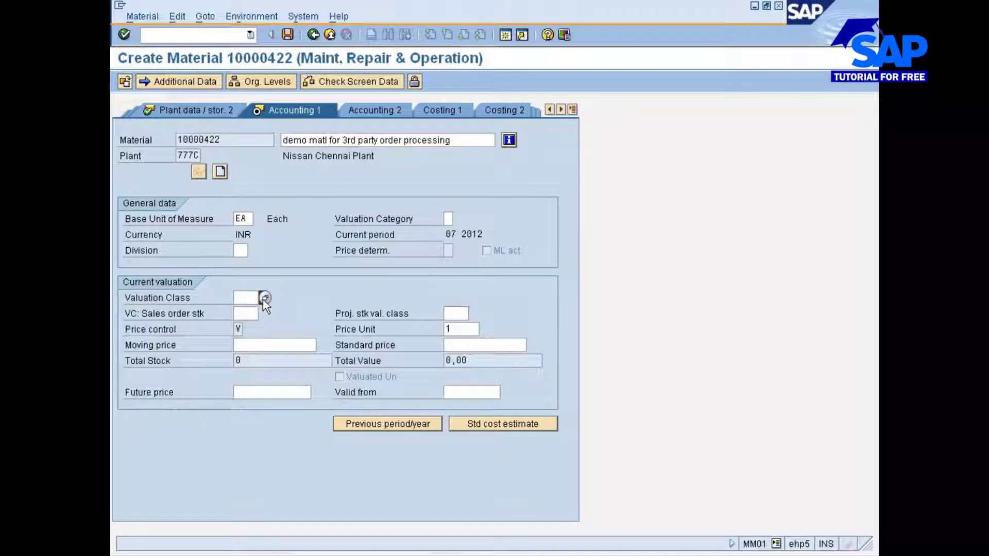
Step: Choose valuation class 3006 (Raw matl1..for NISSAN) and set the moving price to 20 on the Accounting 1 view
{"action": "left_click", "coordinate": [264, 298]}
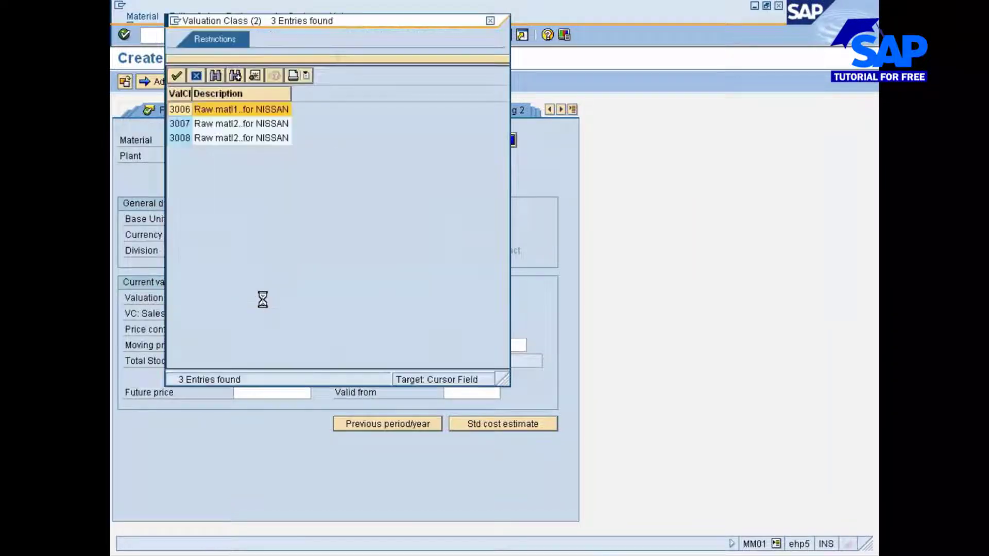
{"action": "left_click", "coordinate": [184, 109]}
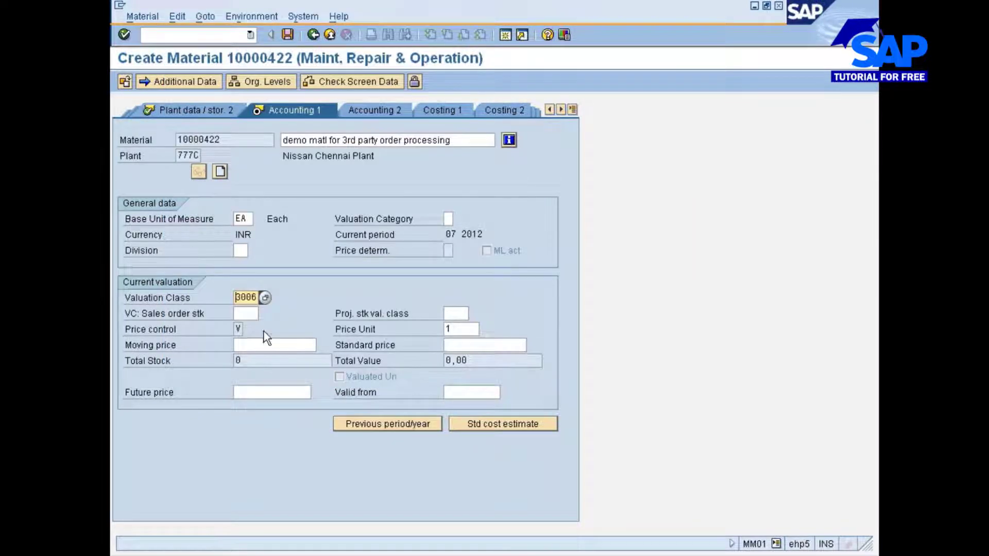
{"action": "left_click", "coordinate": [252, 345]}
{"action": "type", "text": "20"}
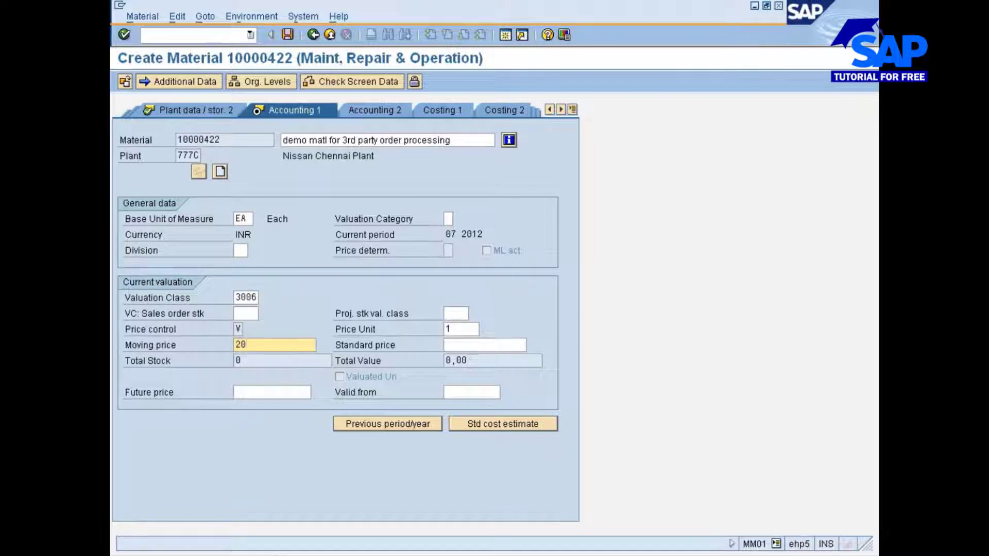
{"action": "key", "text": "Return"}
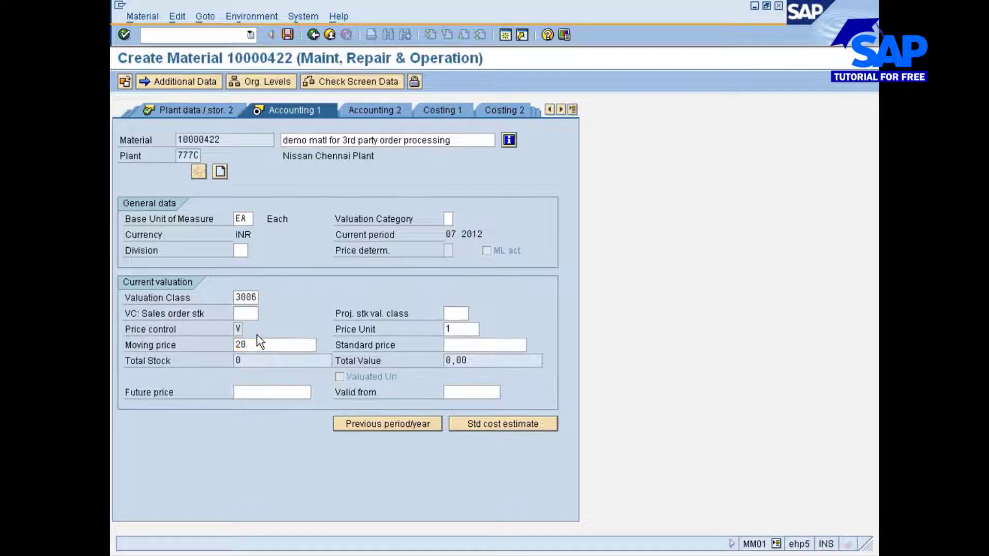
Step: Save the new material, checking the Third-Party Indicators slide in PowerPoint in between
{"action": "left_click", "coordinate": [314, 286]}
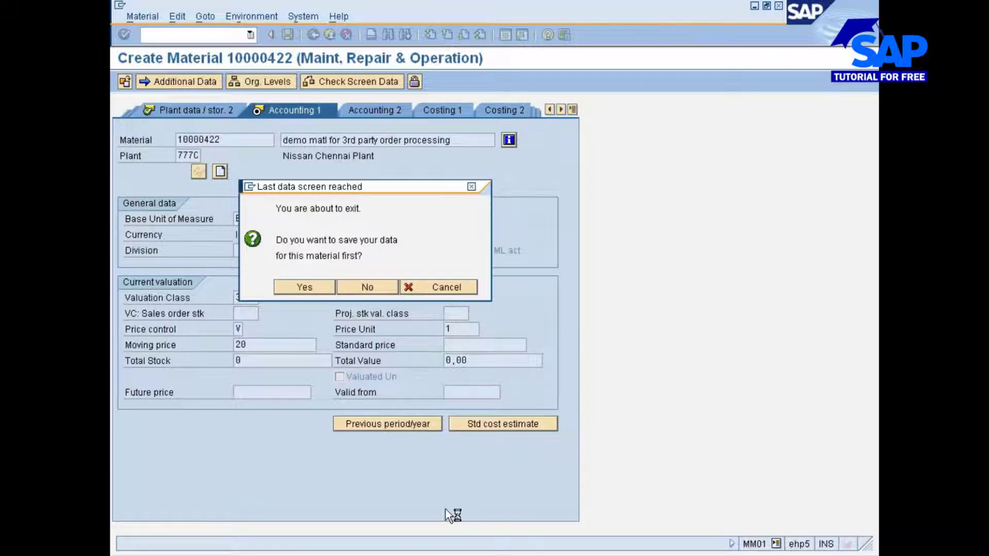
{"action": "left_click", "coordinate": [458, 555]}
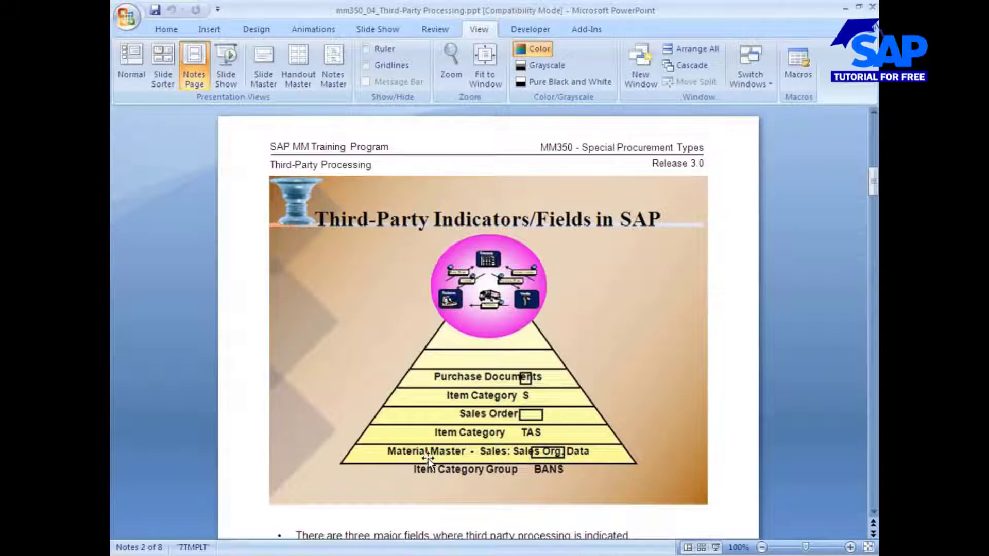
{"action": "key", "text": "alt+Tab"}
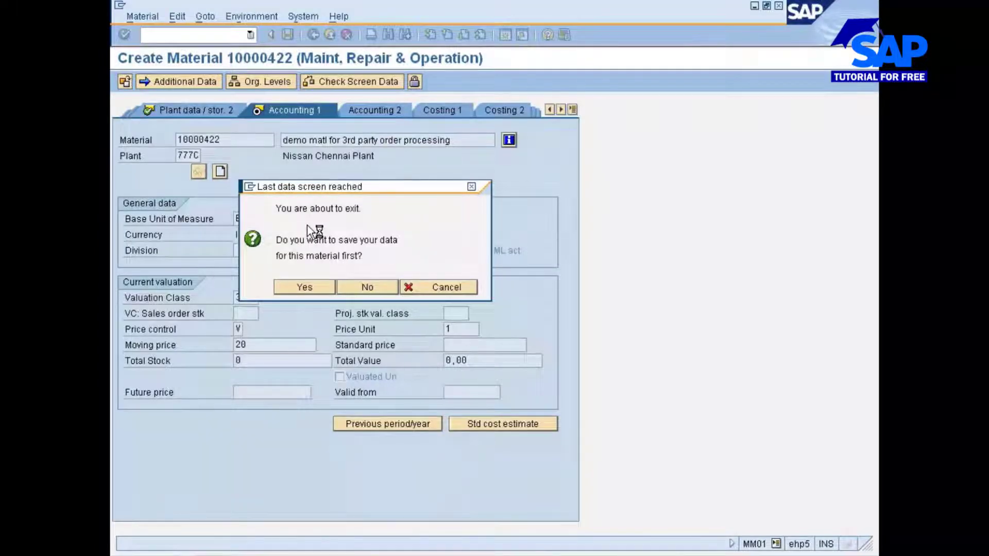
{"action": "key", "text": "Return"}
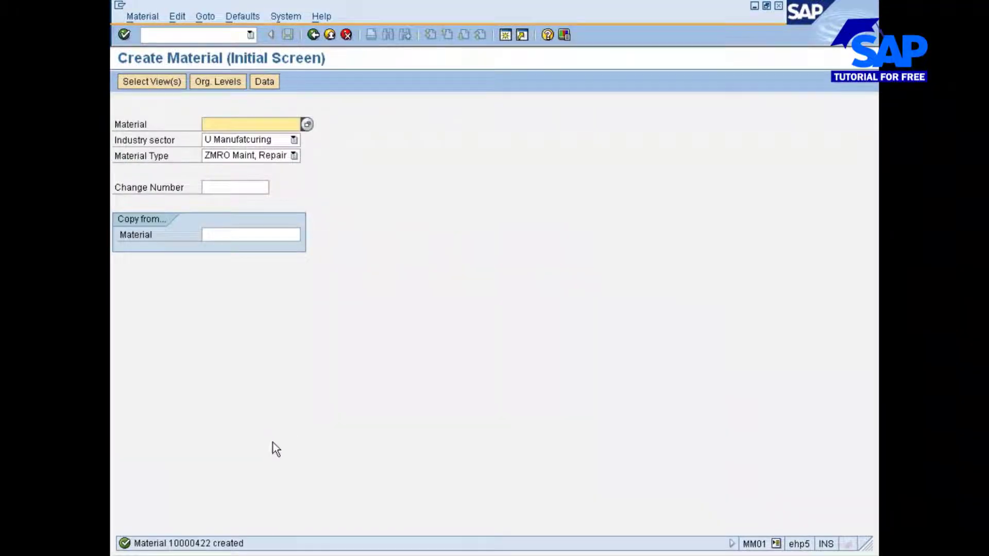
Step: Switch from the material creation screen to the SAP Easy Access menu
{"action": "left_click", "coordinate": [196, 35]}
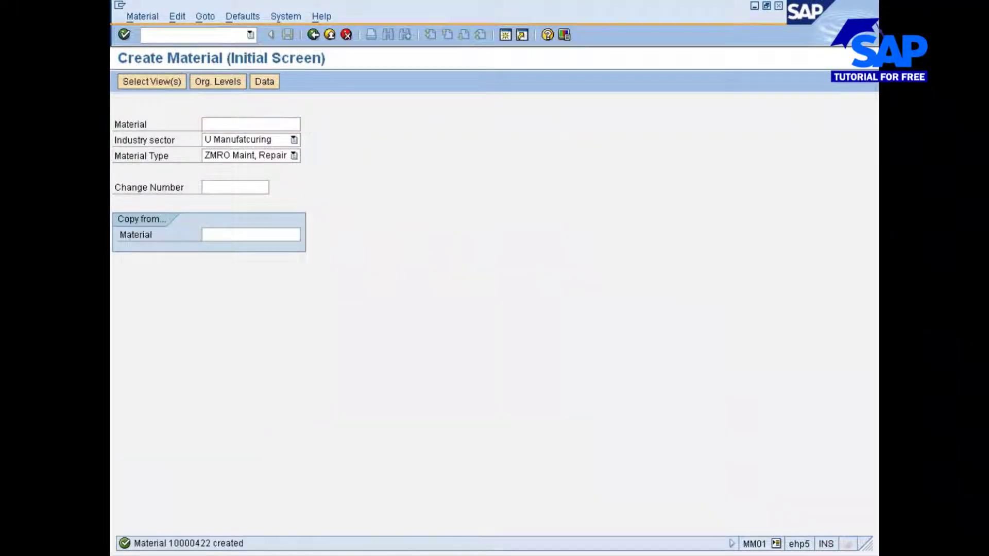
{"action": "type", "text": "/n"}
{"action": "left_click", "coordinate": [505, 35]}
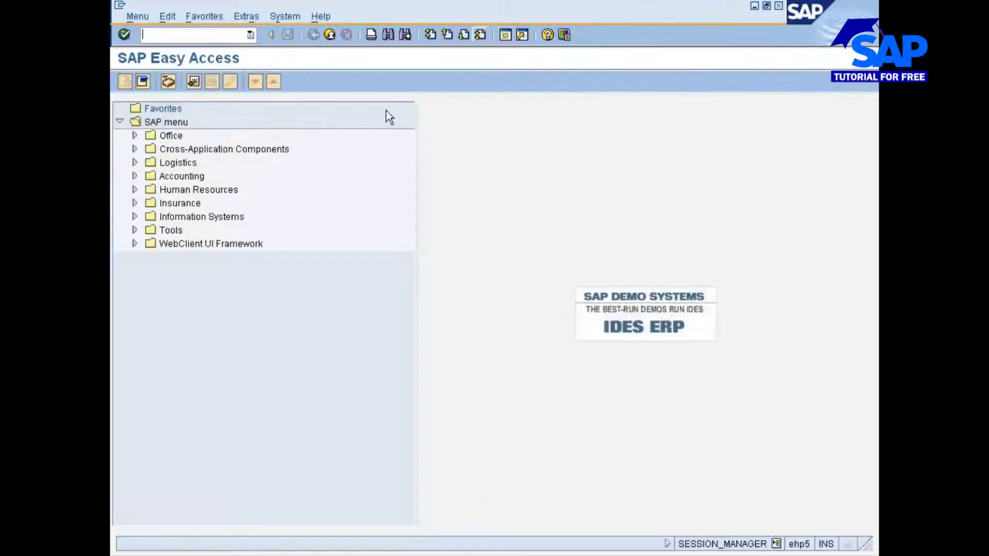
Step: Expand Logistics, Sales and Distribution and its Master Data folder in the SAP menu
{"action": "double_click", "coordinate": [181, 164]}
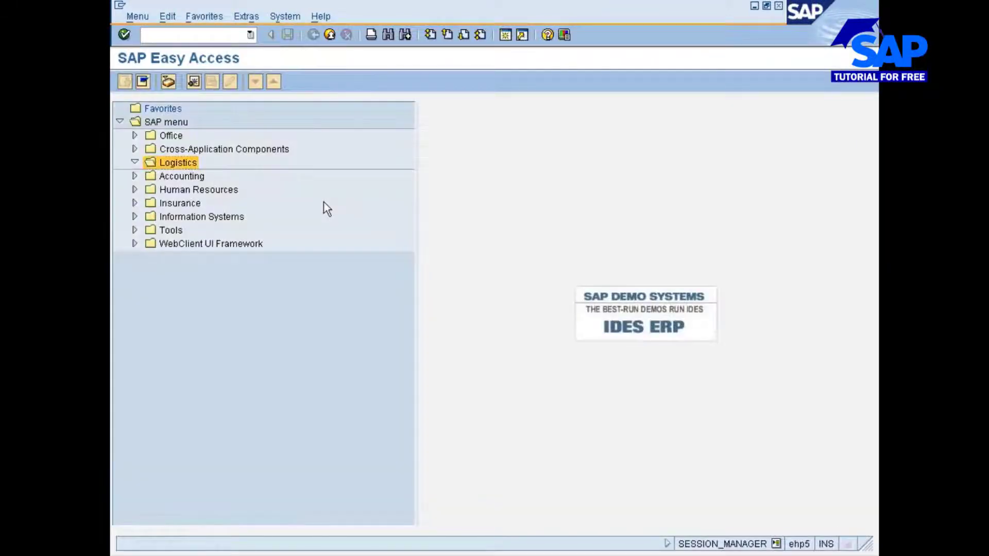
{"action": "key", "text": "Down"}
{"action": "key", "text": "Down"}
{"action": "key", "text": "Right"}
{"action": "key", "text": "Down"}
{"action": "key", "text": "Right"}
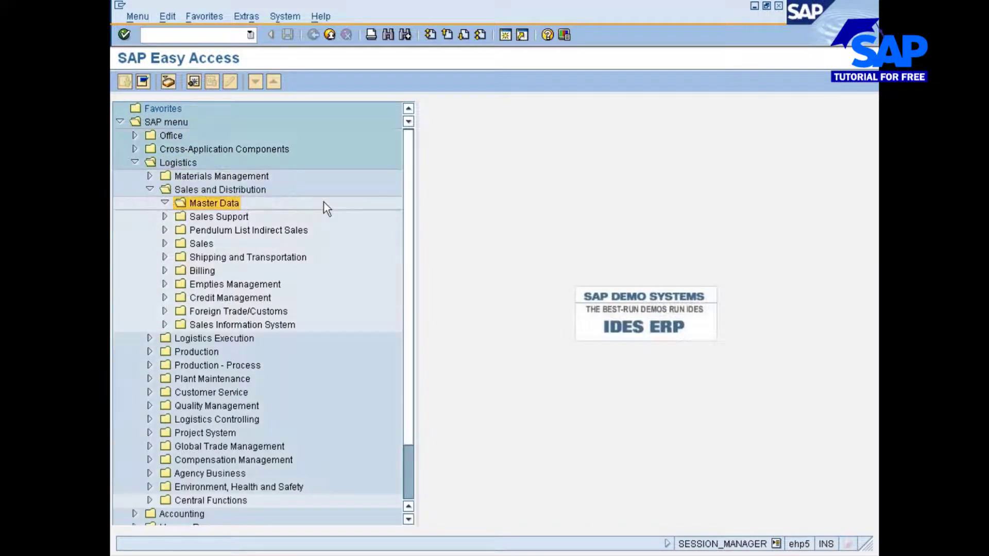
Step: Look through the Master Data subfolders and expand Business Partner
{"action": "key", "text": "Down"}
{"action": "key", "text": "Down"}
{"action": "key", "text": "Down"}
{"action": "key", "text": "Down"}
{"action": "key", "text": "Down"}
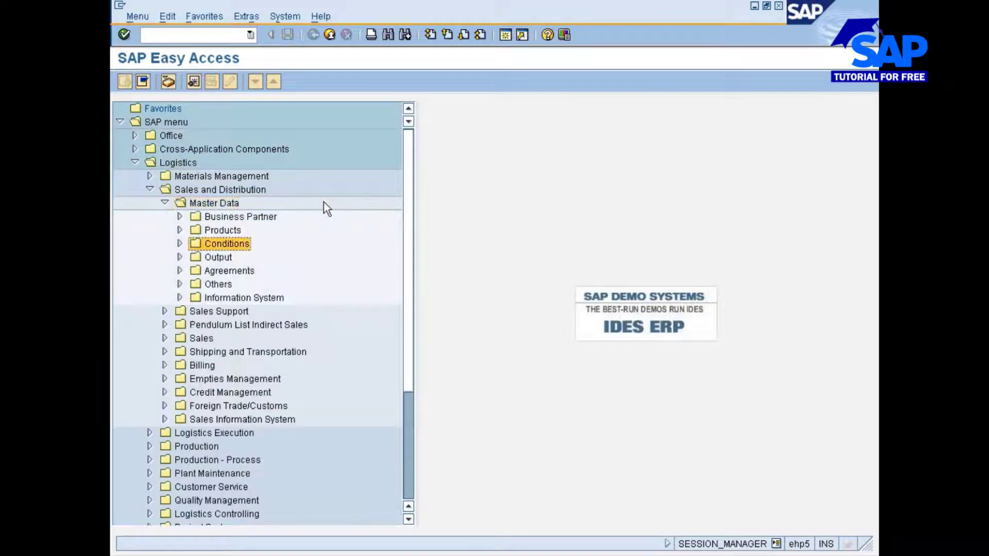
{"action": "key", "text": "Up"}
{"action": "key", "text": "Up"}
{"action": "key", "text": "Up"}
{"action": "key", "text": "Up"}
{"action": "key", "text": "Right"}
{"action": "key", "text": "Down"}
{"action": "key", "text": "Down"}
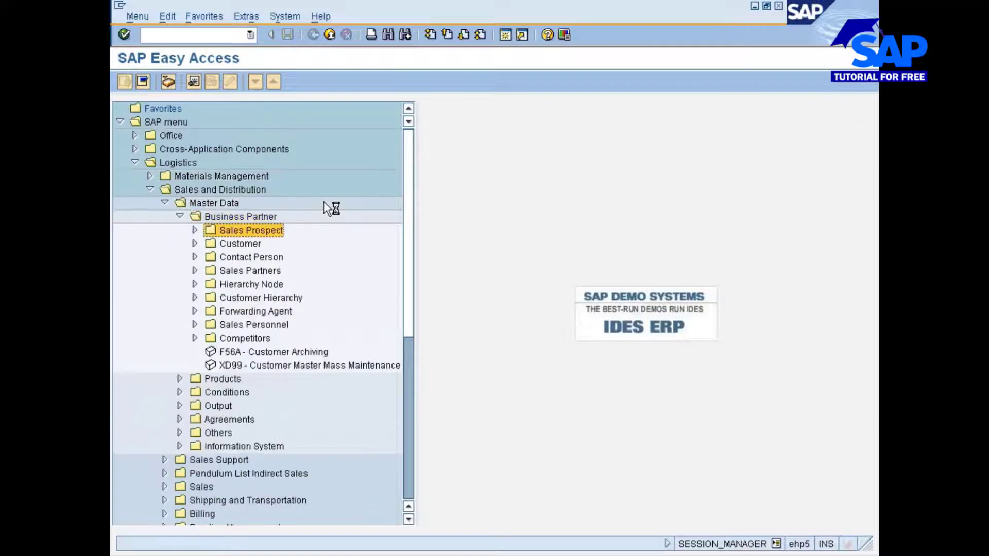
Step: Expand the Create folder under Customer and start the XD01 - Complete transaction for creating a customer
{"action": "key", "text": "Right"}
{"action": "key", "text": "Down"}
{"action": "key", "text": "Right"}
{"action": "key", "text": "Down"}
{"action": "key", "text": "Down"}
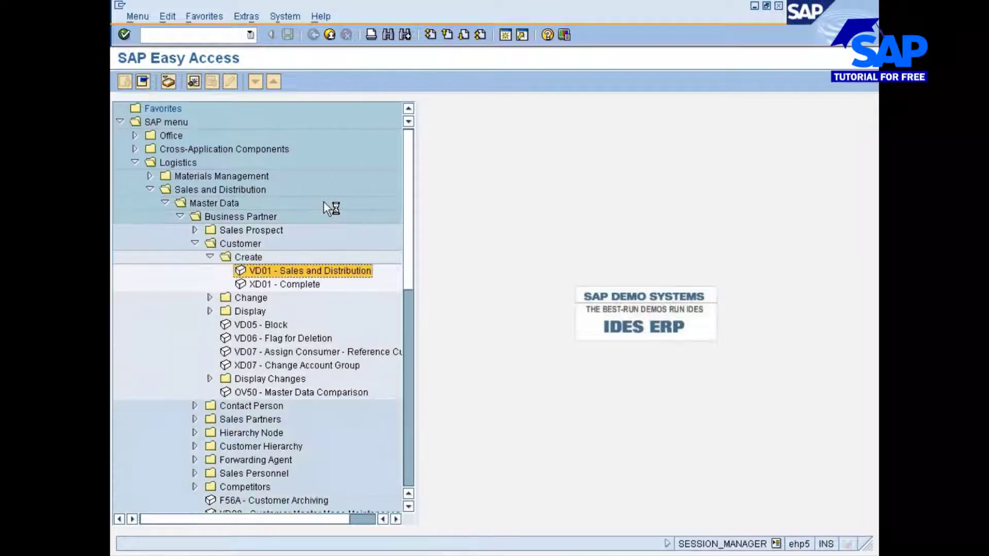
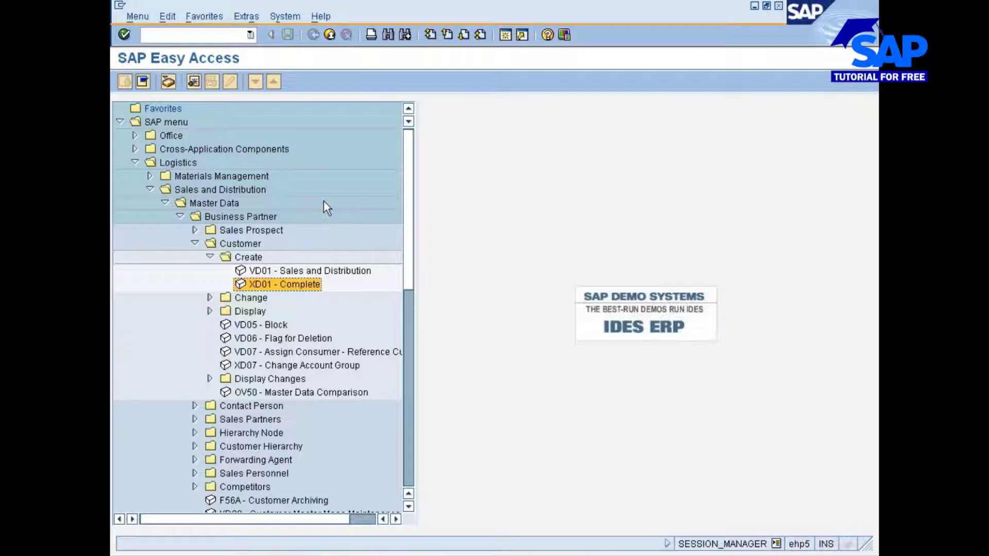
{"action": "key", "text": "Return"}
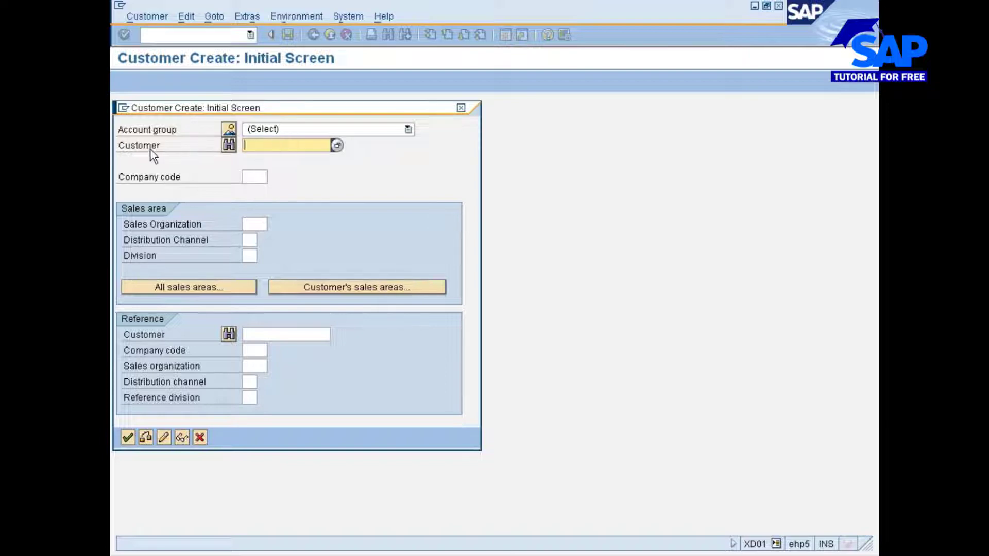
Step: Look through the account groups available for a new customer, and cancel the customer creation dialog
{"action": "left_click", "coordinate": [348, 131]}
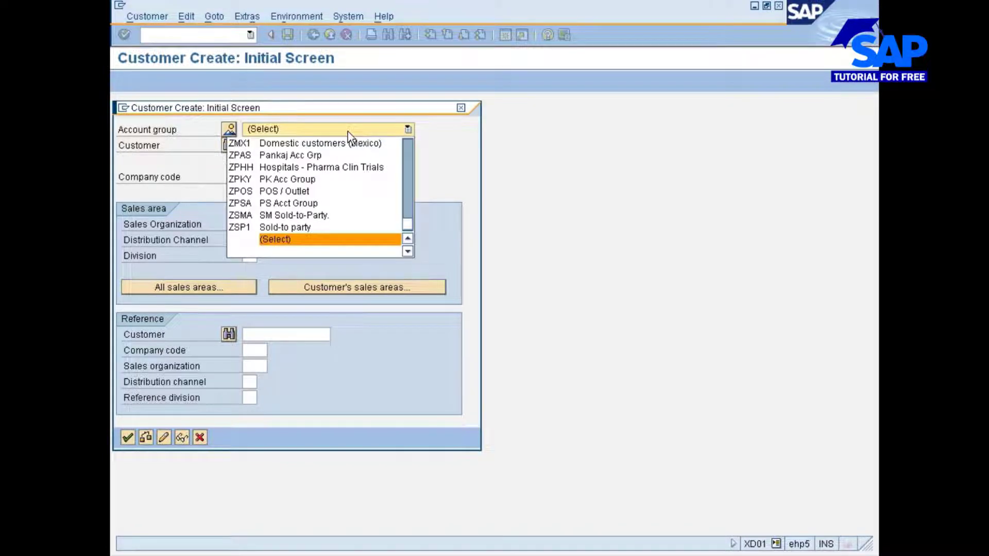
{"action": "left_click_drag", "start_coordinate": [409, 226], "coordinate": [403, 186]}
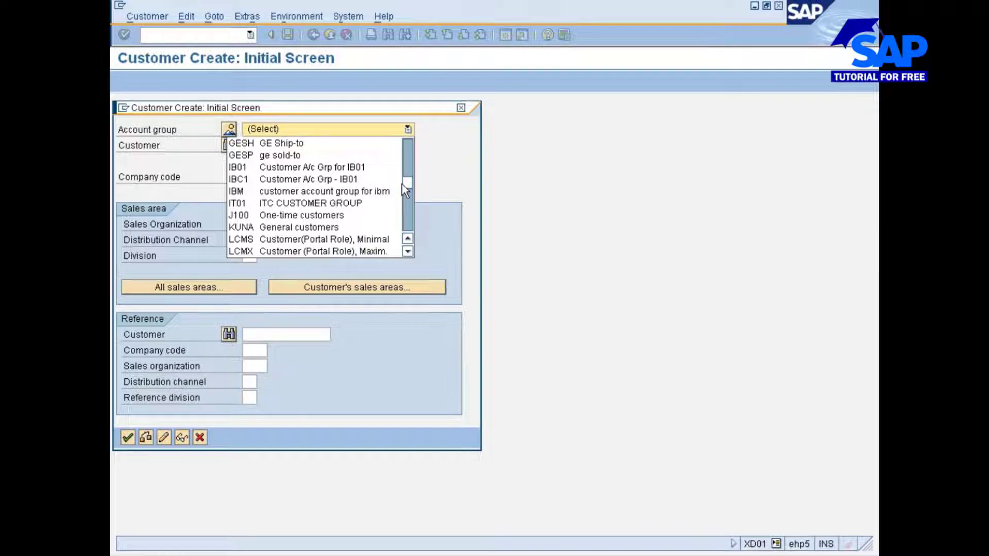
{"action": "left_click_drag", "start_coordinate": [402, 184], "coordinate": [398, 141]}
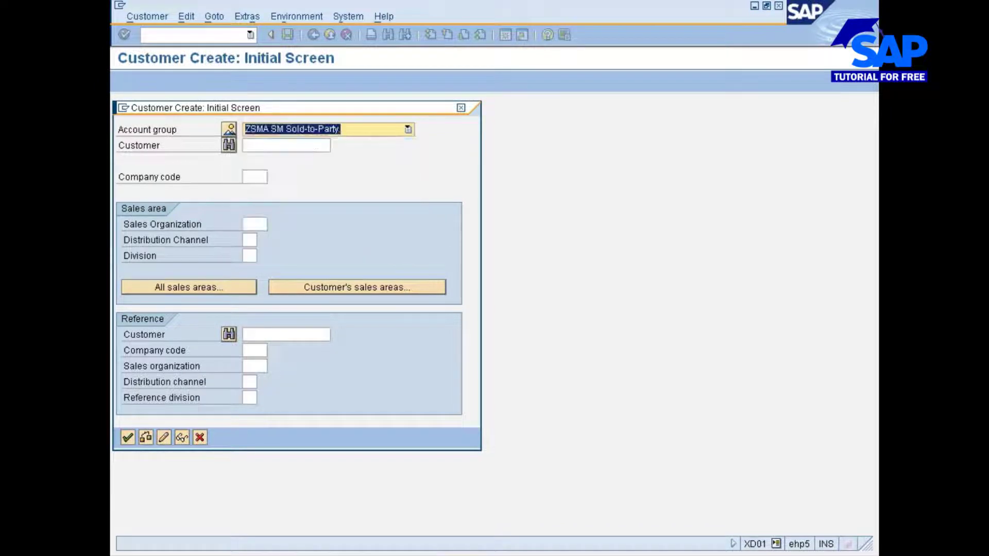
{"action": "left_click", "coordinate": [406, 129]}
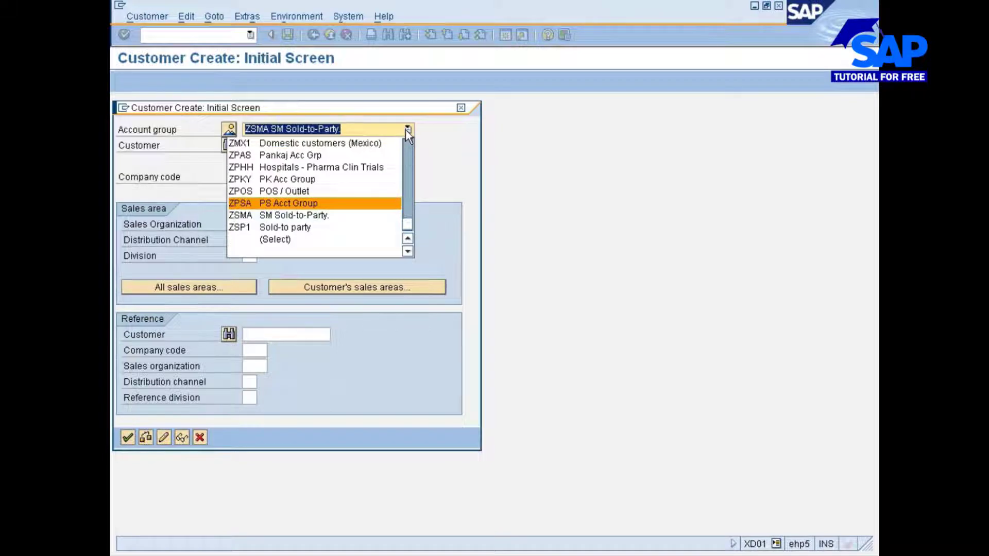
{"action": "key", "text": "Up"}
{"action": "key", "text": "Up"}
{"action": "key", "text": "Up"}
{"action": "key", "text": "Up"}
{"action": "key", "text": "Up"}
{"action": "key", "text": "Up"}
{"action": "key", "text": "Up"}
{"action": "key", "text": "Up"}
{"action": "key", "text": "Up"}
{"action": "key", "text": "Up"}
{"action": "key", "text": "Up"}
{"action": "key", "text": "Up"}
{"action": "key", "text": "Up"}
{"action": "key", "text": "Up"}
{"action": "key", "text": "Up"}
{"action": "key", "text": "Up"}
{"action": "key", "text": "Up"}
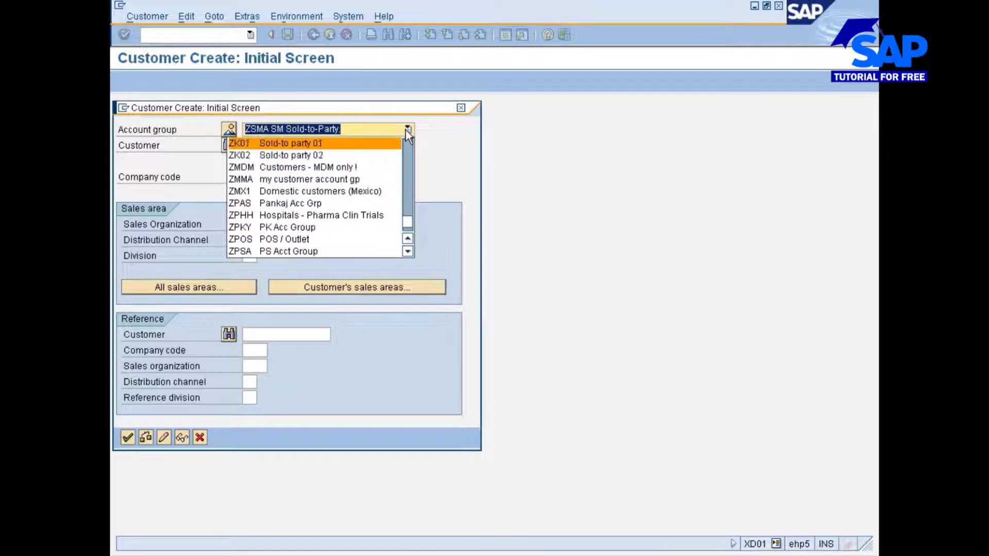
{"action": "key", "text": "Up"}
{"action": "key", "text": "Up"}
{"action": "key", "text": "Up"}
{"action": "key", "text": "Up"}
{"action": "key", "text": "Up"}
{"action": "key", "text": "Up"}
{"action": "key", "text": "Up"}
{"action": "key", "text": "Up"}
{"action": "key", "text": "Up"}
{"action": "key", "text": "Up"}
{"action": "key", "text": "Up"}
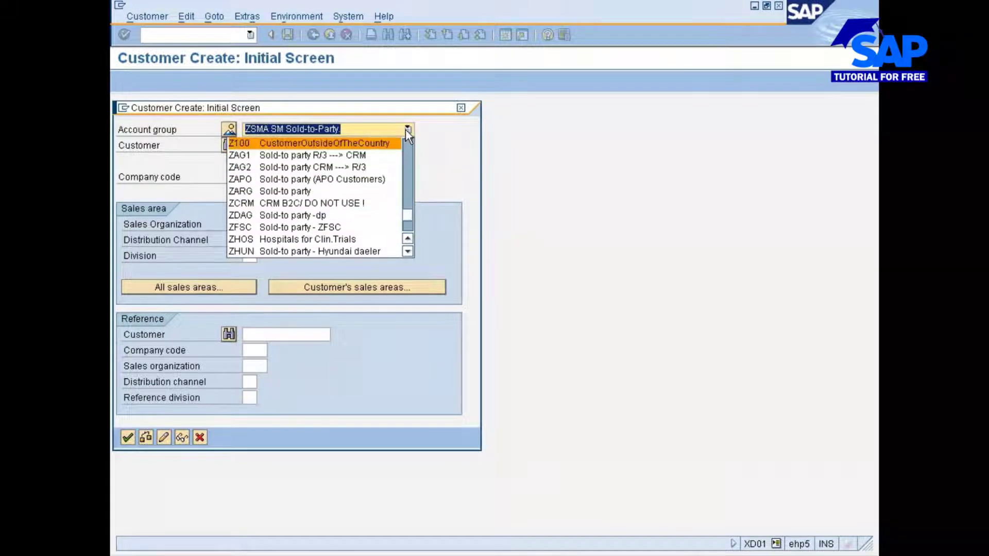
{"action": "key", "text": "Up"}
{"action": "key", "text": "Up"}
{"action": "key", "text": "Up"}
{"action": "key", "text": "Up"}
{"action": "key", "text": "Up"}
{"action": "key", "text": "Up"}
{"action": "key", "text": "Up"}
{"action": "key", "text": "Up"}
{"action": "key", "text": "Up"}
{"action": "key", "text": "Up"}
{"action": "key", "text": "Up"}
{"action": "key", "text": "Up"}
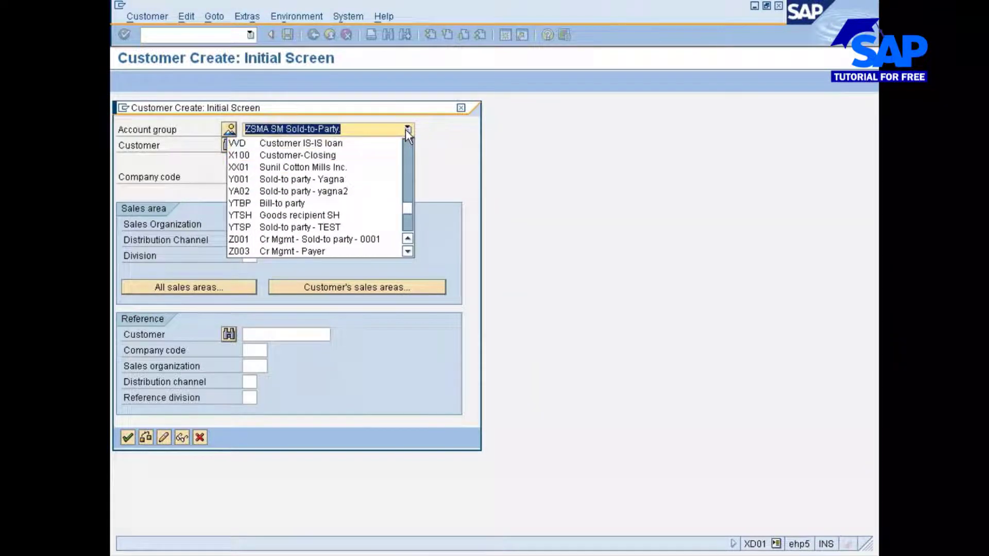
{"action": "key", "text": "Up"}
{"action": "key", "text": "Up"}
{"action": "key", "text": "Up"}
{"action": "key", "text": "Up"}
{"action": "key", "text": "Up"}
{"action": "key", "text": "Up"}
{"action": "key", "text": "Up"}
{"action": "key", "text": "Up"}
{"action": "key", "text": "Up"}
{"action": "key", "text": "Up"}
{"action": "key", "text": "Up"}
{"action": "key", "text": "Up"}
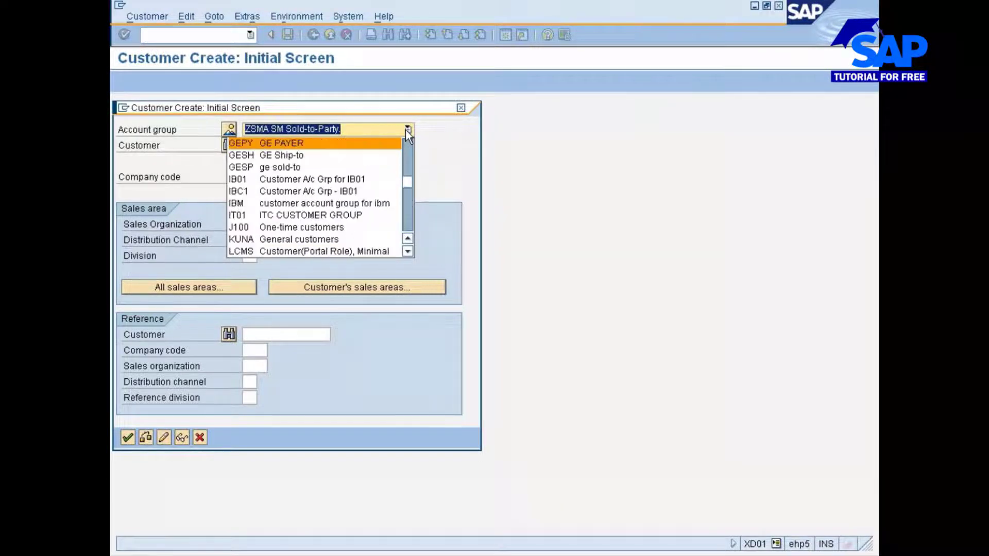
{"action": "key", "text": "Up"}
{"action": "key", "text": "Up"}
{"action": "key", "text": "Up"}
{"action": "key", "text": "Up"}
{"action": "key", "text": "Up"}
{"action": "key", "text": "Up"}
{"action": "key", "text": "Up"}
{"action": "key", "text": "Up"}
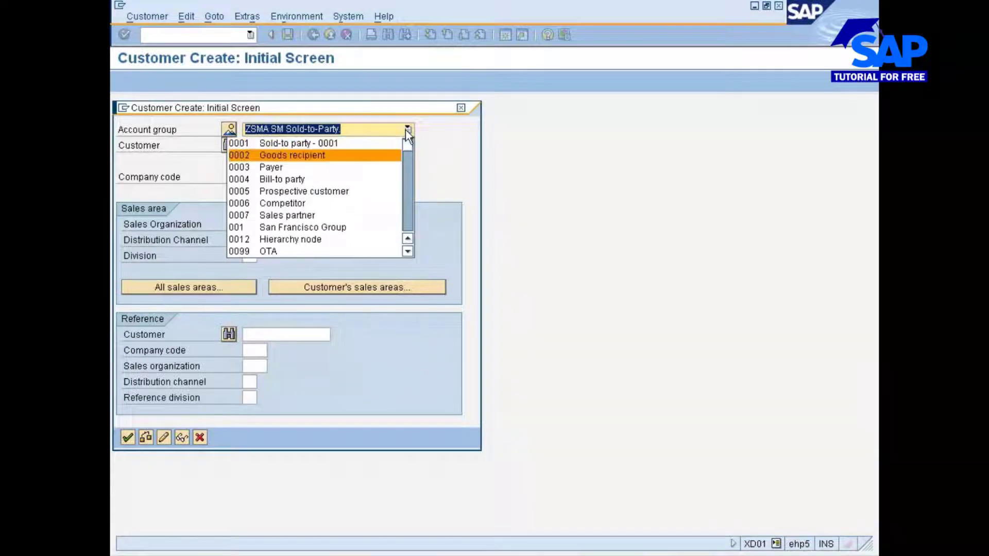
{"action": "key", "text": "Down"}
{"action": "key", "text": "Down"}
{"action": "key", "text": "Down"}
{"action": "key", "text": "Down"}
{"action": "key", "text": "Down"}
{"action": "key", "text": "Down"}
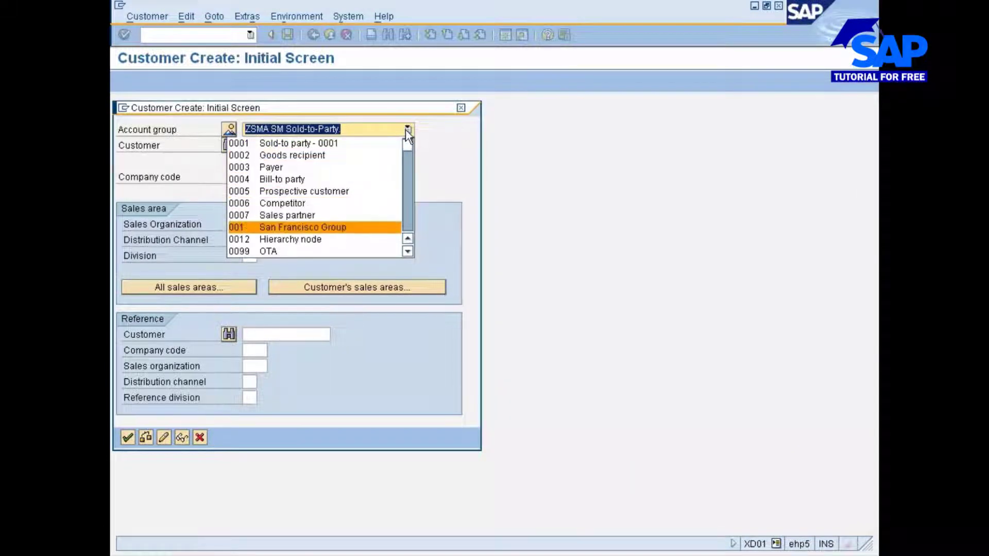
{"action": "key", "text": "Down"}
{"action": "key", "text": "Down"}
{"action": "key", "text": "Down"}
{"action": "key", "text": "Down"}
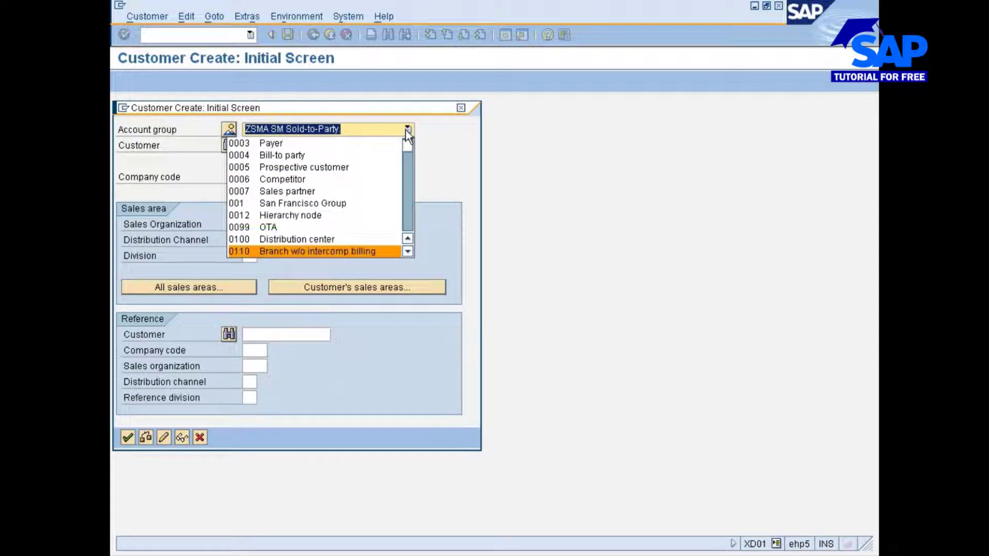
{"action": "key", "text": "Down"}
{"action": "key", "text": "Down"}
{"action": "key", "text": "Down"}
{"action": "key", "text": "Down"}
{"action": "key", "text": "Down"}
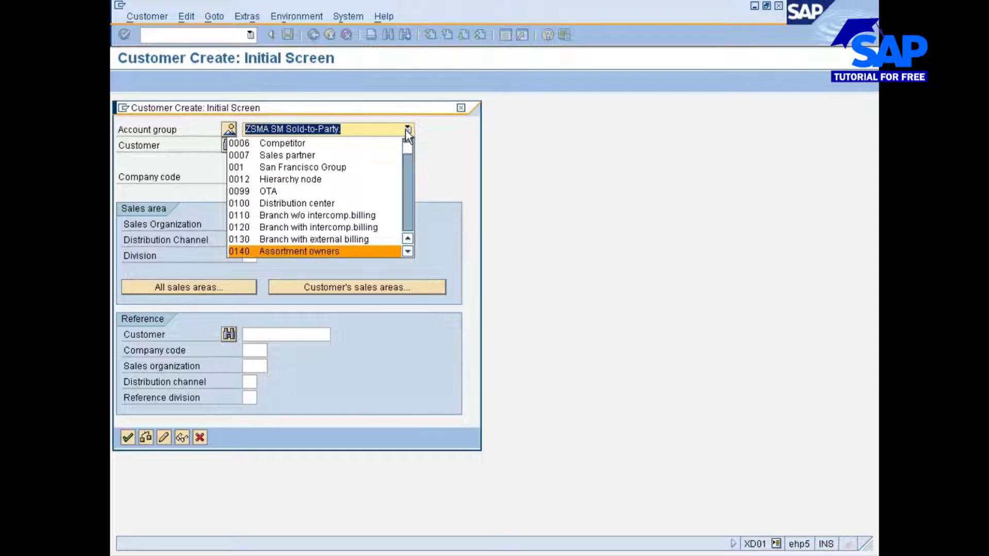
{"action": "key", "text": "Down"}
{"action": "key", "text": "Down"}
{"action": "key", "text": "Down"}
{"action": "key", "text": "Down"}
{"action": "key", "text": "Down"}
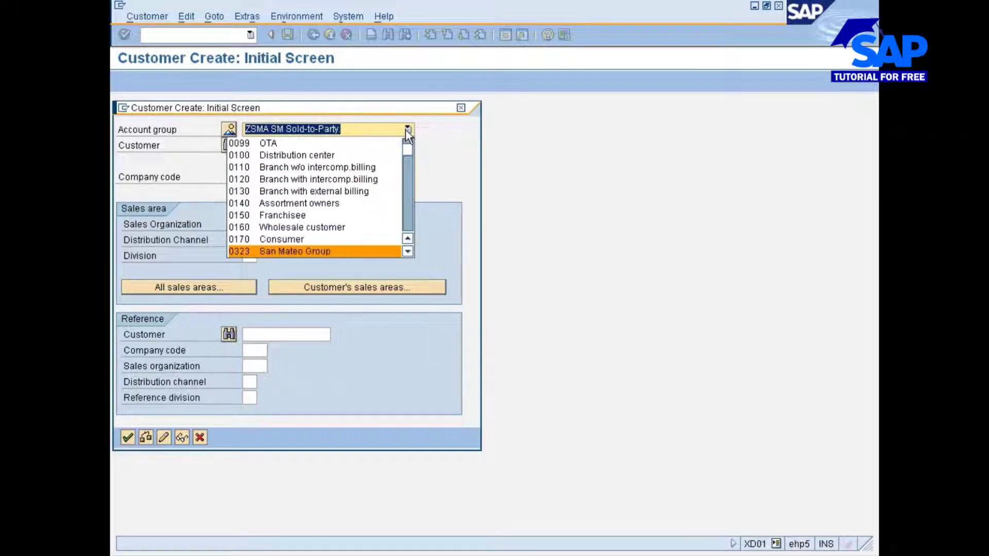
{"action": "key", "text": "Down"}
{"action": "key", "text": "Down"}
{"action": "key", "text": "Down"}
{"action": "key", "text": "Down"}
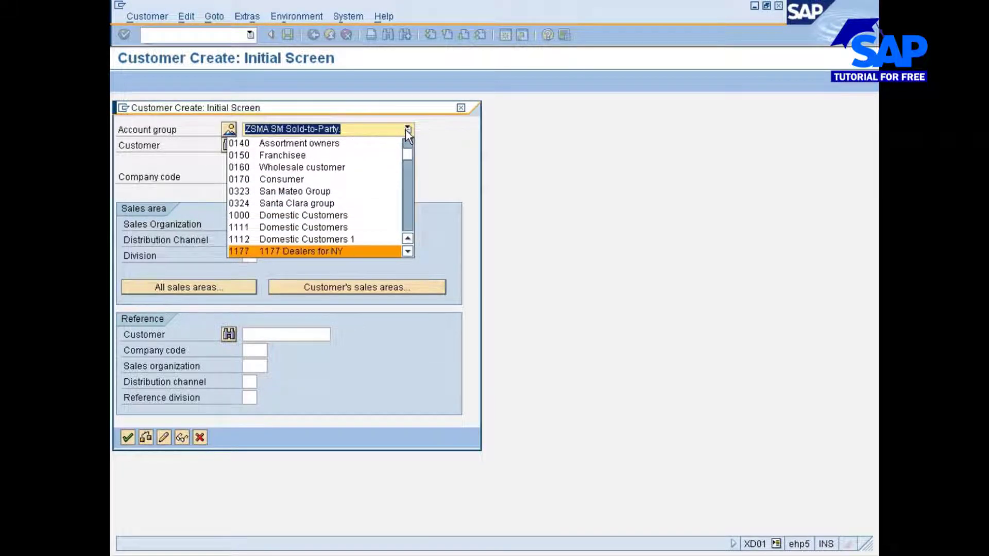
{"action": "key", "text": "Down"}
{"action": "key", "text": "Down"}
{"action": "key", "text": "Down"}
{"action": "key", "text": "Down"}
{"action": "key", "text": "Down"}
{"action": "key", "text": "Down"}
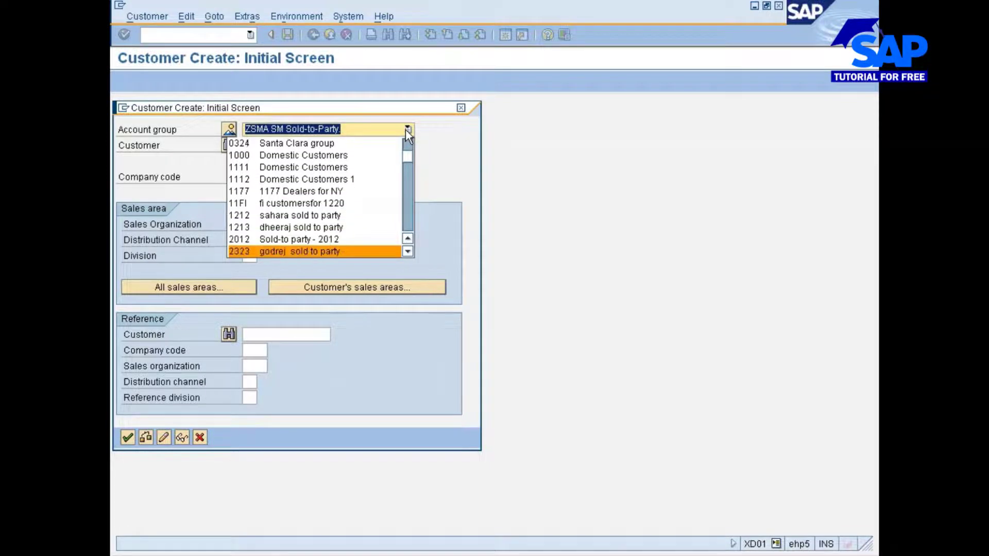
{"action": "key", "text": "Down"}
{"action": "key", "text": "Down"}
{"action": "key", "text": "Down"}
{"action": "key", "text": "Down"}
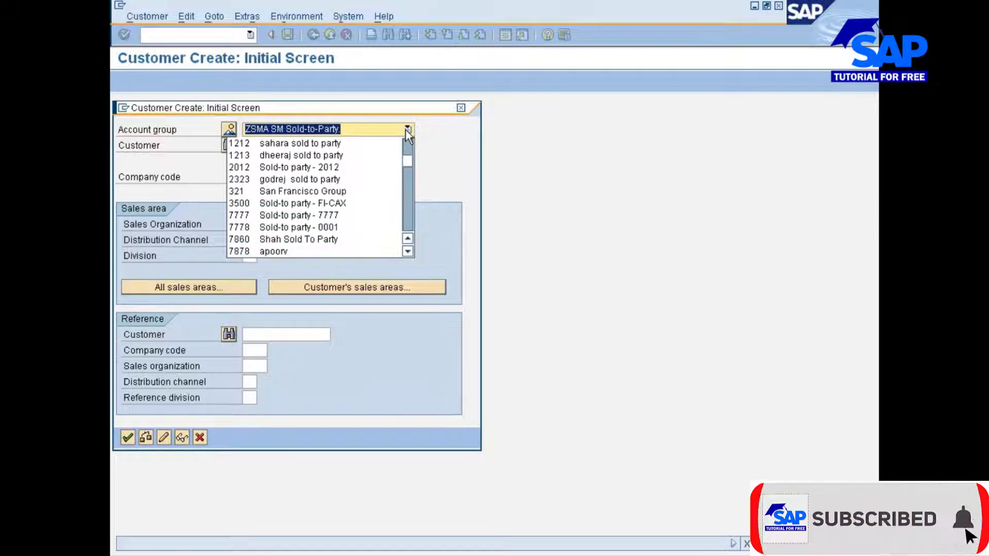
{"action": "key", "text": "Down"}
{"action": "key", "text": "Down"}
{"action": "key", "text": "Down"}
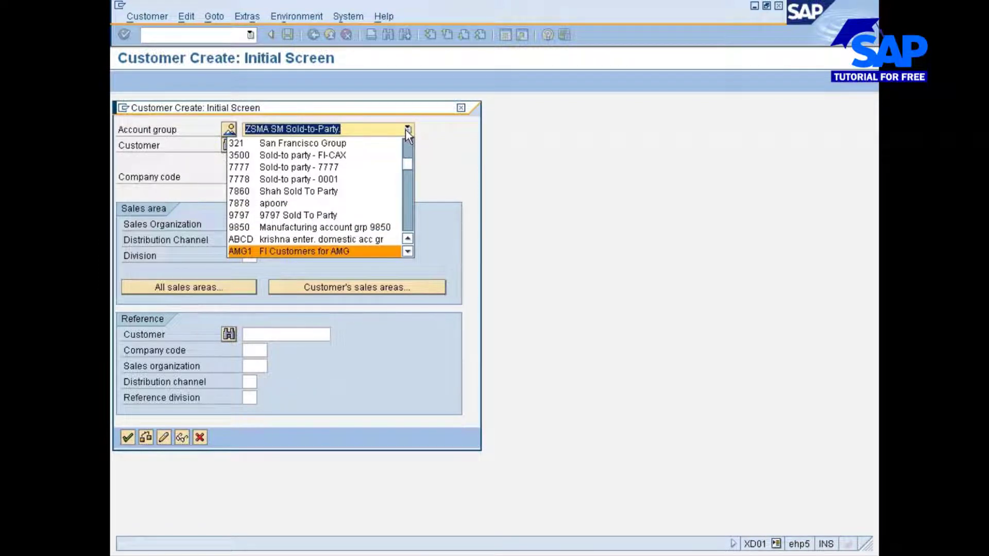
{"action": "key", "text": "Down"}
{"action": "key", "text": "Down"}
{"action": "key", "text": "Down"}
{"action": "key", "text": "Down"}
{"action": "key", "text": "Down"}
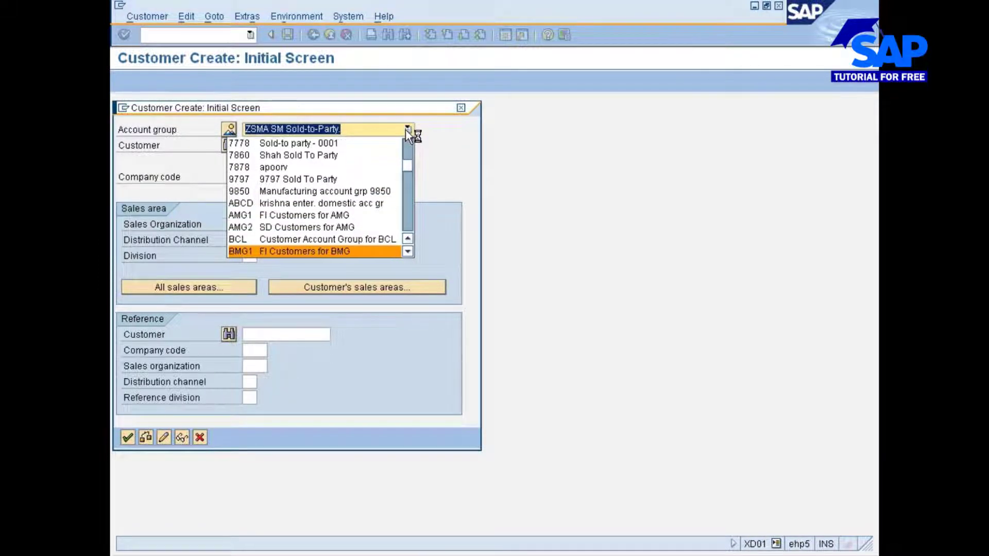
{"action": "key", "text": "Down"}
{"action": "key", "text": "Down"}
{"action": "key", "text": "Up"}
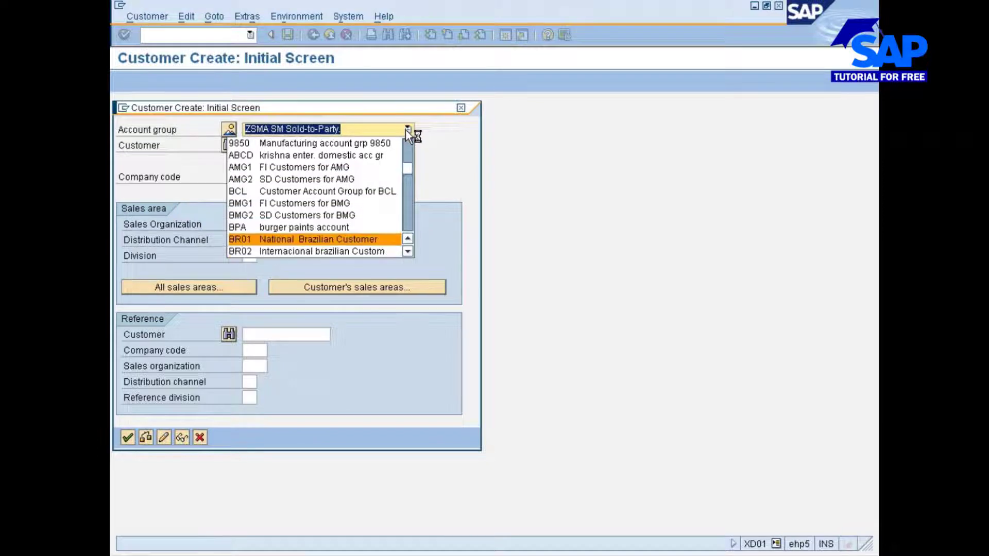
{"action": "key", "text": "Up"}
{"action": "key", "text": "Page_Up"}
{"action": "key", "text": "Page_Up"}
{"action": "key", "text": "Page_Up"}
{"action": "key", "text": "Page_Up"}
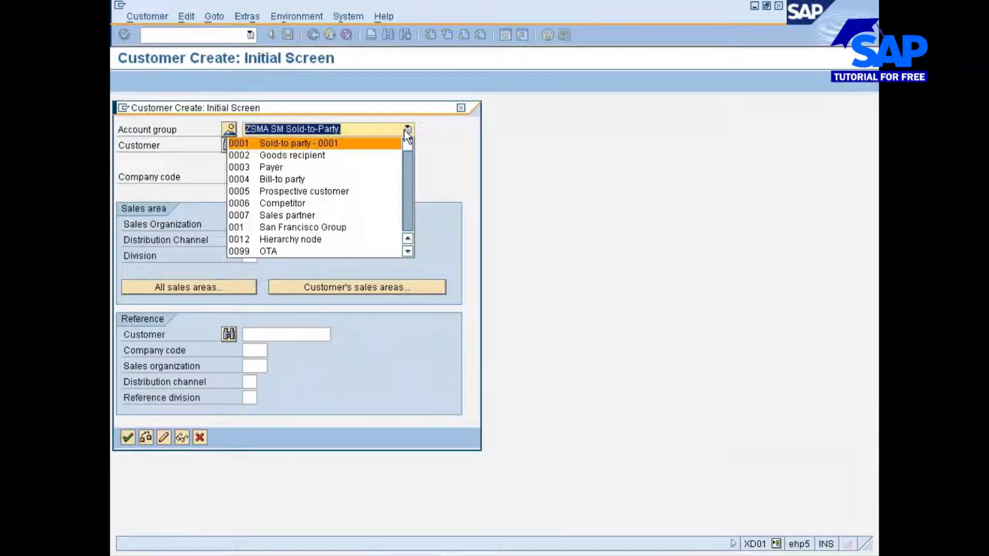
{"action": "left_click", "coordinate": [458, 108]}
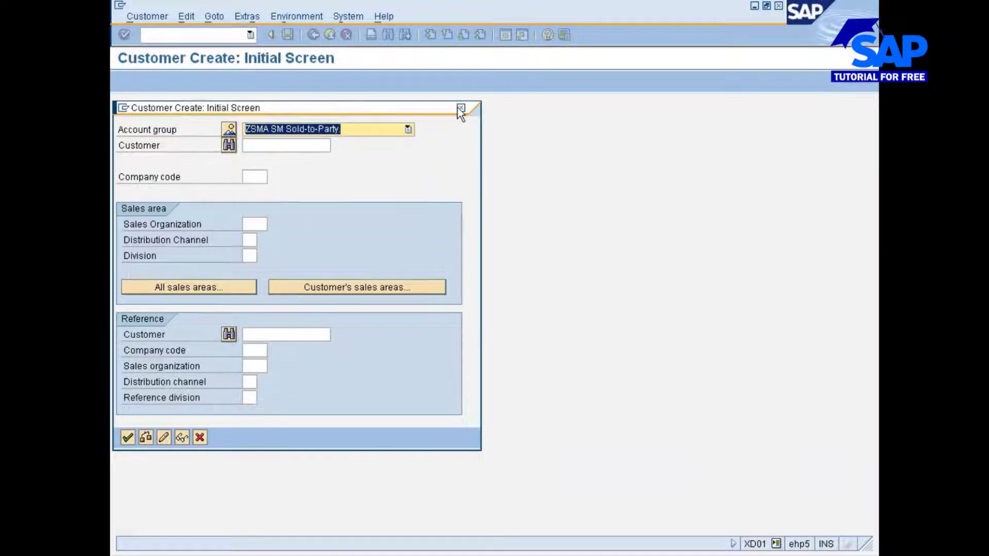
{"action": "left_click", "coordinate": [457, 108]}
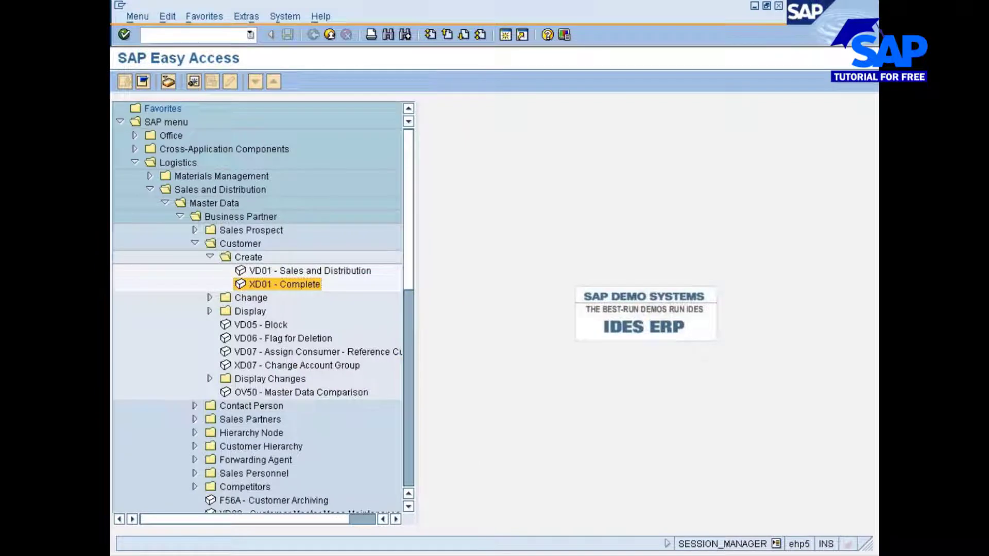
Step: Open the SE16 Data Browser in a new session and bring up the selection screen for table VBAK
{"action": "type", "text": "/ose16"}
{"action": "key", "text": "Return"}
{"action": "type", "text": "vb"}
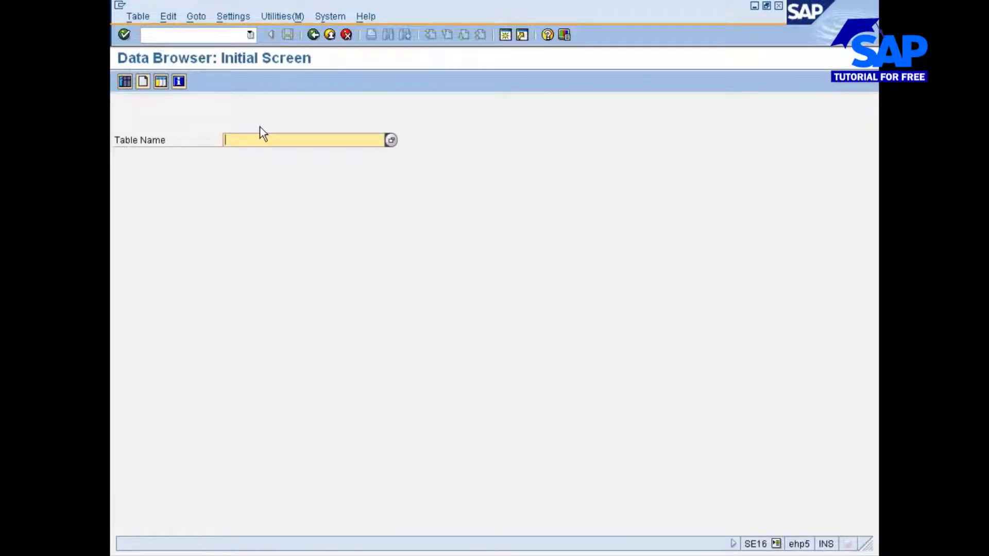
{"action": "type", "text": "an"}
{"action": "key", "text": "Return"}
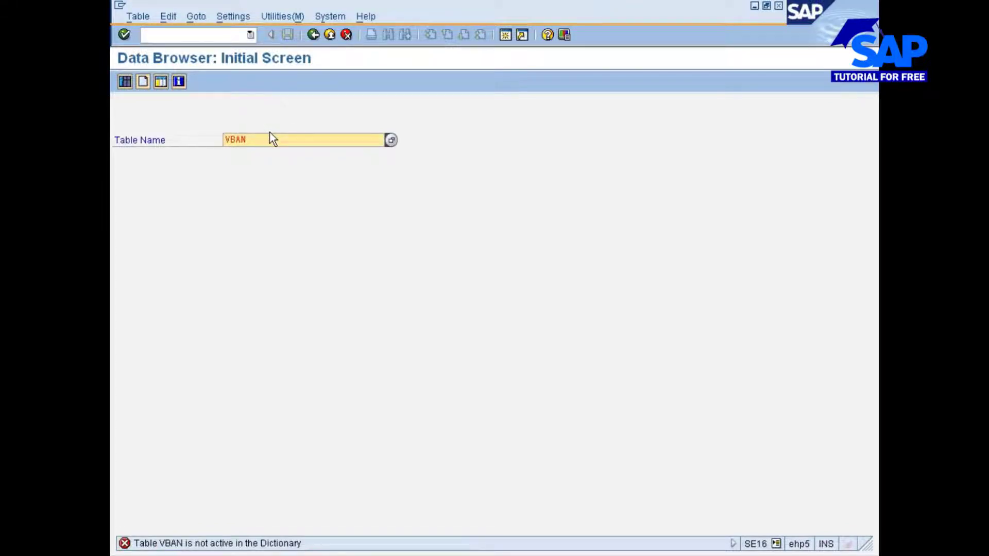
{"action": "type", "text": "k"}
{"action": "key", "text": "Return"}
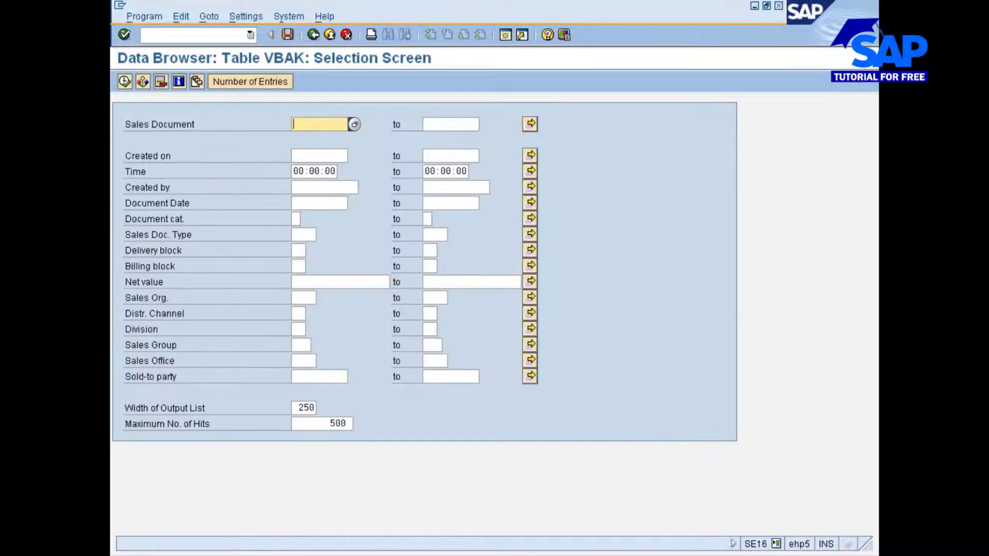
Step: Restrict the VBAK selection to the creator's user name and check the number of matching entries
{"action": "left_click", "coordinate": [324, 187]}
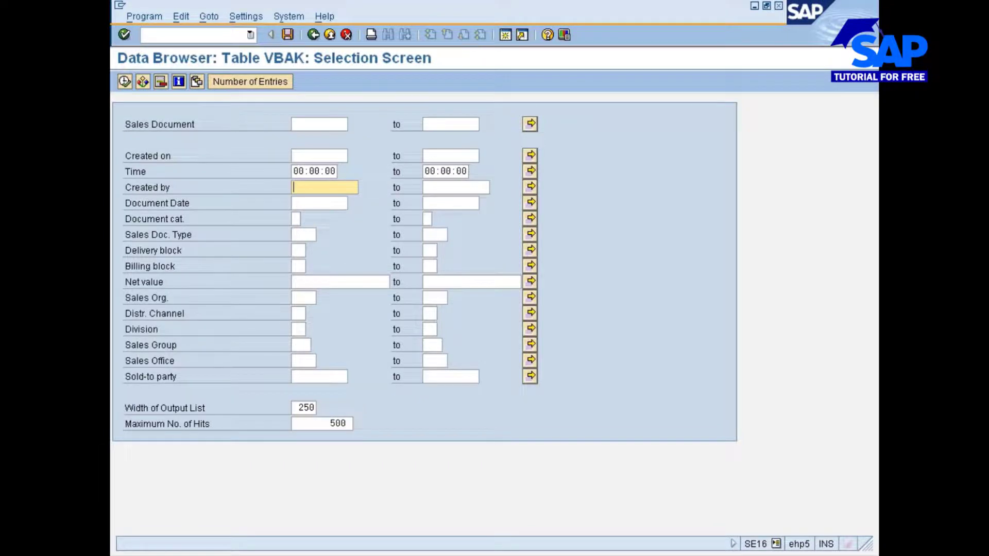
{"action": "type", "text": "venkat"}
{"action": "key", "text": "BackSpace"}
{"action": "key", "text": "BackSpace"}
{"action": "key", "text": "BackSpace"}
{"action": "key", "text": "BackSpace"}
{"action": "key", "text": "BackSpace"}
{"action": "key", "text": "BackSpace"}
{"action": "type", "text": "manju"}
{"action": "left_click", "coordinate": [260, 83]}
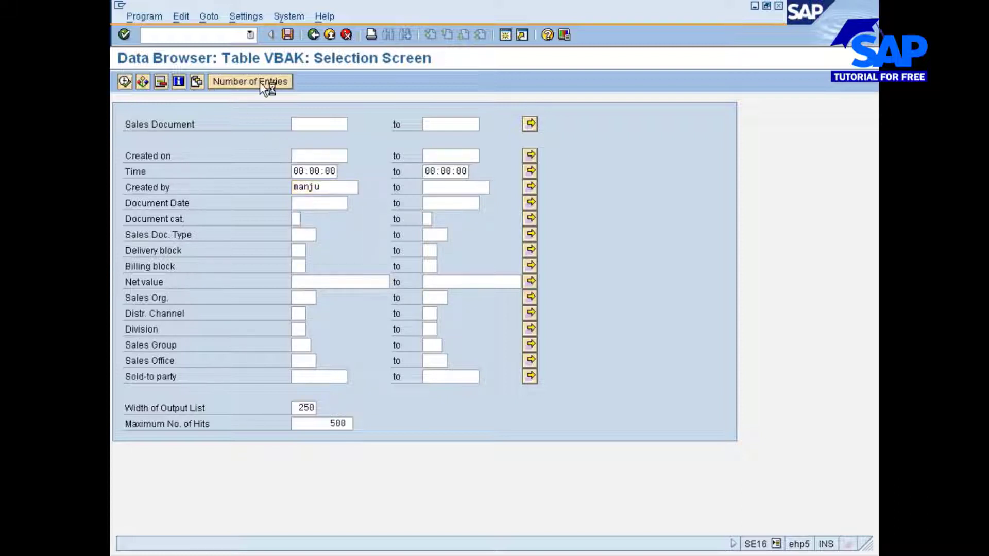
{"action": "left_click", "coordinate": [191, 280]}
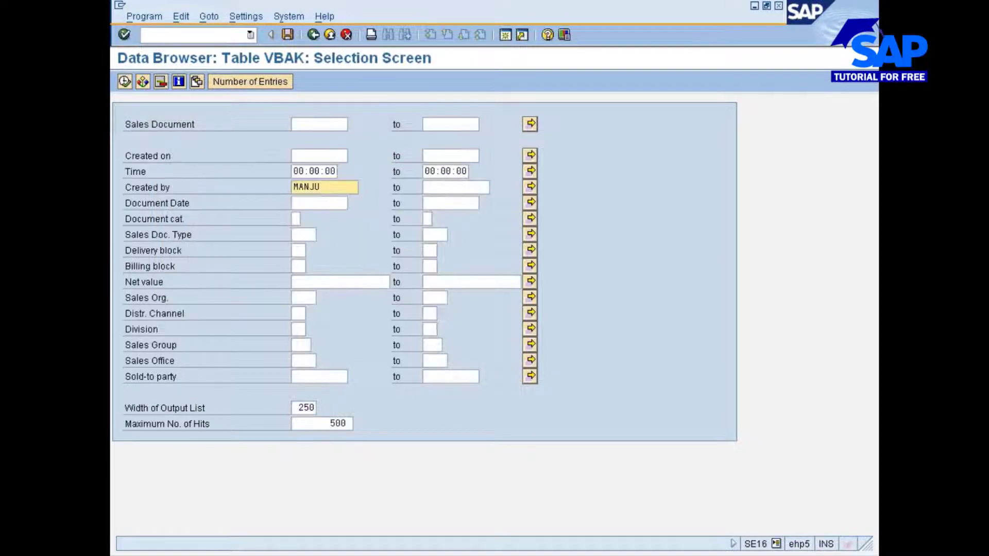
Step: List the matching VBAK entries and examine their sales document numbers and remaining columns through document currency
{"action": "left_click", "coordinate": [124, 81]}
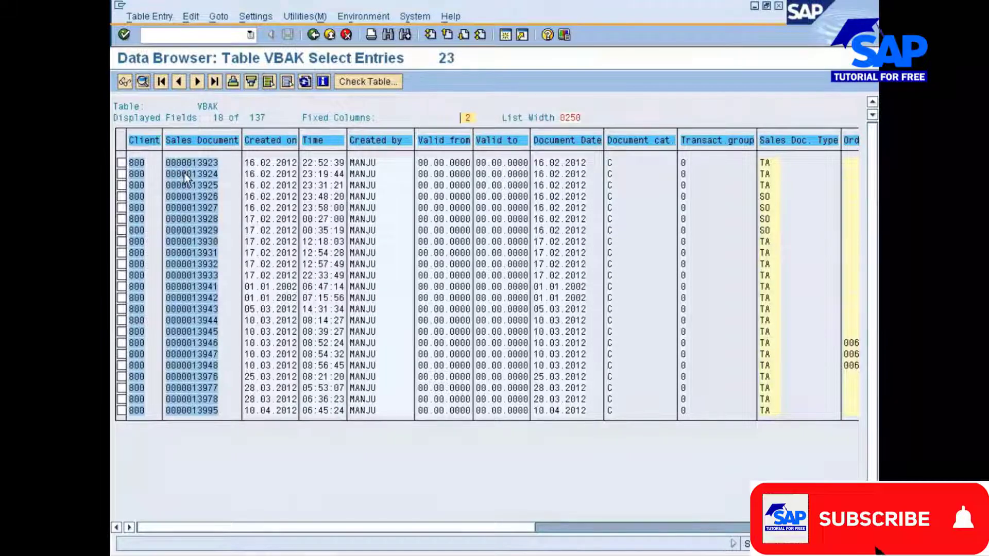
{"action": "left_click_drag", "start_coordinate": [165, 163], "coordinate": [219, 413]}
{"action": "key", "text": "ctrl+c"}
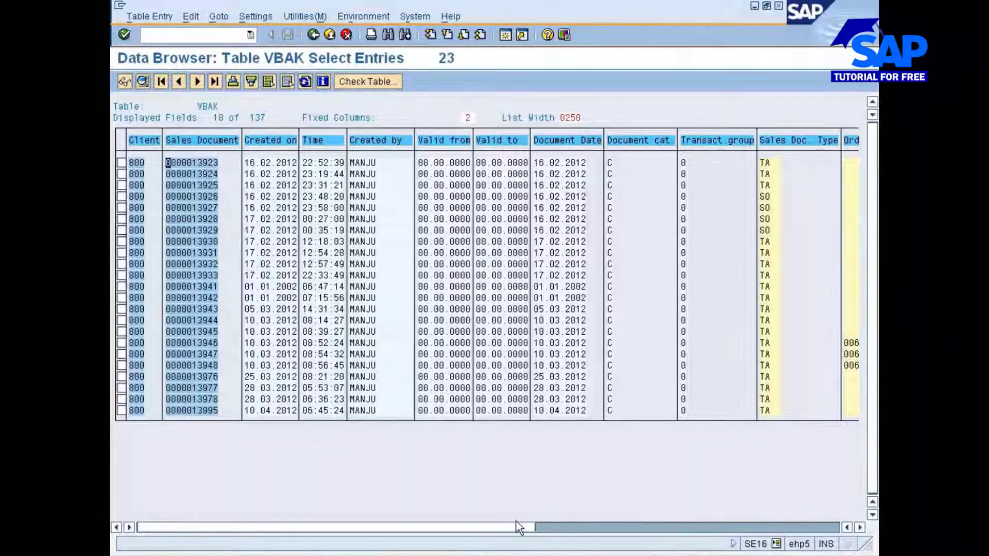
{"action": "left_click_drag", "start_coordinate": [515, 526], "coordinate": [837, 528]}
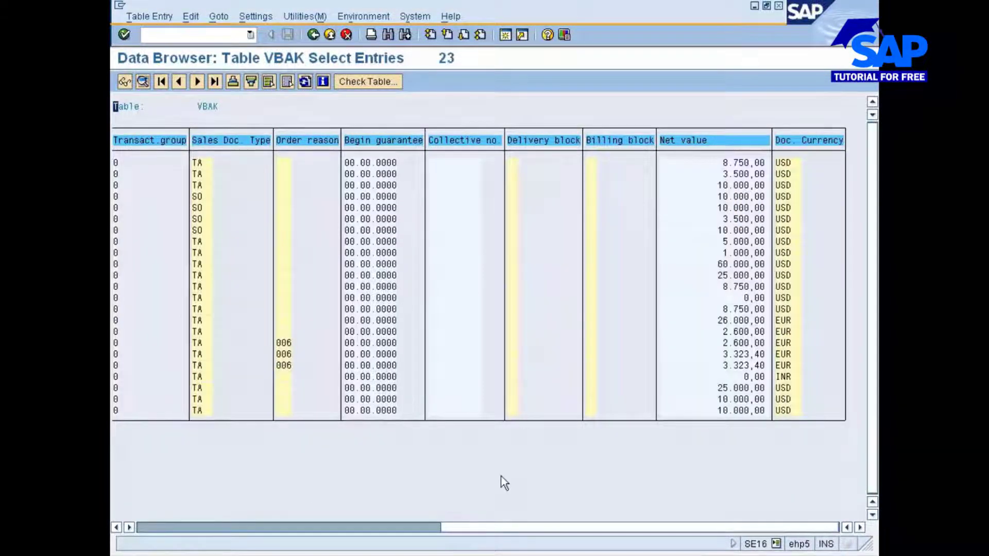
{"action": "left_click", "coordinate": [182, 527]}
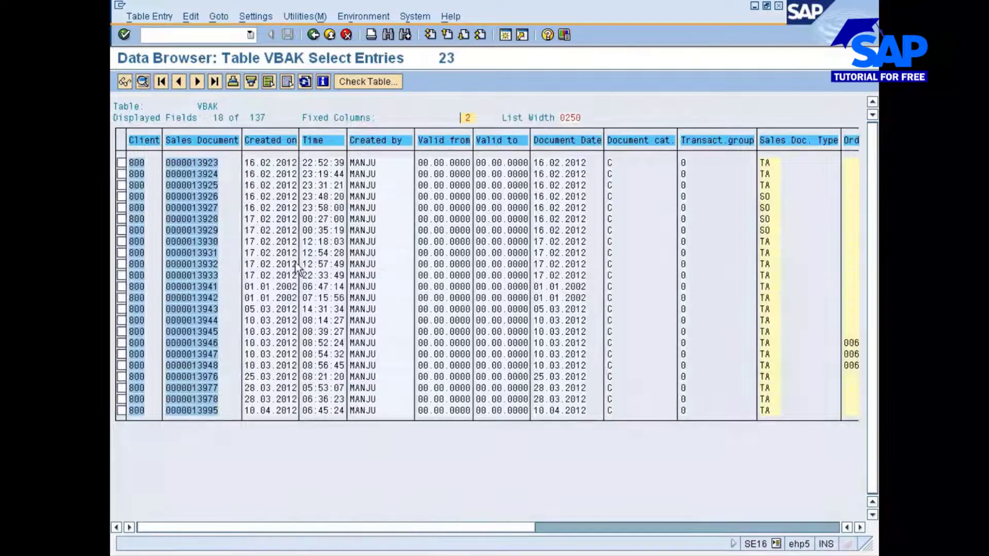
Step: Bring up the field selection for the VBAK list and search it for the KUNNR field
{"action": "left_click", "coordinate": [246, 15]}
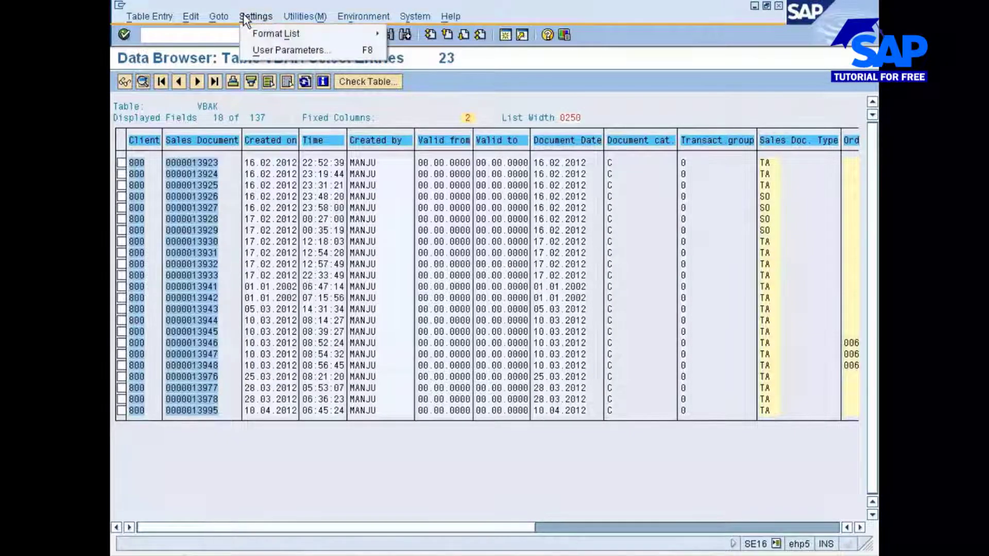
{"action": "mouse_move", "coordinate": [287, 33]}
{"action": "left_click", "coordinate": [426, 51]}
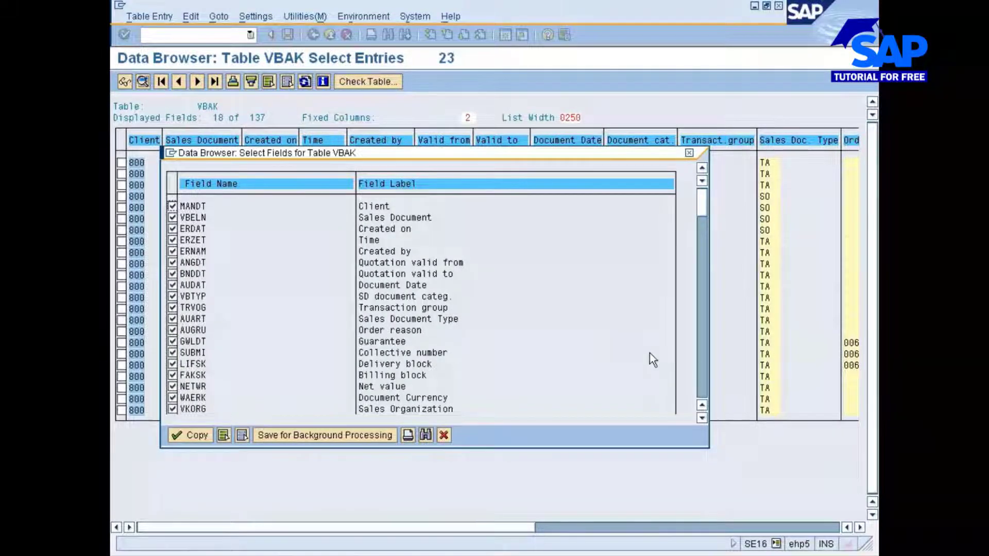
{"action": "left_click", "coordinate": [700, 363]}
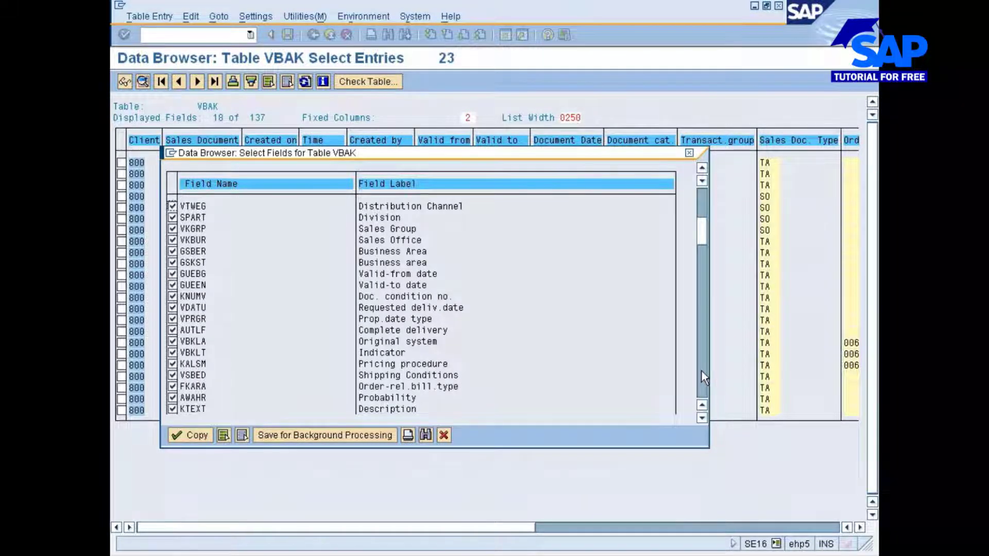
{"action": "left_click", "coordinate": [700, 369]}
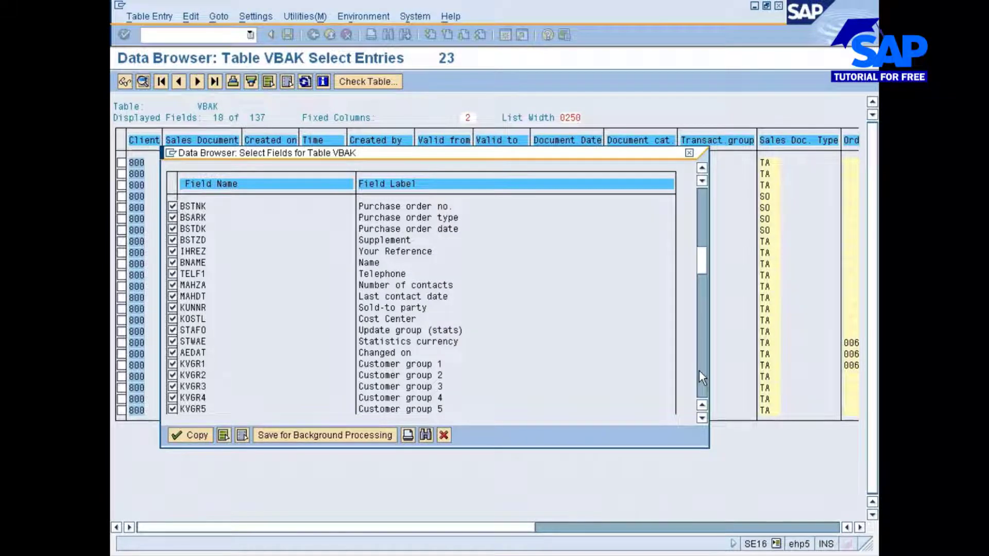
{"action": "key", "text": "ctrl+f"}
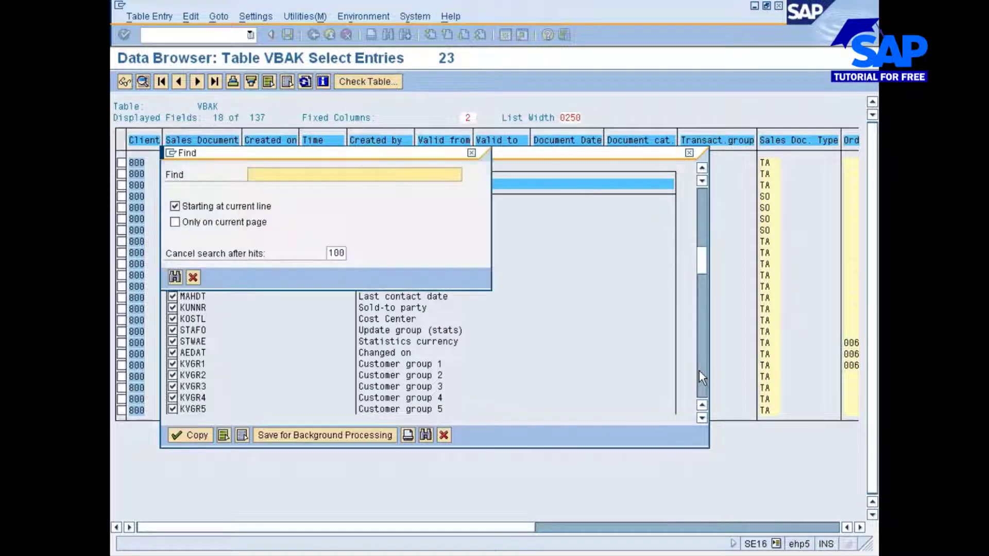
{"action": "type", "text": "kunnr"}
{"action": "key", "text": "Return"}
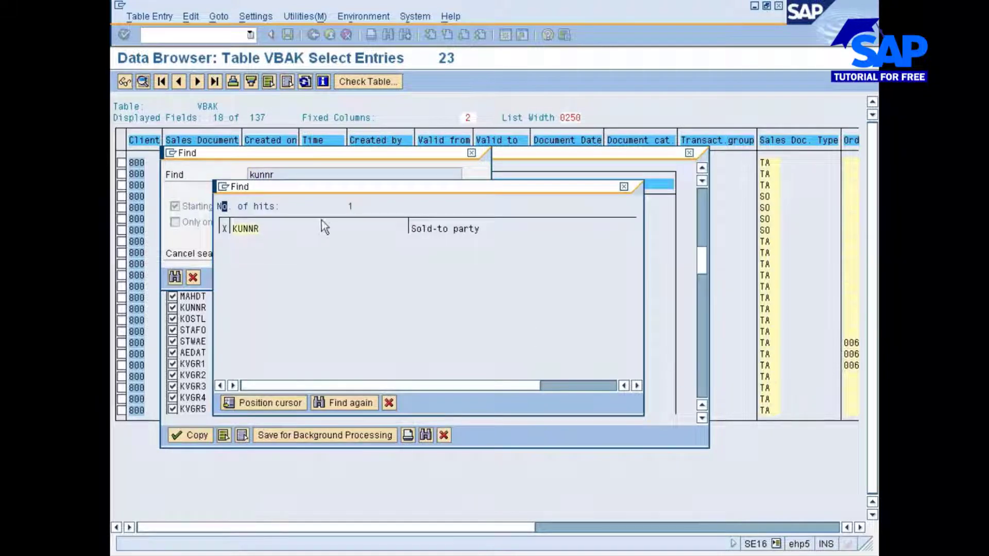
{"action": "left_click", "coordinate": [247, 227]}
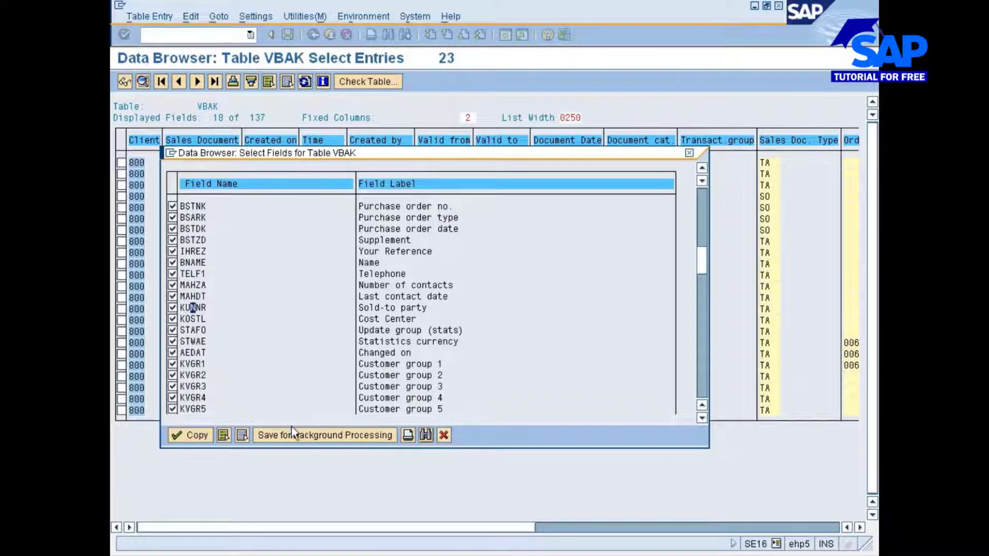
Step: Clear all field selections except KUNNR, and include purchase order number BSTNK and cost center KOSTL
{"action": "left_click", "coordinate": [242, 435]}
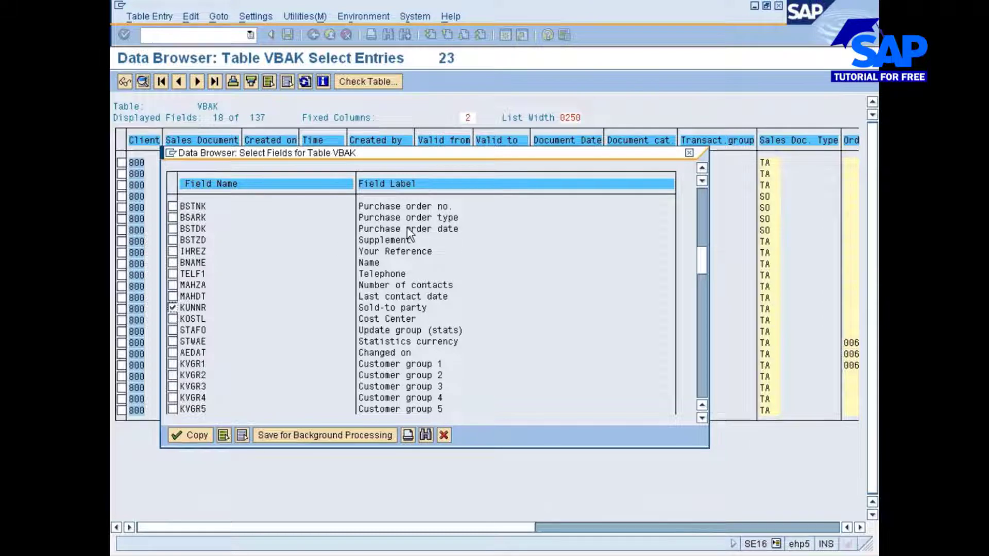
{"action": "left_click", "coordinate": [172, 206]}
{"action": "left_click", "coordinate": [173, 319]}
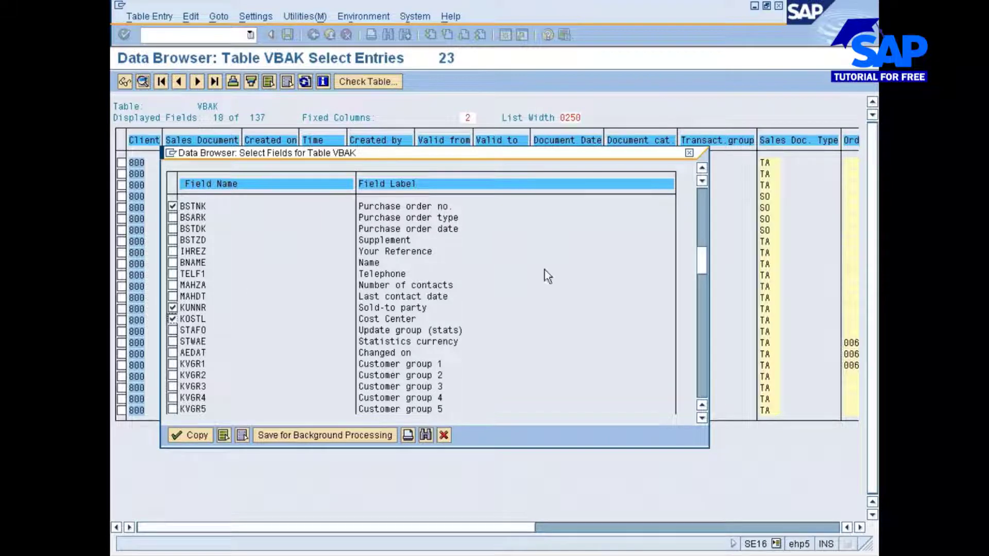
Step: Include the distribution channel, division, sales group and sales office fields in the VBAK list
{"action": "left_click", "coordinate": [703, 234]}
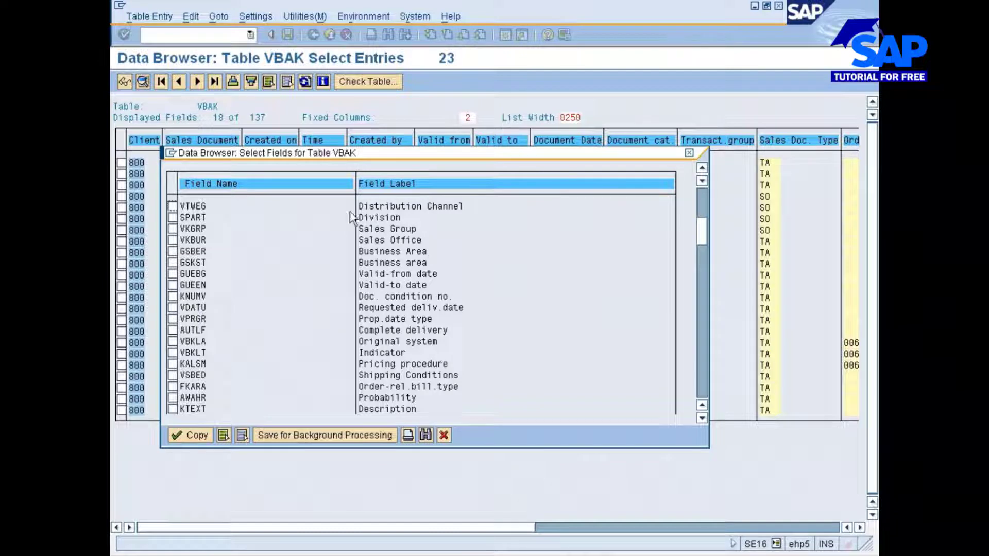
{"action": "left_click", "coordinate": [173, 206]}
{"action": "left_click", "coordinate": [172, 218]}
{"action": "left_click", "coordinate": [173, 228]}
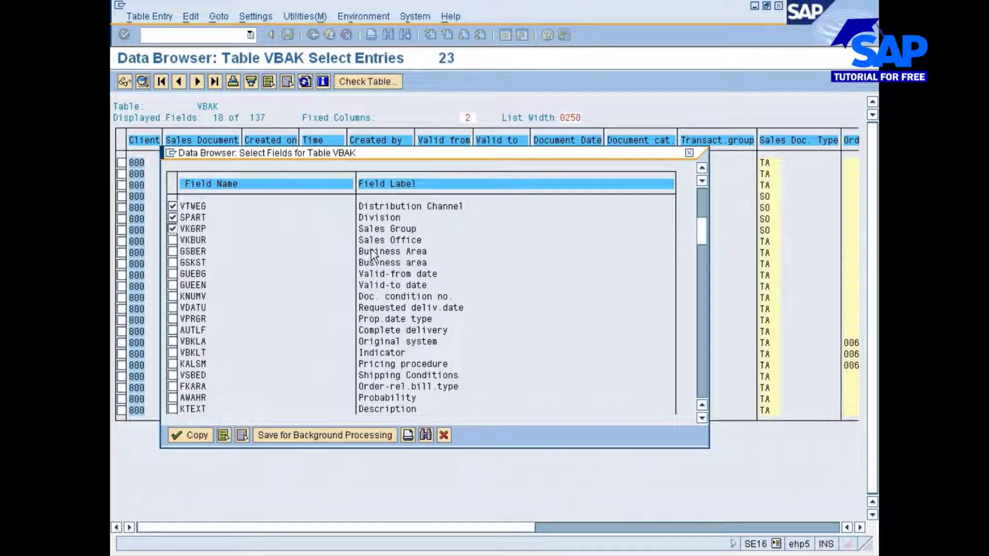
{"action": "left_click", "coordinate": [173, 240]}
Step: Include the sales document, created-on date, sales document type and sales organization fields, and apply the field selection to the list
{"action": "left_click", "coordinate": [703, 206]}
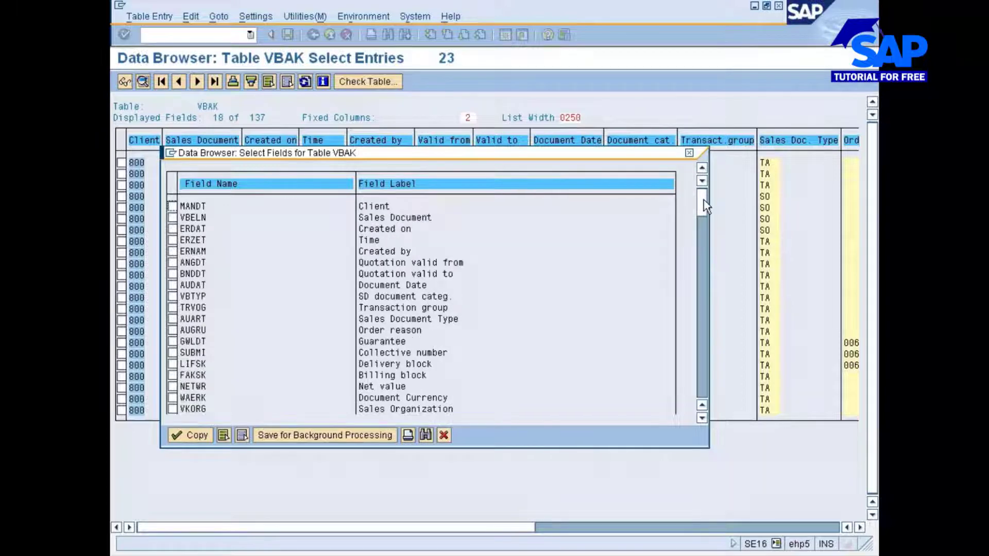
{"action": "left_click", "coordinate": [172, 217]}
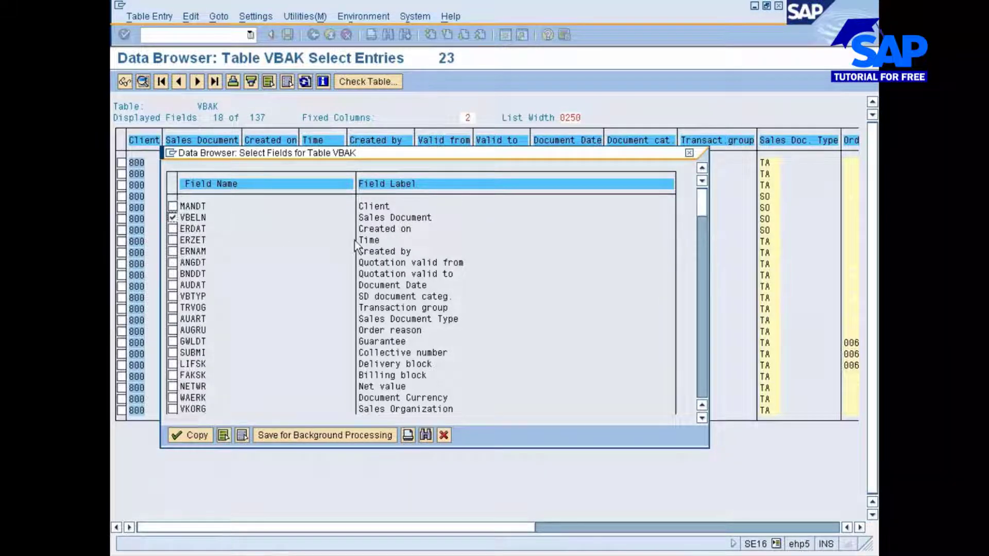
{"action": "left_click", "coordinate": [172, 229]}
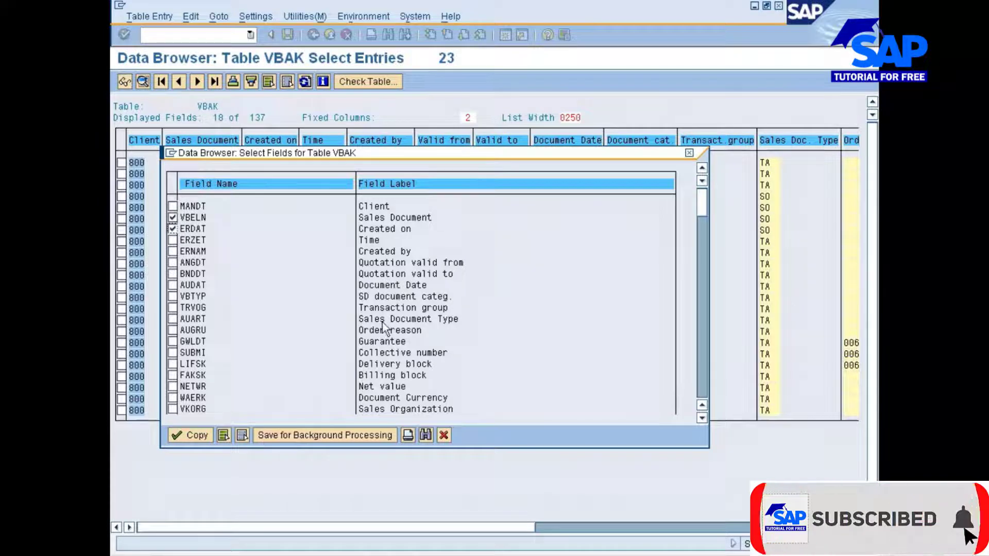
{"action": "left_click", "coordinate": [173, 318]}
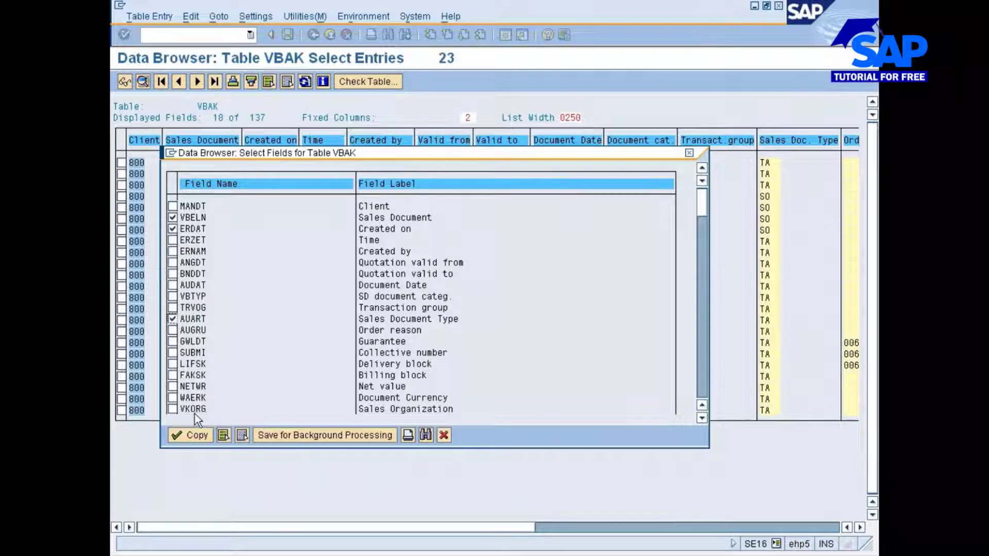
{"action": "left_click", "coordinate": [172, 409]}
{"action": "left_click", "coordinate": [200, 436]}
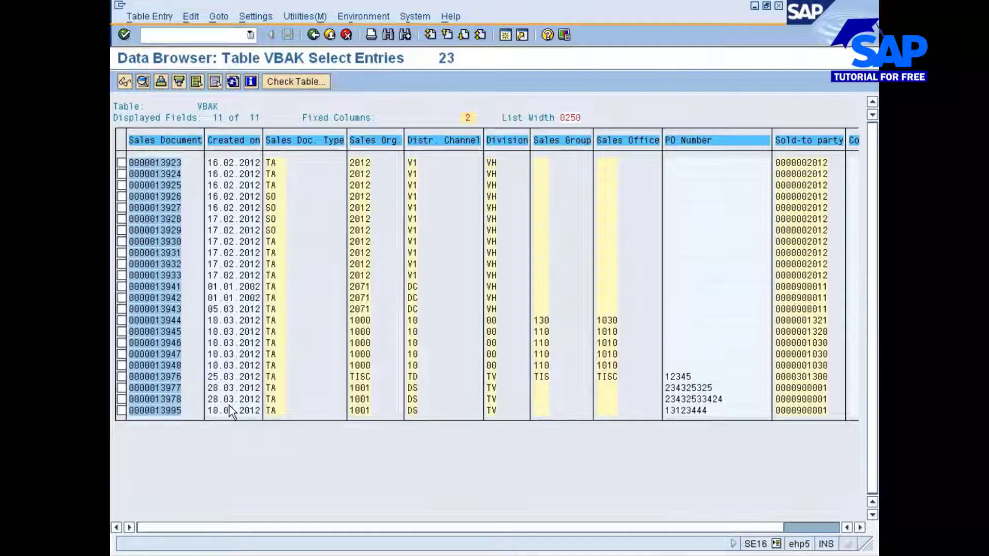
Step: Examine the entry for sales organization TISC and copy its sold-to party number without most leading zeros
{"action": "left_click", "coordinate": [494, 377]}
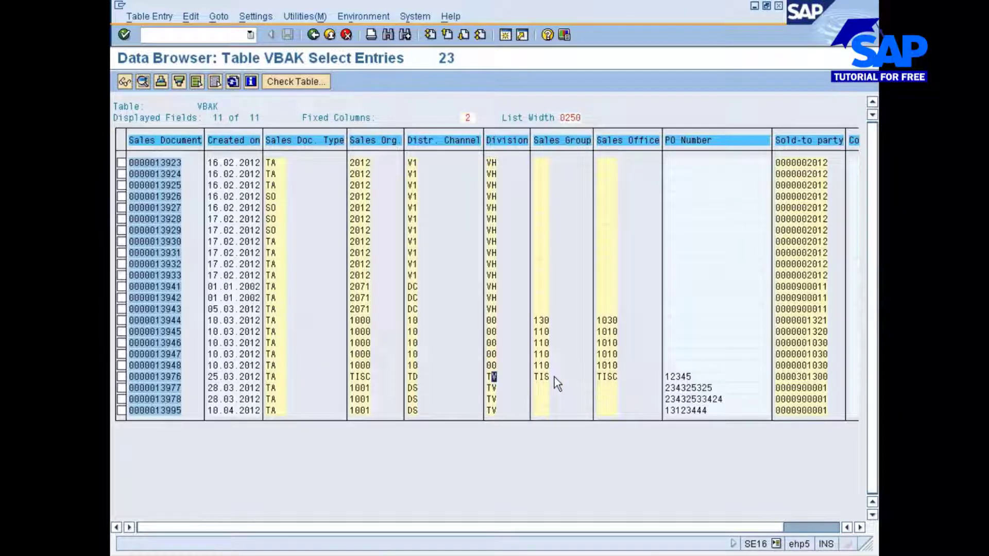
{"action": "left_click", "coordinate": [546, 376]}
{"action": "left_click", "coordinate": [604, 376]}
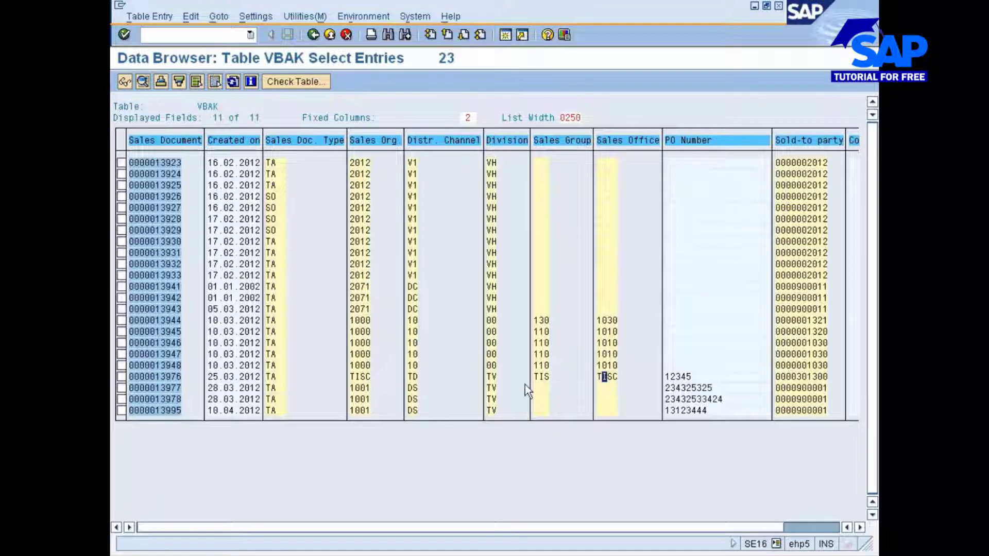
{"action": "left_click", "coordinate": [167, 374]}
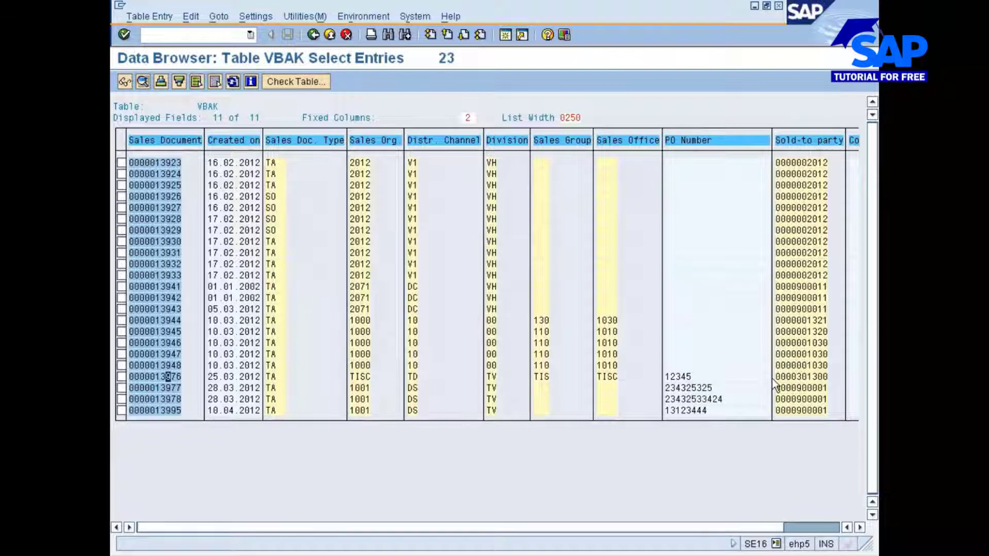
{"action": "left_click", "coordinate": [802, 377]}
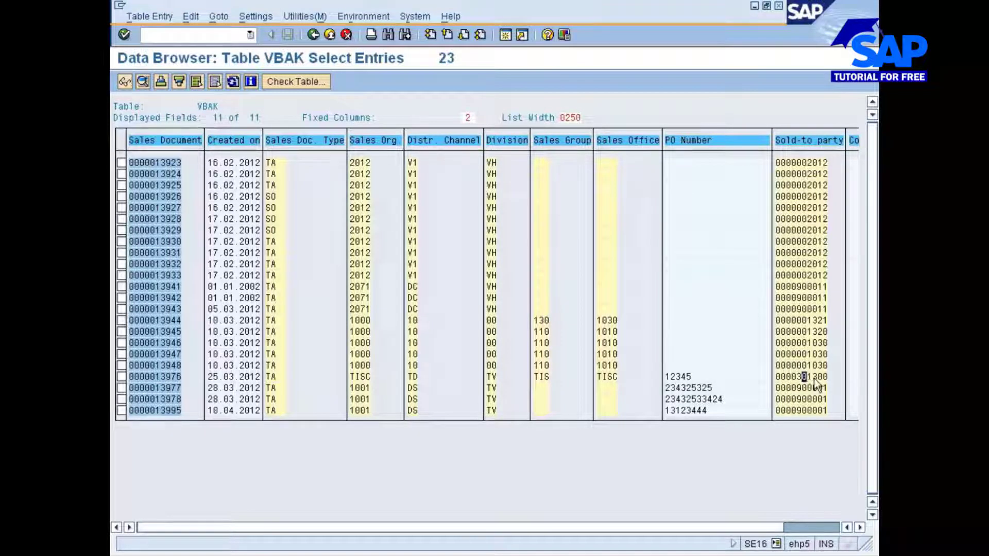
{"action": "left_click_drag", "start_coordinate": [798, 377], "coordinate": [830, 377]}
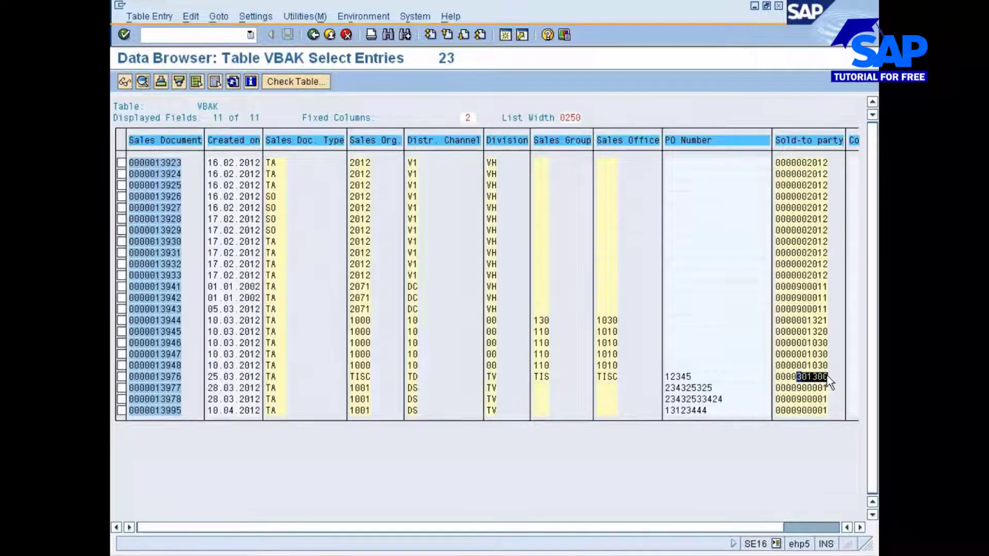
{"action": "key", "text": "ctrl+c"}
Step: Switch to the SAP Easy Access session and open the SE16 selection screen for table KNA1
{"action": "left_click", "coordinate": [189, 35]}
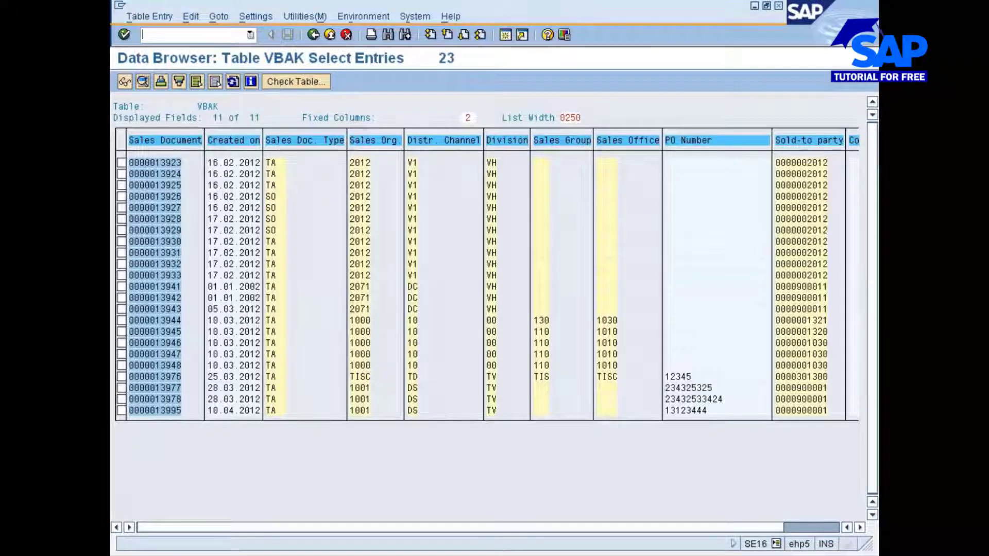
{"action": "left_click", "coordinate": [514, 555]}
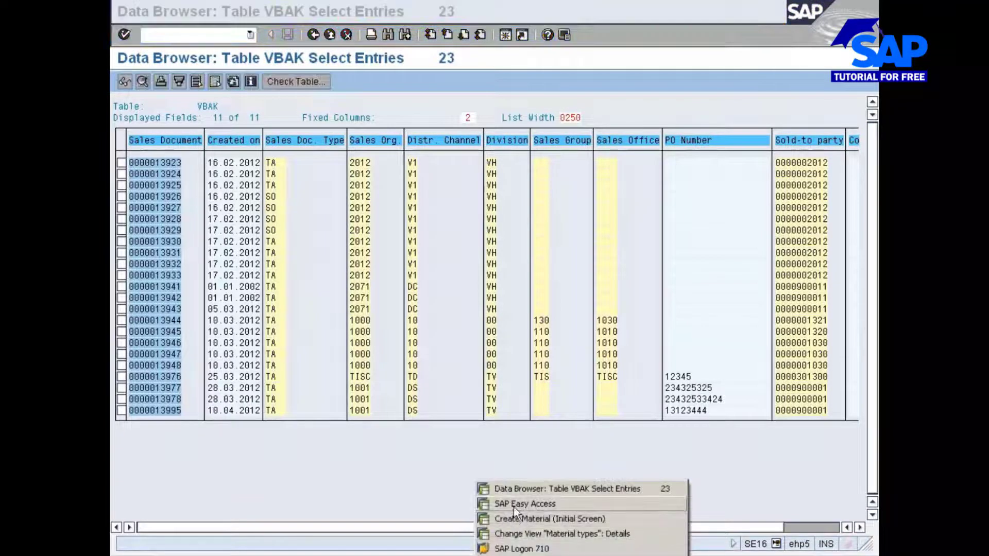
{"action": "left_click", "coordinate": [517, 505]}
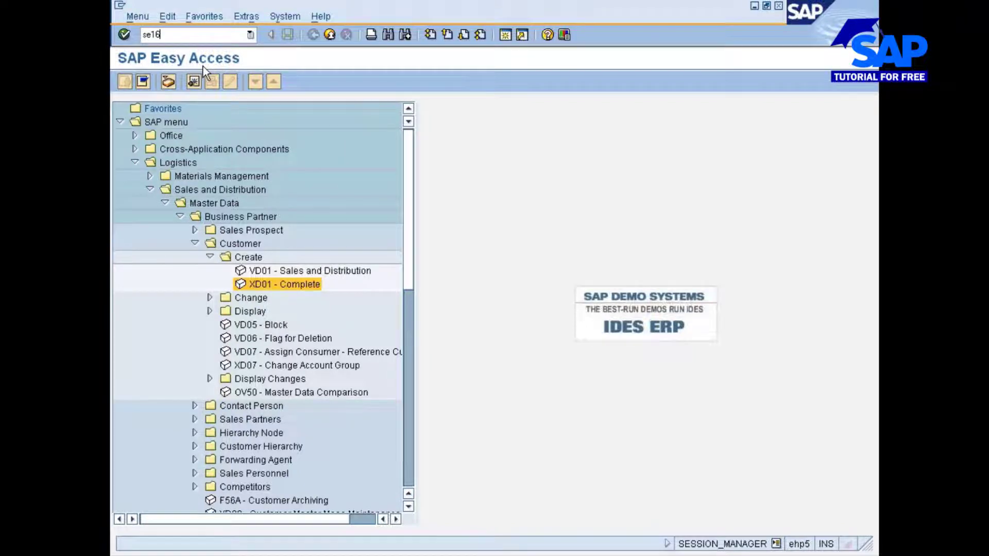
{"action": "key", "text": "Return"}
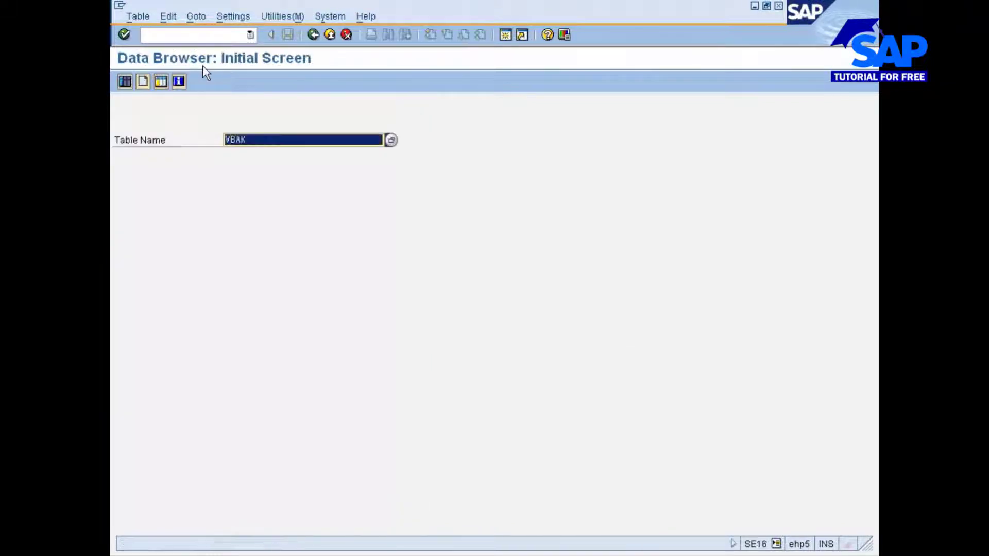
{"action": "type", "text": "kna1"}
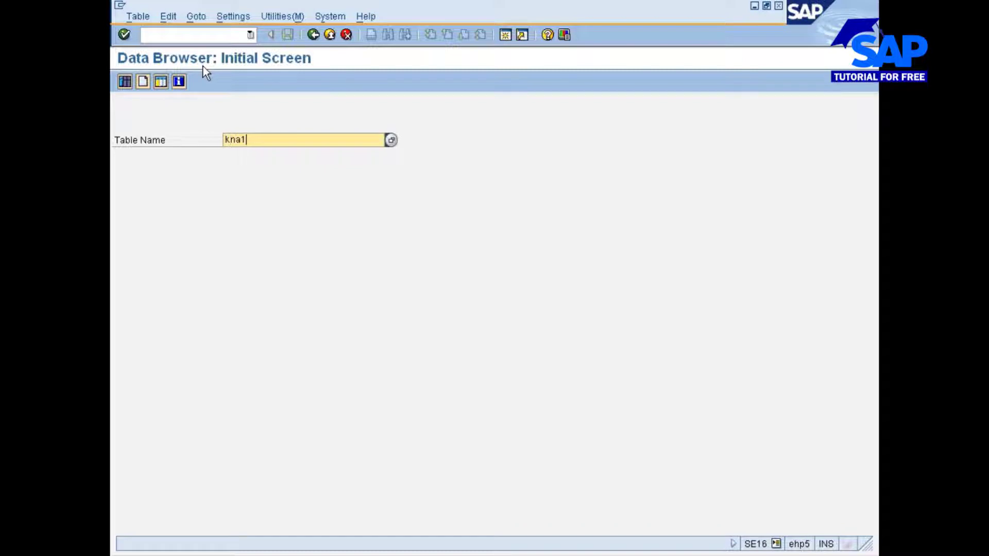
{"action": "key", "text": "Return"}
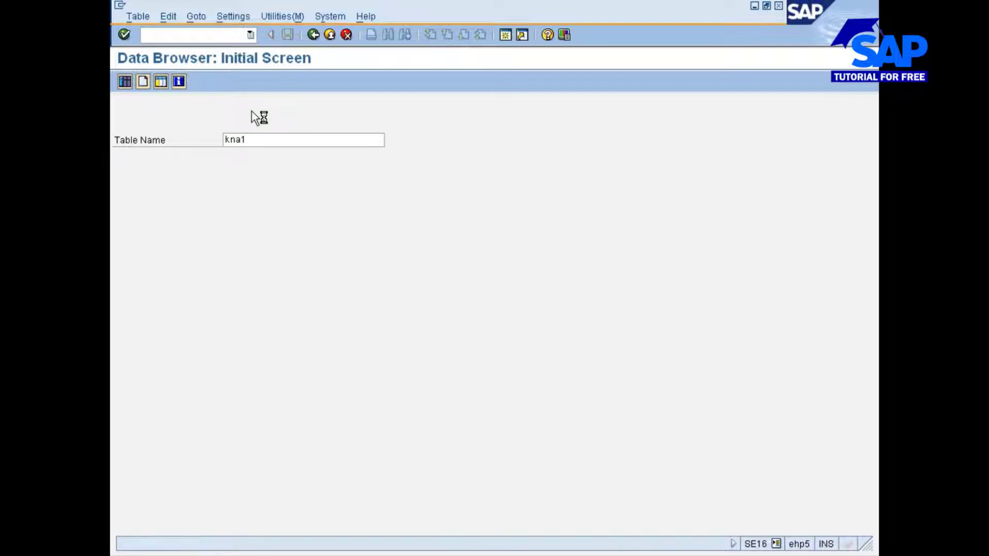
Step: Restrict the KNA1 selection to the customer number, list the matching entry and open its full record
{"action": "type", "text": "01300"}
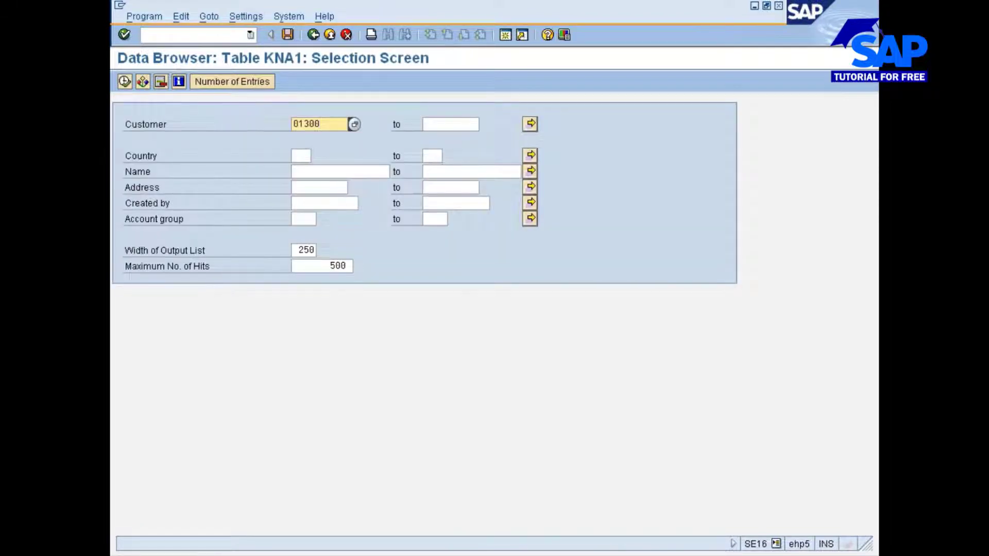
{"action": "left_click", "coordinate": [125, 81]}
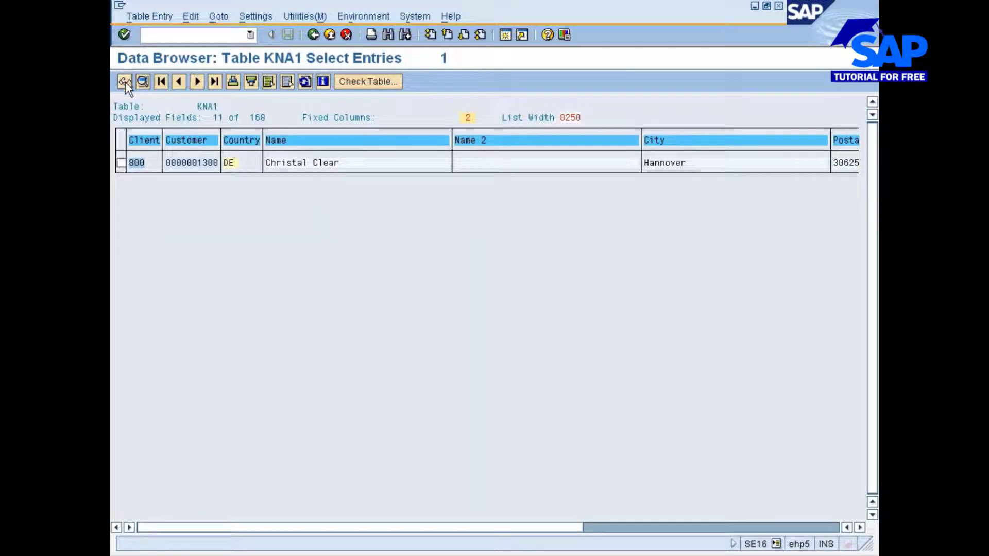
{"action": "double_click", "coordinate": [194, 164]}
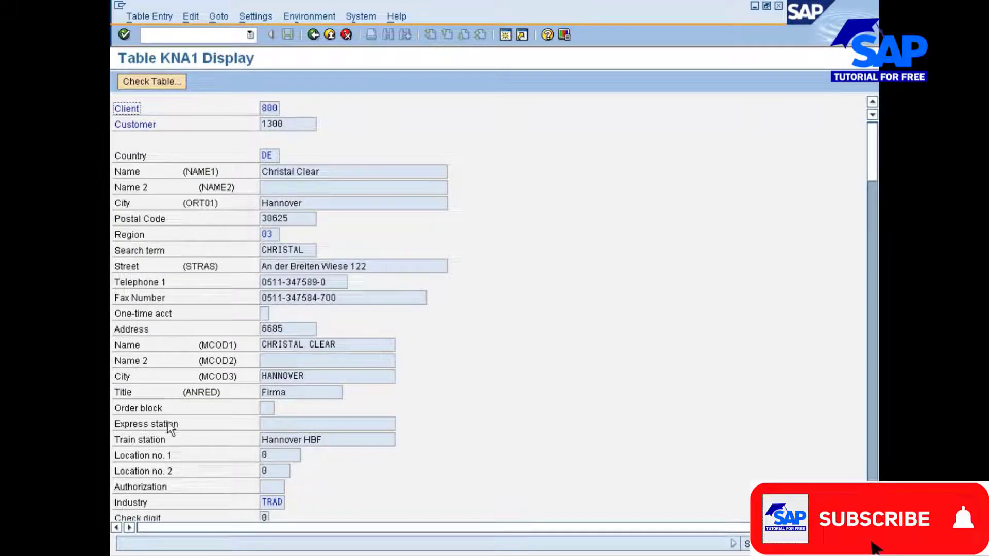
Step: Check the account group in the customer's KNA1 record
{"action": "scroll", "coordinate": [168, 388], "scroll_direction": "down", "scroll_amount": 3}
{"action": "scroll", "coordinate": [168, 387], "scroll_direction": "down", "scroll_amount": 10}
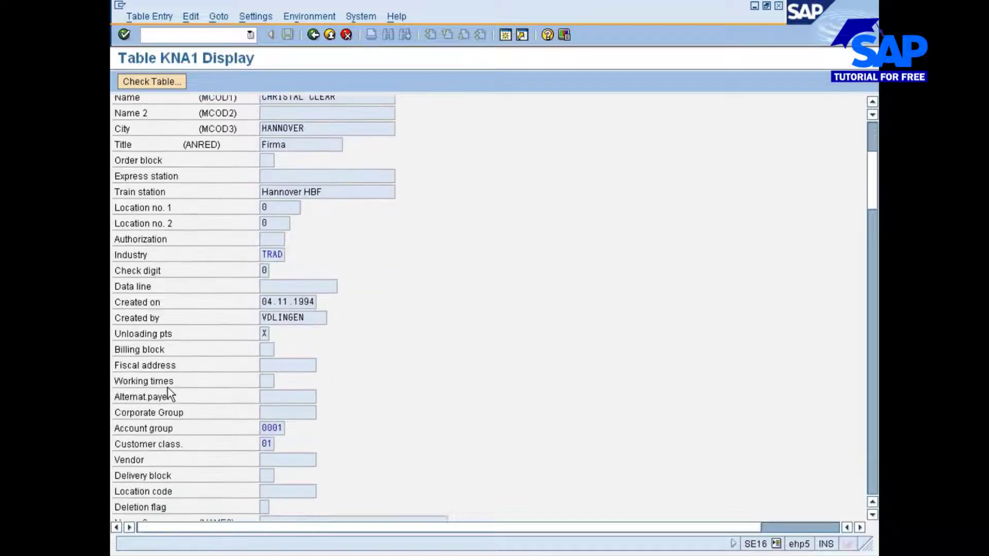
{"action": "double_click", "coordinate": [271, 417]}
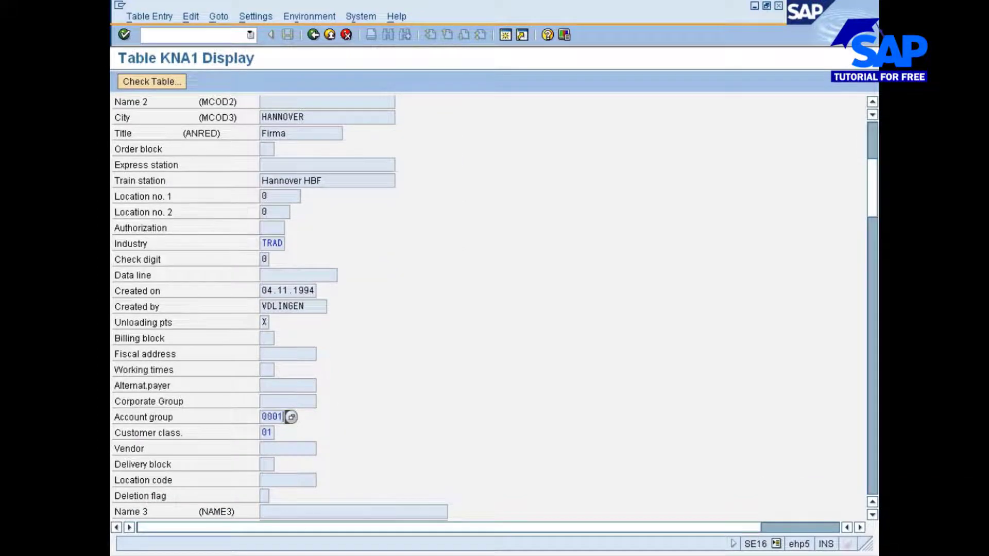
{"action": "left_click", "coordinate": [501, 555]}
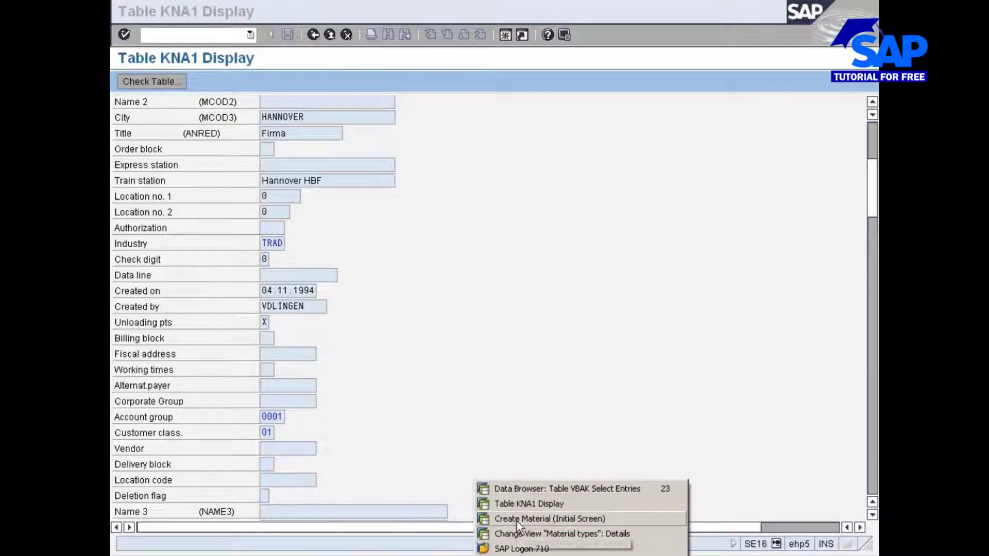
{"action": "left_click", "coordinate": [515, 535]}
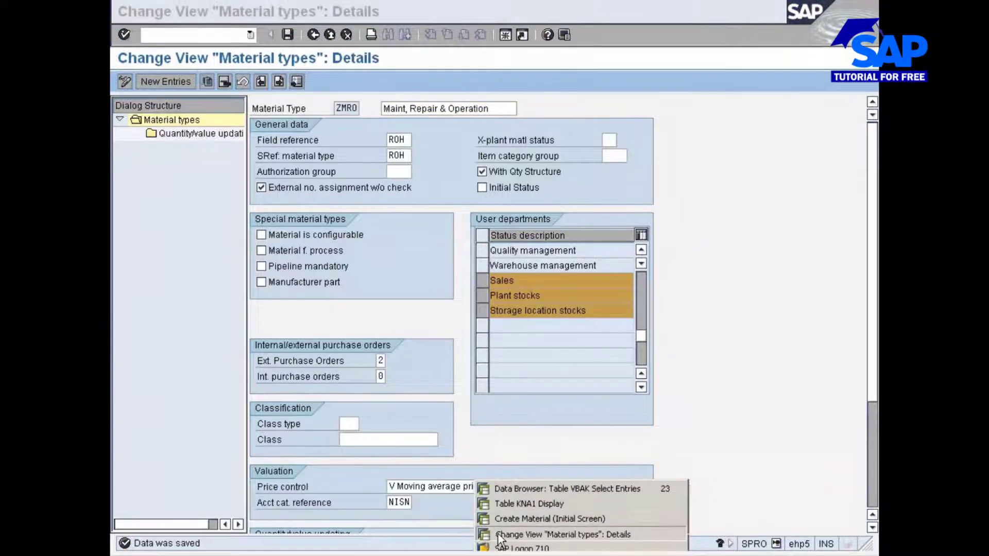
{"action": "left_click", "coordinate": [520, 504]}
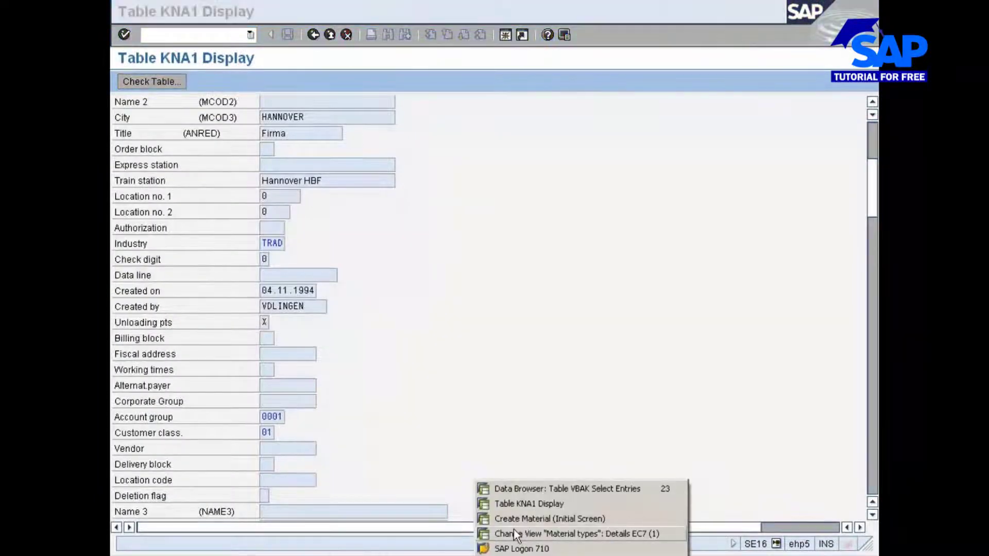
Step: Switch to the material types session and leave the ZMRO details to return to the IMG structure
{"action": "left_click", "coordinate": [514, 532]}
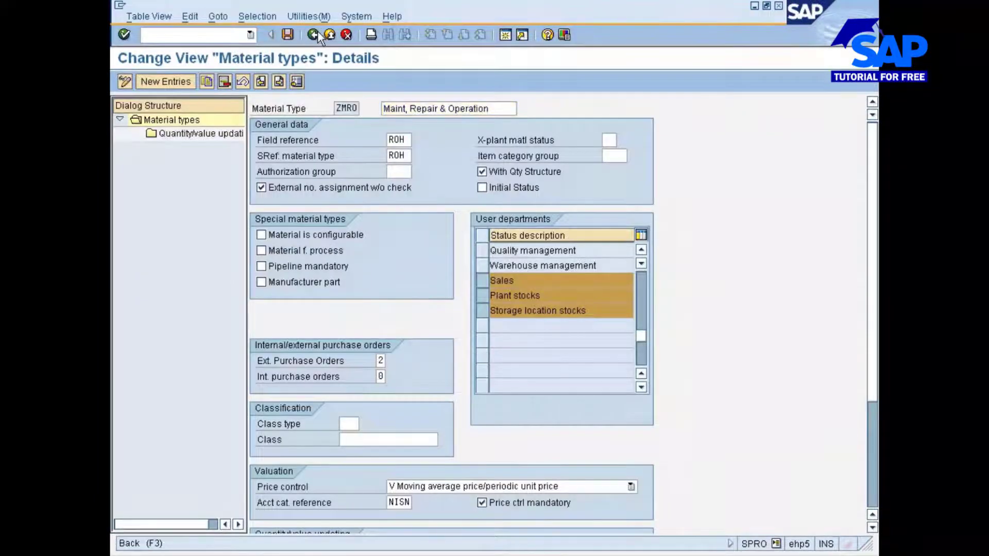
{"action": "left_click", "coordinate": [314, 34]}
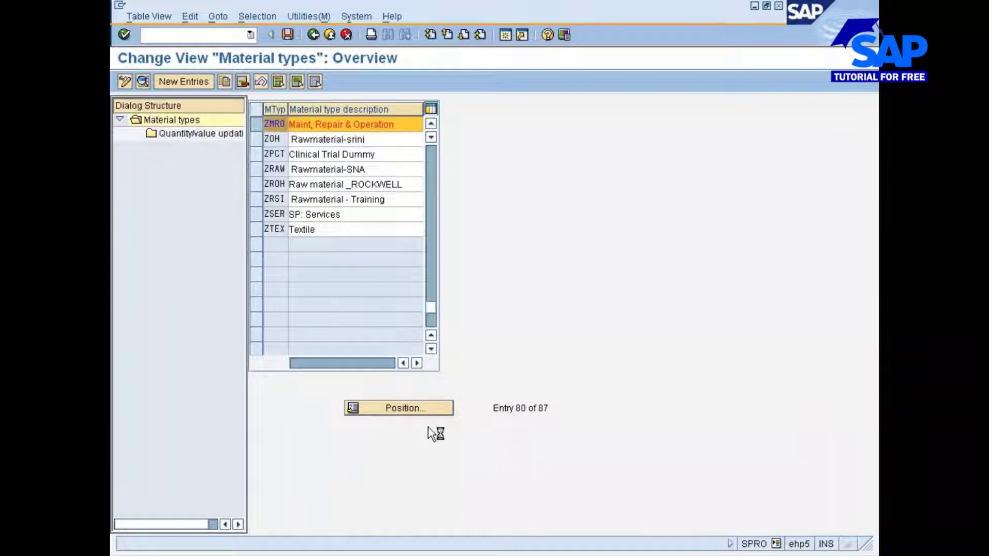
Step: Switch back to the KNA1 display session and start transaction XD01 there to create a customer
{"action": "left_click", "coordinate": [501, 555]}
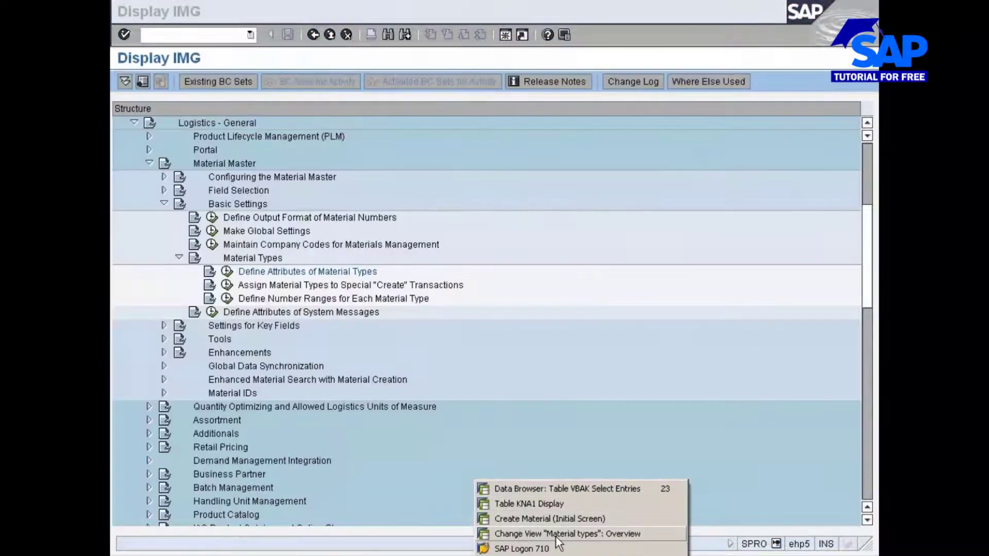
{"action": "left_click", "coordinate": [512, 504]}
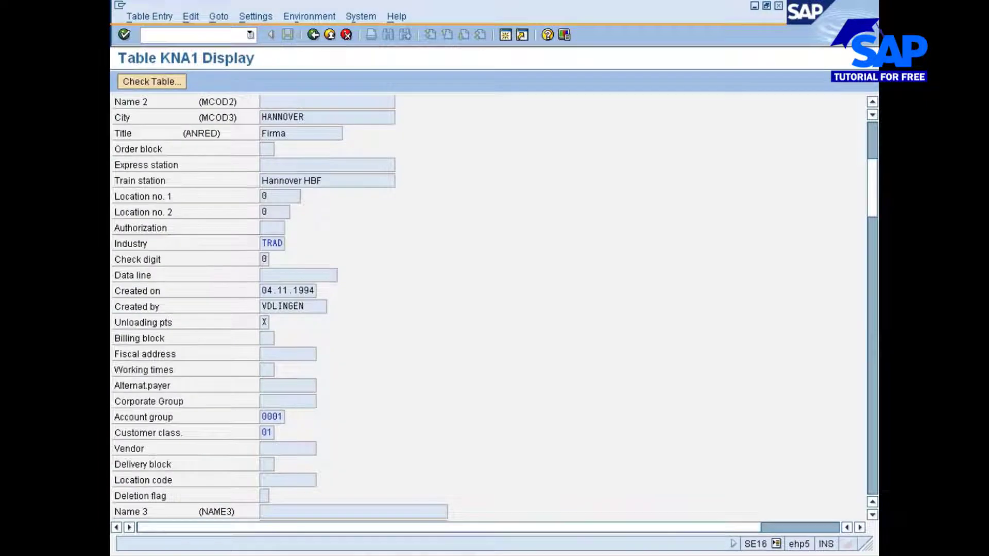
{"action": "type", "text": "/nxd01"}
{"action": "key", "text": "Return"}
Step: Set the new customer's account group to 0001 Sold-to party and the company code to 7777
{"action": "left_click", "coordinate": [322, 133]}
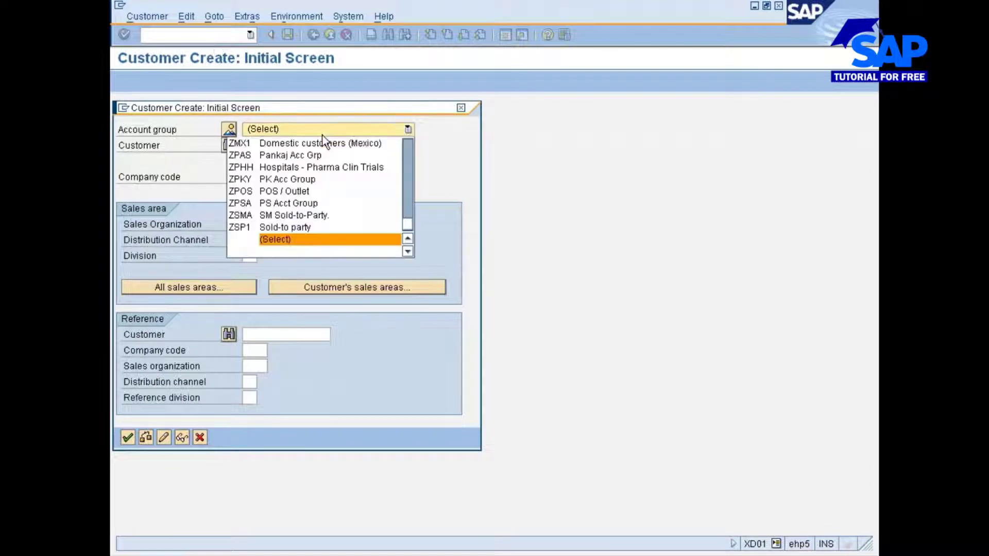
{"action": "left_click_drag", "start_coordinate": [408, 222], "coordinate": [405, 150]}
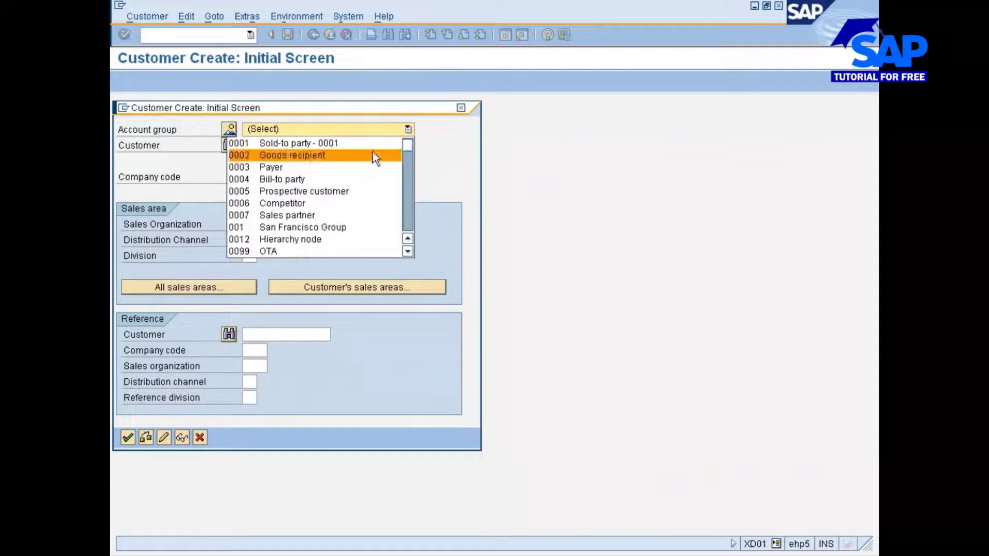
{"action": "left_click", "coordinate": [309, 143]}
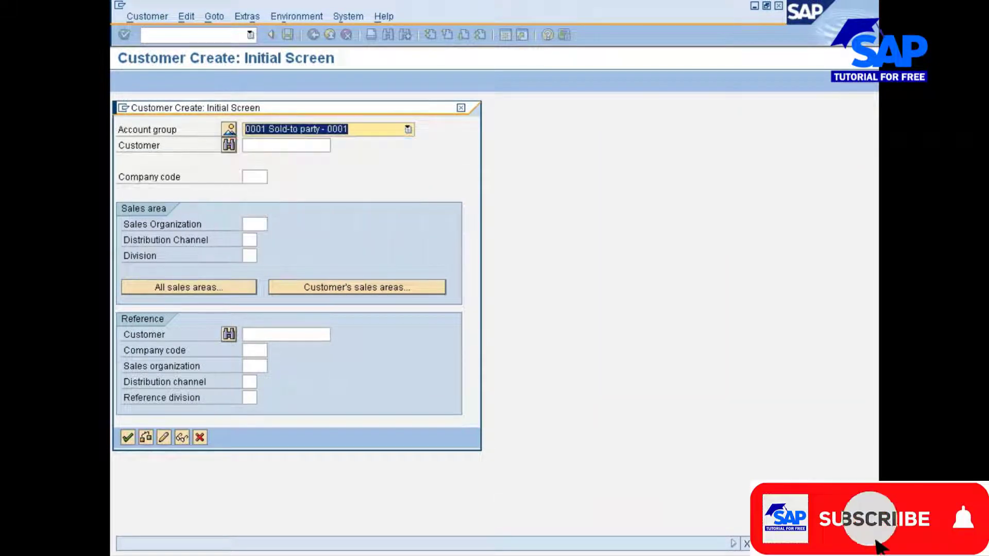
{"action": "left_click", "coordinate": [254, 177]}
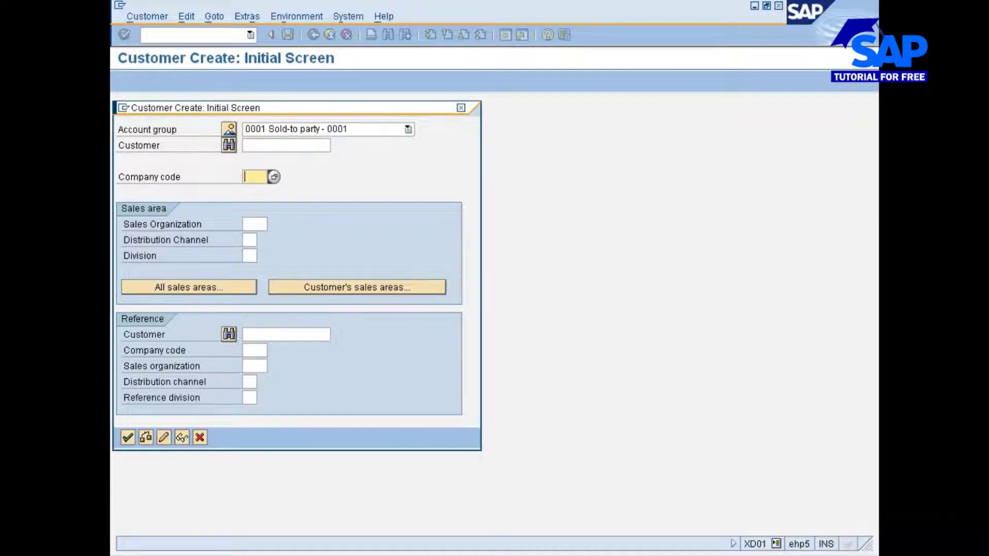
{"action": "type", "text": "7777"}
Step: Try to select the sales area from the customer's existing sales areas
{"action": "left_click", "coordinate": [254, 224]}
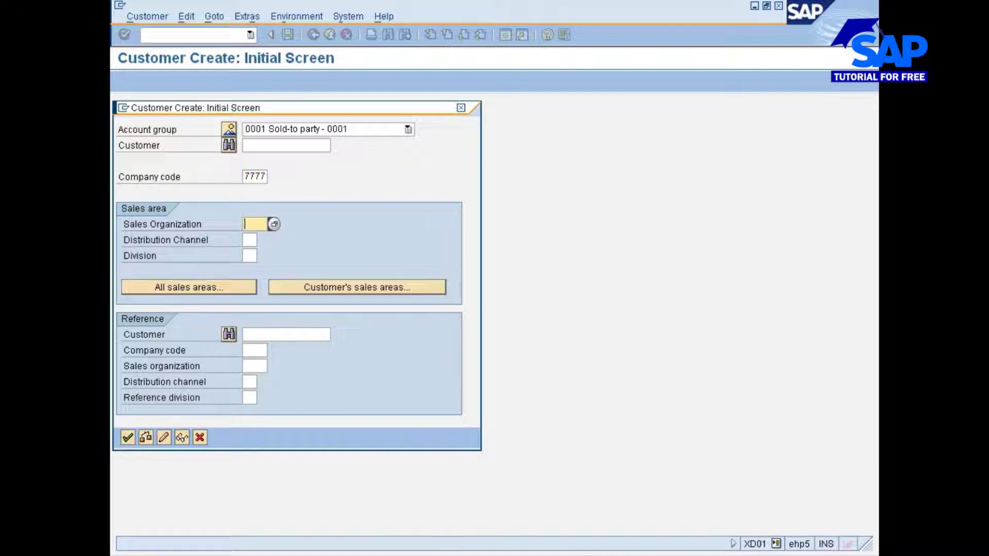
{"action": "left_click", "coordinate": [272, 224]}
{"action": "left_click", "coordinate": [541, 189]}
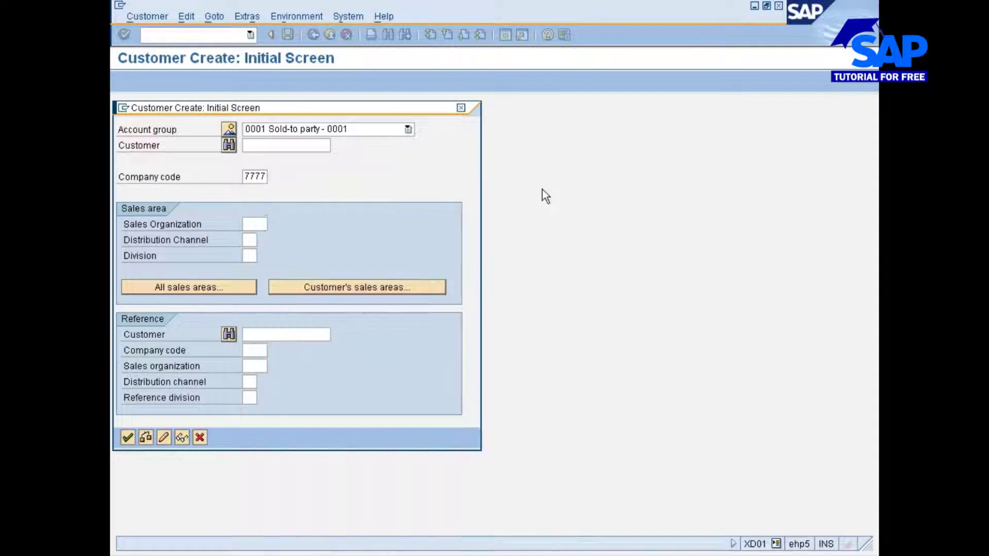
{"action": "left_click", "coordinate": [360, 286]}
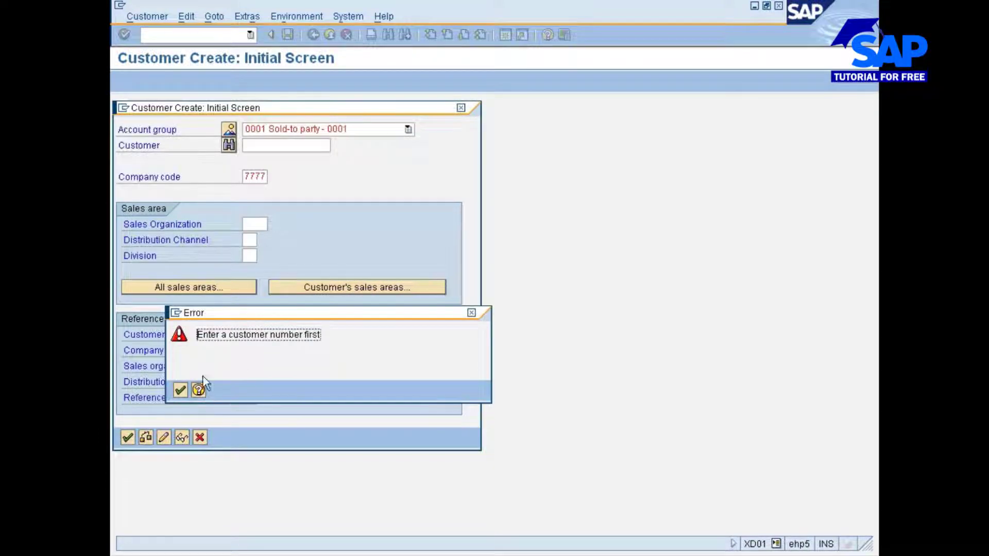
{"action": "left_click", "coordinate": [180, 390]}
Step: Set the sales organization to 7777 (Sales Org. Nissan) and the distribution channel to 77 (Nissan Sales)
{"action": "left_click", "coordinate": [260, 224]}
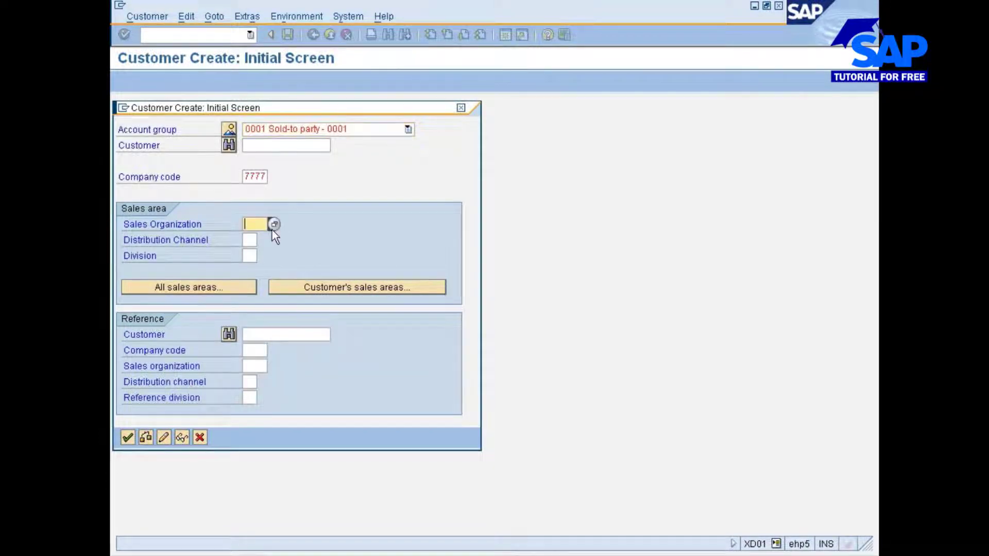
{"action": "left_click", "coordinate": [273, 224]}
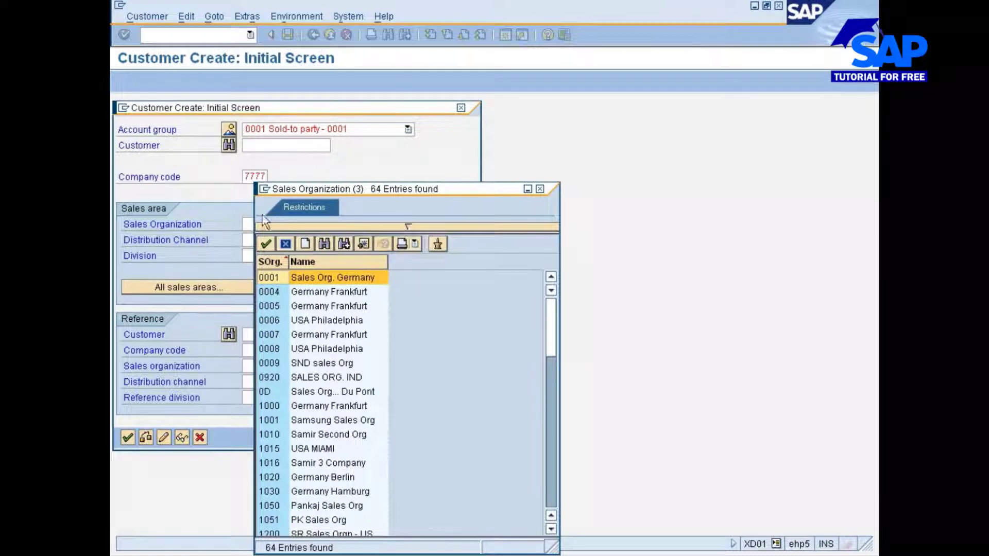
{"action": "scroll", "coordinate": [292, 402], "scroll_direction": "down", "scroll_amount": 10}
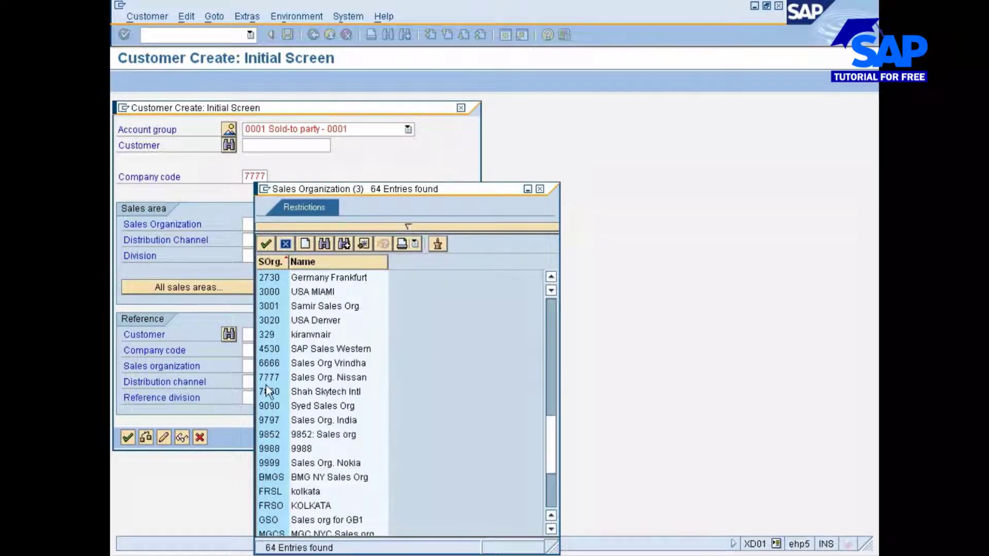
{"action": "double_click", "coordinate": [266, 378]}
{"action": "left_click", "coordinate": [250, 240]}
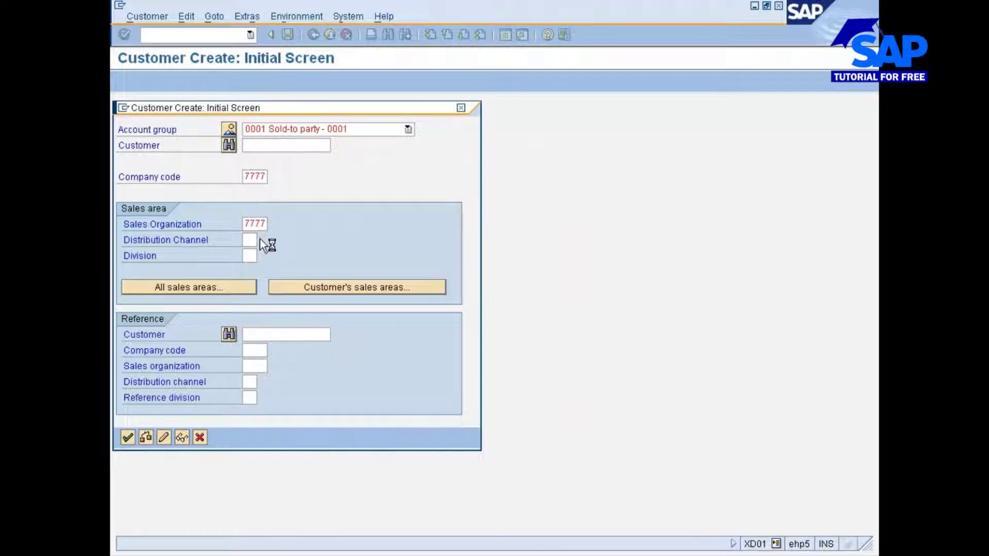
{"action": "scroll", "coordinate": [311, 457], "scroll_direction": "down", "scroll_amount": 8}
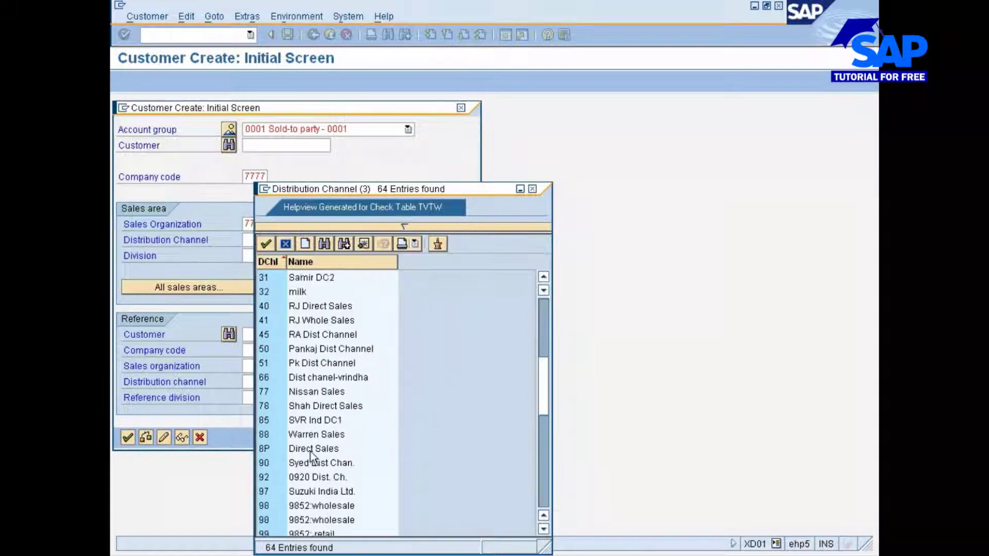
{"action": "scroll", "coordinate": [311, 458], "scroll_direction": "down", "scroll_amount": 1}
{"action": "double_click", "coordinate": [264, 377]}
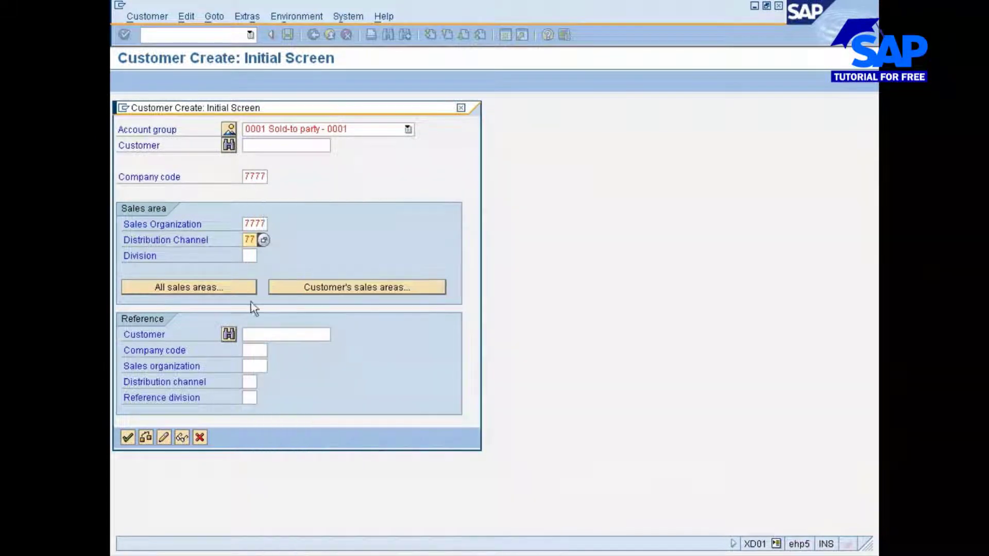
Step: Open the list of possible divisions for the customer's sales area
{"action": "left_click", "coordinate": [249, 256]}
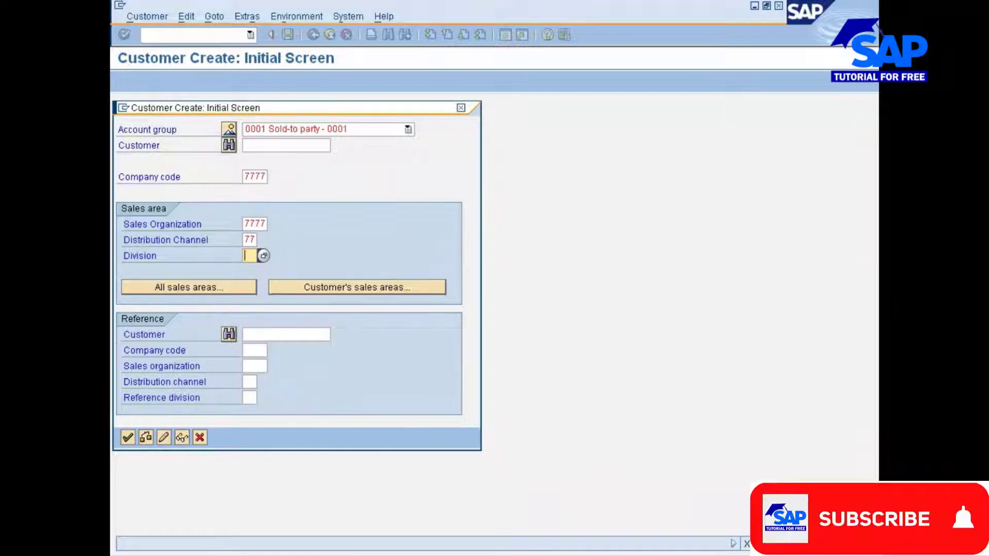
{"action": "left_click", "coordinate": [263, 256]}
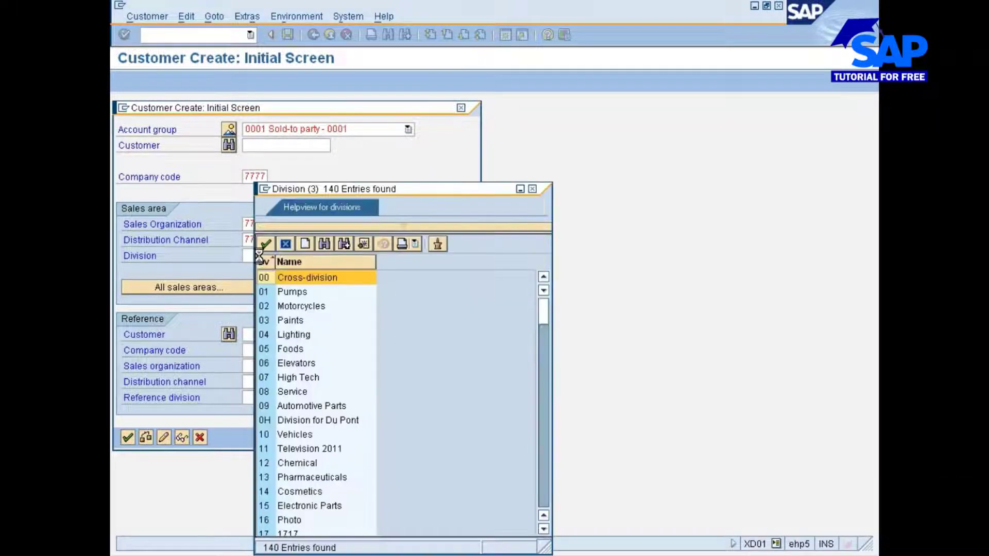
Step: Set the division to 77, Division for Nissan, from the list of available divisions
{"action": "scroll", "coordinate": [340, 484], "scroll_direction": "down", "scroll_amount": 4}
{"action": "scroll", "coordinate": [332, 476], "scroll_direction": "down", "scroll_amount": 7}
{"action": "scroll", "coordinate": [332, 478], "scroll_direction": "down", "scroll_amount": 5}
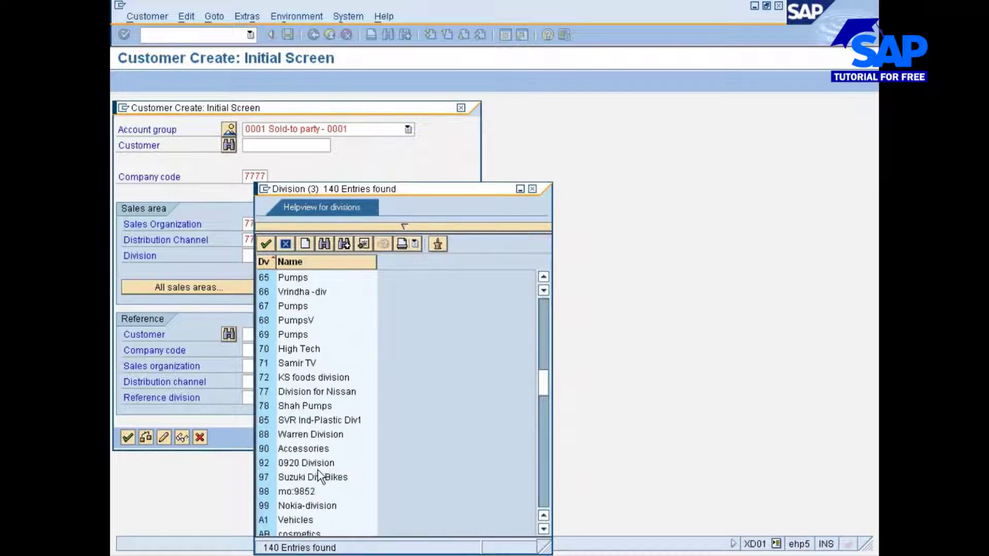
{"action": "left_click", "coordinate": [278, 392]}
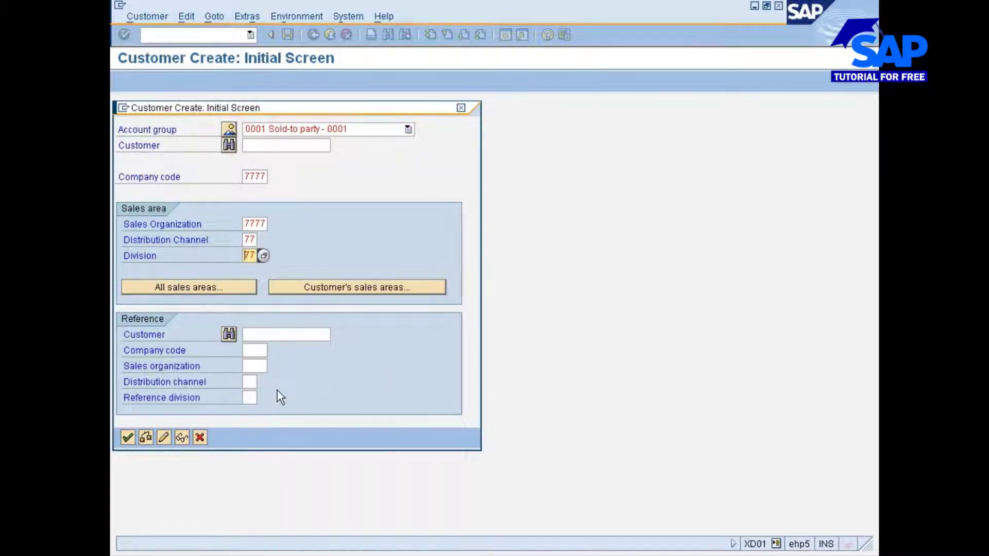
Step: Check the list of all sales areas for the combinations defined for sales organization 7777, and confirm the list
{"action": "left_click", "coordinate": [247, 289]}
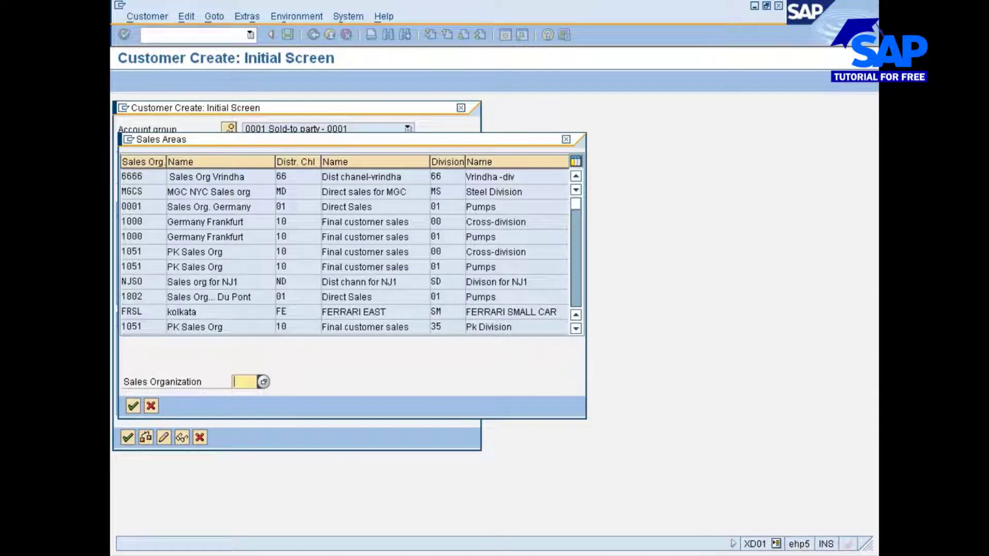
{"action": "scroll", "coordinate": [165, 273], "scroll_direction": "down", "scroll_amount": 4}
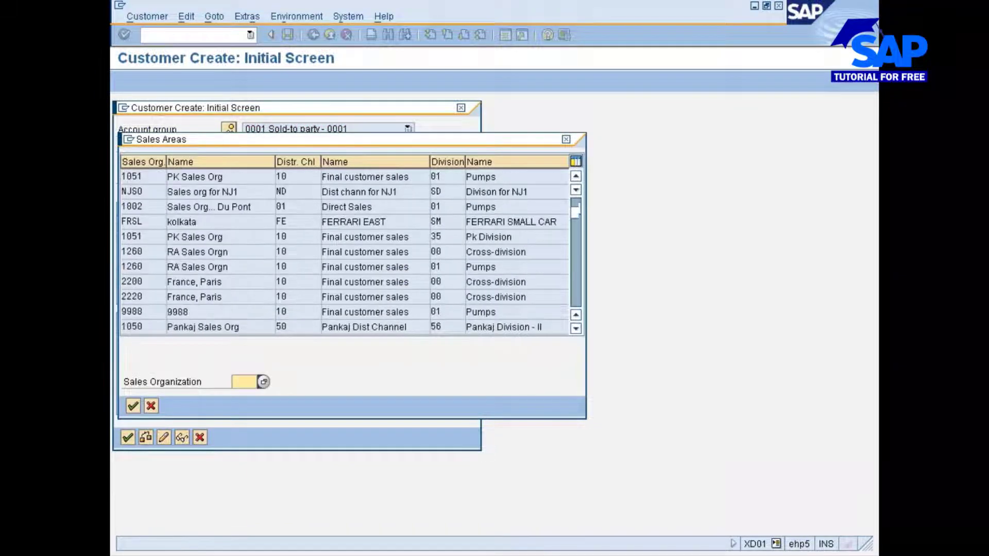
{"action": "scroll", "coordinate": [161, 286], "scroll_direction": "down", "scroll_amount": 1}
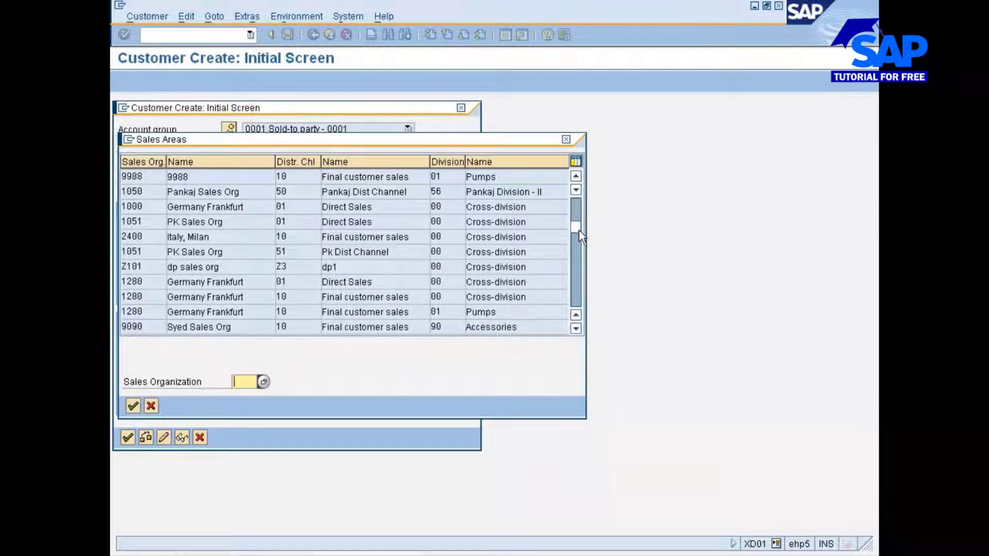
{"action": "left_click_drag", "start_coordinate": [576, 278], "coordinate": [576, 292]}
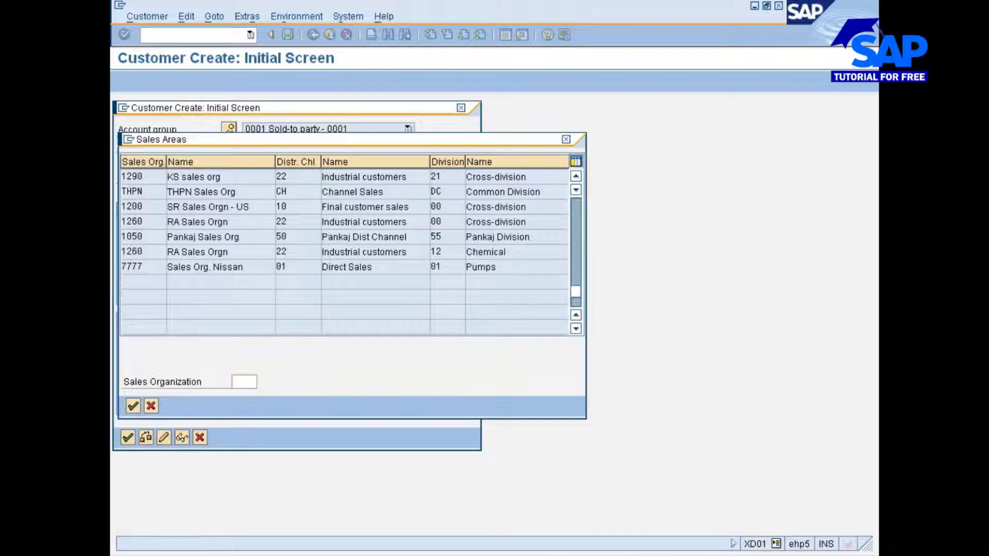
{"action": "left_click", "coordinate": [172, 267]}
{"action": "left_click", "coordinate": [289, 266]}
{"action": "left_click", "coordinate": [442, 267]}
{"action": "left_click", "coordinate": [171, 267]}
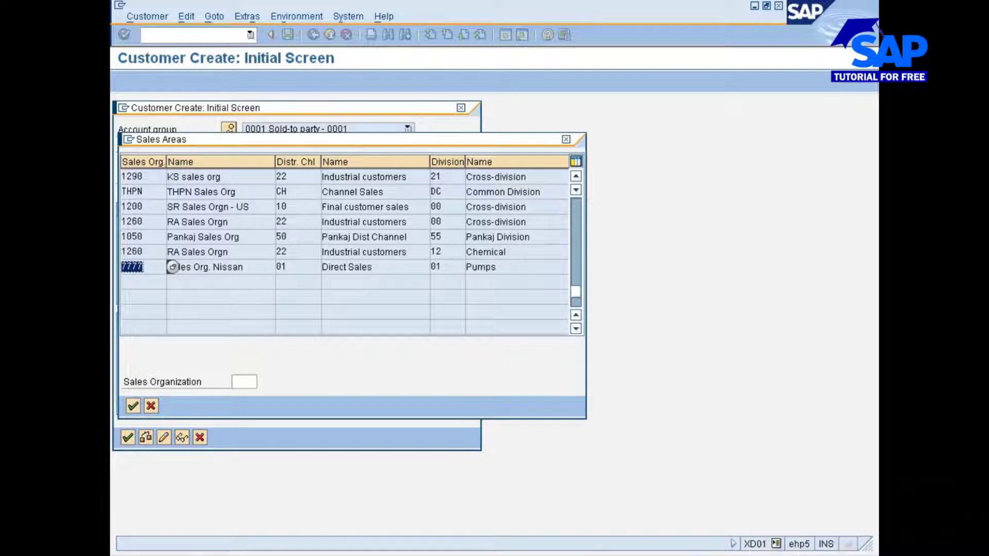
{"action": "left_click", "coordinate": [132, 267]}
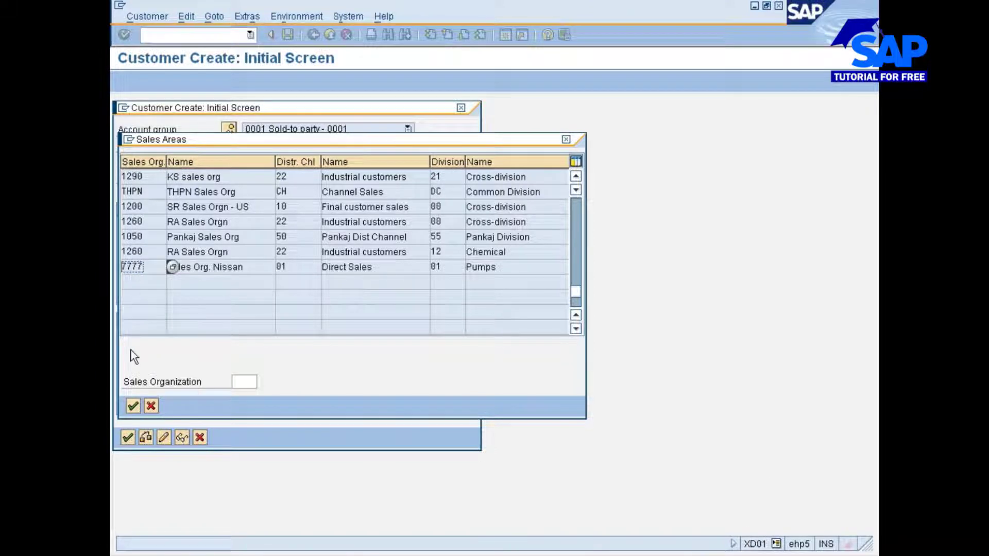
{"action": "left_click", "coordinate": [133, 406]}
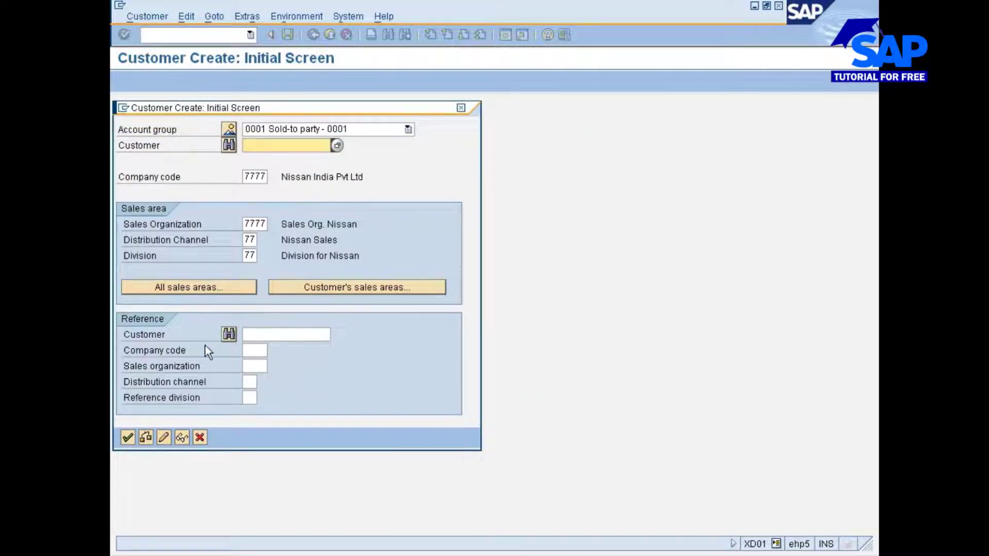
Step: Try to create the sold-to party customer with sales area 7777/77/77, and cancel the customer creation
{"action": "left_click", "coordinate": [127, 437]}
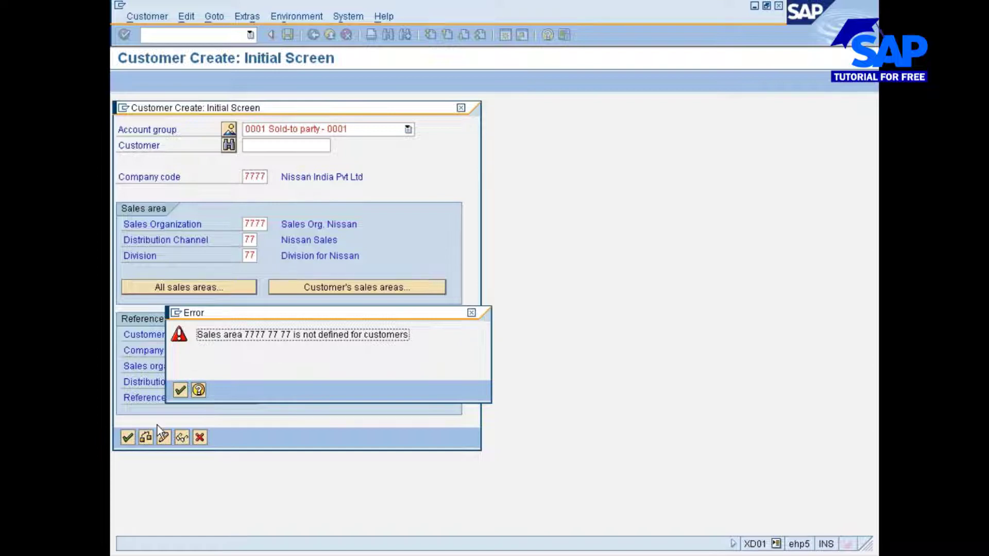
{"action": "left_click", "coordinate": [179, 391]}
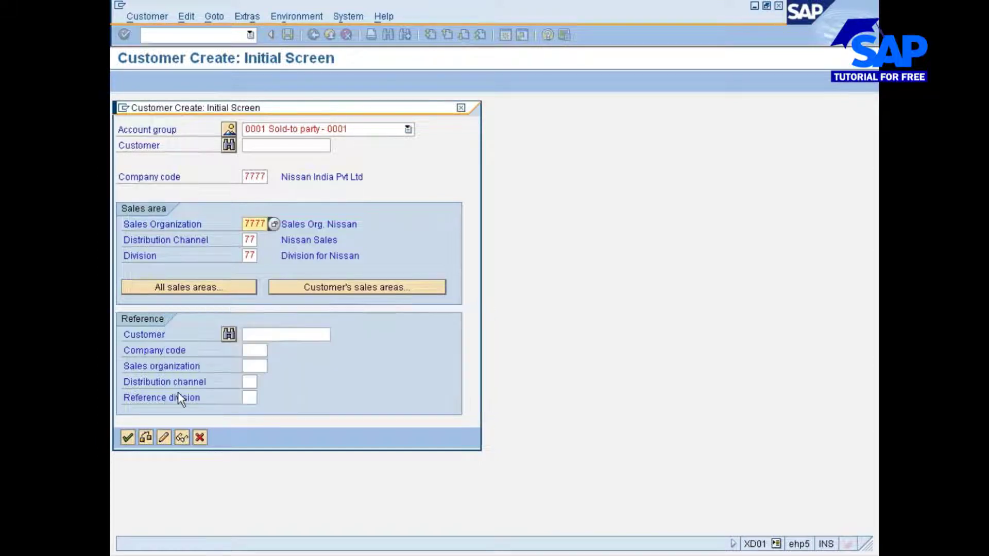
{"action": "left_click", "coordinate": [200, 438]}
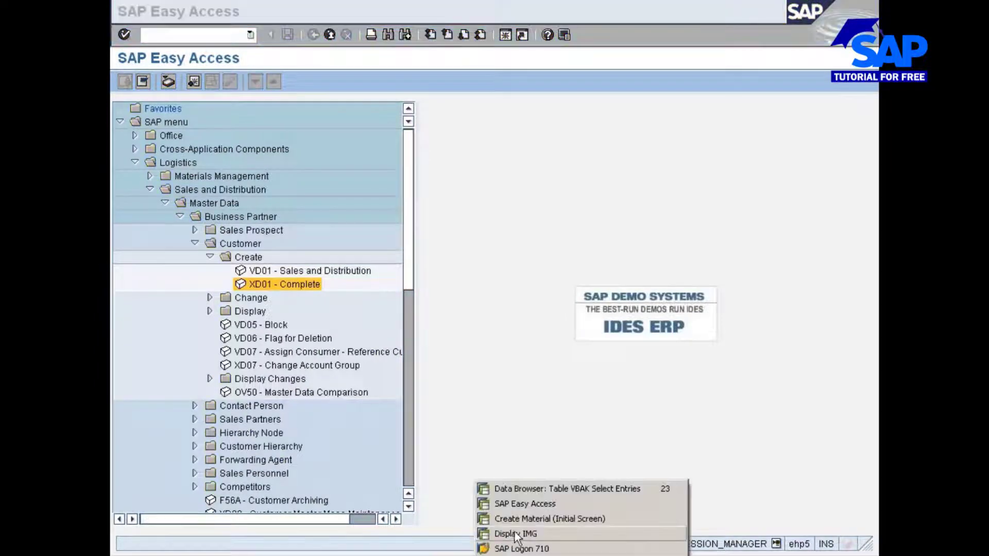
Step: Switch to the Display IMG session and collapse the Material Master and Logistics - General nodes
{"action": "left_click", "coordinate": [514, 533]}
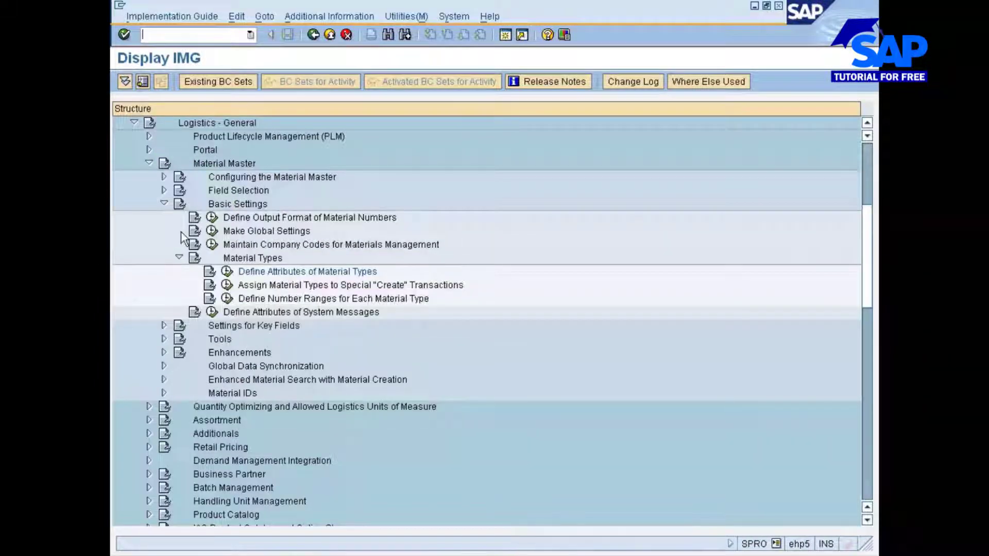
{"action": "left_click", "coordinate": [164, 203]}
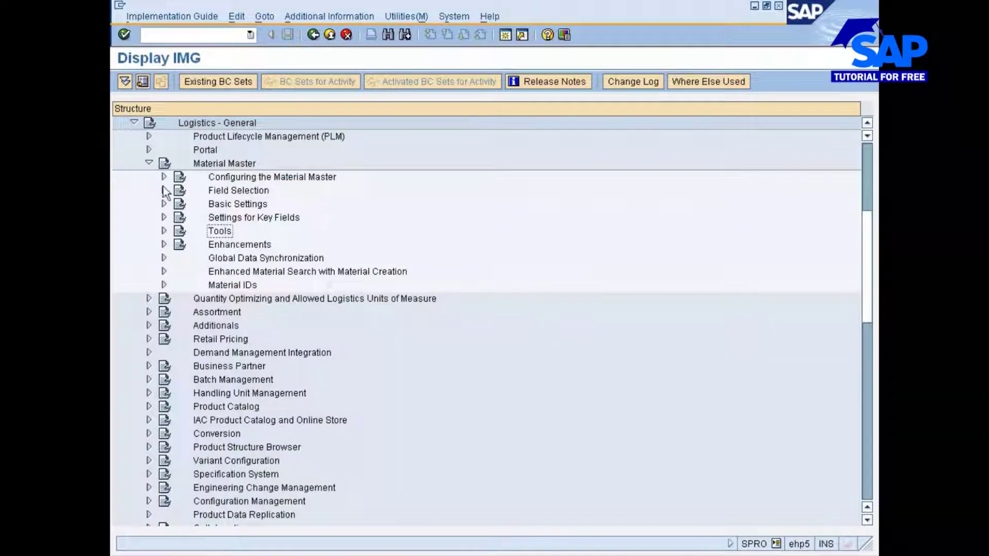
{"action": "left_click", "coordinate": [149, 164]}
{"action": "scroll", "coordinate": [234, 324], "scroll_direction": "down", "scroll_amount": 2}
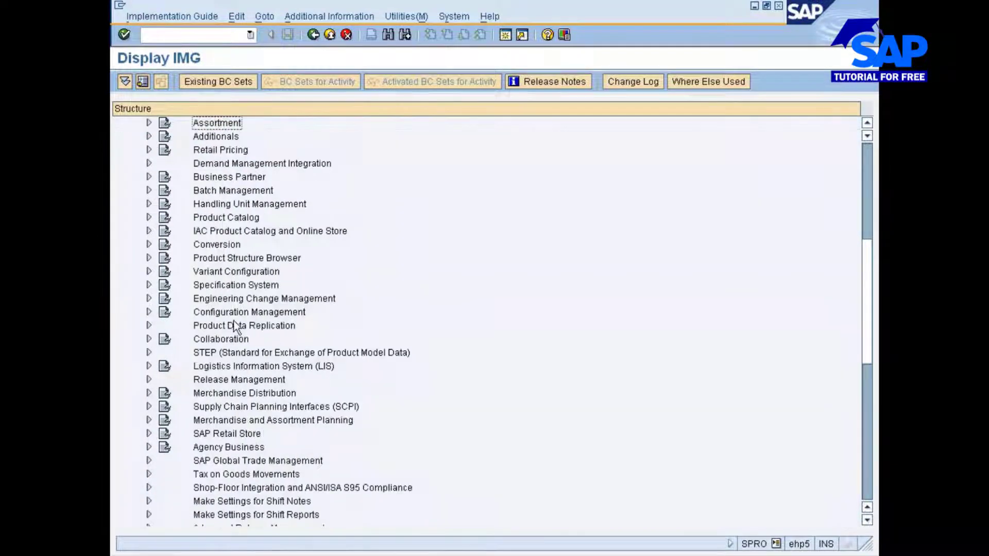
{"action": "scroll", "coordinate": [226, 322], "scroll_direction": "up", "scroll_amount": 4}
{"action": "scroll", "coordinate": [218, 319], "scroll_direction": "up", "scroll_amount": 3}
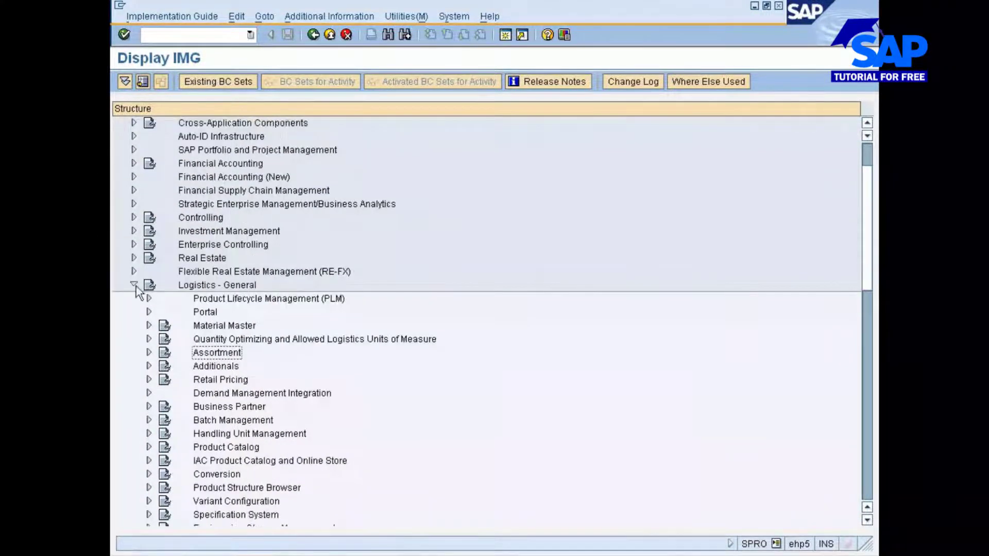
{"action": "left_click", "coordinate": [133, 284]}
{"action": "scroll", "coordinate": [186, 262], "scroll_direction": "up", "scroll_amount": 3}
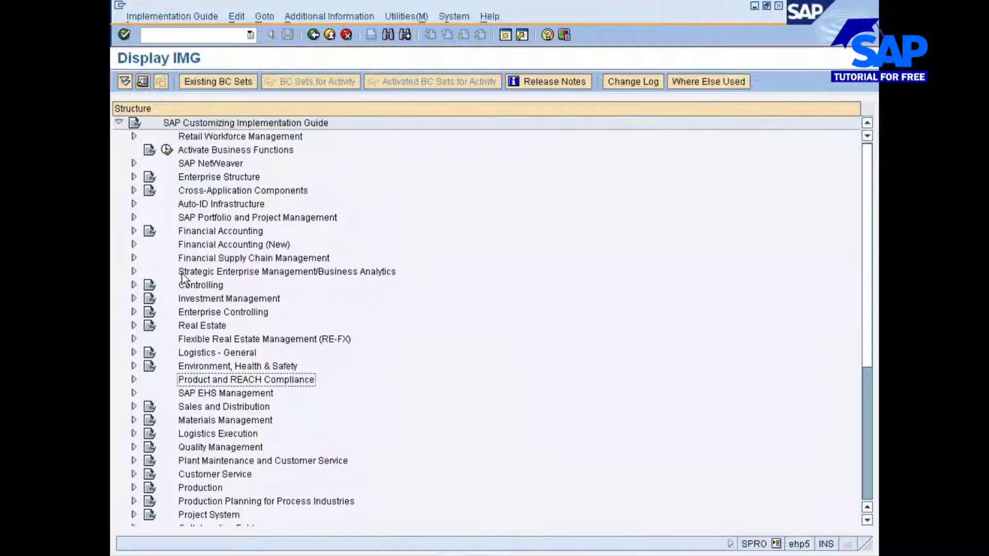
Step: Expand Enterprise Structure and its Definition node in the Implementation Guide
{"action": "double_click", "coordinate": [202, 179]}
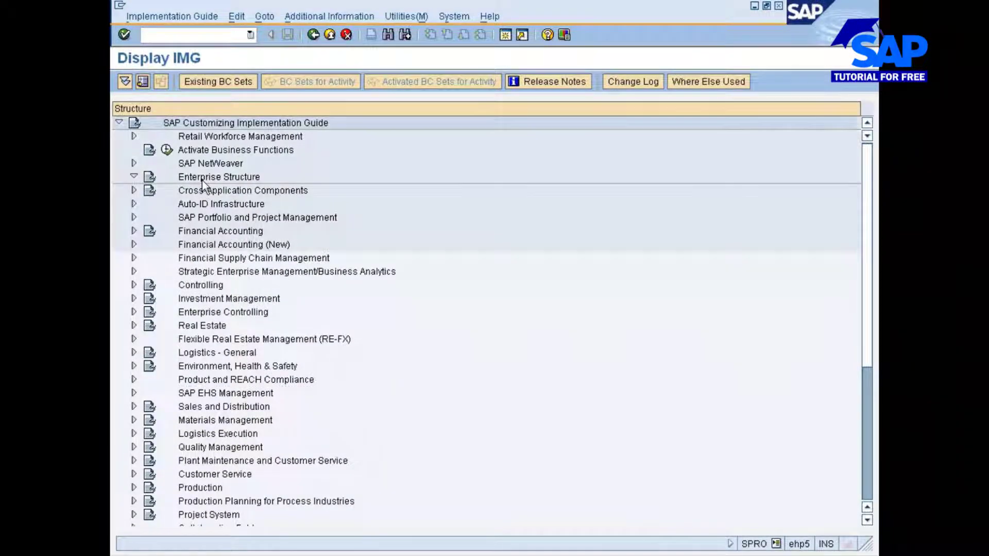
{"action": "key", "text": "Down"}
{"action": "key", "text": "Down"}
{"action": "key", "text": "Down"}
{"action": "key", "text": "Up"}
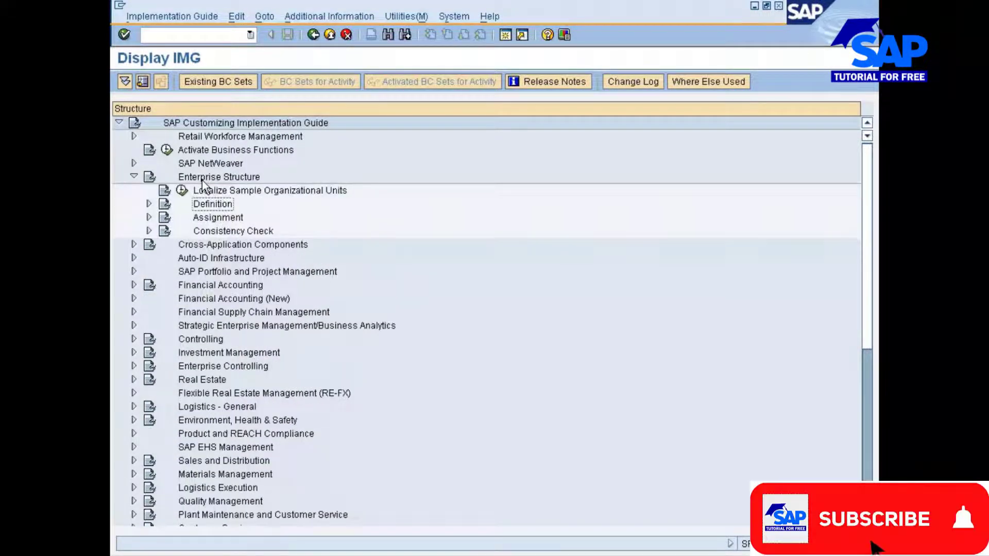
{"action": "key", "text": "Right"}
Step: Expand the Sales and Distribution node under Definition
{"action": "key", "text": "Down"}
{"action": "key", "text": "Down"}
{"action": "key", "text": "Down"}
{"action": "key", "text": "Down"}
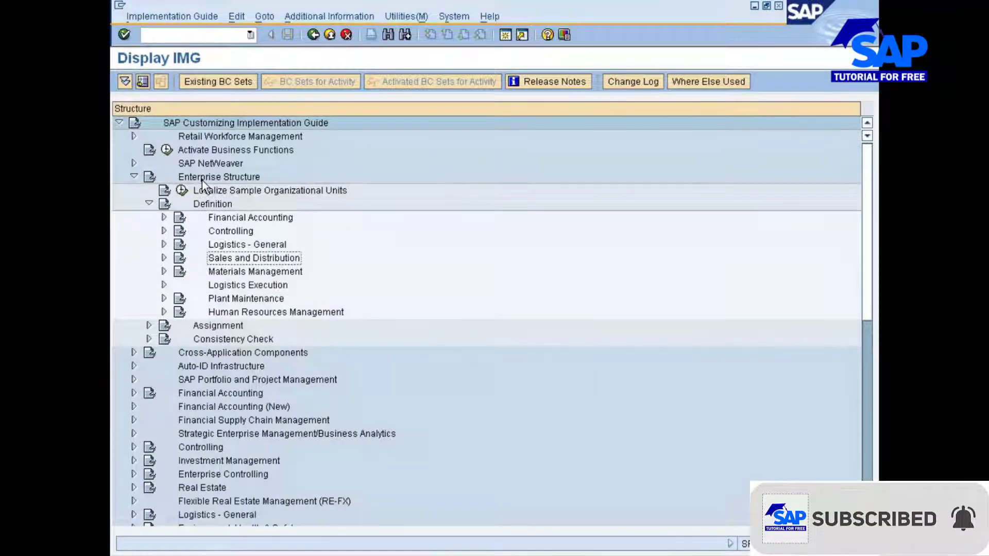
{"action": "key", "text": "Up"}
{"action": "key", "text": "Down"}
{"action": "key", "text": "Right"}
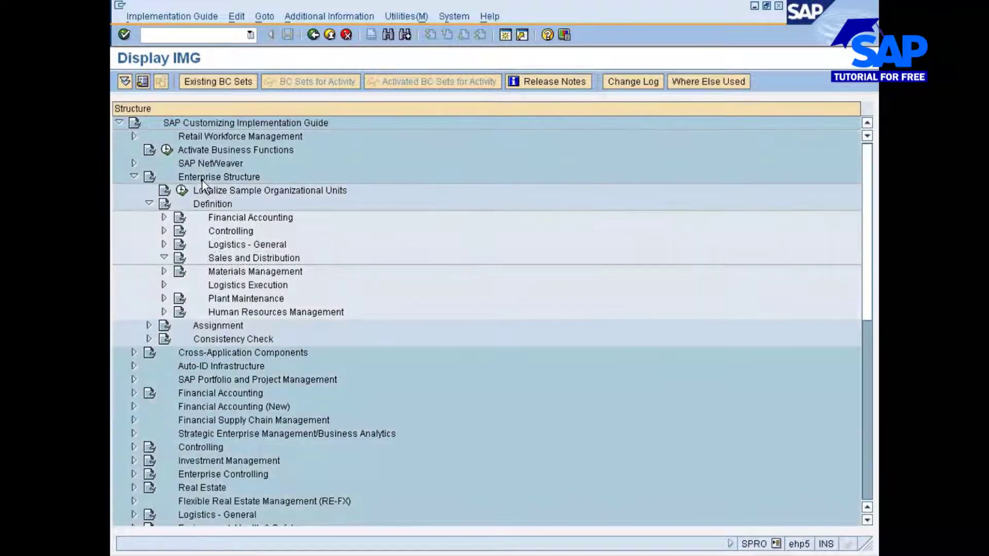
Step: Look through the Sales and Distribution activities under Definition and collapse that node
{"action": "key", "text": "Down"}
{"action": "key", "text": "Down"}
{"action": "key", "text": "Down"}
{"action": "key", "text": "Up"}
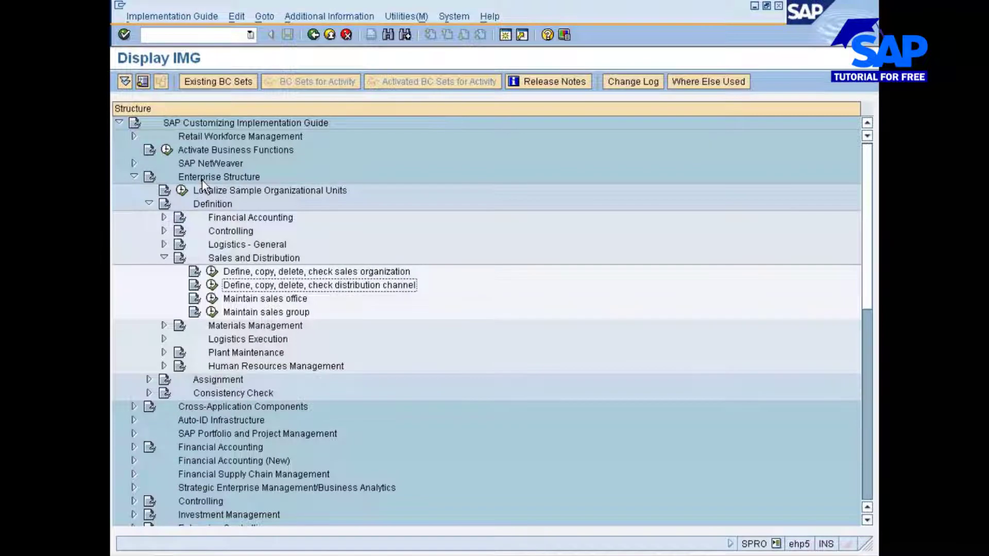
{"action": "key", "text": "Down"}
{"action": "key", "text": "Down"}
{"action": "key", "text": "Down"}
{"action": "key", "text": "Down"}
{"action": "key", "text": "Up"}
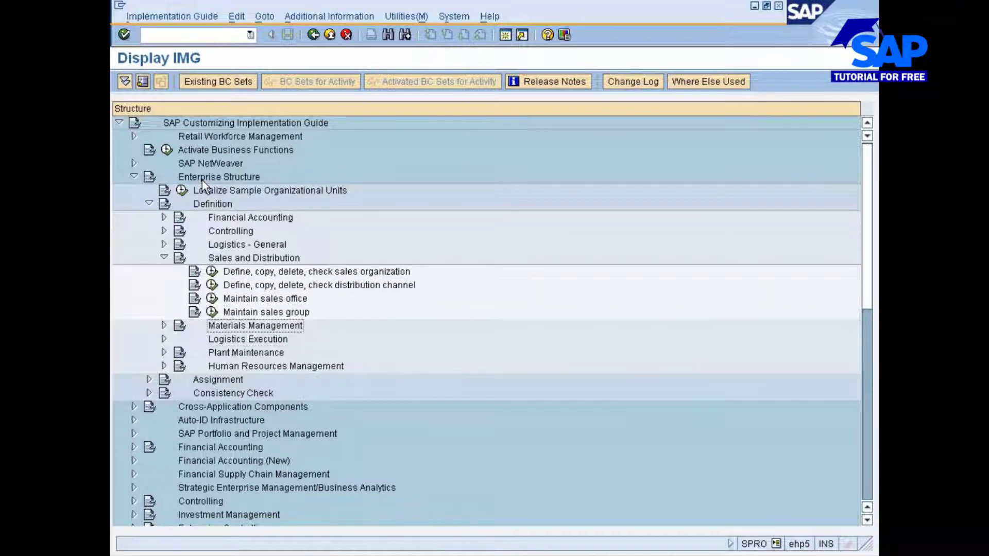
{"action": "key", "text": "Up"}
{"action": "key", "text": "Up"}
{"action": "key", "text": "Up"}
{"action": "key", "text": "Up"}
{"action": "key", "text": "Up"}
{"action": "key", "text": "Up"}
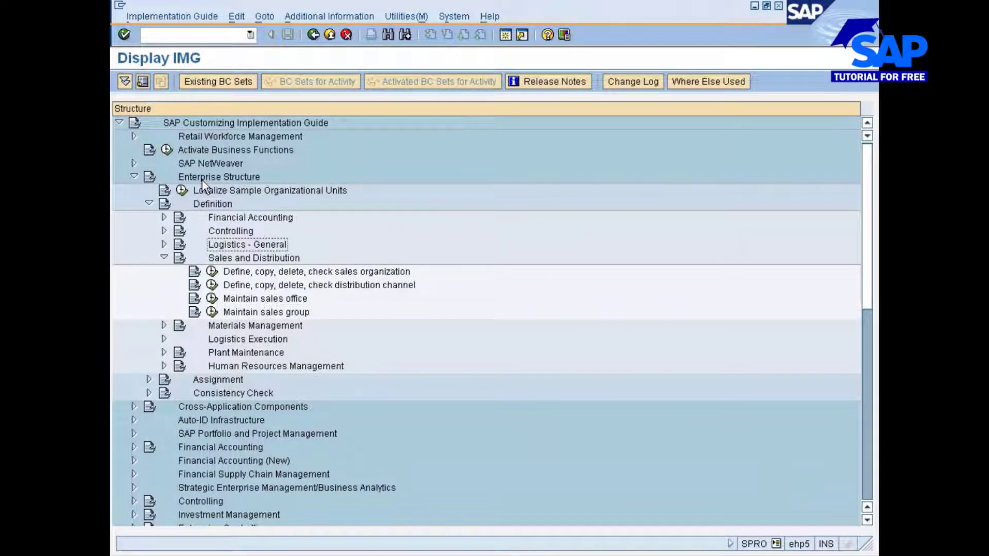
{"action": "key", "text": "Down"}
{"action": "key", "text": "Left"}
Step: Expand the Assignment node of Enterprise Structure and its Sales and Distribution subnode
{"action": "key", "text": "Down"}
{"action": "key", "text": "Down"}
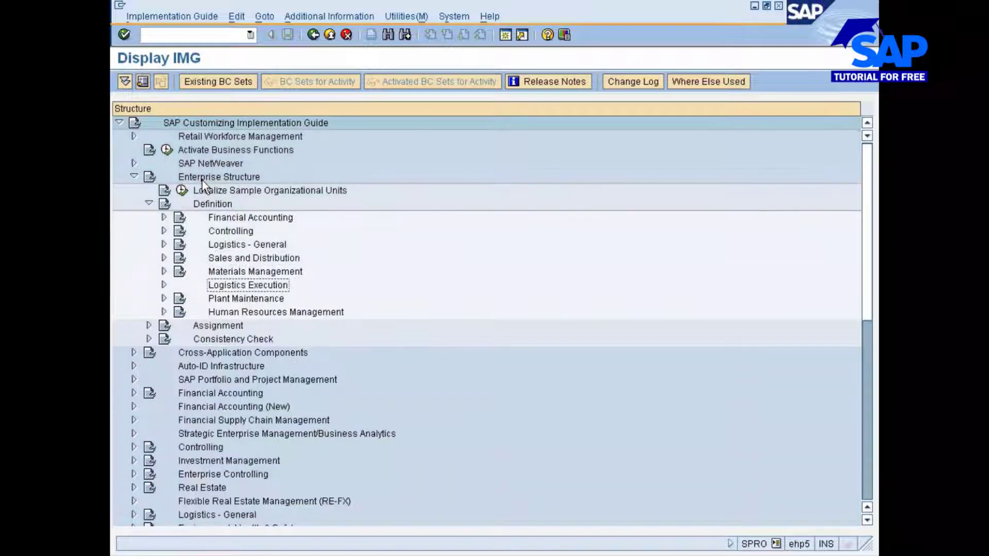
{"action": "key", "text": "Down"}
{"action": "key", "text": "Down"}
{"action": "key", "text": "Down"}
{"action": "key", "text": "Right"}
{"action": "key", "text": "Down"}
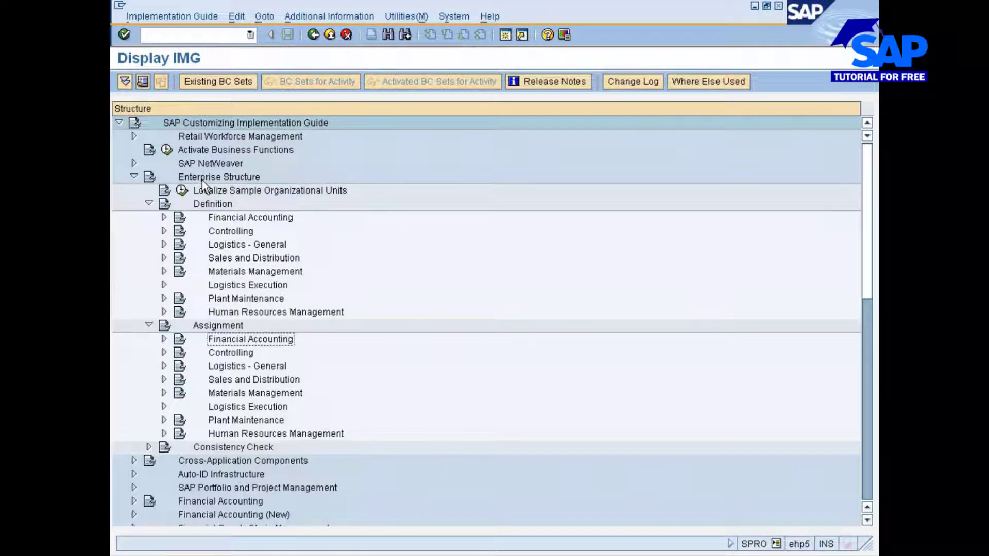
{"action": "key", "text": "Down"}
{"action": "key", "text": "Down"}
{"action": "key", "text": "Down"}
{"action": "key", "text": "Right"}
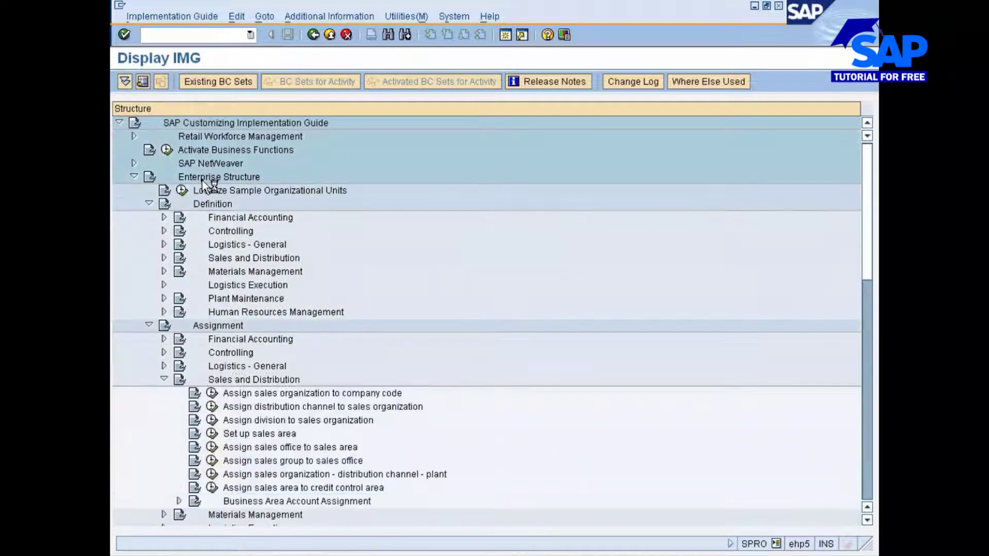
Step: Open the Set up sales area activity under the Sales and Distribution assignments
{"action": "key", "text": "Down"}
{"action": "key", "text": "Down"}
{"action": "key", "text": "Down"}
{"action": "key", "text": "Down"}
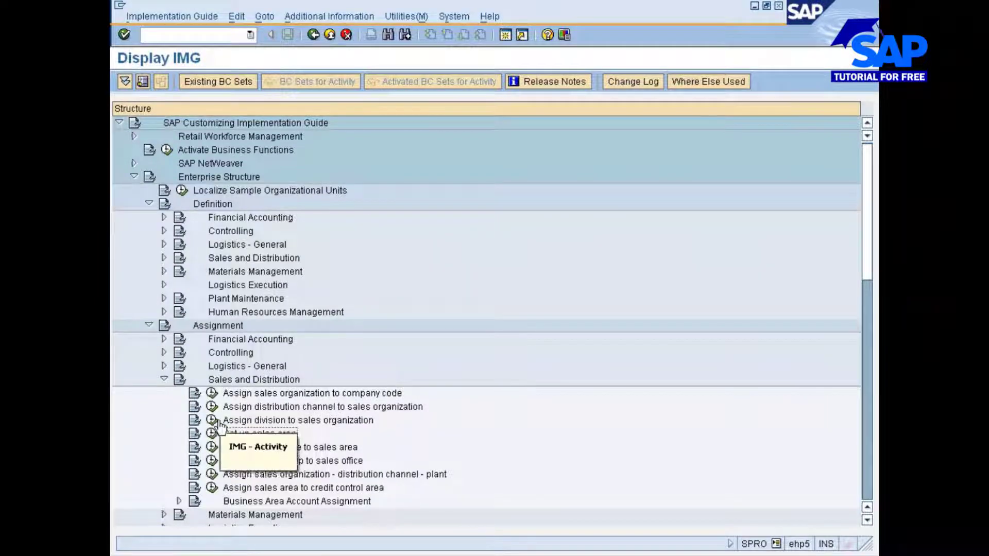
{"action": "left_click", "coordinate": [211, 433]}
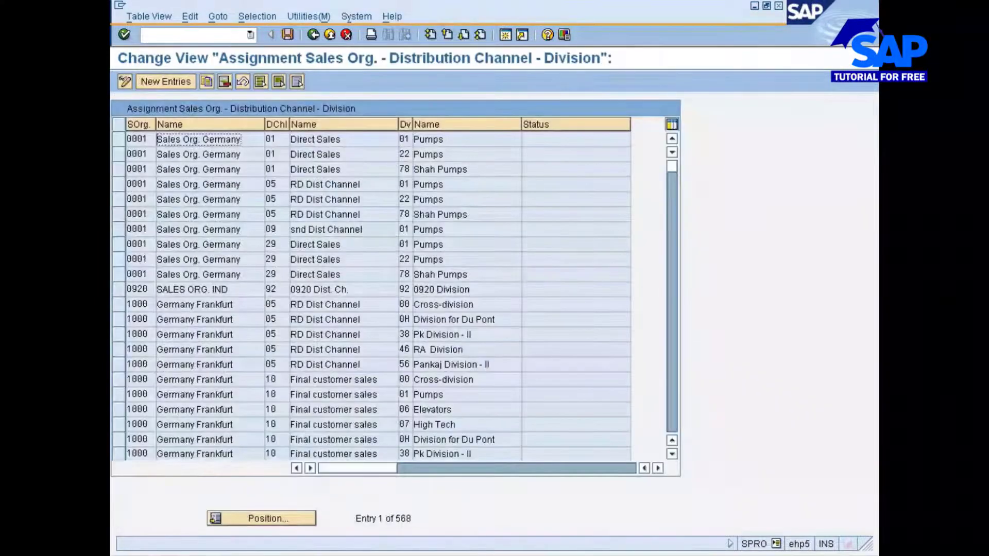
Step: Filter the sales area assignments by contents to distribution channel 77
{"action": "left_click", "coordinate": [265, 15]}
{"action": "left_click", "coordinate": [286, 35]}
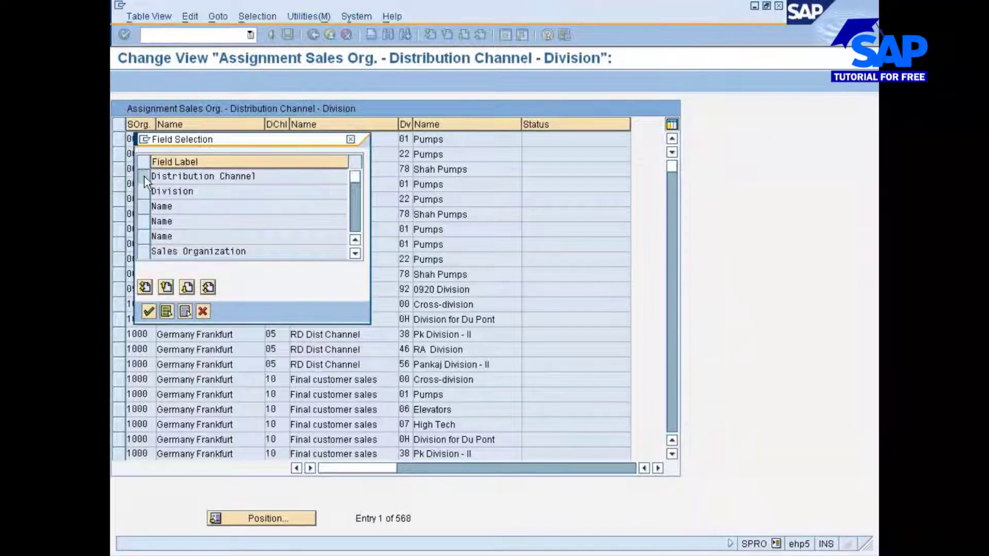
{"action": "left_click", "coordinate": [144, 177]}
{"action": "left_click", "coordinate": [148, 312]}
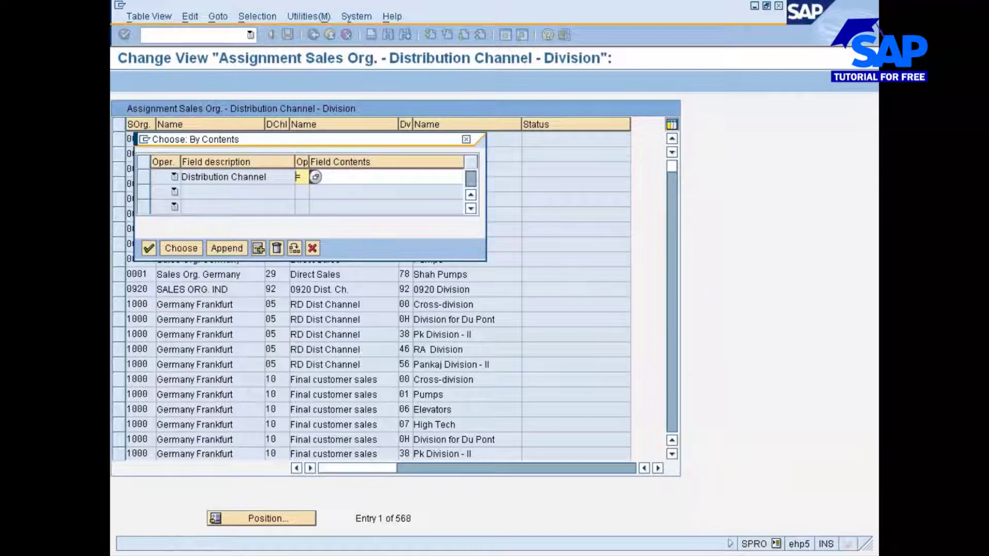
{"action": "type", "text": "77"}
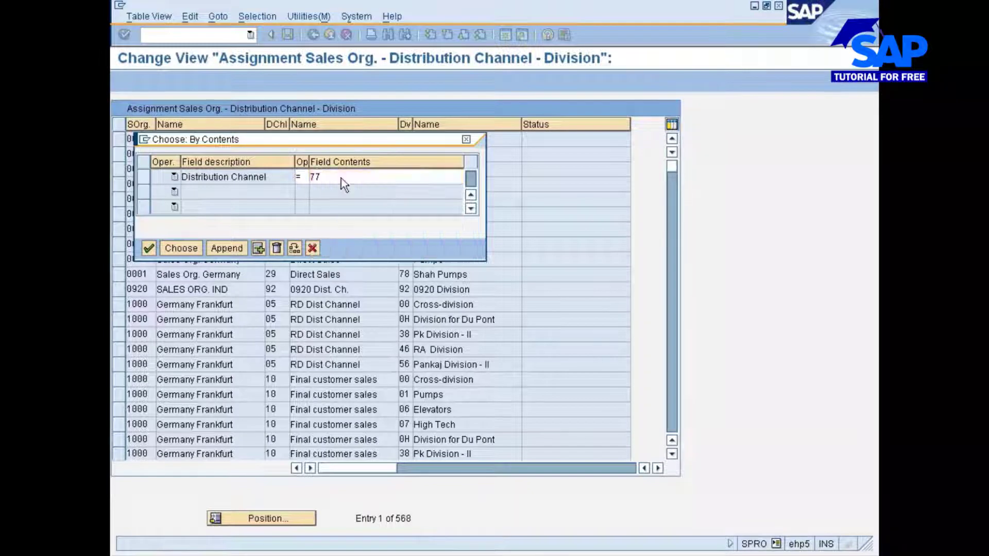
{"action": "key", "text": "Return"}
{"action": "left_click", "coordinate": [191, 245]}
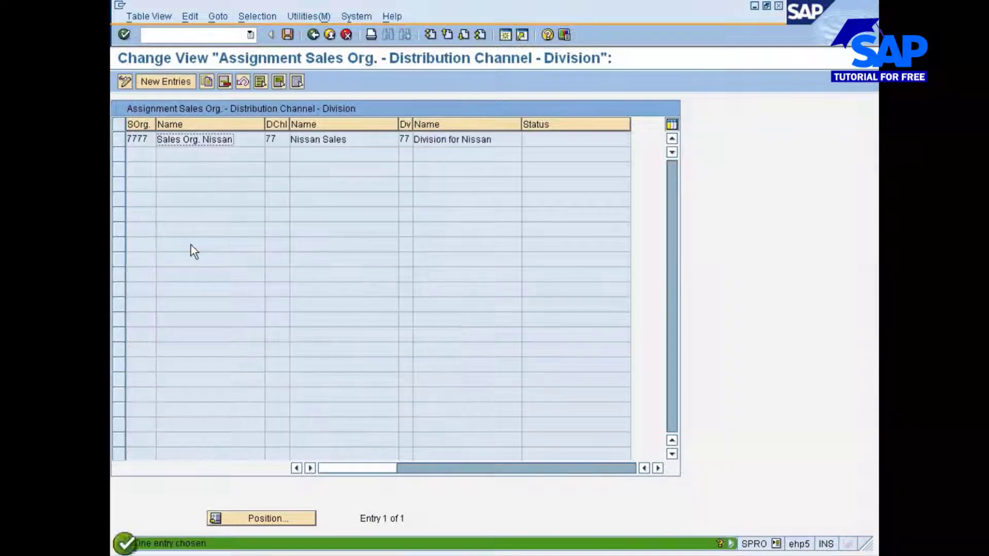
Step: Return to the full list of sales area assignments and filter it by contents to sales organization 7777
{"action": "left_click", "coordinate": [313, 34]}
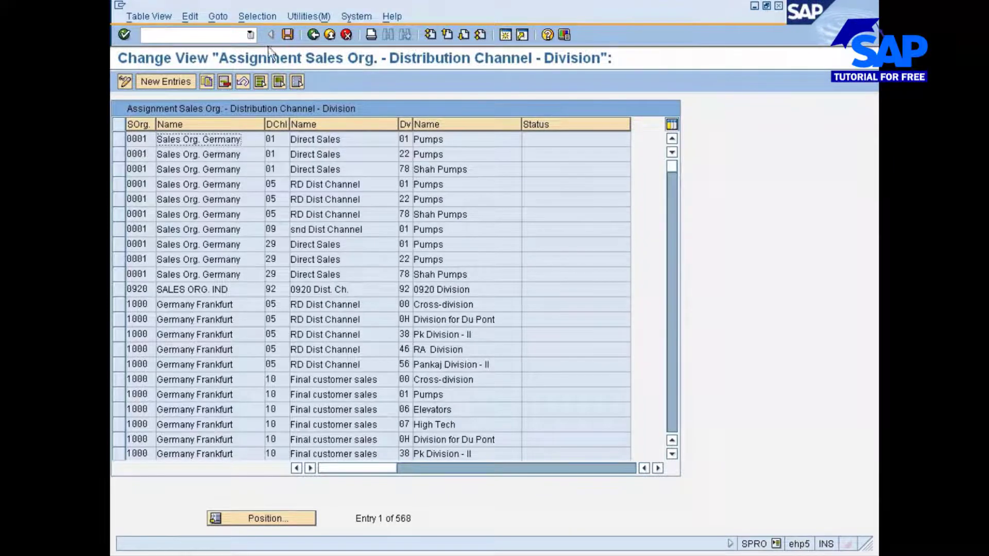
{"action": "left_click", "coordinate": [267, 20]}
{"action": "left_click", "coordinate": [267, 34]}
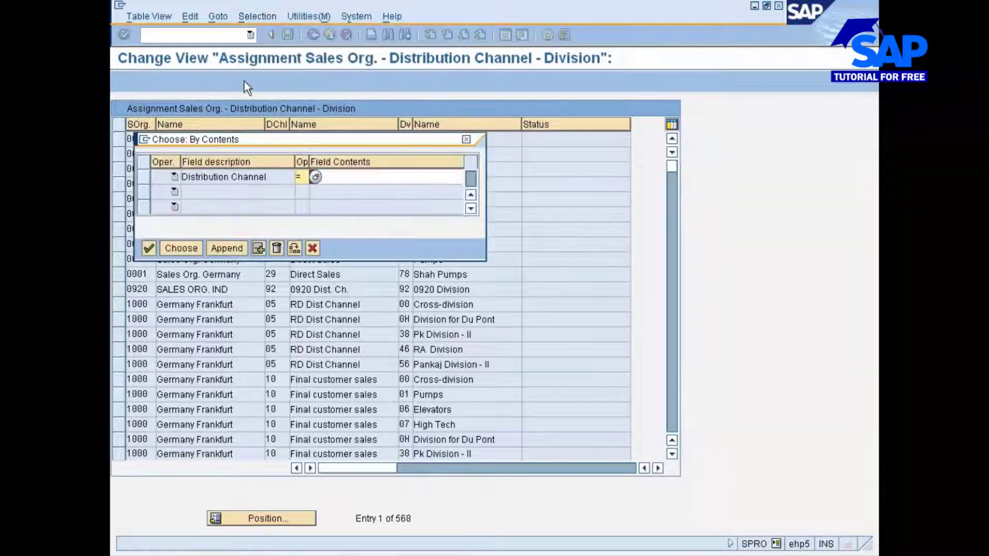
{"action": "type", "text": "77"}
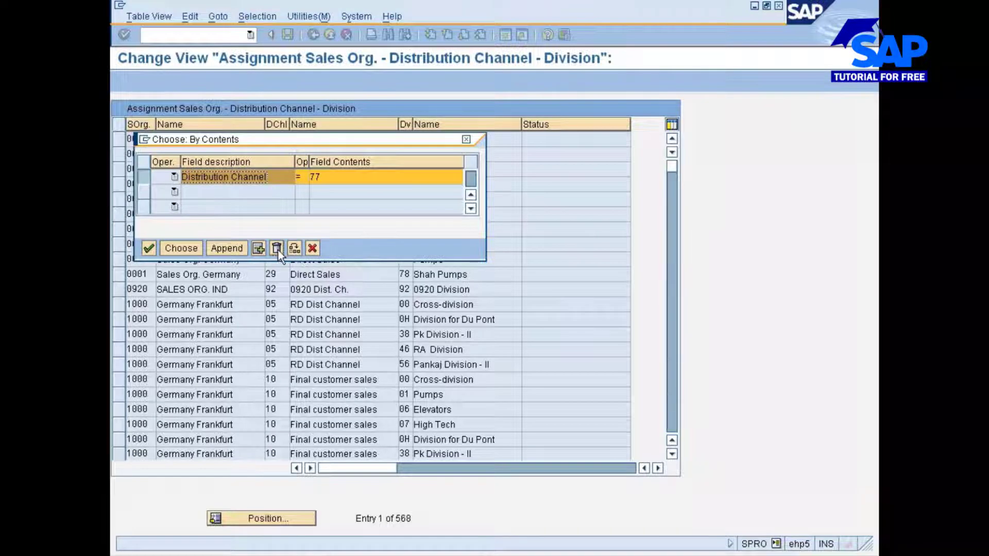
{"action": "left_click", "coordinate": [277, 248]}
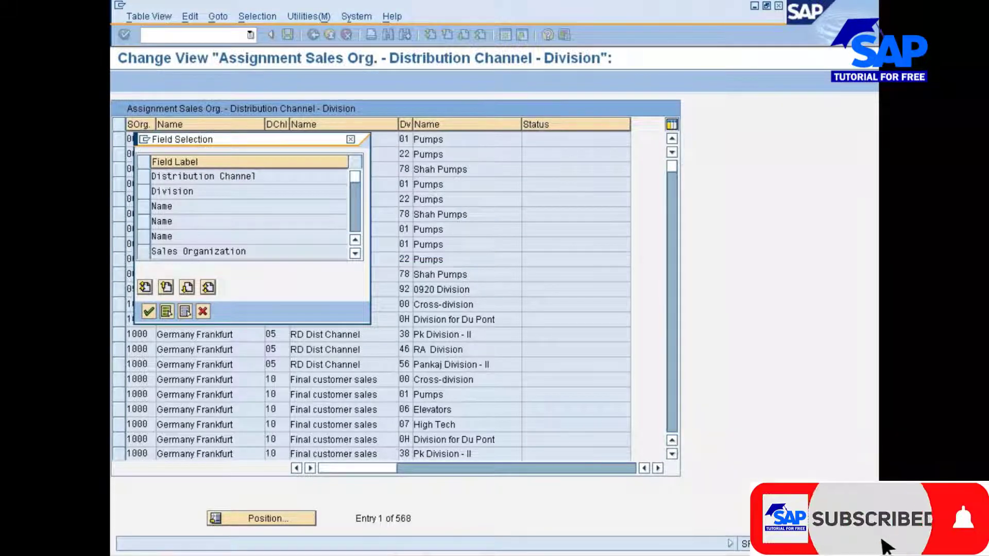
{"action": "left_click", "coordinate": [145, 252]}
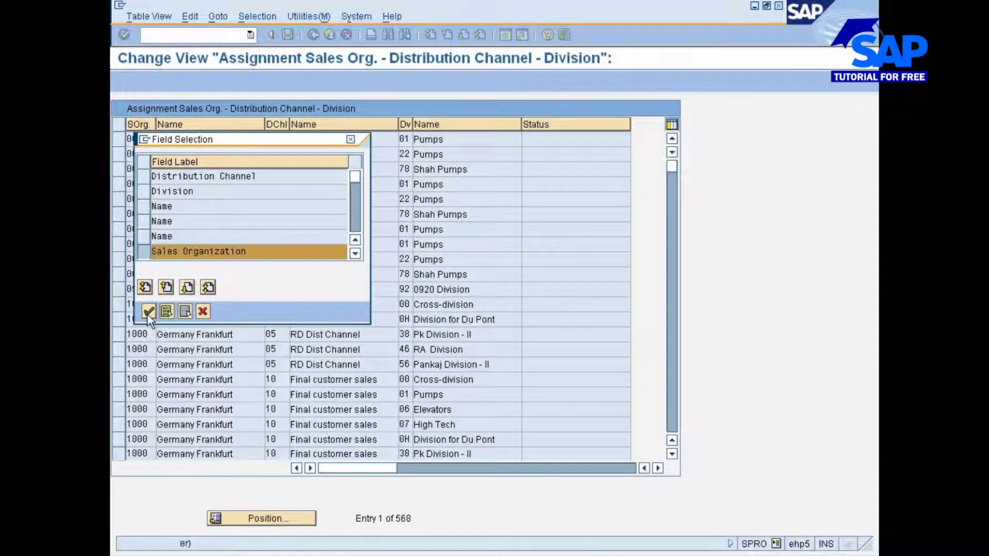
{"action": "left_click", "coordinate": [148, 311]}
{"action": "type", "text": "77"}
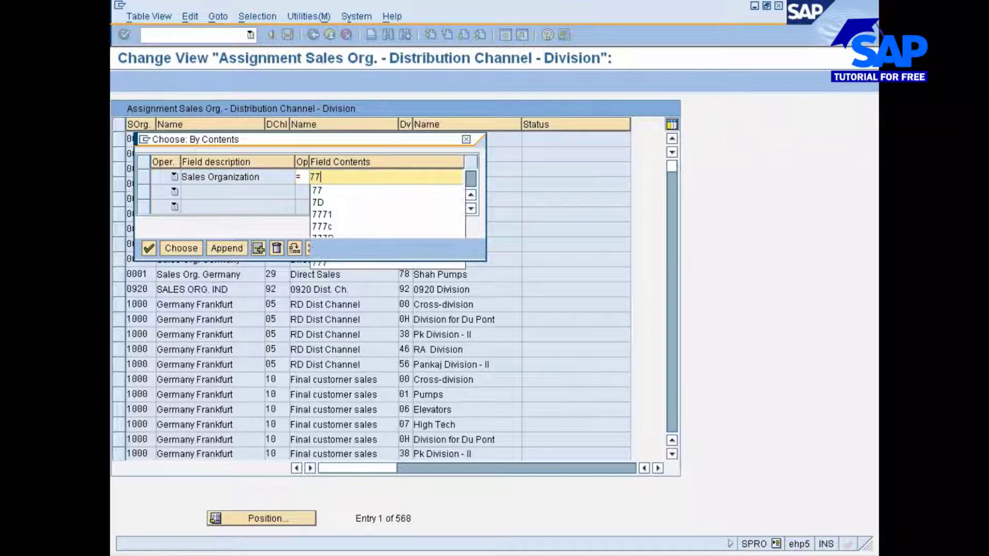
{"action": "type", "text": "77"}
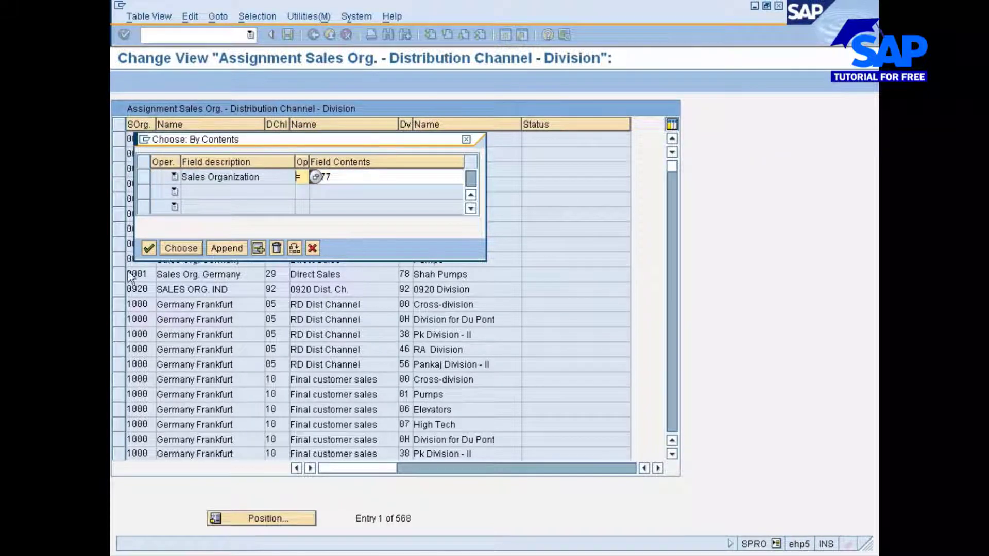
{"action": "left_click", "coordinate": [181, 249]}
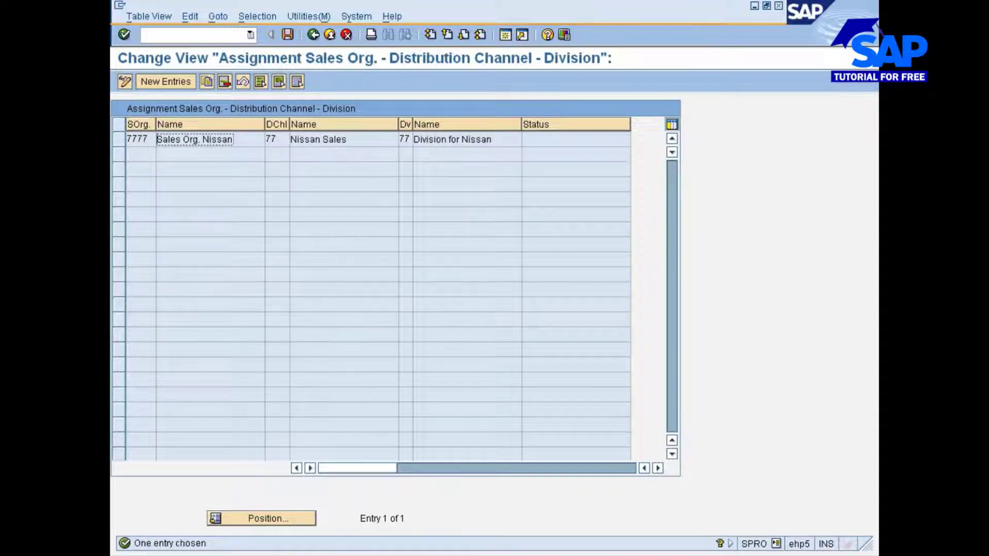
{"action": "left_click", "coordinate": [314, 141]}
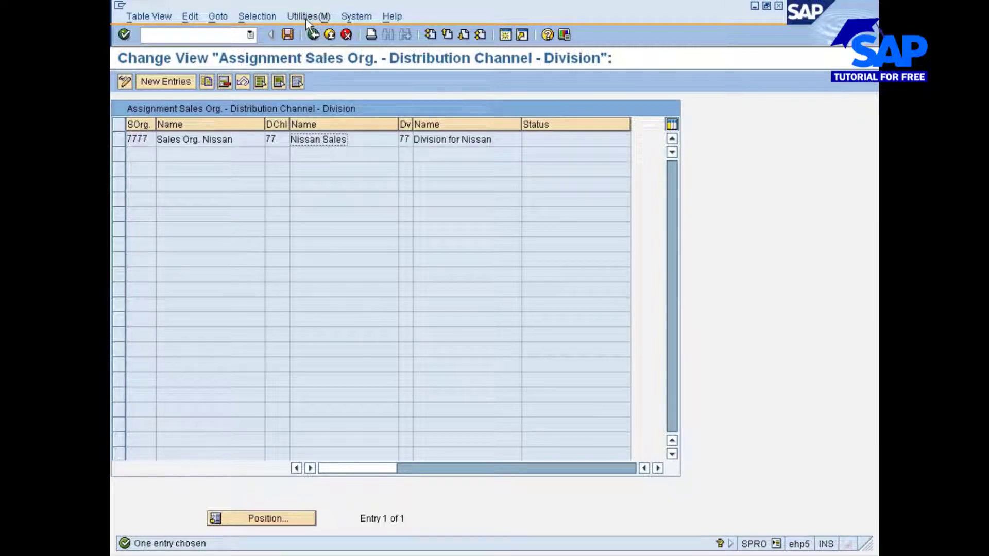
Step: Replace the Sales Organization selection field with Division and filter the assignments by contents to division 77
{"action": "left_click", "coordinate": [257, 16]}
{"action": "left_click", "coordinate": [274, 33]}
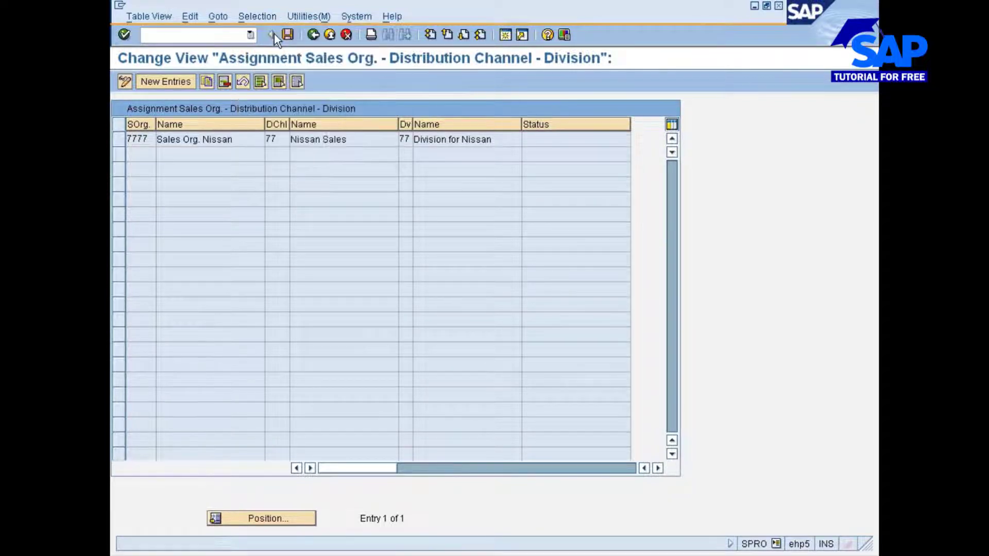
{"action": "left_click", "coordinate": [145, 177]}
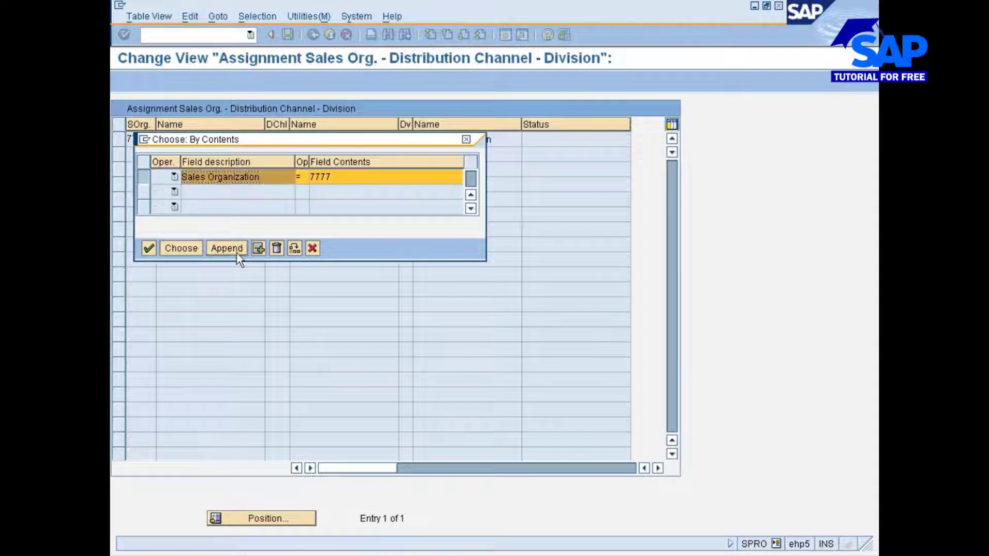
{"action": "left_click", "coordinate": [283, 252]}
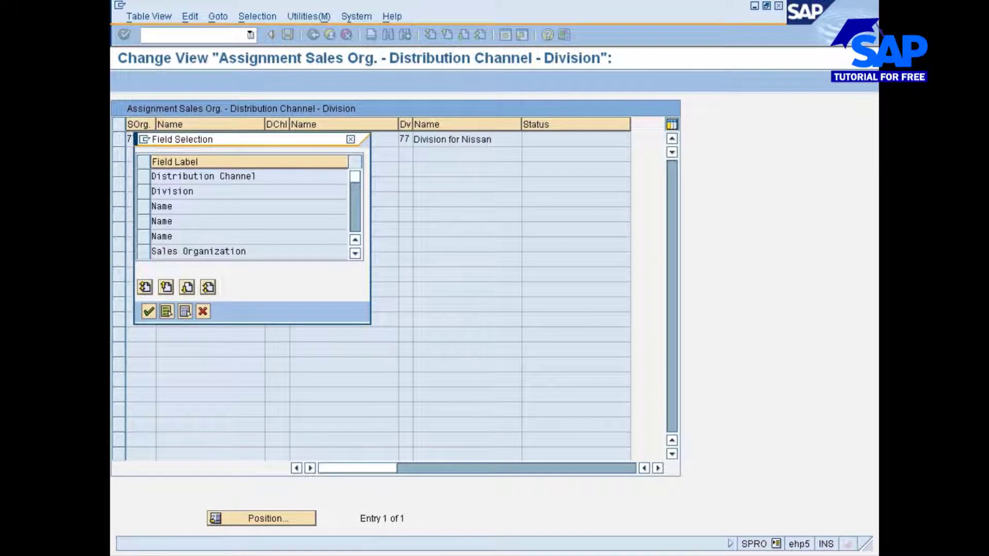
{"action": "left_click", "coordinate": [141, 195]}
{"action": "left_click", "coordinate": [166, 311]}
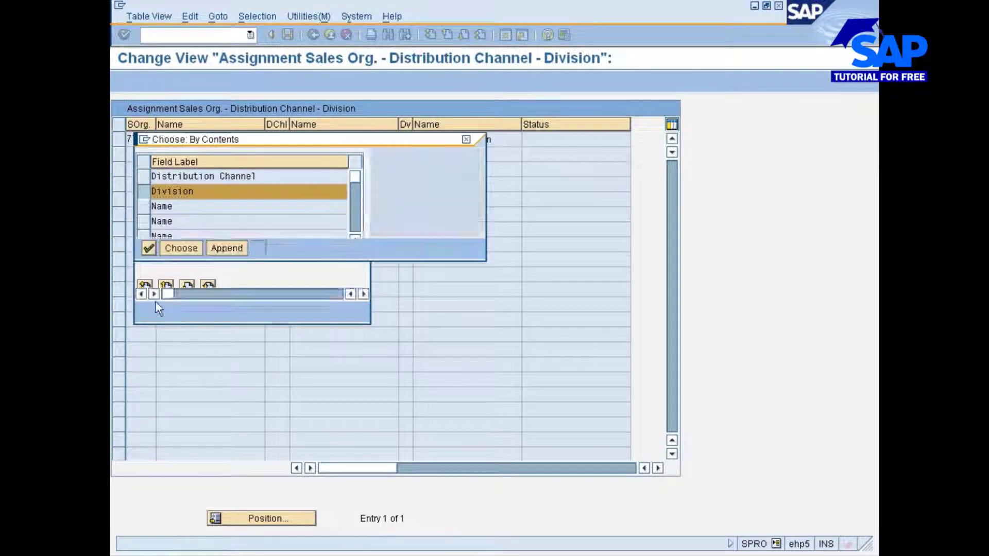
{"action": "type", "text": "77"}
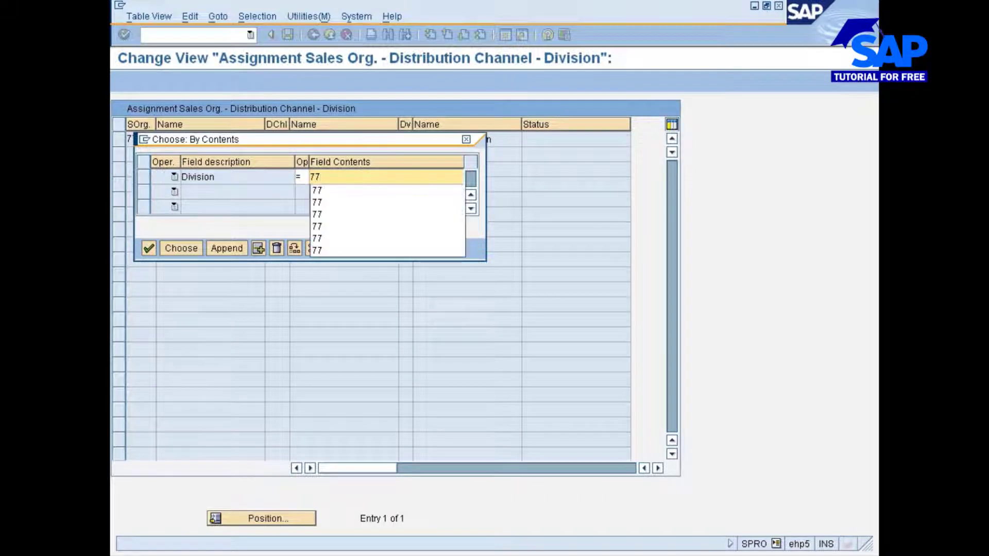
{"action": "key", "text": "Return"}
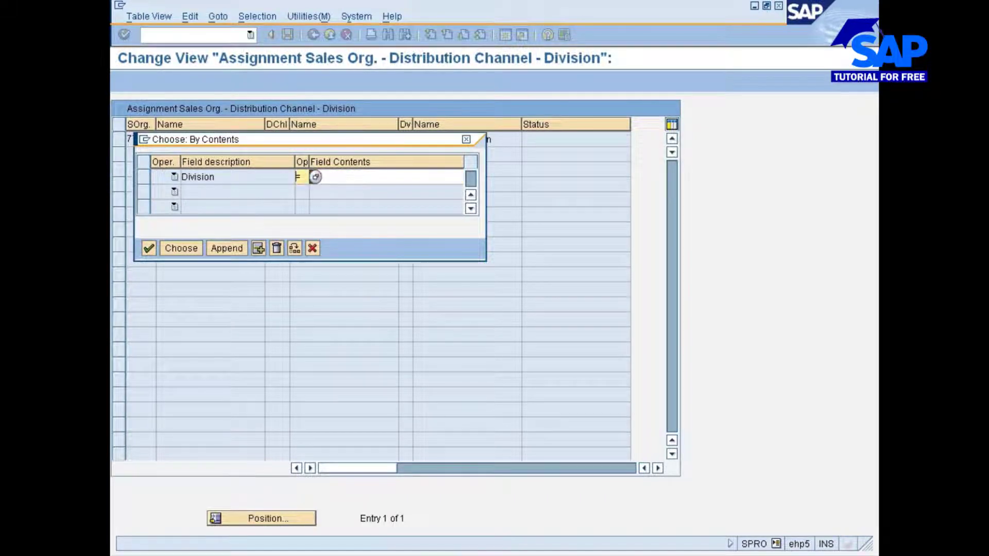
{"action": "key", "text": "Return"}
{"action": "left_click", "coordinate": [153, 249]}
{"action": "left_click", "coordinate": [153, 249]}
{"action": "left_click", "coordinate": [332, 178]}
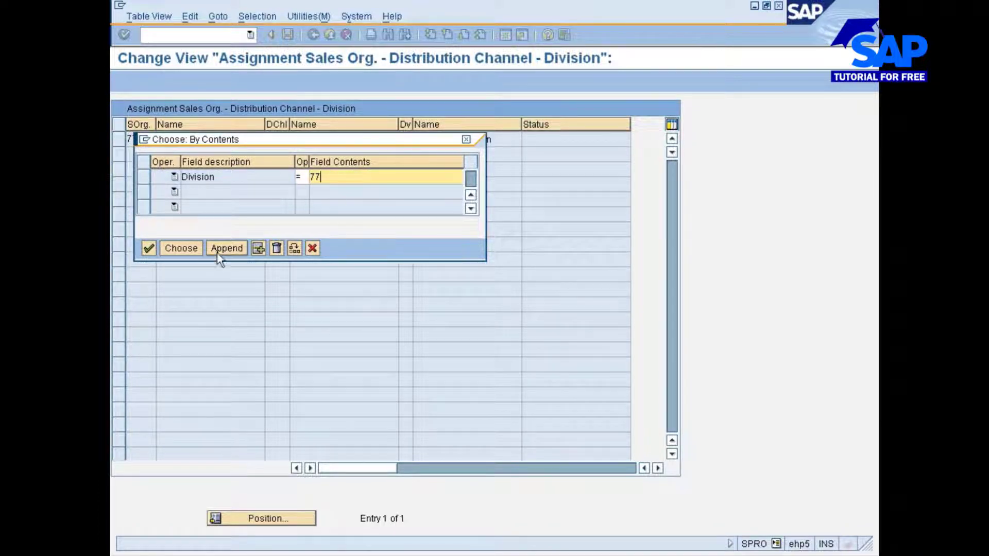
{"action": "left_click", "coordinate": [175, 252]}
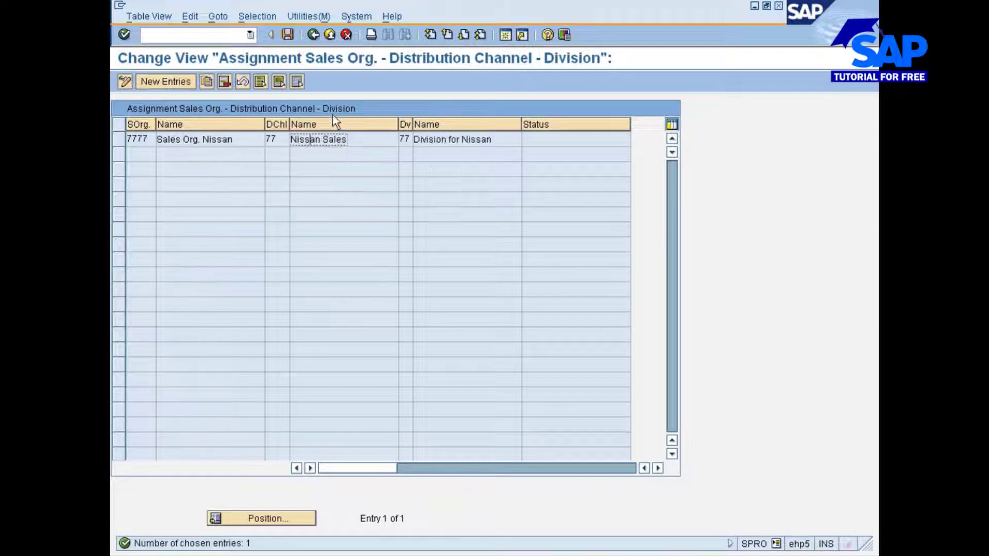
Step: Return to all sales area assignments, filter them by contents to division 01 and look through the entries
{"action": "left_click", "coordinate": [313, 35]}
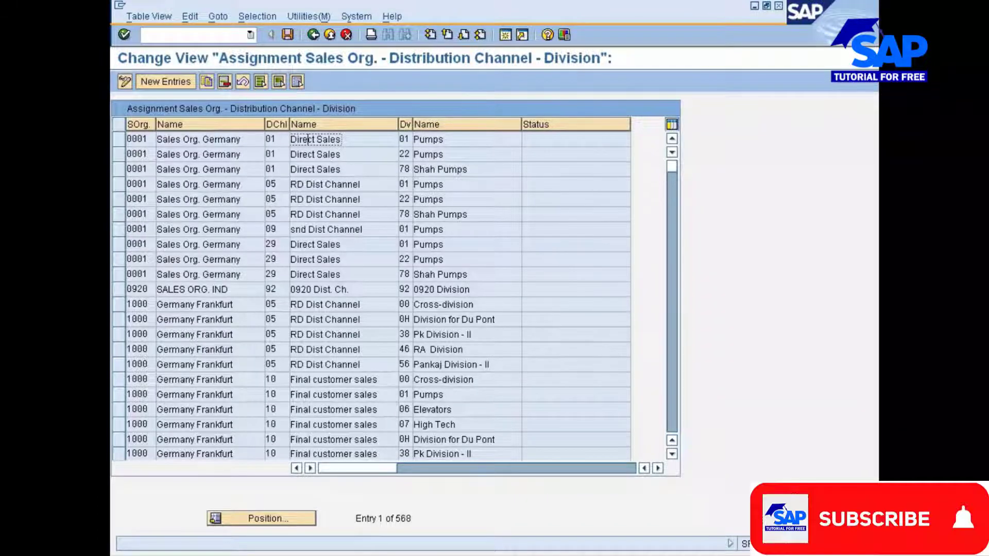
{"action": "left_click", "coordinate": [159, 139]}
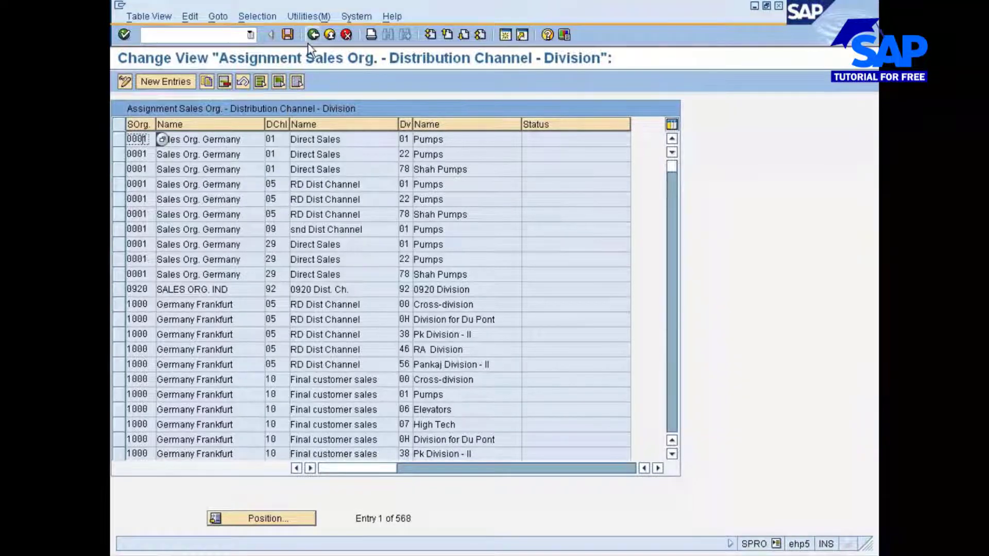
{"action": "left_click", "coordinate": [300, 17]}
{"action": "left_click", "coordinate": [267, 18]}
{"action": "left_click", "coordinate": [266, 30]}
{"action": "type", "text": "77"}
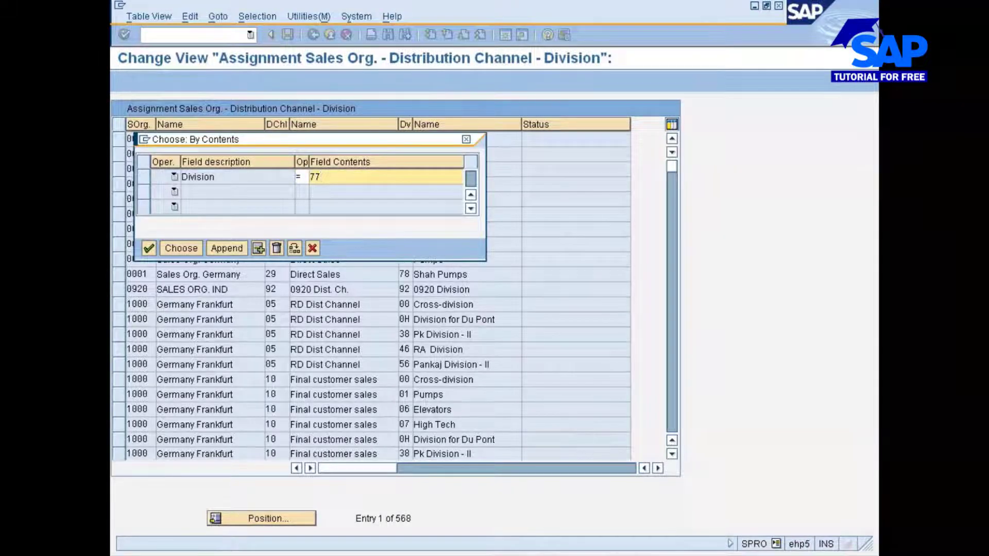
{"action": "key", "text": "BackSpace"}
{"action": "key", "text": "BackSpace"}
{"action": "type", "text": "01"}
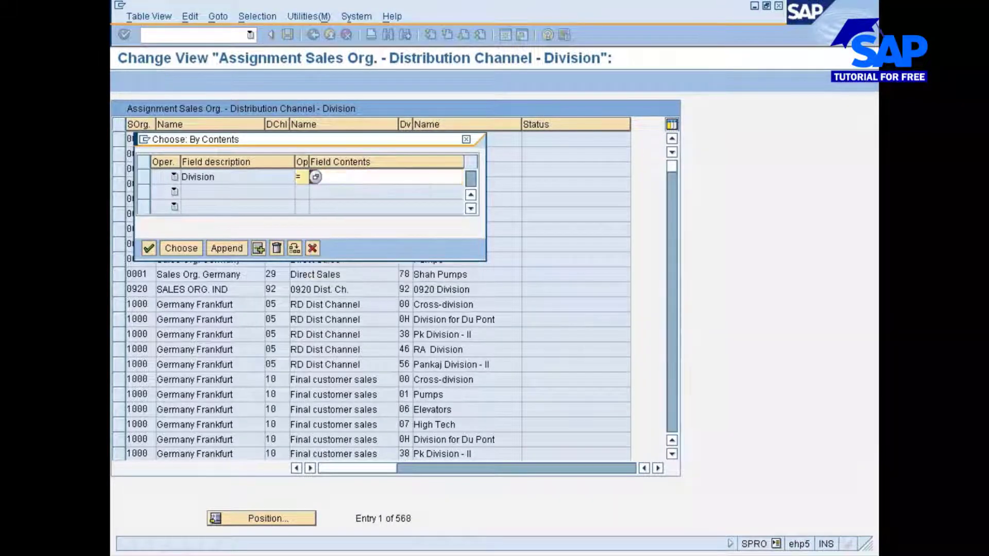
{"action": "left_click", "coordinate": [187, 251]}
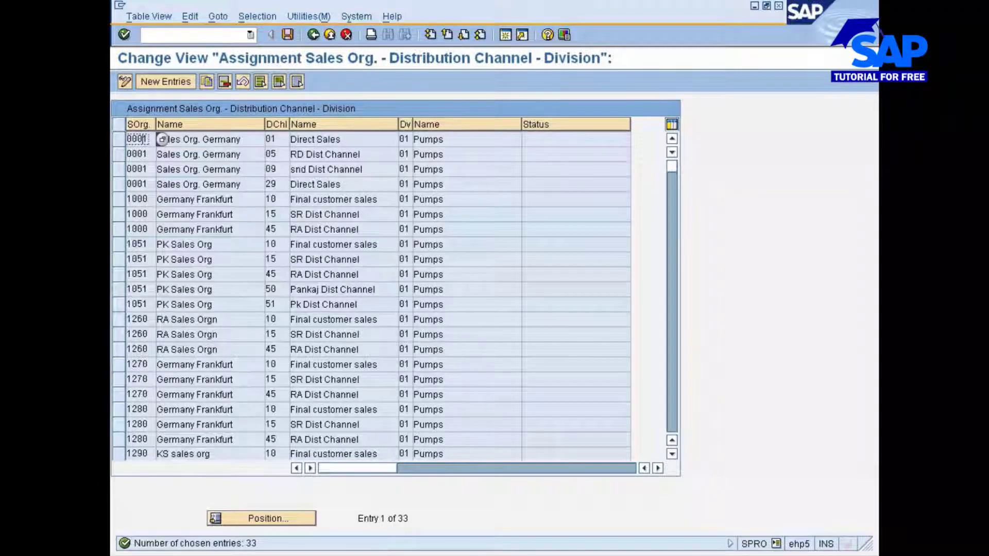
{"action": "scroll", "coordinate": [205, 326], "scroll_direction": "down", "scroll_amount": 3}
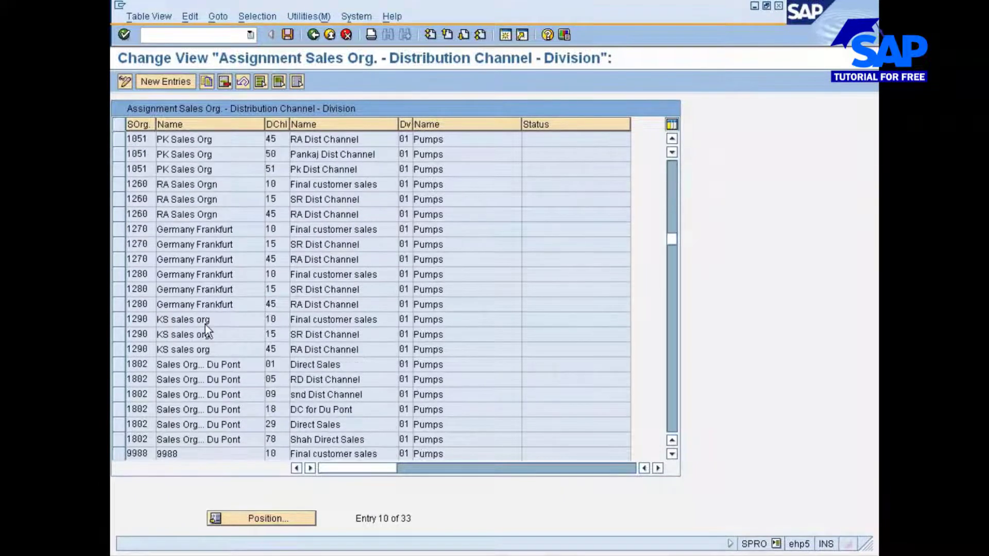
{"action": "scroll", "coordinate": [205, 326], "scroll_direction": "down", "scroll_amount": 2}
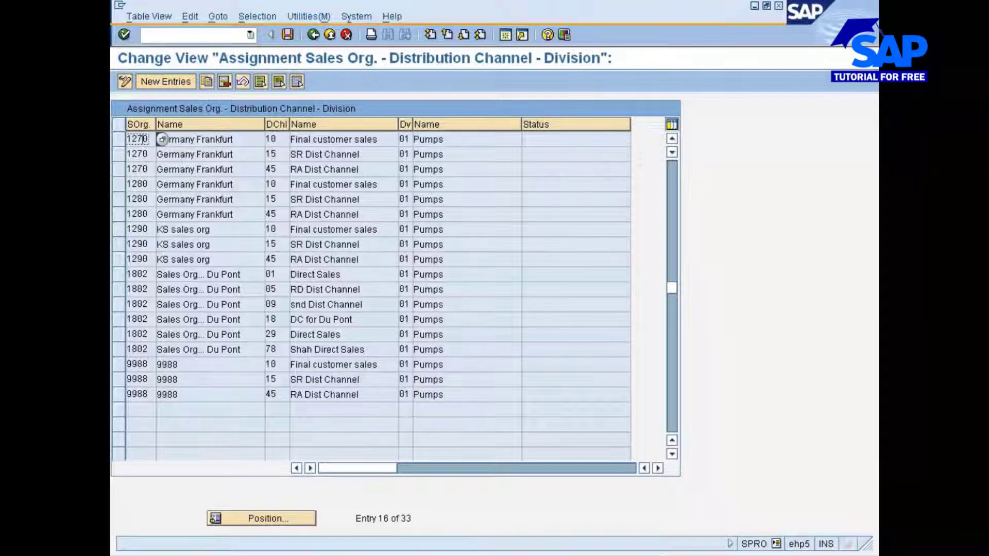
{"action": "scroll", "coordinate": [228, 323], "scroll_direction": "up", "scroll_amount": 1}
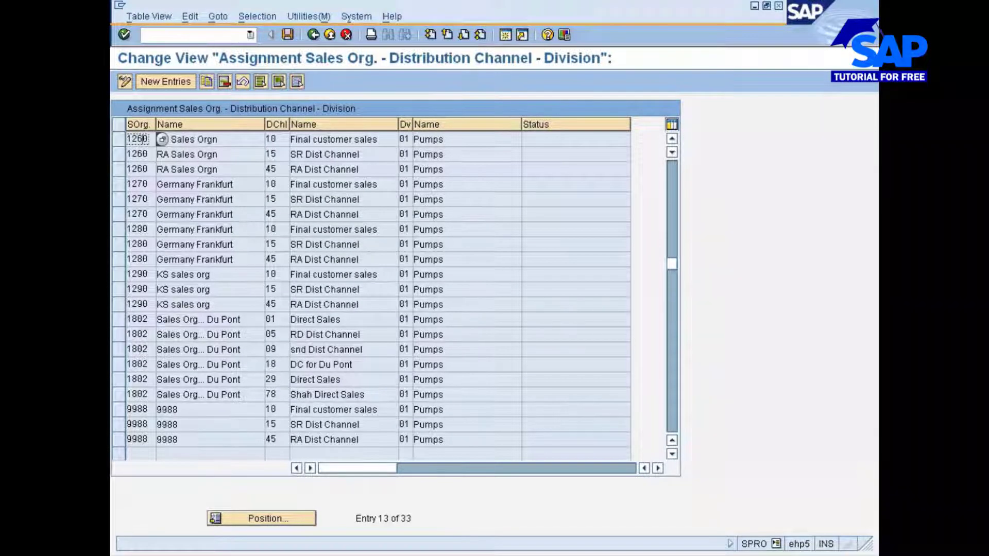
{"action": "scroll", "coordinate": [142, 304], "scroll_direction": "up", "scroll_amount": 3}
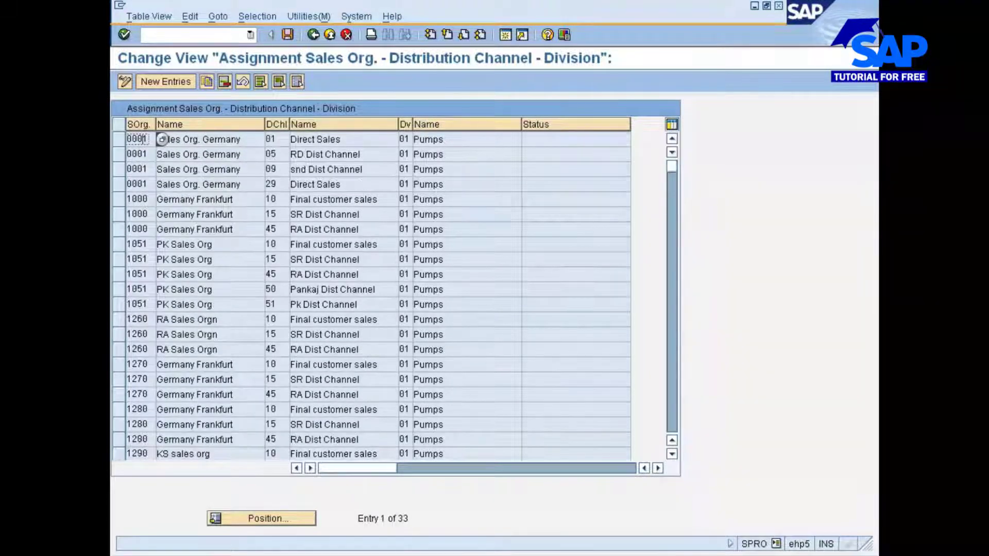
Step: Return to the unfiltered assignments, replace the Division selection field with Distribution Channel and filter to distribution channel 77
{"action": "left_click", "coordinate": [310, 34]}
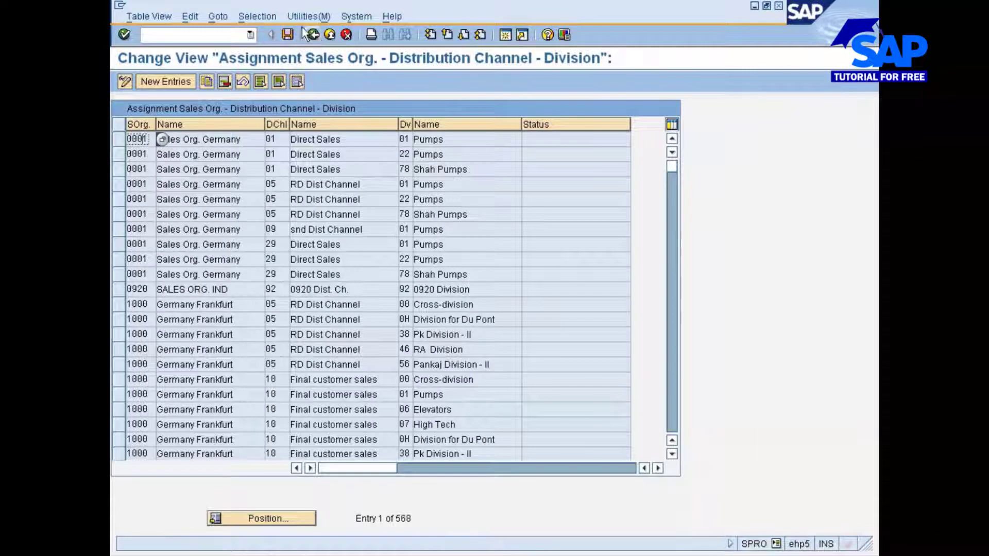
{"action": "left_click", "coordinate": [258, 16]}
{"action": "left_click", "coordinate": [279, 32]}
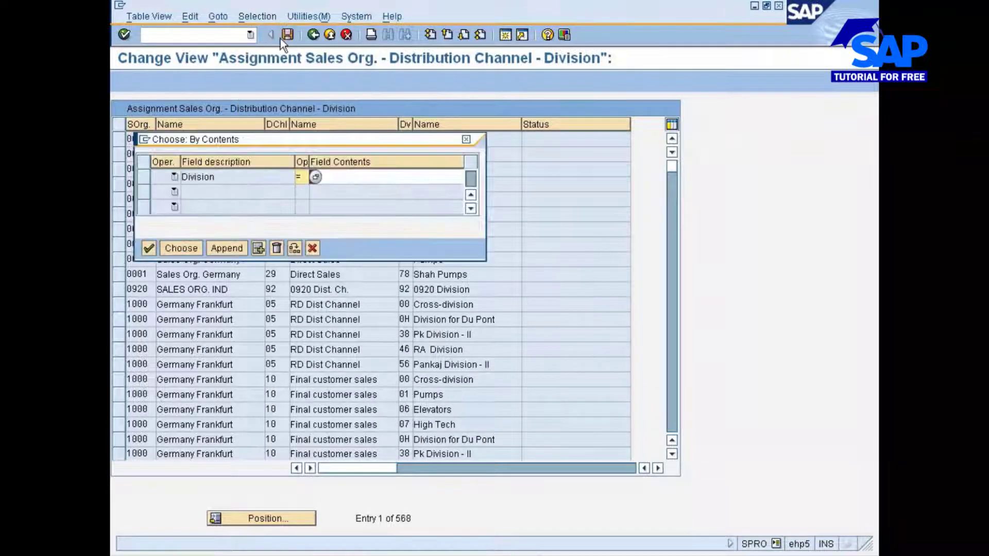
{"action": "type", "text": "01"}
{"action": "key", "text": "Return"}
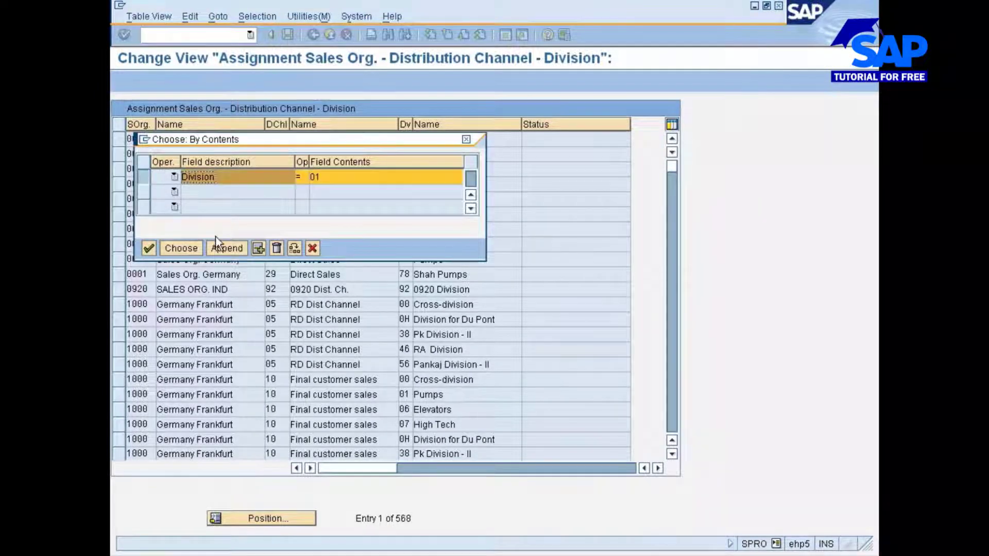
{"action": "left_click", "coordinate": [280, 249]}
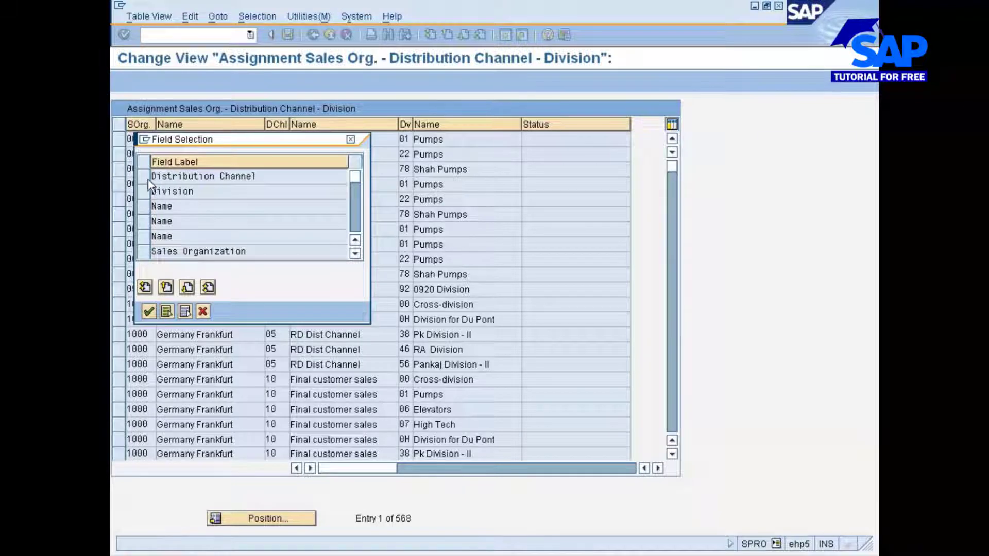
{"action": "left_click", "coordinate": [148, 178]}
{"action": "left_click", "coordinate": [149, 311]}
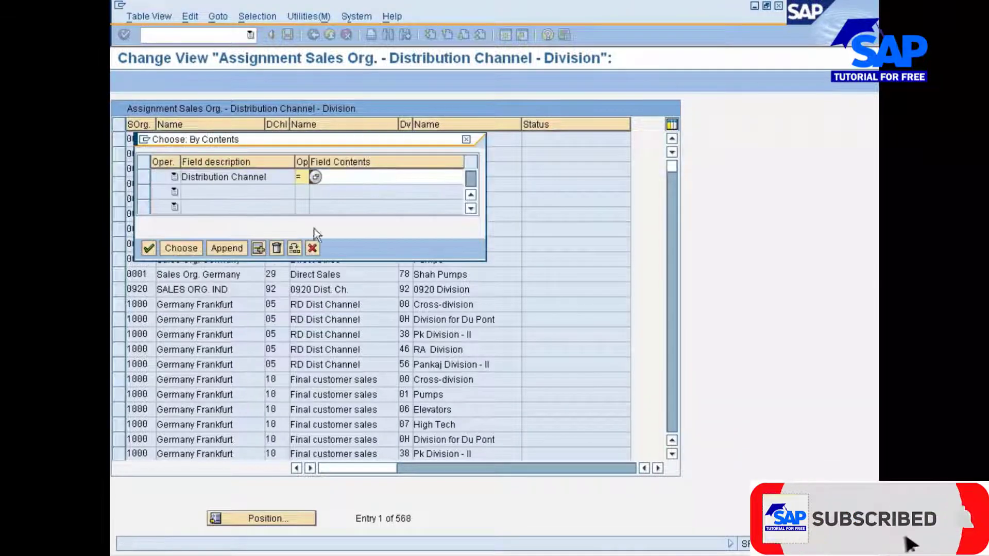
{"action": "left_click", "coordinate": [335, 177]}
{"action": "type", "text": "77"}
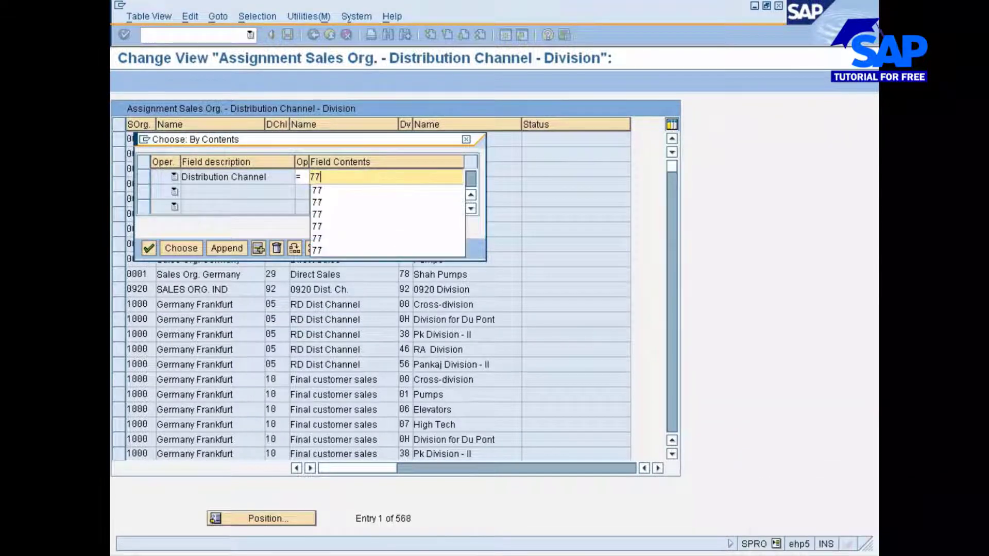
{"action": "left_click", "coordinate": [322, 190]}
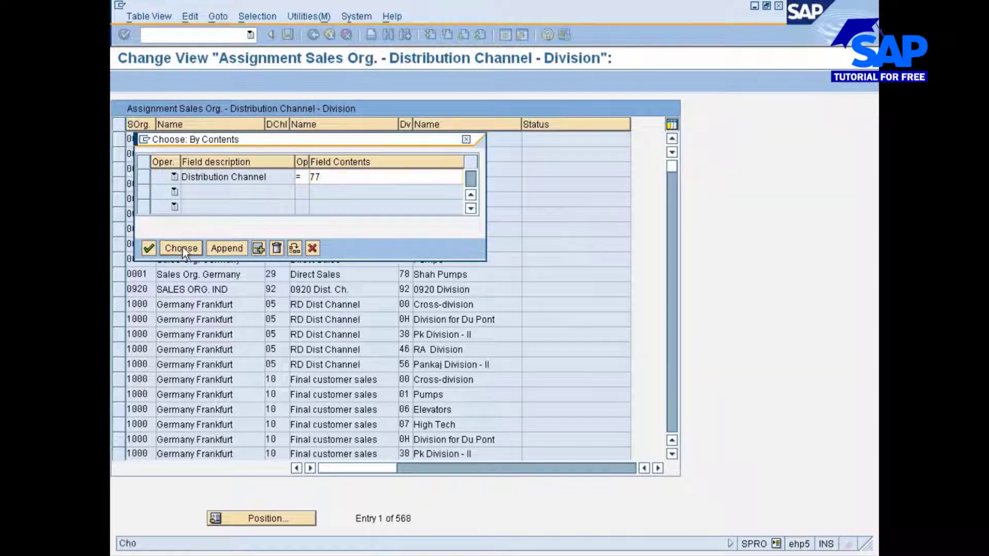
{"action": "left_click", "coordinate": [181, 248]}
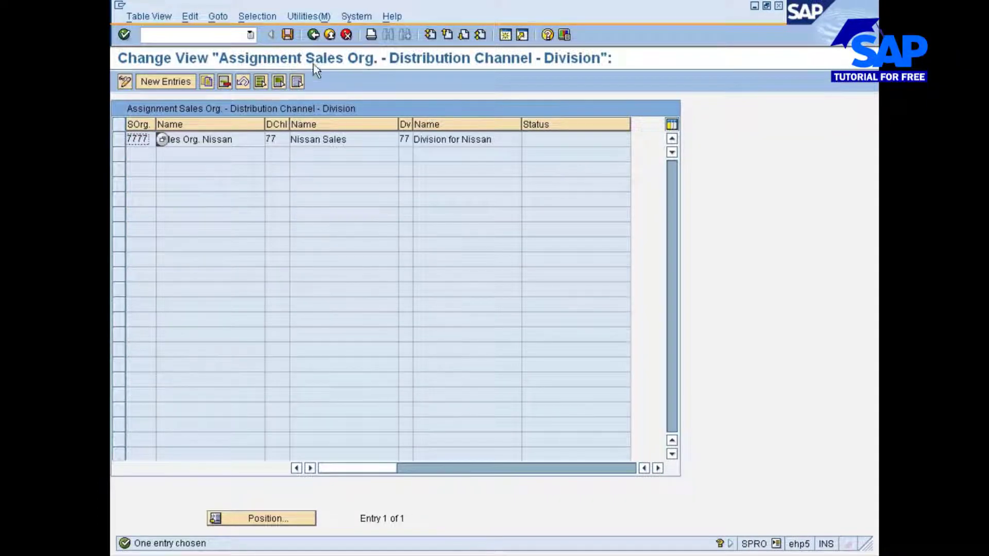
Step: Return to the full list of sales area assignments and filter it by contents to distribution channel 01
{"action": "left_click", "coordinate": [313, 34]}
{"action": "left_click", "coordinate": [256, 17]}
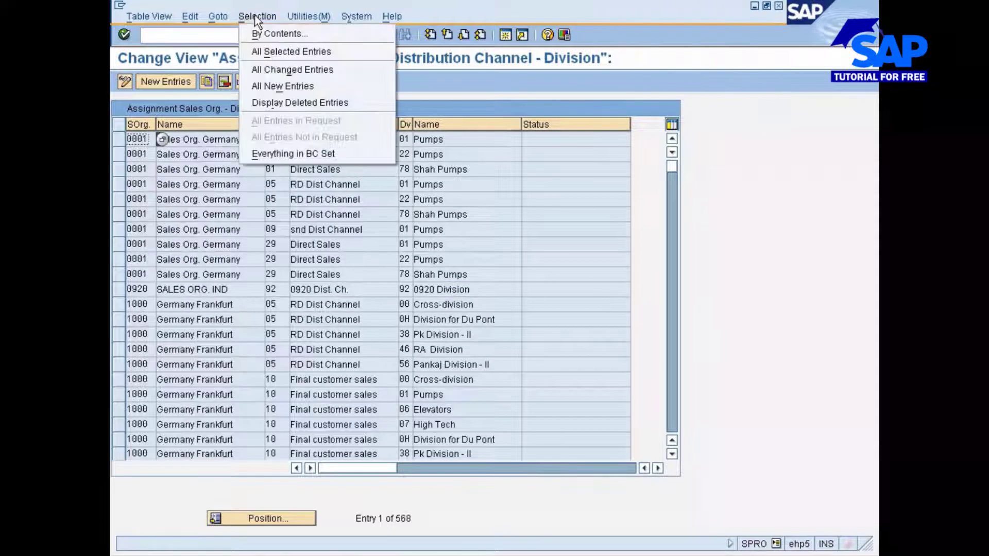
{"action": "left_click", "coordinate": [273, 34]}
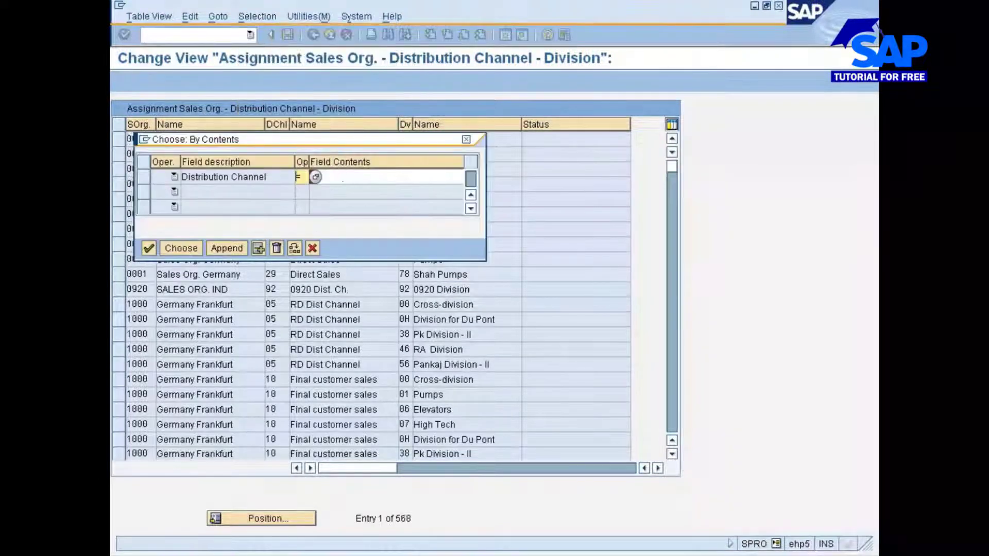
{"action": "type", "text": "01"}
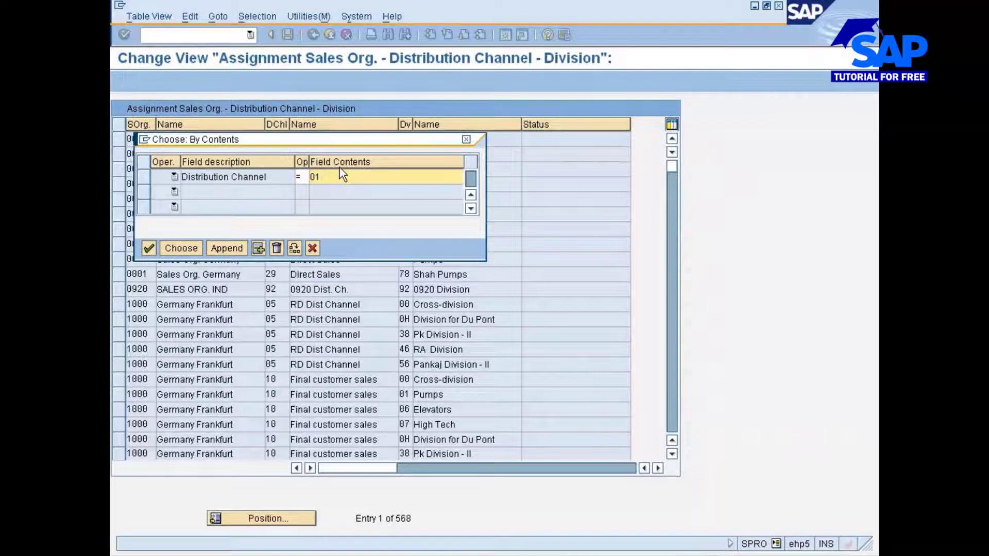
{"action": "key", "text": "Return"}
{"action": "left_click", "coordinate": [180, 248]}
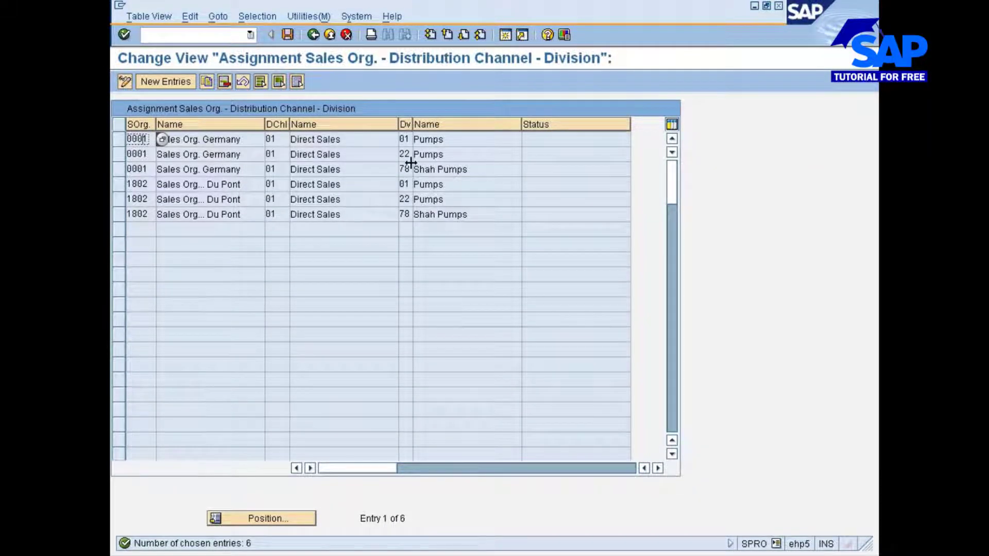
Step: Return to the unfiltered assignments, replace the Distribution Channel selection field with Sales Organization and filter to sales organization 0001
{"action": "left_click", "coordinate": [312, 34]}
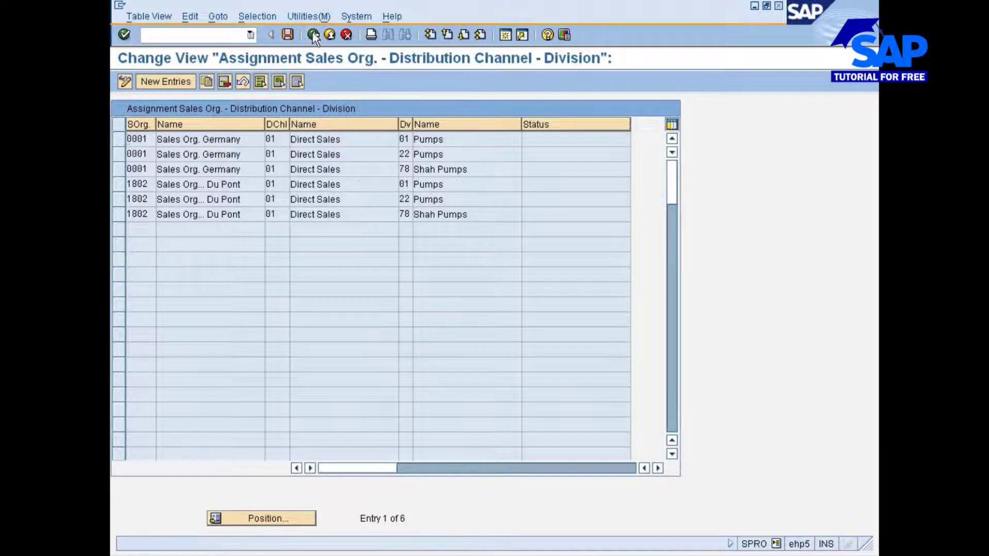
{"action": "left_click", "coordinate": [257, 16]}
{"action": "left_click", "coordinate": [267, 33]}
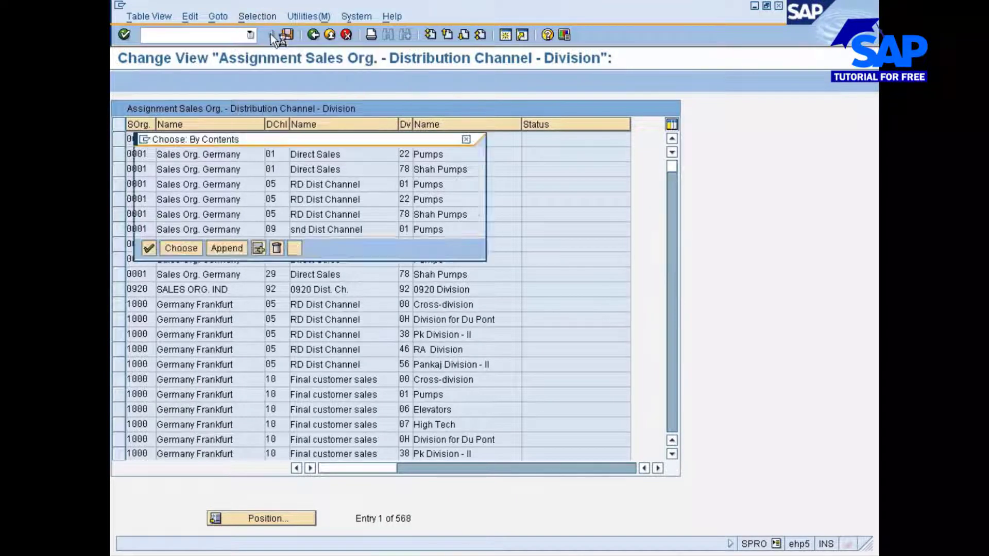
{"action": "left_click", "coordinate": [145, 178]}
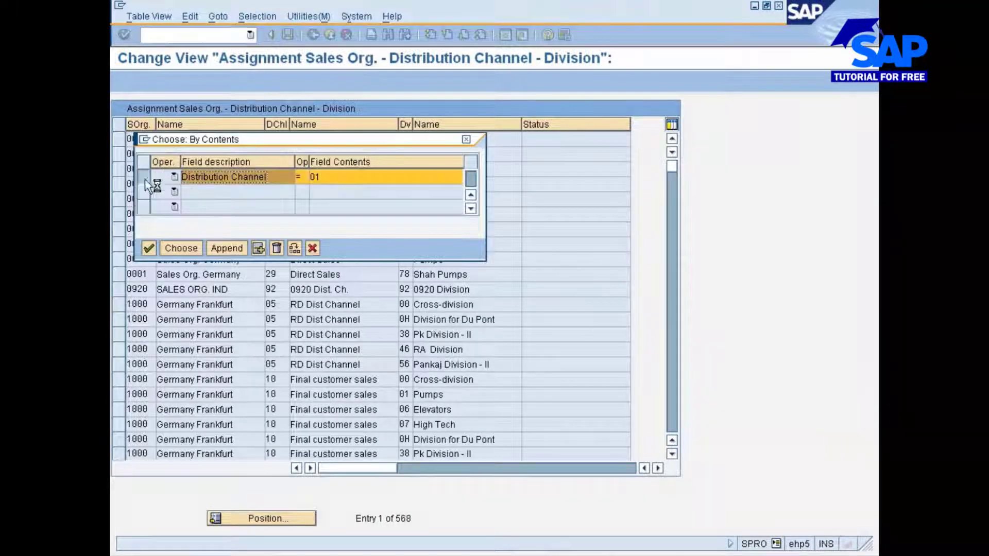
{"action": "left_click", "coordinate": [276, 248]}
{"action": "left_click", "coordinate": [148, 251]}
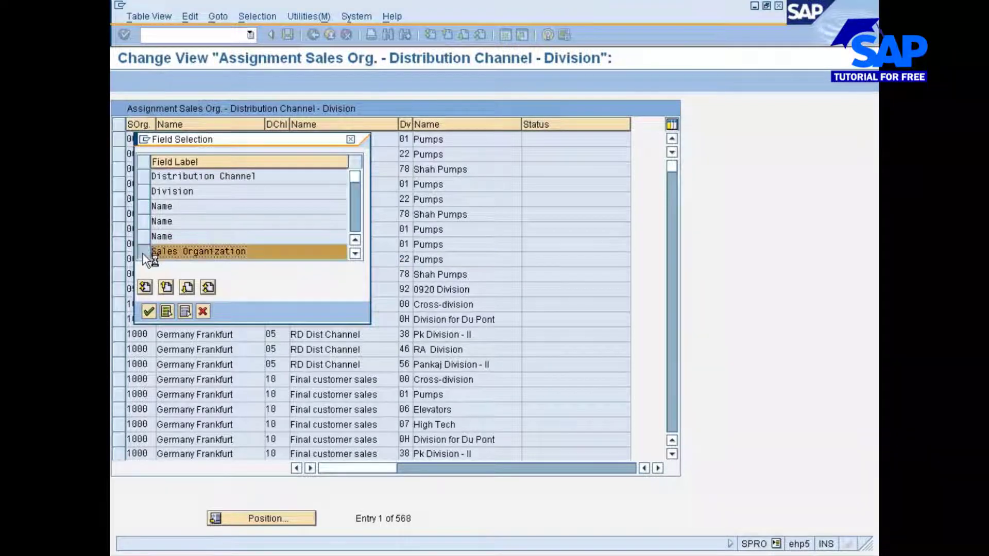
{"action": "left_click", "coordinate": [148, 311]}
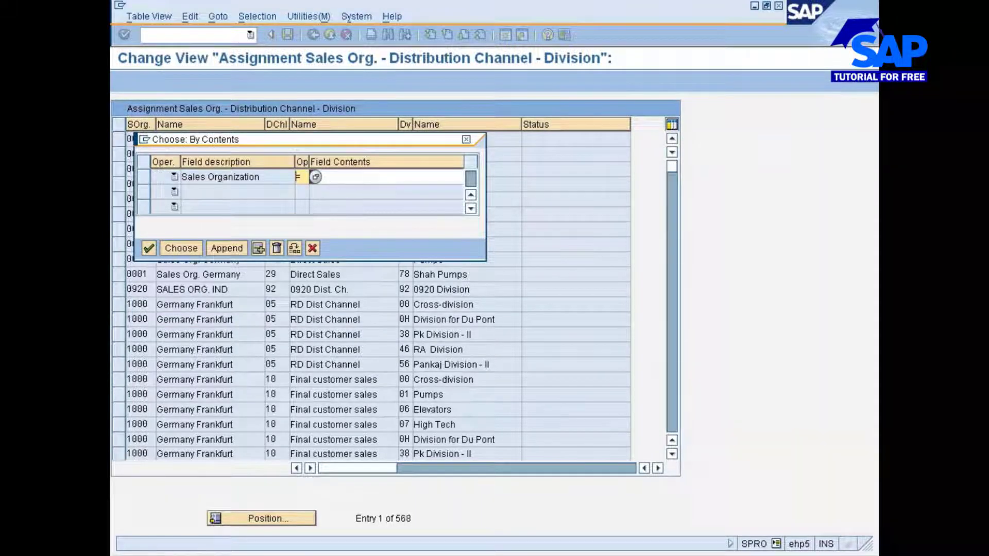
{"action": "left_click", "coordinate": [336, 177]}
{"action": "type", "text": "0001"}
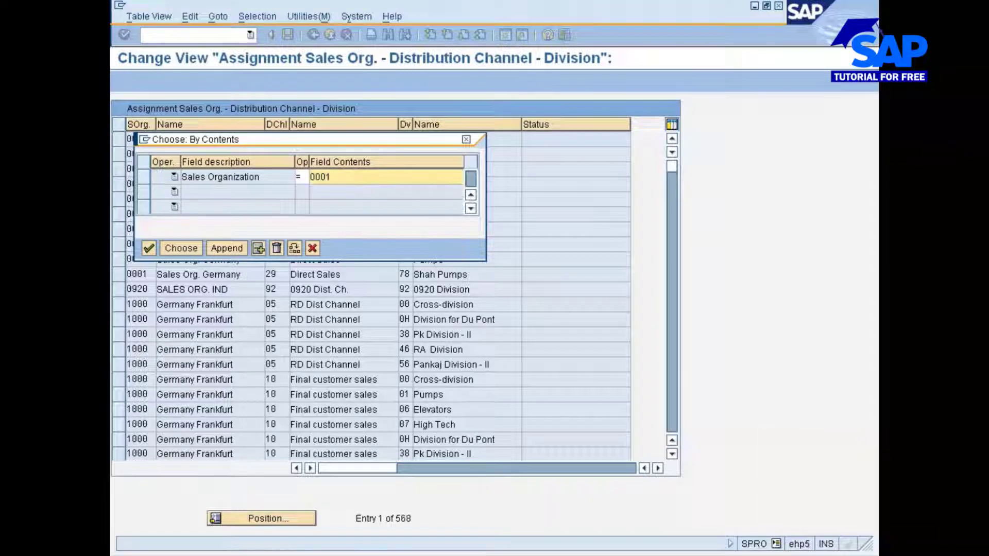
{"action": "left_click", "coordinate": [181, 248]}
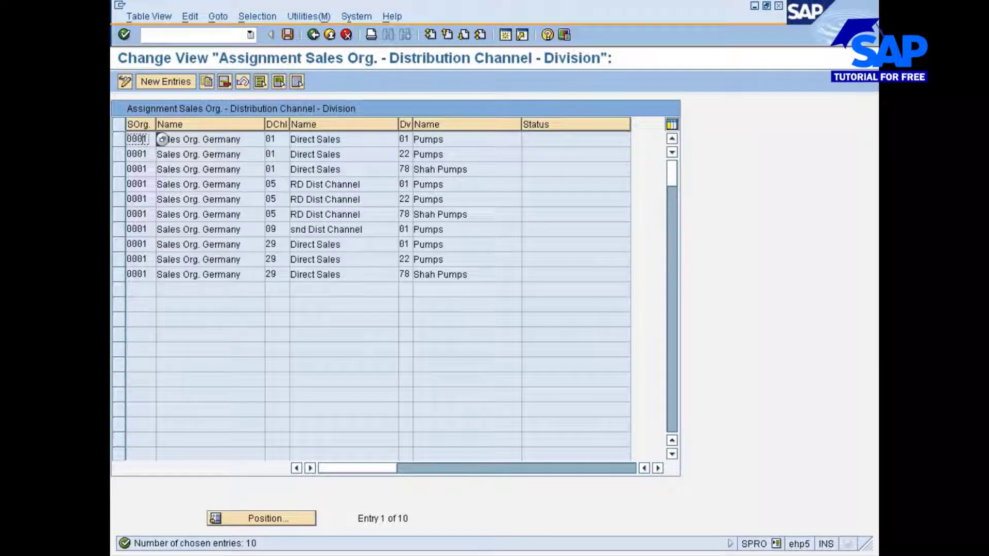
Step: Leave the sales area setup, open the activity Assign division to sales organization and look through its entries
{"action": "left_click", "coordinate": [313, 34]}
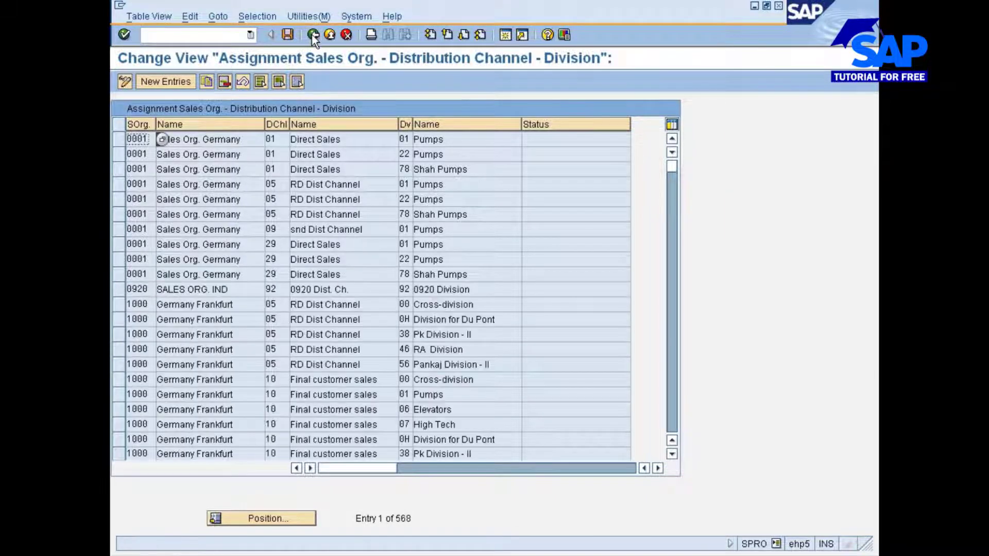
{"action": "left_click", "coordinate": [313, 34]}
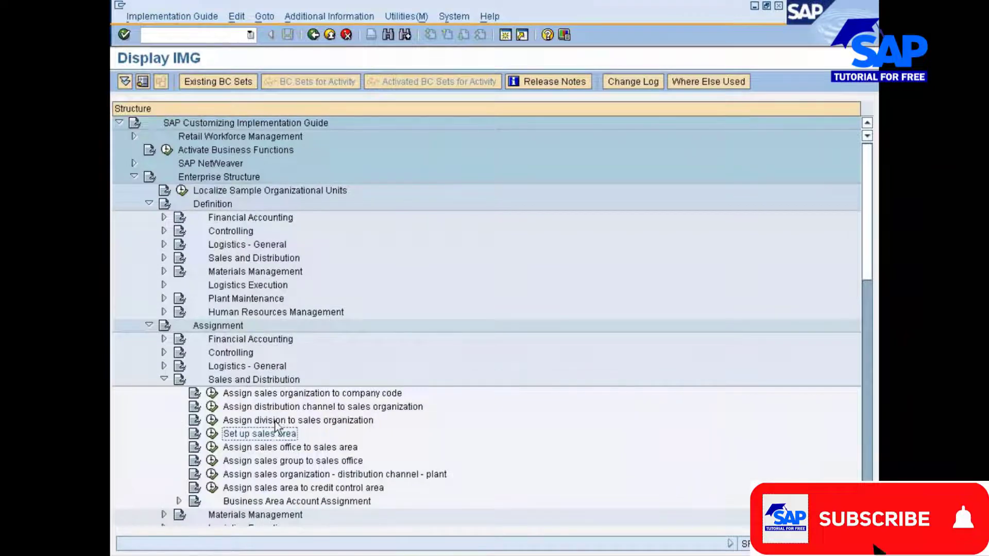
{"action": "left_click", "coordinate": [255, 421]}
{"action": "left_click", "coordinate": [213, 420]}
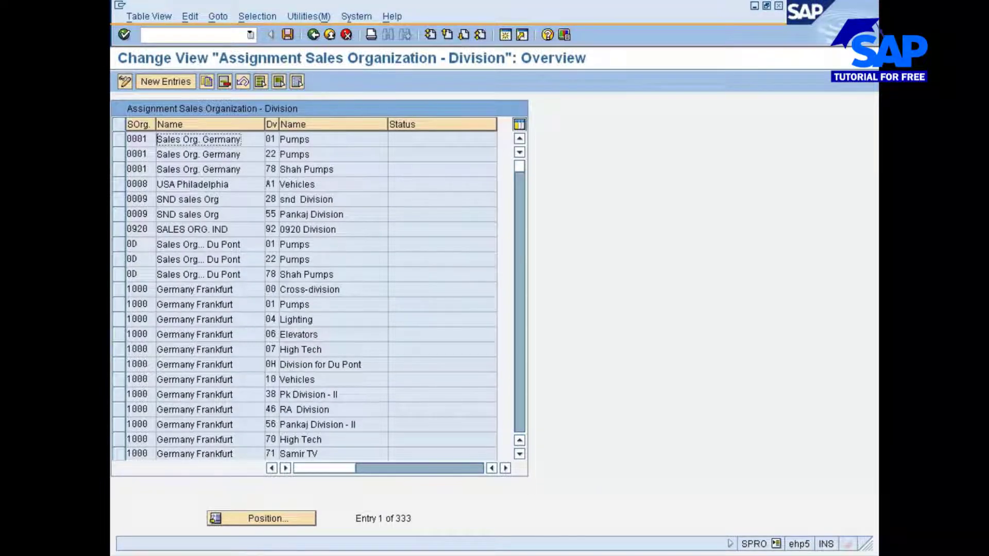
{"action": "scroll", "coordinate": [304, 296], "scroll_direction": "down", "scroll_amount": 1}
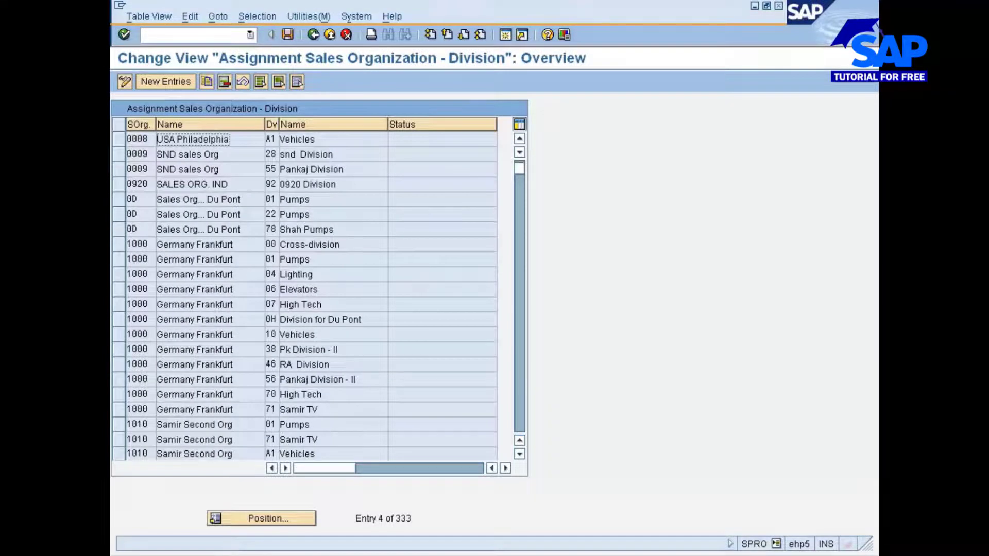
{"action": "scroll", "coordinate": [285, 410], "scroll_direction": "down", "scroll_amount": 3}
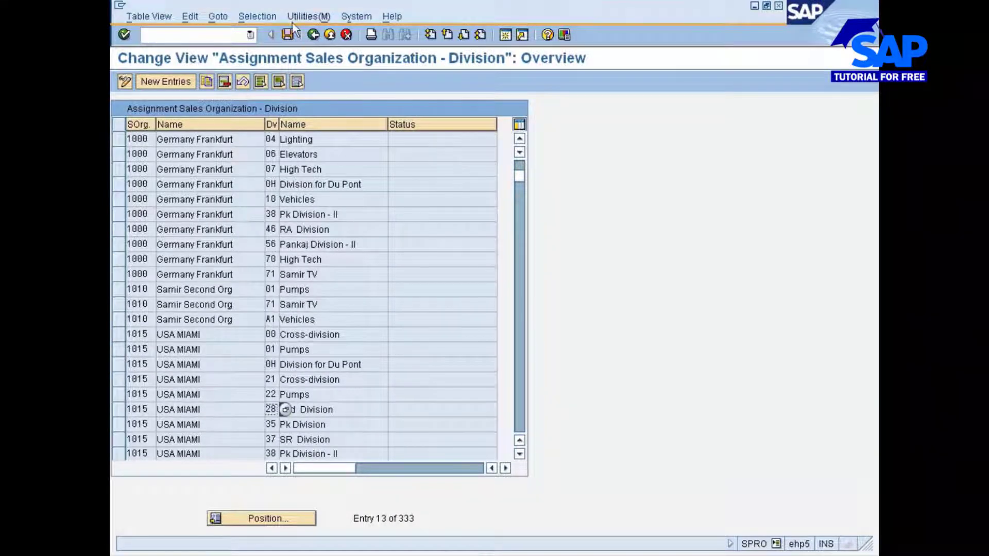
Step: Filter the sales organization–division assignments by contents, using the Division field with value 01
{"action": "left_click", "coordinate": [253, 16]}
{"action": "left_click", "coordinate": [268, 30]}
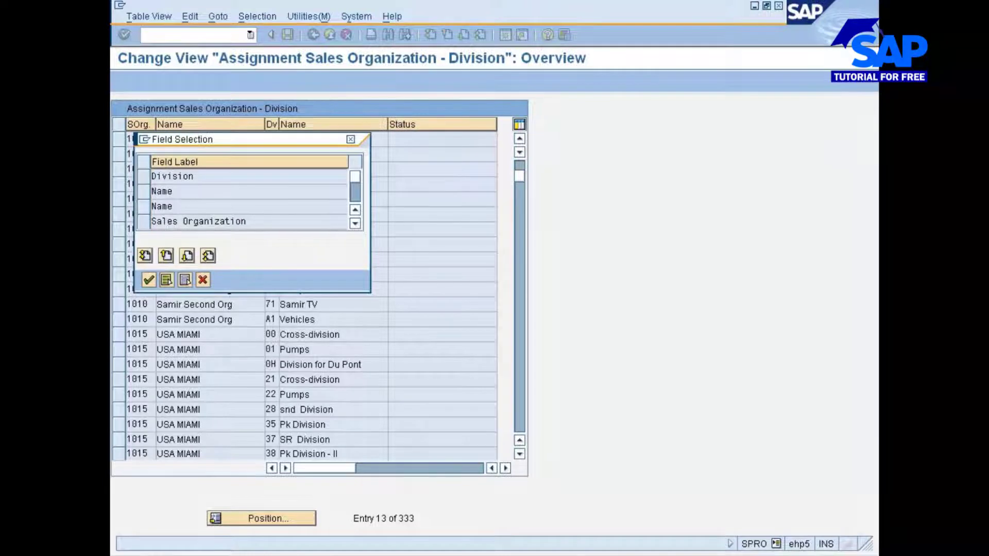
{"action": "left_click", "coordinate": [143, 178]}
{"action": "left_click", "coordinate": [149, 280]}
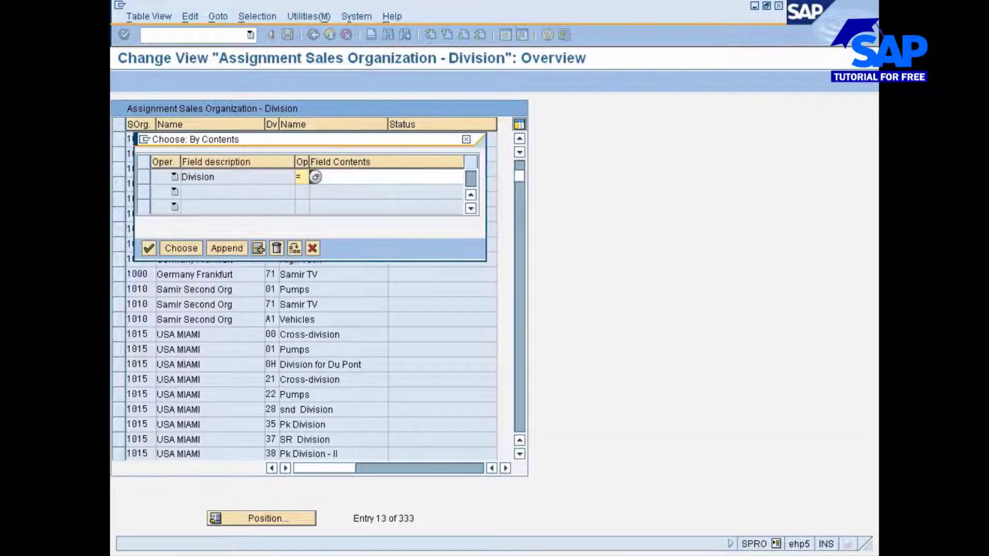
{"action": "left_click", "coordinate": [316, 177]}
{"action": "type", "text": "01"}
{"action": "key", "text": "Return"}
{"action": "left_click", "coordinate": [181, 247]}
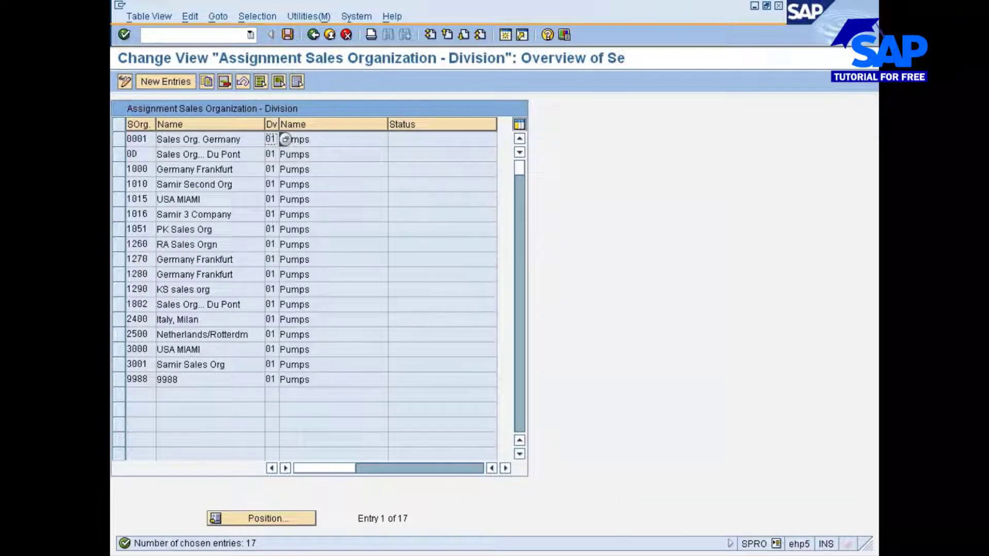
Step: Replace the Division selection field with Sales Organization and filter the division assignments to sales organization 0001
{"action": "left_click", "coordinate": [270, 14]}
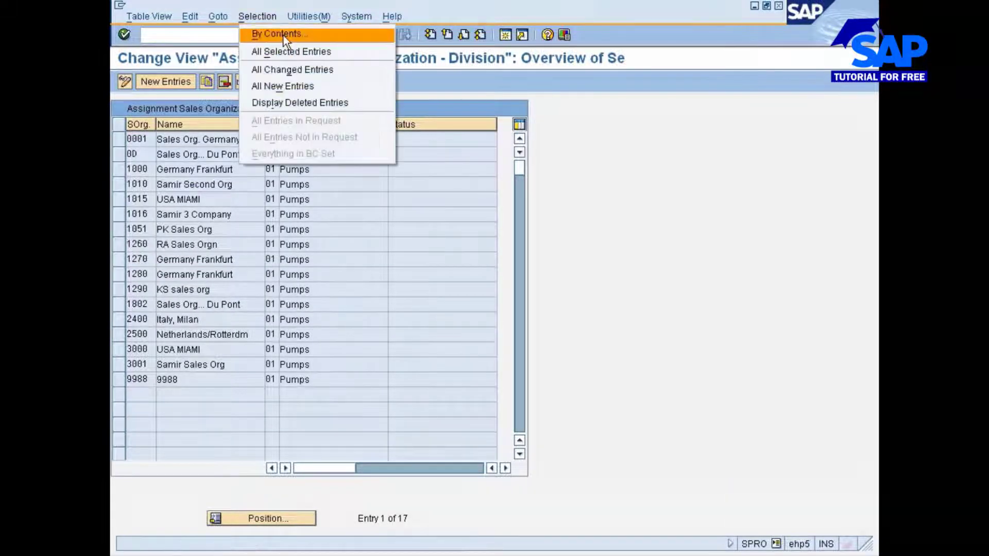
{"action": "left_click", "coordinate": [283, 34]}
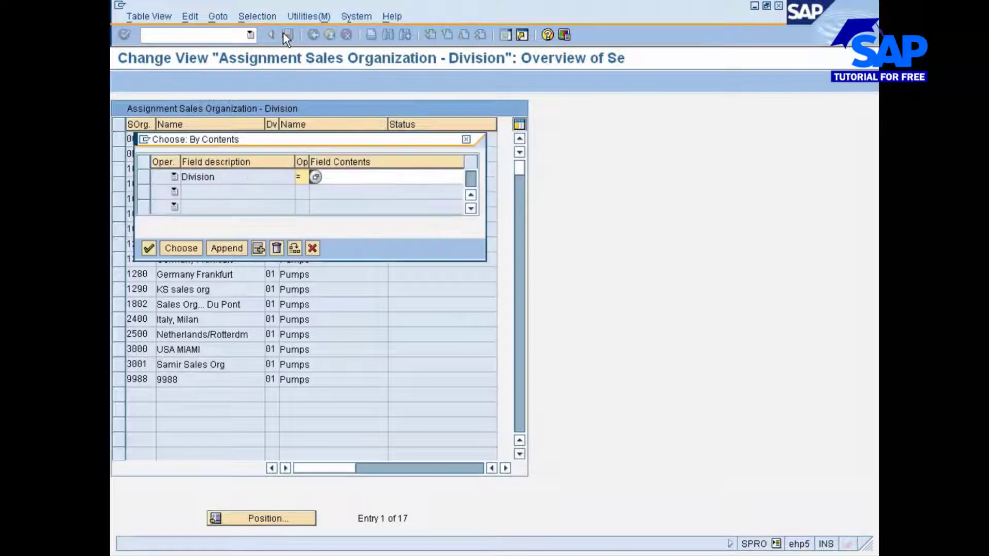
{"action": "left_click", "coordinate": [143, 177]}
{"action": "left_click", "coordinate": [276, 247]}
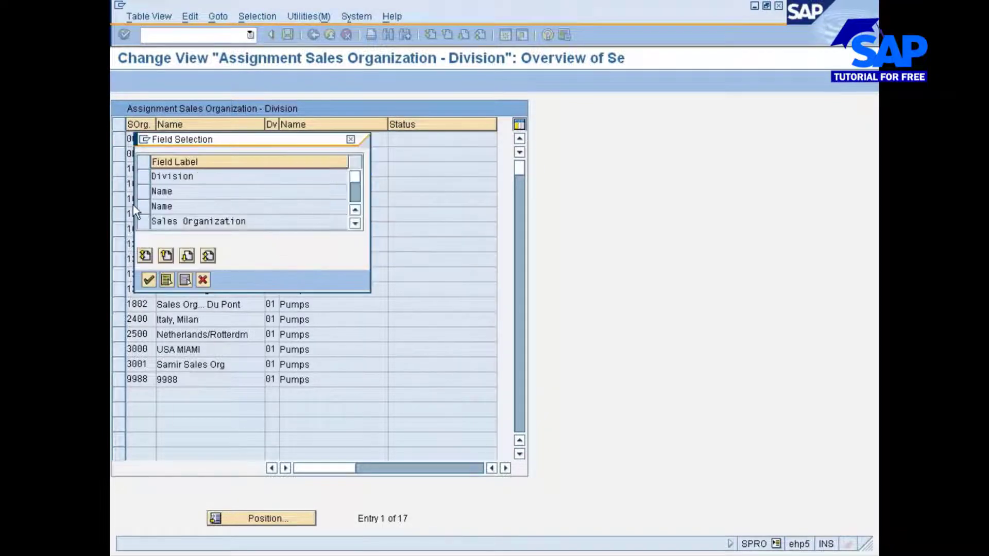
{"action": "left_click", "coordinate": [155, 221]}
{"action": "left_click", "coordinate": [149, 281]}
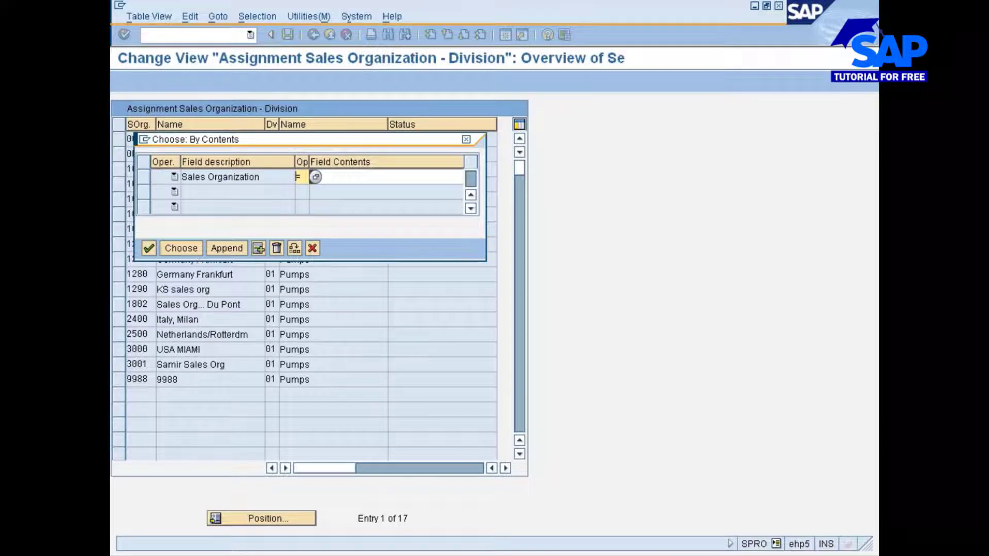
{"action": "type", "text": "0001"}
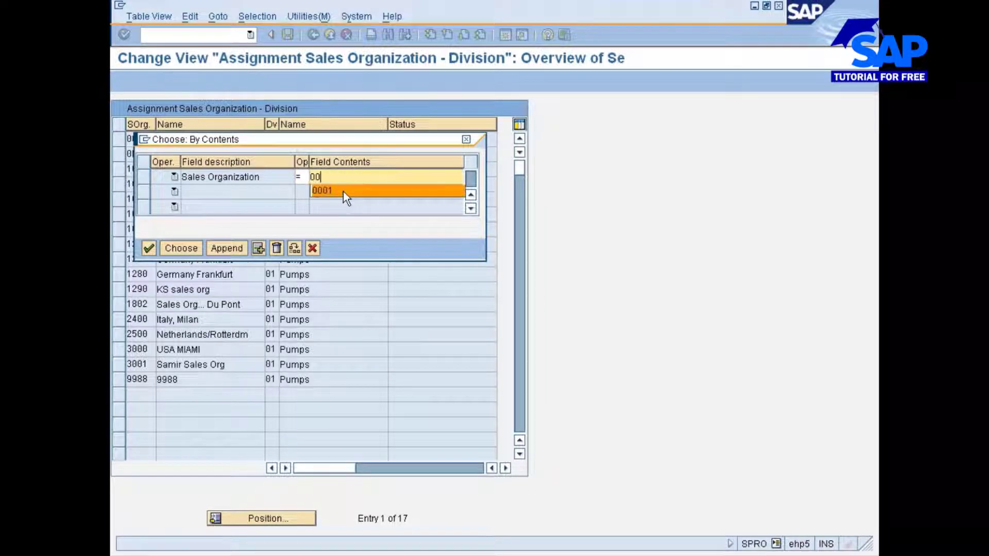
{"action": "key", "text": "Return"}
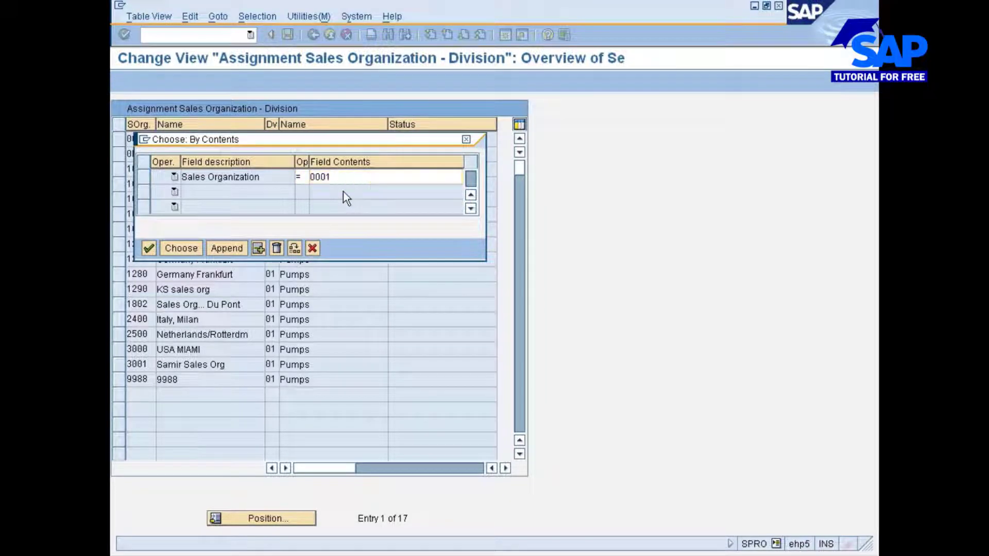
{"action": "left_click", "coordinate": [171, 245]}
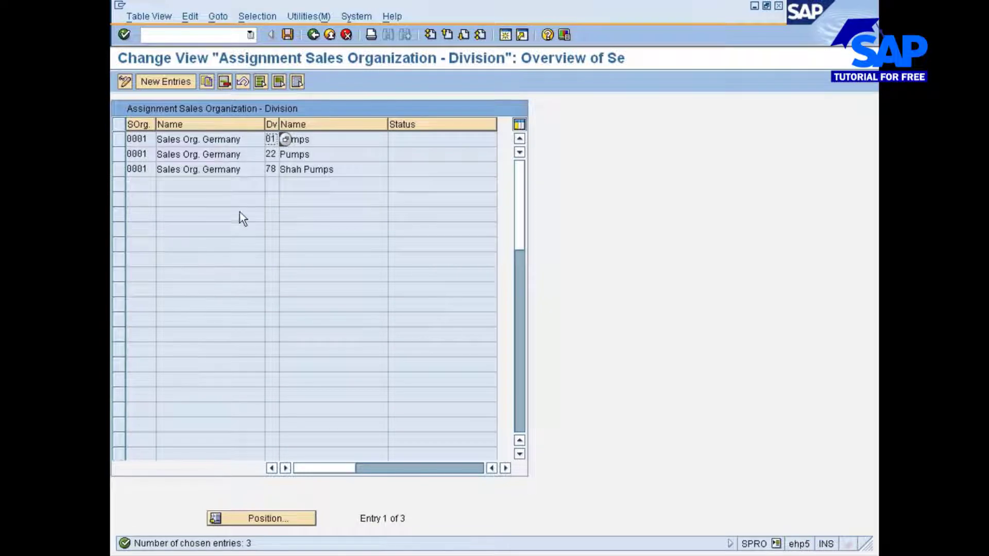
{"action": "left_click", "coordinate": [315, 169]}
Step: Return to the implementation guide, open Assign distribution channel to sales organization and look through its entries
{"action": "left_click", "coordinate": [314, 35]}
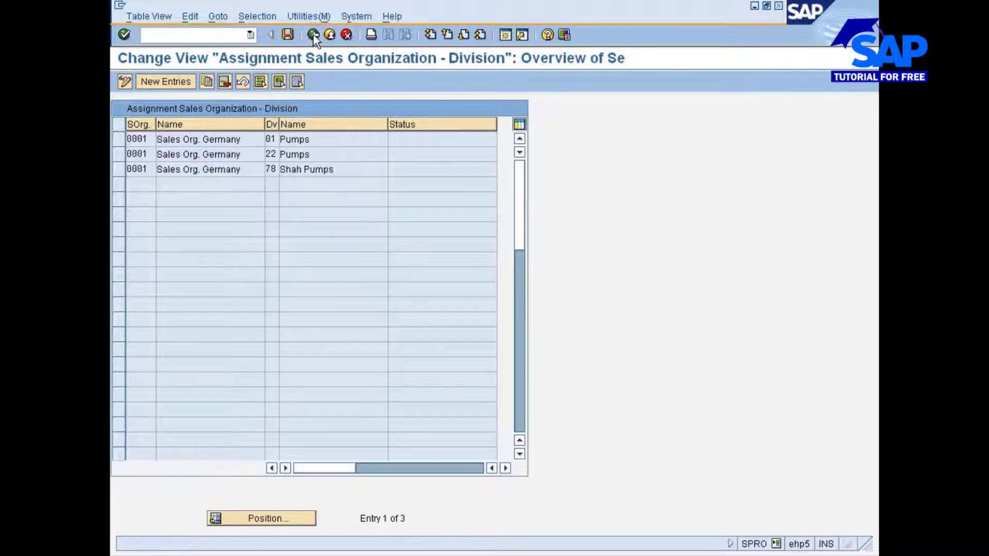
{"action": "left_click", "coordinate": [313, 35]}
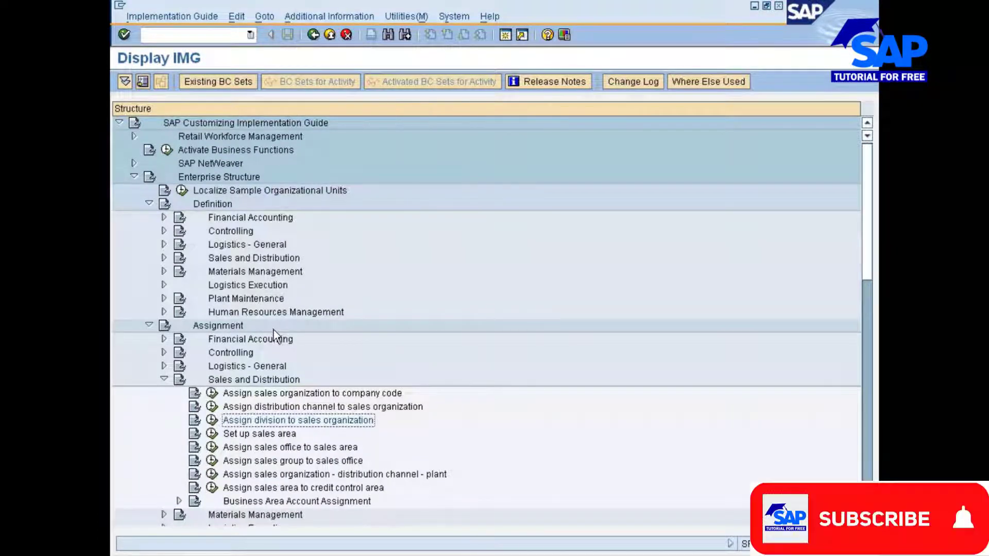
{"action": "left_click", "coordinate": [281, 447]}
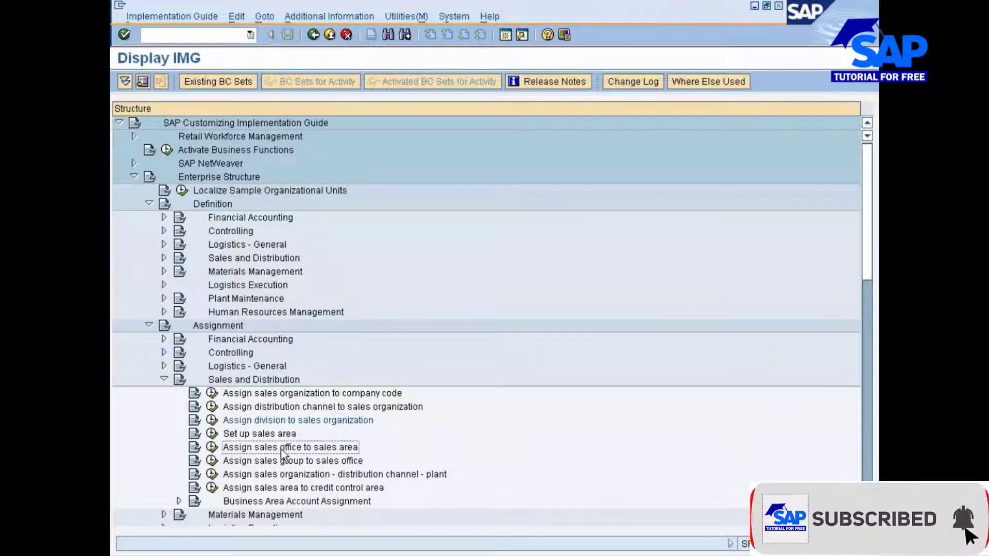
{"action": "left_click", "coordinate": [261, 408]}
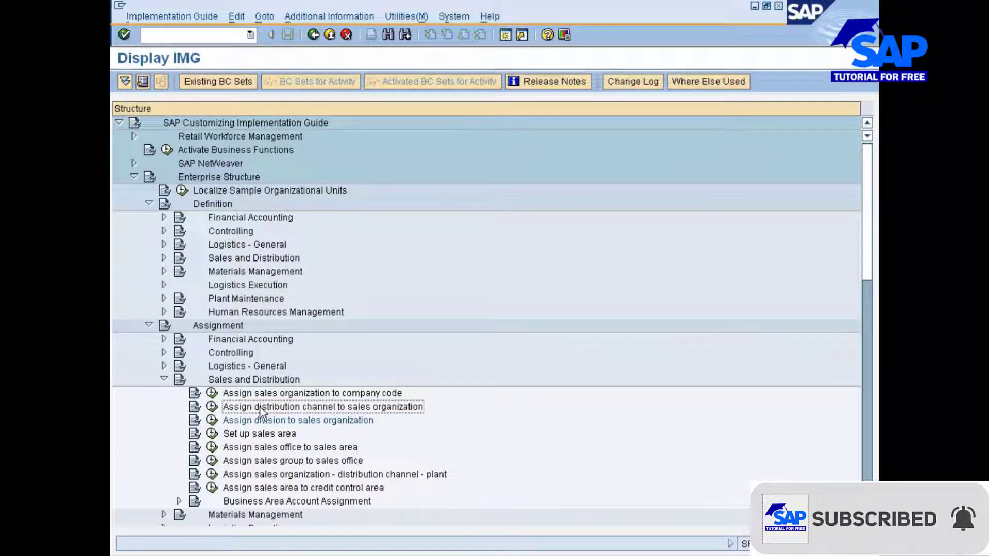
{"action": "left_click", "coordinate": [212, 407]}
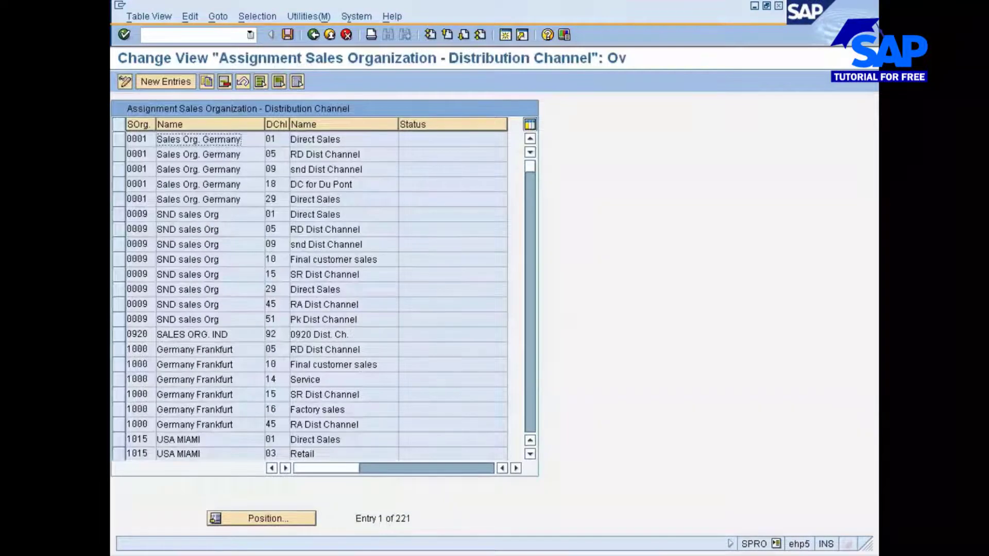
{"action": "scroll", "coordinate": [212, 402], "scroll_direction": "down", "scroll_amount": 5}
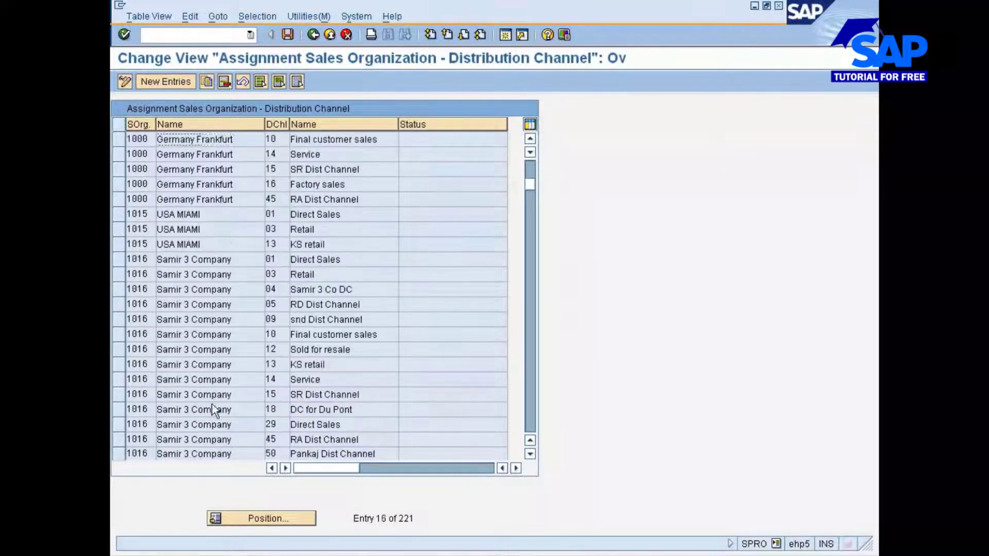
{"action": "scroll", "coordinate": [212, 410], "scroll_direction": "down", "scroll_amount": 6}
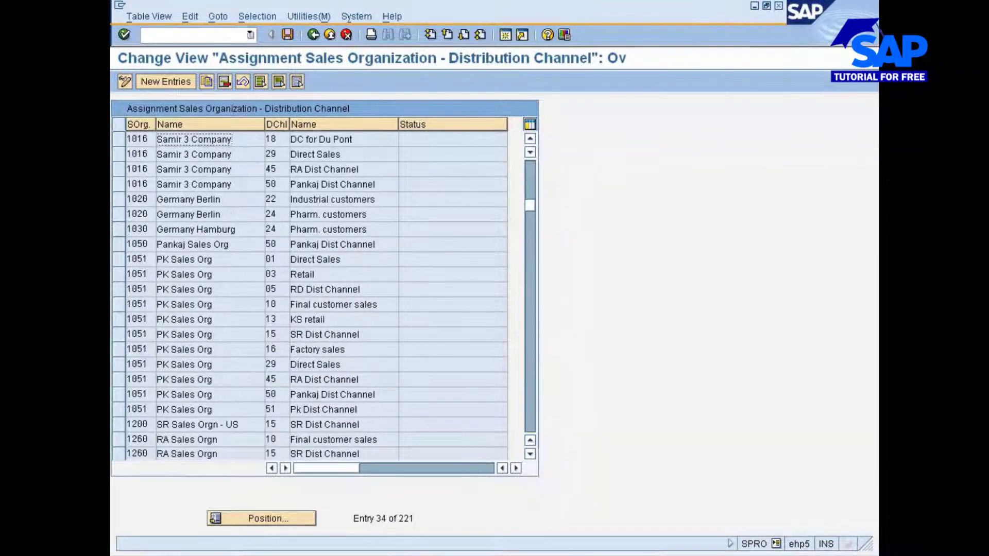
Step: Filter the sales organization–distribution channel assignments by contents to Distribution Channel 77, and return to the unfiltered list after viewing the match
{"action": "left_click", "coordinate": [308, 17]}
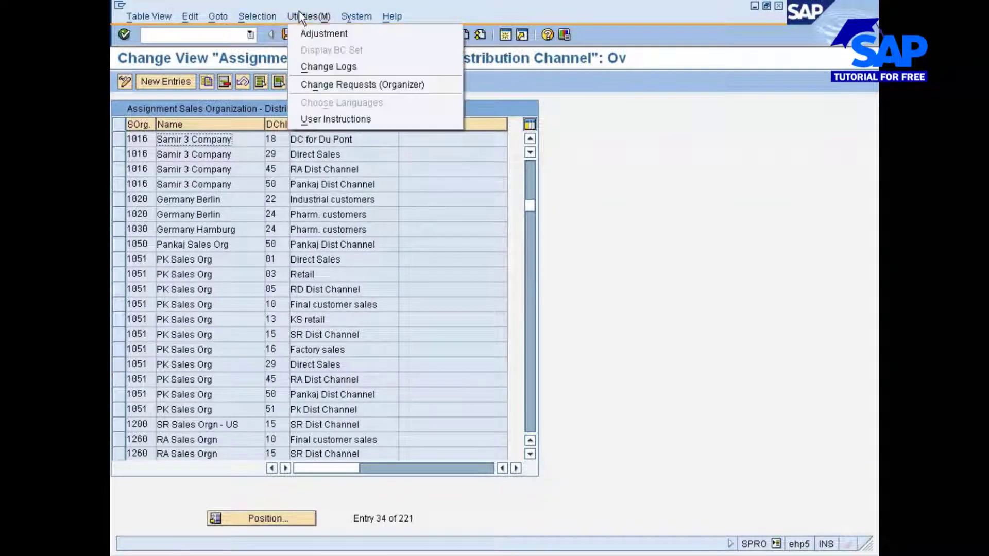
{"action": "left_click", "coordinate": [284, 21]}
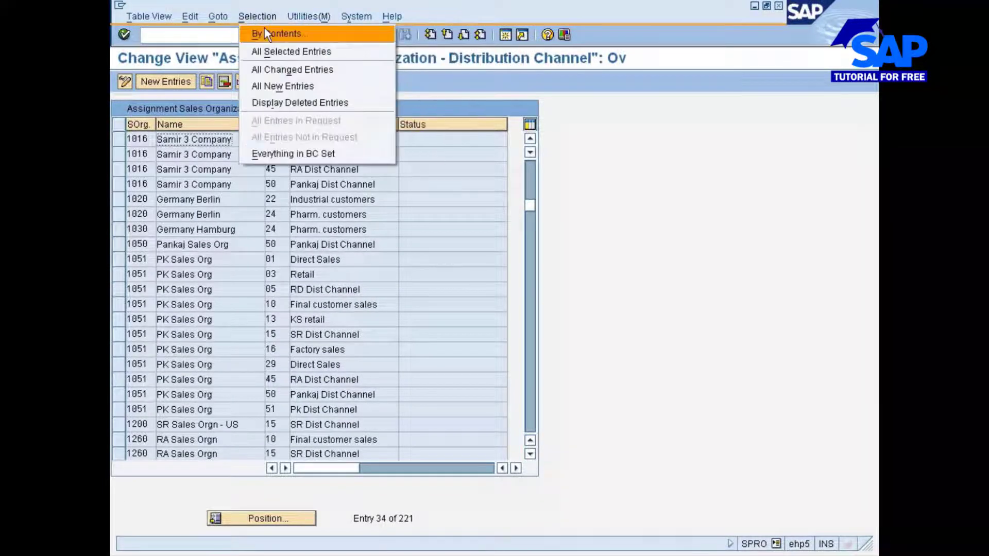
{"action": "left_click", "coordinate": [265, 30]}
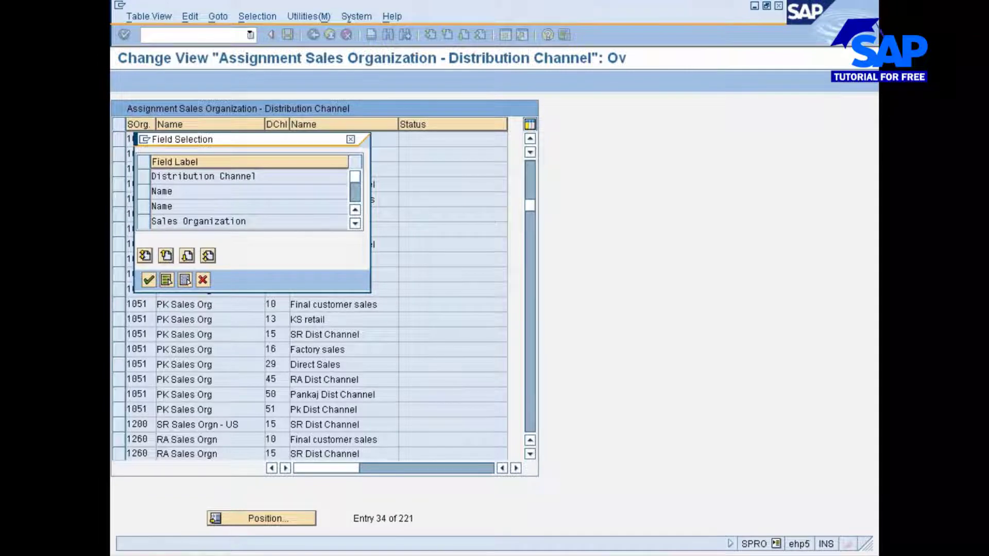
{"action": "left_click", "coordinate": [144, 175]}
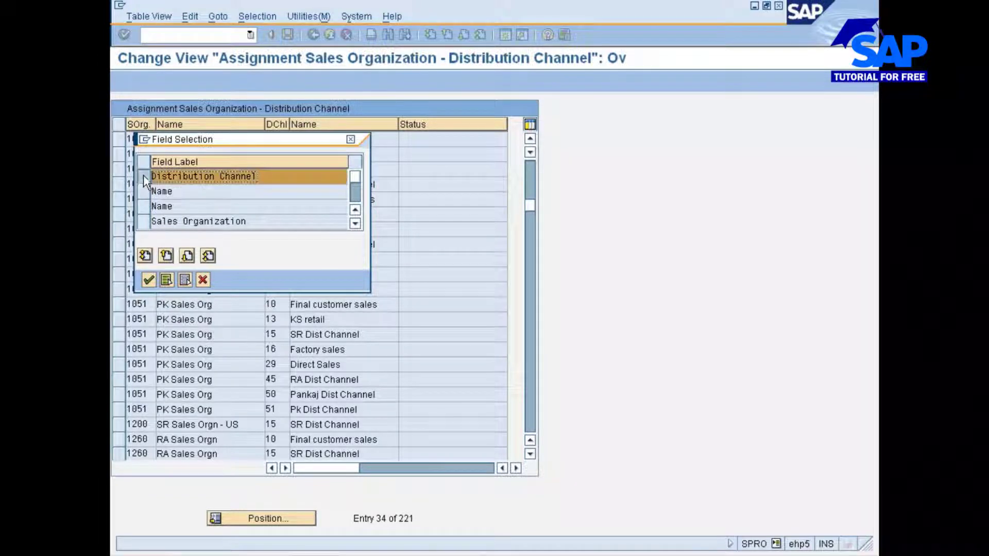
{"action": "left_click", "coordinate": [148, 280]}
{"action": "left_click", "coordinate": [343, 177]}
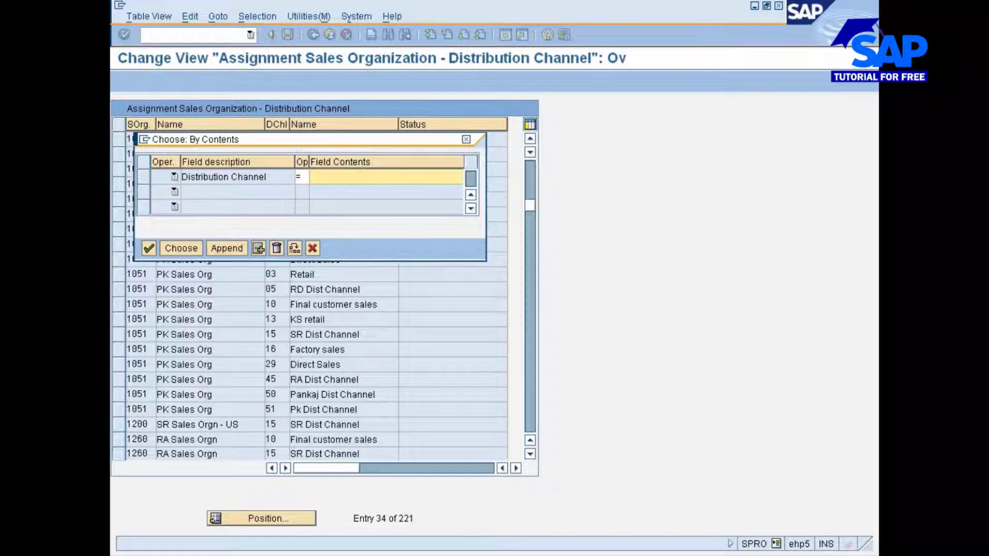
{"action": "type", "text": "77"}
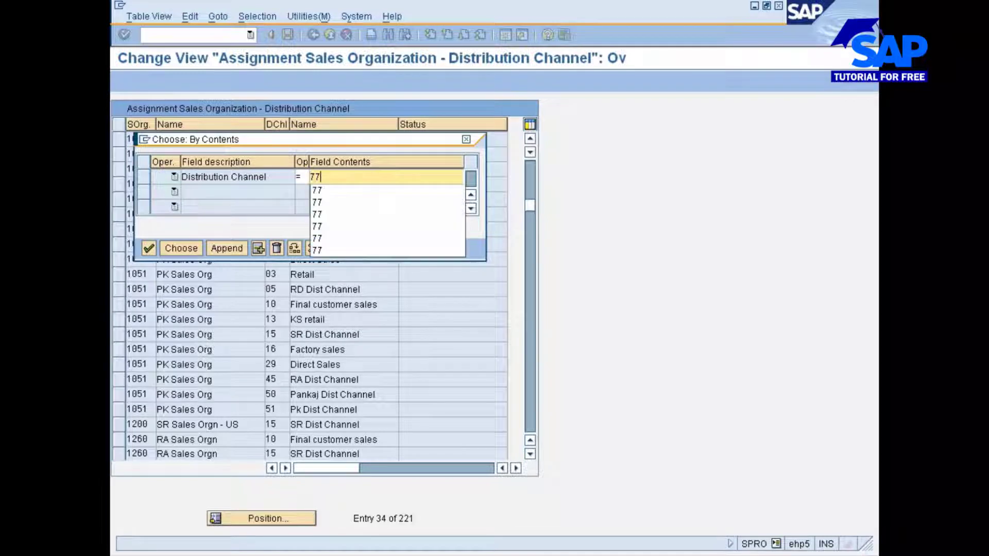
{"action": "key", "text": "Return"}
{"action": "left_click", "coordinate": [182, 248]}
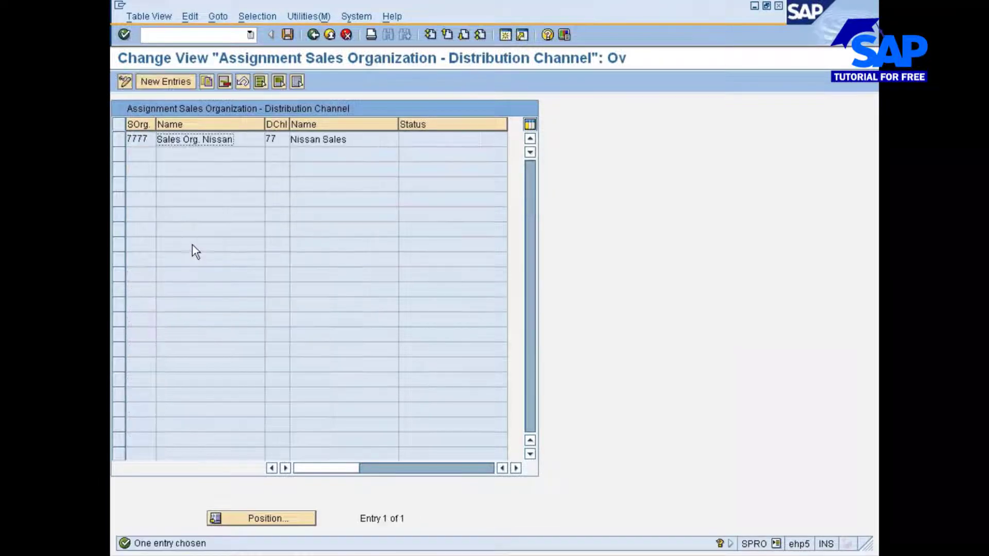
{"action": "left_click", "coordinate": [314, 34]}
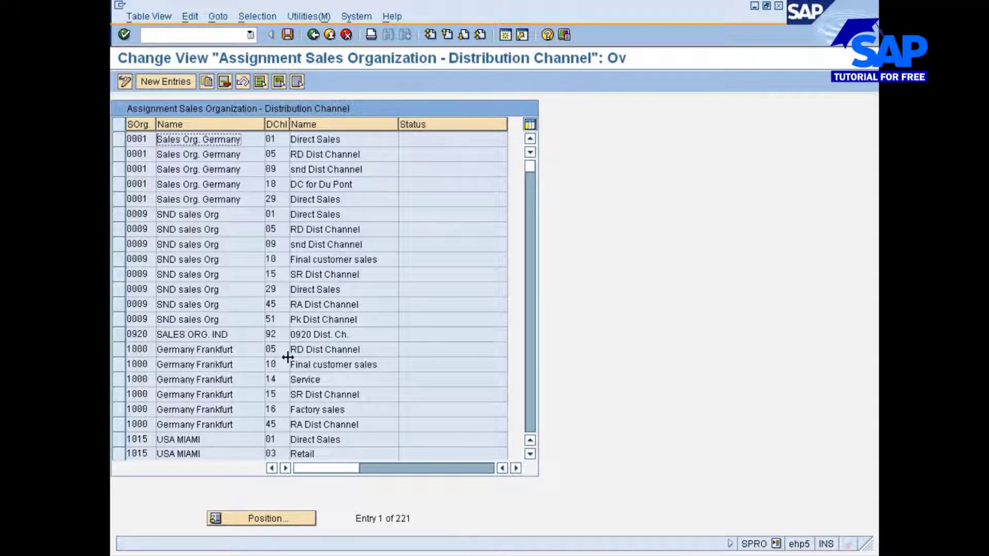
Step: Look through all distribution channel assignments, mark the row of sales organization 7777 with channel 77, and return to the implementation guide
{"action": "scroll", "coordinate": [286, 360], "scroll_direction": "down", "scroll_amount": 3}
{"action": "scroll", "coordinate": [287, 362], "scroll_direction": "down", "scroll_amount": 6}
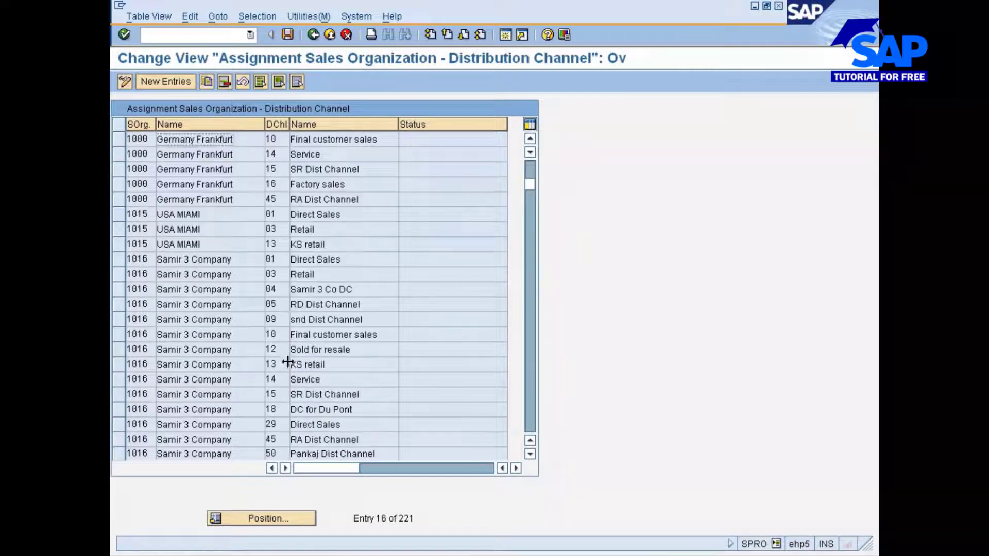
{"action": "scroll", "coordinate": [288, 364], "scroll_direction": "down", "scroll_amount": 8}
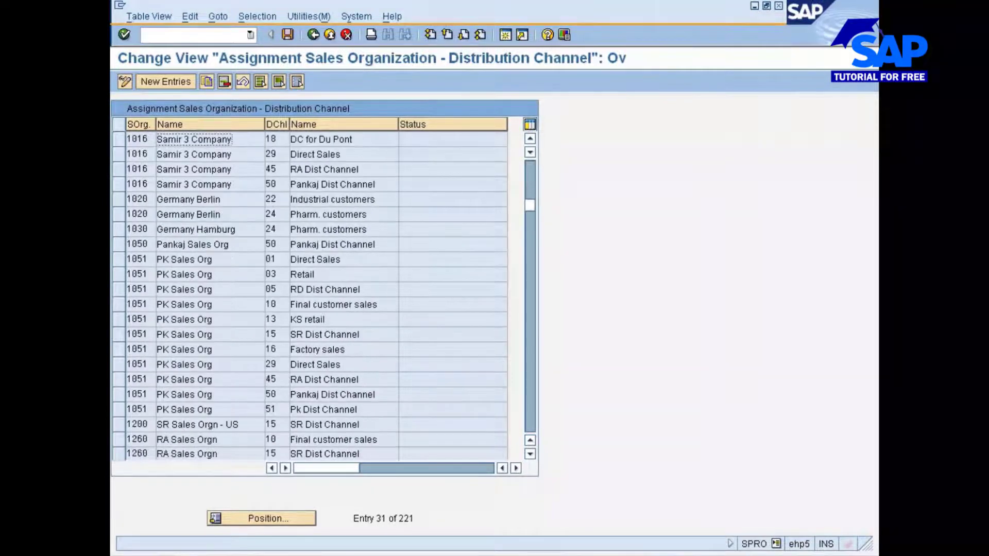
{"action": "scroll", "coordinate": [286, 366], "scroll_direction": "down", "scroll_amount": 1}
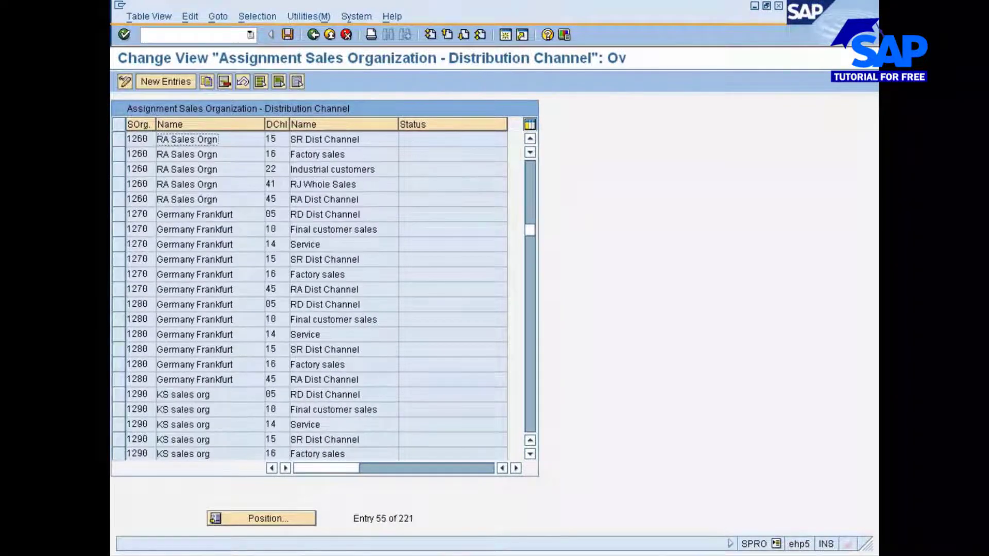
{"action": "scroll", "coordinate": [286, 370], "scroll_direction": "down", "scroll_amount": 14}
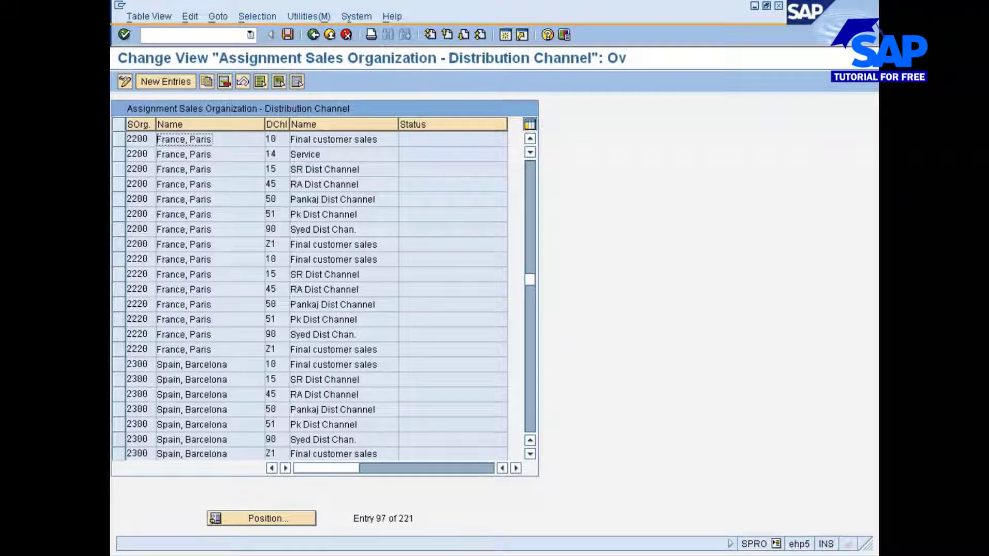
{"action": "scroll", "coordinate": [285, 368], "scroll_direction": "down", "scroll_amount": 7}
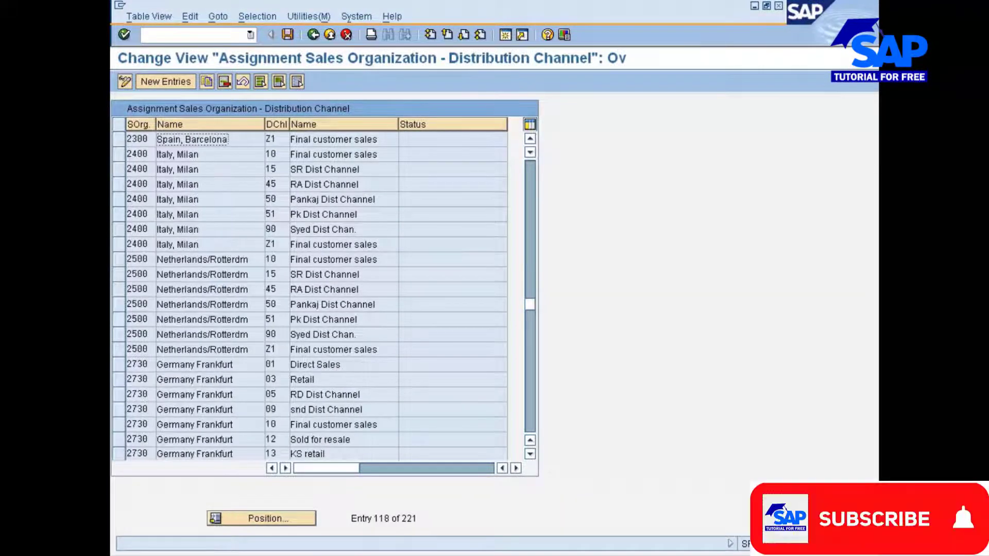
{"action": "scroll", "coordinate": [286, 364], "scroll_direction": "down", "scroll_amount": 17}
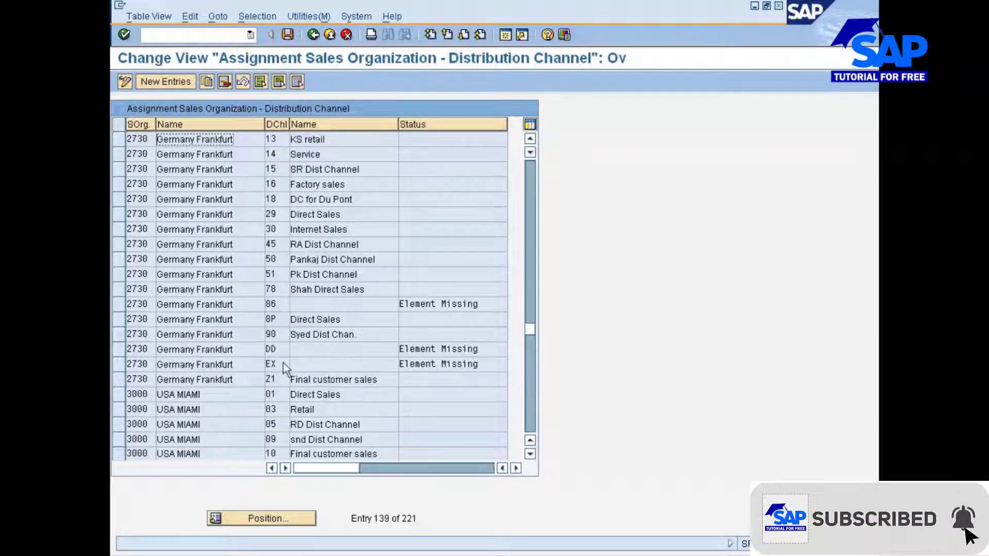
{"action": "scroll", "coordinate": [287, 364], "scroll_direction": "down", "scroll_amount": 4}
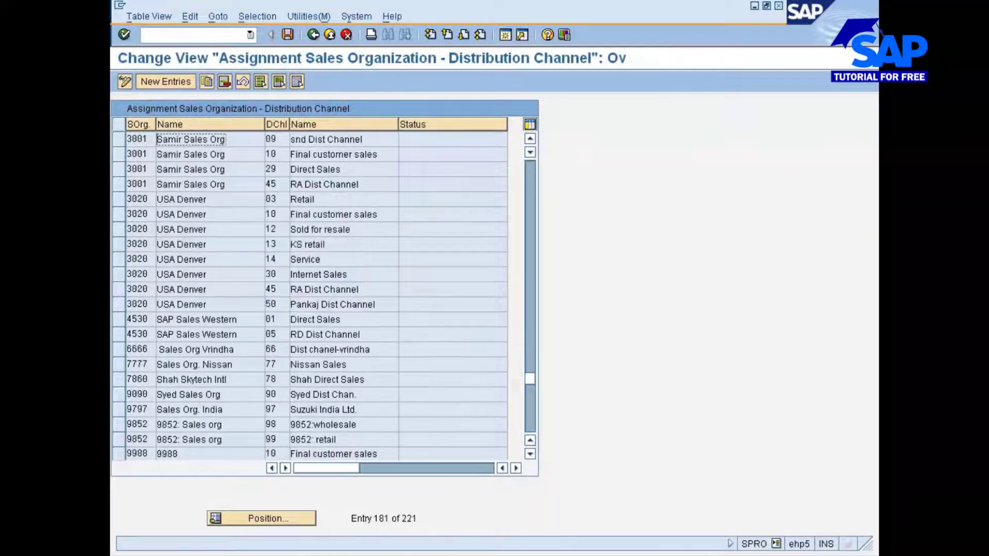
{"action": "scroll", "coordinate": [286, 367], "scroll_direction": "down", "scroll_amount": 7}
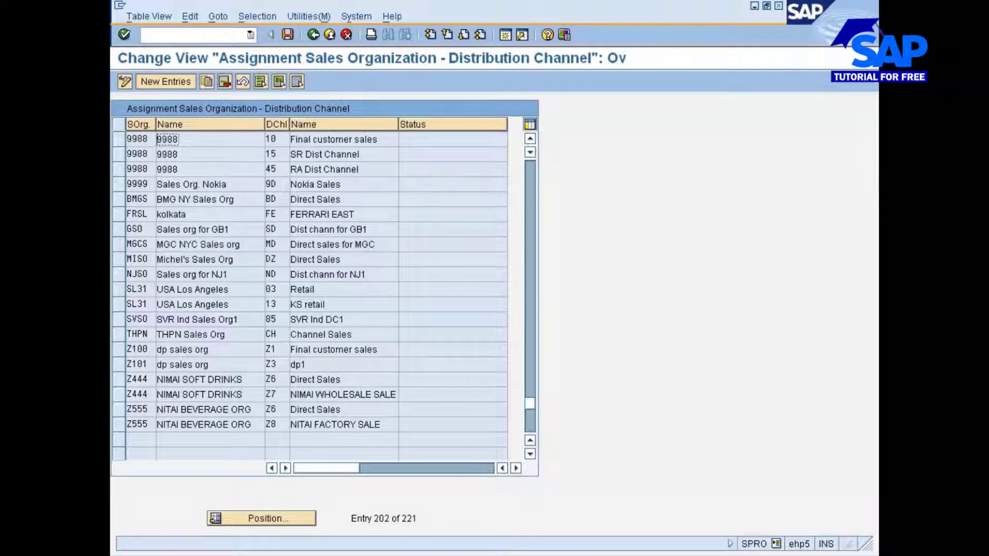
{"action": "scroll", "coordinate": [287, 366], "scroll_direction": "up", "scroll_amount": 7}
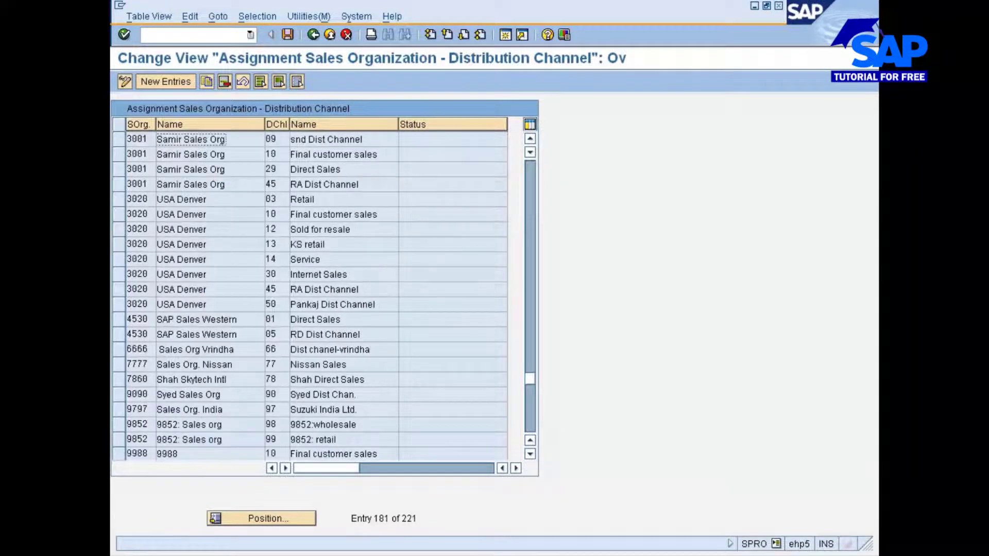
{"action": "left_click", "coordinate": [122, 369]}
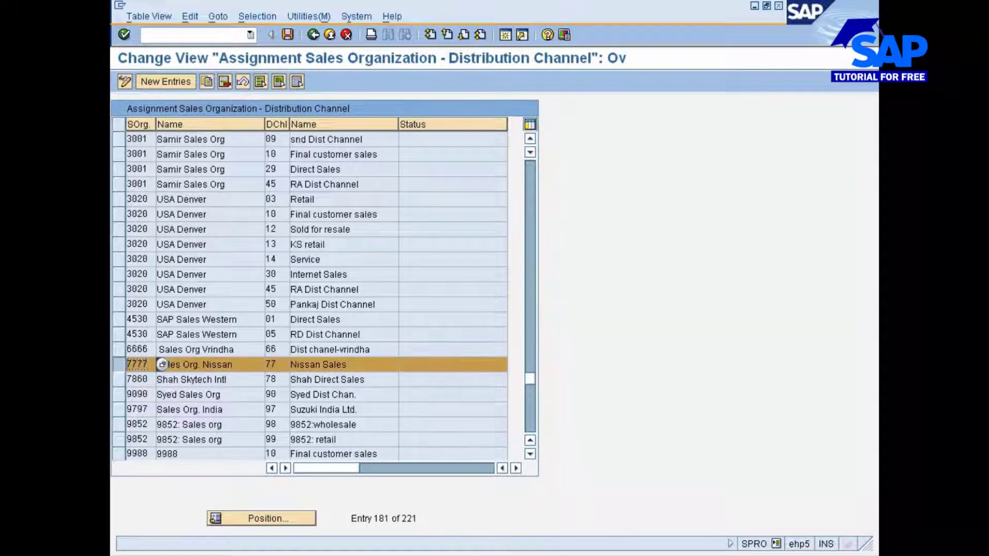
{"action": "left_click", "coordinate": [313, 34]}
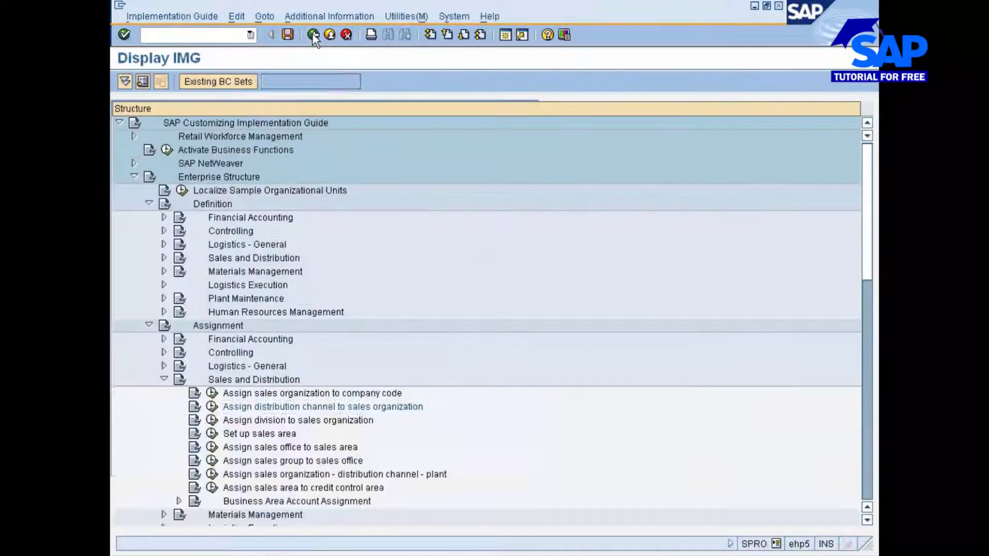
Step: Open Assign sales organization to company code, view its entries and return to the implementation guide
{"action": "left_click", "coordinate": [270, 394]}
{"action": "left_click", "coordinate": [213, 394]}
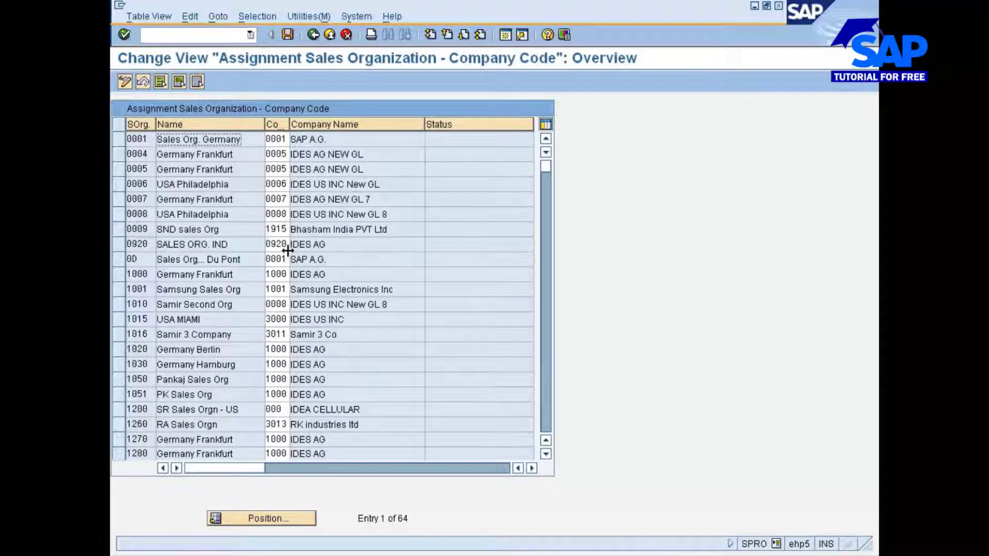
{"action": "left_click", "coordinate": [312, 35]}
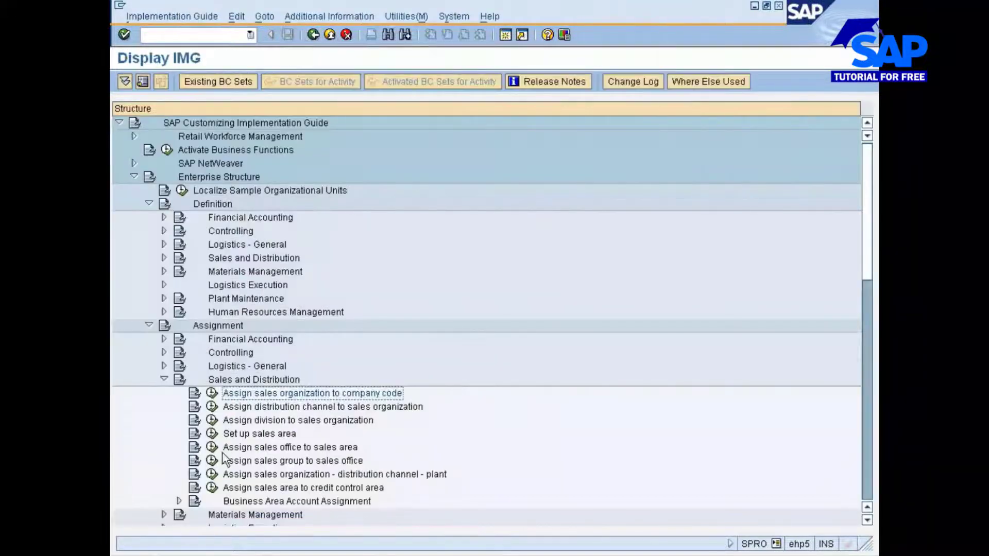
Step: Open Assign sales organization - distribution channel - plant and filter its entries by contents to sales organization 0001
{"action": "left_click", "coordinate": [311, 475]}
{"action": "left_click", "coordinate": [212, 475]}
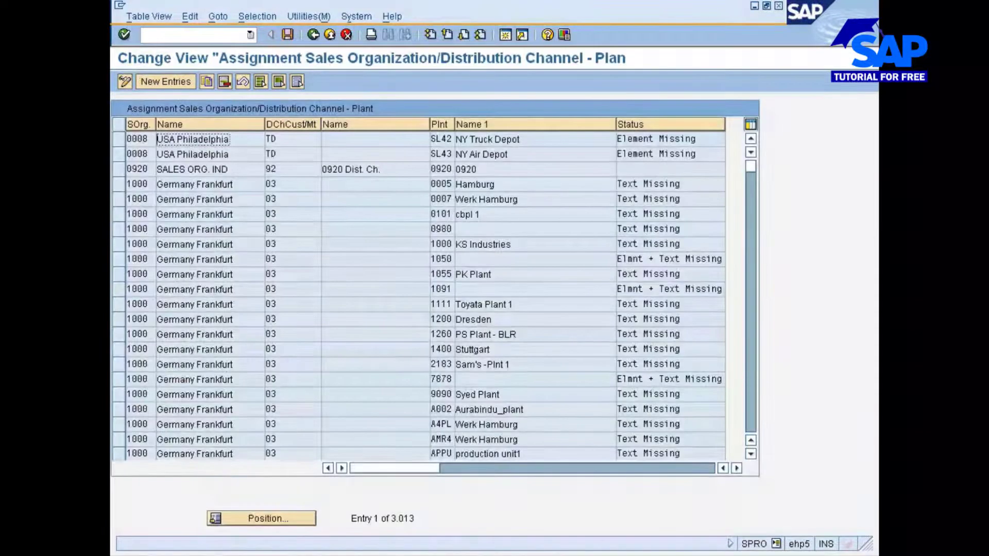
{"action": "left_click", "coordinate": [266, 16]}
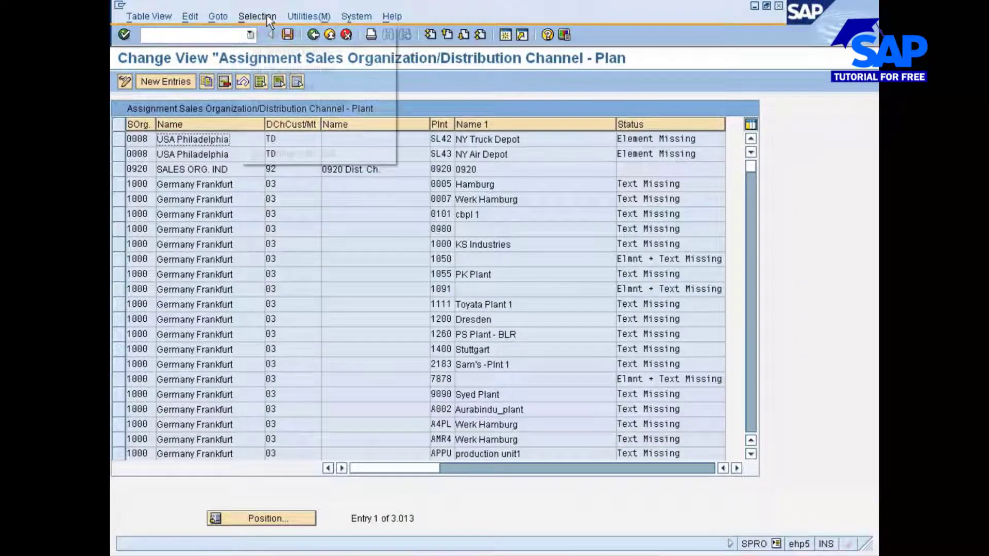
{"action": "left_click", "coordinate": [270, 32]}
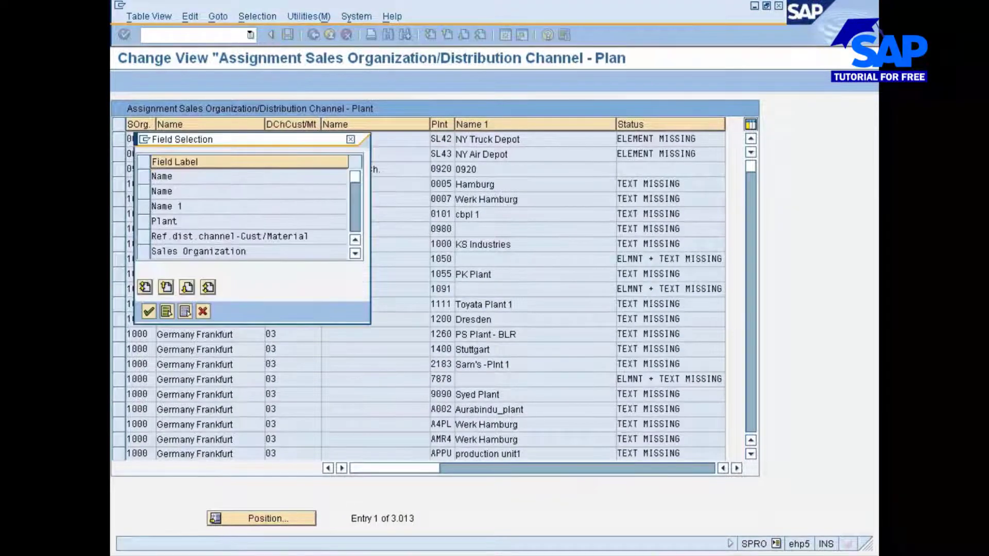
{"action": "left_click", "coordinate": [146, 251]}
{"action": "left_click", "coordinate": [149, 312]}
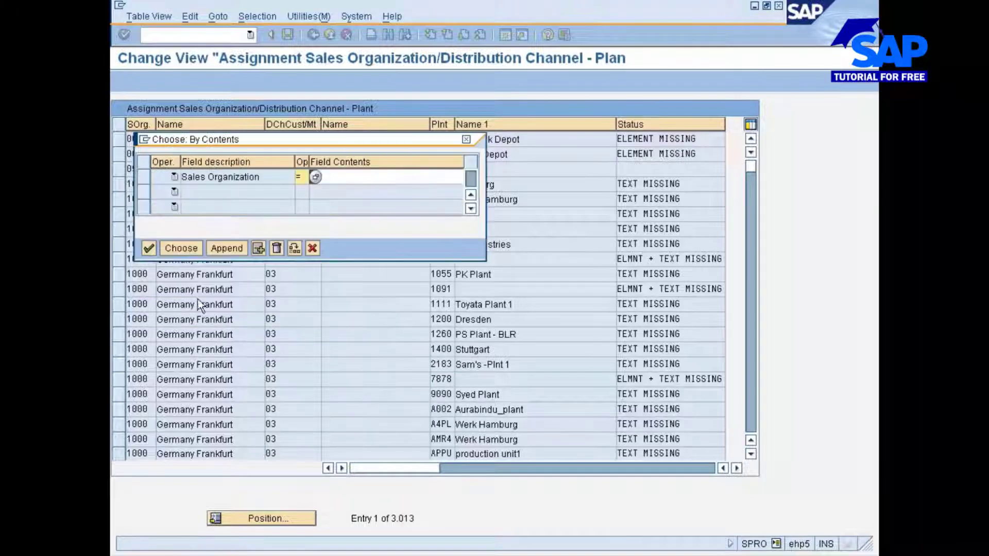
{"action": "type", "text": "0001"}
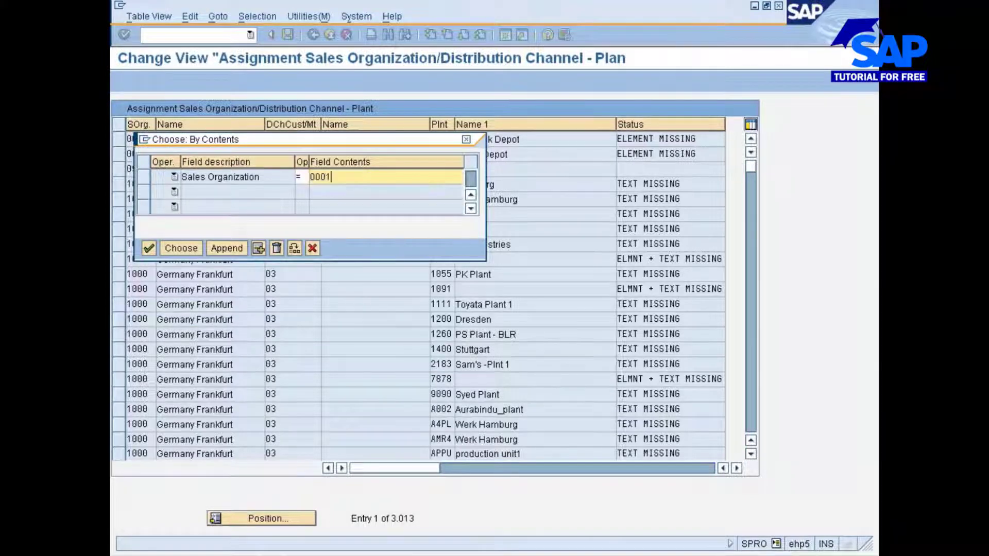
{"action": "key", "text": "Return"}
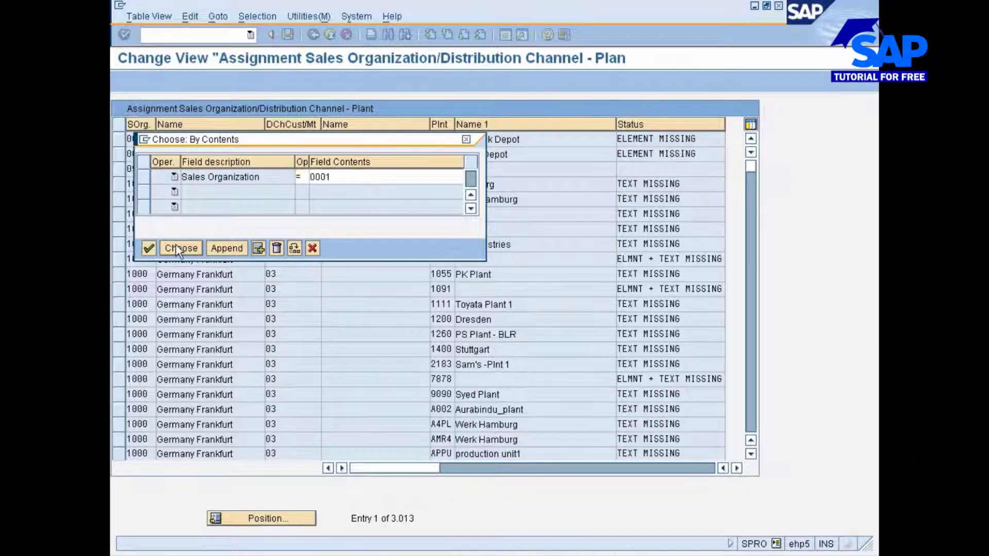
{"action": "left_click", "coordinate": [177, 246]}
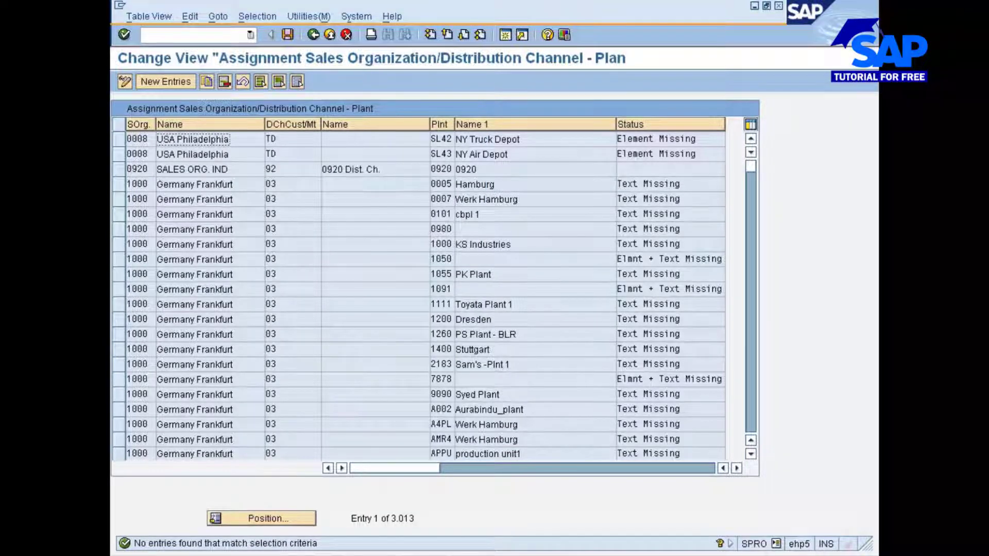
Step: Filter the plant assignments by contents to sales organization 7777, view the matching entries and return to the unfiltered list
{"action": "left_click", "coordinate": [289, 14]}
{"action": "left_click", "coordinate": [260, 15]}
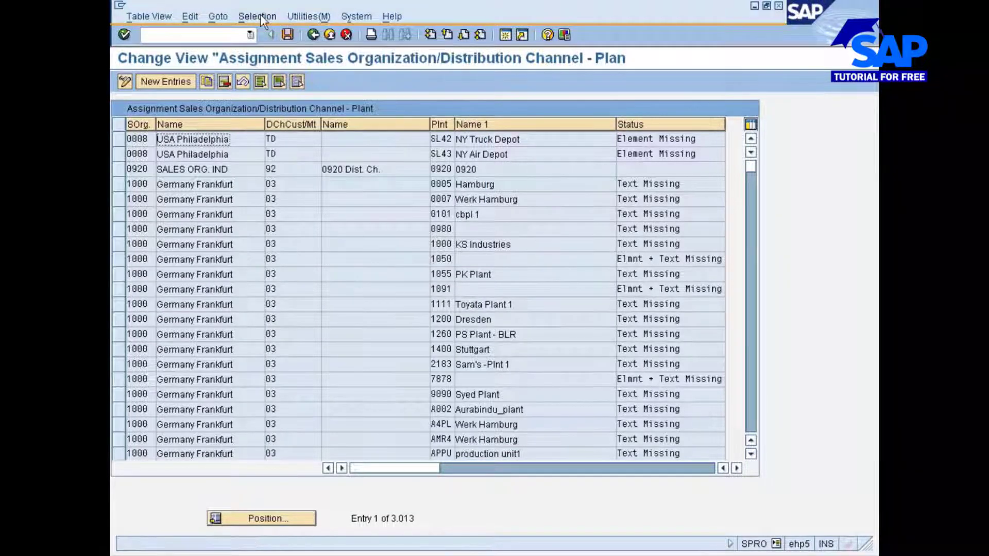
{"action": "left_click", "coordinate": [260, 32]}
{"action": "key", "text": "BackSpace"}
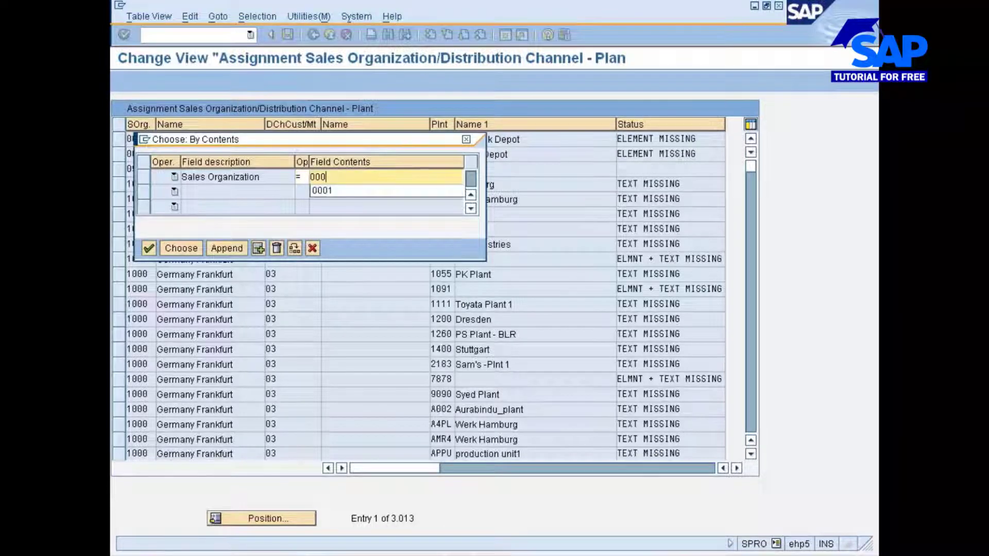
{"action": "key", "text": "BackSpace"}
{"action": "key", "text": "BackSpace"}
{"action": "type", "text": "7777"}
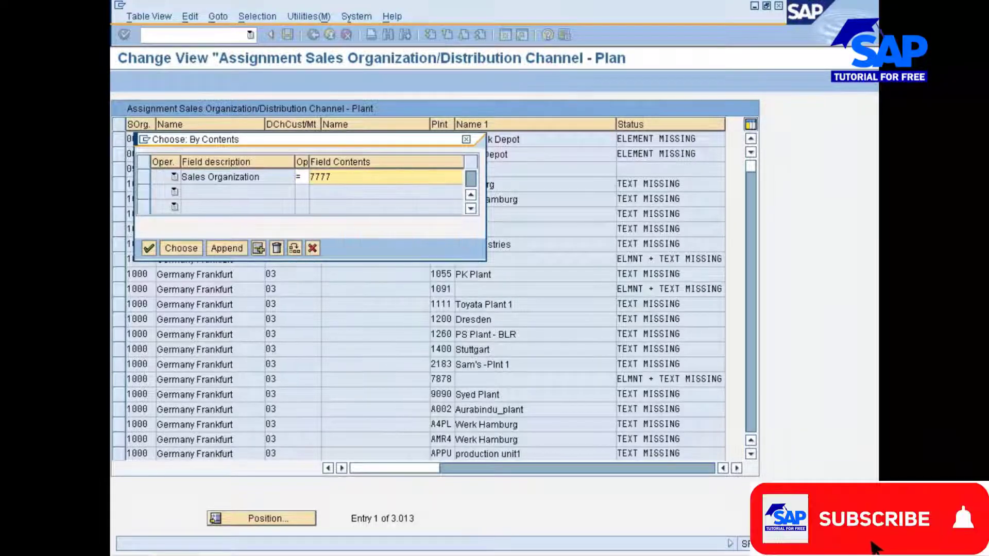
{"action": "left_click", "coordinate": [191, 249]}
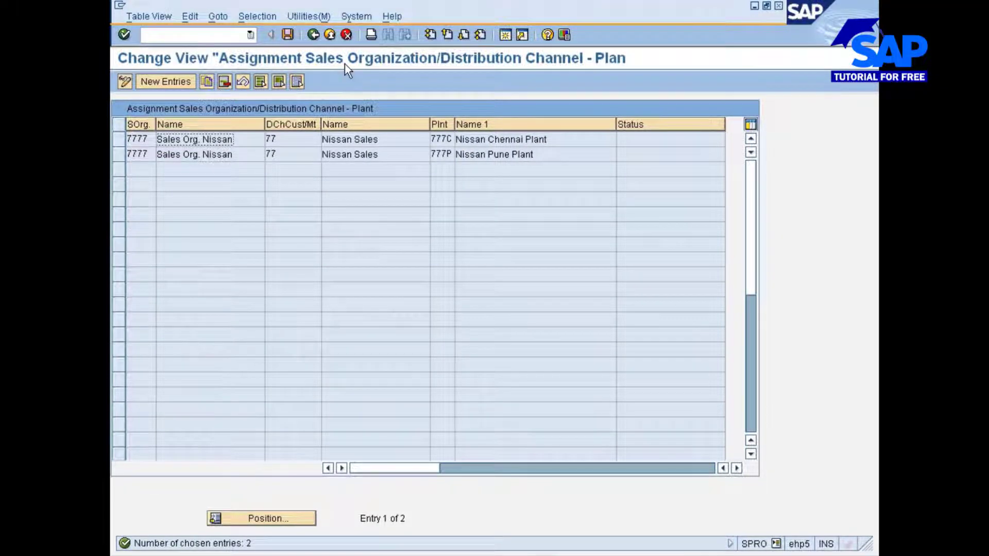
{"action": "left_click", "coordinate": [313, 35]}
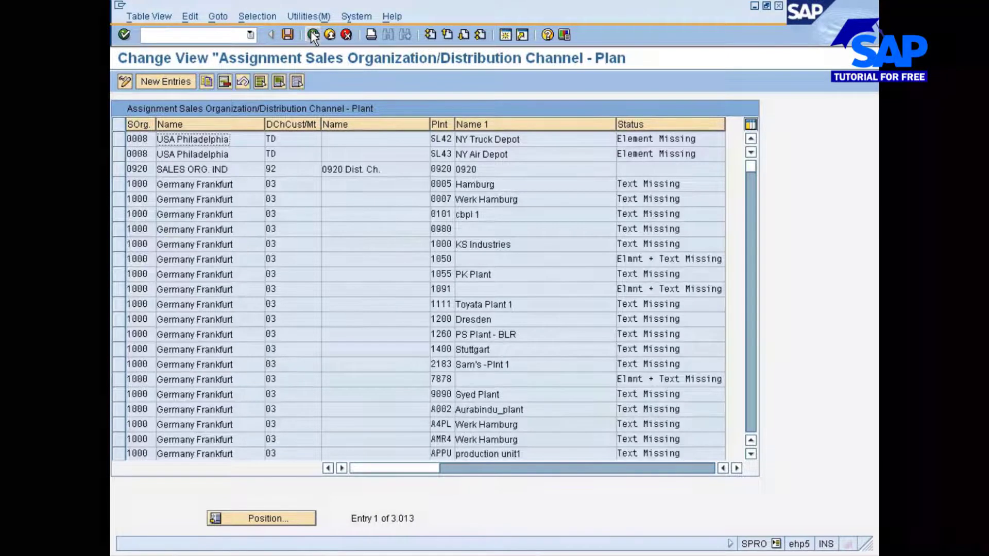
Step: Filter the plant assignments by contents to plant 777C, replacing the sales organization criterion, view the match and return to the unfiltered list
{"action": "left_click", "coordinate": [256, 15]}
{"action": "left_click", "coordinate": [287, 32]}
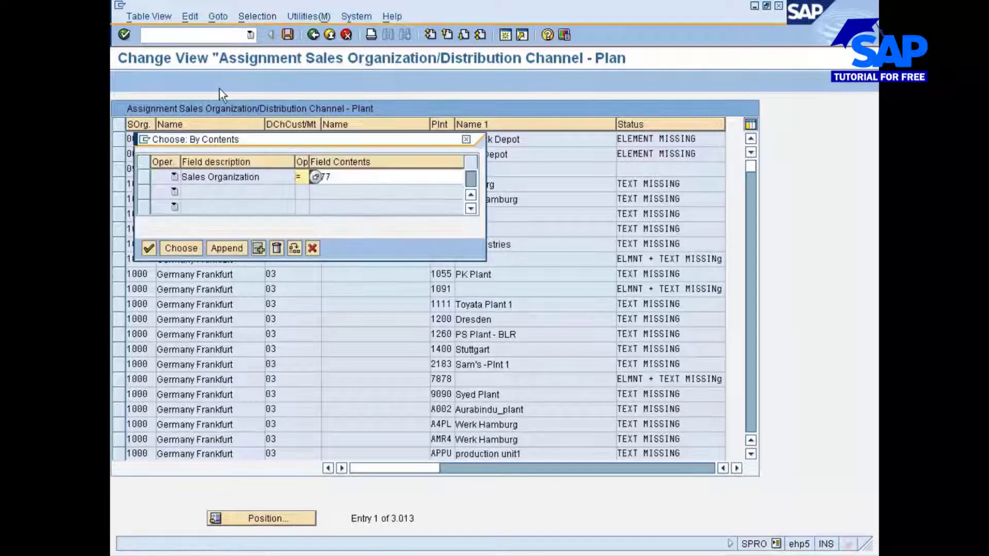
{"action": "left_click", "coordinate": [275, 247]}
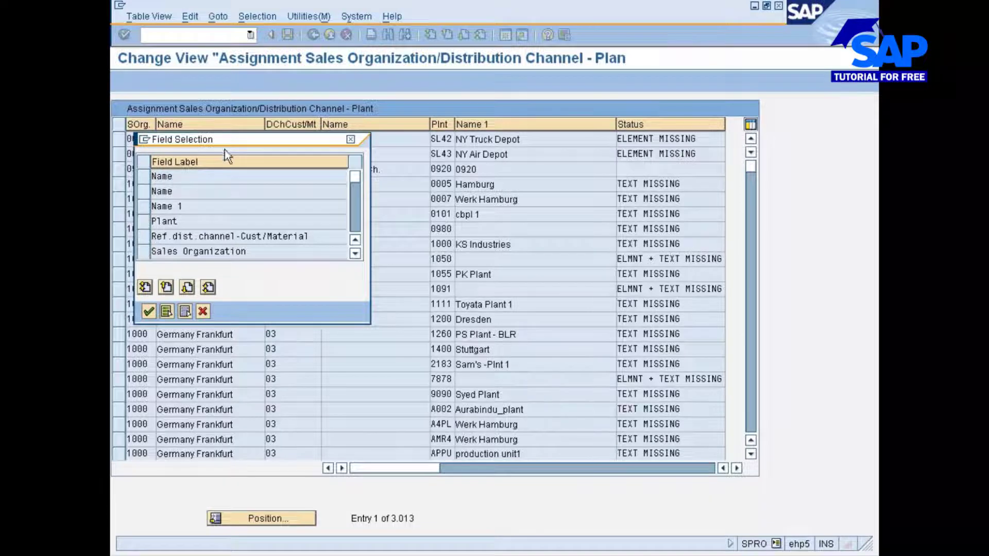
{"action": "left_click_drag", "start_coordinate": [227, 140], "coordinate": [386, 105]}
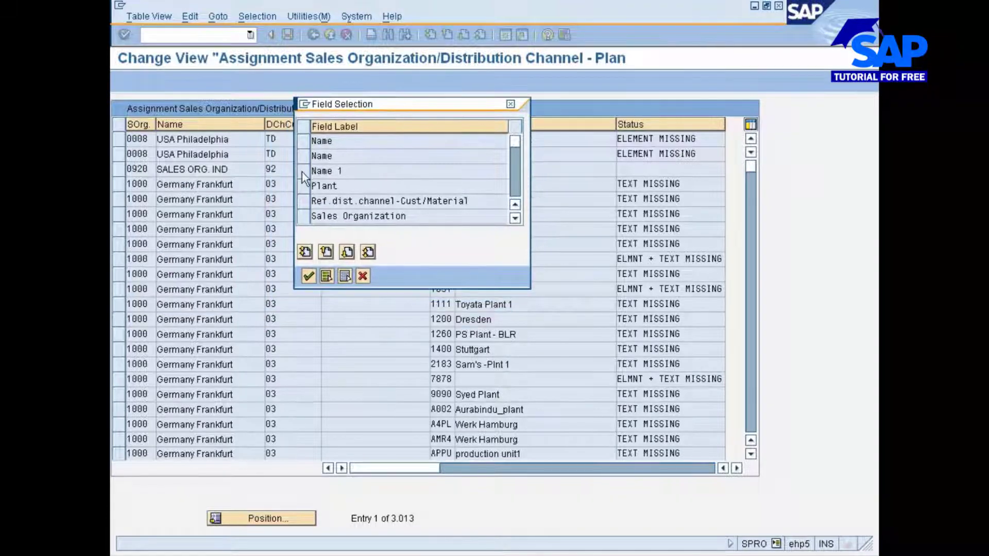
{"action": "left_click", "coordinate": [303, 186]}
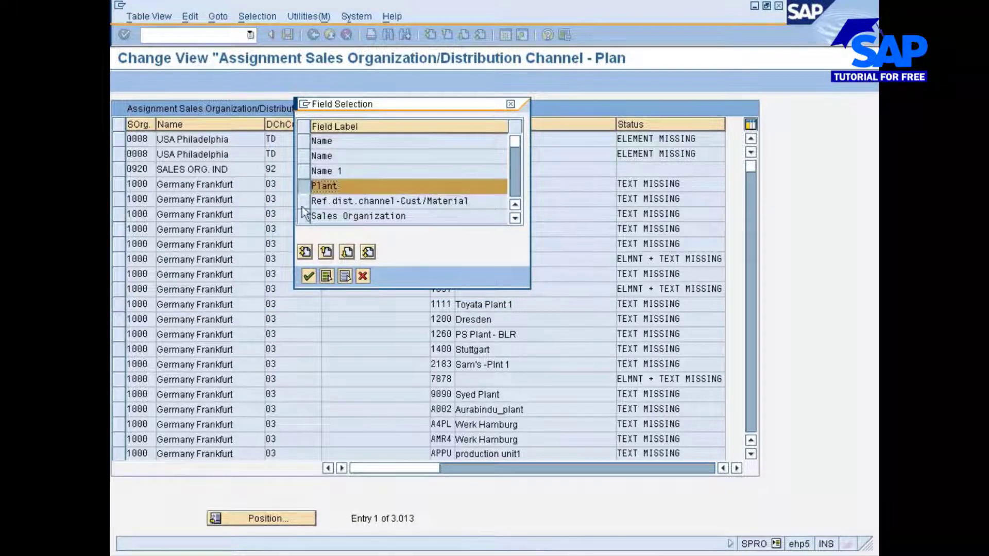
{"action": "left_click", "coordinate": [308, 276]}
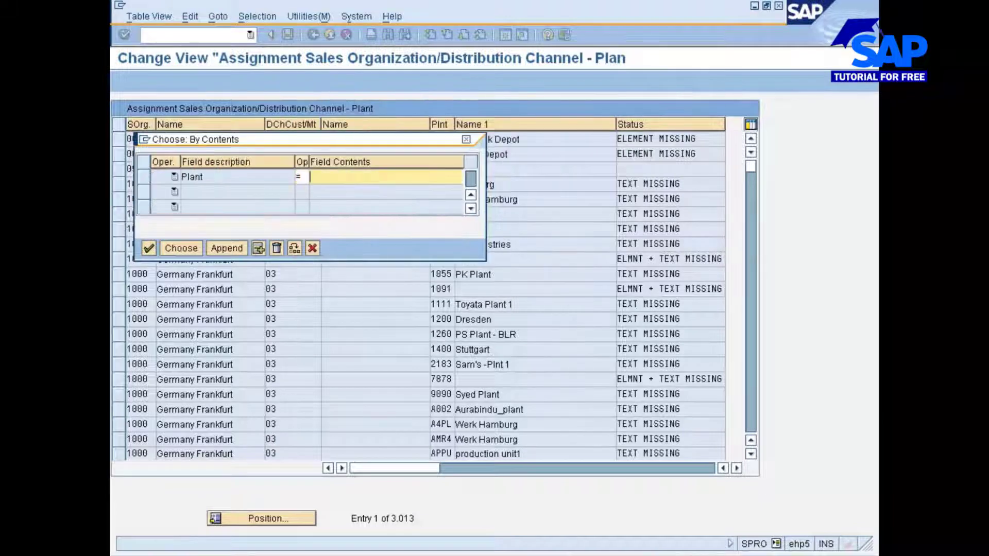
{"action": "type", "text": "7777"}
{"action": "key", "text": "BackSpace"}
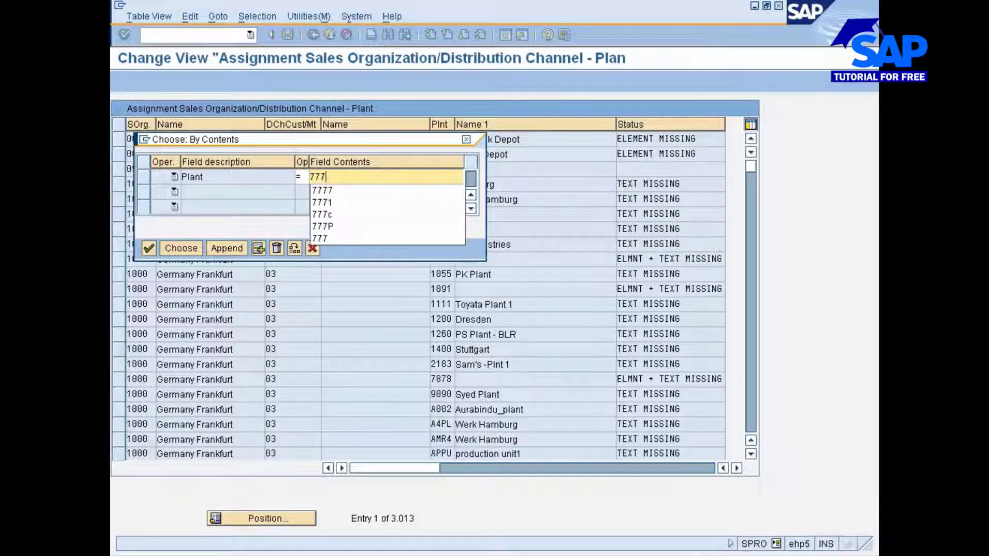
{"action": "type", "text": "c"}
{"action": "key", "text": "Return"}
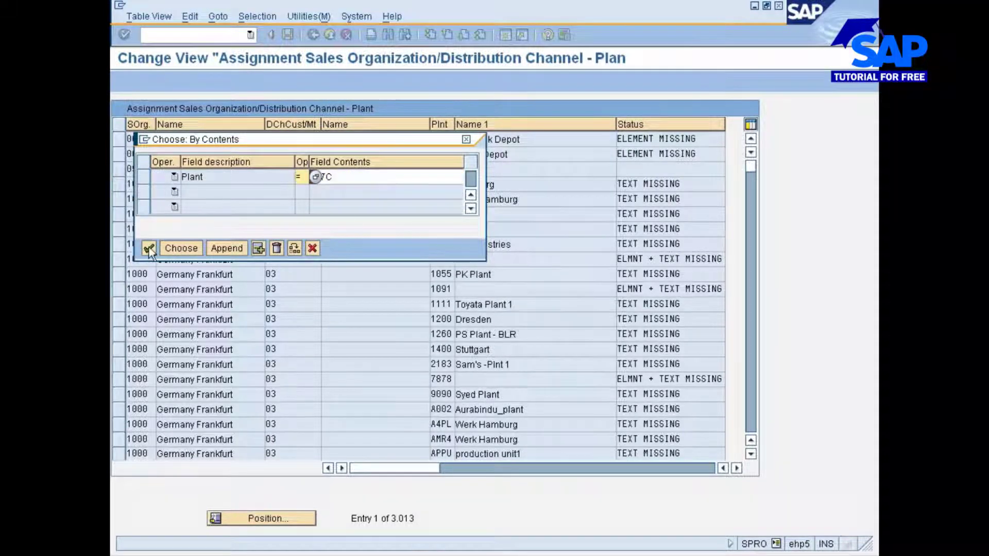
{"action": "left_click", "coordinate": [177, 247]}
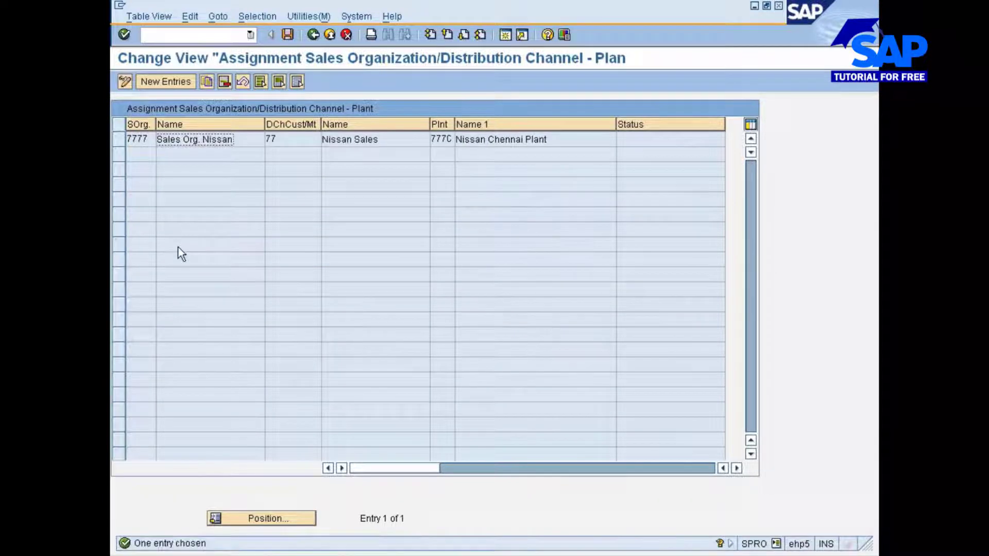
{"action": "left_click", "coordinate": [319, 32]}
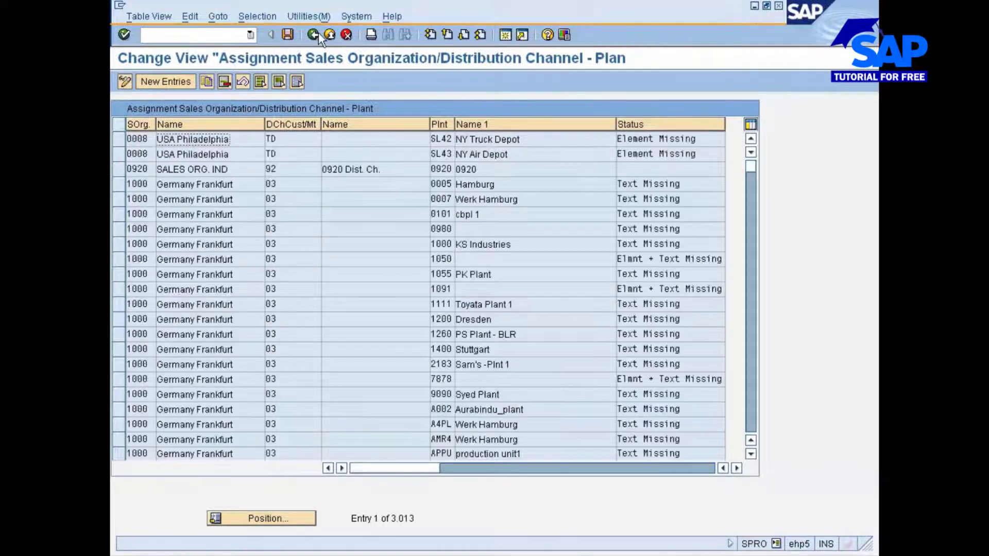
Step: Filter the plant assignments by contents to plant 0001
{"action": "left_click", "coordinate": [257, 16]}
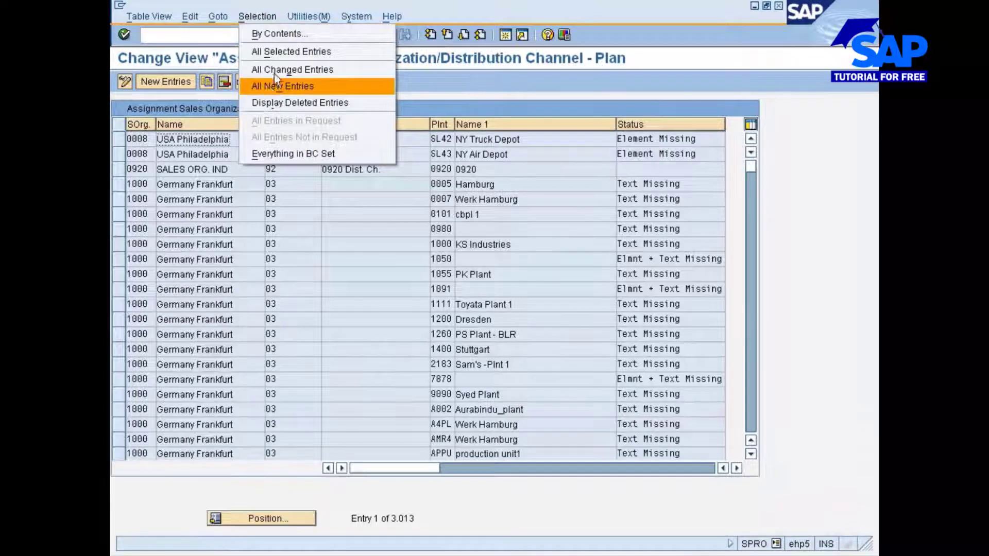
{"action": "left_click", "coordinate": [278, 33]}
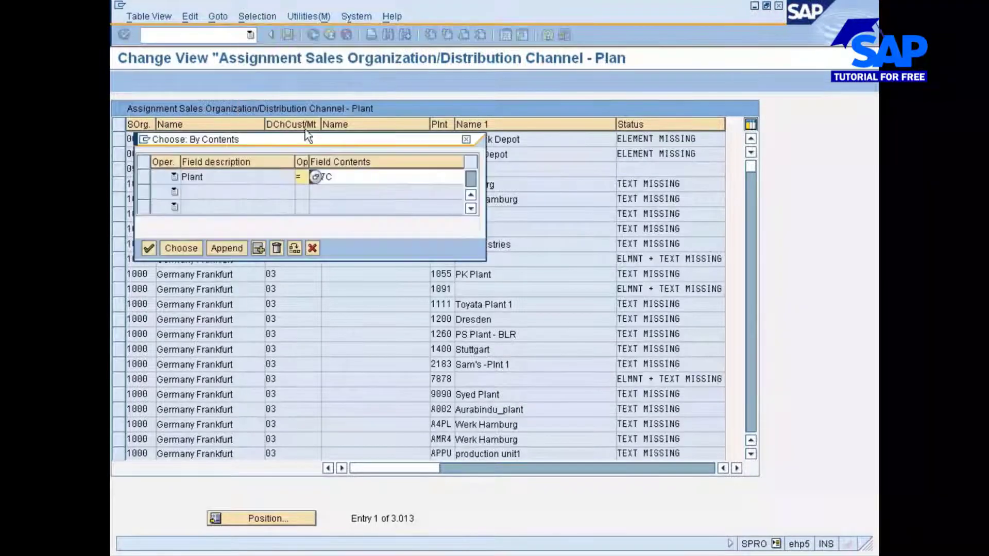
{"action": "left_click", "coordinate": [355, 177]}
{"action": "key", "text": "BackSpace"}
{"action": "key", "text": "BackSpace"}
{"action": "key", "text": "BackSpace"}
{"action": "key", "text": "BackSpace"}
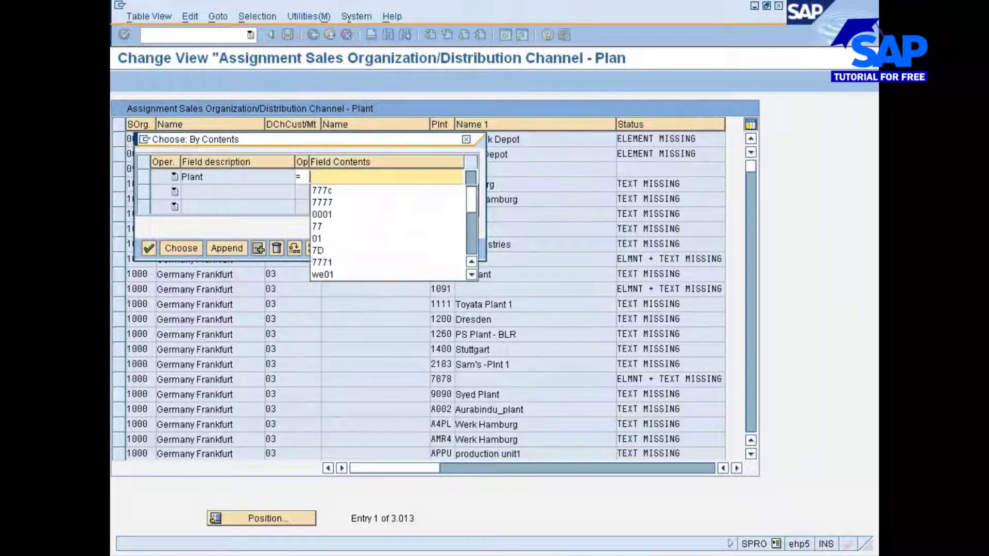
{"action": "type", "text": "0001"}
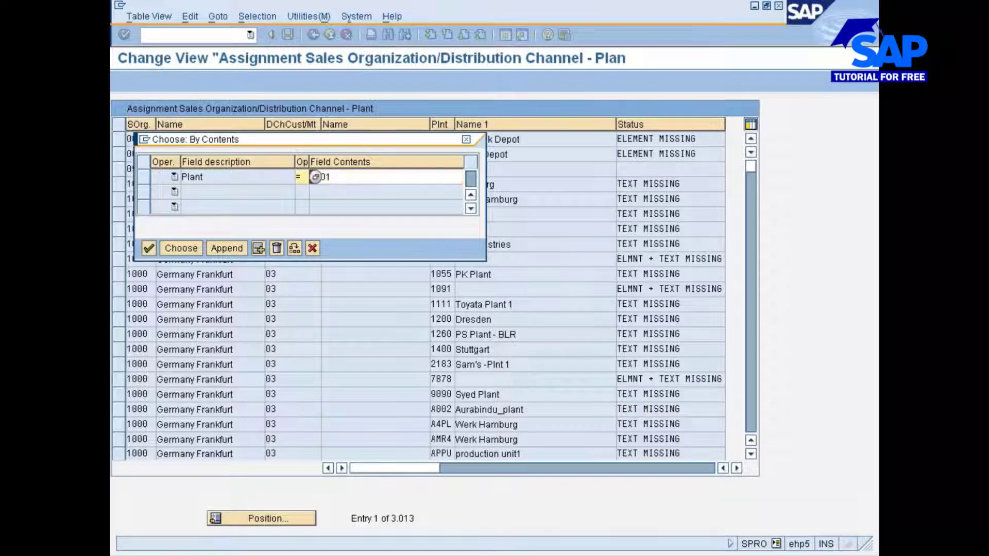
{"action": "left_click", "coordinate": [181, 248]}
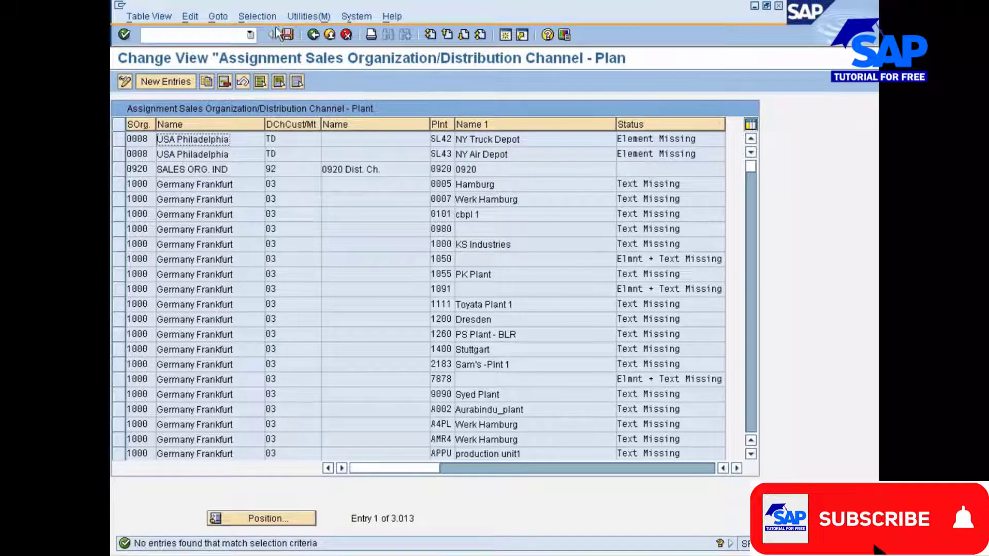
Step: Replace the plant criterion with Sales Organization and filter the plant assignments by contents to sales organization 0001
{"action": "left_click", "coordinate": [257, 16]}
{"action": "left_click", "coordinate": [265, 33]}
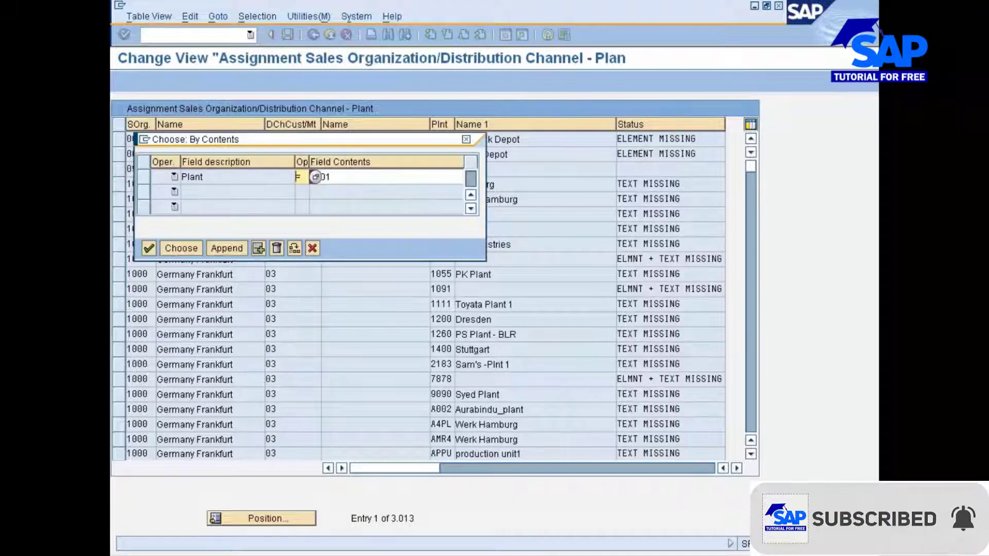
{"action": "left_click", "coordinate": [276, 247]}
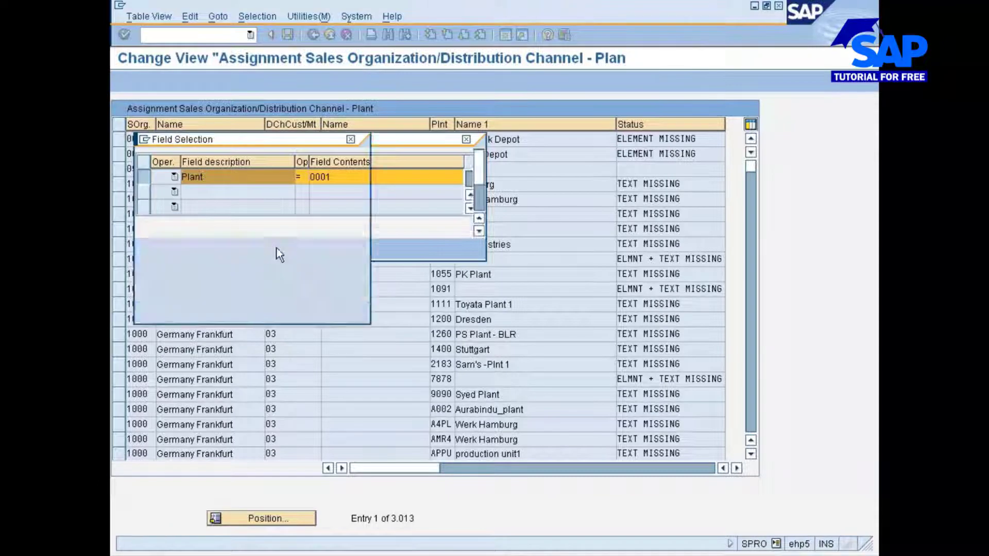
{"action": "left_click", "coordinate": [147, 252]}
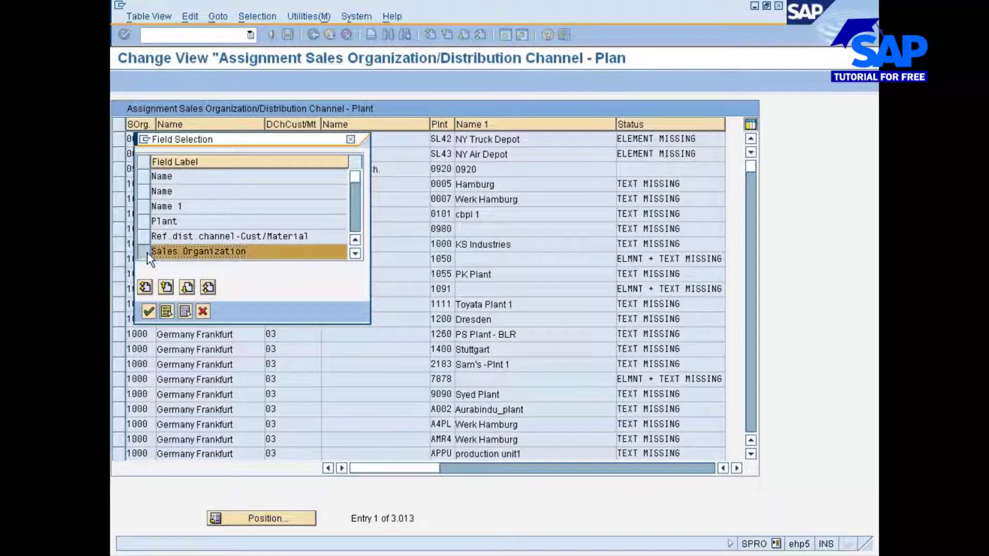
{"action": "left_click", "coordinate": [149, 311]}
{"action": "left_click", "coordinate": [344, 178]}
{"action": "type", "text": "0000"}
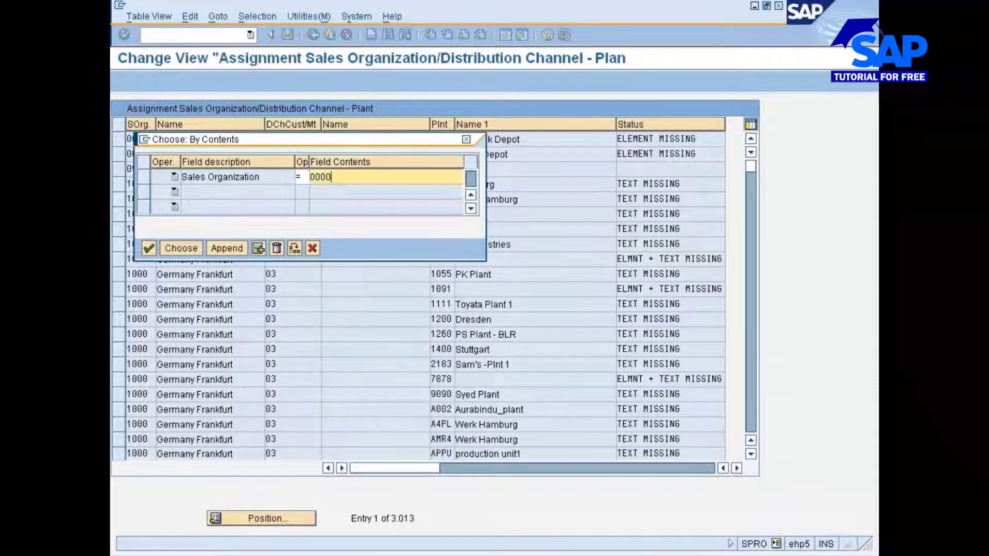
{"action": "key", "text": "BackSpace"}
{"action": "type", "text": "1"}
{"action": "key", "text": "Return"}
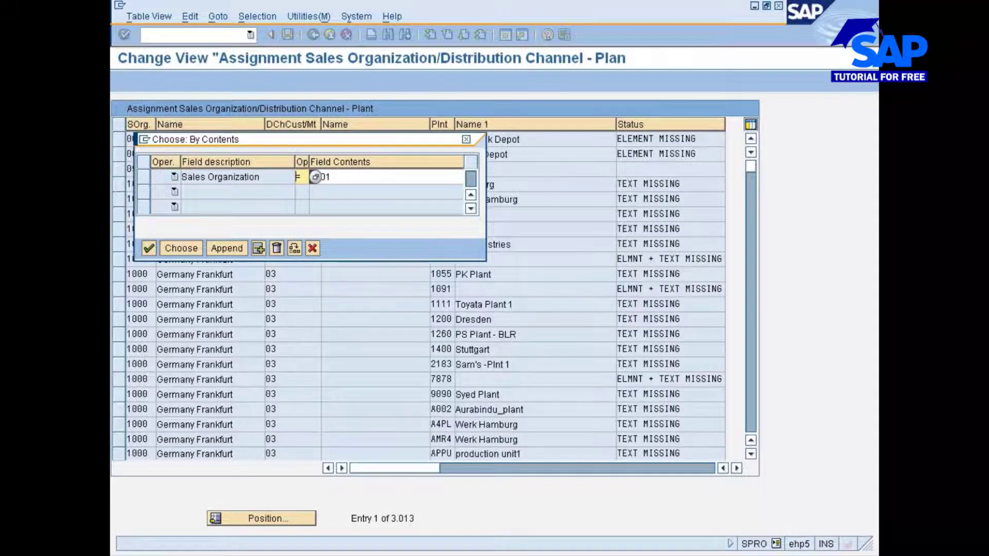
{"action": "key", "text": "Return"}
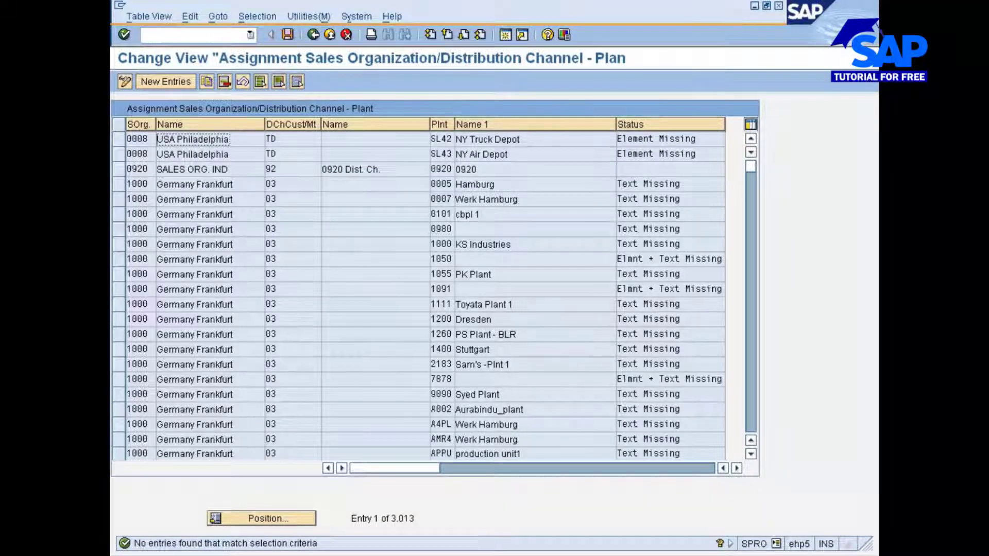
Step: Filter the plant assignments by contents to sales organization 7777 again, view the assigned plants and return to the full list
{"action": "left_click", "coordinate": [752, 363]}
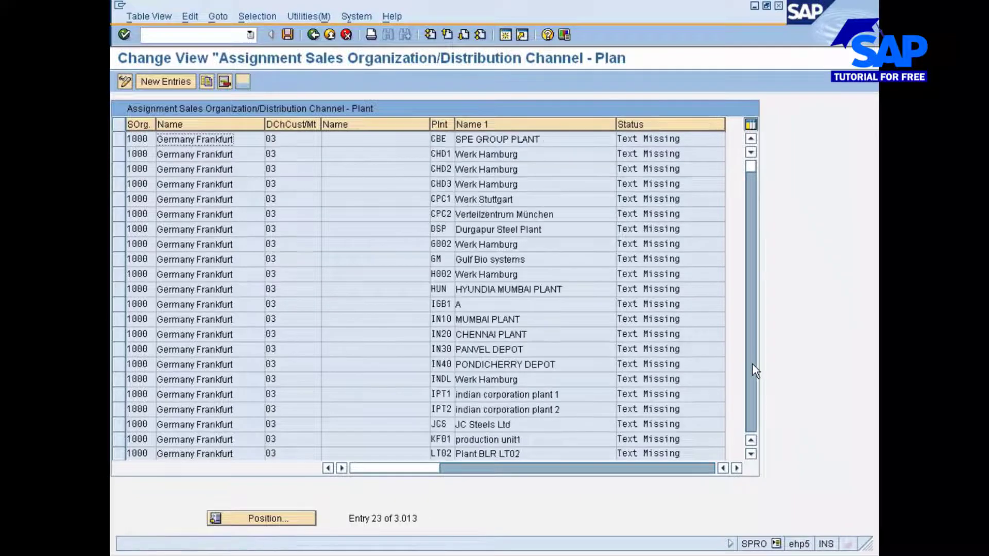
{"action": "left_click", "coordinate": [752, 364]}
{"action": "left_click", "coordinate": [752, 363]}
{"action": "left_click", "coordinate": [257, 16]}
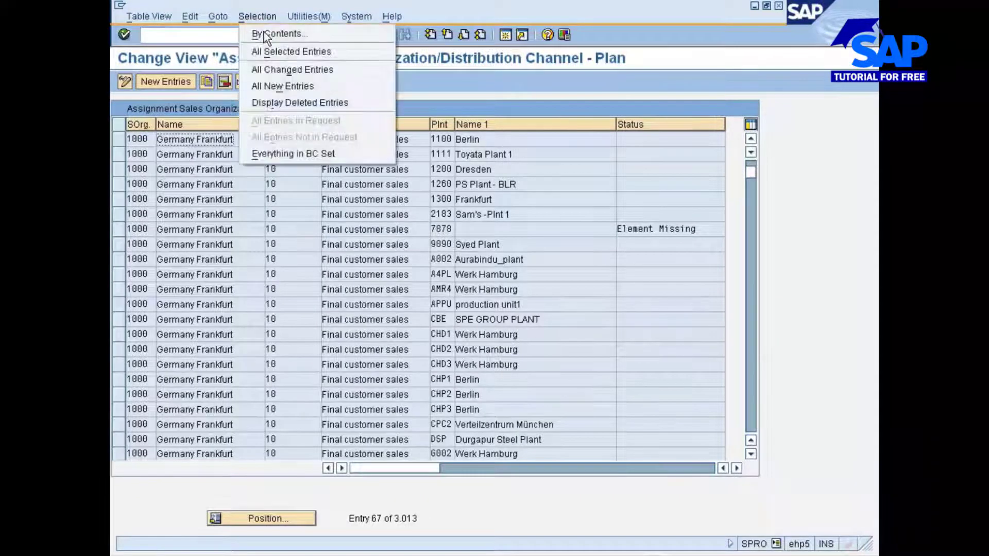
{"action": "left_click", "coordinate": [264, 35]}
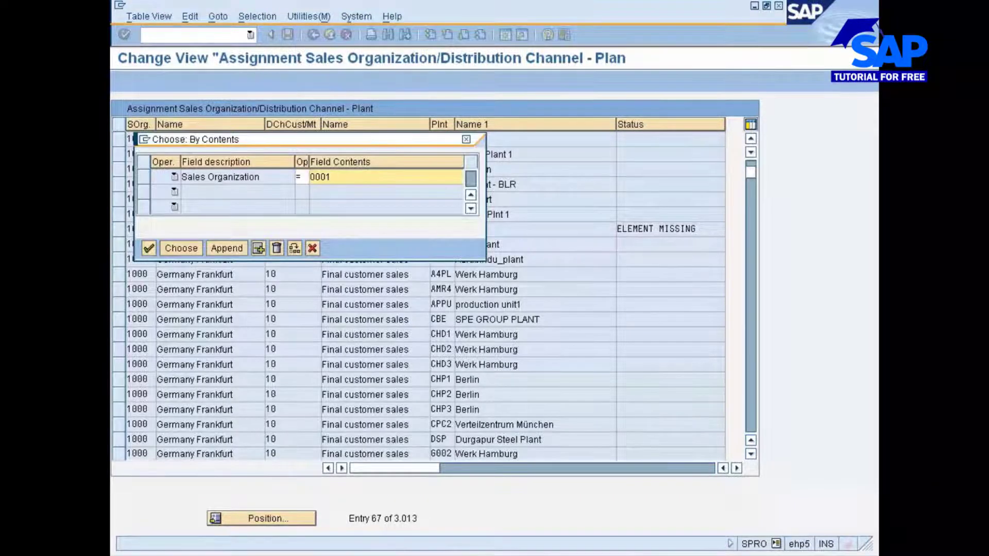
{"action": "key", "text": "BackSpace"}
{"action": "key", "text": "BackSpace"}
{"action": "key", "text": "BackSpace"}
{"action": "key", "text": "BackSpace"}
{"action": "type", "text": "7777"}
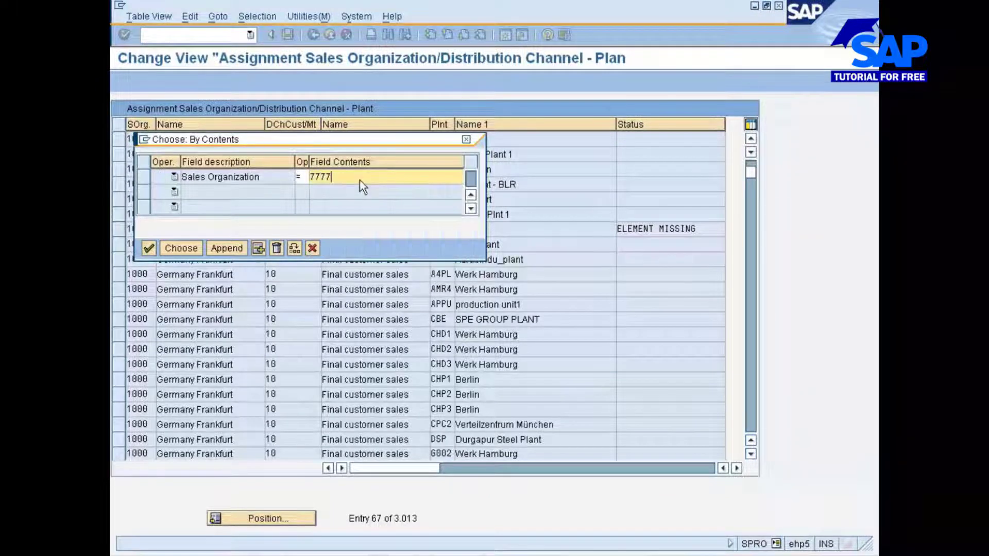
{"action": "key", "text": "Return"}
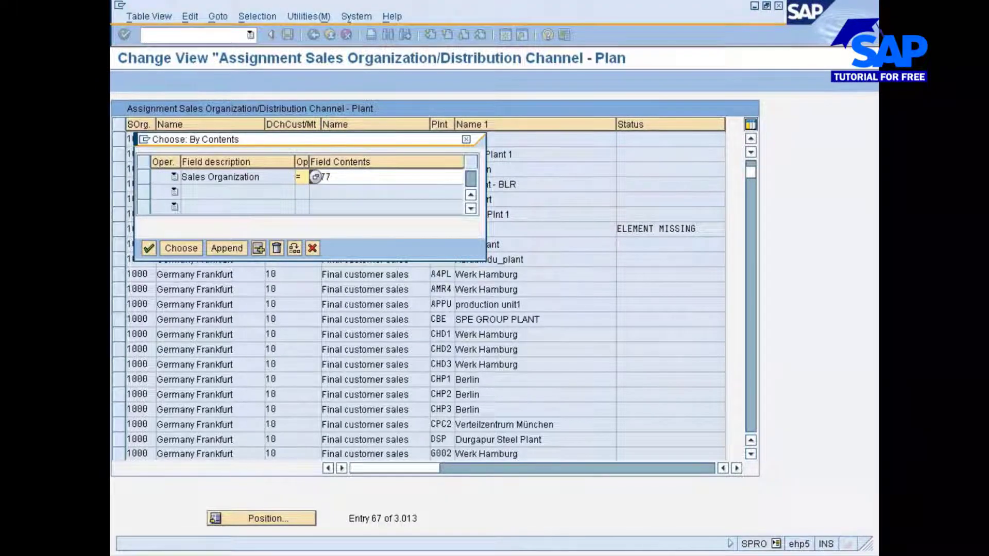
{"action": "left_click", "coordinate": [197, 246]}
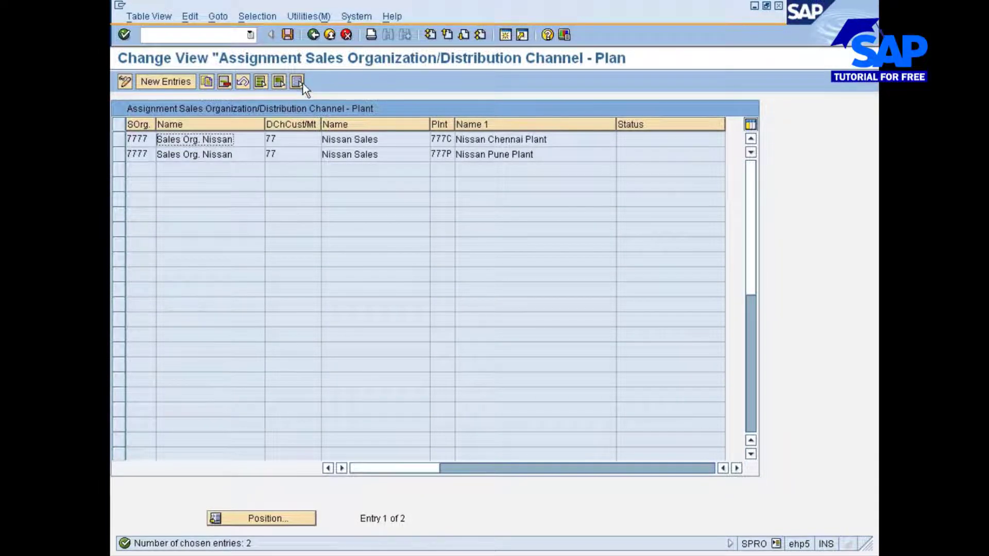
{"action": "left_click", "coordinate": [313, 36]}
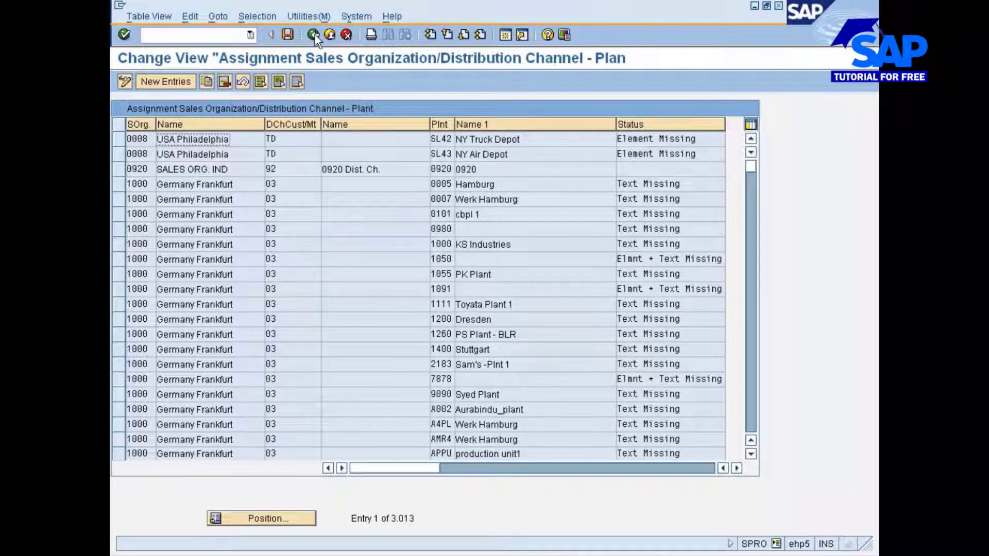
{"action": "left_click", "coordinate": [260, 21]}
{"action": "left_click", "coordinate": [260, 34]}
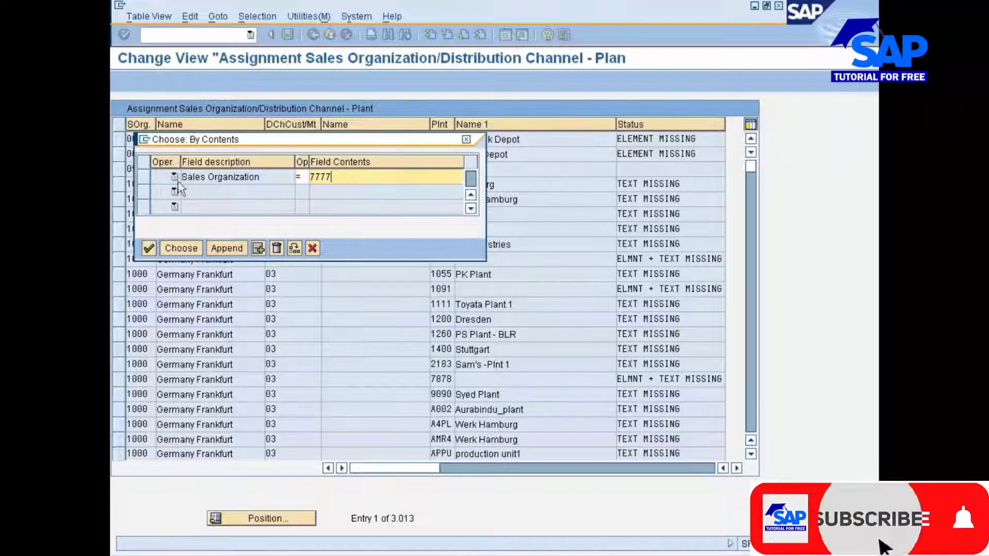
{"action": "left_click", "coordinate": [146, 178]}
{"action": "left_click", "coordinate": [259, 249]}
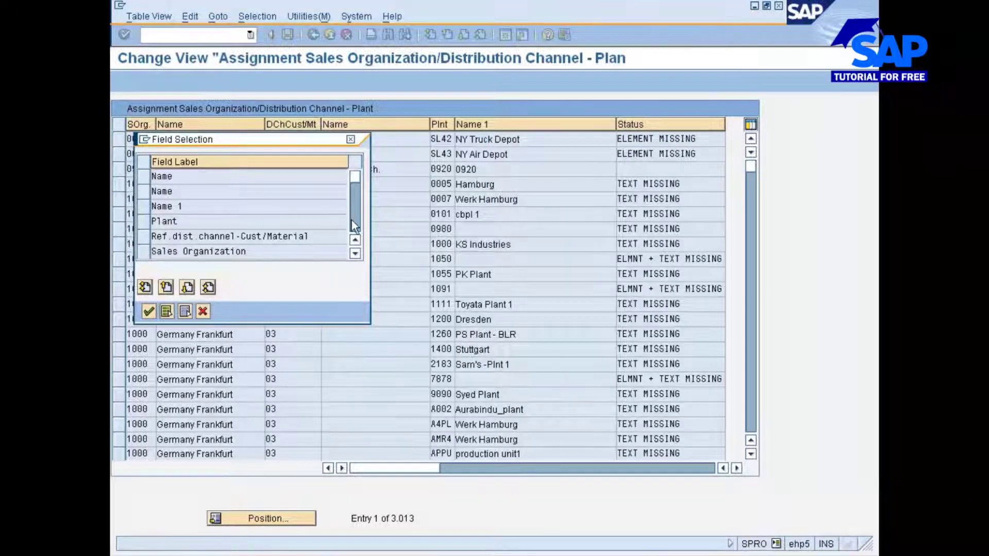
{"action": "left_click", "coordinate": [353, 225]}
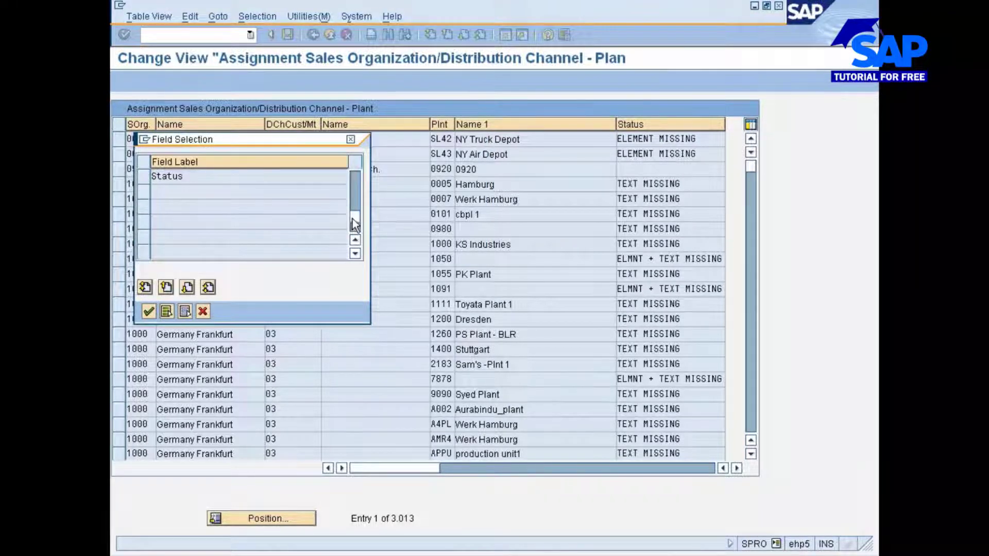
{"action": "left_click_drag", "start_coordinate": [354, 224], "coordinate": [351, 217]}
{"action": "left_click", "coordinate": [209, 309]}
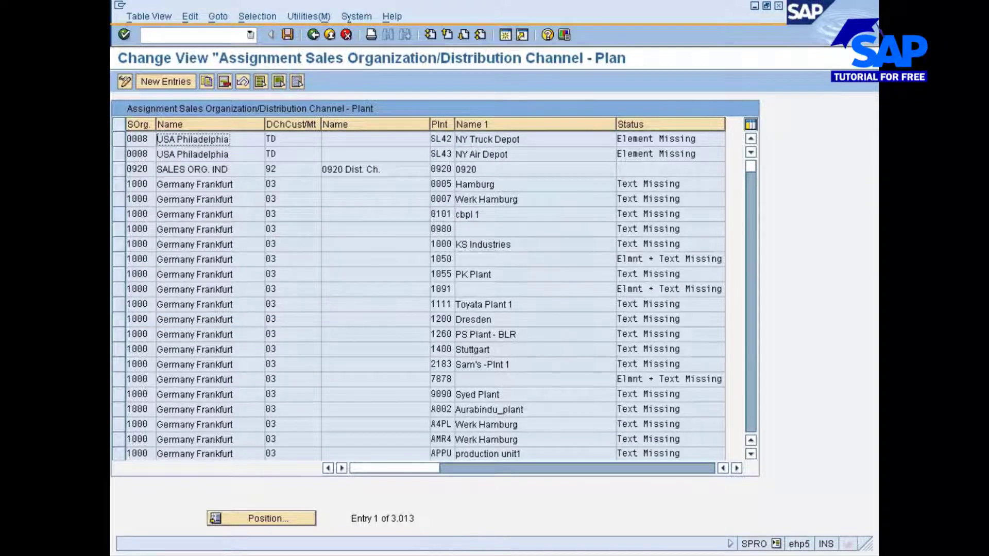
Step: Switch to the SAP Easy Access session, start XD01 - Complete and try to create a sold-to party for sales area 7777/77/77
{"action": "left_click", "coordinate": [486, 555]}
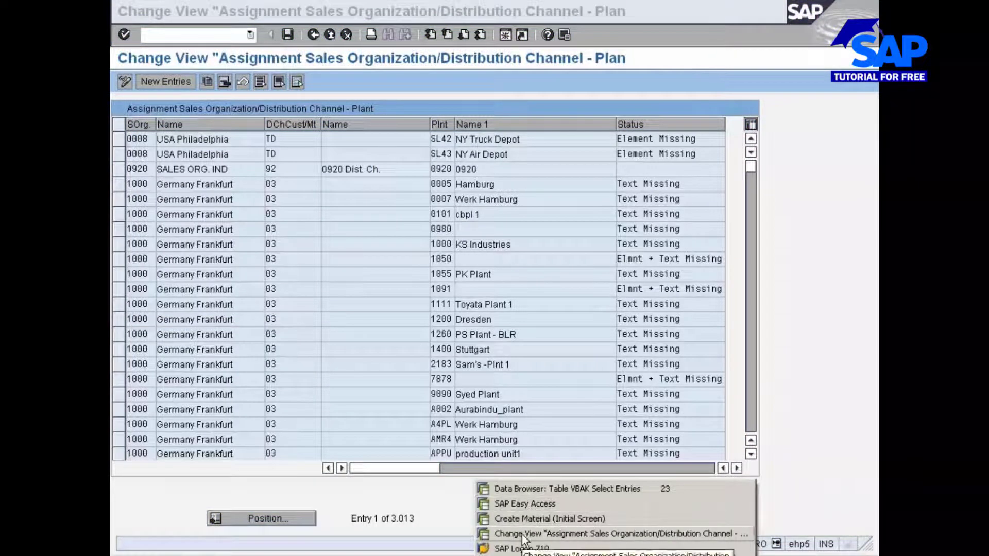
{"action": "left_click", "coordinate": [531, 505]}
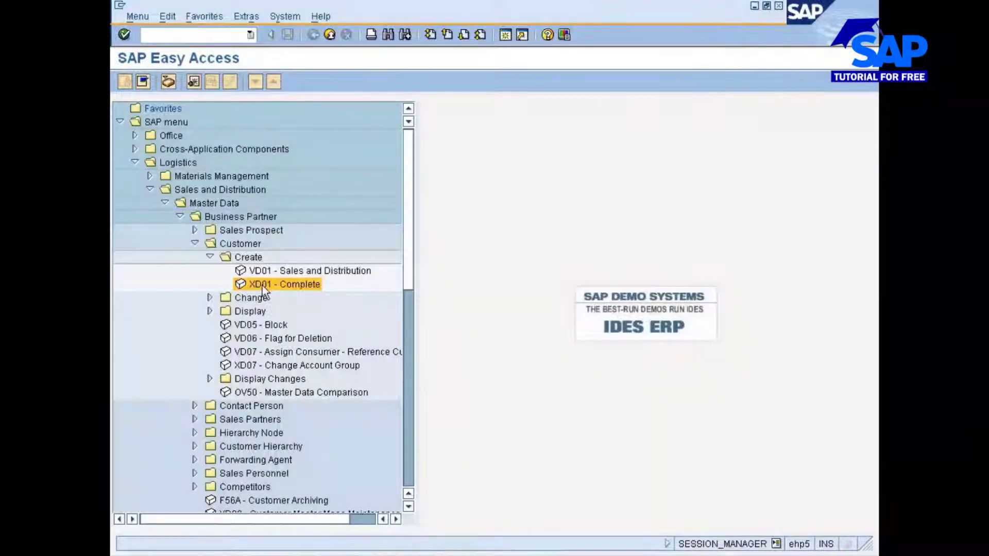
{"action": "double_click", "coordinate": [262, 285]}
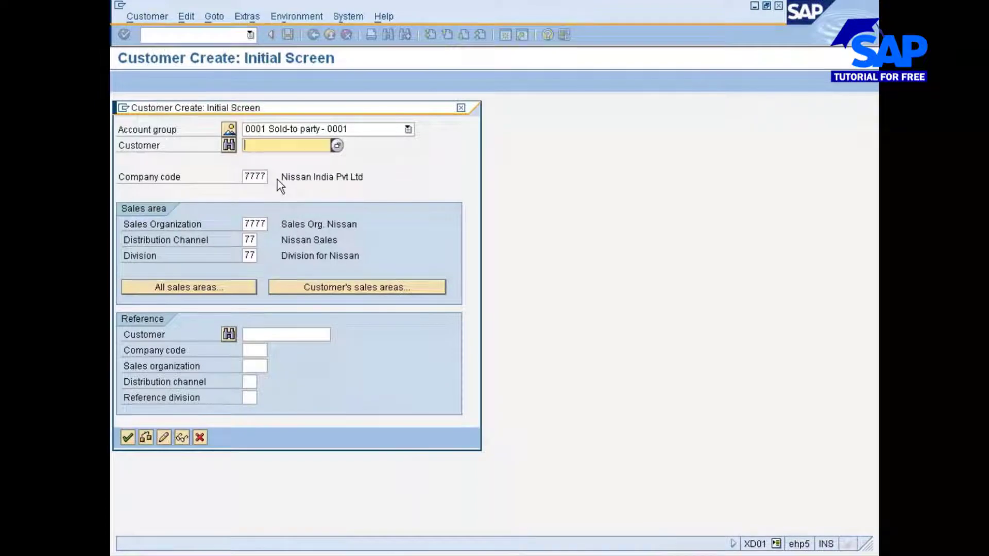
{"action": "left_click", "coordinate": [127, 438]}
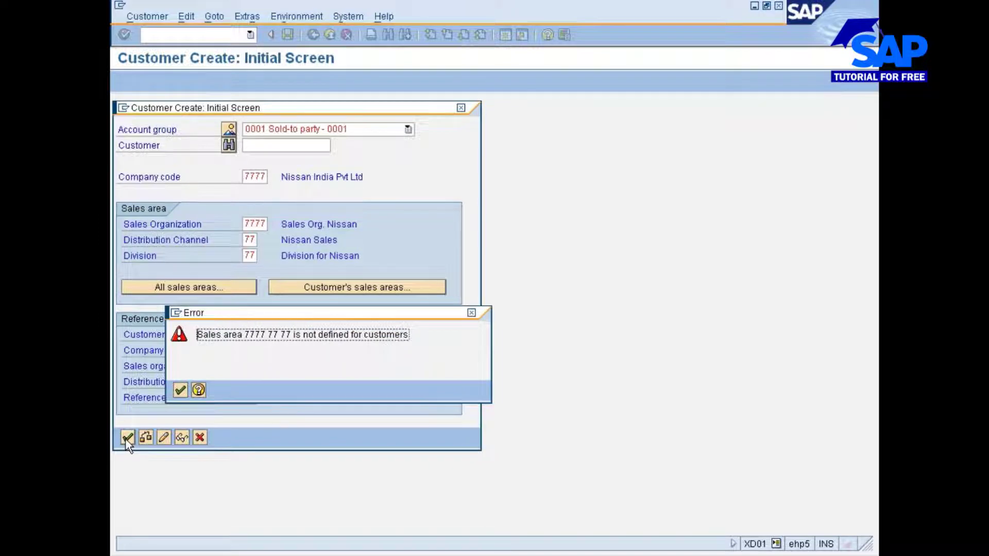
Step: Open the detailed help for the sales area error, mark the table name TVTA in the diagnosis and leave customer creation
{"action": "left_click", "coordinate": [198, 391]}
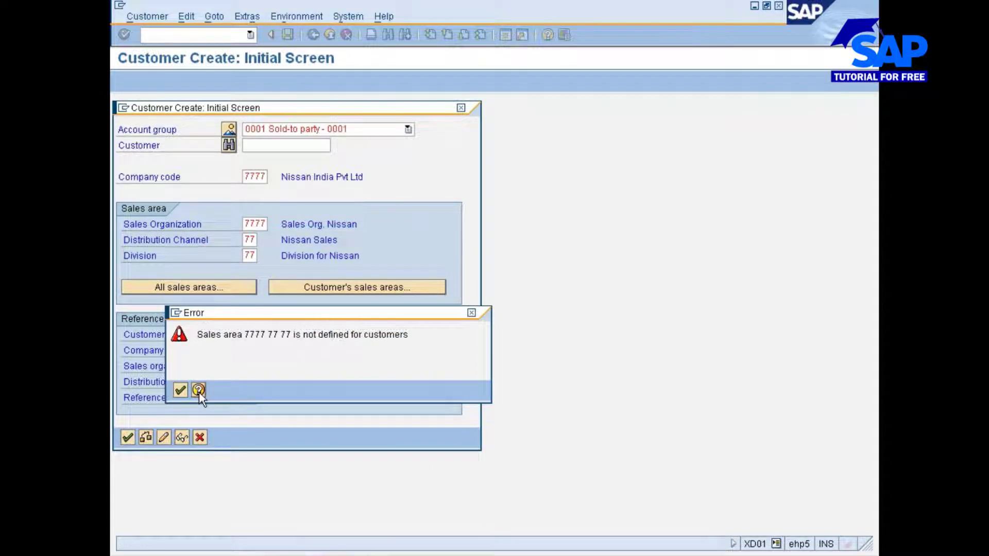
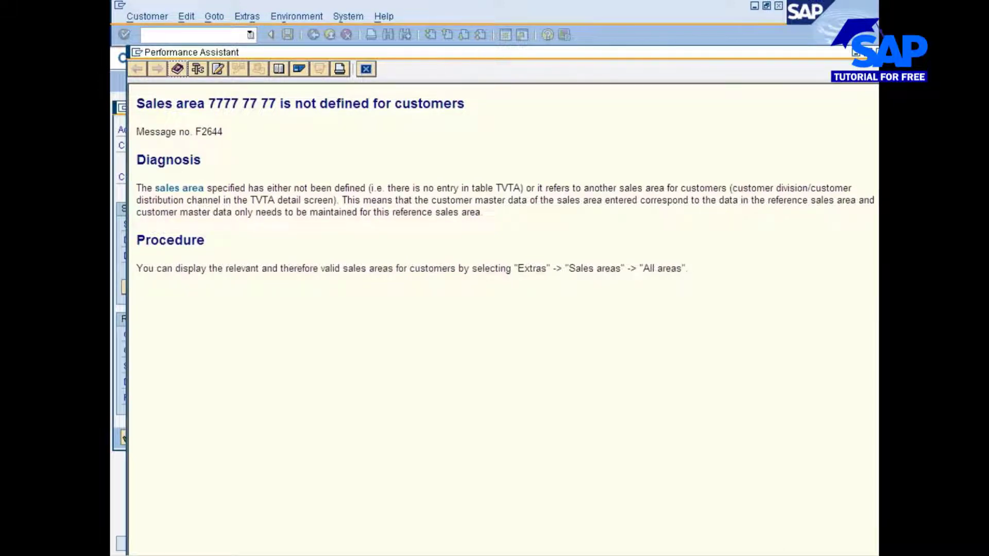
{"action": "double_click", "coordinate": [507, 188]}
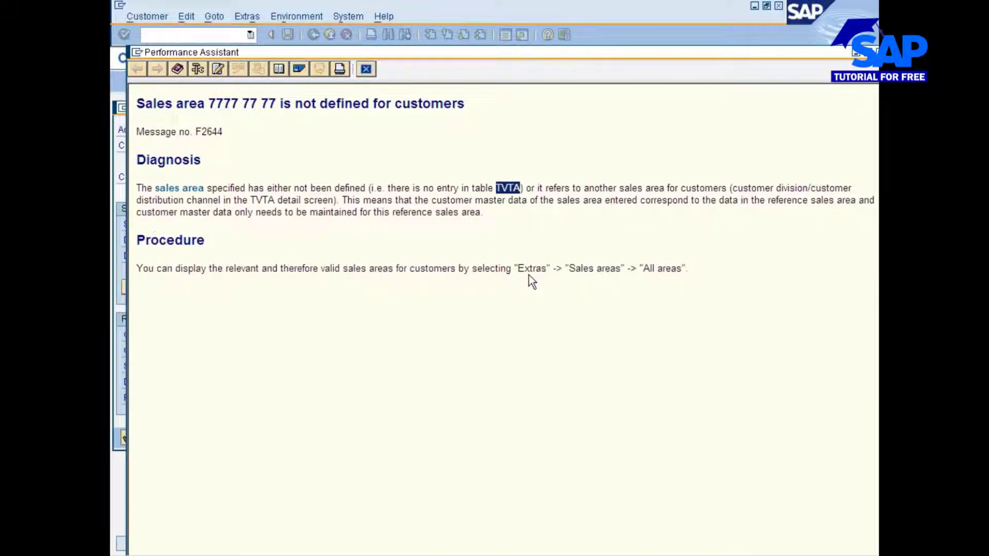
{"action": "left_click", "coordinate": [365, 69]}
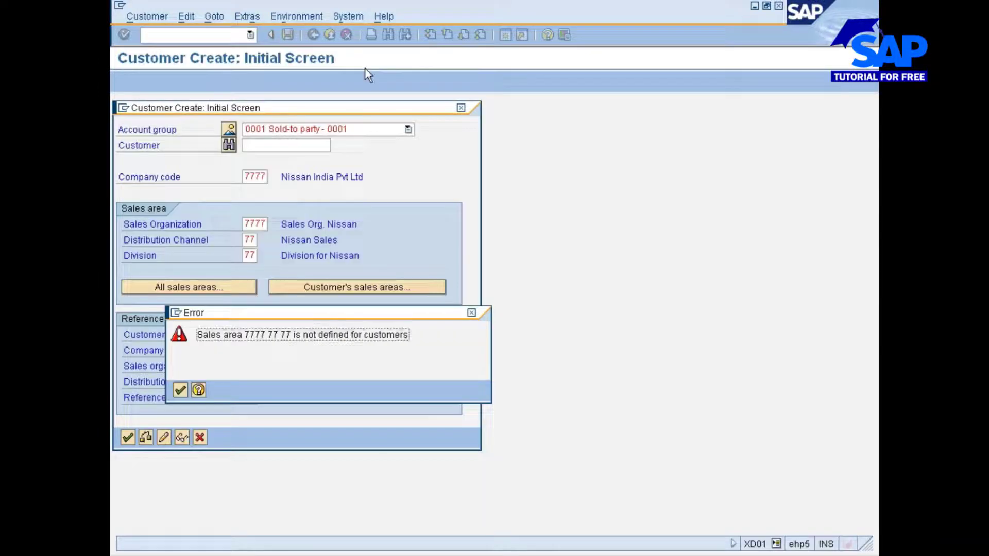
{"action": "left_click", "coordinate": [180, 390]}
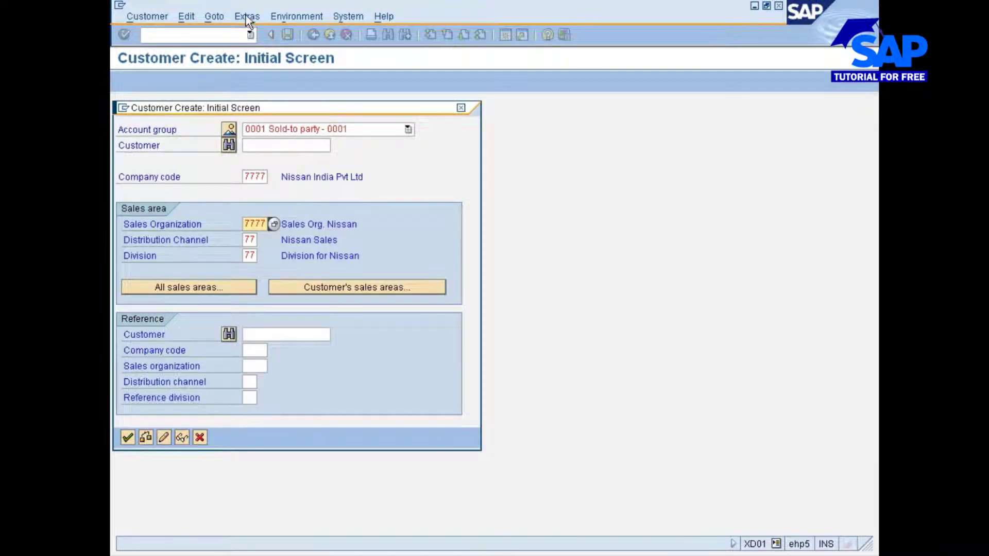
{"action": "left_click", "coordinate": [200, 437]}
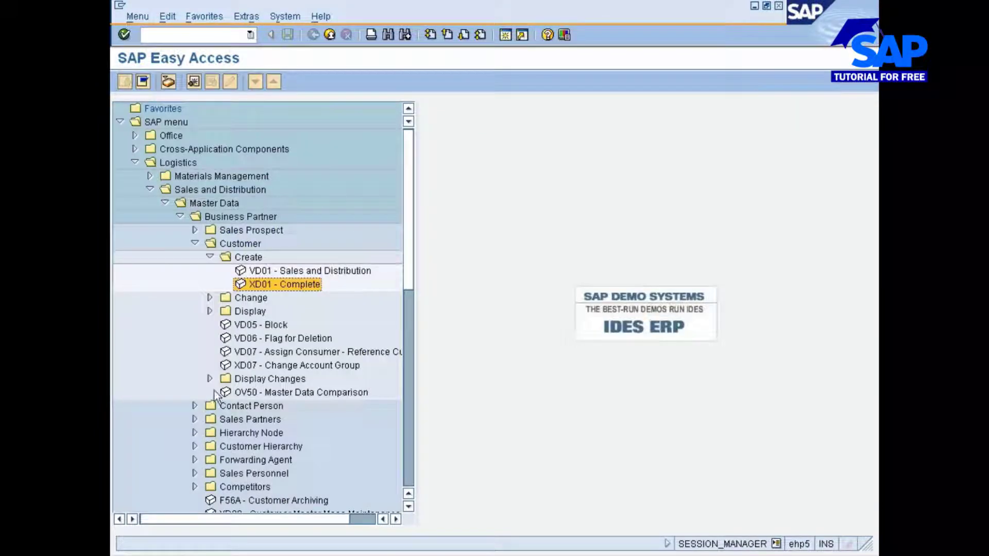
Step: Restart XD01 - Complete, try to display the customer's sales areas, look through the list of all sales areas and leave customer creation
{"action": "double_click", "coordinate": [258, 284]}
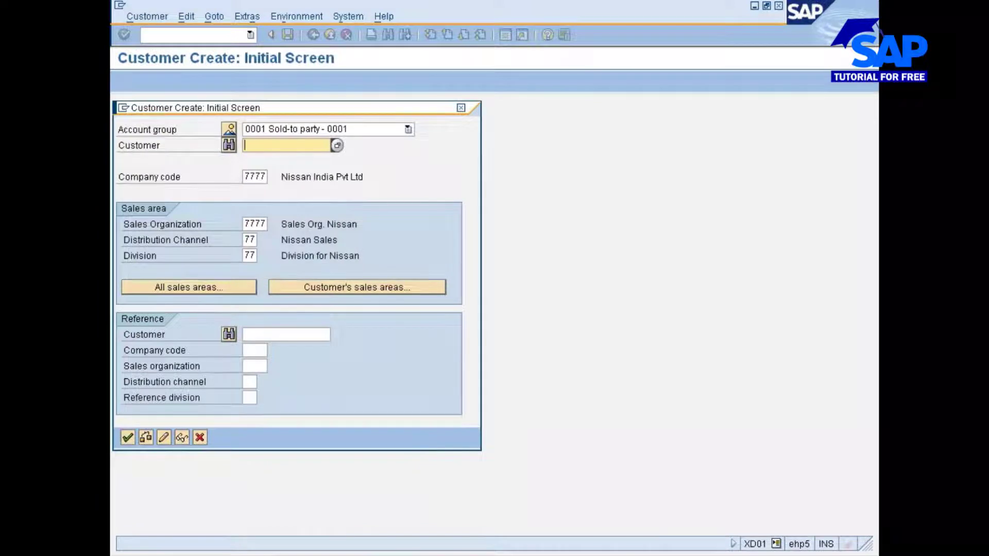
{"action": "left_click", "coordinate": [338, 288]}
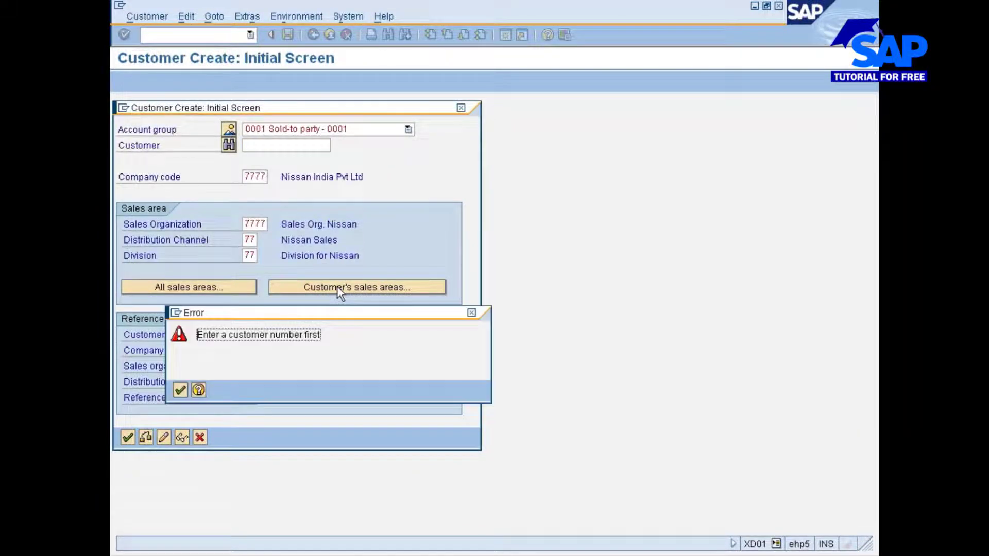
{"action": "left_click", "coordinate": [180, 390]}
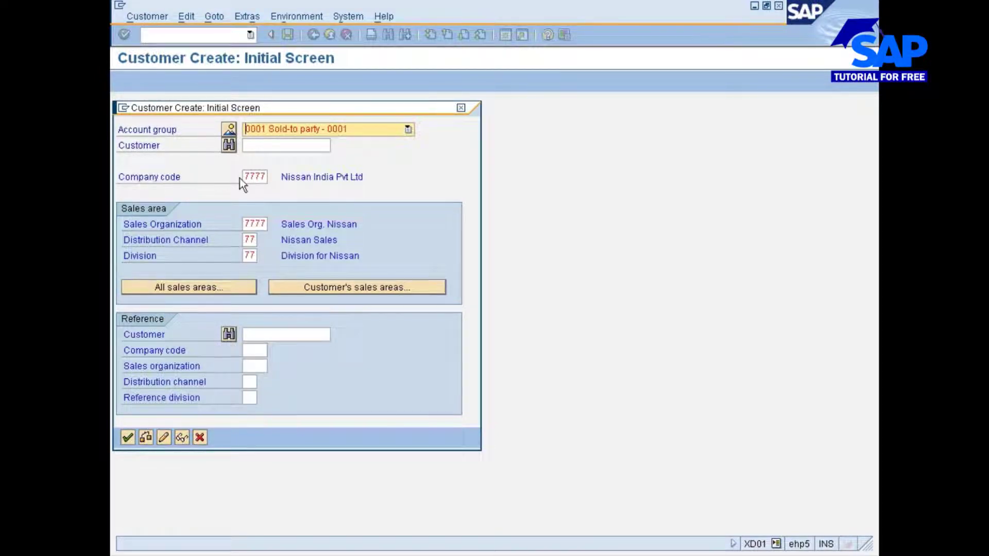
{"action": "left_click", "coordinate": [245, 334]}
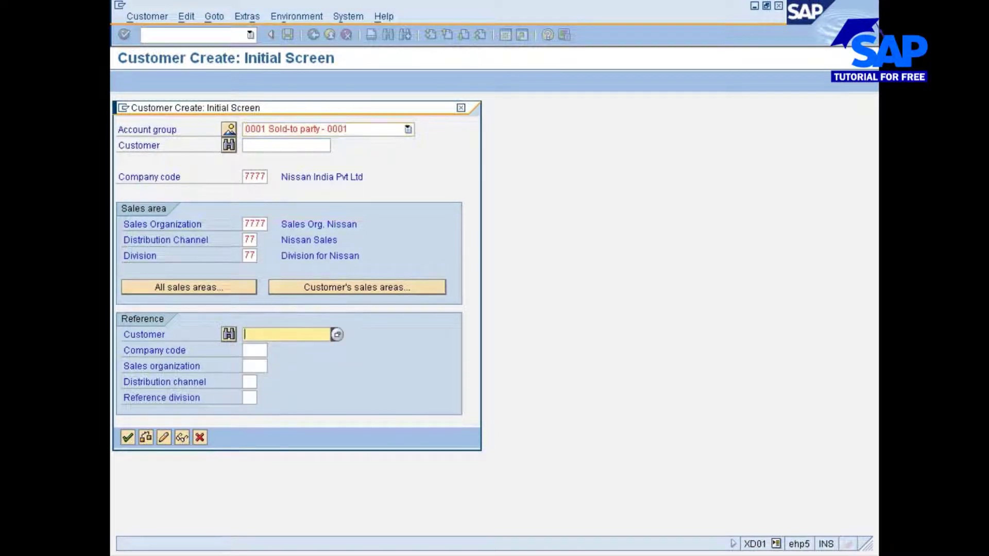
{"action": "left_click", "coordinate": [222, 285]}
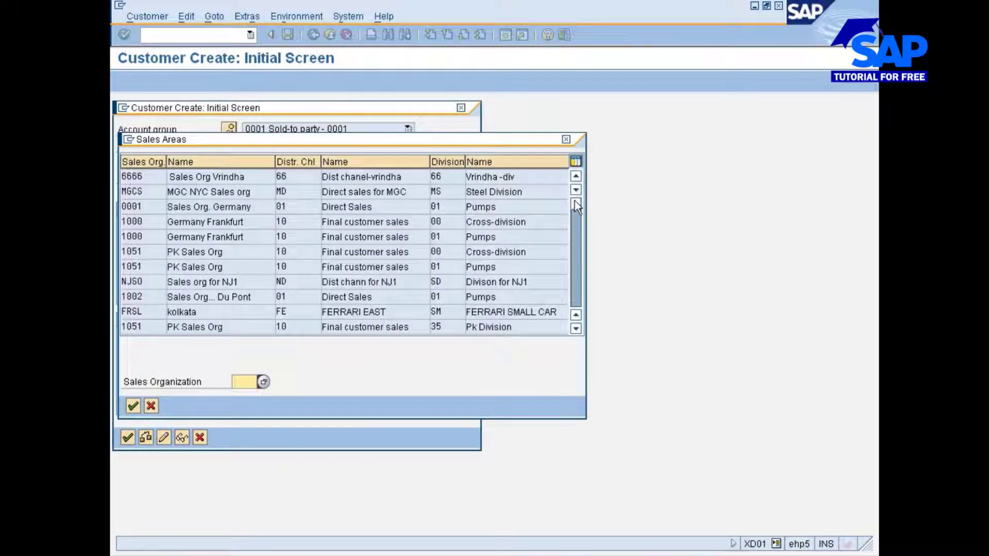
{"action": "left_click", "coordinate": [151, 406]}
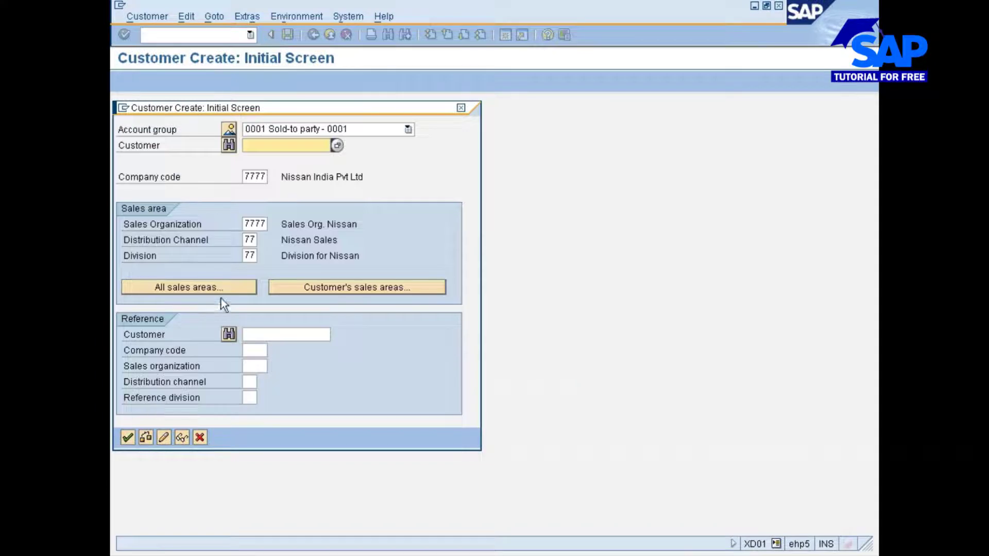
{"action": "left_click", "coordinate": [200, 438]}
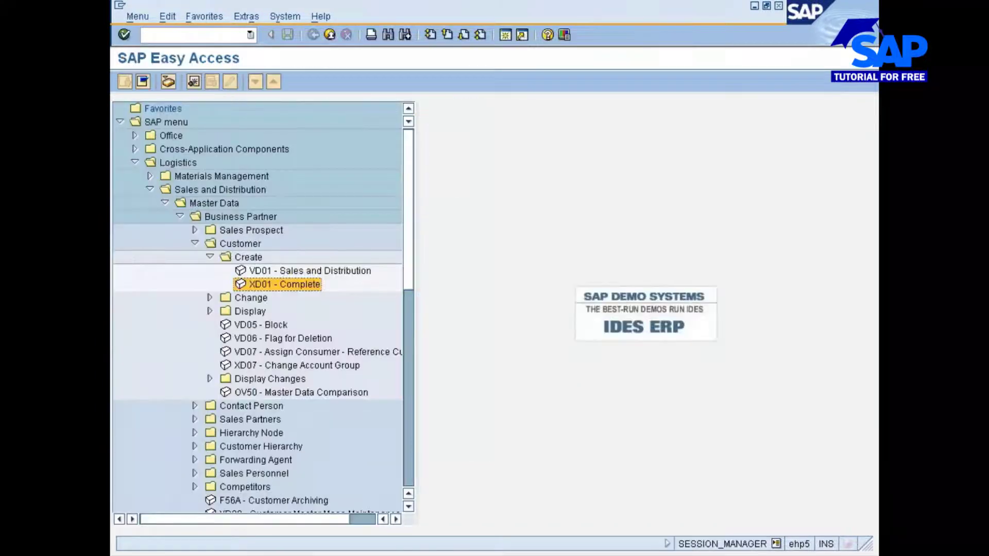
Step: Start transaction SM30 and try to maintain table TVTA without data restrictions
{"action": "type", "text": "/nsm30"}
{"action": "key", "text": "Return"}
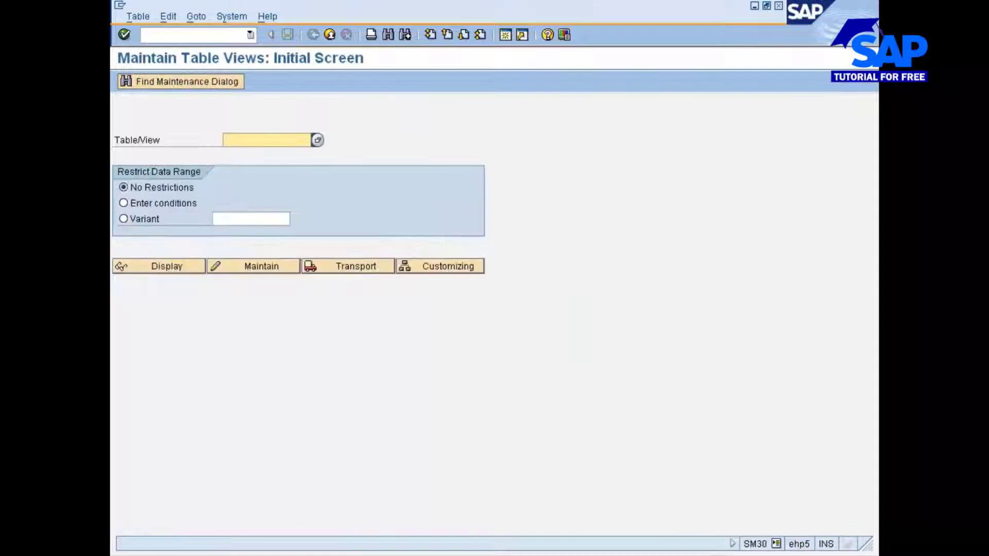
{"action": "type", "text": "tv"}
{"action": "type", "text": "ts"}
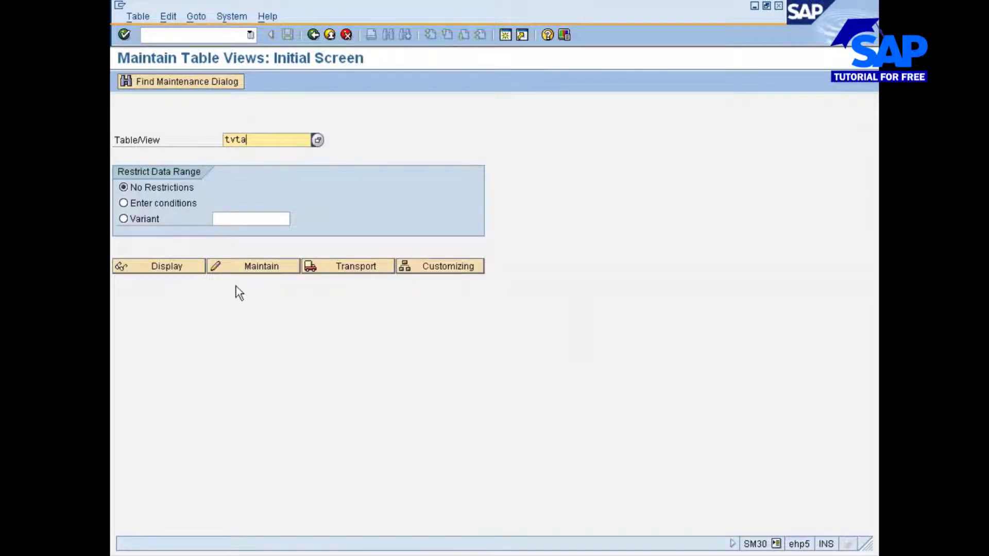
{"action": "left_click", "coordinate": [250, 266]}
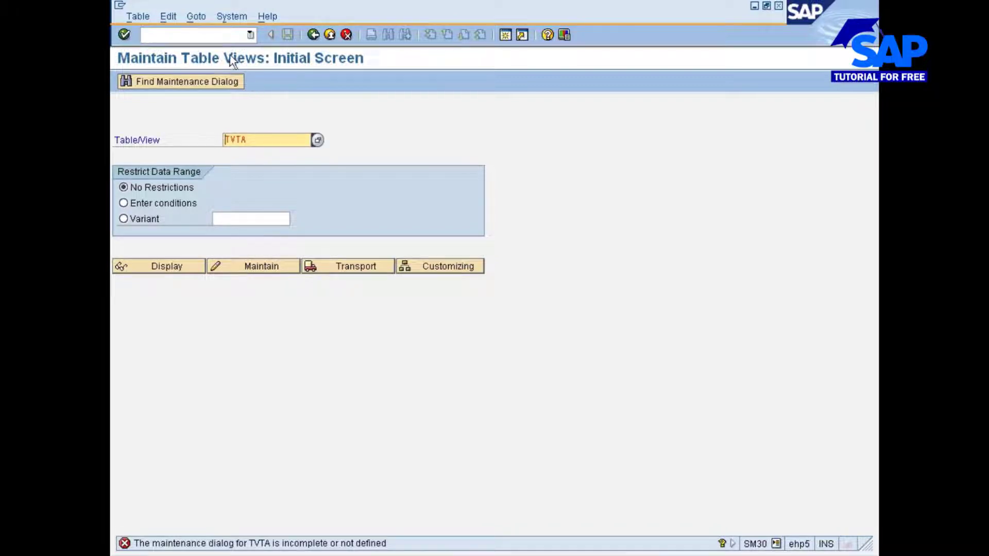
Step: Start transaction XD01 directly and try to create a sold-to party for company code 7777 and sales area 7777/77/77
{"action": "left_click", "coordinate": [218, 35]}
{"action": "type", "text": "/nxd01"}
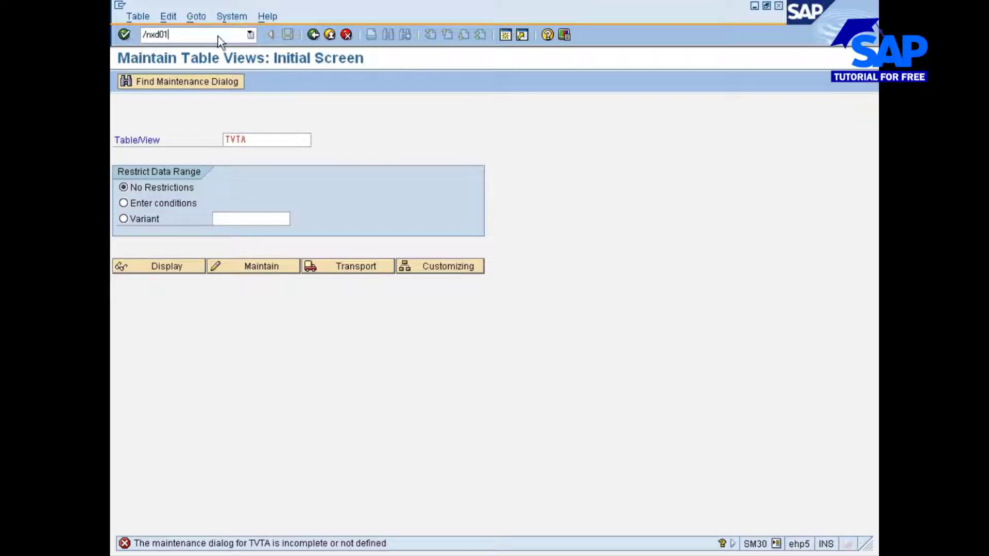
{"action": "key", "text": "Return"}
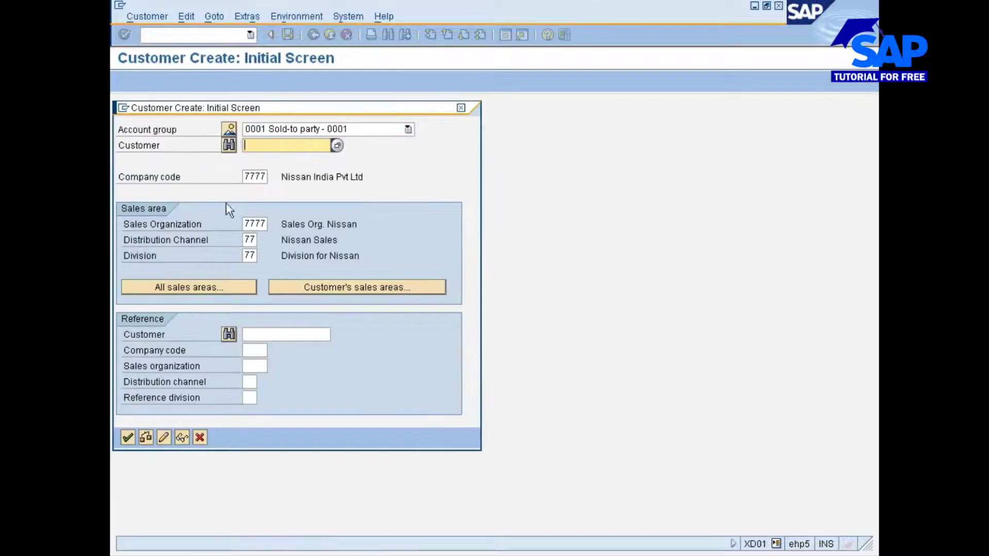
{"action": "left_click", "coordinate": [127, 437]}
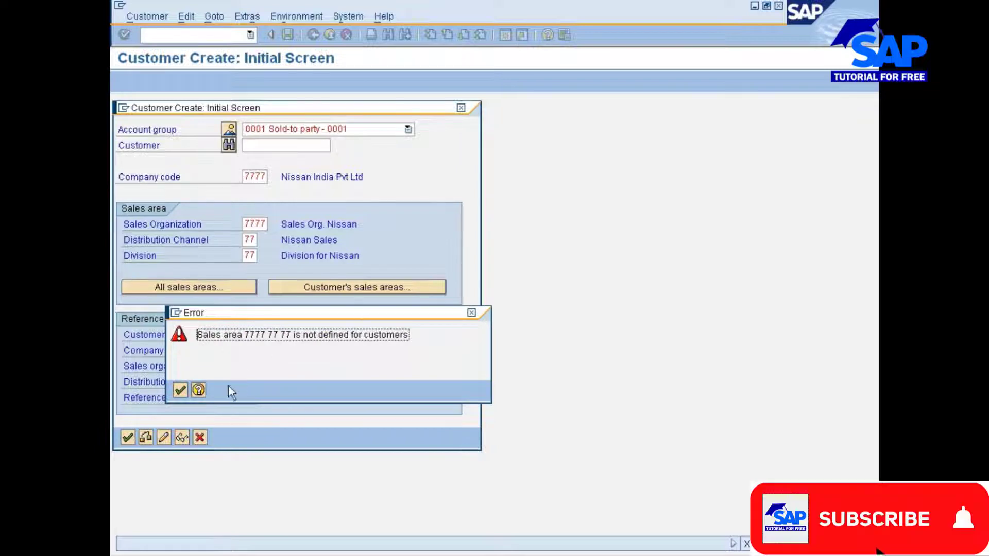
Step: Read the diagnosis and procedure in the sales area error's help, view the sales area definition and close the help and error
{"action": "left_click", "coordinate": [201, 390]}
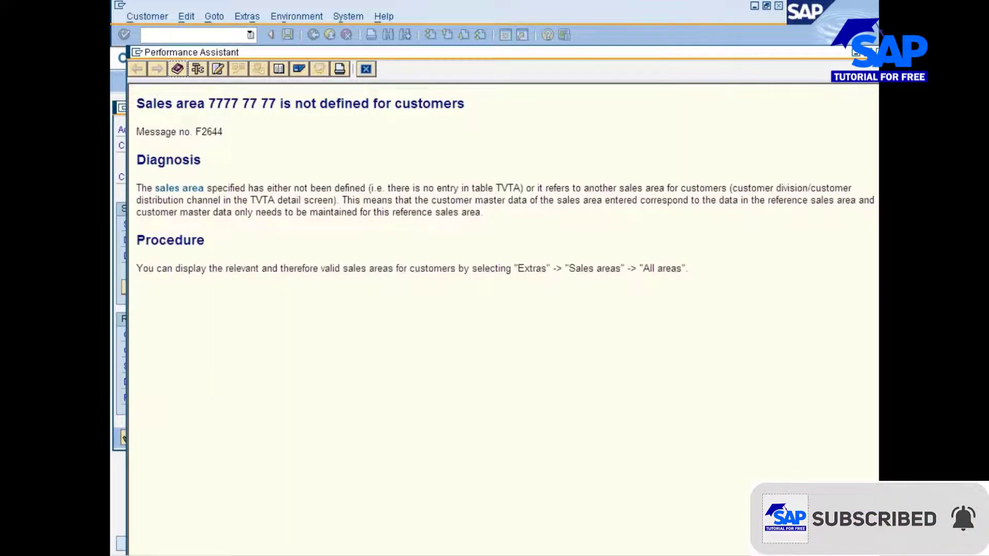
{"action": "double_click", "coordinate": [263, 203]}
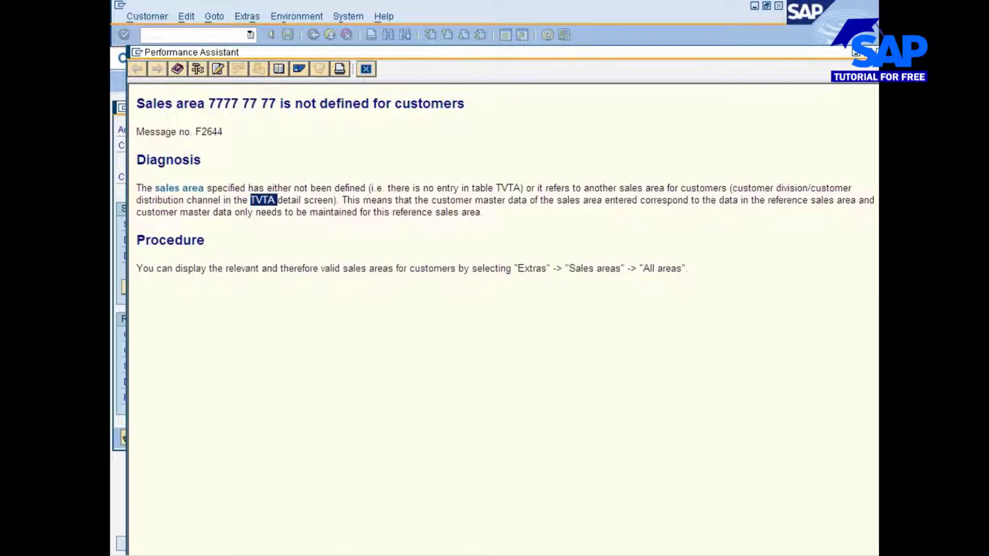
{"action": "left_click_drag", "start_coordinate": [175, 268], "coordinate": [377, 273]}
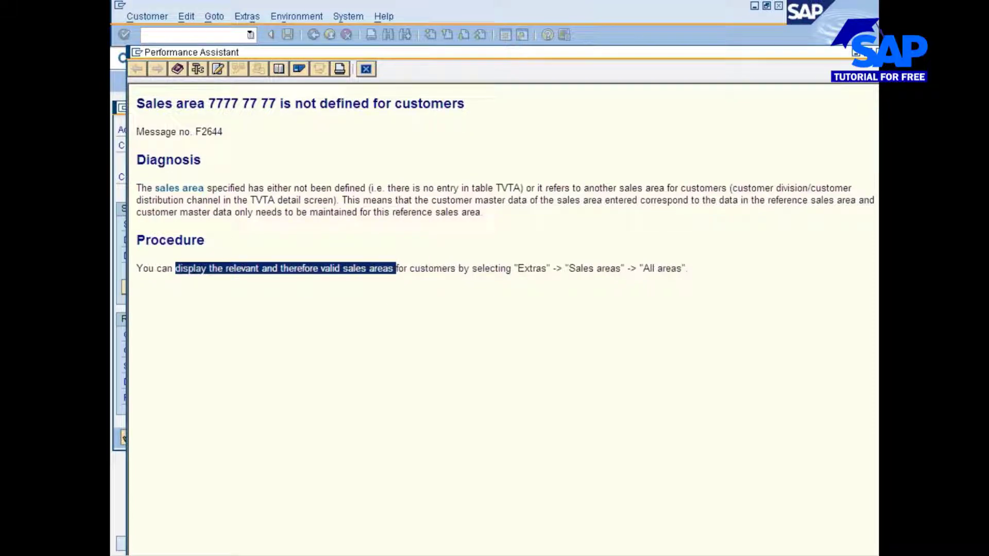
{"action": "left_click", "coordinate": [872, 52]}
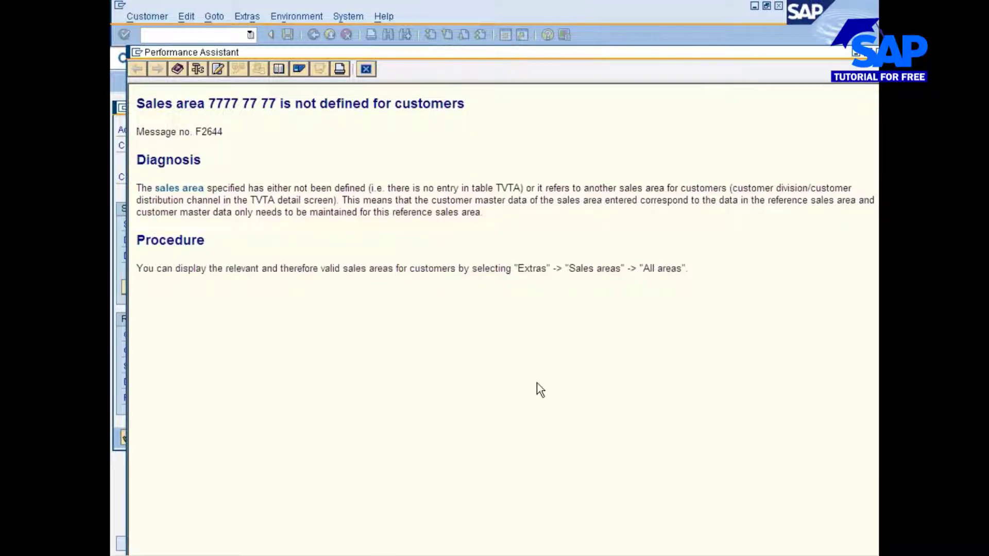
{"action": "mouse_move", "coordinate": [603, 58]}
{"action": "left_mouse_down"}
{"action": "mouse_move", "coordinate": [458, 45]}
{"action": "mouse_move", "coordinate": [599, 48]}
{"action": "left_mouse_up"}
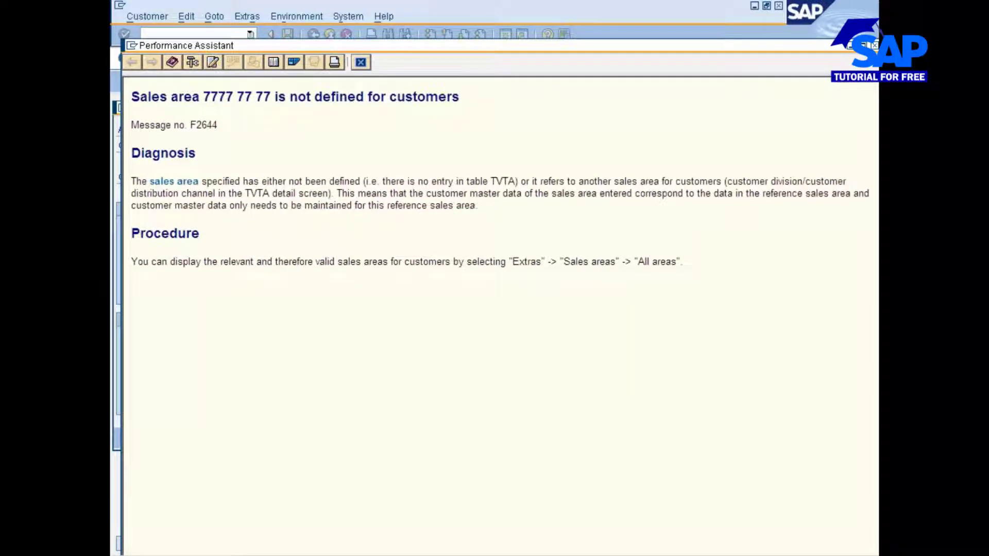
{"action": "double_click", "coordinate": [320, 195]}
{"action": "left_click", "coordinate": [319, 196]}
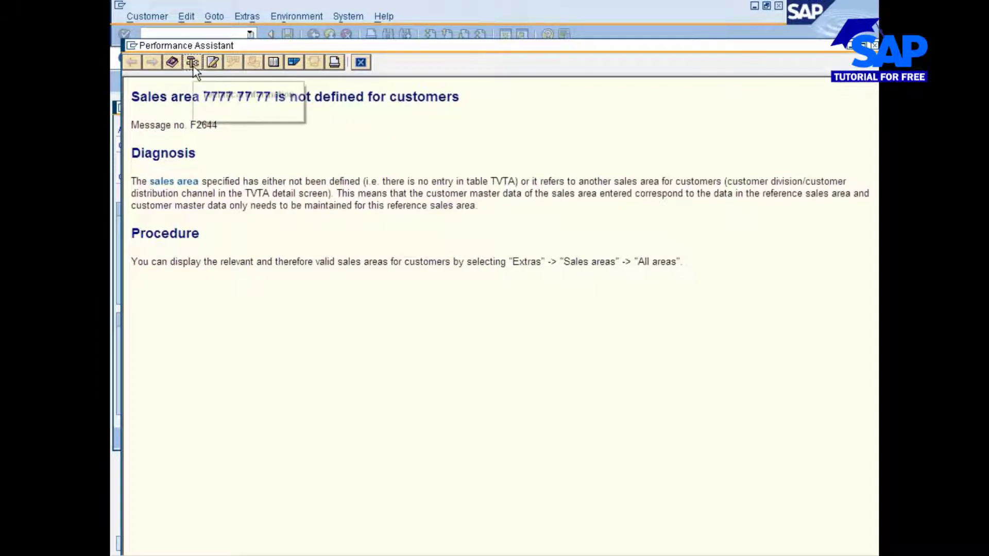
{"action": "double_click", "coordinate": [258, 194]}
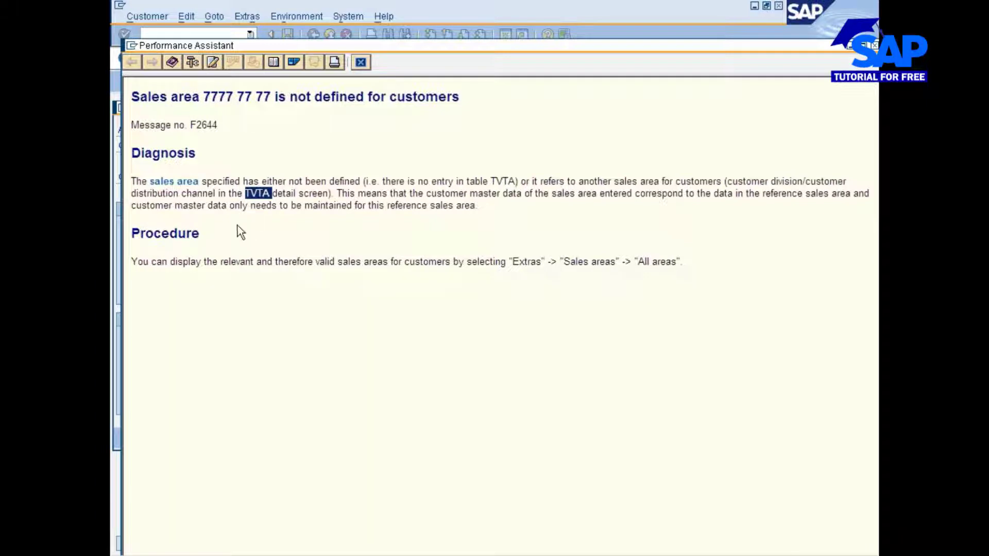
{"action": "left_click", "coordinate": [183, 183]}
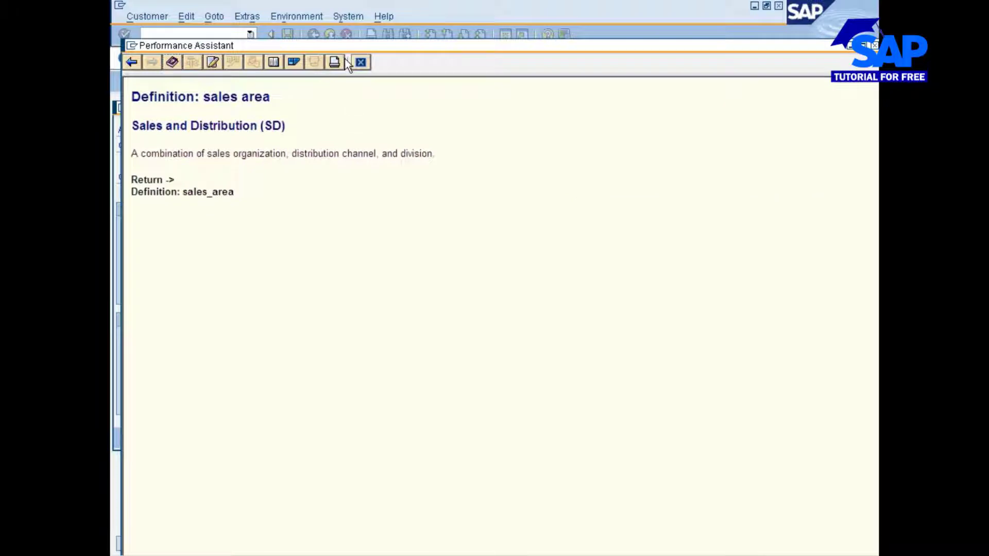
{"action": "left_click", "coordinate": [361, 62]}
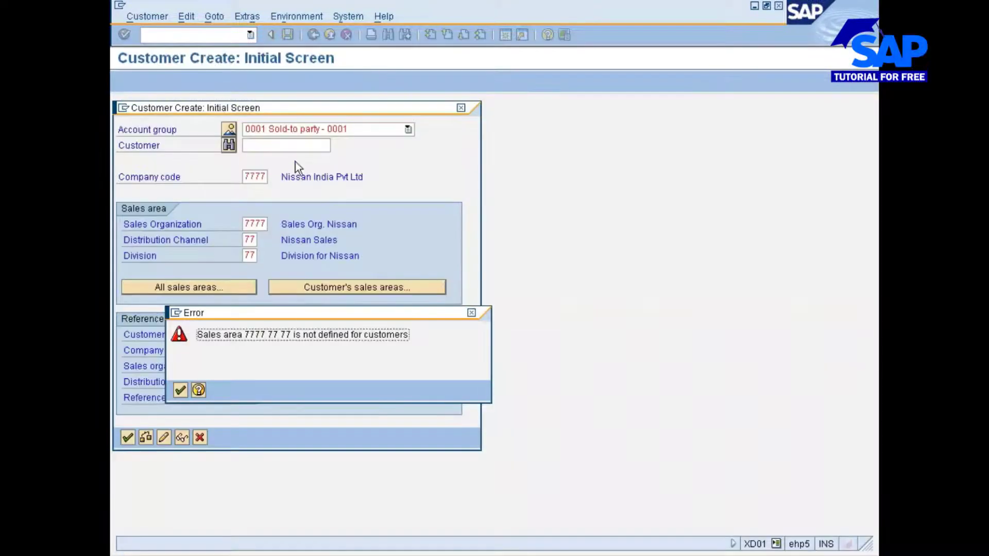
{"action": "left_click", "coordinate": [180, 390]}
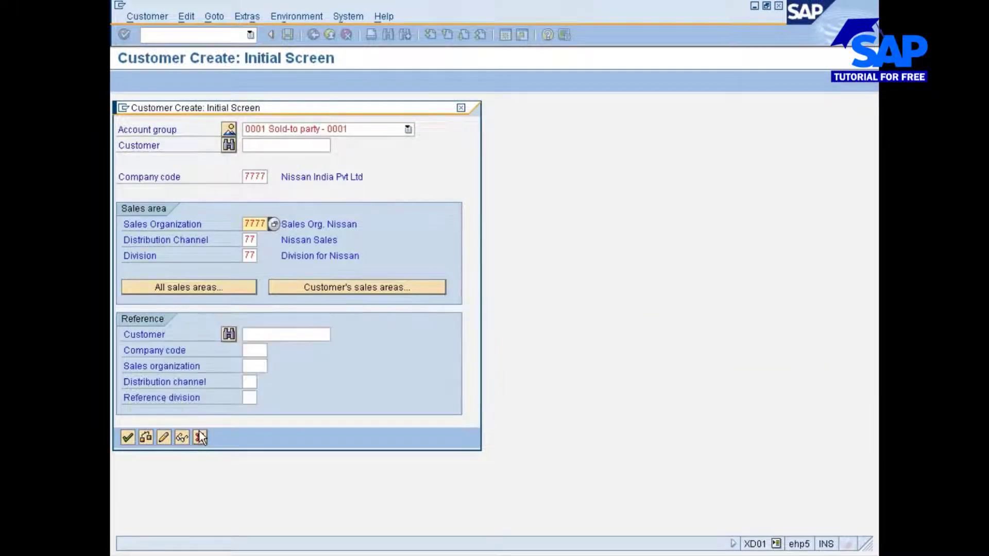
Step: Switch to changing customers and back to creating, and reselect account group 0001 Sold-to party
{"action": "left_click", "coordinate": [163, 437]}
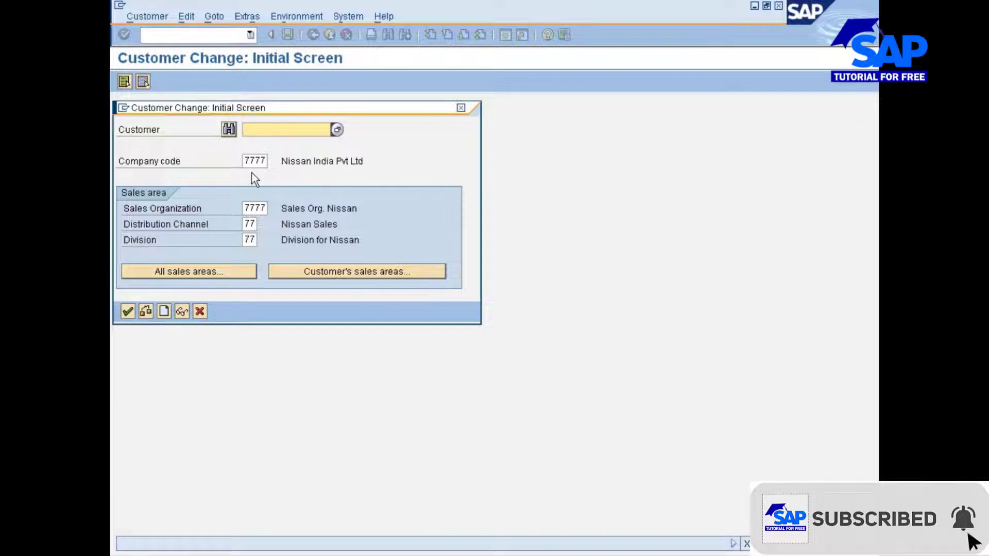
{"action": "left_click", "coordinate": [164, 311]}
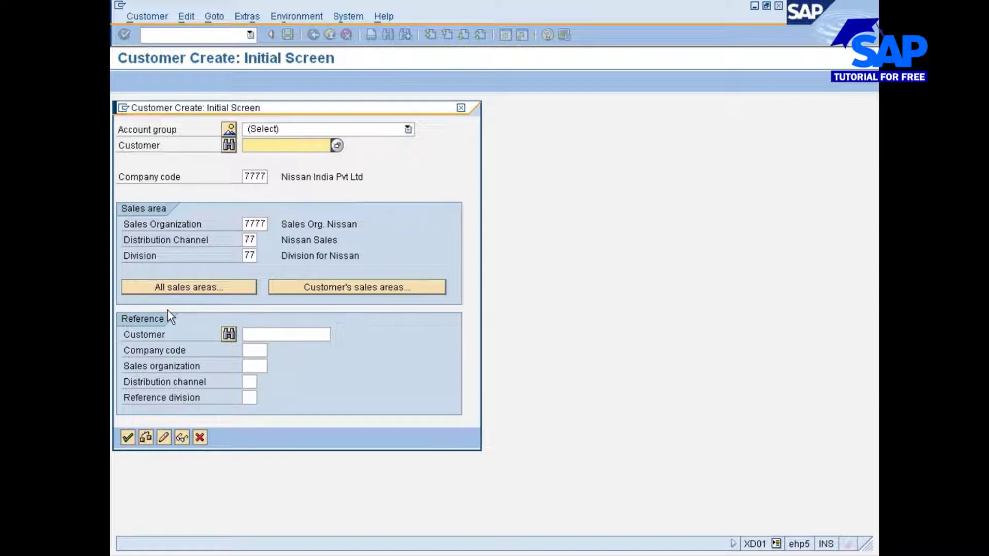
{"action": "left_click", "coordinate": [316, 128]}
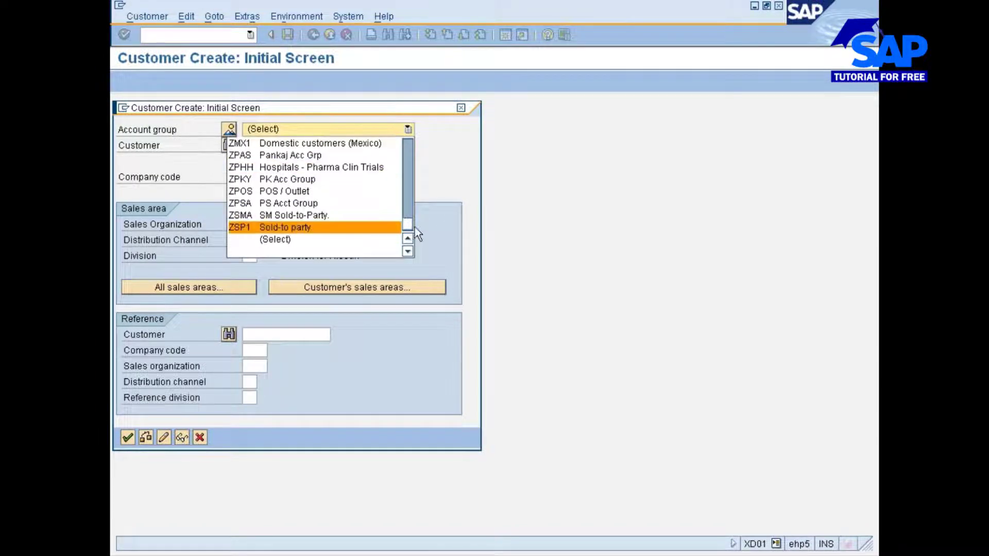
{"action": "left_click_drag", "start_coordinate": [412, 225], "coordinate": [415, 139]}
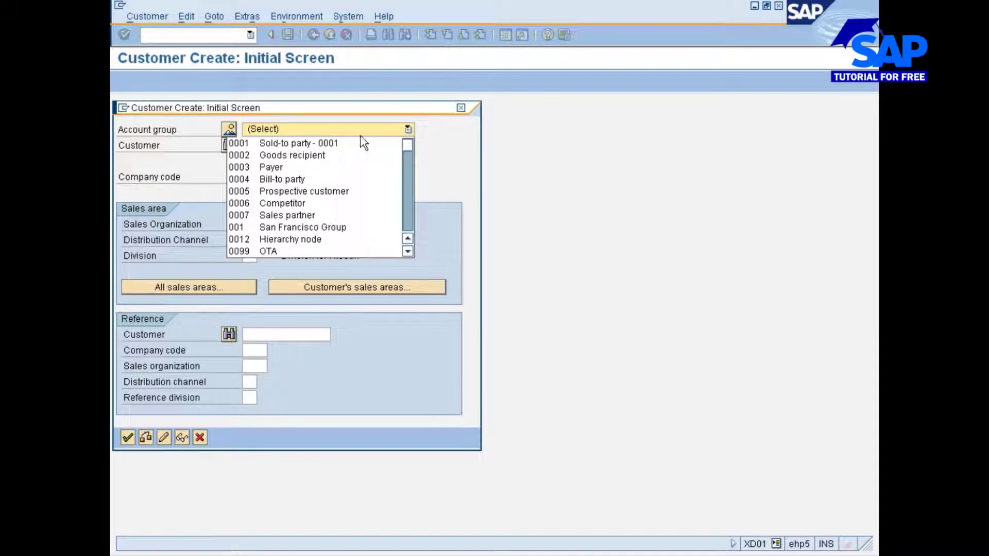
{"action": "left_click", "coordinate": [336, 141]}
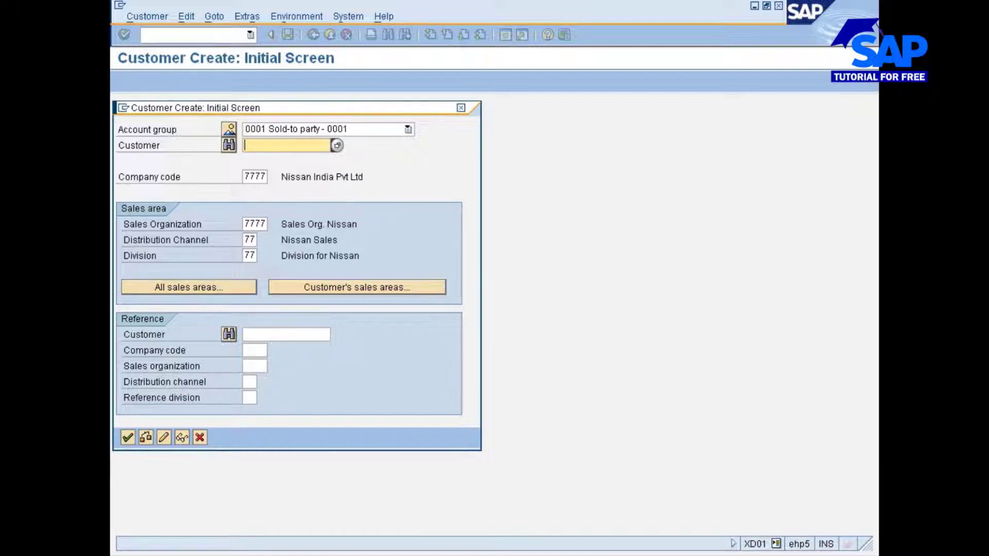
Step: Enter the customer number and try to create the sold-to party for sales area 7777/77/77
{"action": "type", "text": "3344555"}
{"action": "key", "text": "BackSpace"}
{"action": "key", "text": "shift+Left"}
{"action": "key", "text": "shift+Left"}
{"action": "key", "text": "shift+Left"}
{"action": "key", "text": "shift+Left"}
{"action": "key", "text": "shift+Left"}
{"action": "key", "text": "shift+Left"}
{"action": "key", "text": "Left"}
{"action": "left_click", "coordinate": [128, 437]}
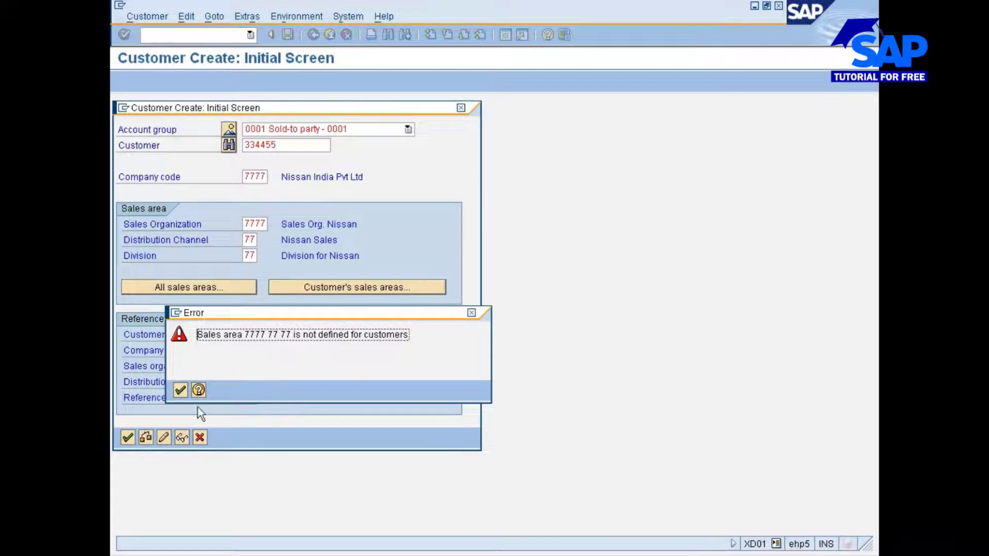
Step: Close the sales area error, leave customer creation and start transaction SM30
{"action": "left_click", "coordinate": [182, 391]}
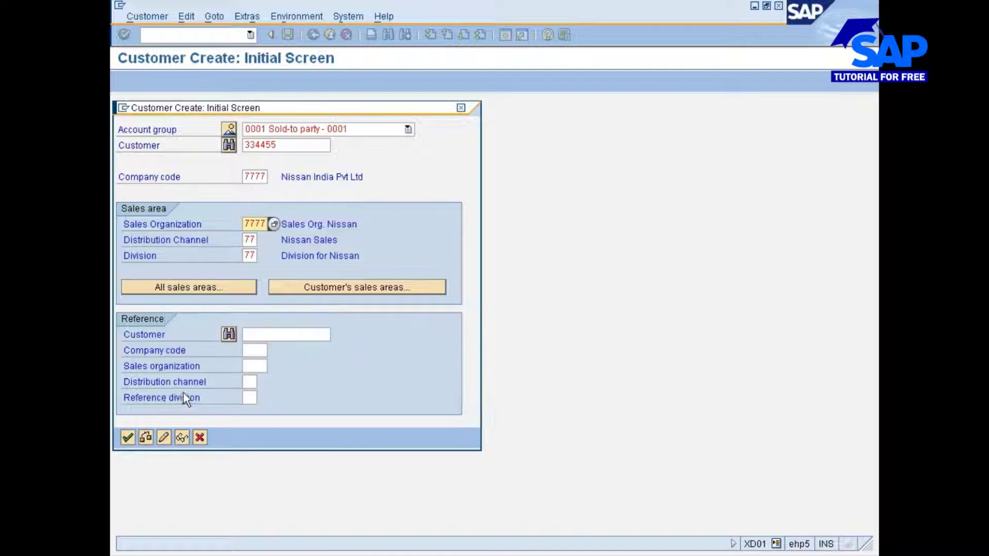
{"action": "left_click", "coordinate": [199, 437]}
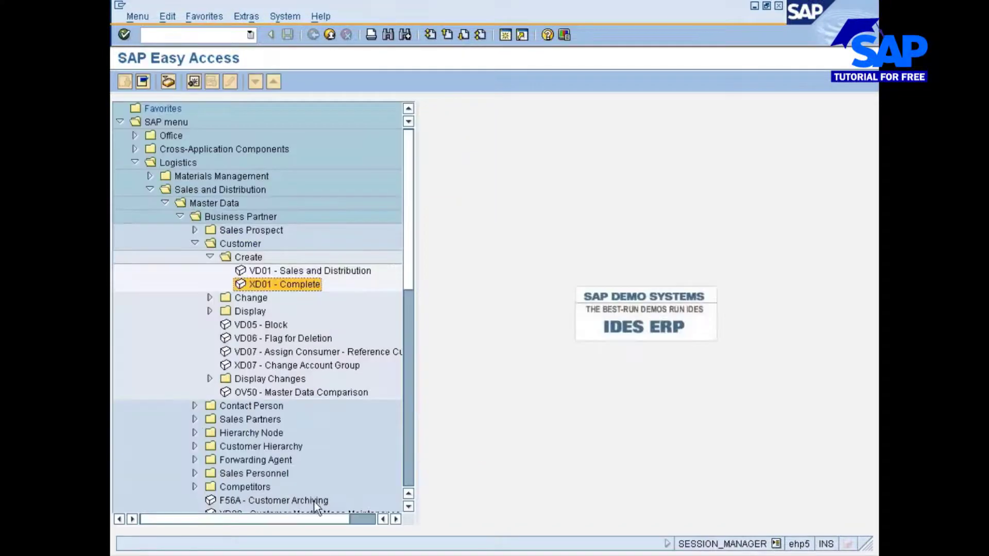
{"action": "left_click", "coordinate": [224, 35]}
{"action": "type", "text": "/nsm30"}
{"action": "key", "text": "Return"}
Step: Open Customizing from the table view maintenance without specifying a project
{"action": "left_click", "coordinate": [461, 272]}
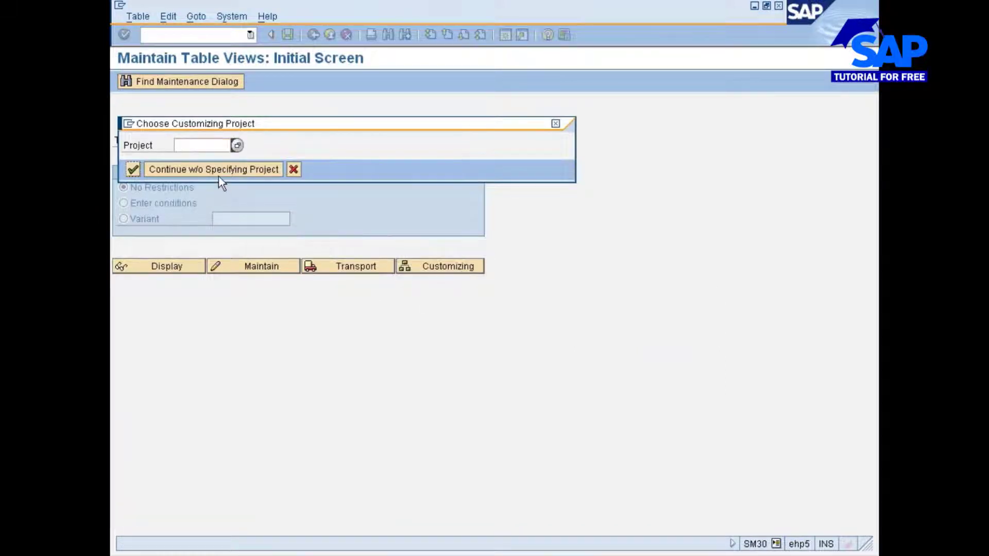
{"action": "left_click", "coordinate": [218, 173]}
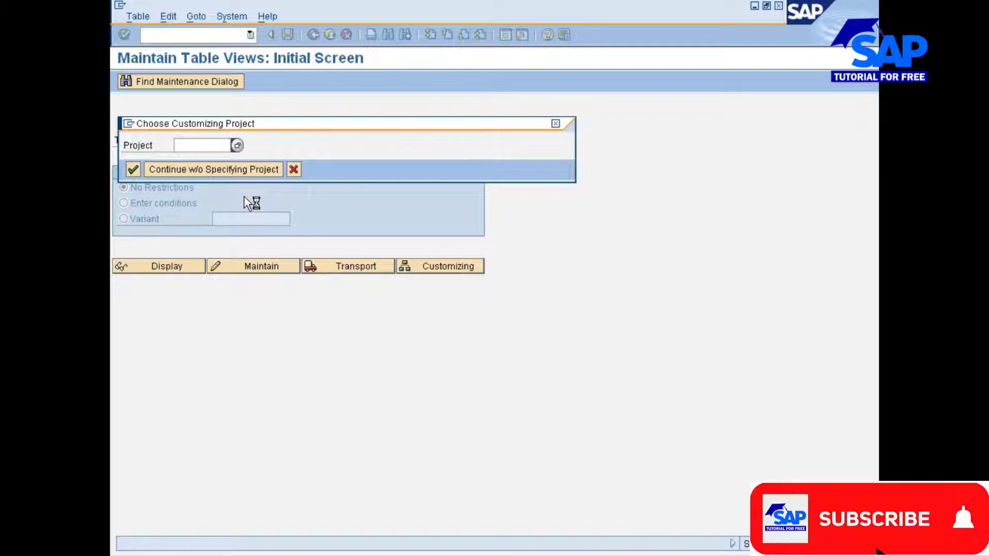
{"action": "left_click_drag", "start_coordinate": [292, 125], "coordinate": [360, 98]}
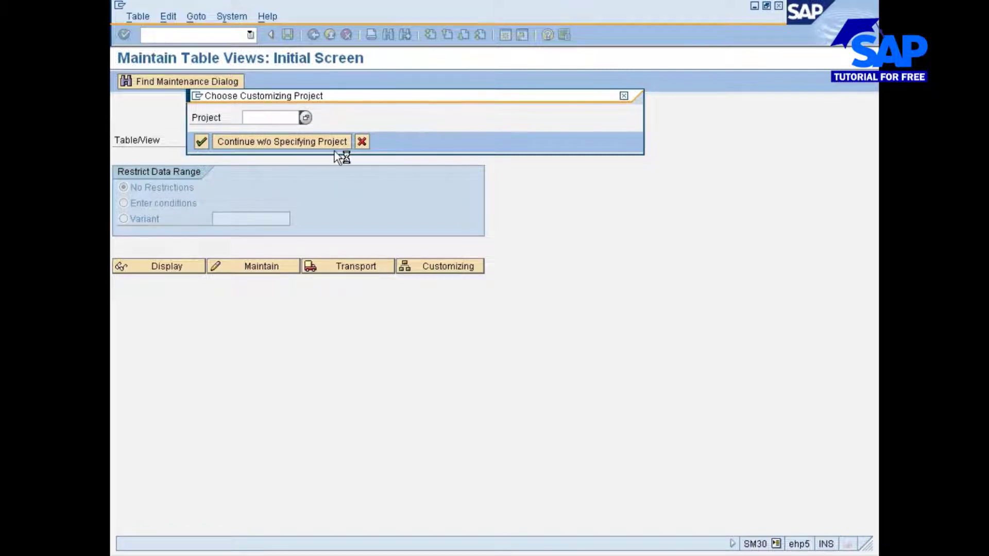
{"action": "left_click", "coordinate": [275, 140]}
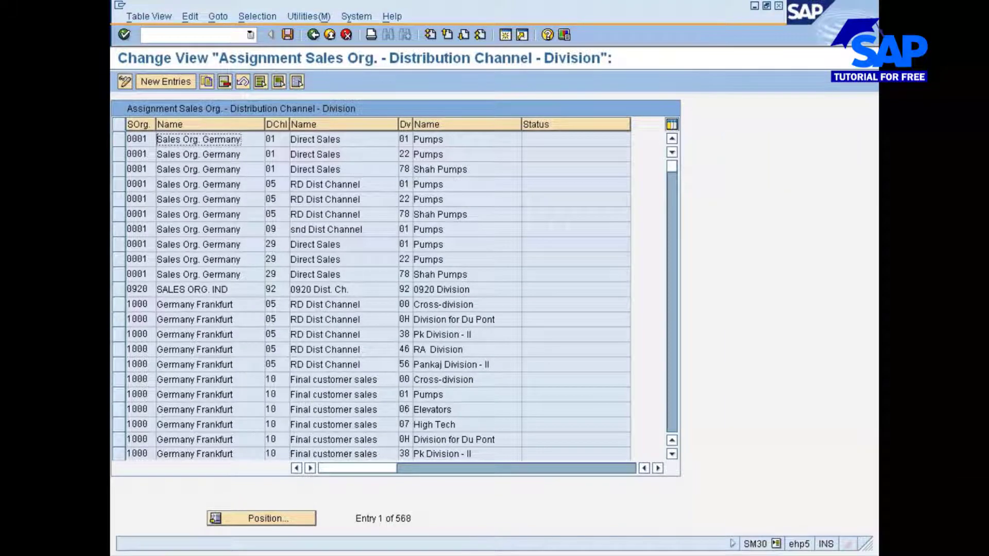
Step: Filter the sales organization, distribution channel and division assignments by contents for distribution channel 77
{"action": "scroll", "coordinate": [371, 296], "scroll_direction": "down", "scroll_amount": 2}
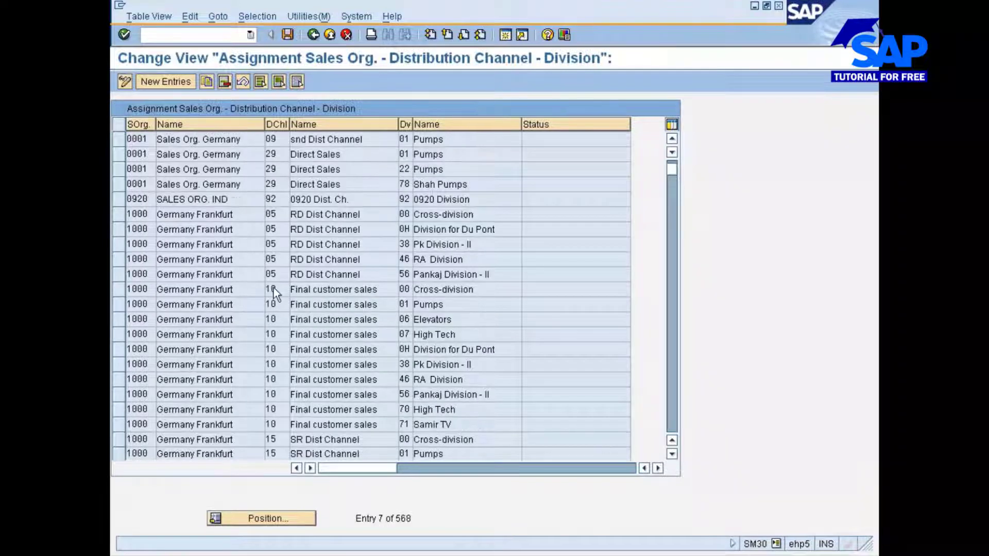
{"action": "scroll", "coordinate": [274, 289], "scroll_direction": "down", "scroll_amount": 2}
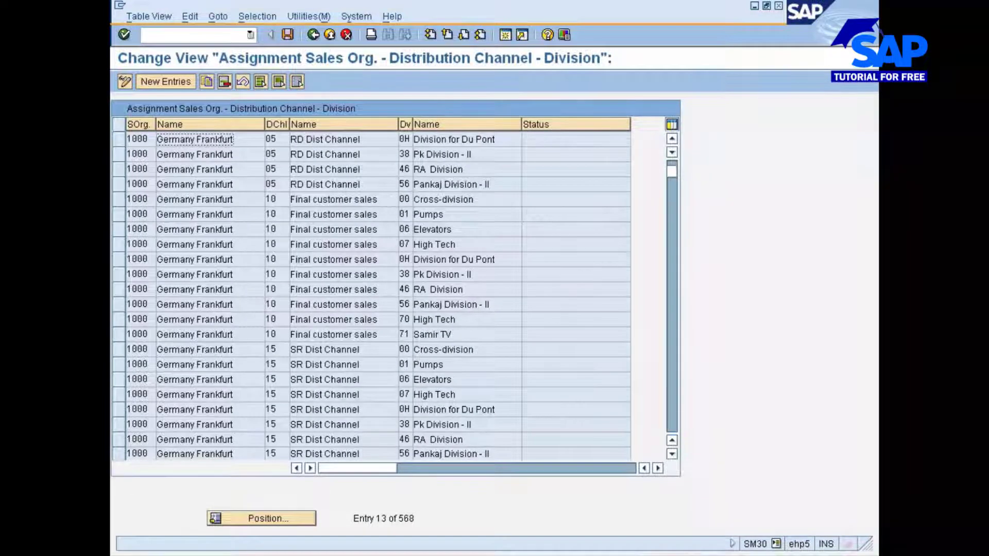
{"action": "scroll", "coordinate": [226, 106], "scroll_direction": "up", "scroll_amount": 3}
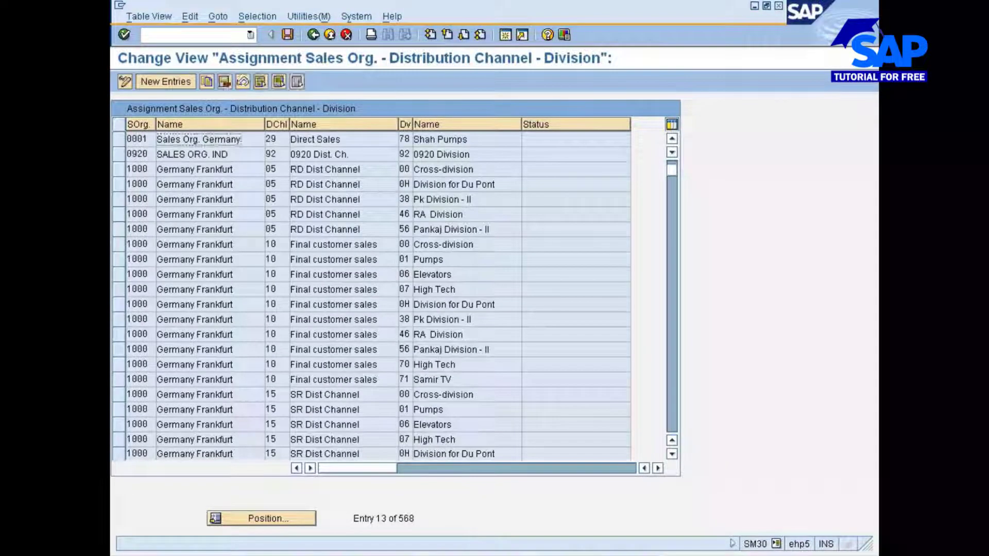
{"action": "left_click", "coordinate": [258, 16]}
{"action": "left_click", "coordinate": [262, 32]}
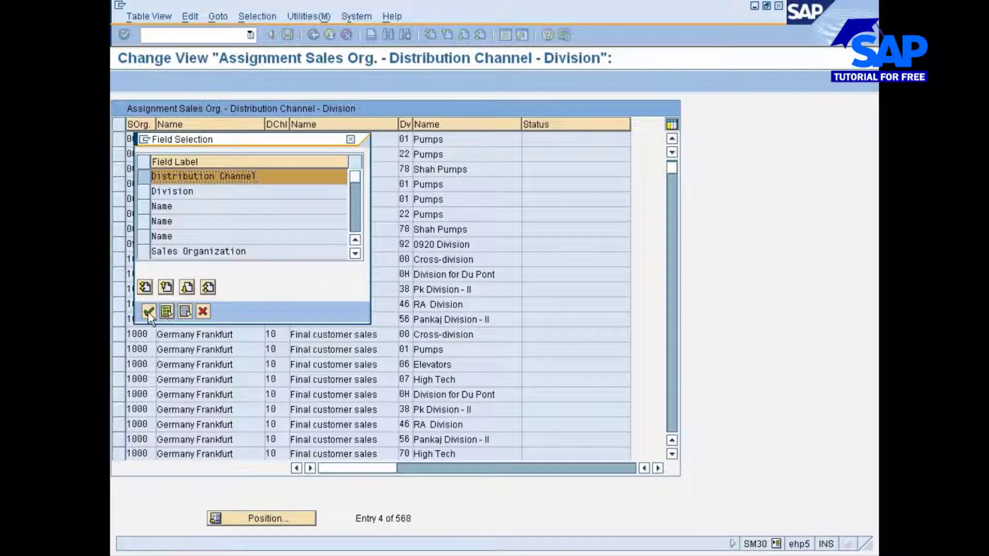
{"action": "left_click", "coordinate": [149, 312]}
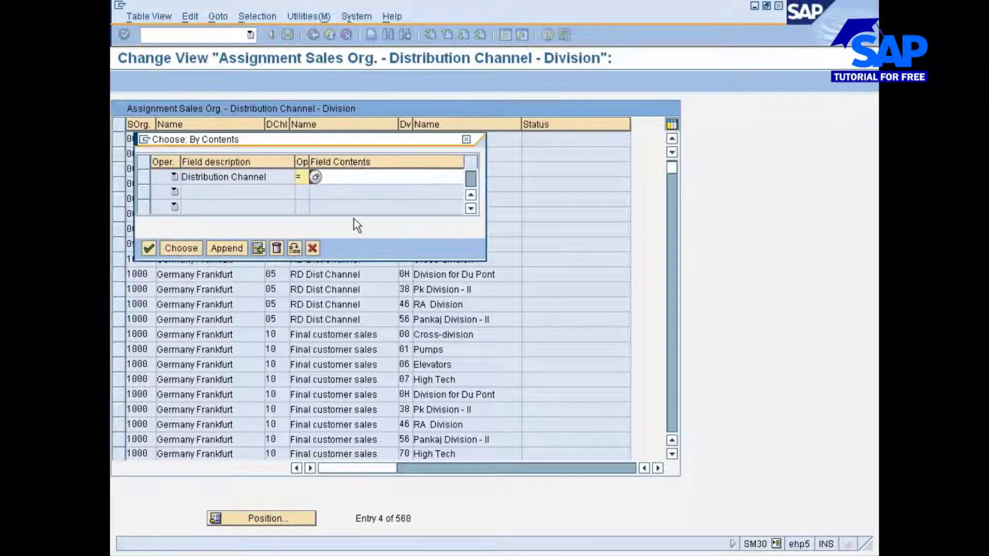
{"action": "type", "text": "77"}
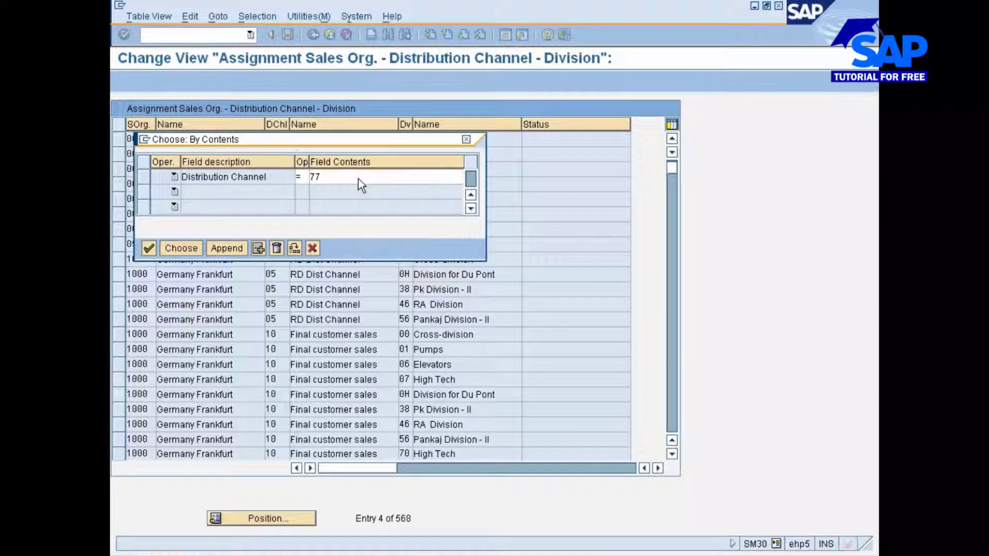
{"action": "left_click", "coordinate": [180, 247]}
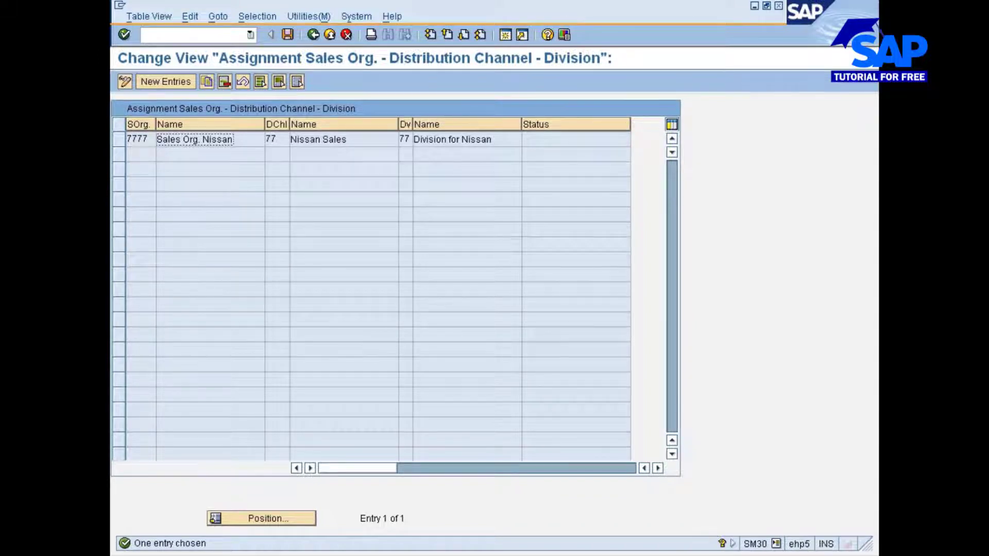
Step: Return to the full assignment list and filter it by contents for division 77 instead
{"action": "left_click", "coordinate": [312, 35]}
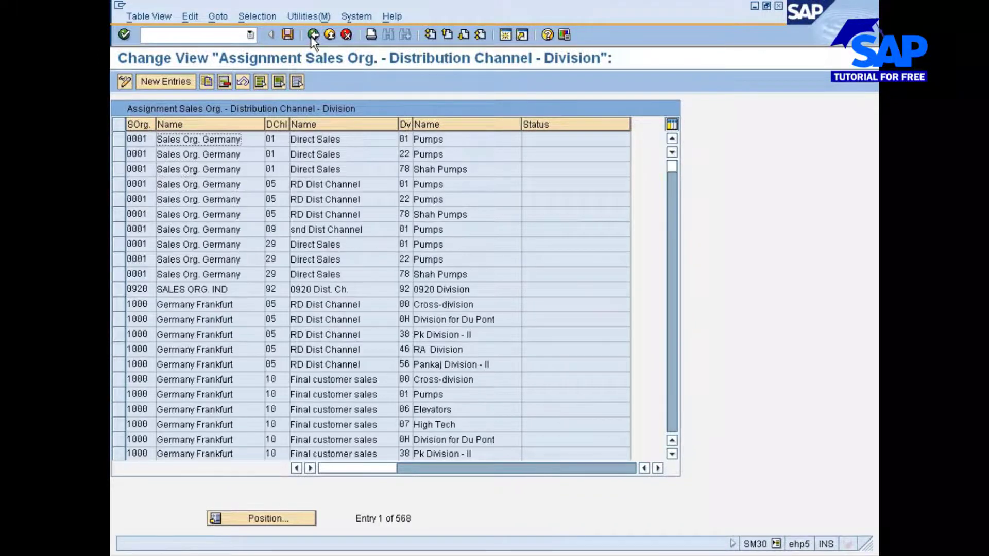
{"action": "left_click", "coordinate": [260, 13]}
{"action": "left_click", "coordinate": [283, 33]}
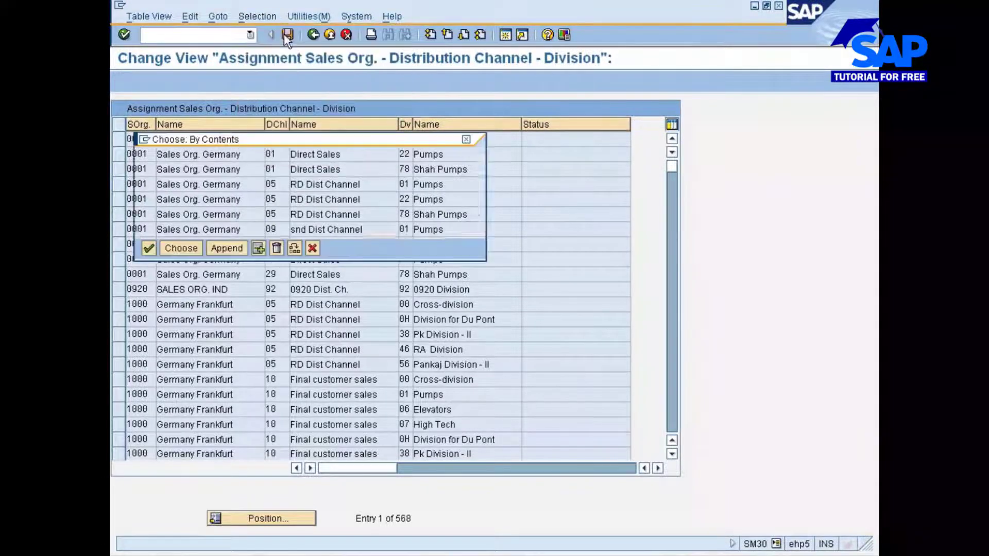
{"action": "type", "text": "77"}
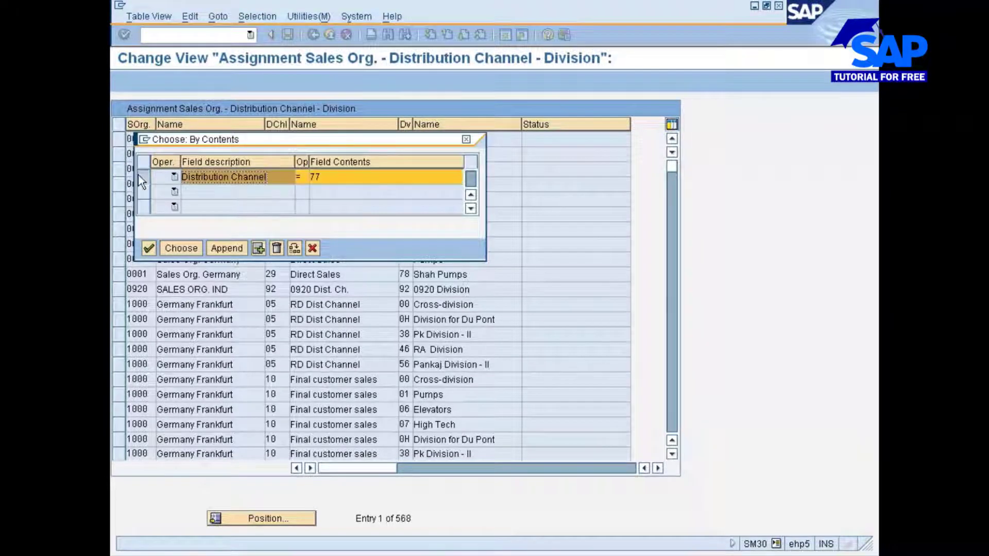
{"action": "left_click", "coordinate": [258, 248]}
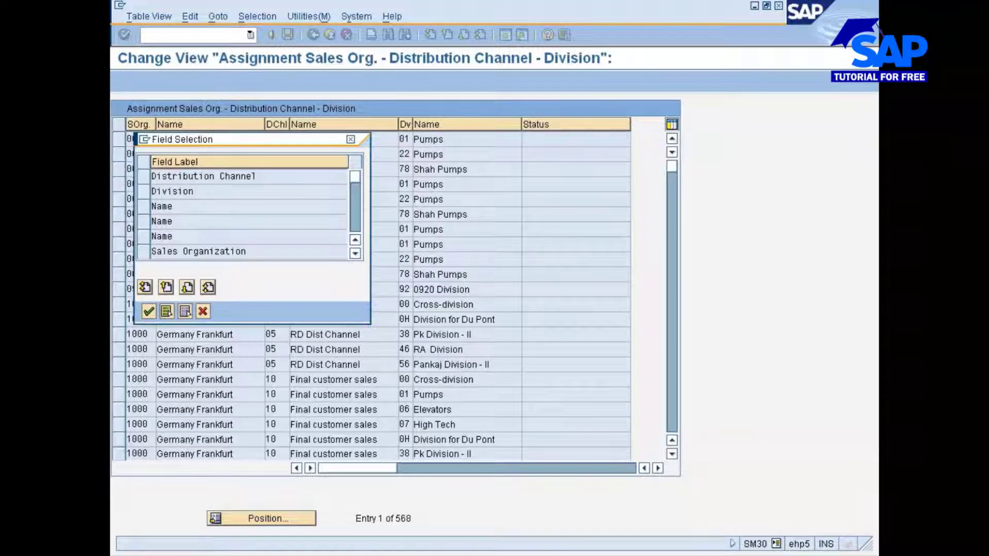
{"action": "left_click", "coordinate": [145, 191]}
{"action": "left_click", "coordinate": [148, 311]}
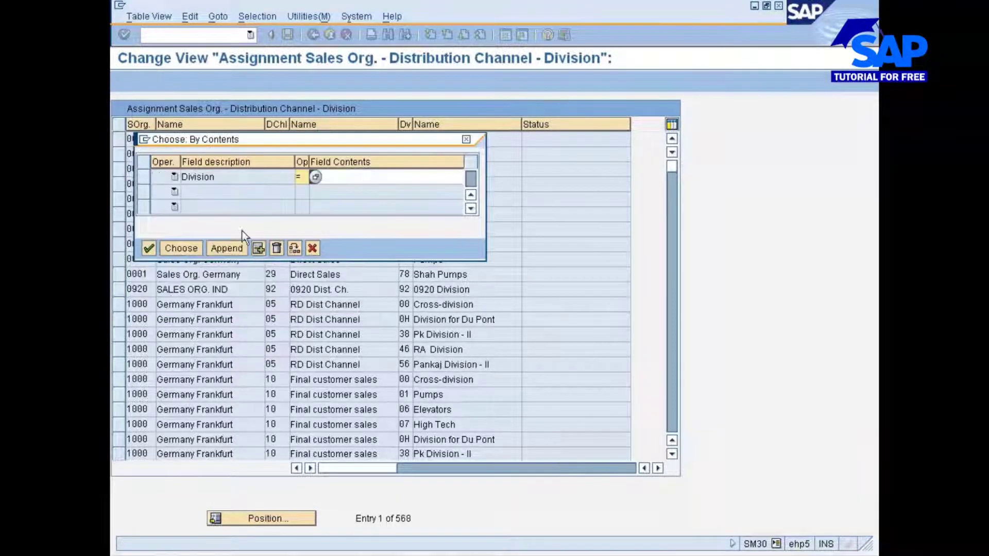
{"action": "type", "text": "77"}
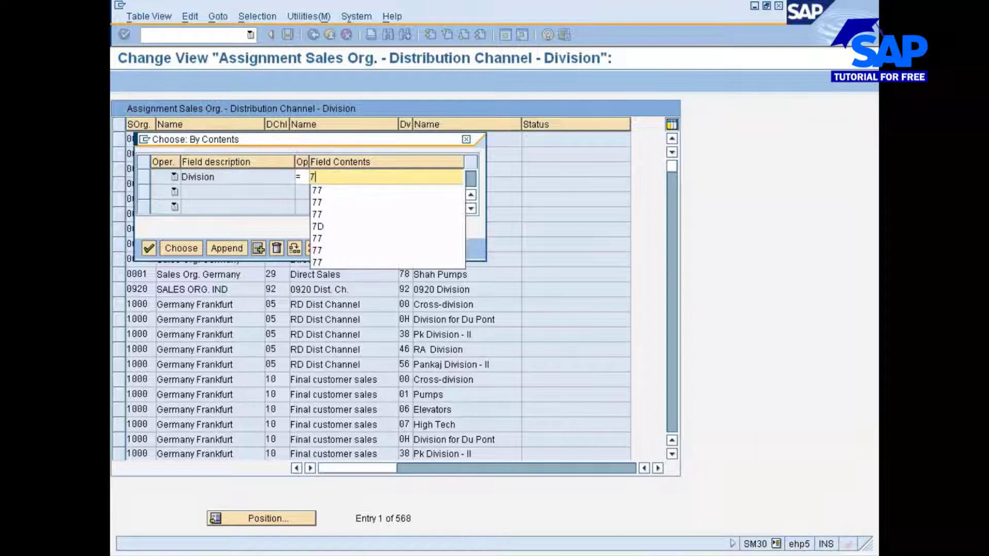
{"action": "left_click", "coordinate": [172, 252]}
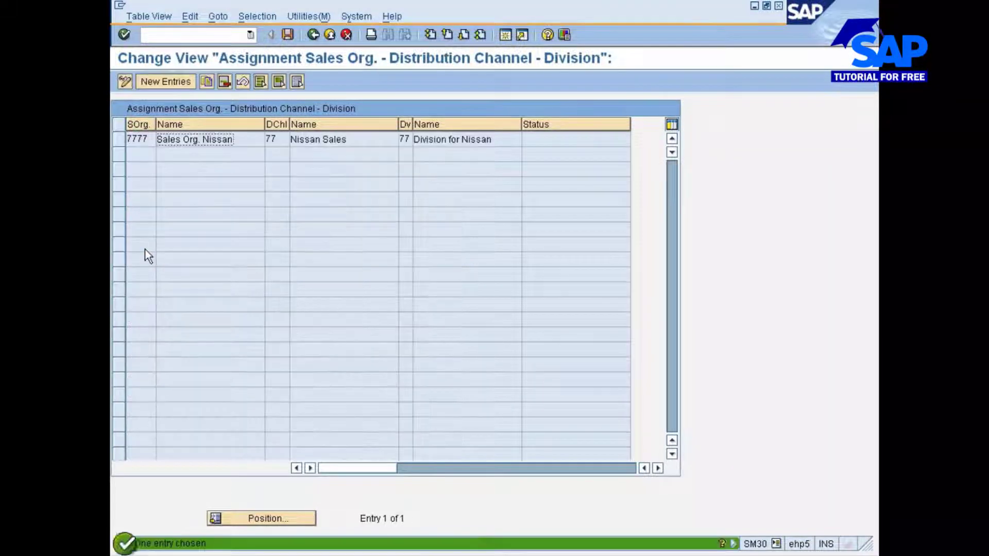
Step: Return to the full assignment list and filter it by contents for sales organization 7777 instead of the division
{"action": "left_click", "coordinate": [313, 35]}
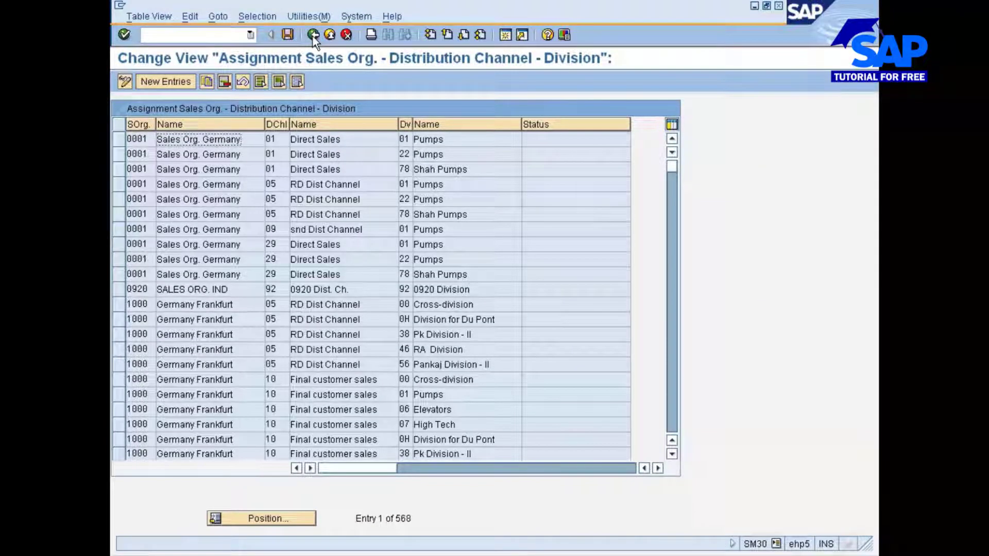
{"action": "left_click", "coordinate": [297, 15]}
{"action": "left_click", "coordinate": [298, 15]}
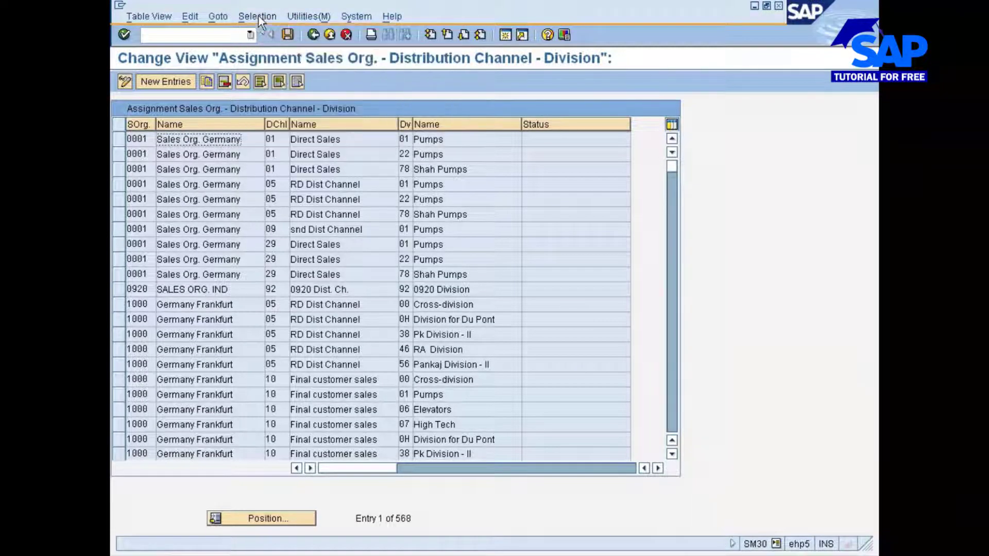
{"action": "left_click", "coordinate": [256, 17]}
{"action": "left_click", "coordinate": [258, 36]}
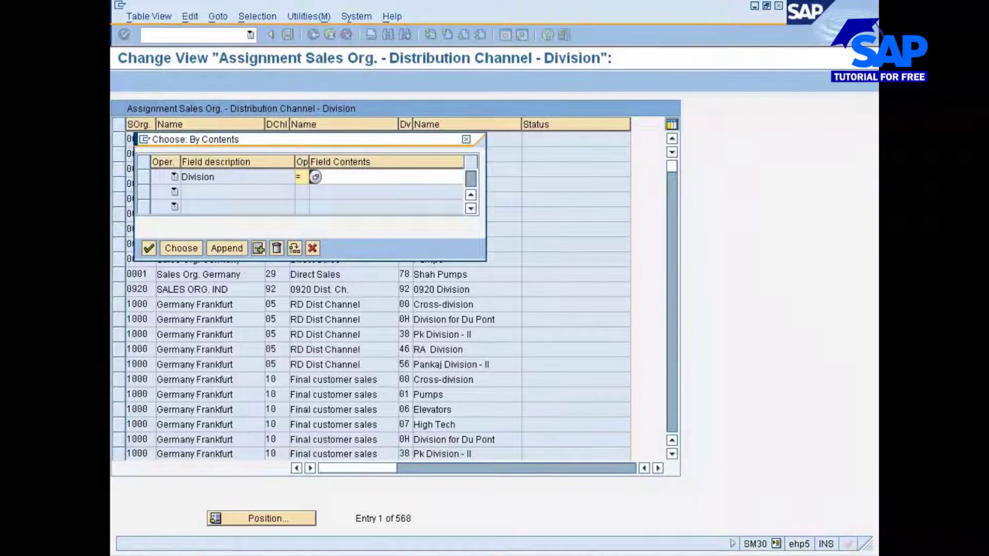
{"action": "left_click", "coordinate": [143, 178]}
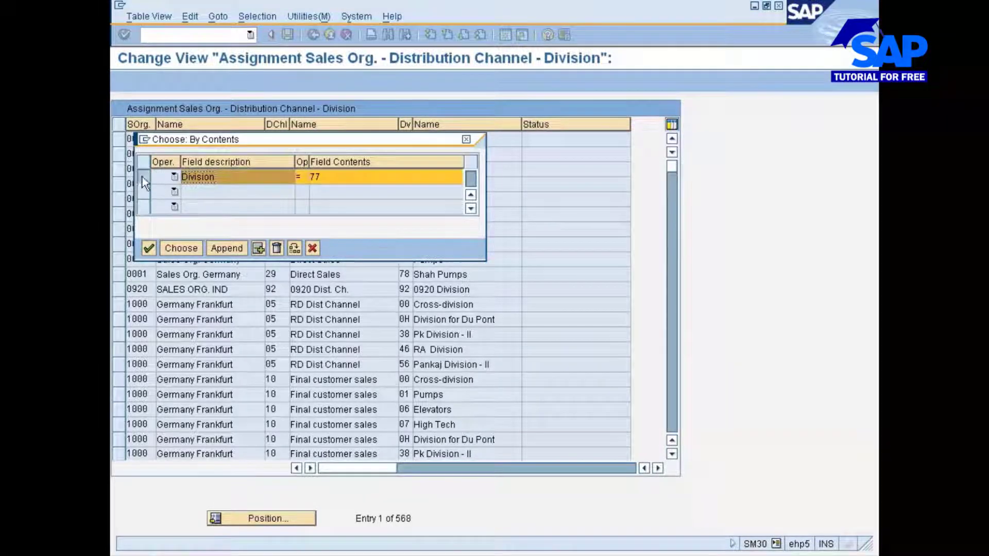
{"action": "left_click", "coordinate": [276, 249]}
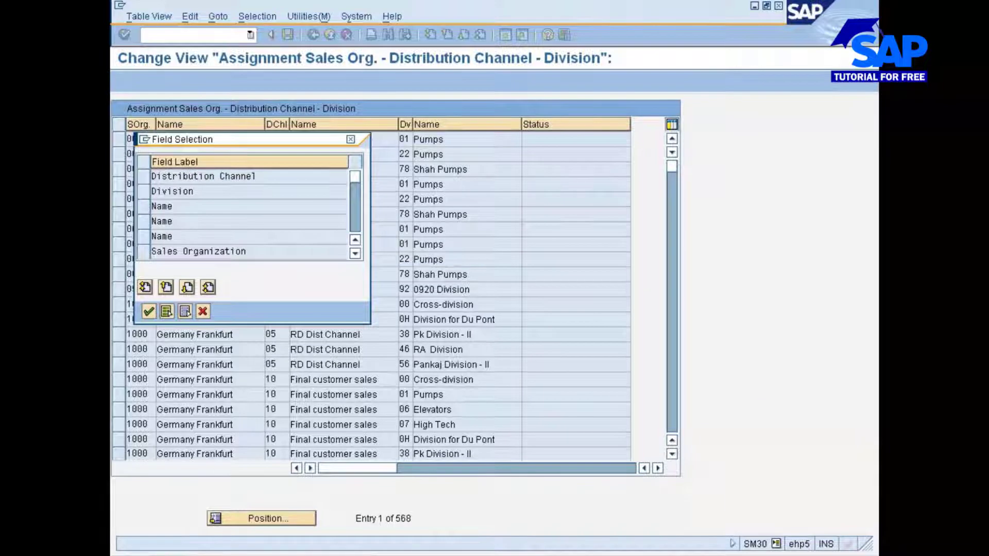
{"action": "left_click", "coordinate": [143, 254]}
{"action": "left_click", "coordinate": [148, 311]}
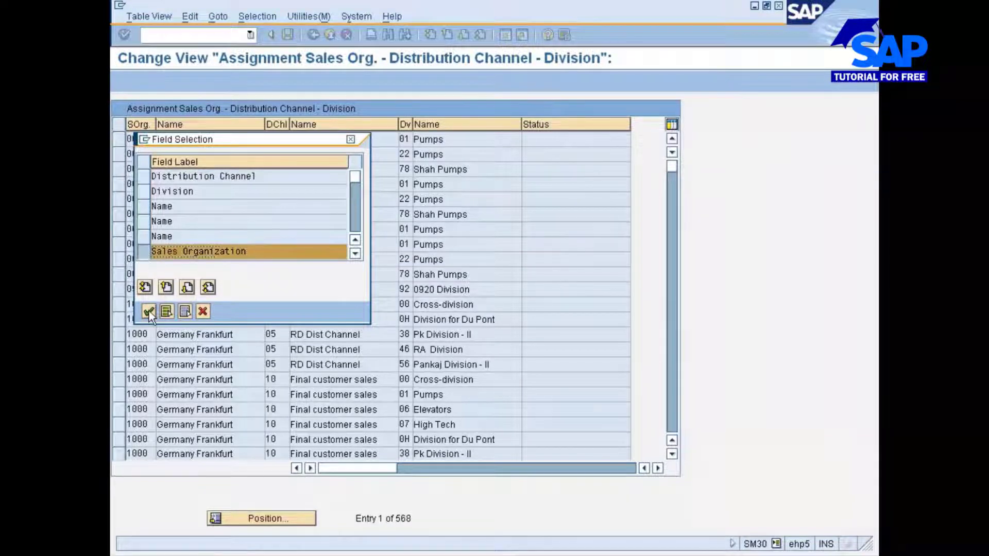
{"action": "type", "text": "7"}
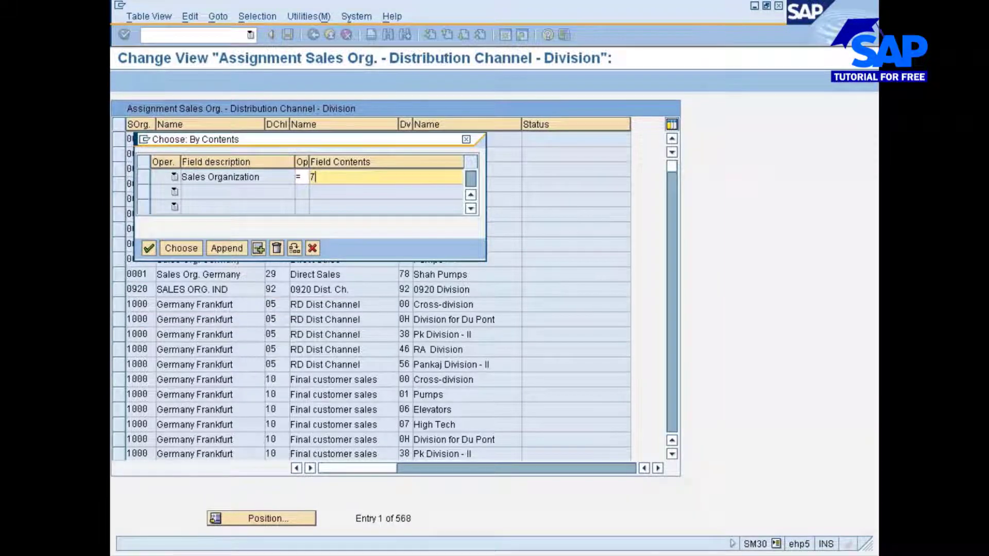
{"action": "type", "text": "777"}
{"action": "left_click", "coordinate": [184, 252]}
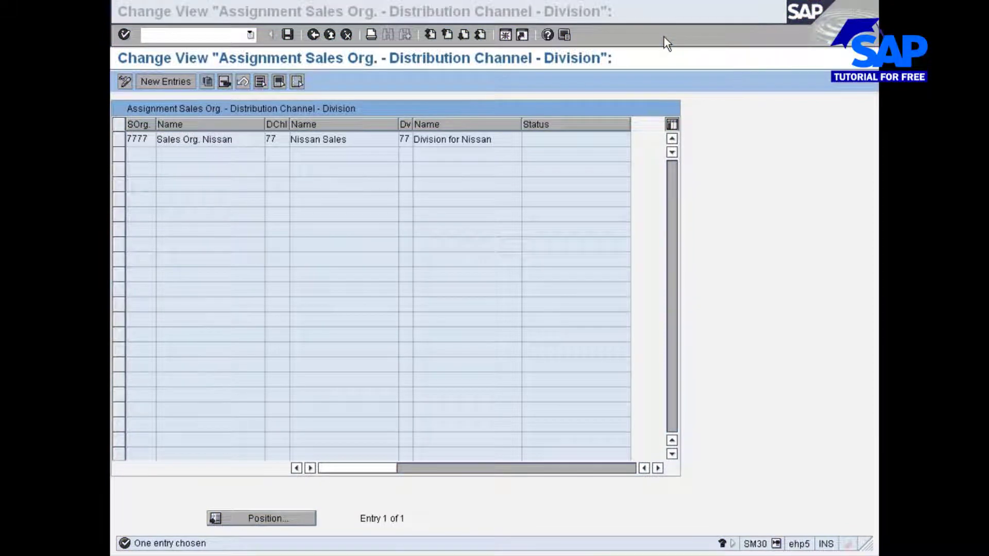
Step: Delete the Nissan sales area assignment 7777/77/77 and save the deletion under the Customizing request "Nissan changes"
{"action": "left_click", "coordinate": [351, 151]}
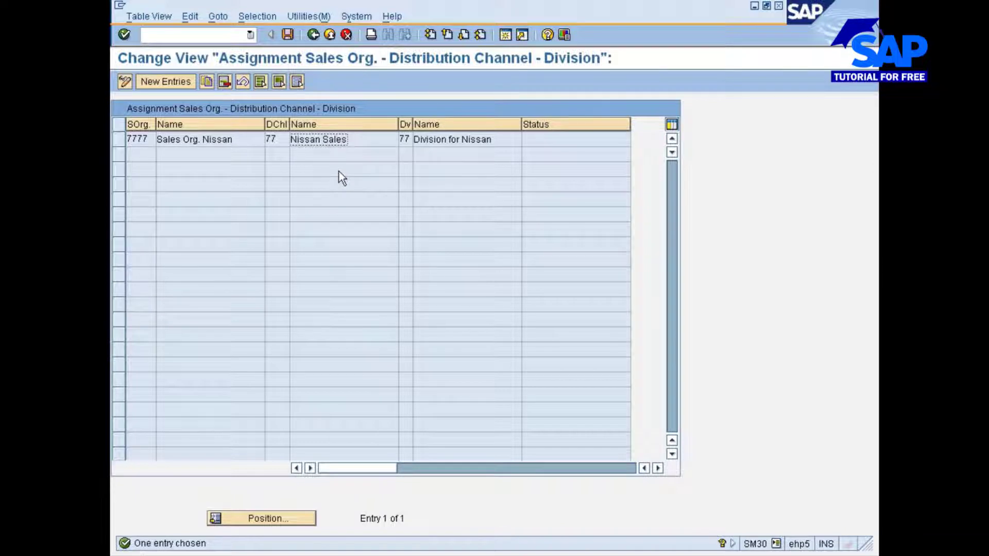
{"action": "left_click", "coordinate": [115, 141]}
{"action": "left_click", "coordinate": [225, 81]}
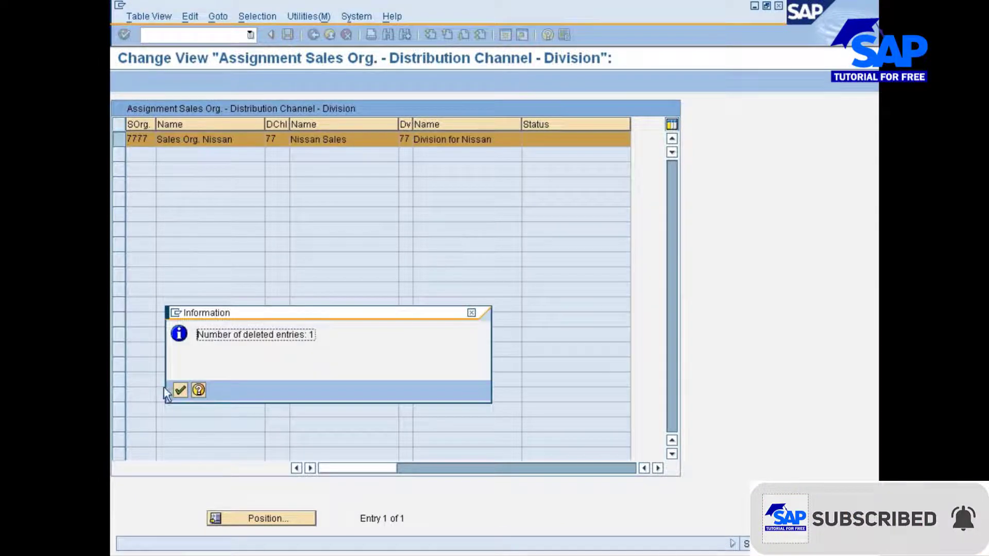
{"action": "left_click", "coordinate": [179, 390]}
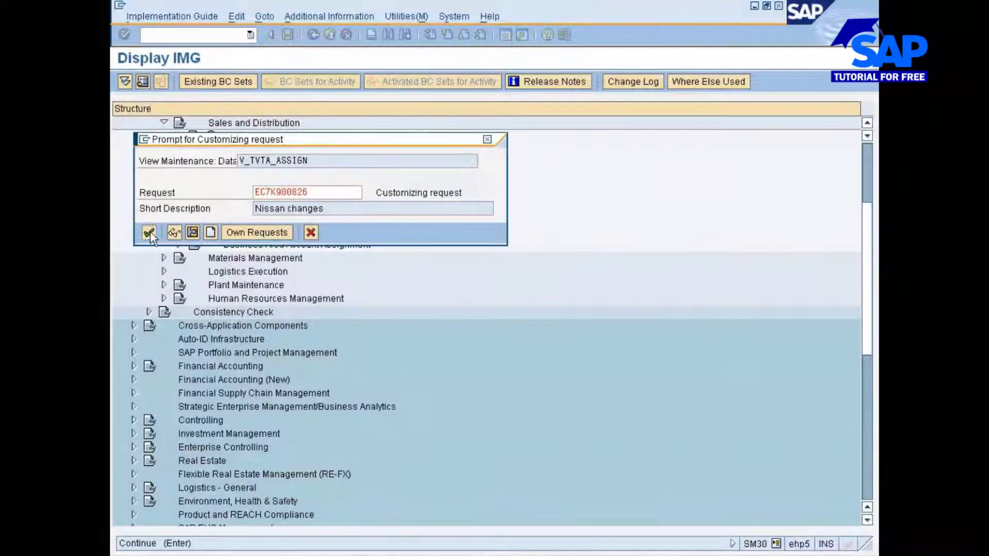
{"action": "left_click", "coordinate": [149, 233]}
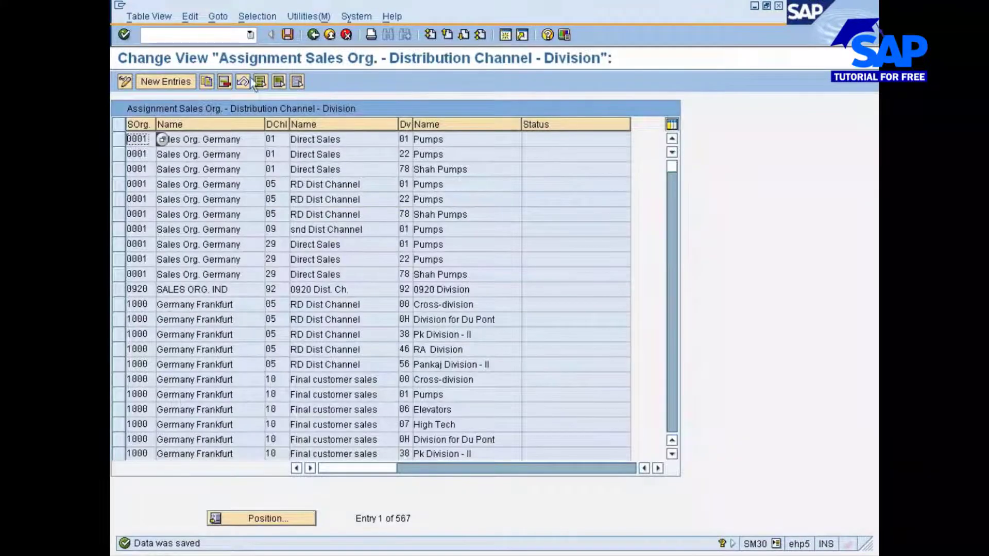
Step: Filter the sales area assignments by contents for distribution channel 77 instead of the sales organization
{"action": "left_click", "coordinate": [257, 16]}
{"action": "left_click", "coordinate": [264, 33]}
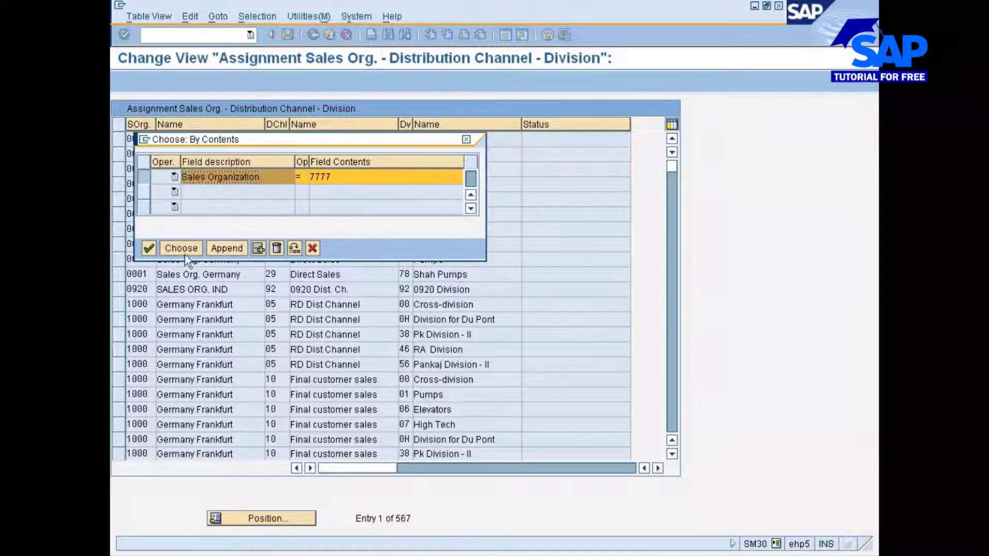
{"action": "left_click", "coordinate": [258, 248]}
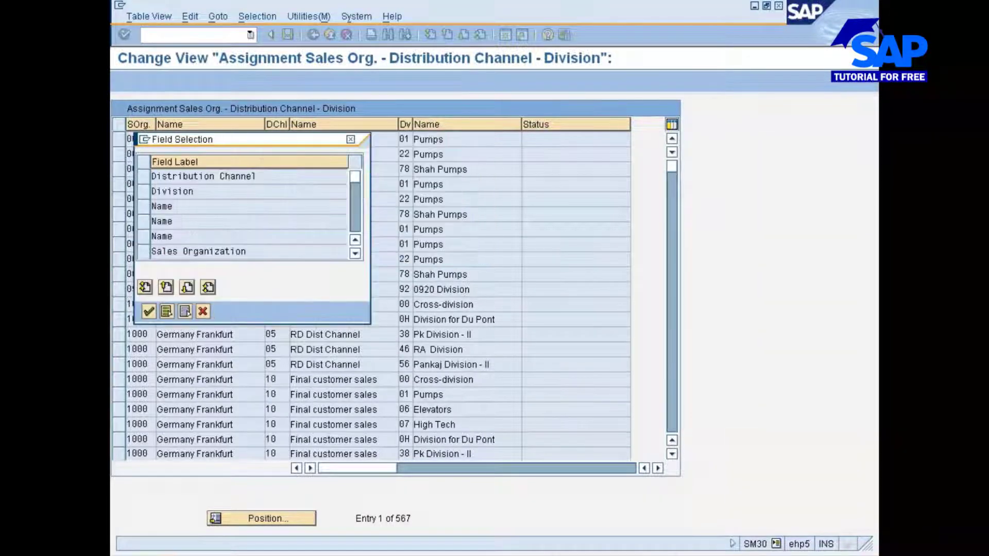
{"action": "left_click", "coordinate": [204, 176]}
{"action": "left_click", "coordinate": [148, 311]}
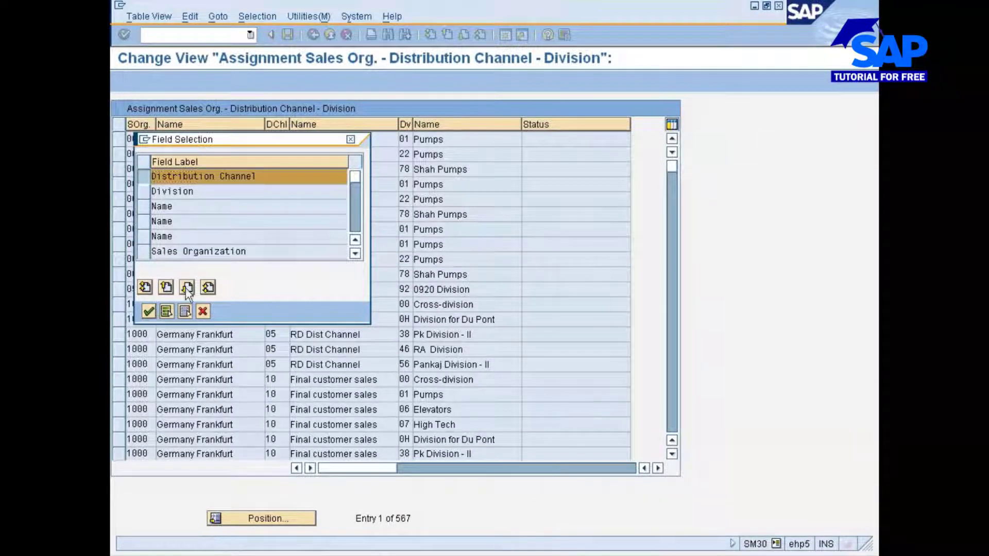
{"action": "type", "text": "77"}
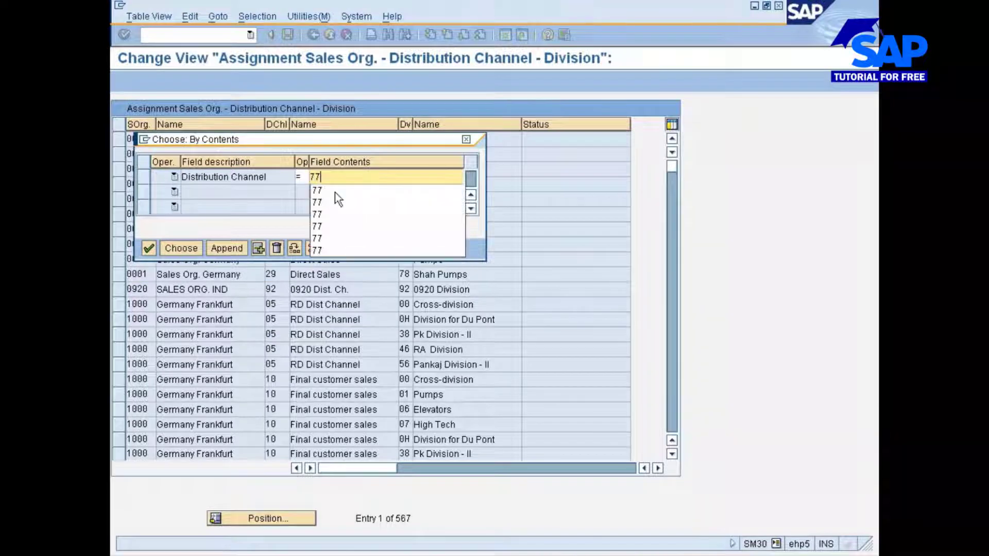
{"action": "left_click", "coordinate": [335, 189]}
{"action": "left_click", "coordinate": [188, 249]}
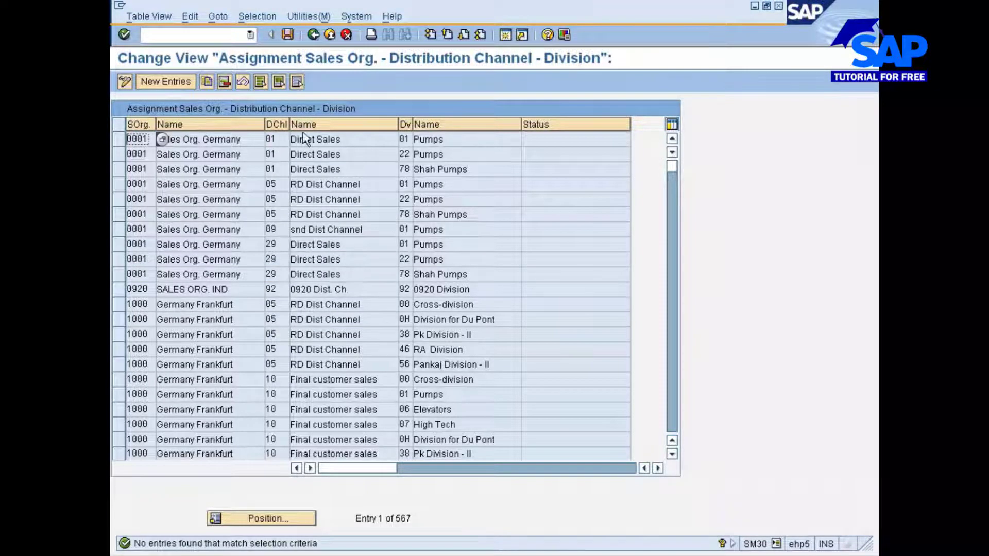
Step: Filter the sales area assignments by contents for division 77 instead of the distribution channel
{"action": "left_click", "coordinate": [269, 20]}
{"action": "left_click", "coordinate": [270, 36]}
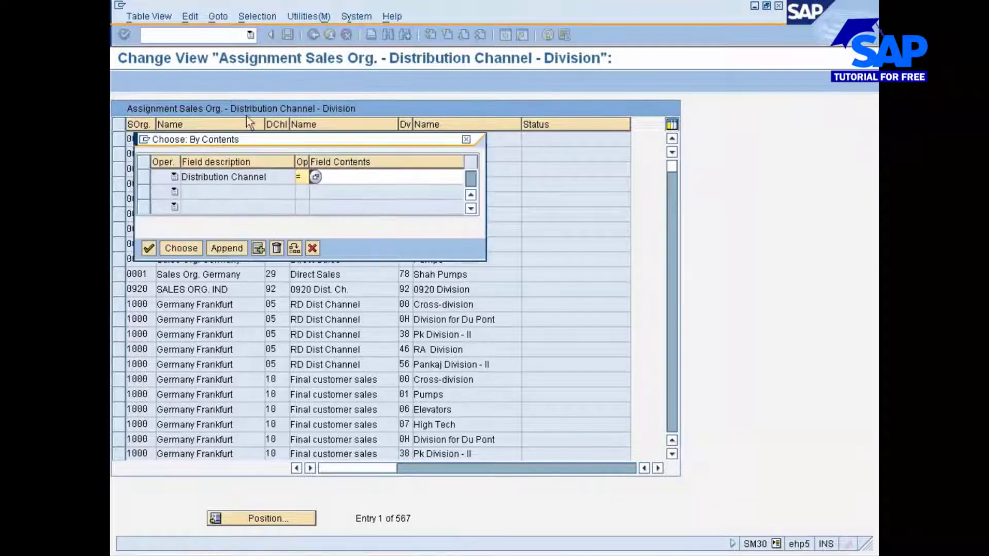
{"action": "left_click", "coordinate": [140, 175]}
{"action": "left_click", "coordinate": [225, 248]}
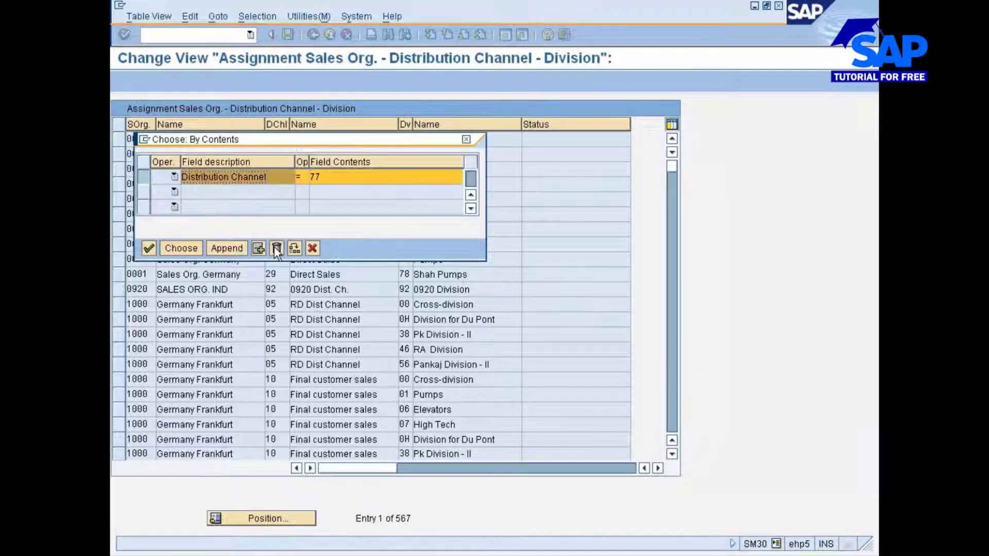
{"action": "left_click", "coordinate": [146, 190]}
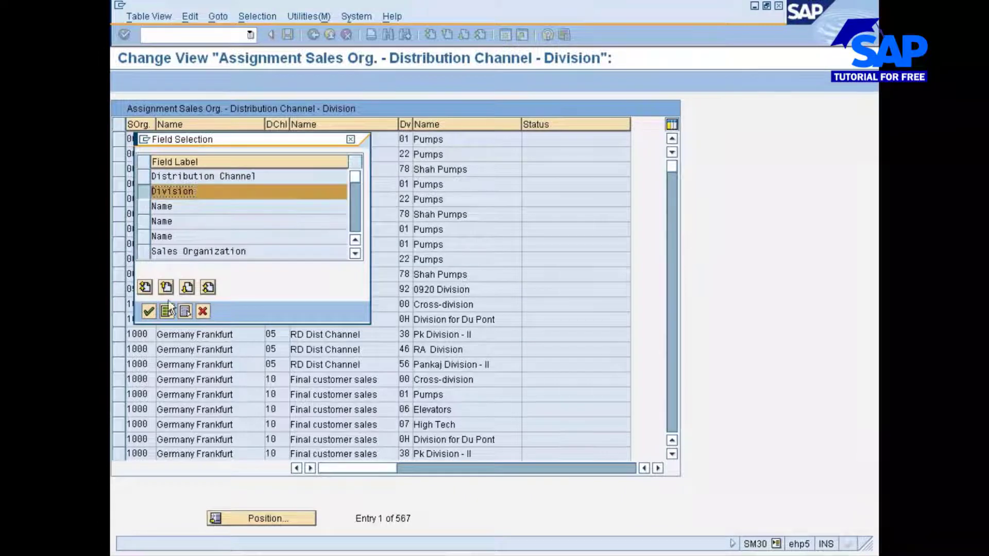
{"action": "left_click", "coordinate": [149, 311]}
{"action": "type", "text": "77"}
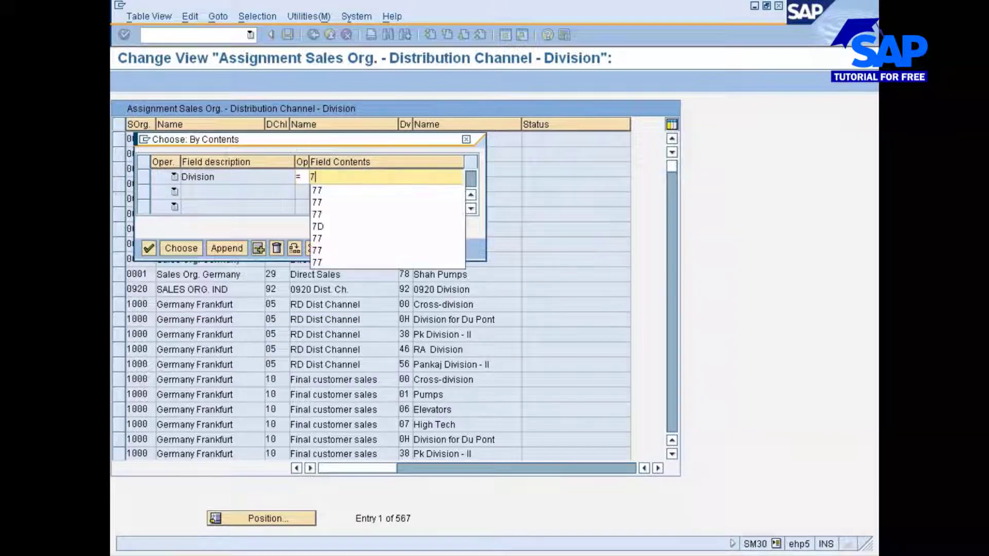
{"action": "left_click", "coordinate": [172, 250]}
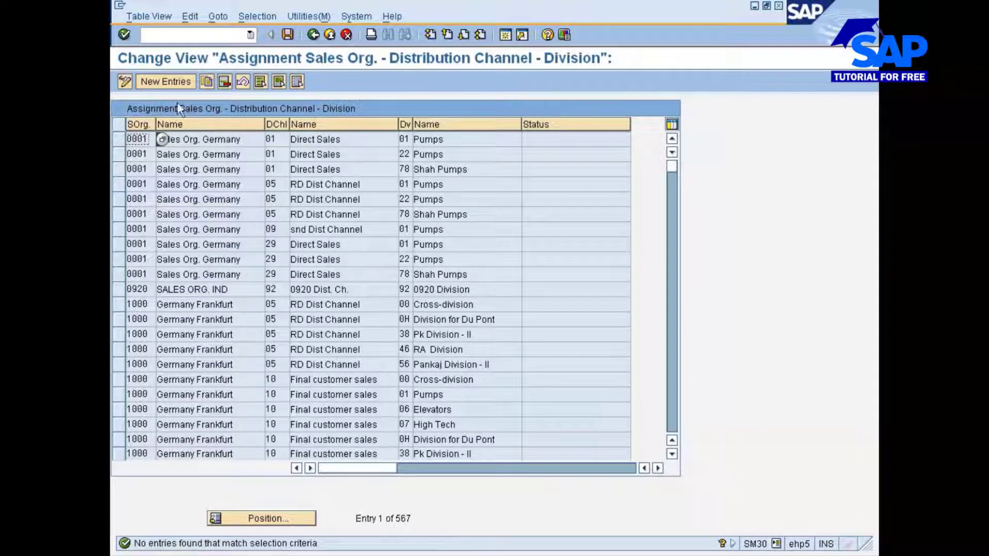
Step: Add a new assignment of sales organization 7777, distribution channel 77 and division 77, save it and return to the IMG structure
{"action": "left_click", "coordinate": [172, 82]}
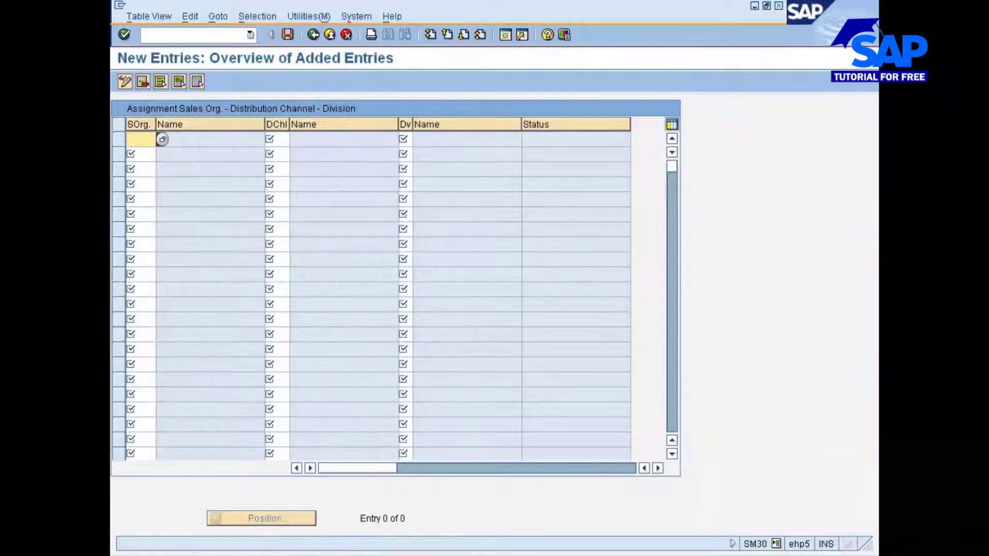
{"action": "left_click", "coordinate": [141, 139]}
{"action": "type", "text": "7777"}
{"action": "left_click", "coordinate": [285, 139]}
{"action": "type", "text": "7"}
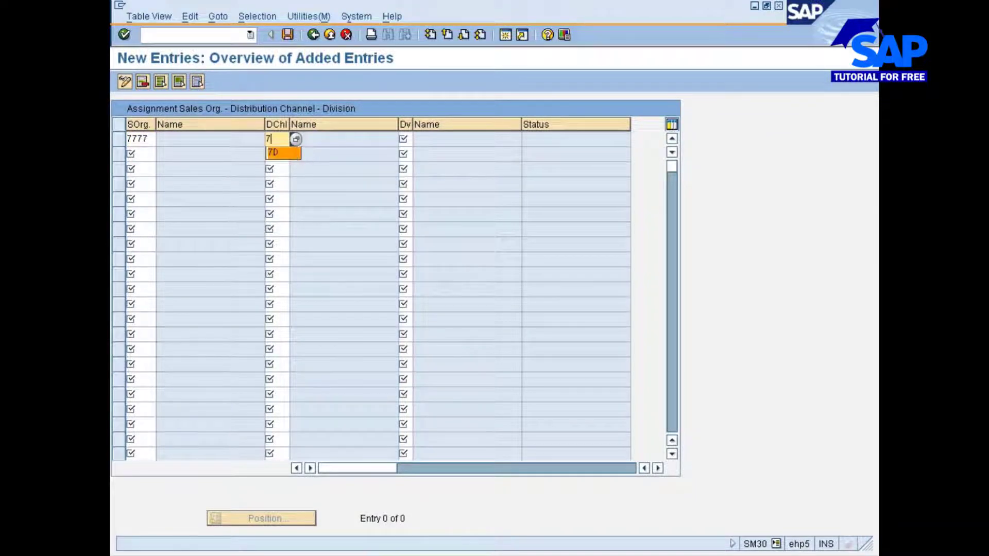
{"action": "type", "text": "7"}
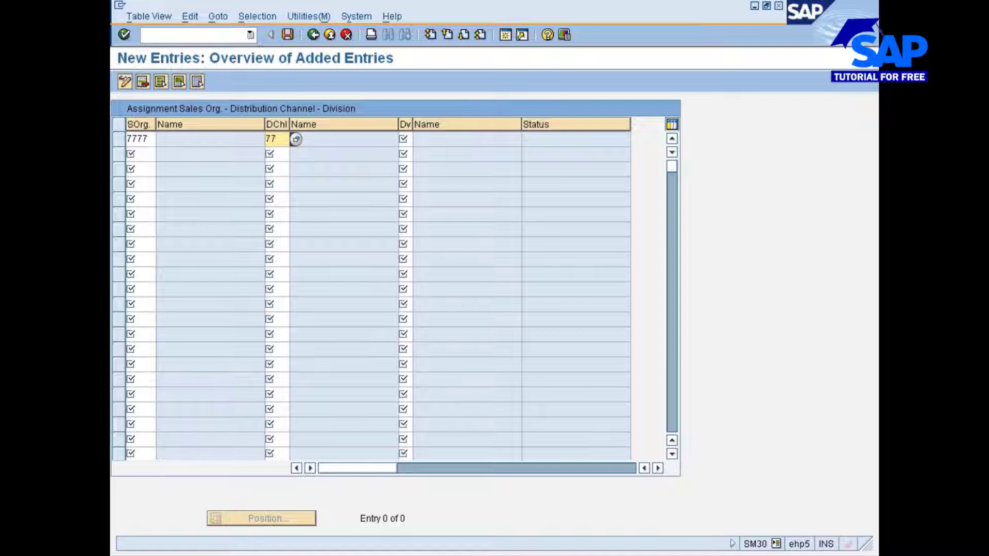
{"action": "left_click", "coordinate": [407, 138]}
{"action": "type", "text": "77"}
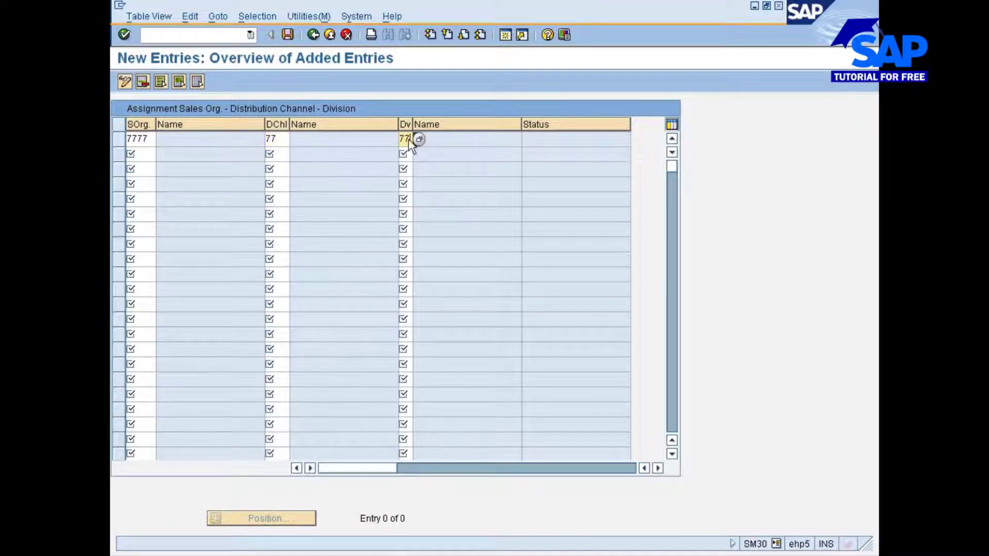
{"action": "key", "text": "Return"}
{"action": "left_click", "coordinate": [287, 34]}
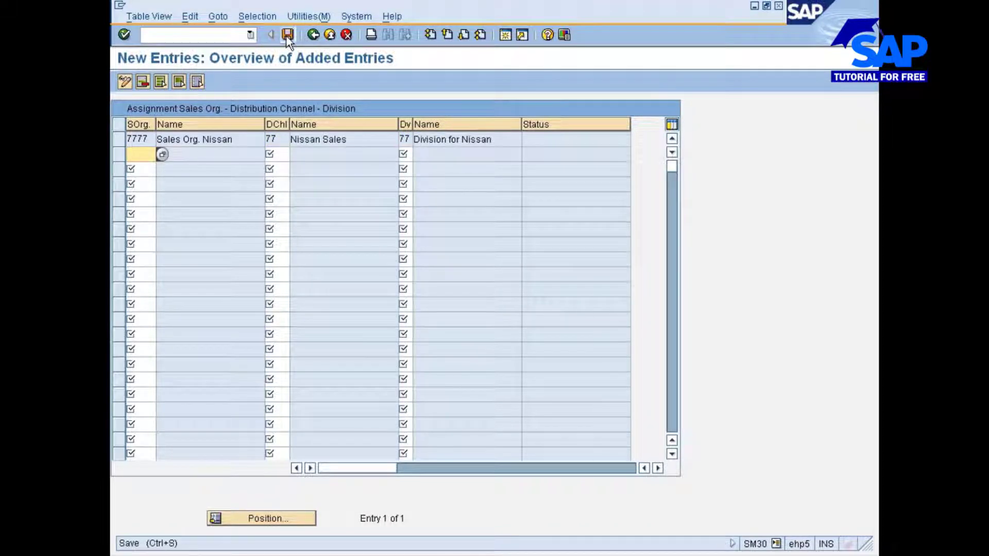
{"action": "left_click", "coordinate": [313, 35]}
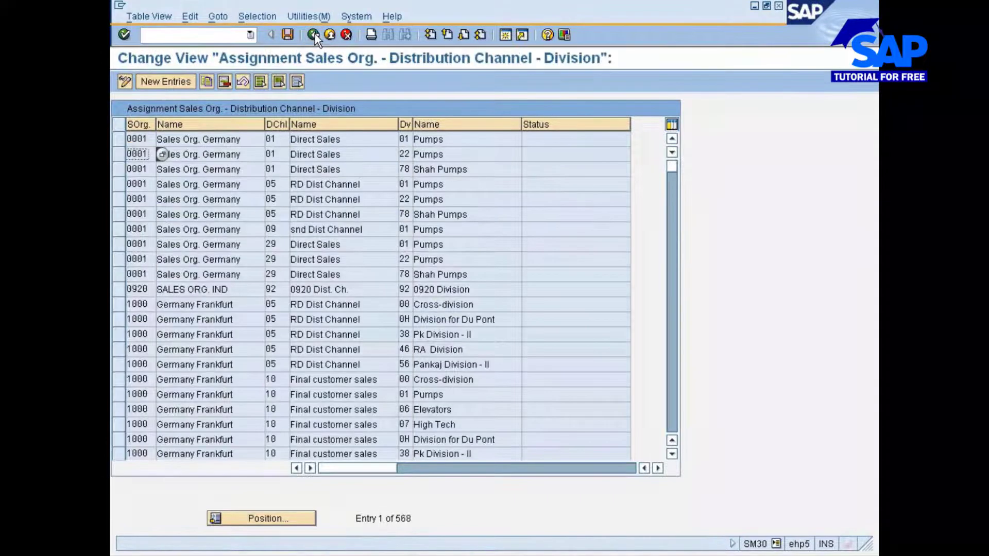
{"action": "left_click", "coordinate": [313, 34]}
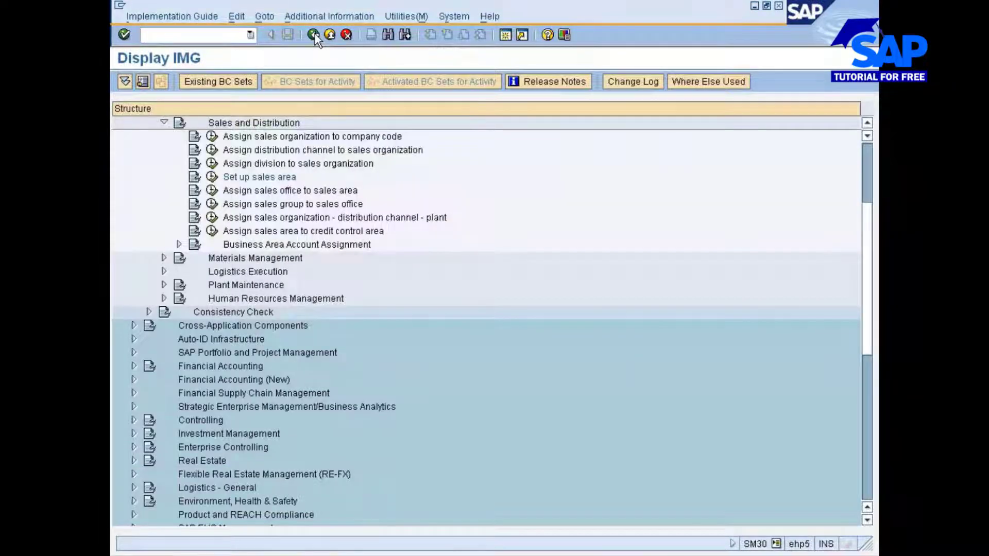
Step: Open the Define Rules By Sales Area activity under Business Area Account Assignment
{"action": "left_click", "coordinate": [313, 35]}
{"action": "left_click", "coordinate": [179, 244]}
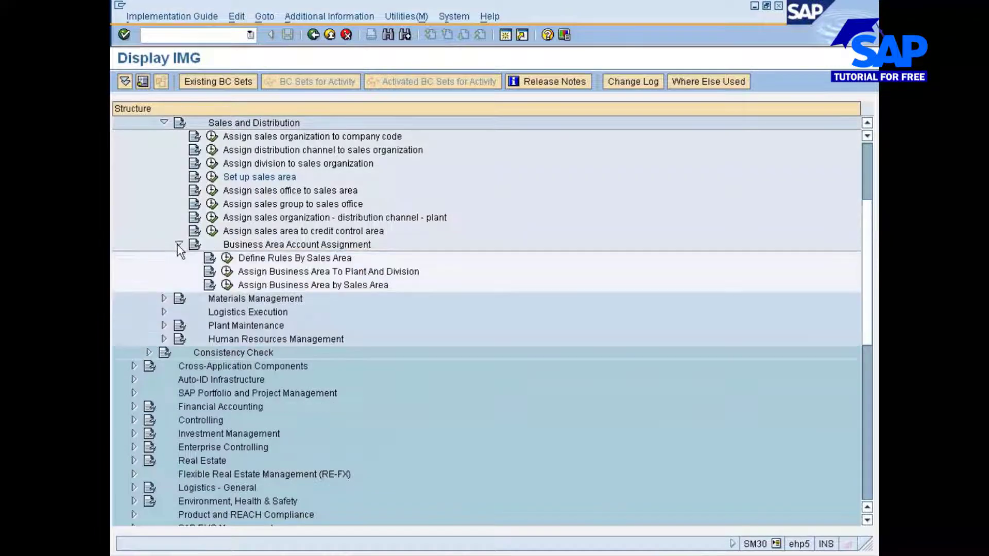
{"action": "left_click", "coordinate": [268, 259]}
{"action": "scroll", "coordinate": [333, 282], "scroll_direction": "down", "scroll_amount": 2}
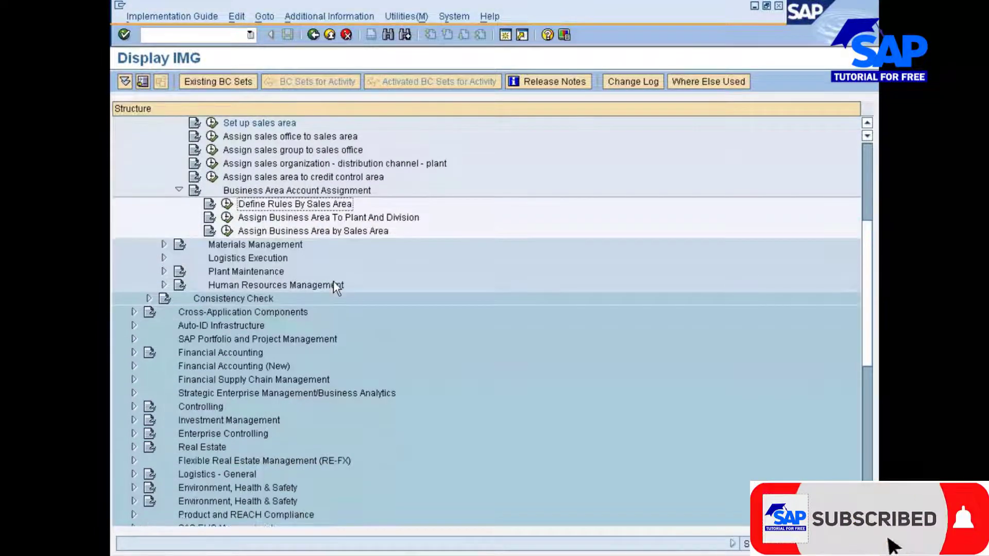
{"action": "left_click", "coordinate": [227, 205]}
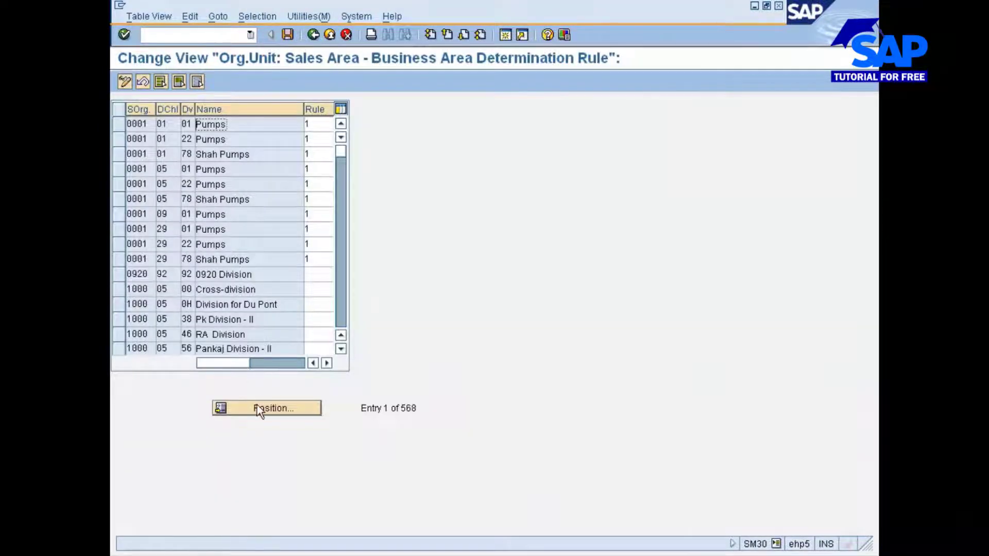
Step: Position the business area rule list on sales organization 7777, distribution channel 77 and division 77
{"action": "left_click", "coordinate": [257, 407]}
{"action": "key", "text": "BackSpace"}
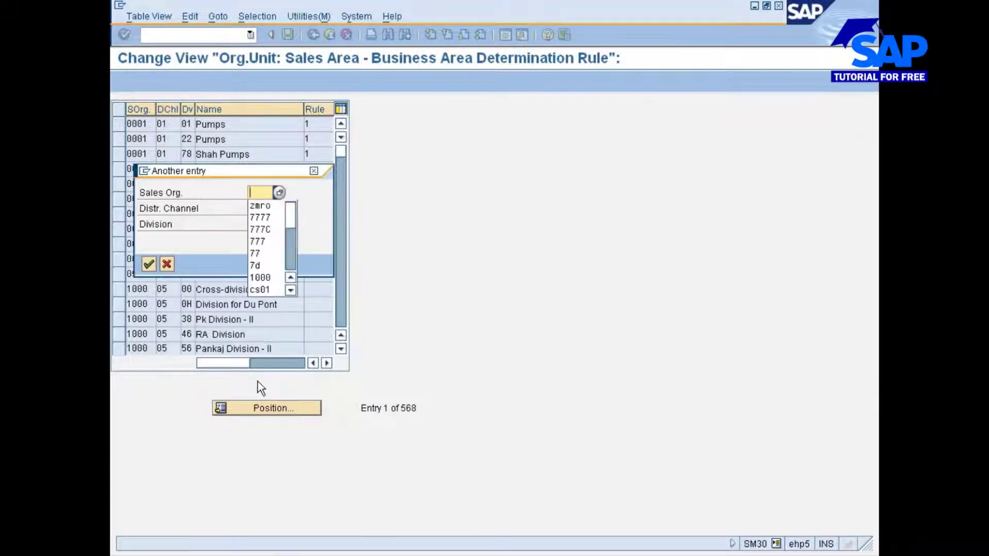
{"action": "left_click", "coordinate": [263, 218]}
{"action": "left_click", "coordinate": [255, 210]}
{"action": "key", "text": "BackSpace"}
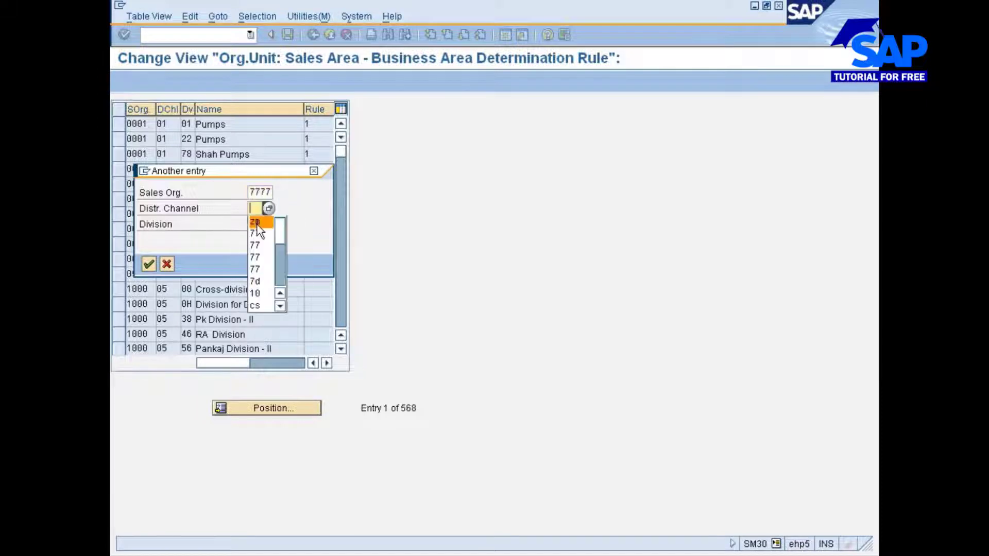
{"action": "left_click", "coordinate": [256, 237]}
{"action": "left_click", "coordinate": [254, 224]}
{"action": "key", "text": "BackSpace"}
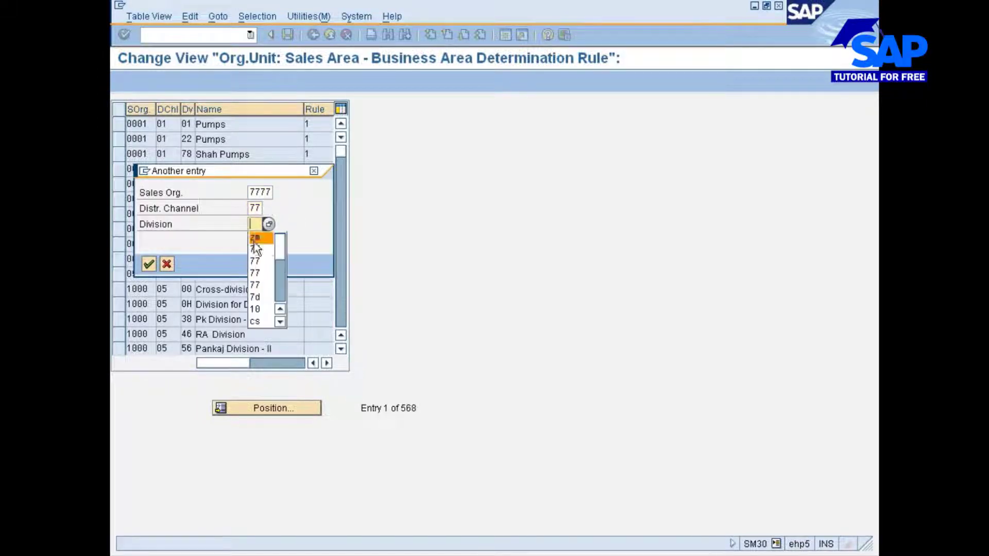
{"action": "left_click", "coordinate": [256, 257]}
{"action": "key", "text": "Return"}
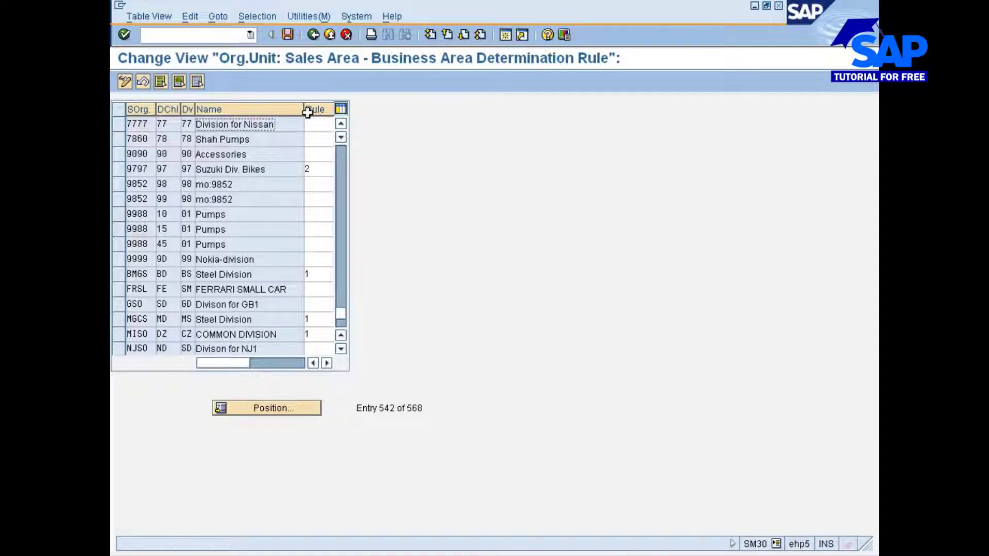
Step: Assign rule 002 (business area determination from sales area) to the Nissan sales area and save it under the request "Nissan changes"
{"action": "left_click_drag", "start_coordinate": [305, 114], "coordinate": [272, 113]}
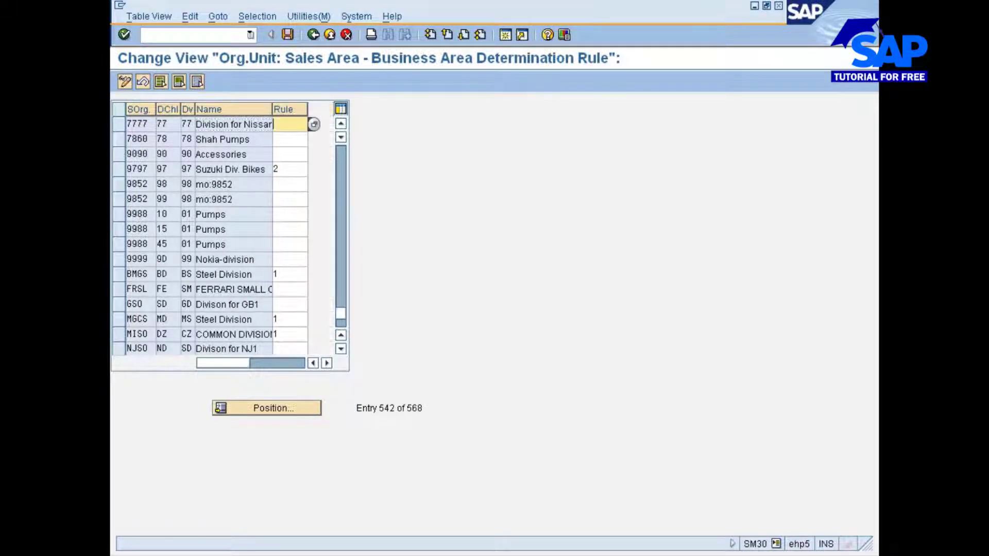
{"action": "left_click", "coordinate": [312, 125]}
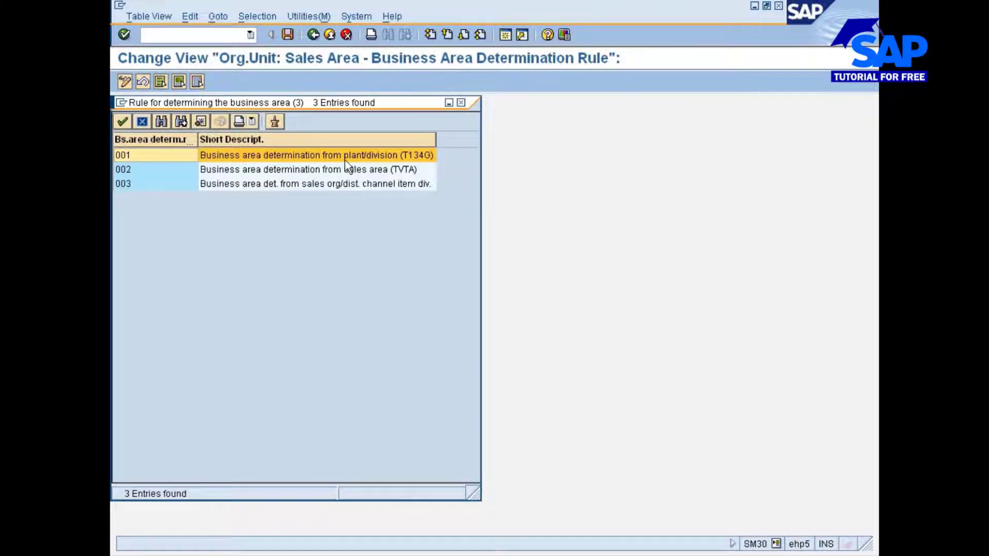
{"action": "double_click", "coordinate": [236, 170]}
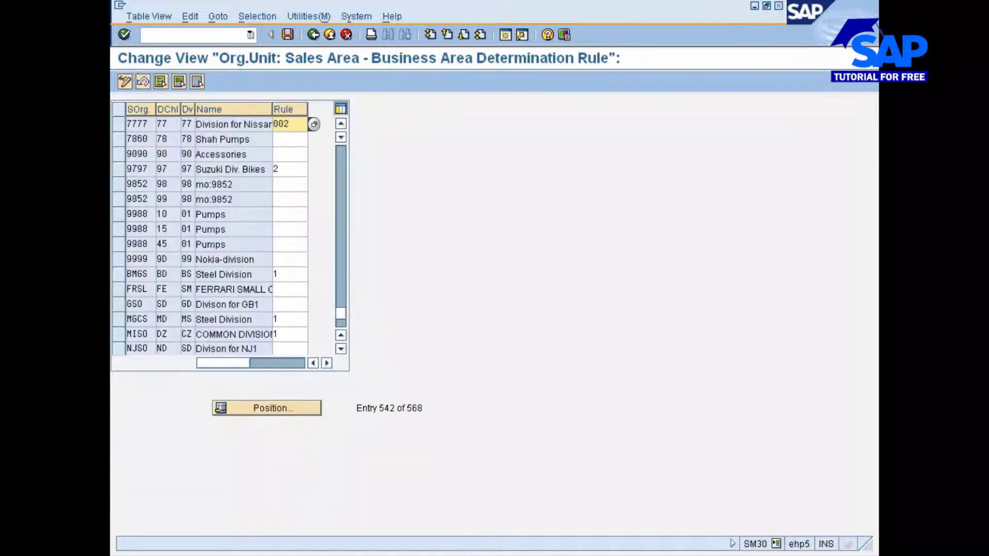
{"action": "key", "text": "Return"}
{"action": "left_click", "coordinate": [289, 34]}
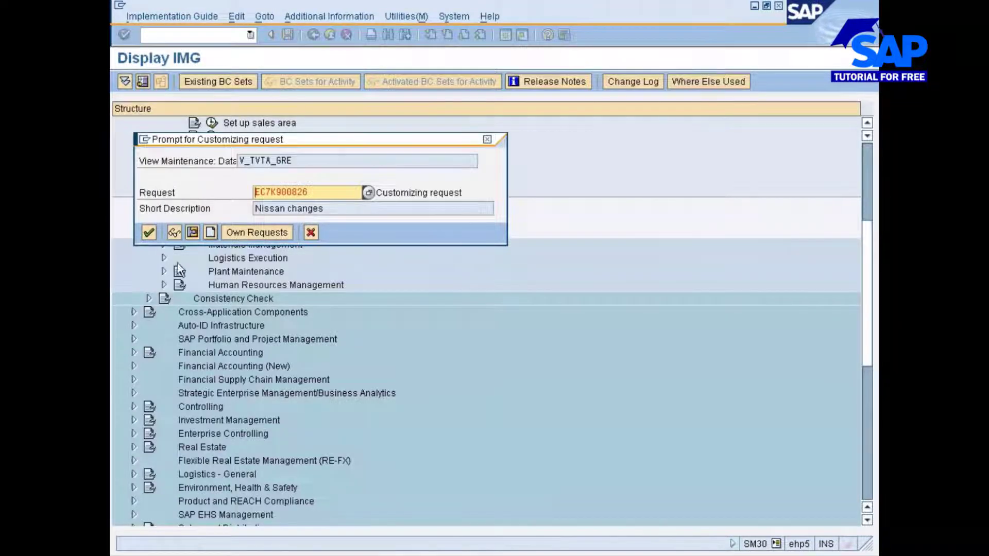
{"action": "left_click", "coordinate": [152, 234]}
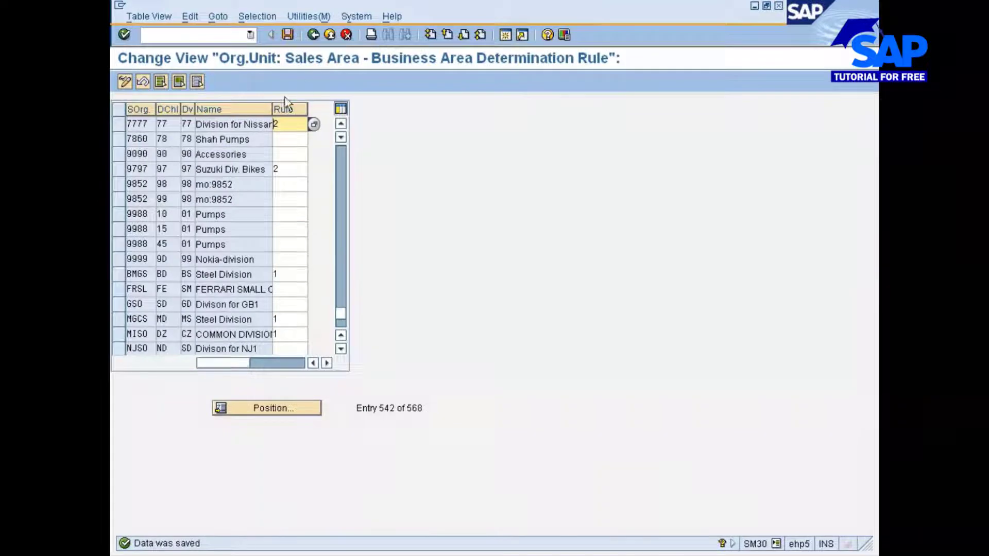
Step: Check the business area assignment of plant 777C and division 77 in the Assign Business Area To Plant And Division activity
{"action": "left_click", "coordinate": [315, 35]}
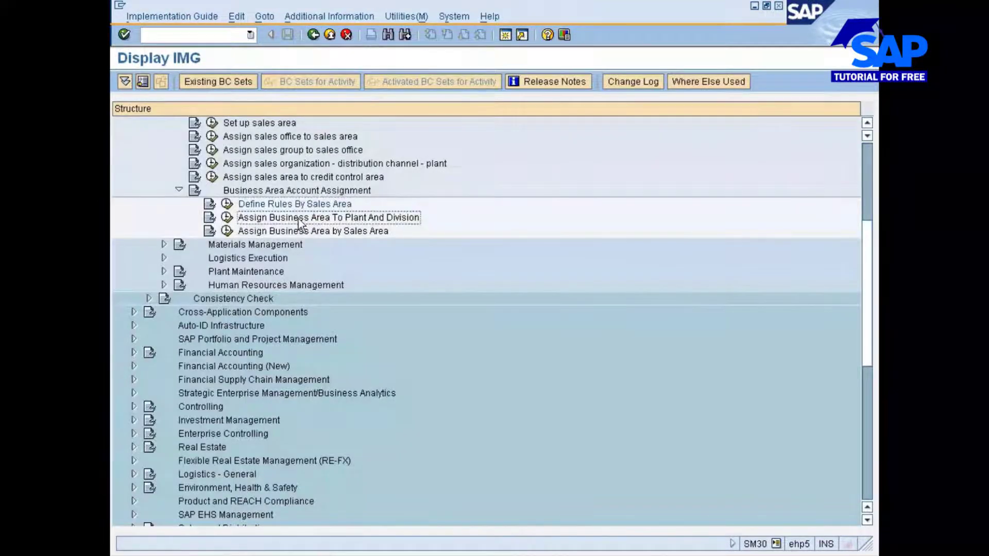
{"action": "left_click", "coordinate": [227, 217]}
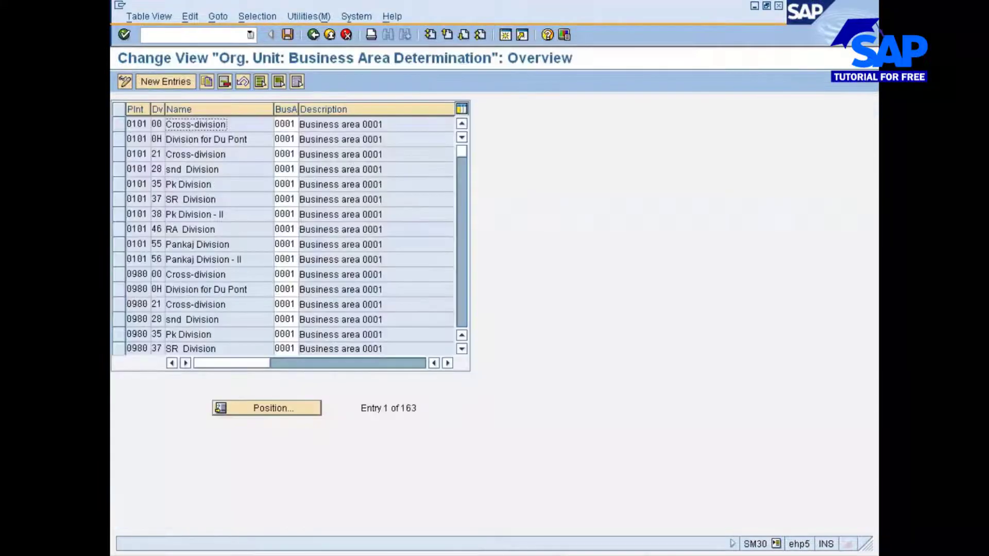
{"action": "left_click", "coordinate": [257, 410]}
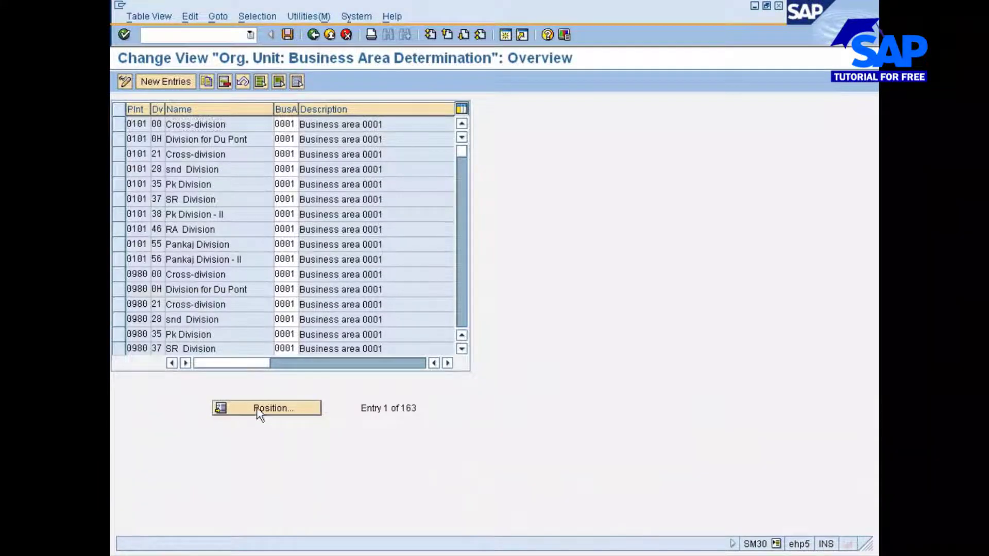
{"action": "key", "text": "BackSpace"}
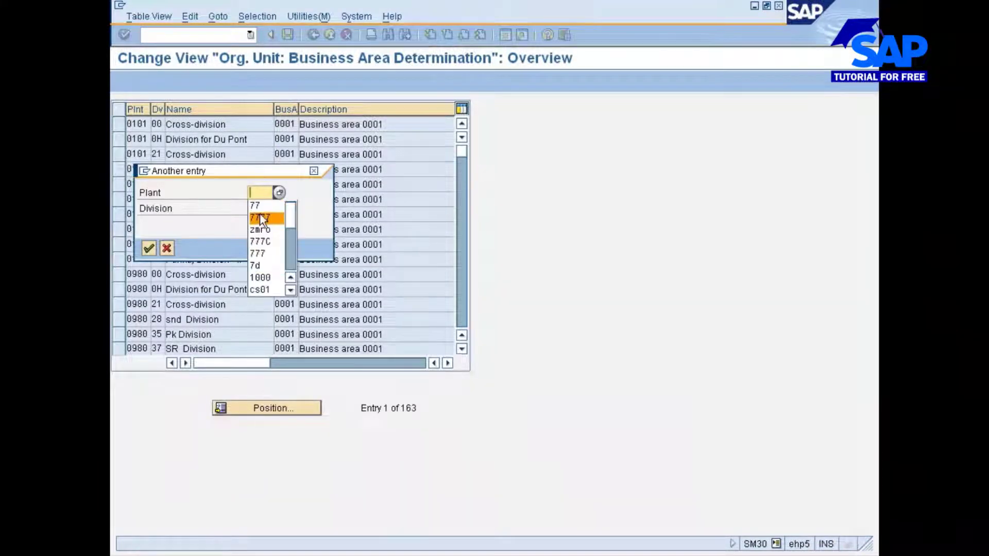
{"action": "type", "text": "777"}
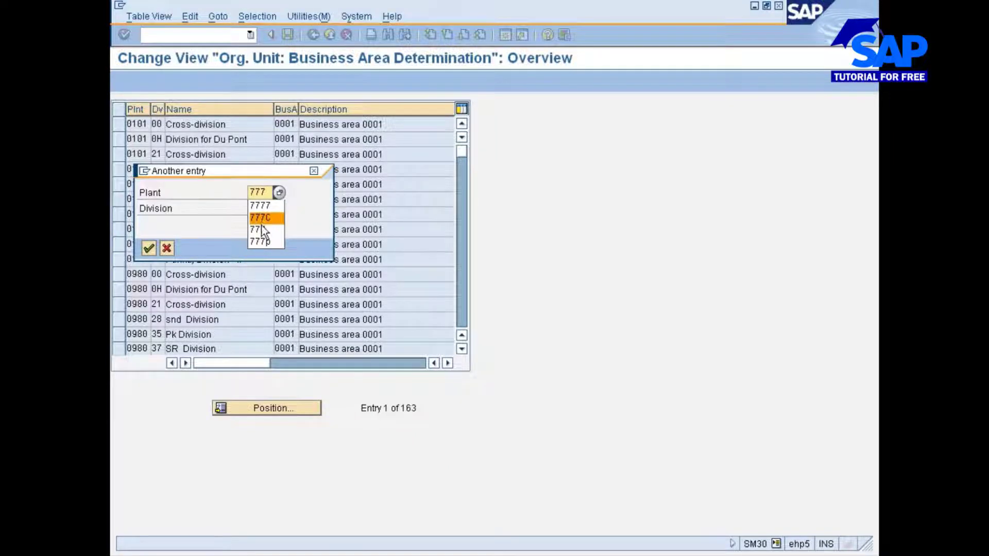
{"action": "left_click", "coordinate": [261, 220]}
{"action": "key", "text": "Tab"}
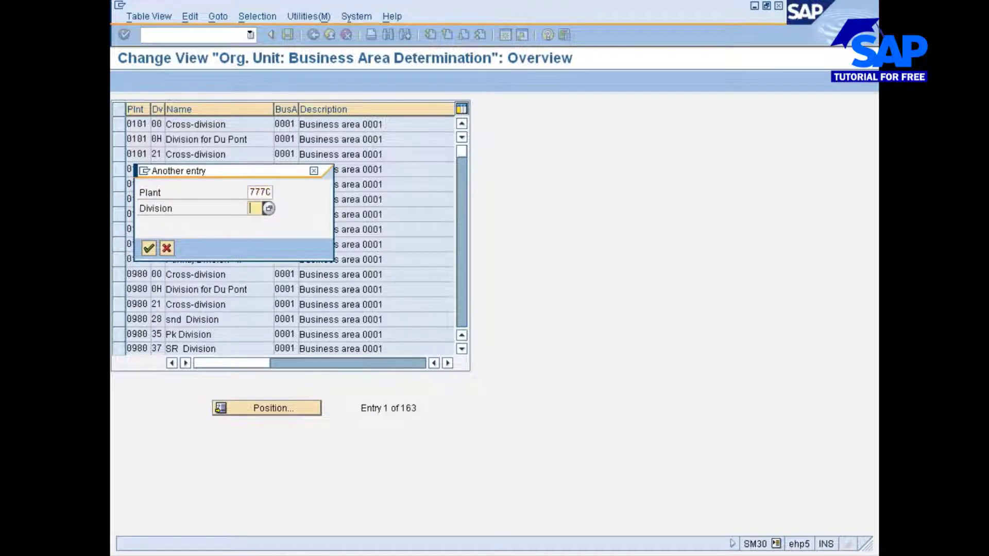
{"action": "type", "text": "77"}
{"action": "key", "text": "Return"}
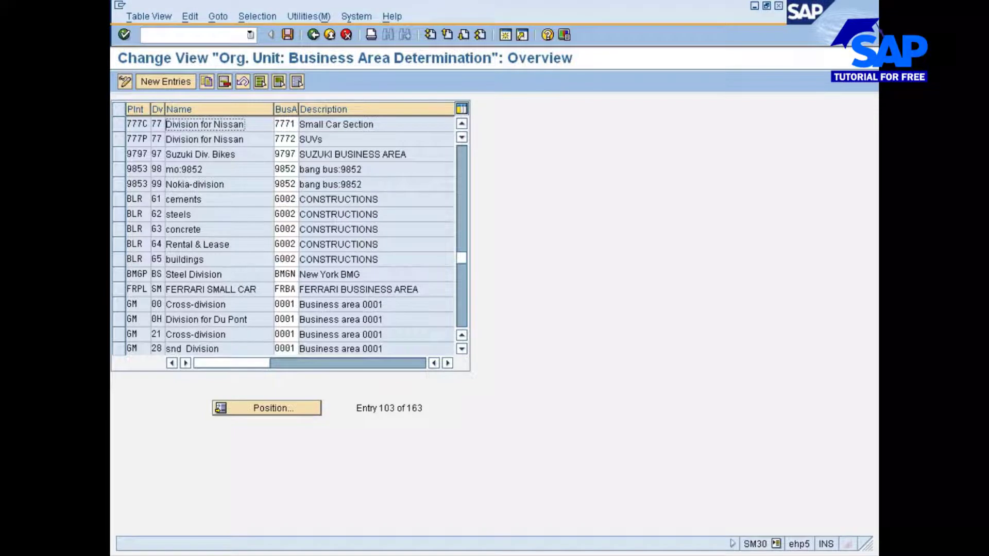
{"action": "left_click", "coordinate": [278, 124]}
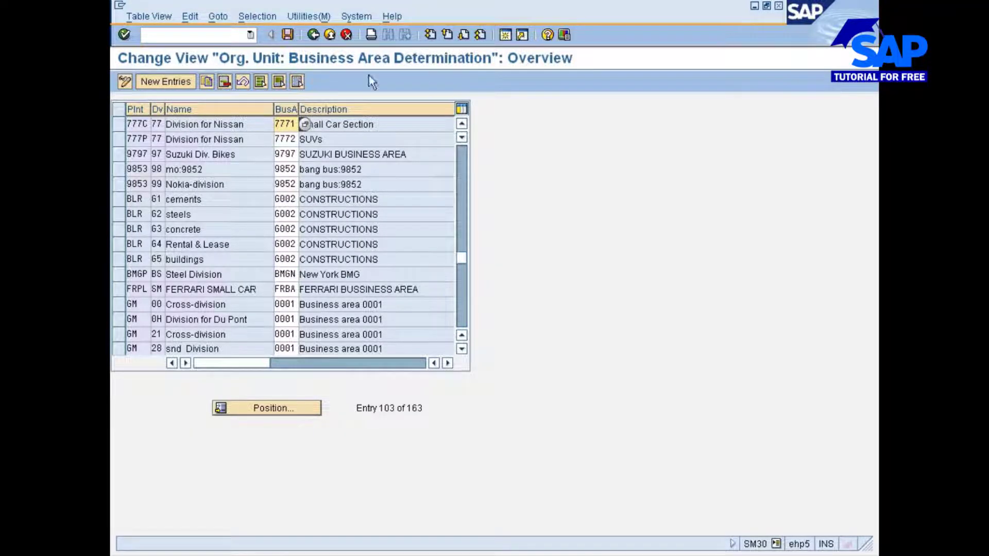
{"action": "left_click", "coordinate": [314, 35]}
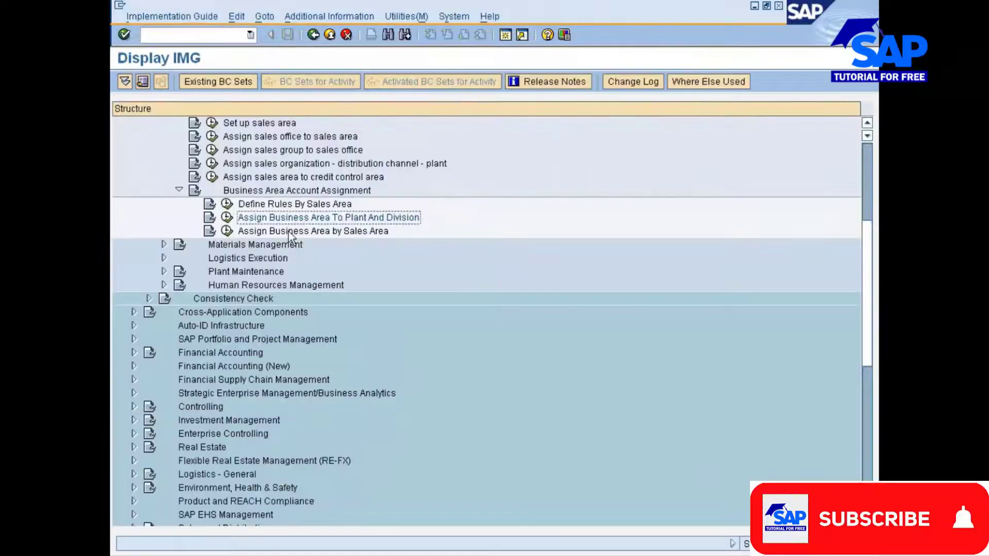
Step: In Assign Business Area by Sales Area, assign business area 7771 to the Nissan sales area and save it under the request "Nissan changes"
{"action": "left_click", "coordinate": [227, 231]}
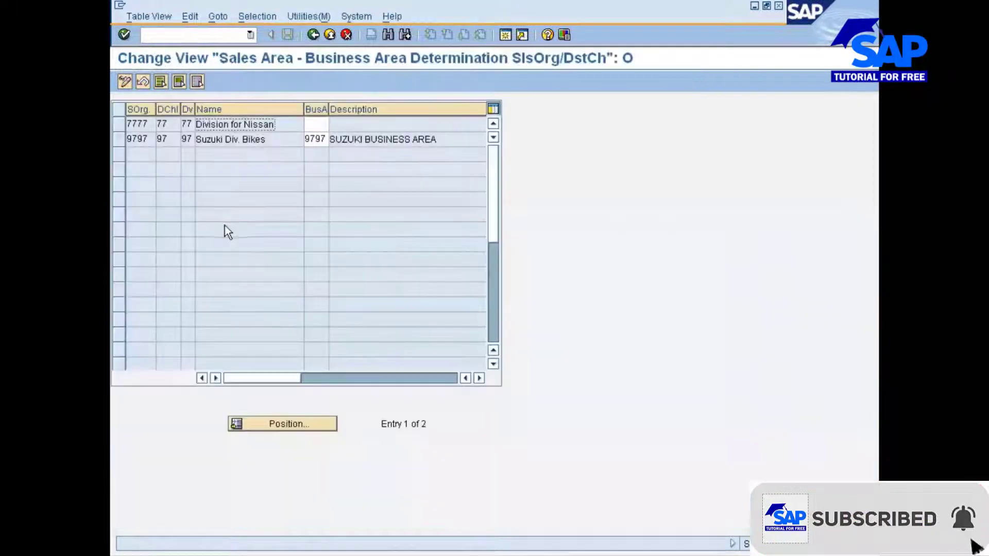
{"action": "left_click", "coordinate": [315, 125]}
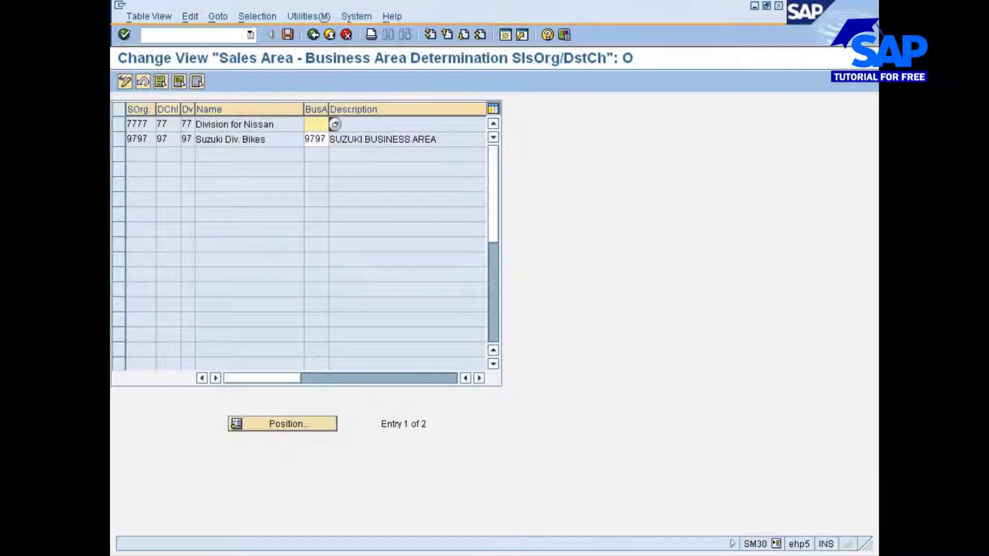
{"action": "left_click", "coordinate": [335, 126]}
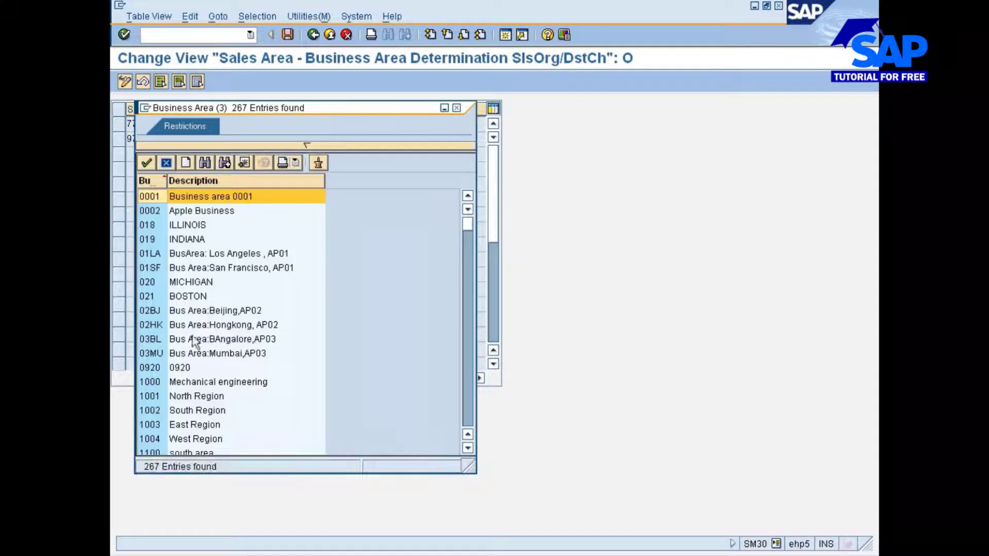
{"action": "scroll", "coordinate": [194, 355], "scroll_direction": "down", "scroll_amount": 5}
{"action": "scroll", "coordinate": [194, 355], "scroll_direction": "down", "scroll_amount": 15}
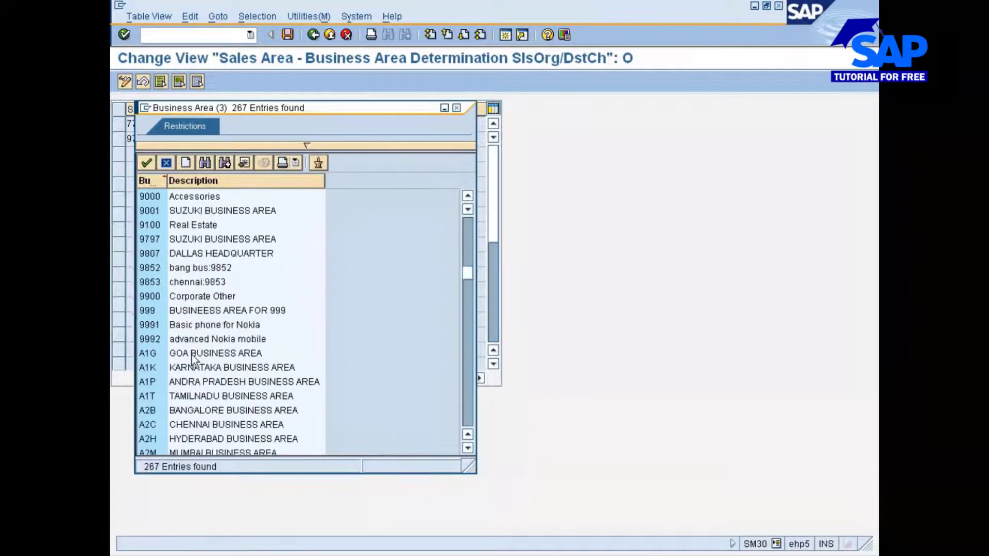
{"action": "scroll", "coordinate": [174, 301], "scroll_direction": "up", "scroll_amount": 2}
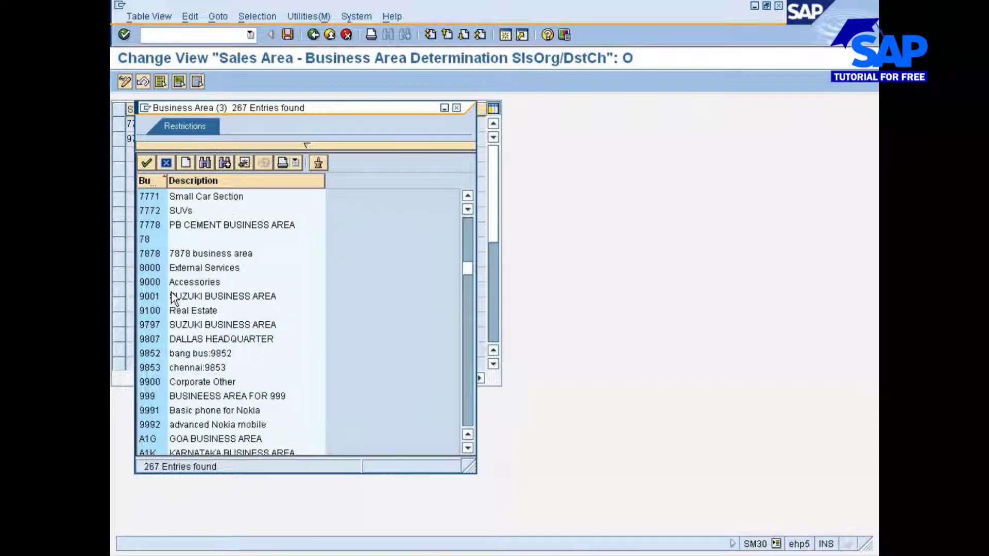
{"action": "double_click", "coordinate": [153, 200]}
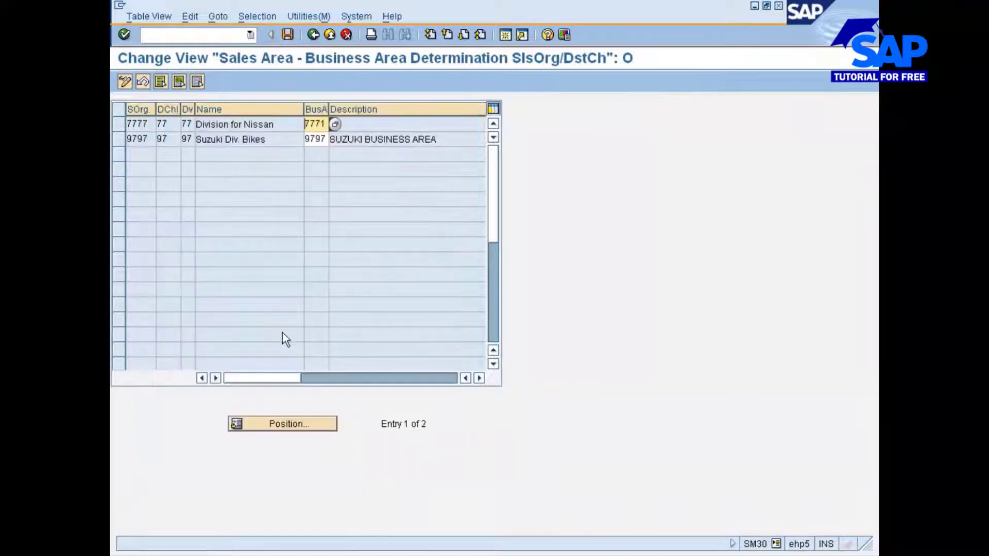
{"action": "left_click", "coordinate": [286, 34]}
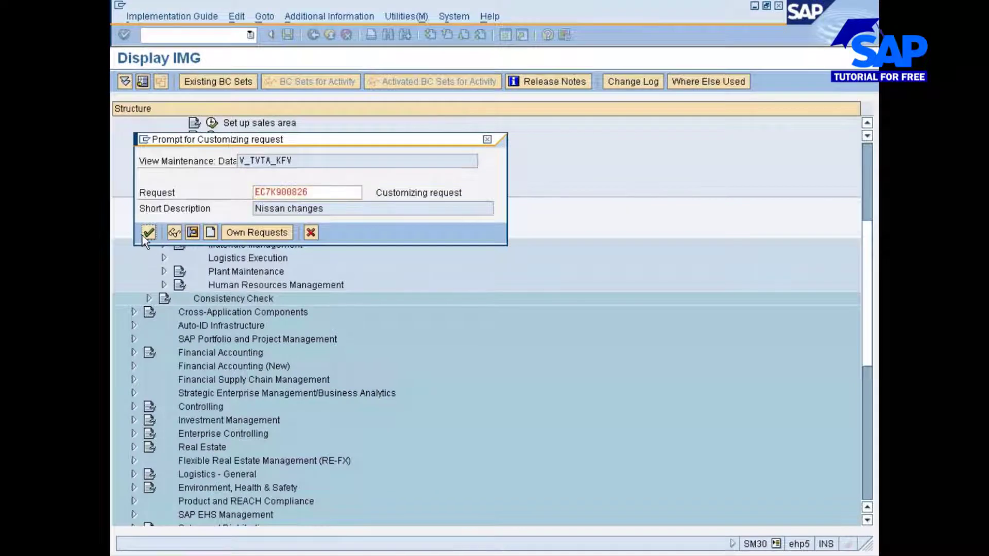
{"action": "left_click", "coordinate": [142, 236]}
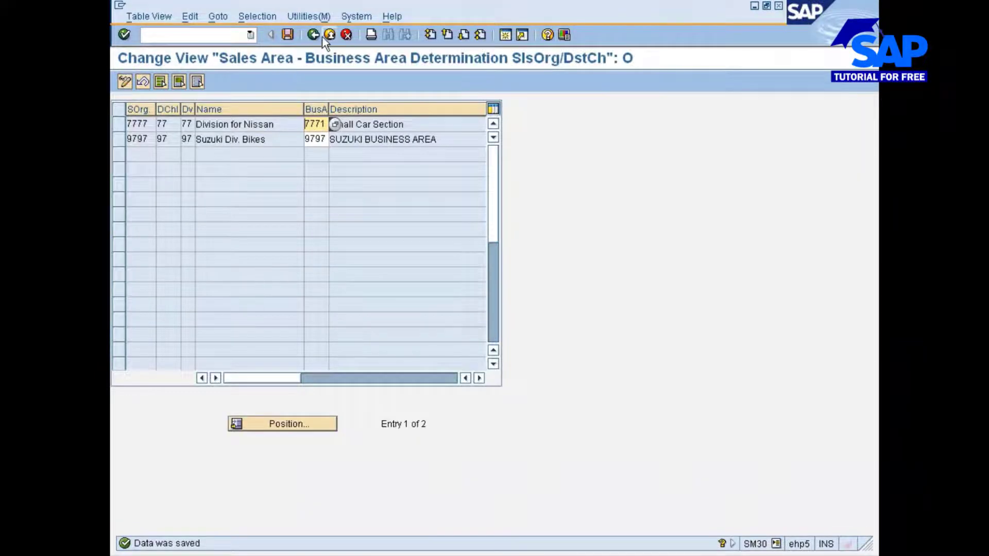
Step: Leave the configuration activity and IMG, cancel the IMG activities overview and return to the table view maintenance initial screen
{"action": "left_click", "coordinate": [316, 35]}
{"action": "left_click", "coordinate": [316, 36]}
{"action": "left_click", "coordinate": [316, 36]}
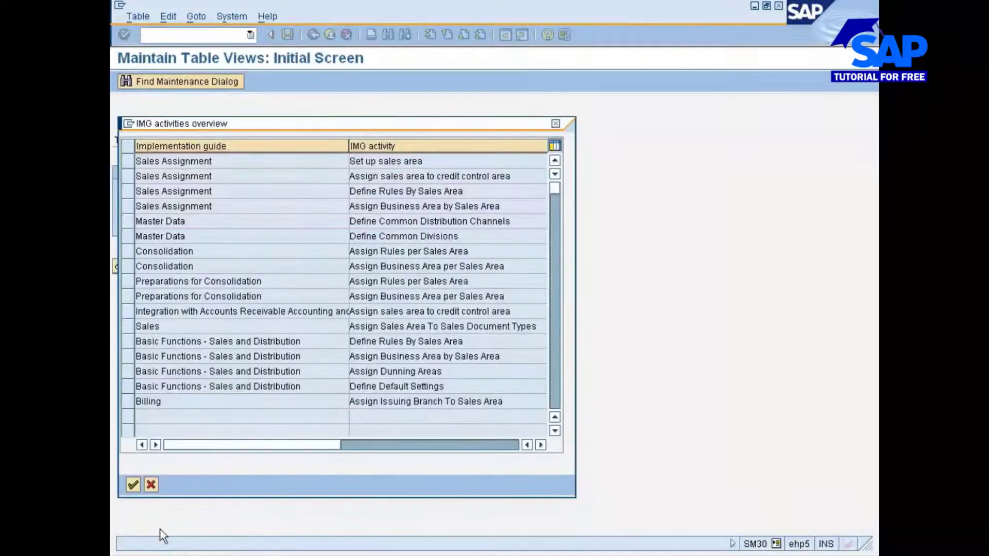
{"action": "left_click", "coordinate": [150, 484]}
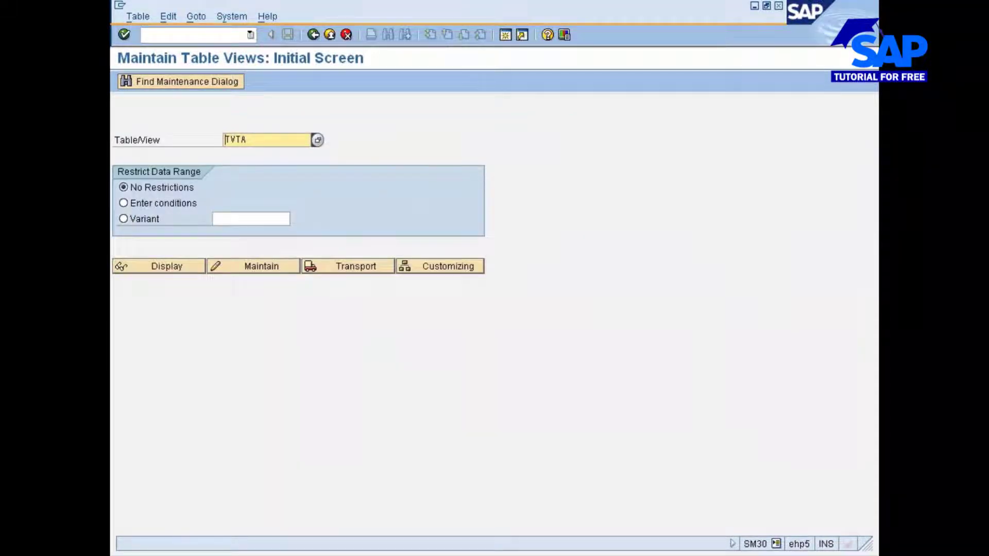
{"action": "left_click", "coordinate": [504, 555]}
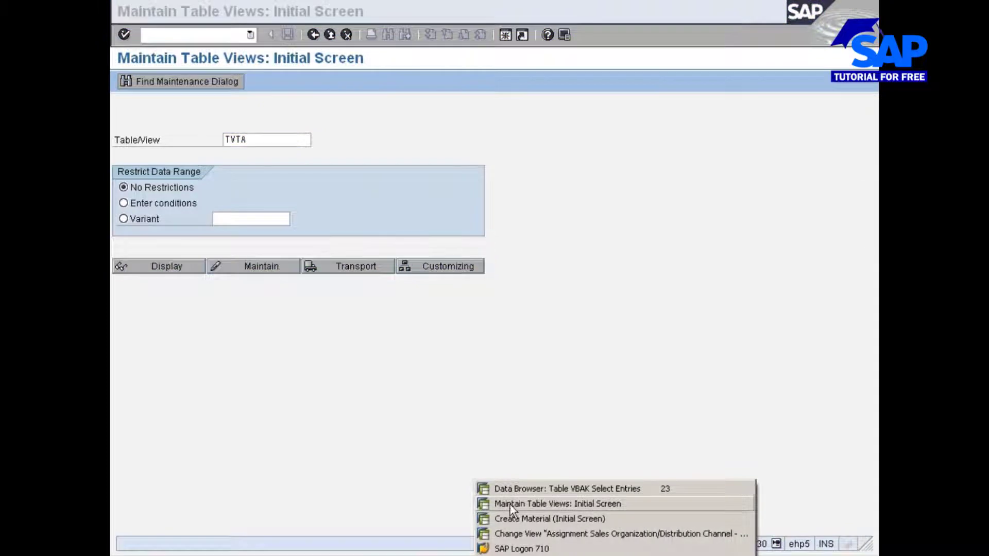
{"action": "left_click", "coordinate": [512, 534]}
{"action": "left_click", "coordinate": [503, 554]}
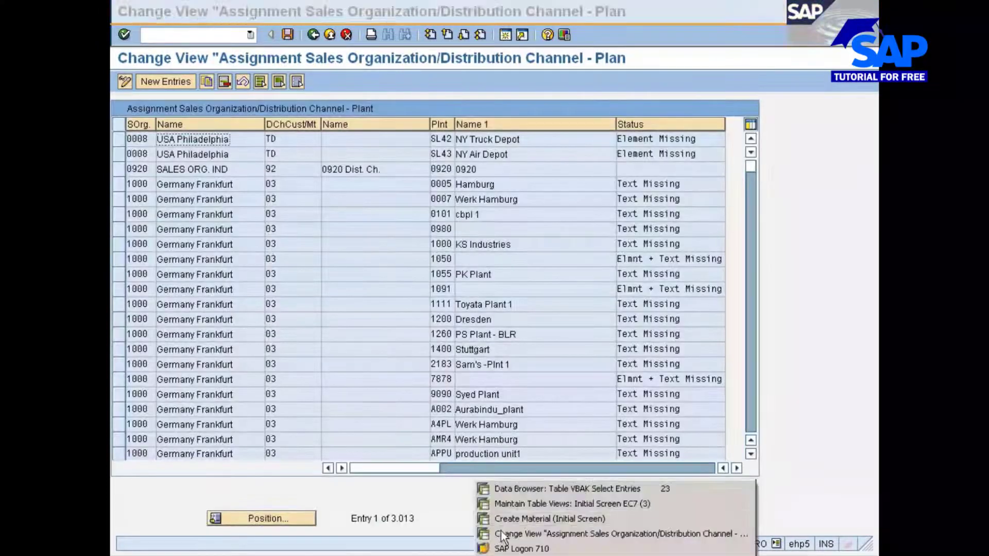
{"action": "left_click", "coordinate": [517, 505]}
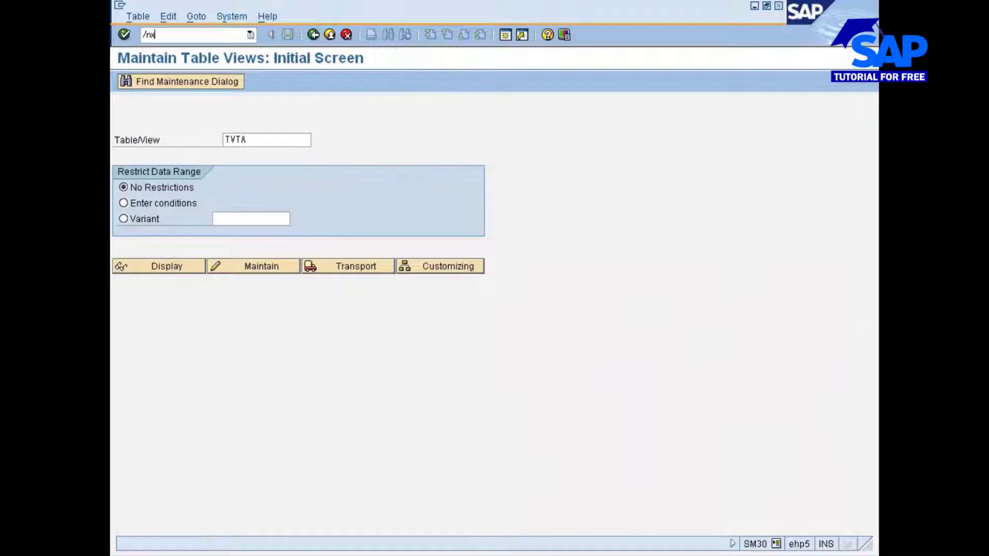
Step: Start transaction XD01 and try to create a sold-to party for company code 7777 and sales area 7777/77/77
{"action": "type", "text": "/nxd01"}
{"action": "key", "text": "Return"}
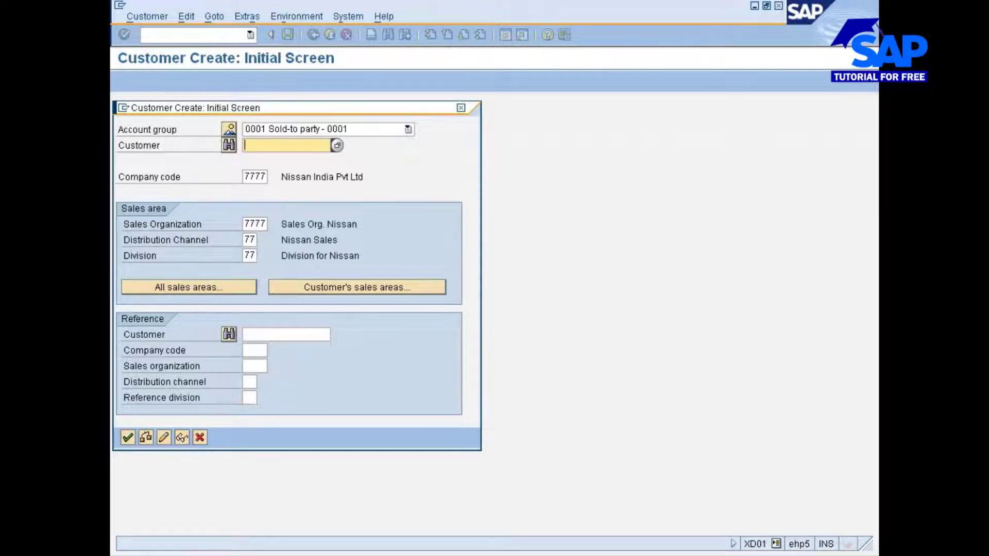
{"action": "left_click", "coordinate": [127, 437]}
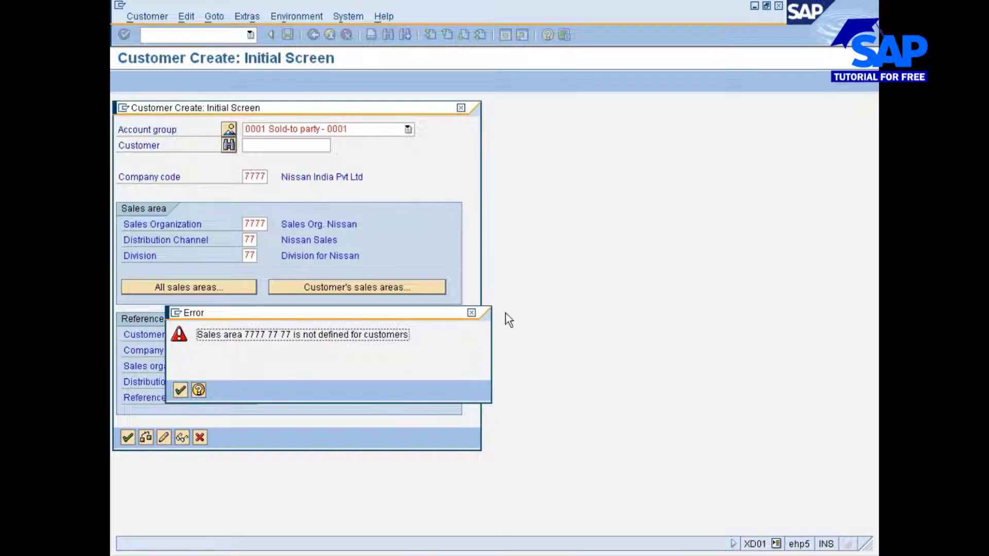
{"action": "left_click", "coordinate": [470, 313]}
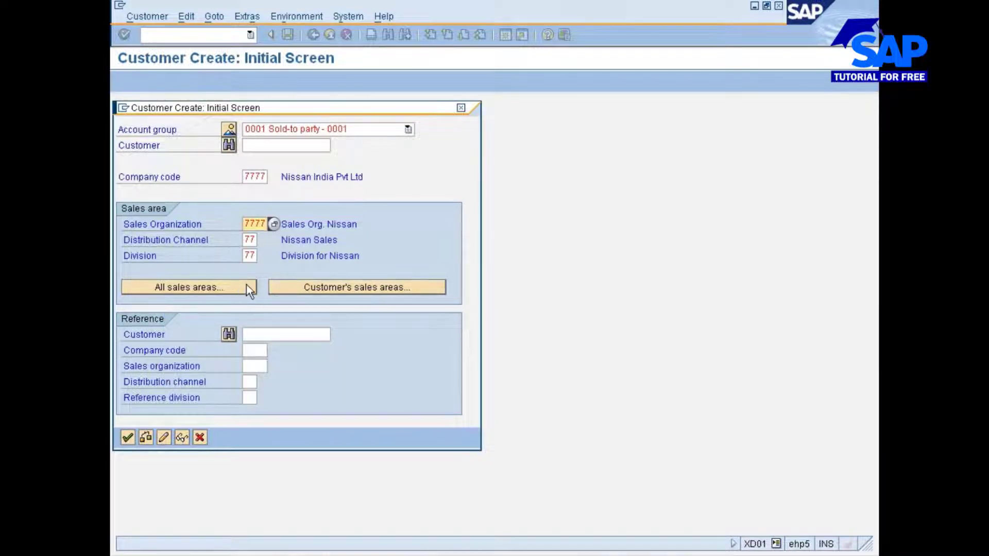
Step: Try to list the customer's sales areas, and check the company code and sales area entries for the new customer
{"action": "left_click", "coordinate": [344, 289]}
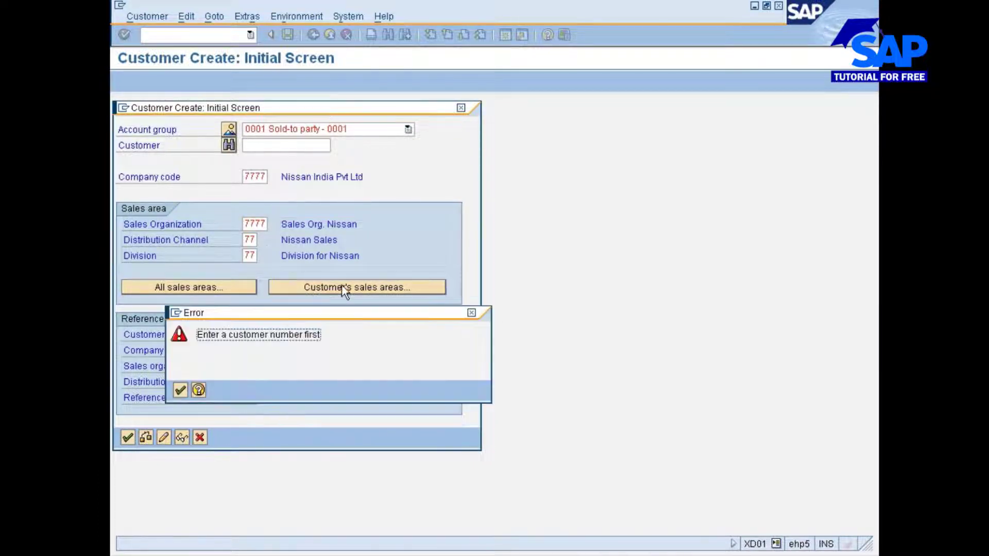
{"action": "left_click", "coordinate": [179, 390]}
{"action": "left_click", "coordinate": [256, 177]}
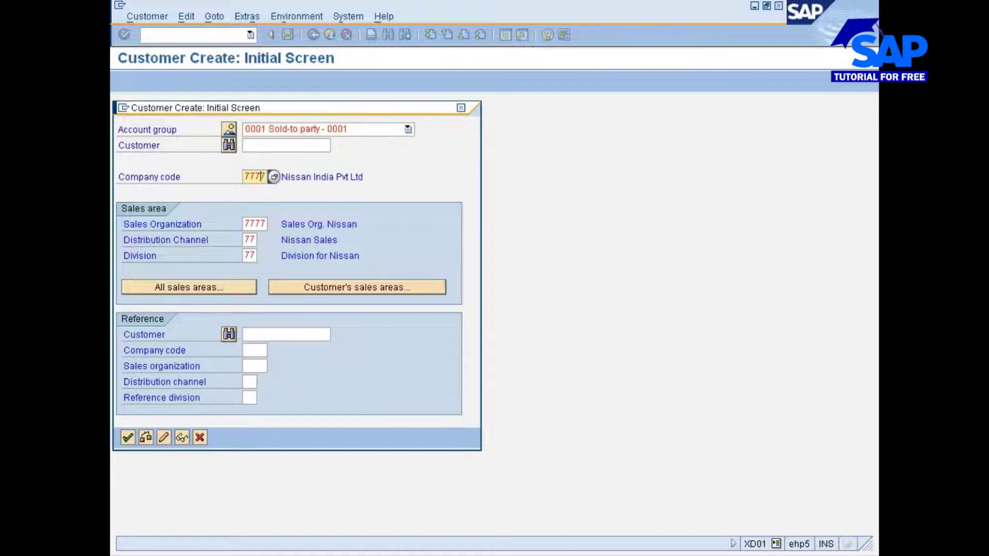
{"action": "left_click", "coordinate": [249, 224]}
{"action": "left_click", "coordinate": [249, 256]}
Step: Search the list of all sales areas for entries of the Nissan sales organization 7777
{"action": "left_click", "coordinate": [196, 292]}
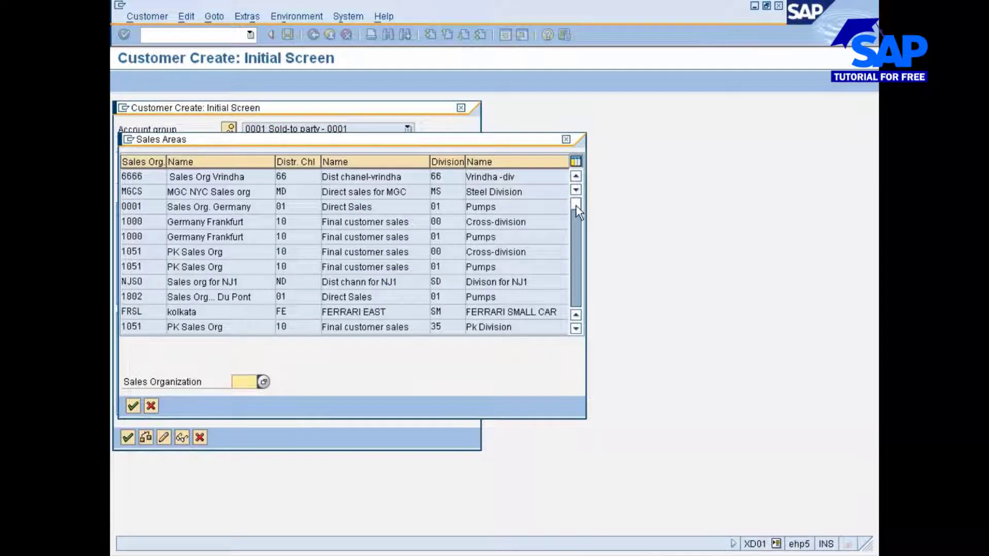
{"action": "left_click_drag", "start_coordinate": [576, 205], "coordinate": [579, 332]}
{"action": "scroll", "coordinate": [333, 251], "scroll_direction": "up", "scroll_amount": 1}
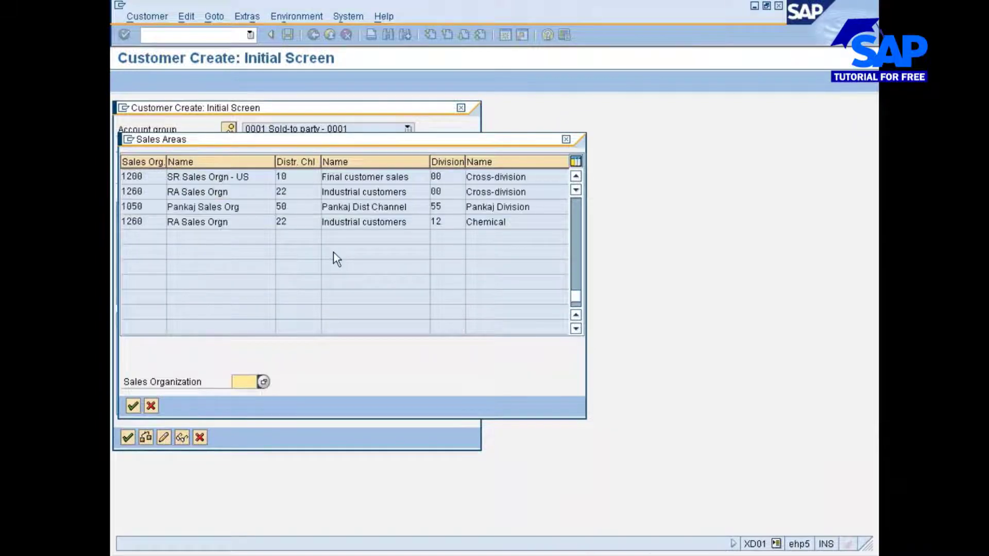
{"action": "scroll", "coordinate": [333, 251], "scroll_direction": "up", "scroll_amount": 1}
{"action": "scroll", "coordinate": [333, 252], "scroll_direction": "up", "scroll_amount": 1}
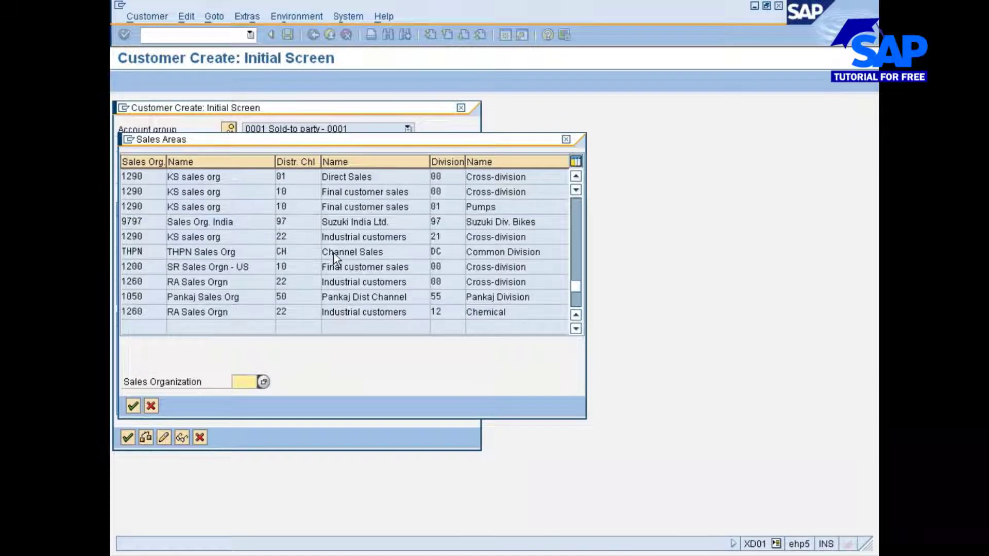
{"action": "scroll", "coordinate": [332, 252], "scroll_direction": "up", "scroll_amount": 1}
{"action": "scroll", "coordinate": [333, 252], "scroll_direction": "up", "scroll_amount": 4}
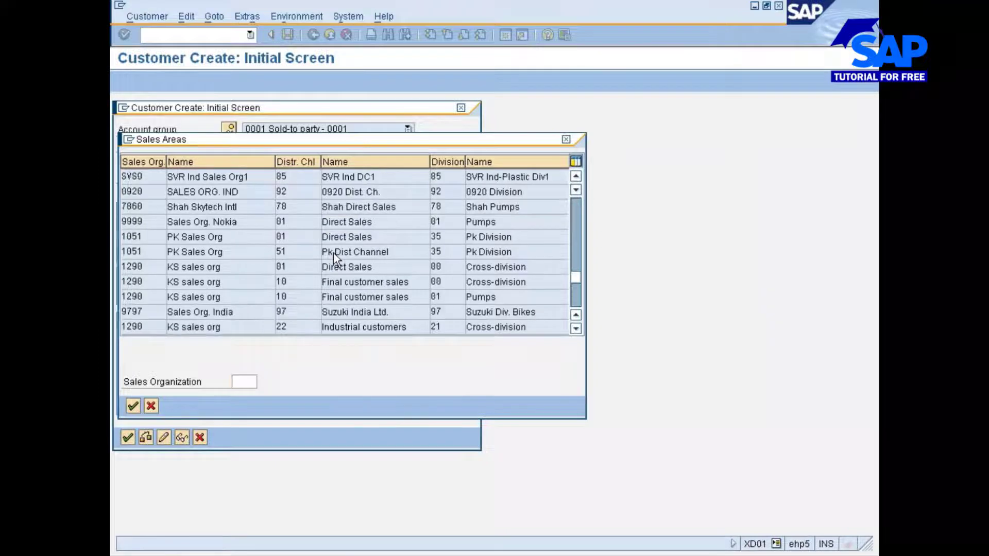
{"action": "scroll", "coordinate": [333, 251], "scroll_direction": "up", "scroll_amount": 2}
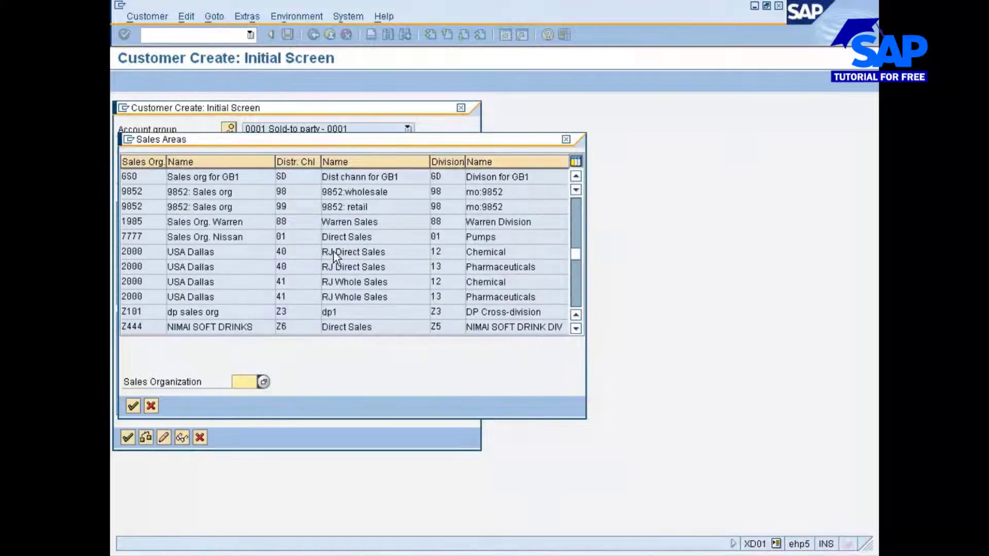
Step: From the sales organization field help for the Nissan entry, open the IMG activity Assign sales organization to company code without specifying a project
{"action": "double_click", "coordinate": [327, 237]}
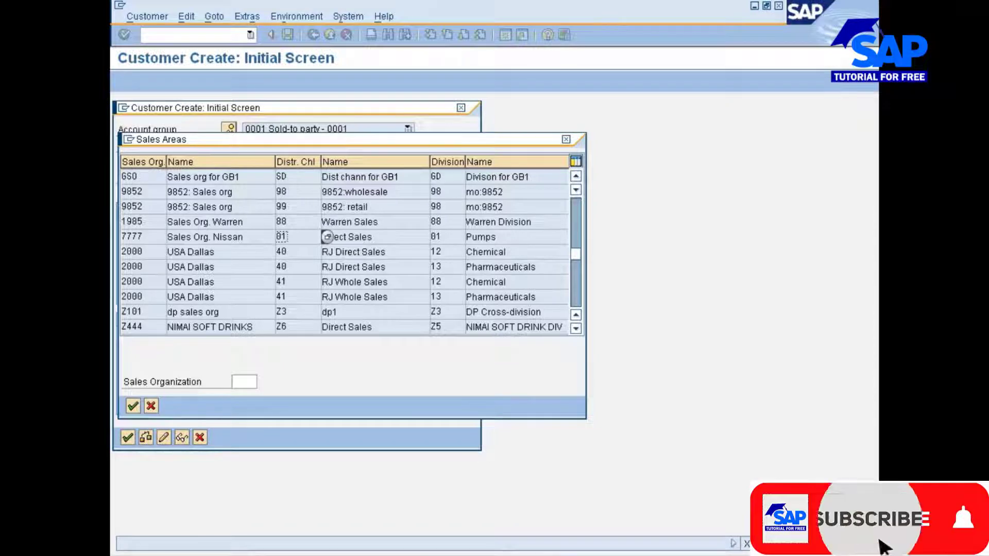
{"action": "left_click", "coordinate": [173, 237]}
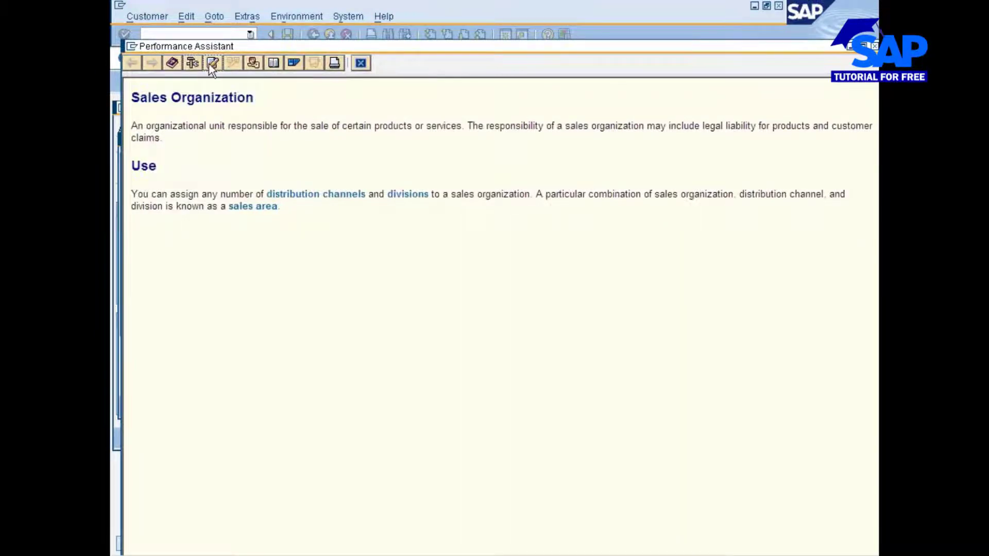
{"action": "left_click", "coordinate": [253, 64]}
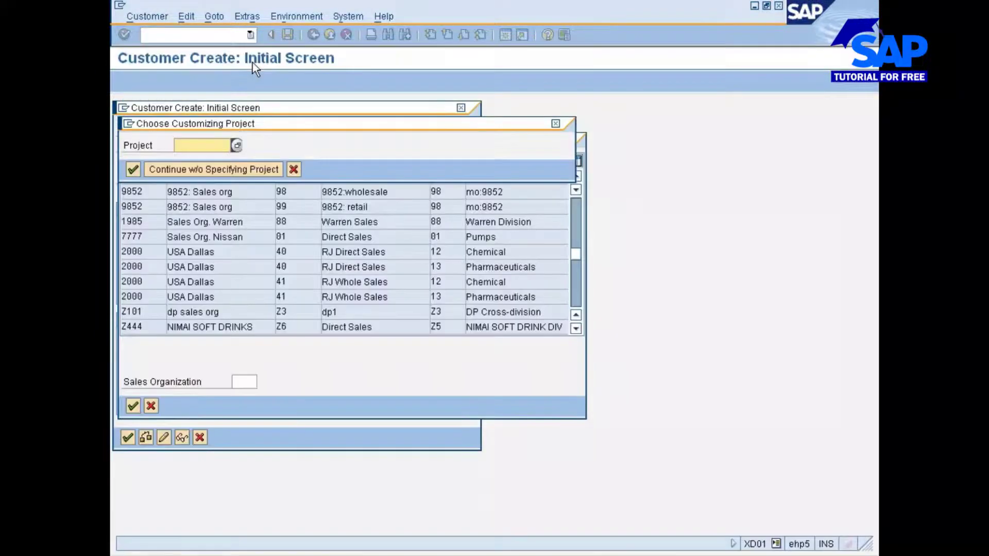
{"action": "left_click", "coordinate": [204, 172]}
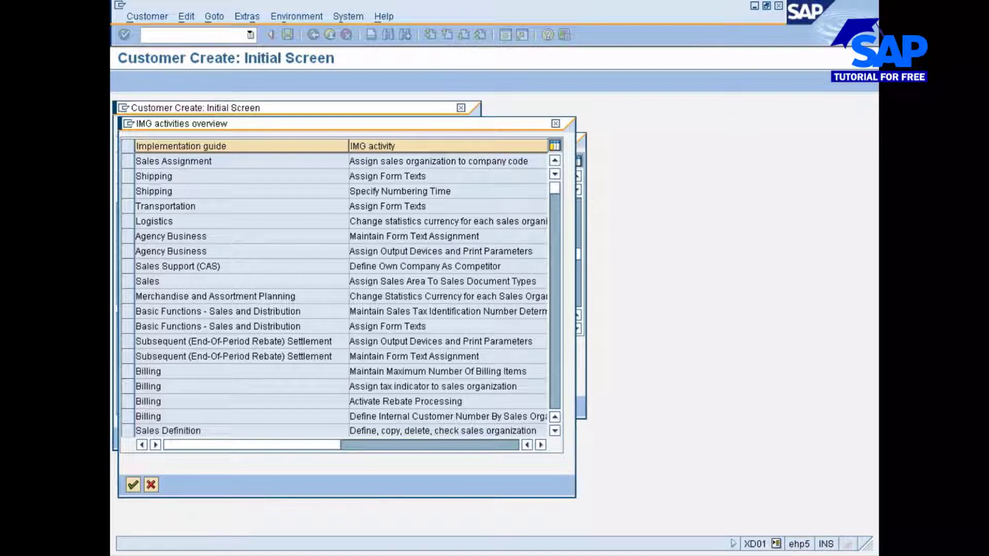
{"action": "double_click", "coordinate": [370, 164]}
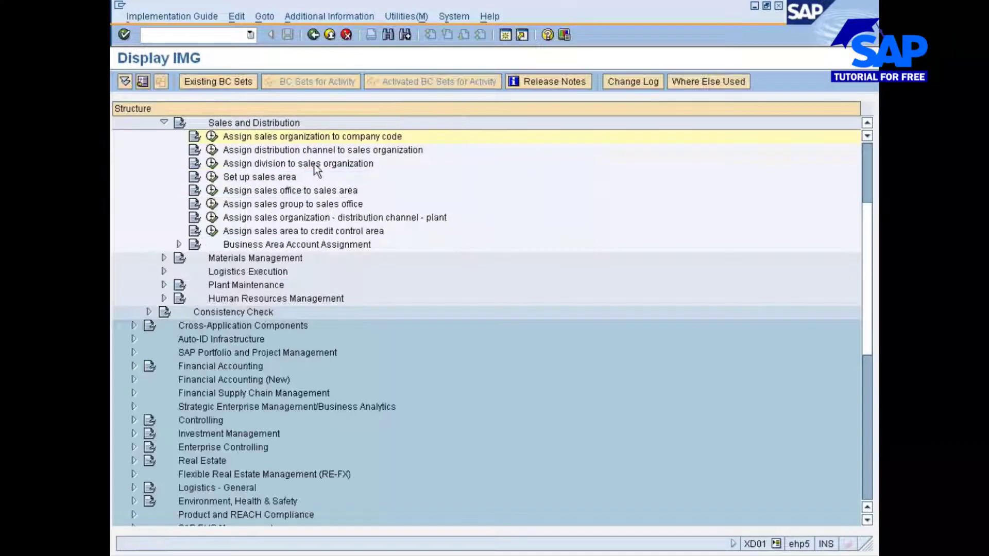
{"action": "left_click", "coordinate": [212, 136]}
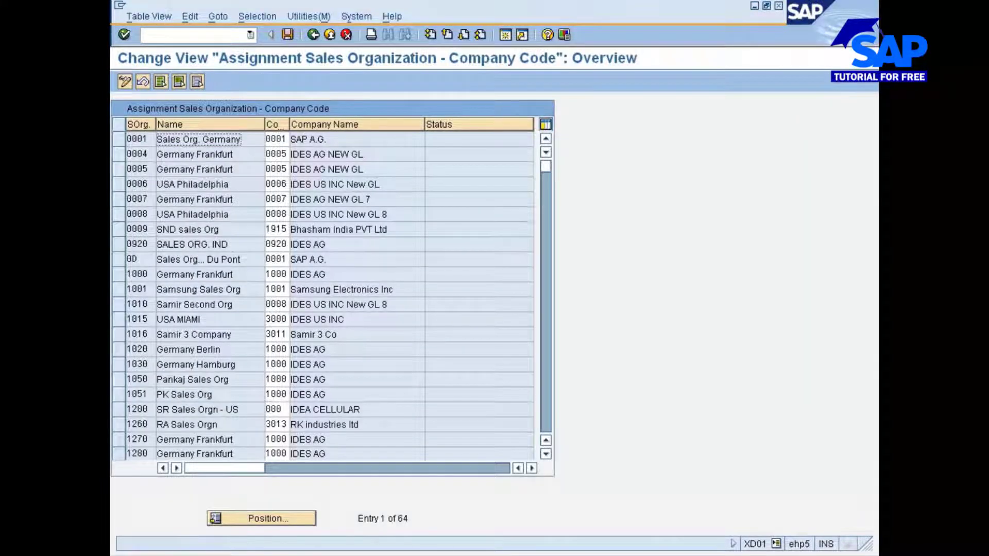
Step: Filter the sales organization assignments by contents to company code 7777
{"action": "left_click", "coordinate": [257, 16]}
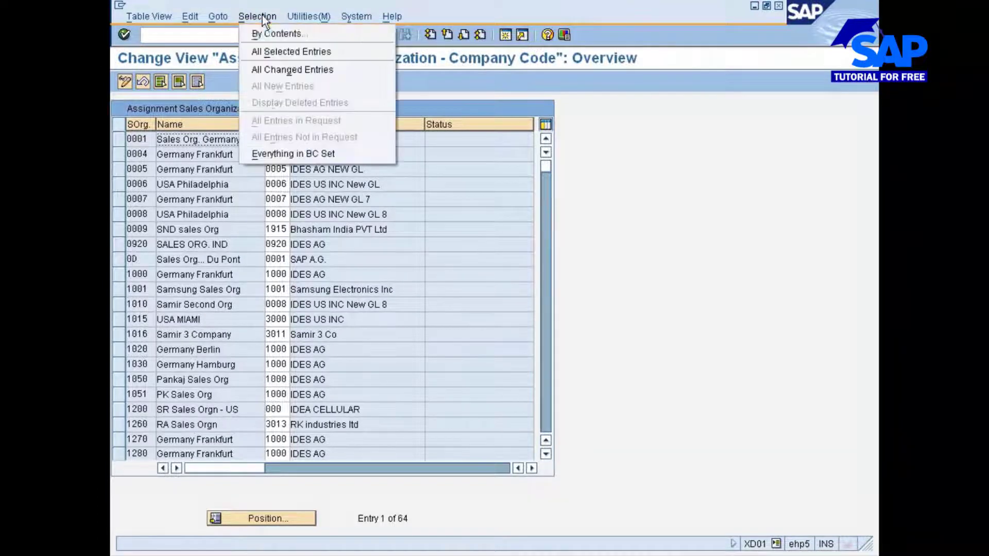
{"action": "left_click", "coordinate": [264, 35]}
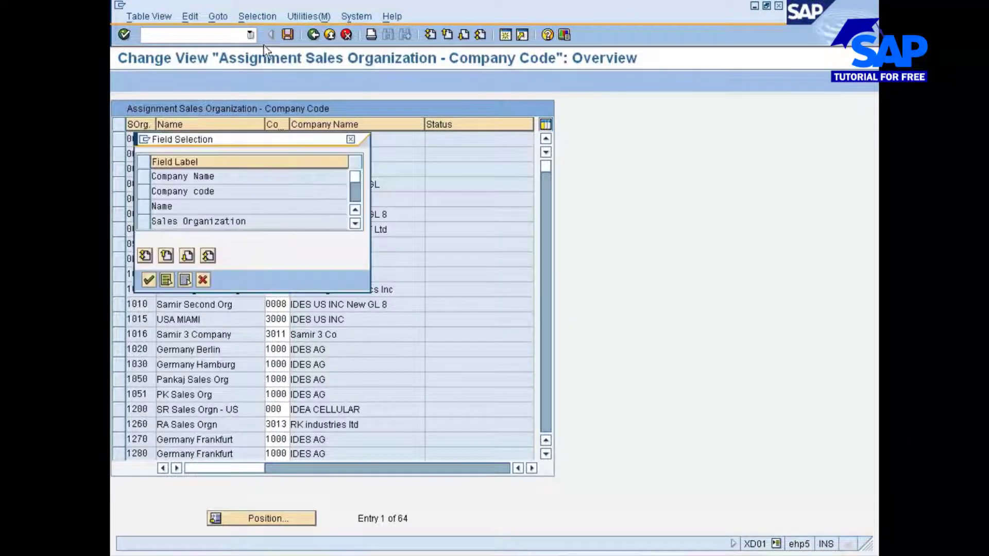
{"action": "left_click", "coordinate": [143, 191]}
{"action": "left_click", "coordinate": [150, 280]}
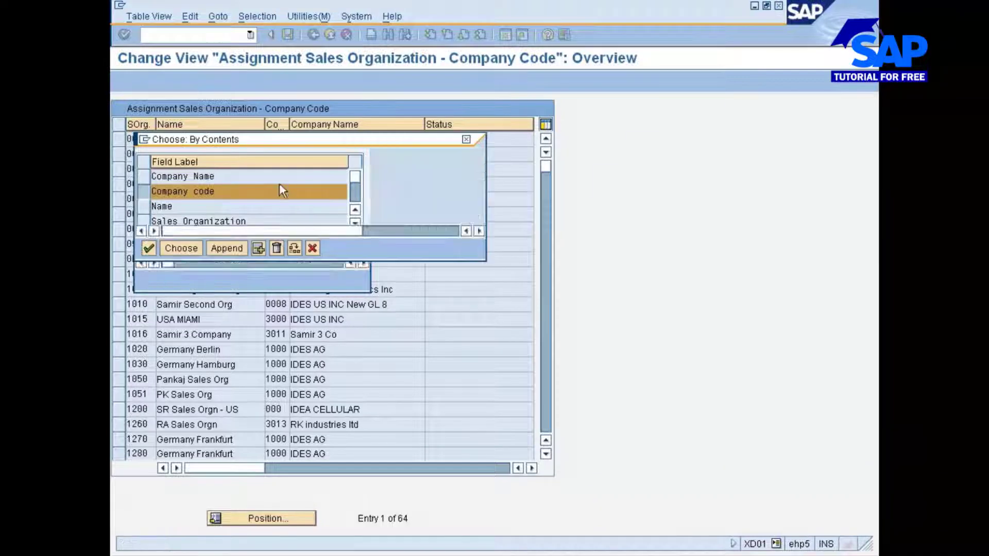
{"action": "type", "text": "7777"}
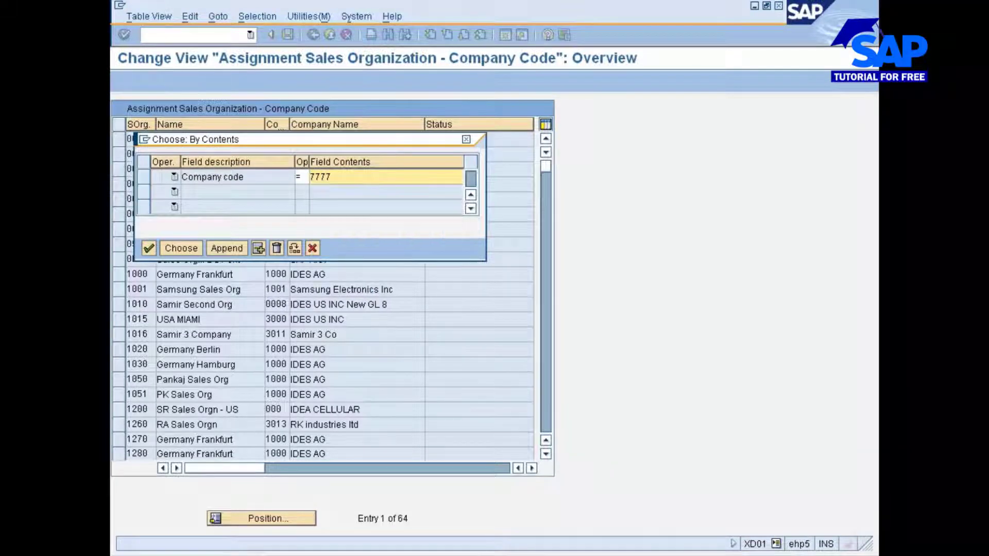
{"action": "left_click", "coordinate": [178, 247]}
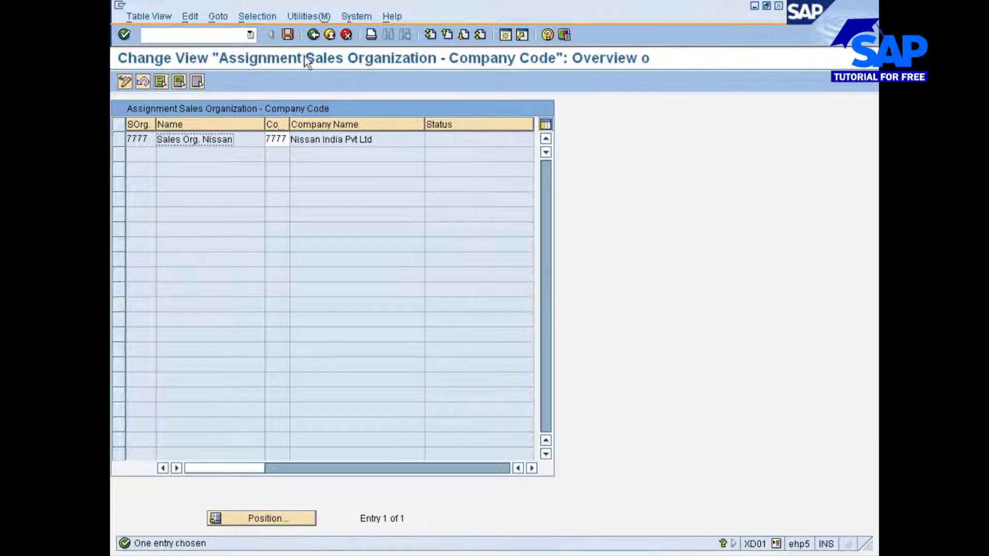
Step: Return to the full list of sales organization assignments, look through it, and go back to the IMG activities overview
{"action": "left_click", "coordinate": [309, 33]}
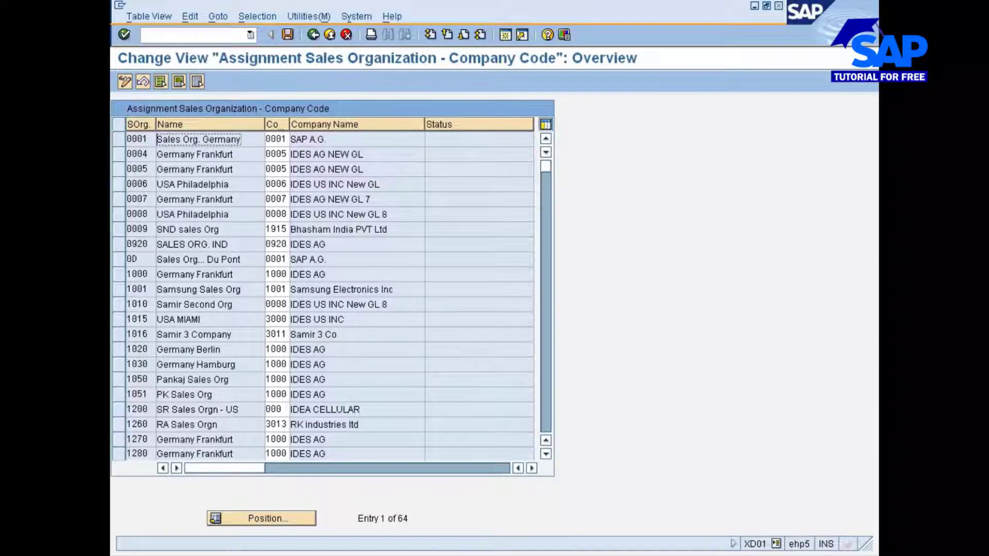
{"action": "scroll", "coordinate": [330, 296], "scroll_direction": "down", "scroll_amount": 1}
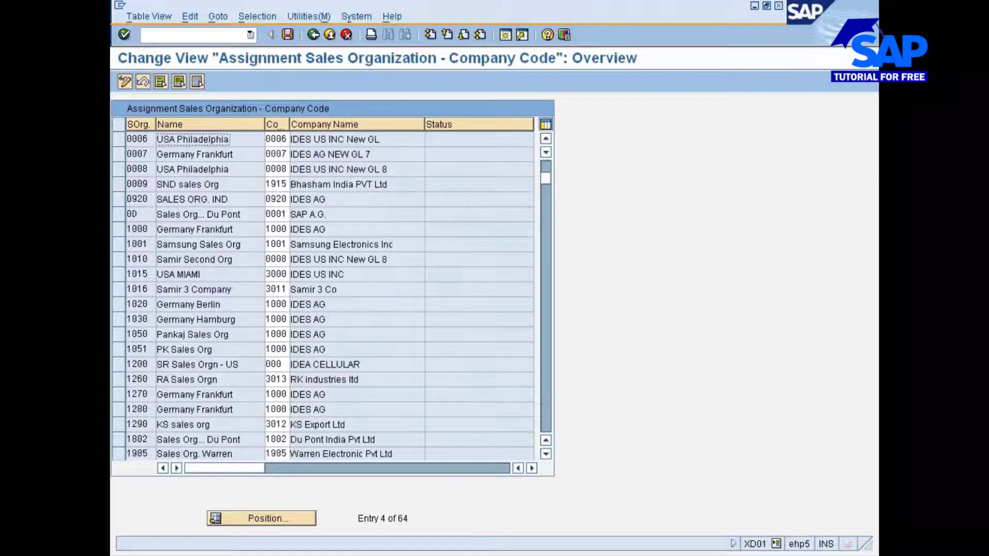
{"action": "scroll", "coordinate": [208, 345], "scroll_direction": "down", "scroll_amount": 4}
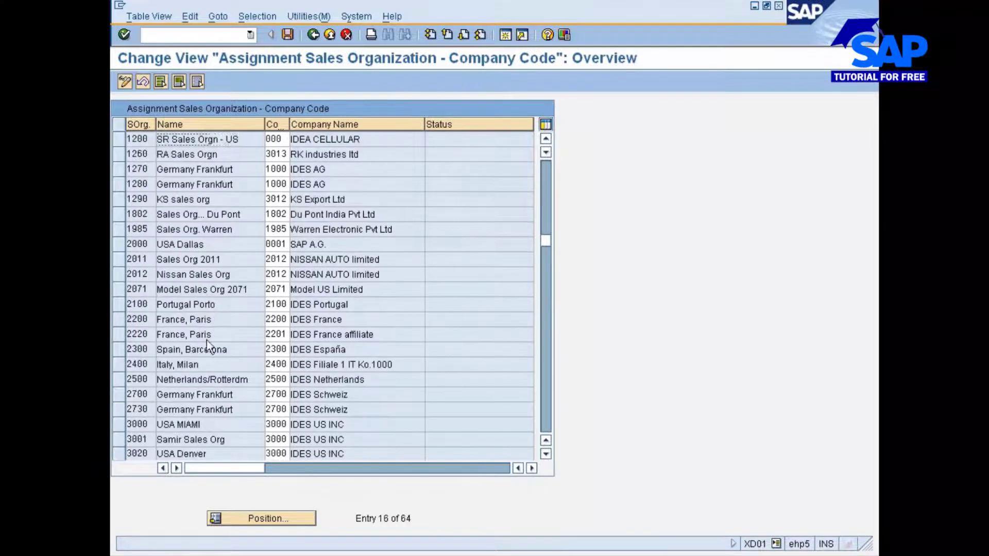
{"action": "scroll", "coordinate": [207, 345], "scroll_direction": "down", "scroll_amount": 6}
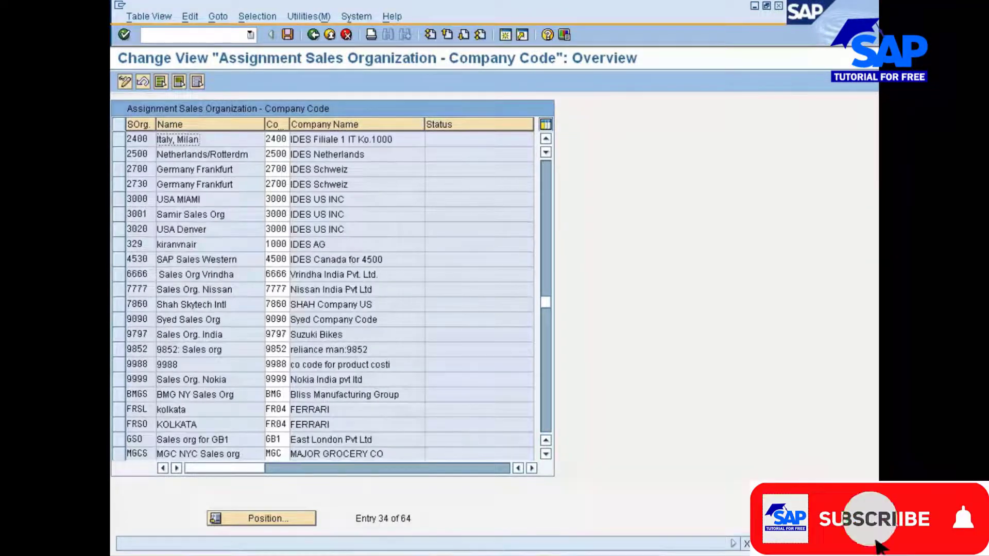
{"action": "left_click", "coordinate": [313, 34]}
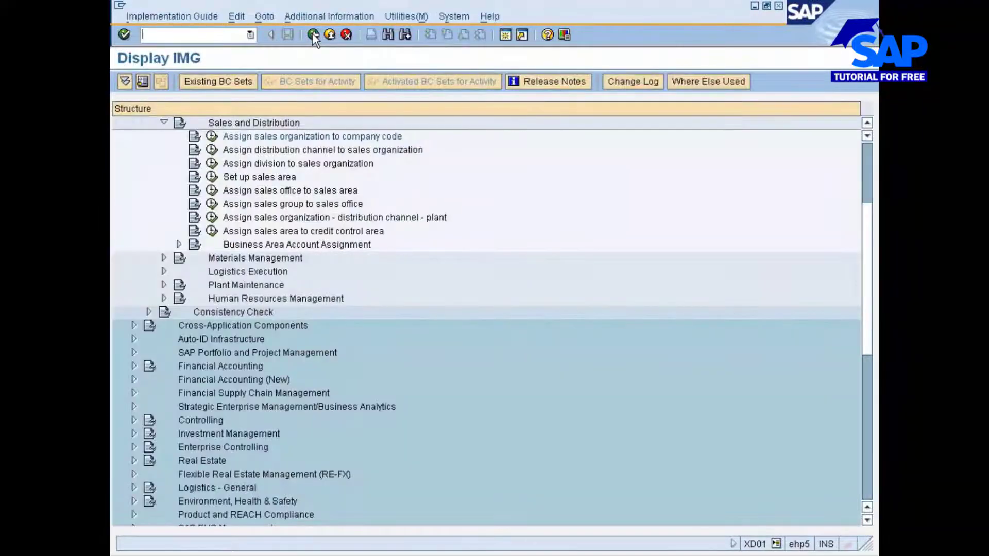
{"action": "left_click", "coordinate": [314, 34]}
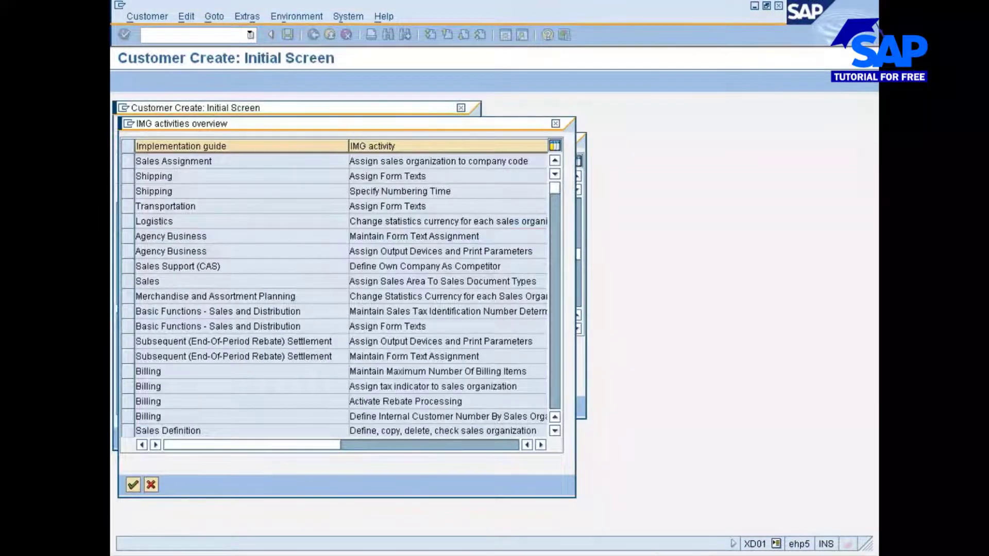
Step: Look through the IMG activities overview and open Assign Sales Area To Sales Document Types in the IMG structure
{"action": "left_click", "coordinate": [430, 161]}
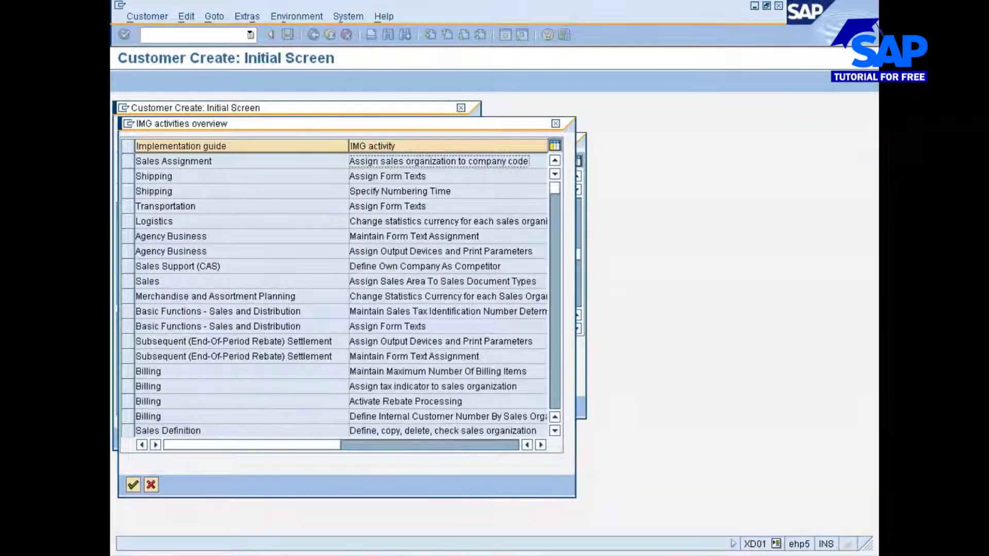
{"action": "left_click", "coordinate": [367, 221]}
{"action": "left_click", "coordinate": [371, 236]}
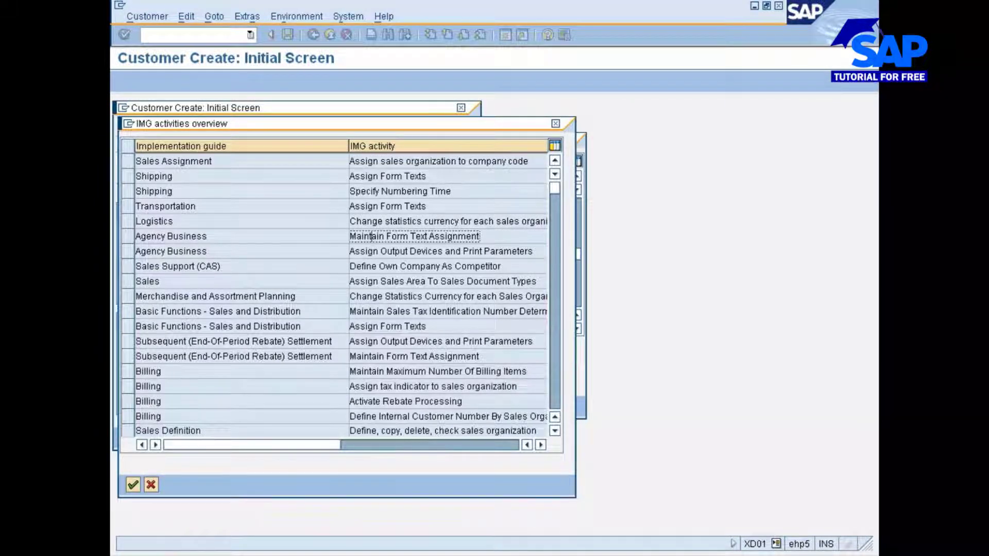
{"action": "left_click", "coordinate": [443, 282]}
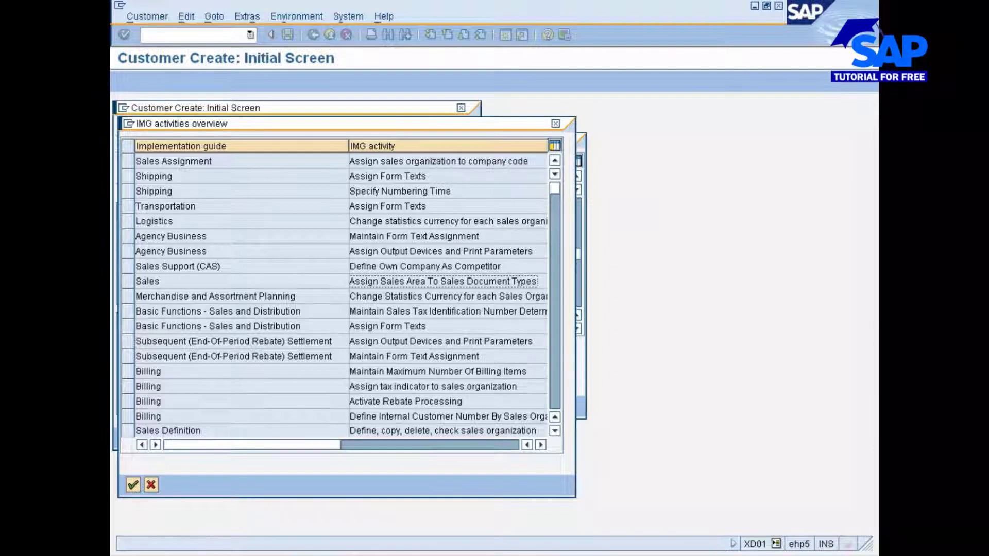
{"action": "double_click", "coordinate": [388, 284]}
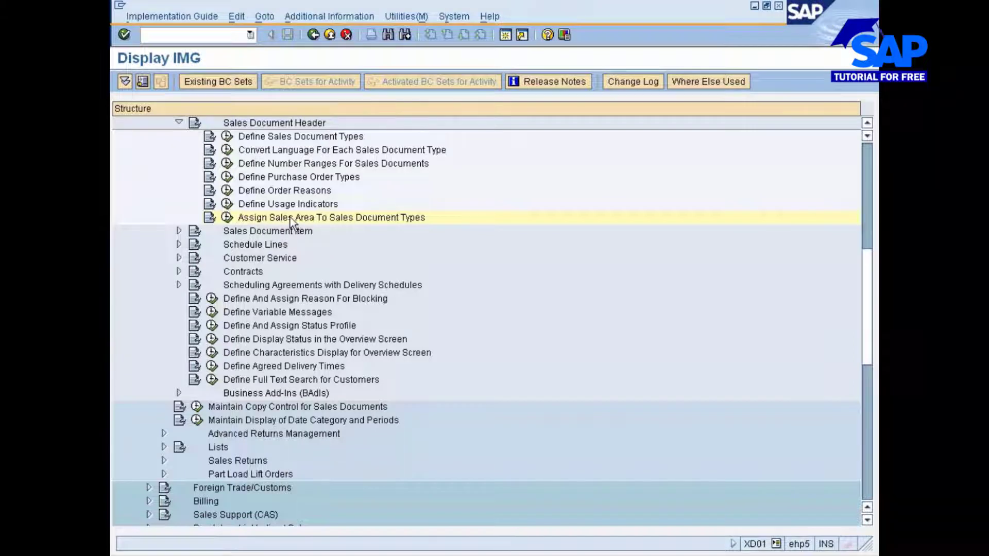
Step: Check the sub-activities for assigning sales areas to sales document types, cancel the selection and return to the IMG activities overview
{"action": "left_click", "coordinate": [229, 216]}
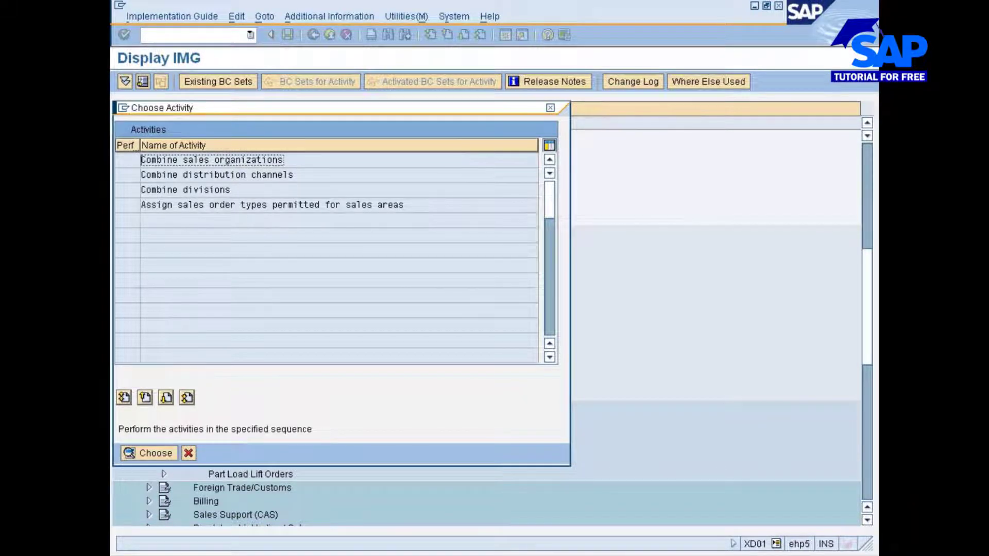
{"action": "key", "text": "Down"}
{"action": "key", "text": "Down"}
{"action": "key", "text": "Down"}
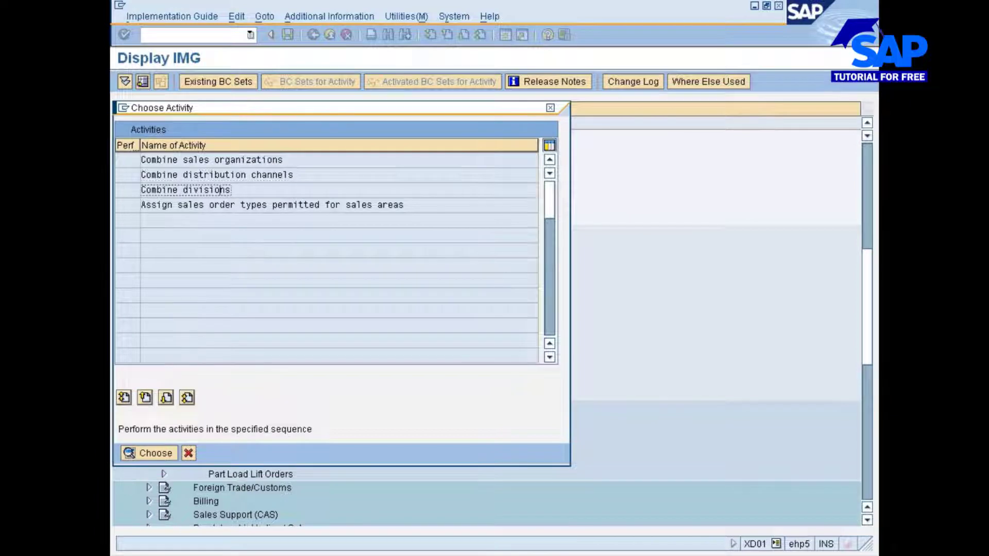
{"action": "left_click", "coordinate": [187, 457]}
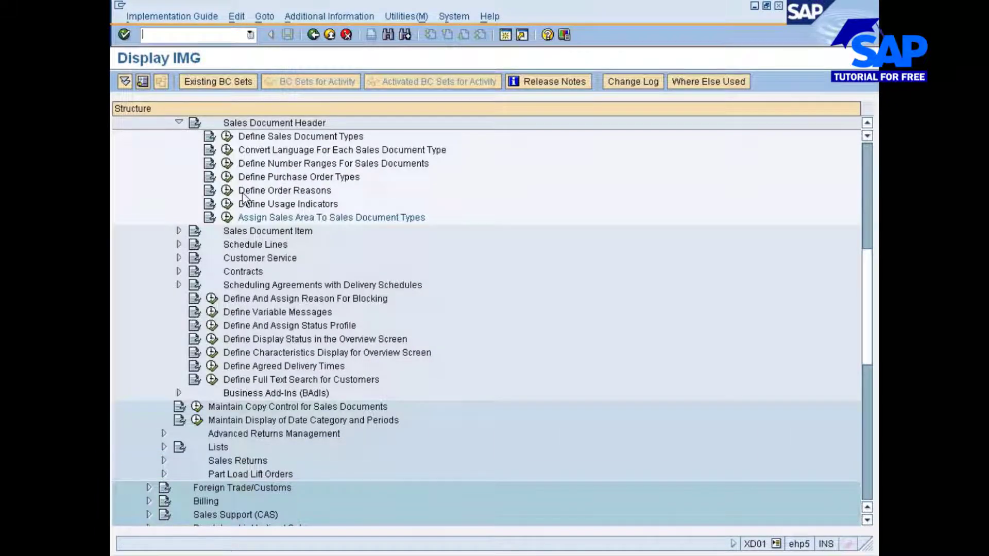
{"action": "left_click", "coordinate": [313, 35]}
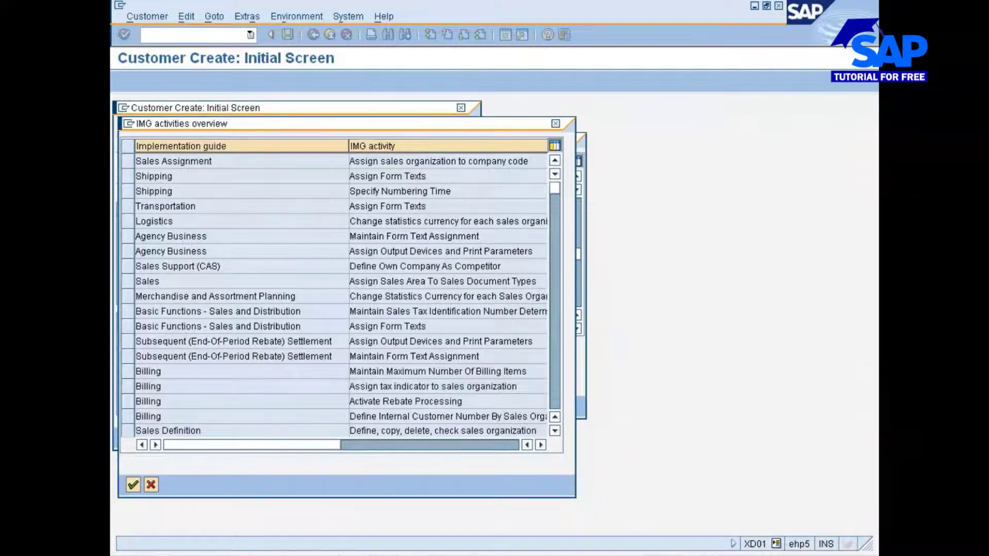
Step: Examine the remaining billing, sales definition, global trade and logistics information activities in the IMG activities overview
{"action": "left_click", "coordinate": [379, 342]}
{"action": "left_click", "coordinate": [380, 356]}
{"action": "left_click", "coordinate": [379, 386]}
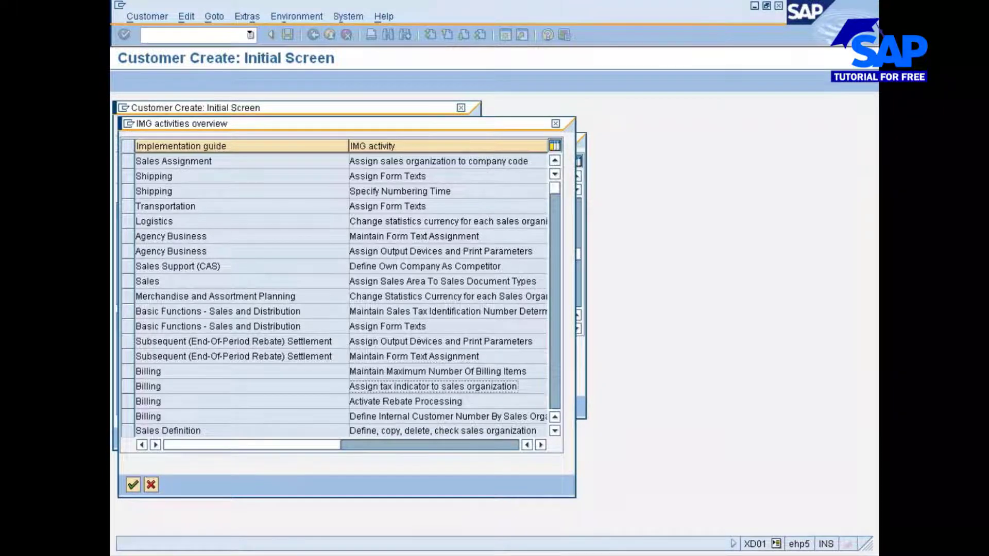
{"action": "left_click", "coordinate": [379, 430]}
{"action": "scroll", "coordinate": [411, 385], "scroll_direction": "down", "scroll_amount": 2}
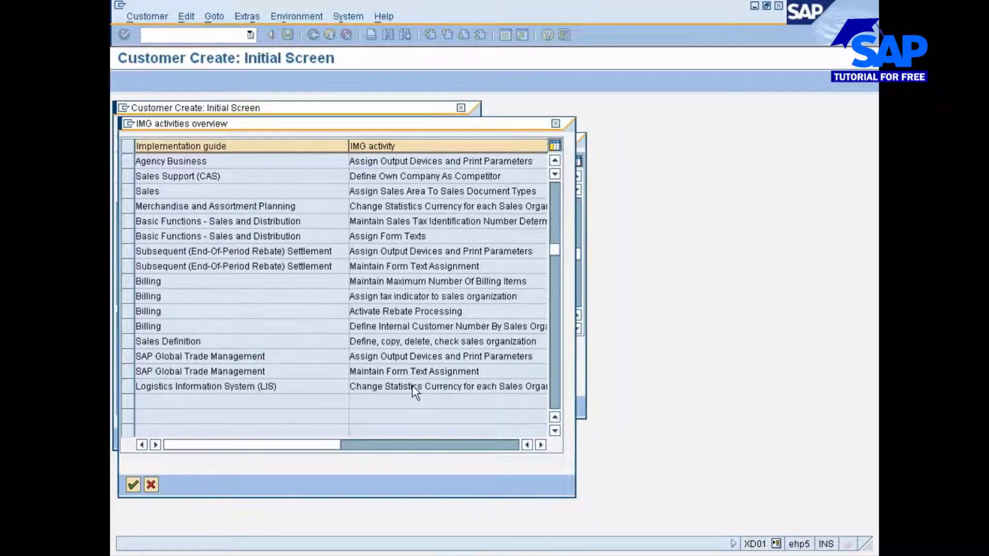
{"action": "left_click", "coordinate": [386, 342]}
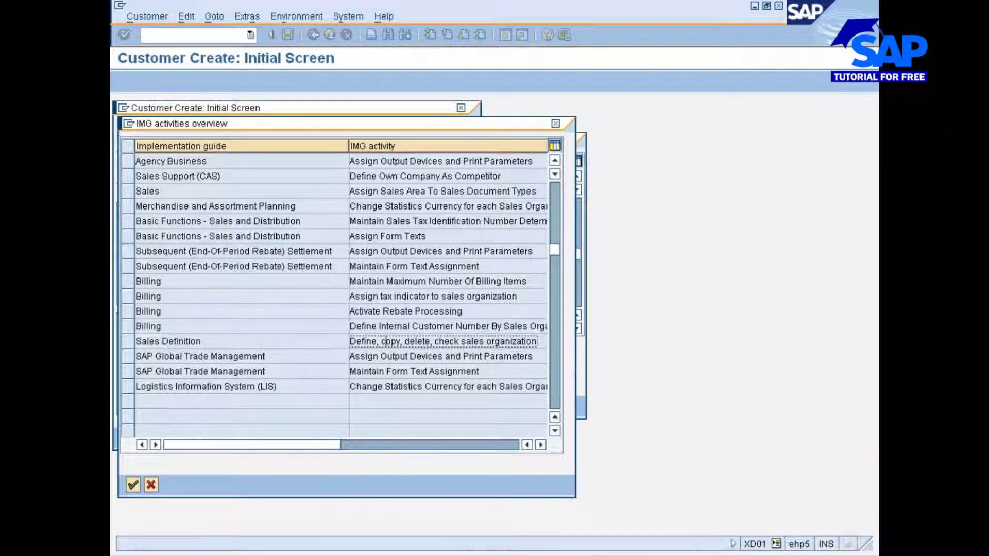
{"action": "left_click", "coordinate": [434, 357]}
{"action": "left_click", "coordinate": [415, 371]}
{"action": "left_click", "coordinate": [411, 386]}
{"action": "left_click", "coordinate": [408, 357]}
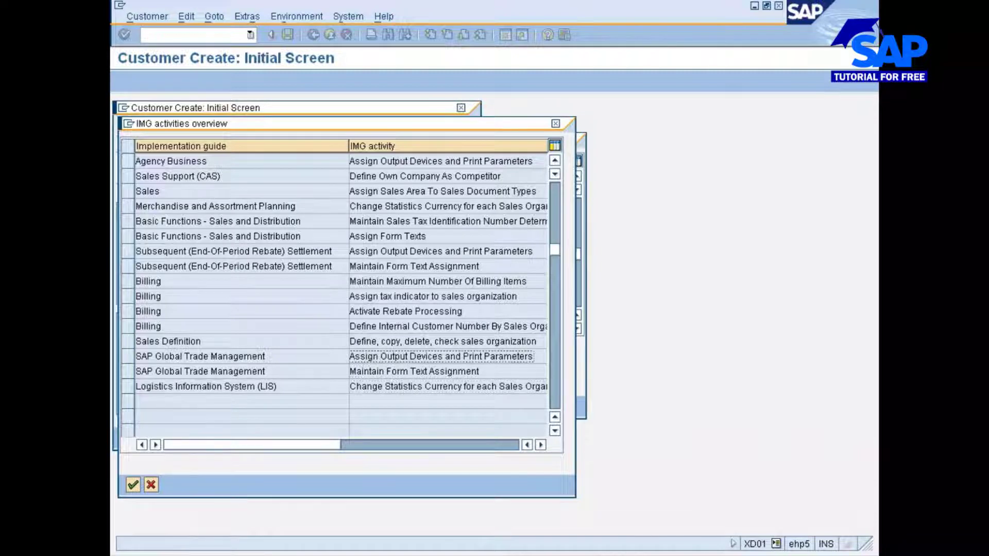
Step: Check the sub-activities of Define, copy, delete, check sales organization in the IMG, cancel the selection and return to the overview
{"action": "double_click", "coordinate": [409, 344]}
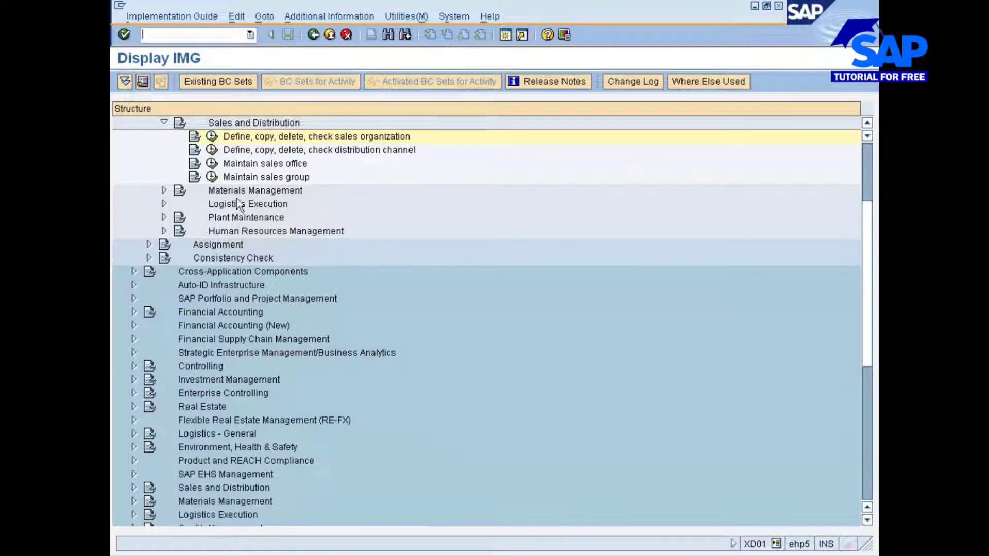
{"action": "left_click", "coordinate": [211, 138]}
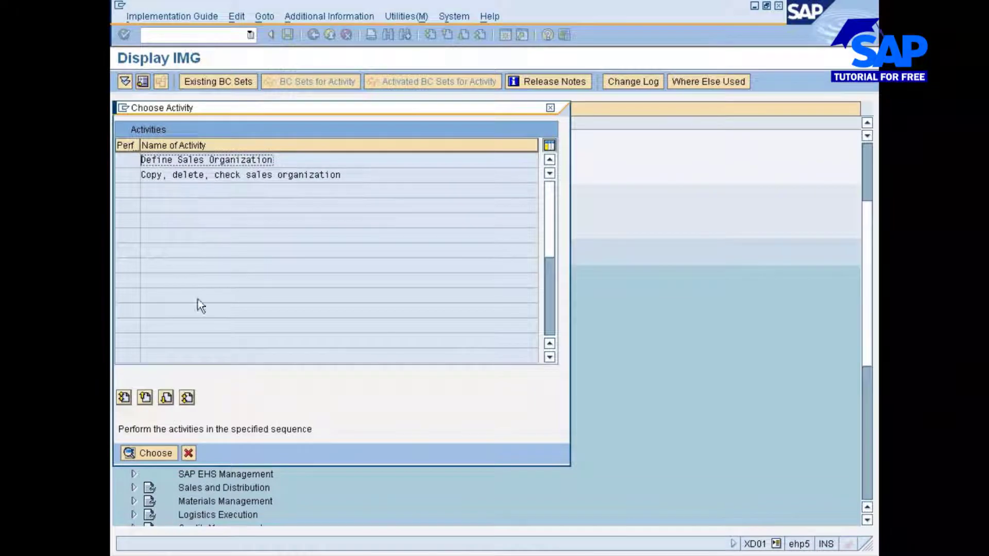
{"action": "left_click", "coordinate": [193, 455]}
{"action": "left_click", "coordinate": [191, 454]}
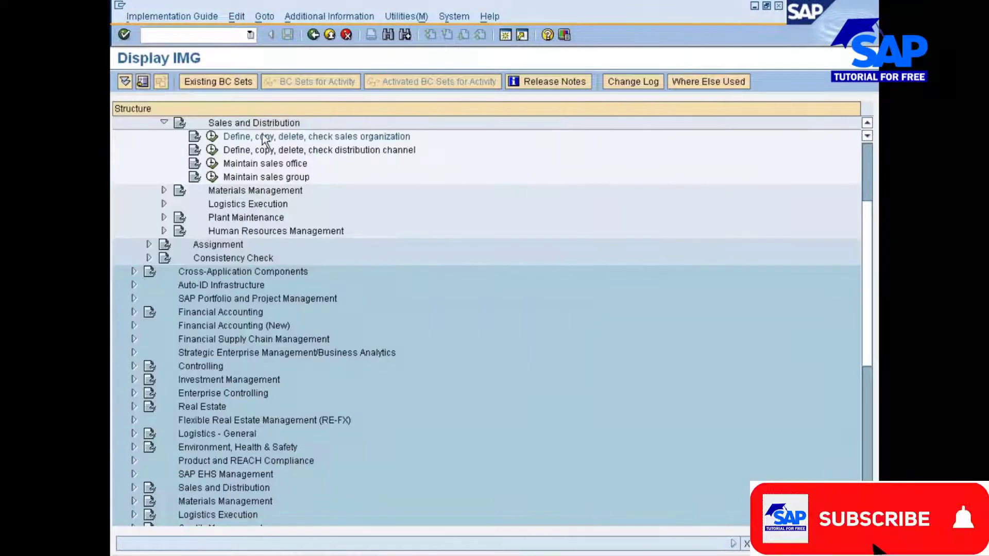
{"action": "left_click", "coordinate": [313, 35]}
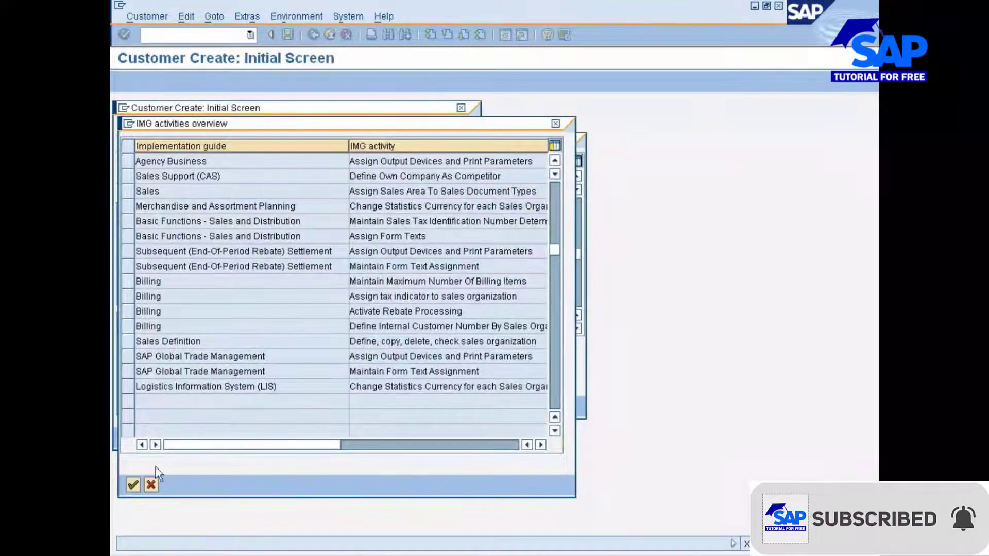
Step: Cancel the IMG activities overview, read the sales area definition in the sales organization help, and return to the sales areas list
{"action": "left_click", "coordinate": [150, 484]}
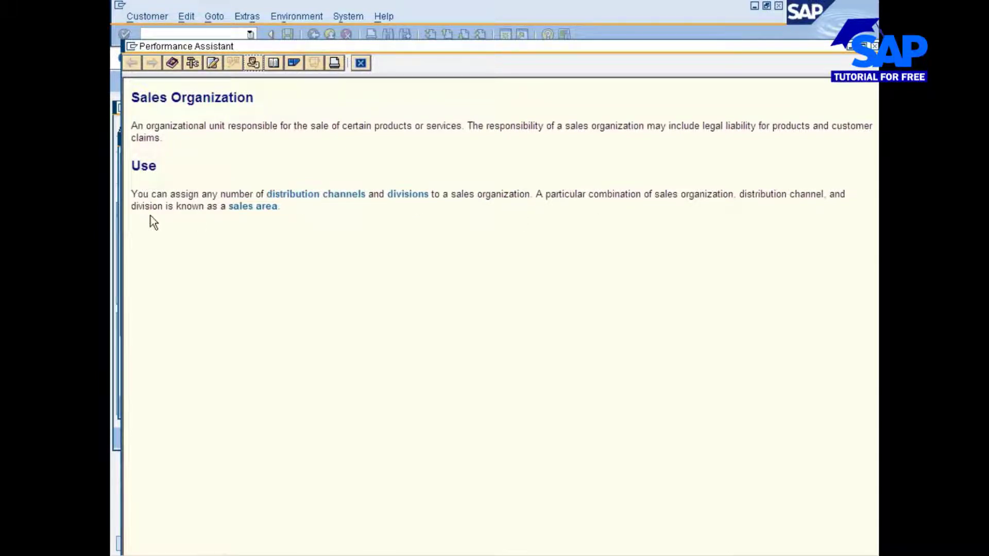
{"action": "left_click_drag", "start_coordinate": [174, 207], "coordinate": [286, 208]}
{"action": "left_click", "coordinate": [359, 66]}
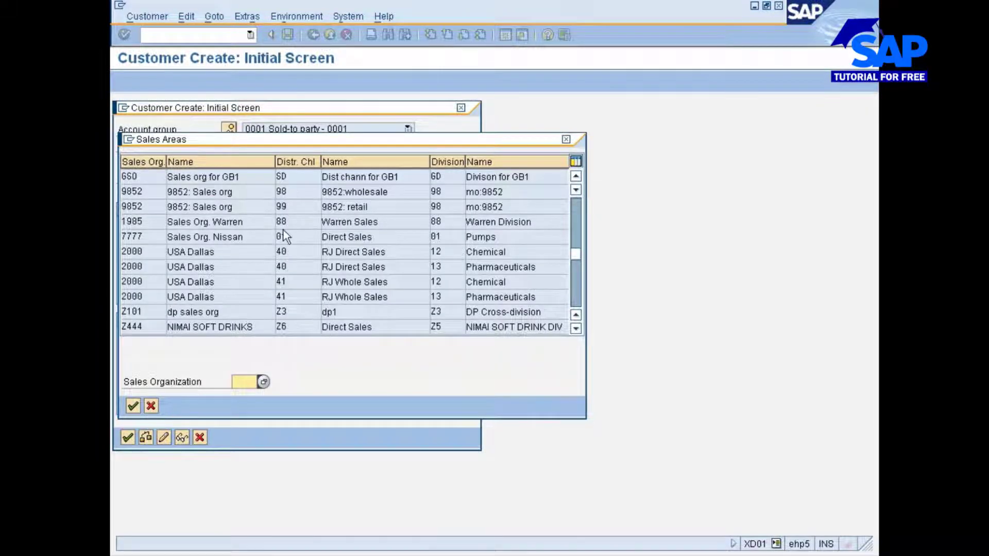
Step: Read the help on Nissan's distribution channel 01 in the sales areas list and list its customizing activities without specifying a project
{"action": "double_click", "coordinate": [325, 237]}
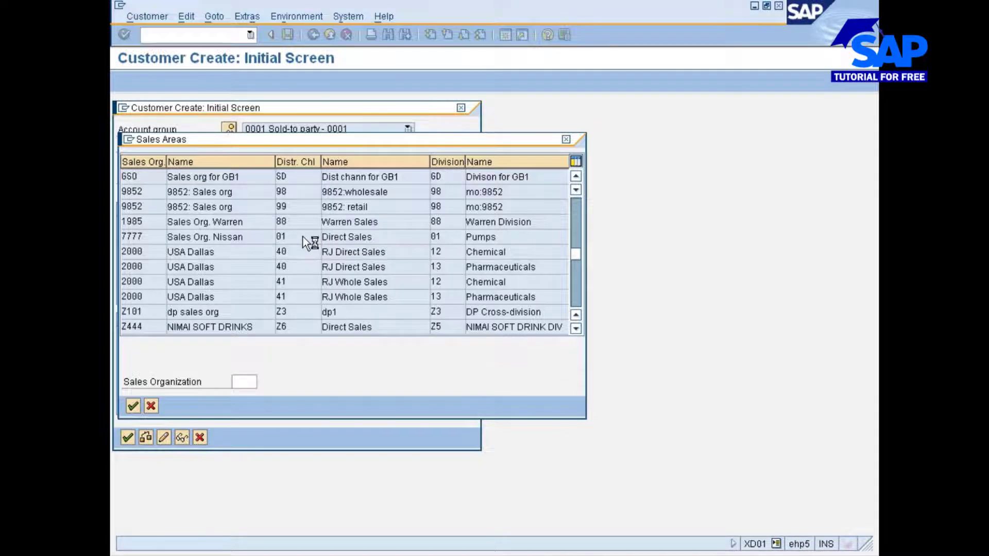
{"action": "key", "text": "F1"}
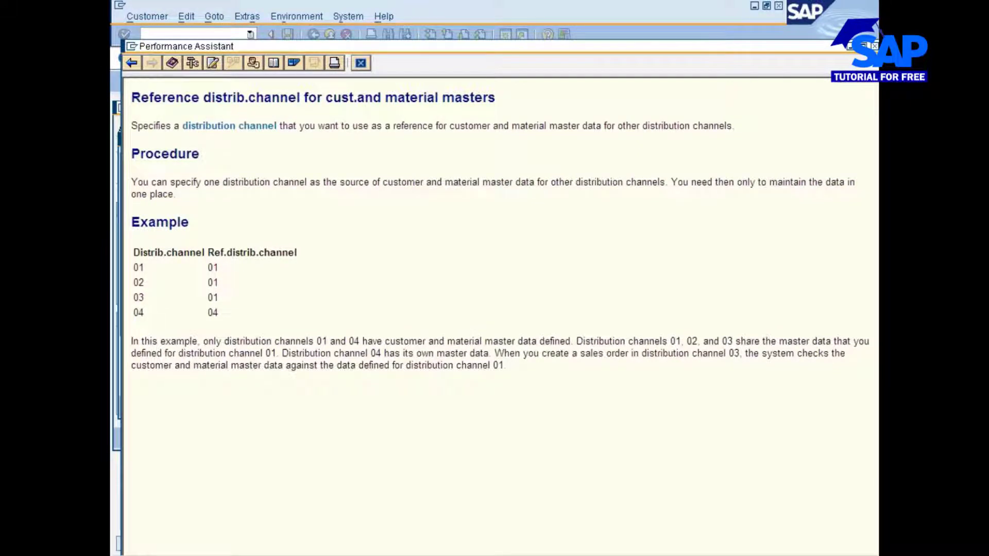
{"action": "left_click", "coordinate": [253, 63]}
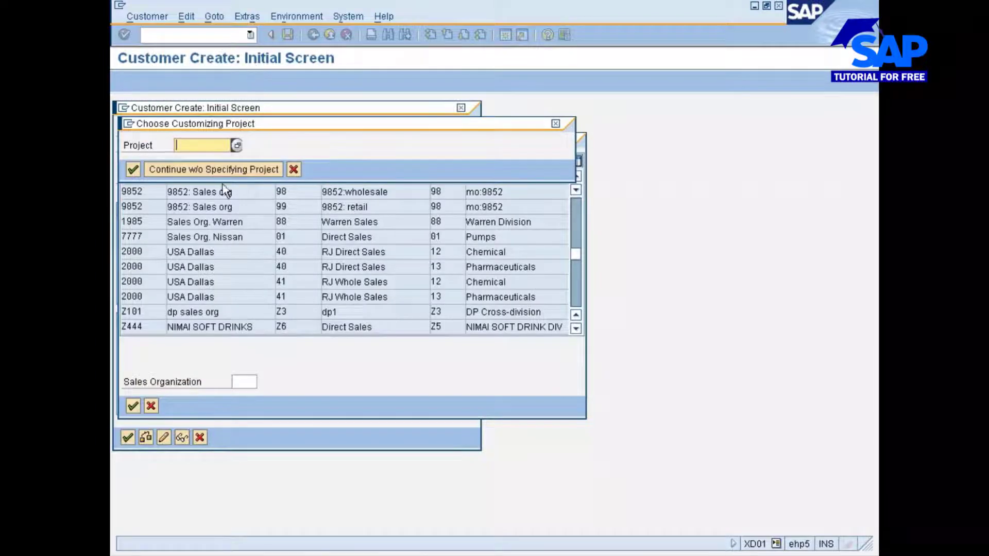
{"action": "left_click", "coordinate": [227, 171]}
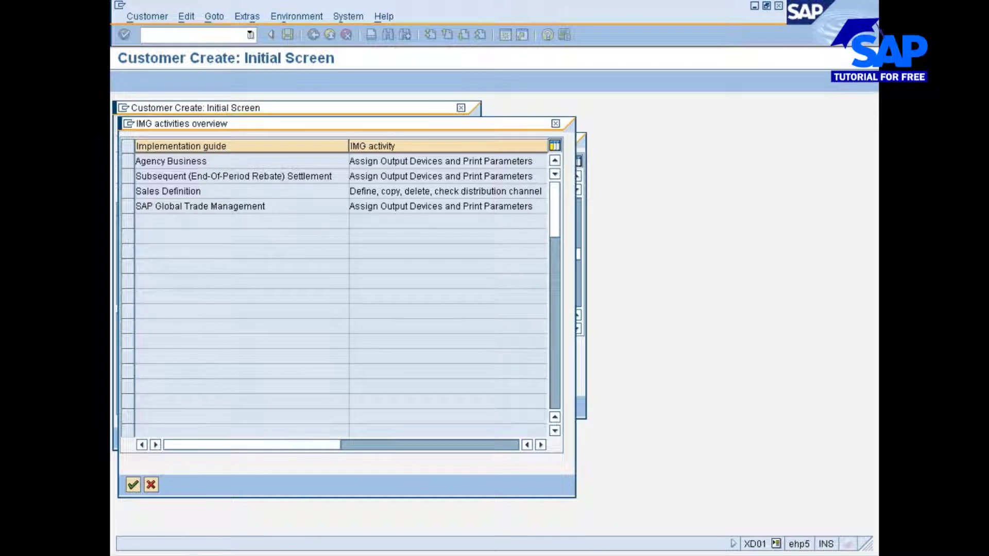
Step: Examine the distribution channel's IMG activities, including Define, copy, delete, check distribution channel, and return to the sales areas list
{"action": "left_click", "coordinate": [403, 176]}
{"action": "left_click", "coordinate": [400, 191]}
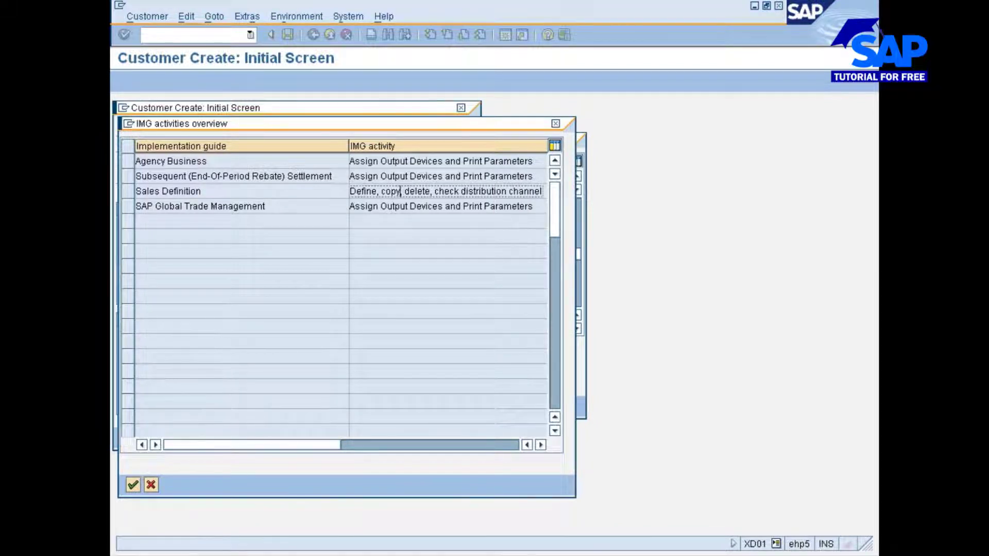
{"action": "left_click", "coordinate": [402, 207]}
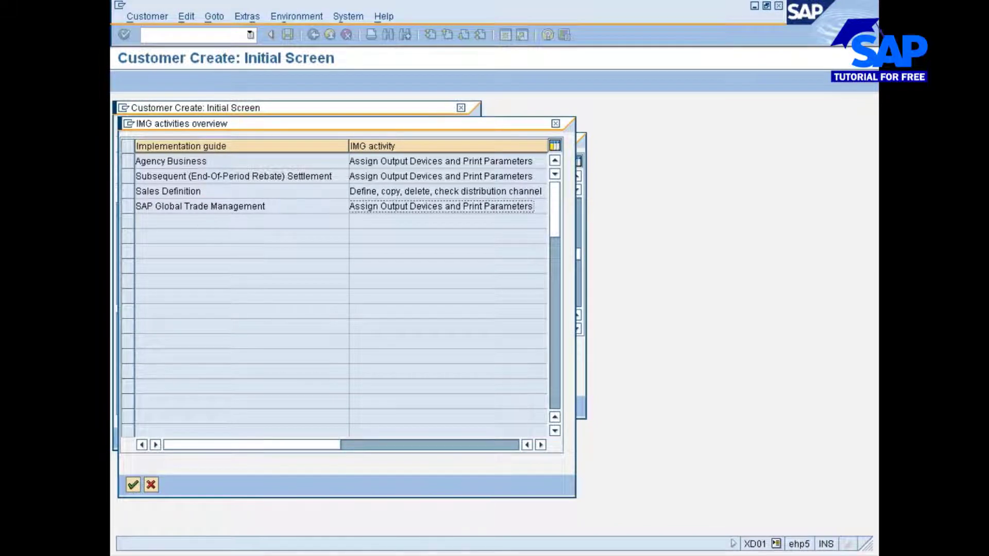
{"action": "left_click", "coordinate": [198, 206]}
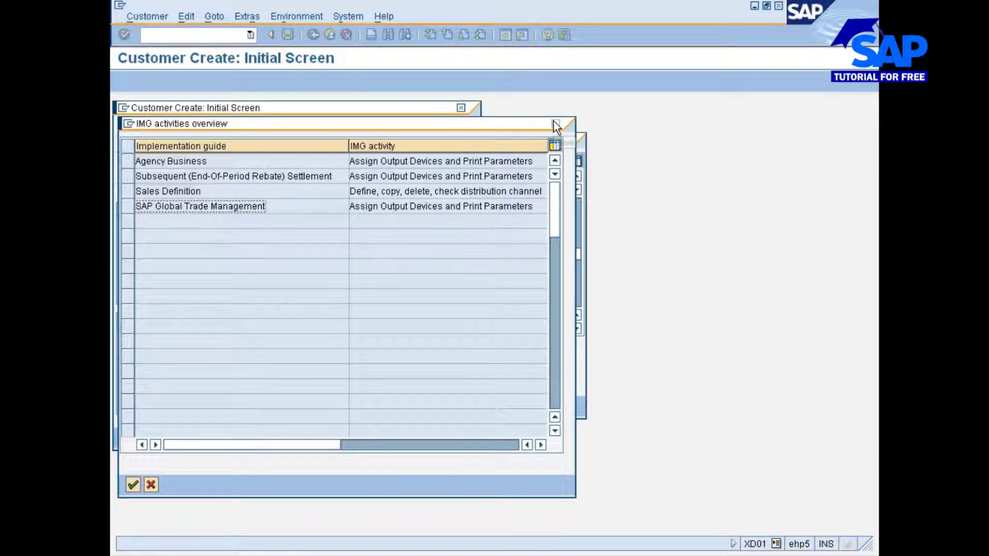
{"action": "left_click", "coordinate": [209, 176]}
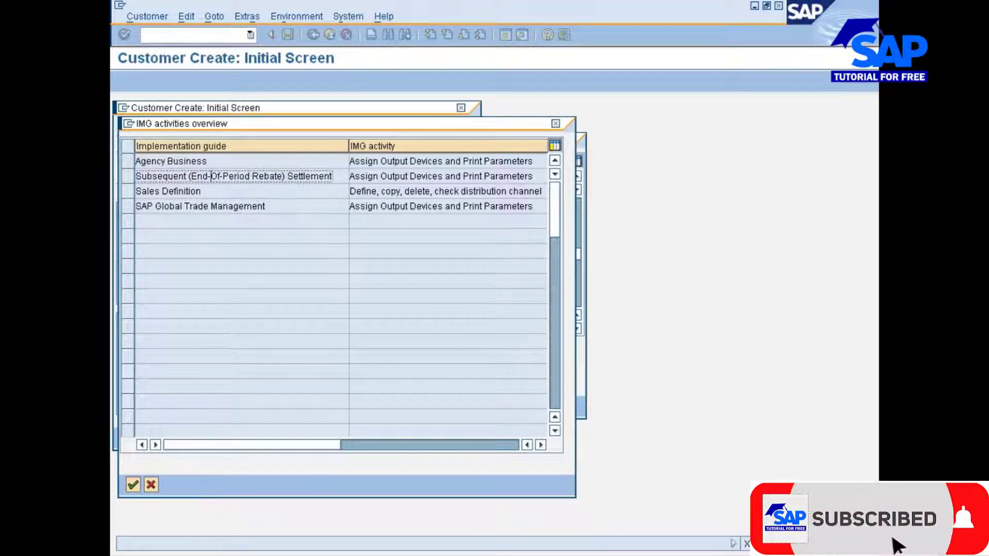
{"action": "left_click", "coordinate": [201, 191]}
{"action": "left_click", "coordinate": [437, 191]}
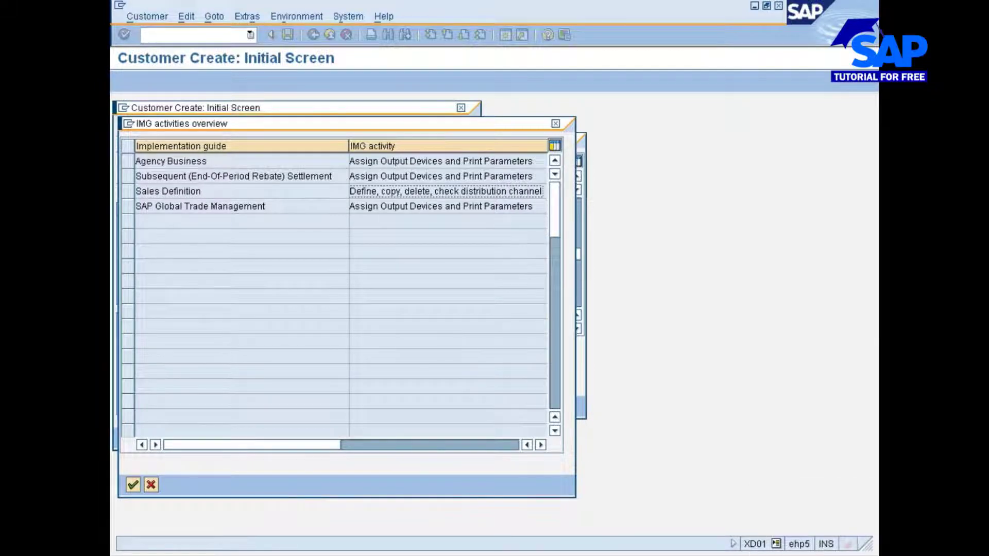
{"action": "left_click", "coordinate": [555, 125]}
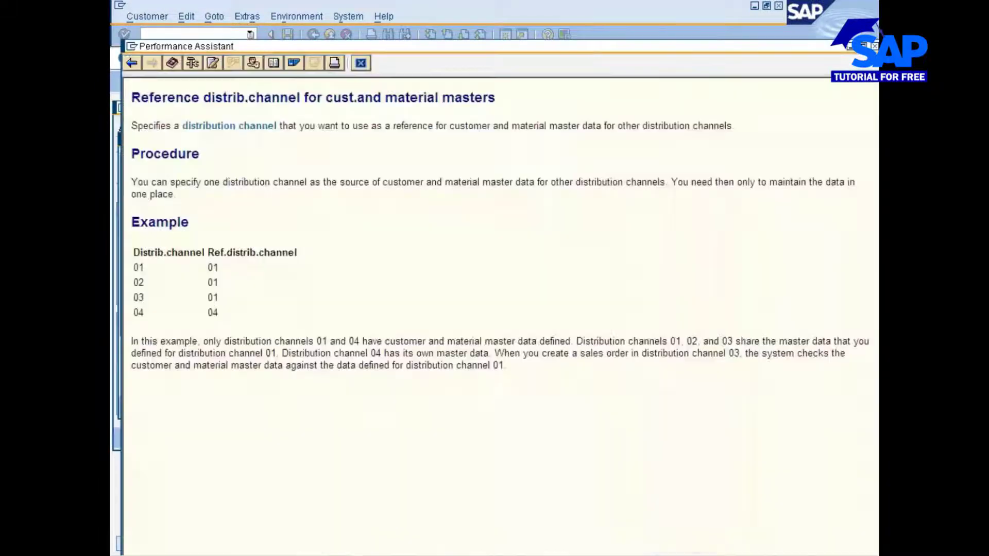
{"action": "left_click", "coordinate": [360, 63]}
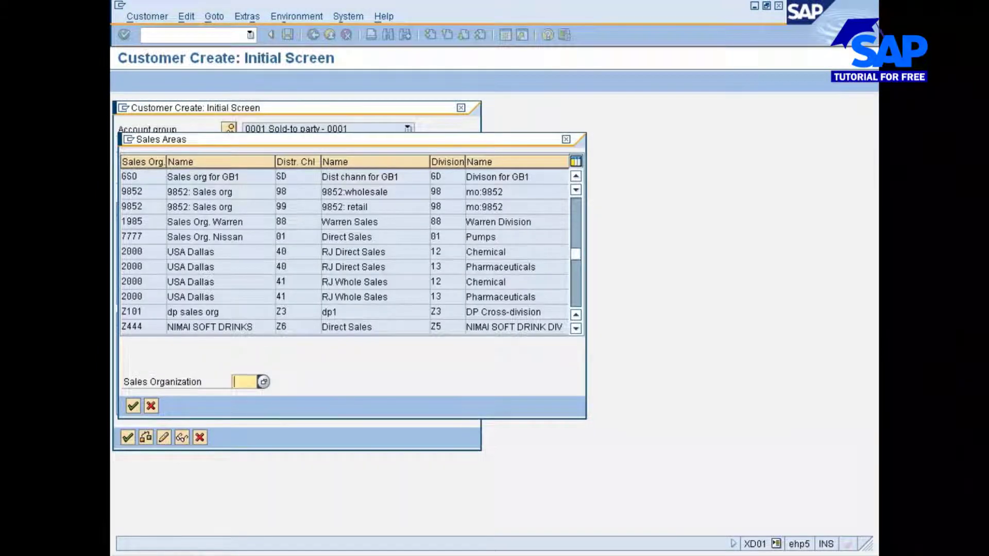
Step: Choose the Sales Org. Nissan sales area 7777 with distribution channel 01 Direct Sales and division 01 Pumps for the new customer
{"action": "left_click", "coordinate": [232, 236]}
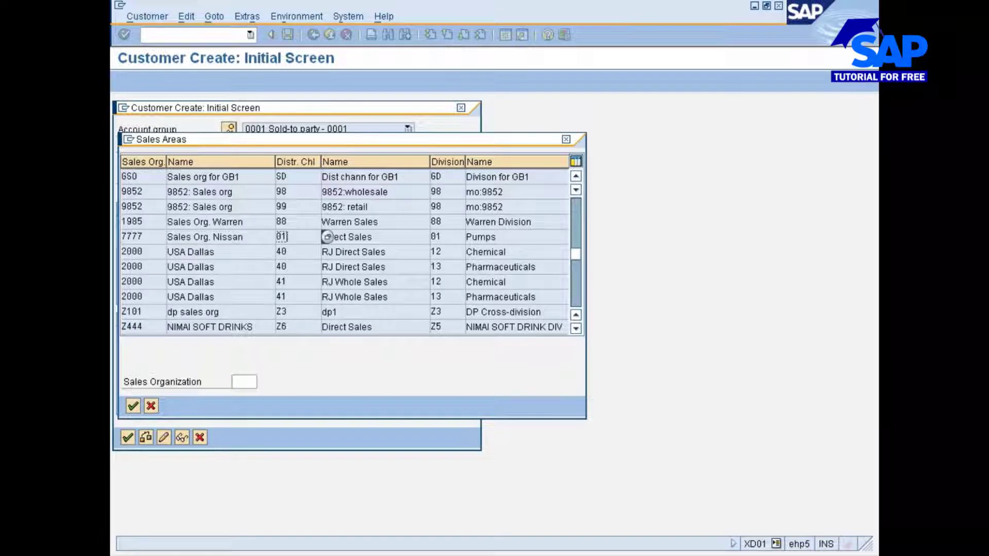
{"action": "double_click", "coordinate": [172, 237]}
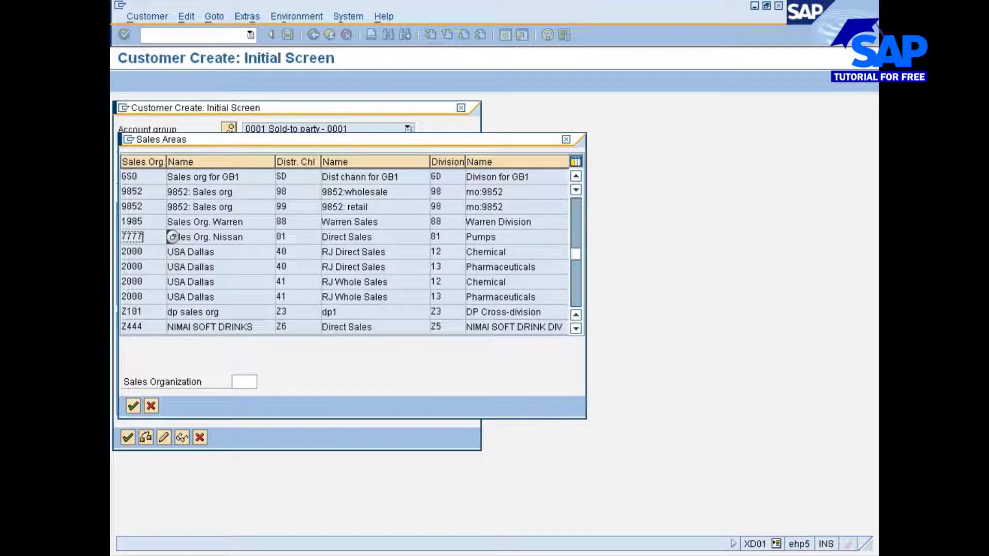
{"action": "left_click", "coordinate": [282, 237]}
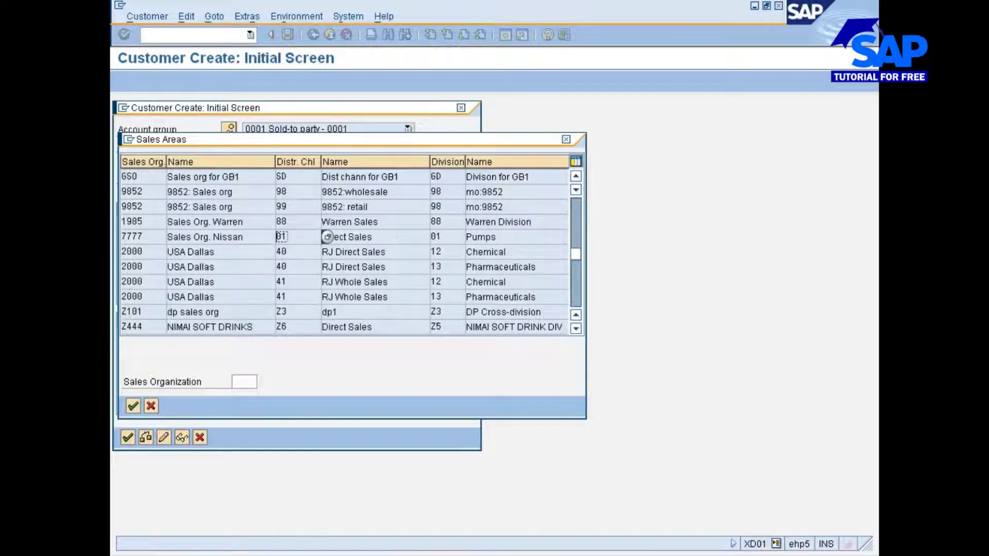
{"action": "left_click", "coordinate": [437, 237]}
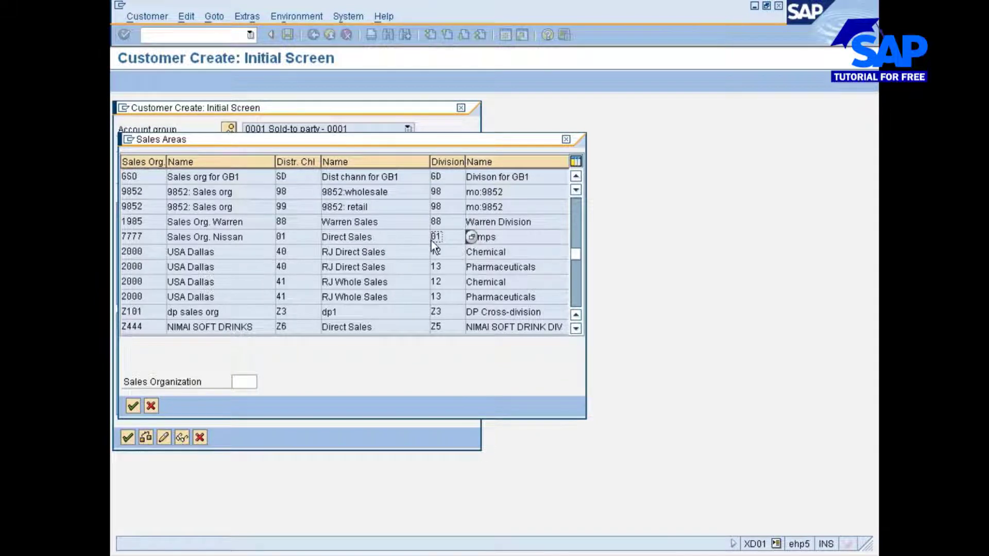
{"action": "left_click", "coordinate": [172, 236]}
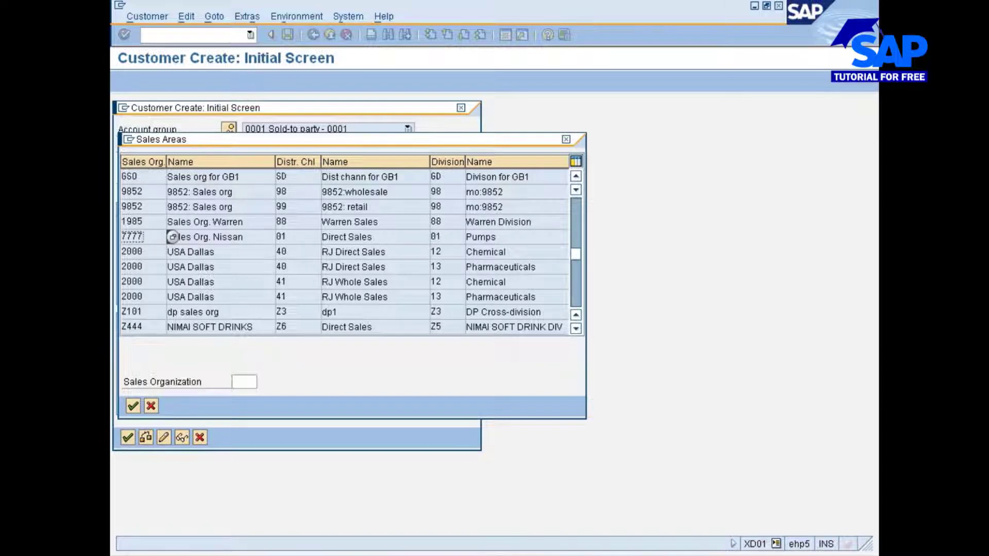
{"action": "left_click", "coordinate": [471, 237]}
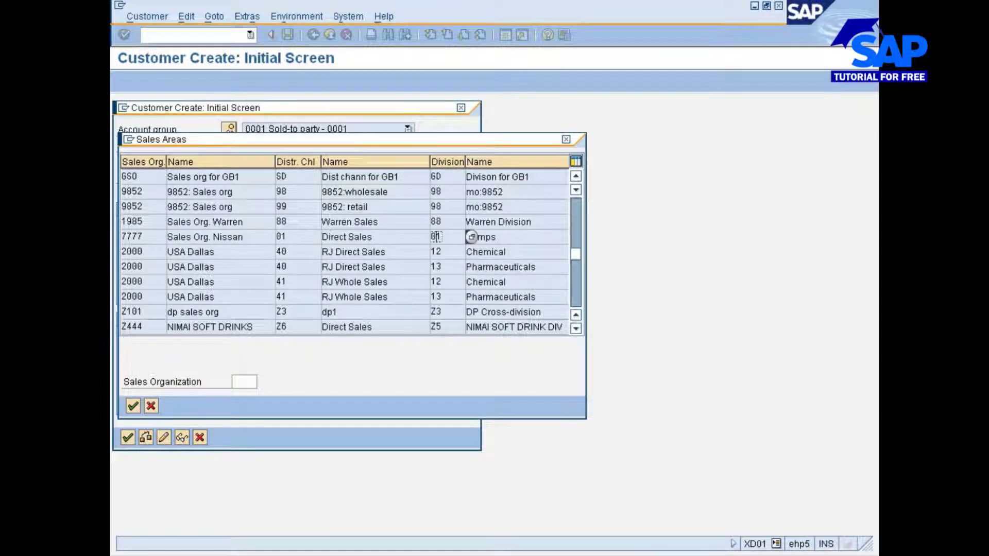
{"action": "left_click", "coordinate": [173, 236]}
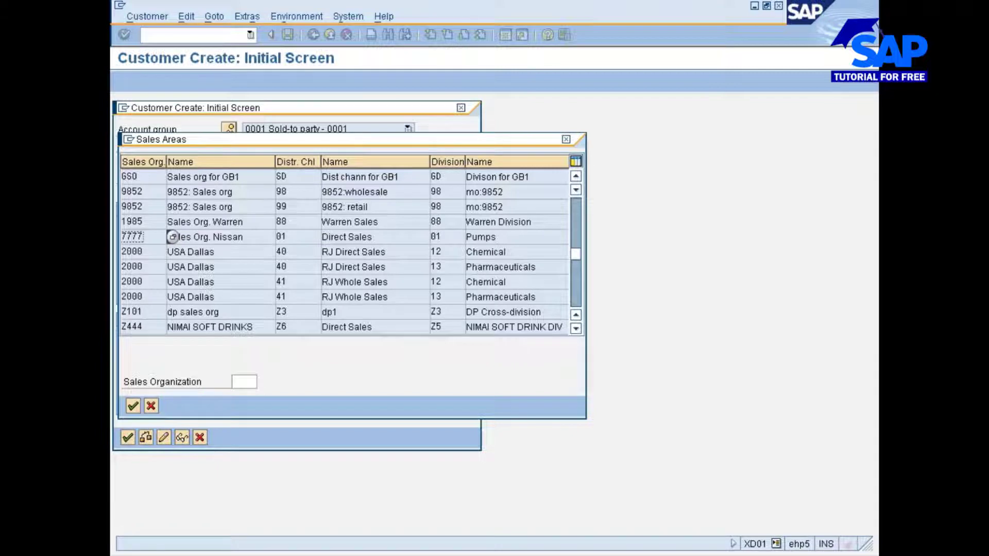
{"action": "double_click", "coordinate": [129, 236]}
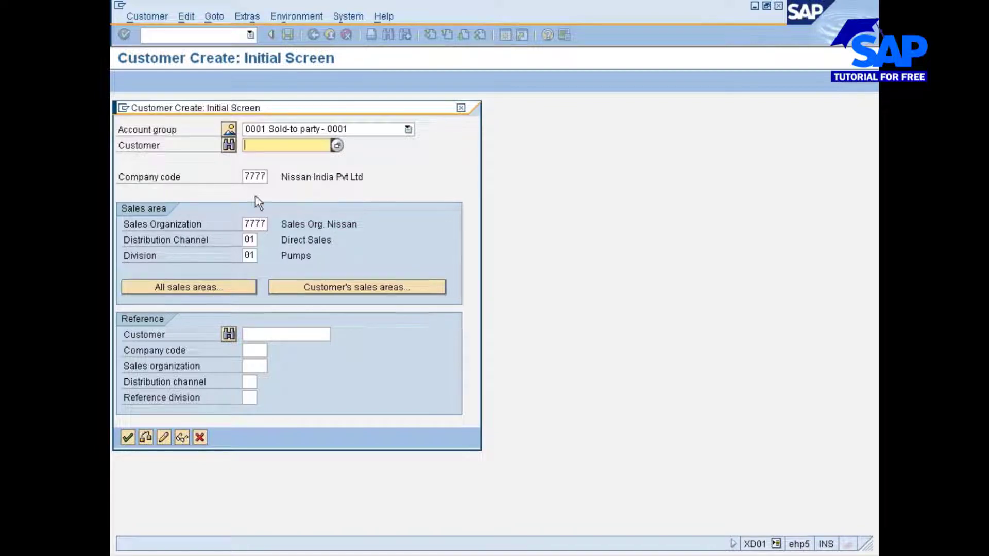
Step: Review the sales organization, distribution channel and division entries and continue to the new sold-to party's general data
{"action": "left_click", "coordinate": [251, 240]}
{"action": "left_click", "coordinate": [251, 256]}
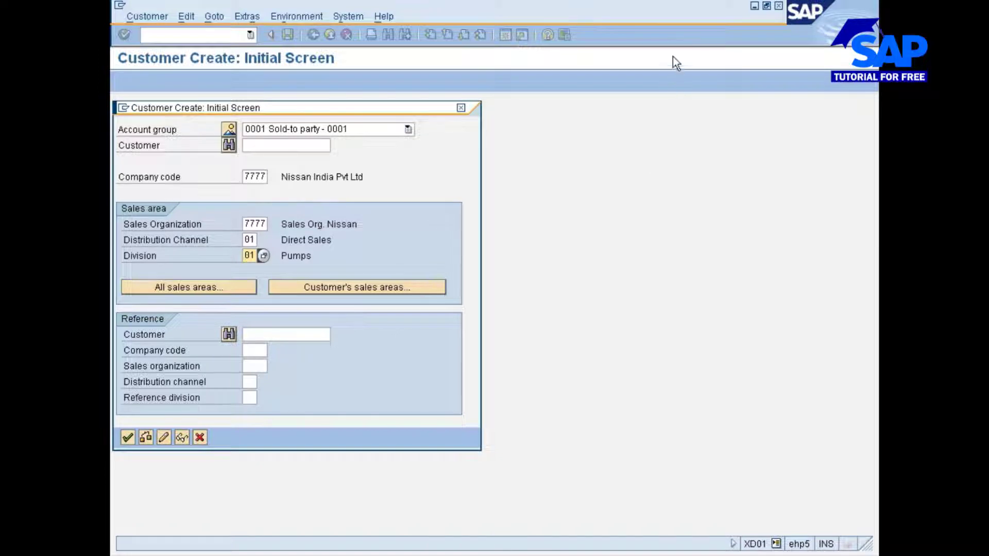
{"action": "key", "text": "Return"}
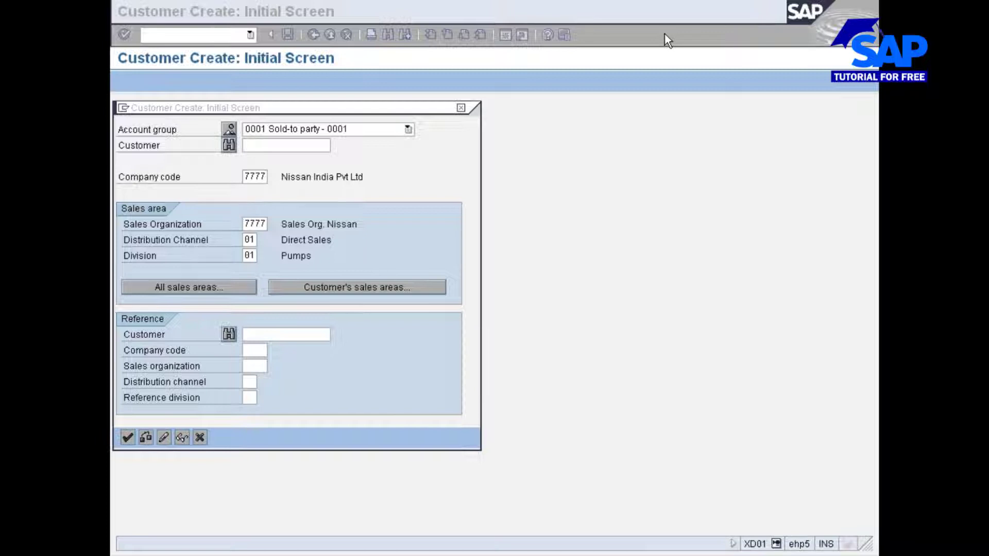
{"action": "left_click", "coordinate": [252, 248]}
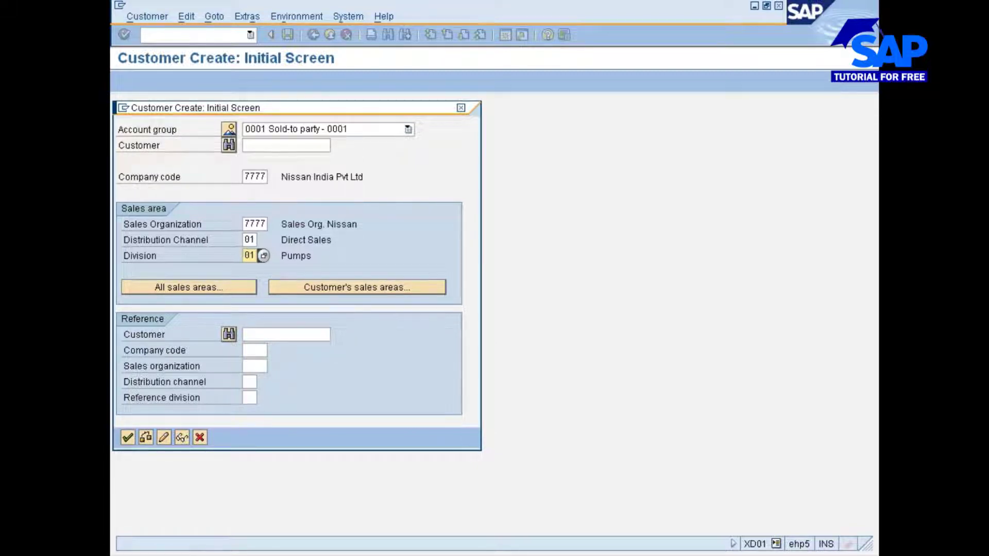
{"action": "left_click", "coordinate": [252, 224]}
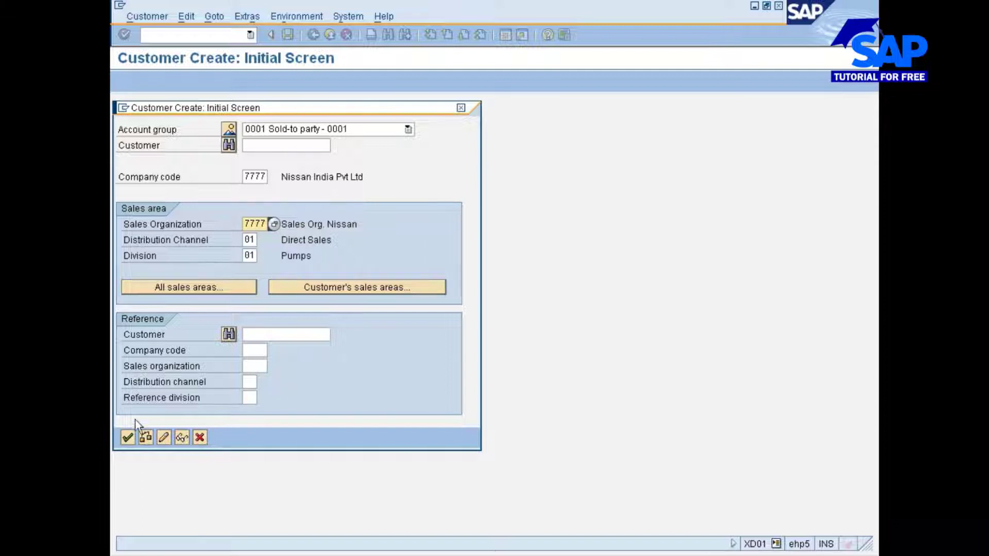
{"action": "left_click", "coordinate": [128, 437]}
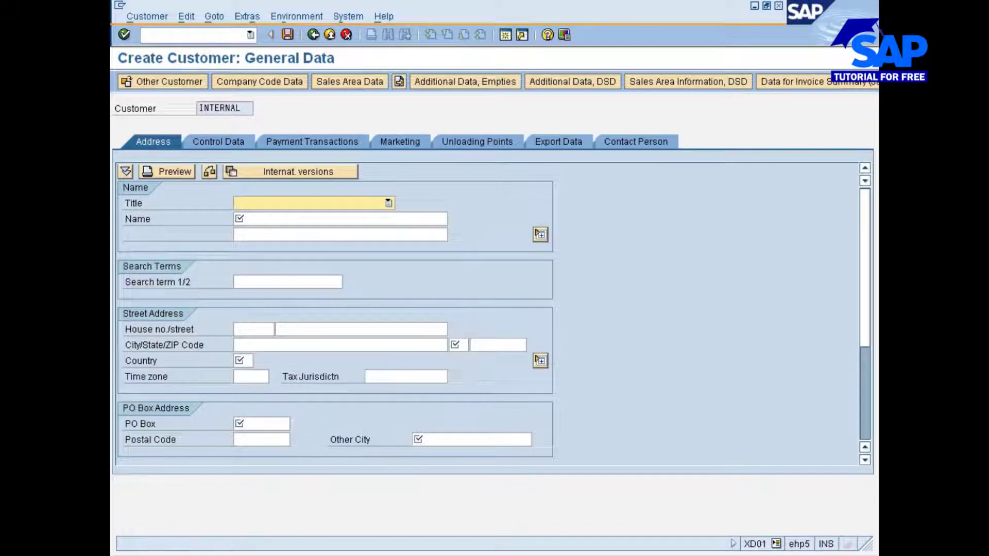
Step: Set the new customer's title to Company
{"action": "left_click", "coordinate": [310, 204]}
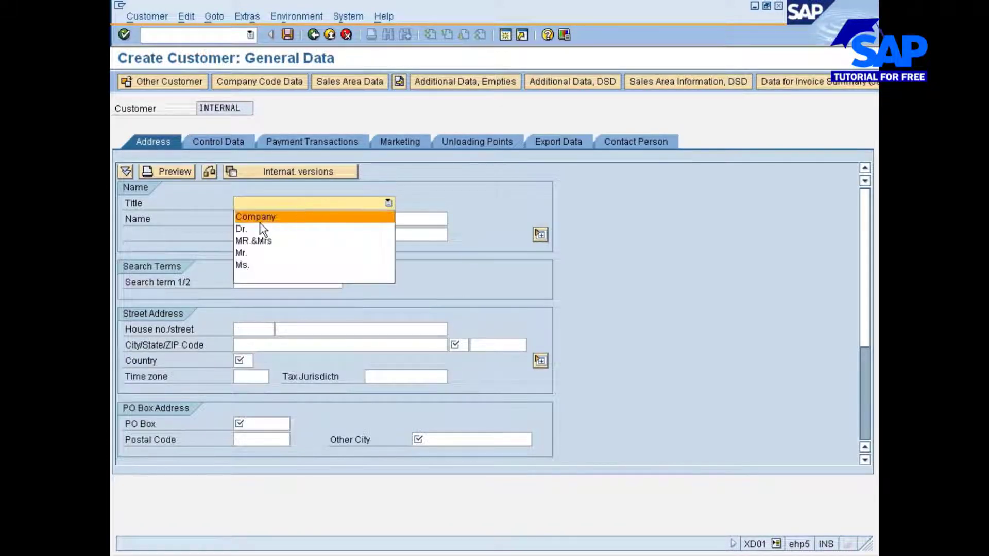
{"action": "left_click", "coordinate": [257, 217]}
{"action": "left_click", "coordinate": [257, 218]}
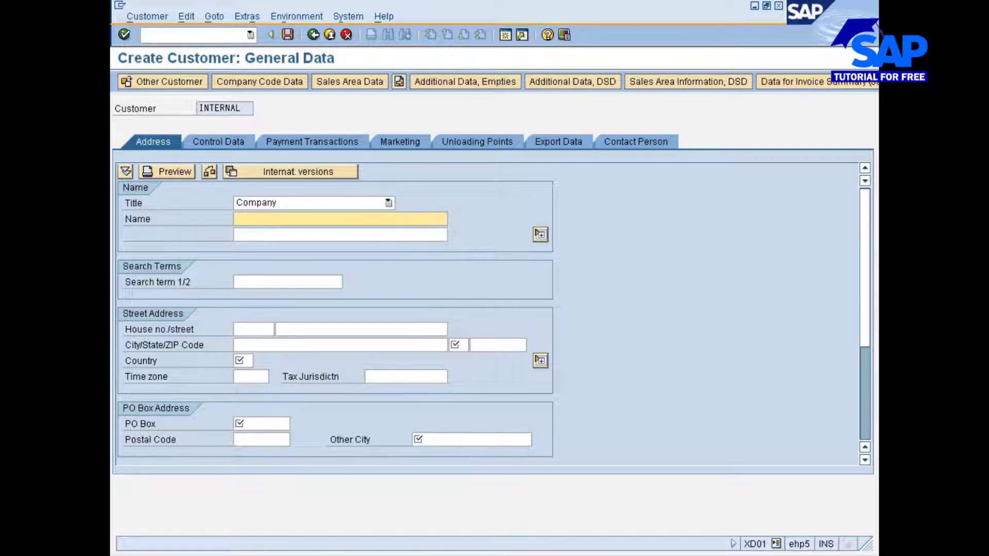
{"action": "type", "text": "Venkat"}
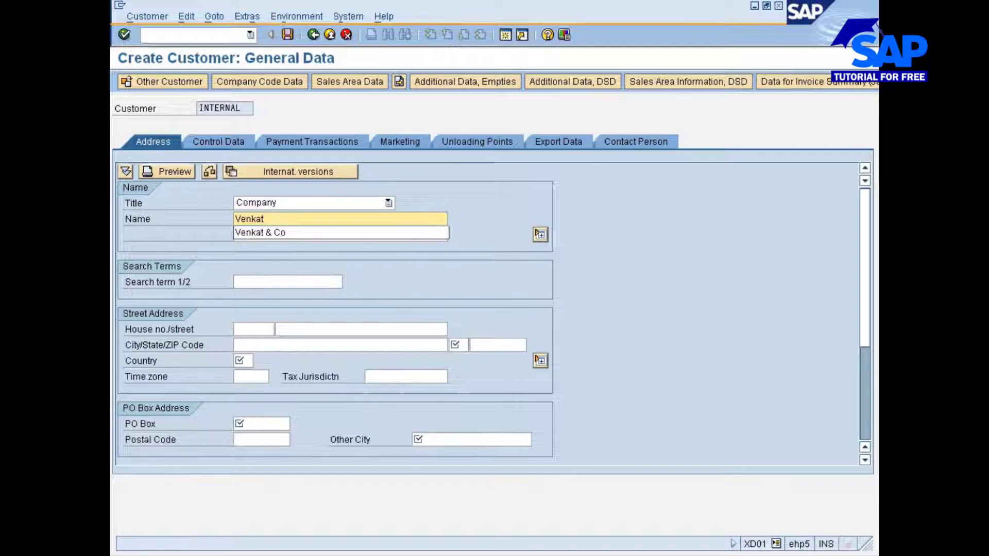
{"action": "key", "text": "BackSpace"}
{"action": "key", "text": "BackSpace"}
{"action": "key", "text": "BackSpace"}
{"action": "key", "text": "BackSpace"}
{"action": "key", "text": "BackSpace"}
{"action": "key", "text": "BackSpace"}
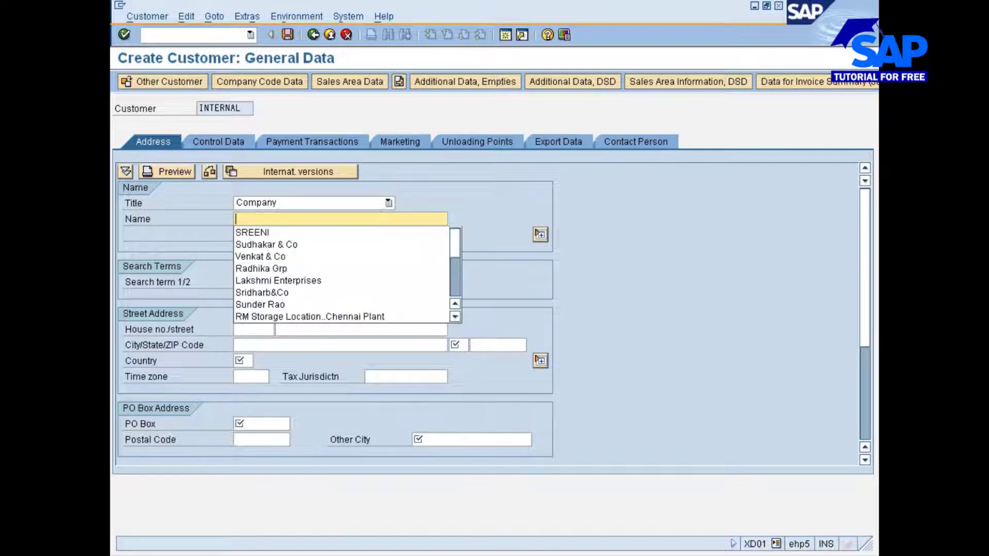
Step: Enter Pavithra & Co as the customer's name in the general address data
{"action": "type", "text": "Pavit"}
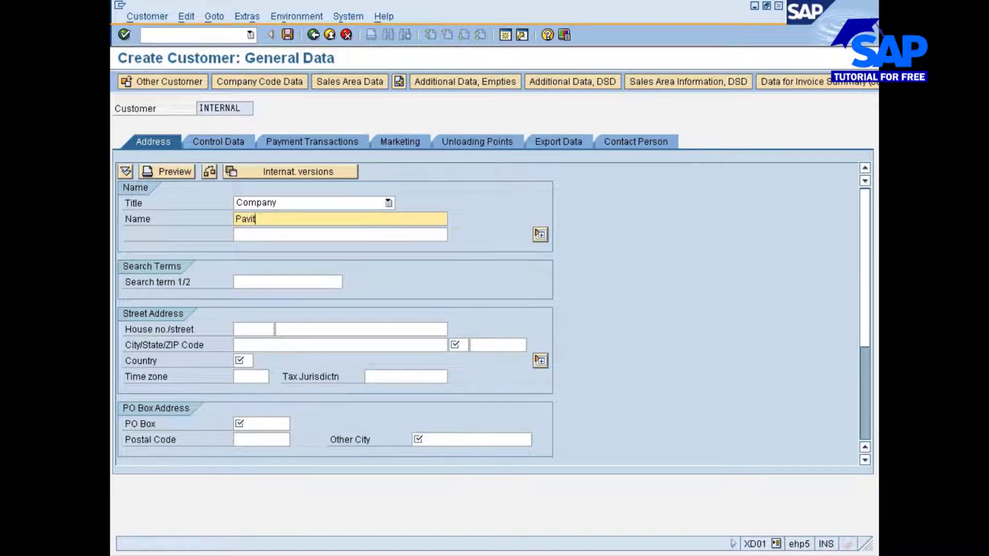
{"action": "type", "text": "hra"}
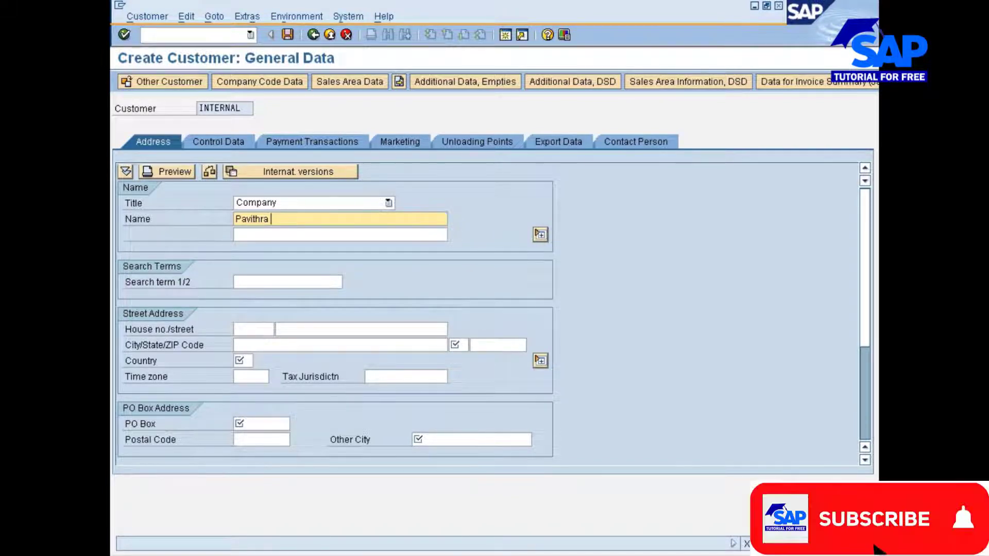
{"action": "type", "text": "& Co"}
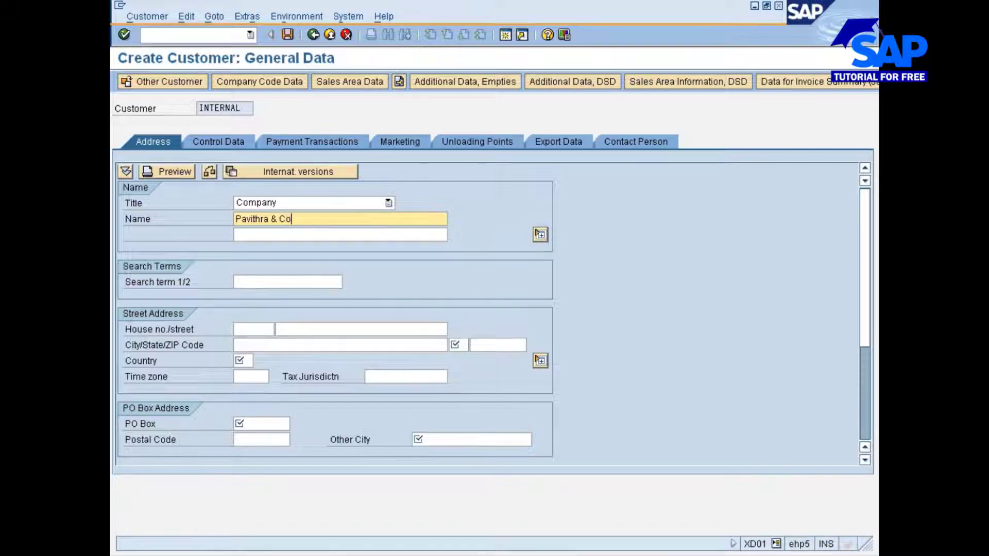
Step: Enter country IN, the PO box number and Hyd as the other city for the customer's address
{"action": "left_click", "coordinate": [243, 361]}
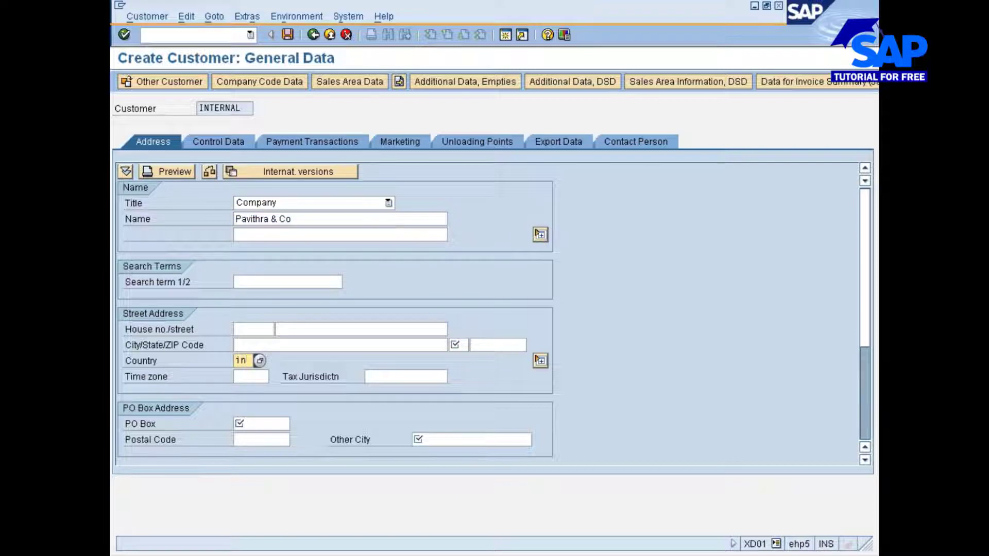
{"action": "left_click", "coordinate": [270, 424]}
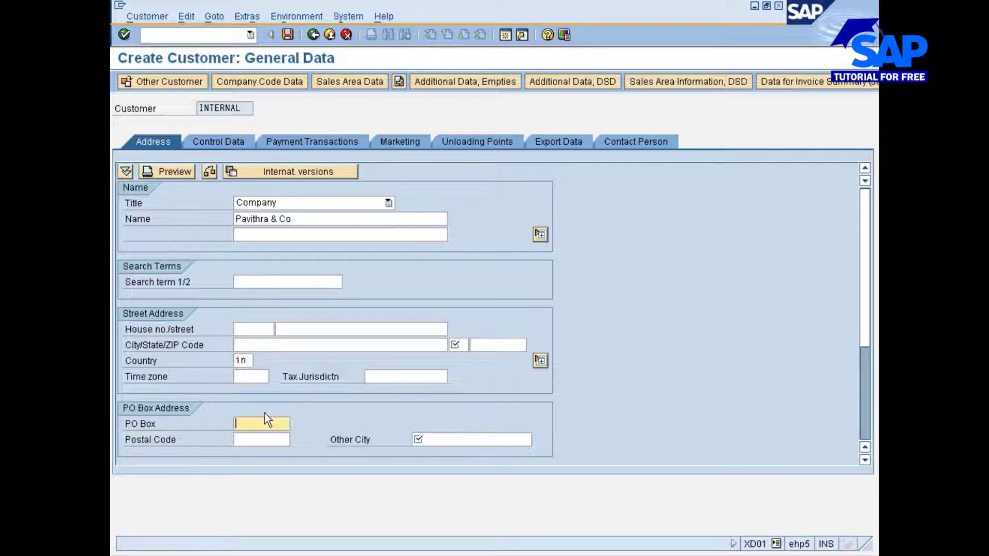
{"action": "type", "text": "1234"}
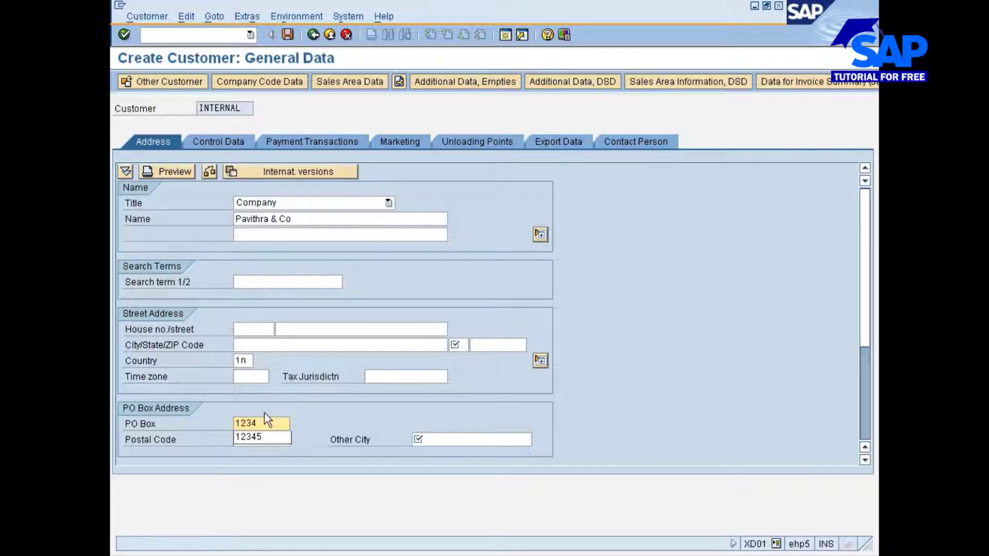
{"action": "key", "text": "Down"}
{"action": "key", "text": "Return"}
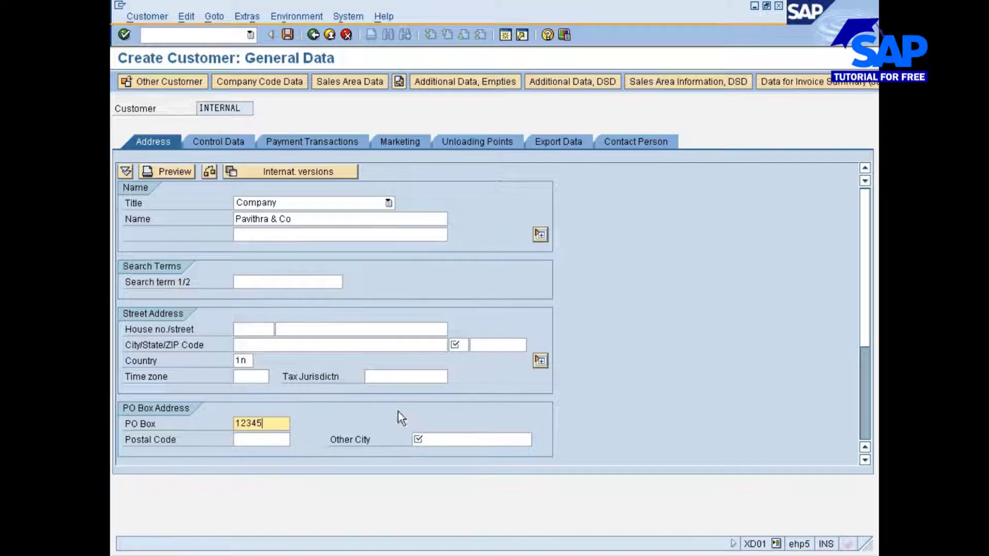
{"action": "left_click", "coordinate": [422, 440]}
{"action": "type", "text": "Hyd"}
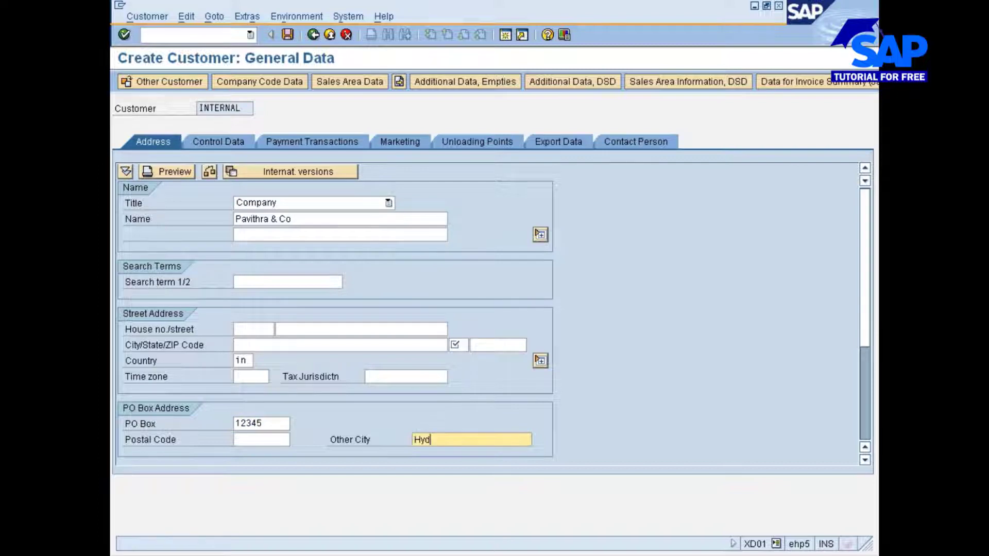
{"action": "key", "text": "Return"}
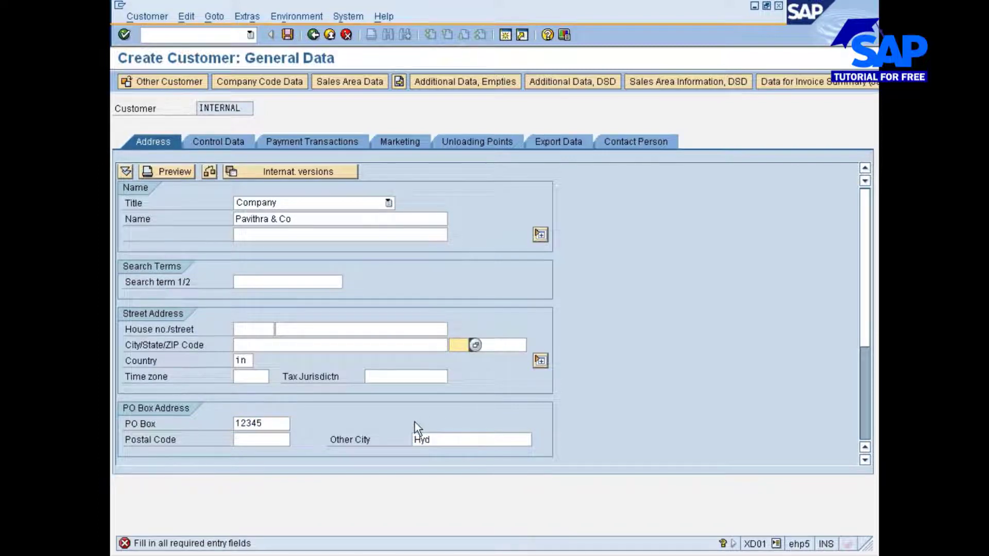
Step: Complete the street address with city Hyderabad, region 01 (Andra Pradesh) and the ZIP code
{"action": "left_click", "coordinate": [315, 345]}
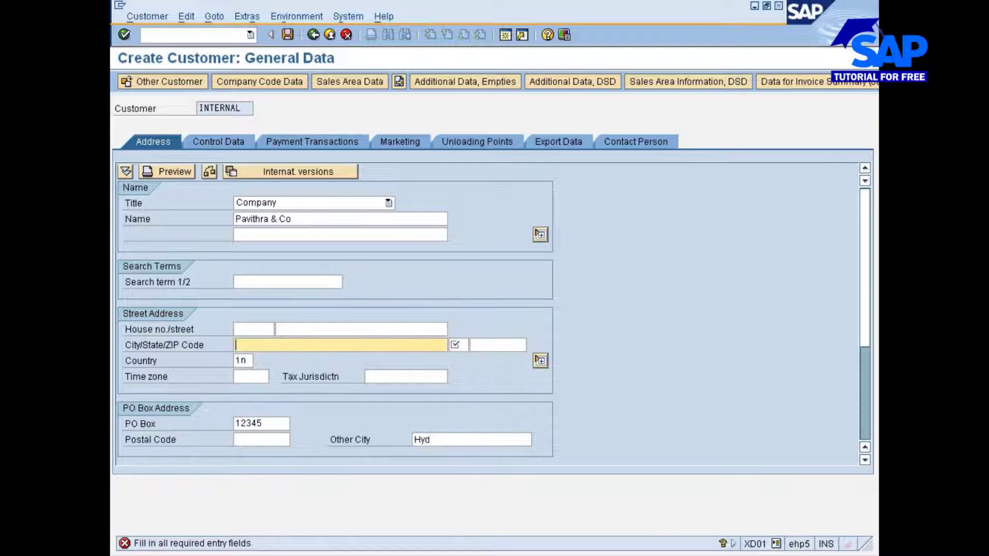
{"action": "type", "text": "Hyd"}
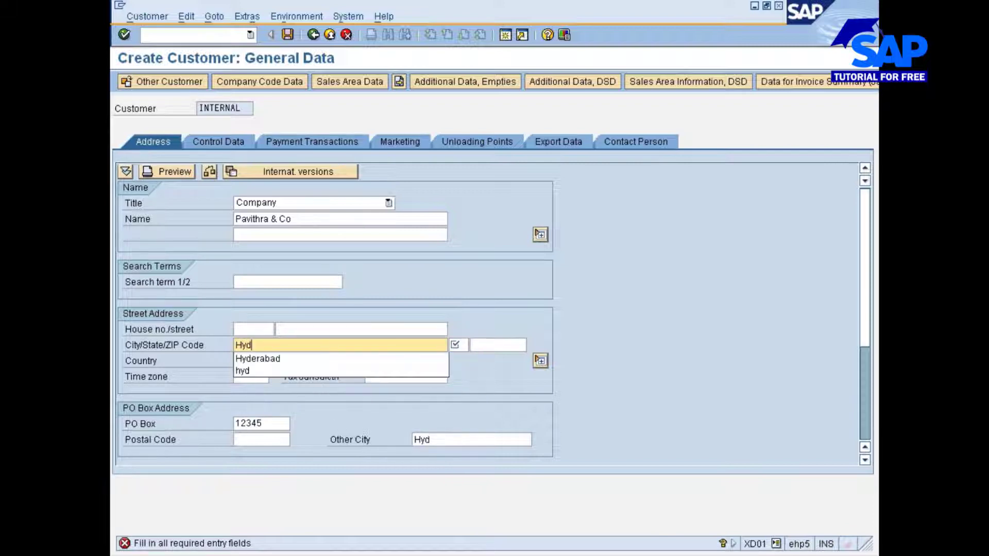
{"action": "left_click", "coordinate": [256, 360]}
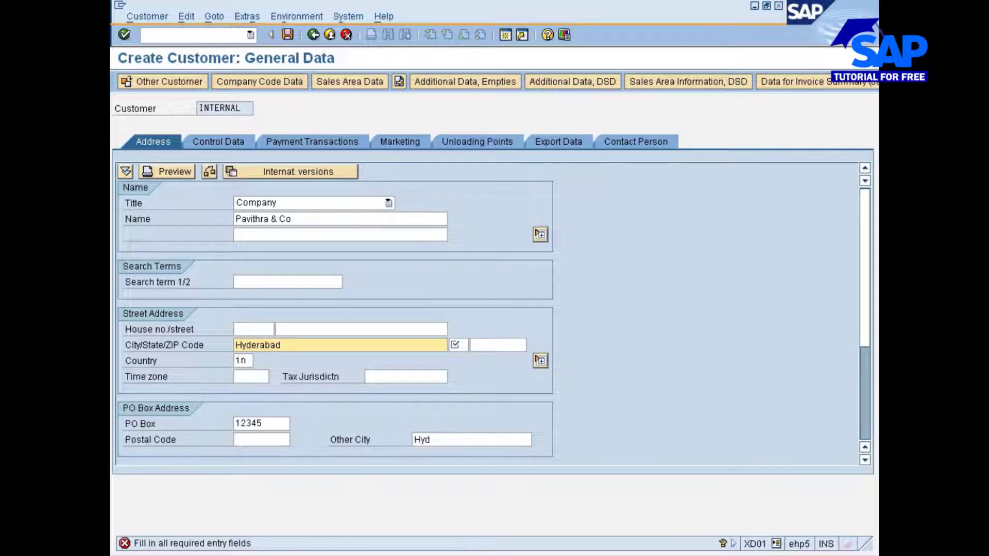
{"action": "left_click", "coordinate": [457, 345]}
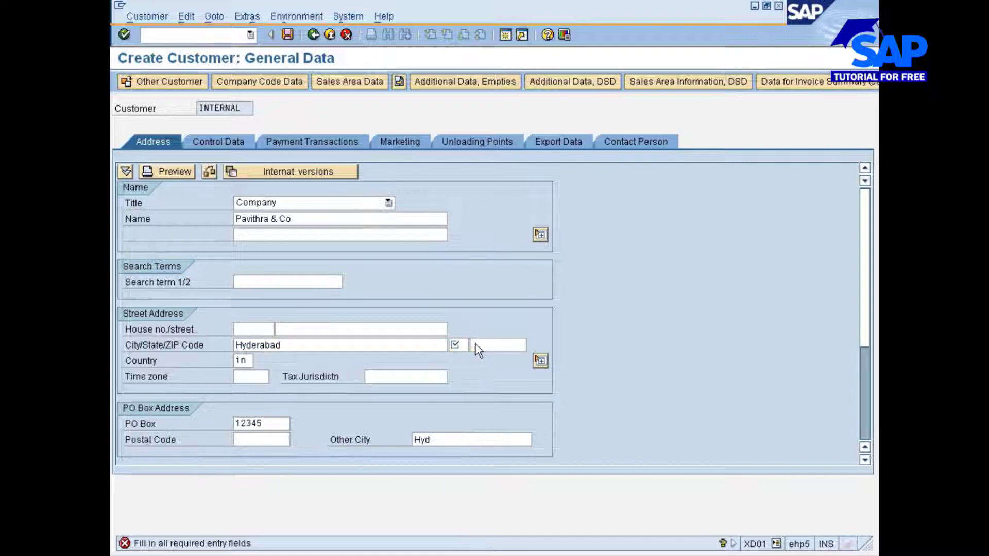
{"action": "left_click", "coordinate": [475, 344]}
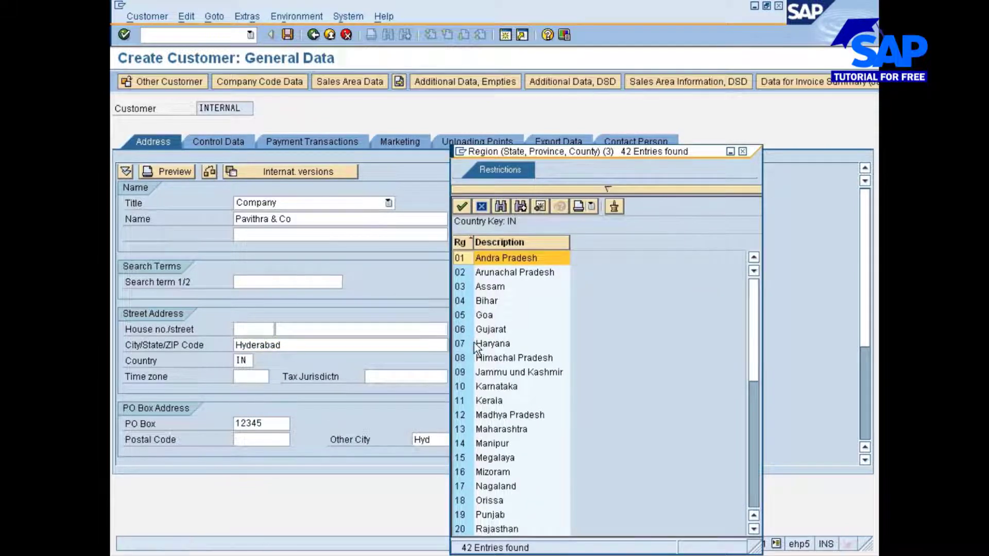
{"action": "double_click", "coordinate": [459, 257]}
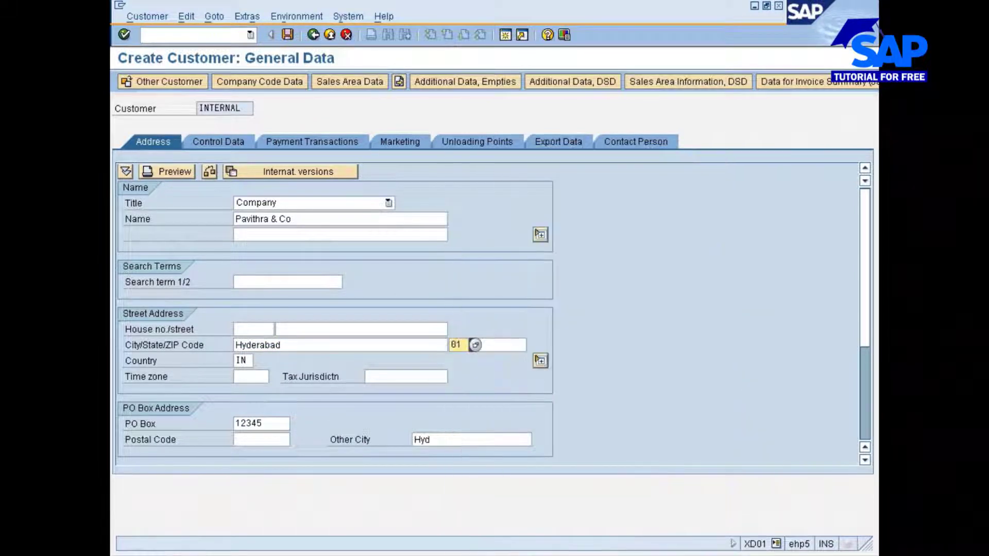
{"action": "left_click", "coordinate": [490, 345]}
{"action": "type", "text": "500"}
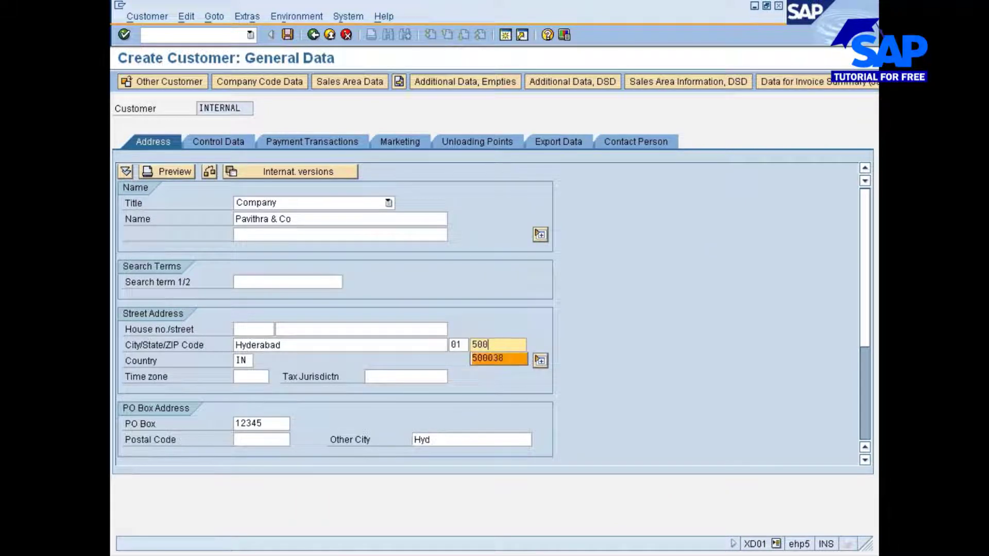
{"action": "left_click", "coordinate": [498, 358]}
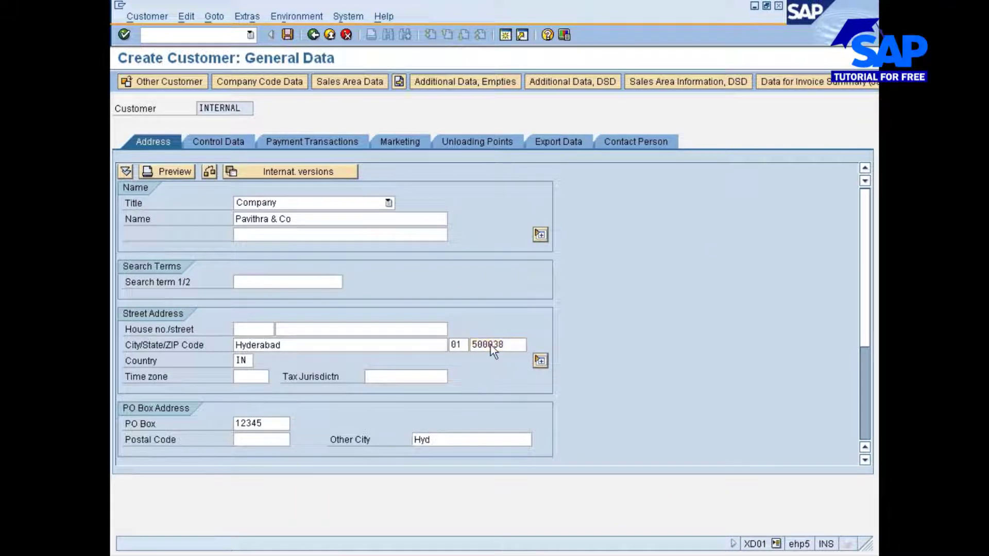
{"action": "key", "text": "Return"}
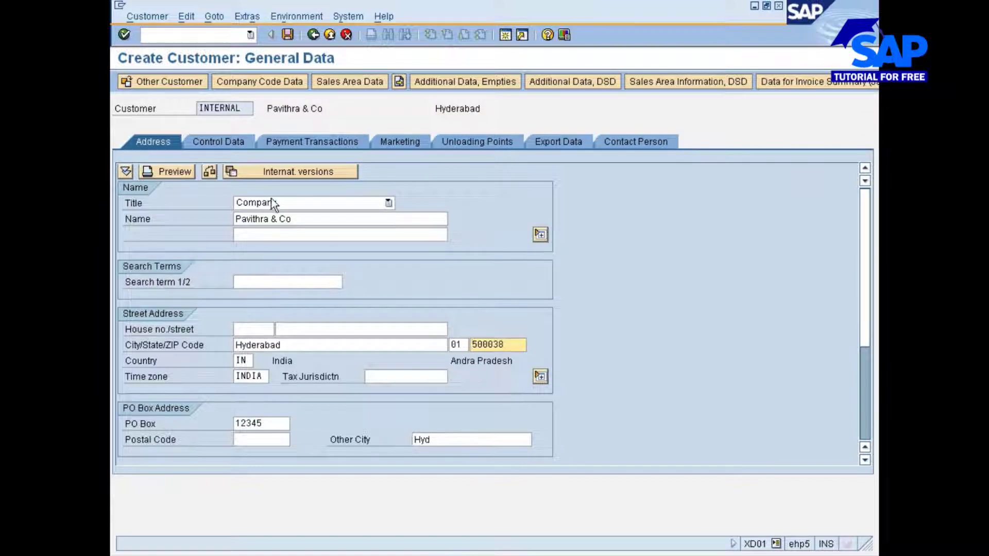
Step: Look through the customer's control, payment transaction, marketing, unloading point, export and contact person data
{"action": "left_click", "coordinate": [215, 141]}
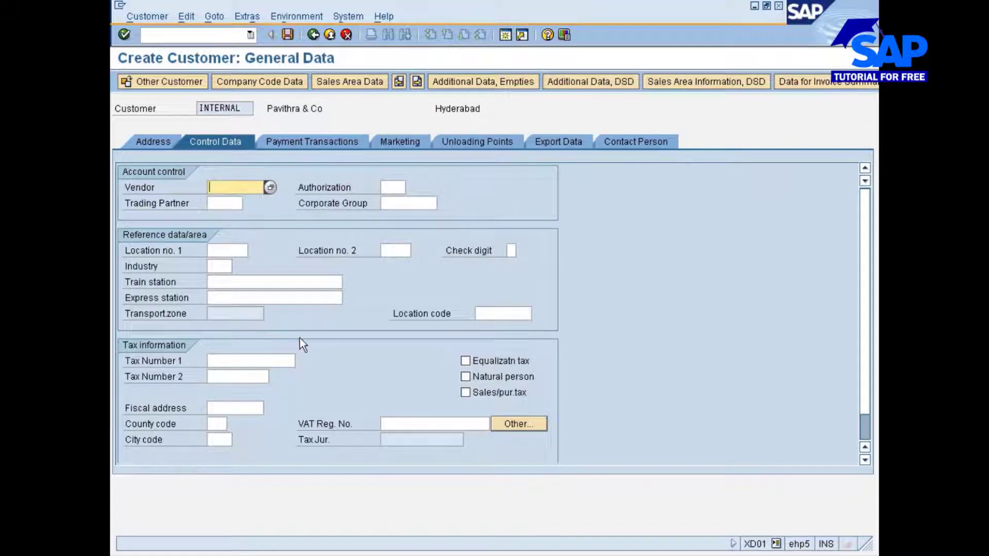
{"action": "left_click", "coordinate": [301, 140]}
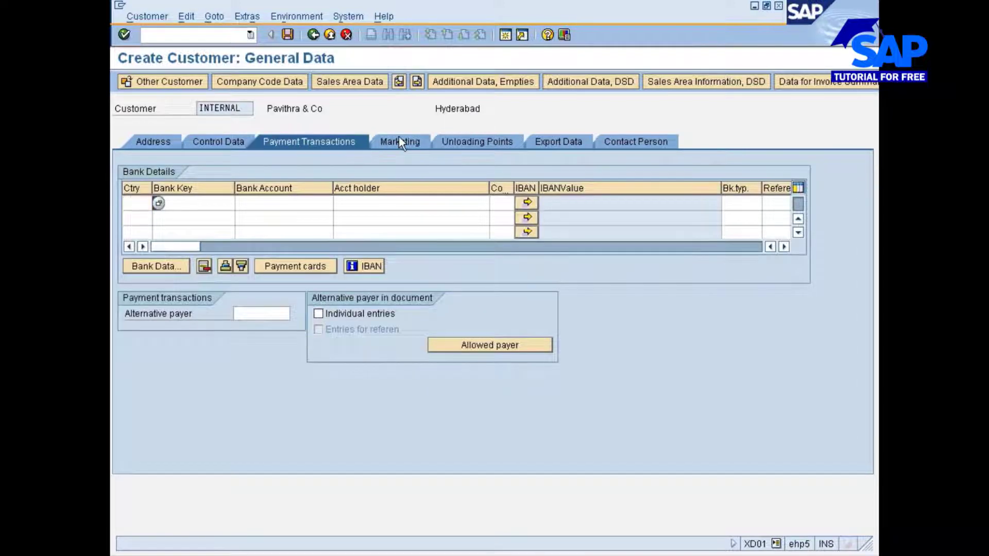
{"action": "left_click", "coordinate": [399, 139]}
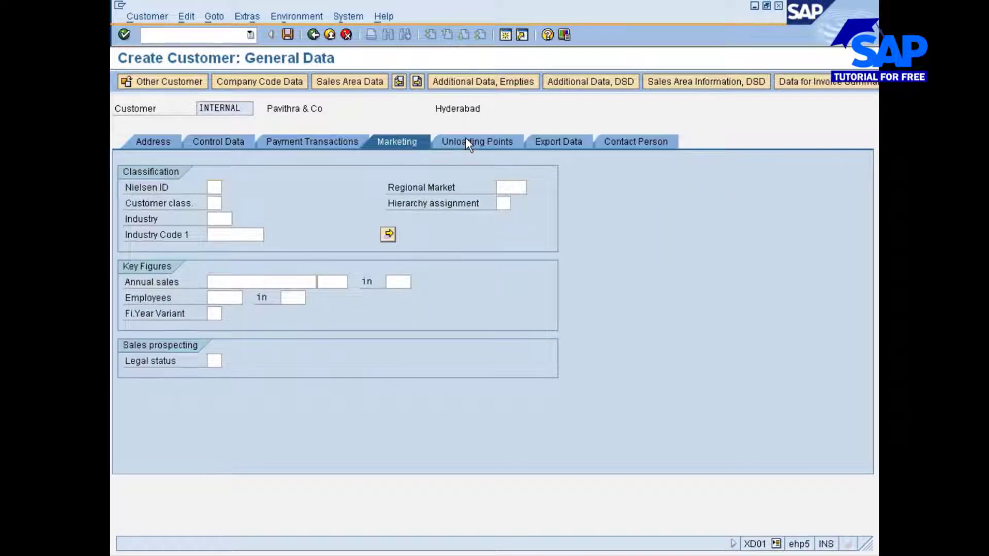
{"action": "left_click", "coordinate": [465, 138]}
{"action": "left_click", "coordinate": [550, 143]}
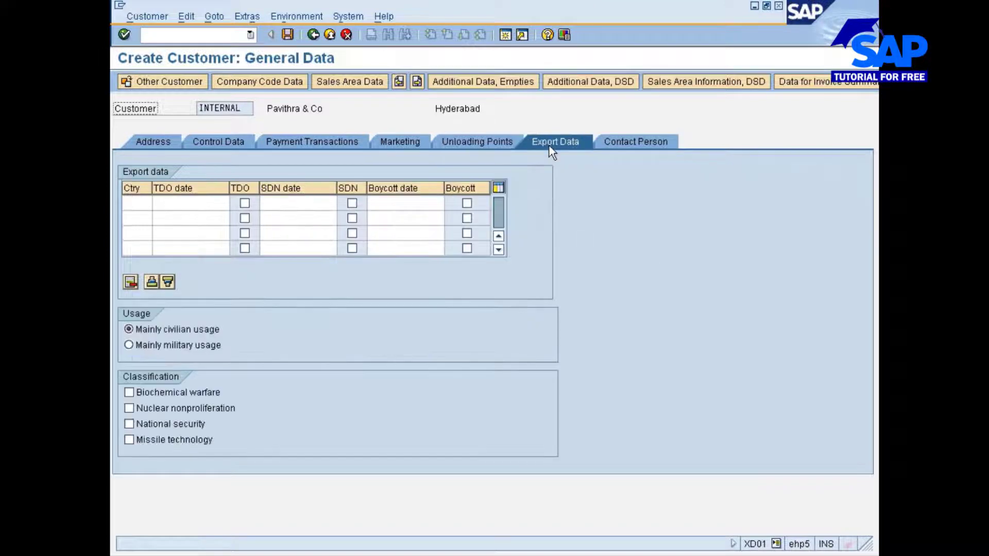
{"action": "left_click", "coordinate": [637, 139]}
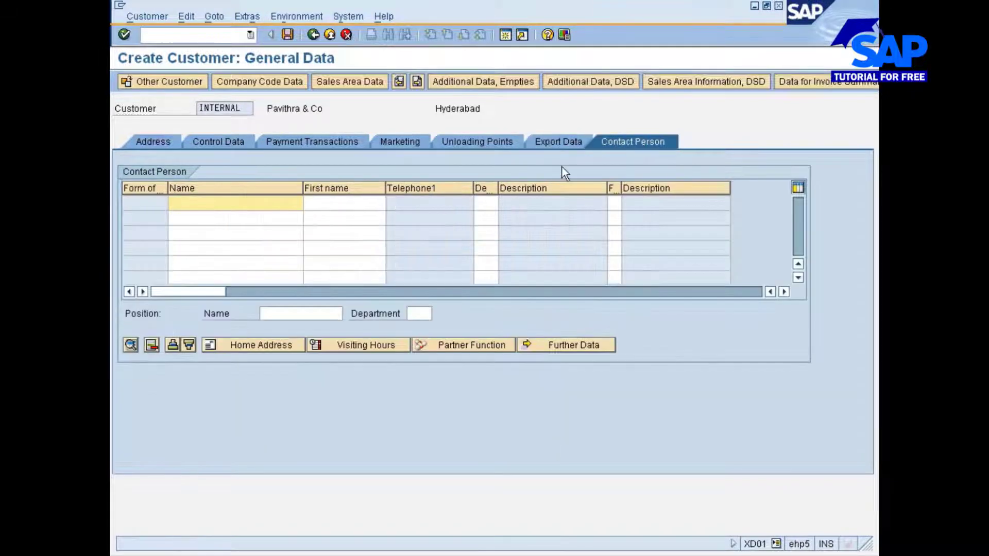
Step: In the company code data, assign the Trade Receivables - domestic reconciliation account to the customer
{"action": "left_click", "coordinate": [257, 83]}
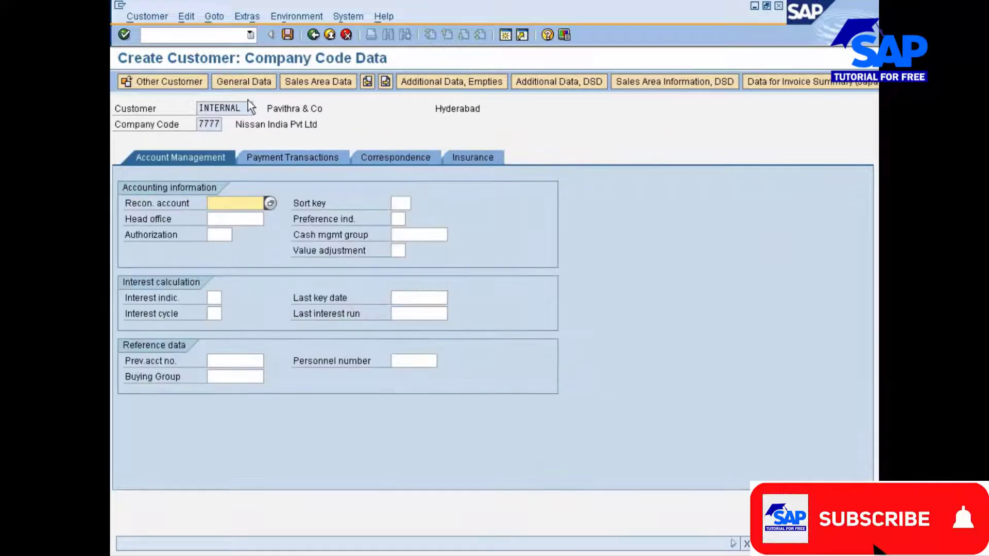
{"action": "left_click", "coordinate": [269, 203]}
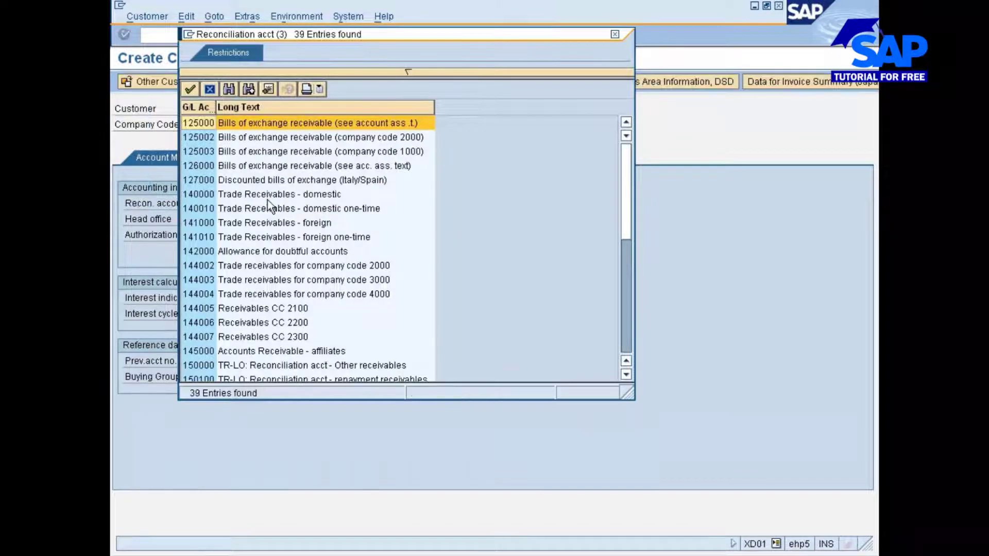
{"action": "double_click", "coordinate": [250, 196]}
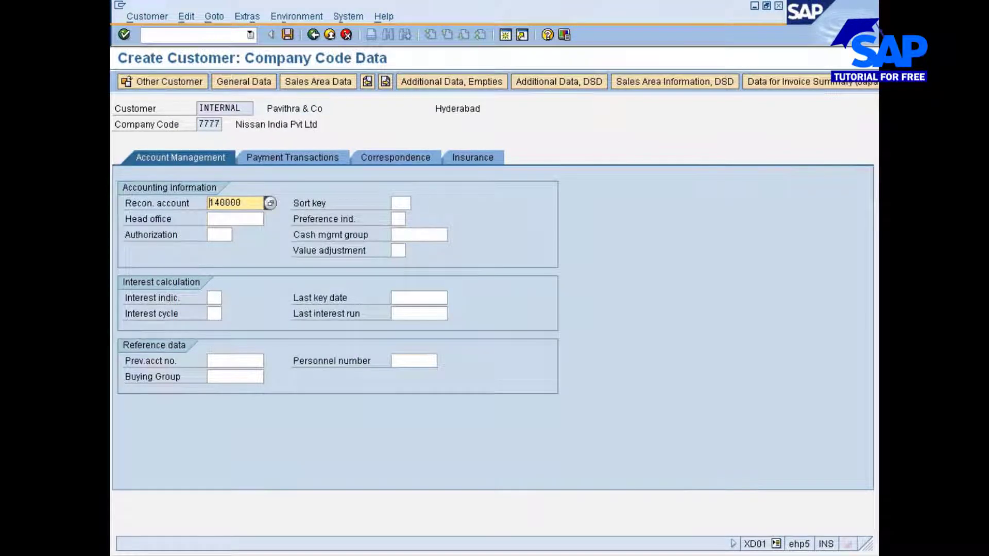
Step: Set the terms of payment to 0001 (Payable immediately Due net) in the company code payment data
{"action": "left_click", "coordinate": [286, 158]}
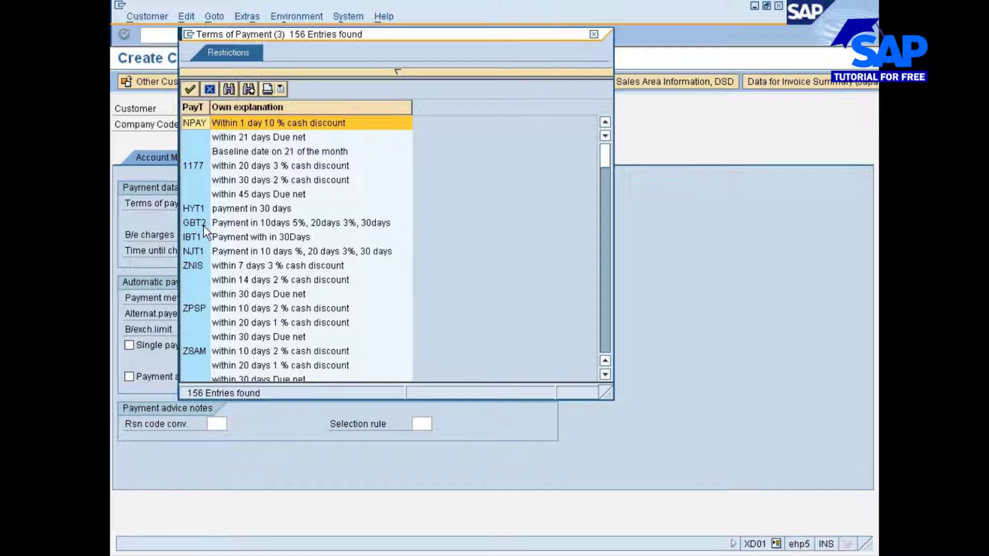
{"action": "scroll", "coordinate": [234, 230], "scroll_direction": "down", "scroll_amount": 4}
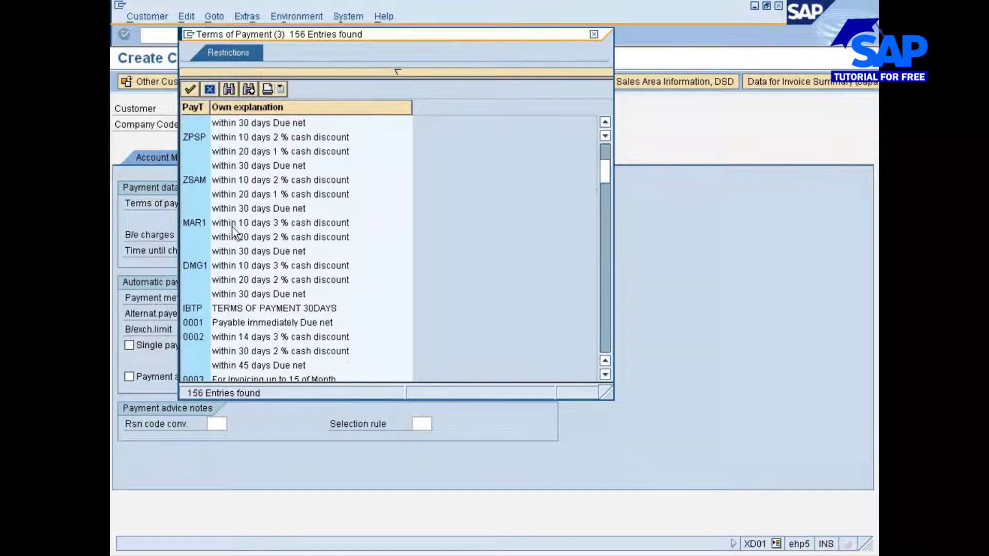
{"action": "double_click", "coordinate": [285, 324]}
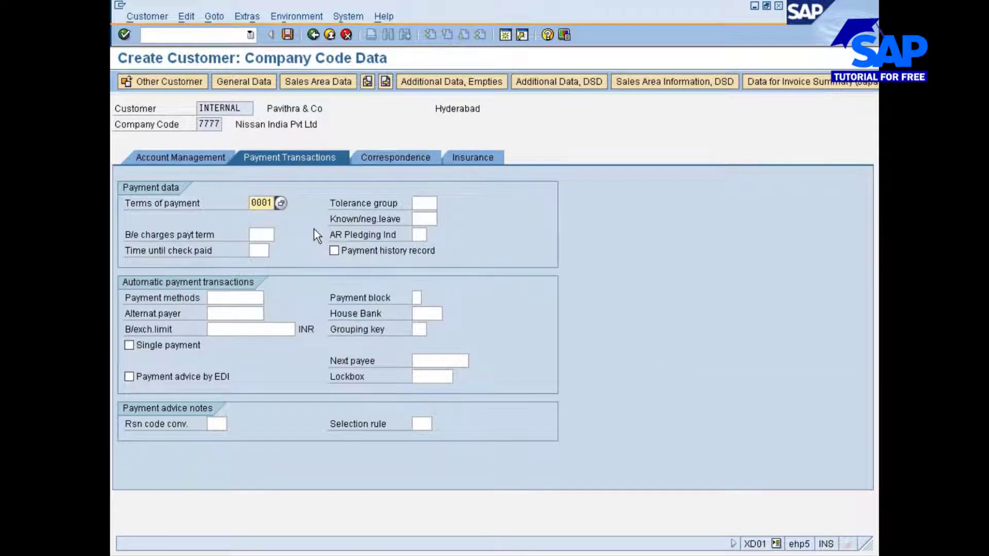
Step: Examine the dunning, correspondence and export credit insurance data for the company code
{"action": "left_click", "coordinate": [367, 157]}
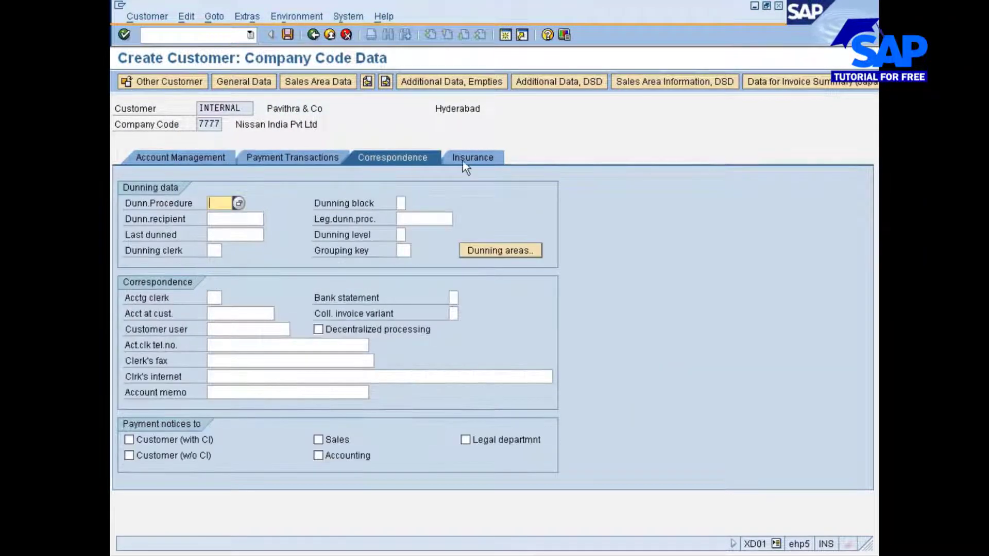
{"action": "left_click", "coordinate": [483, 163]}
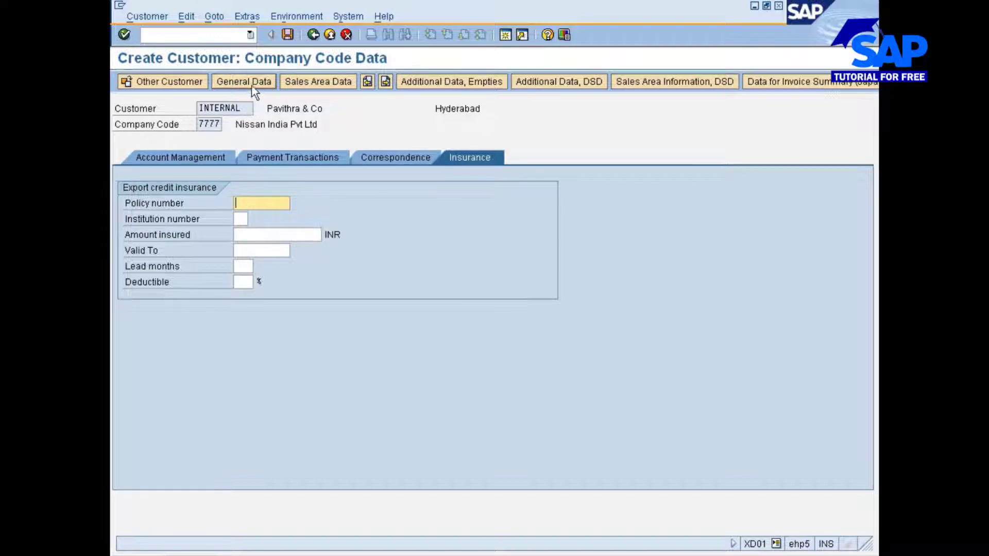
Step: In the sales area data, assign sales office 777N (Sales Office Nissan) to the customer
{"action": "left_click", "coordinate": [320, 82]}
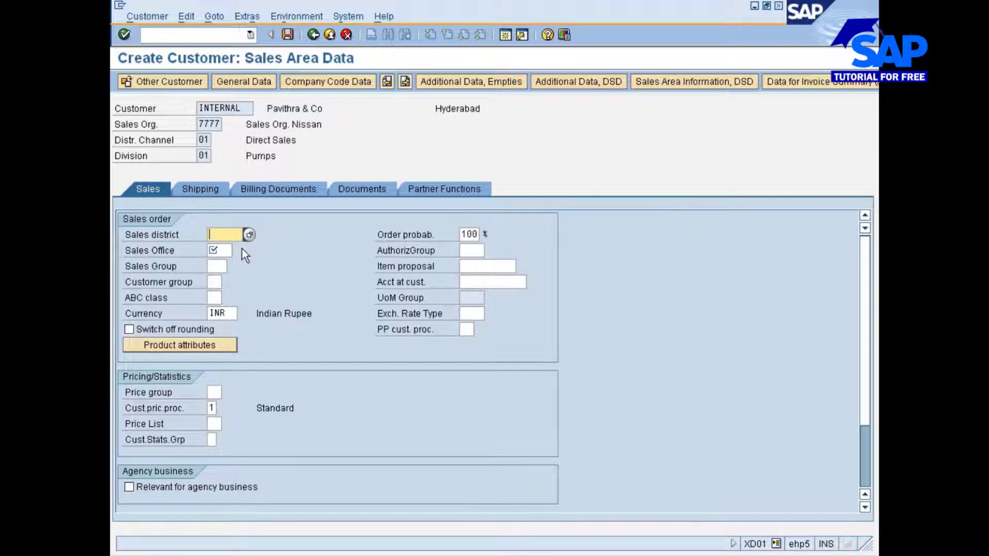
{"action": "key", "text": "Tab"}
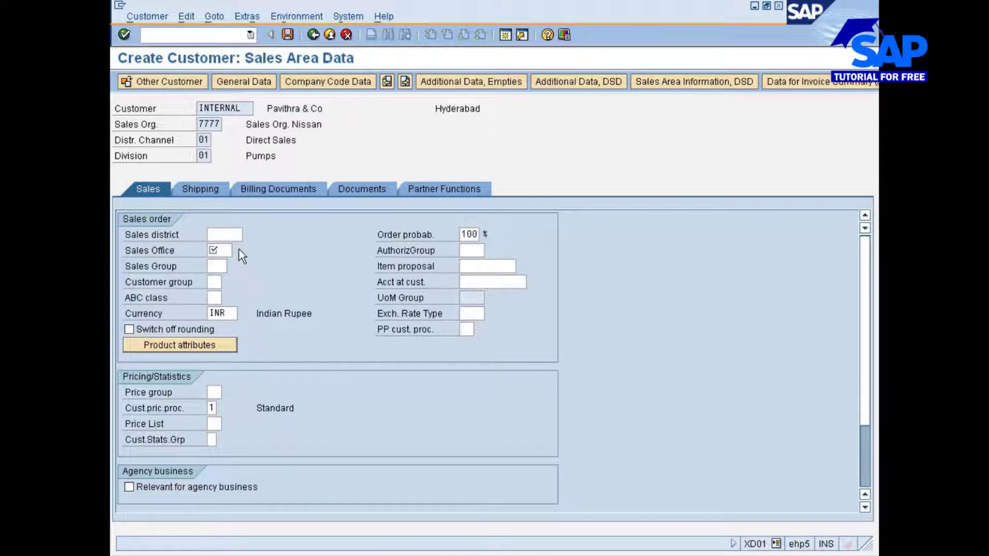
{"action": "left_click", "coordinate": [239, 250]}
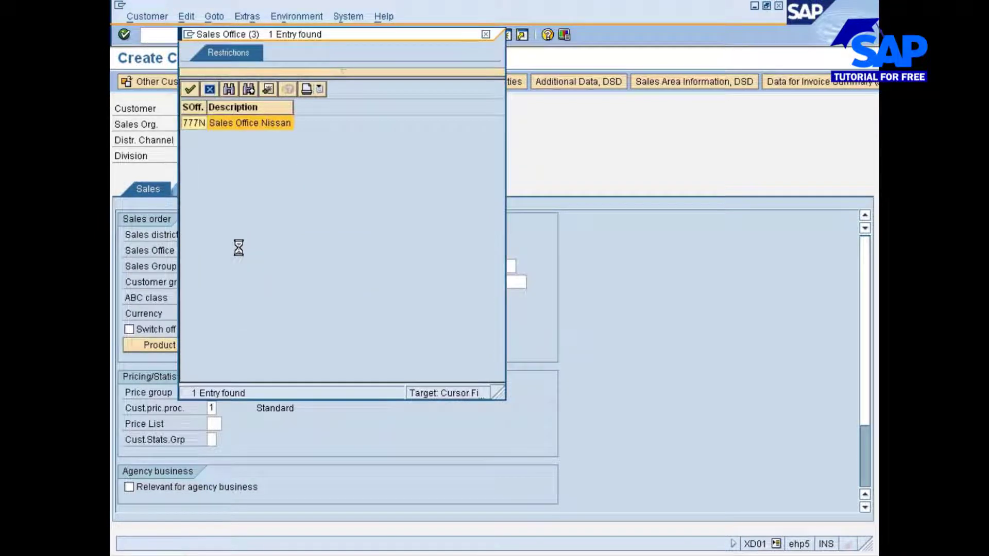
{"action": "double_click", "coordinate": [196, 125]}
{"action": "key", "text": "Tab"}
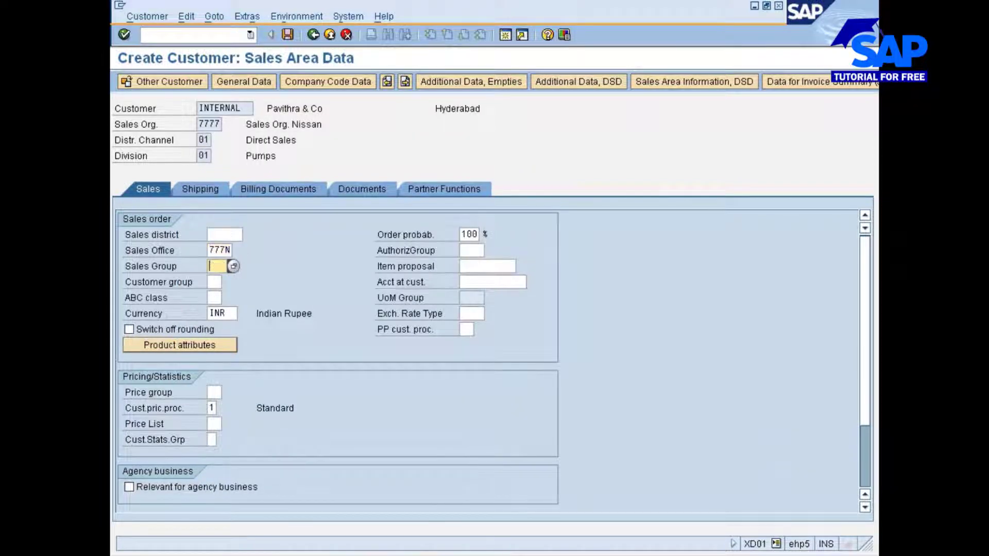
Step: Try to assign sales group 77C (Sales grp 001 Nissan) by way of sales office 7777 and proceed to the shipping data
{"action": "left_click", "coordinate": [232, 265]}
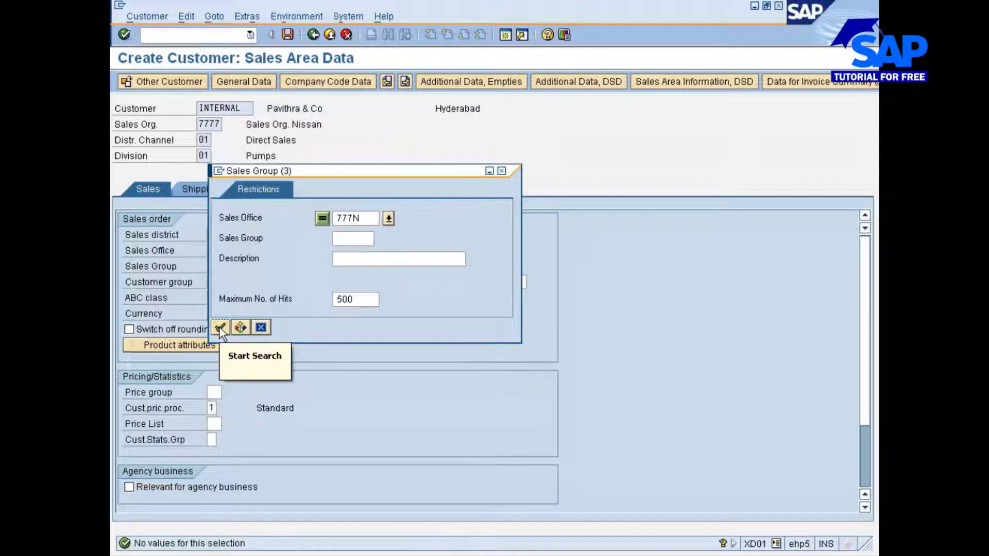
{"action": "left_click", "coordinate": [388, 218]}
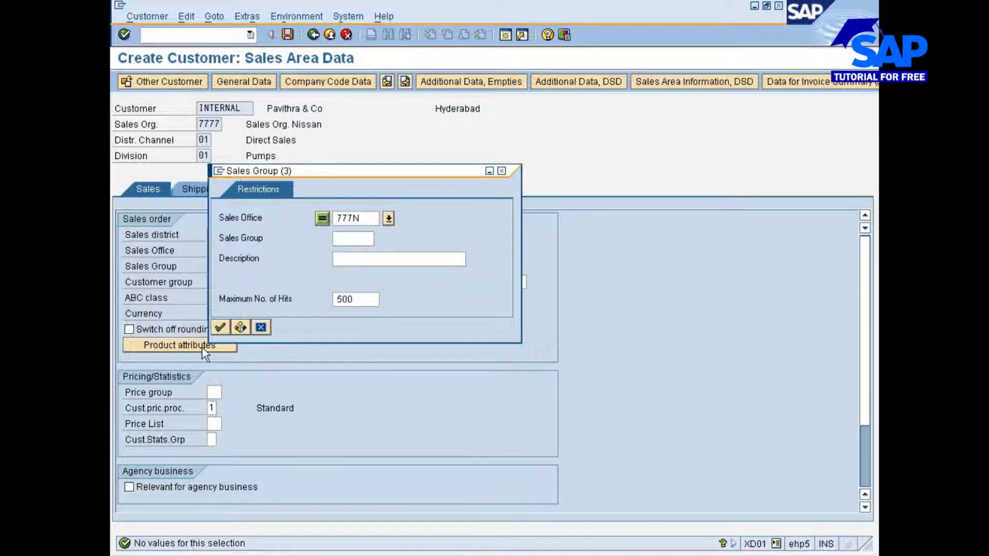
{"action": "left_click", "coordinate": [218, 328]}
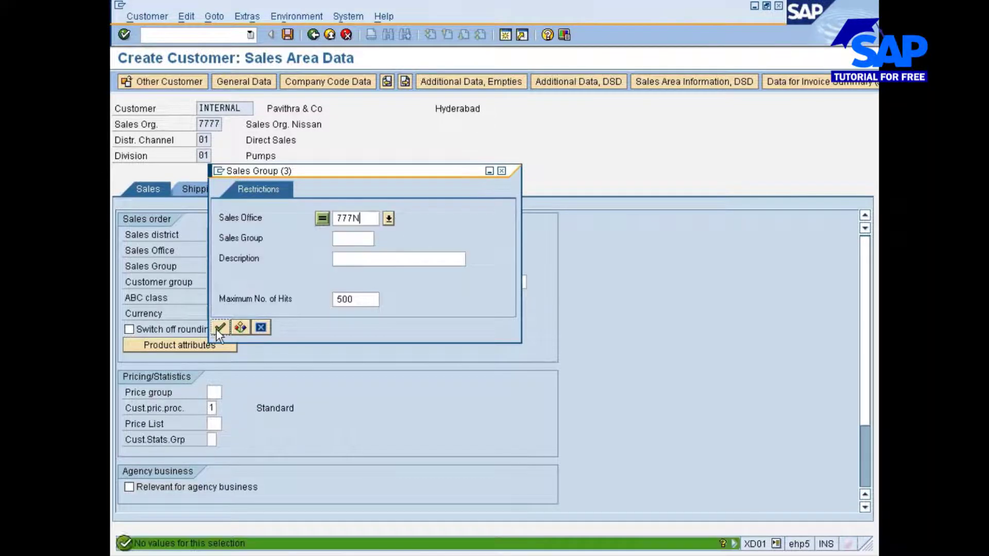
{"action": "left_click", "coordinate": [387, 219]}
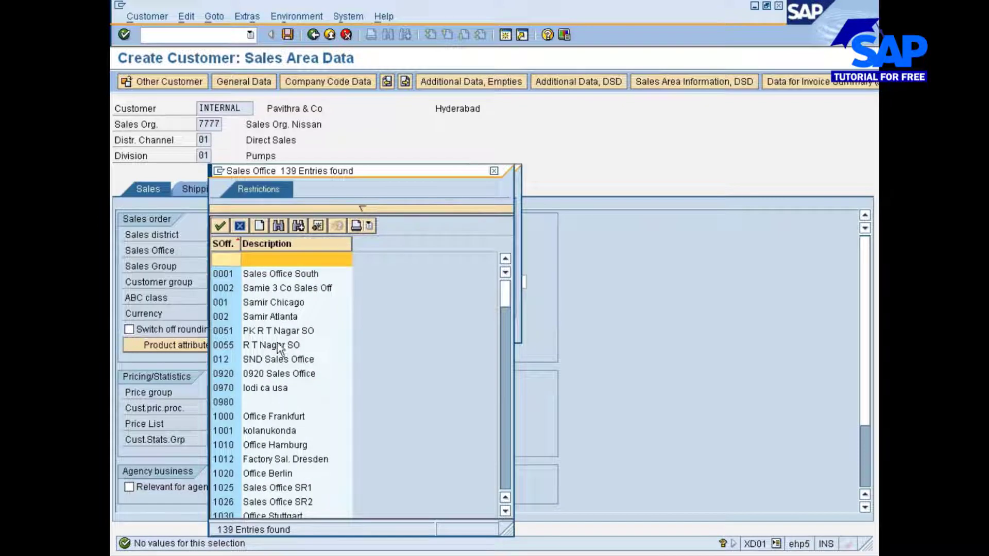
{"action": "scroll", "coordinate": [251, 378], "scroll_direction": "down", "scroll_amount": 20}
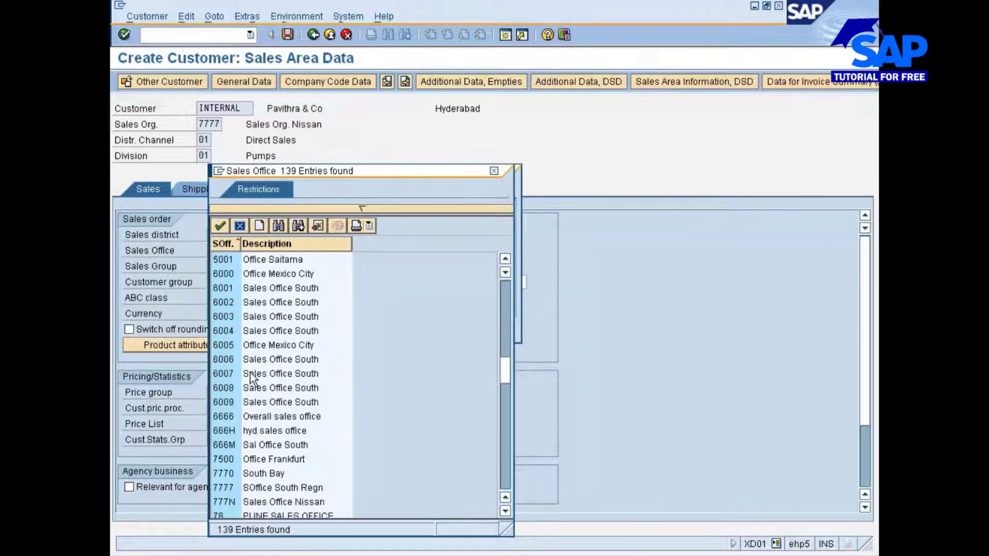
{"action": "scroll", "coordinate": [251, 378], "scroll_direction": "down", "scroll_amount": 4}
{"action": "double_click", "coordinate": [223, 302]}
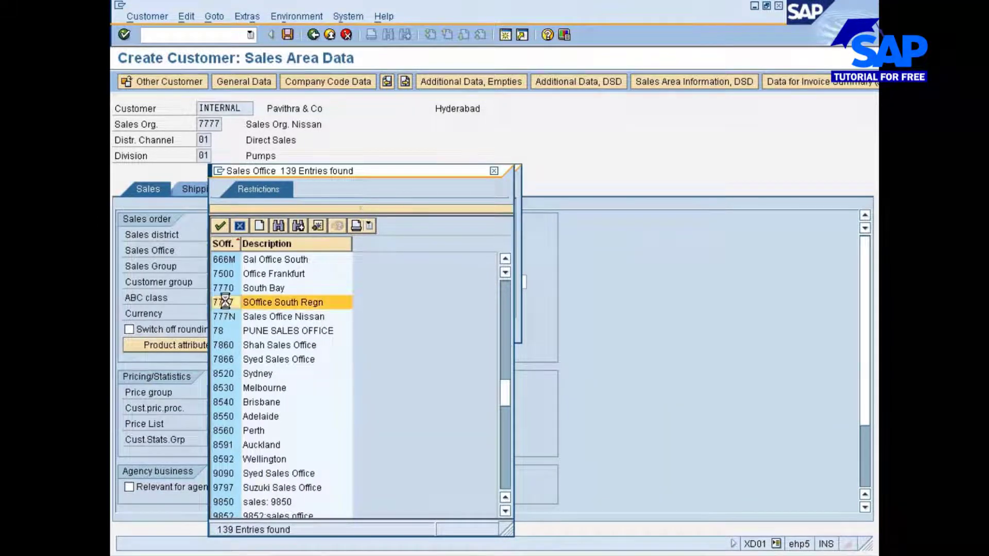
{"action": "left_click", "coordinate": [219, 327]}
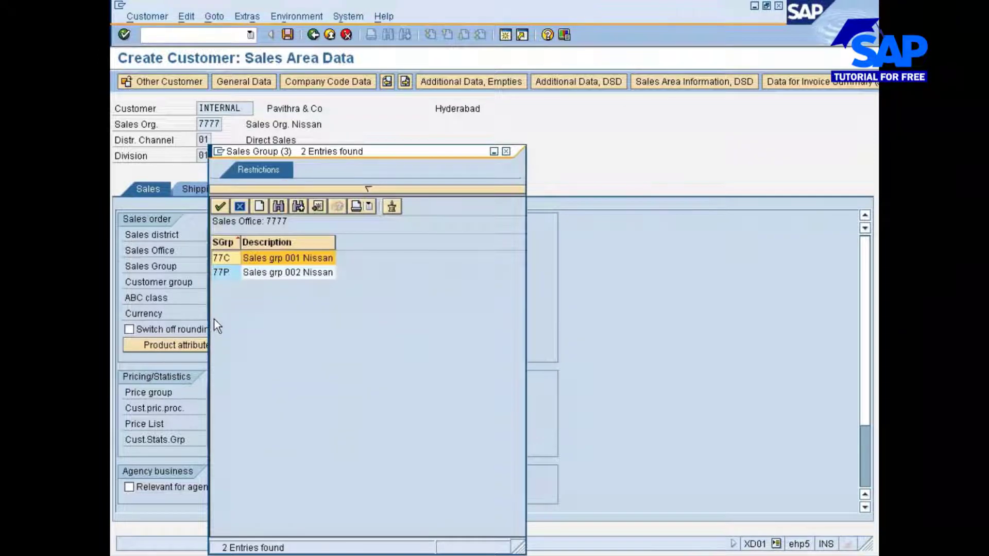
{"action": "double_click", "coordinate": [227, 258]}
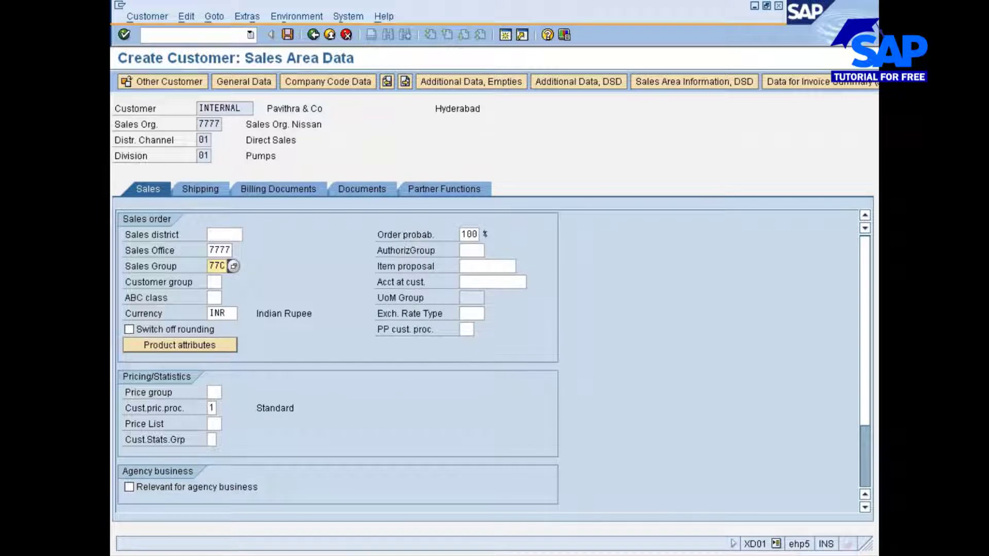
{"action": "left_click", "coordinate": [208, 191]}
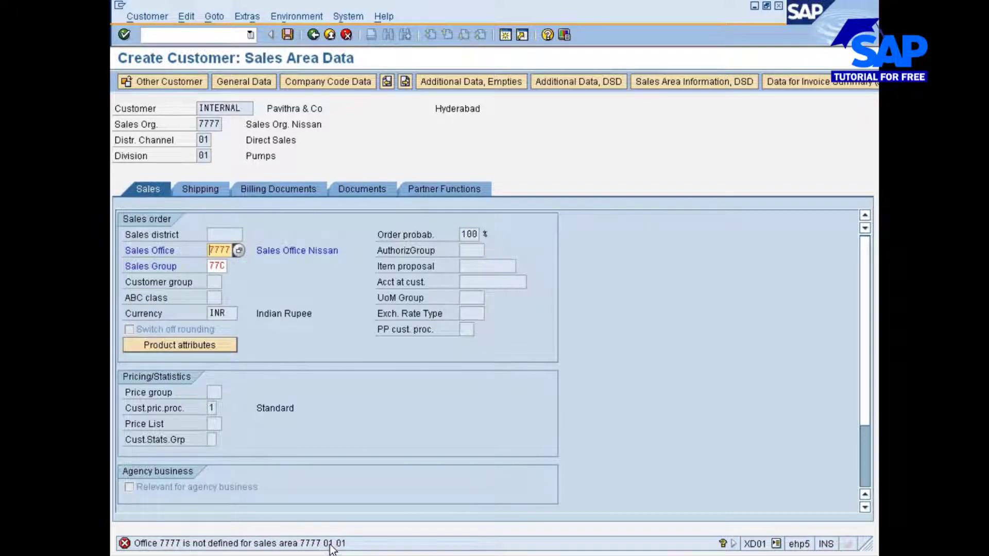
Step: Set the sales office to 777N (Sales Office Nissan) and search for its sales groups
{"action": "left_click", "coordinate": [238, 250]}
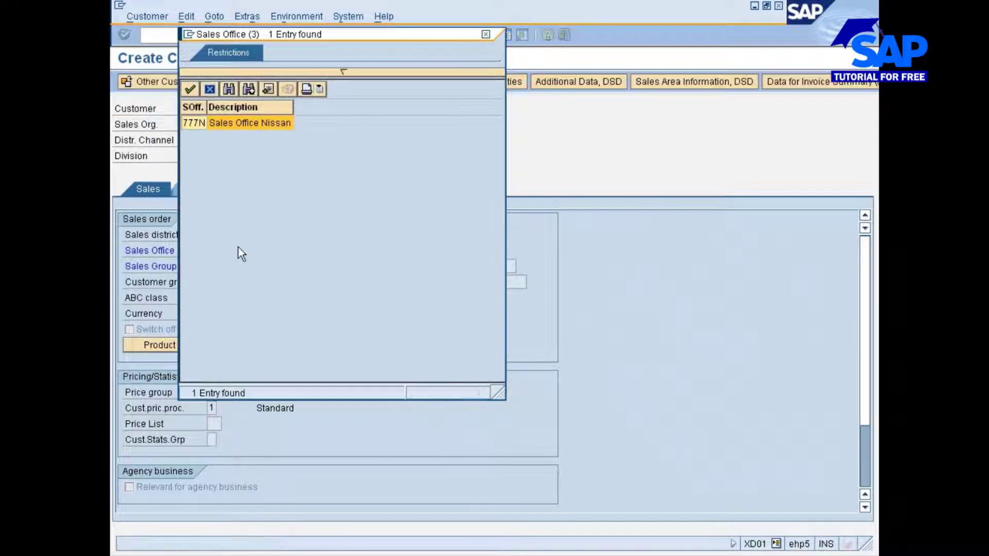
{"action": "double_click", "coordinate": [194, 123]}
{"action": "left_click", "coordinate": [212, 267]}
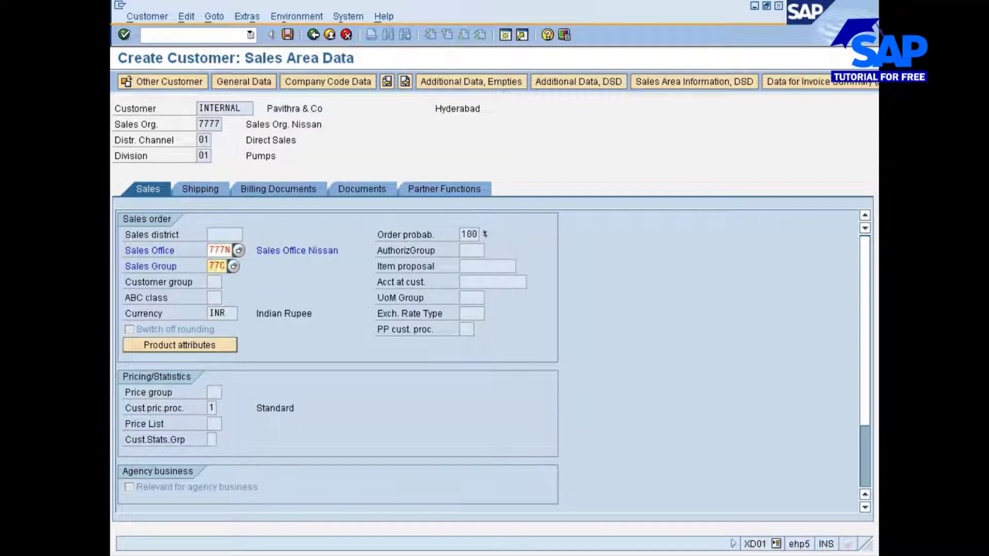
{"action": "left_click", "coordinate": [233, 266]}
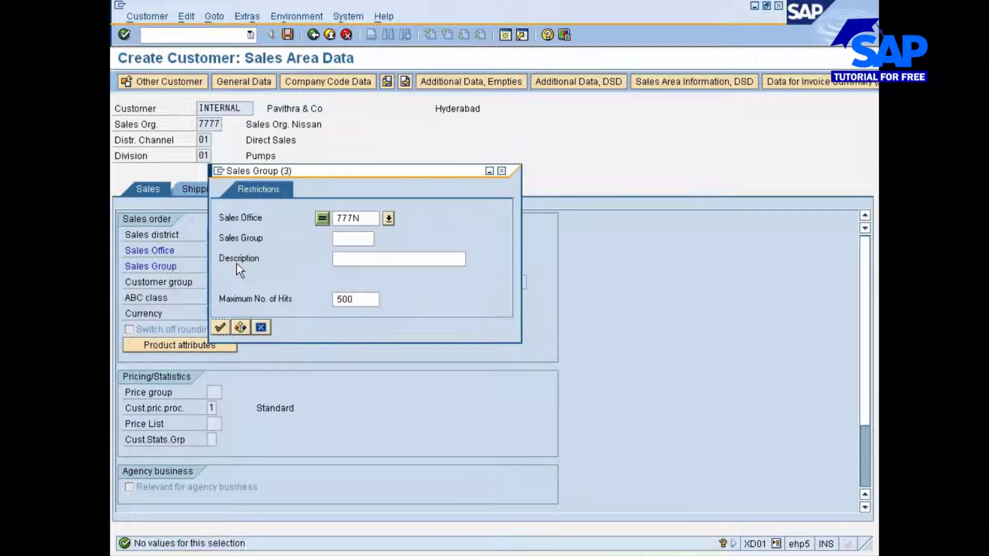
{"action": "left_click_drag", "start_coordinate": [350, 169], "coordinate": [467, 138]}
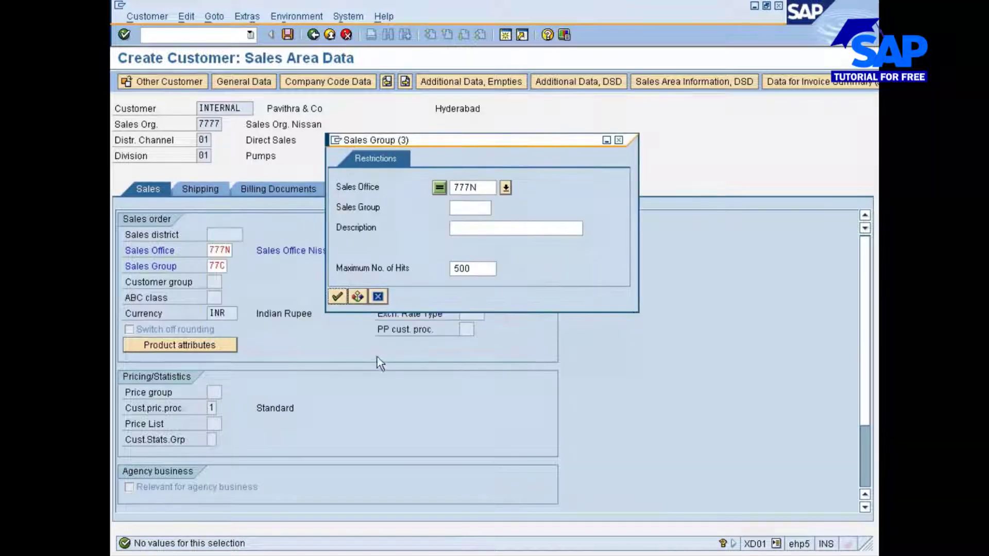
{"action": "left_click", "coordinate": [338, 297]}
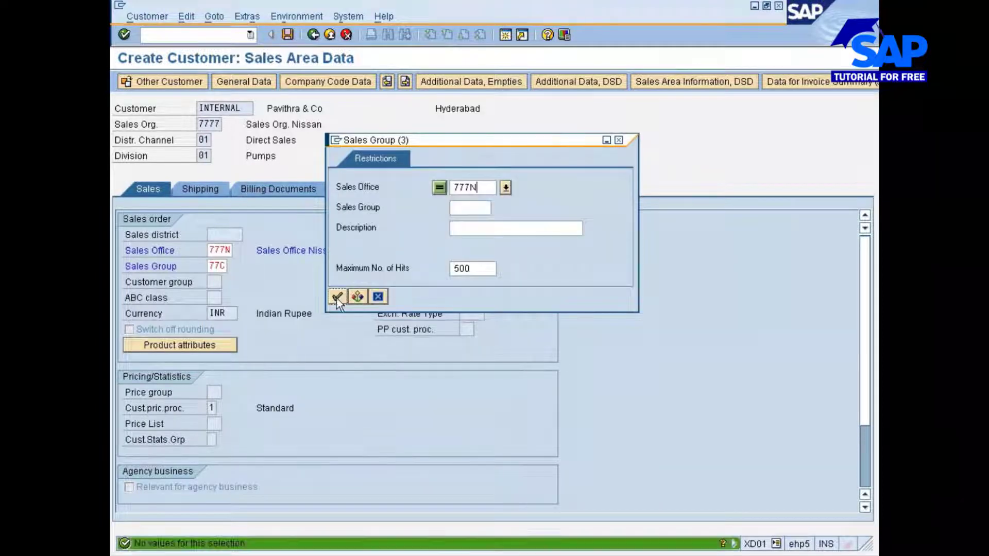
{"action": "left_click", "coordinate": [378, 297]}
Step: Clear the sales group in the customer's sales data and validate the entries
{"action": "left_click", "coordinate": [225, 266]}
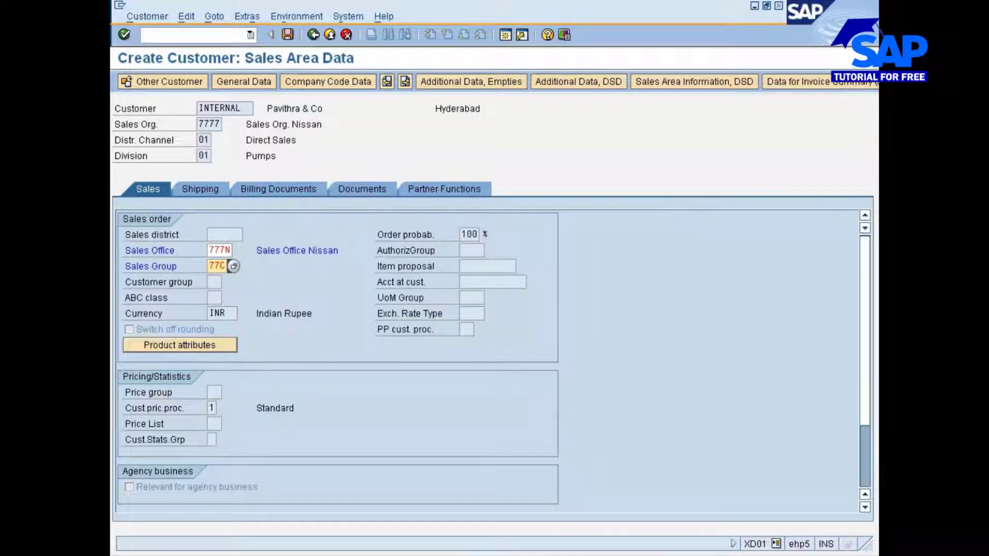
{"action": "key", "text": "BackSpace"}
{"action": "key", "text": "BackSpace"}
{"action": "key", "text": "BackSpace"}
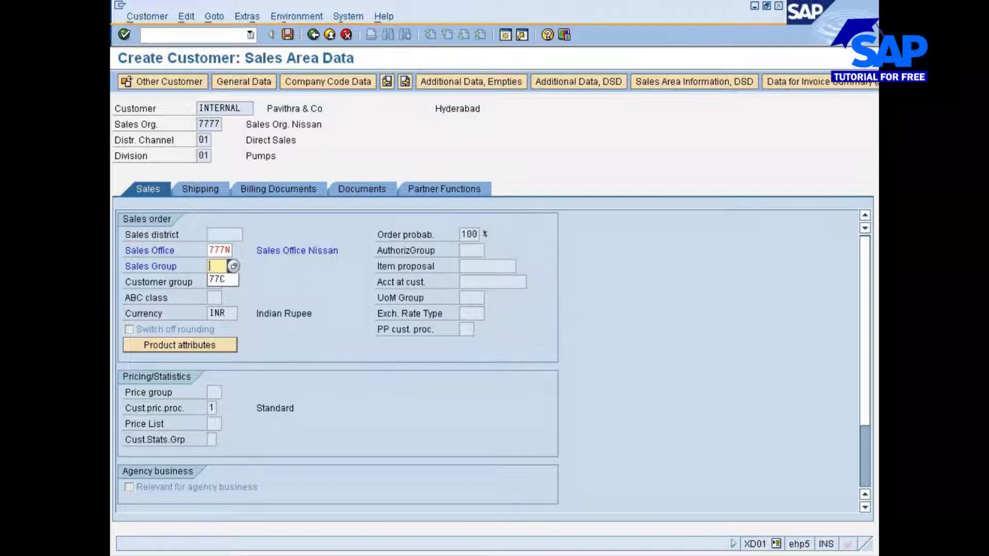
{"action": "key", "text": "Delete"}
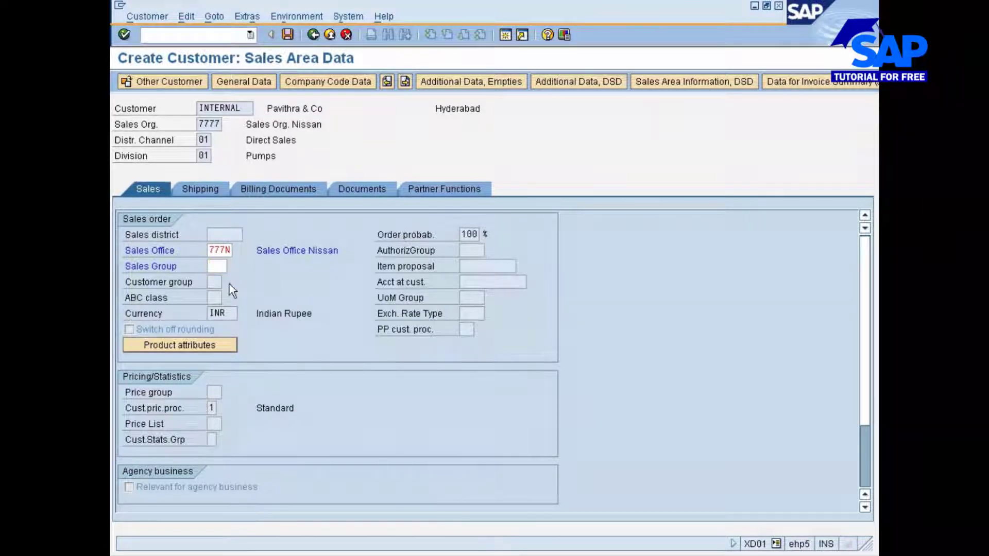
{"action": "key", "text": "Return"}
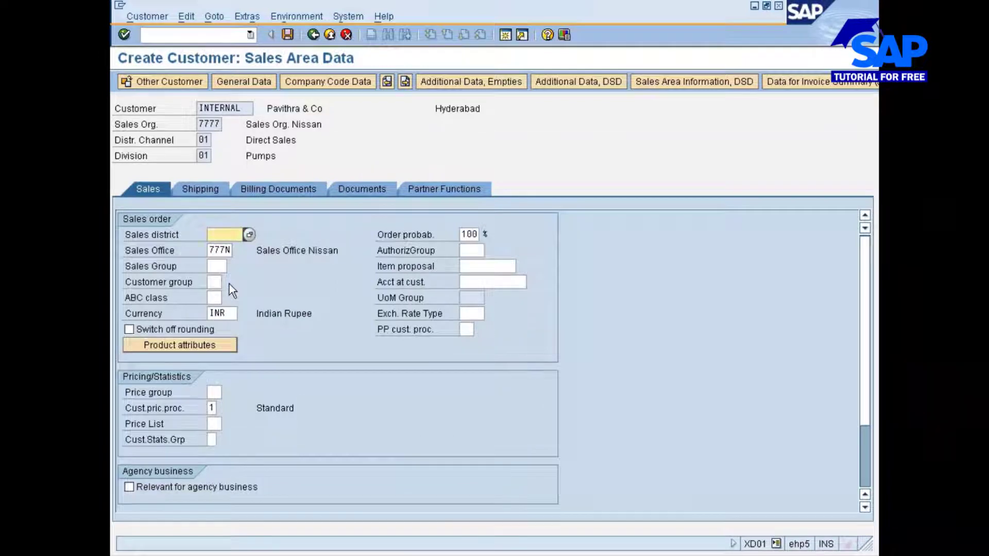
Step: In the shipping data, set the customer's shipping conditions to 02 (Standard)
{"action": "left_click", "coordinate": [202, 187]}
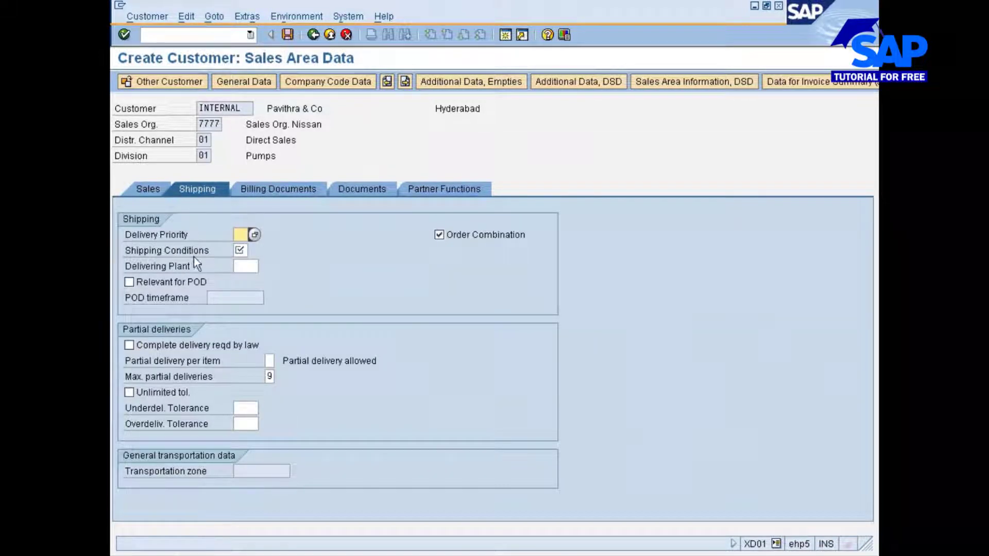
{"action": "left_click", "coordinate": [239, 251]}
{"action": "left_click", "coordinate": [253, 250]}
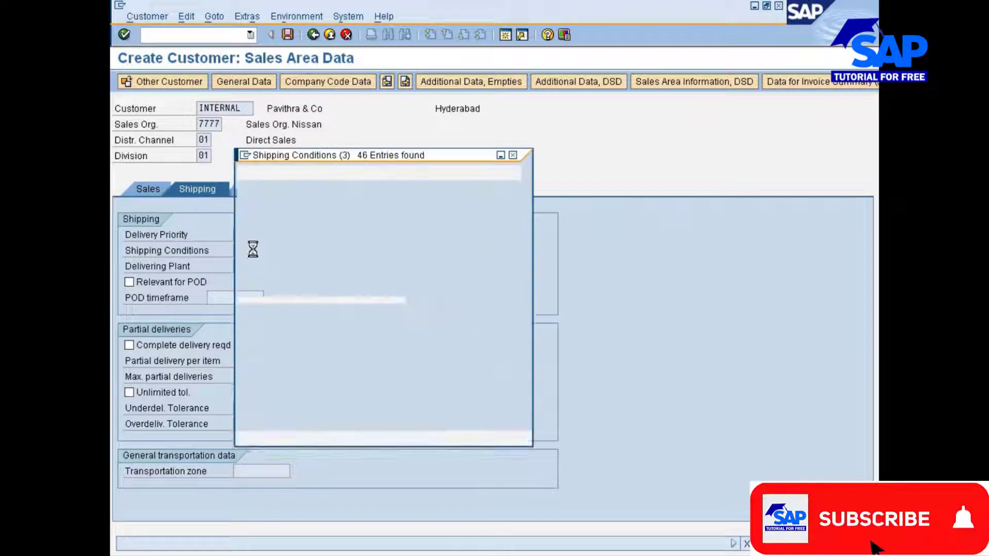
{"action": "double_click", "coordinate": [249, 260]}
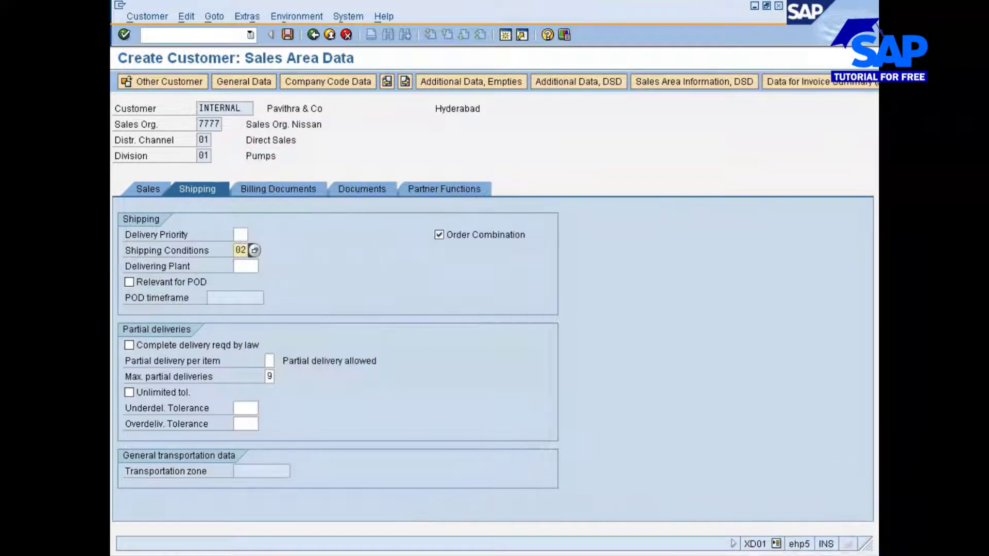
{"action": "key", "text": "Return"}
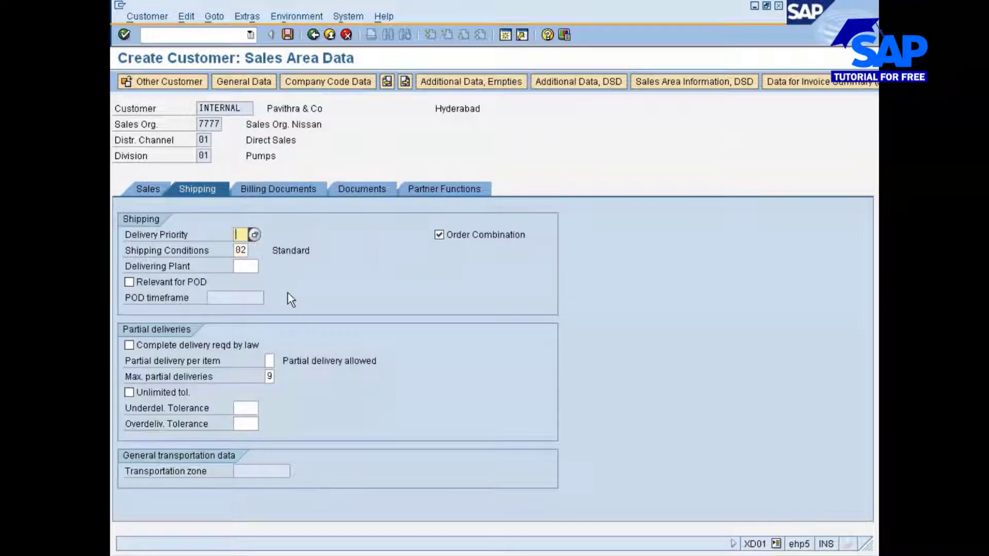
Step: In the billing data, set the tax classification for excise duty (9852) to 2 (exempted from tax)
{"action": "left_click", "coordinate": [273, 189]}
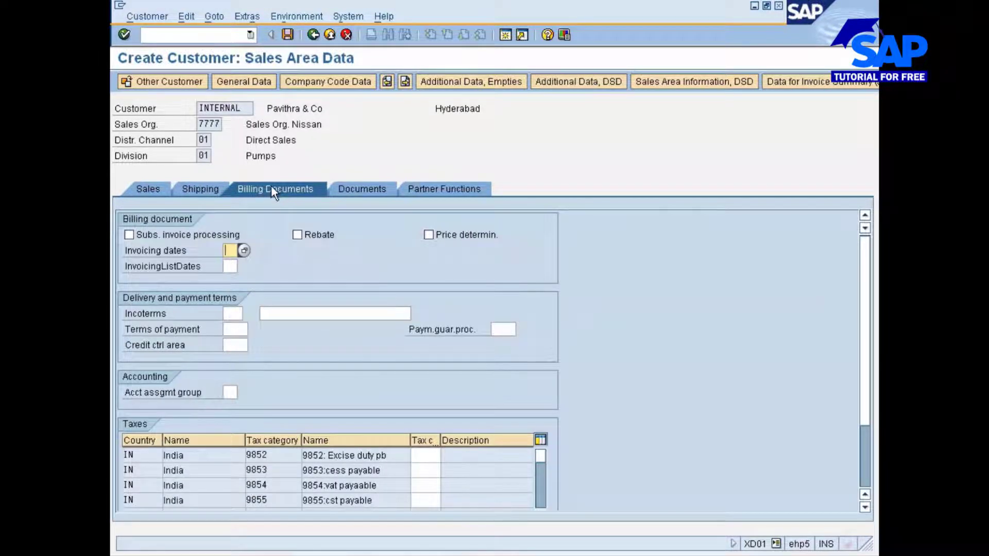
{"action": "left_click", "coordinate": [348, 190]}
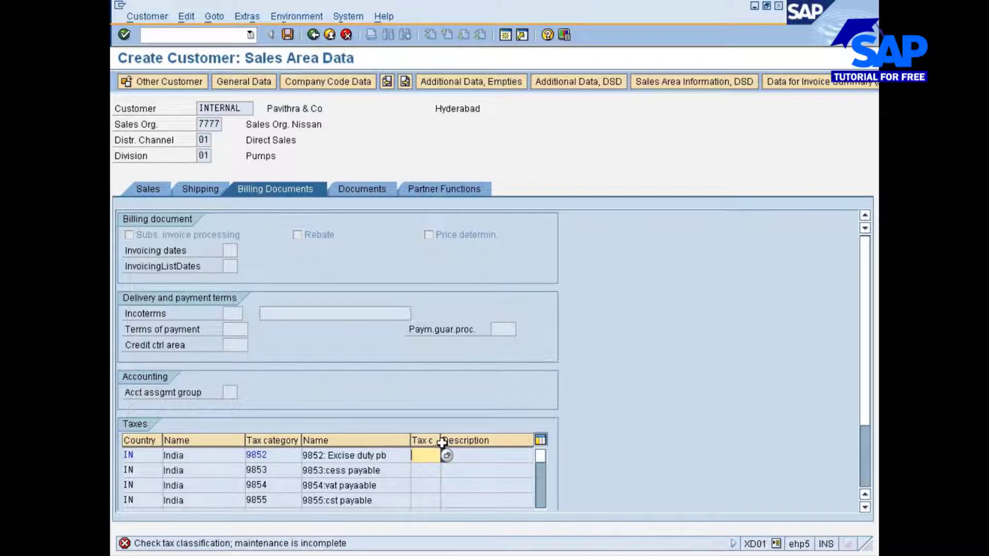
{"action": "left_click_drag", "start_coordinate": [446, 443], "coordinate": [469, 442]}
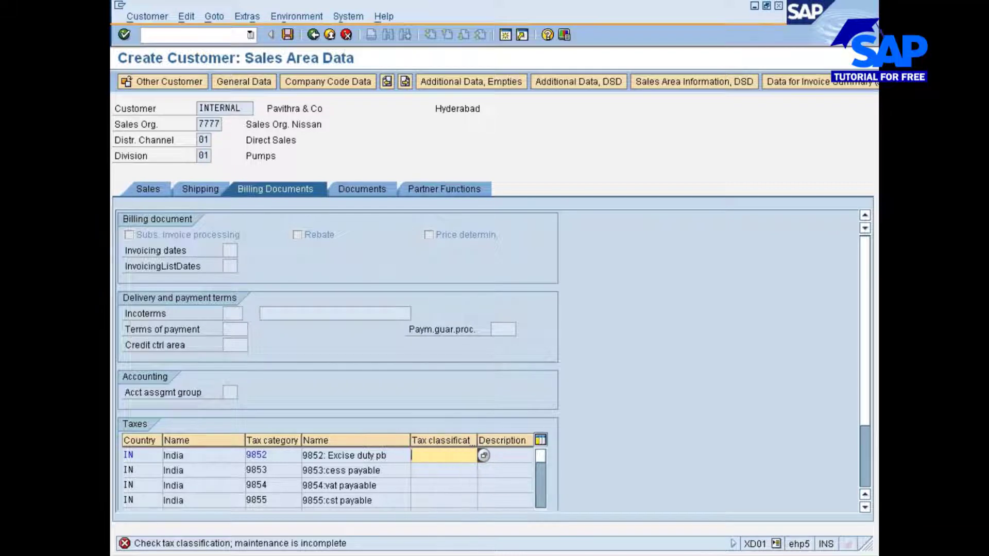
{"action": "left_click", "coordinate": [482, 455]}
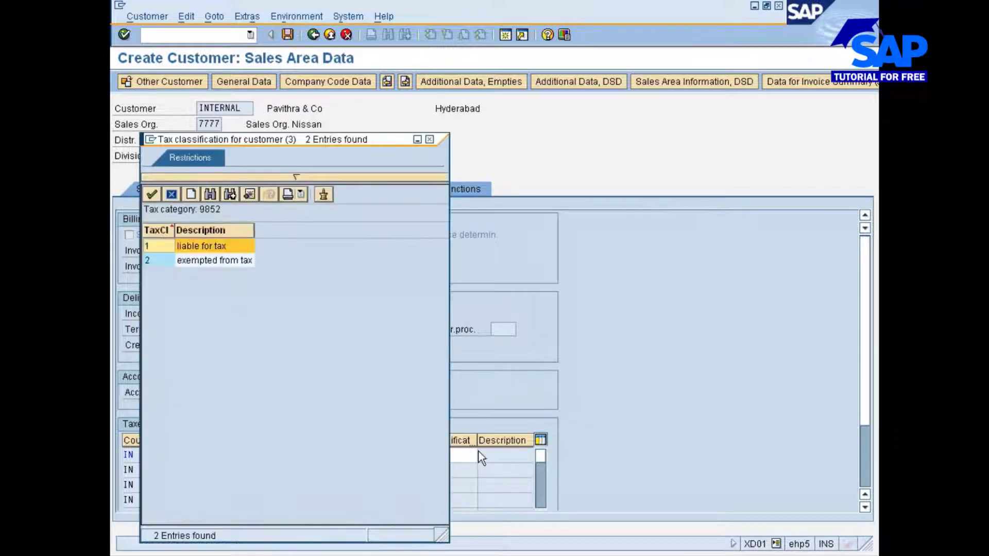
{"action": "double_click", "coordinate": [190, 263]}
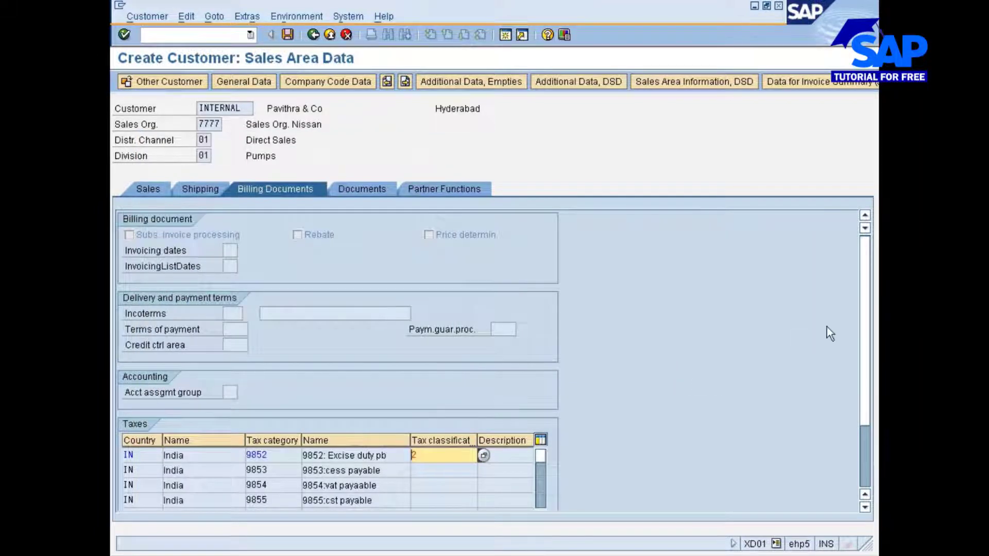
{"action": "left_click_drag", "start_coordinate": [863, 268], "coordinate": [874, 374]}
{"action": "key", "text": "Return"}
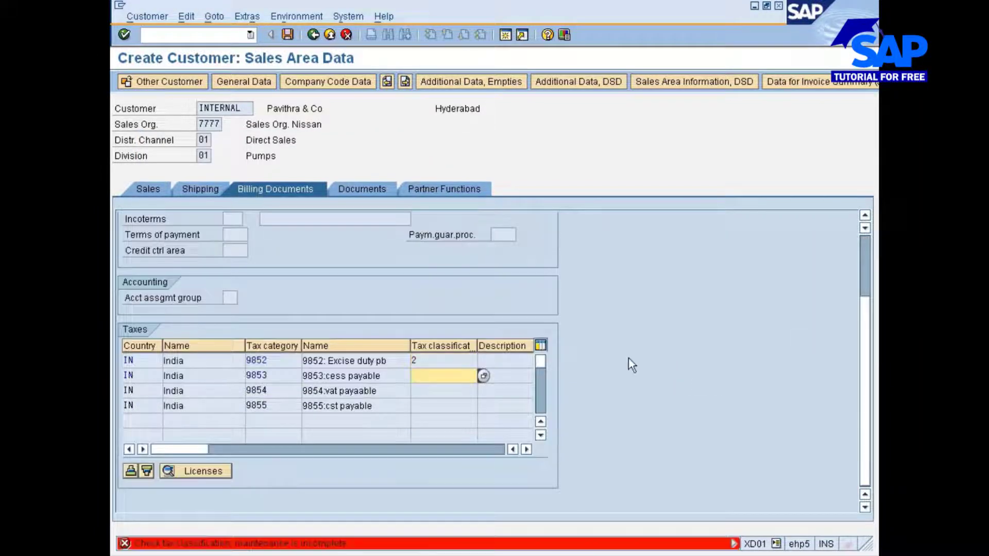
Step: Set the tax classification to 2 for the cess (9853), VAT (9854) and CST (9855) categories
{"action": "type", "text": "2"}
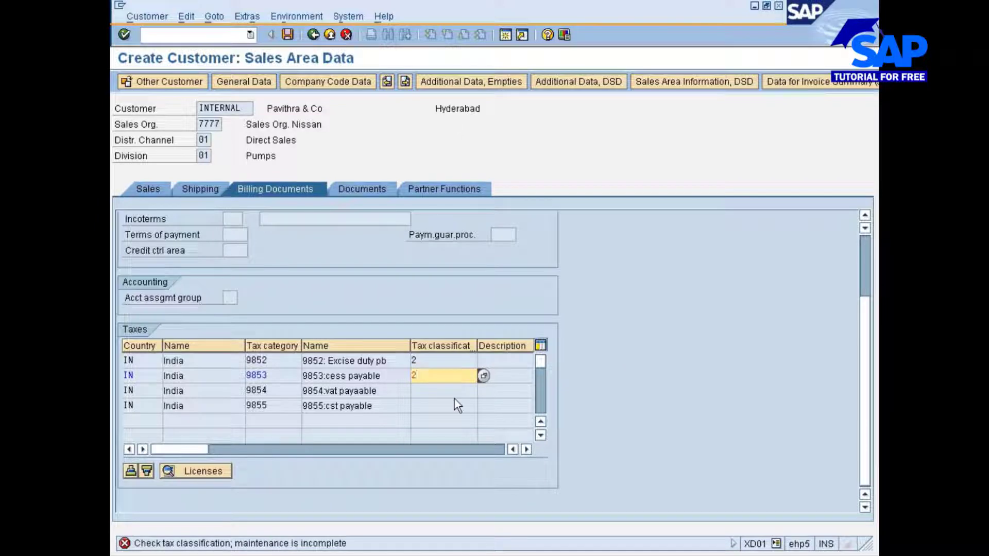
{"action": "key", "text": "Return"}
{"action": "type", "text": "2"}
{"action": "key", "text": "Return"}
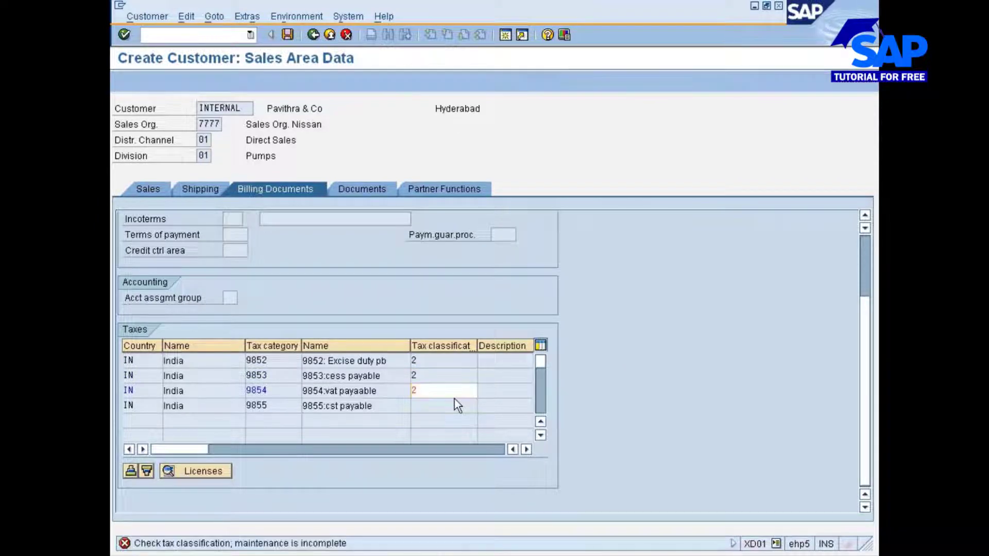
{"action": "type", "text": "2"}
{"action": "key", "text": "Return"}
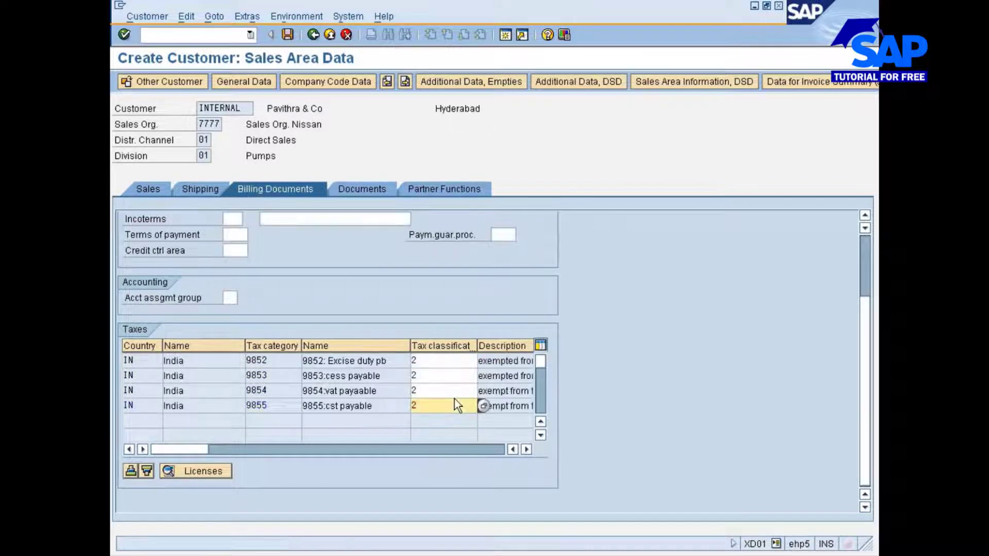
Step: Review the tax classification options for CST (9855) and the customer's output documents and partner functions
{"action": "key", "text": "F4"}
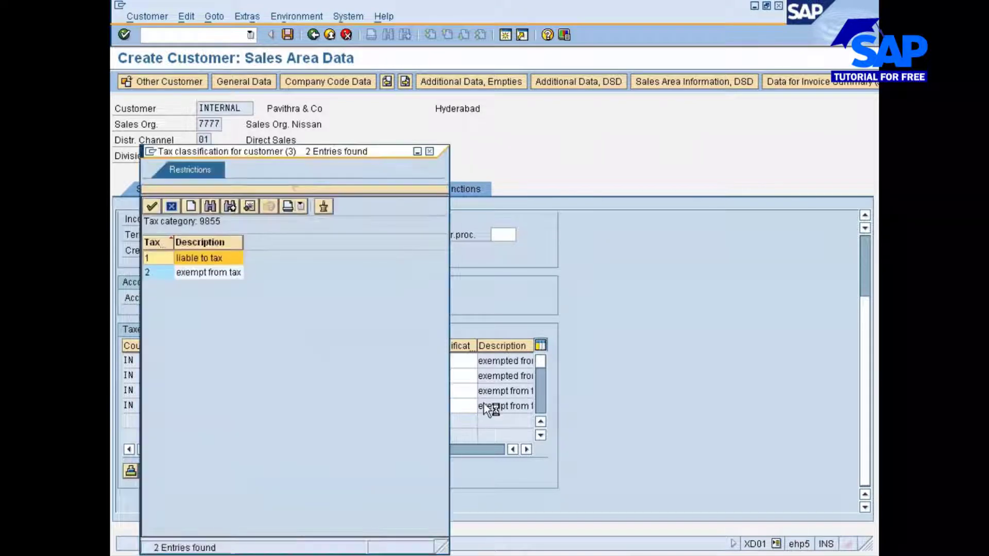
{"action": "left_click", "coordinate": [431, 152]}
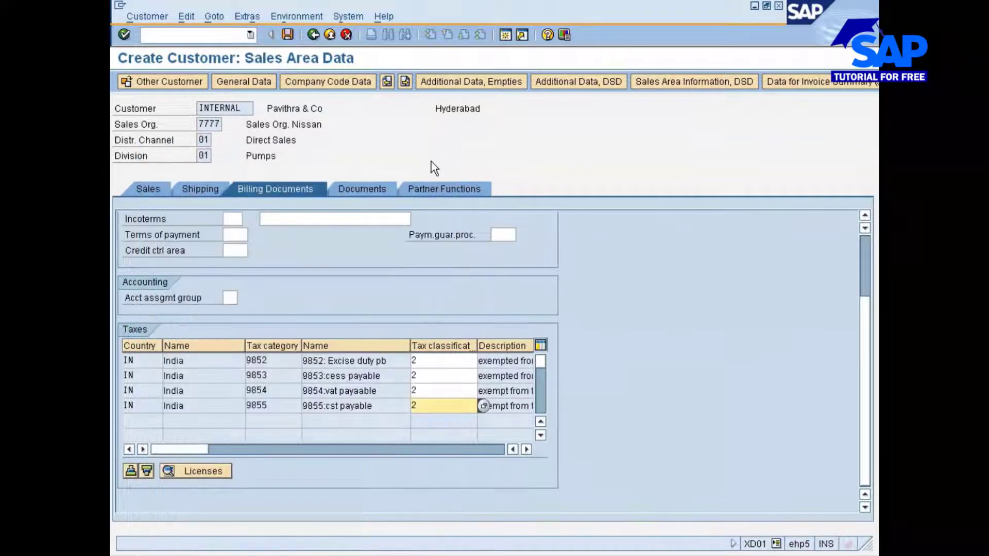
{"action": "left_click", "coordinate": [370, 190]}
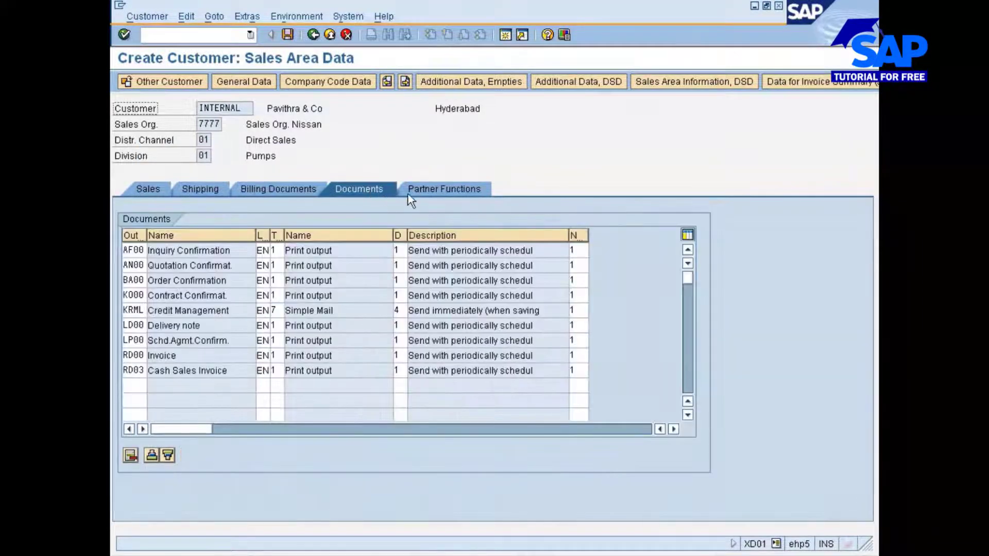
{"action": "left_click", "coordinate": [430, 192]}
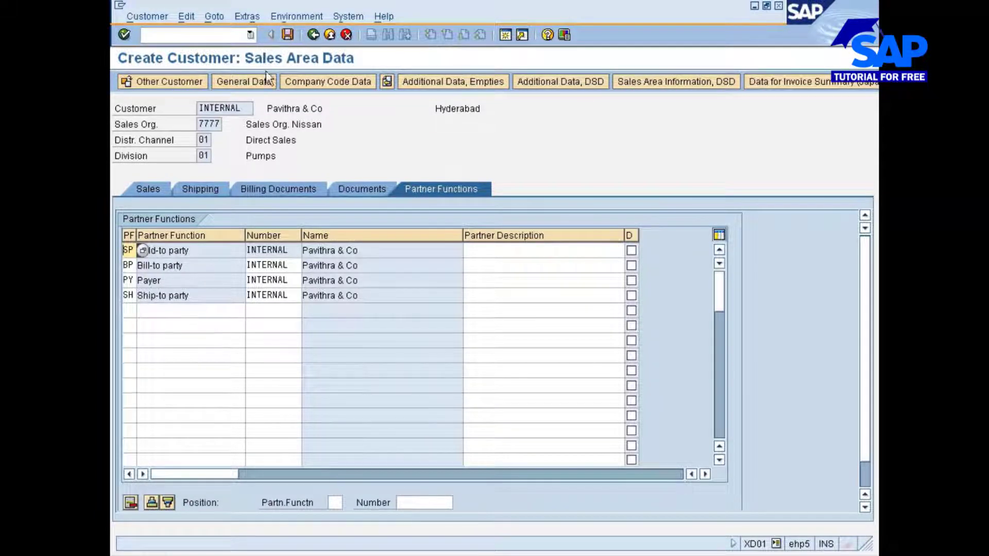
Step: Save the new customer record for Pavithra & Co and leave customer creation
{"action": "left_click", "coordinate": [288, 34]}
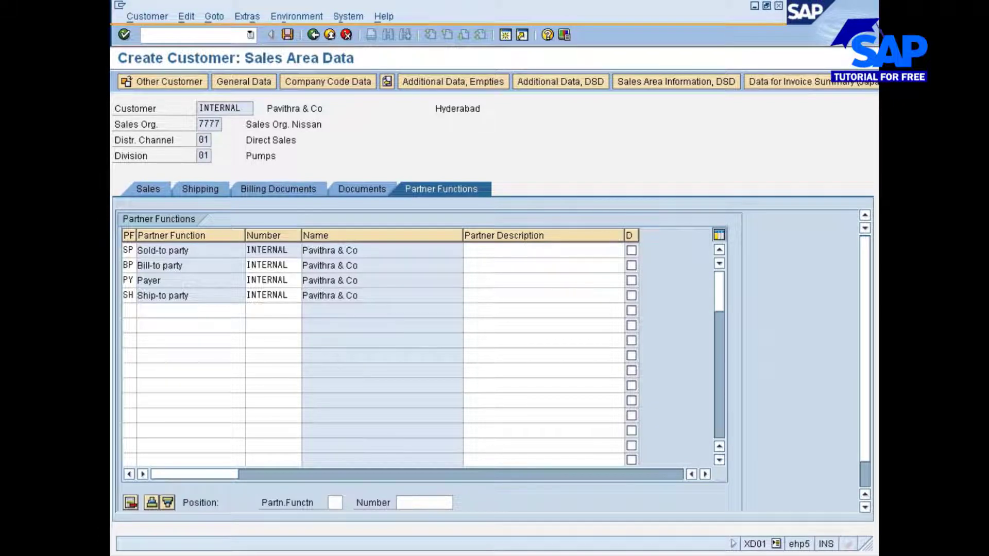
{"action": "left_click", "coordinate": [314, 554]}
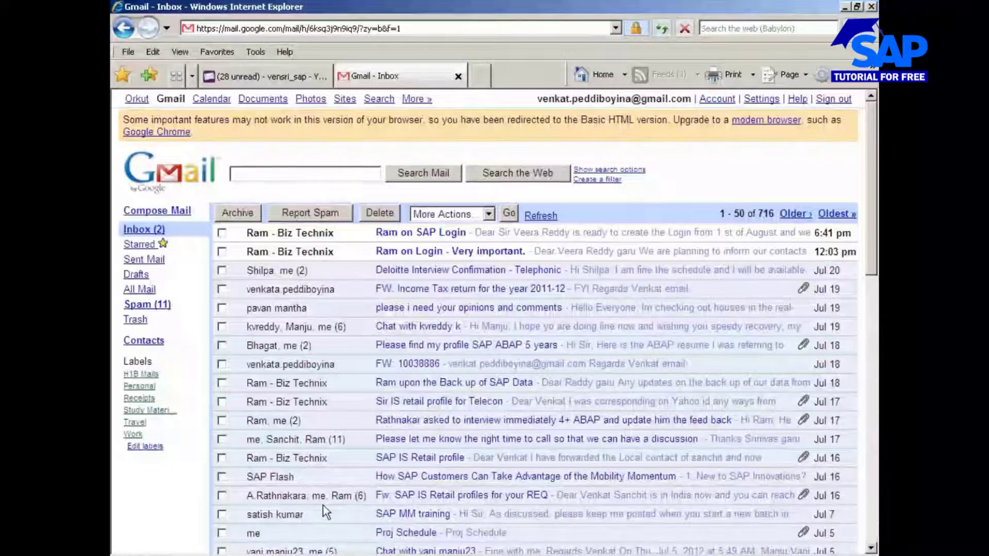
{"action": "key", "text": "alt+Tab"}
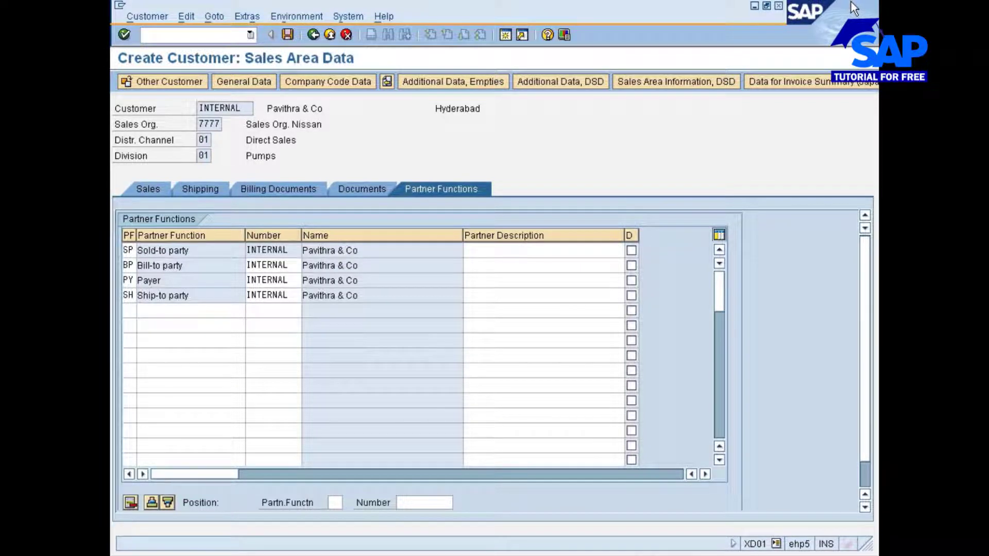
{"action": "key", "text": "ctrl+s"}
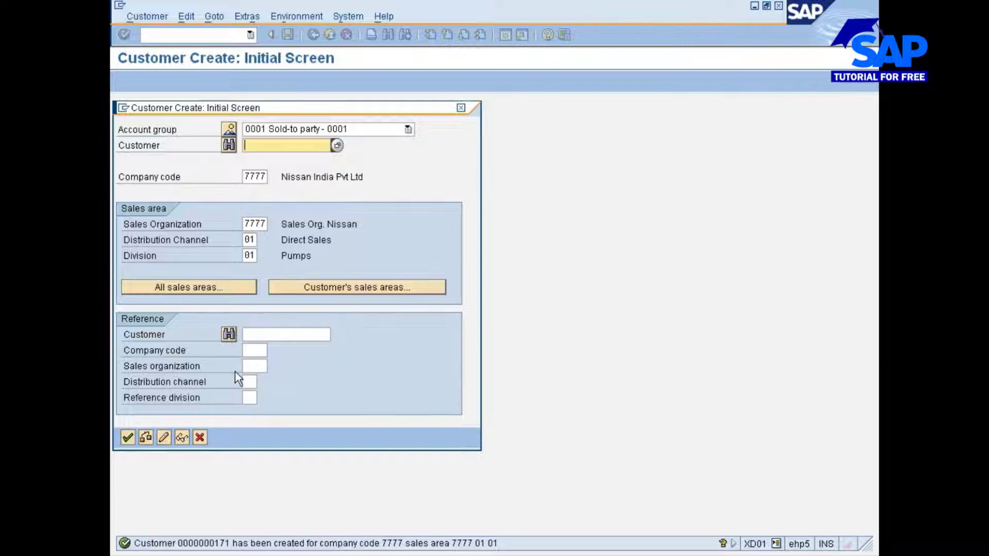
{"action": "left_click", "coordinate": [198, 441]}
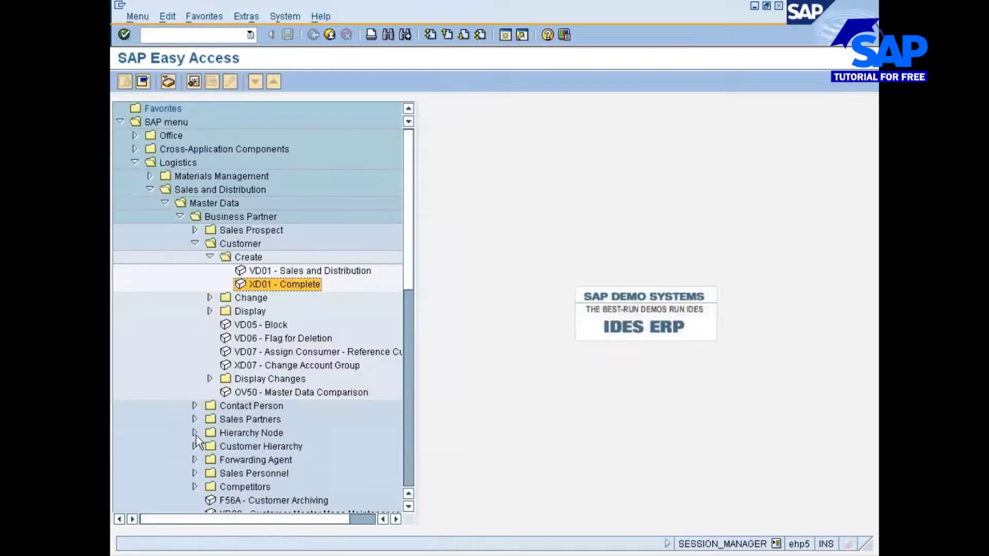
Step: Switch to Notepad, note the new customer number below the existing entry, and return to SAP
{"action": "key", "text": "alt+Tab"}
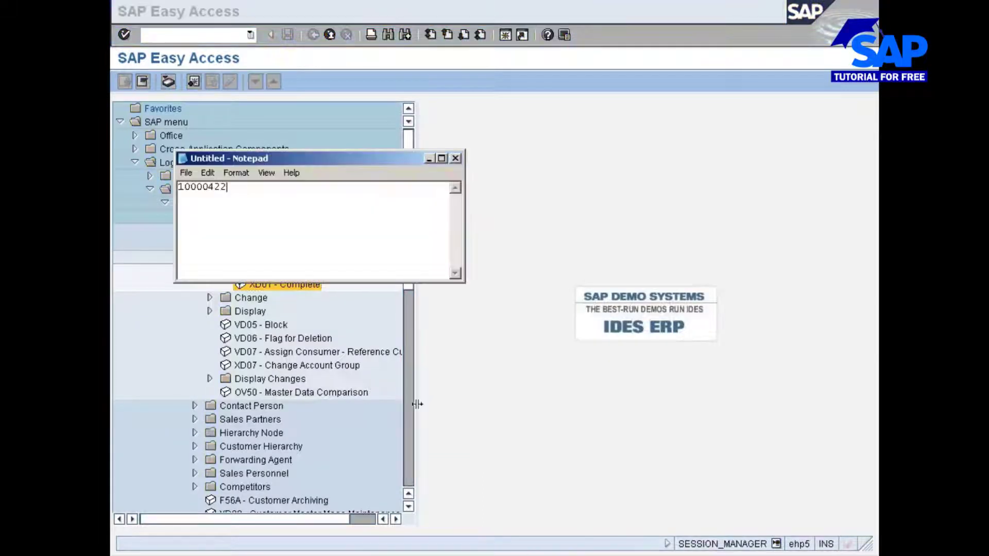
{"action": "key", "text": "Return"}
{"action": "key", "text": "Return"}
{"action": "type", "text": "171"}
{"action": "key", "text": "Return"}
{"action": "key", "text": "alt+Tab"}
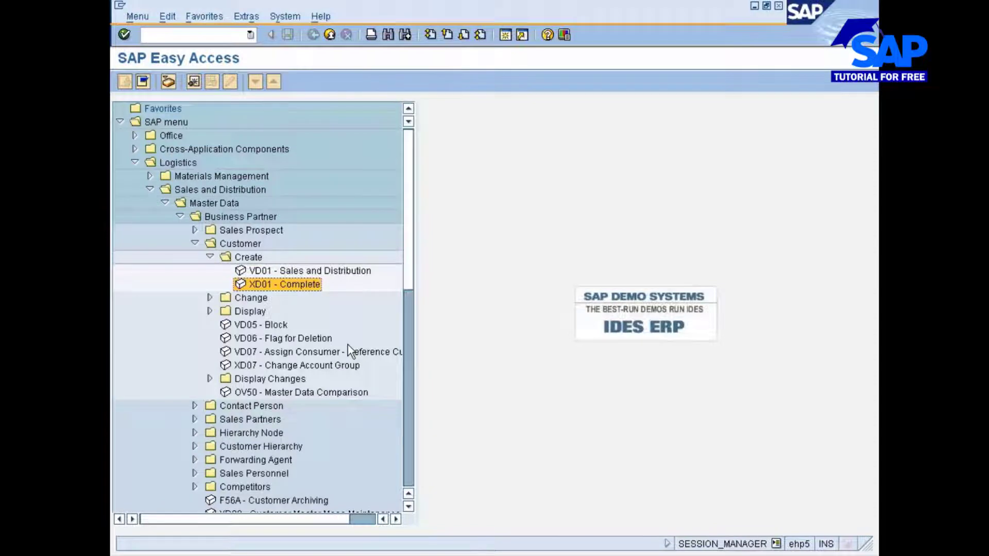
Step: Switch to the PowerPoint presentation, review the Third-Party Processing diagram on the first notes page, and return to SAP
{"action": "key", "text": "alt+Tab"}
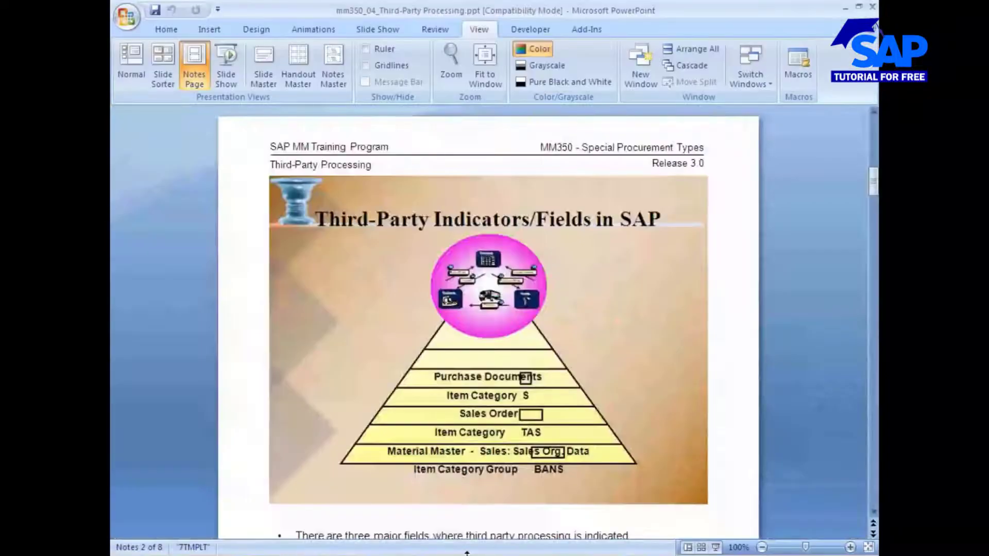
{"action": "scroll", "coordinate": [454, 499], "scroll_direction": "up", "scroll_amount": 3}
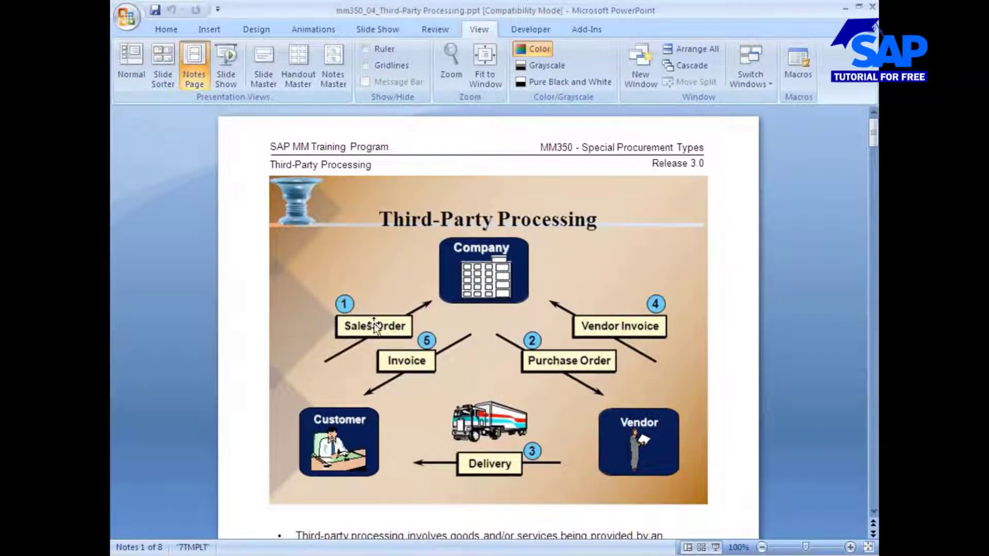
{"action": "key", "text": "alt+Tab"}
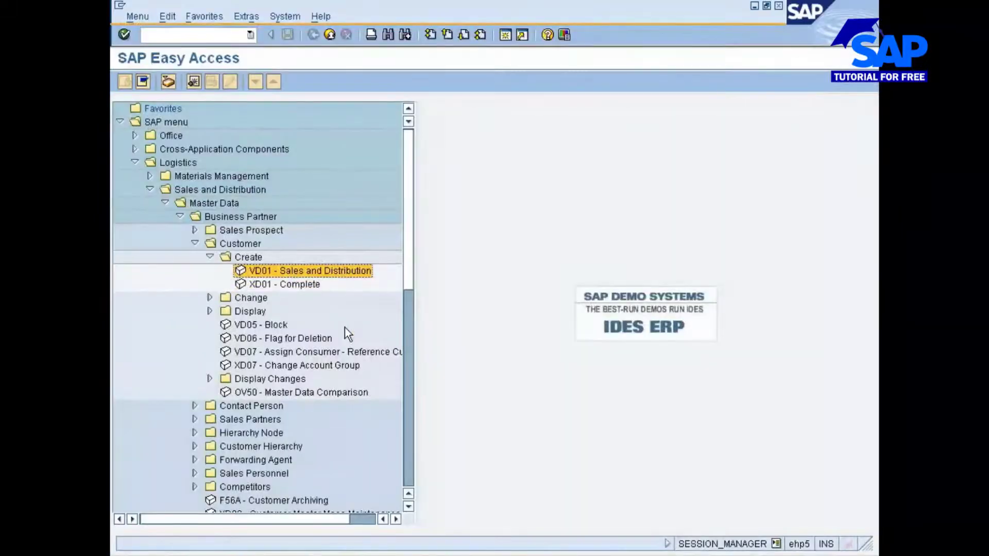
Step: Collapse the Customer, Business Partner and Master Data folders under Sales and Distribution
{"action": "key", "text": "Up"}
{"action": "key", "text": "Up"}
{"action": "key", "text": "Left"}
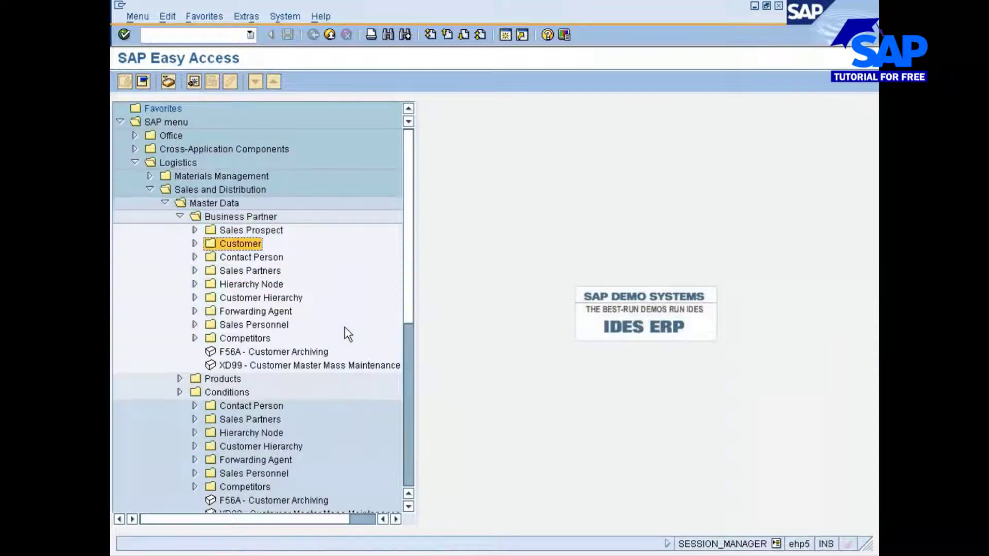
{"action": "key", "text": "Up"}
{"action": "key", "text": "Up"}
{"action": "key", "text": "Left"}
{"action": "key", "text": "Up"}
{"action": "key", "text": "Left"}
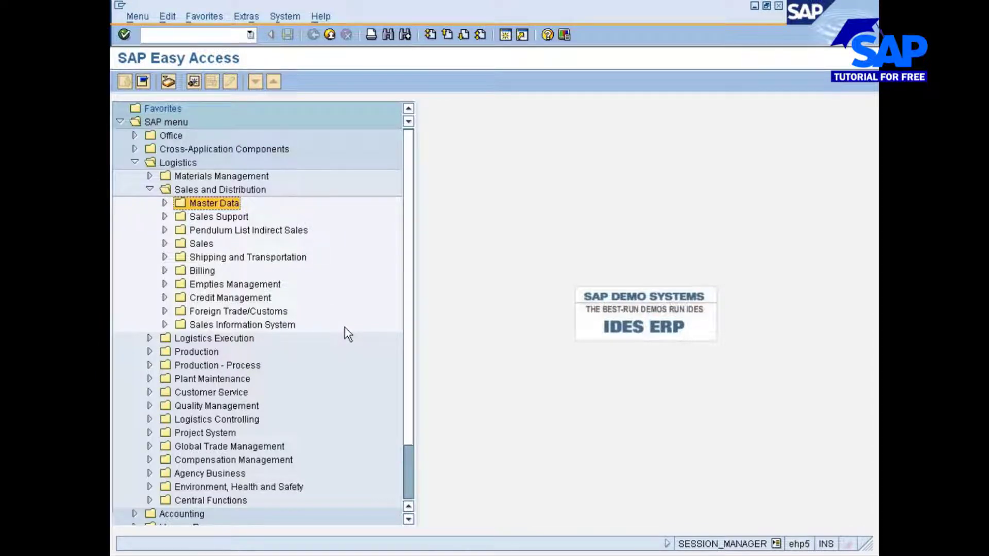
Step: Start creating a sales order with VA01 from the Order folder under Sales and Distribution > Sales
{"action": "key", "text": "Down"}
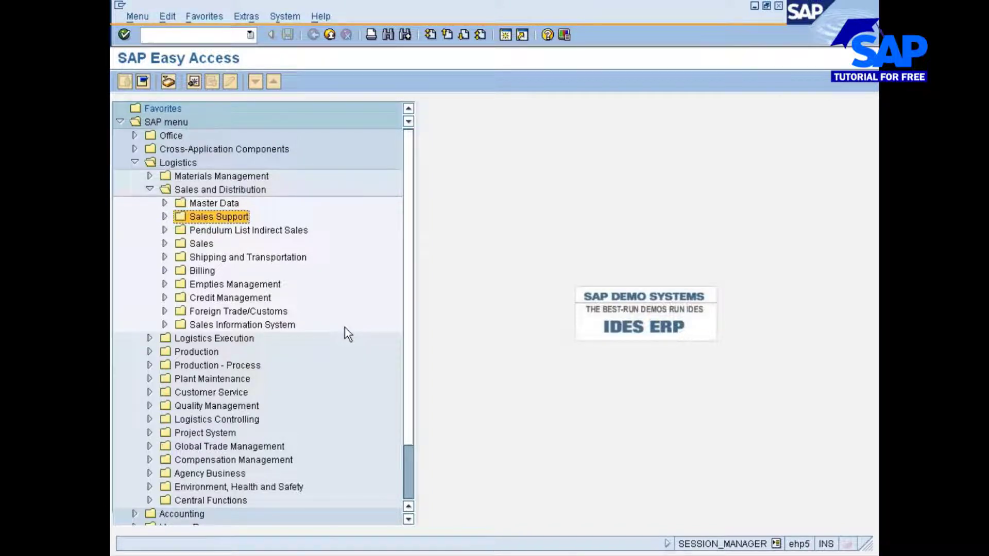
{"action": "key", "text": "Down"}
{"action": "key", "text": "Down"}
{"action": "key", "text": "Return"}
{"action": "key", "text": "Down"}
{"action": "key", "text": "Down"}
{"action": "key", "text": "Down"}
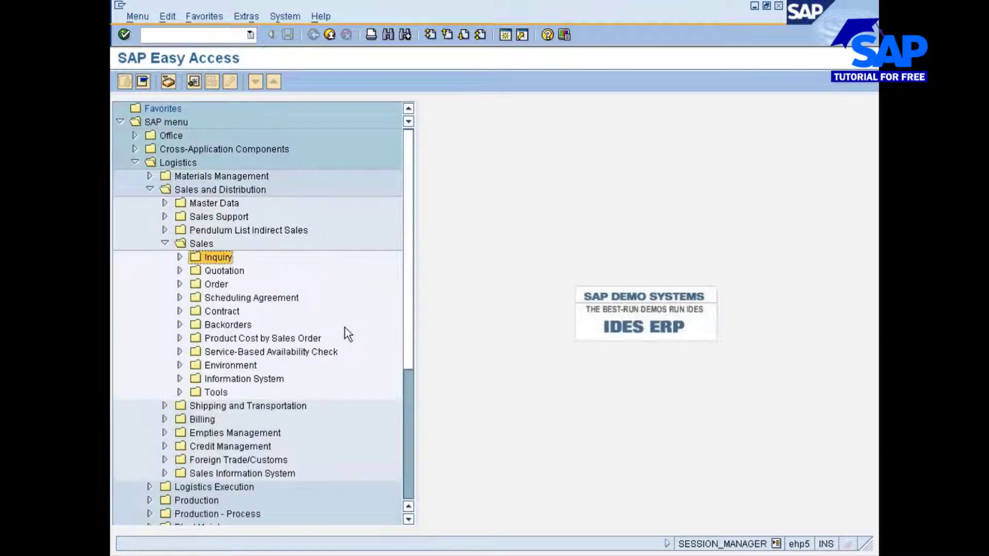
{"action": "key", "text": "Return"}
{"action": "key", "text": "Down"}
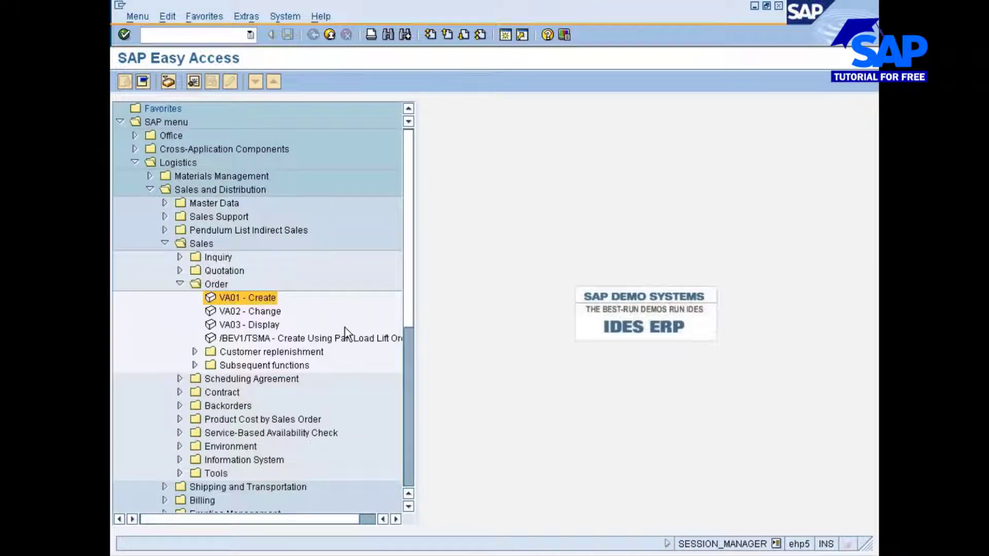
{"action": "key", "text": "Return"}
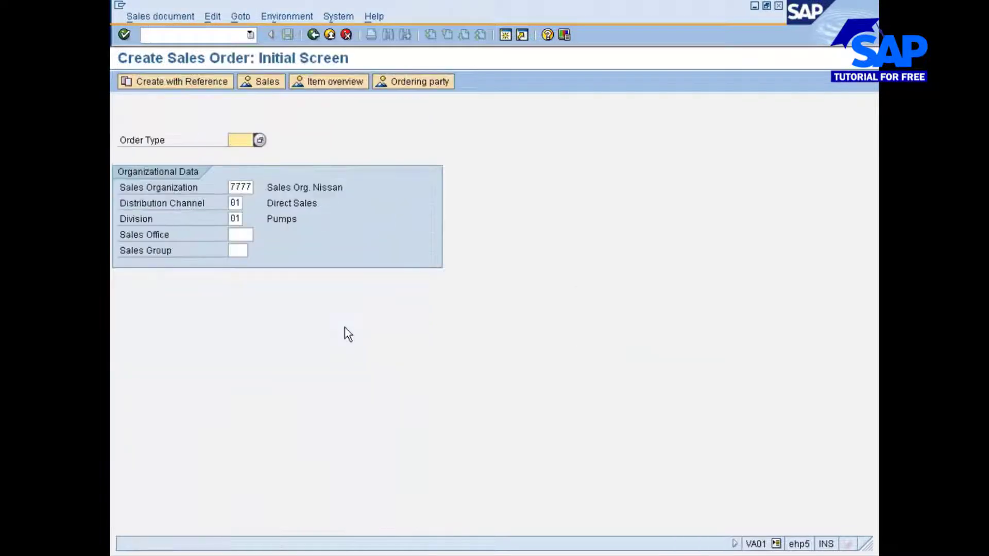
Step: Clear the prefilled sales organization, distribution channel and division of the new sales order to lift the restriction on order types
{"action": "key", "text": "F4"}
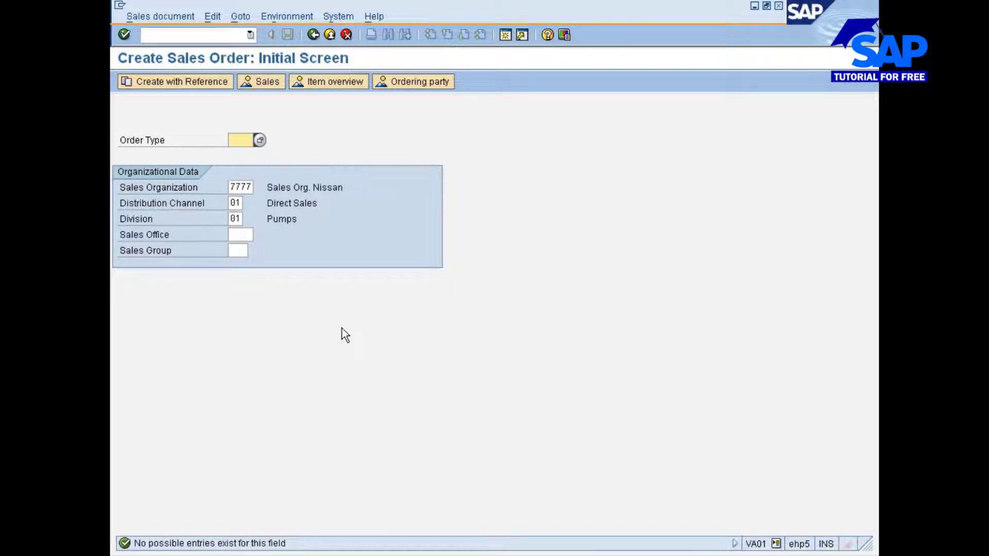
{"action": "left_click", "coordinate": [259, 140]}
{"action": "double_click", "coordinate": [237, 183]}
{"action": "key", "text": "BackSpace"}
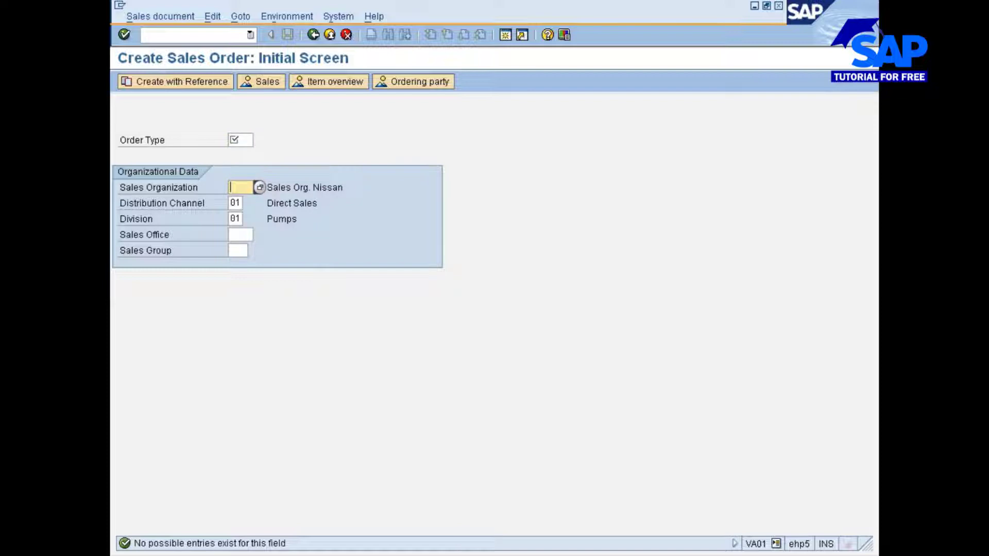
{"action": "double_click", "coordinate": [235, 219]}
{"action": "key", "text": "BackSpace"}
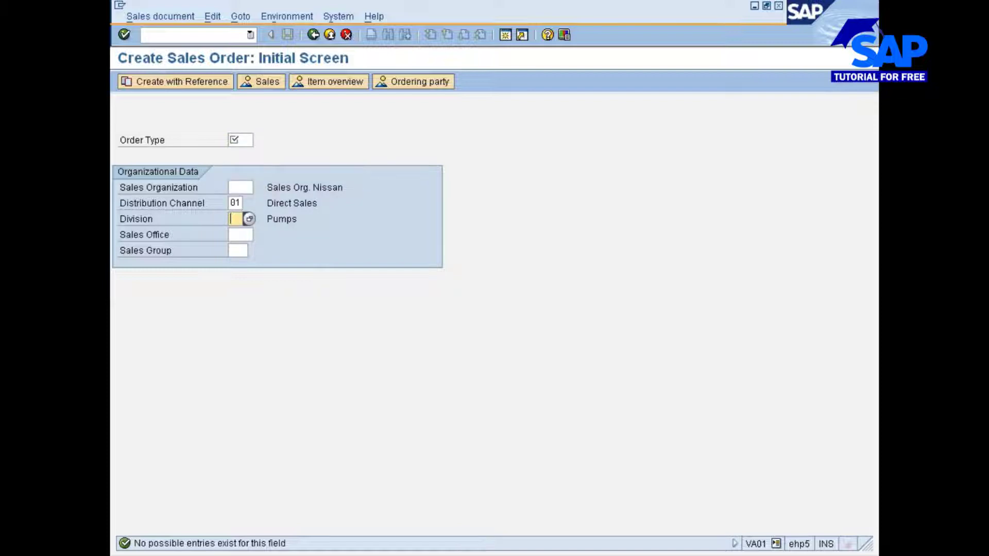
{"action": "key", "text": "Down"}
{"action": "key", "text": "Up"}
{"action": "key", "text": "Up"}
{"action": "key", "text": "Up"}
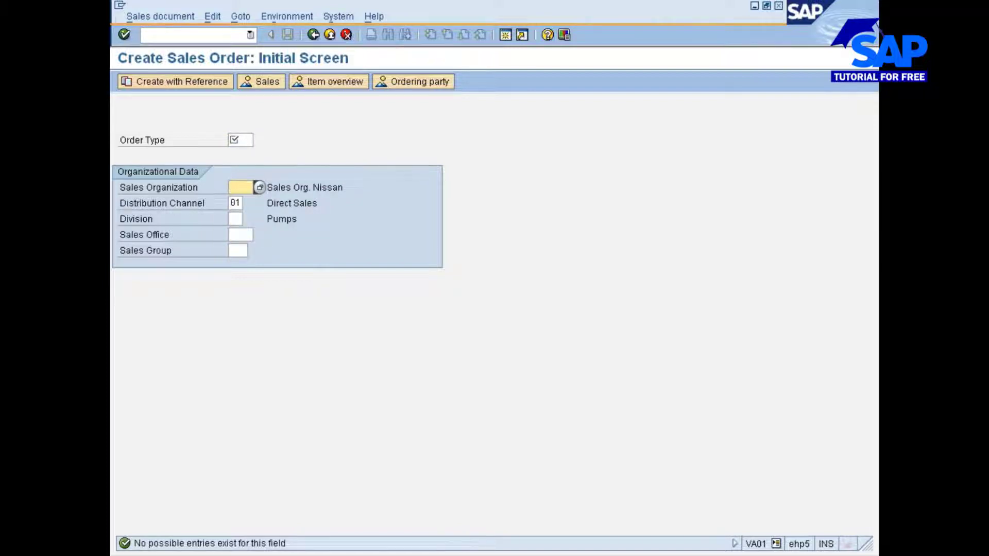
{"action": "key", "text": "Tab"}
{"action": "key", "text": "BackSpace"}
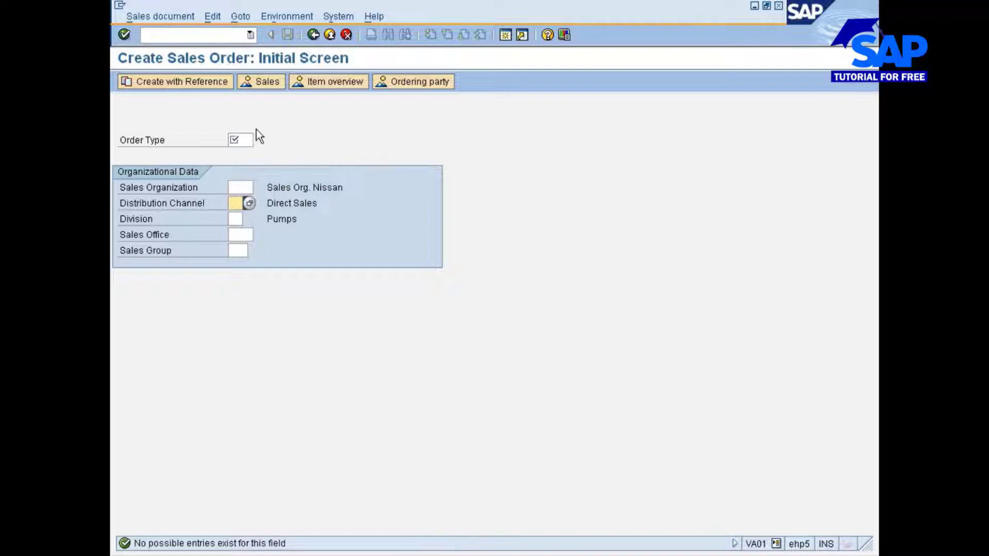
Step: Set the order type to OR (Standard Order) from the list of sales document types
{"action": "left_click", "coordinate": [240, 140]}
{"action": "left_click", "coordinate": [258, 142]}
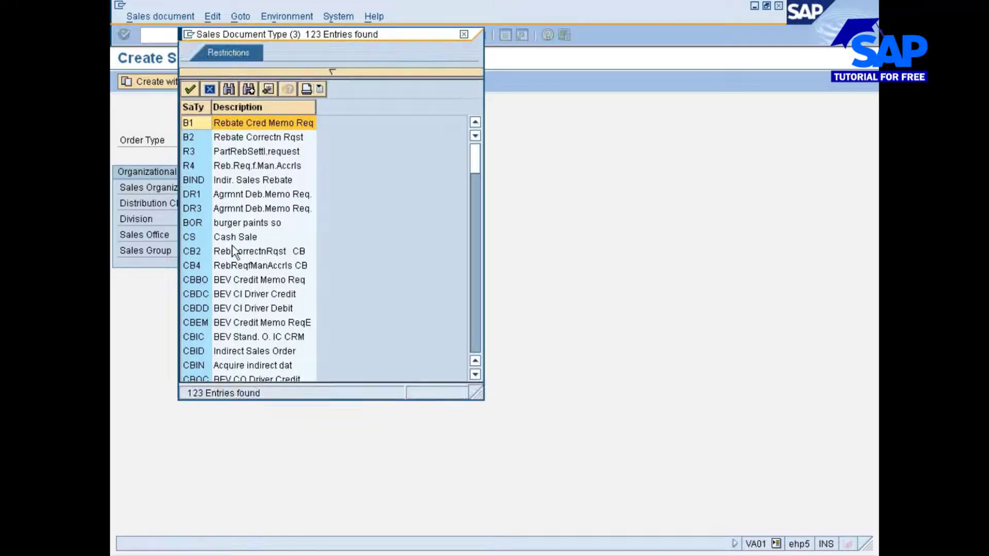
{"action": "scroll", "coordinate": [237, 269], "scroll_direction": "down", "scroll_amount": 5}
{"action": "scroll", "coordinate": [237, 268], "scroll_direction": "up", "scroll_amount": 3}
{"action": "scroll", "coordinate": [238, 268], "scroll_direction": "down", "scroll_amount": 17}
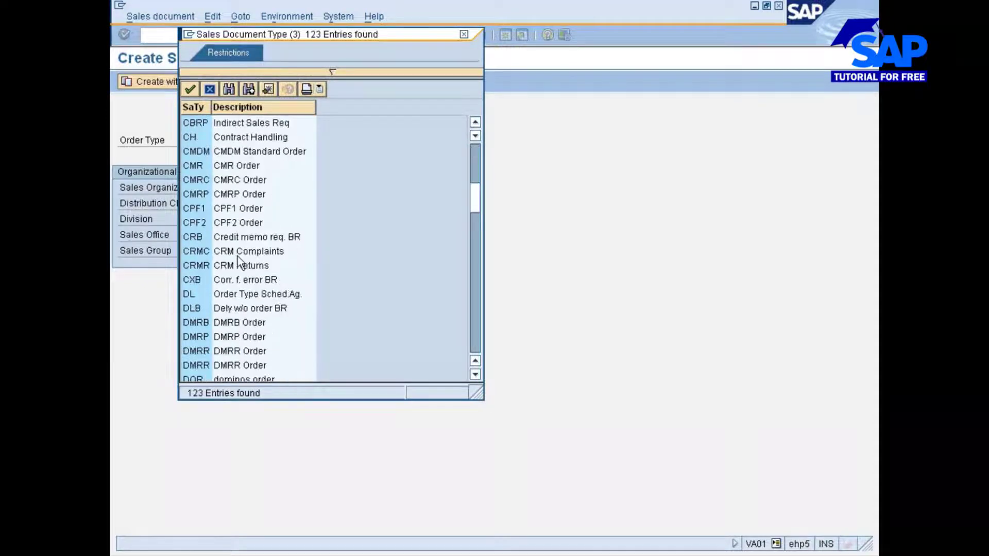
{"action": "scroll", "coordinate": [236, 268], "scroll_direction": "down", "scroll_amount": 12}
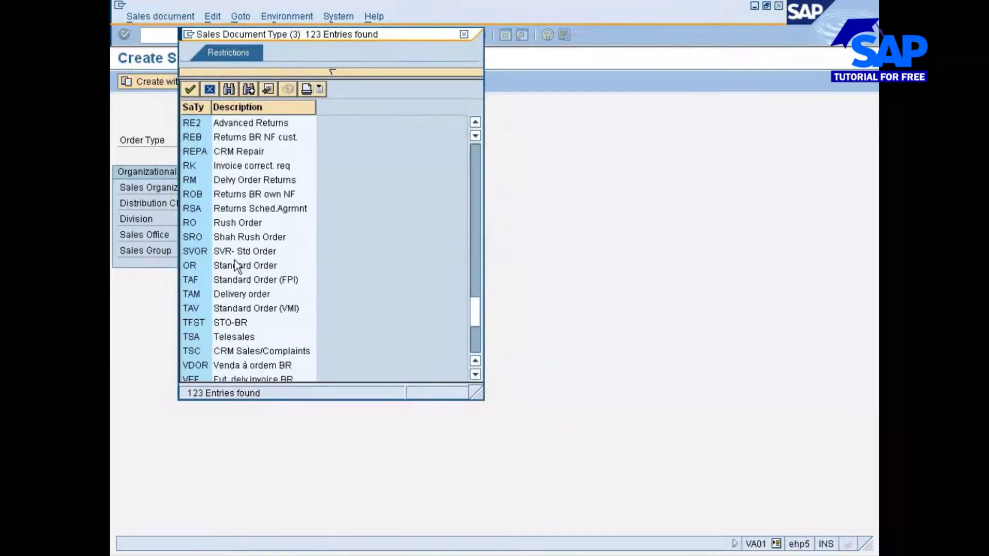
{"action": "left_click", "coordinate": [234, 267]}
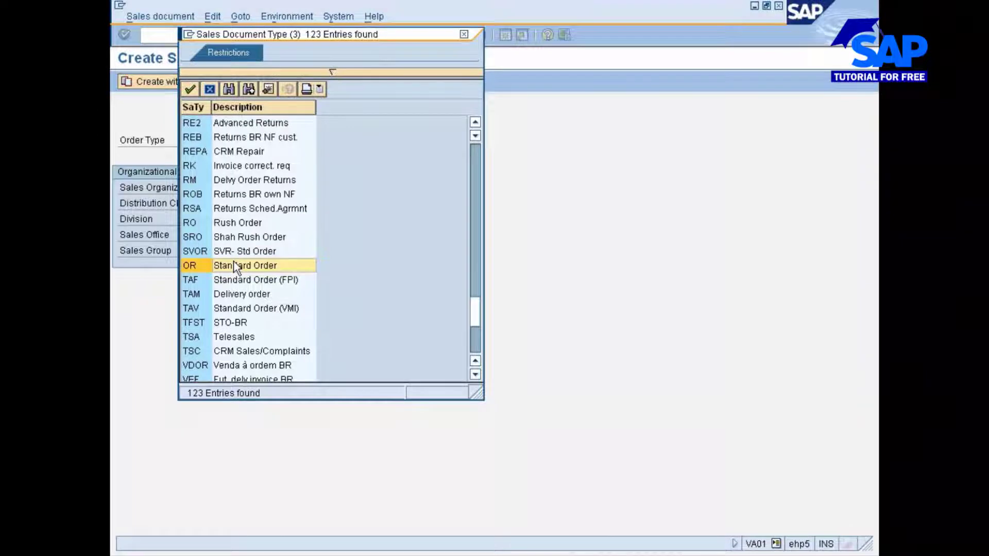
{"action": "double_click", "coordinate": [202, 265]}
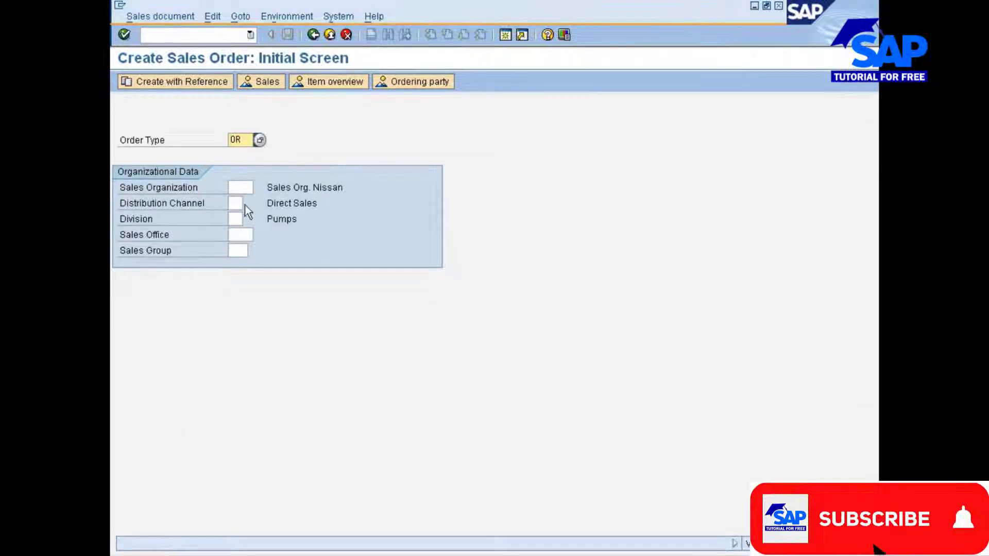
Step: Set the sales organization of the order to 7777 (Sales Org. Nissan) from the available entries
{"action": "left_click", "coordinate": [240, 187]}
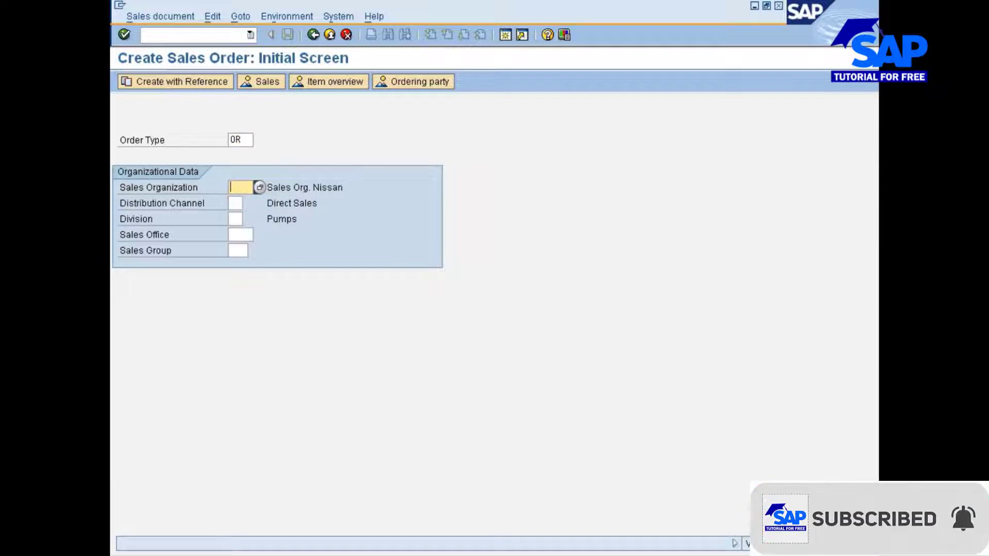
{"action": "left_click", "coordinate": [259, 187]}
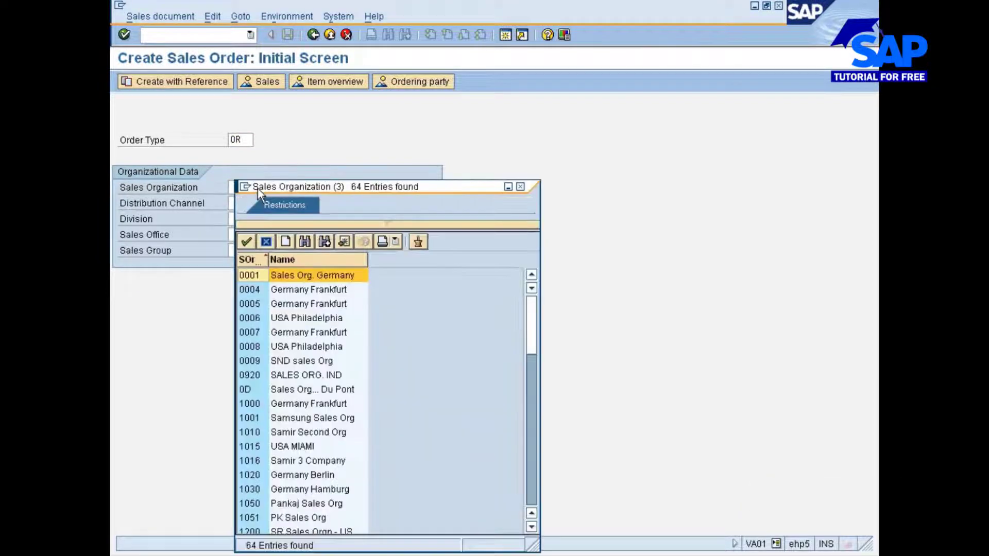
{"action": "scroll", "coordinate": [265, 435], "scroll_direction": "down", "scroll_amount": 15}
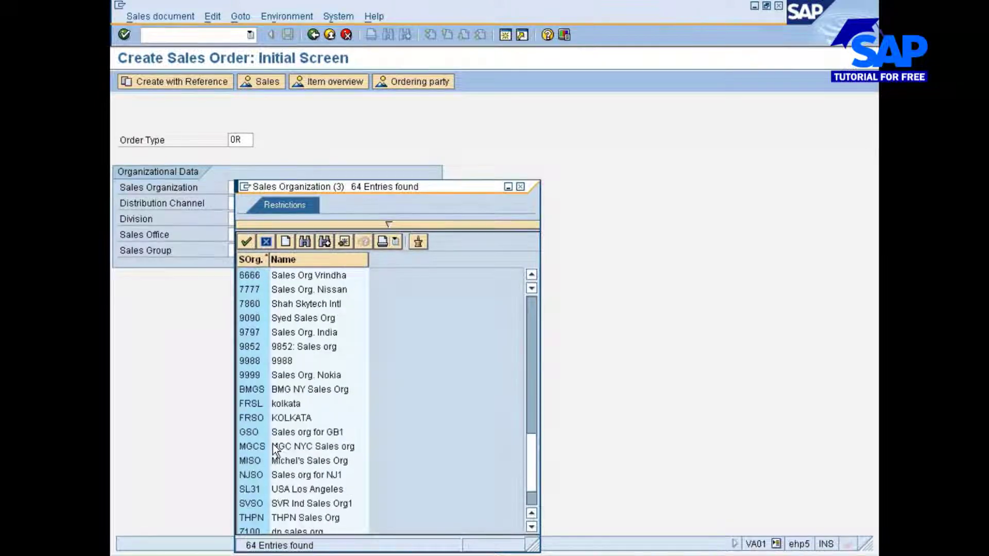
{"action": "scroll", "coordinate": [257, 363], "scroll_direction": "up", "scroll_amount": 3}
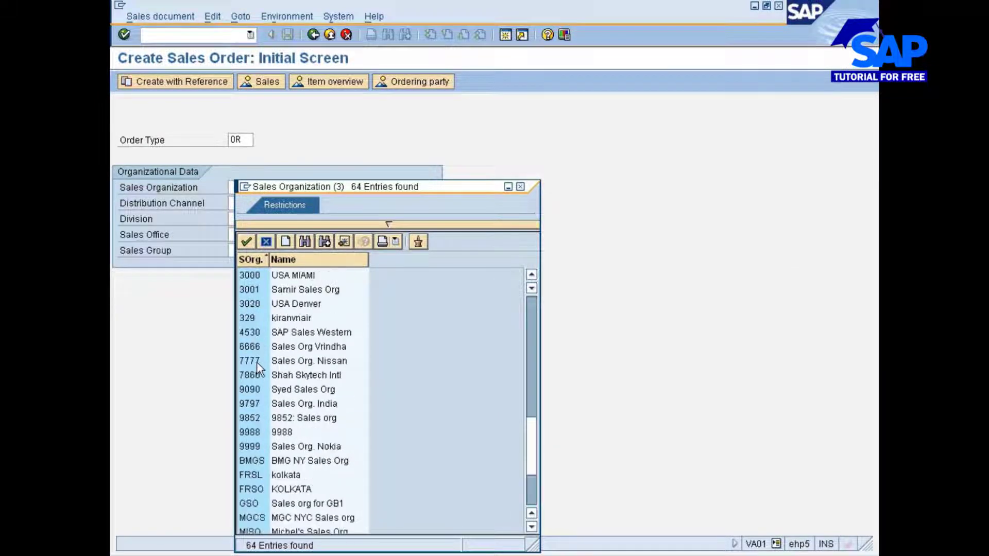
{"action": "double_click", "coordinate": [256, 361]}
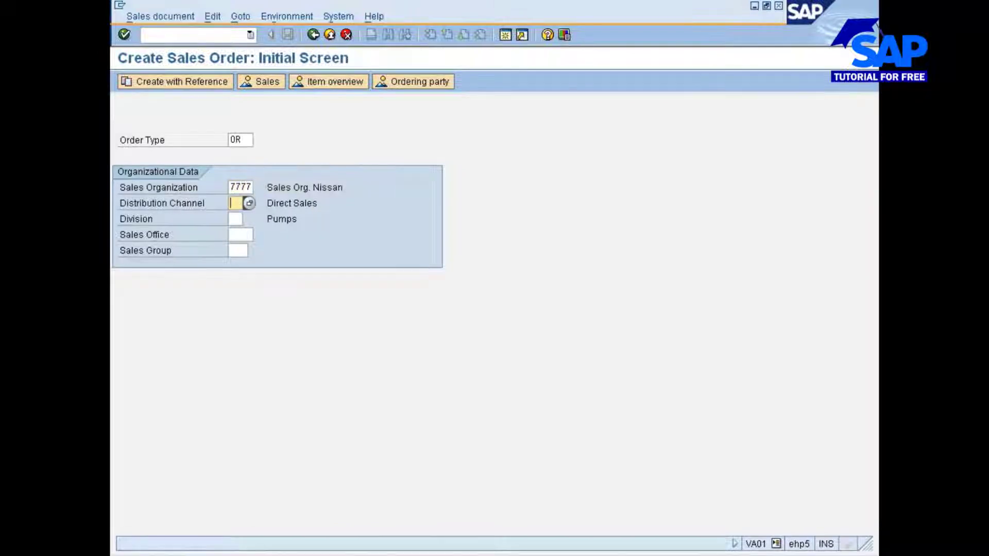
Step: Set the order's distribution channel to 77 (Nissan Sales) and its division to 77 (Division for Nissan) from the available entries
{"action": "left_click", "coordinate": [249, 204]}
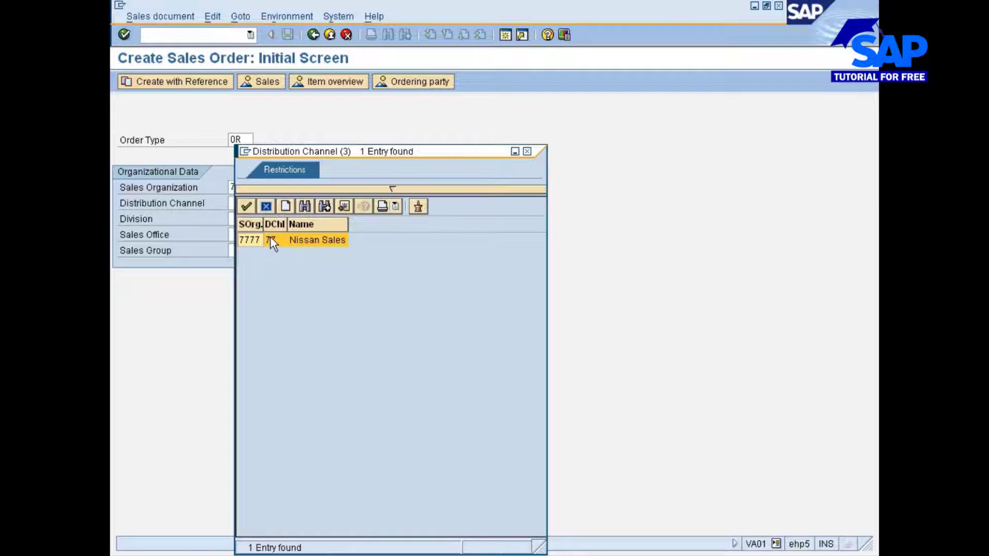
{"action": "double_click", "coordinate": [252, 240]}
{"action": "left_click", "coordinate": [236, 219]}
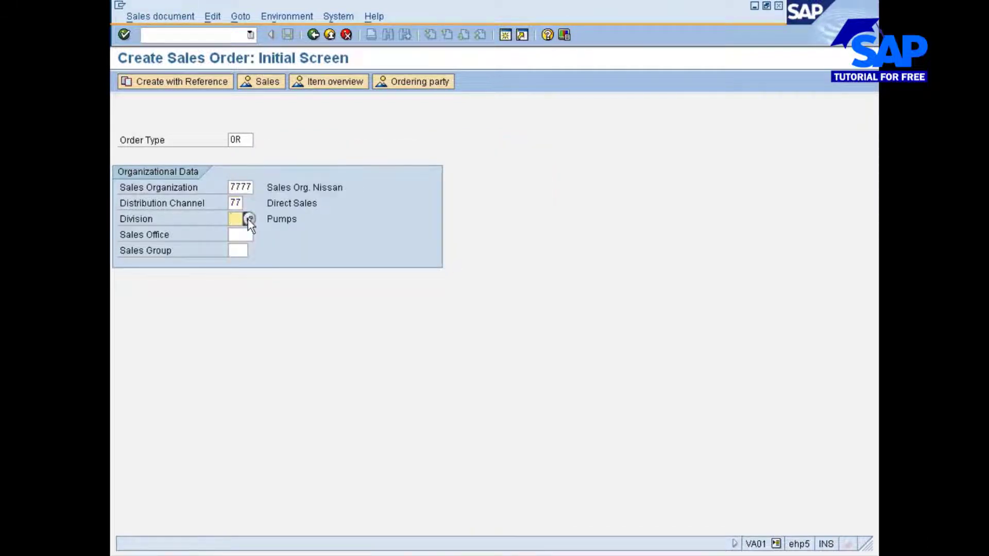
{"action": "left_click", "coordinate": [249, 219]}
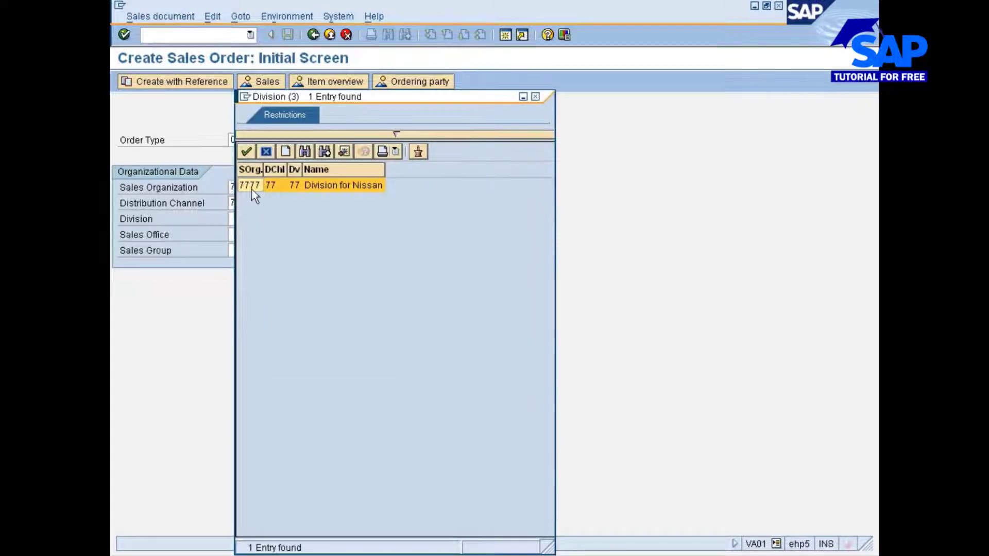
{"action": "double_click", "coordinate": [250, 185]}
Step: Assign sales office 777N and sales group 77C from the available entries and continue to the standard order overview
{"action": "left_click", "coordinate": [247, 235]}
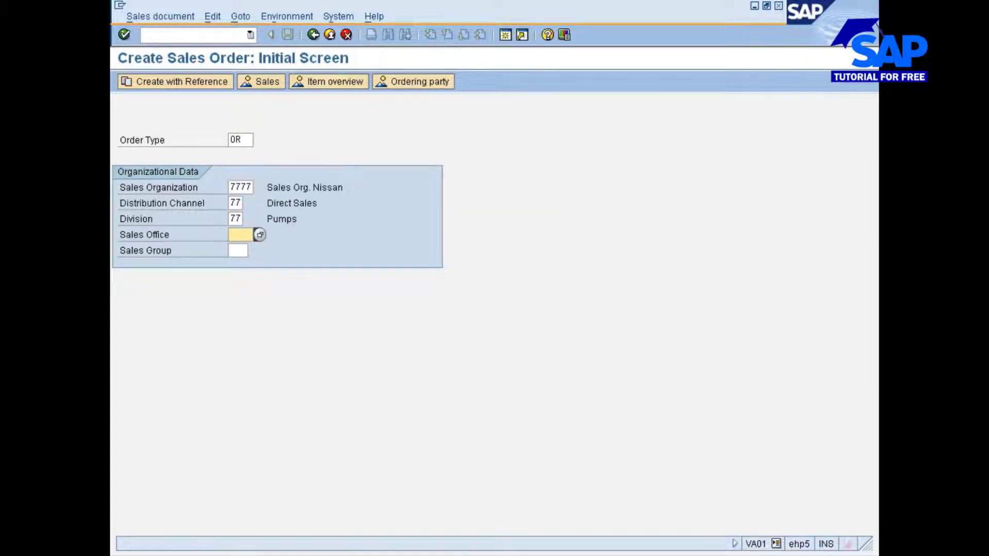
{"action": "left_click", "coordinate": [258, 234]}
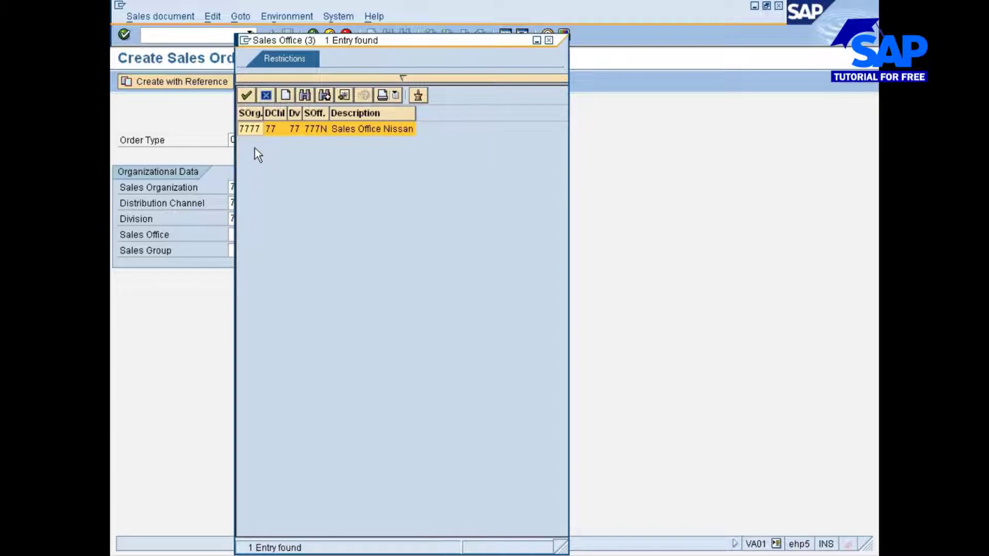
{"action": "double_click", "coordinate": [252, 128]}
{"action": "left_click", "coordinate": [250, 250]}
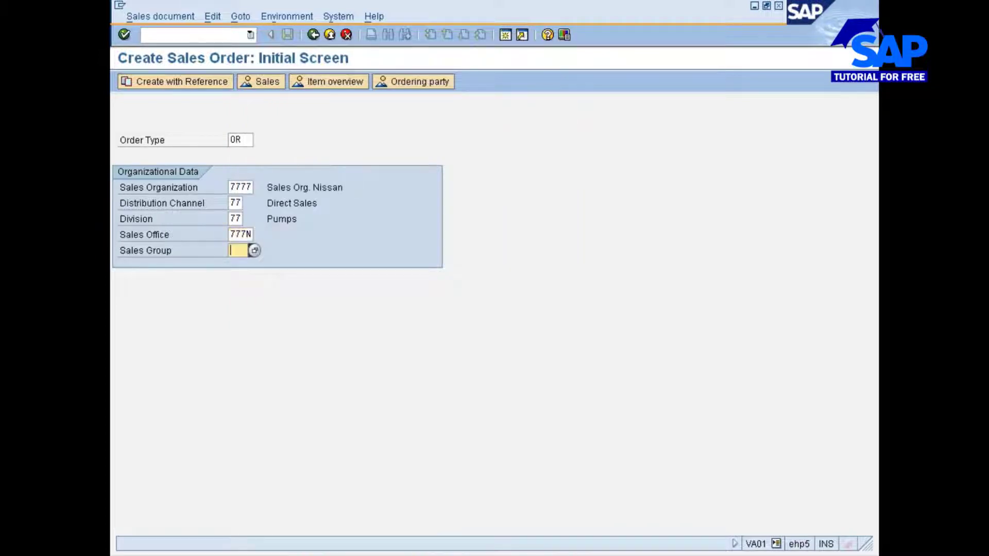
{"action": "left_click", "coordinate": [253, 250]}
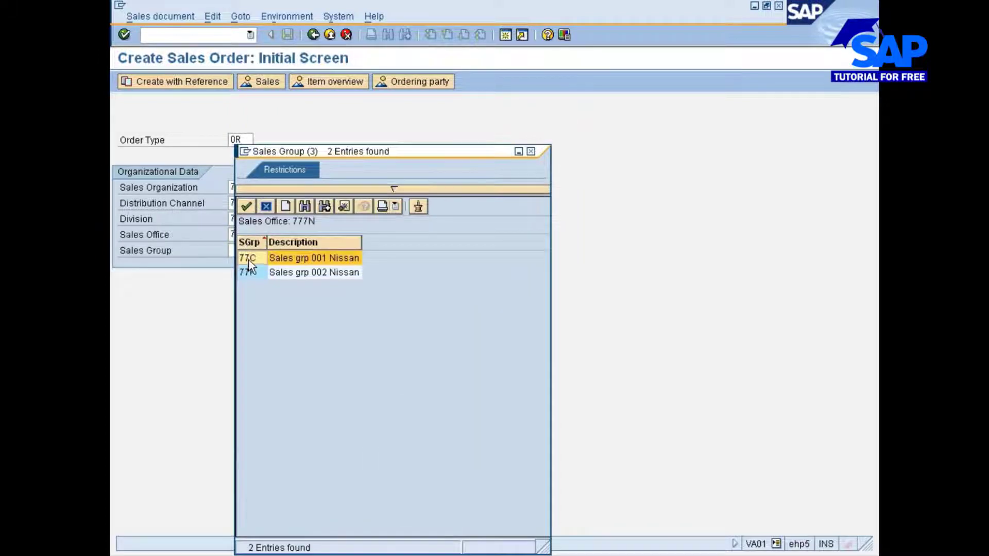
{"action": "double_click", "coordinate": [249, 259]}
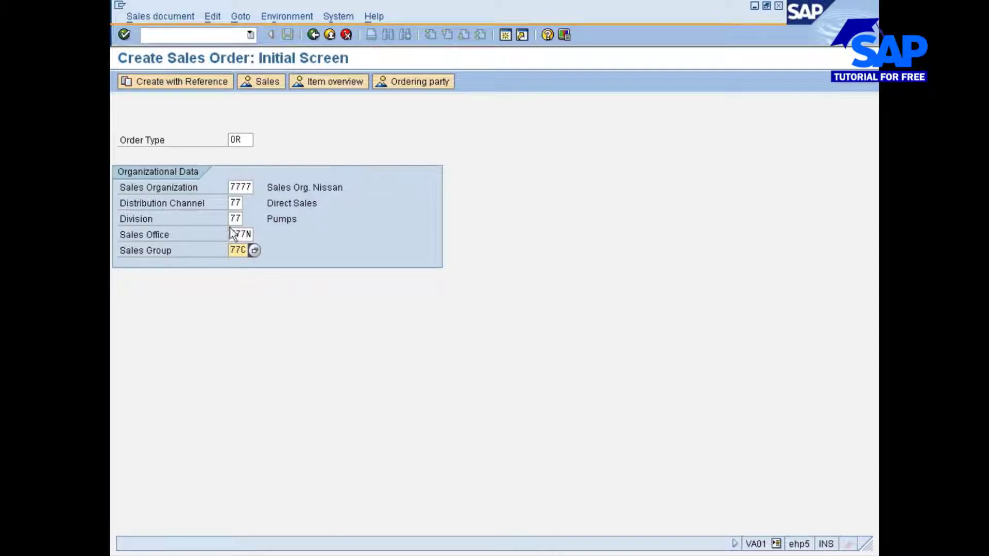
{"action": "left_click", "coordinate": [235, 203]}
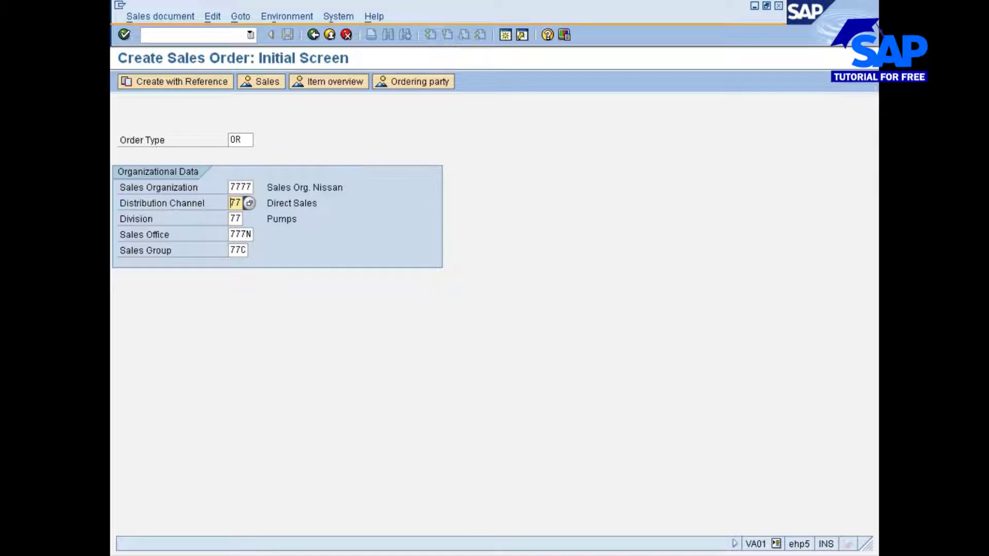
{"action": "key", "text": "Return"}
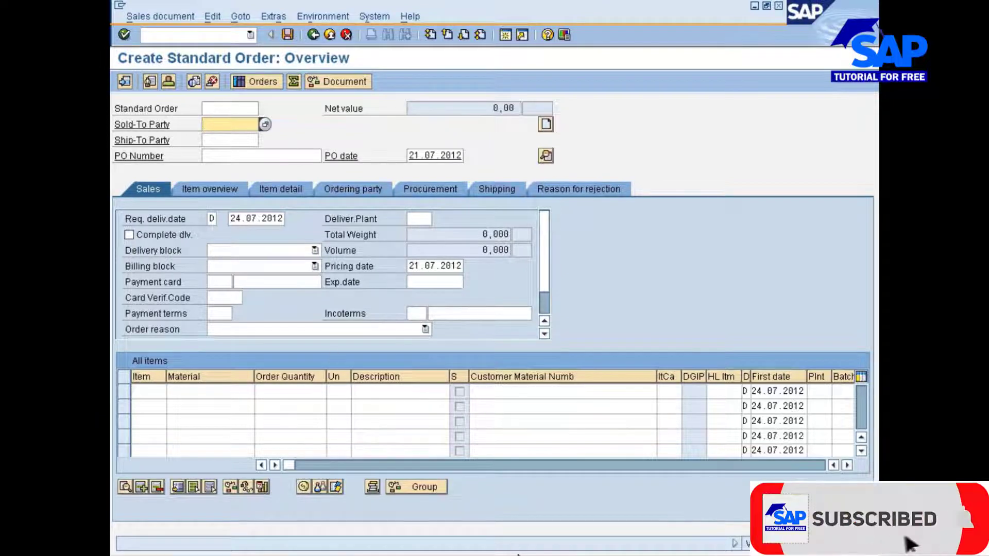
Step: Look up the customer number in the Notepad note and enter it as the order's sold-to party
{"action": "left_click", "coordinate": [569, 549]}
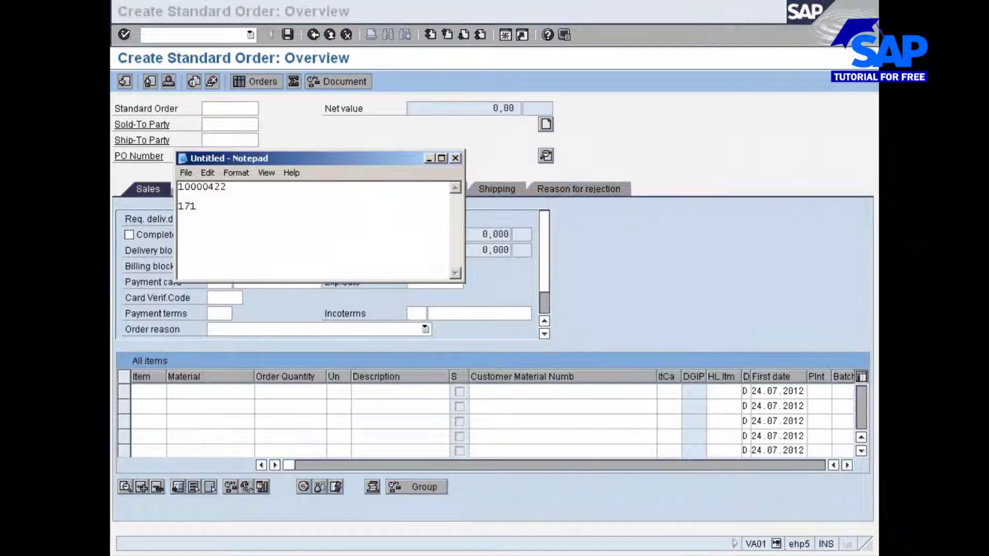
{"action": "left_click", "coordinate": [429, 158]}
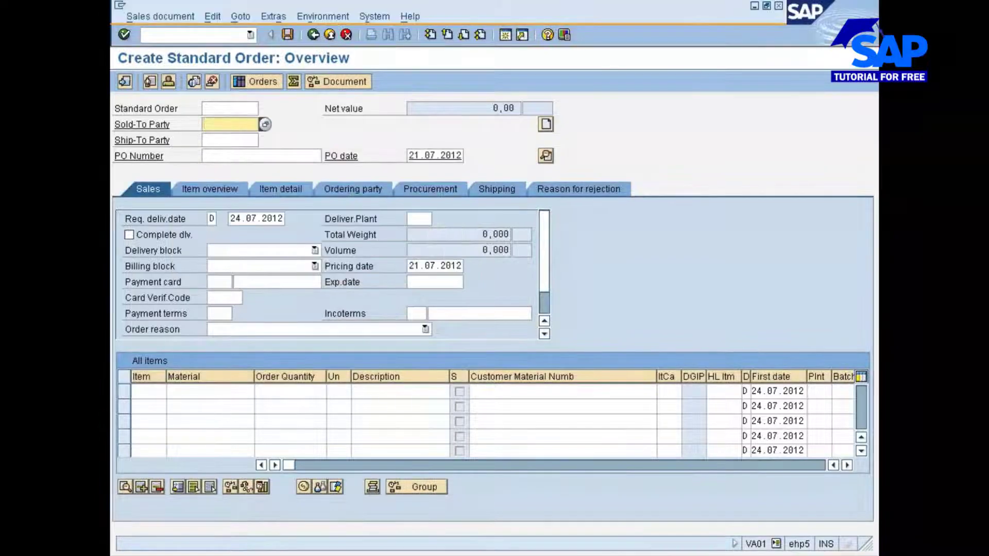
{"action": "type", "text": "171"}
{"action": "key", "text": "Tab"}
{"action": "key", "text": "Tab"}
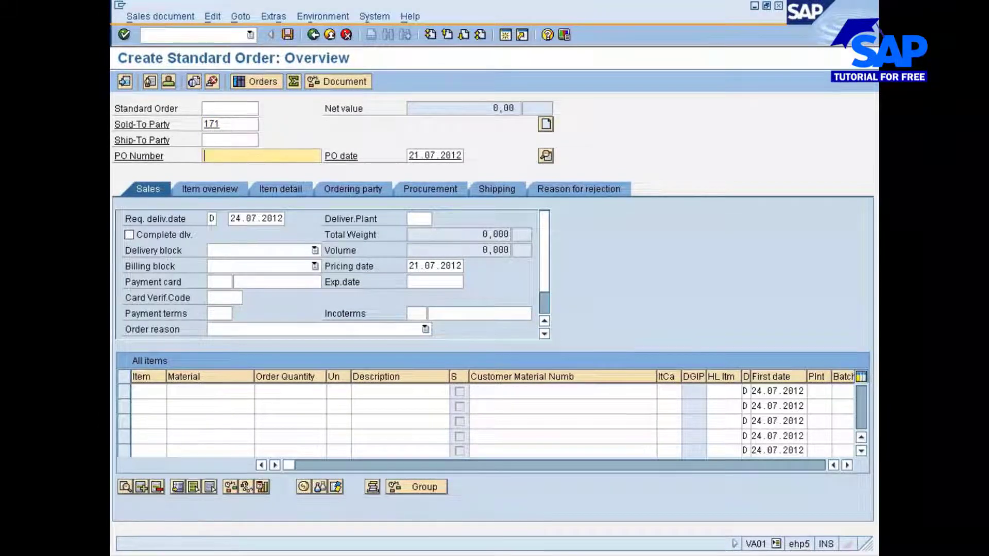
Step: Enter the customer's purchase order number and require complete delivery for the order
{"action": "type", "text": "5678899"}
{"action": "key", "text": "BackSpace"}
{"action": "key", "text": "BackSpace"}
{"action": "key", "text": "BackSpace"}
{"action": "type", "text": "9"}
{"action": "left_click", "coordinate": [133, 236]}
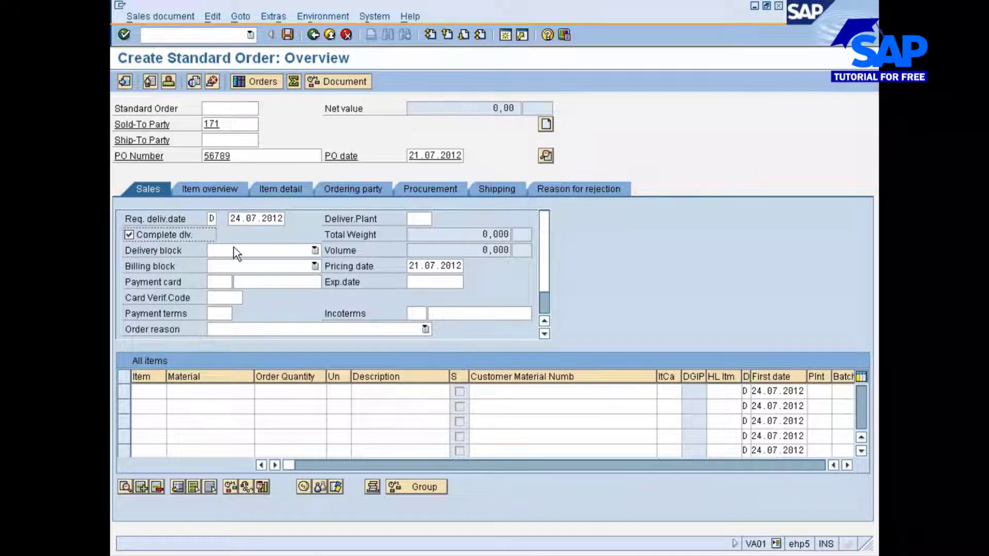
{"action": "left_click", "coordinate": [411, 155]}
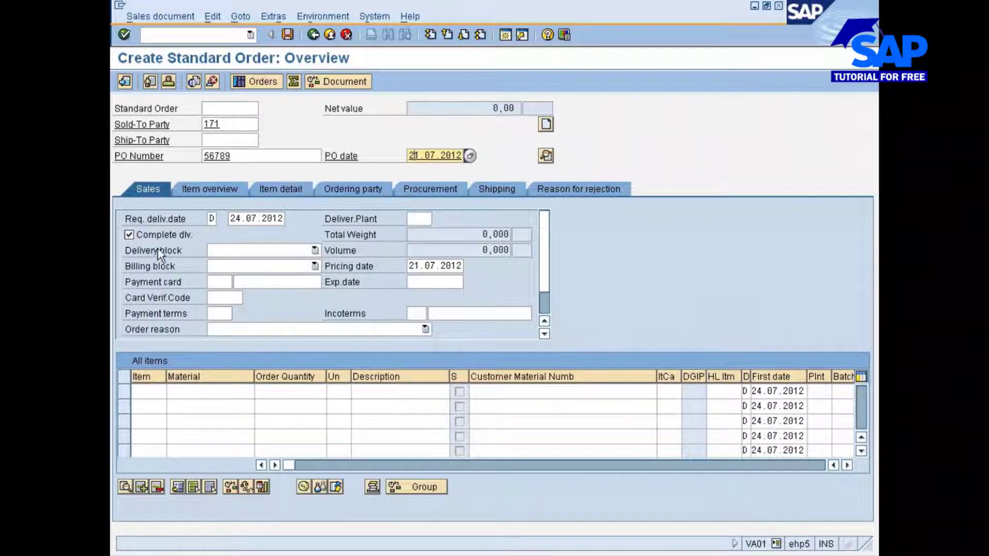
{"action": "key", "text": "Return"}
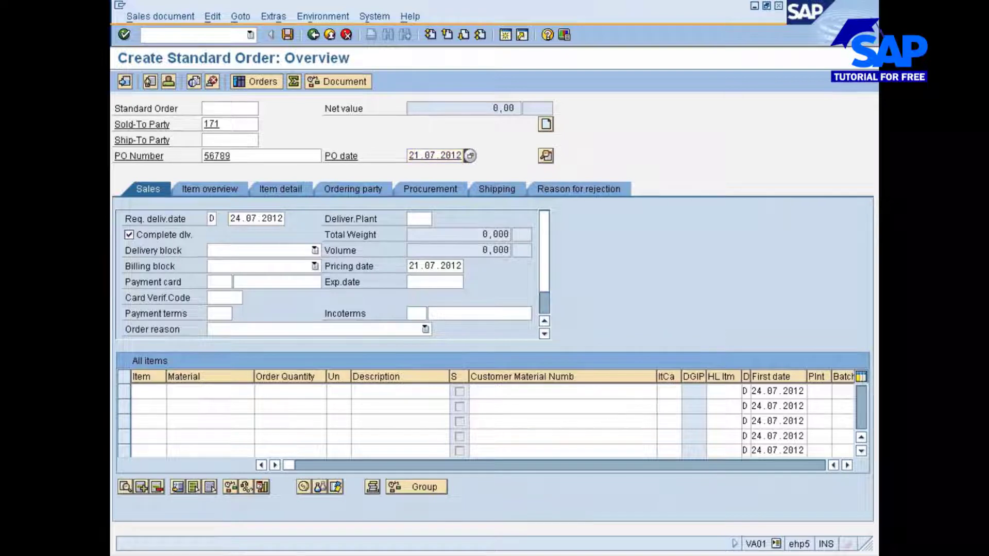
{"action": "left_click", "coordinate": [241, 219]}
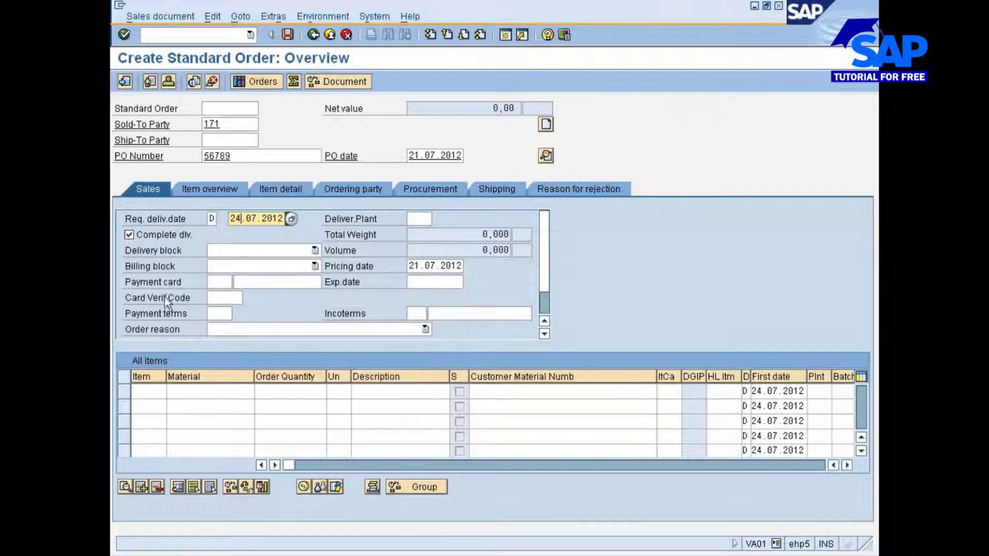
Step: Copy material number 10000422 from the Notepad note into the first order item and set its order quantity to 100
{"action": "left_click", "coordinate": [206, 391]}
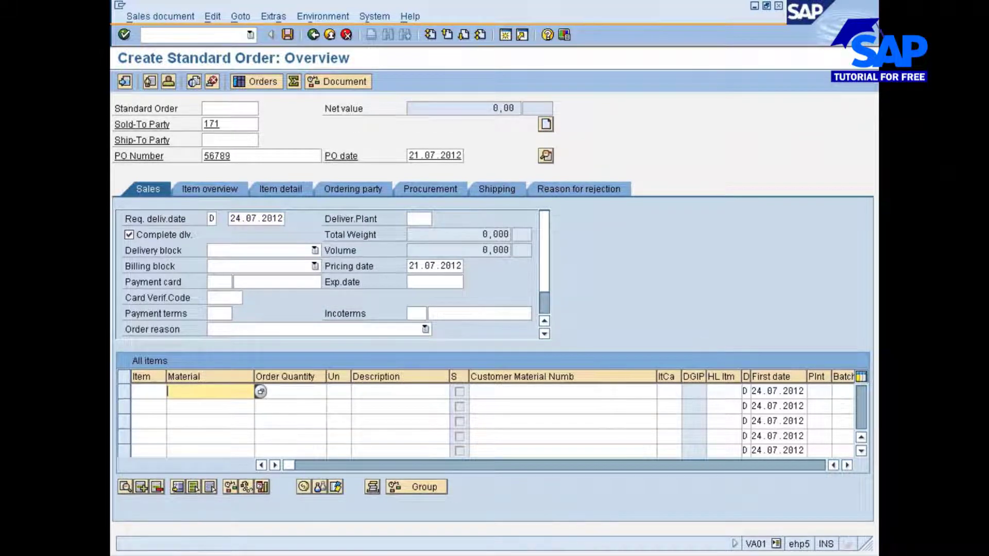
{"action": "key", "text": "alt+Tab"}
{"action": "double_click", "coordinate": [205, 188]}
{"action": "key", "text": "ctrl+c"}
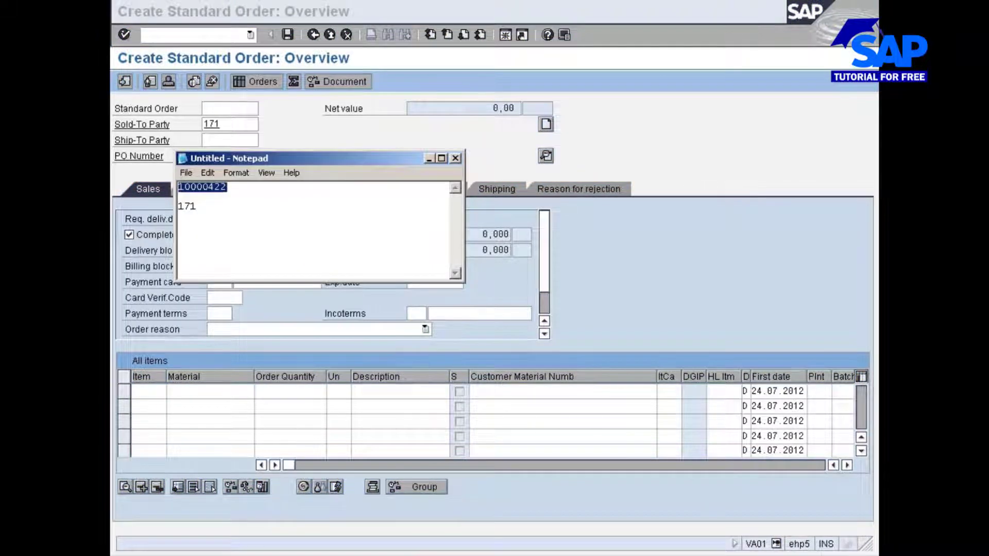
{"action": "key", "text": "alt+Tab"}
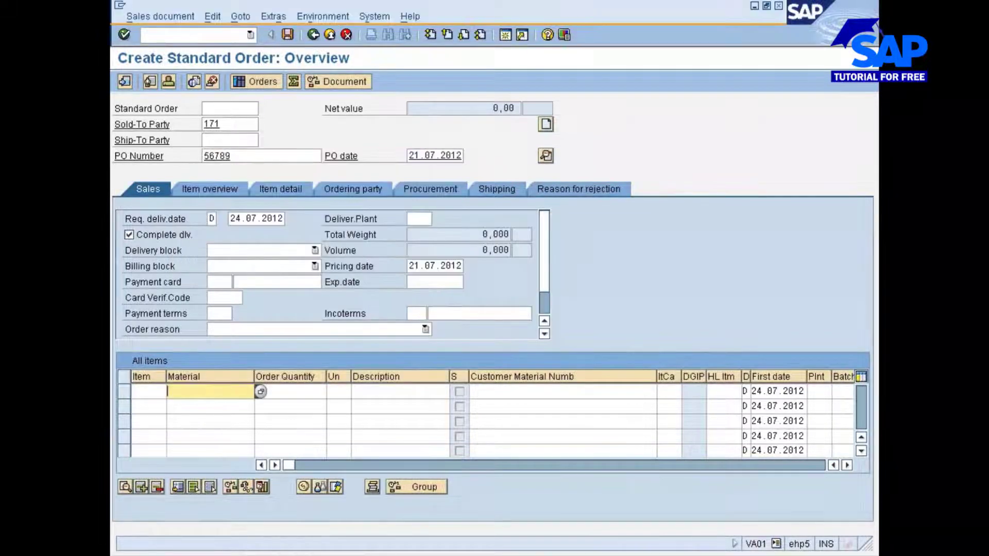
{"action": "key", "text": "ctrl+v"}
{"action": "key", "text": "Tab"}
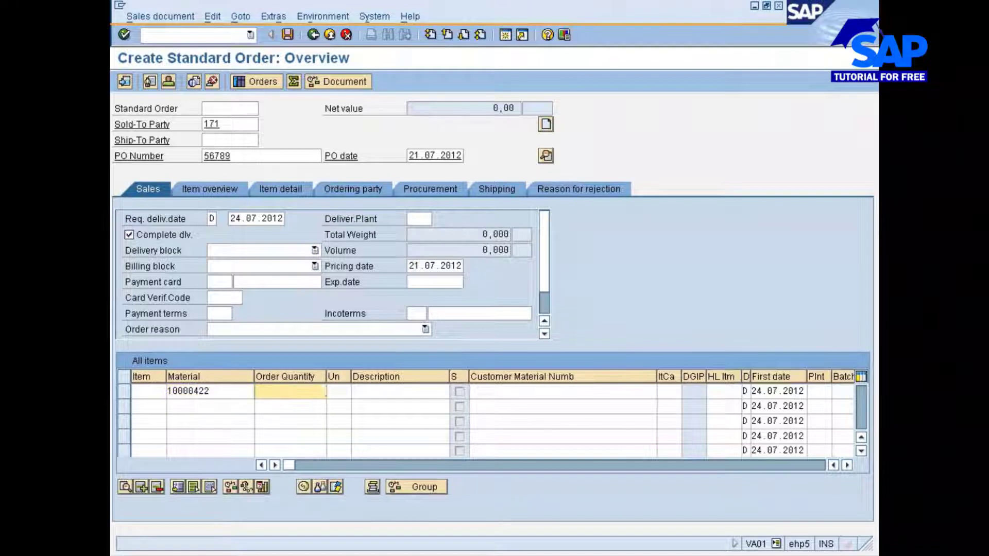
{"action": "type", "text": "100"}
{"action": "key", "text": "Tab"}
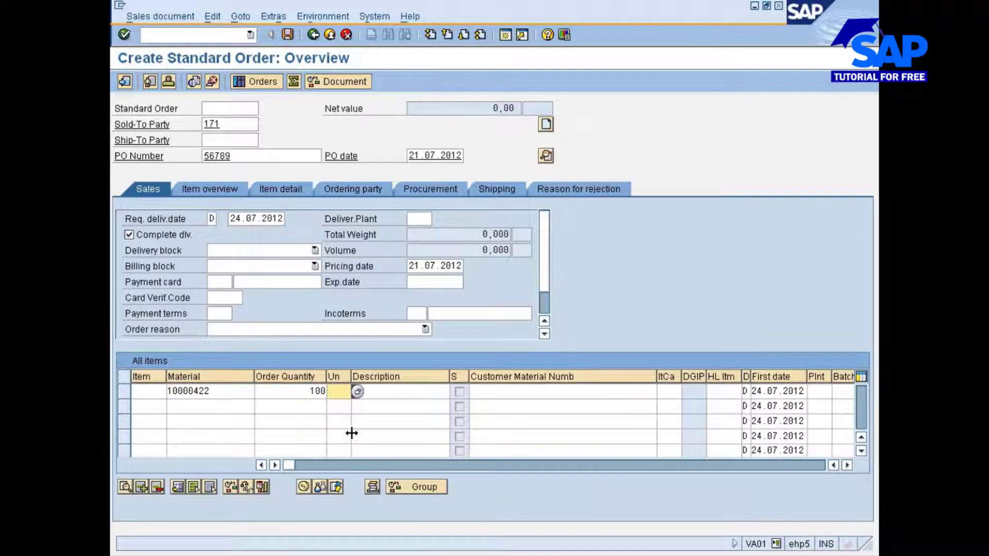
Step: Set the first item's unit to ea and its plant to 777c, then have the order data checked
{"action": "type", "text": "e"}
{"action": "key", "text": "Tab"}
{"action": "key", "text": "Tab"}
{"action": "key", "text": "Tab"}
{"action": "key", "text": "Tab"}
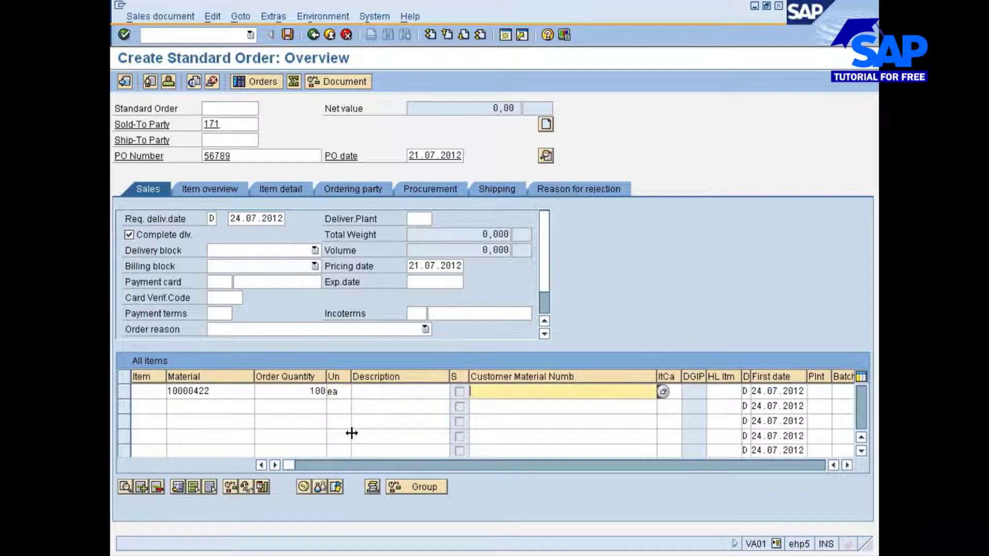
{"action": "key", "text": "Tab"}
{"action": "key", "text": "Tab"}
{"action": "key", "text": "Tab"}
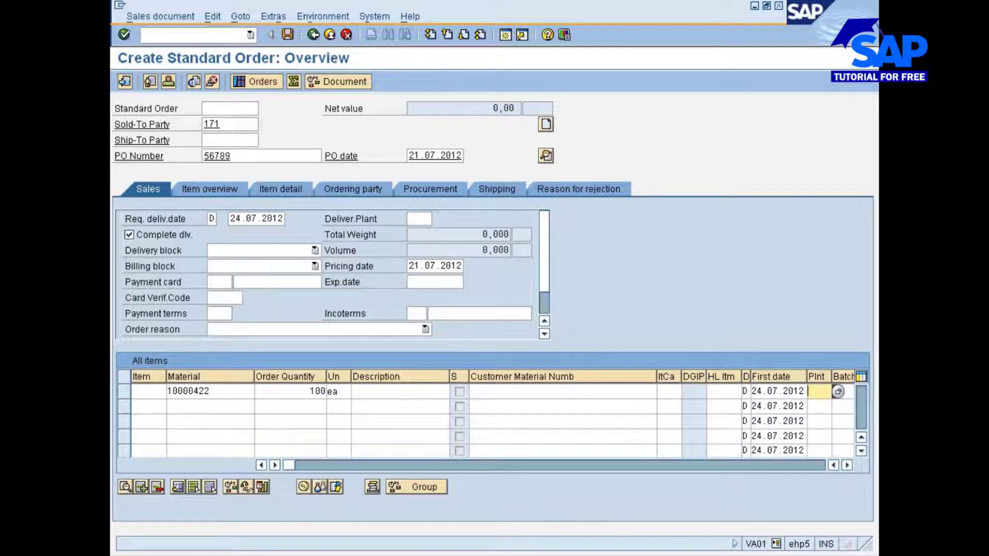
{"action": "type", "text": "777c"}
{"action": "key", "text": "Return"}
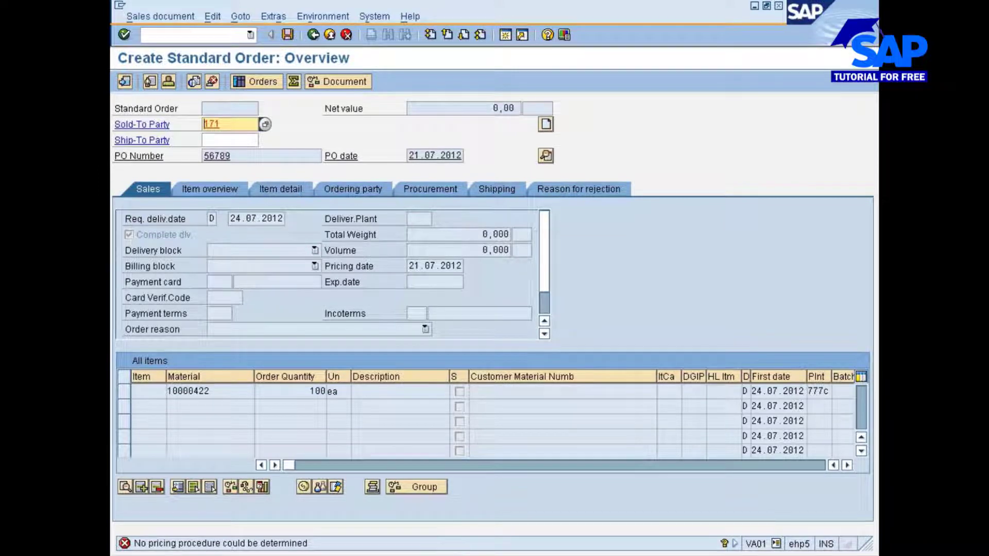
Step: Proceed from the order error's detailed explanation to pricing maintenance and view the list of pricing procedures
{"action": "left_click", "coordinate": [267, 545]}
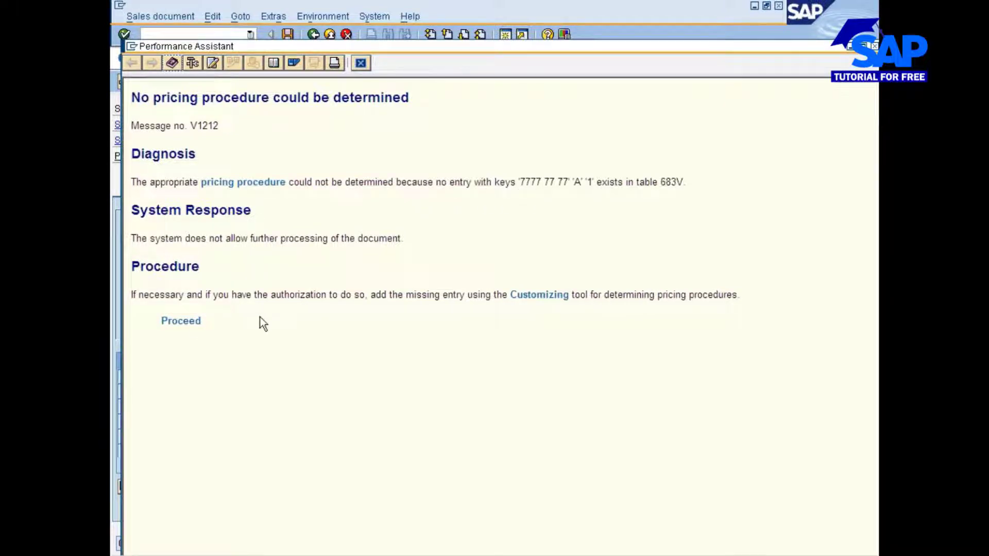
{"action": "left_click", "coordinate": [186, 321]}
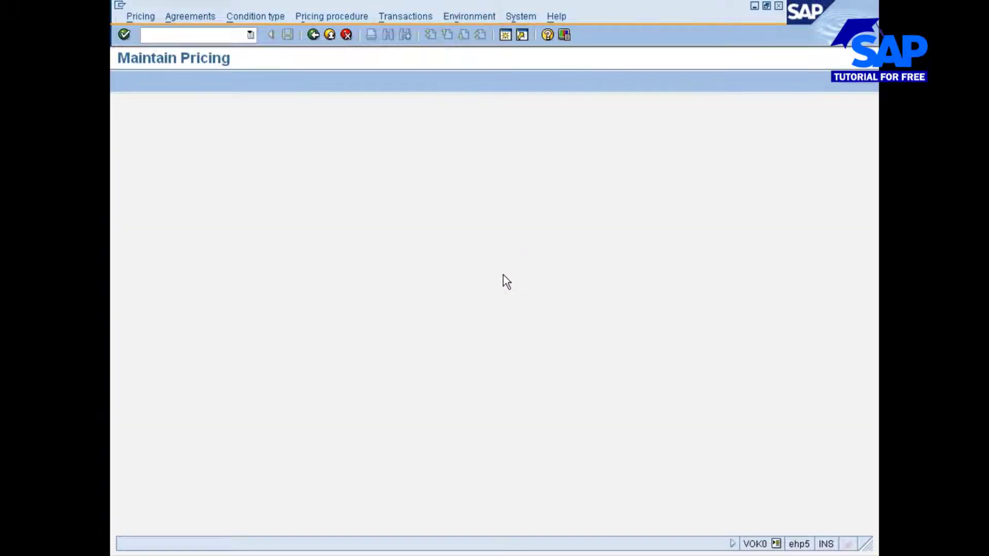
{"action": "left_click", "coordinate": [343, 15]}
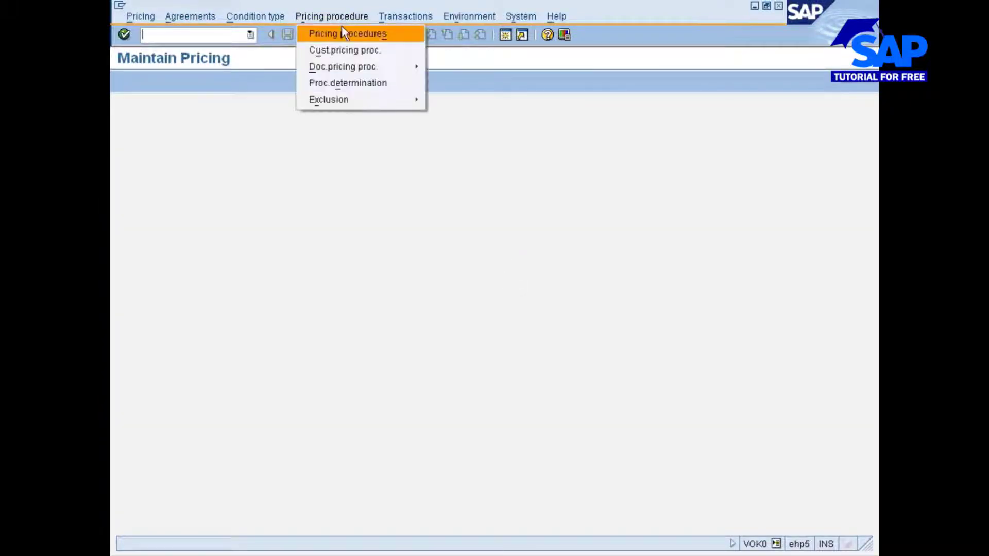
{"action": "left_click", "coordinate": [344, 34]}
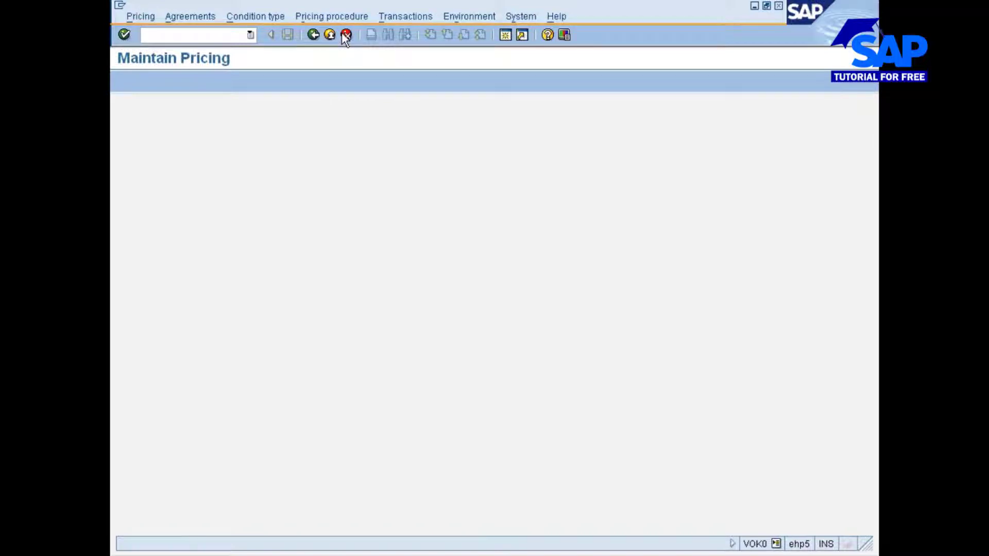
{"action": "left_click", "coordinate": [342, 33]}
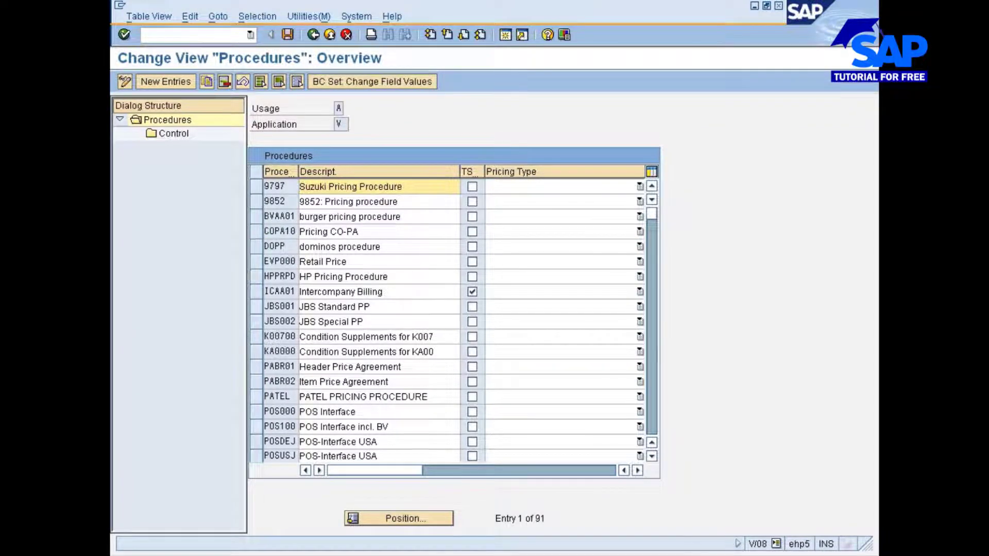
{"action": "left_click", "coordinate": [313, 34]}
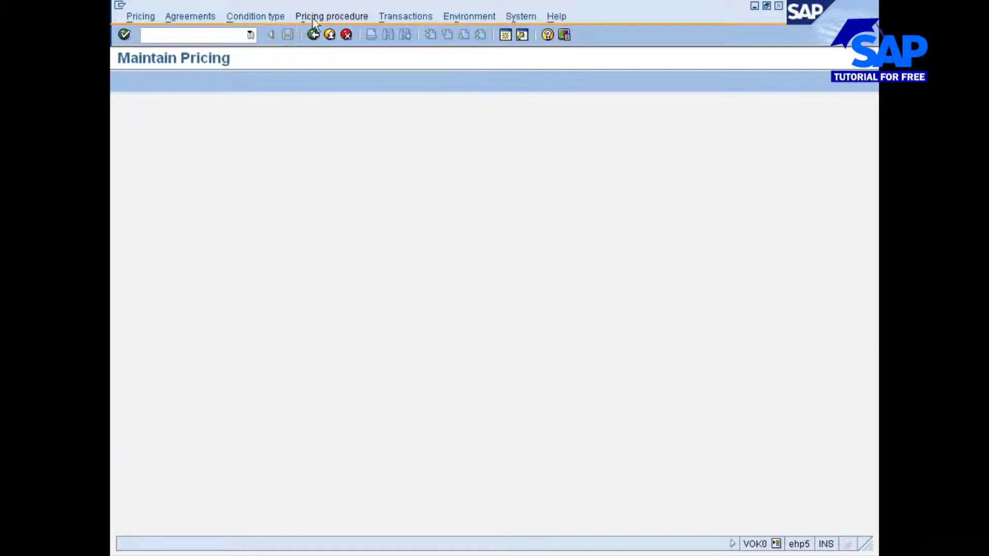
Step: Examine the customer pricing procedures, checking entry 1 (Standard), and return to pricing maintenance
{"action": "left_click", "coordinate": [313, 20]}
{"action": "left_click", "coordinate": [320, 51]}
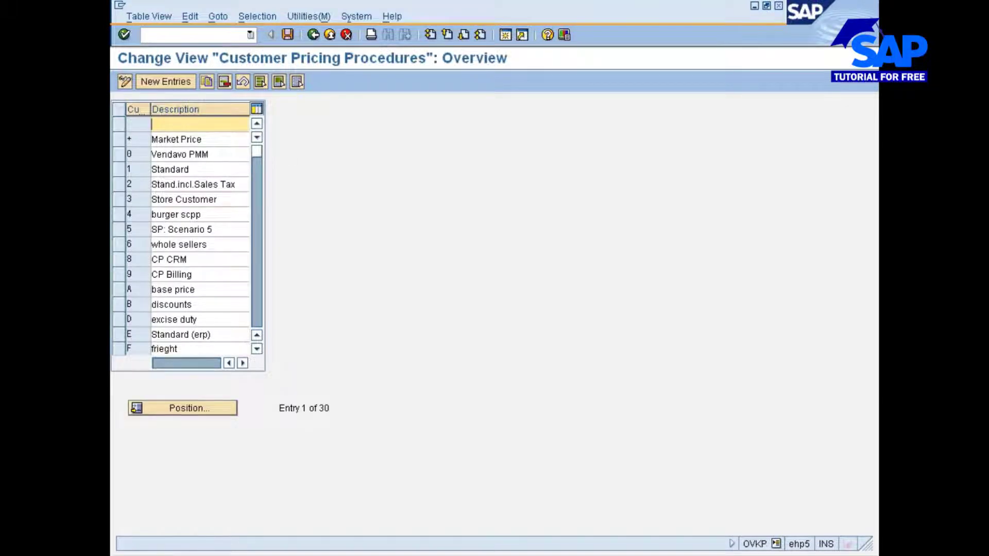
{"action": "left_click", "coordinate": [119, 167]}
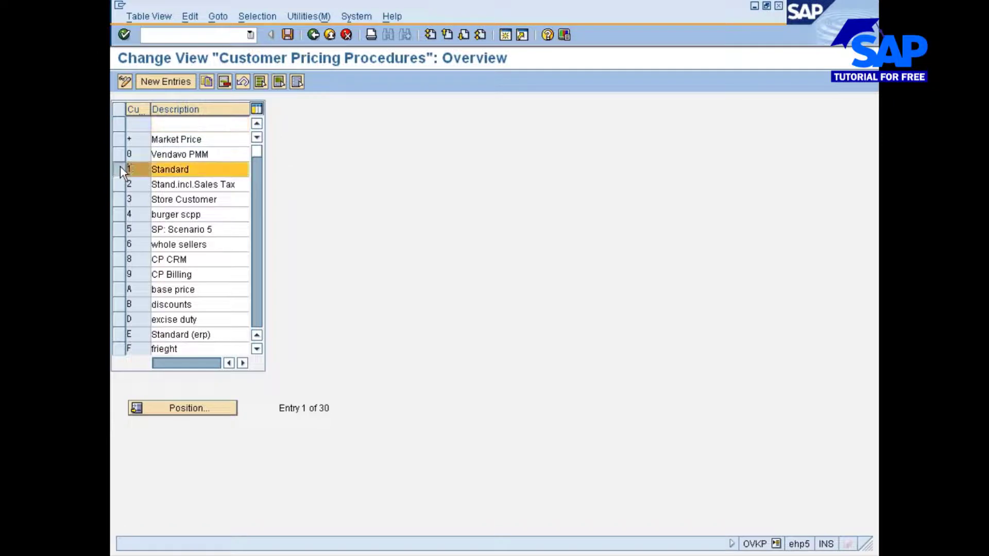
{"action": "left_click", "coordinate": [313, 34]}
Step: Reopen the overview of pricing procedures from pricing maintenance
{"action": "left_click", "coordinate": [315, 21]}
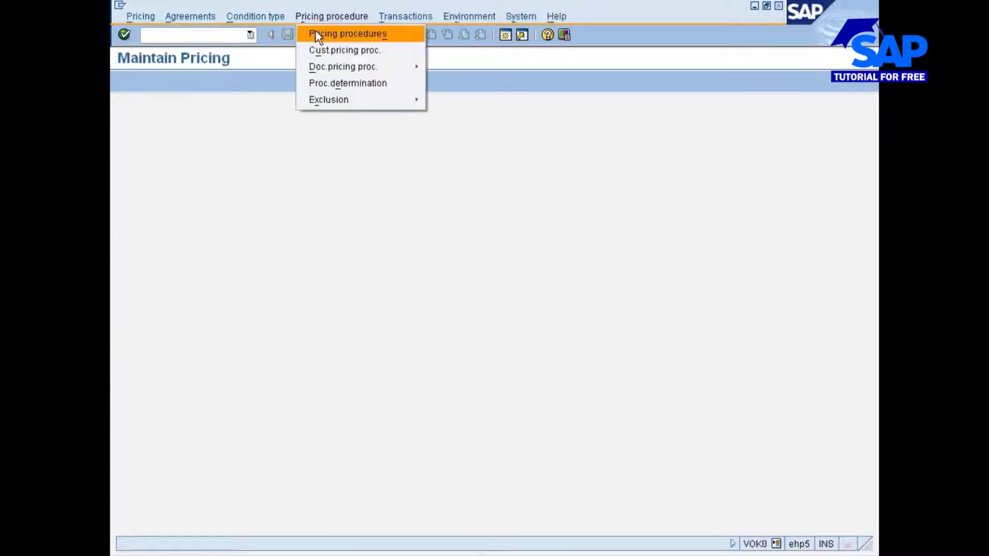
{"action": "left_click", "coordinate": [315, 32]}
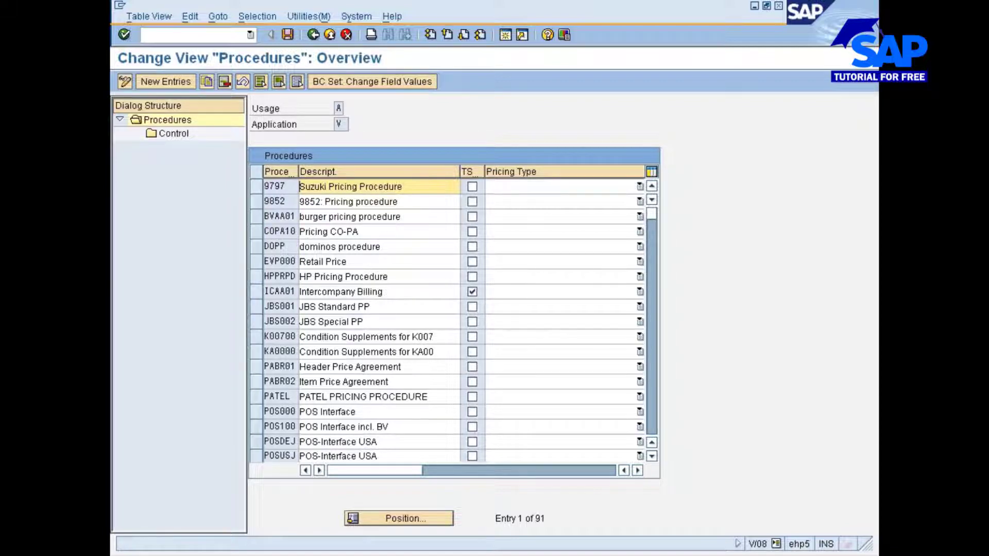
Step: Look through the list of pricing procedures down to its final entries, checking the Standard procedure ZDAA01
{"action": "scroll", "coordinate": [360, 281], "scroll_direction": "down", "scroll_amount": 4}
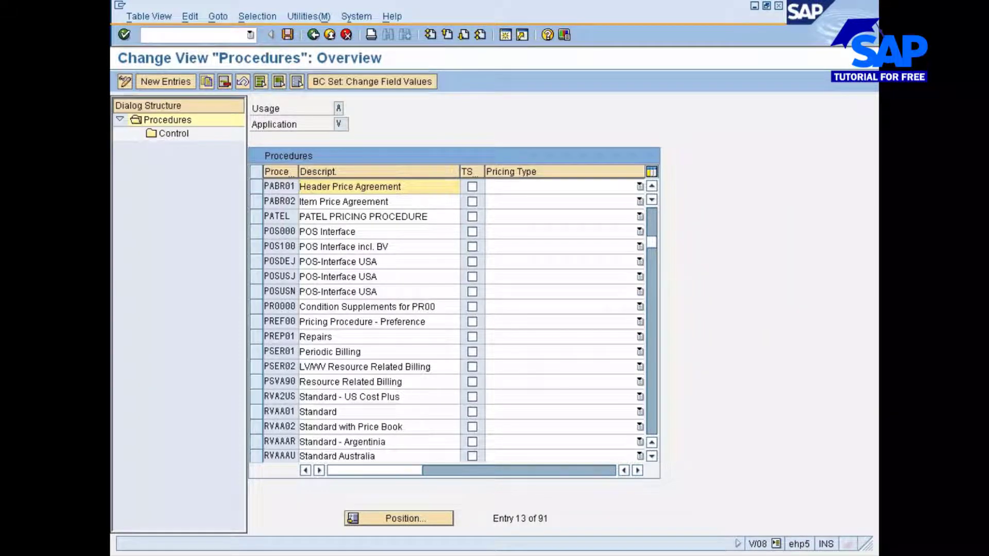
{"action": "scroll", "coordinate": [357, 273], "scroll_direction": "down", "scroll_amount": 3}
{"action": "scroll", "coordinate": [359, 275], "scroll_direction": "down", "scroll_amount": 7}
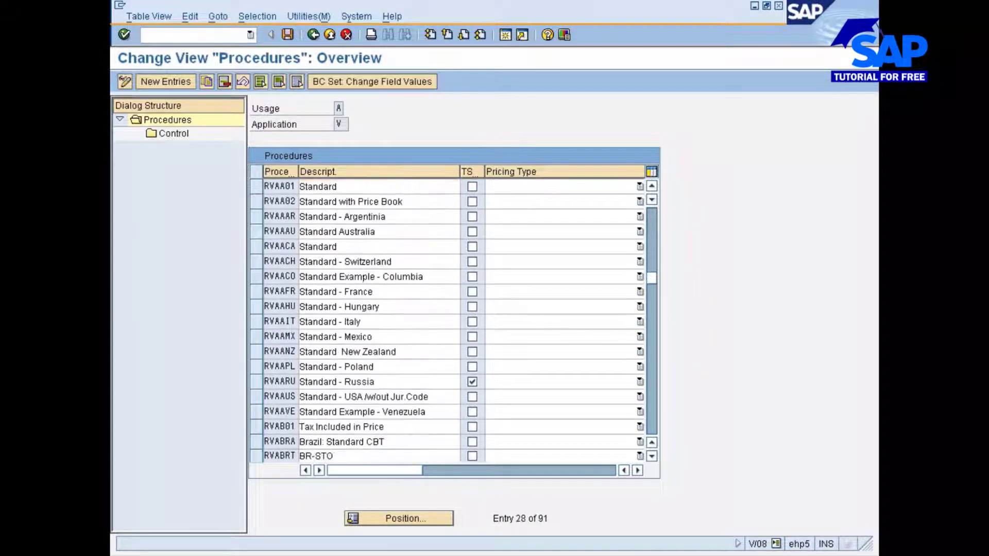
{"action": "scroll", "coordinate": [355, 269], "scroll_direction": "down", "scroll_amount": 6}
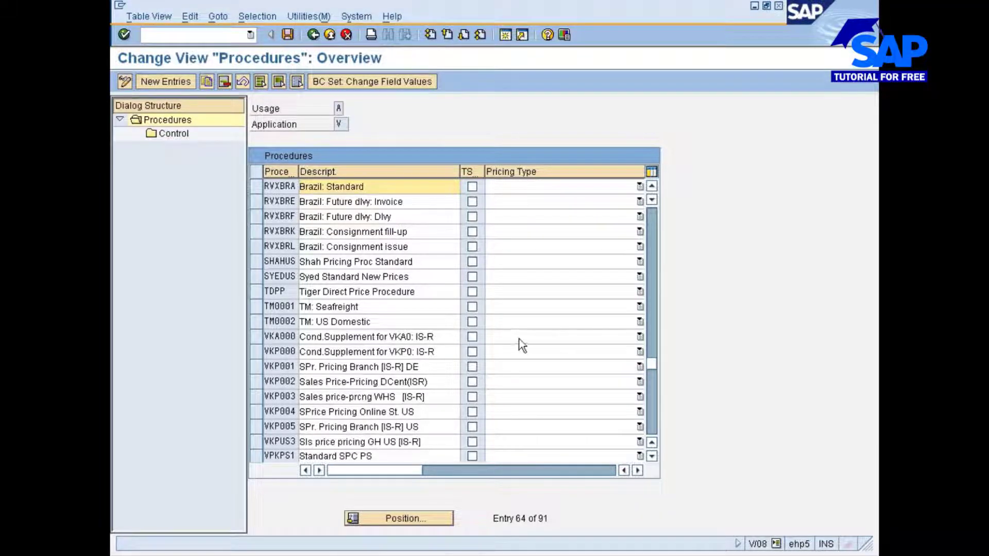
{"action": "left_click", "coordinate": [651, 413]}
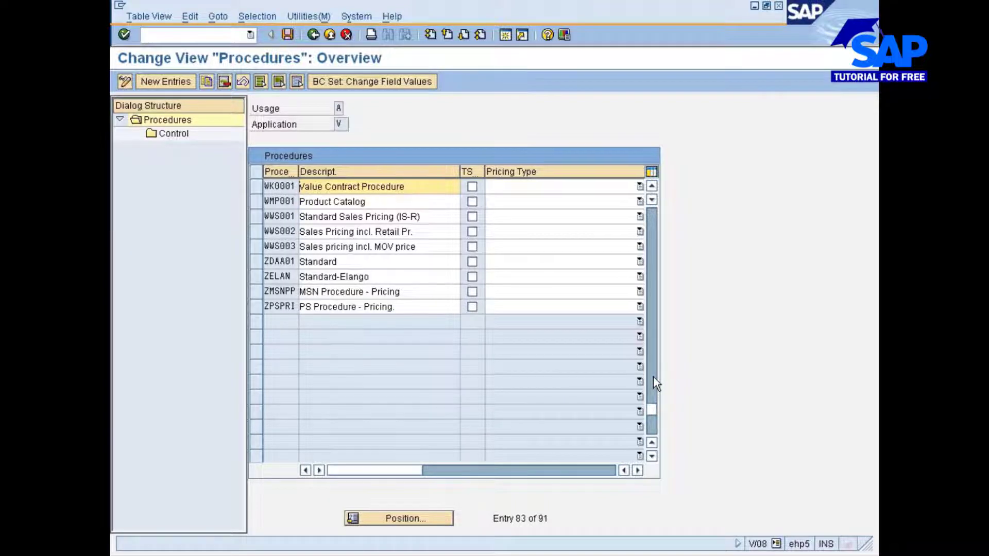
{"action": "left_click", "coordinate": [255, 263]}
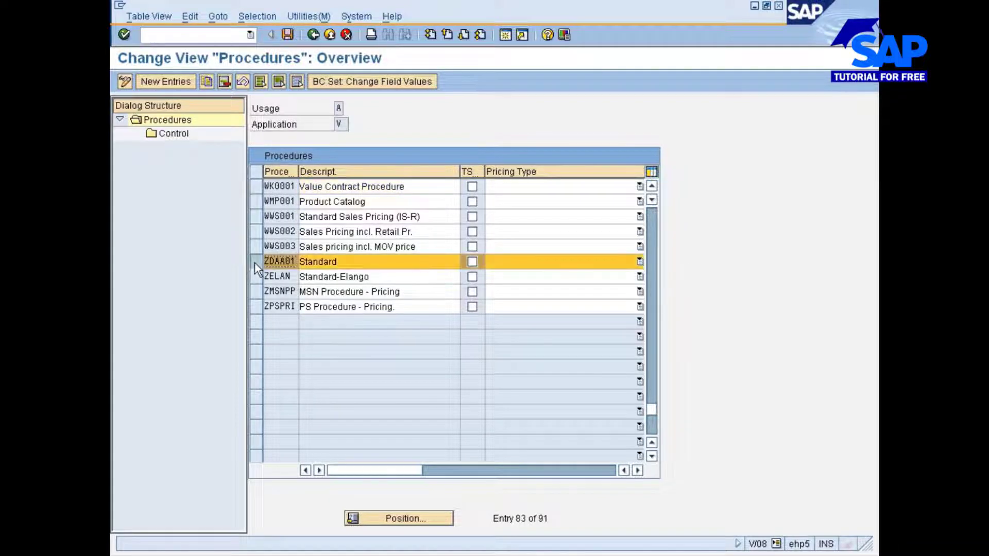
{"action": "left_click", "coordinate": [255, 264]}
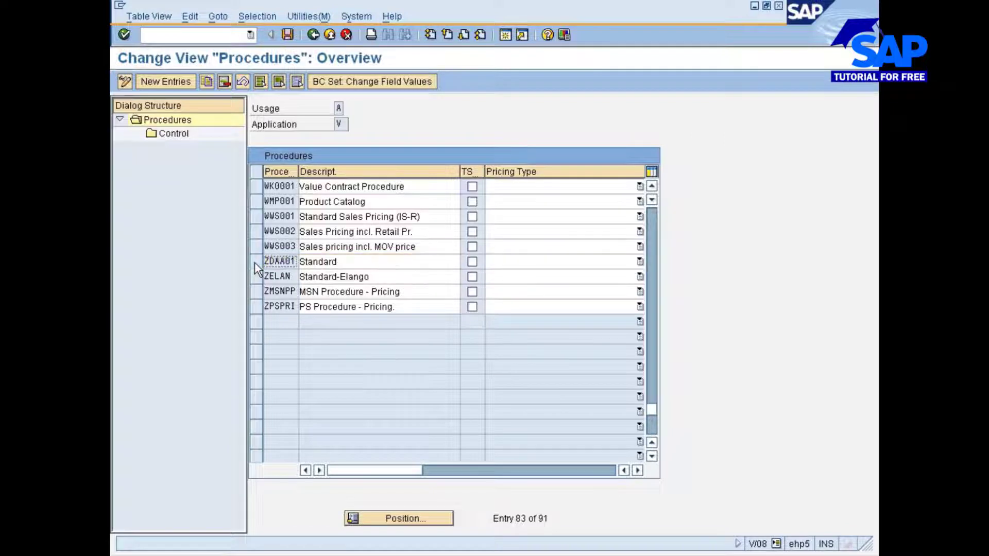
{"action": "left_click", "coordinate": [654, 291]}
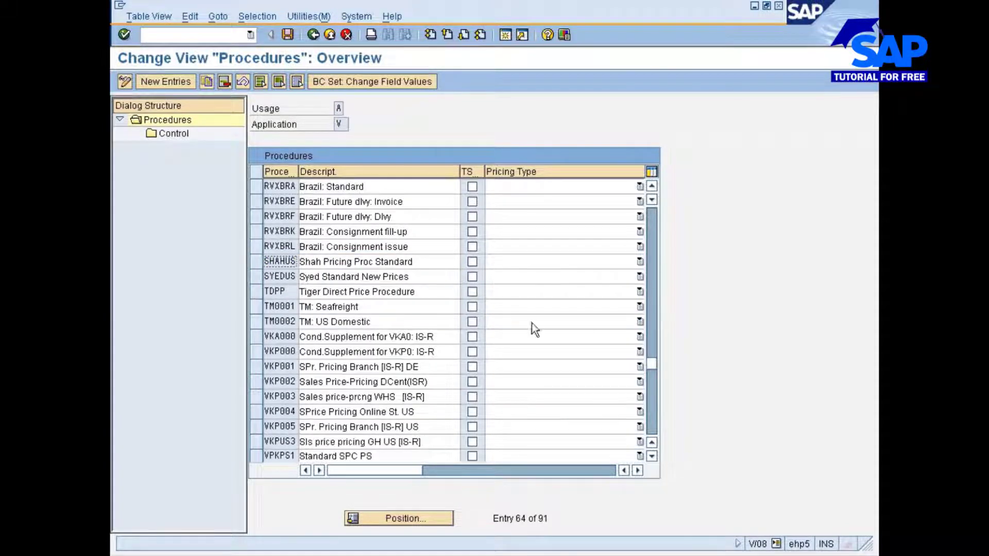
Step: Select procedure VKA000 and review the pricing procedures listed before it, back to the JBS002 entry
{"action": "left_click", "coordinate": [336, 336]}
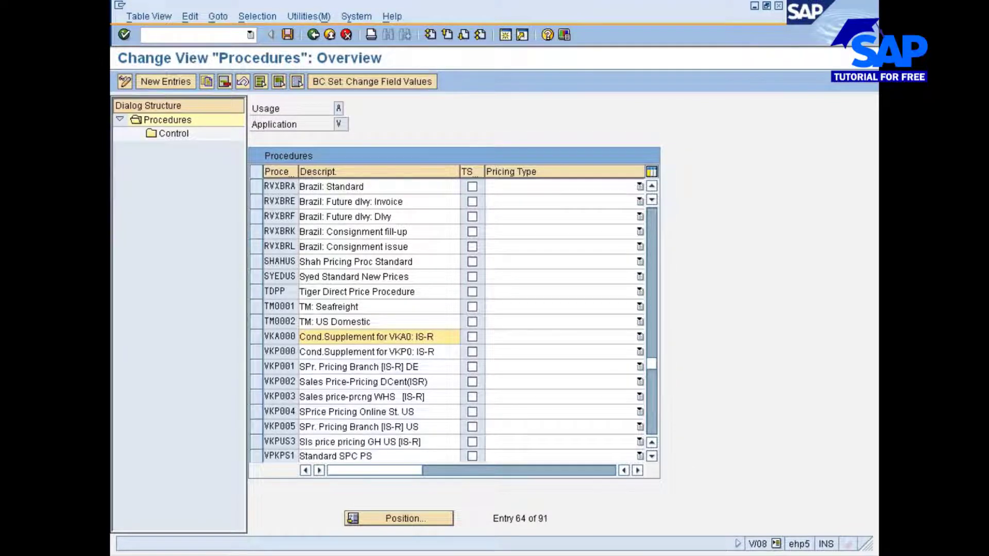
{"action": "left_click", "coordinate": [256, 337]}
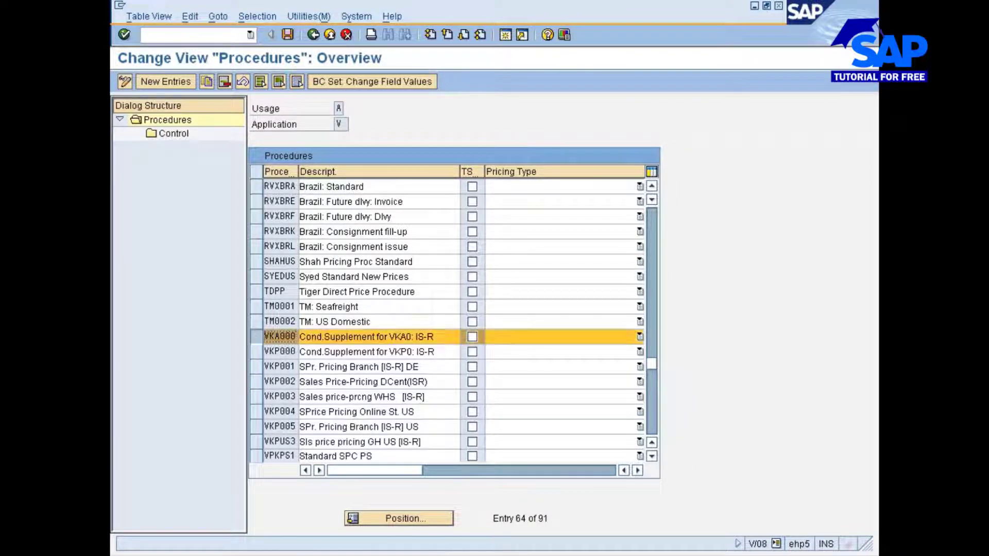
{"action": "scroll", "coordinate": [381, 321], "scroll_direction": "up", "scroll_amount": 1}
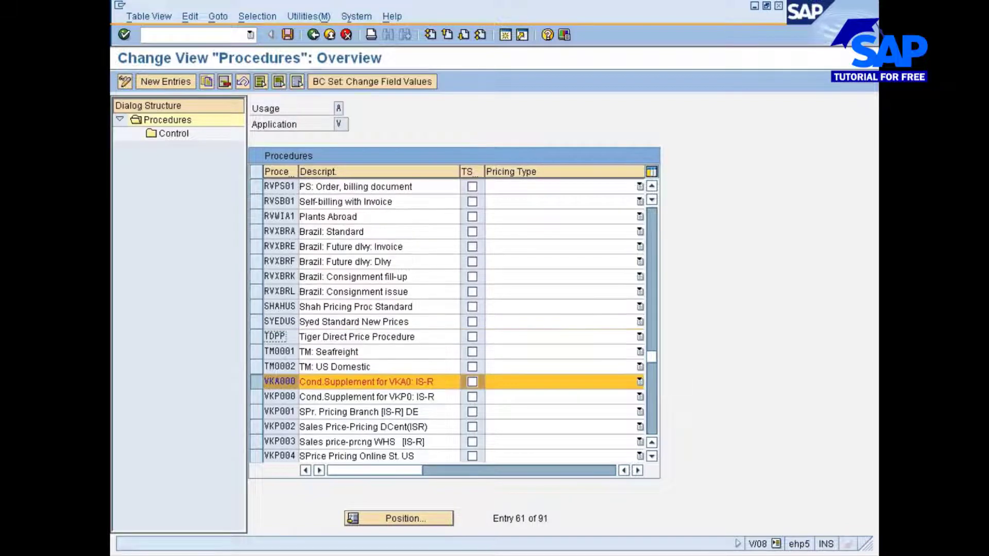
{"action": "scroll", "coordinate": [381, 321], "scroll_direction": "up", "scroll_amount": 2}
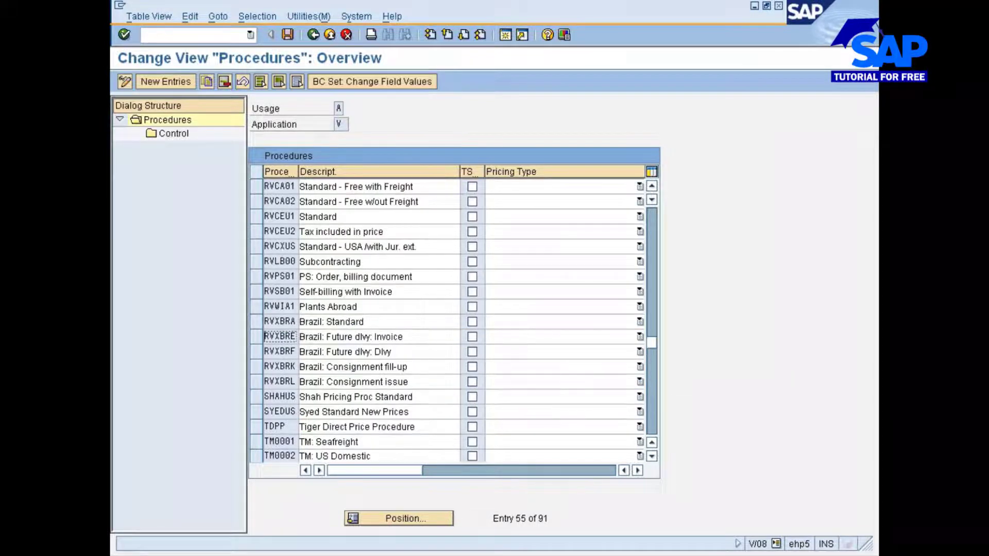
{"action": "scroll", "coordinate": [381, 320], "scroll_direction": "up", "scroll_amount": 1}
{"action": "scroll", "coordinate": [381, 321], "scroll_direction": "up", "scroll_amount": 2}
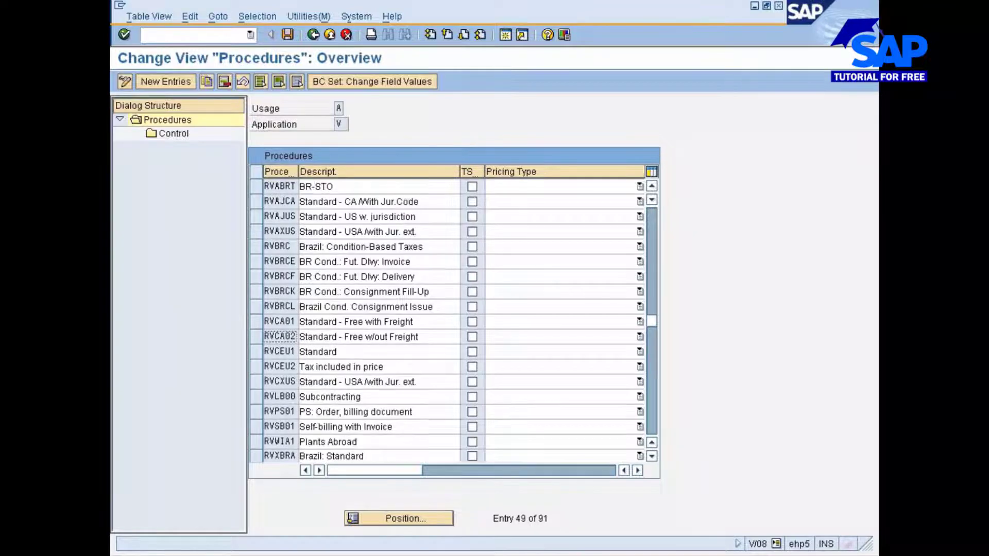
{"action": "scroll", "coordinate": [381, 321], "scroll_direction": "up", "scroll_amount": 1}
{"action": "scroll", "coordinate": [381, 316], "scroll_direction": "up", "scroll_amount": 5}
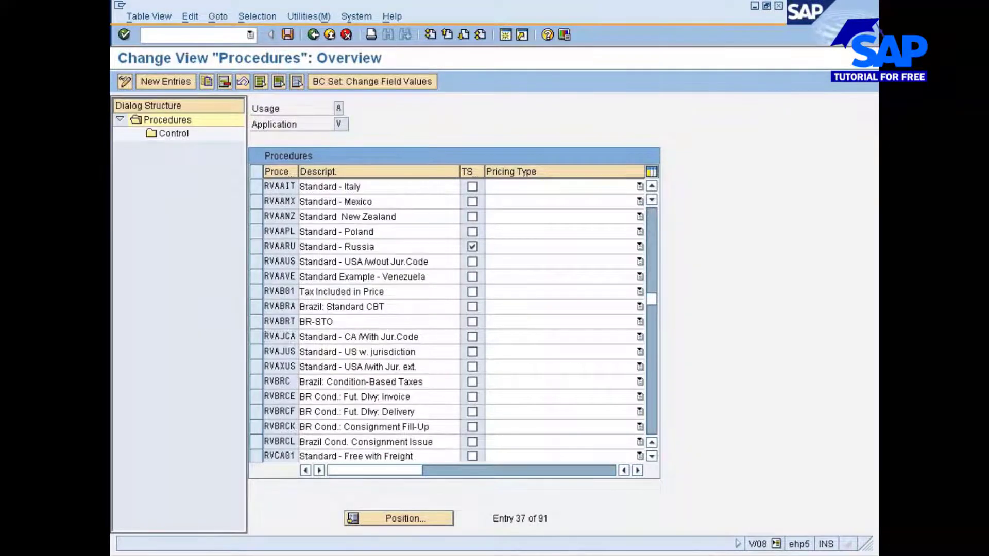
{"action": "scroll", "coordinate": [384, 322], "scroll_direction": "up", "scroll_amount": 2}
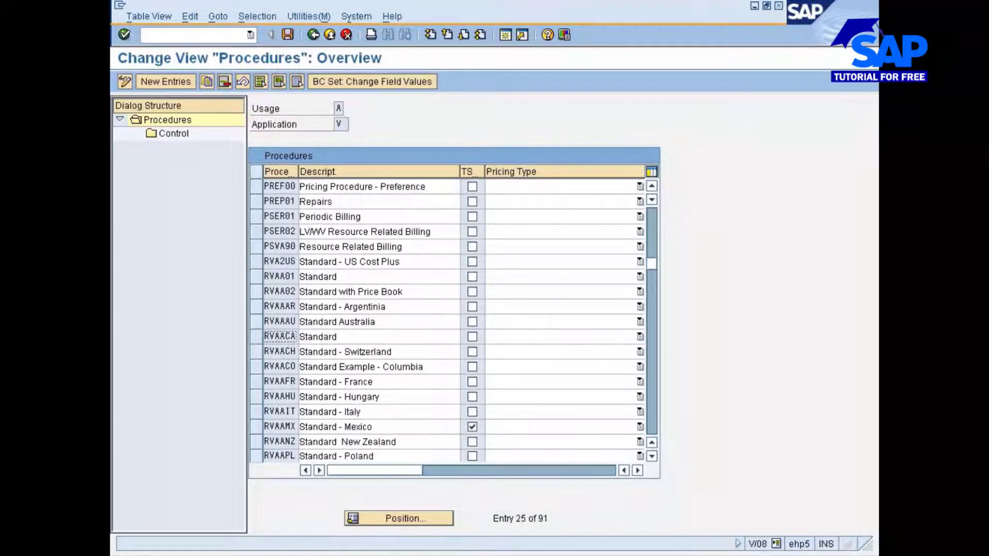
{"action": "scroll", "coordinate": [383, 322], "scroll_direction": "up", "scroll_amount": 1}
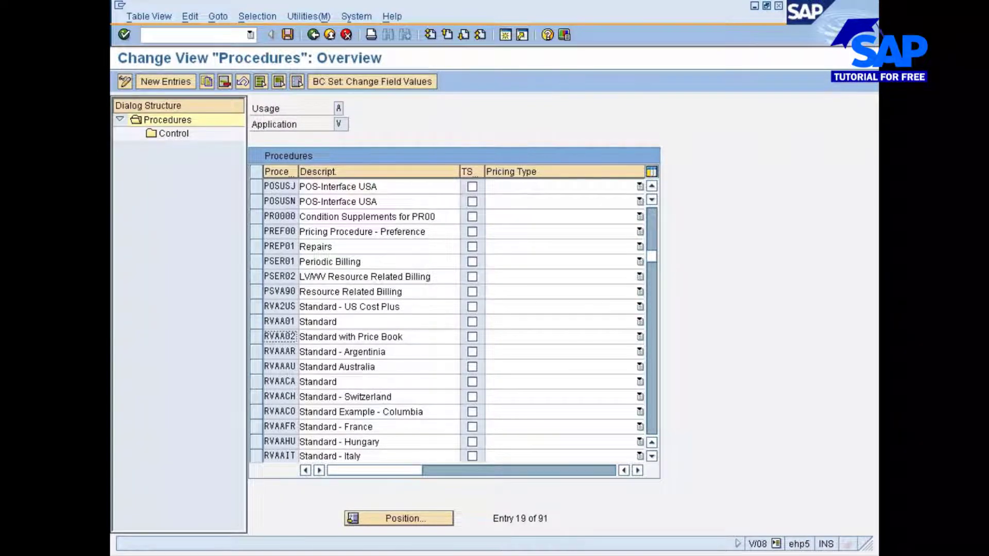
{"action": "scroll", "coordinate": [363, 327], "scroll_direction": "up", "scroll_amount": 1}
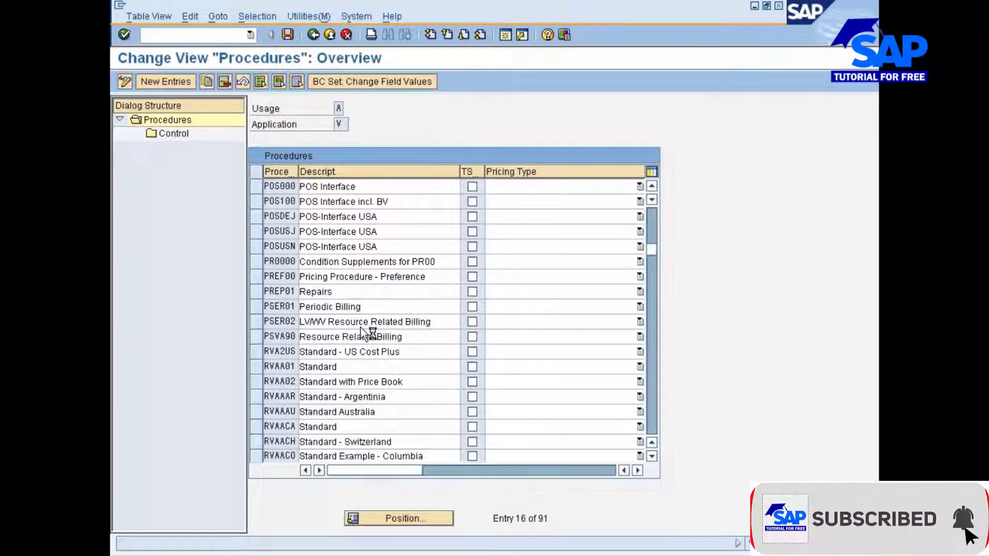
{"action": "scroll", "coordinate": [361, 328], "scroll_direction": "up", "scroll_amount": 1}
{"action": "scroll", "coordinate": [360, 328], "scroll_direction": "up", "scroll_amount": 1}
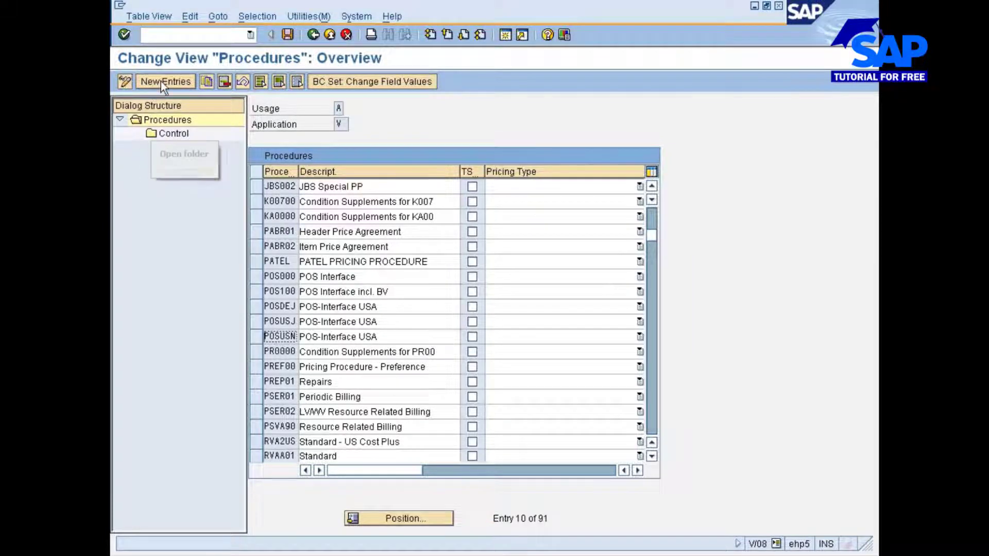
Step: View the control steps of procedure VKA000 and its blank new-entries screen, and return to pricing maintenance
{"action": "left_click_drag", "start_coordinate": [160, 81], "coordinate": [171, 155]}
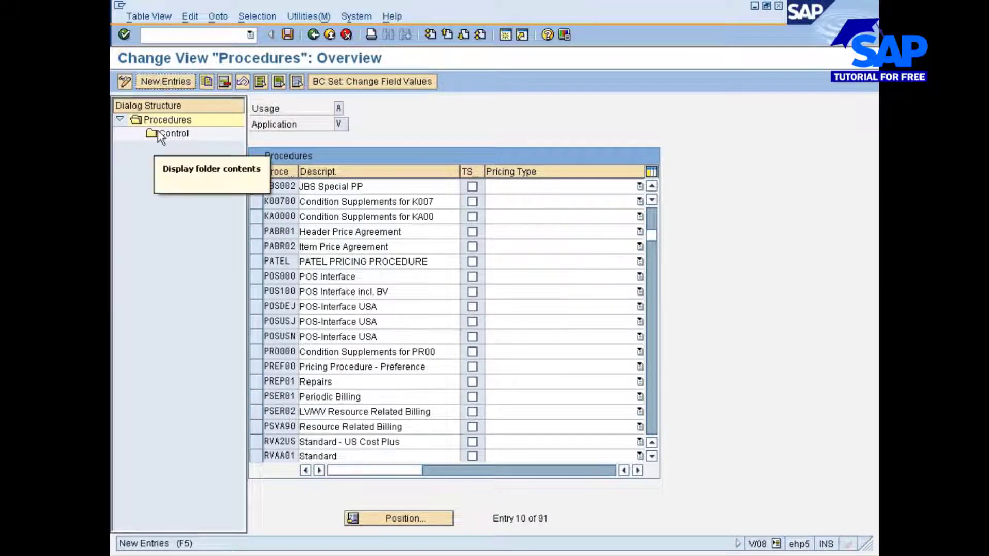
{"action": "double_click", "coordinate": [158, 133]}
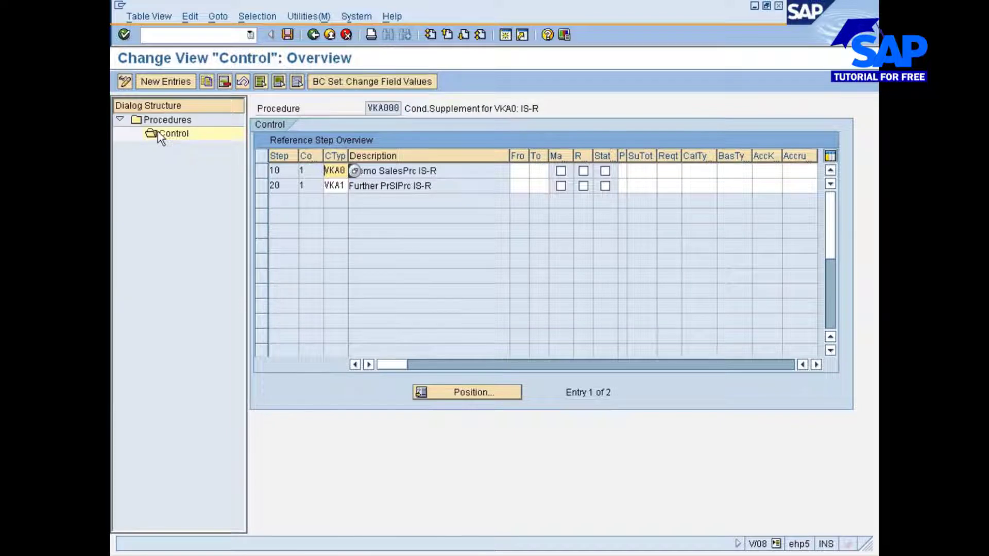
{"action": "left_click", "coordinate": [163, 81]}
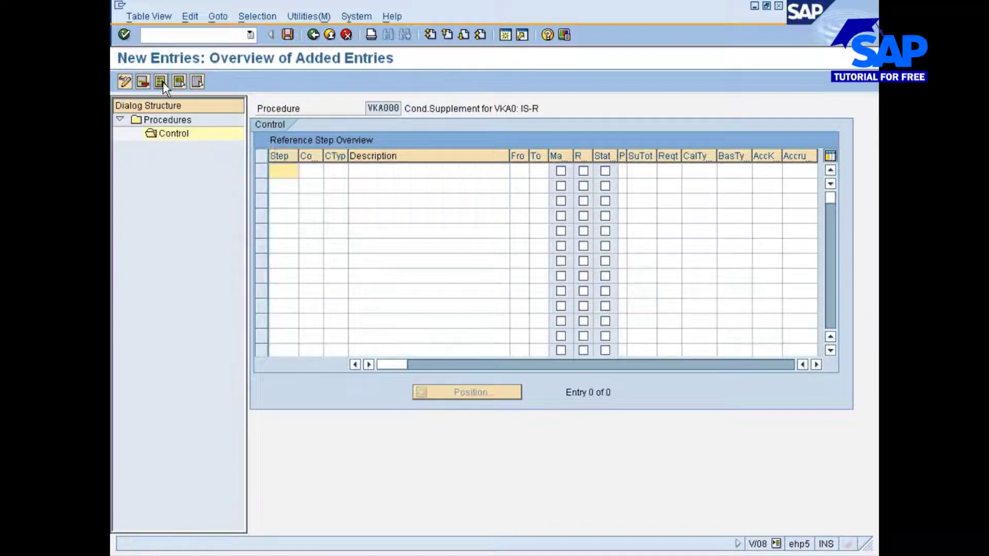
{"action": "left_click", "coordinate": [313, 35]}
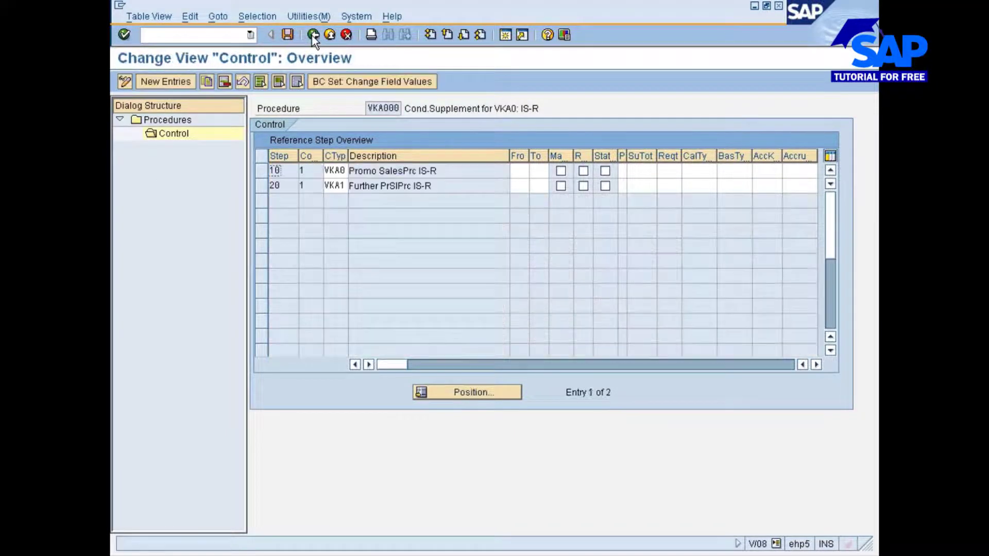
{"action": "left_click", "coordinate": [312, 35]}
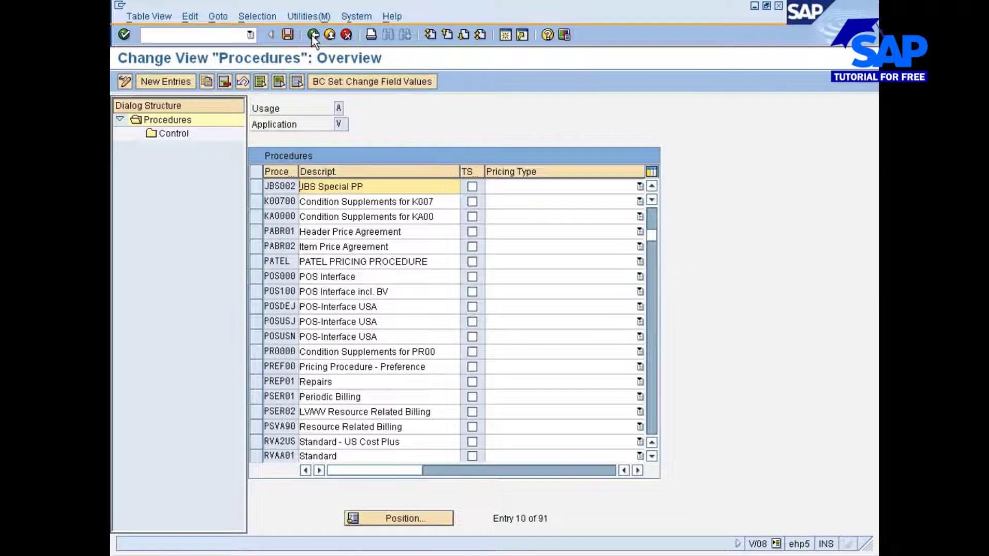
{"action": "left_click", "coordinate": [312, 35]}
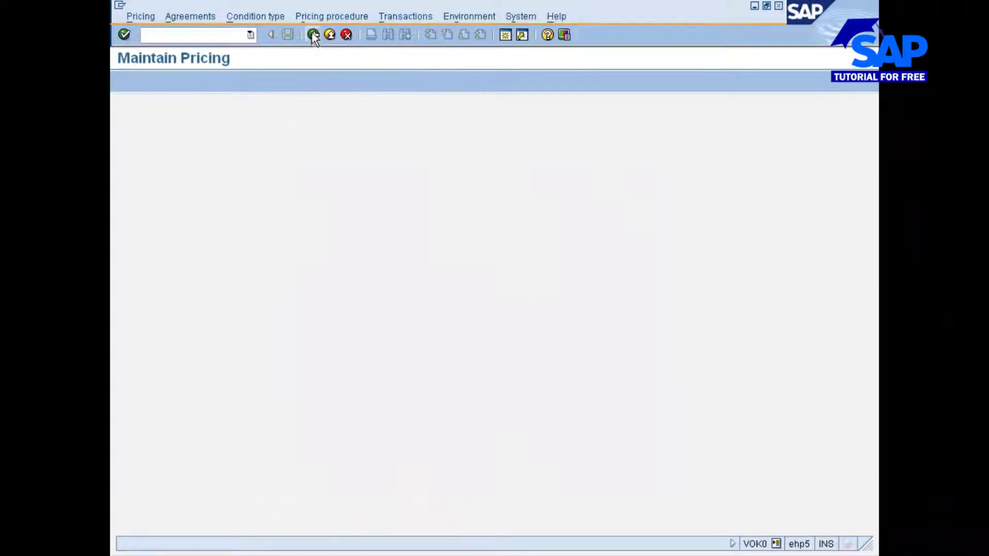
{"action": "left_click", "coordinate": [315, 16]}
{"action": "left_click", "coordinate": [396, 16]}
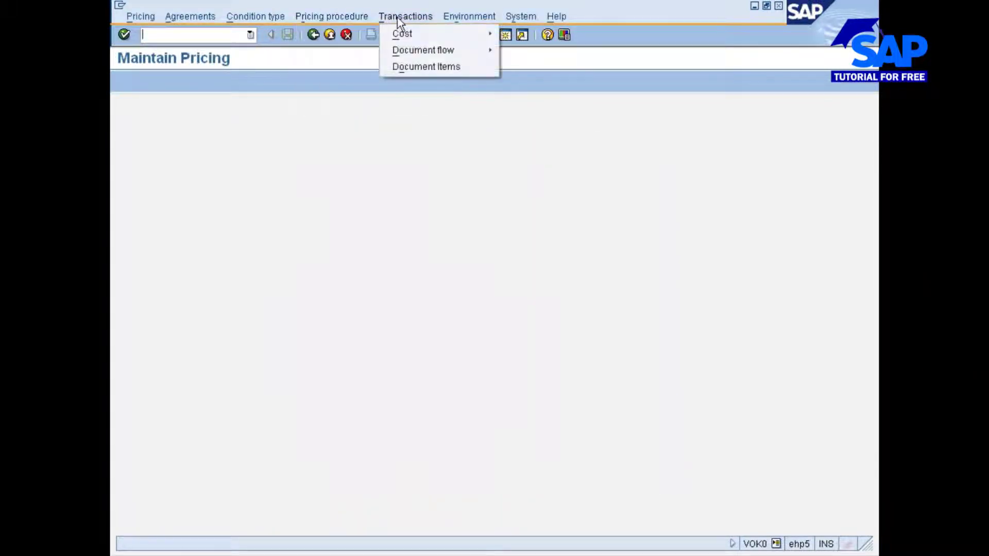
{"action": "left_click", "coordinate": [453, 18]}
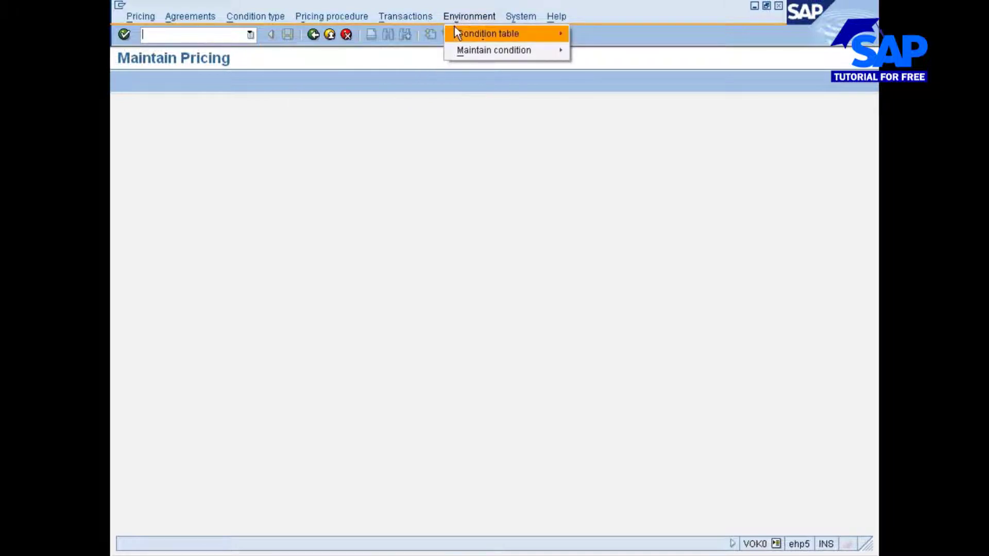
{"action": "mouse_move", "coordinate": [258, 16]}
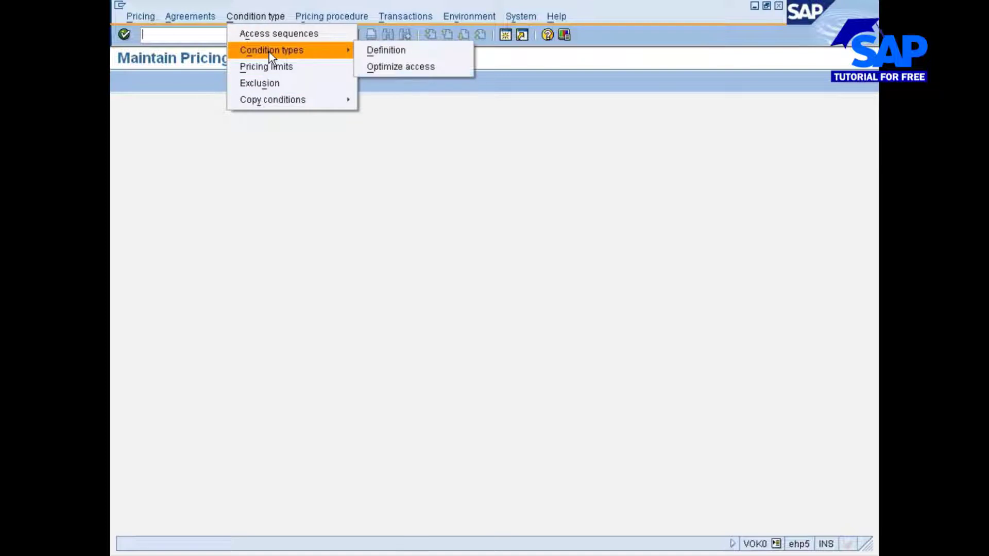
{"action": "mouse_move", "coordinate": [203, 14]}
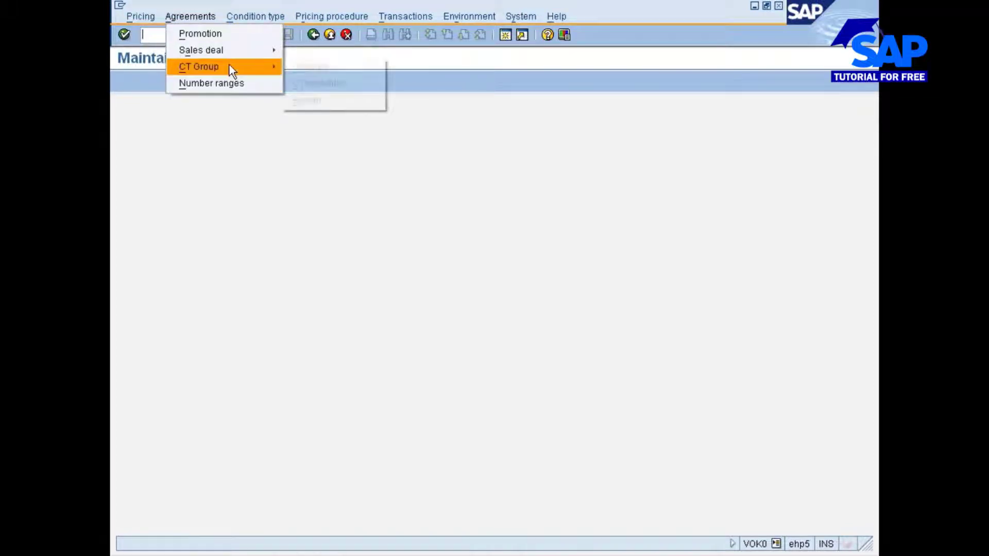
{"action": "mouse_move", "coordinate": [248, 19]}
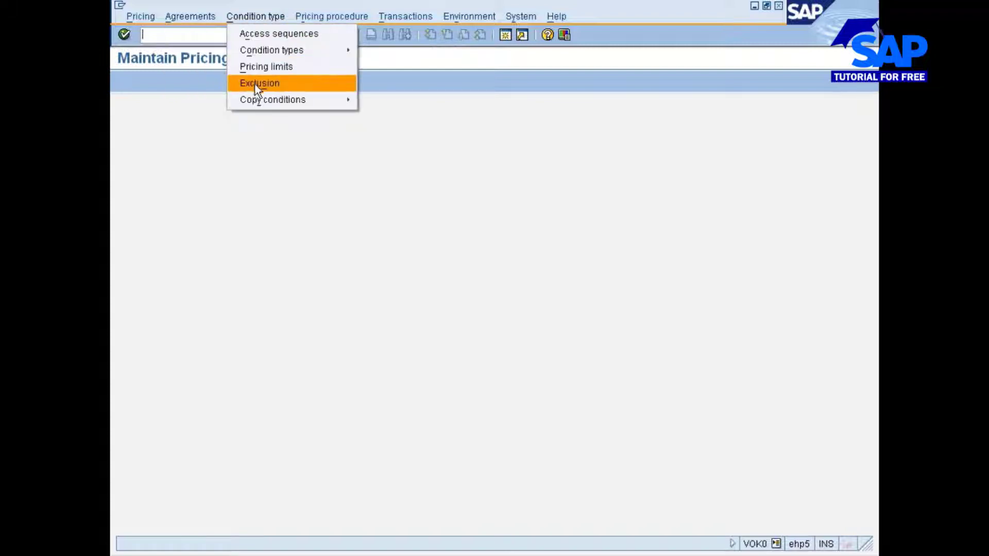
{"action": "mouse_move", "coordinate": [271, 49]}
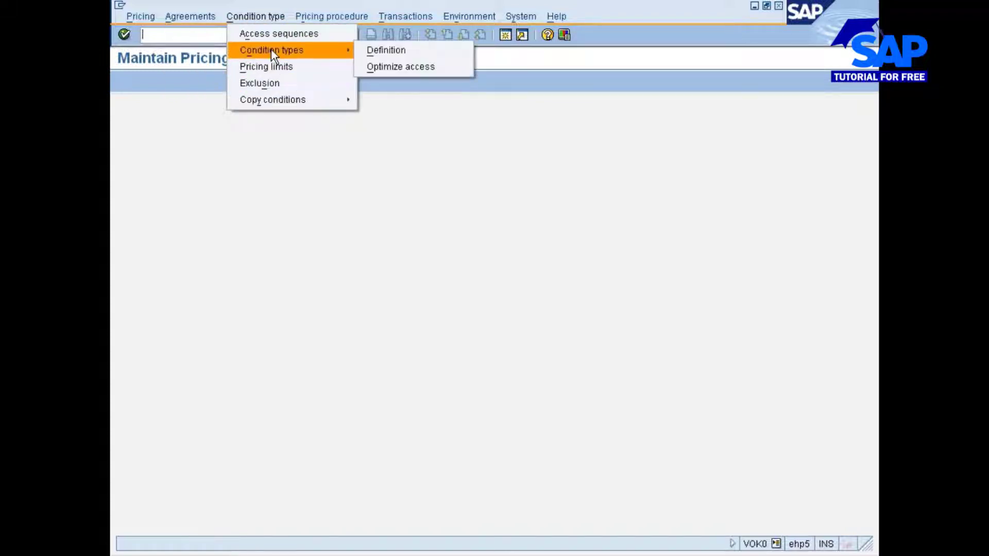
Step: View the pricing procedure determination for sales documents and return to pricing maintenance
{"action": "mouse_move", "coordinate": [308, 17]}
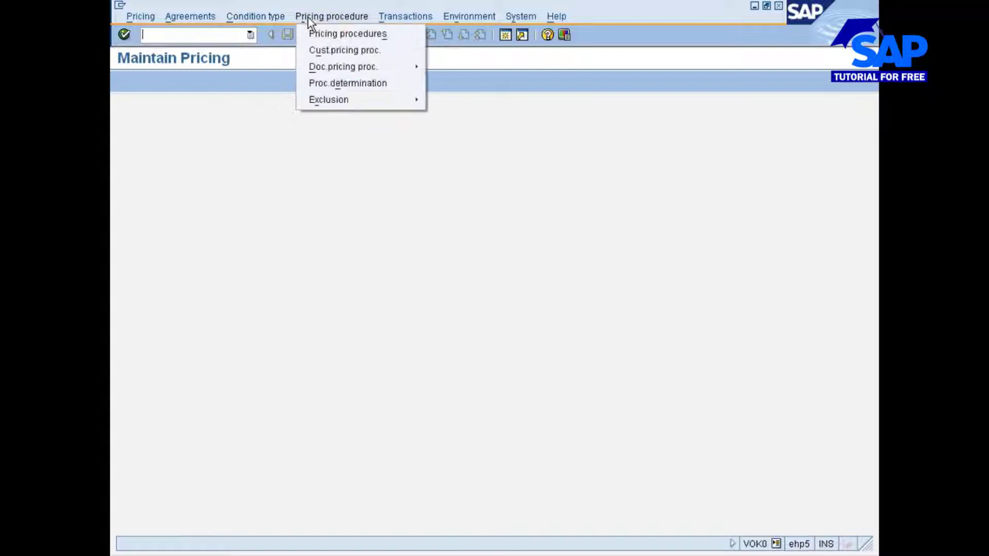
{"action": "left_click", "coordinate": [331, 83]}
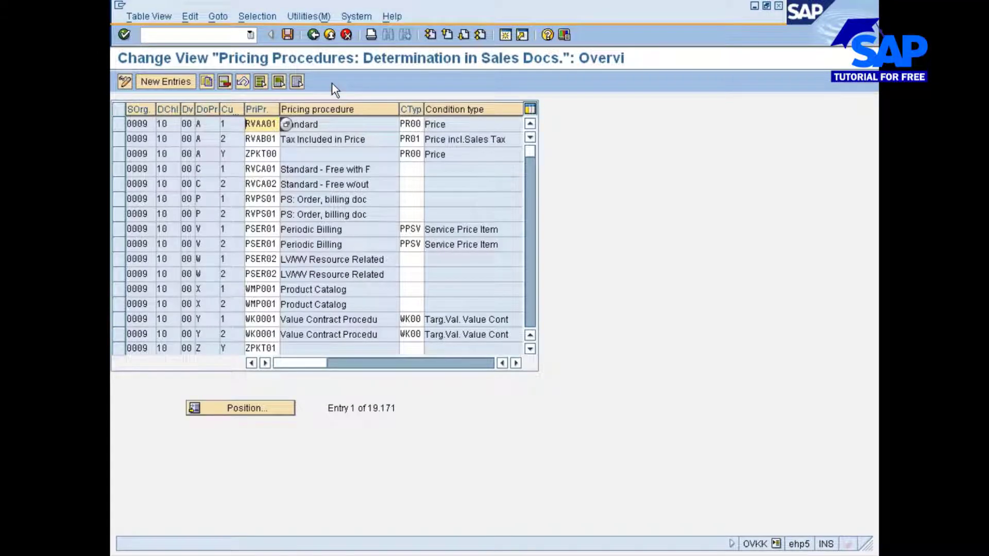
{"action": "left_click", "coordinate": [313, 35]}
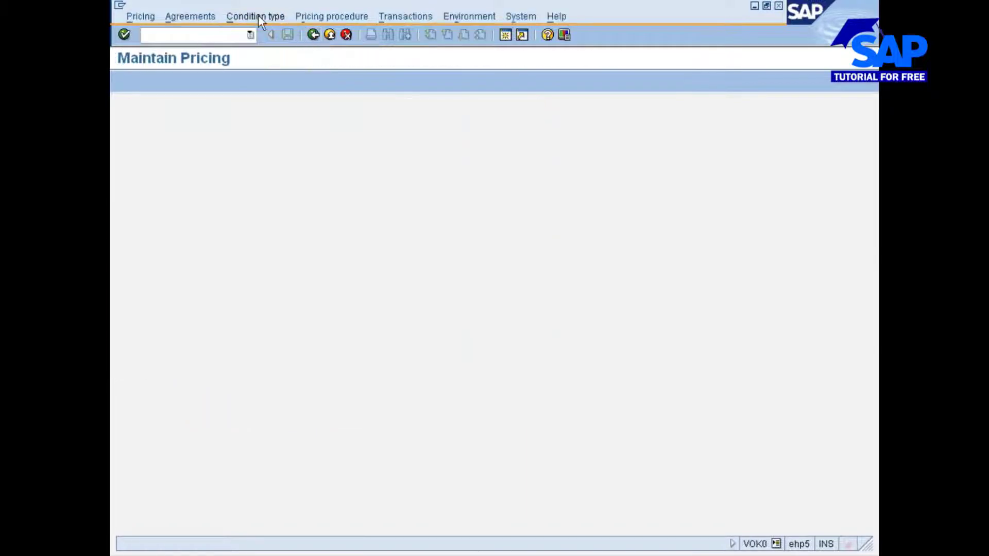
Step: Open the pricing procedure determination for sales documents and start a copy of the first entry, sales organization 0009 with procedure RVAA01
{"action": "left_click", "coordinate": [308, 16]}
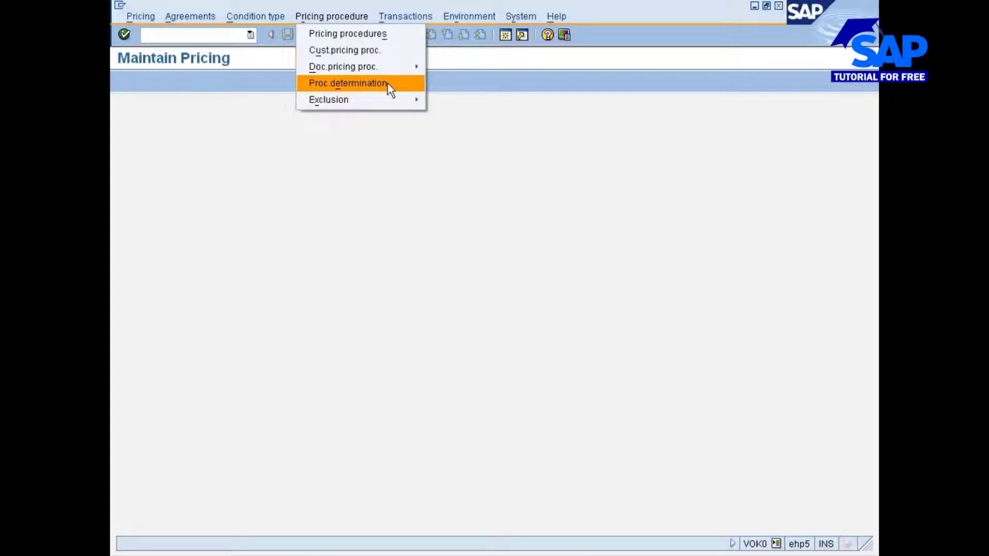
{"action": "left_click", "coordinate": [303, 154]}
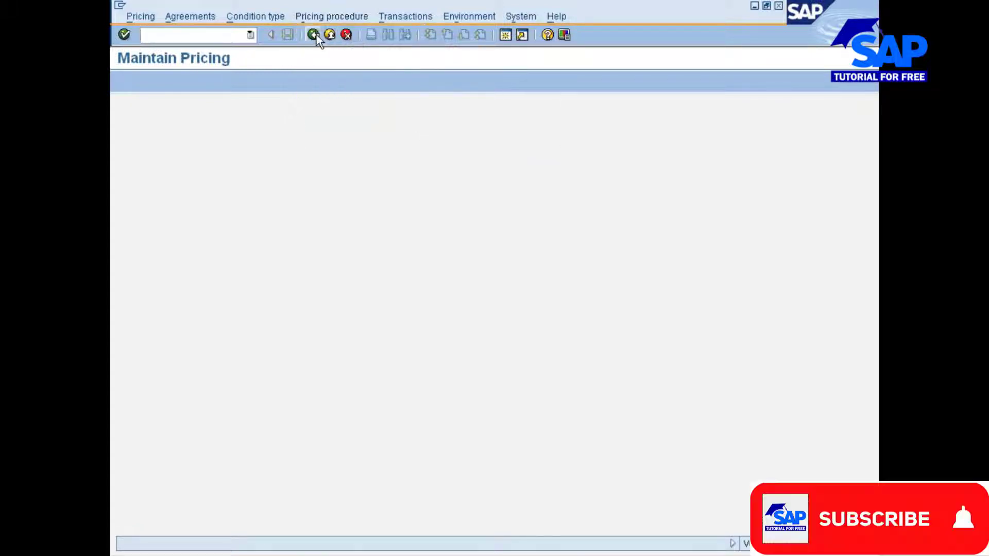
{"action": "left_click", "coordinate": [334, 16]}
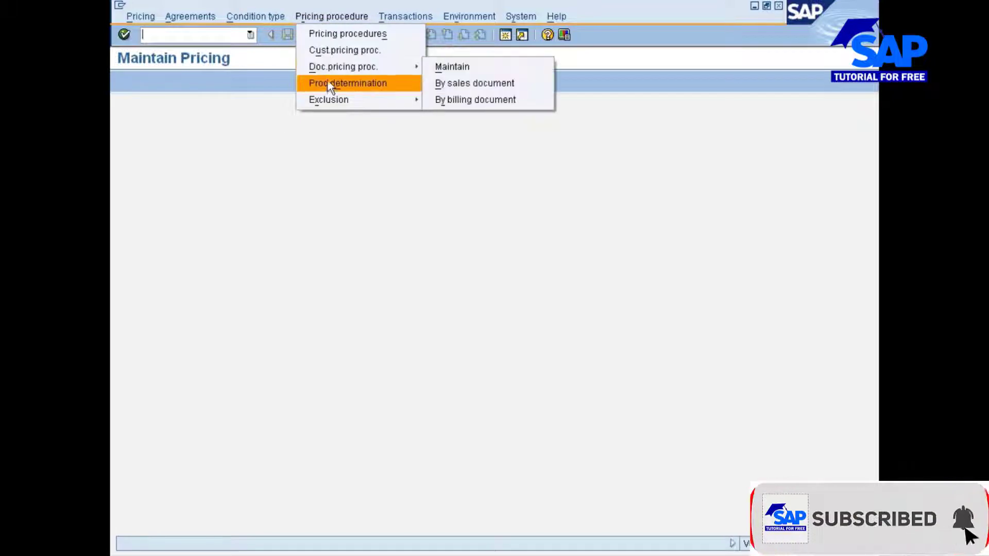
{"action": "left_click", "coordinate": [327, 82]}
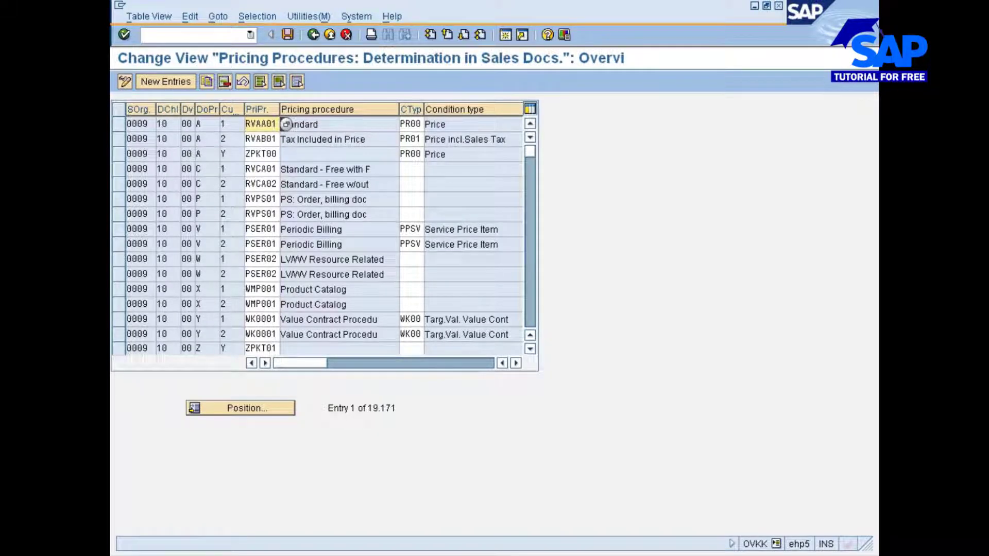
{"action": "left_click", "coordinate": [118, 126]}
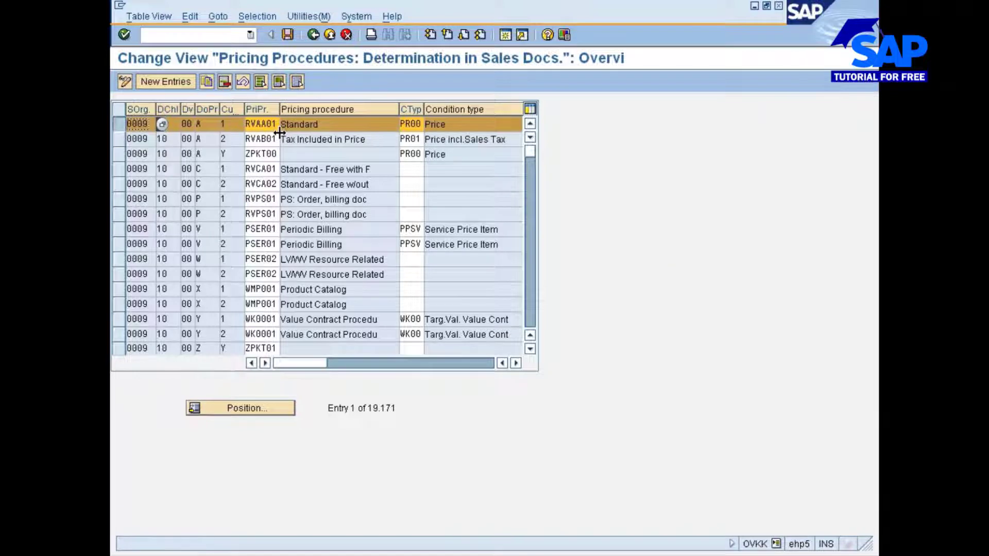
{"action": "left_click", "coordinate": [205, 82]}
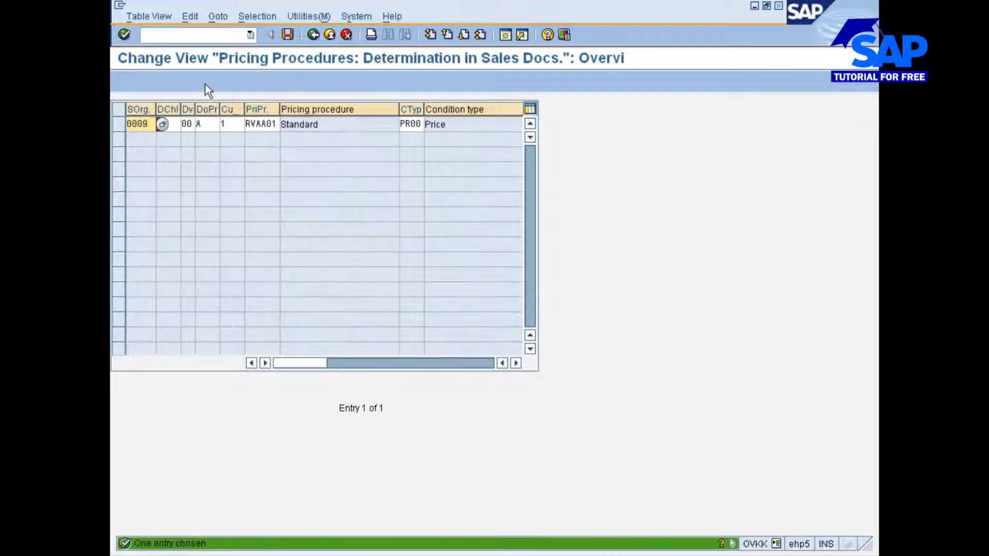
Step: Set the copied entry's sales organization to 7777 and its distribution channel to 77, Nissan Sales
{"action": "left_click", "coordinate": [160, 124]}
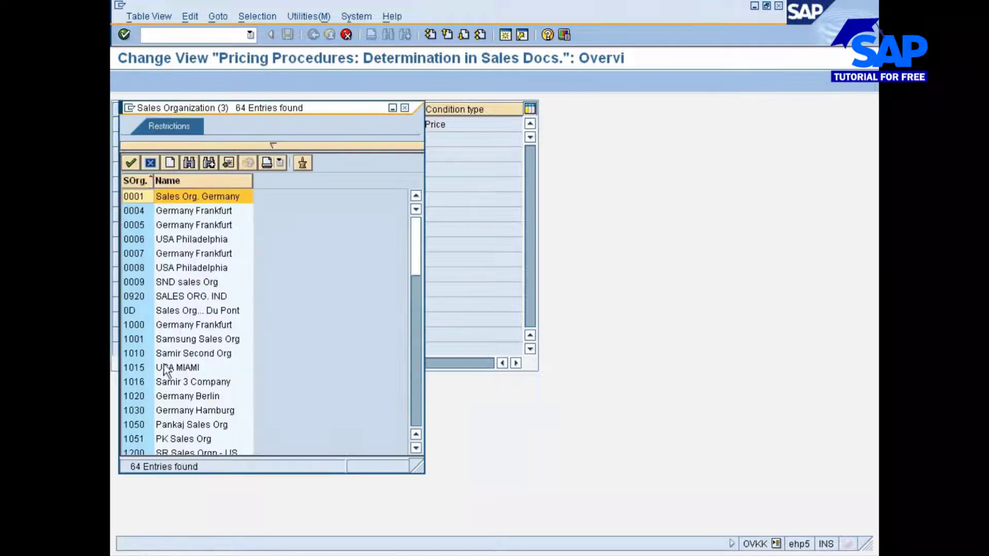
{"action": "scroll", "coordinate": [167, 379], "scroll_direction": "down", "scroll_amount": 12}
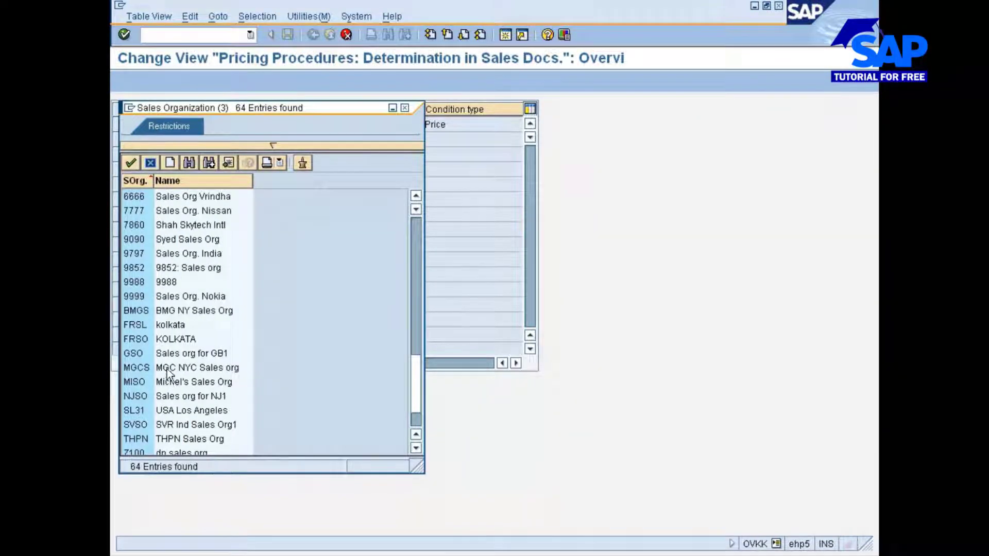
{"action": "double_click", "coordinate": [139, 211]}
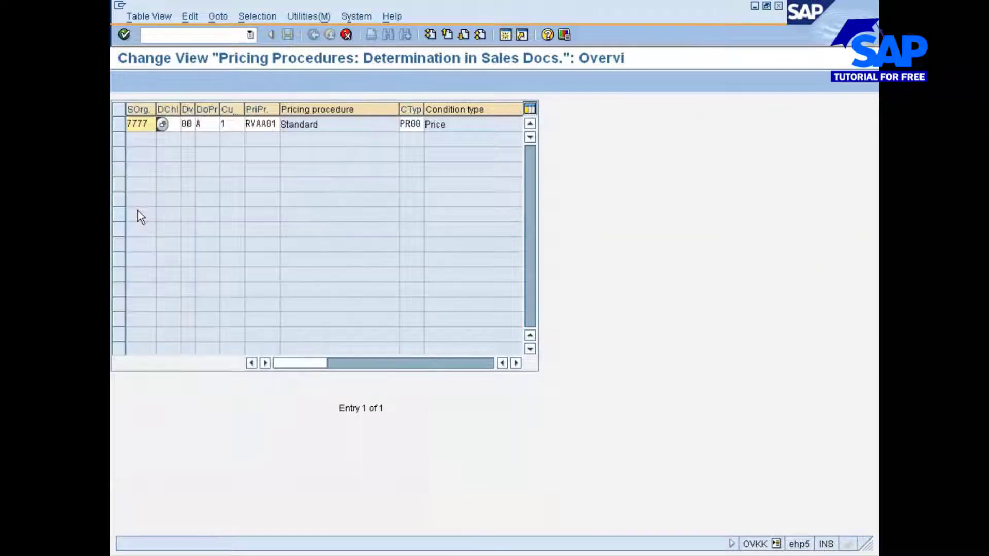
{"action": "key", "text": "Tab"}
{"action": "type", "text": "10"}
{"action": "left_click", "coordinate": [187, 125]}
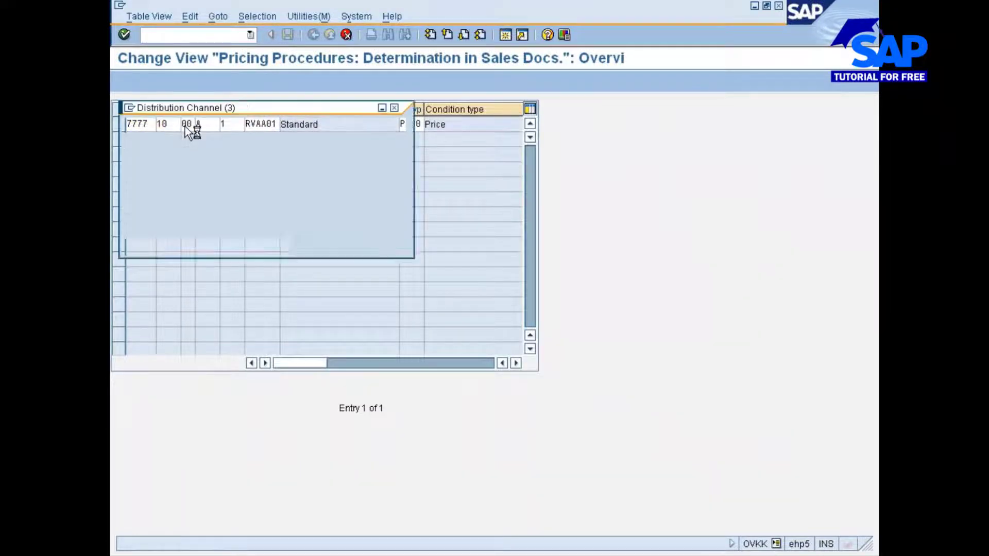
{"action": "scroll", "coordinate": [164, 396], "scroll_direction": "down", "scroll_amount": 6}
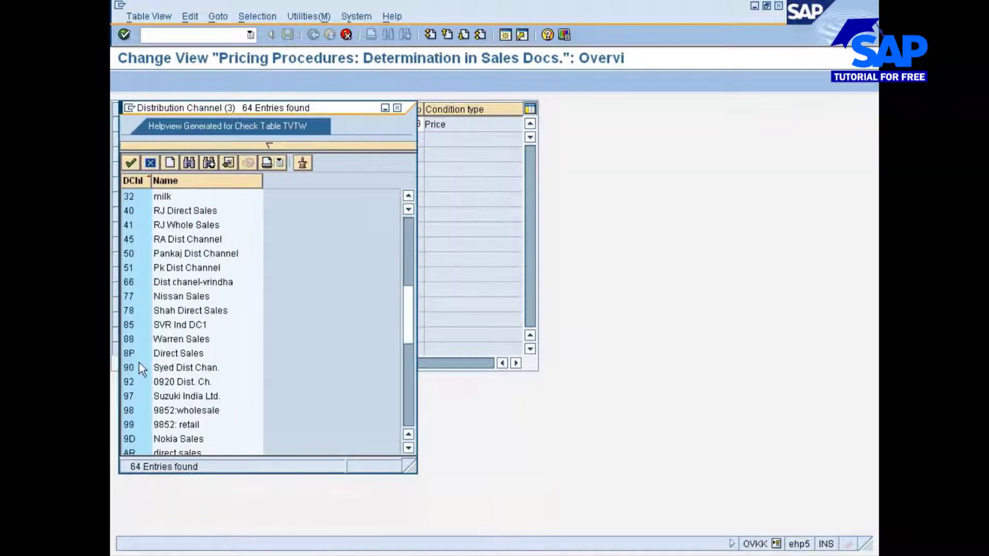
{"action": "double_click", "coordinate": [128, 298]}
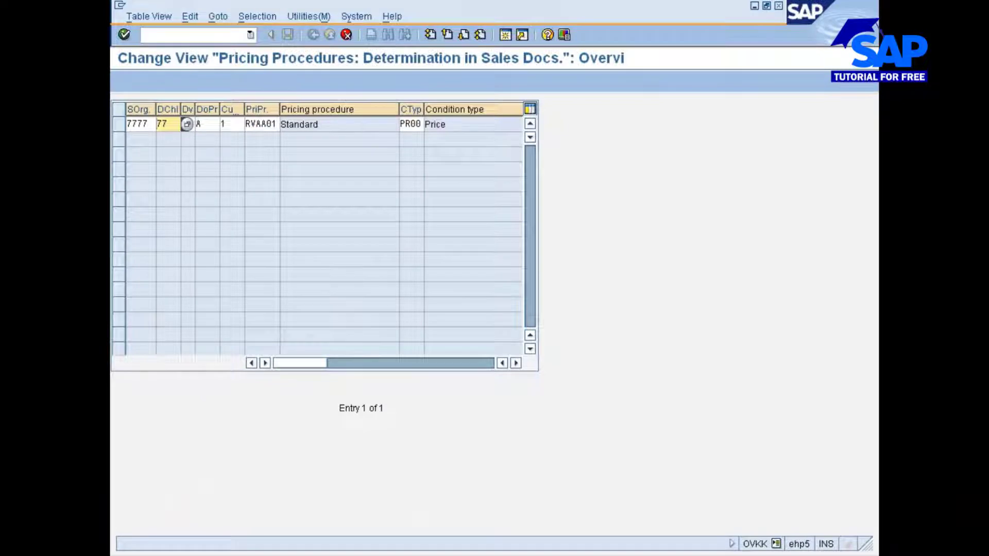
Step: Set the copied entry's division to 77 and confirm the copy
{"action": "key", "text": "Tab"}
{"action": "type", "text": "00"}
{"action": "left_click", "coordinate": [198, 126]}
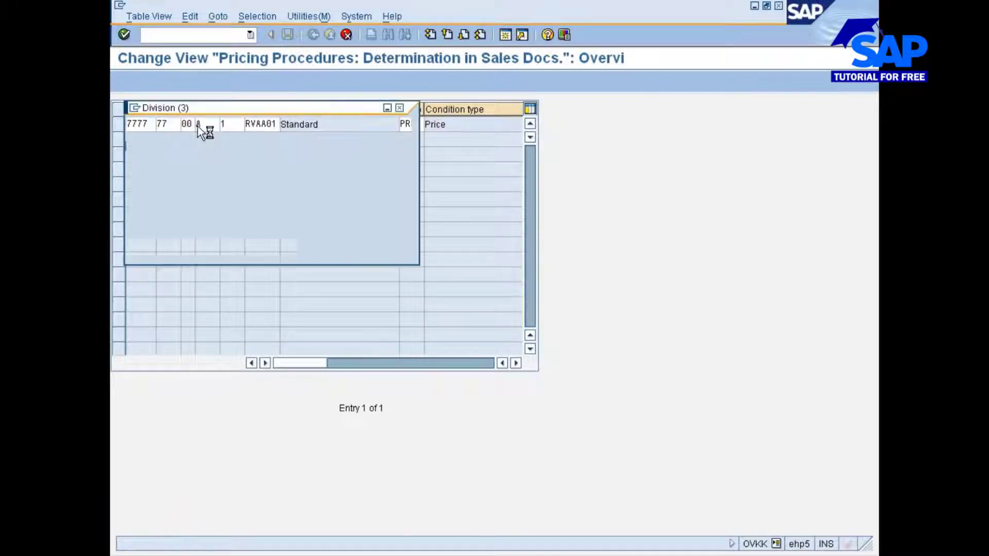
{"action": "scroll", "coordinate": [162, 422], "scroll_direction": "down", "scroll_amount": 5}
{"action": "scroll", "coordinate": [159, 410], "scroll_direction": "down", "scroll_amount": 10}
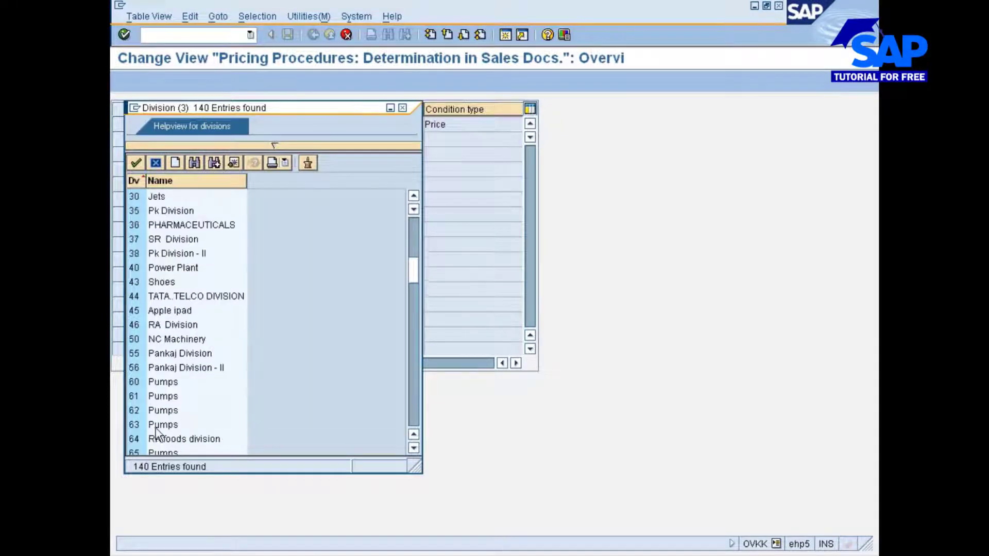
{"action": "double_click", "coordinate": [133, 354]}
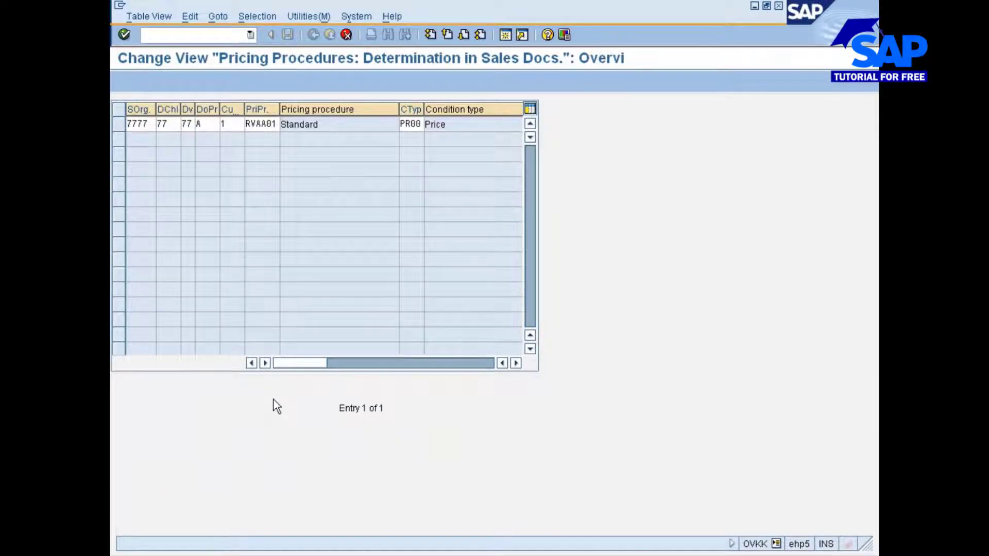
{"action": "key", "text": "Return"}
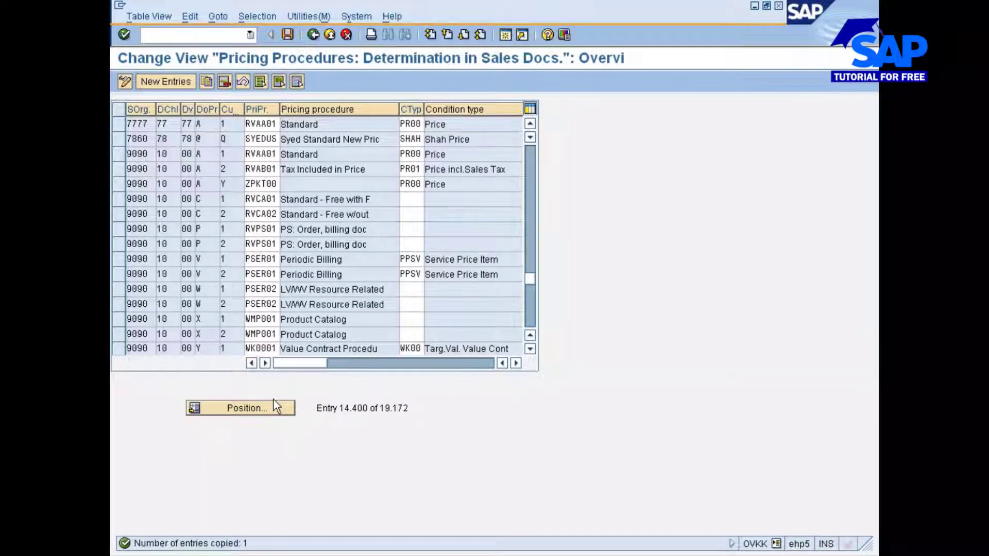
Step: Save the determination entry under the customizing request Nissan changes and return to the standard order
{"action": "key", "text": "ctrl+s"}
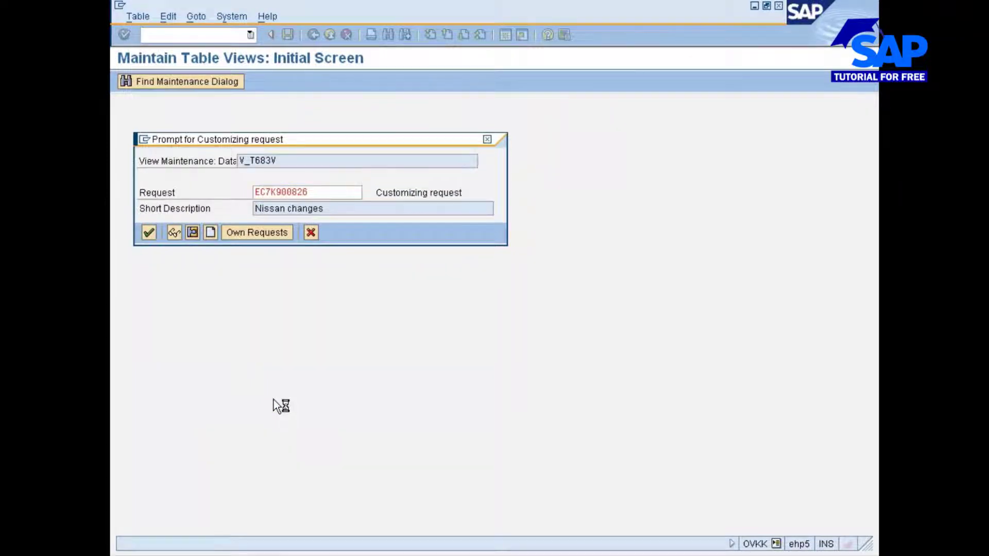
{"action": "key", "text": "Return"}
{"action": "left_click", "coordinate": [309, 34]}
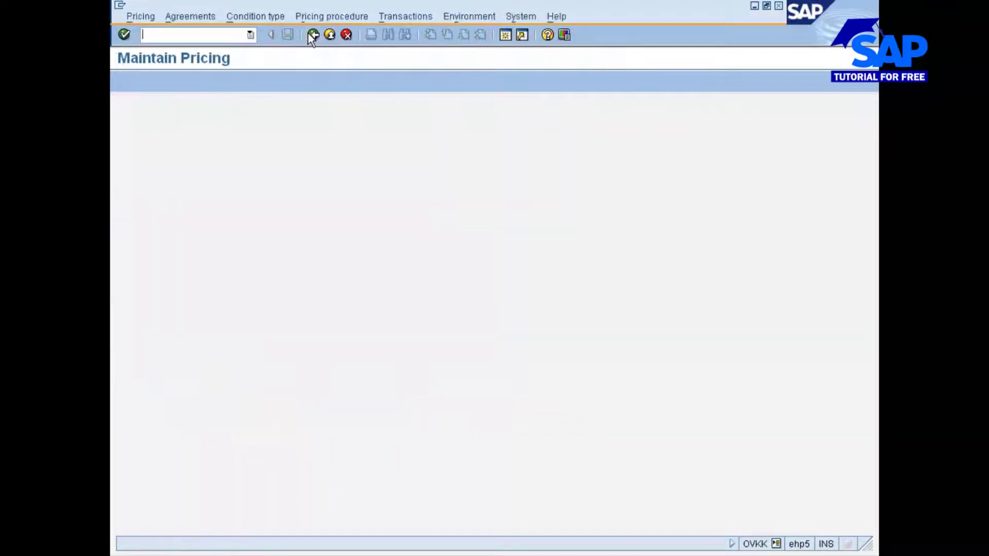
{"action": "left_click", "coordinate": [308, 34]}
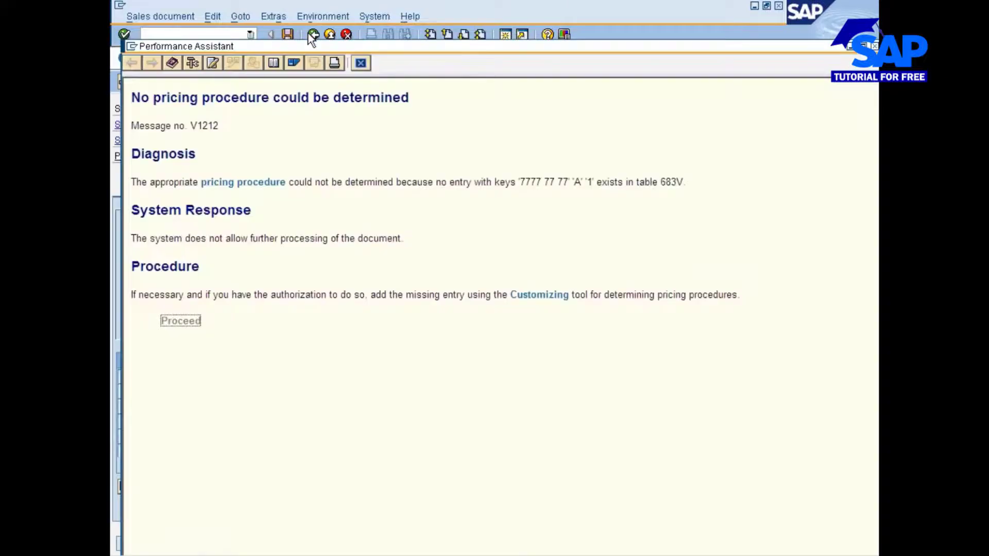
Step: Read the order's message about plant 777C and open its sales organization, distribution channel and plant assignment, displaying the locked data
{"action": "left_click", "coordinate": [362, 64]}
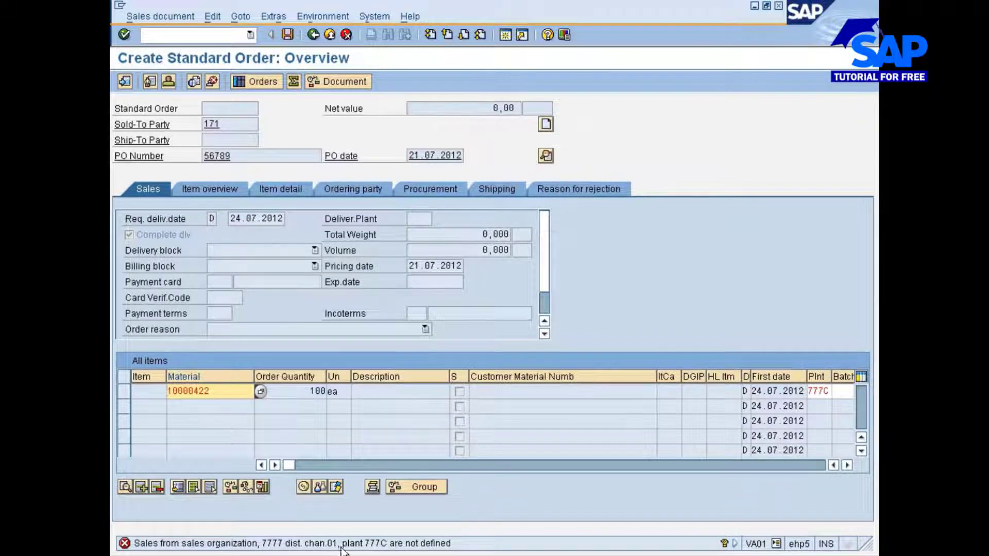
{"action": "double_click", "coordinate": [406, 546]}
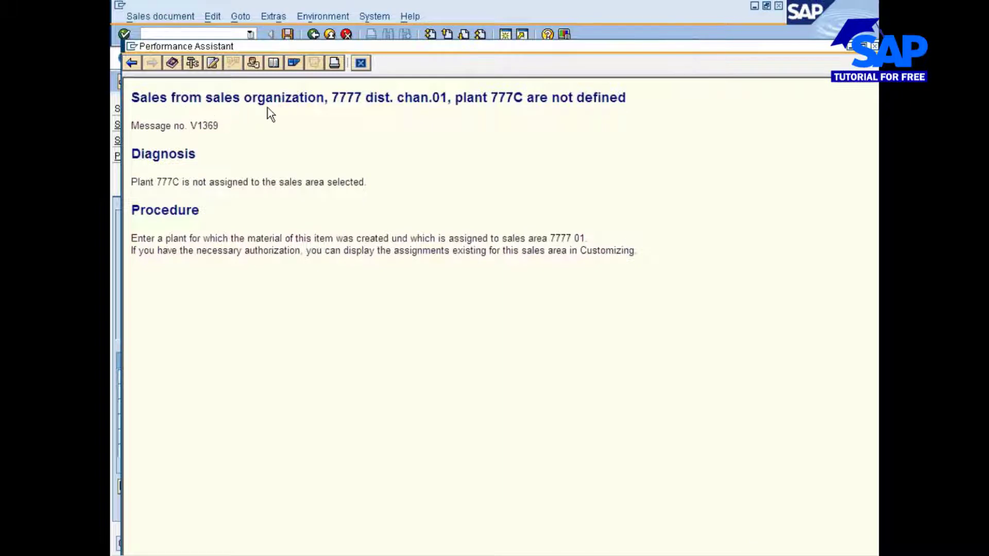
{"action": "double_click", "coordinate": [347, 97]}
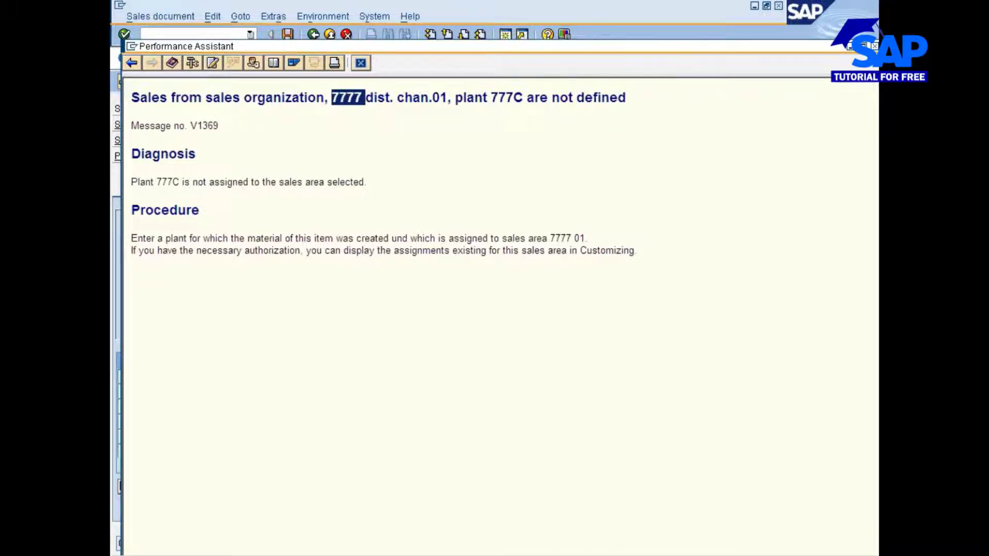
{"action": "double_click", "coordinate": [438, 98]}
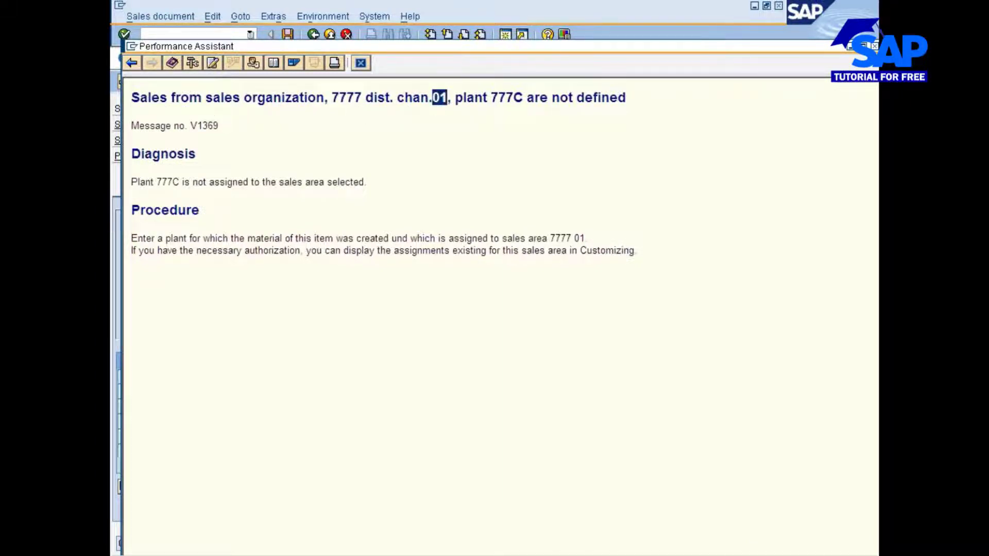
{"action": "left_click", "coordinate": [252, 63]}
{"action": "left_click", "coordinate": [236, 170]}
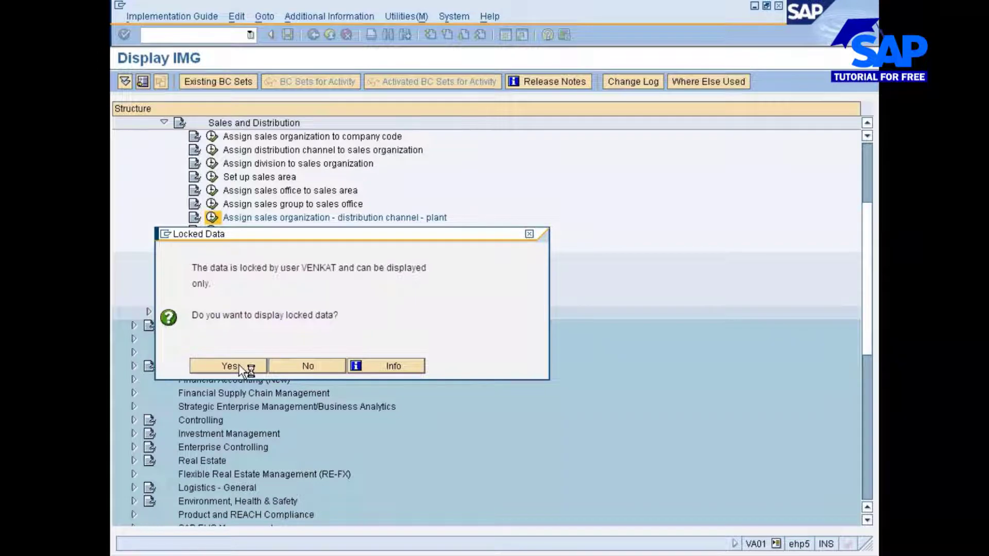
Step: Switch to the session holding the plant assignment in change mode and exit it back to the customizing project start screen
{"action": "left_click", "coordinate": [524, 555]}
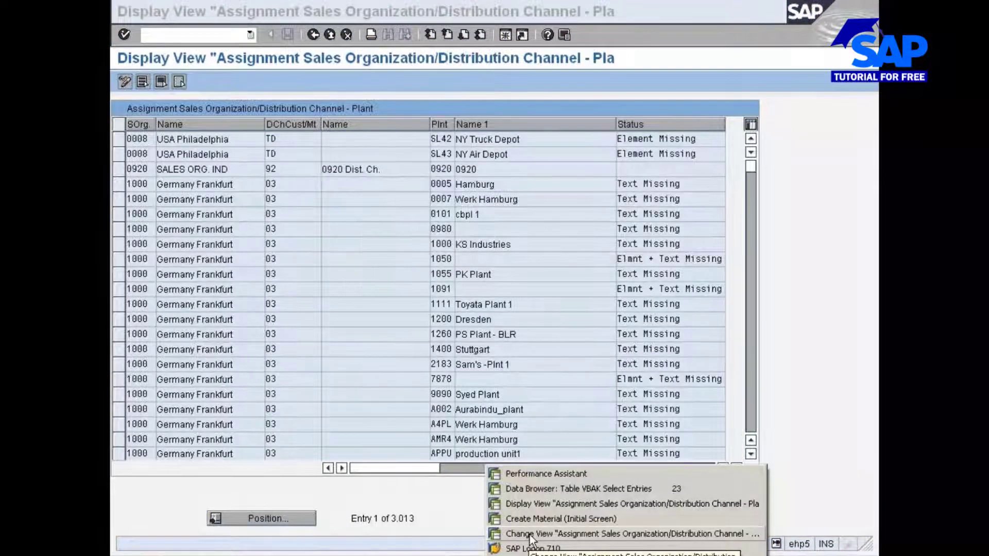
{"action": "left_click", "coordinate": [535, 502]}
{"action": "left_click", "coordinate": [524, 555]}
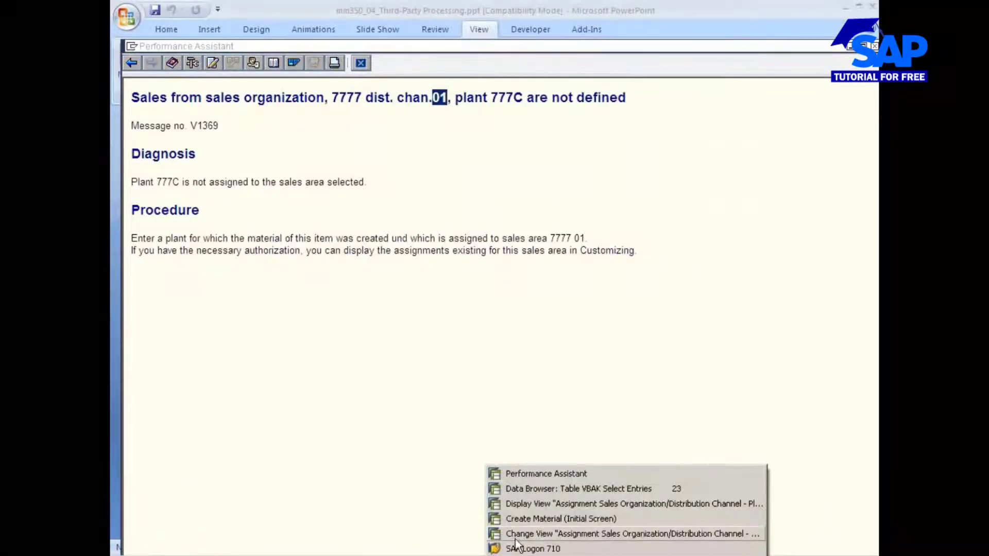
{"action": "left_click", "coordinate": [515, 533]}
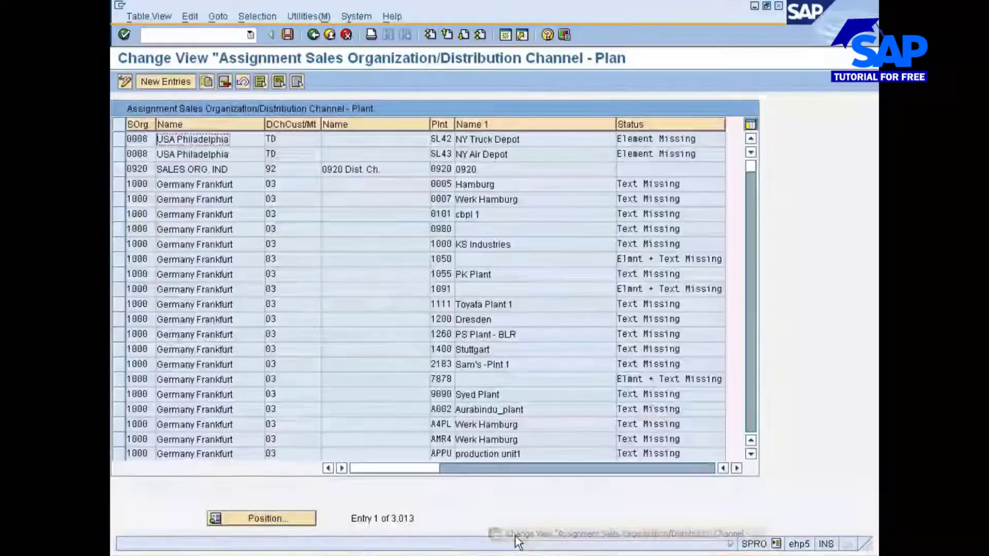
{"action": "left_click", "coordinate": [313, 34]}
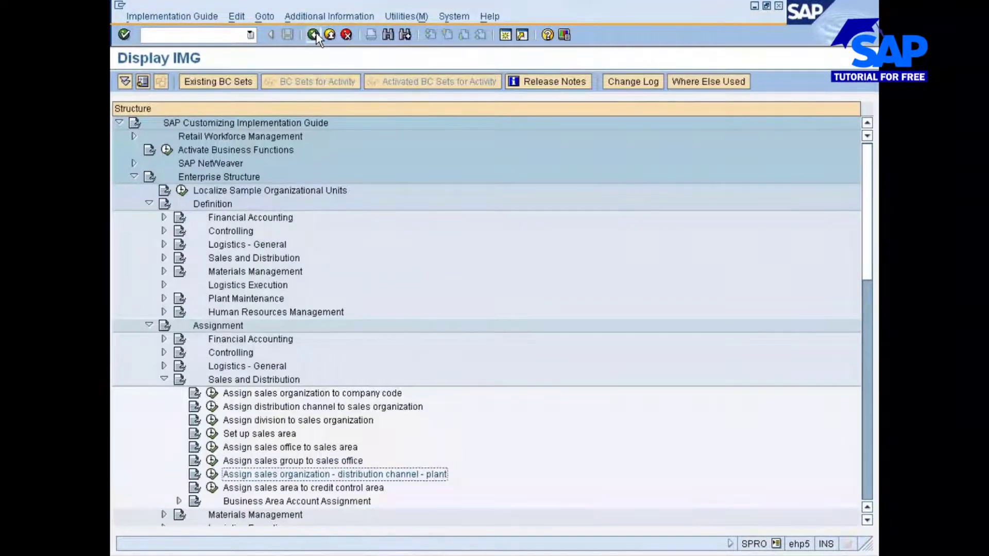
{"action": "left_click", "coordinate": [314, 34]}
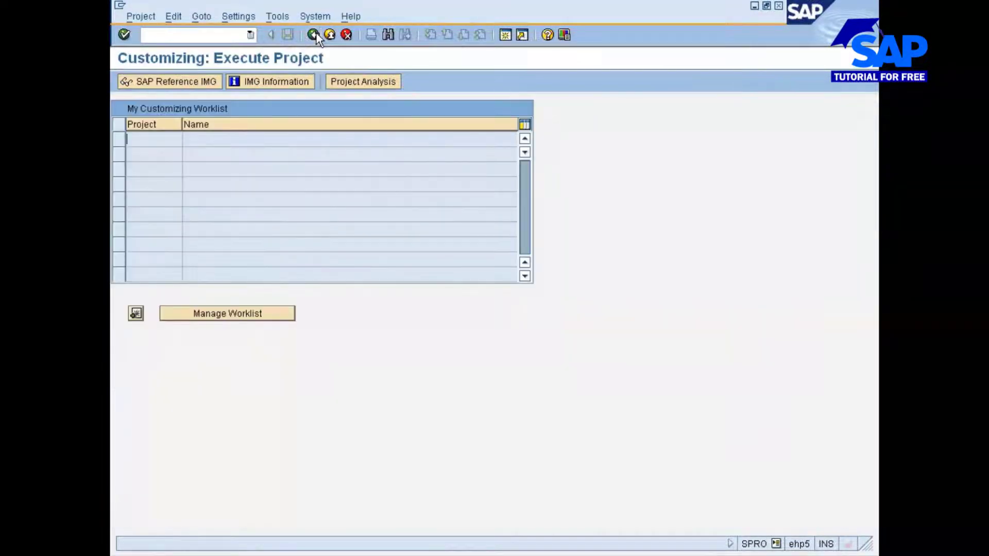
Step: Return to the session displaying the plant assignment and switch that view to change mode
{"action": "left_click", "coordinate": [521, 554]}
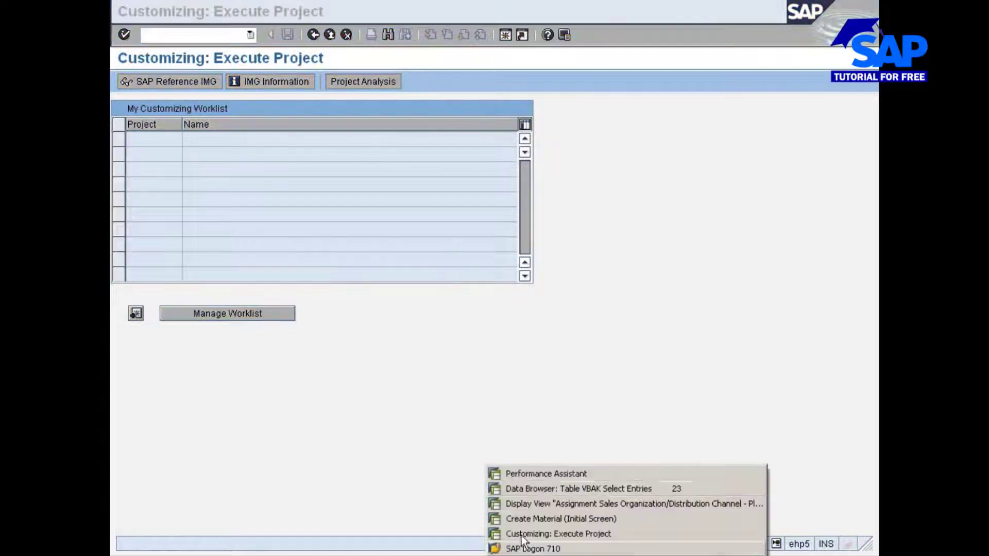
{"action": "left_click", "coordinate": [542, 503]}
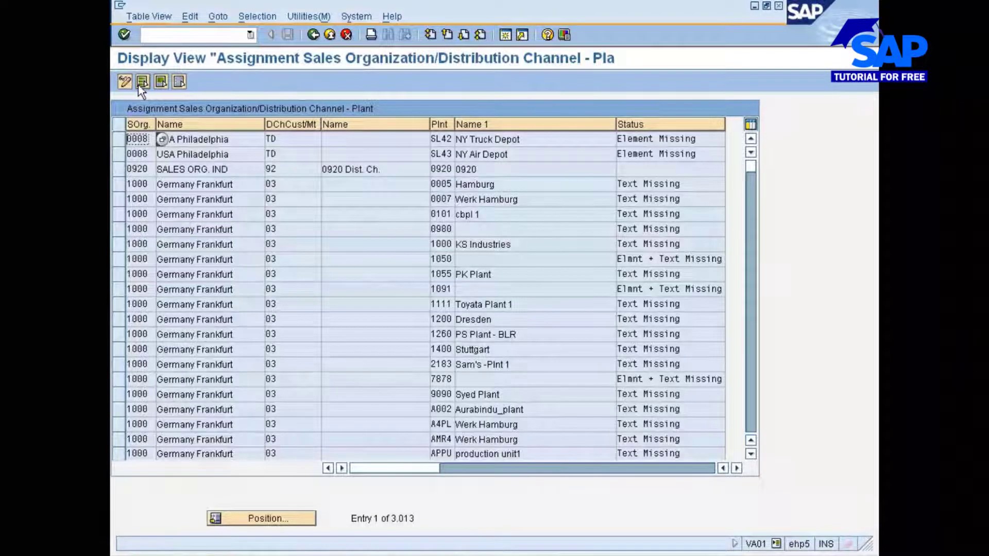
{"action": "left_click", "coordinate": [124, 82]}
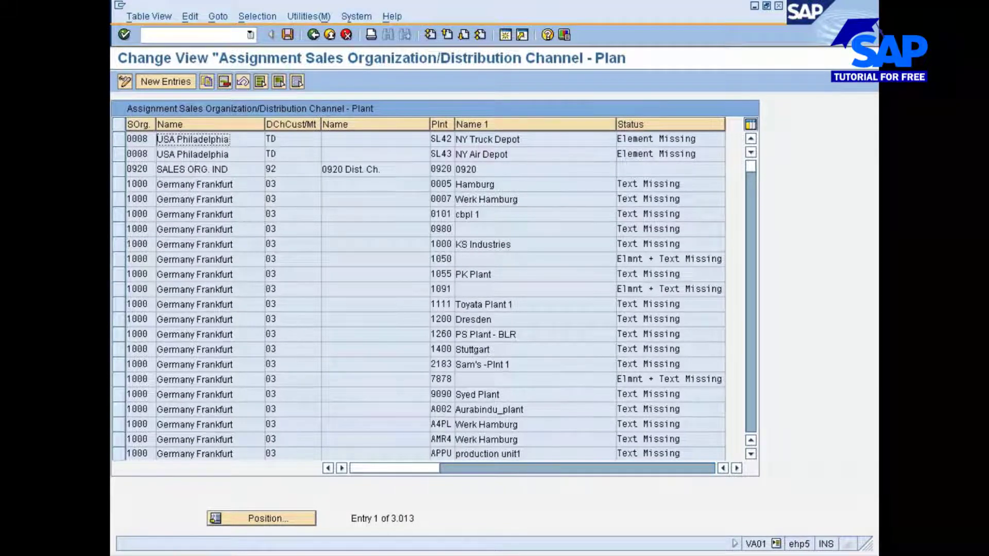
Step: Exit the plant assignment and reopen it through the order message's customizing link without specifying a project
{"action": "left_click", "coordinate": [314, 35]}
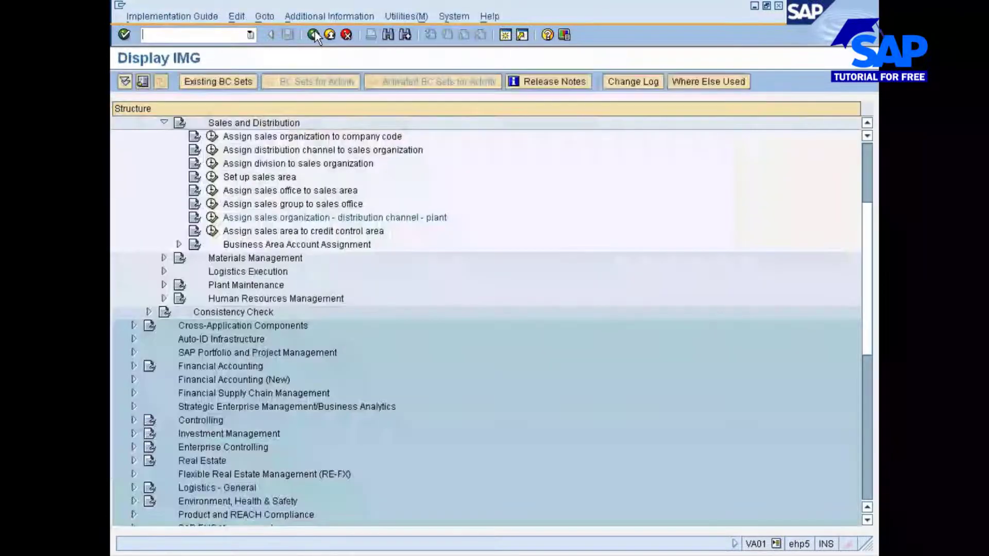
{"action": "left_click", "coordinate": [313, 35]}
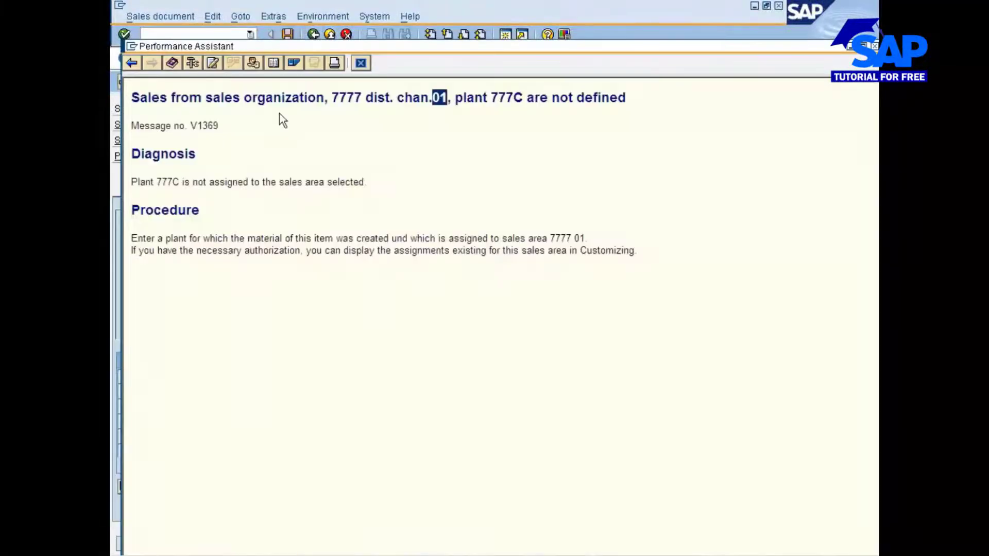
{"action": "left_click", "coordinate": [253, 63]}
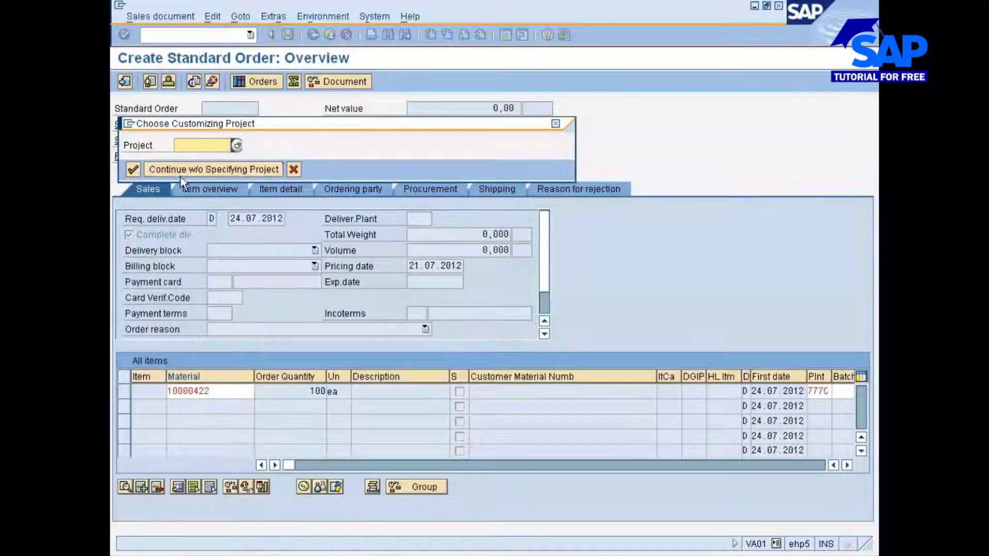
{"action": "left_click", "coordinate": [172, 168]}
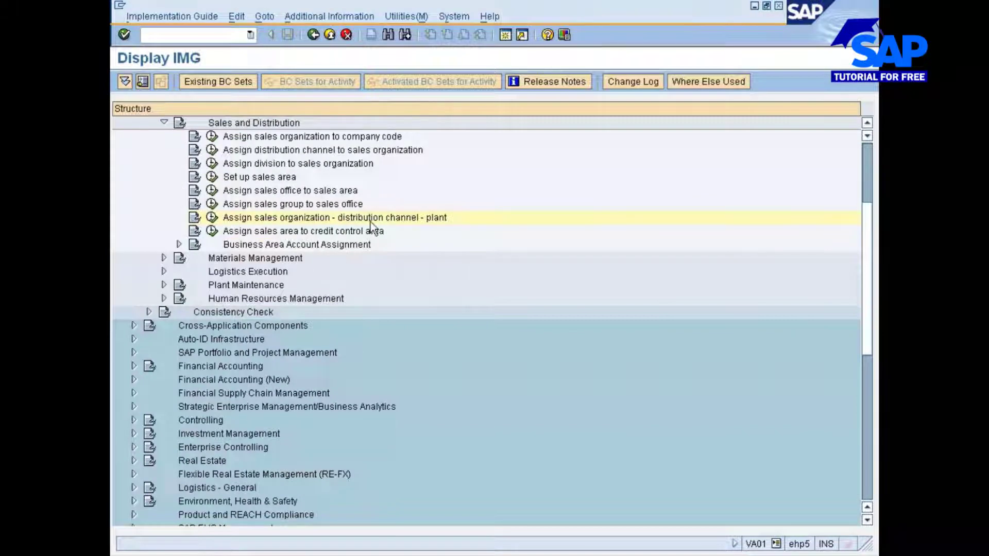
{"action": "left_click", "coordinate": [212, 217]}
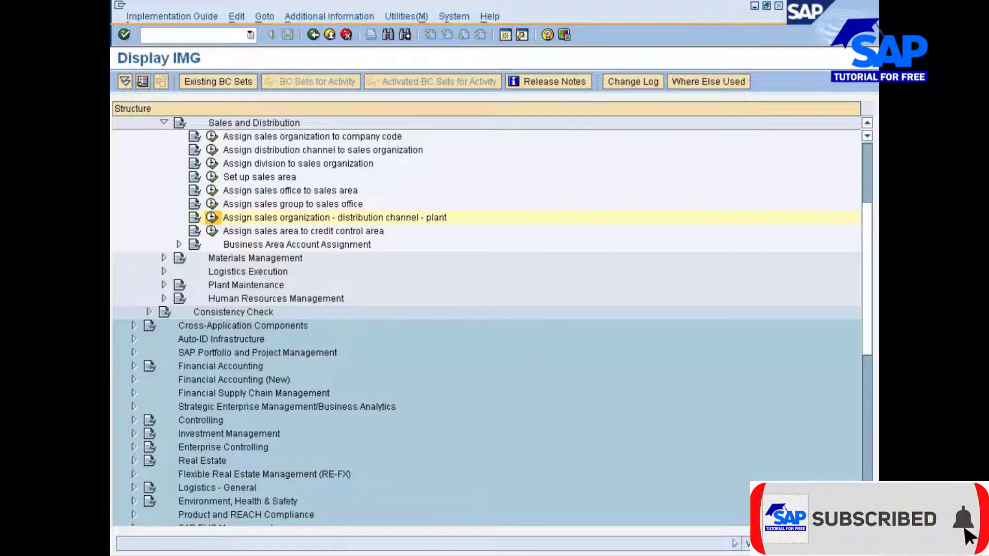
Step: Check the sales organization, distribution channel and plant named in the order's message, and return to the plant assignment view
{"action": "left_click", "coordinate": [507, 554]}
{"action": "left_click", "coordinate": [534, 474]}
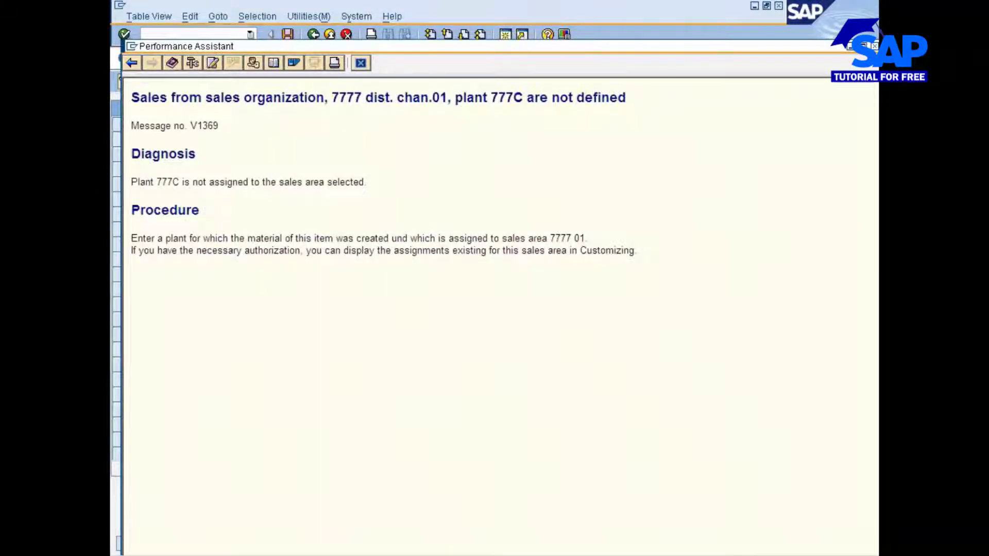
{"action": "double_click", "coordinate": [353, 99]}
{"action": "double_click", "coordinate": [441, 97]}
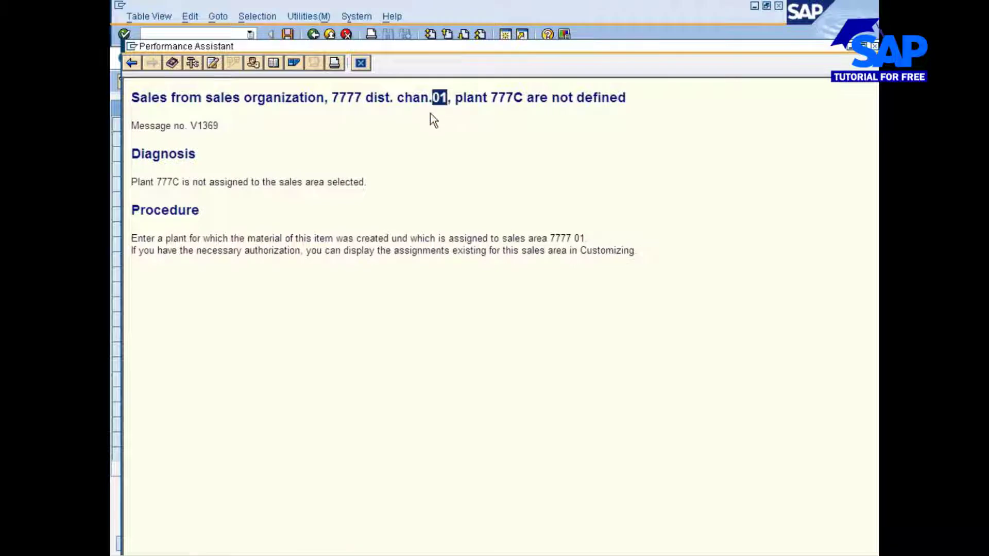
{"action": "double_click", "coordinate": [507, 98]}
{"action": "key", "text": "alt+Tab"}
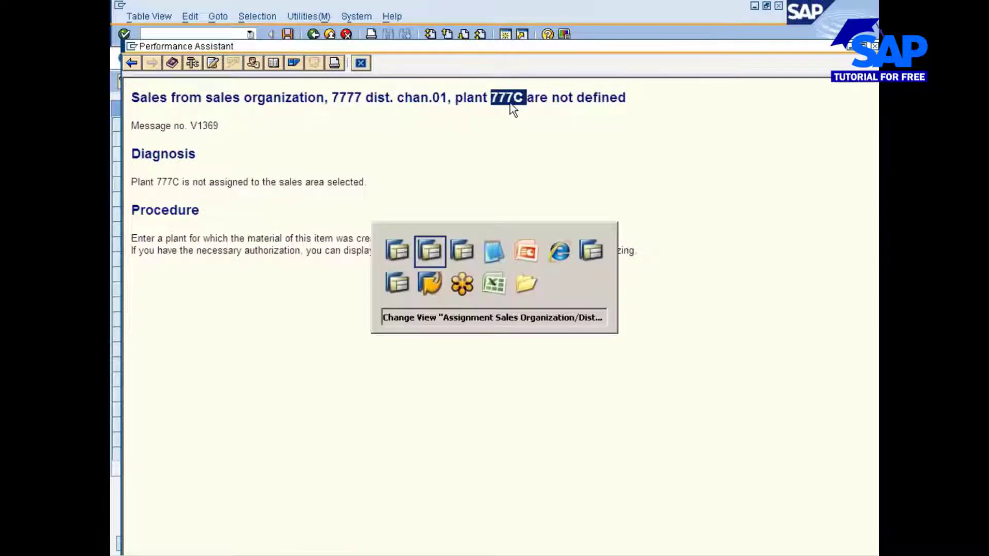
Step: Try to add a new assignment entry for sales organization 7777, distribution channel 01 and plant 777C
{"action": "left_click", "coordinate": [172, 85]}
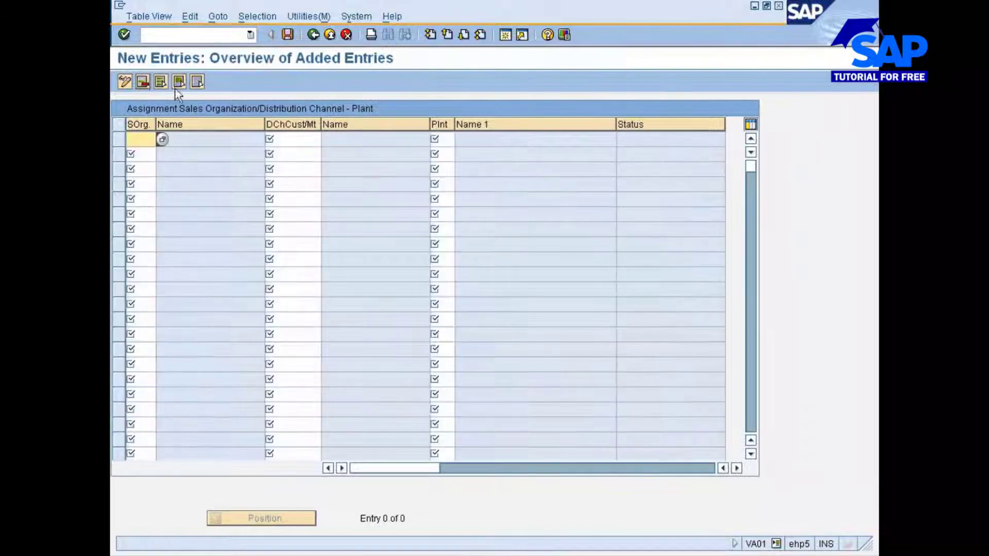
{"action": "type", "text": "7777"}
{"action": "key", "text": "Tab"}
{"action": "key", "text": "alt+Tab"}
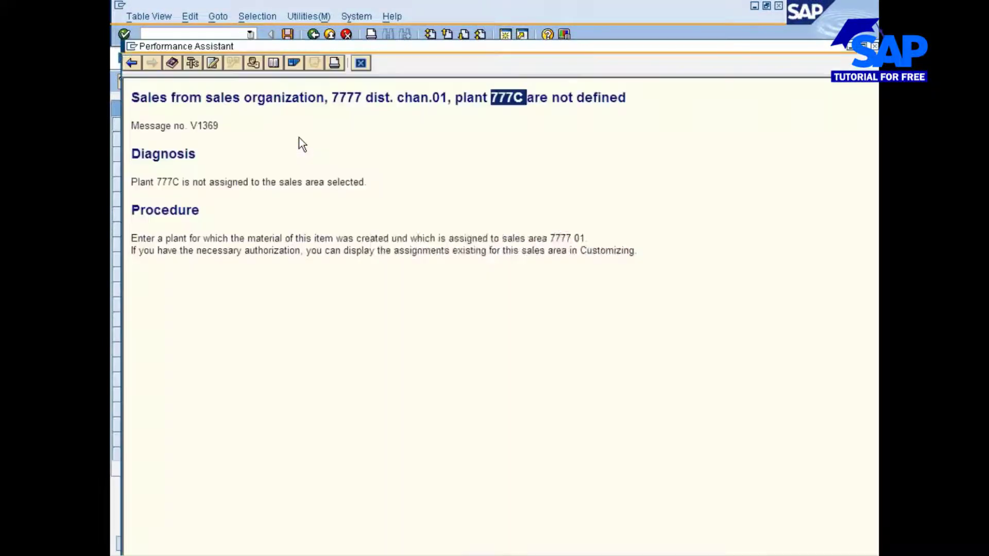
{"action": "key", "text": "alt+Tab"}
{"action": "type", "text": "0"}
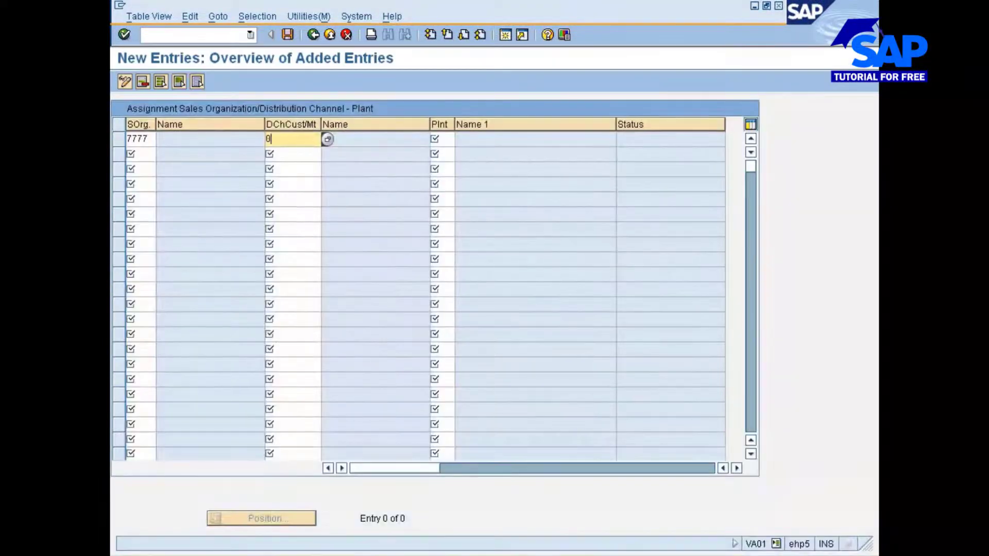
{"action": "type", "text": "1"}
{"action": "key", "text": "Tab"}
{"action": "type", "text": "777c"}
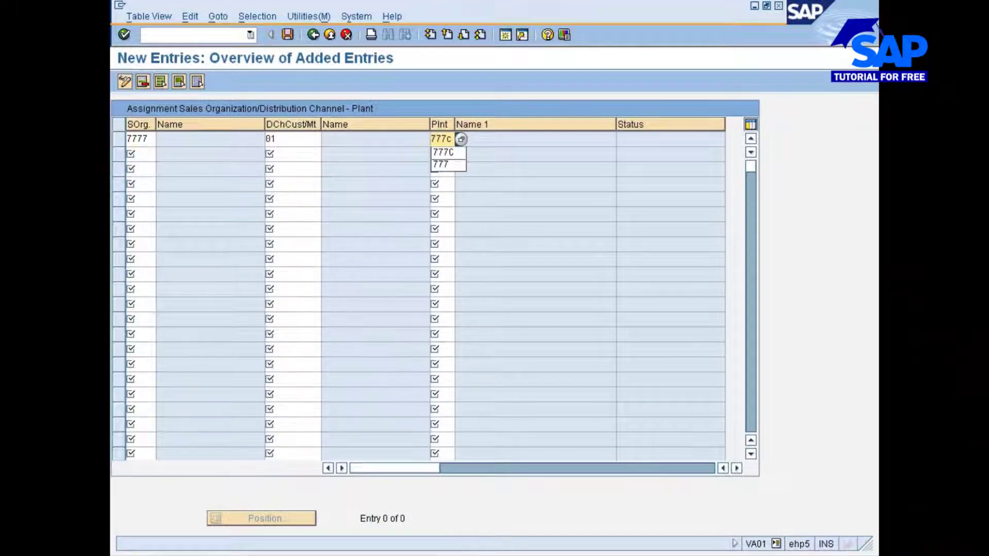
{"action": "key", "text": "Return"}
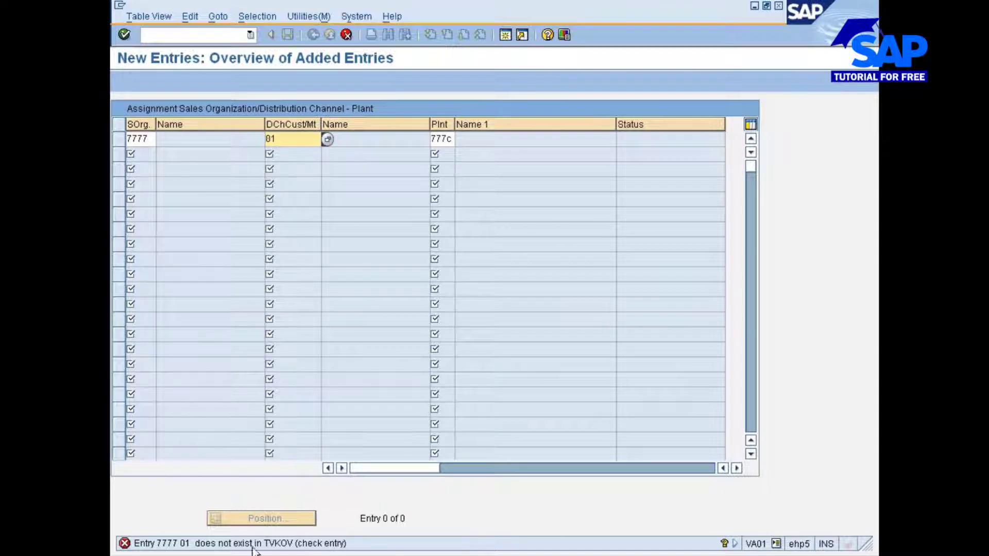
Step: Read the entry's error message and list its related customizing activities without specifying a project, narrowing the Implementation guide column
{"action": "double_click", "coordinate": [288, 546]}
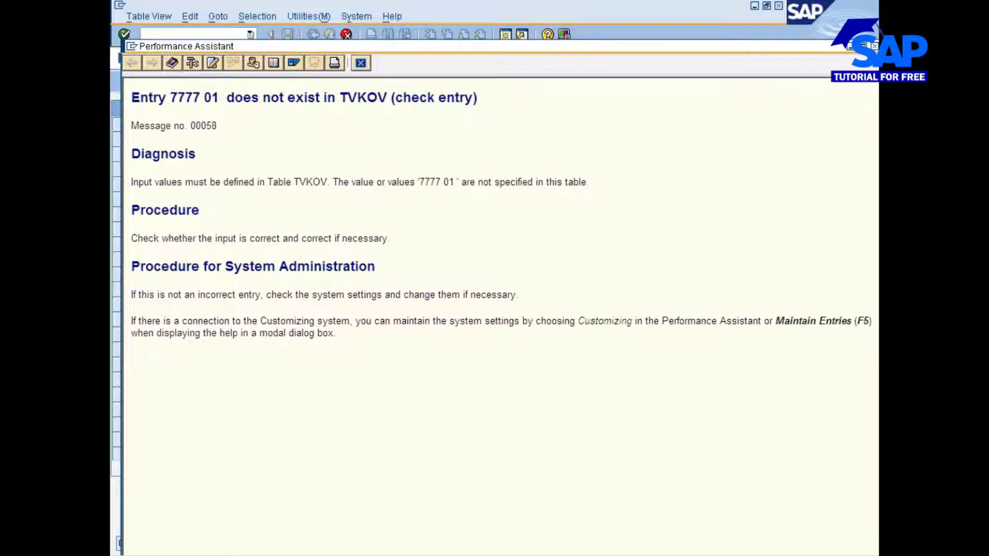
{"action": "double_click", "coordinate": [186, 99]}
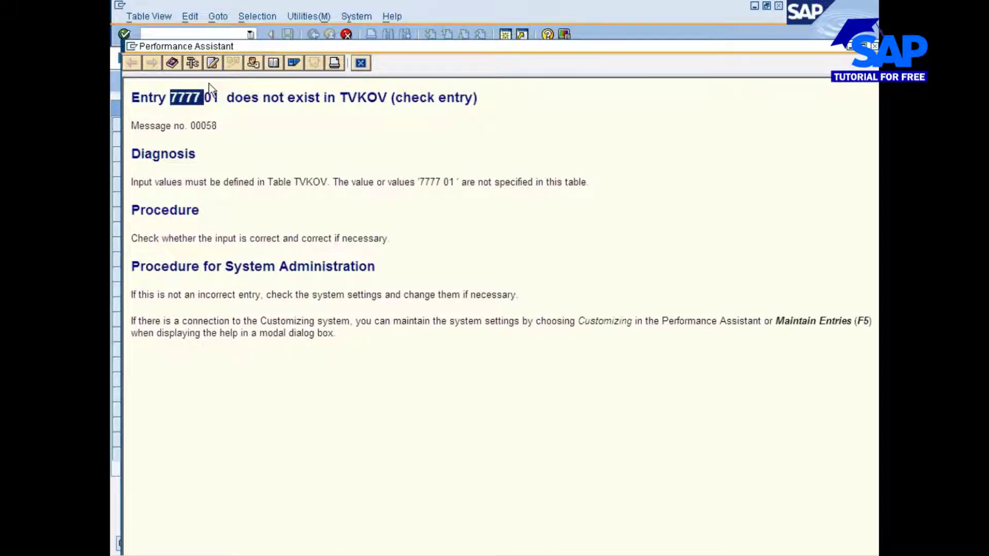
{"action": "left_click", "coordinate": [258, 63]}
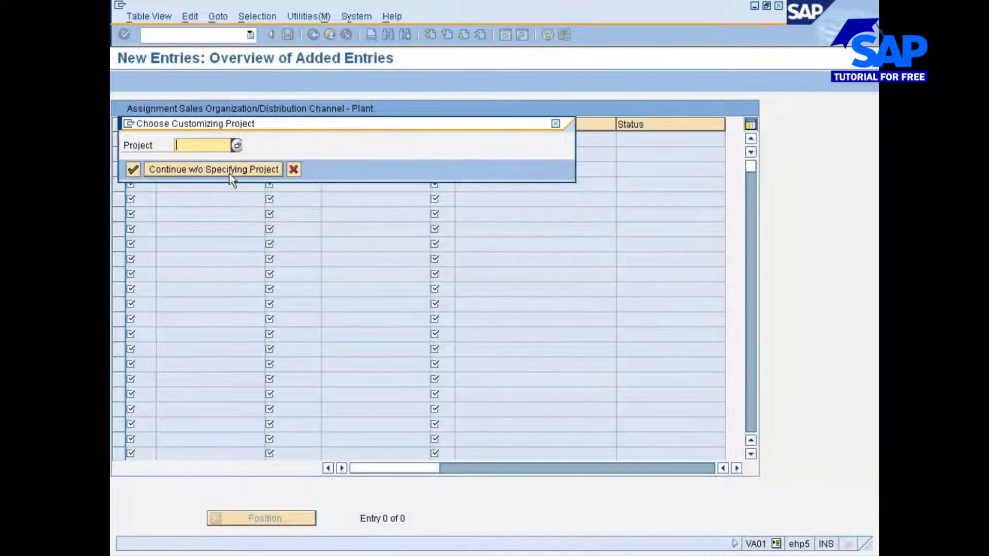
{"action": "left_click", "coordinate": [228, 169]}
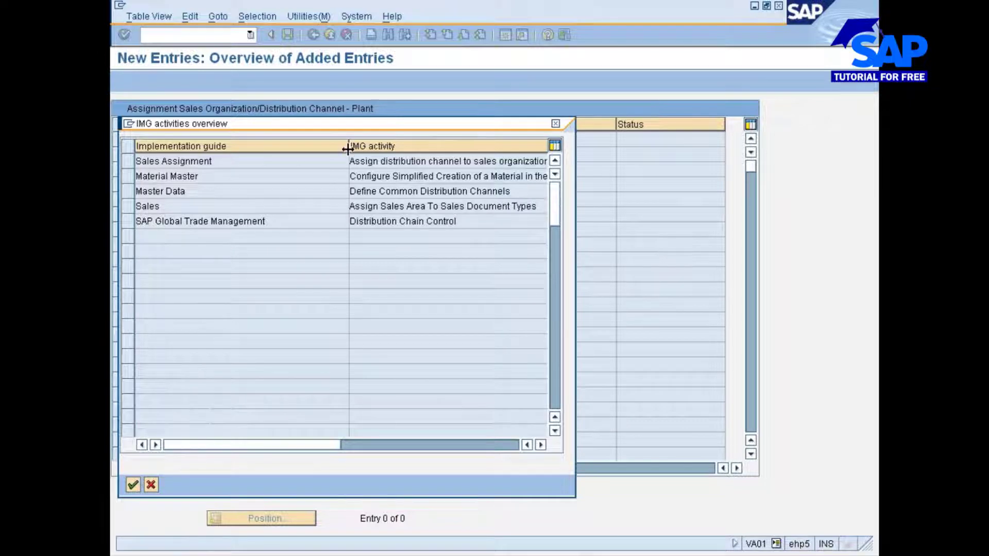
{"action": "left_click_drag", "start_coordinate": [349, 149], "coordinate": [297, 149]}
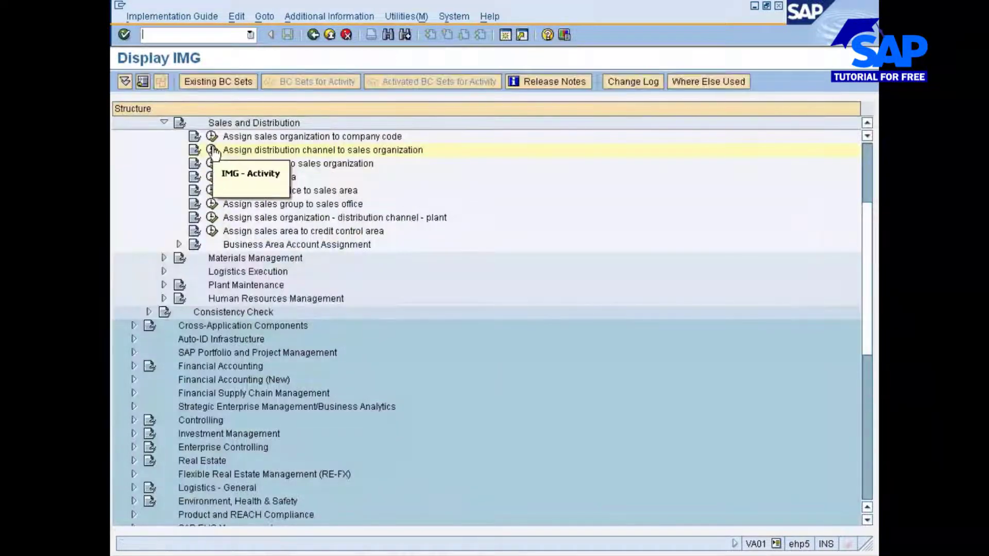
Step: Open the assignment of distribution channels to sales organizations and add distribution channel 01 for sales organization 7777
{"action": "left_click", "coordinate": [211, 150]}
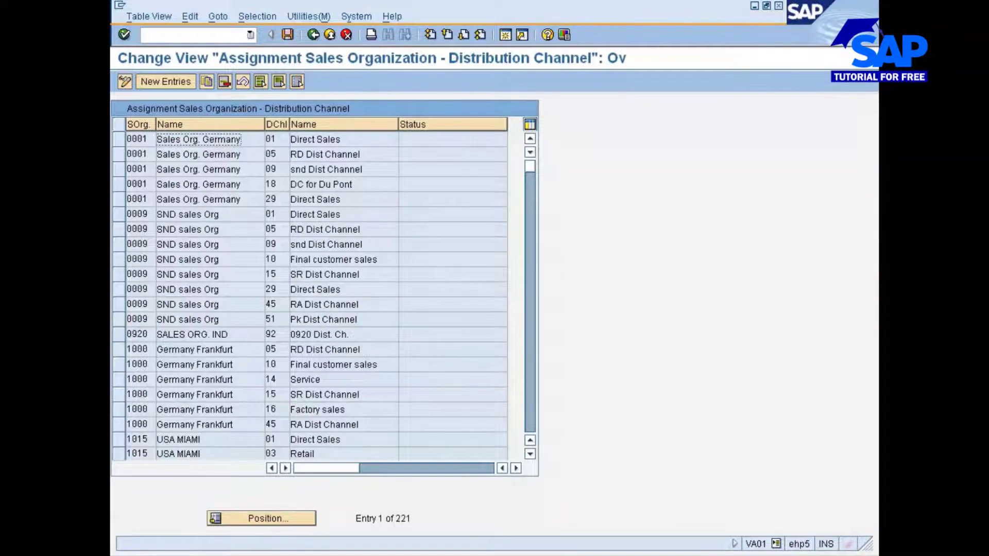
{"action": "left_click", "coordinate": [172, 83]}
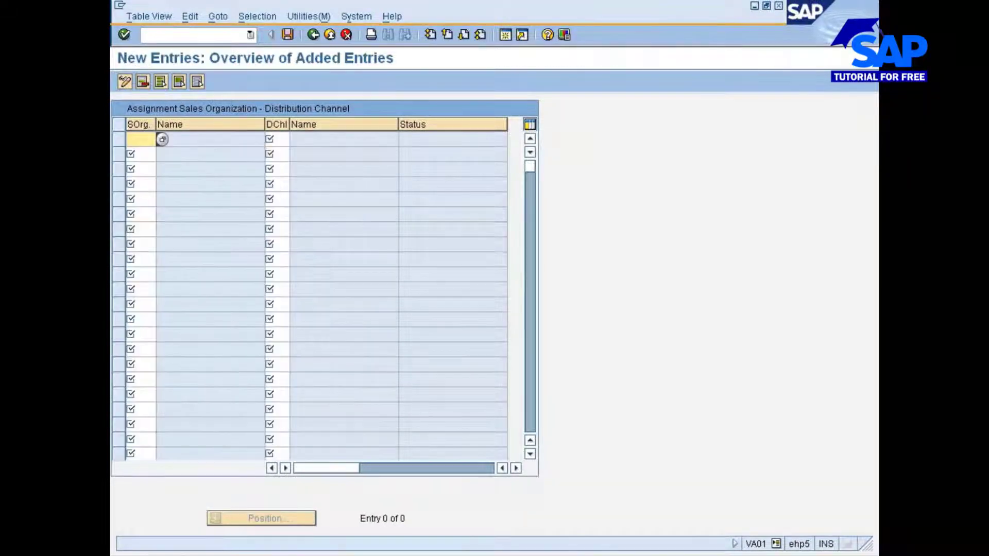
{"action": "type", "text": "7777"}
{"action": "key", "text": "Tab"}
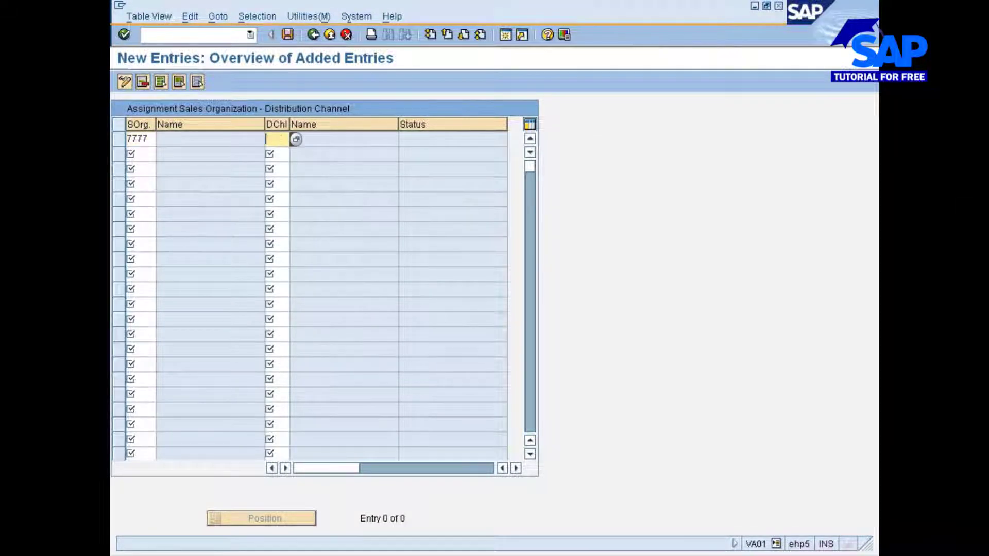
{"action": "type", "text": "01"}
{"action": "key", "text": "Return"}
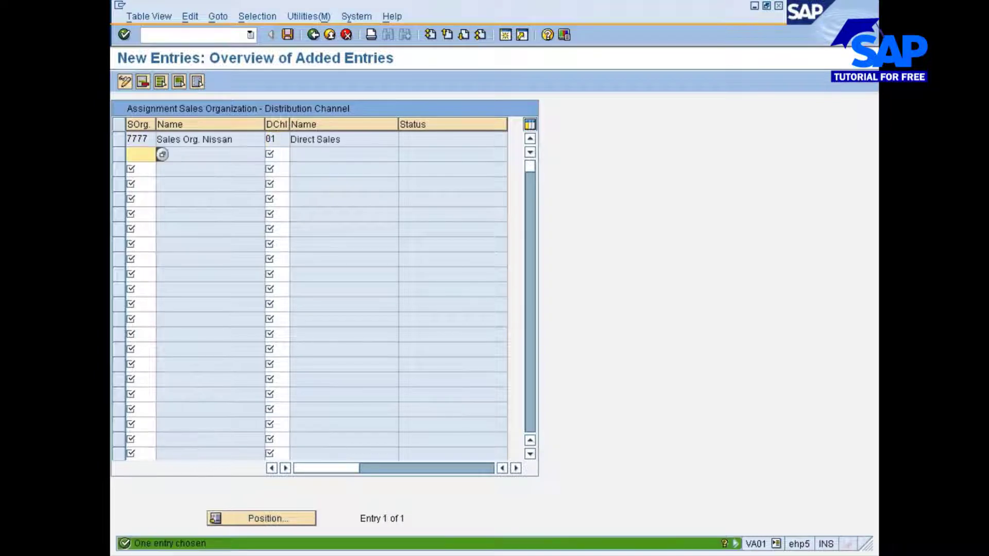
Step: Save the distribution channel assignment under the prompted customizing request and exit back to the list of customizing activities
{"action": "left_click", "coordinate": [289, 35]}
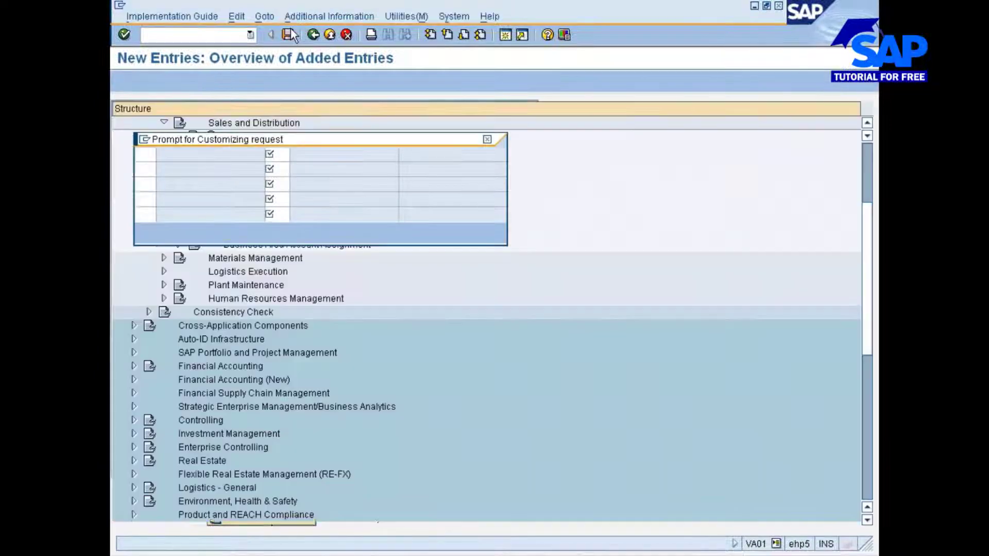
{"action": "left_click", "coordinate": [148, 233]}
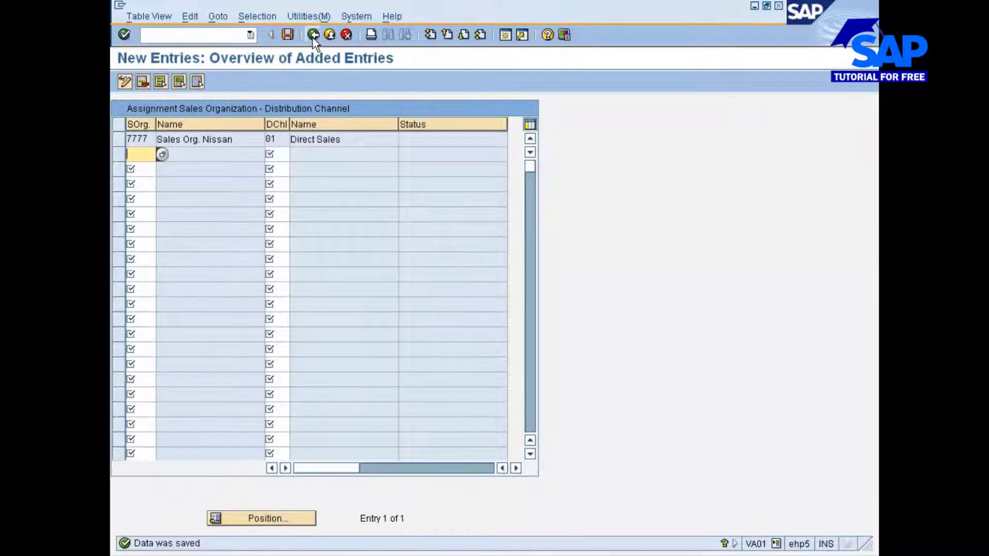
{"action": "left_click", "coordinate": [313, 38]}
{"action": "left_click", "coordinate": [313, 35]}
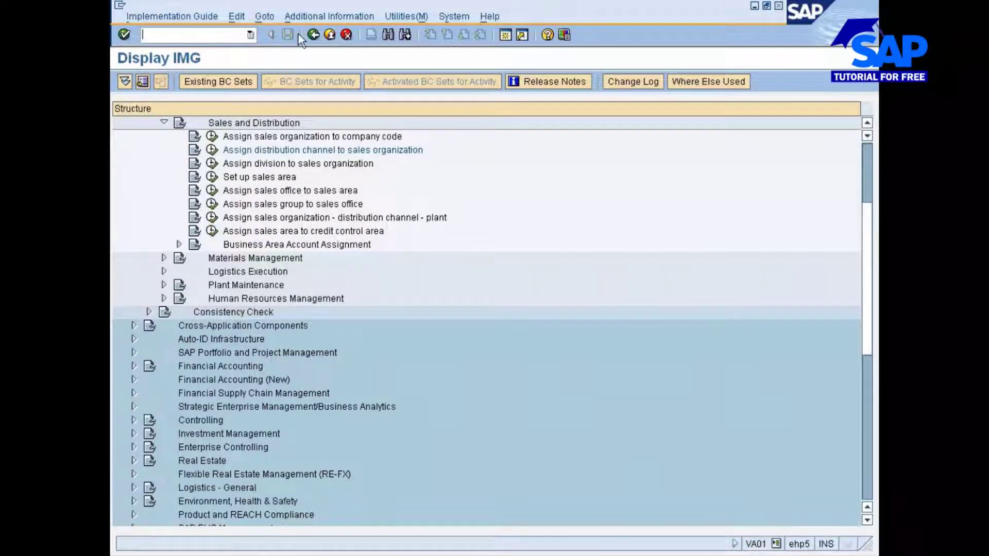
{"action": "left_click", "coordinate": [313, 35]}
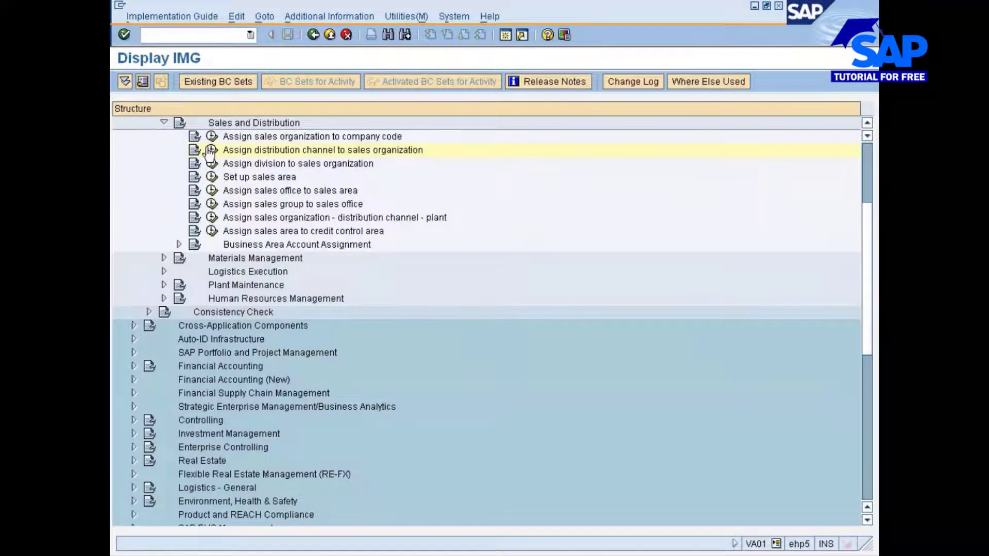
Step: Reopen the distribution channel assignment, check the entries for sales organization 7777 and exit the view
{"action": "left_click", "coordinate": [212, 151]}
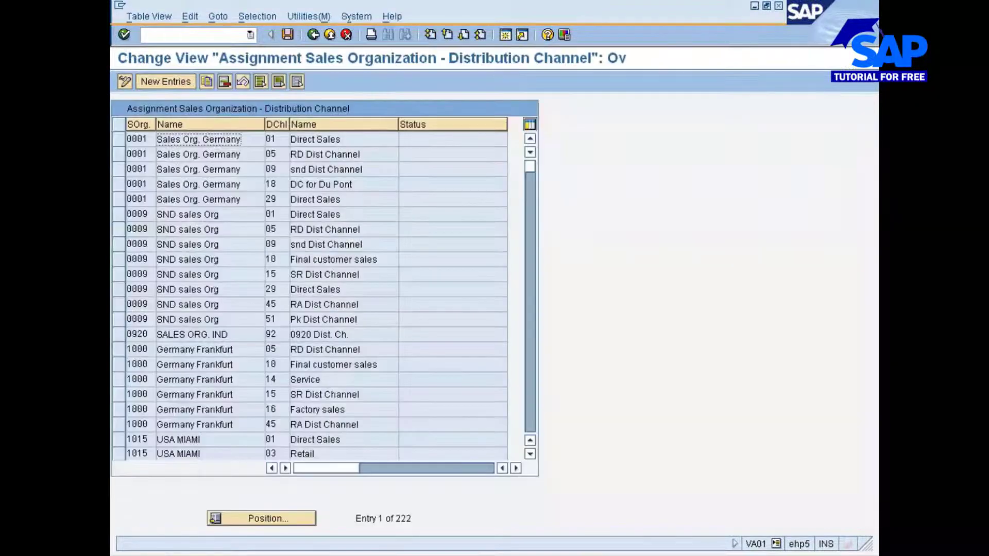
{"action": "left_click", "coordinate": [281, 517]}
{"action": "type", "text": "777"}
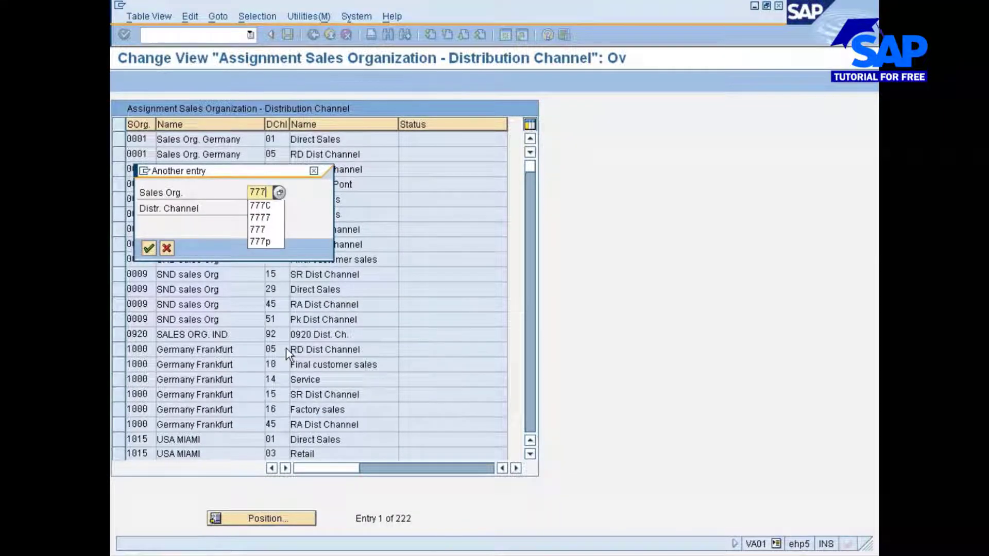
{"action": "type", "text": "7"}
{"action": "key", "text": "Tab"}
{"action": "key", "text": "Return"}
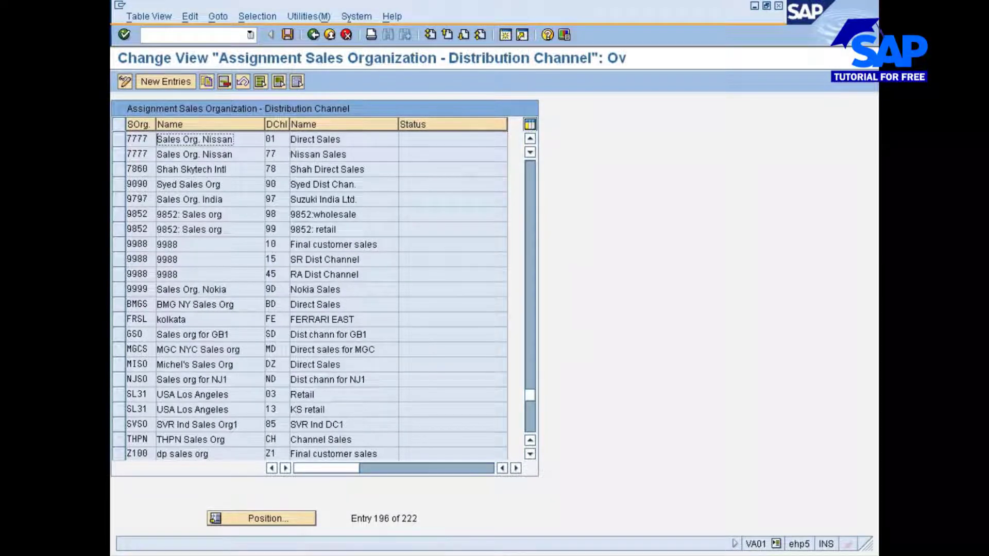
{"action": "left_click", "coordinate": [289, 35]}
{"action": "left_click", "coordinate": [313, 35]}
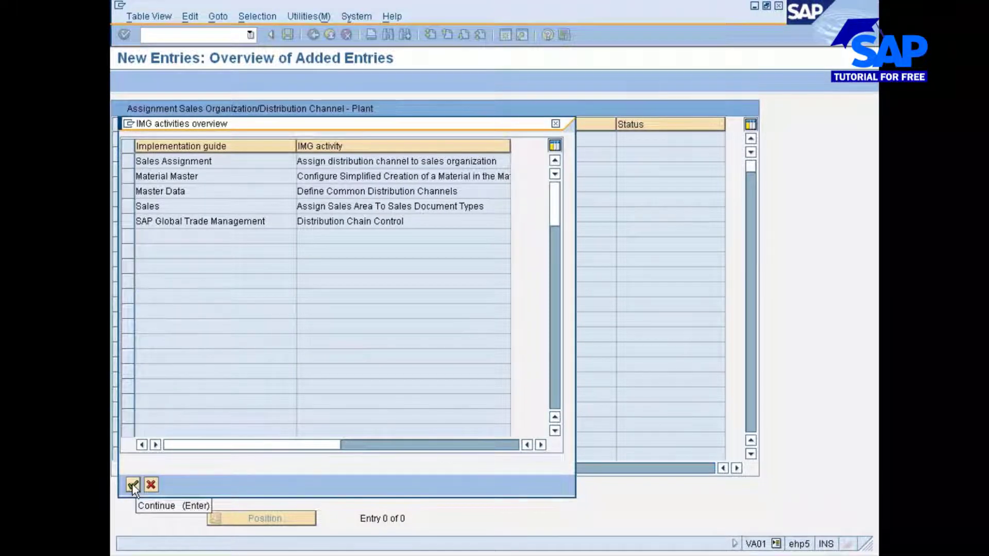
Step: Close the activity list and message help, then validate and save the 7777, 01, 777C plant assignment under the prompted customizing request
{"action": "left_click", "coordinate": [132, 484]}
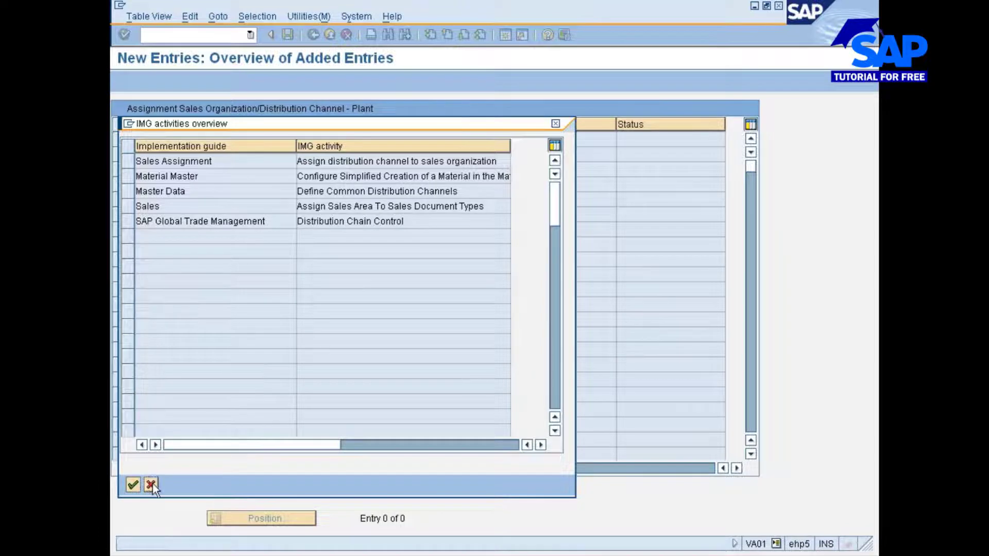
{"action": "left_click", "coordinate": [151, 484]}
{"action": "left_click", "coordinate": [360, 62]}
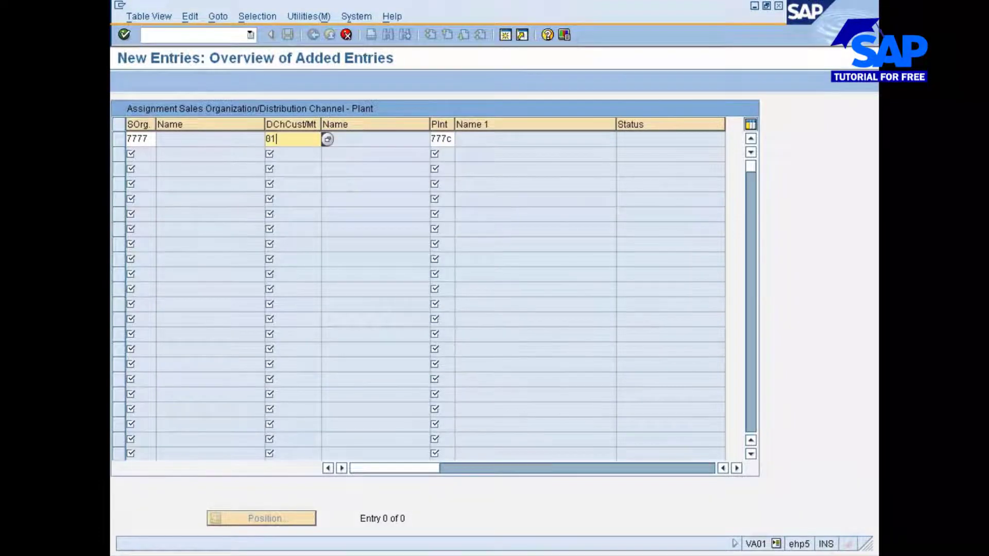
{"action": "key", "text": "Return"}
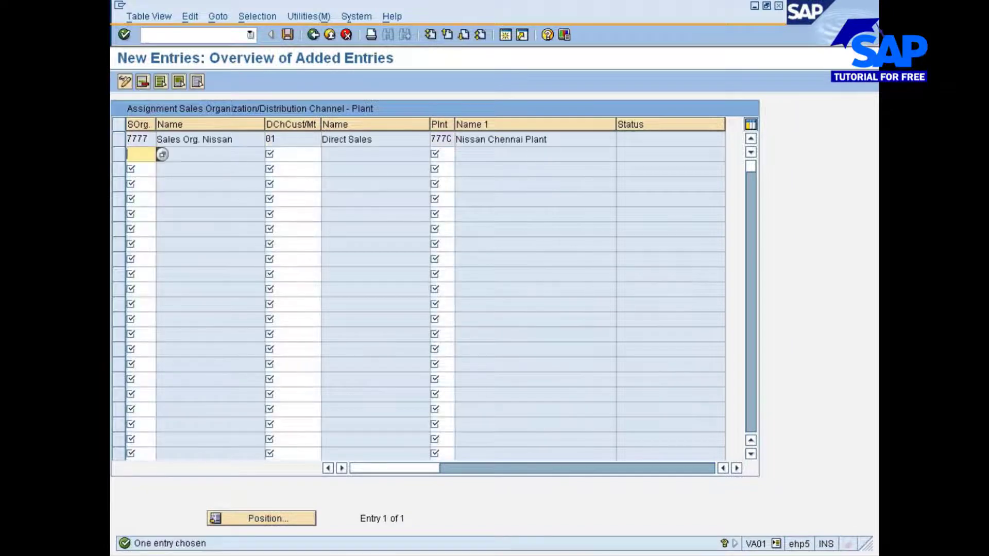
{"action": "left_click", "coordinate": [287, 34]}
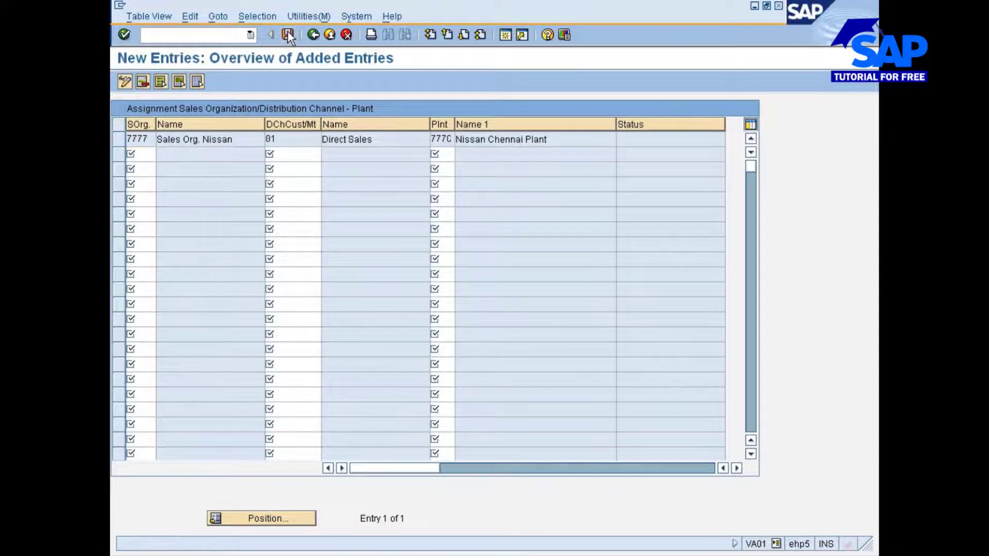
{"action": "left_click", "coordinate": [149, 233]}
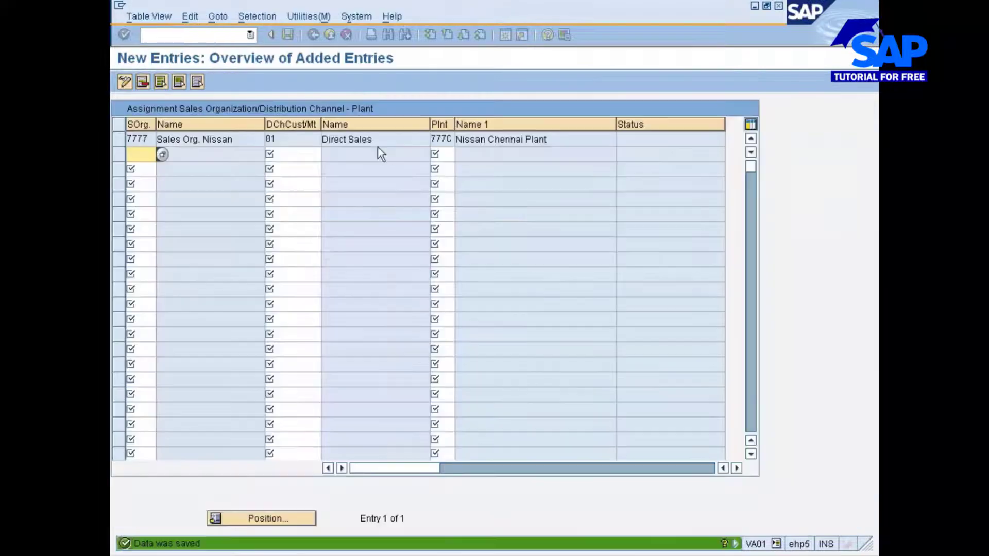
Step: Exit the plant assignment view and the activity list, close the message help and validate the standard order's item again
{"action": "left_click", "coordinate": [313, 34]}
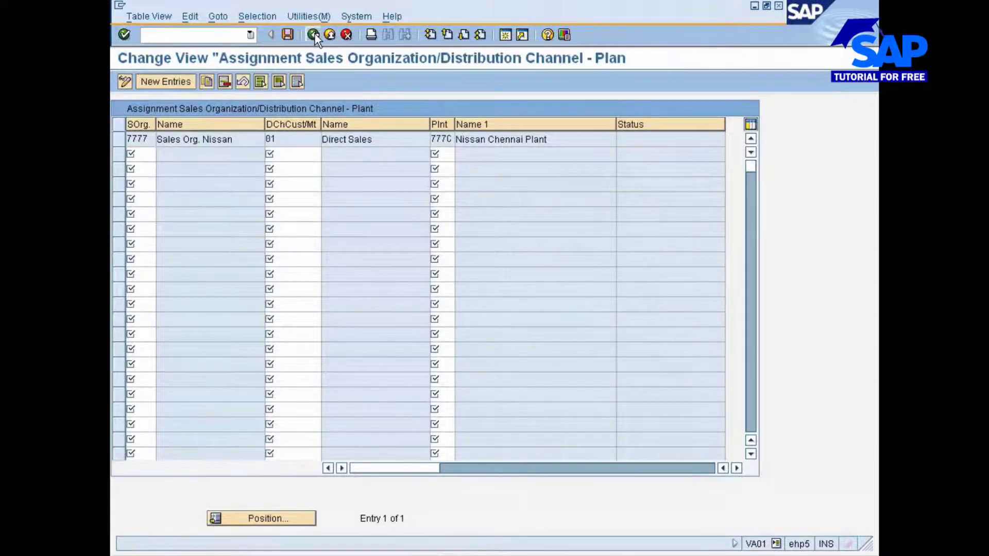
{"action": "left_click", "coordinate": [314, 34]}
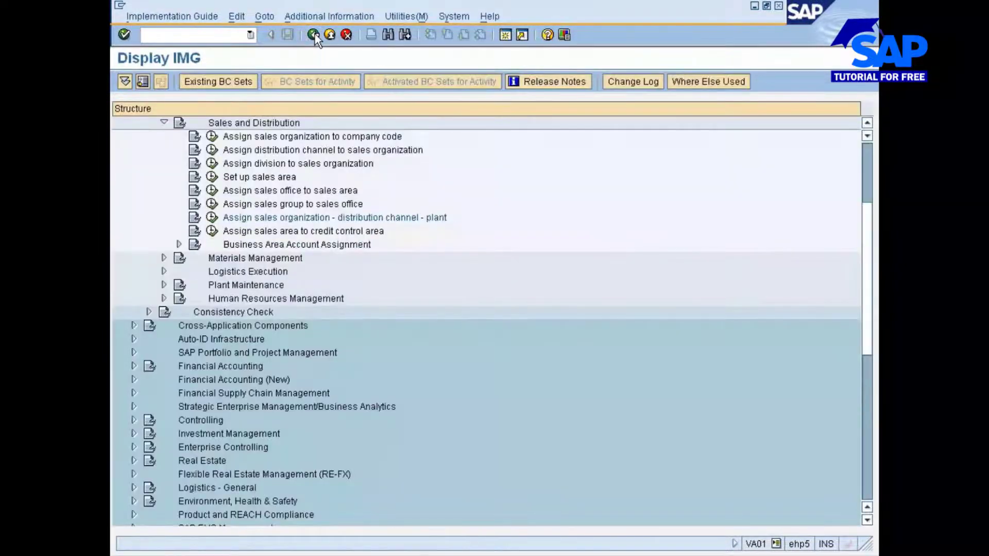
{"action": "left_click", "coordinate": [314, 34]}
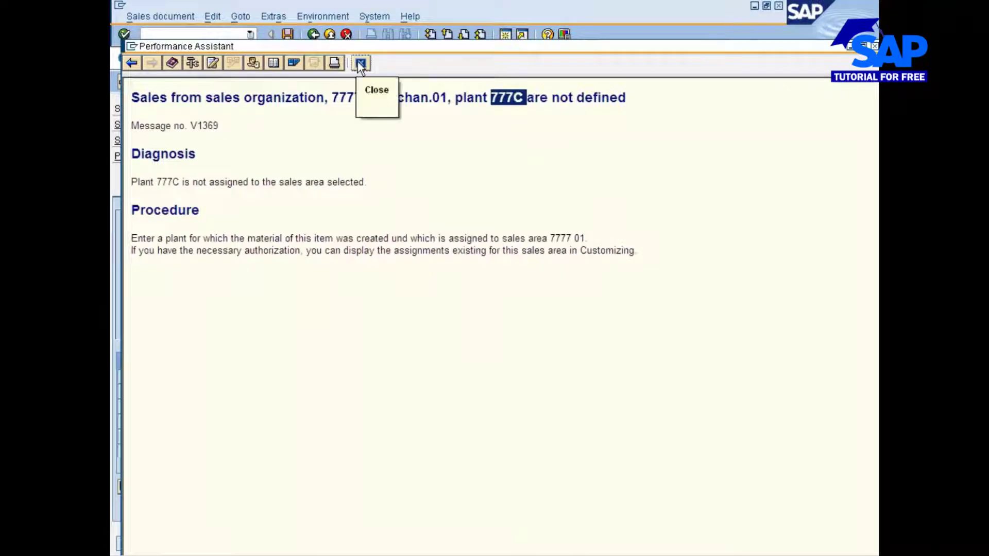
{"action": "left_click", "coordinate": [359, 63]}
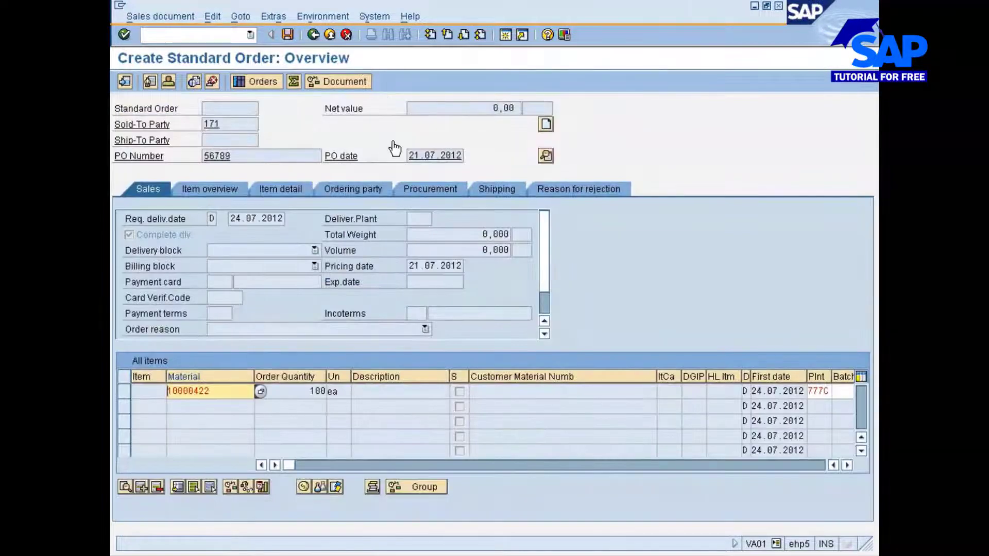
{"action": "key", "text": "Return"}
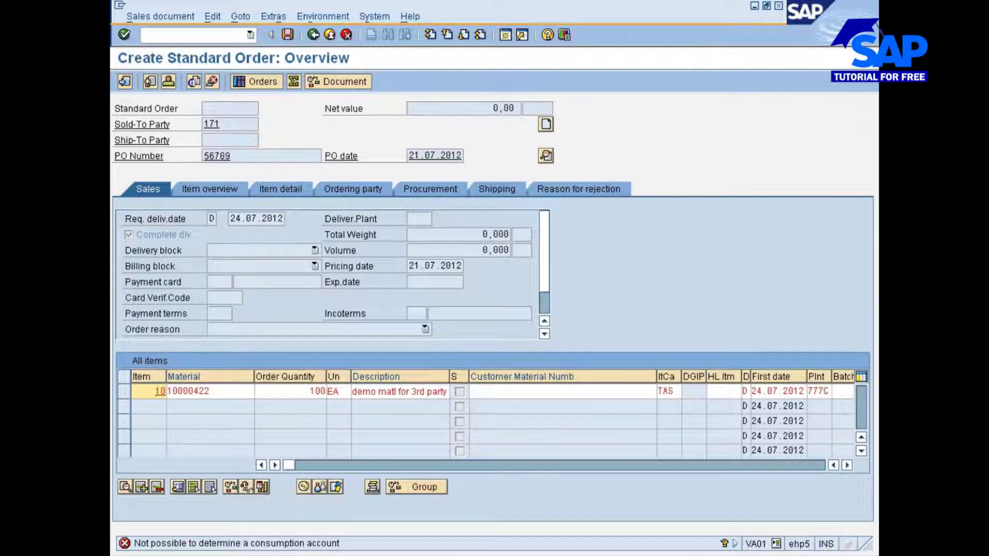
Step: Switch to the PowerPoint presentation on third-party processing and start its slide show
{"action": "left_click", "coordinate": [474, 553]}
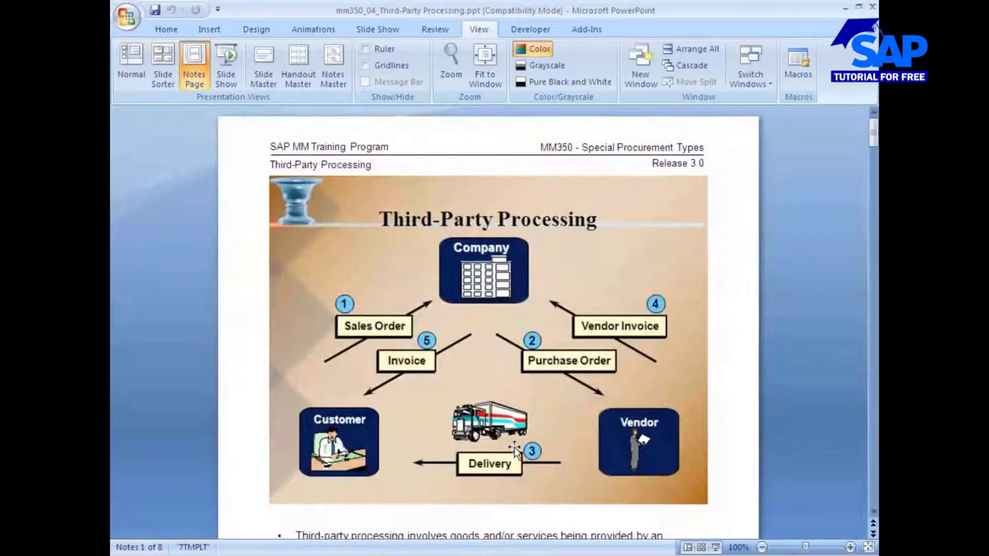
{"action": "left_click", "coordinate": [715, 547]}
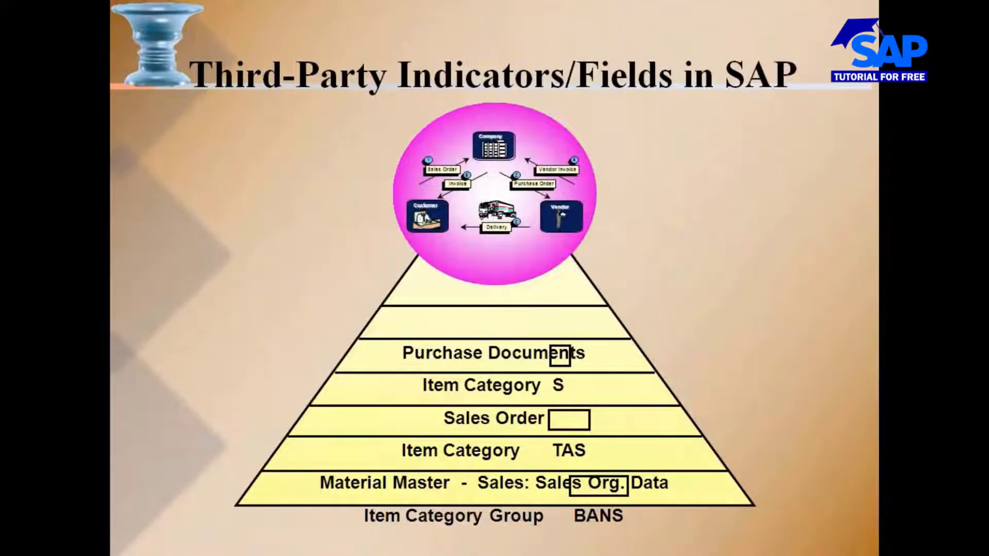
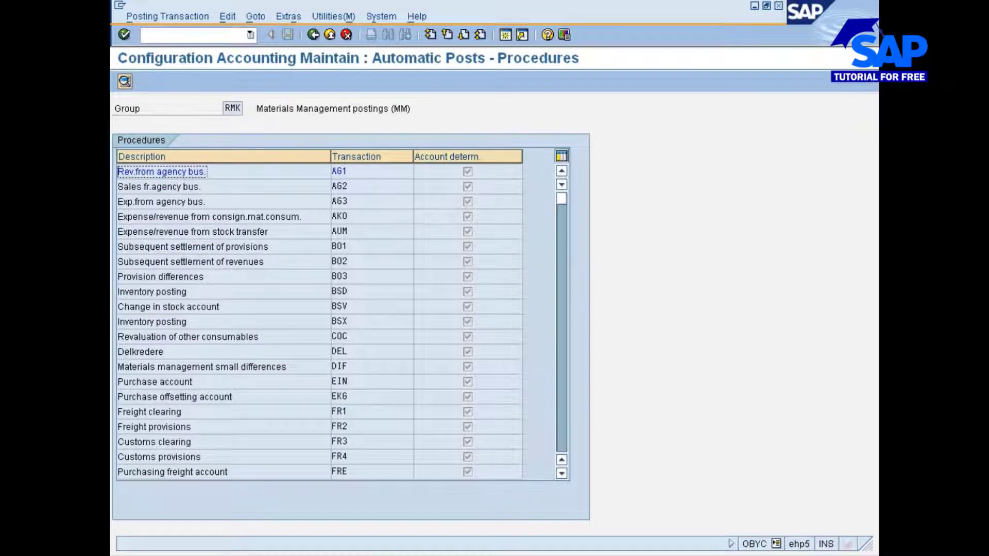
Step: Find the offsetting entry for inventory posting (GBB) among the automatic posting procedures and open its accounts for chart of accounts INT
{"action": "scroll", "coordinate": [374, 456], "scroll_direction": "down", "scroll_amount": 5}
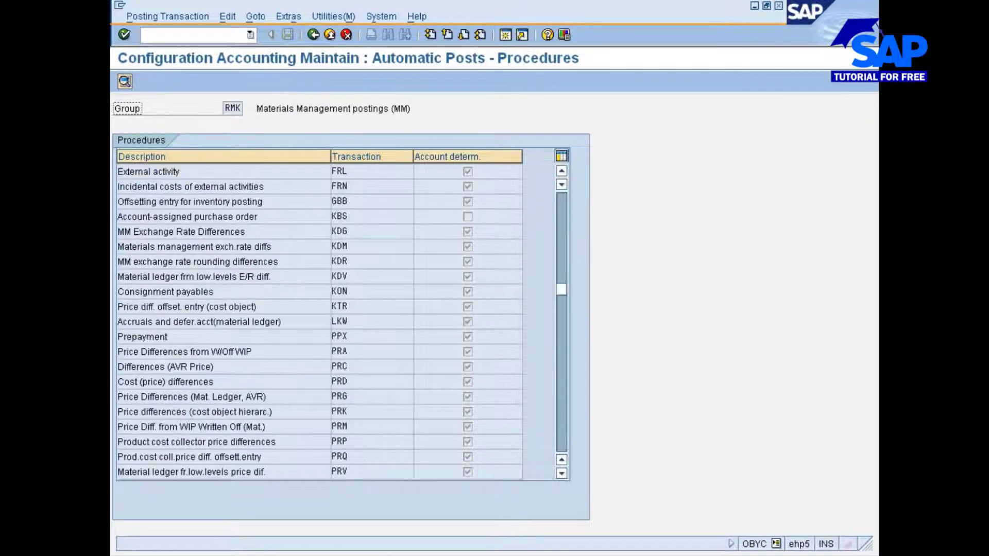
{"action": "scroll", "coordinate": [378, 464], "scroll_direction": "down", "scroll_amount": 5}
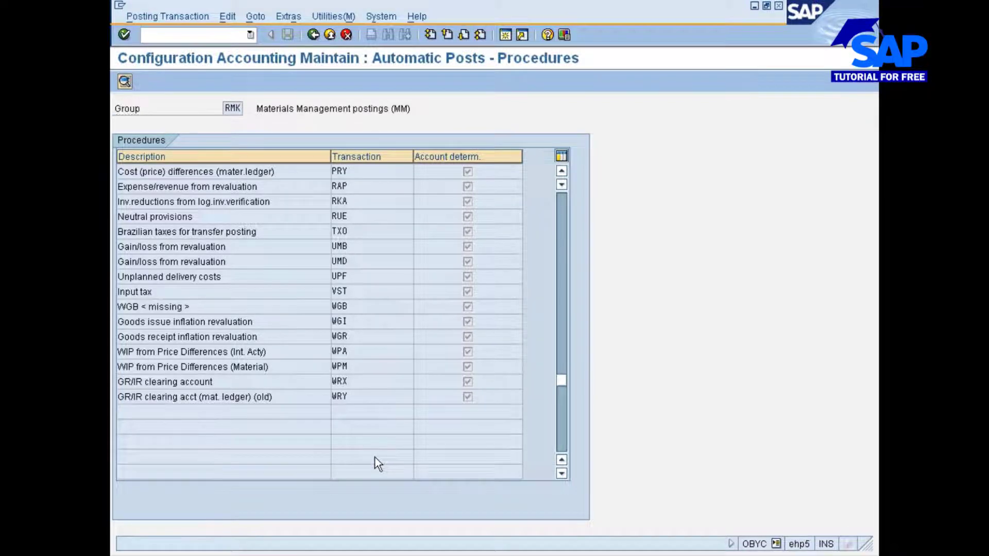
{"action": "key", "text": "Page_Up"}
{"action": "key", "text": "Page_Up"}
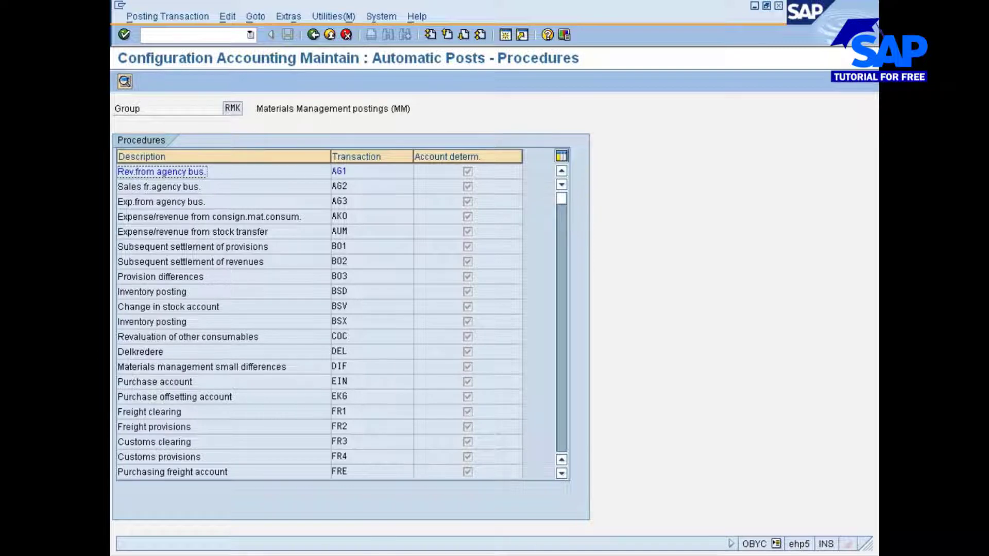
{"action": "scroll", "coordinate": [320, 319], "scroll_direction": "down", "scroll_amount": 2}
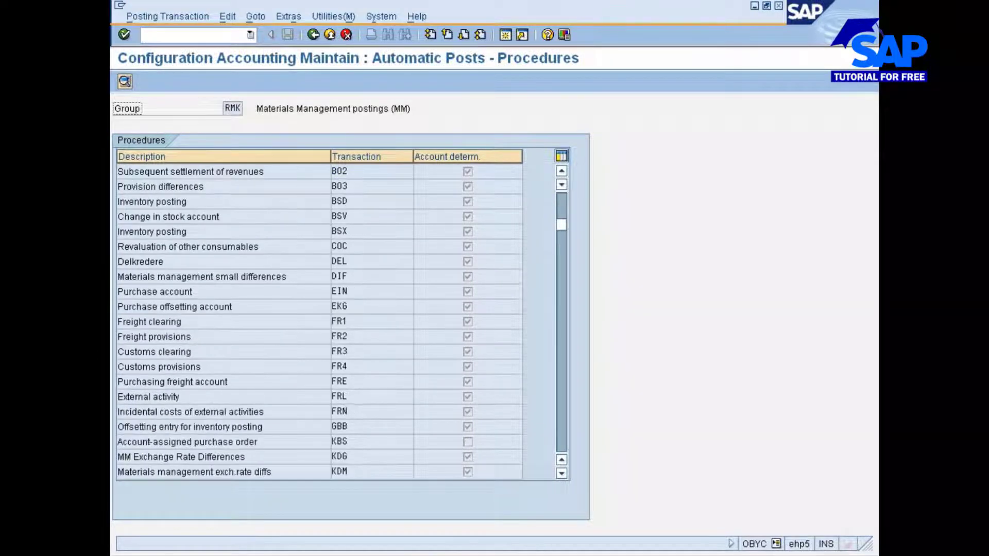
{"action": "double_click", "coordinate": [346, 428]}
{"action": "type", "text": "int"}
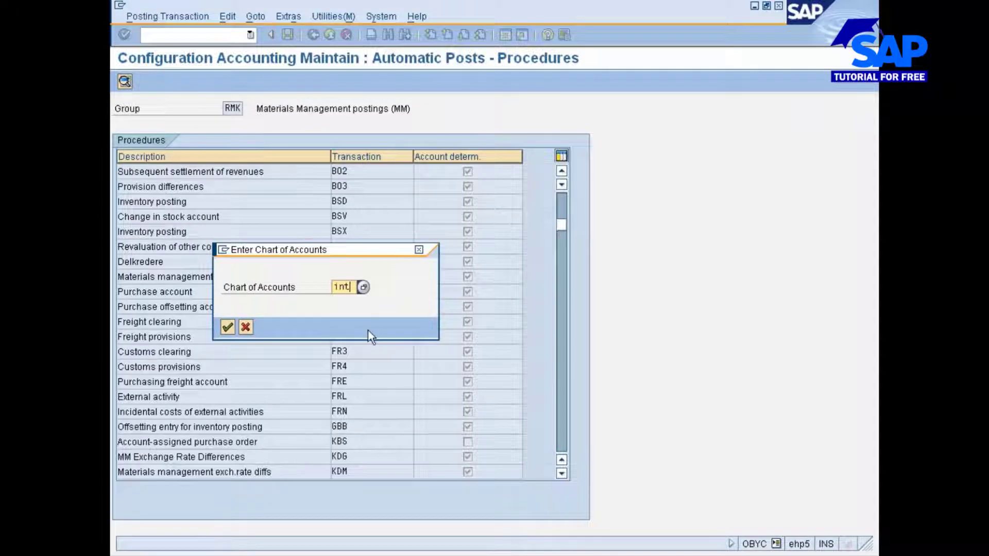
{"action": "key", "text": "Return"}
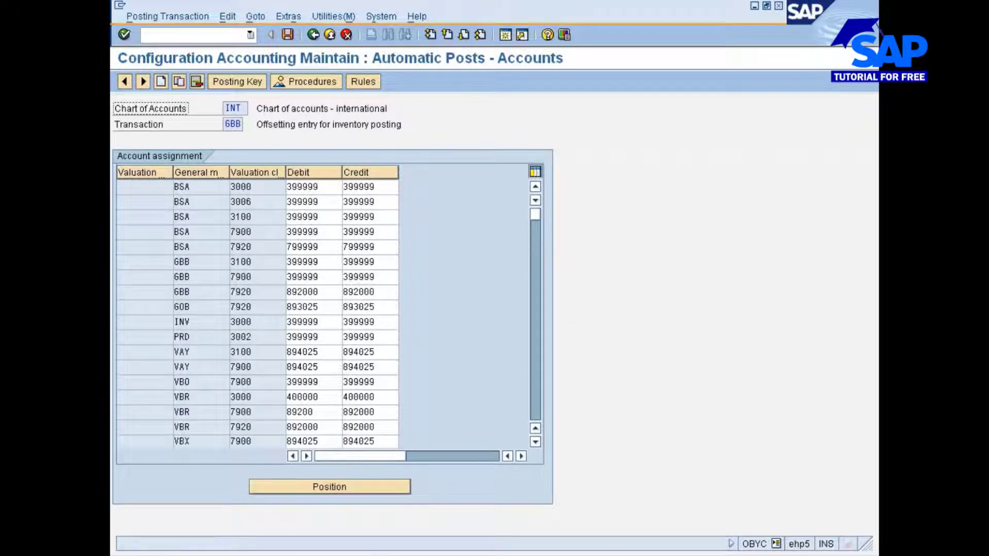
Step: Look up the GBB account assignments for valuation modification 0001 and general modification VOX and examine the nearby entries
{"action": "scroll", "coordinate": [201, 415], "scroll_direction": "down", "scroll_amount": 6}
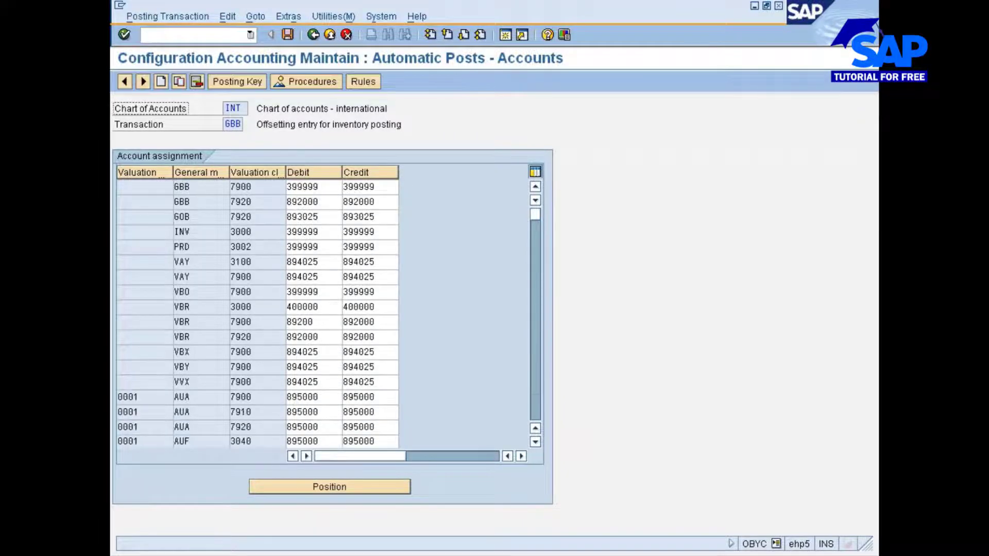
{"action": "scroll", "coordinate": [201, 415], "scroll_direction": "down", "scroll_amount": 5}
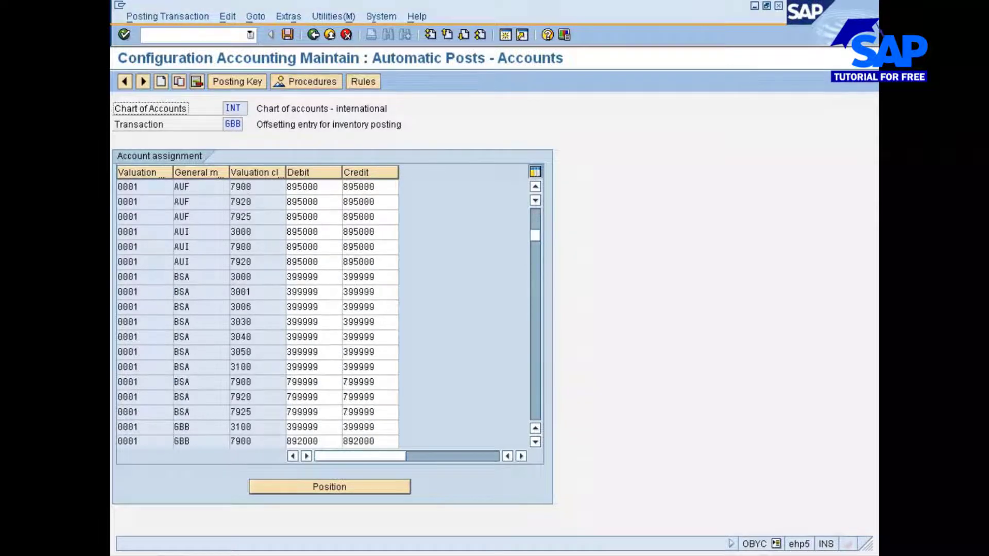
{"action": "left_click", "coordinate": [342, 488]}
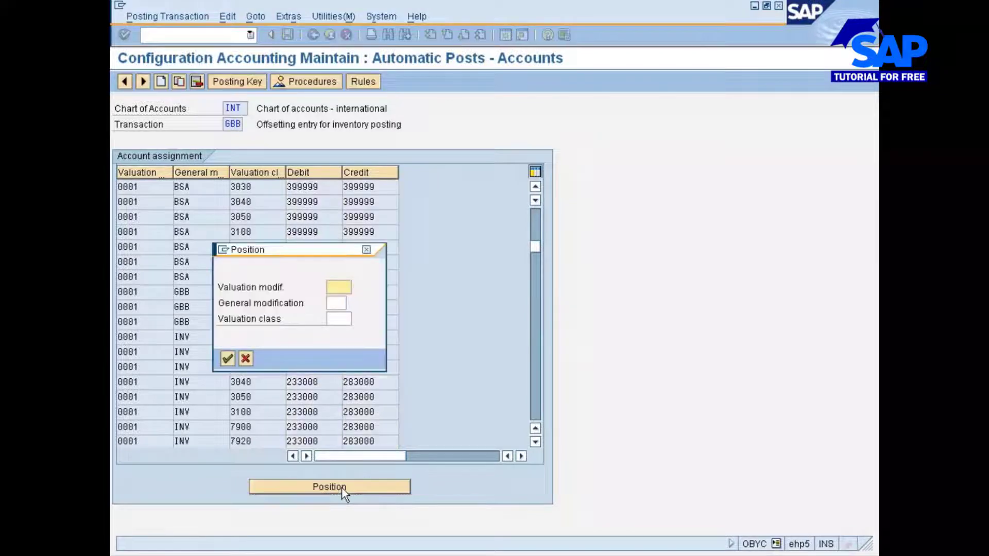
{"action": "type", "text": "0001"}
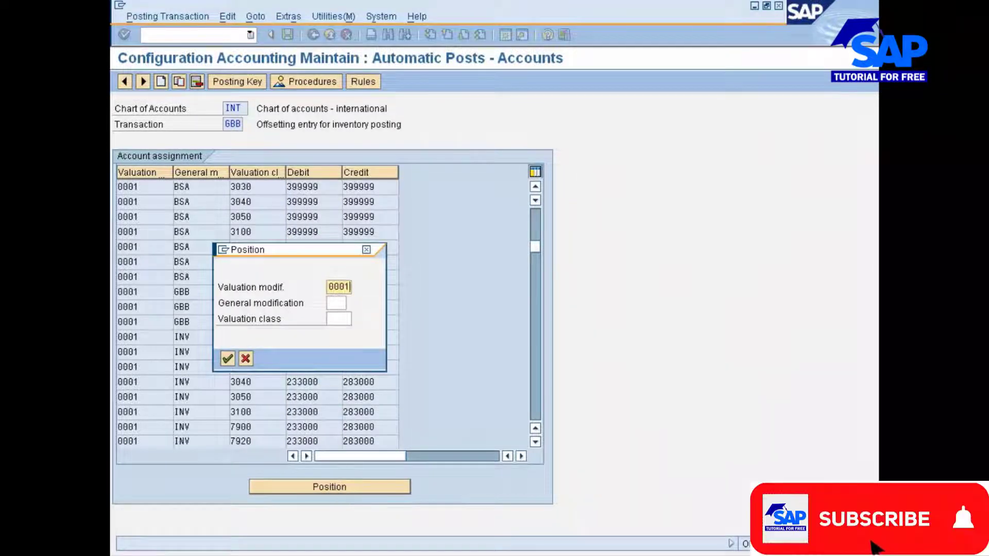
{"action": "key", "text": "Tab"}
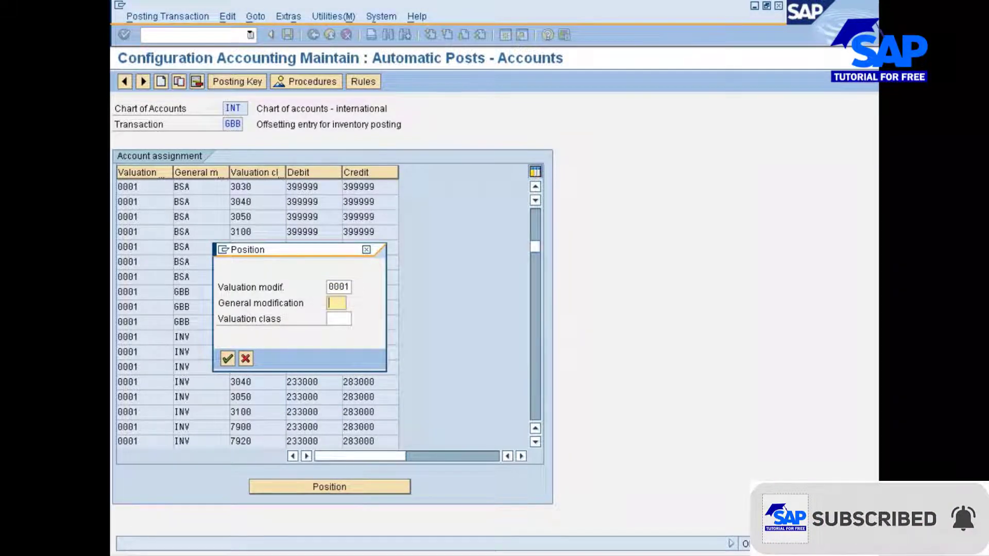
{"action": "type", "text": "vox"}
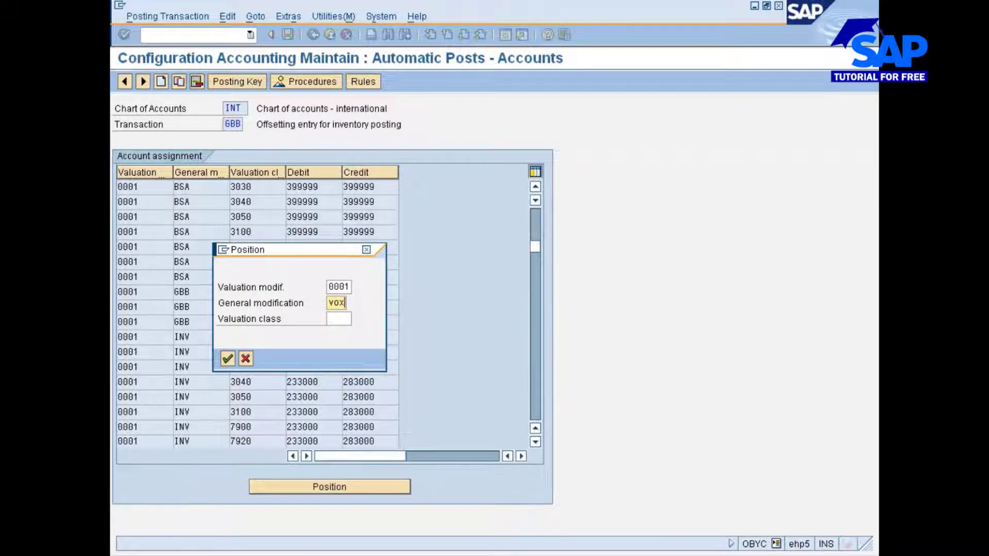
{"action": "key", "text": "Return"}
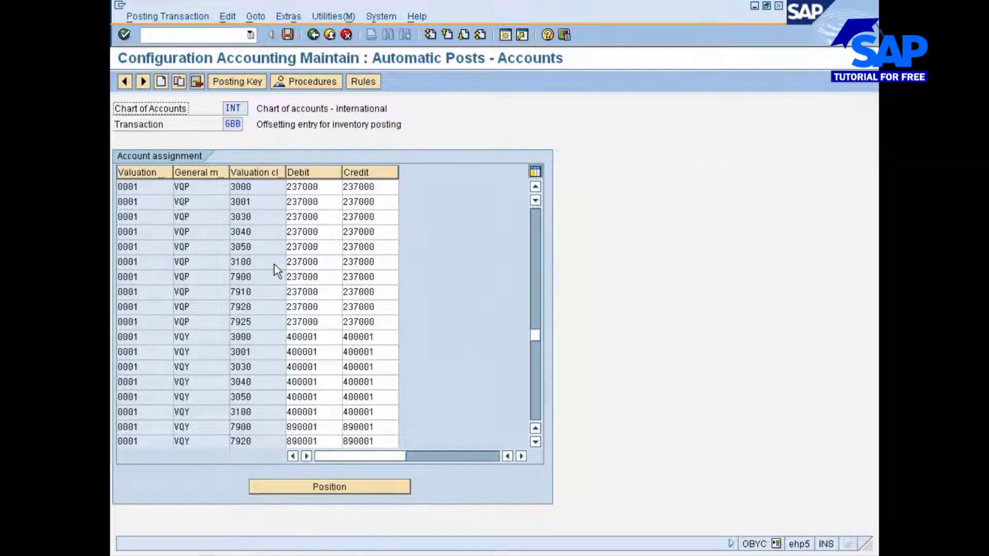
{"action": "scroll", "coordinate": [276, 269], "scroll_direction": "down", "scroll_amount": 1}
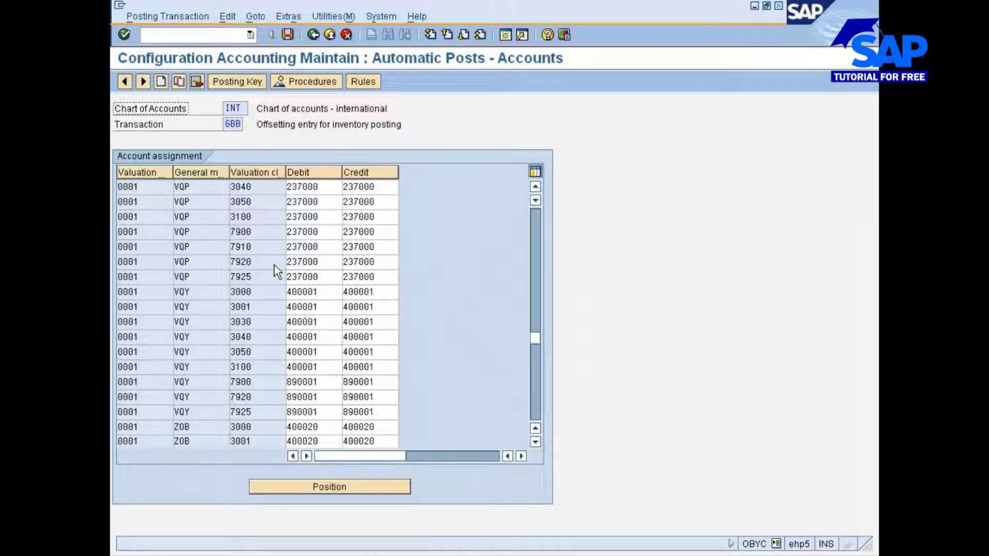
{"action": "scroll", "coordinate": [274, 265], "scroll_direction": "up", "scroll_amount": 1}
Step: Exit the GBB account assignments and leave the automatic postings configuration
{"action": "left_click", "coordinate": [312, 82]}
{"action": "left_click", "coordinate": [313, 35]}
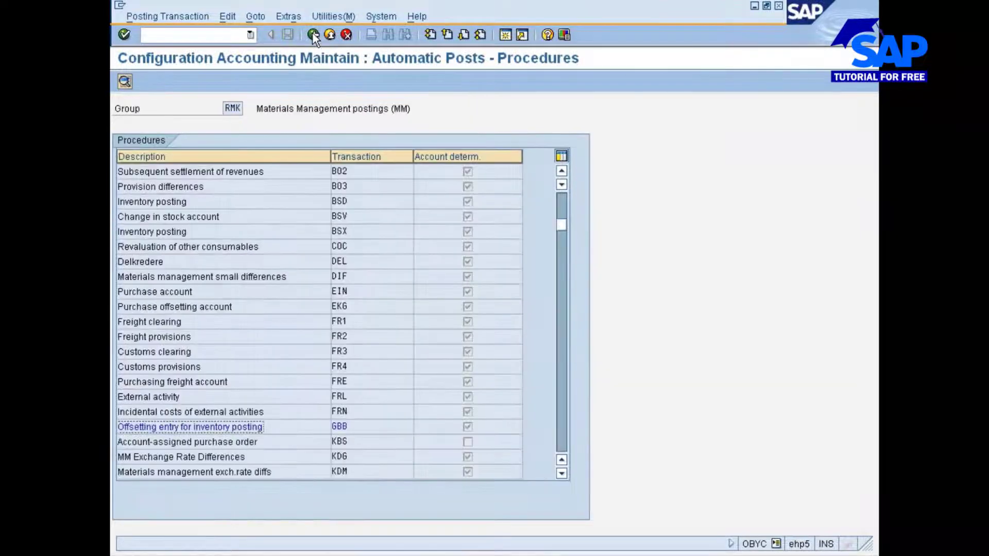
{"action": "left_click", "coordinate": [313, 35]}
{"action": "left_click", "coordinate": [309, 35]}
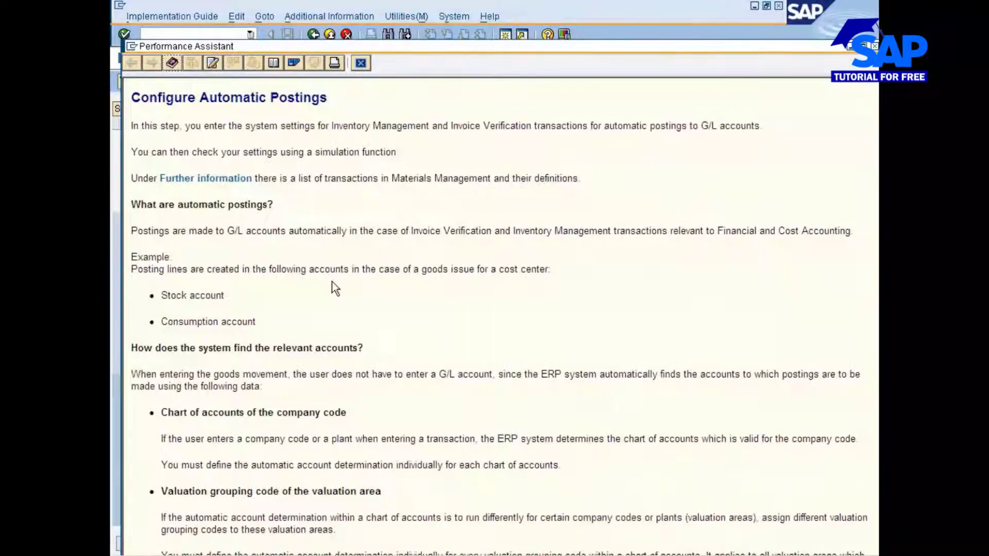
Step: Read the Configure Automatic Postings documentation down to the GBB account groupings, highlight the VAX and VAY definitions, and close it
{"action": "scroll", "coordinate": [305, 336], "scroll_direction": "down", "scroll_amount": 20}
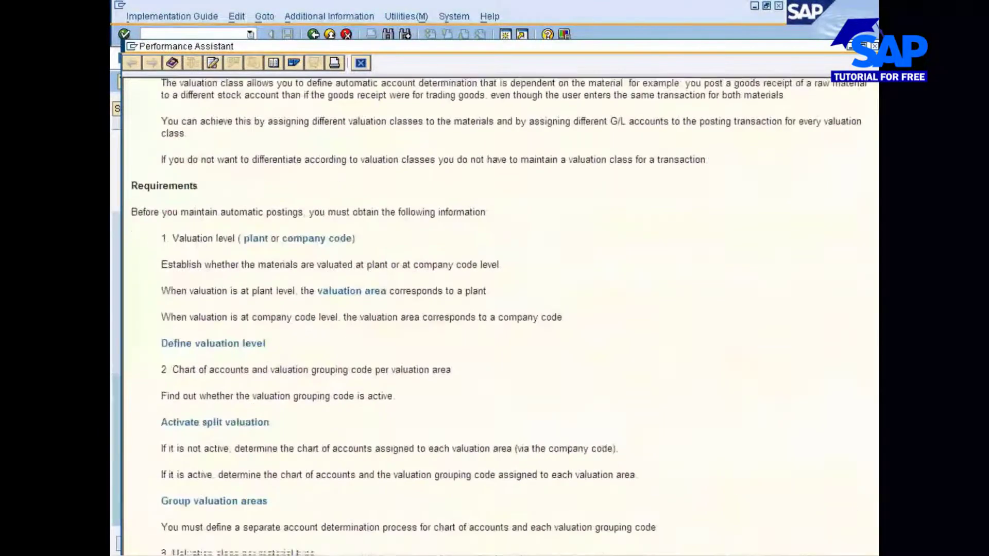
{"action": "scroll", "coordinate": [501, 322], "scroll_direction": "down", "scroll_amount": 20}
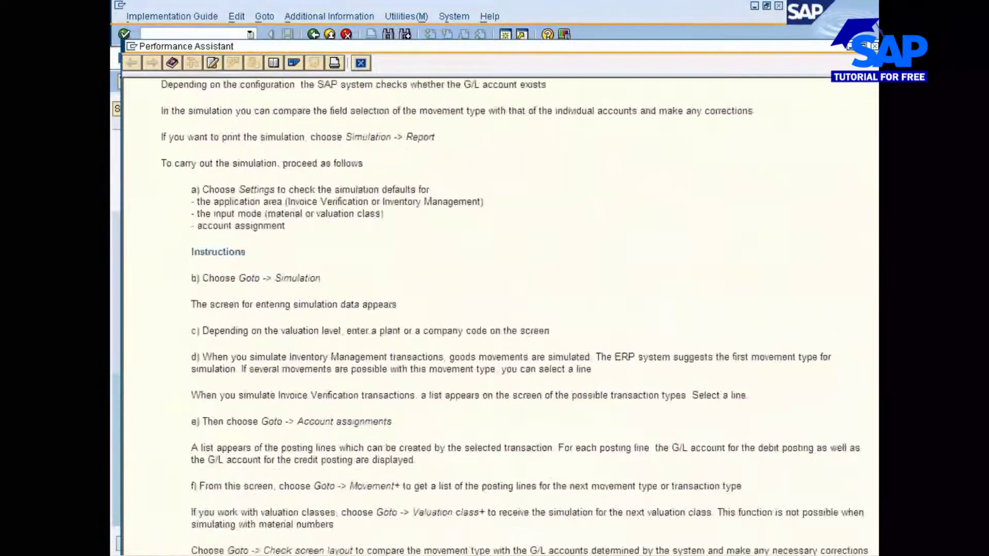
{"action": "scroll", "coordinate": [496, 314], "scroll_direction": "down", "scroll_amount": 20}
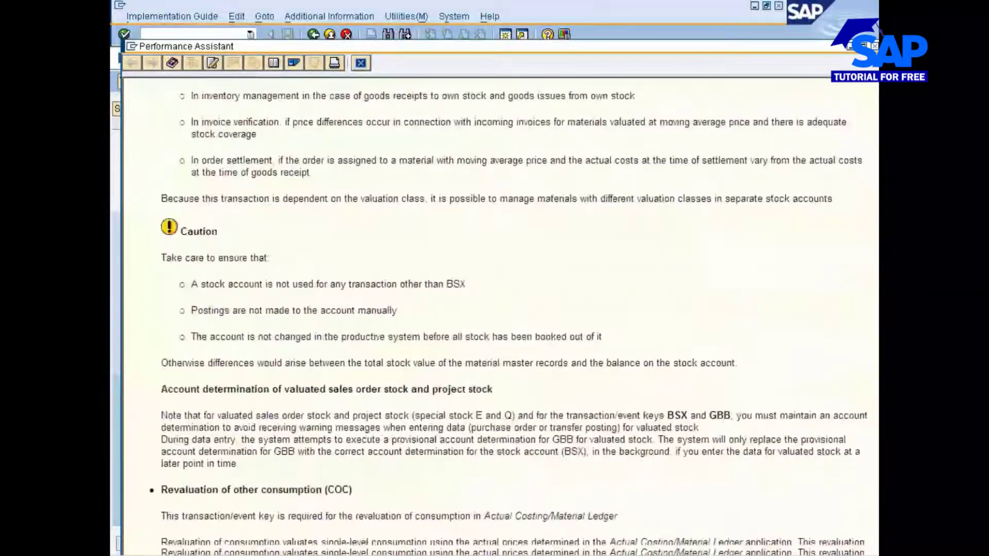
{"action": "scroll", "coordinate": [304, 322], "scroll_direction": "down", "scroll_amount": 15}
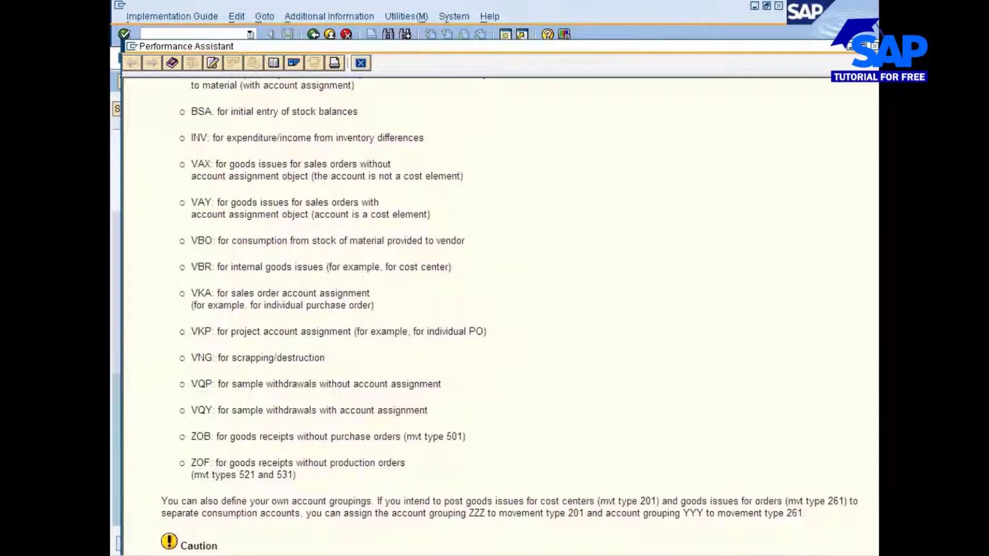
{"action": "left_click_drag", "start_coordinate": [192, 164], "coordinate": [463, 177]}
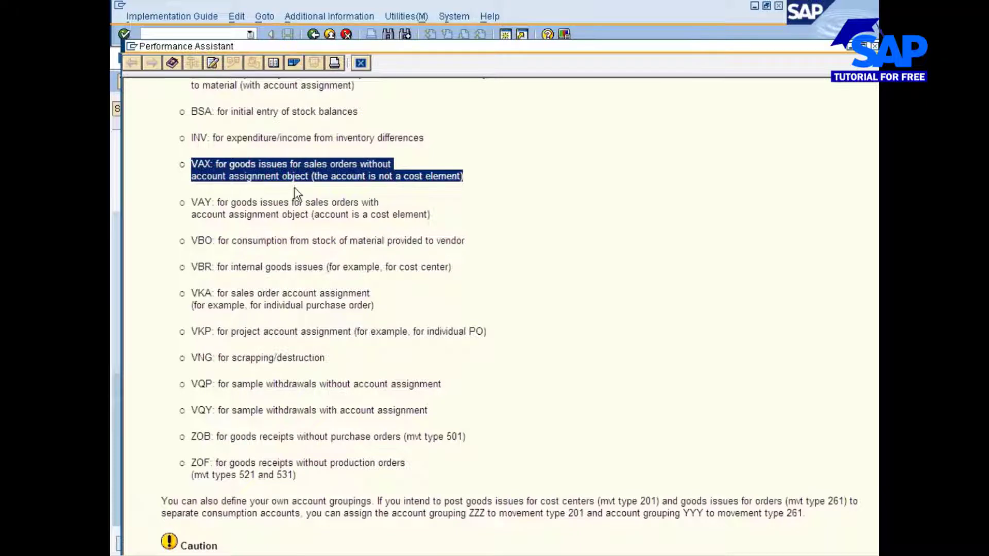
{"action": "left_click_drag", "start_coordinate": [189, 202], "coordinate": [462, 220]}
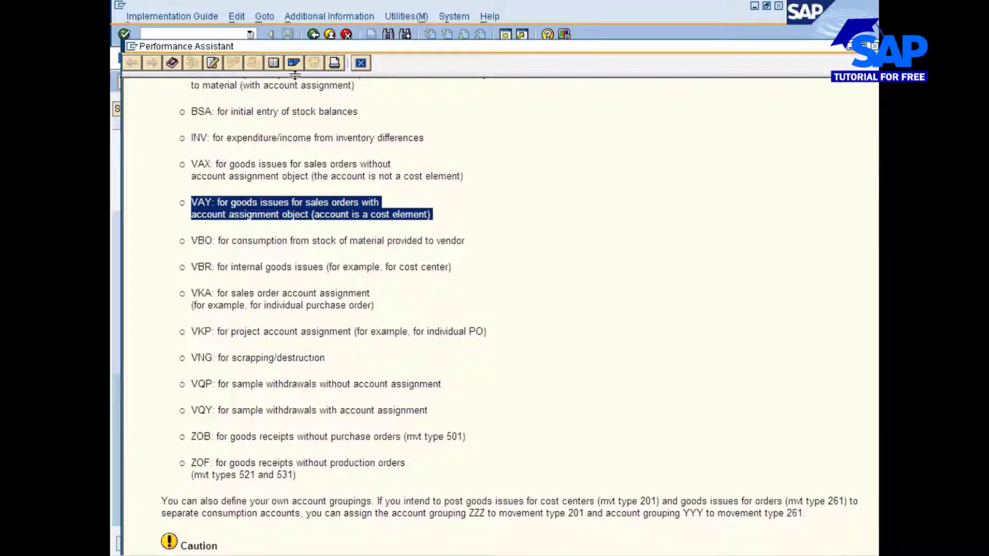
{"action": "left_click", "coordinate": [360, 63]}
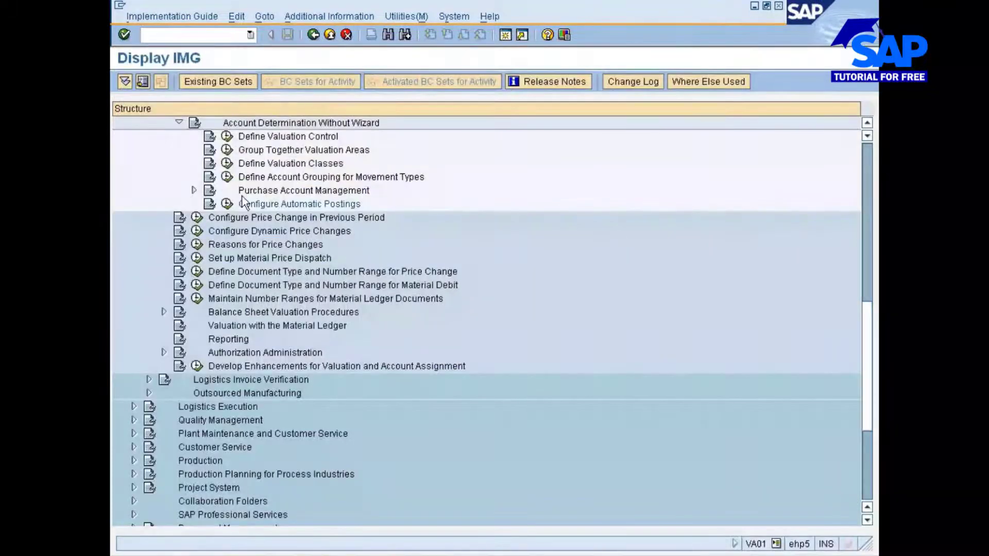
Step: Start Configure Automatic Postings, cancel the valuation area check and open the GBB account assignments for chart of accounts INT
{"action": "left_click", "coordinate": [227, 205]}
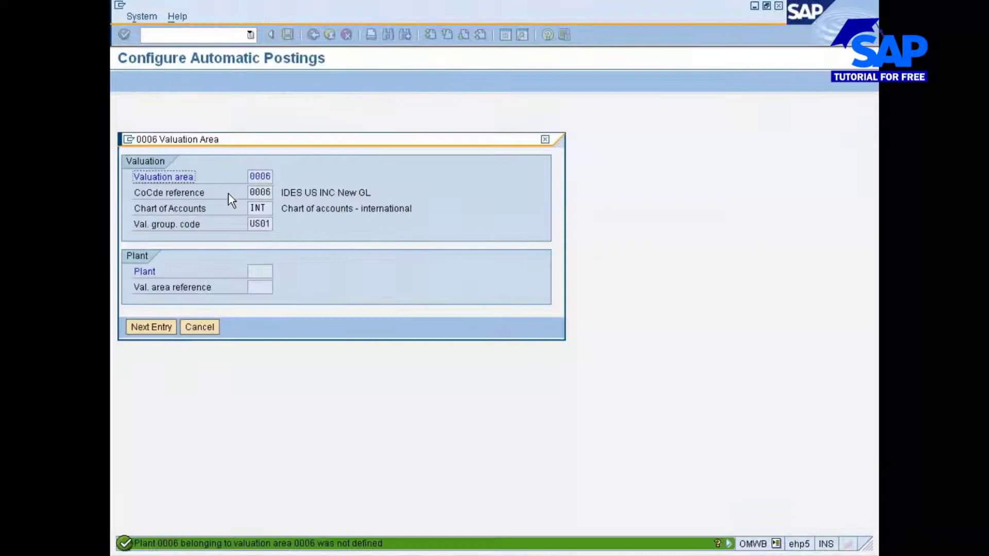
{"action": "left_click", "coordinate": [208, 327]}
{"action": "left_click", "coordinate": [164, 80]}
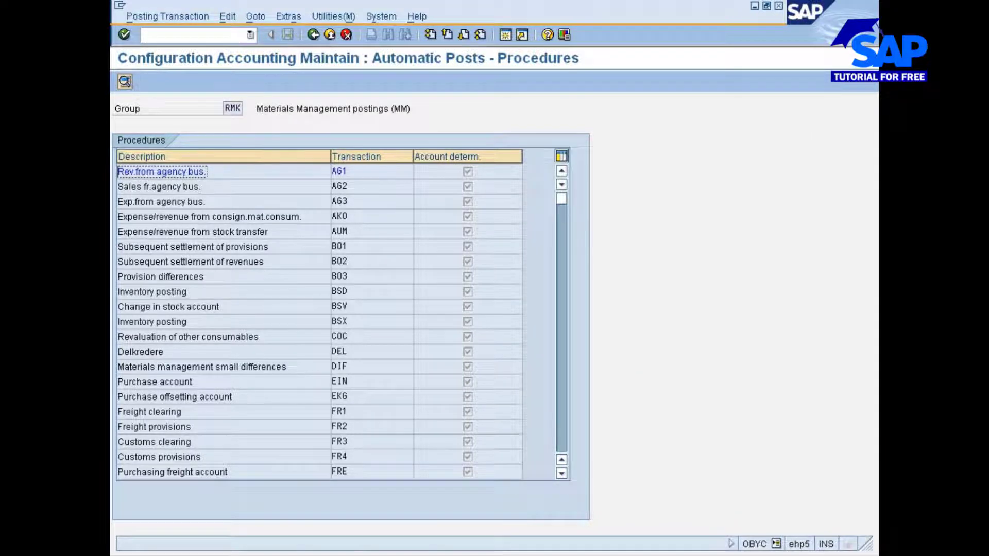
{"action": "scroll", "coordinate": [320, 322], "scroll_direction": "down", "scroll_amount": 1}
{"action": "double_click", "coordinate": [338, 471]}
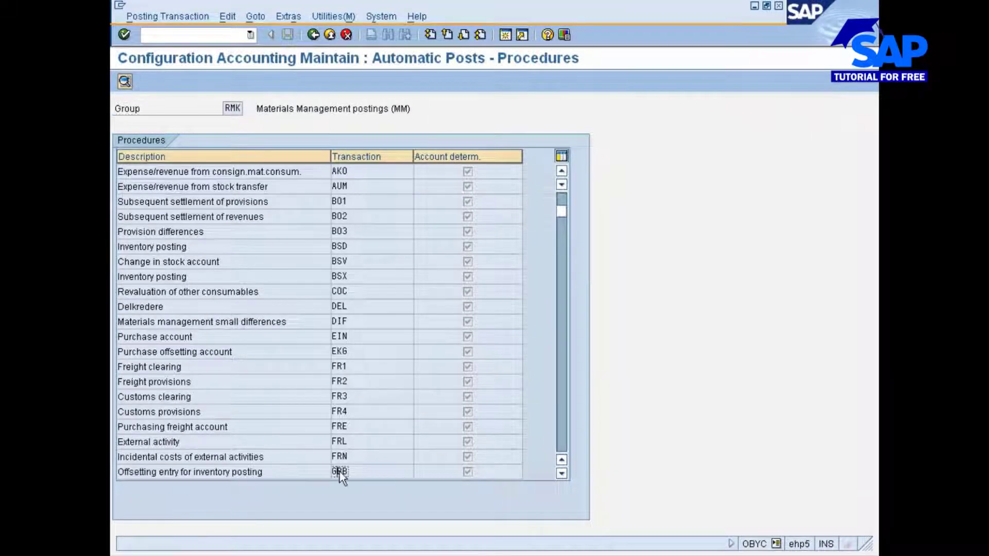
{"action": "key", "text": "Return"}
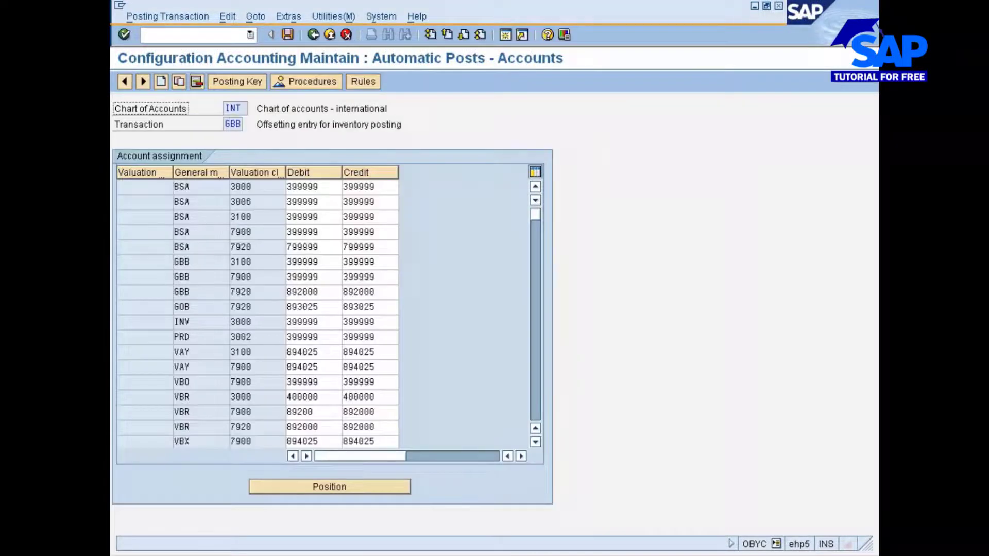
Step: Position the GBB account assignments at valuation modification 0001 and the VAX general modification entries
{"action": "left_click", "coordinate": [307, 487]}
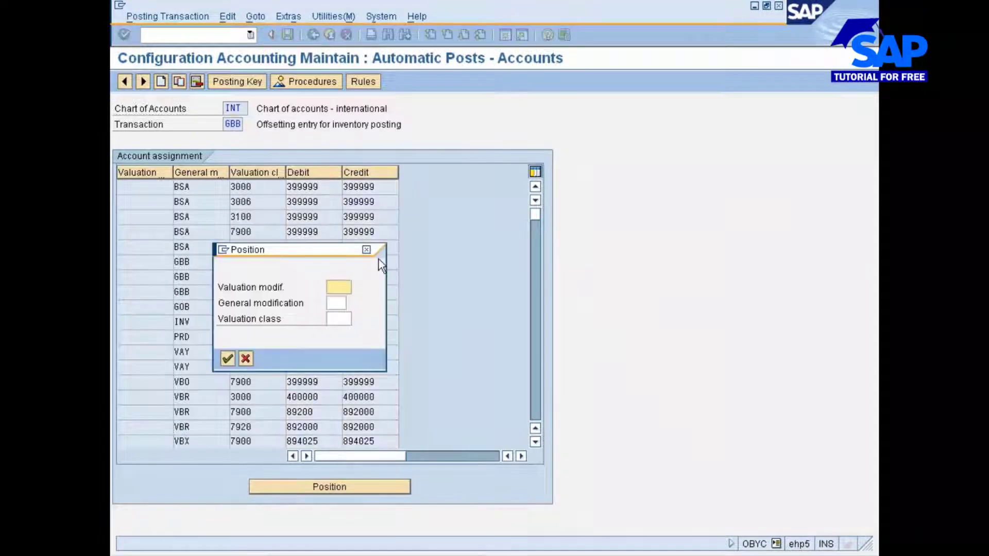
{"action": "type", "text": "0001"}
{"action": "left_click", "coordinate": [336, 302]}
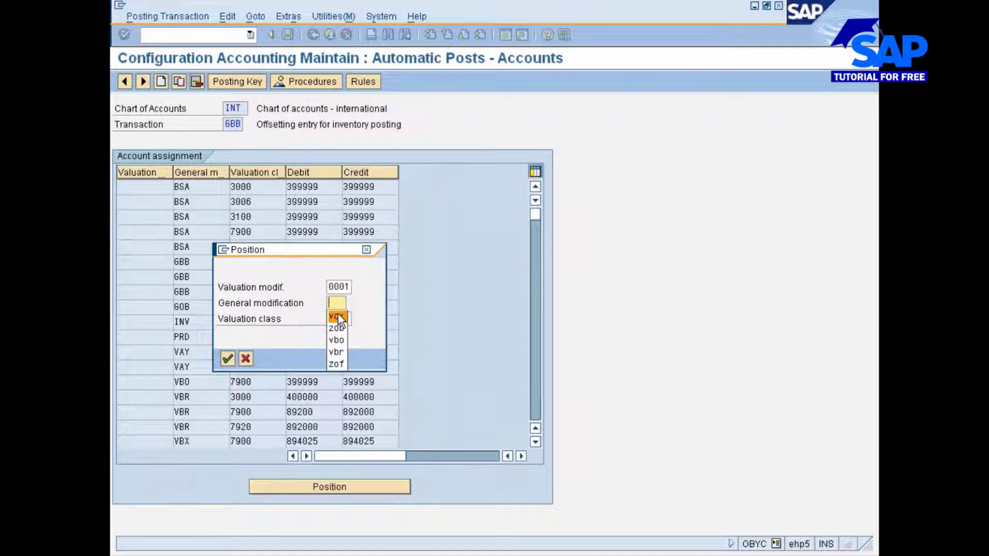
{"action": "left_click", "coordinate": [336, 317]}
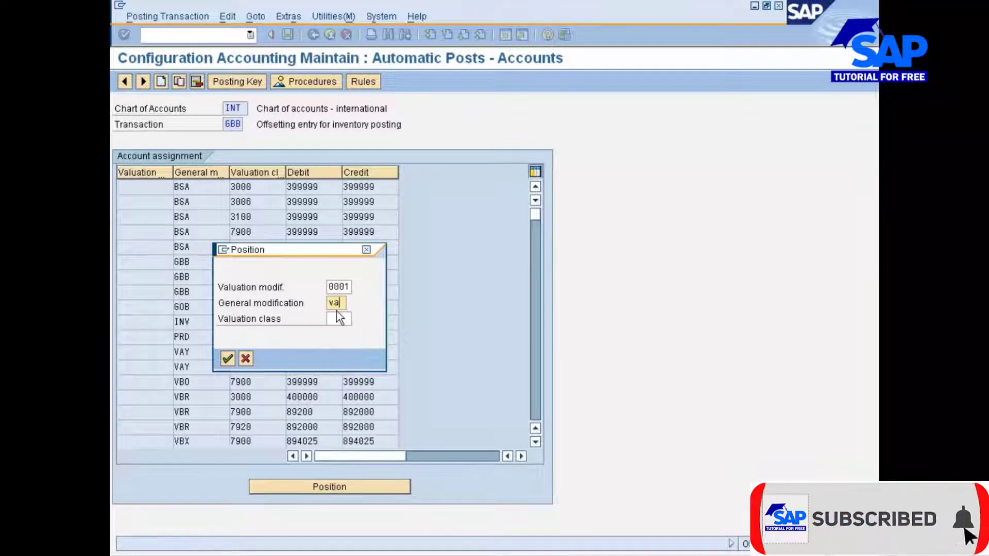
{"action": "key", "text": "Return"}
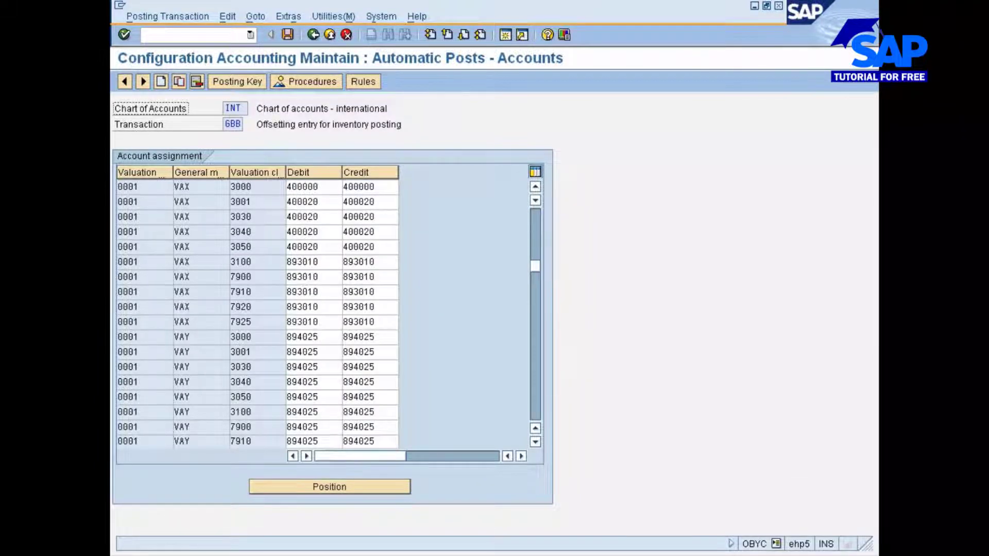
Step: Copy the 0001 VAX assignment for valuation class 3000 and set the copy's valuation modification to nisn
{"action": "left_click", "coordinate": [129, 186]}
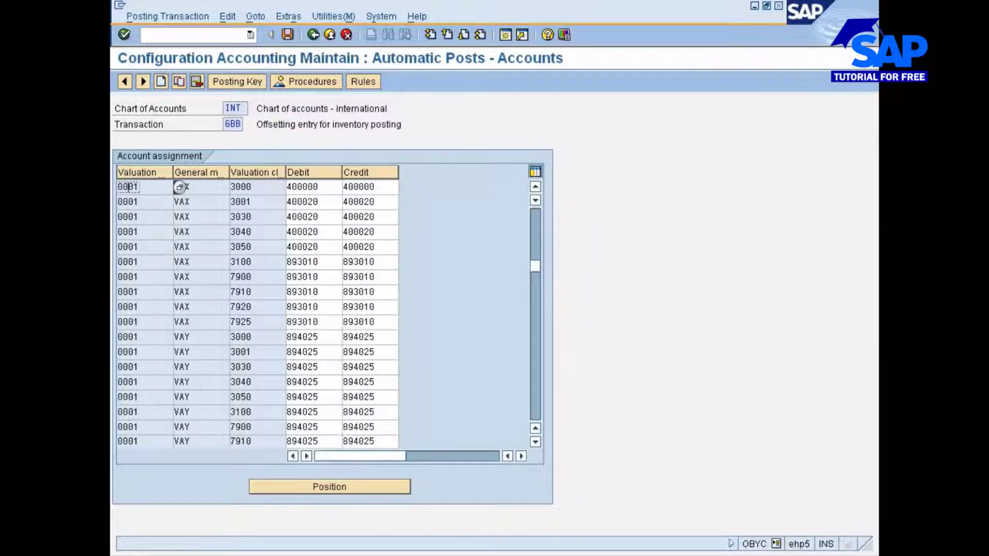
{"action": "left_click", "coordinate": [179, 81]}
{"action": "left_click", "coordinate": [159, 197]}
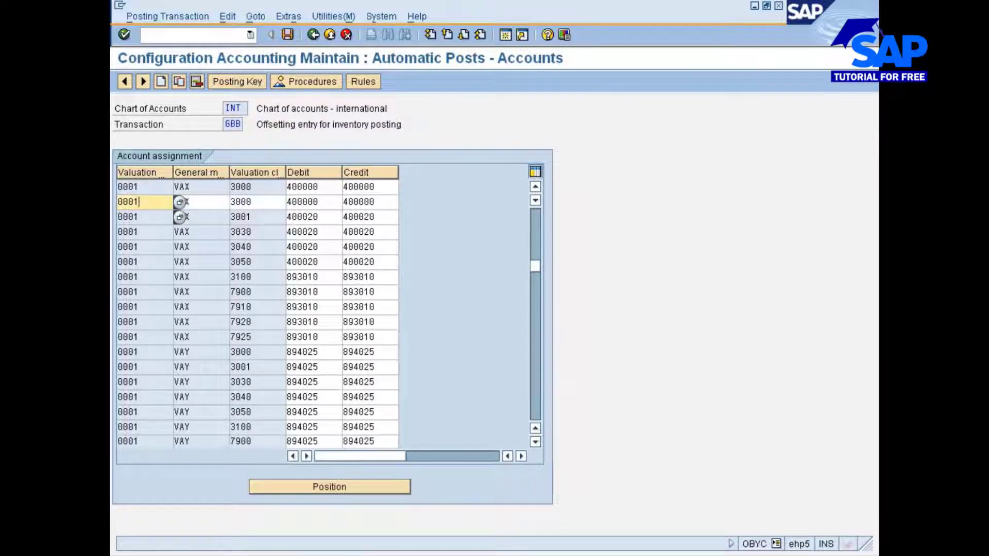
{"action": "key", "text": "BackSpace"}
{"action": "key", "text": "BackSpace"}
{"action": "key", "text": "BackSpace"}
{"action": "key", "text": "BackSpace"}
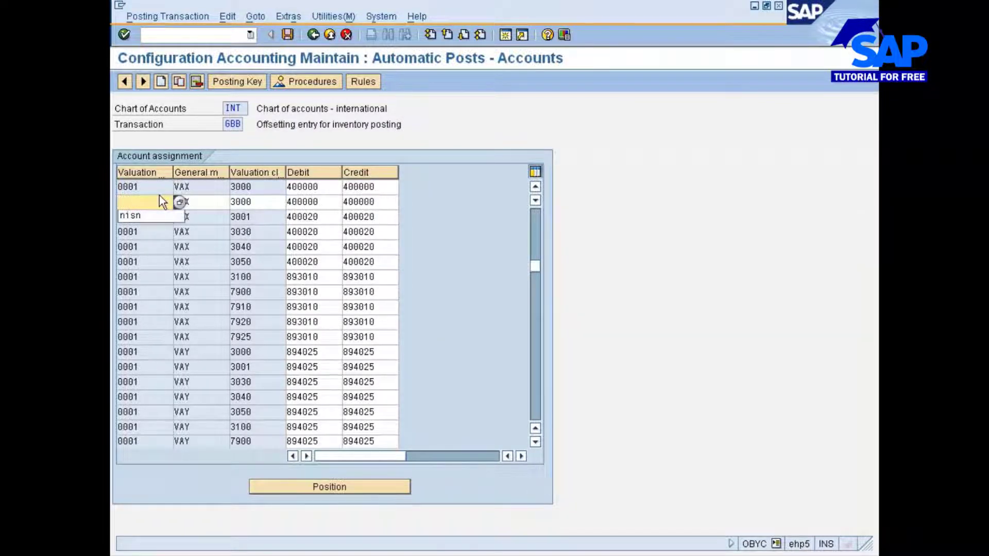
{"action": "key", "text": "Down"}
{"action": "key", "text": "Return"}
Step: Set the copied assignment's valuation class to 3006 and save it in the Nissan changes customizing request
{"action": "left_click", "coordinate": [253, 202]}
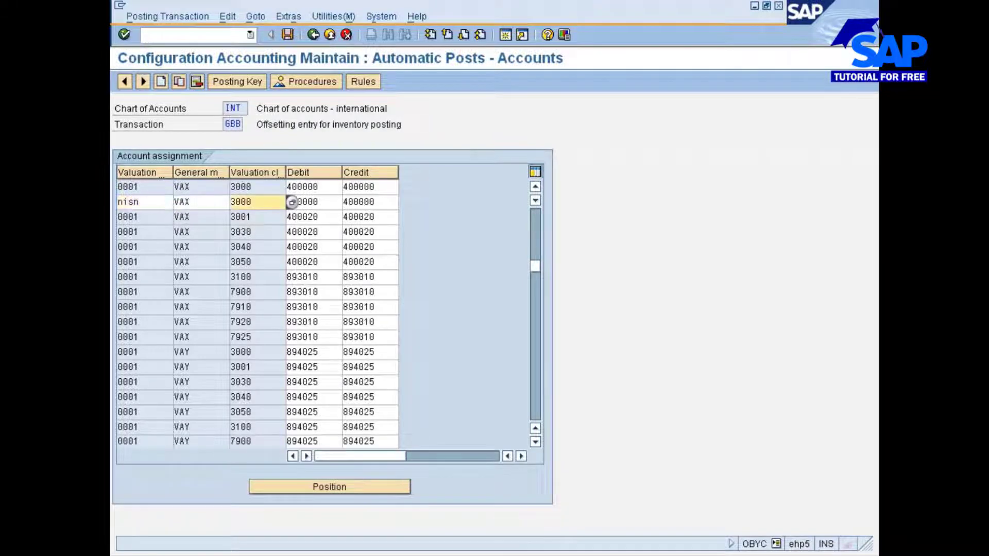
{"action": "key", "text": "BackSpace"}
{"action": "type", "text": "6"}
{"action": "key", "text": "Return"}
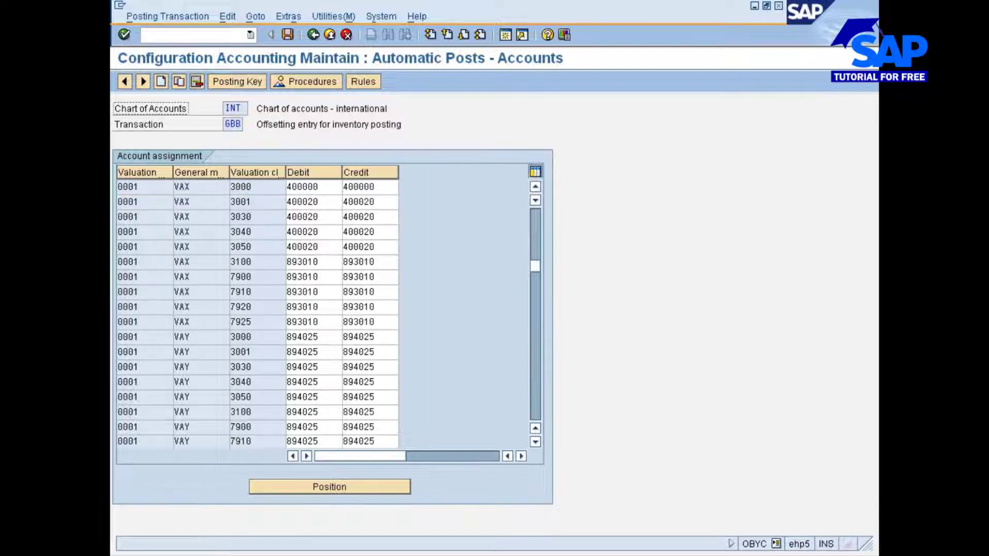
{"action": "left_click", "coordinate": [287, 34]}
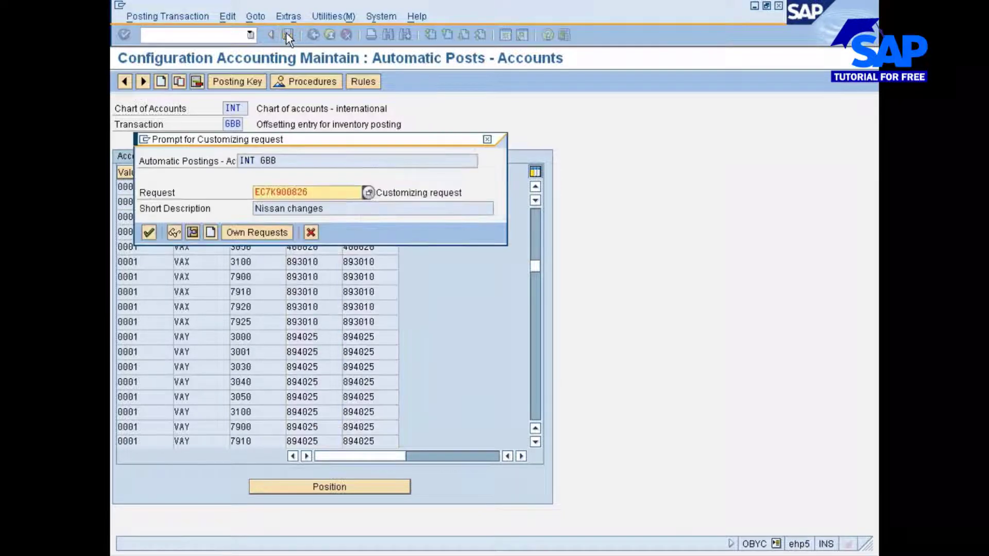
{"action": "left_click", "coordinate": [147, 234]}
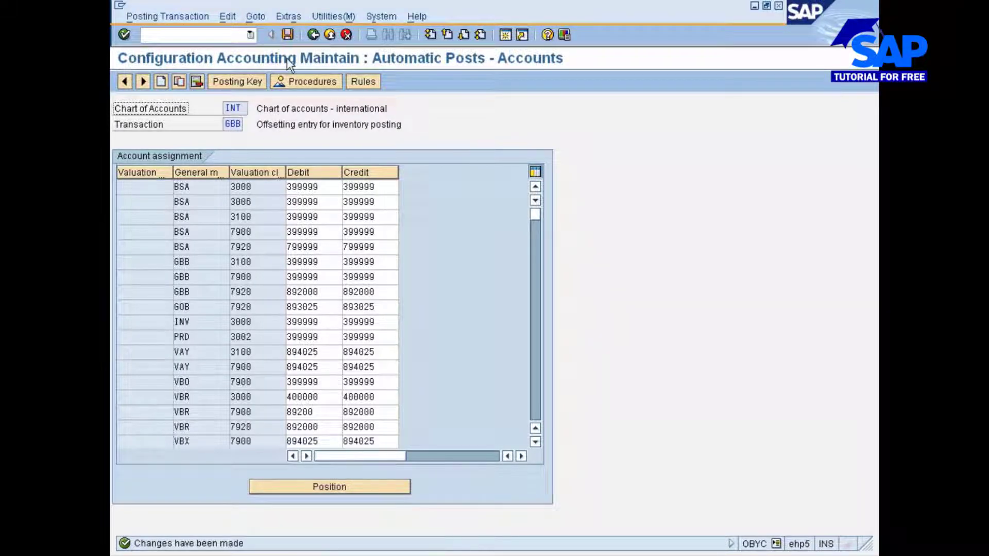
{"action": "left_click", "coordinate": [288, 33]}
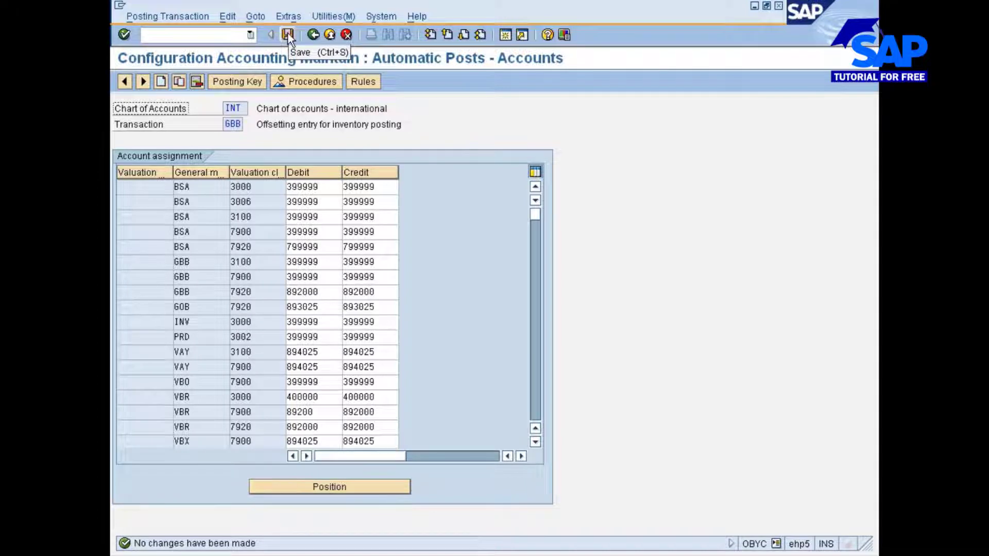
Step: Return from the automatic postings configuration to the standard order, close the consumption account message help and continue processing the item
{"action": "left_click", "coordinate": [312, 35]}
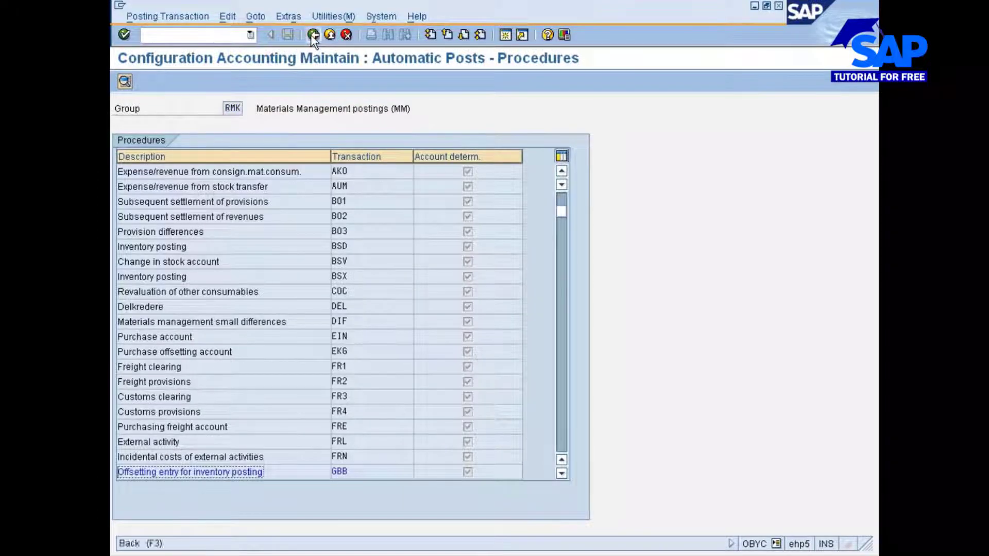
{"action": "left_click", "coordinate": [312, 35]}
{"action": "left_click", "coordinate": [312, 35]}
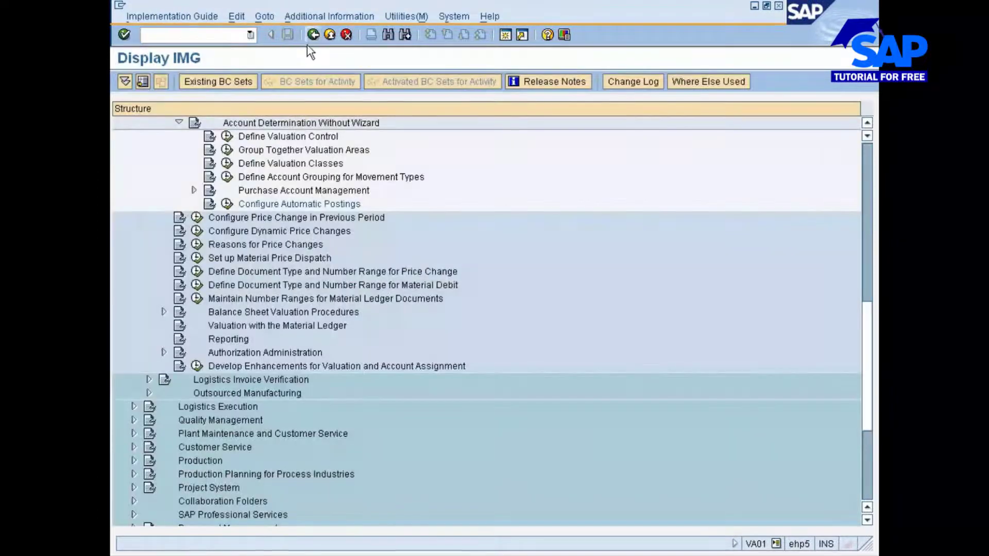
{"action": "left_click", "coordinate": [313, 36]}
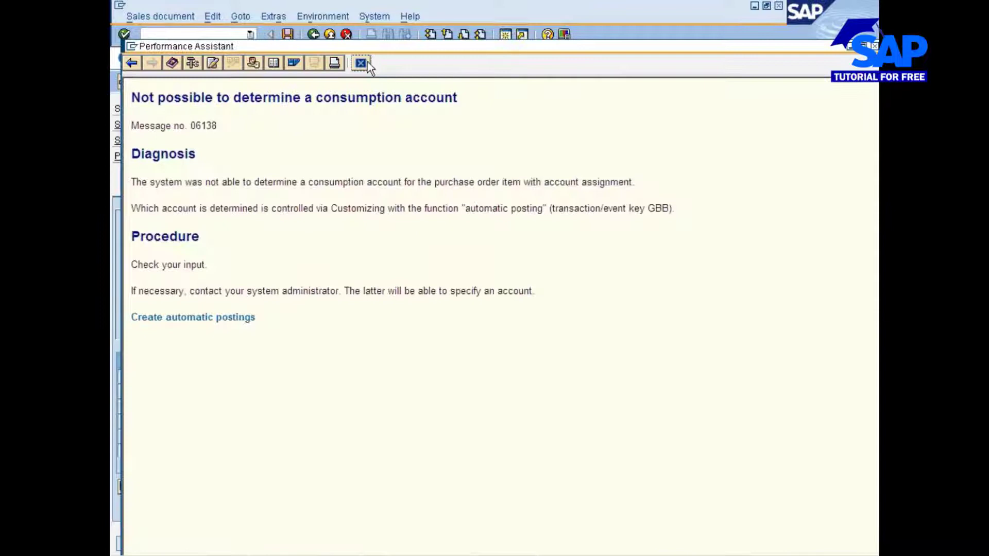
{"action": "left_click", "coordinate": [362, 63]}
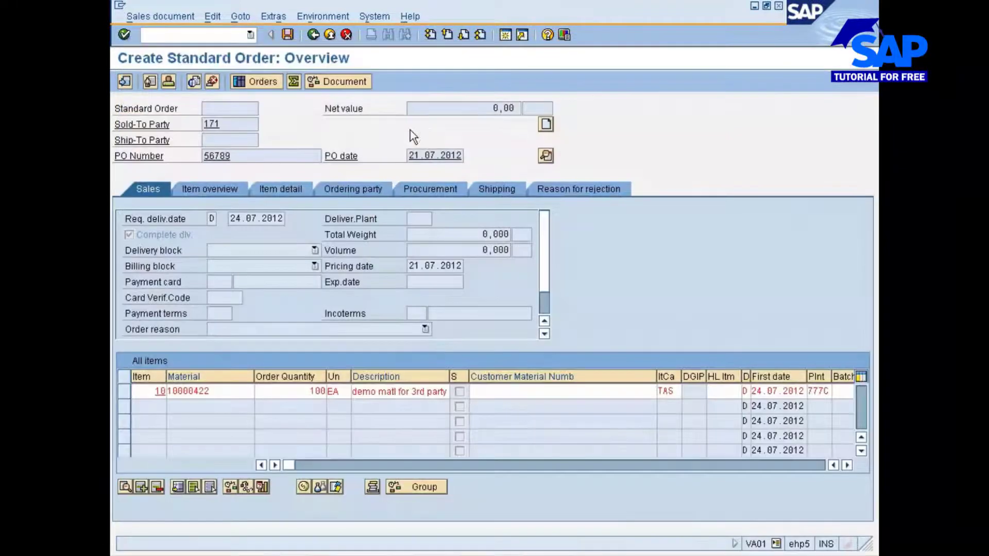
{"action": "key", "text": "Return"}
{"action": "left_click", "coordinate": [309, 554]}
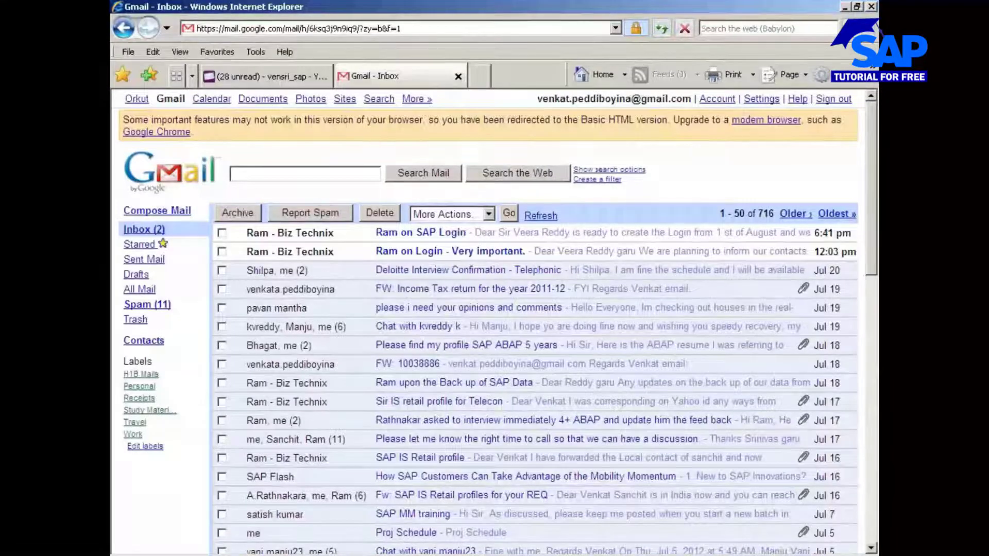
{"action": "key", "text": "alt+Tab"}
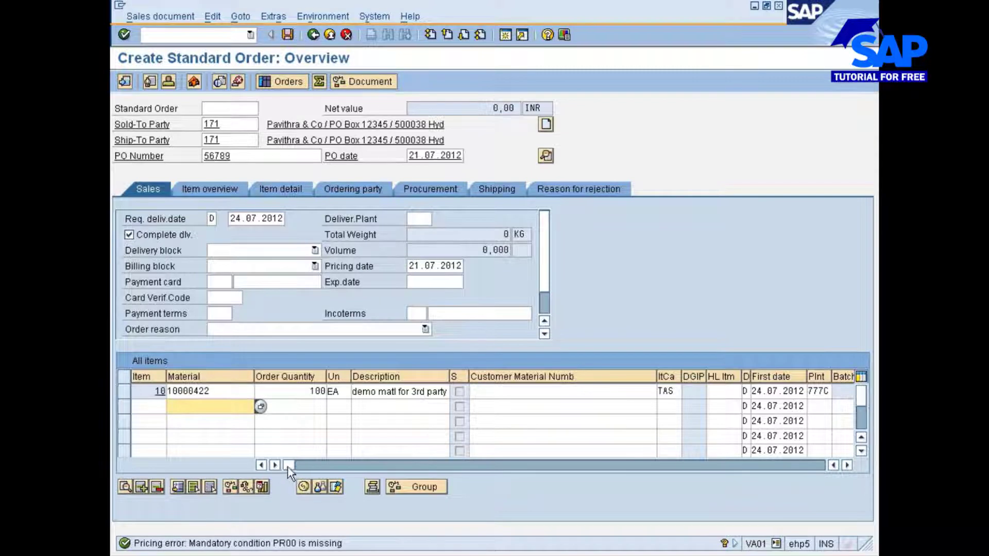
{"action": "mouse_move", "coordinate": [288, 465]}
{"action": "left_mouse_down"}
{"action": "mouse_move", "coordinate": [393, 465]}
{"action": "mouse_move", "coordinate": [288, 465]}
{"action": "left_mouse_up"}
{"action": "left_click", "coordinate": [125, 392]}
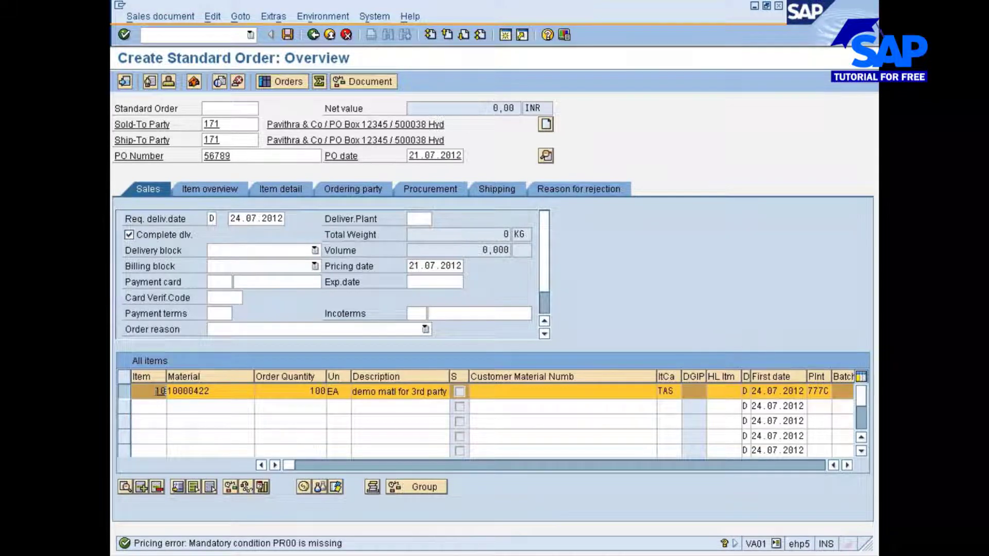
{"action": "left_click", "coordinate": [663, 392]}
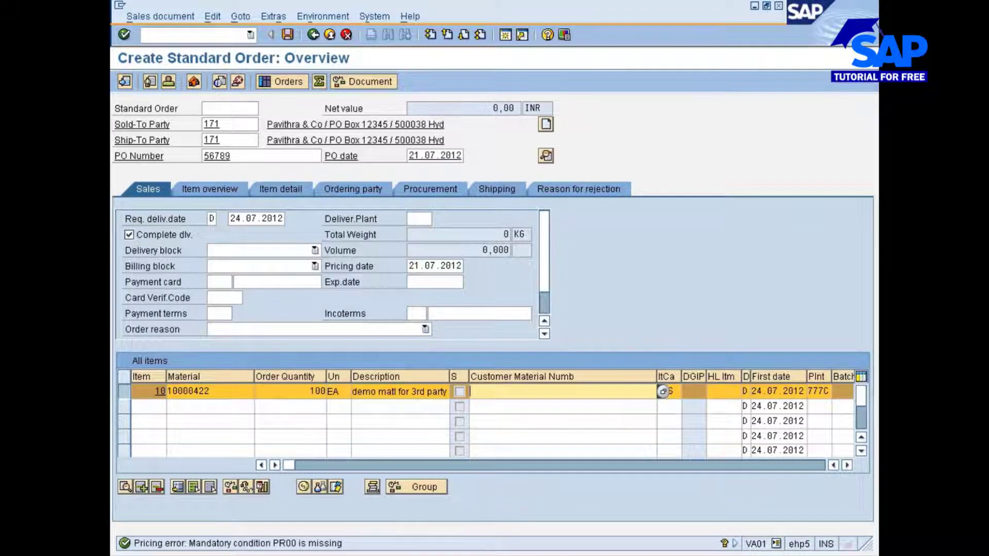
{"action": "left_click", "coordinate": [122, 391]}
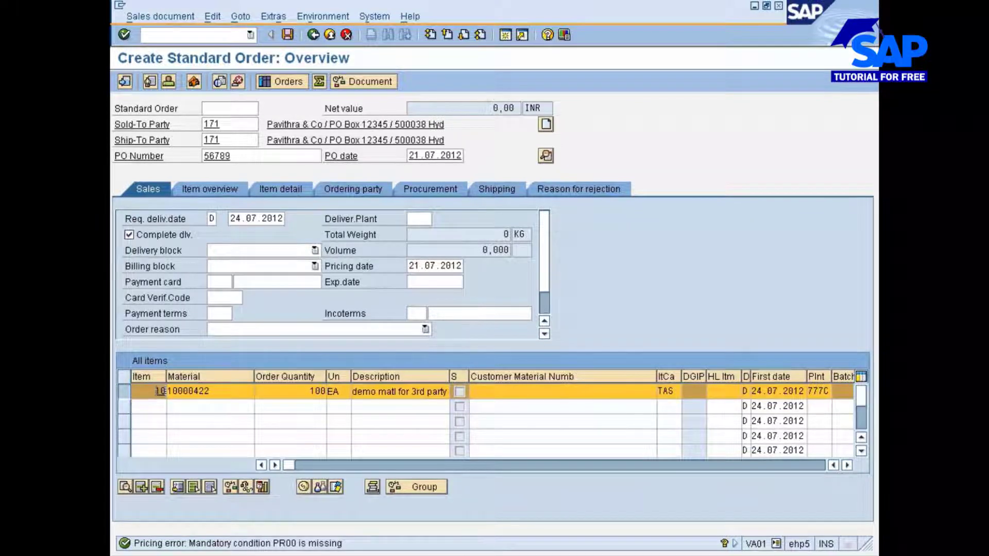
{"action": "left_click", "coordinate": [123, 391]}
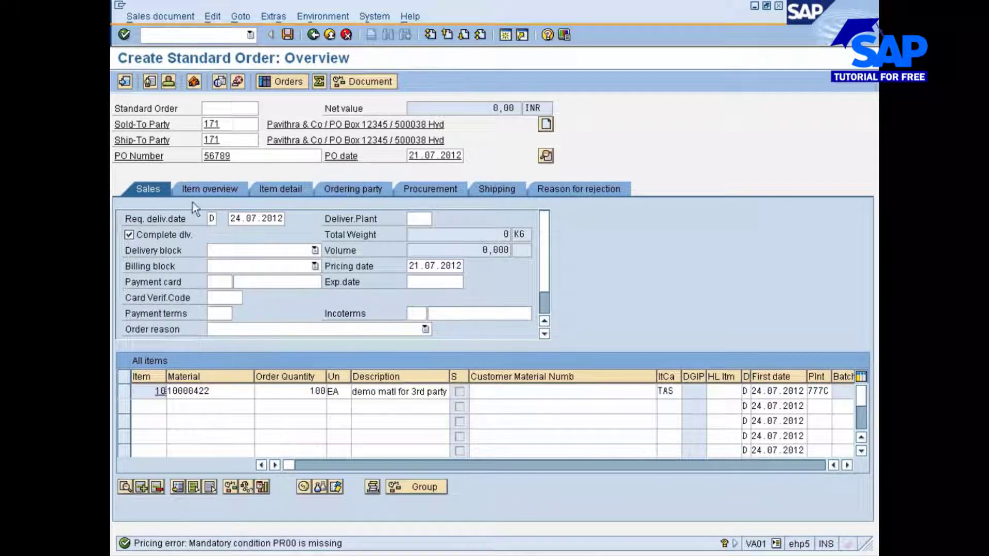
Step: Examine item 10 in the item overview and item detail, including its PO details and the remaining item columns
{"action": "left_click", "coordinate": [199, 188]}
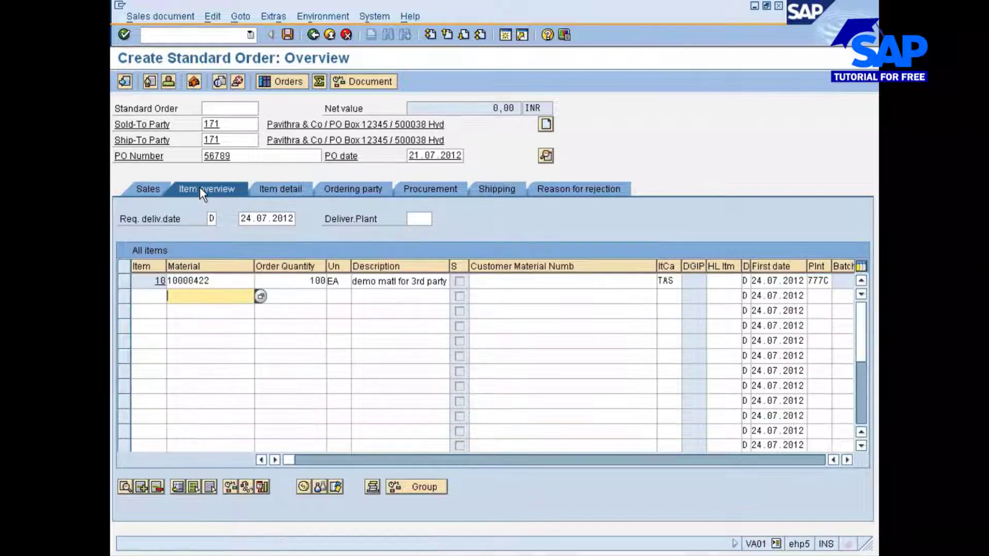
{"action": "left_click", "coordinate": [548, 283]}
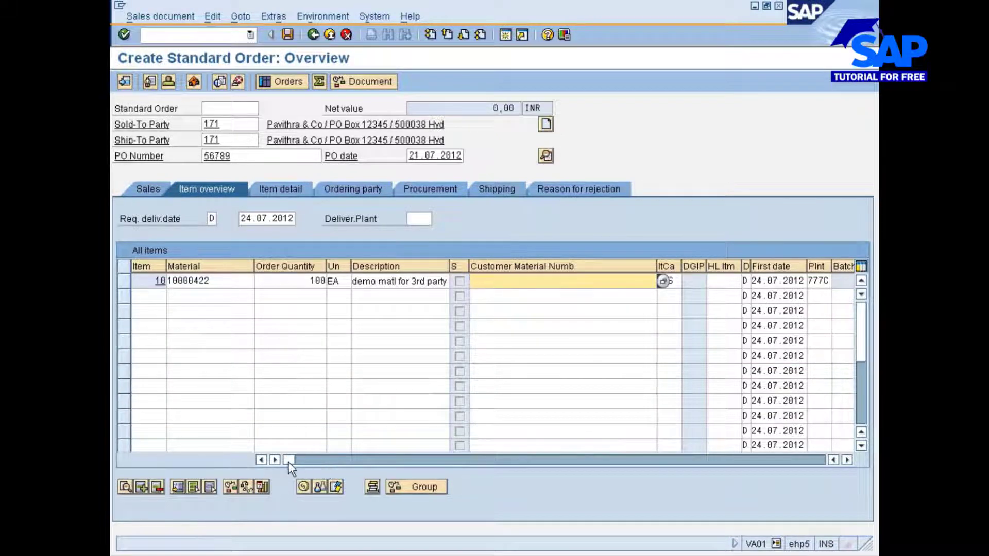
{"action": "left_click_drag", "start_coordinate": [289, 460], "coordinate": [239, 458]}
{"action": "left_click", "coordinate": [275, 188]}
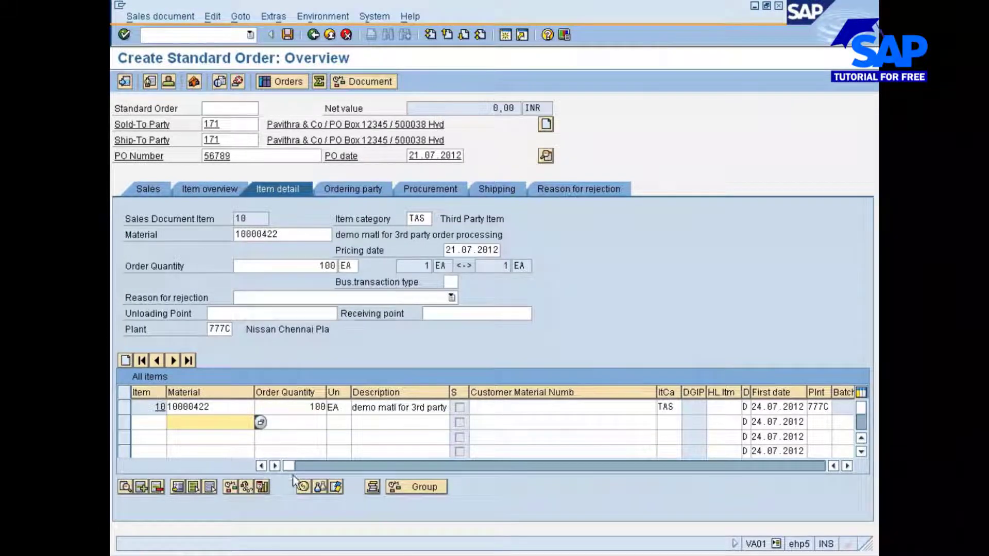
{"action": "left_click_drag", "start_coordinate": [289, 466], "coordinate": [247, 453]}
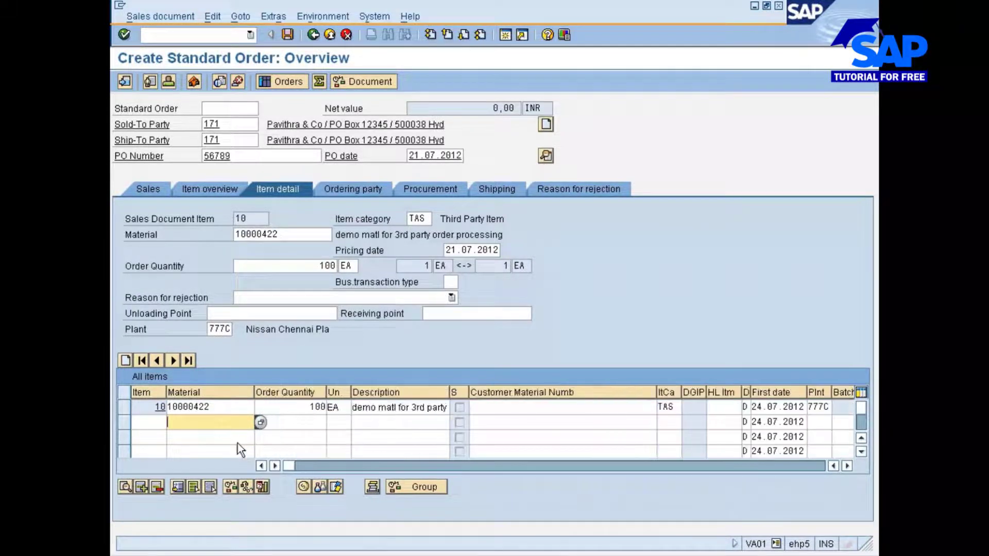
{"action": "left_click", "coordinate": [125, 404]}
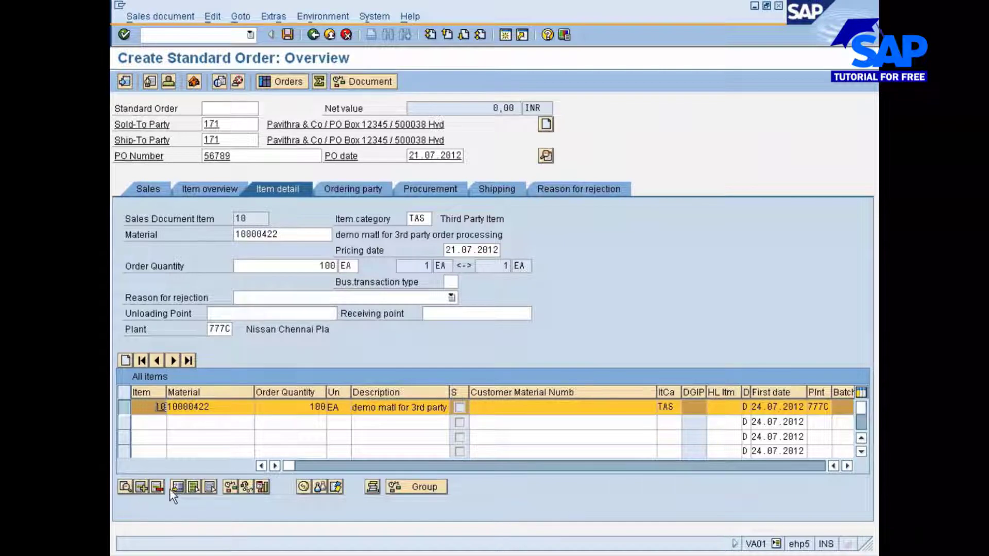
{"action": "left_click", "coordinate": [235, 485]}
{"action": "left_click", "coordinate": [867, 40]}
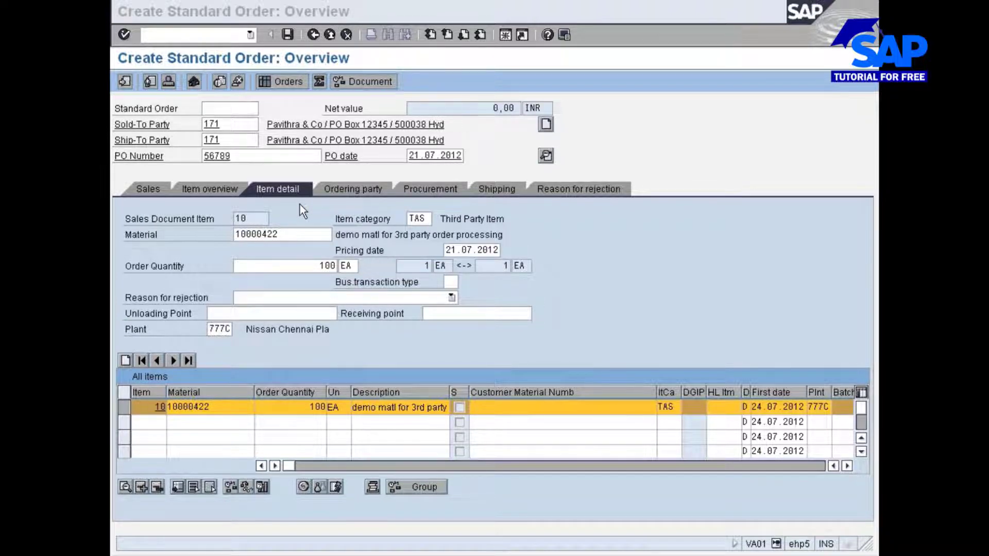
{"action": "left_click_drag", "start_coordinate": [291, 466], "coordinate": [383, 462]}
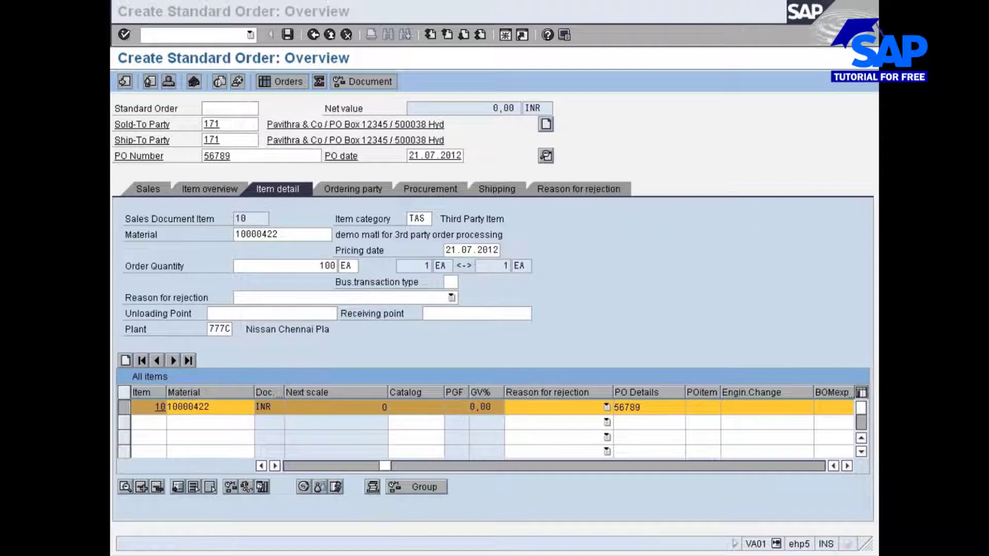
{"action": "left_click", "coordinate": [230, 43]}
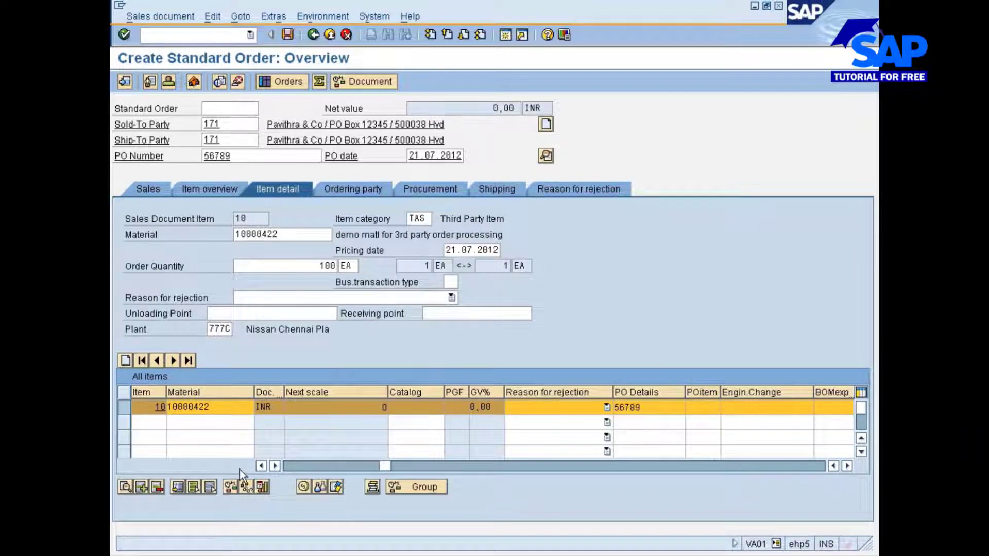
{"action": "left_click_drag", "start_coordinate": [385, 466], "coordinate": [293, 466]}
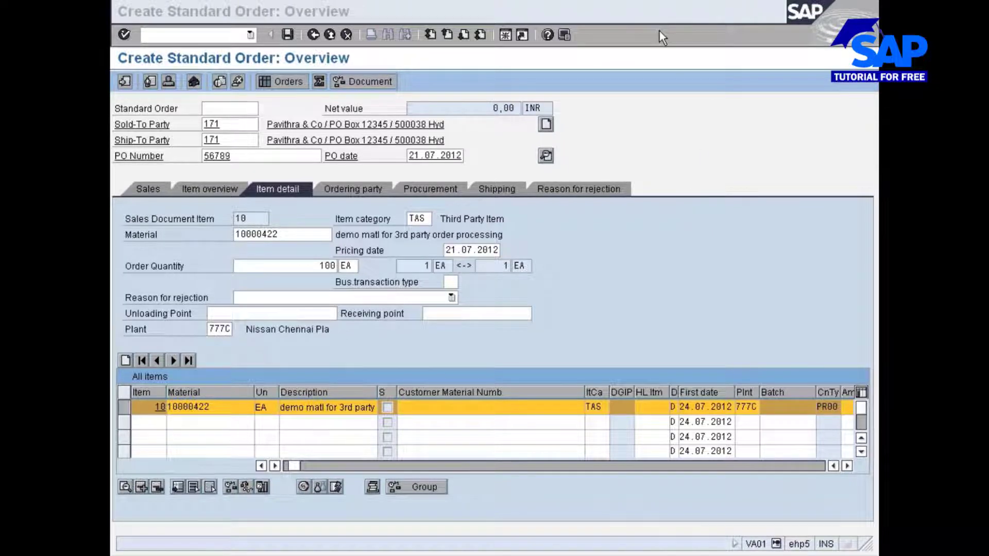
Step: Exit the standard order without saving and start a new standard order for sales organization 7777
{"action": "left_click", "coordinate": [313, 36]}
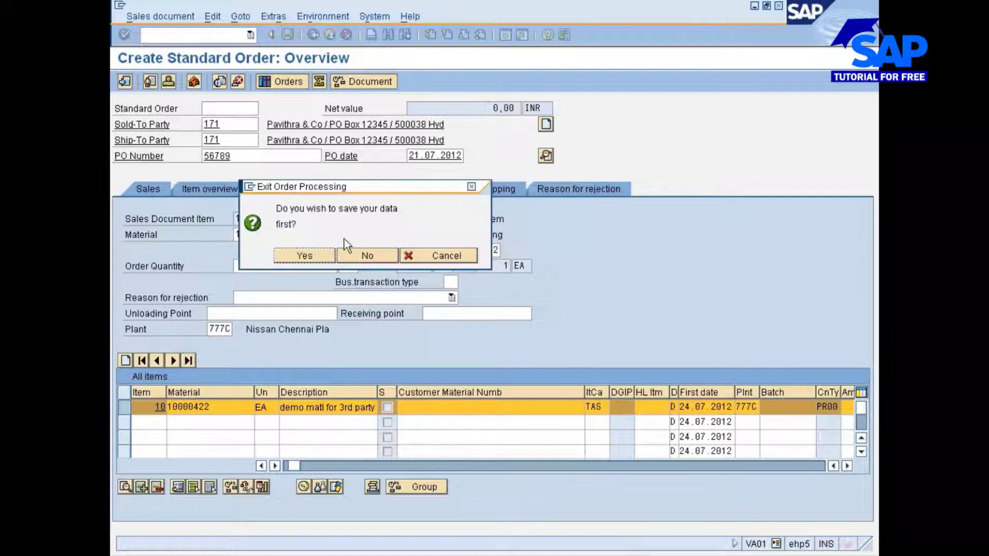
{"action": "left_click", "coordinate": [373, 256]}
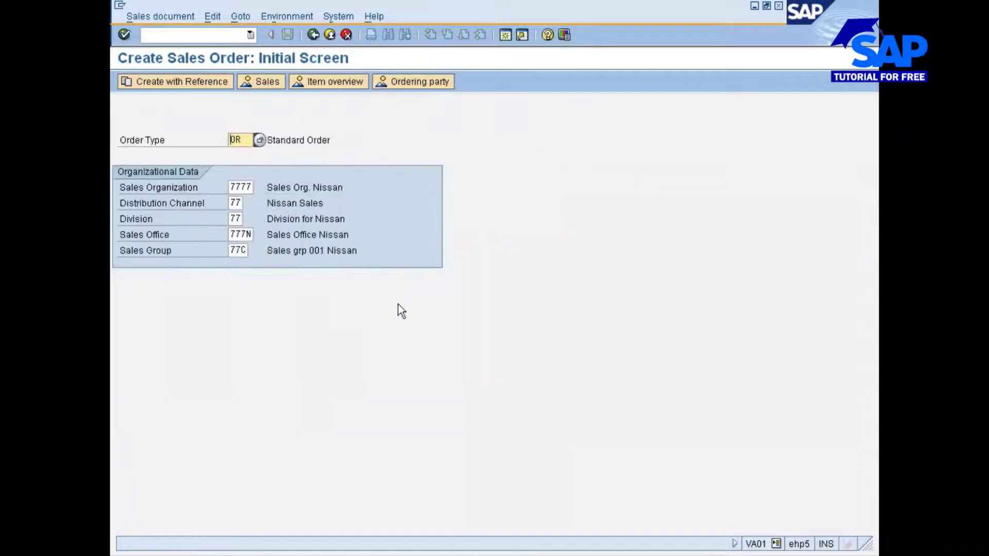
{"action": "key", "text": "Return"}
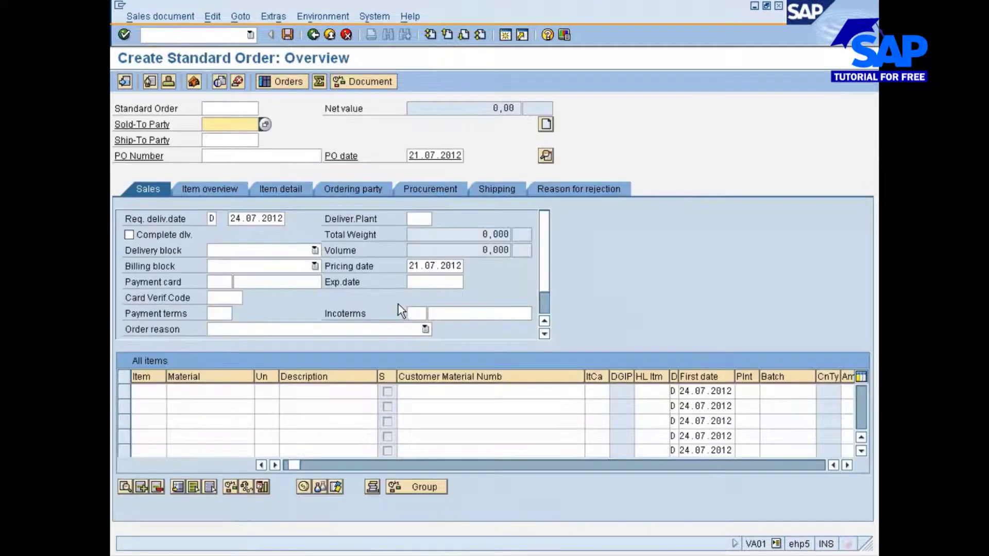
Step: Enter the customer number as sold-to party and the PO number in the order header, and mark the order for complete delivery
{"action": "left_click", "coordinate": [239, 128]}
{"action": "left_click", "coordinate": [228, 140]}
{"action": "left_click", "coordinate": [239, 155]}
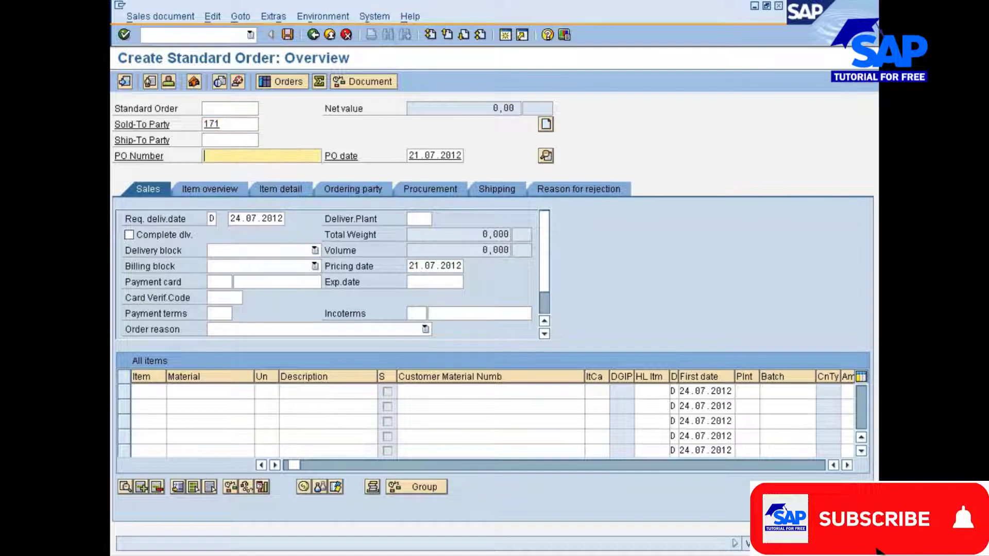
{"action": "left_click", "coordinate": [240, 171]}
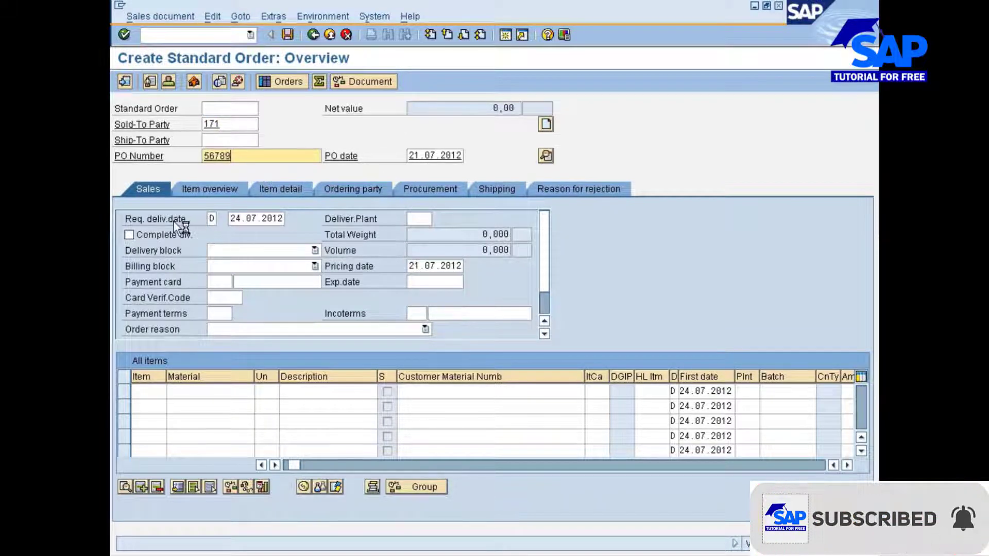
{"action": "left_click", "coordinate": [162, 236]}
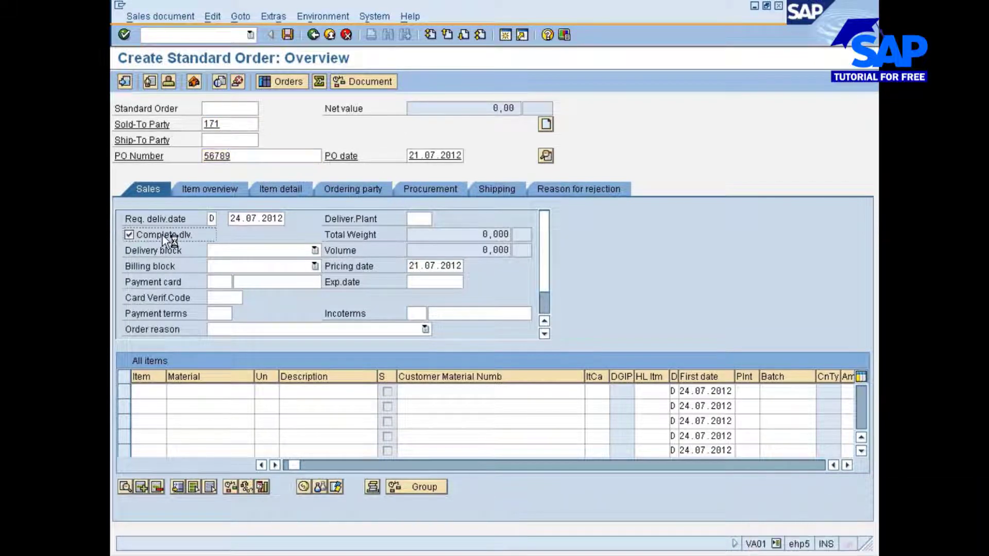
Step: Add an order item for material 10000422 with plant 777C and an order quantity of 100
{"action": "left_click", "coordinate": [214, 391]}
{"action": "left_click", "coordinate": [215, 403]}
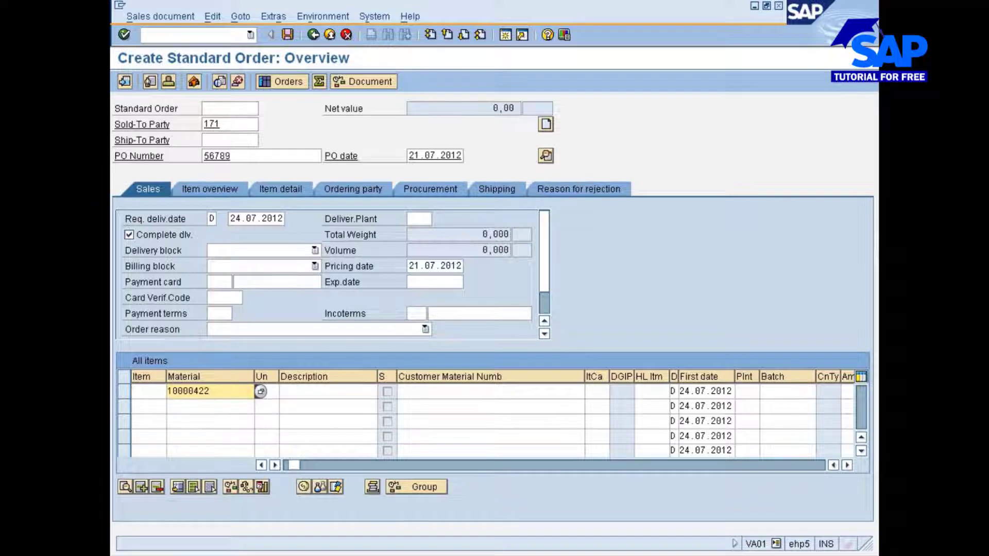
{"action": "left_click", "coordinate": [271, 397]}
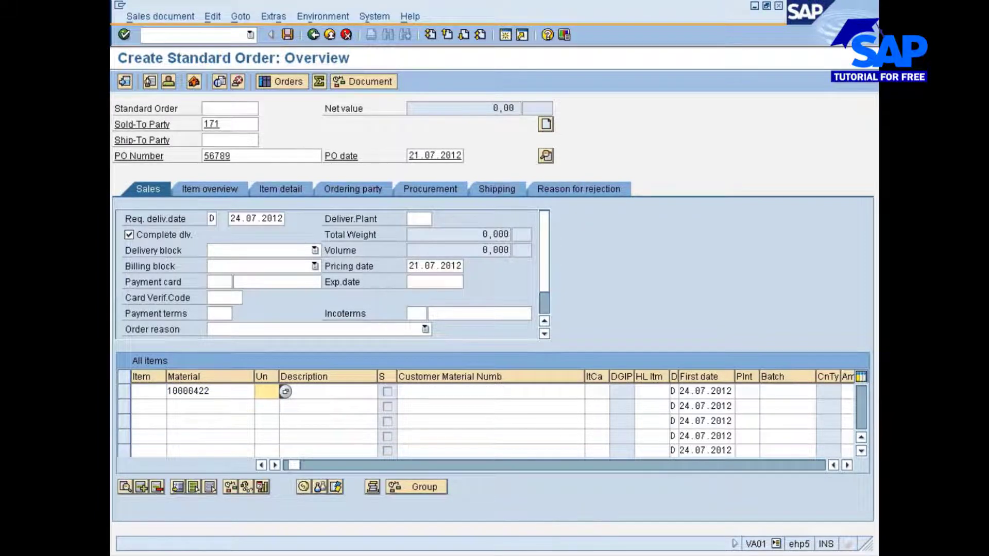
{"action": "left_click_drag", "start_coordinate": [298, 466], "coordinate": [327, 467]}
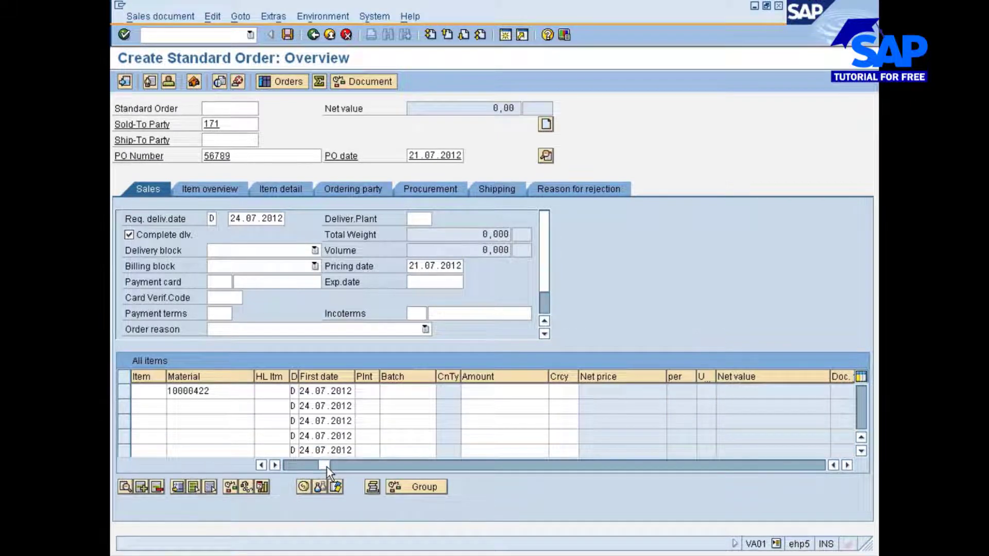
{"action": "left_click", "coordinate": [366, 392]}
{"action": "left_click", "coordinate": [364, 405]}
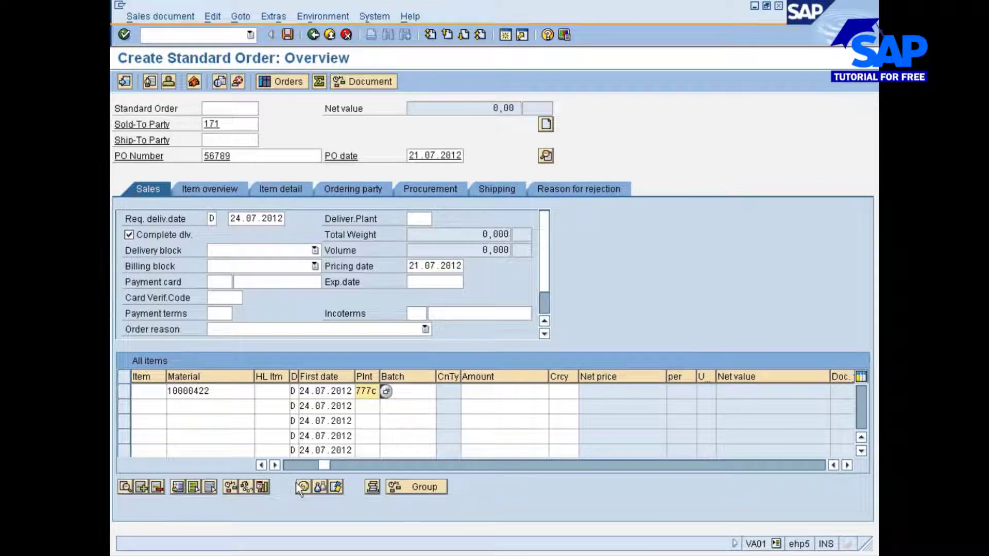
{"action": "left_click_drag", "start_coordinate": [323, 466], "coordinate": [276, 466]}
{"action": "left_click", "coordinate": [290, 391]}
{"action": "type", "text": "100"}
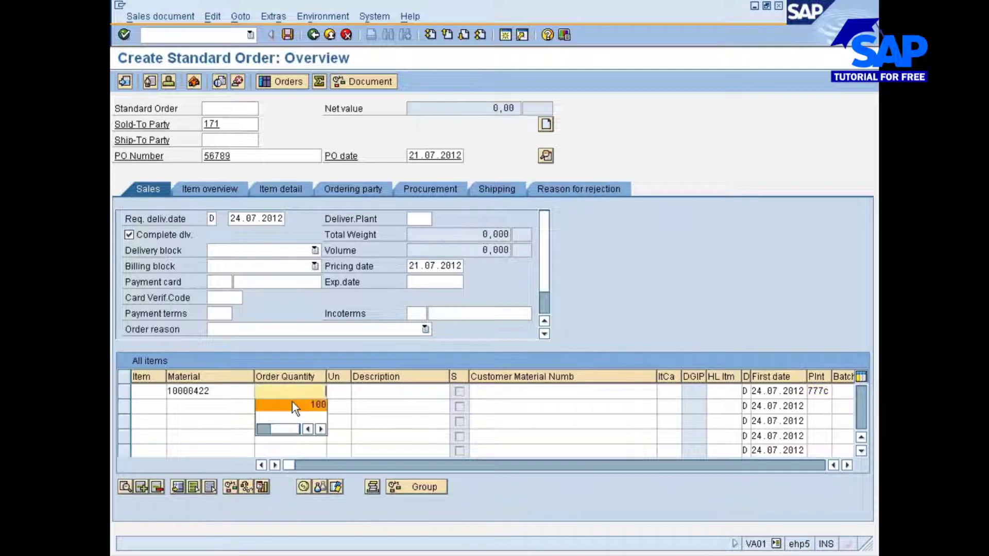
{"action": "key", "text": "Return"}
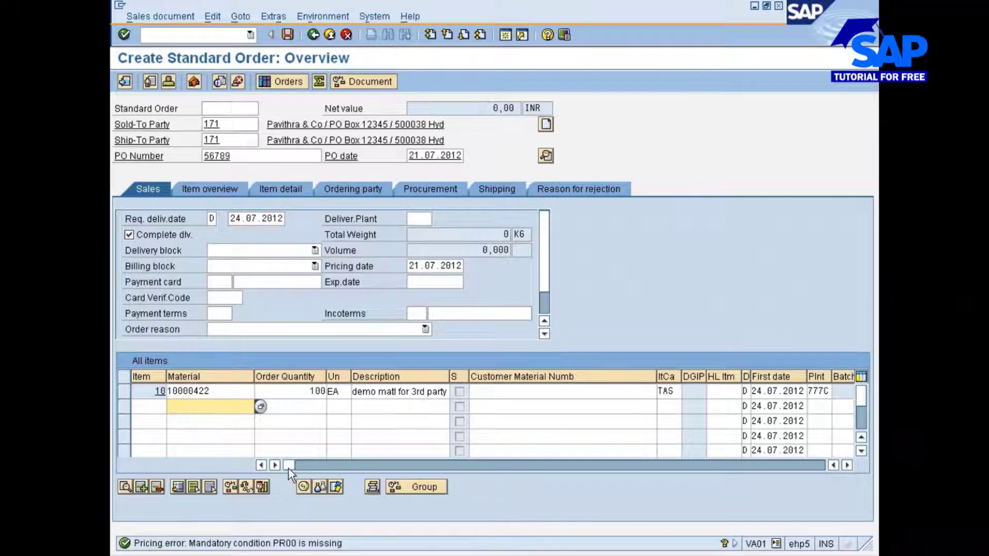
Step: Set the PR00 condition amount of item 10 to 25 INR
{"action": "left_click_drag", "start_coordinate": [289, 468], "coordinate": [312, 467]}
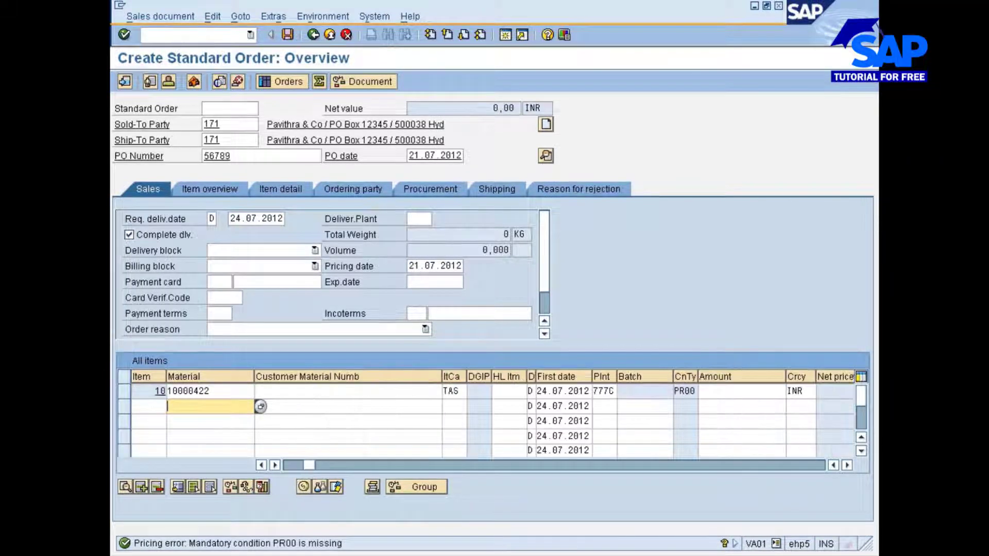
{"action": "left_click", "coordinate": [742, 391]}
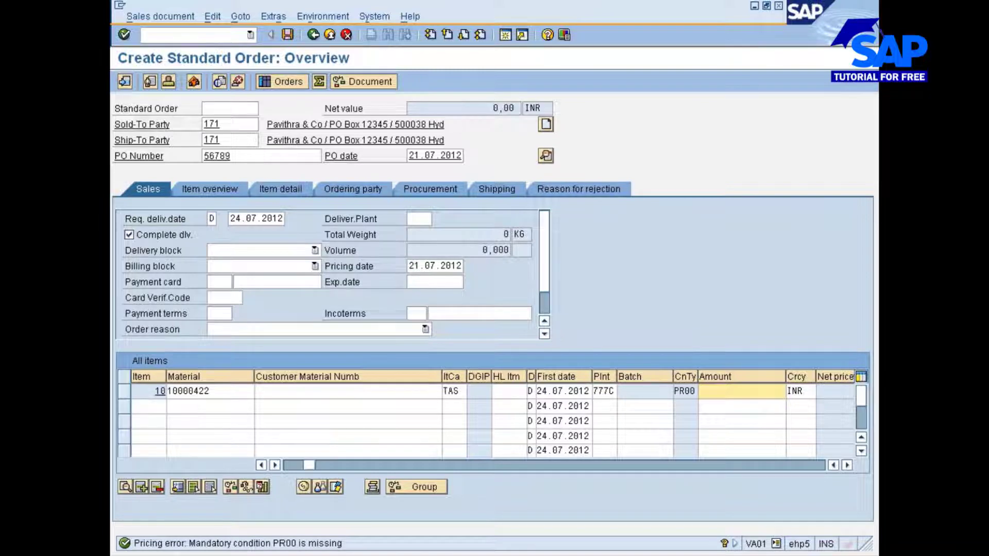
{"action": "type", "text": "25"}
{"action": "key", "text": "Return"}
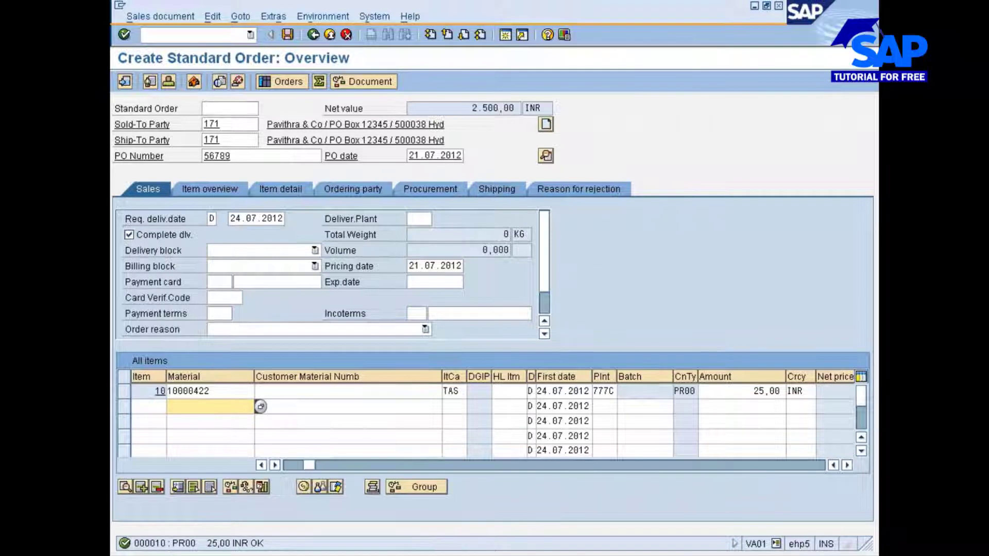
Step: Examine the schedule line of item 10 and its procurement data, including the purchase requisition assignment
{"action": "left_click", "coordinate": [122, 391]}
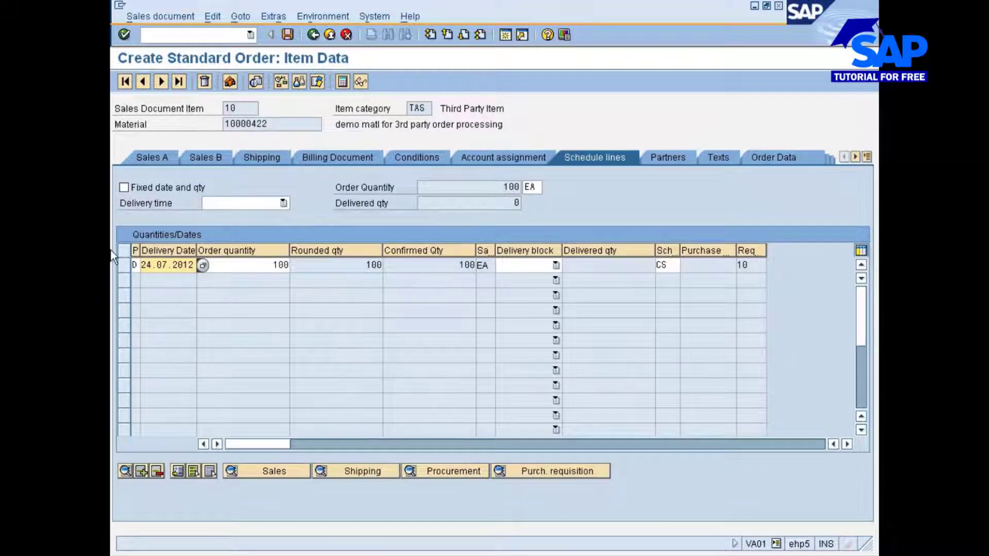
{"action": "left_click", "coordinate": [123, 266]}
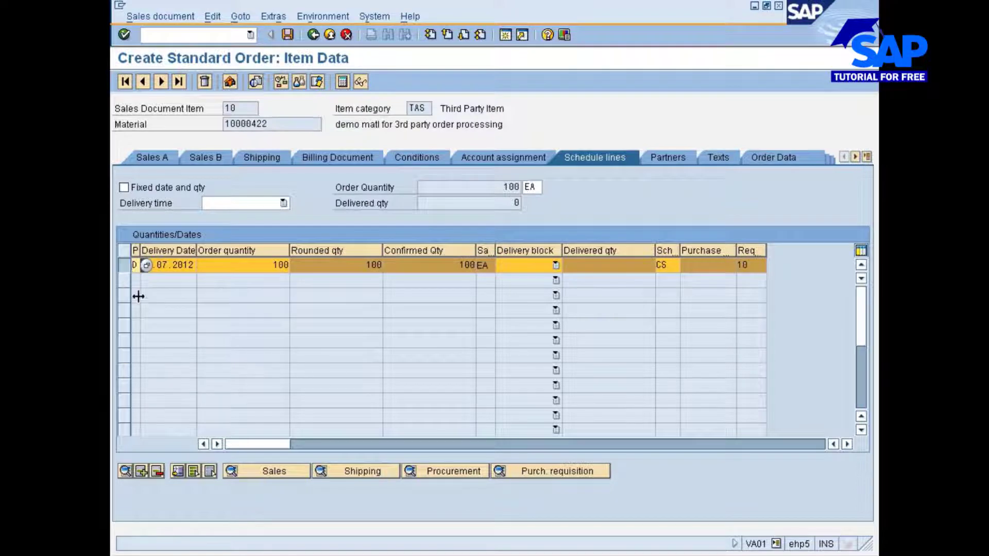
{"action": "left_click", "coordinate": [429, 469]}
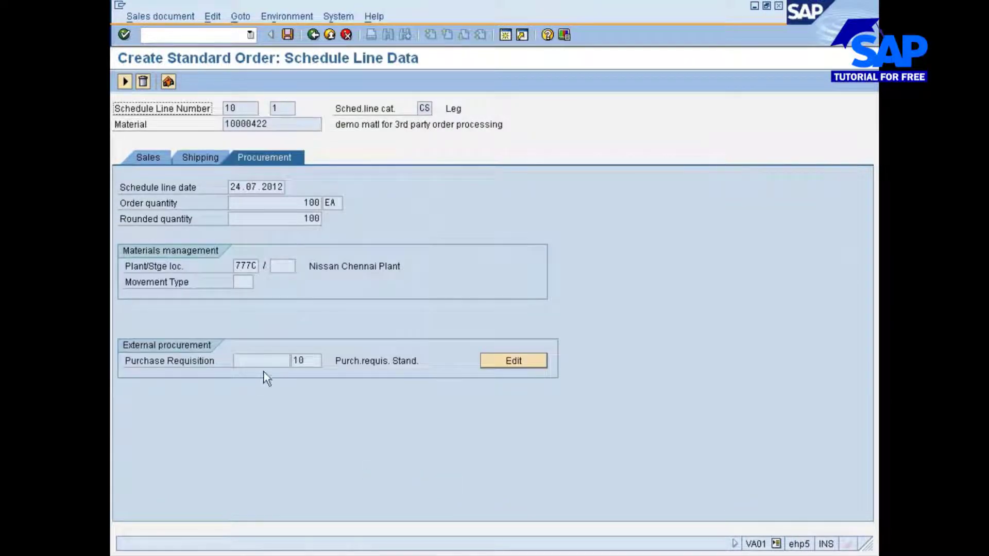
{"action": "left_click", "coordinate": [296, 360]}
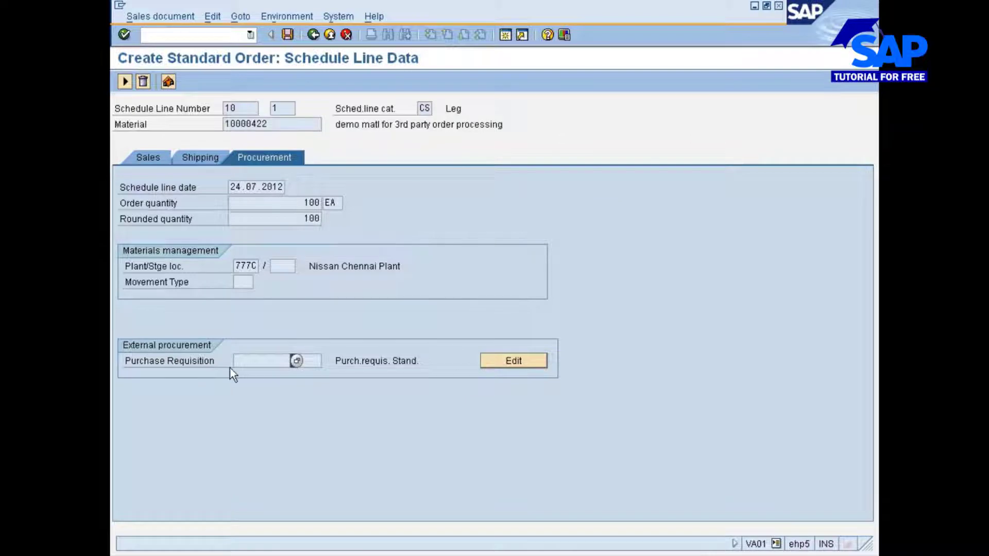
{"action": "left_click", "coordinate": [313, 35]}
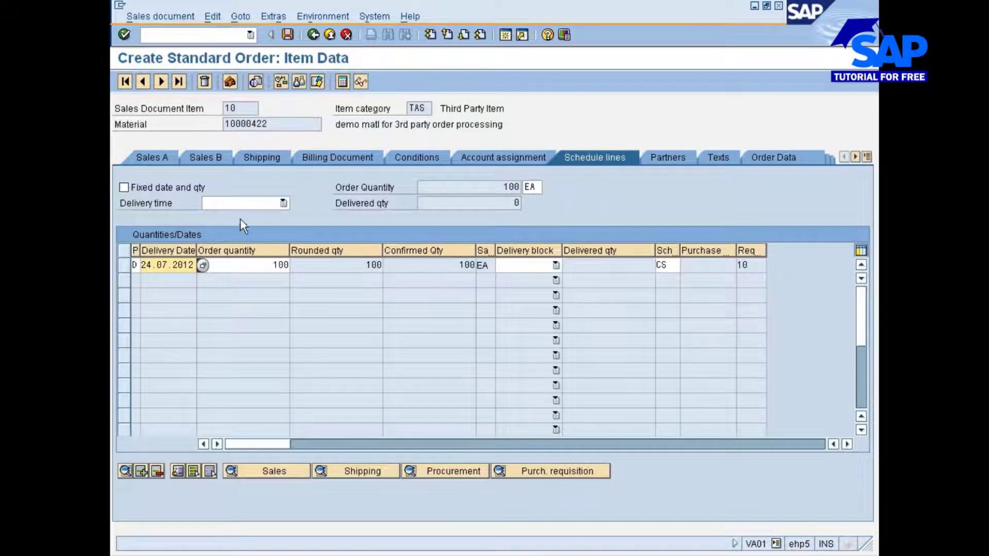
{"action": "left_click", "coordinate": [128, 267]}
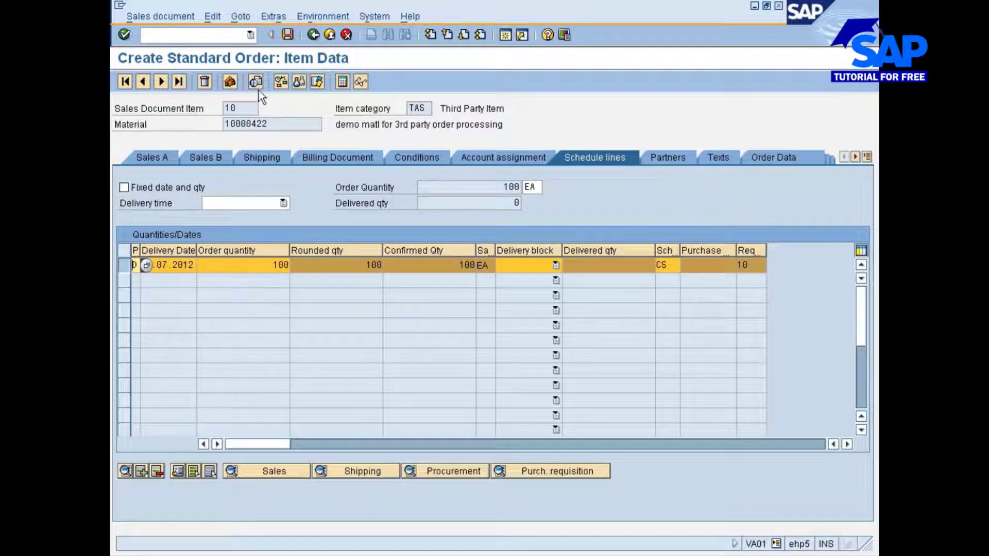
Step: Try to save the order, choose to edit the incomplete document and fill in the missing Incoterms with EXW
{"action": "left_click", "coordinate": [286, 35]}
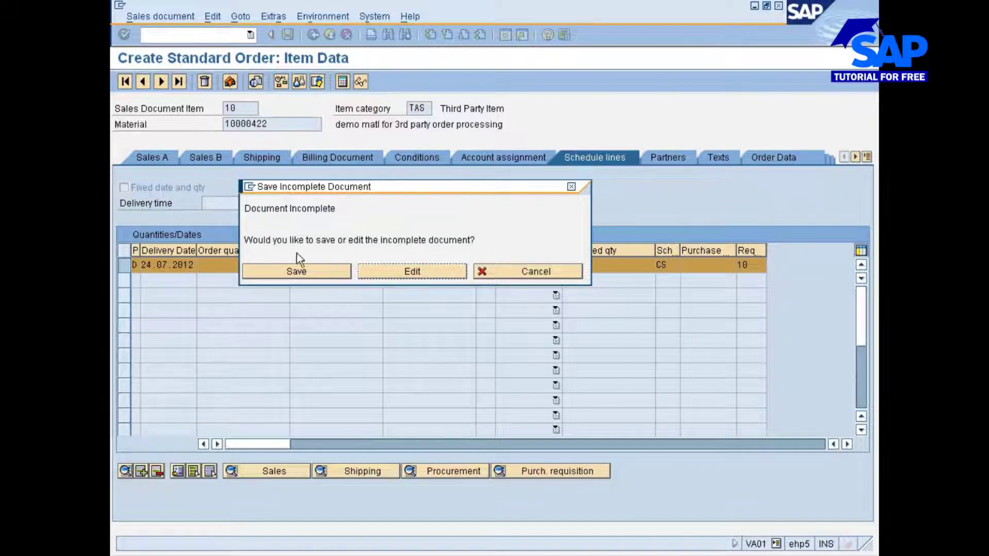
{"action": "left_click", "coordinate": [428, 277]}
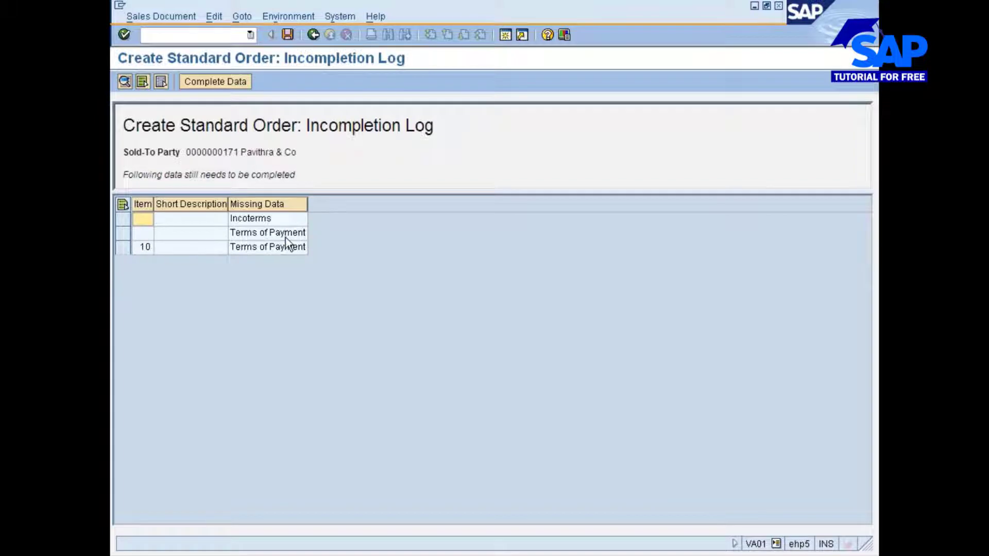
{"action": "left_click", "coordinate": [124, 218]}
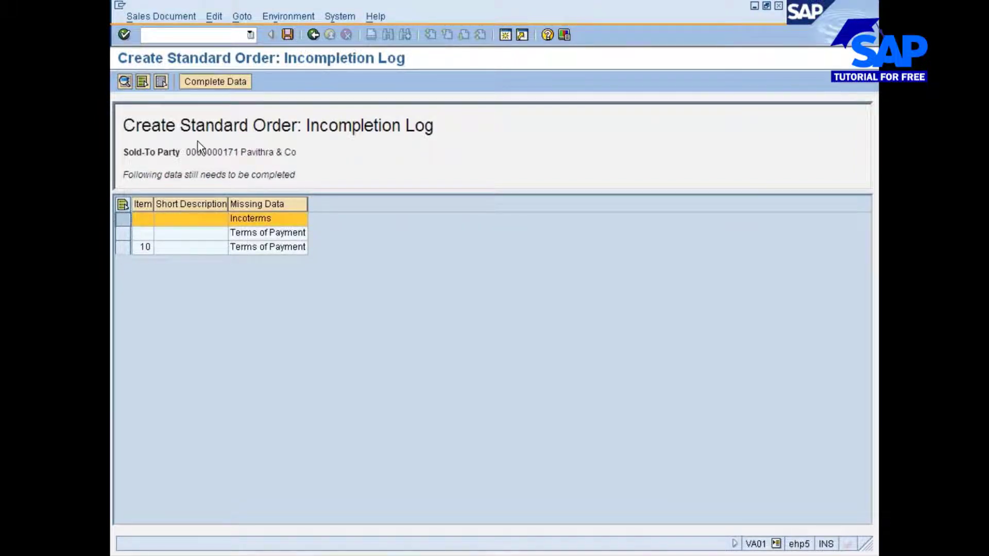
{"action": "left_click", "coordinate": [233, 83]}
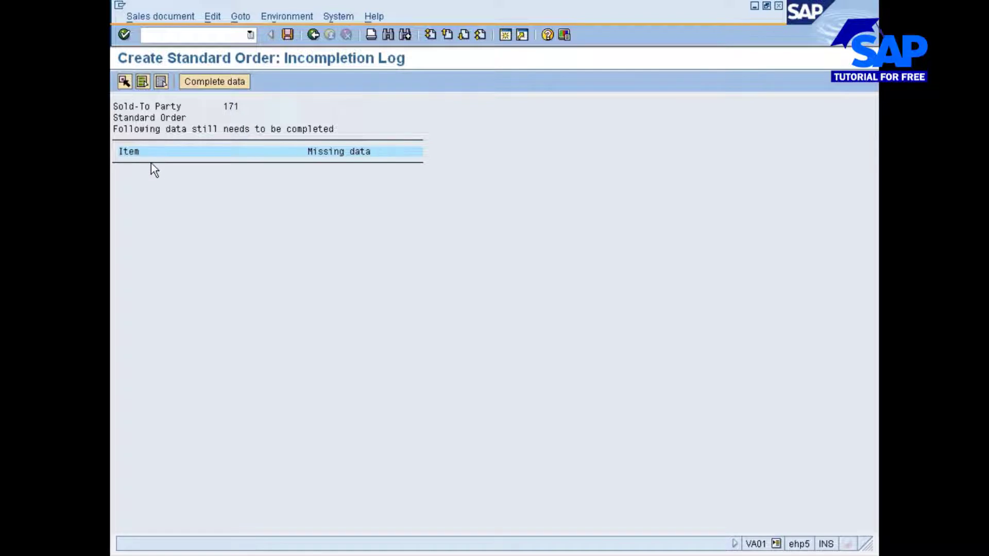
{"action": "left_click", "coordinate": [222, 83]}
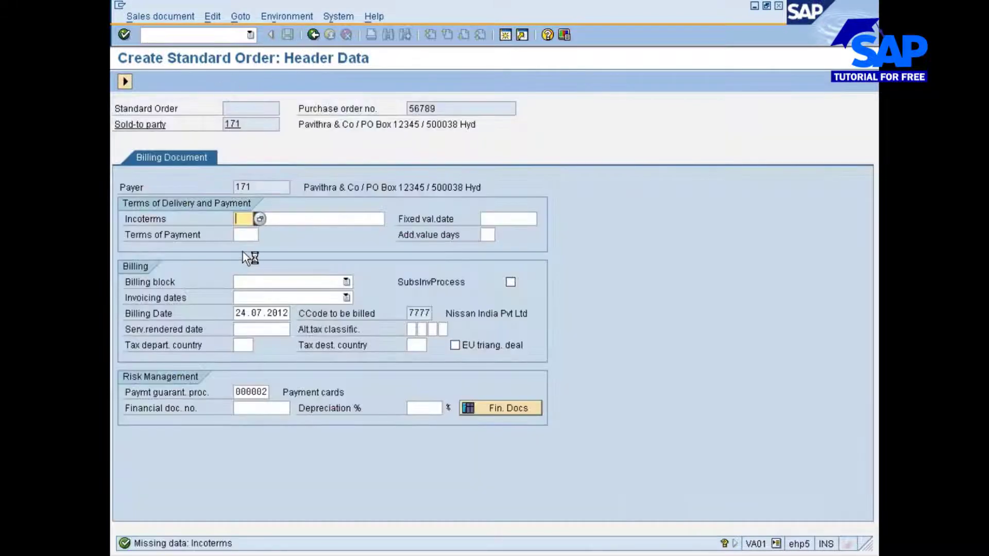
{"action": "left_click", "coordinate": [258, 219]}
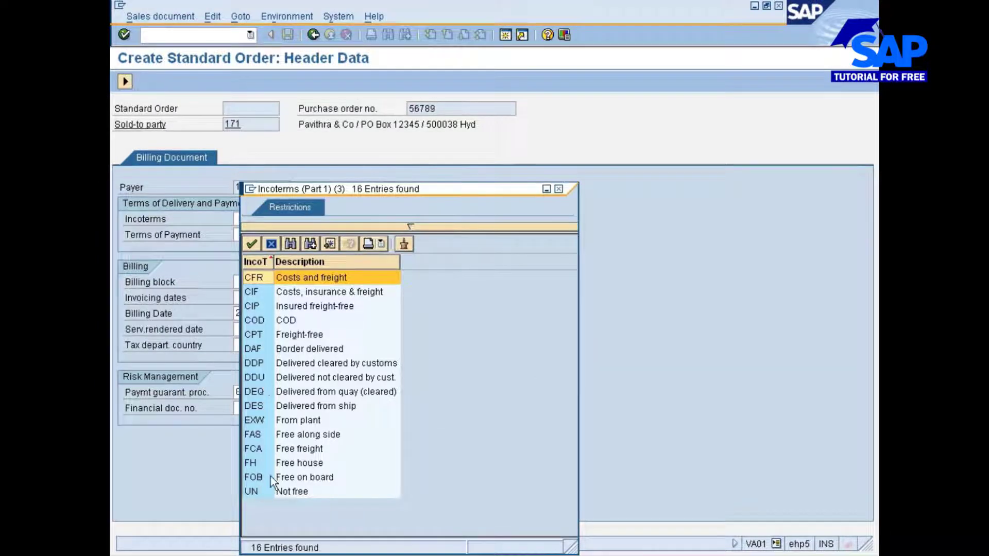
{"action": "double_click", "coordinate": [278, 420]}
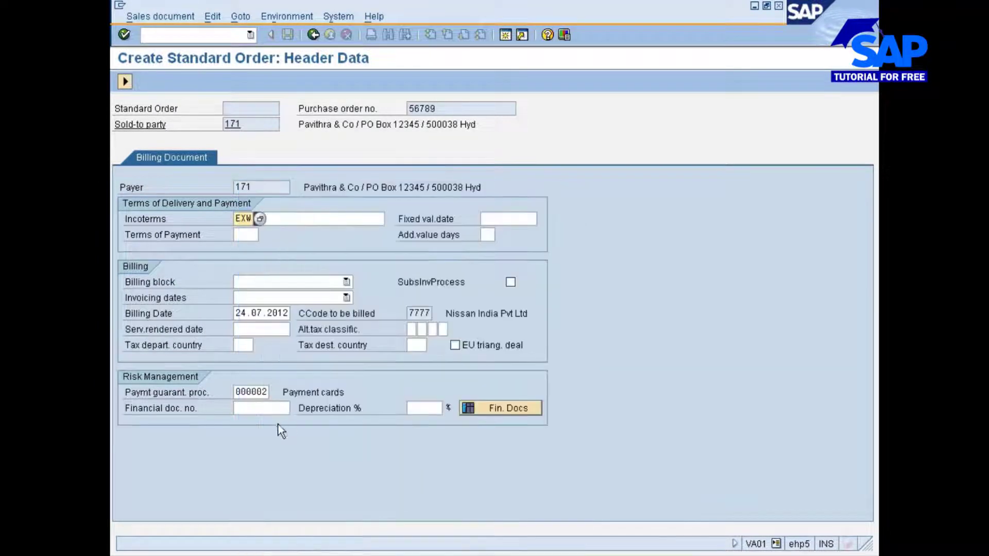
{"action": "left_click", "coordinate": [312, 34]}
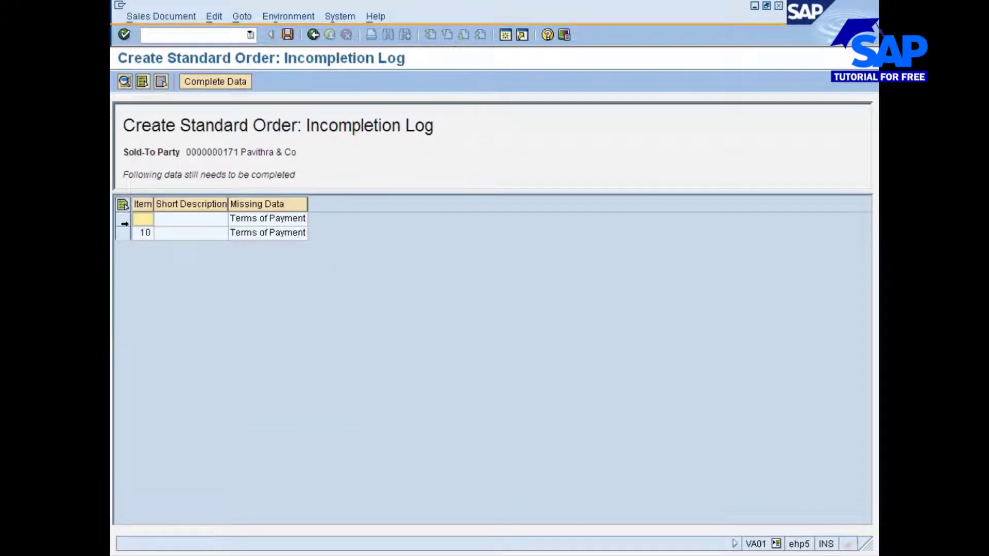
Step: Complete the missing header terms of payment with 0001 and save the standard order
{"action": "left_click", "coordinate": [123, 220]}
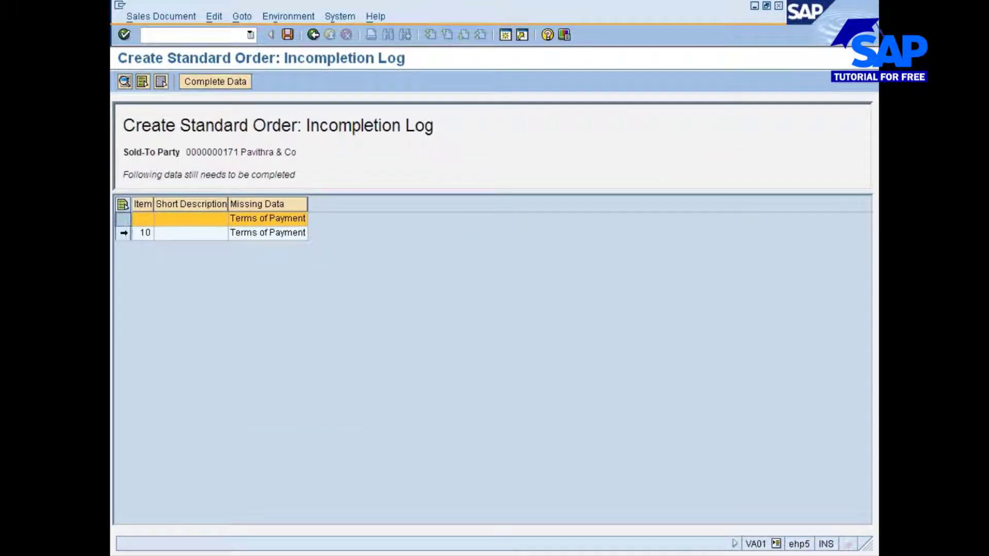
{"action": "left_click", "coordinate": [123, 233]}
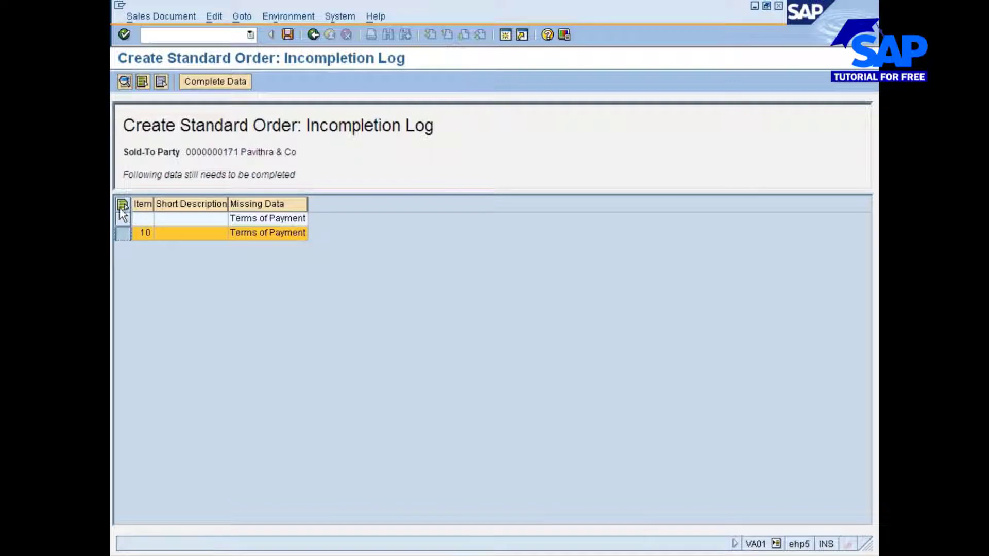
{"action": "left_click", "coordinate": [123, 219]}
{"action": "left_click", "coordinate": [221, 84]}
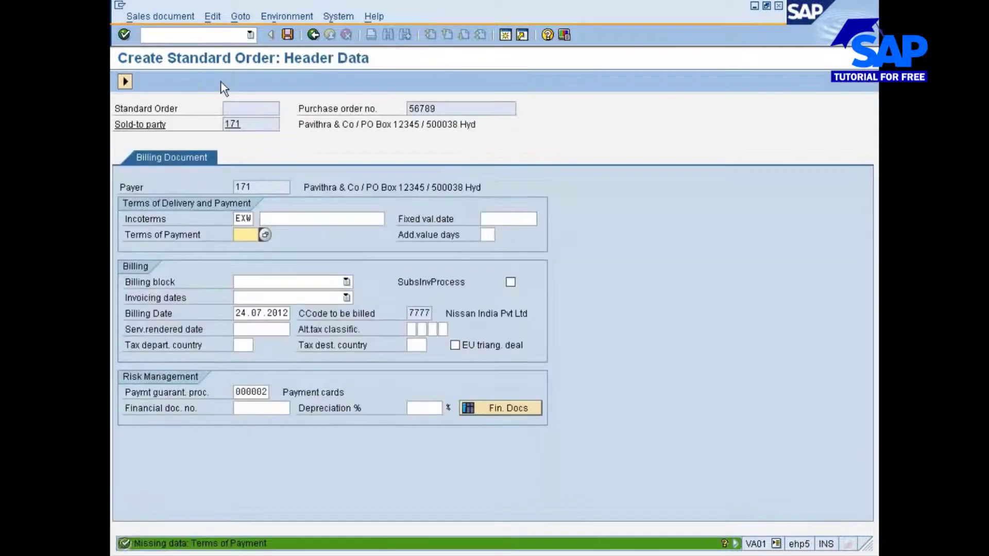
{"action": "left_click", "coordinate": [263, 235]}
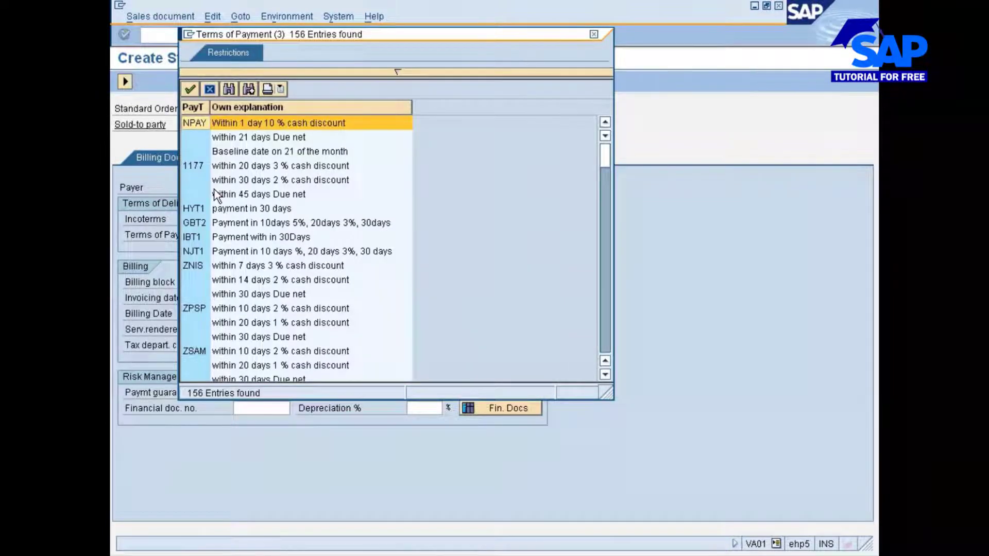
{"action": "scroll", "coordinate": [230, 242], "scroll_direction": "down", "scroll_amount": 1}
{"action": "scroll", "coordinate": [230, 242], "scroll_direction": "down", "scroll_amount": 2}
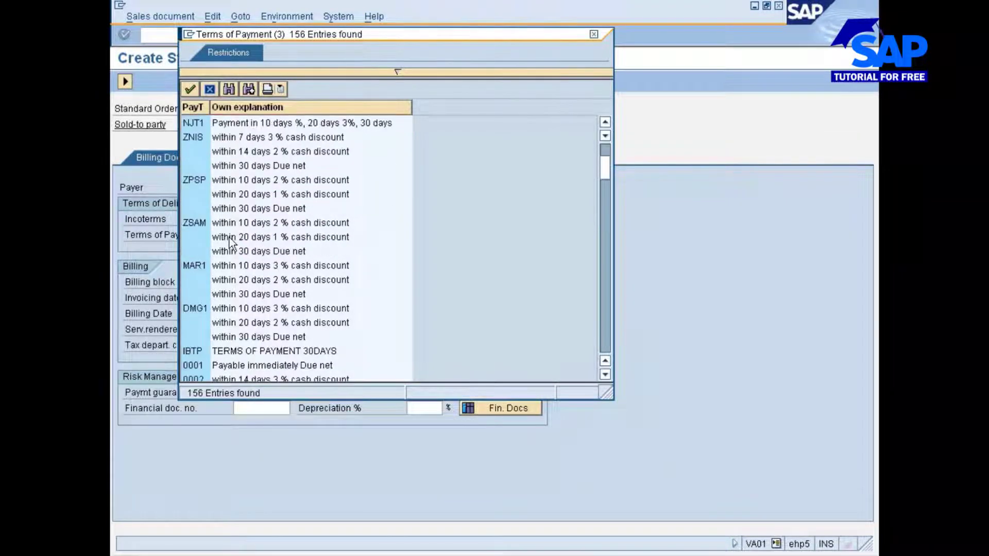
{"action": "scroll", "coordinate": [230, 242], "scroll_direction": "up", "scroll_amount": 2}
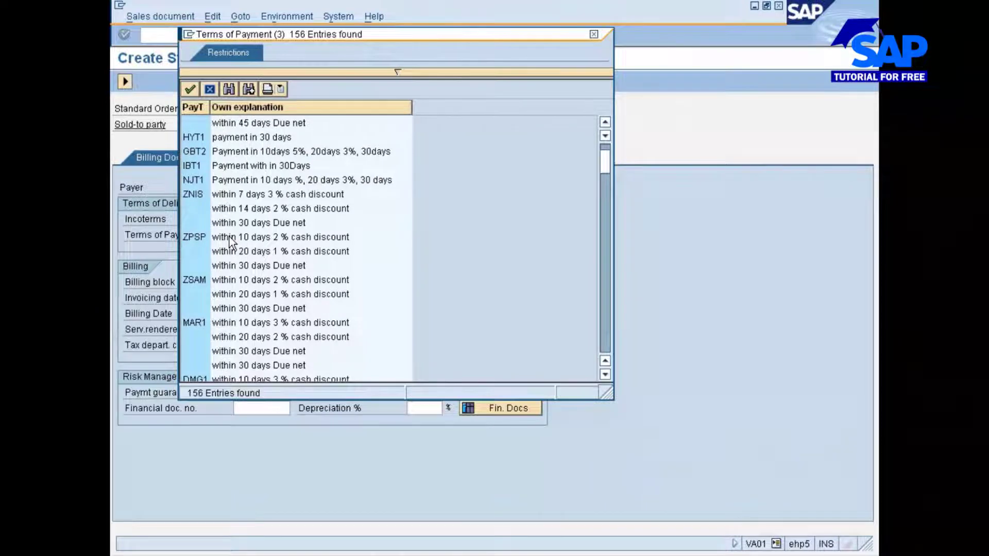
{"action": "scroll", "coordinate": [230, 243], "scroll_direction": "down", "scroll_amount": 2}
{"action": "double_click", "coordinate": [230, 320]}
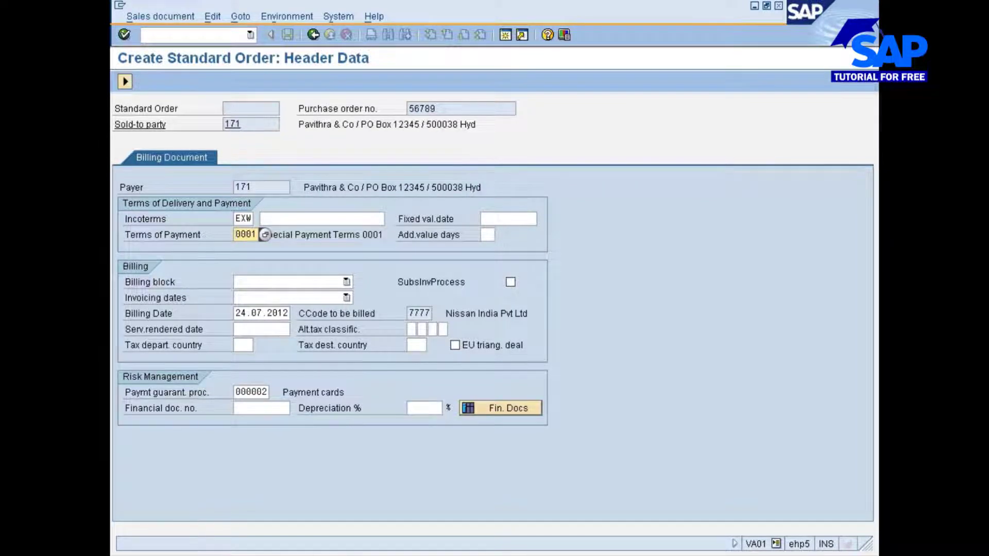
{"action": "left_click", "coordinate": [124, 82]}
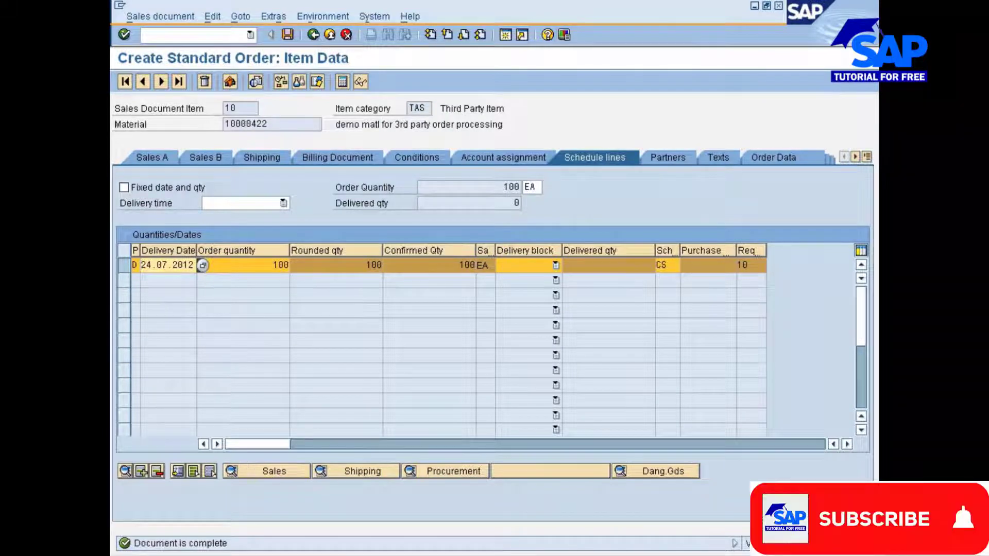
{"action": "left_click", "coordinate": [288, 34]}
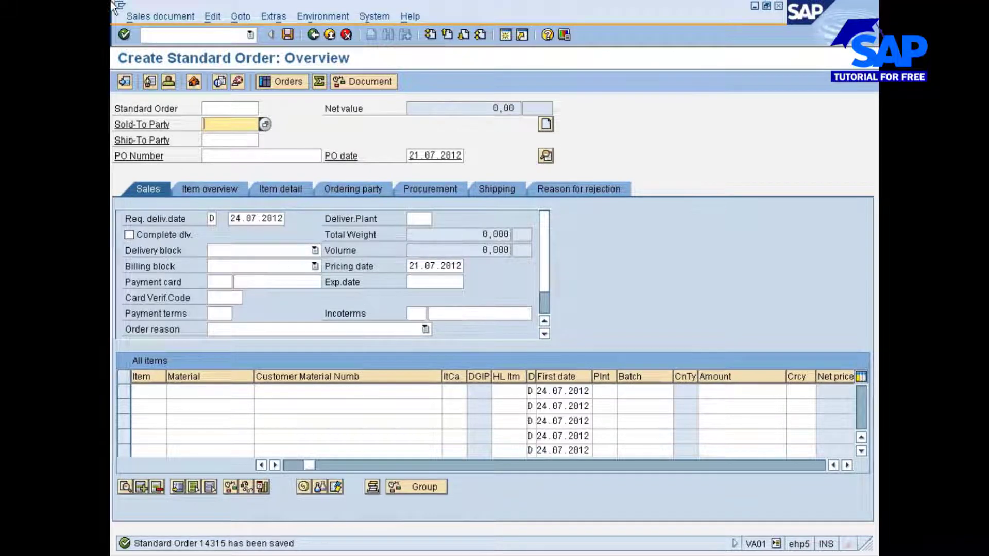
Step: Open the just-saved standard order in display mode and consult the slide on third-party indicators and fields
{"action": "left_click", "coordinate": [157, 17]}
{"action": "left_click", "coordinate": [159, 67]}
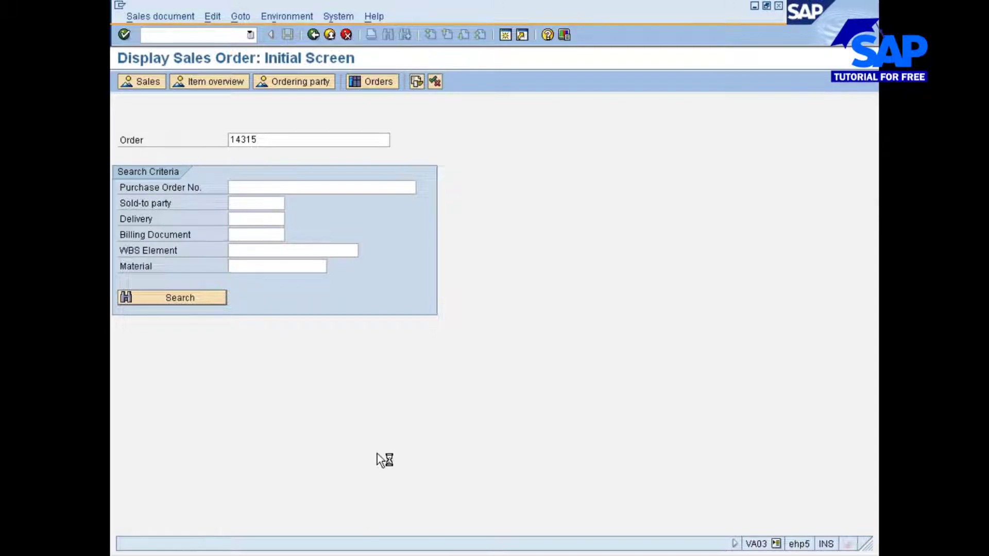
{"action": "left_click", "coordinate": [473, 554]}
{"action": "left_click", "coordinate": [481, 534]}
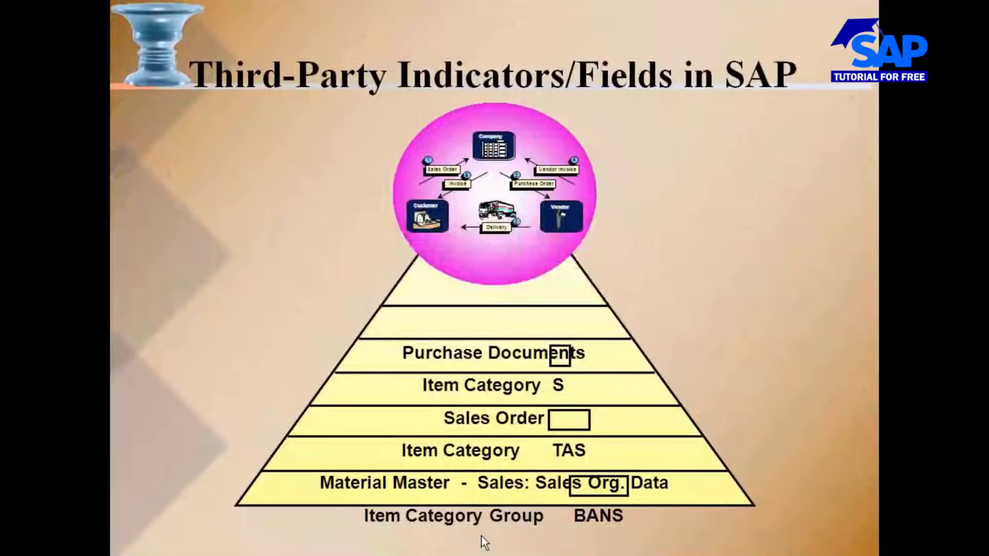
{"action": "key", "text": "alt+Tab"}
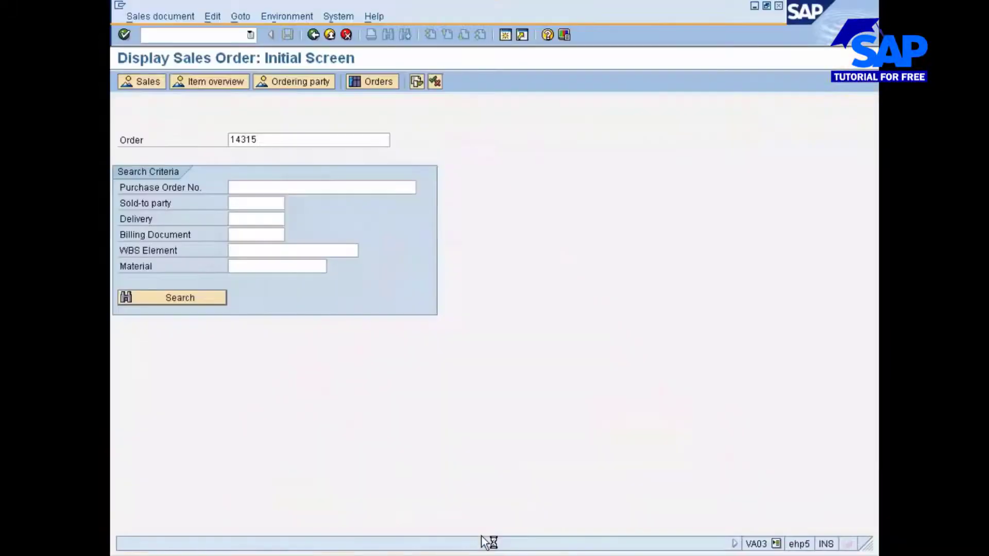
{"action": "key", "text": "alt+Tab"}
{"action": "key", "text": "alt+Tab"}
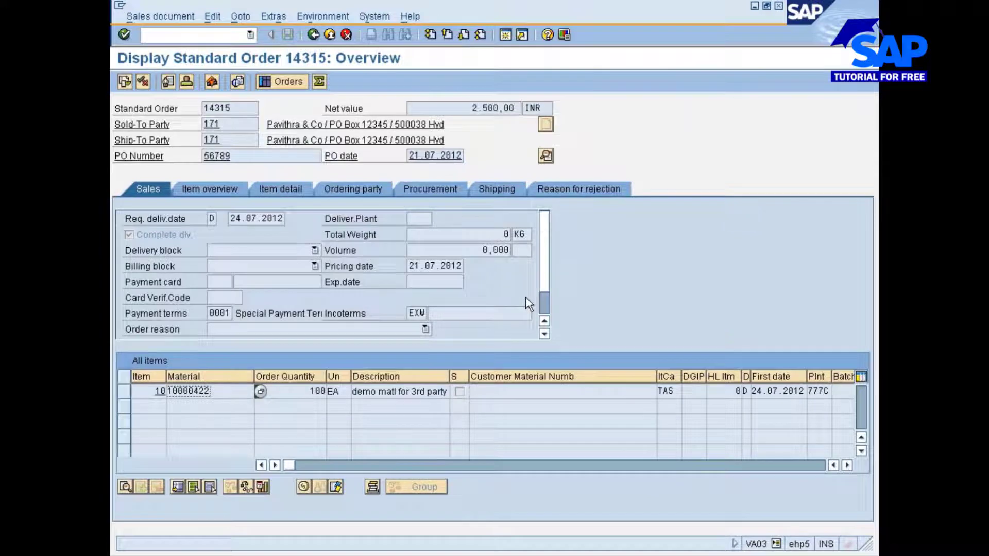
Step: Compare the item category of item 10 in the displayed order with the sales order level on the third-party indicators slide
{"action": "key", "text": "alt+Tab"}
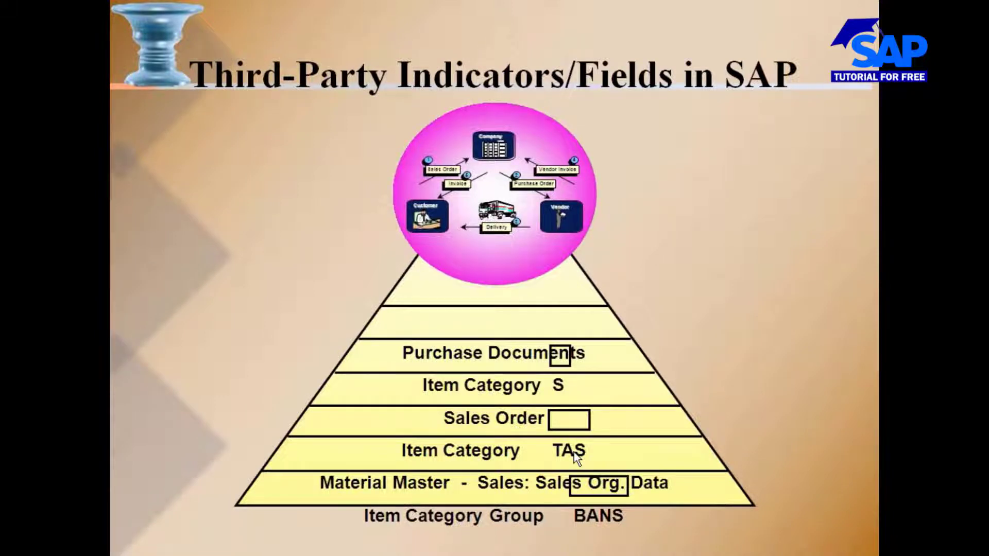
{"action": "key", "text": "alt+Tab"}
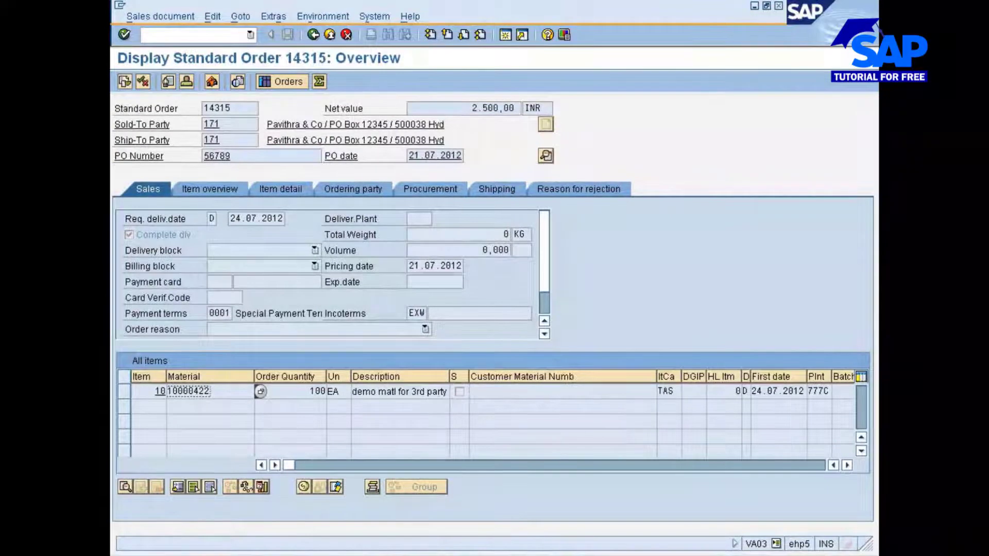
{"action": "left_click", "coordinate": [670, 391]}
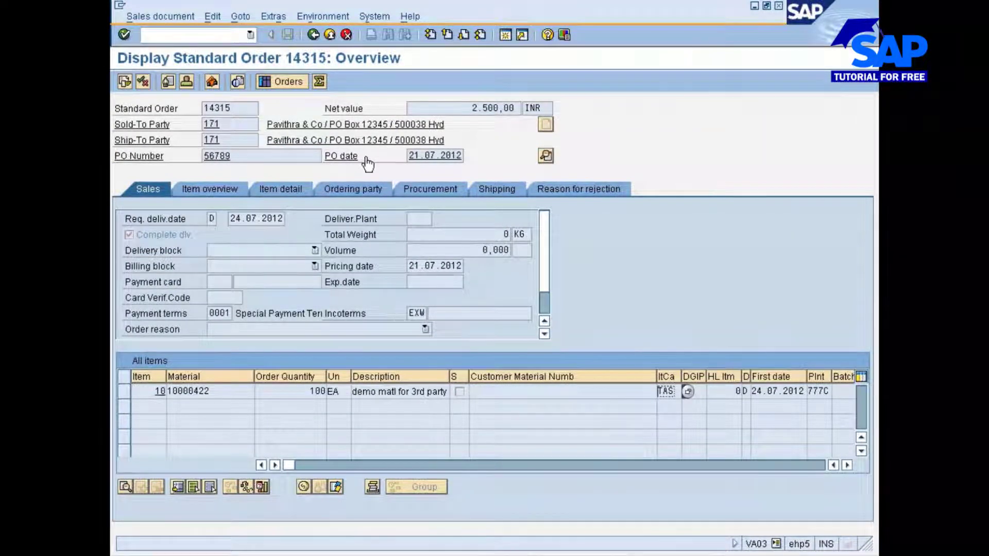
Step: Display the schedule lines of item 10 from the procurement overview and copy the purchase requisition number
{"action": "left_click", "coordinate": [439, 192]}
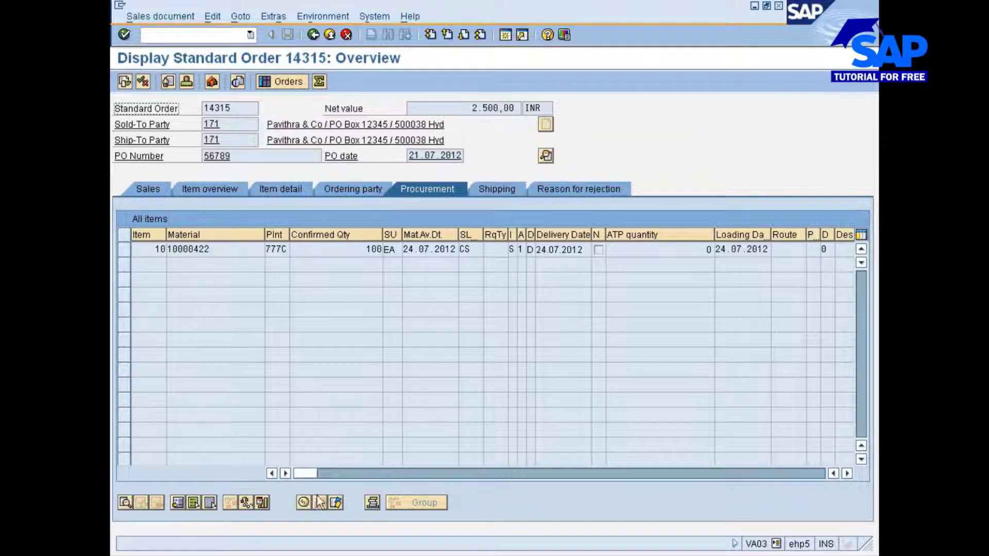
{"action": "left_click_drag", "start_coordinate": [307, 470], "coordinate": [285, 456]}
{"action": "left_click", "coordinate": [123, 250]}
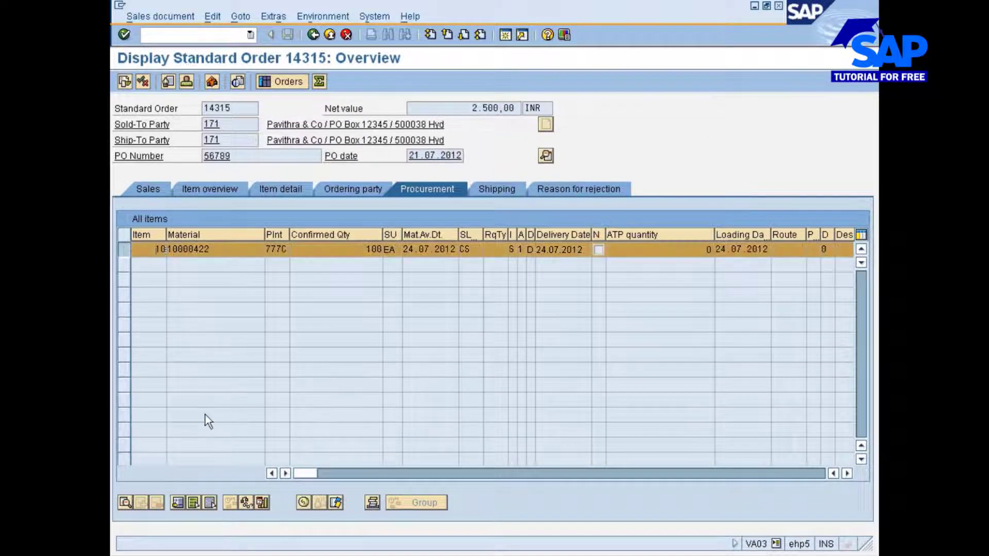
{"action": "left_click", "coordinate": [263, 502]}
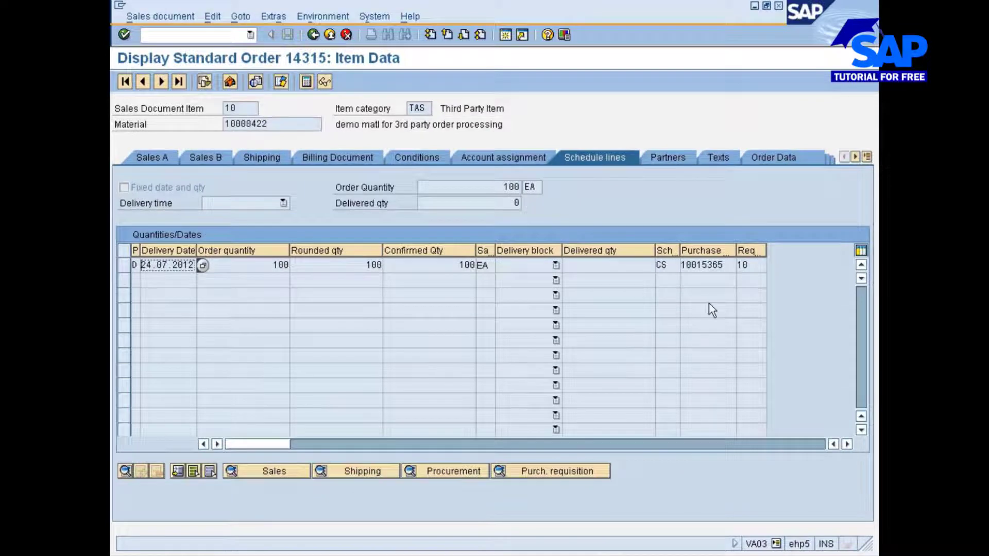
{"action": "left_click_drag", "start_coordinate": [724, 265], "coordinate": [681, 265]}
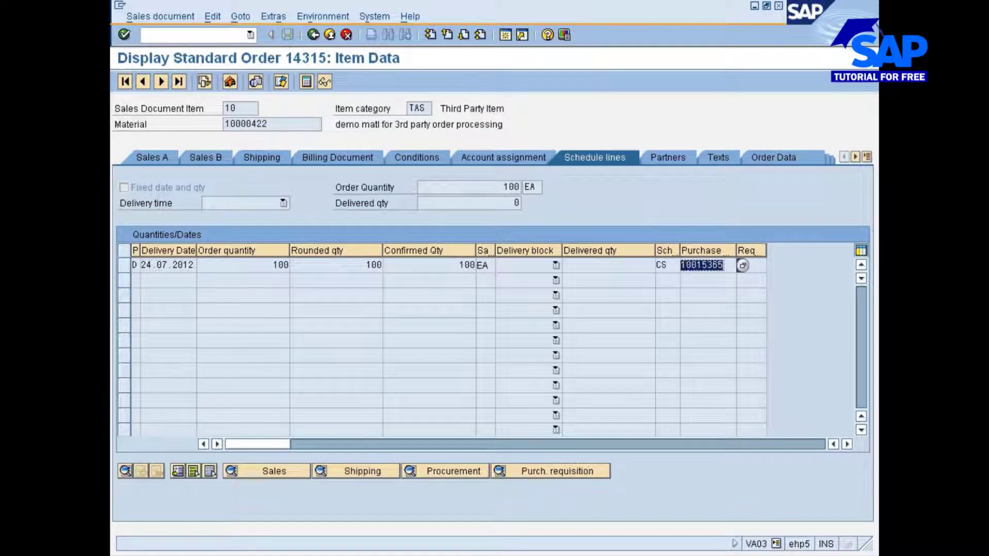
{"action": "key", "text": "ctrl+c"}
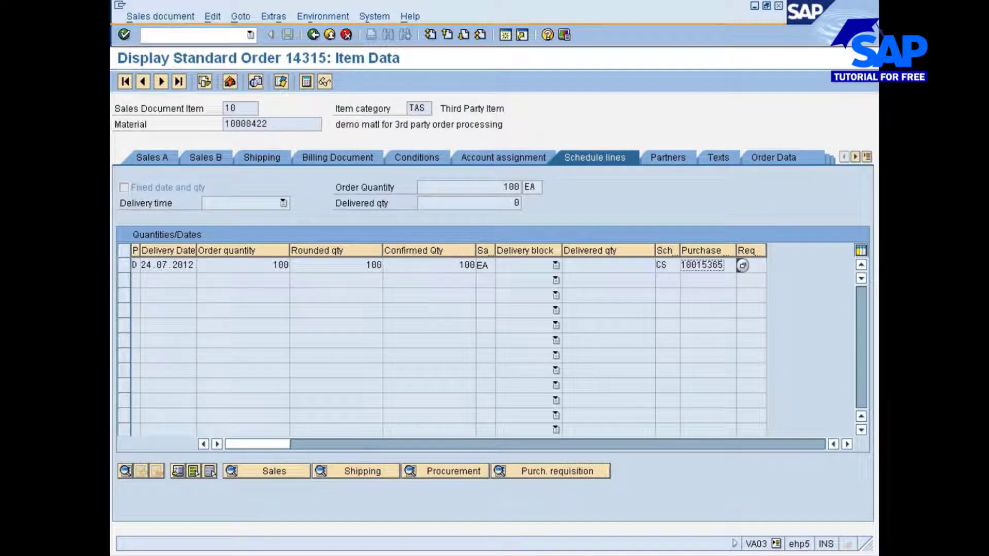
Step: Open the purchase requisition behind the sales order's schedule line and check its outline agreement, agreement item and fixed vendor
{"action": "left_click", "coordinate": [122, 265]}
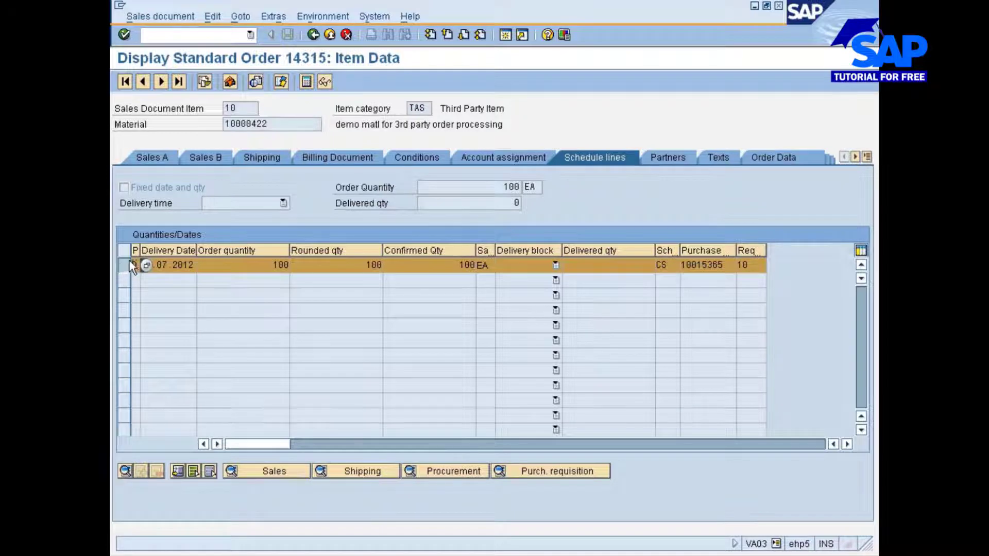
{"action": "left_click", "coordinate": [562, 477]}
{"action": "left_click", "coordinate": [509, 555]}
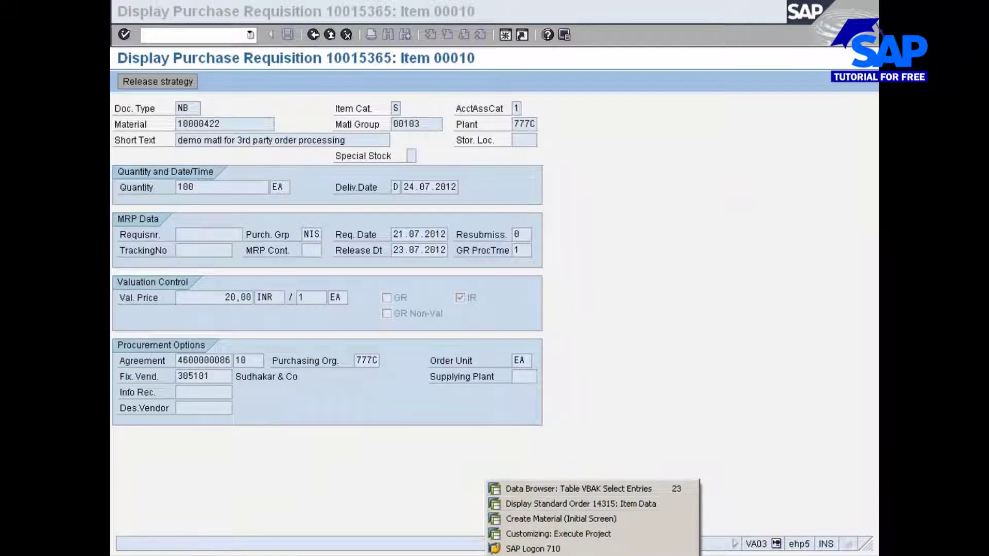
{"action": "left_click", "coordinate": [189, 361]}
{"action": "left_click", "coordinate": [192, 376]}
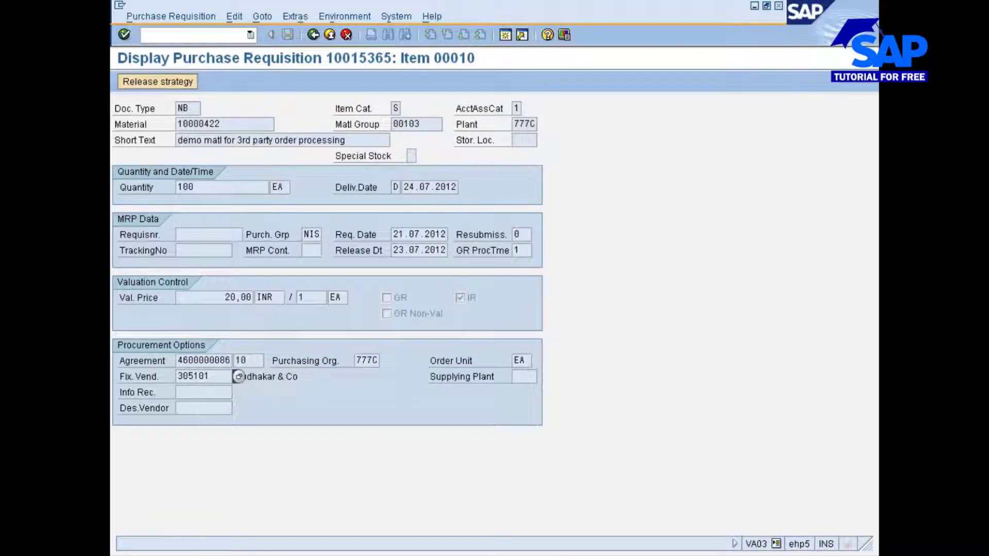
{"action": "mouse_move", "coordinate": [211, 377]}
{"action": "left_mouse_down"}
{"action": "mouse_move", "coordinate": [177, 376]}
{"action": "mouse_move", "coordinate": [214, 360]}
{"action": "left_mouse_up"}
{"action": "left_click", "coordinate": [178, 376]}
{"action": "left_click", "coordinate": [238, 360]}
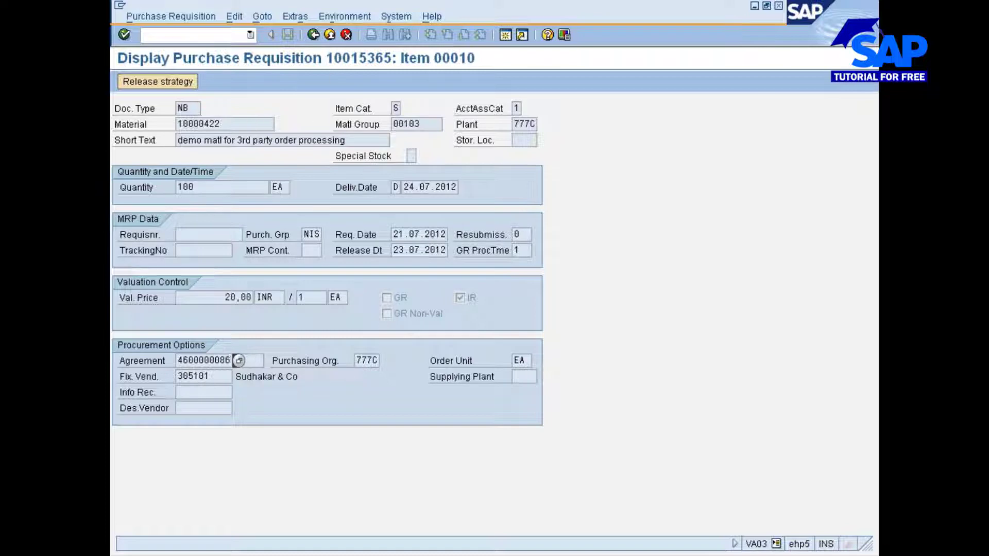
Step: Return to the sales order's schedule lines and copy the purchase requisition number
{"action": "left_click", "coordinate": [313, 34]}
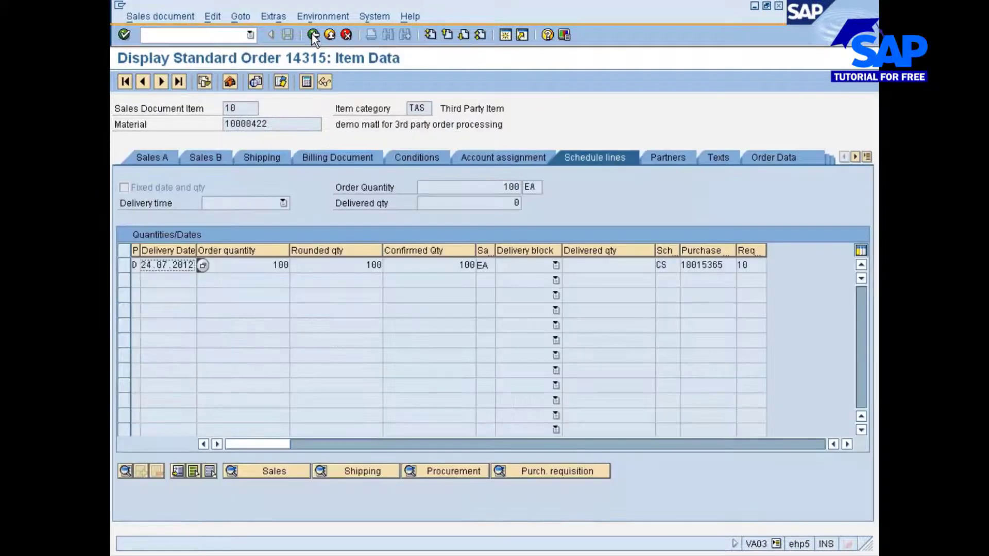
{"action": "left_click_drag", "start_coordinate": [723, 265], "coordinate": [681, 265]}
{"action": "key", "text": "ctrl+c"}
Step: In the VBAK Data Browser session, run transaction ME53N and display the purchase requisition with the copied number
{"action": "left_click", "coordinate": [536, 555]}
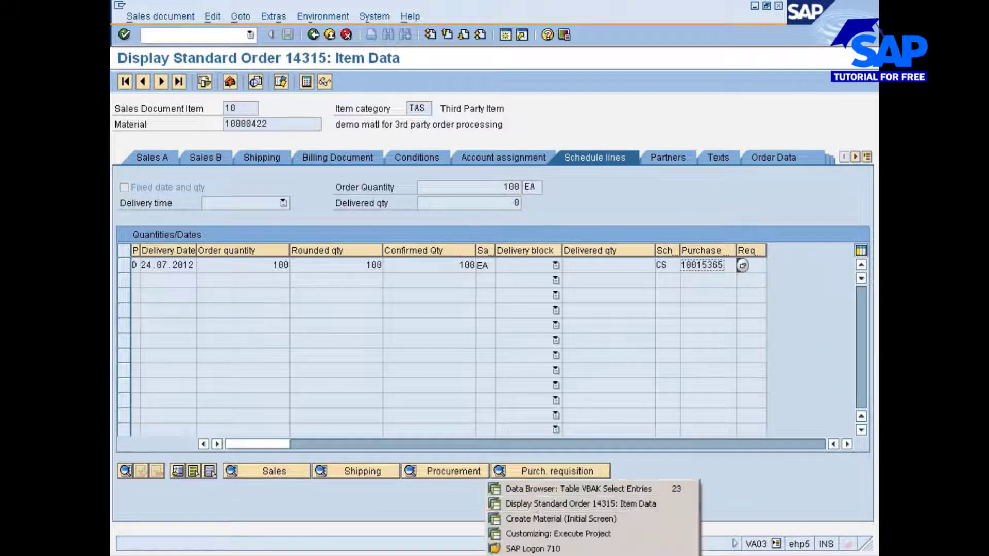
{"action": "left_click", "coordinate": [538, 489]}
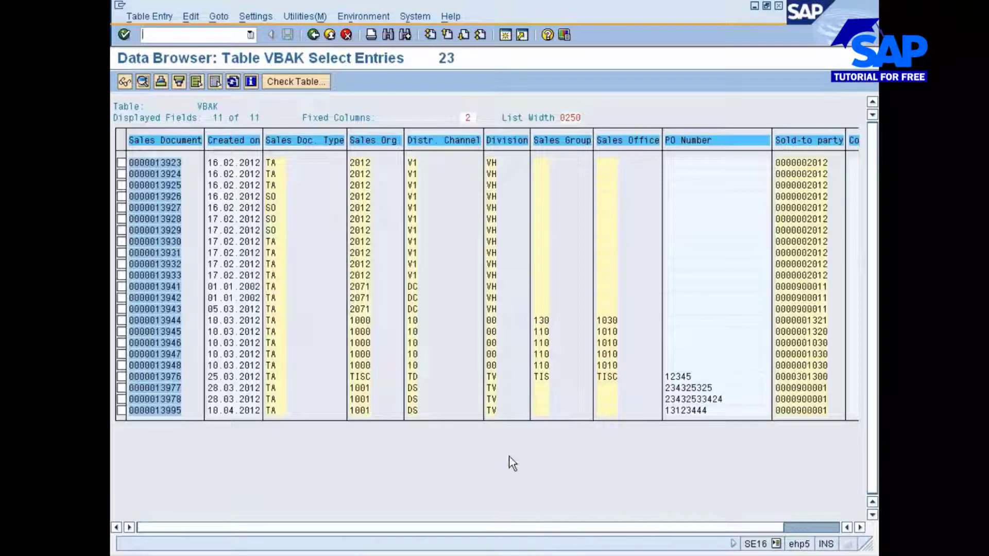
{"action": "type", "text": "/nme5"}
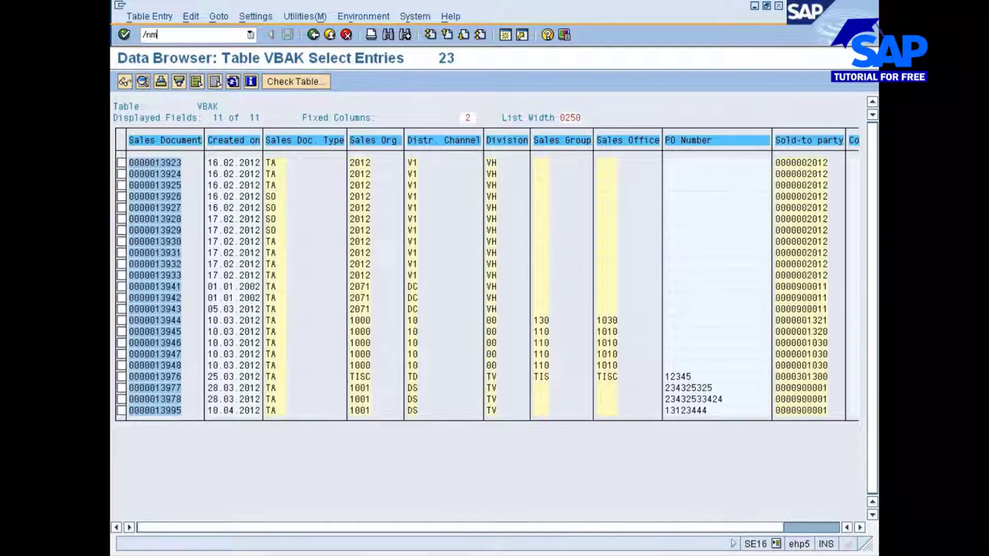
{"action": "type", "text": "1n"}
{"action": "key", "text": "Return"}
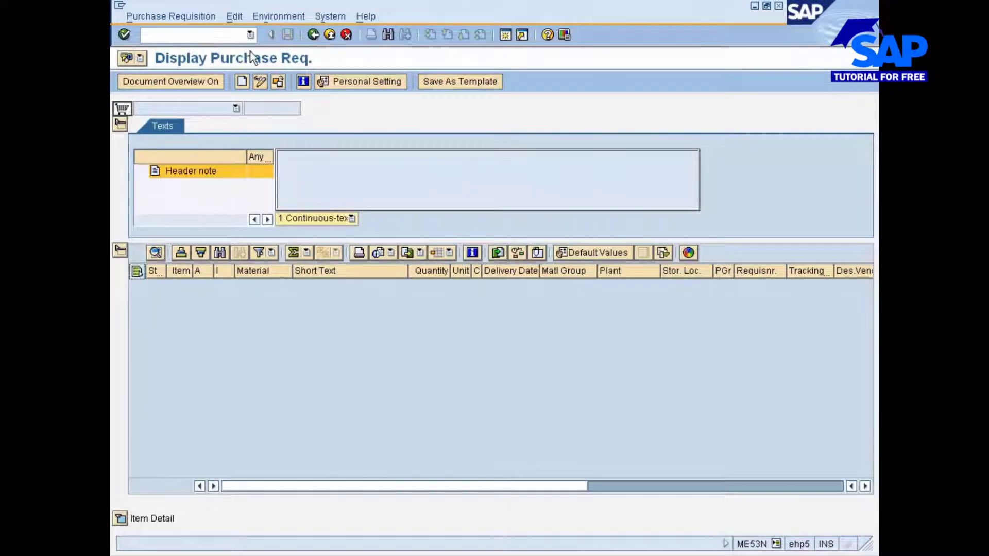
{"action": "left_click", "coordinate": [279, 82]}
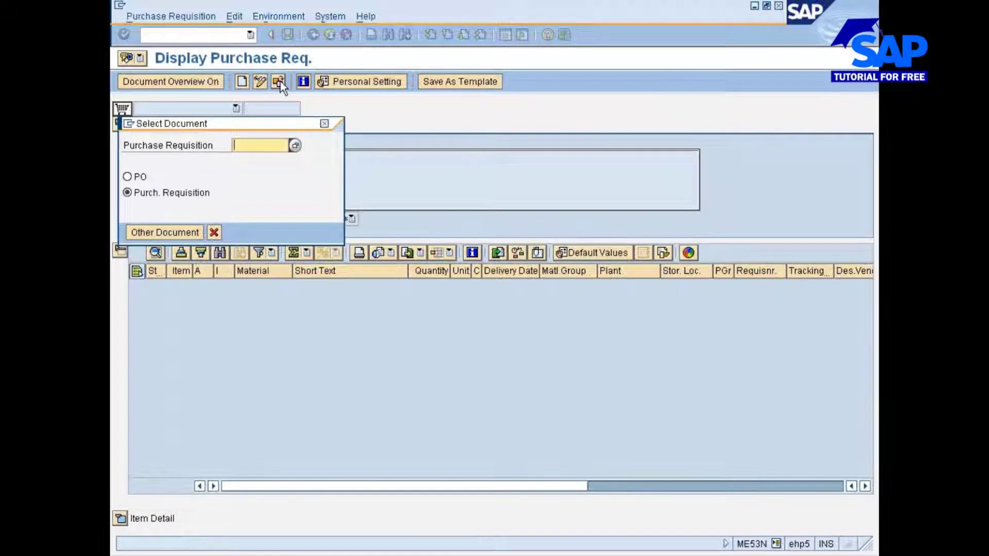
{"action": "key", "text": "ctrl+v"}
{"action": "key", "text": "Return"}
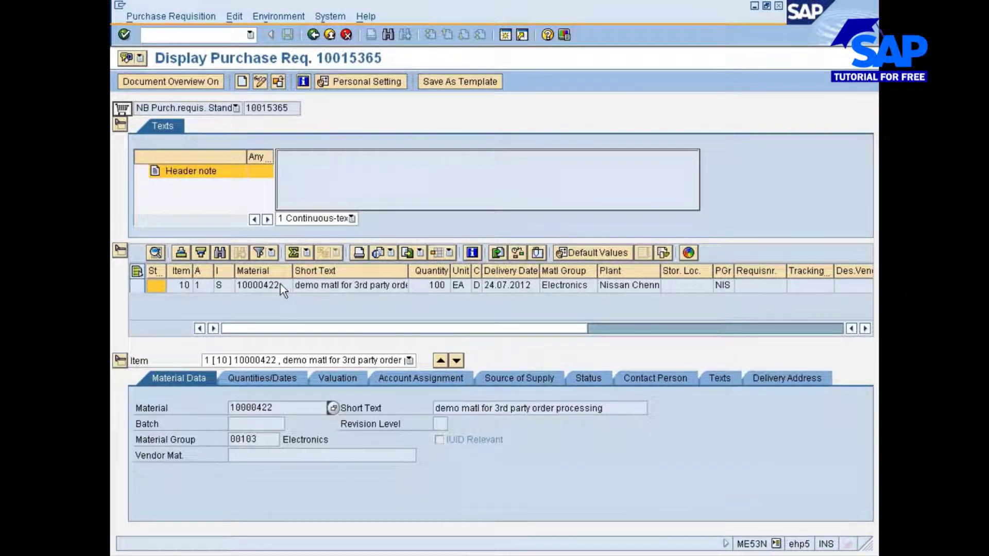
Step: Look up the possible values for the requisition item's item category and account assignment category, leaving both unchanged
{"action": "left_click", "coordinate": [219, 286]}
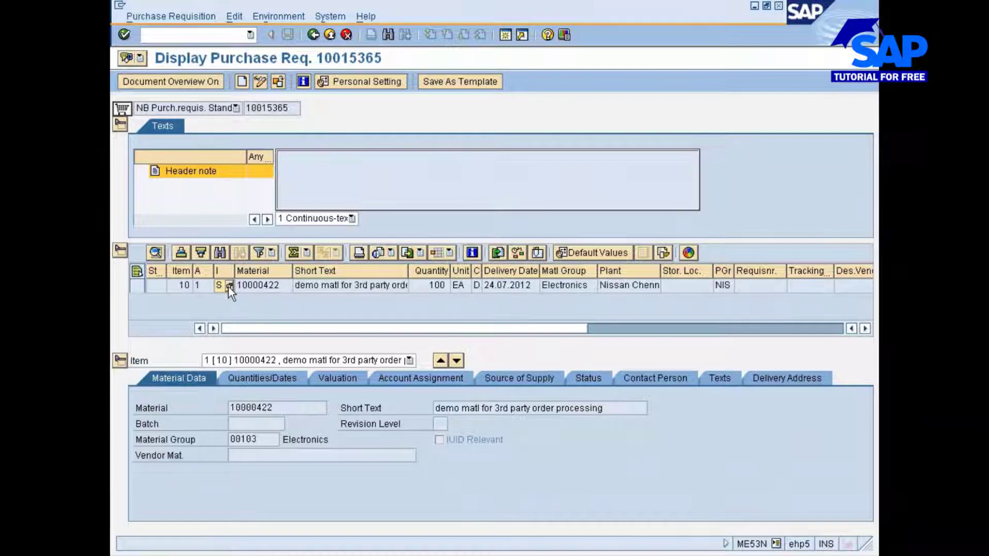
{"action": "left_click", "coordinate": [228, 287]}
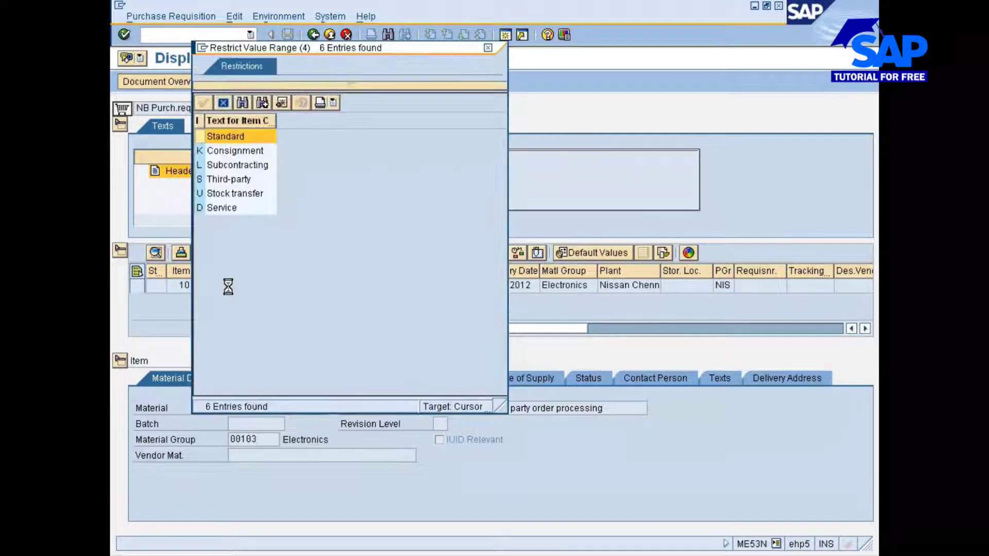
{"action": "left_click", "coordinate": [206, 180]}
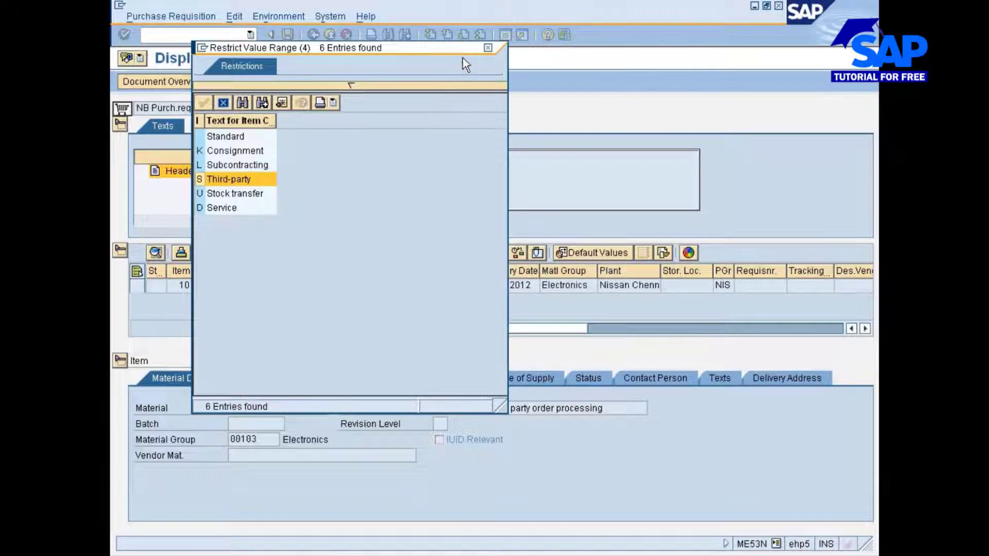
{"action": "left_click", "coordinate": [488, 49]}
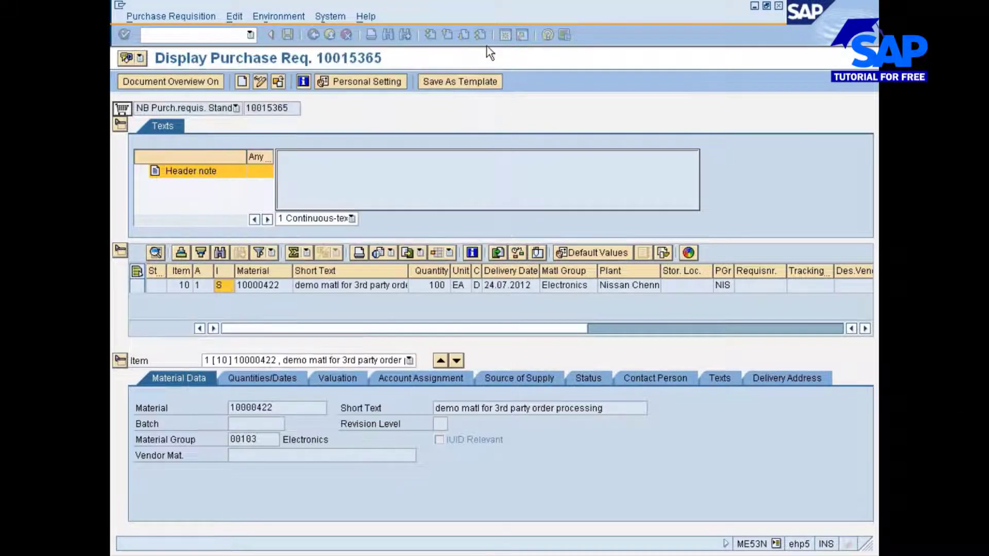
{"action": "left_click", "coordinate": [206, 286]}
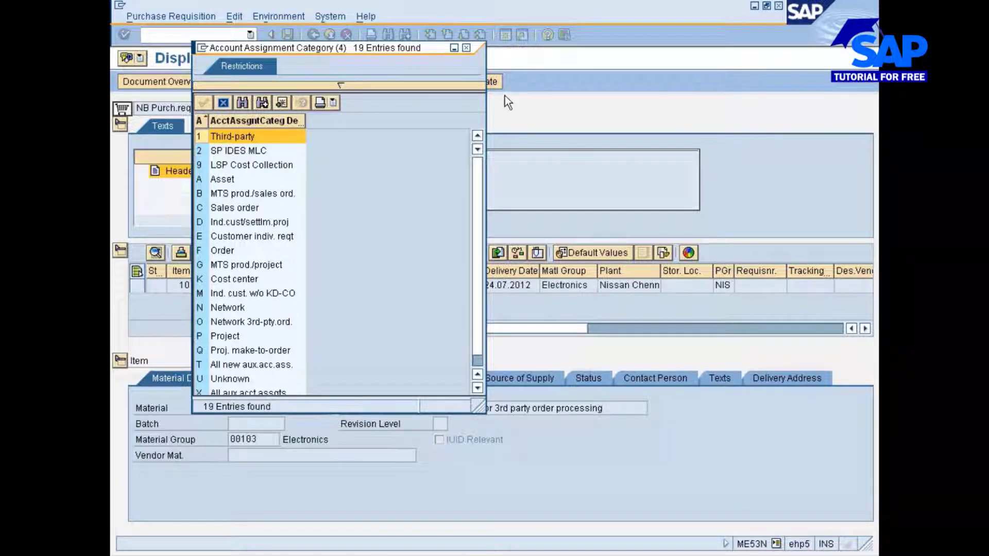
{"action": "left_click", "coordinate": [466, 48]}
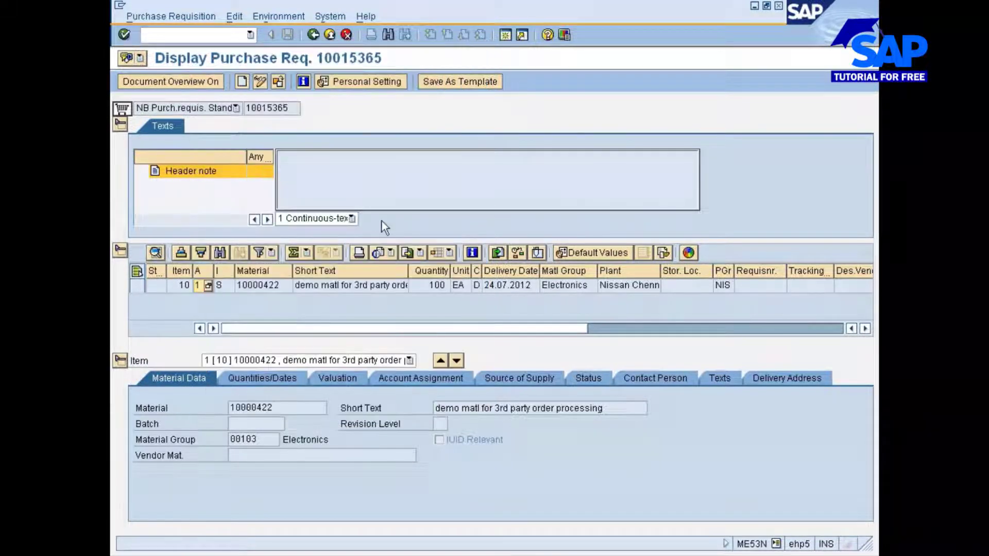
Step: Show the requisition item's account assignment and check its sales order reference and G/L account
{"action": "left_click", "coordinate": [430, 381]}
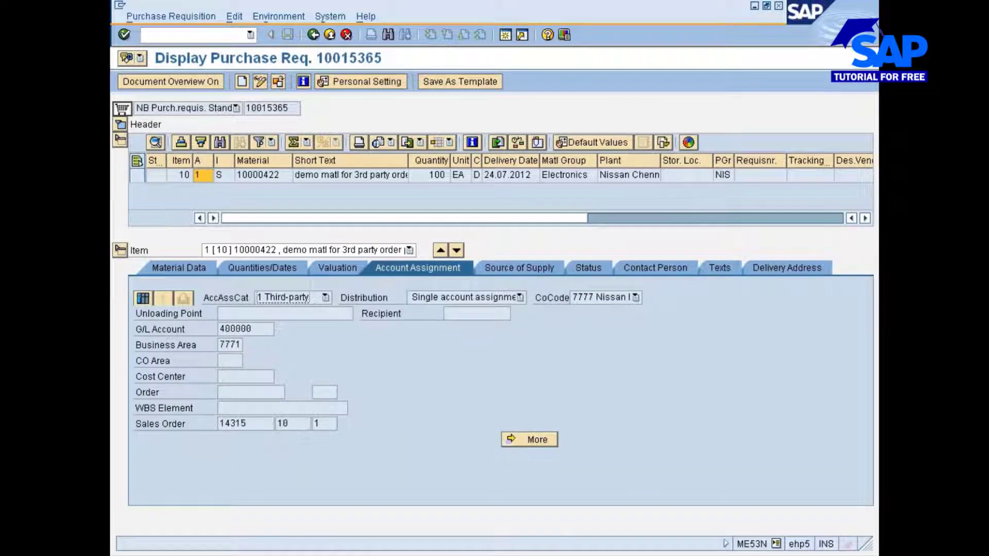
{"action": "left_click_drag", "start_coordinate": [248, 424], "coordinate": [220, 424]}
{"action": "left_click", "coordinate": [220, 423]}
{"action": "left_click_drag", "start_coordinate": [252, 329], "coordinate": [219, 329]}
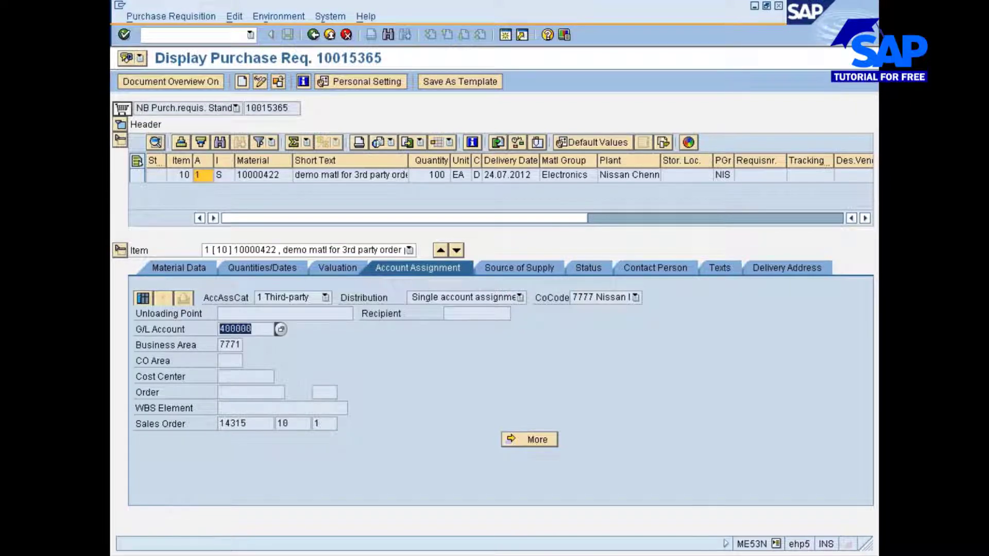
{"action": "left_click", "coordinate": [220, 329]}
Step: Review the requisition item's contact person data, including the creation indicator options, and its delivery address
{"action": "left_click", "coordinate": [656, 261]}
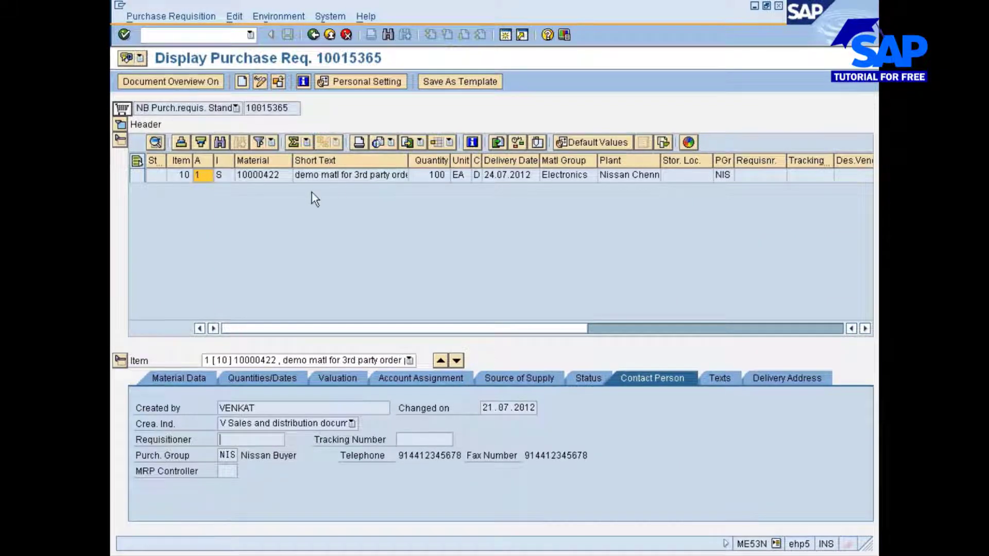
{"action": "left_click", "coordinate": [332, 425]}
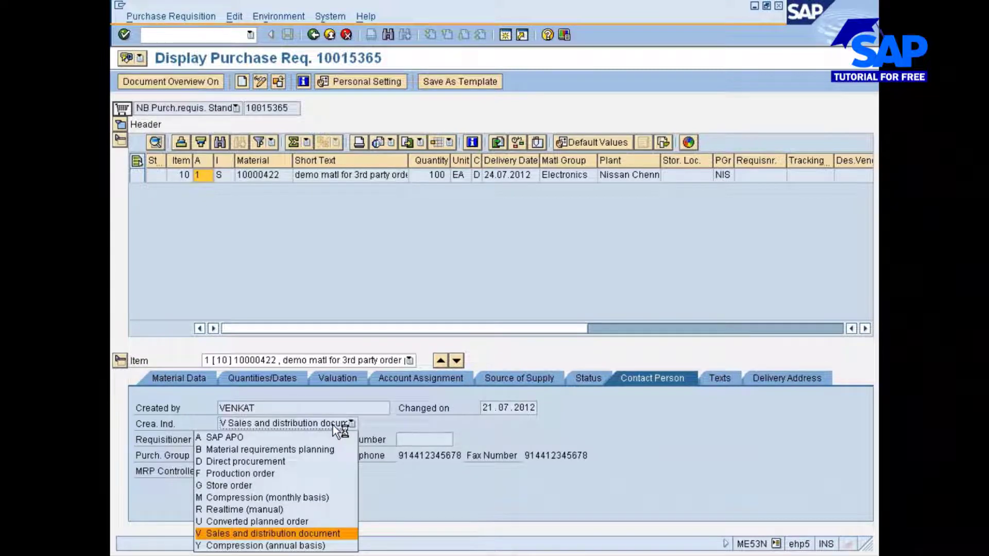
{"action": "left_click", "coordinate": [333, 425]}
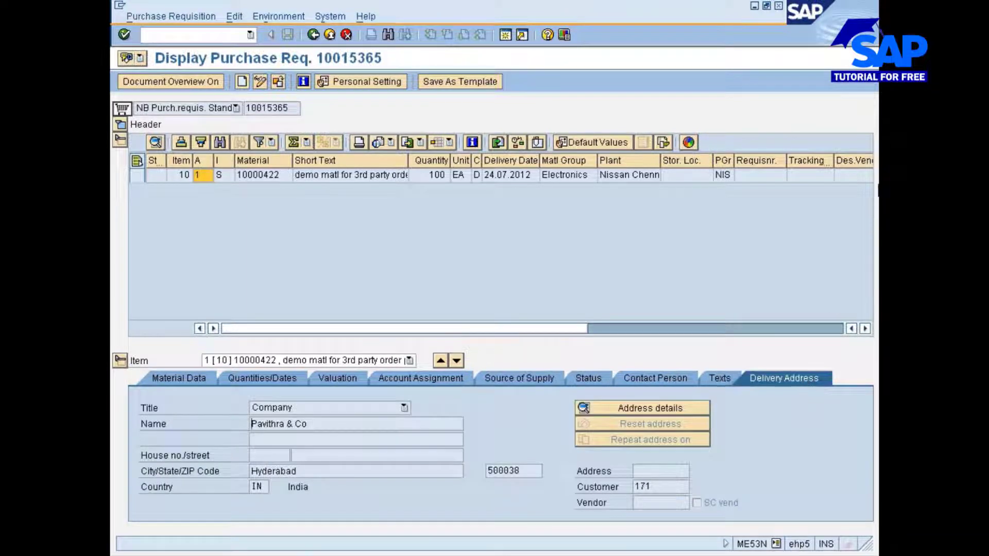
Step: Copy the requisition number from the displayed requisition's header and open transaction ME21N in a new session
{"action": "key", "text": "alt+Tab"}
{"action": "left_click_drag", "start_coordinate": [289, 109], "coordinate": [245, 108]}
{"action": "key", "text": "ctrl+c"}
{"action": "left_click", "coordinate": [246, 108]}
{"action": "type", "text": "/ome21n"}
{"action": "key", "text": "Return"}
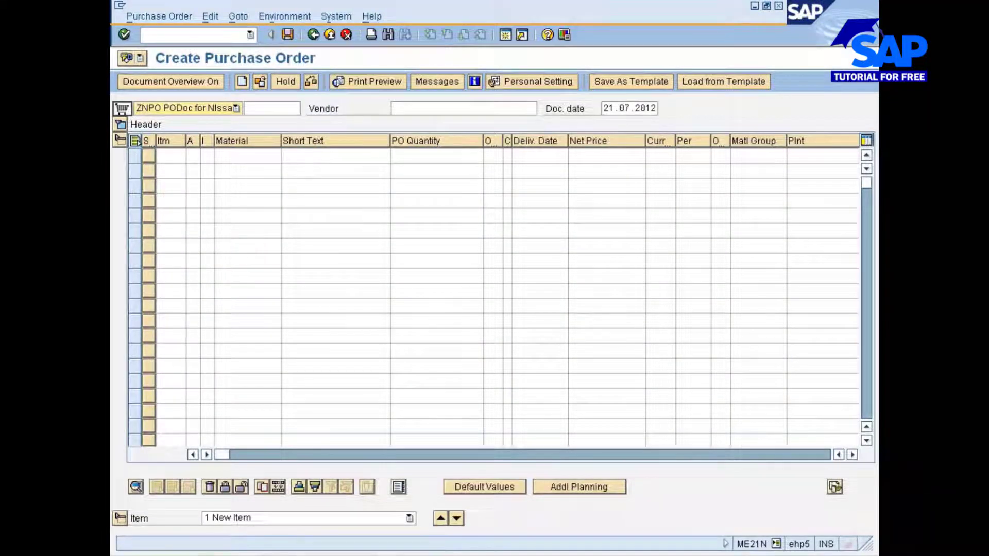
Step: Enter the copied number as the purchase requisition of the first purchase order item and confirm it
{"action": "left_click_drag", "start_coordinate": [225, 455], "coordinate": [489, 454]}
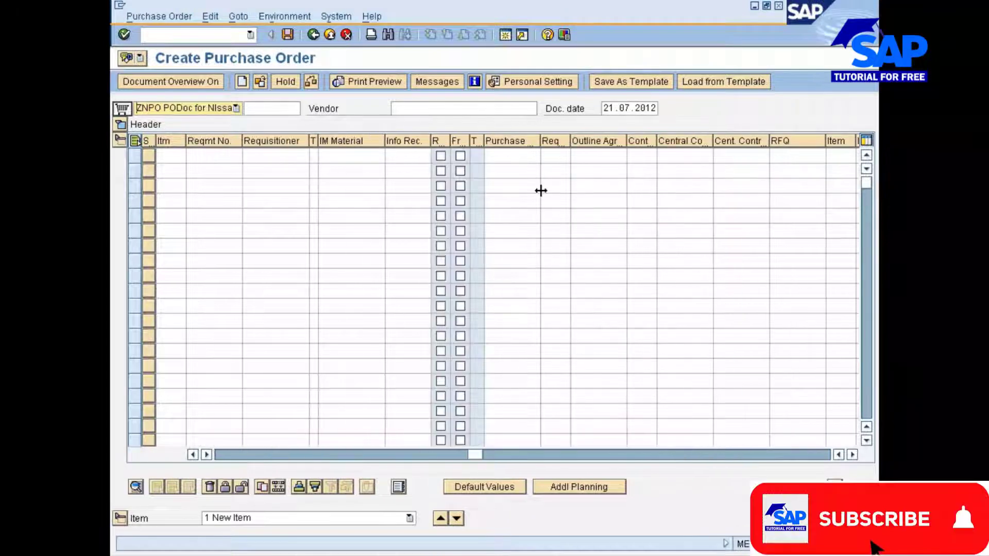
{"action": "left_click", "coordinate": [510, 156]}
{"action": "key", "text": "ctrl+v"}
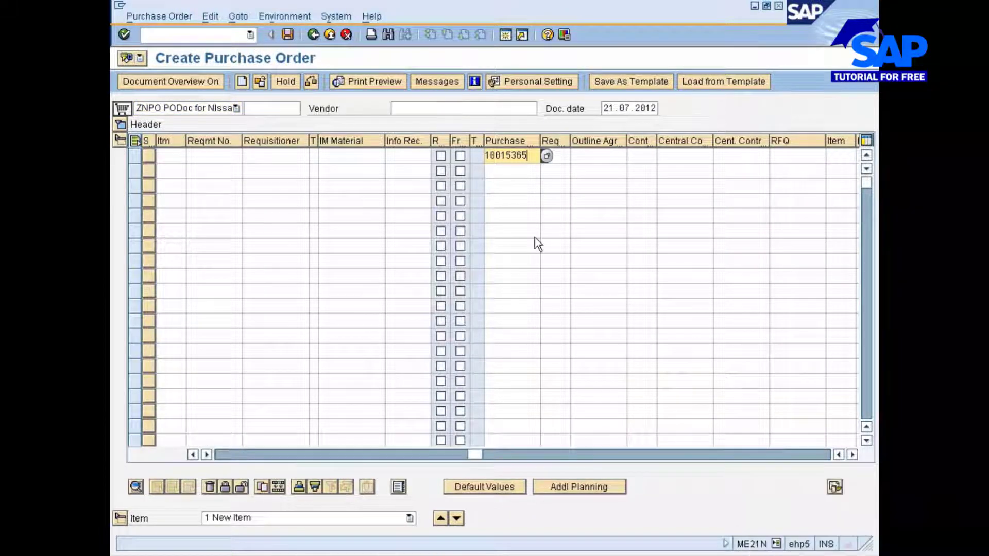
{"action": "key", "text": "Return"}
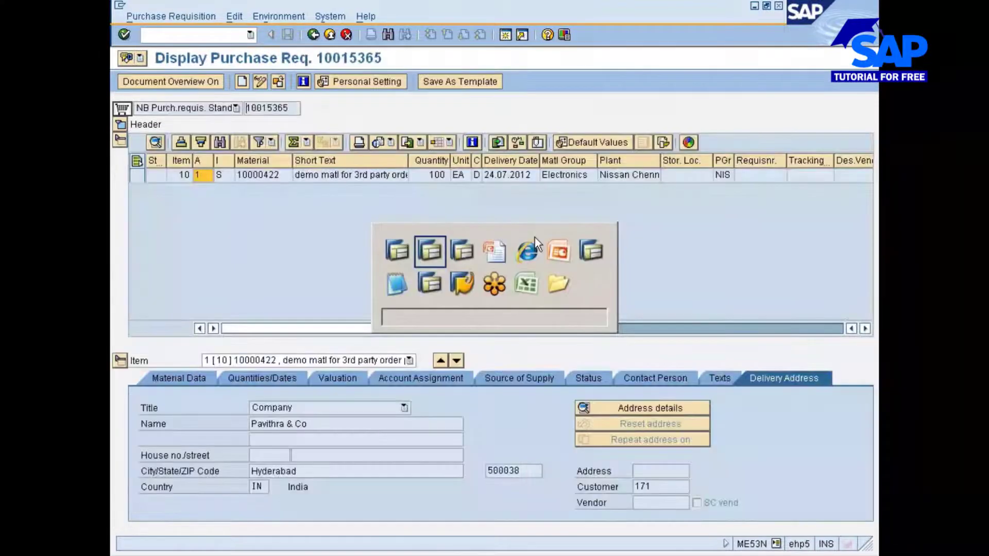
Step: Switch to the sales order session and examine the document flow of the third-party item
{"action": "key", "text": "F3"}
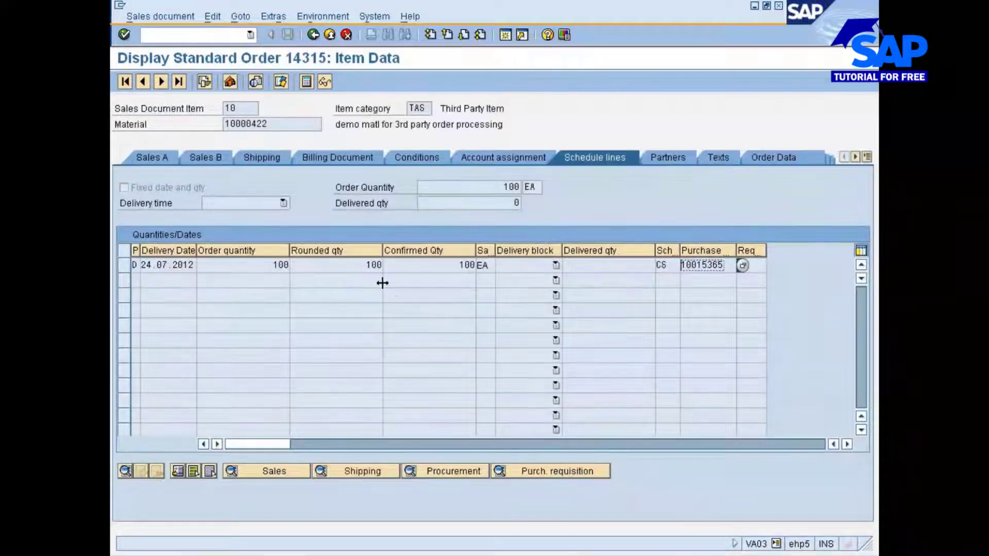
{"action": "left_click", "coordinate": [204, 81]}
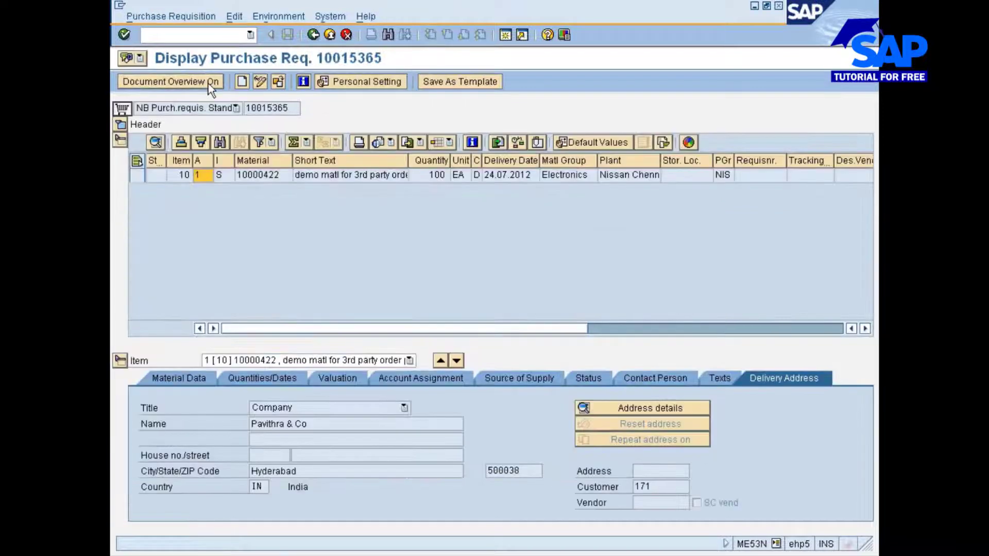
{"action": "key", "text": "alt+Tab"}
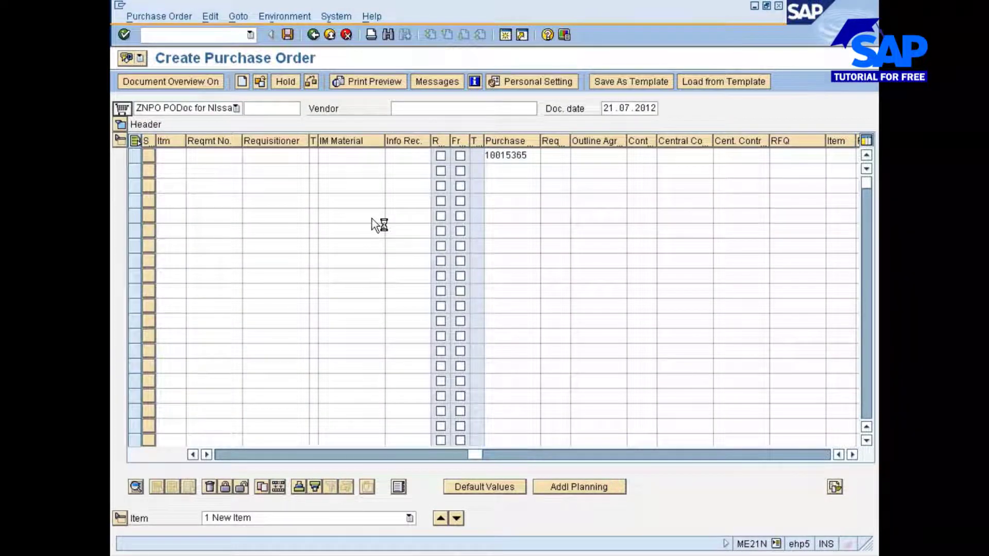
{"action": "key", "text": "alt+Tab"}
{"action": "key", "text": "alt+Tab"}
{"action": "key", "text": "alt+Tab"}
{"action": "key", "text": "alt+Tab"}
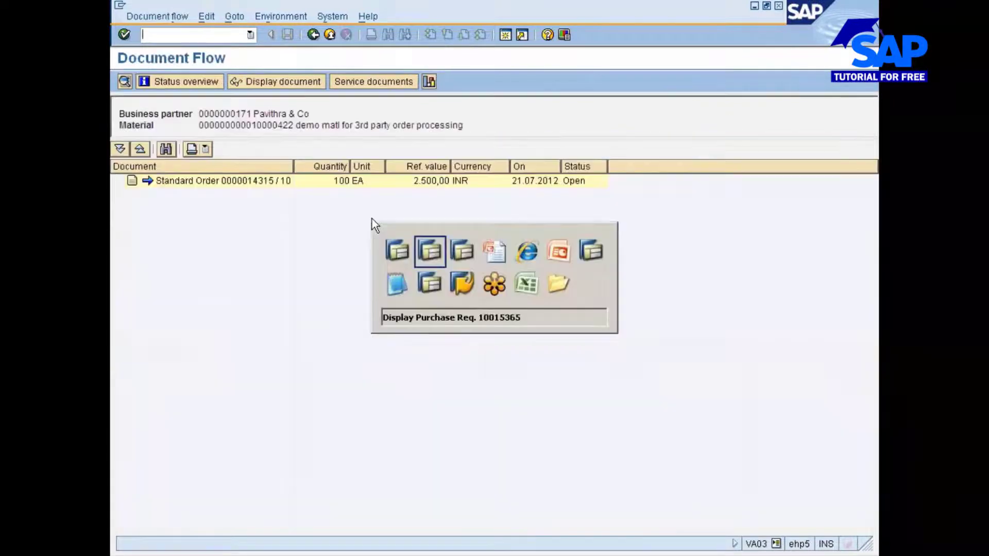
{"action": "key", "text": "alt+Tab"}
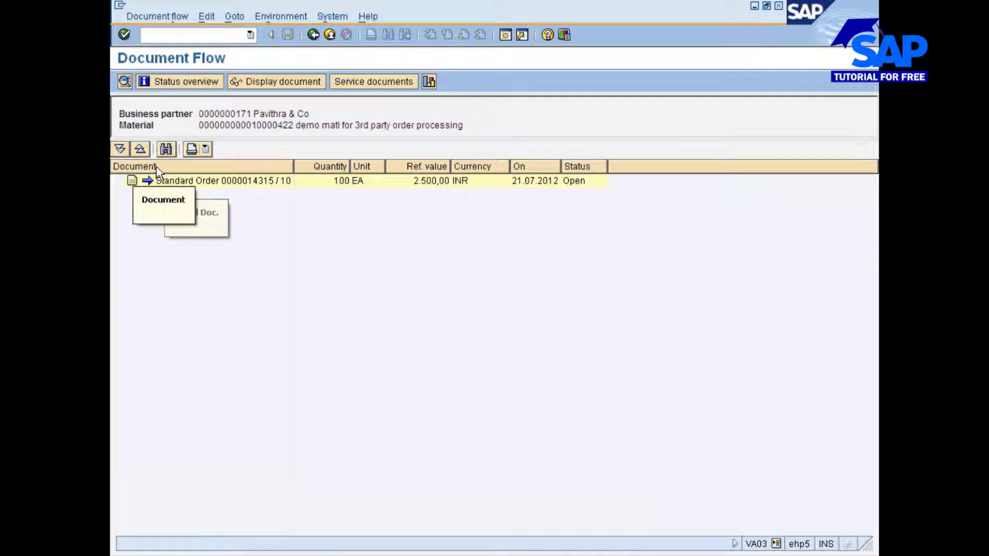
Step: Leave the document flow and back out of the sales order's item data
{"action": "left_click", "coordinate": [313, 34]}
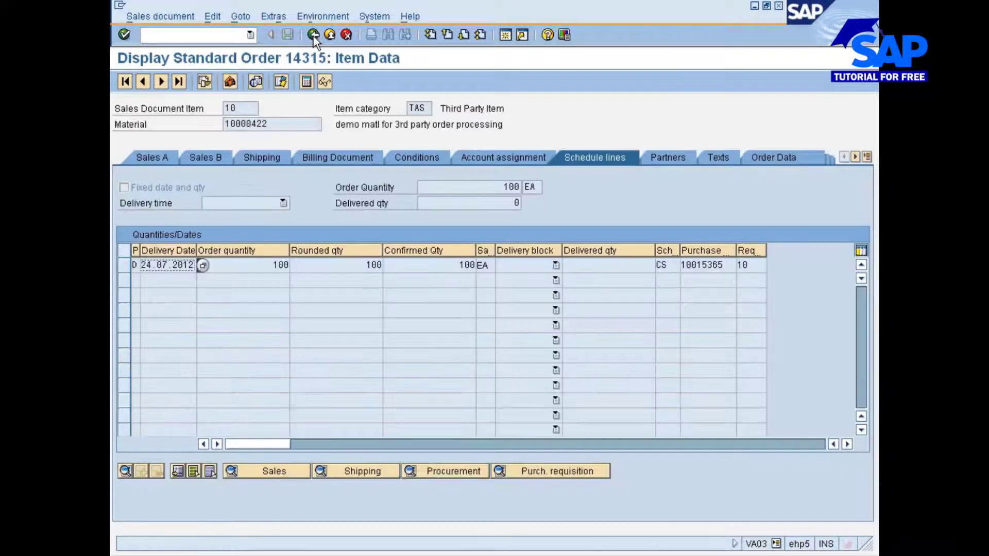
{"action": "left_click", "coordinate": [313, 35]}
{"action": "left_click", "coordinate": [313, 35]}
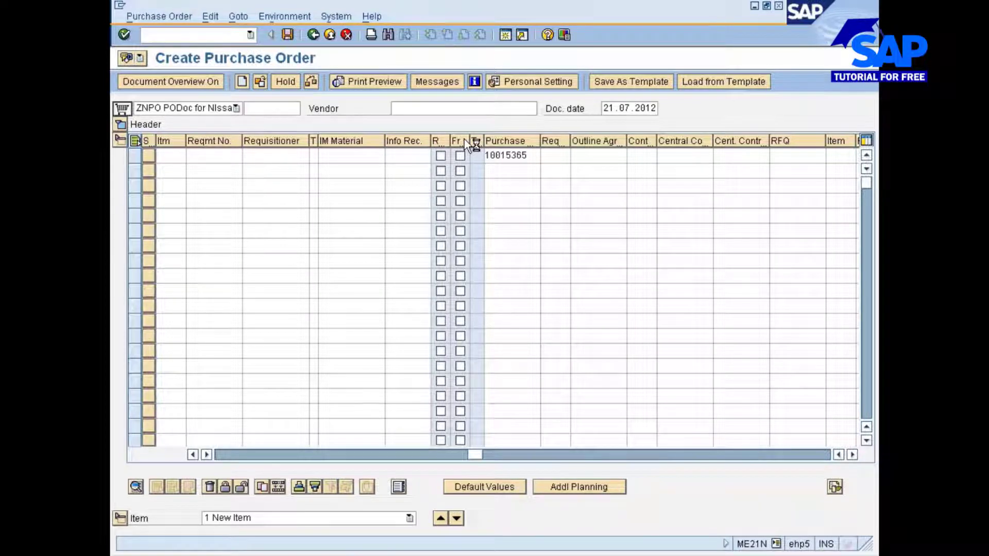
{"action": "key", "text": "alt+Tab"}
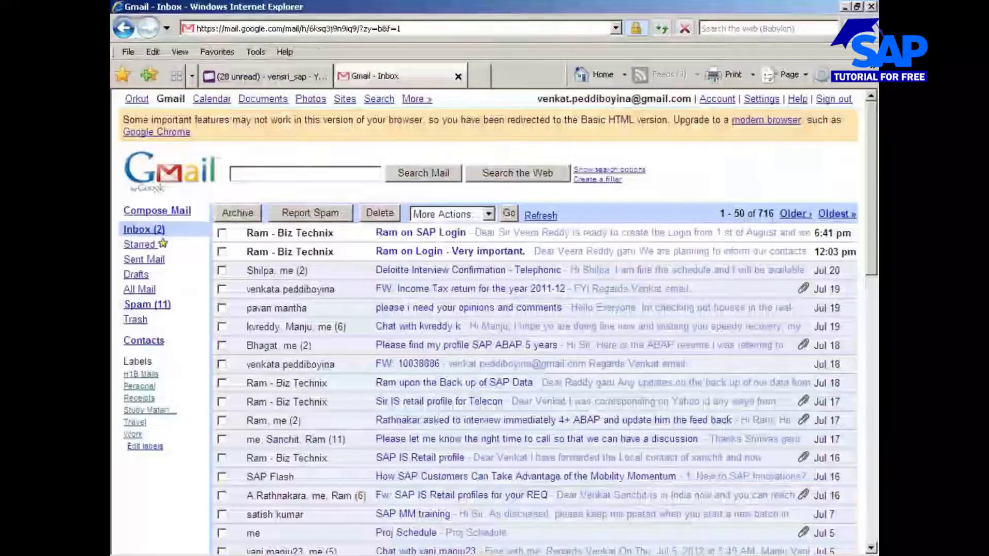
{"action": "key", "text": "alt+Tab"}
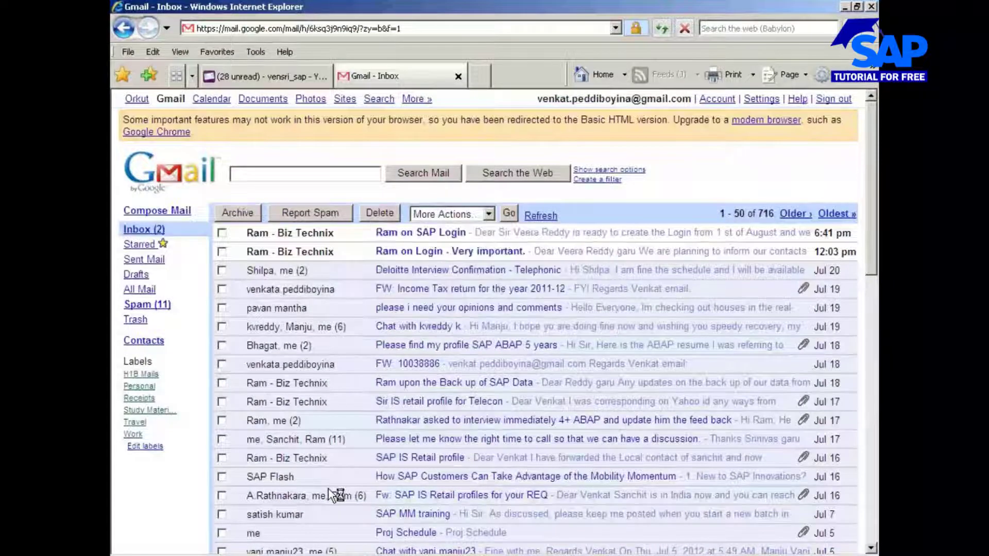
Step: Return to the purchase order session and add pricing condition PB00 with an amount of 20 INR to the item
{"action": "key", "text": "alt+Tab"}
{"action": "key", "text": "alt+Tab"}
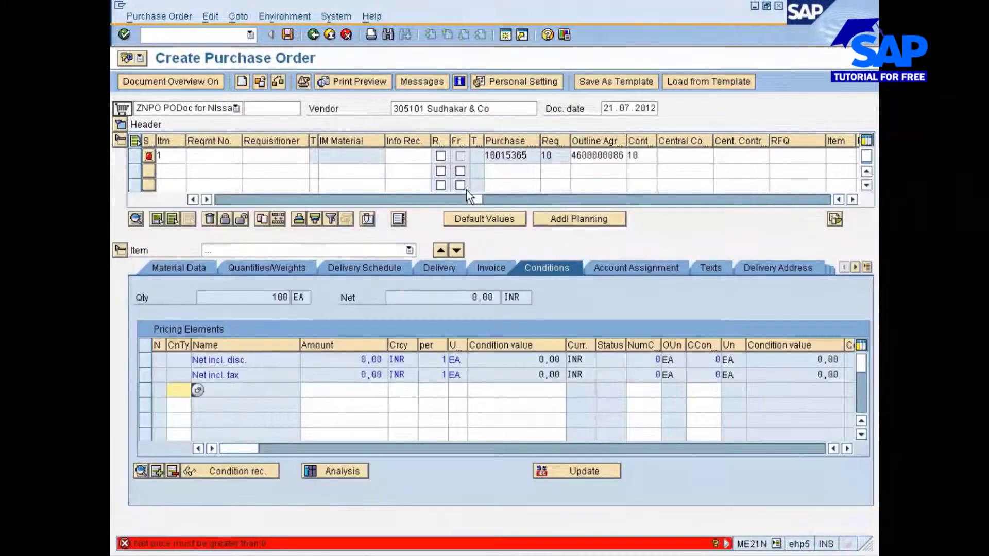
{"action": "type", "text": "pb00"}
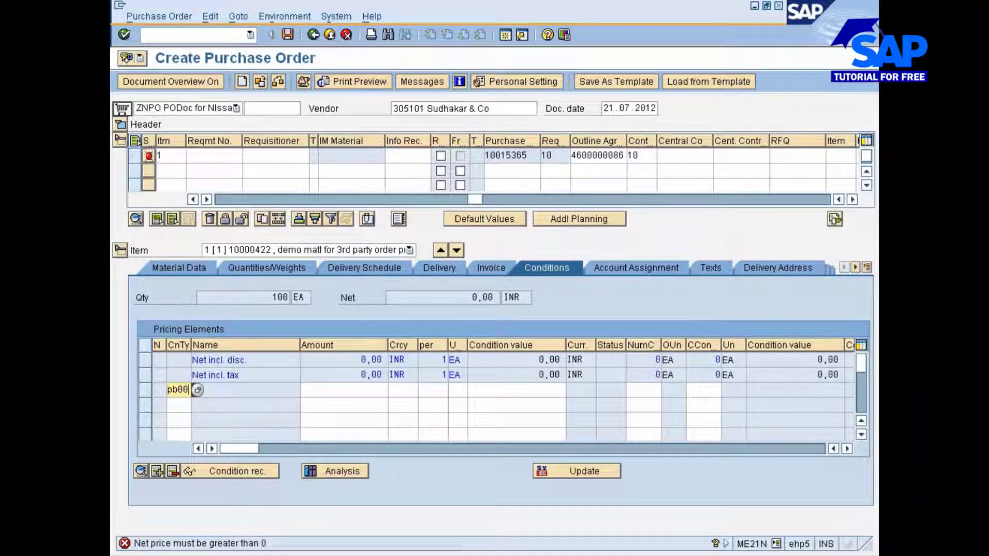
{"action": "key", "text": "Tab"}
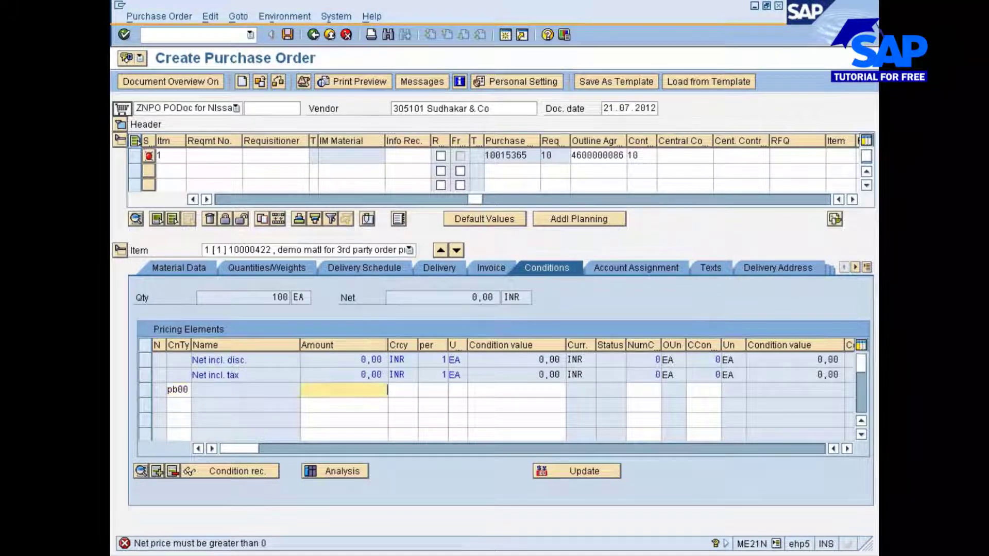
{"action": "type", "text": "20"}
{"action": "key", "text": "Return"}
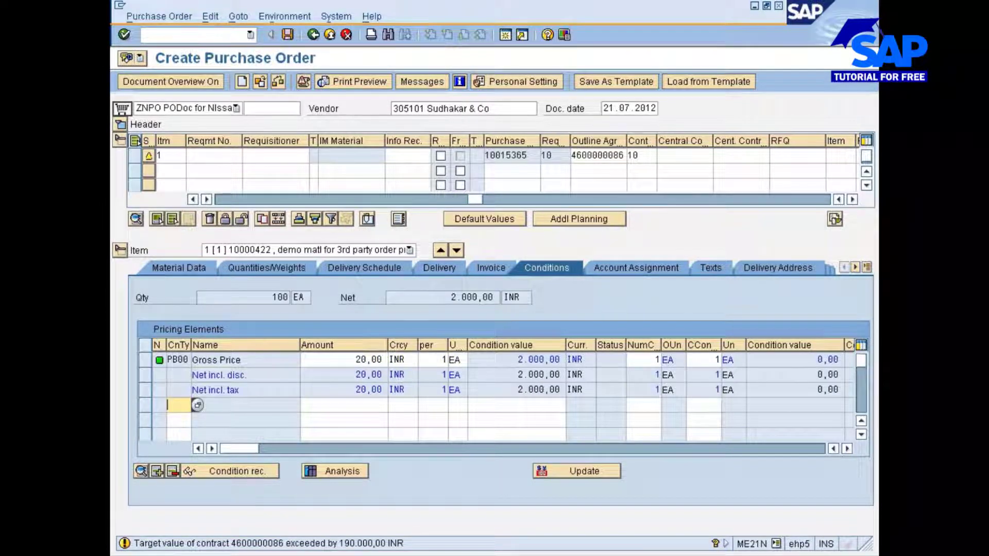
{"action": "left_click", "coordinate": [179, 405]}
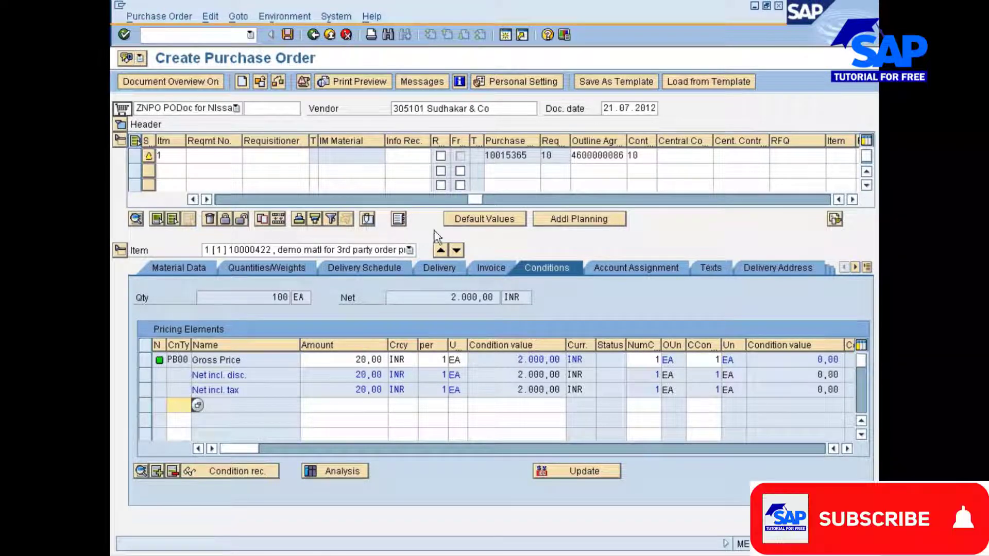
Step: Check the purchase order for errors and acknowledge the issued messages
{"action": "left_click_drag", "start_coordinate": [474, 199], "coordinate": [228, 199]}
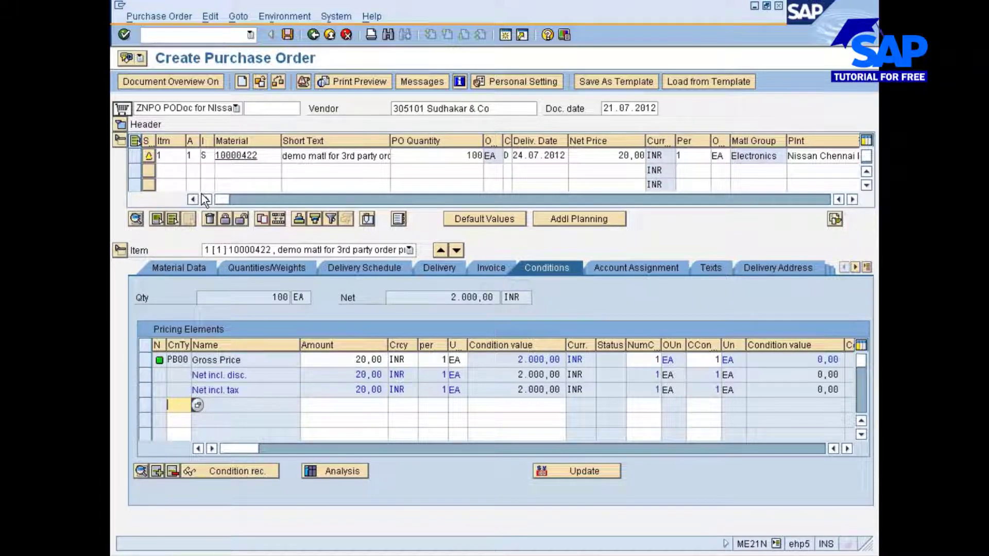
{"action": "left_click", "coordinate": [279, 82]}
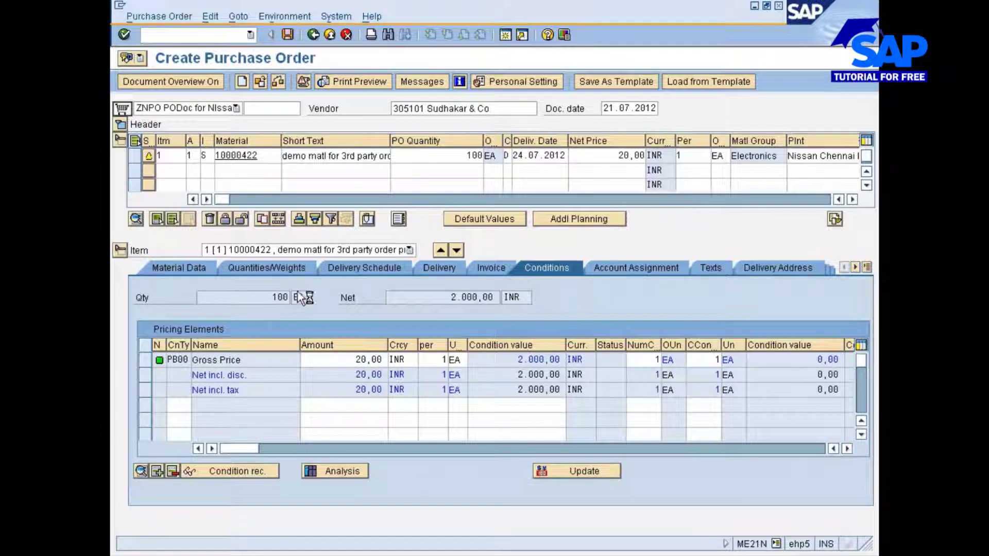
{"action": "left_click", "coordinate": [496, 554]}
{"action": "left_click", "coordinate": [496, 538]}
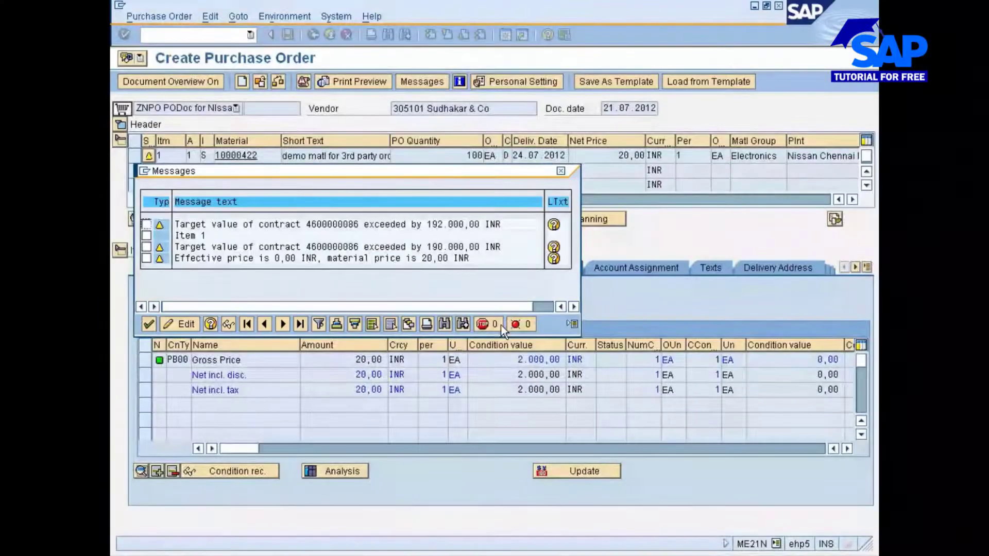
{"action": "left_click", "coordinate": [149, 323]}
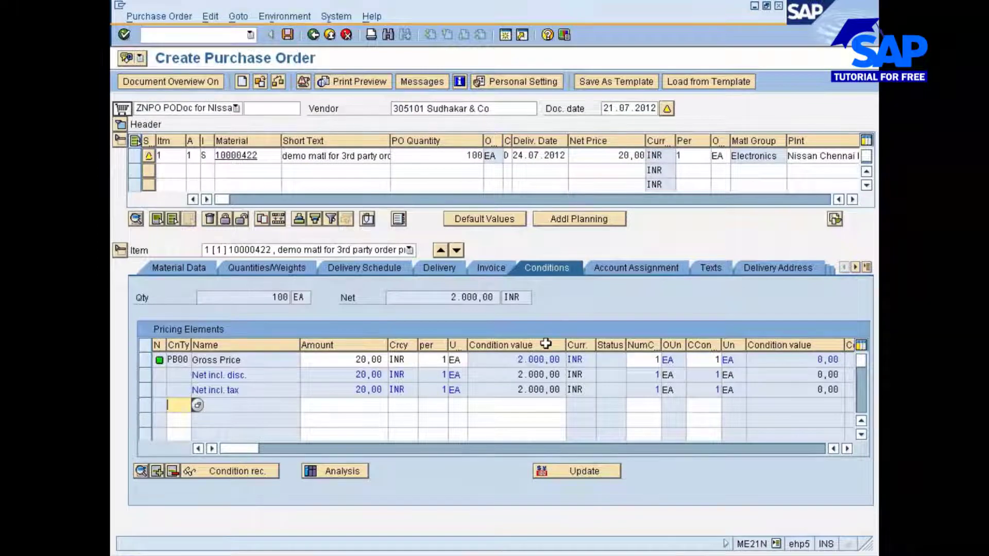
Step: Show the item's delivery address and save the purchase order, accepting the system messages
{"action": "left_click", "coordinate": [796, 268]}
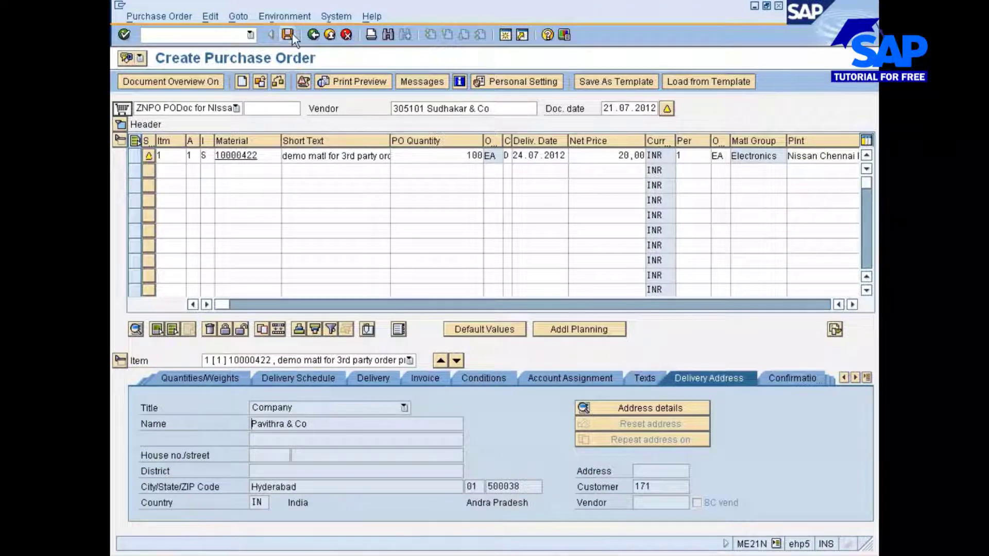
{"action": "left_click", "coordinate": [292, 34]}
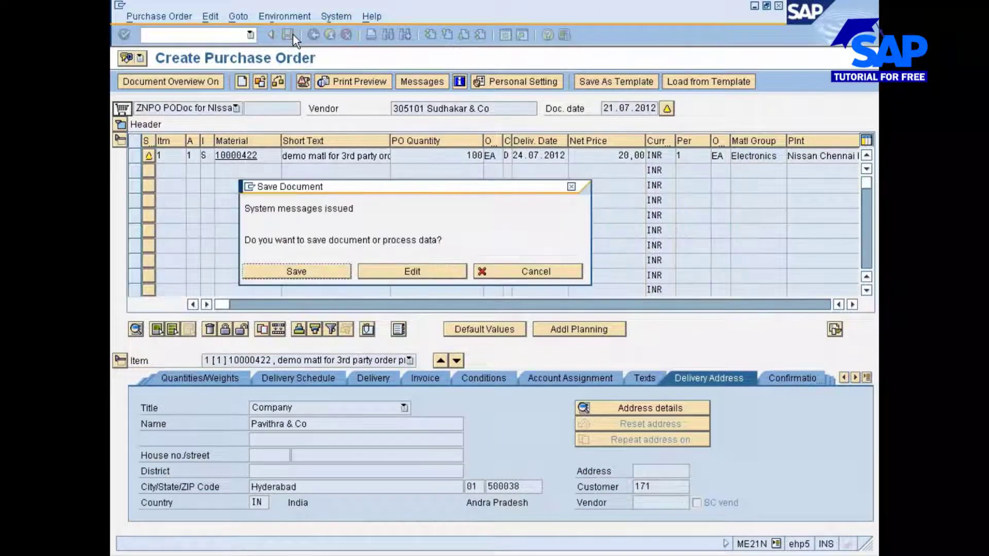
{"action": "left_click", "coordinate": [297, 273]}
{"action": "left_click_drag", "start_coordinate": [399, 186], "coordinate": [477, 136]}
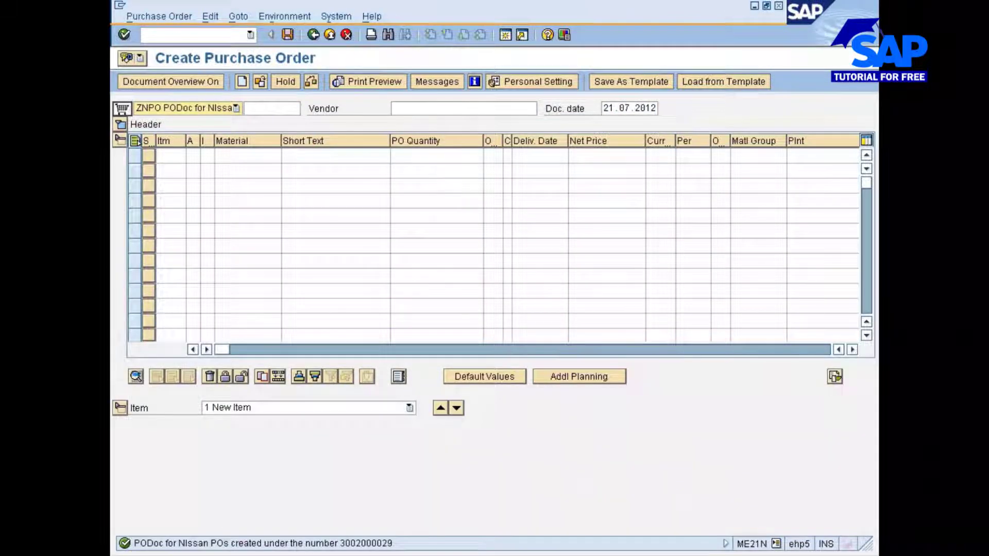
Step: Display the newly saved purchase order using Other Purchase Order, repeating the request until the document loads
{"action": "left_click", "coordinate": [260, 82]}
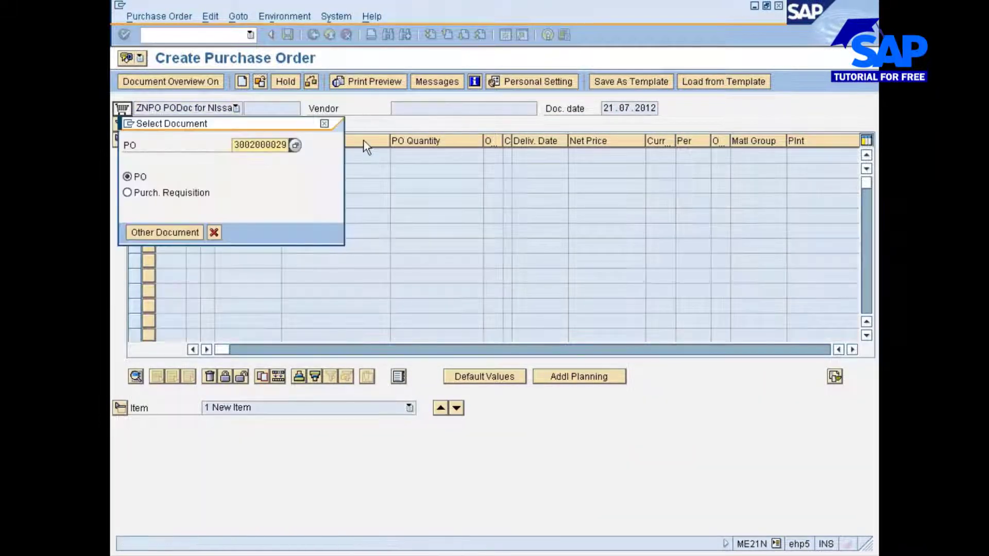
{"action": "key", "text": "Return"}
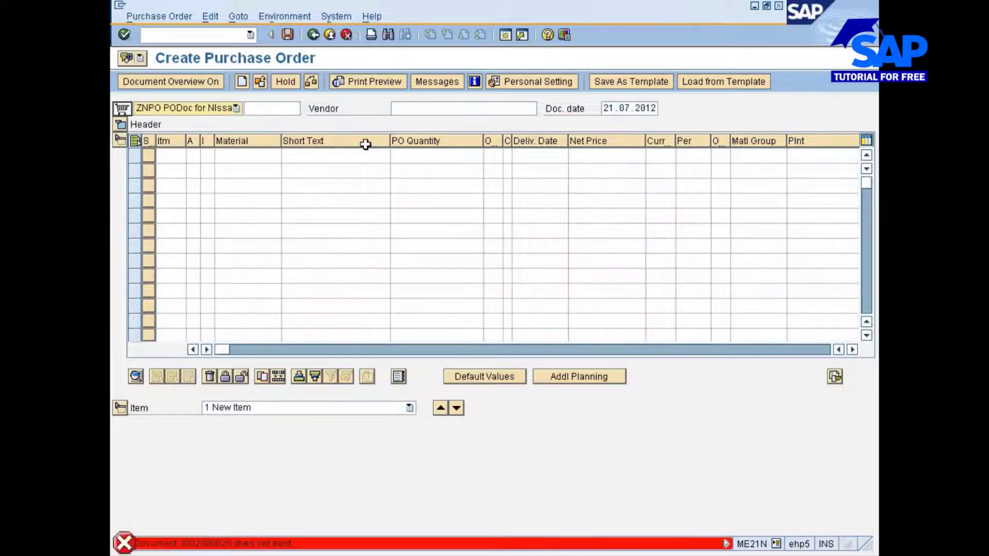
{"action": "left_click", "coordinate": [260, 82]}
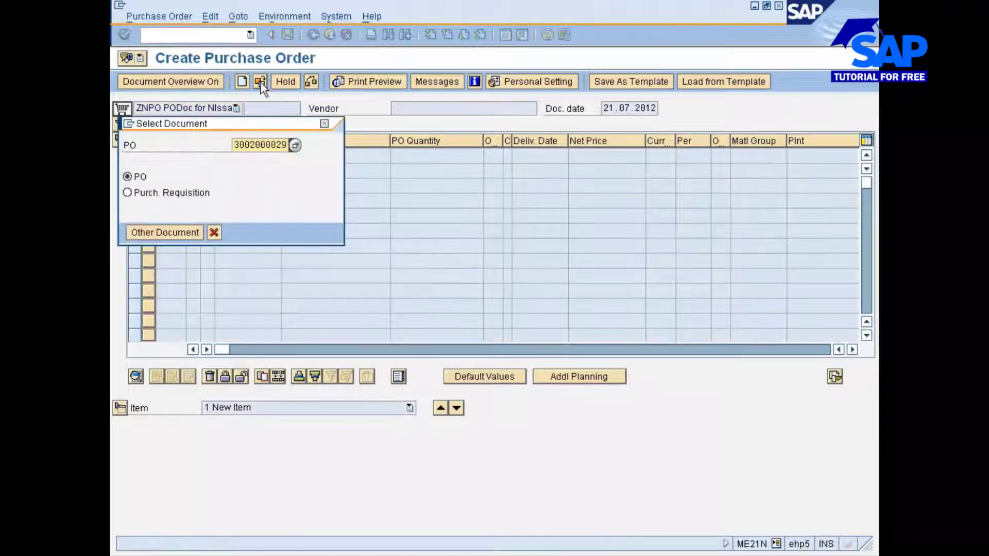
{"action": "key", "text": "Return"}
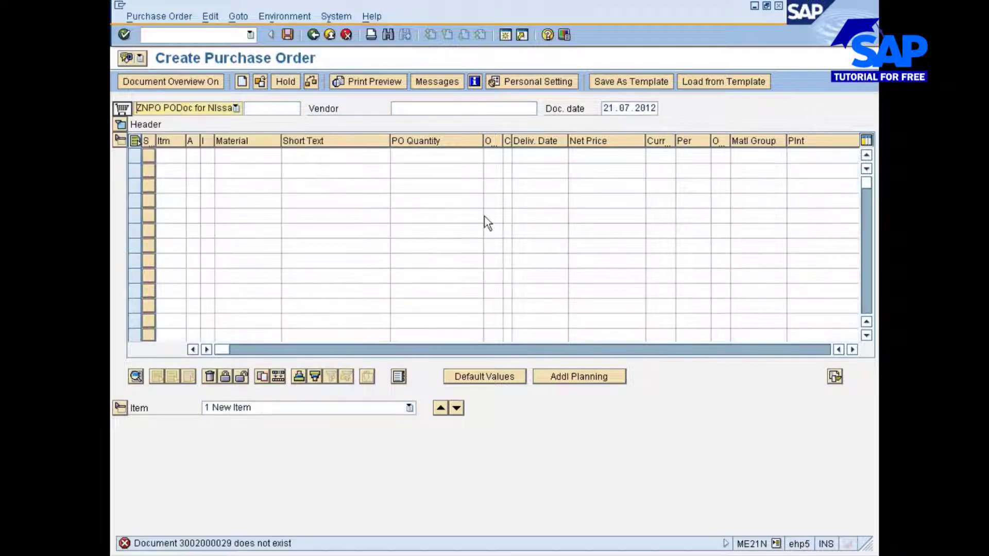
{"action": "left_click", "coordinate": [259, 82]}
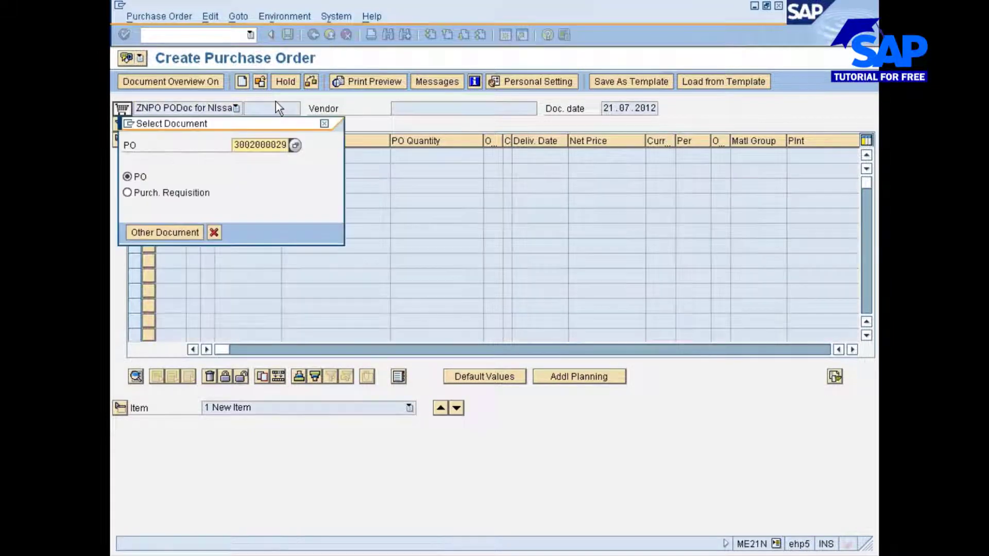
{"action": "key", "text": "Return"}
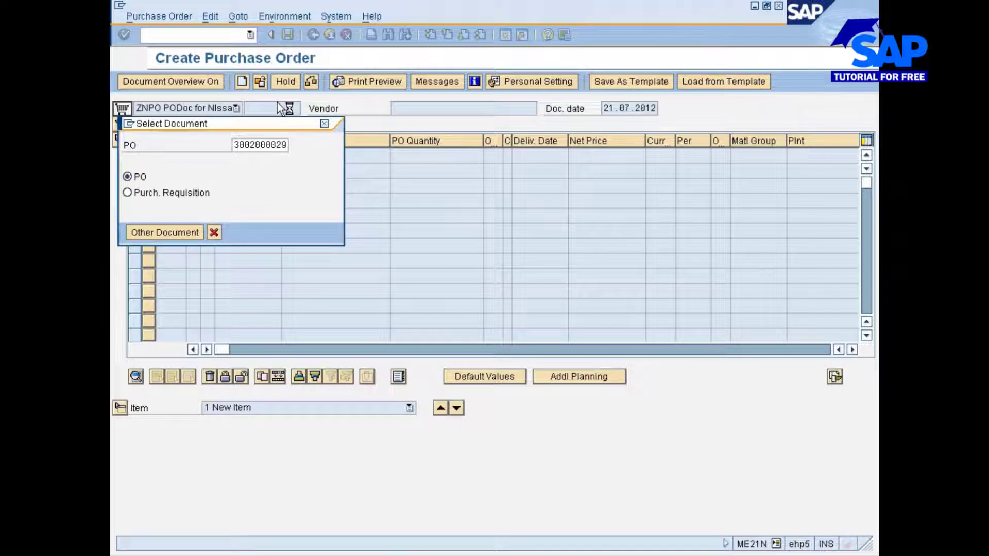
{"action": "left_click", "coordinate": [259, 82]}
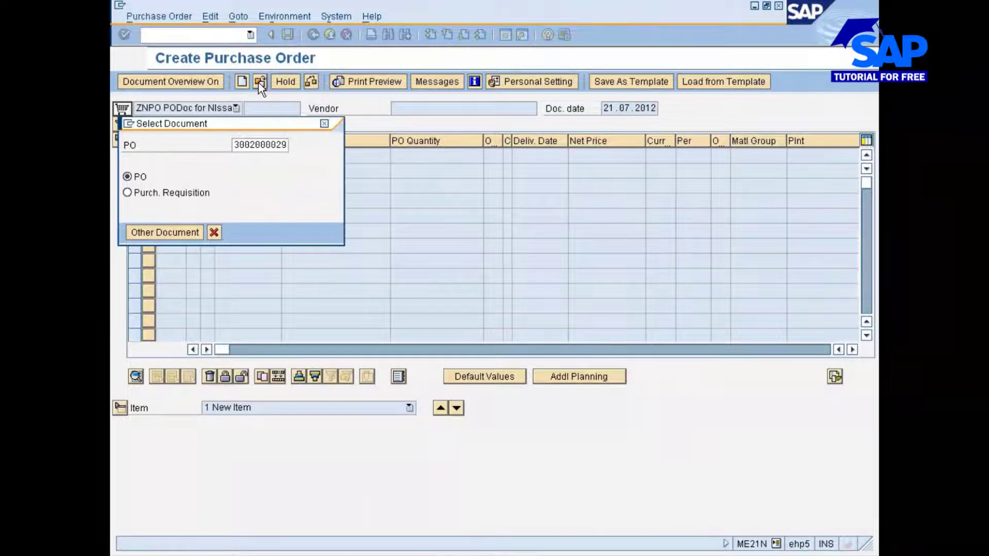
{"action": "key", "text": "Return"}
{"action": "left_click", "coordinate": [259, 82]}
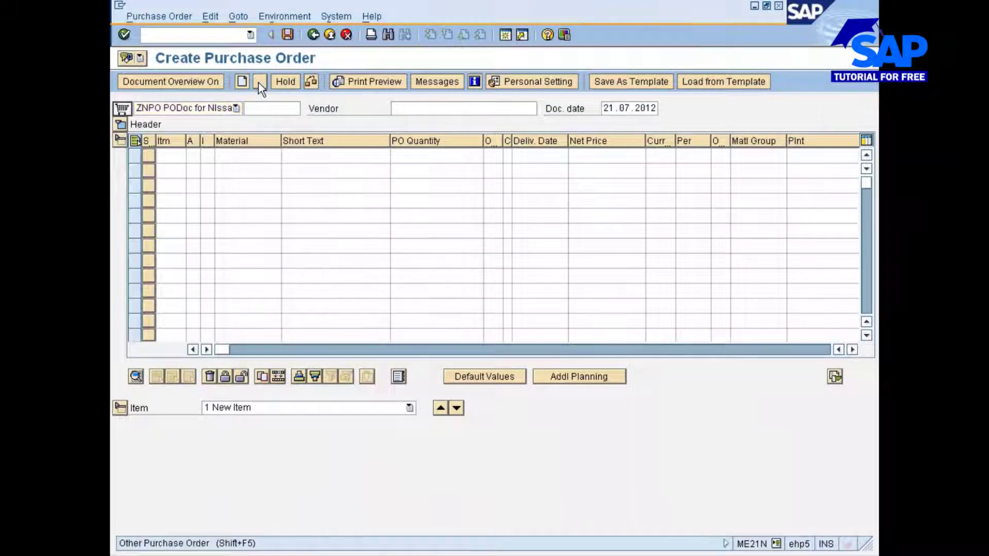
{"action": "key", "text": "Return"}
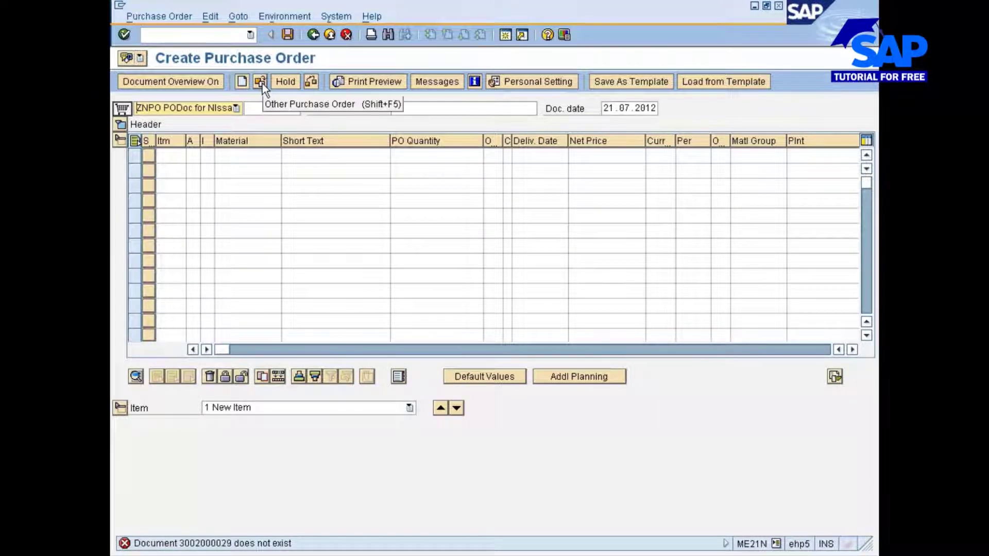
{"action": "left_click", "coordinate": [261, 84]}
{"action": "key", "text": "Return"}
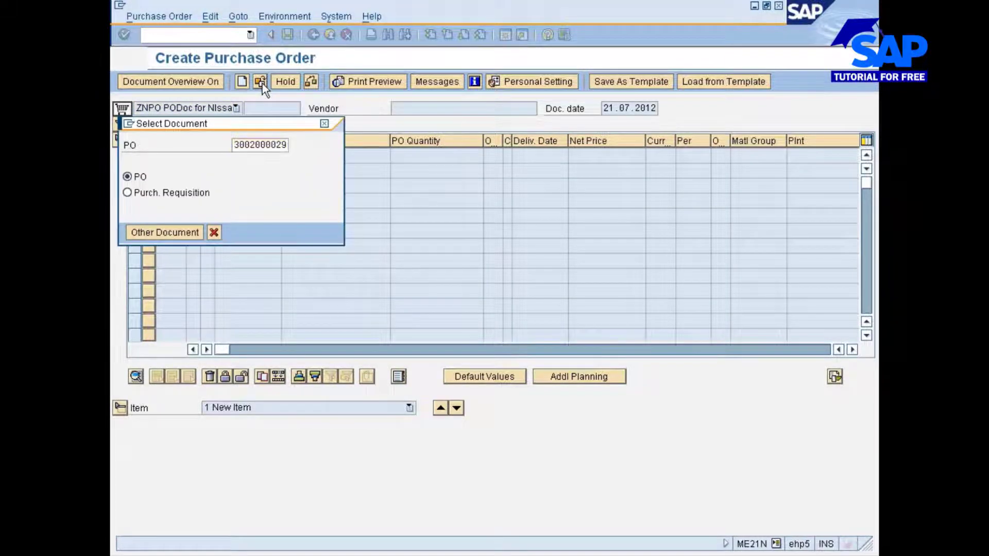
{"action": "left_click", "coordinate": [261, 83]}
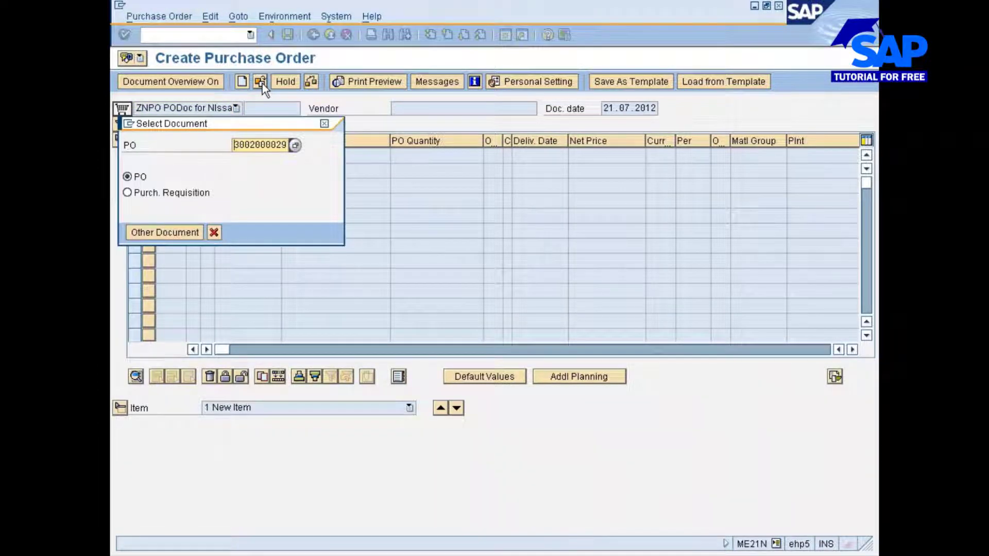
{"action": "key", "text": "Return"}
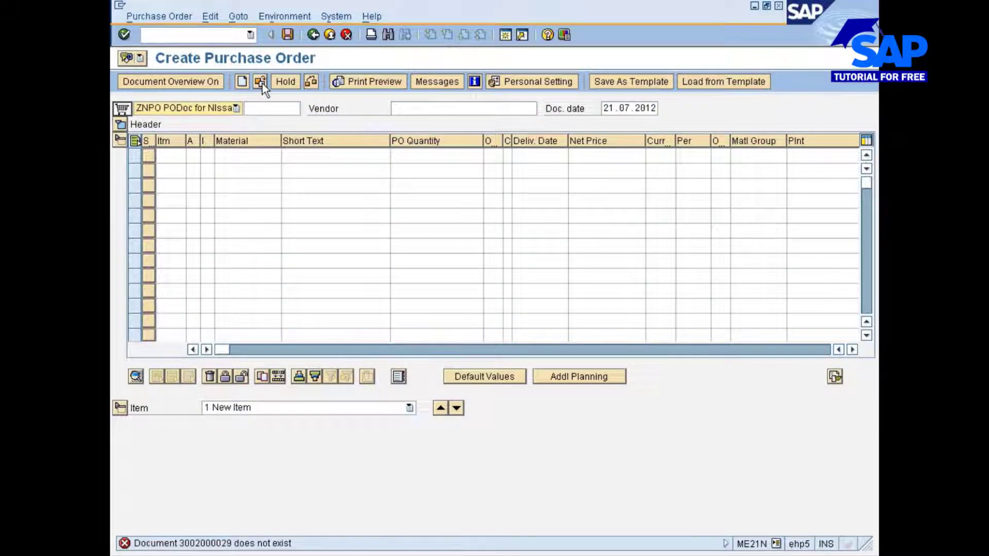
{"action": "left_click", "coordinate": [261, 83]}
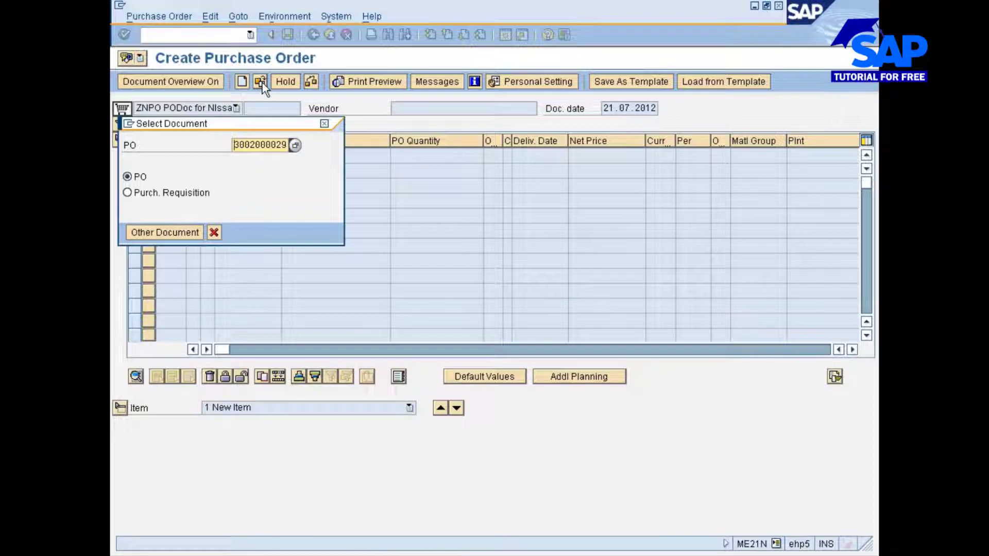
{"action": "key", "text": "Return"}
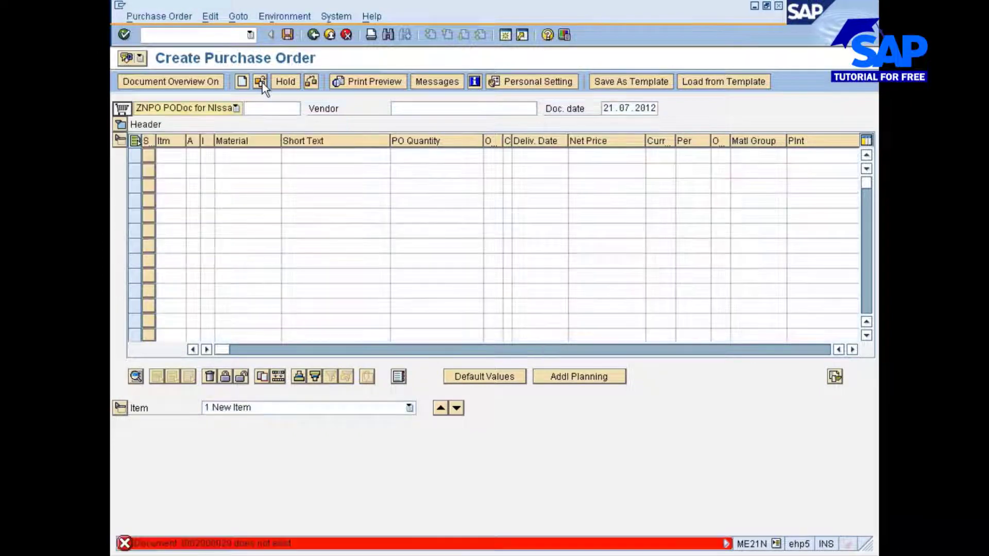
{"action": "left_click", "coordinate": [262, 83]}
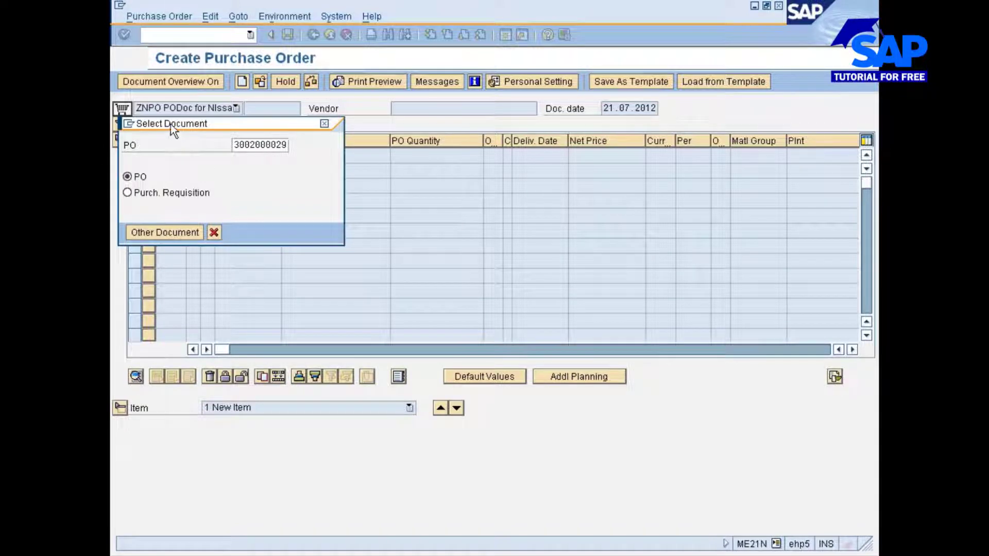
{"action": "left_click_drag", "start_coordinate": [171, 125], "coordinate": [260, 101]}
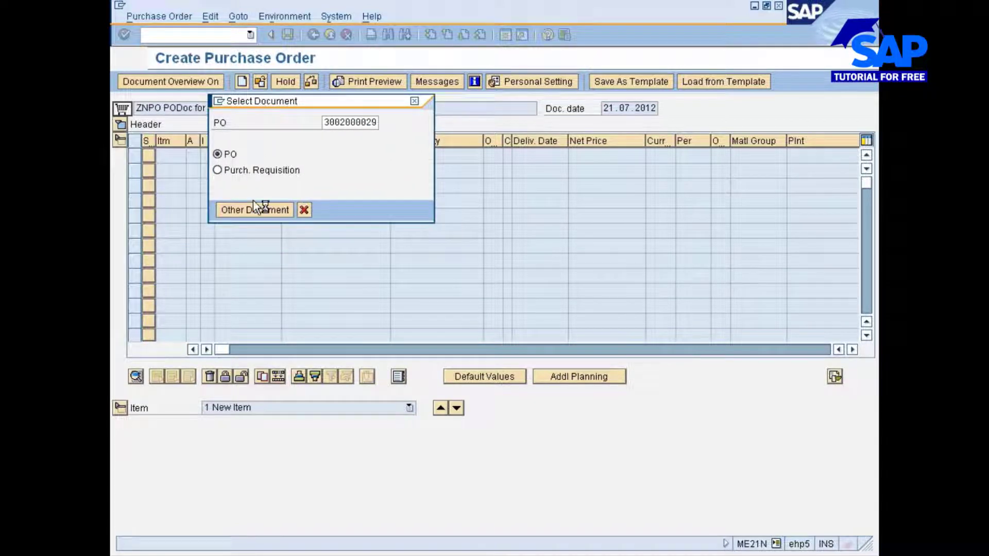
{"action": "left_click", "coordinate": [260, 82]}
{"action": "key", "text": "Return"}
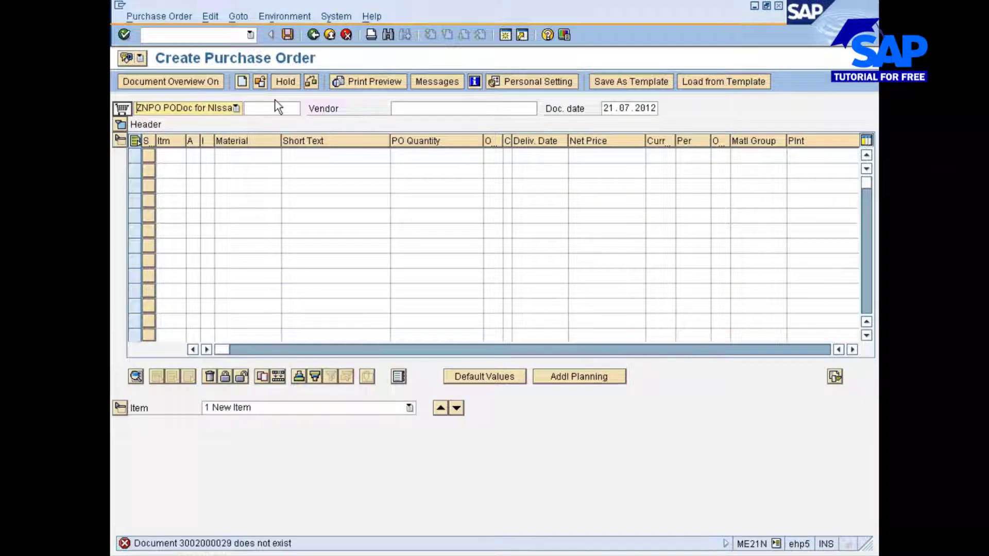
{"action": "left_click", "coordinate": [259, 83]}
{"action": "key", "text": "Return"}
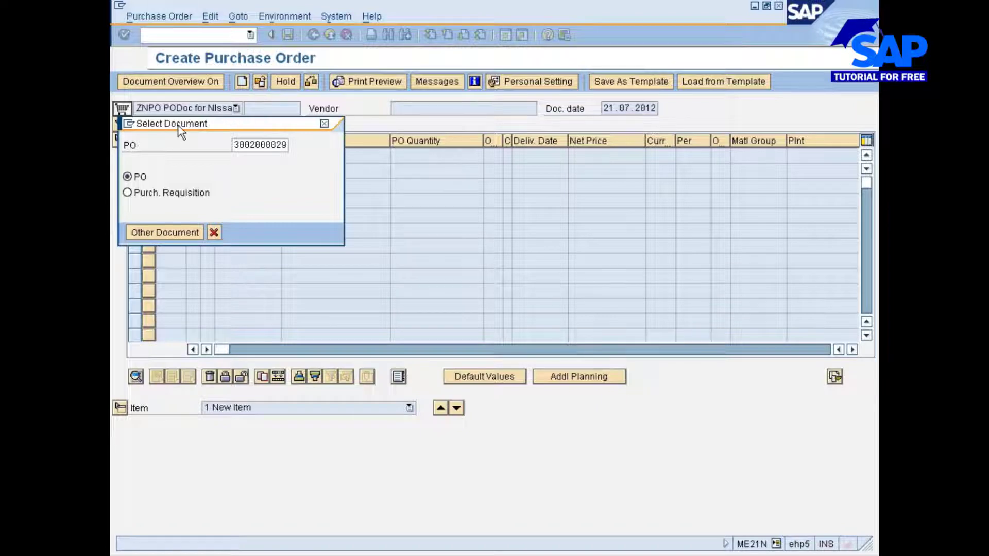
{"action": "left_click_drag", "start_coordinate": [178, 125], "coordinate": [230, 76]}
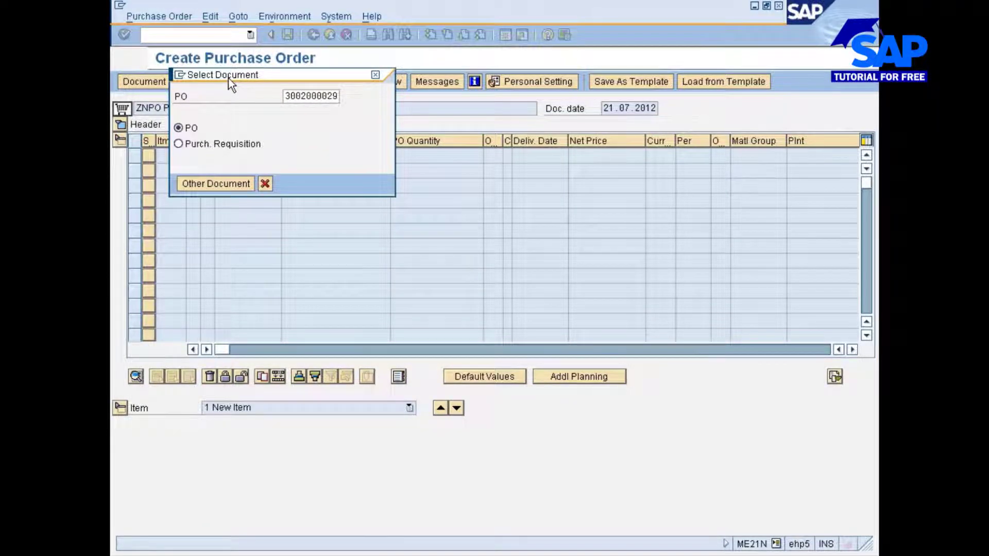
{"action": "left_click_drag", "start_coordinate": [228, 78], "coordinate": [192, 45]}
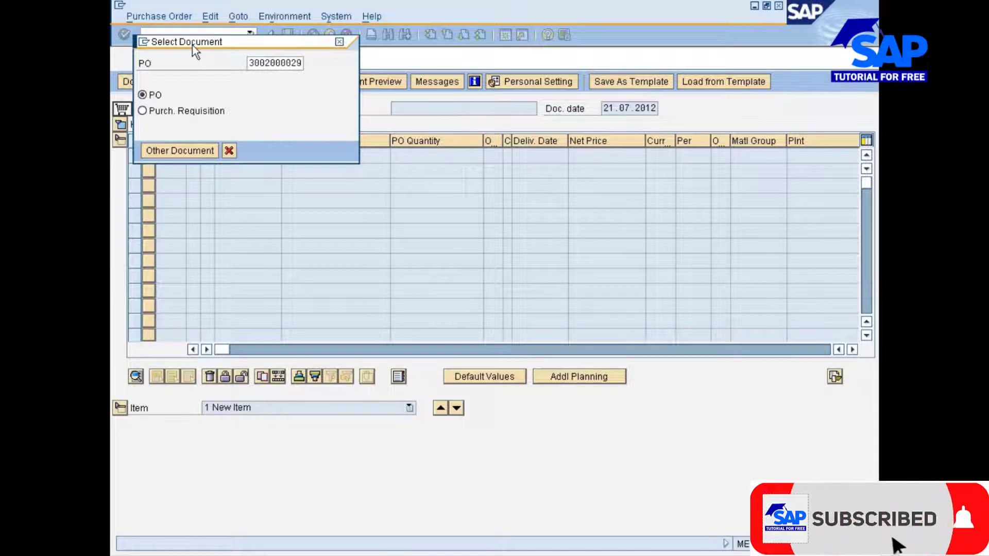
{"action": "left_click_drag", "start_coordinate": [193, 45], "coordinate": [199, 62]}
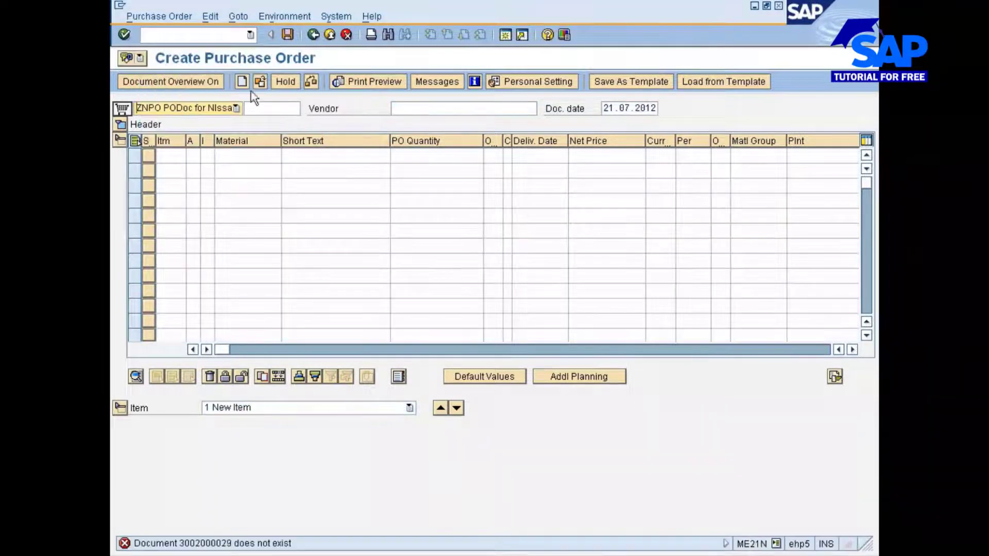
{"action": "left_click", "coordinate": [261, 83]}
{"action": "key", "text": "Return"}
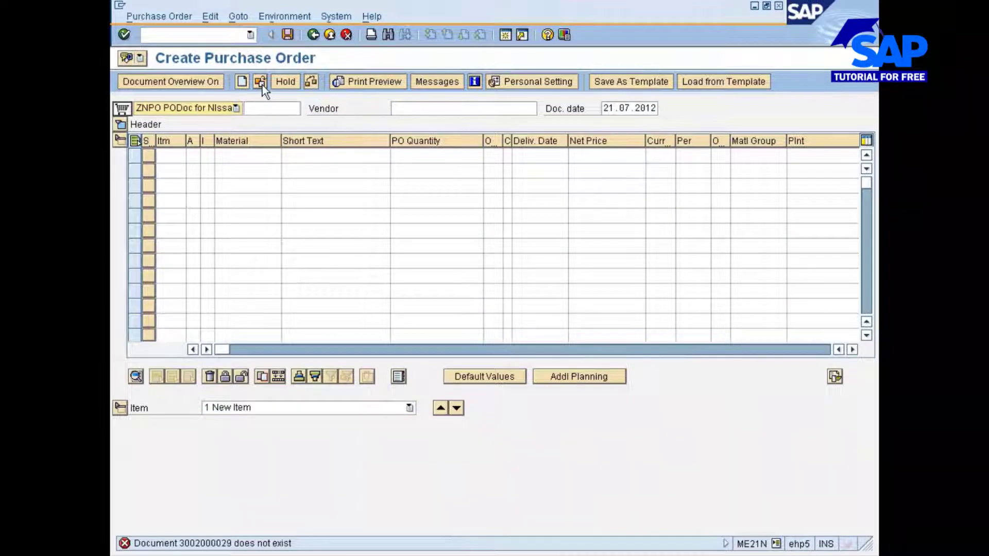
{"action": "left_click", "coordinate": [261, 85]}
{"action": "key", "text": "Return"}
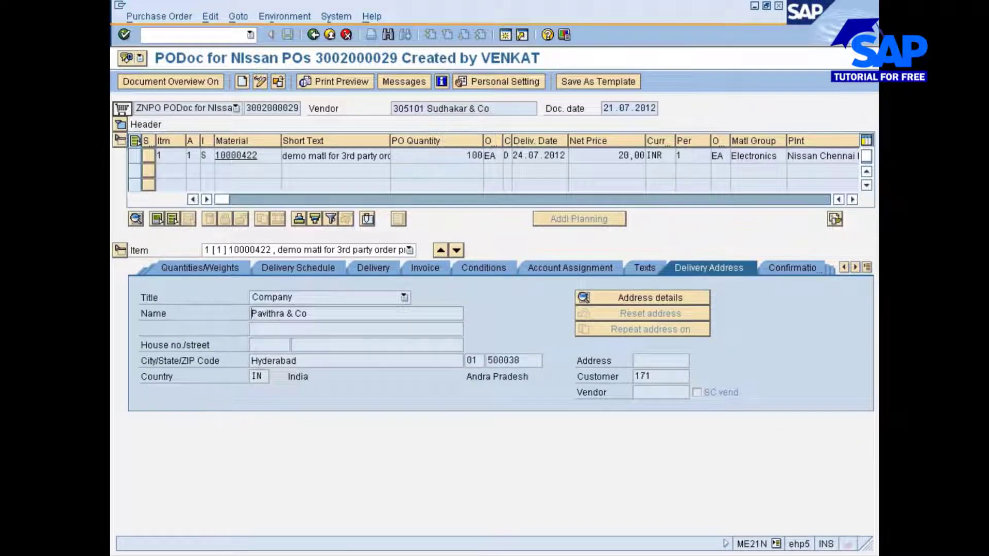
Step: Switch to the displayed standard sales order and show the document flow of its third-party item
{"action": "left_click", "coordinate": [517, 553]}
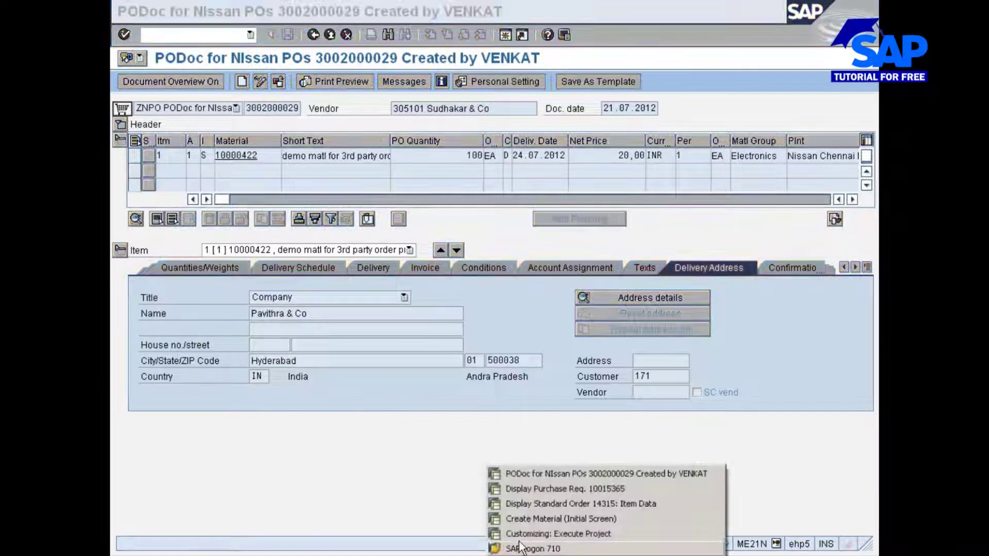
{"action": "left_click", "coordinate": [538, 503]}
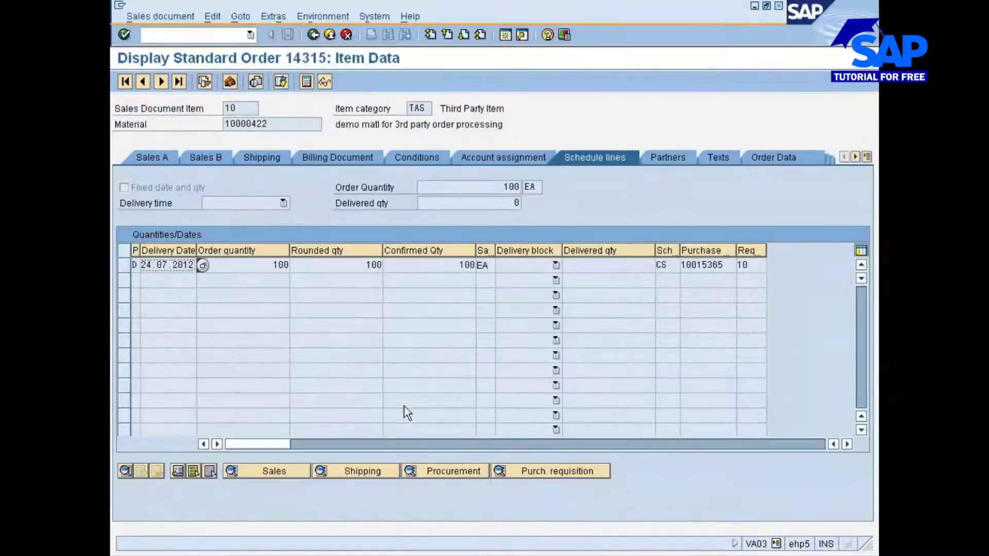
{"action": "left_click", "coordinate": [204, 81]}
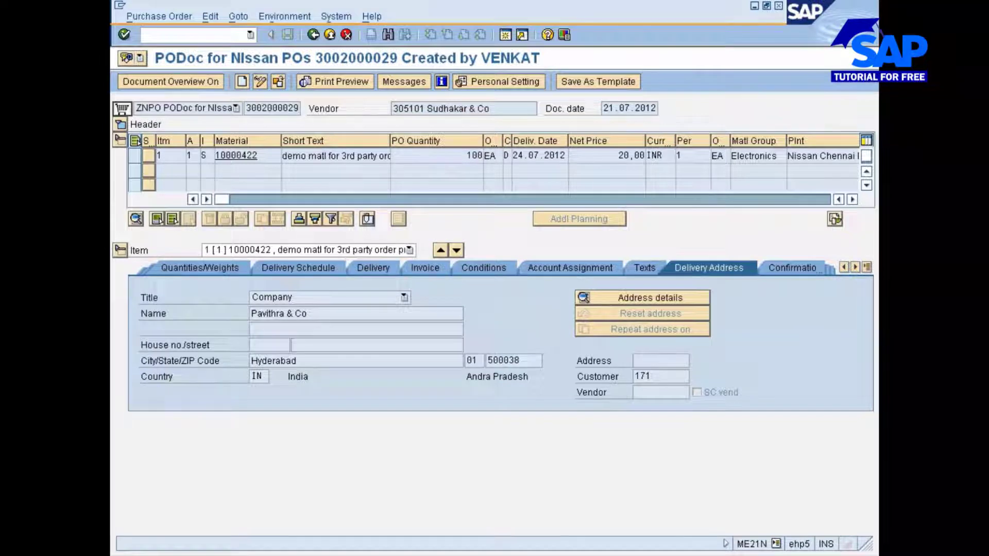
Step: Switch to the Create Material session and restart transaction MM01 there
{"action": "left_click", "coordinate": [508, 555]}
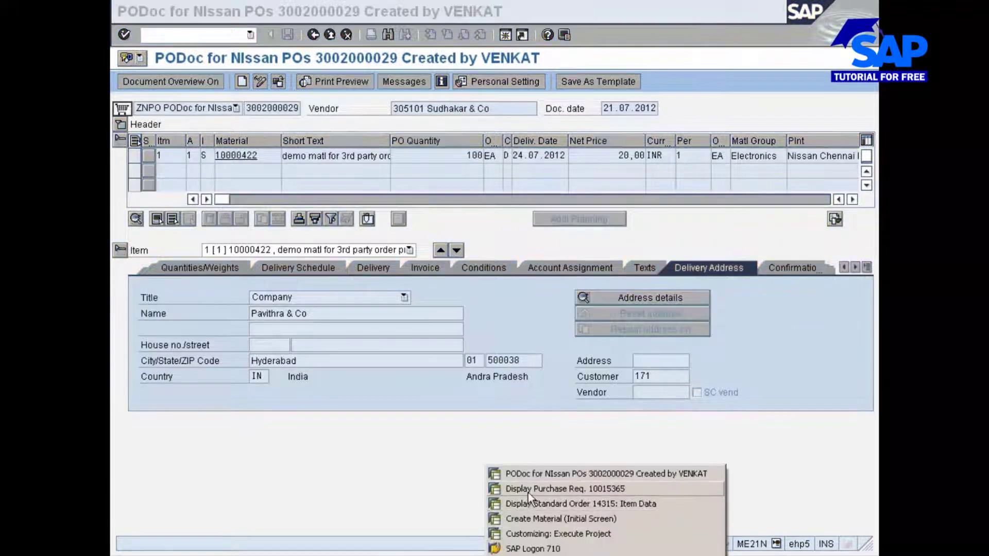
{"action": "left_click", "coordinate": [530, 520]}
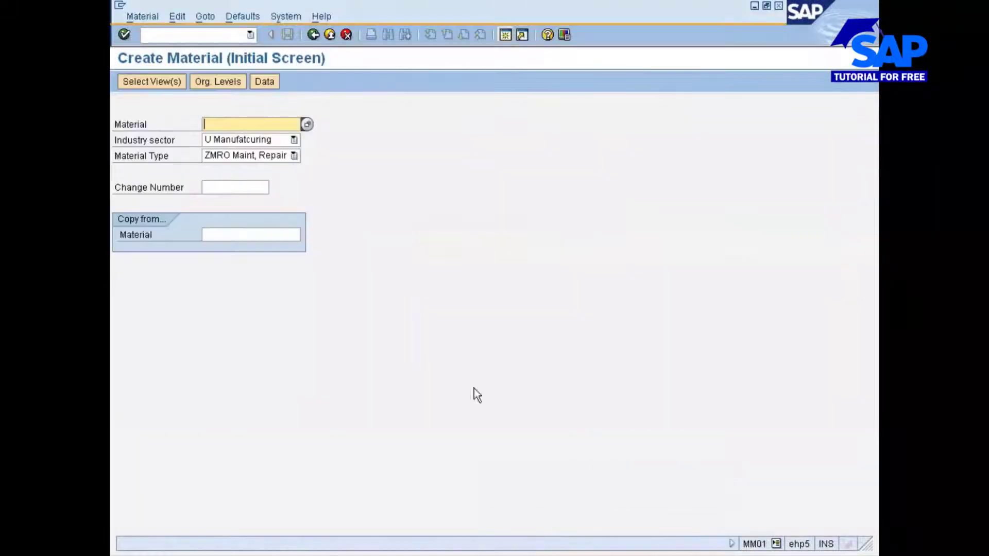
{"action": "left_click", "coordinate": [196, 34]}
{"action": "type", "text": "/nm"}
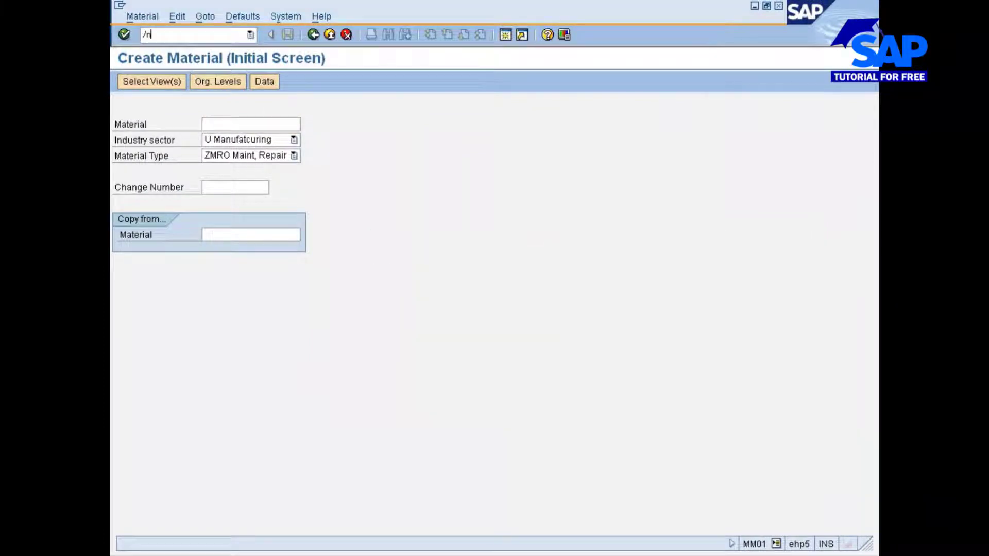
{"action": "type", "text": "m01"}
{"action": "key", "text": "Return"}
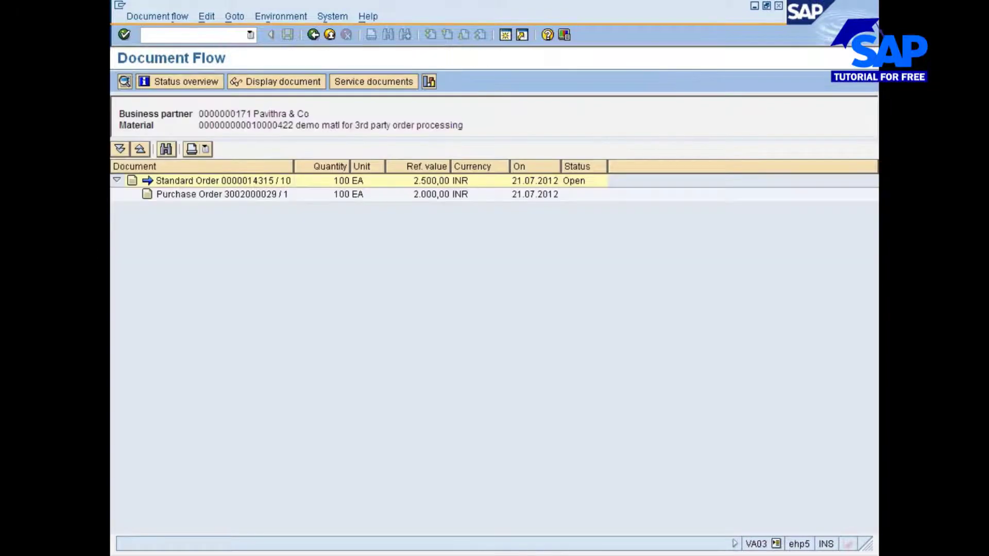
Step: Display the purchase order listed beneath the standard order in the document flow
{"action": "double_click", "coordinate": [214, 194]}
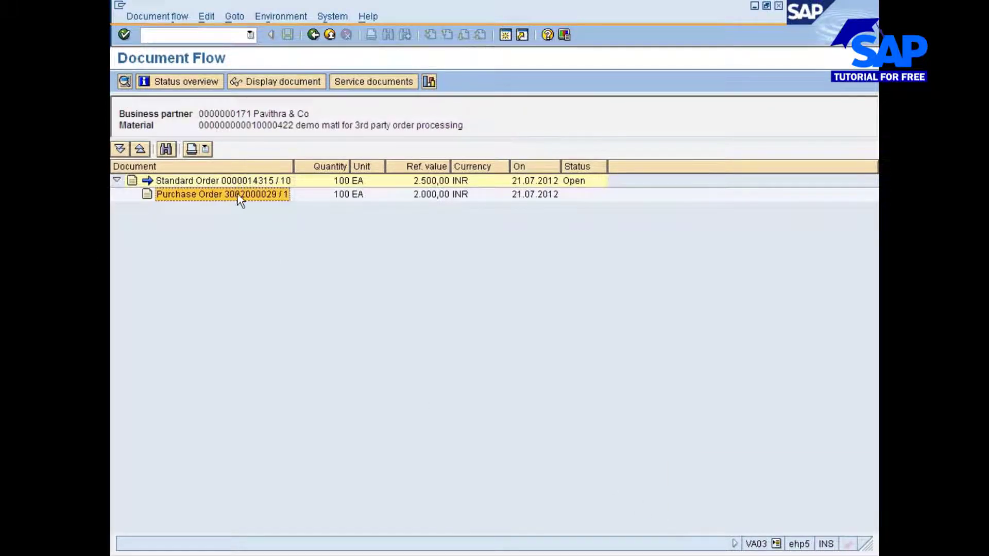
{"action": "left_click", "coordinate": [200, 179]}
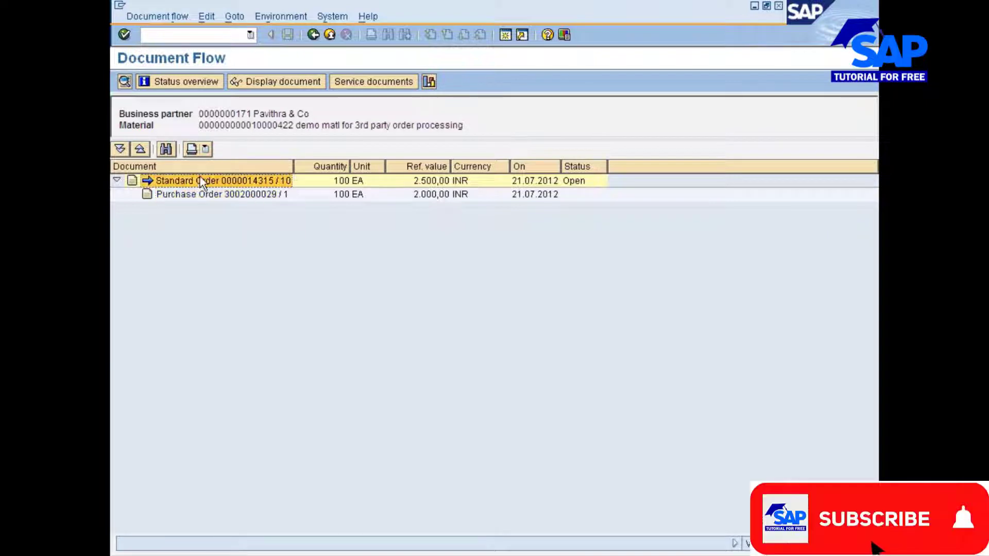
{"action": "left_click", "coordinate": [220, 195]}
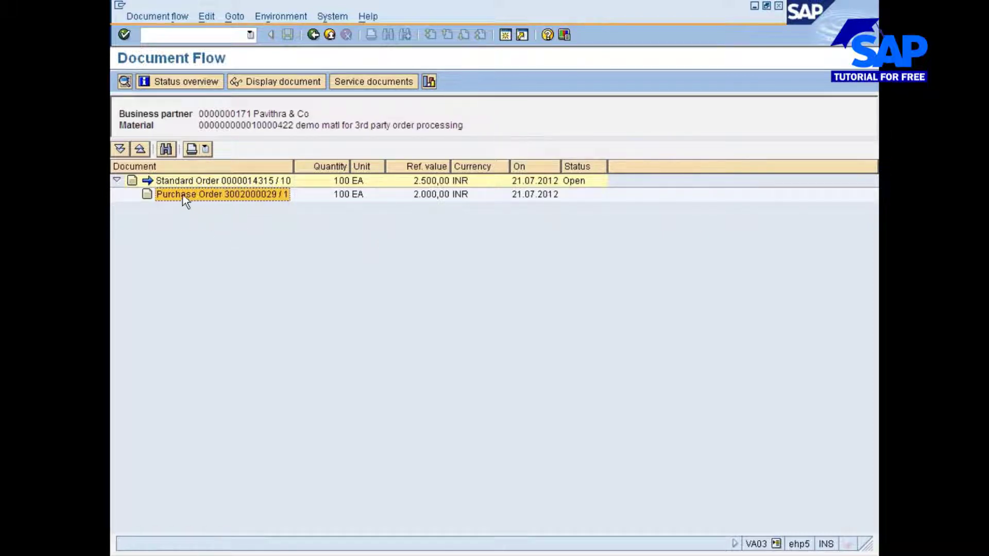
{"action": "left_click", "coordinate": [281, 85]}
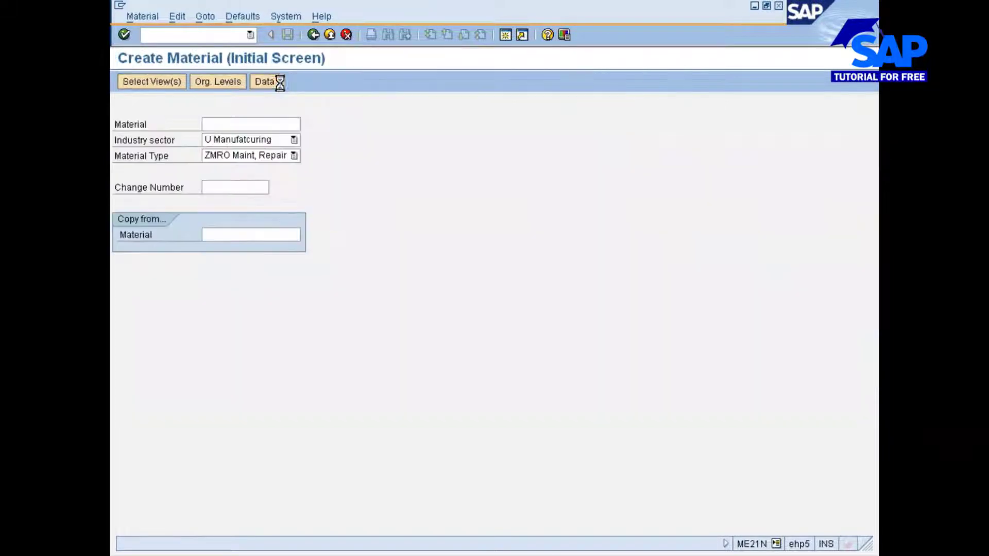
Step: Compare the sales order's document flow with the purchase order's item and delivery address across the open sessions
{"action": "key", "text": "alt+Tab"}
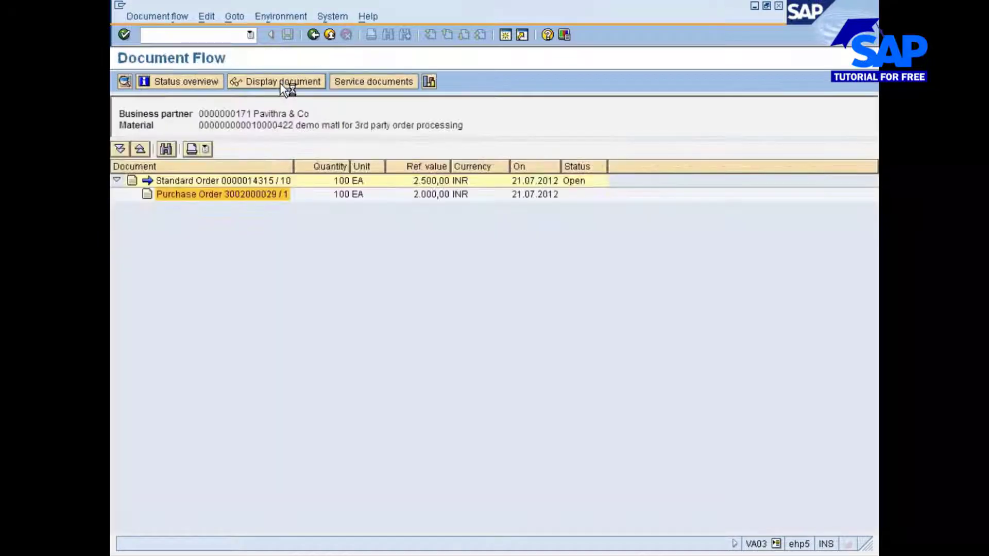
{"action": "key", "text": "alt+Tab"}
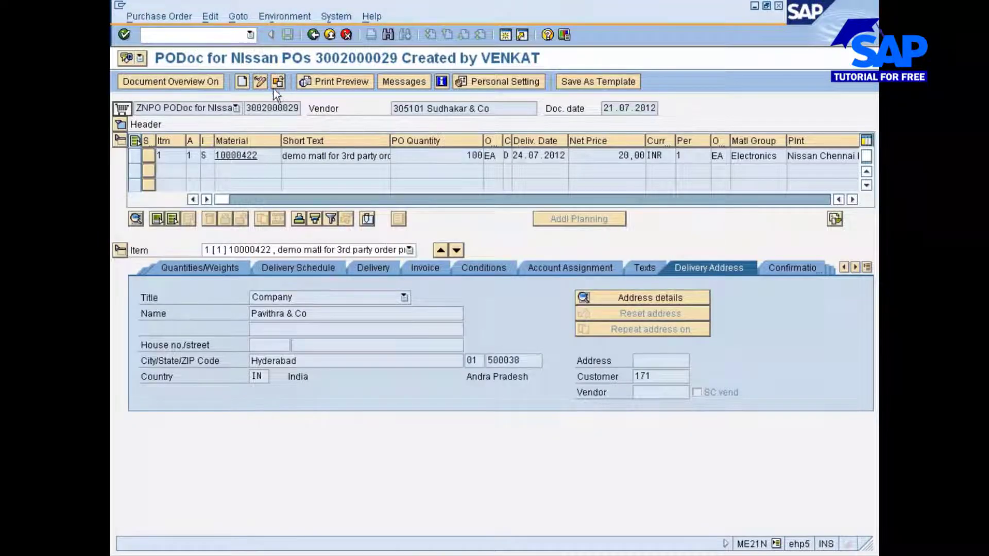
{"action": "key", "text": "alt+Tab"}
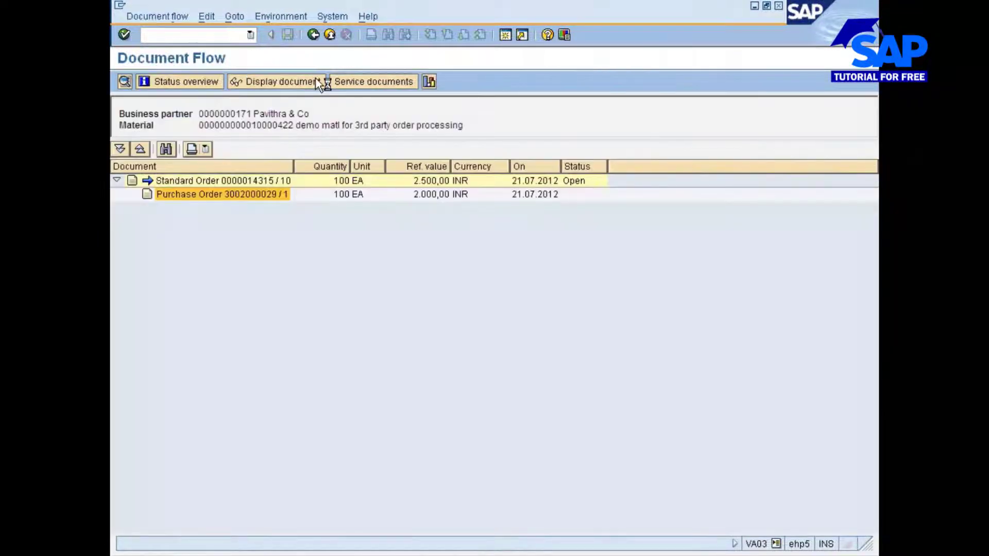
{"action": "left_click", "coordinate": [508, 554]}
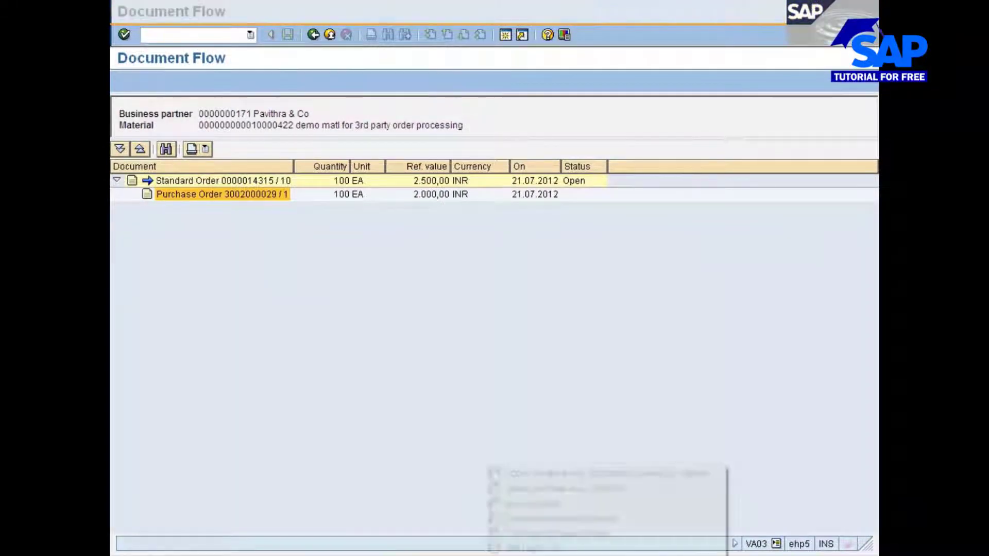
{"action": "left_click", "coordinate": [535, 489]}
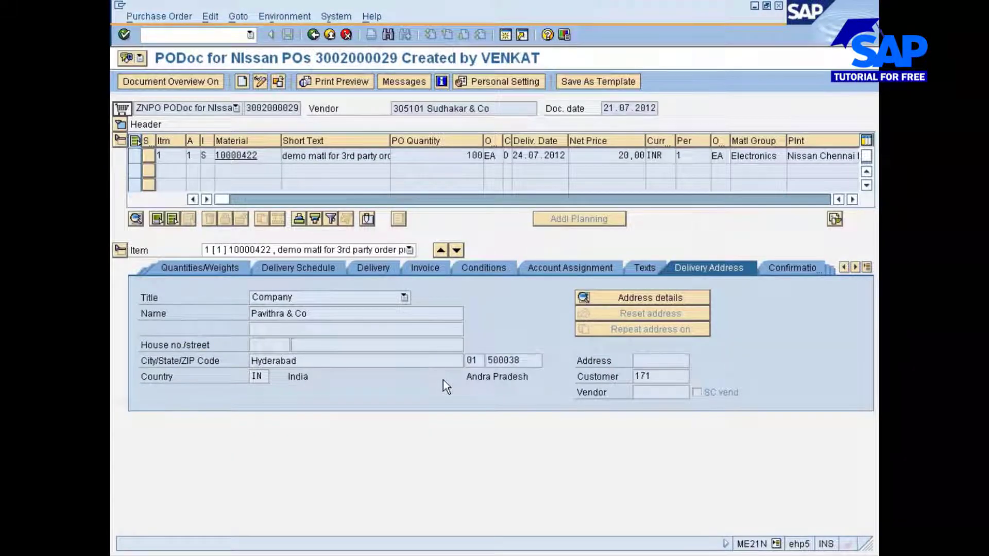
{"action": "key", "text": "alt+Tab"}
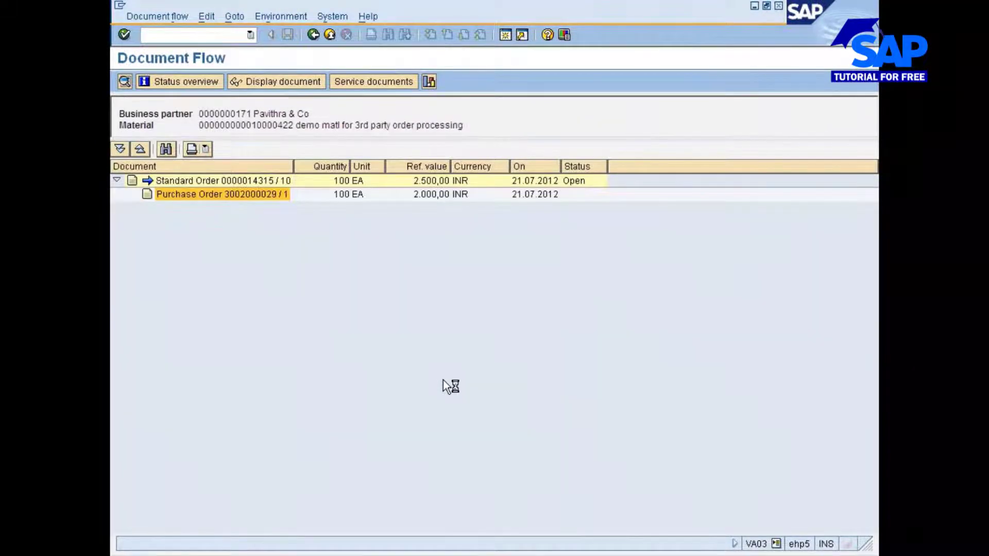
{"action": "key", "text": "alt+Tab"}
{"action": "key", "text": "alt+Tab"}
{"action": "key", "text": "alt+Tab"}
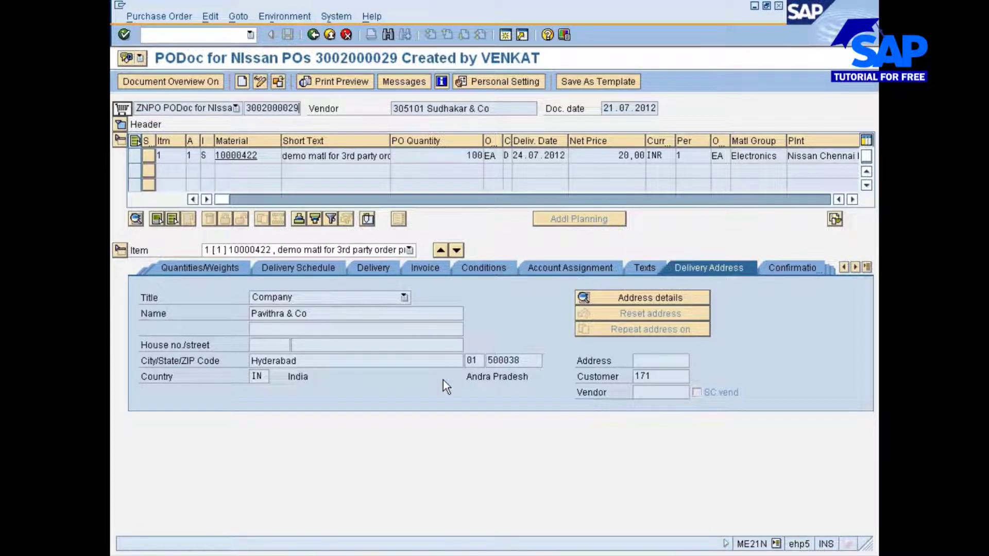
{"action": "key", "text": "alt+Tab"}
{"action": "key", "text": "alt+Tab"}
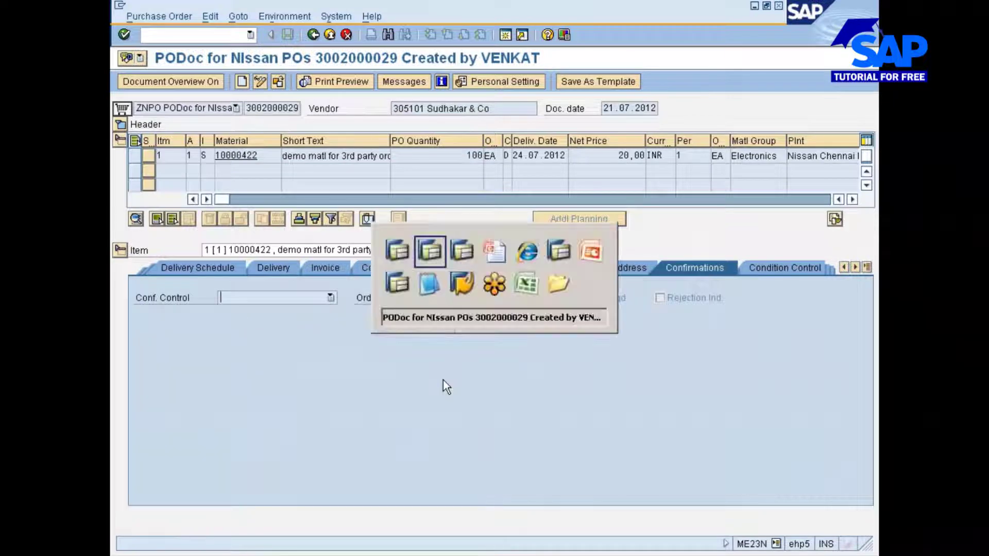
{"action": "key", "text": "alt+Tab"}
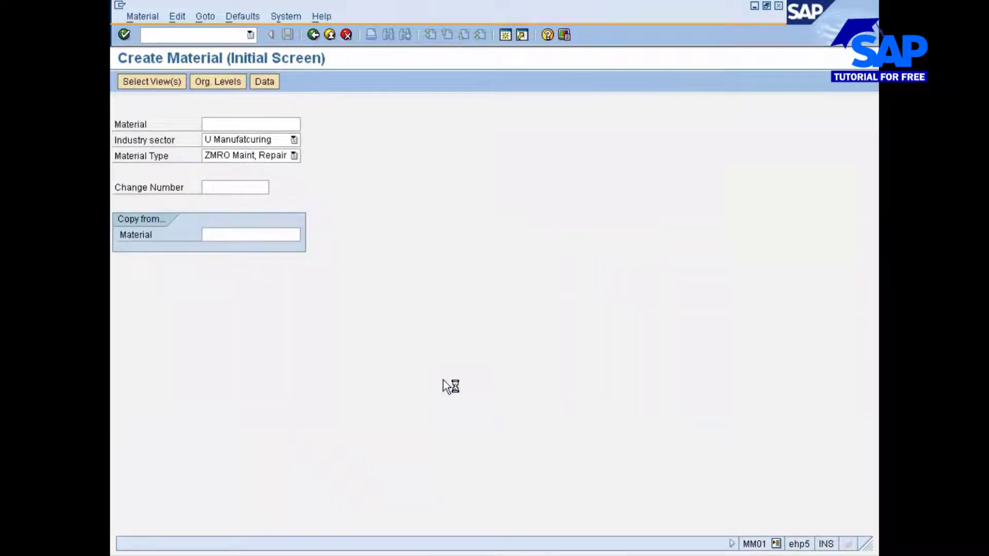
{"action": "key", "text": "alt+Tab"}
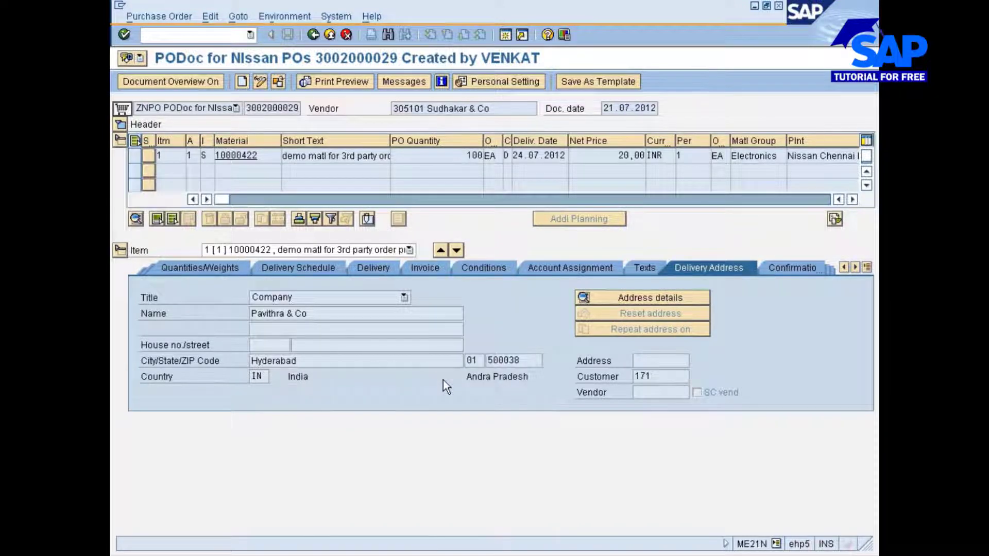
Step: Try to load the purchase order in the MIGO goods receipt session by entering its copied number
{"action": "key", "text": "alt+Tab"}
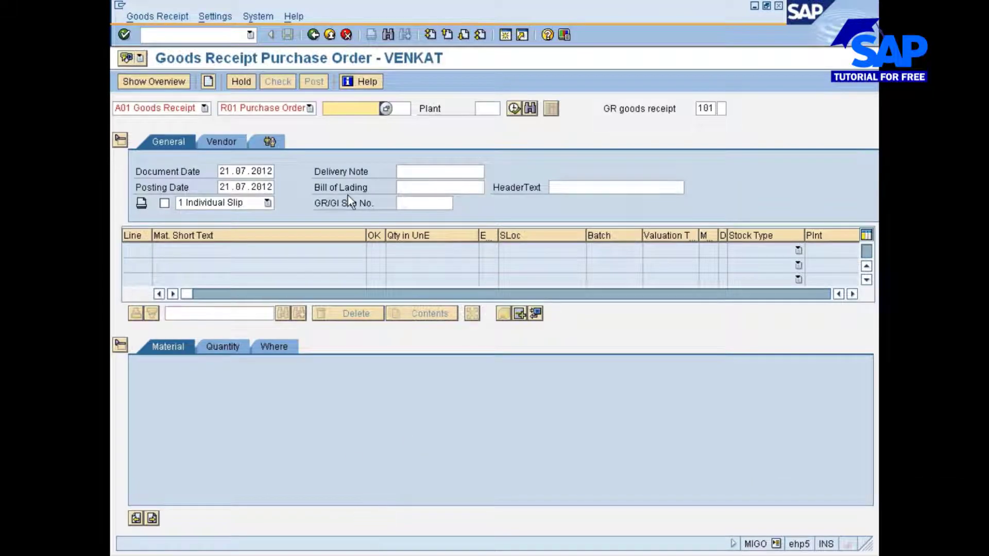
{"action": "key", "text": "ctrl+v"}
{"action": "key", "text": "Return"}
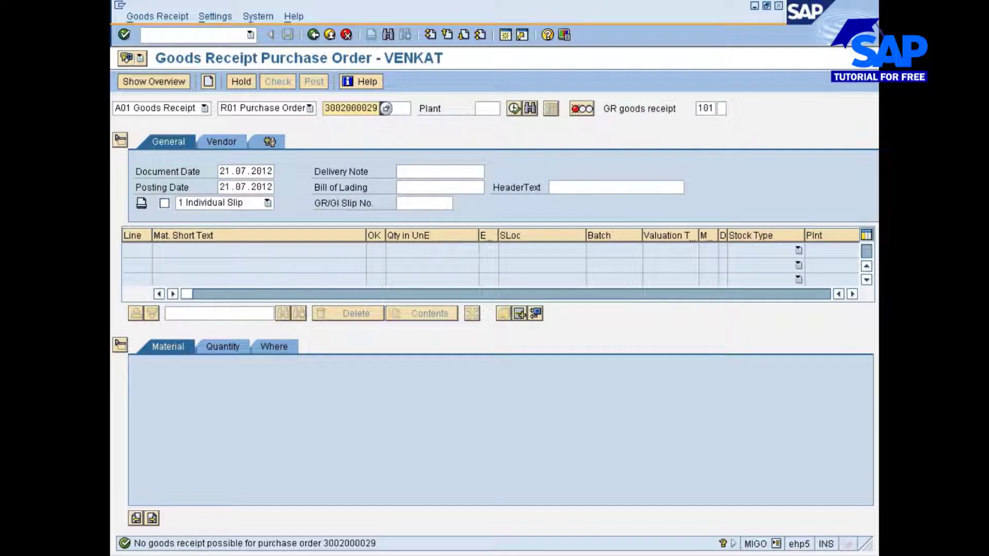
Step: Copy and clear the purchase order number in the goods receipt, and paste it back to try loading the order again
{"action": "key", "text": "shift+Right"}
{"action": "key", "text": "shift+Right"}
{"action": "key", "text": "shift+Right"}
{"action": "key", "text": "shift+Right"}
{"action": "key", "text": "shift+Right"}
{"action": "key", "text": "shift+Right"}
{"action": "key", "text": "shift+Right"}
{"action": "key", "text": "shift+Right"}
{"action": "key", "text": "shift+Right"}
{"action": "key", "text": "shift+Right"}
{"action": "key", "text": "ctrl+c"}
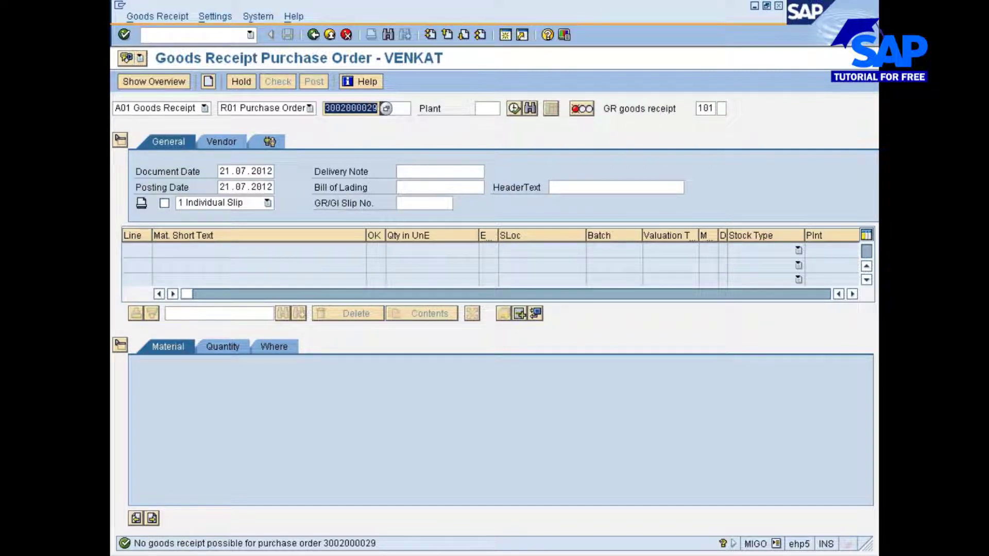
{"action": "key", "text": "Right"}
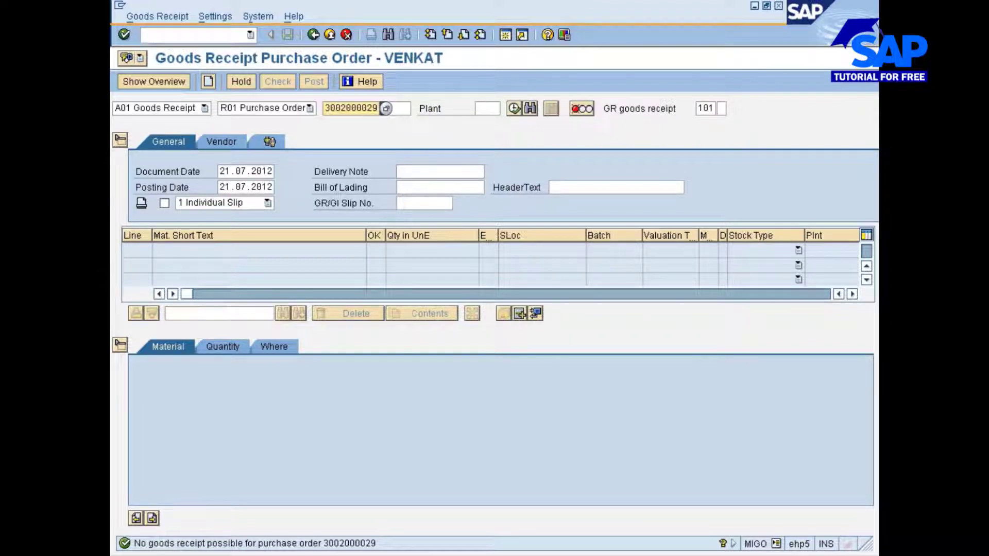
{"action": "key", "text": "BackSpace"}
{"action": "key", "text": "BackSpace"}
{"action": "key", "text": "BackSpace"}
{"action": "key", "text": "BackSpace"}
{"action": "key", "text": "BackSpace"}
{"action": "key", "text": "BackSpace"}
{"action": "key", "text": "BackSpace"}
{"action": "key", "text": "BackSpace"}
{"action": "key", "text": "BackSpace"}
{"action": "key", "text": "BackSpace"}
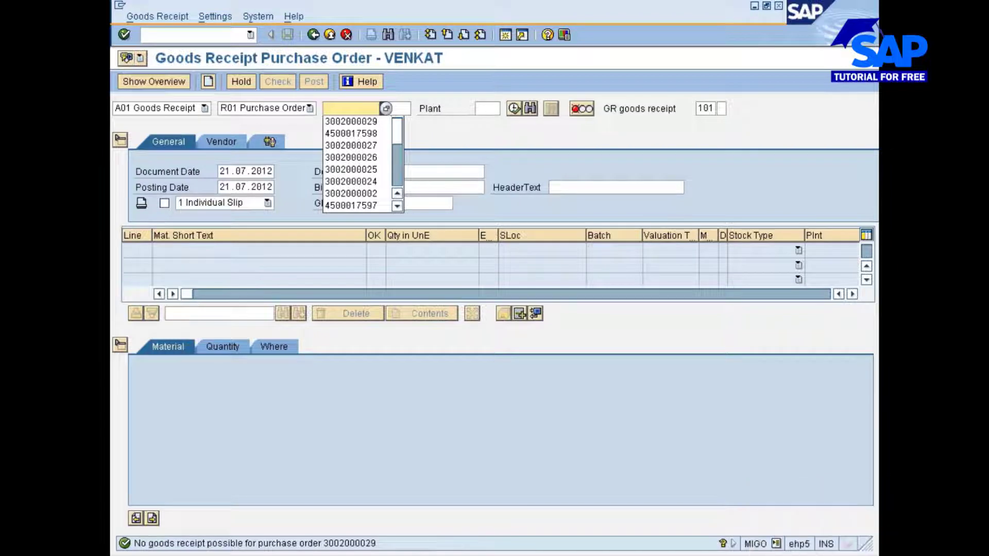
{"action": "key", "text": "Escape"}
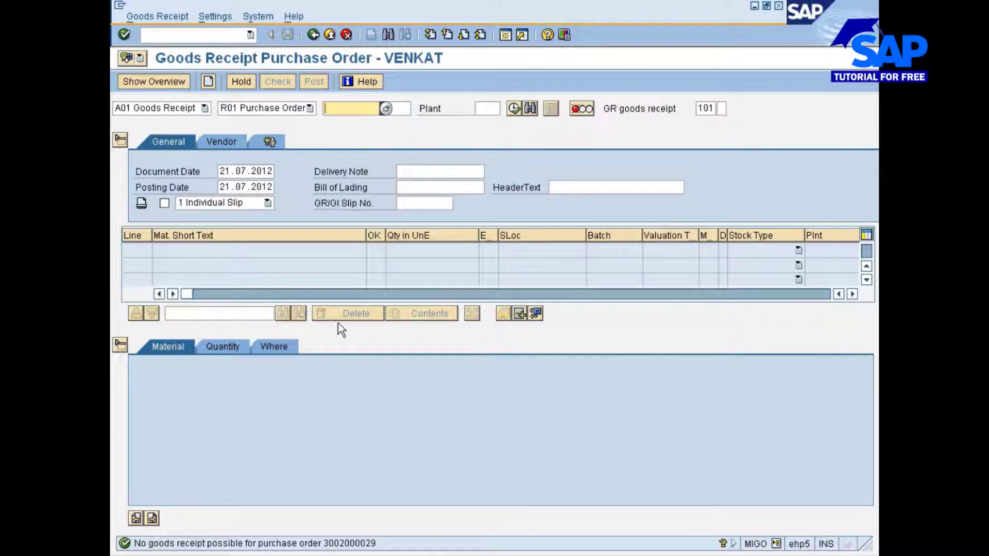
{"action": "key", "text": "ctrl+v"}
{"action": "key", "text": "Return"}
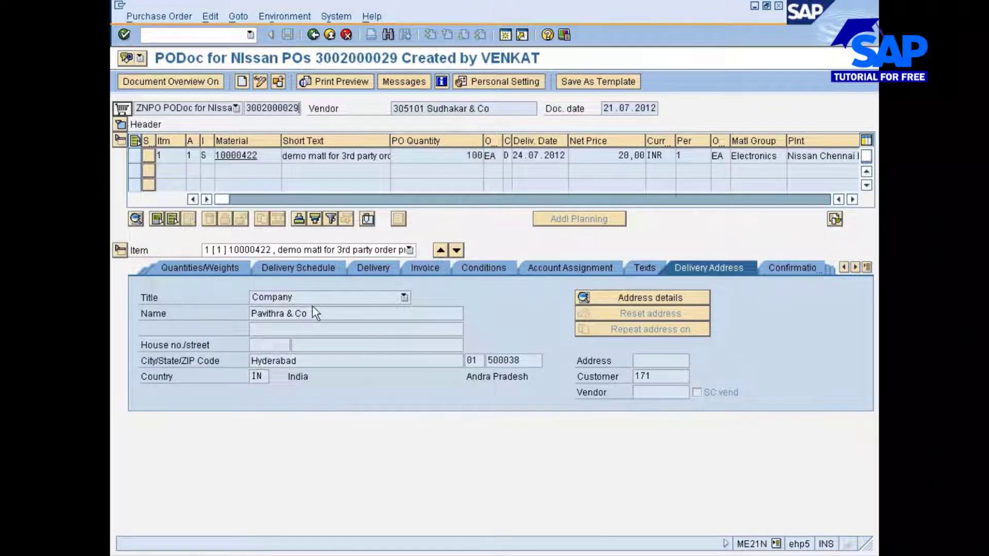
Step: Return to the purchase order, activate the Goods Receipt indicator in the item's delivery data in change mode, and save the order
{"action": "key", "text": "alt+Tab"}
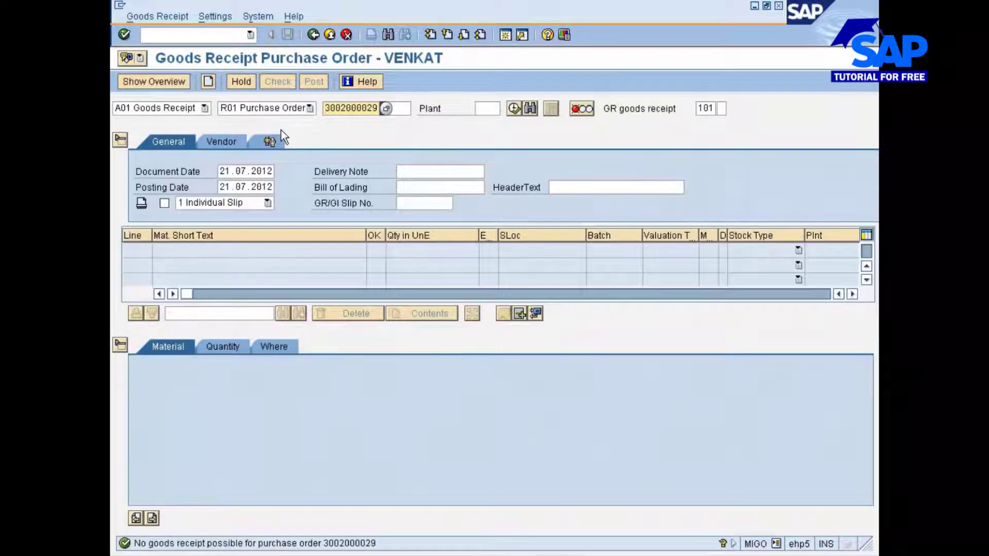
{"action": "key", "text": "alt+Tab"}
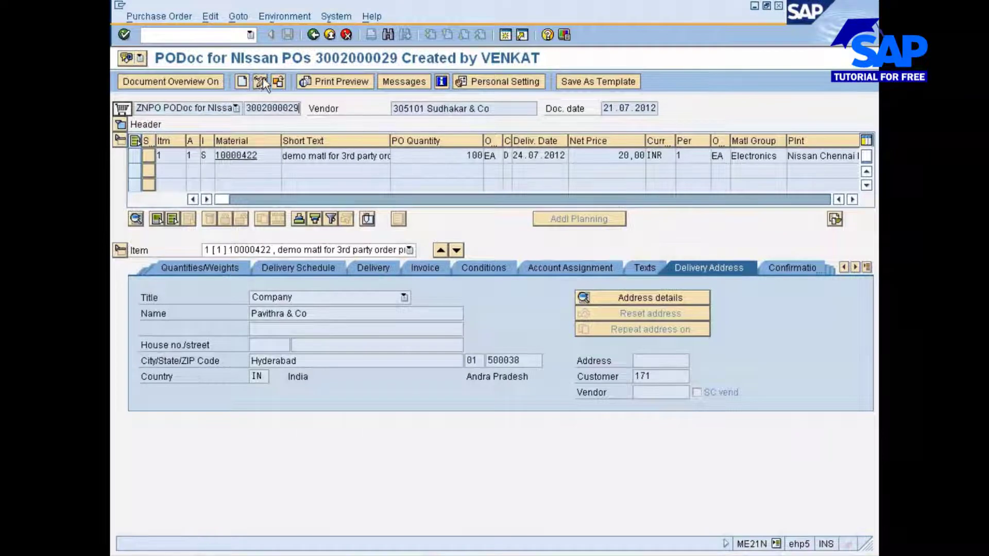
{"action": "left_click", "coordinate": [260, 80]}
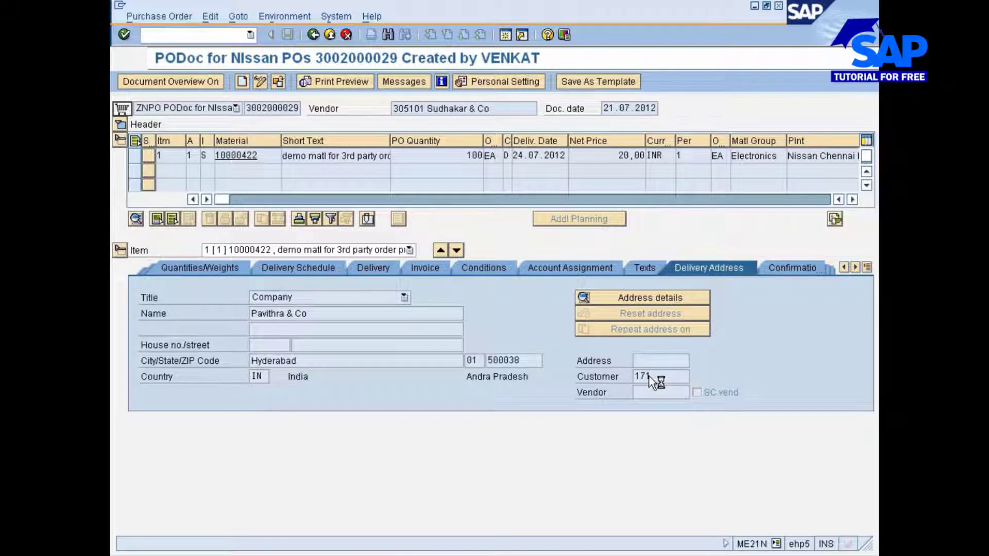
{"action": "left_click", "coordinate": [373, 269]}
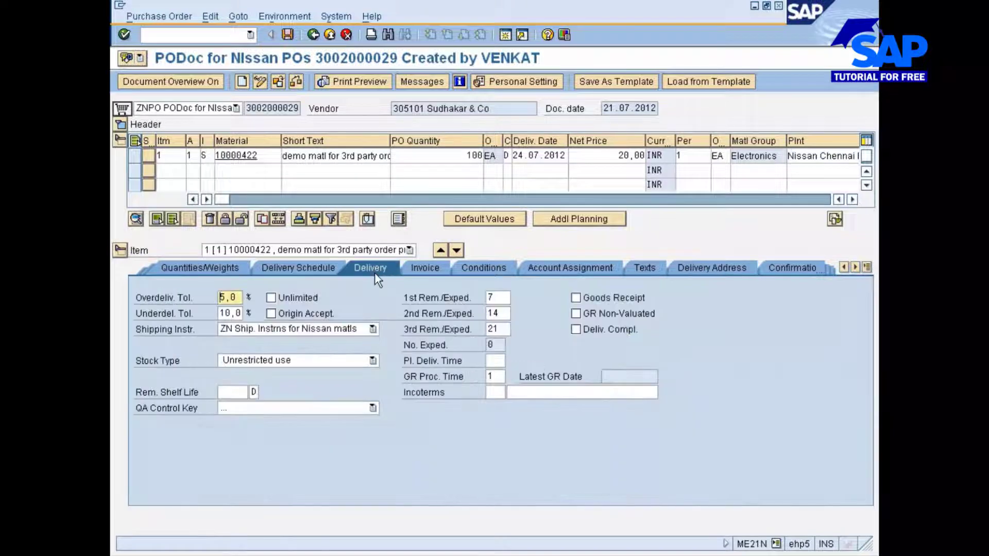
{"action": "left_click", "coordinate": [585, 298]}
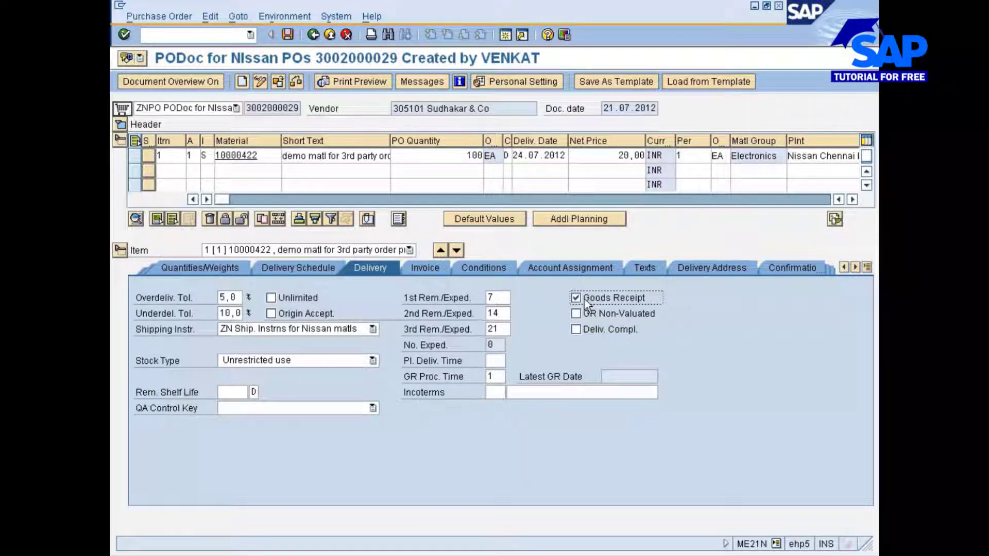
{"action": "left_click", "coordinate": [288, 34]}
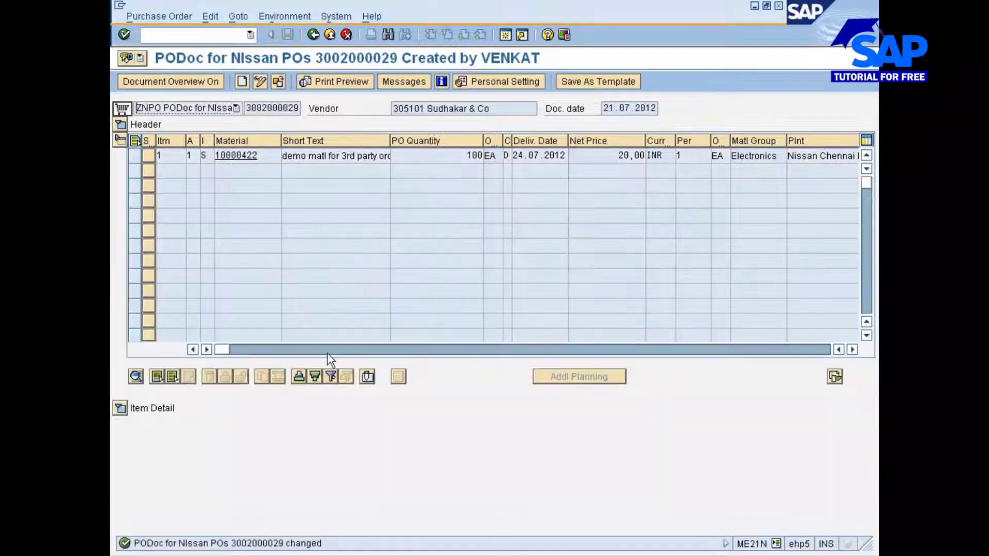
Step: Switch to the goods receipt session and try again to load the changed purchase order
{"action": "left_click", "coordinate": [551, 555]}
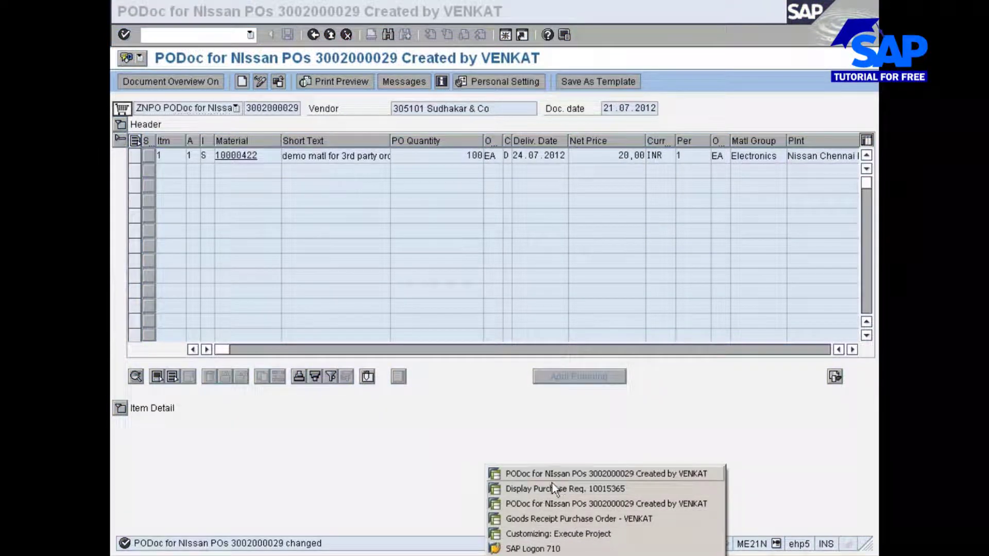
{"action": "left_click", "coordinate": [577, 519]}
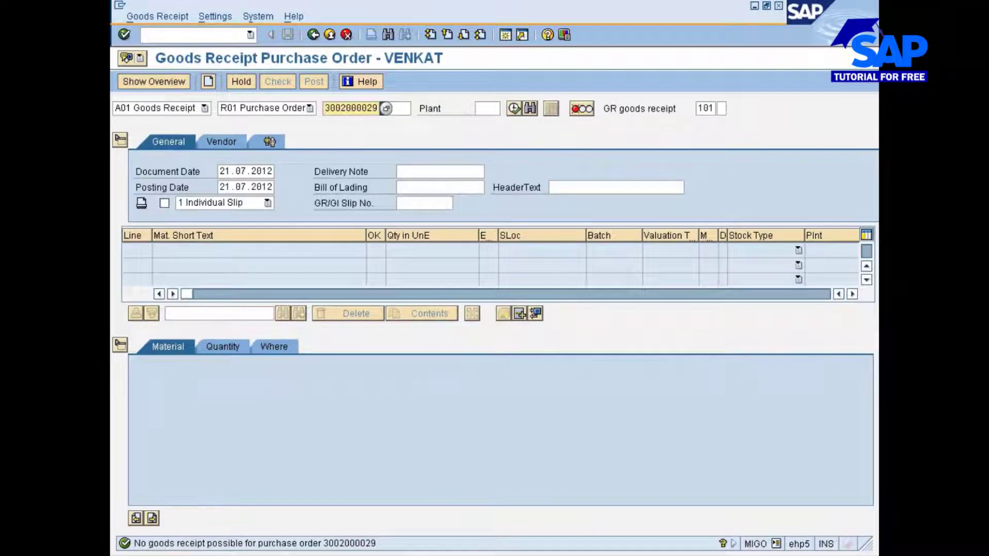
{"action": "left_click", "coordinate": [193, 35]}
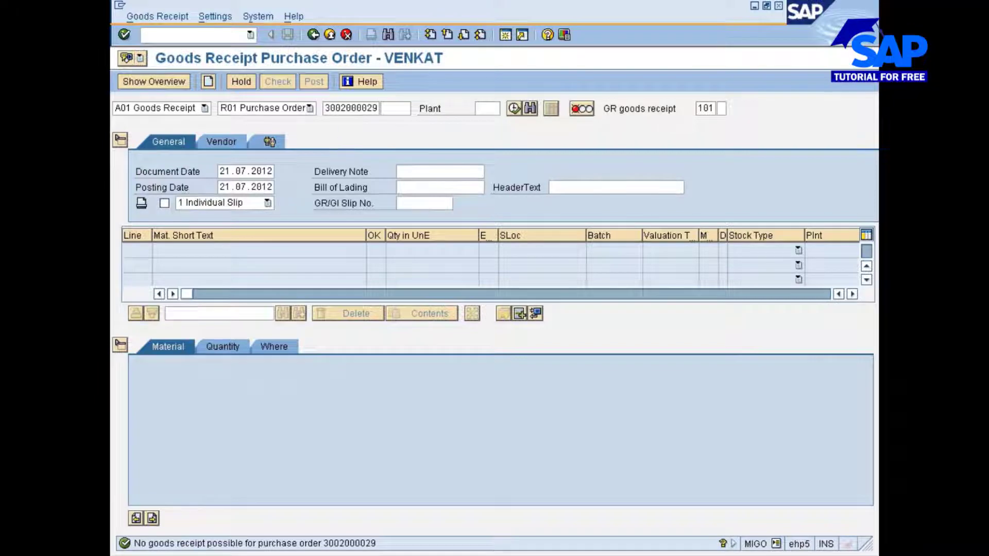
{"action": "left_click", "coordinate": [353, 109]}
{"action": "key", "text": "Return"}
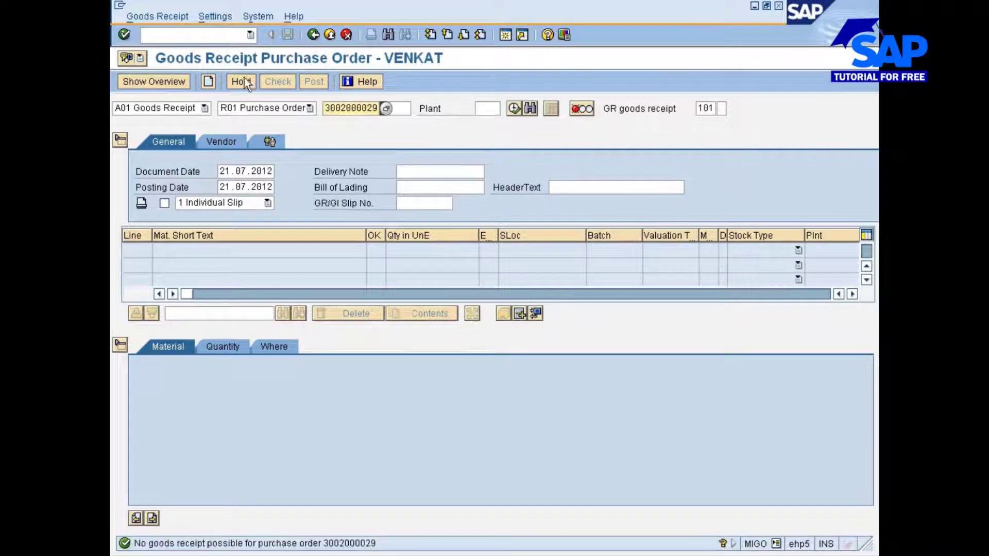
Step: Restart the MIGO transaction and try to load the purchase order by choosing its number from the entry history
{"action": "left_click", "coordinate": [196, 35]}
{"action": "type", "text": "/nmig"}
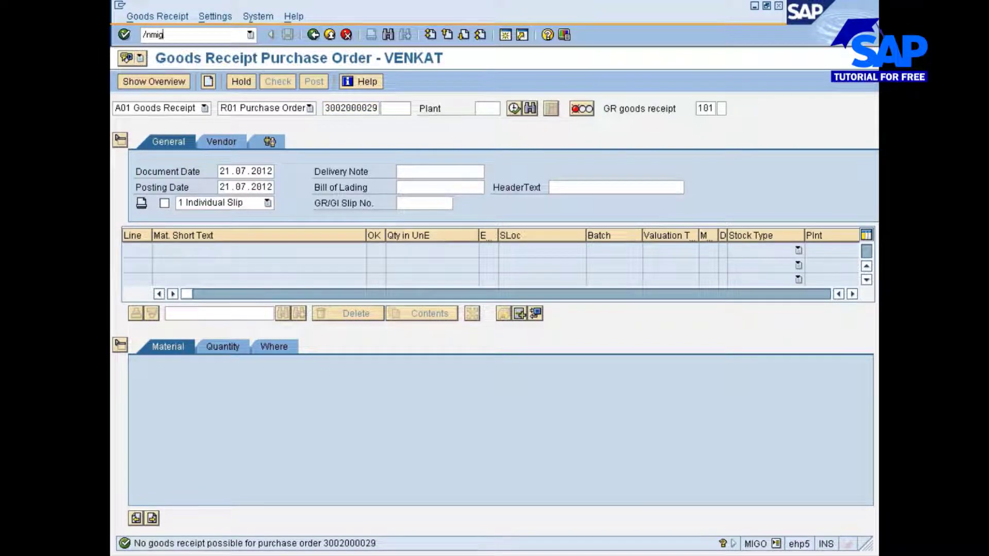
{"action": "type", "text": "o"}
{"action": "key", "text": "Return"}
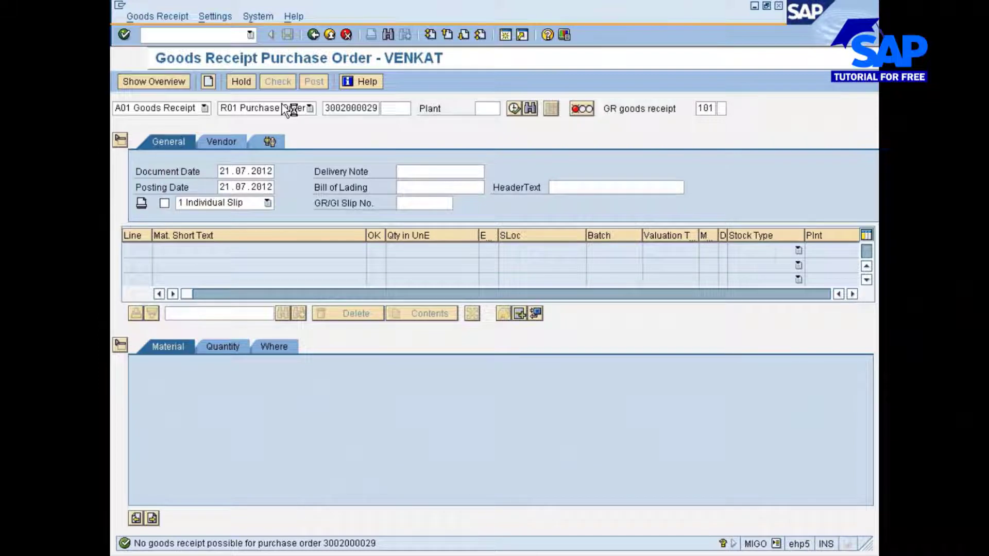
{"action": "key", "text": "space"}
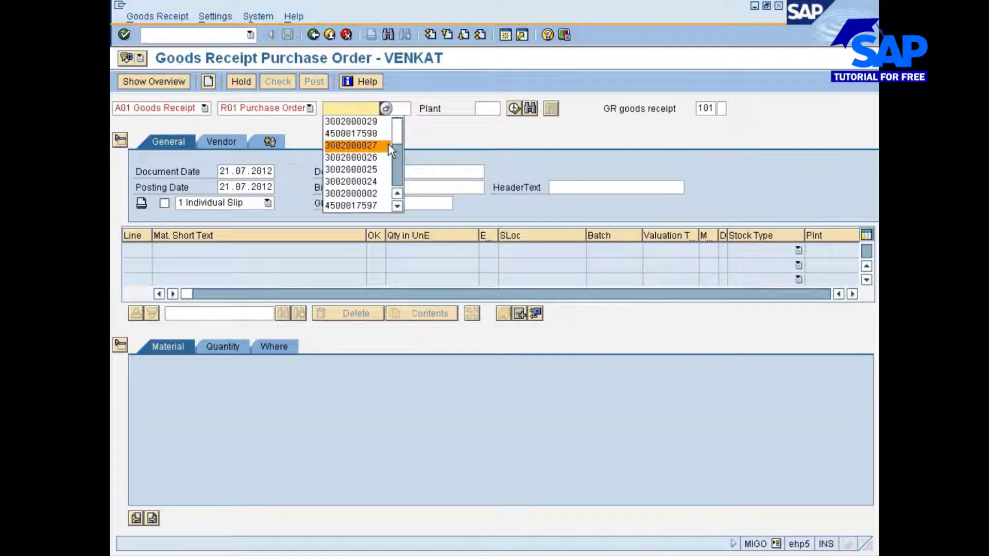
{"action": "left_click", "coordinate": [354, 122]}
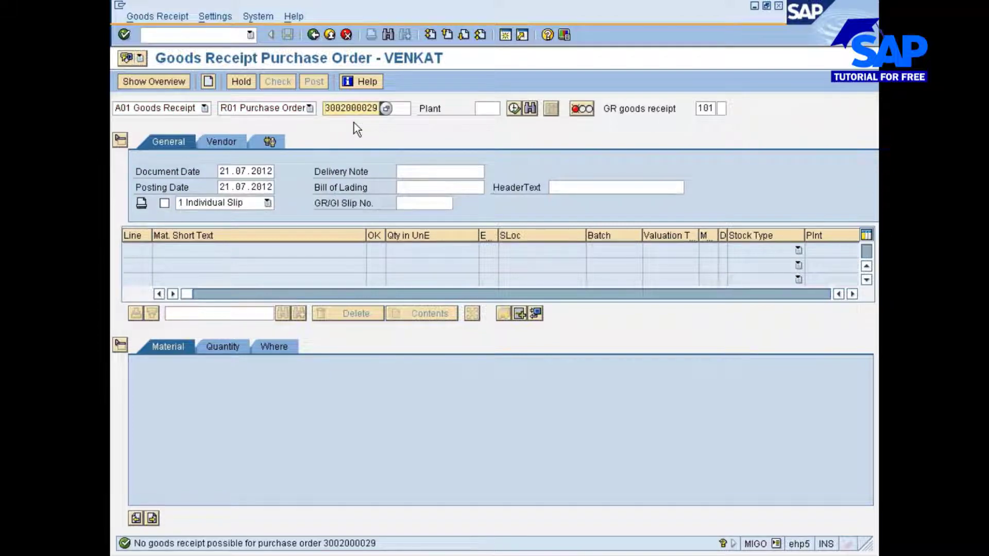
Step: Check that A01 Goods Receipt and R01 Purchase Order are selected, and try loading the purchase order again
{"action": "left_click", "coordinate": [203, 109]}
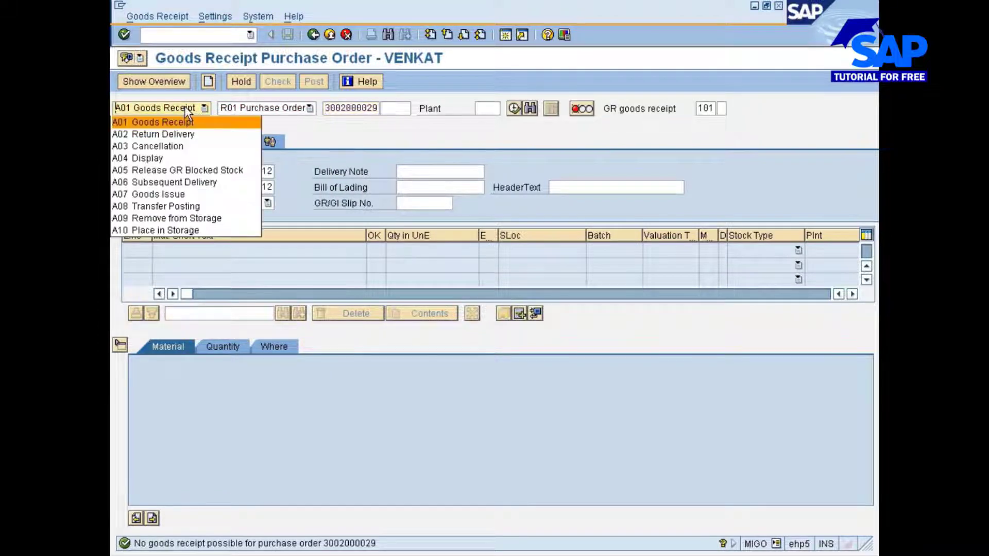
{"action": "left_click", "coordinate": [184, 109]}
{"action": "left_click", "coordinate": [255, 109]}
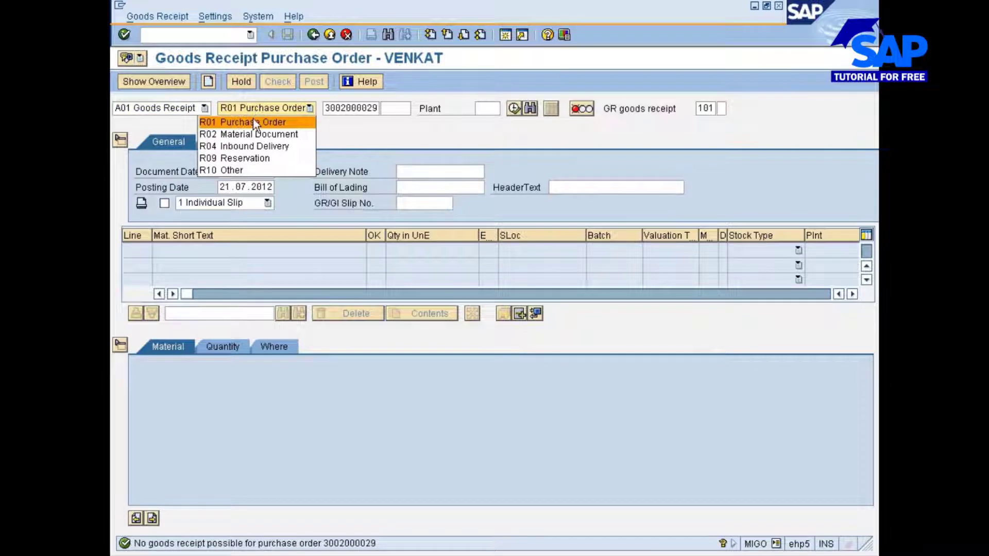
{"action": "left_click", "coordinate": [253, 117]}
{"action": "left_click", "coordinate": [330, 108]}
{"action": "key", "text": "Return"}
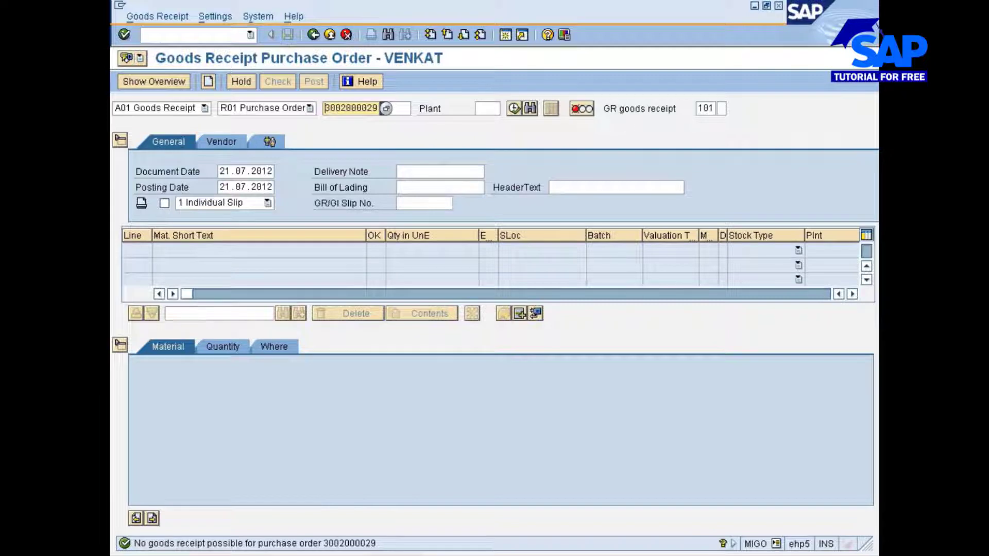
Step: Try to load the purchase order for plant 777C, and clear the plant entry
{"action": "left_click", "coordinate": [639, 109]}
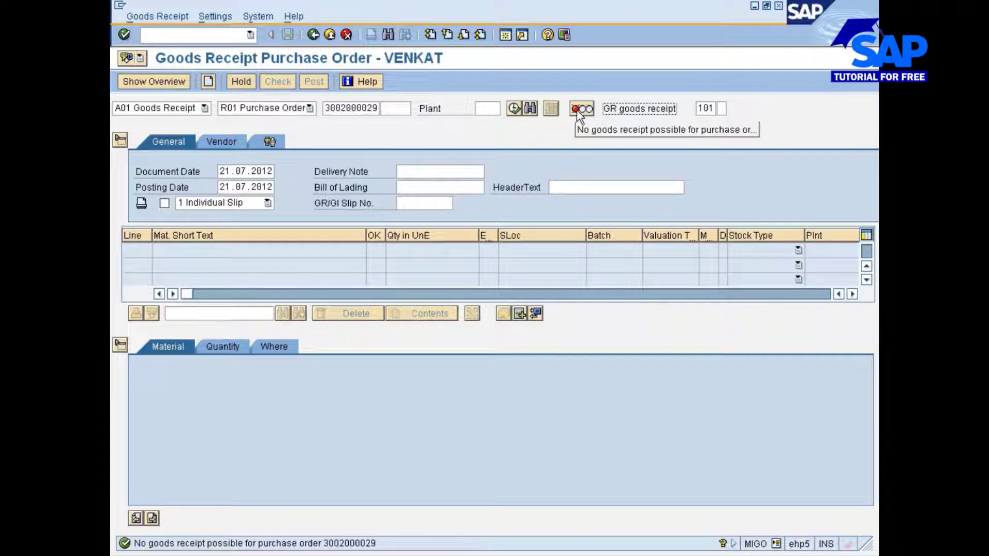
{"action": "left_click", "coordinate": [484, 108]}
{"action": "type", "text": "777"}
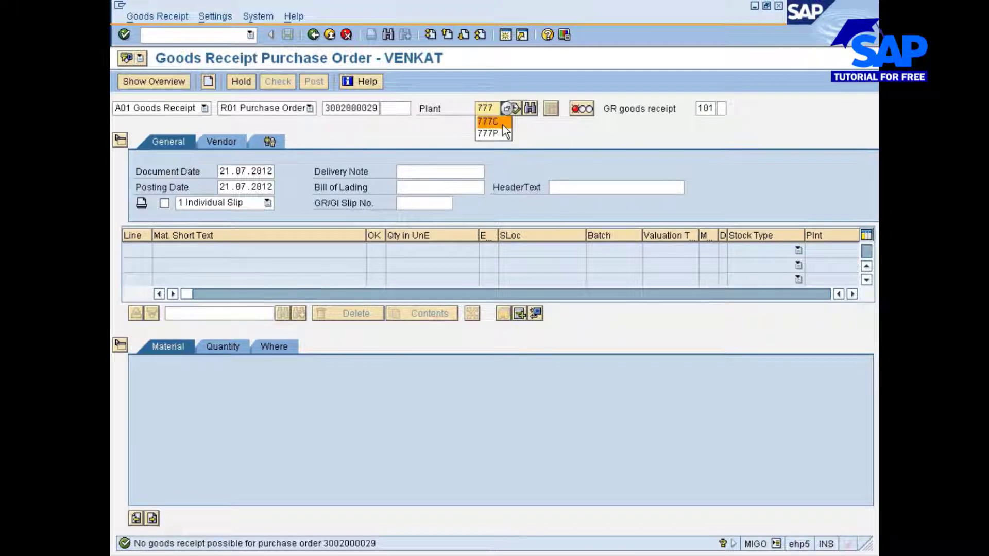
{"action": "left_click", "coordinate": [501, 122]}
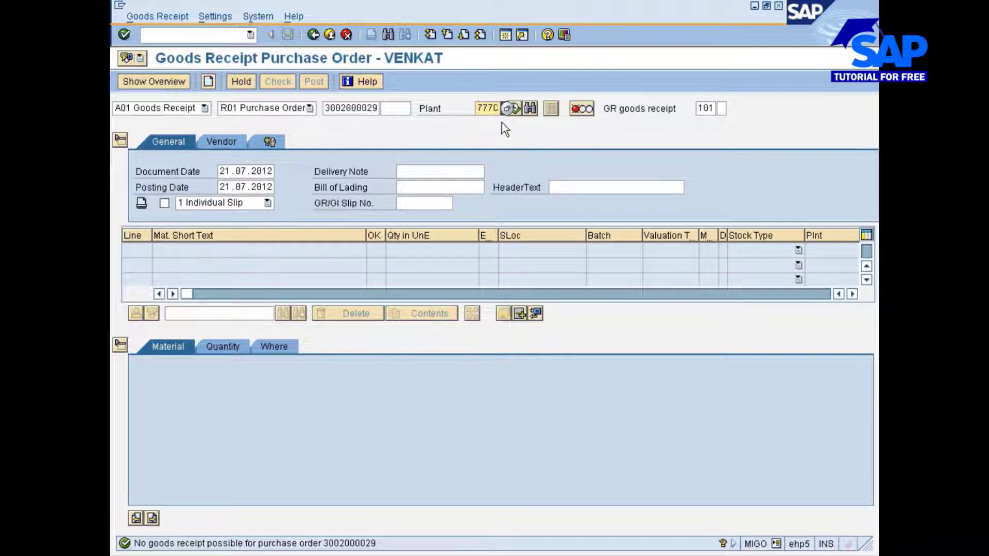
{"action": "key", "text": "Return"}
{"action": "left_click", "coordinate": [476, 108]}
{"action": "key", "text": "Delete"}
{"action": "key", "text": "Delete"}
{"action": "key", "text": "Delete"}
{"action": "key", "text": "Delete"}
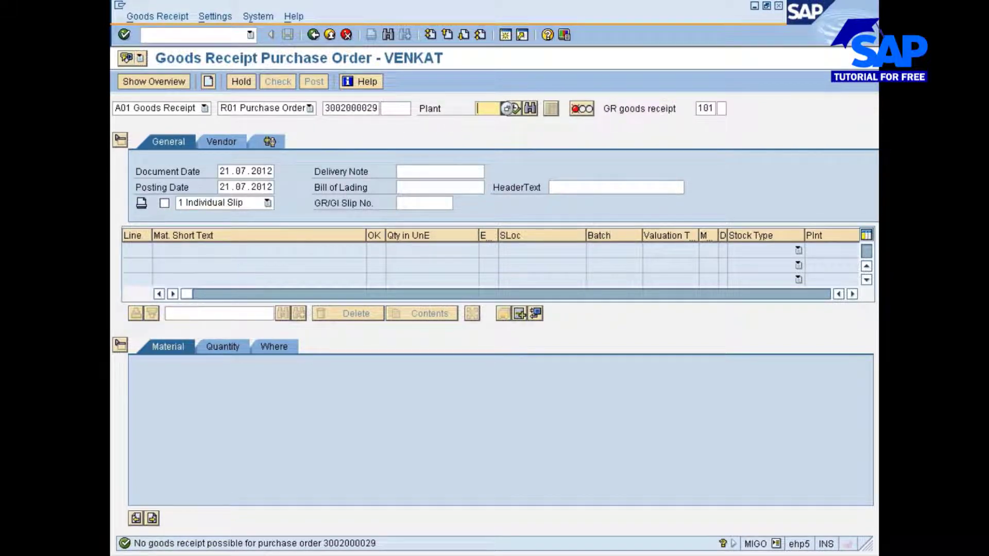
Step: Check the goods receipt status indicator, leave the goods receipt transaction, and expand the Logistics folder of the SAP menu
{"action": "left_click", "coordinate": [362, 112]}
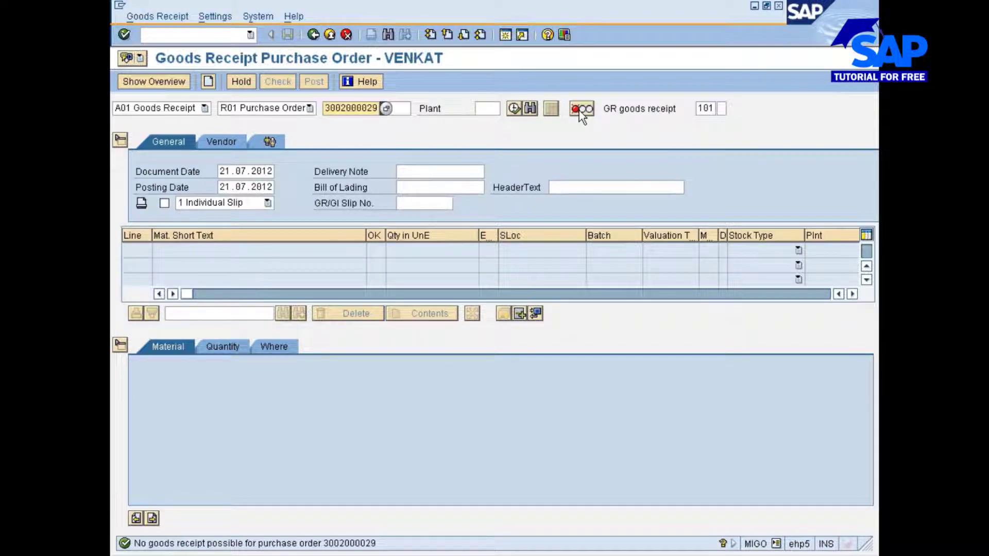
{"action": "mouse_move", "coordinate": [579, 111]}
{"action": "left_click", "coordinate": [313, 34]}
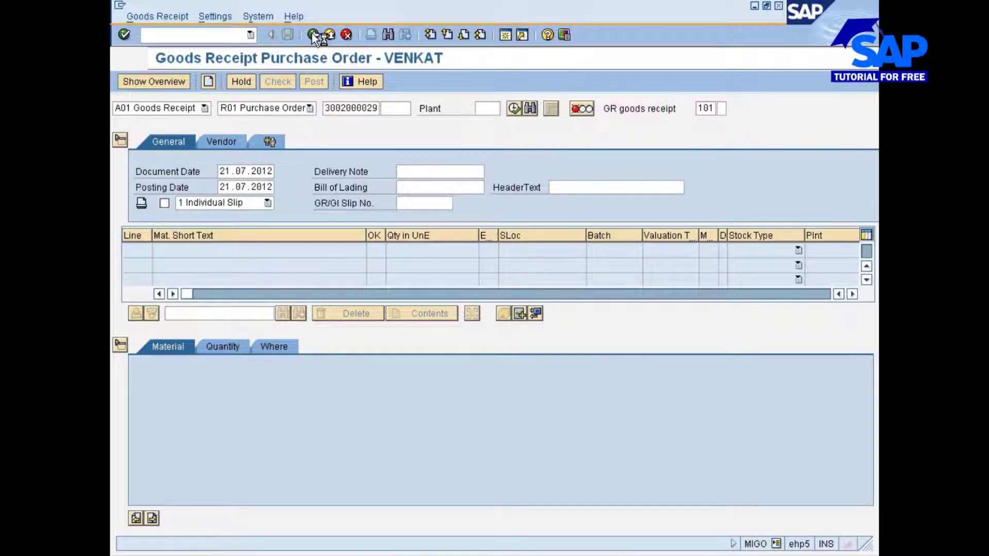
{"action": "left_click", "coordinate": [313, 35]}
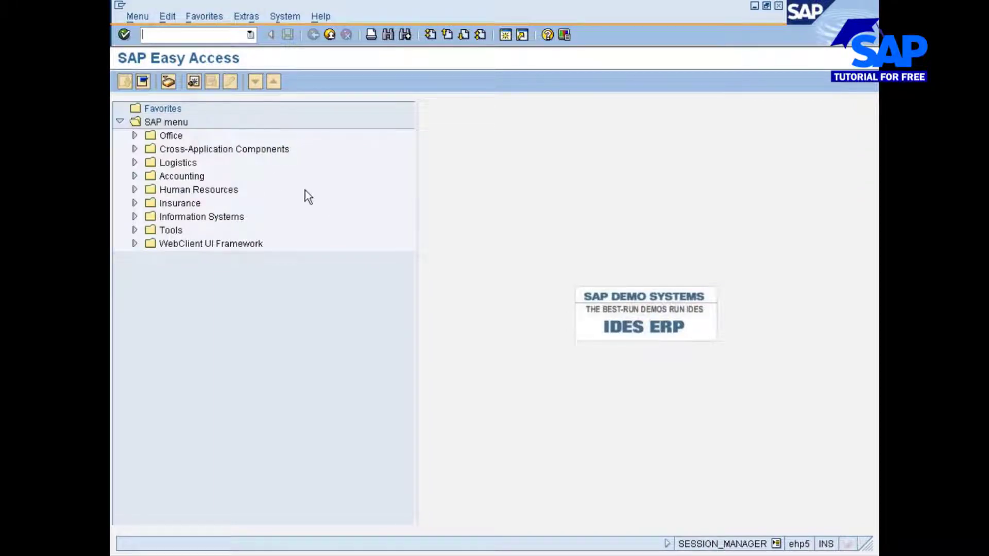
{"action": "double_click", "coordinate": [177, 162]}
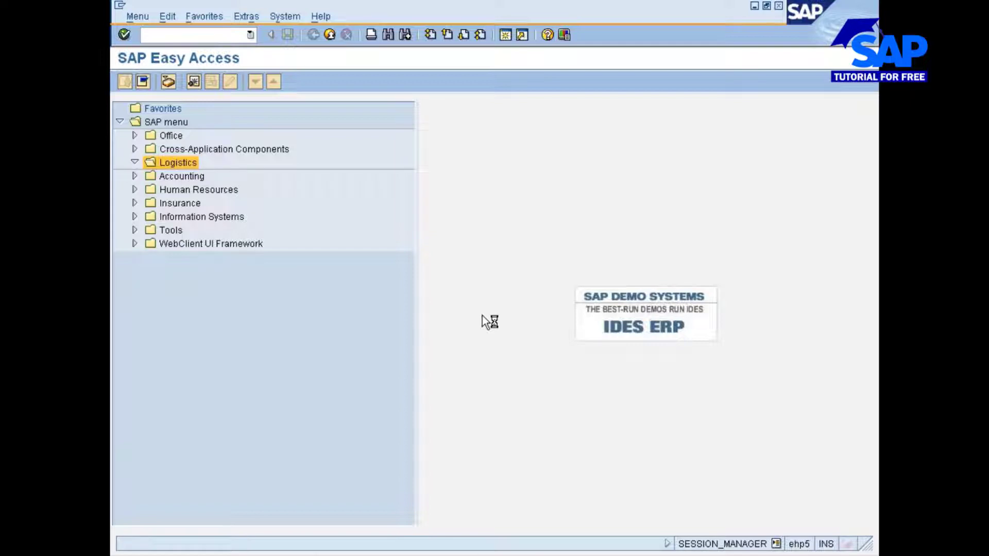
Step: Look at the saved purchase order in its open session and return to the SAP Easy Access session
{"action": "left_click", "coordinate": [567, 550]}
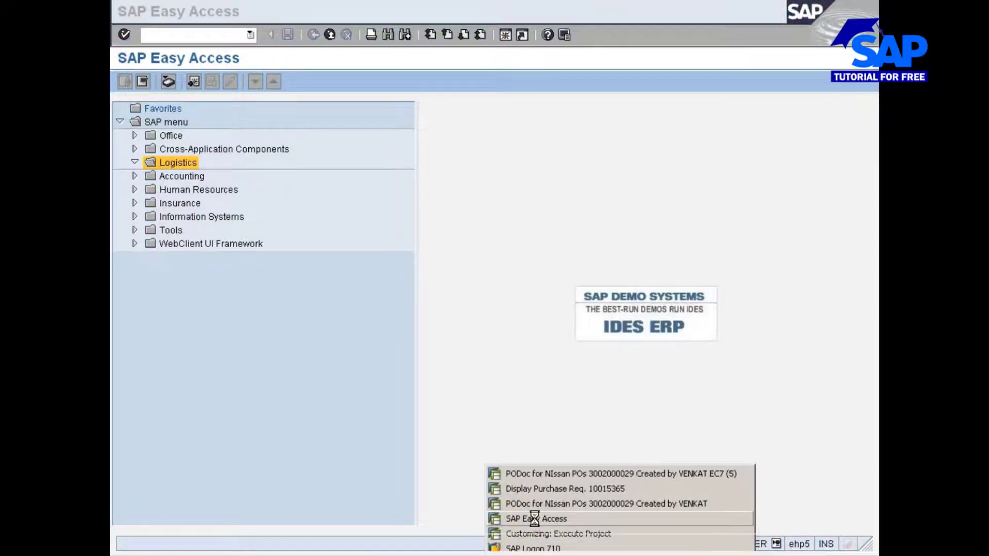
{"action": "left_click", "coordinate": [535, 518]}
{"action": "left_click", "coordinate": [521, 552]}
{"action": "left_click", "coordinate": [540, 517]}
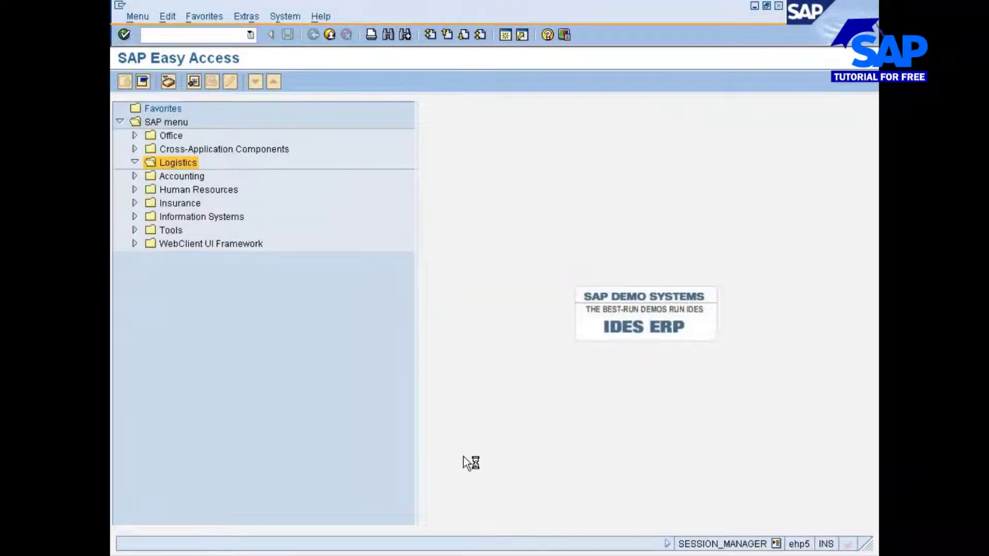
{"action": "left_click", "coordinate": [566, 549]}
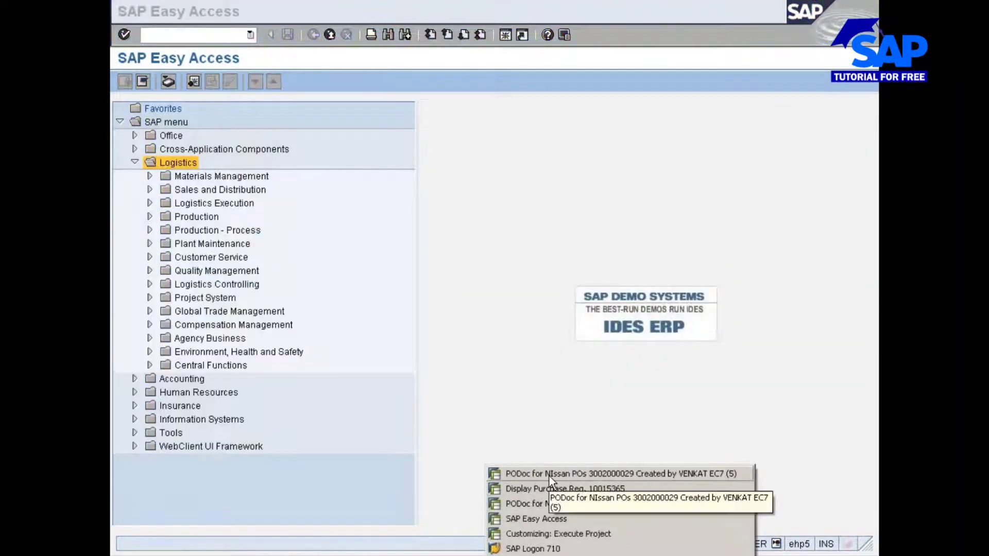
{"action": "left_click", "coordinate": [549, 476]}
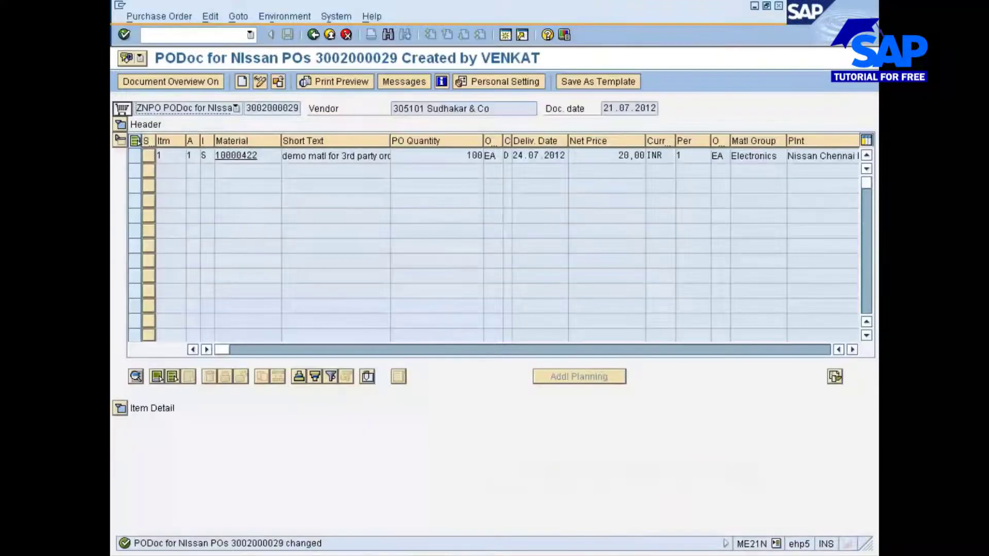
{"action": "left_click", "coordinate": [496, 551]}
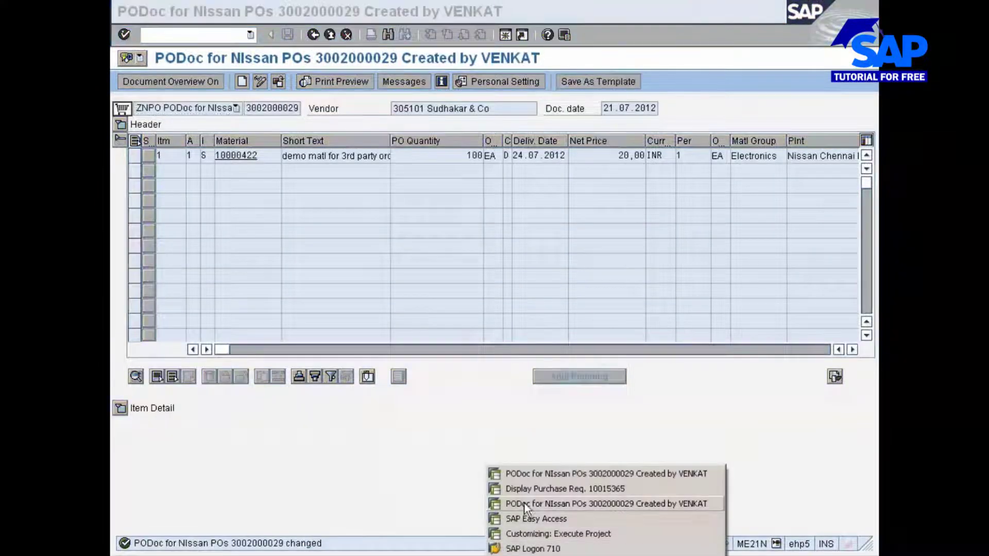
{"action": "left_click", "coordinate": [519, 516]}
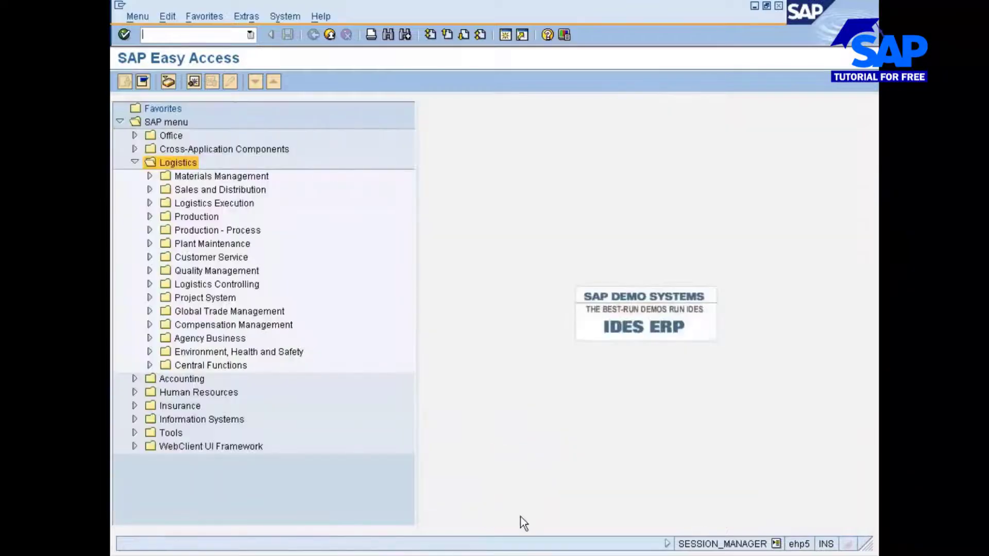
Step: Start transaction VL10B and list the activities due for shipping for the copied purchase order number
{"action": "type", "text": "vl10b"}
{"action": "key", "text": "Return"}
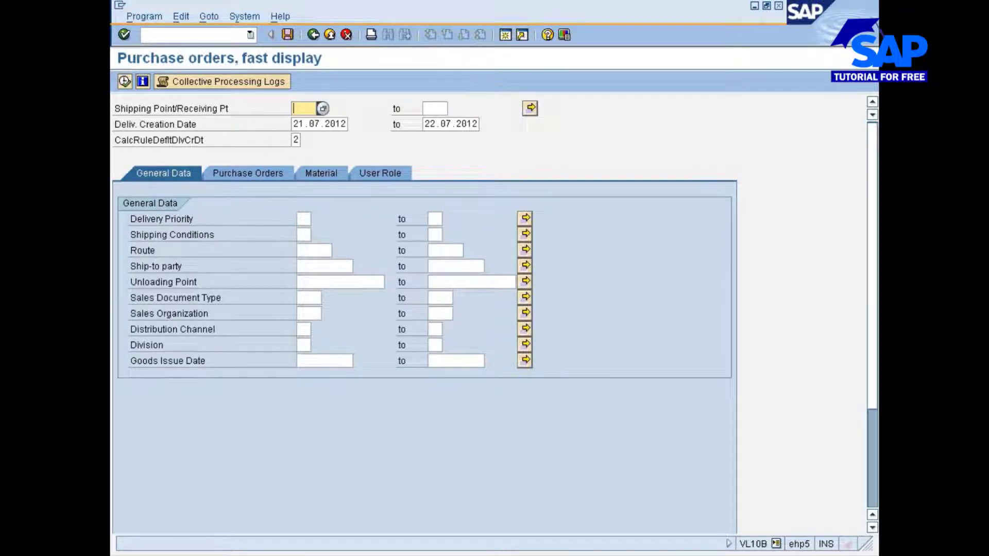
{"action": "left_click", "coordinate": [267, 172]}
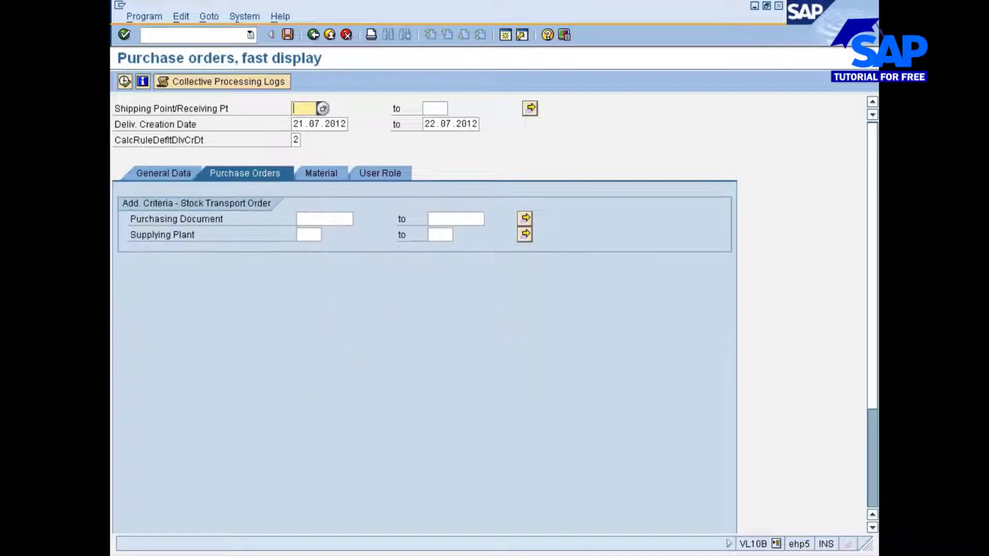
{"action": "left_click", "coordinate": [324, 219]}
{"action": "key", "text": "ctrl+v"}
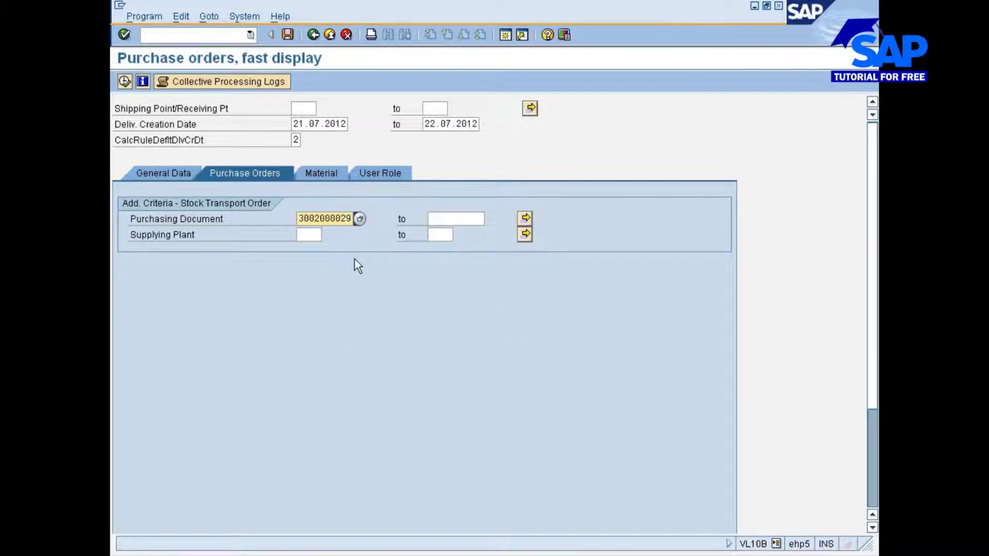
{"action": "left_click", "coordinate": [124, 82]}
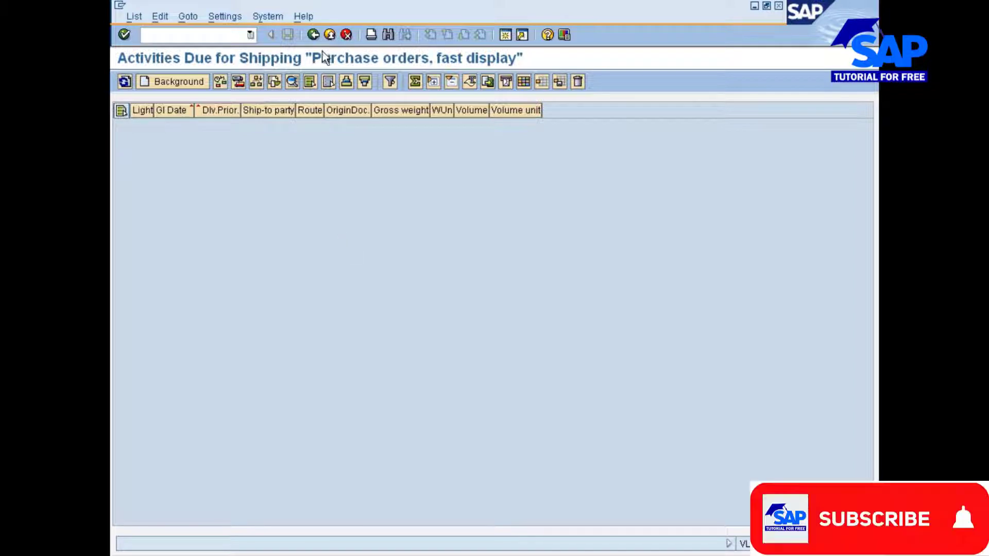
Step: Return to the VL10B selection screen, leave the transaction, and start transaction vl02
{"action": "left_click", "coordinate": [315, 33]}
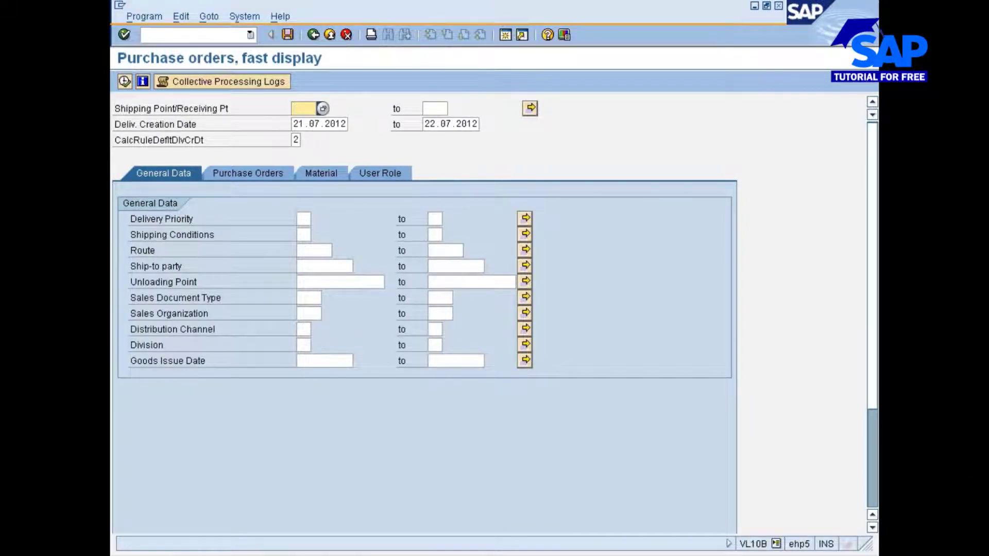
{"action": "left_click", "coordinate": [435, 108]}
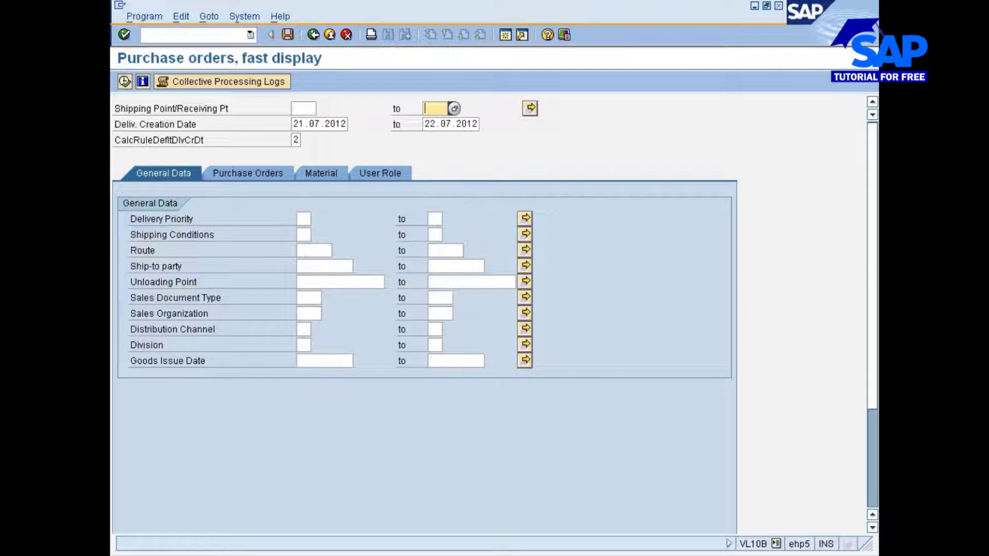
{"action": "key", "text": "Tab"}
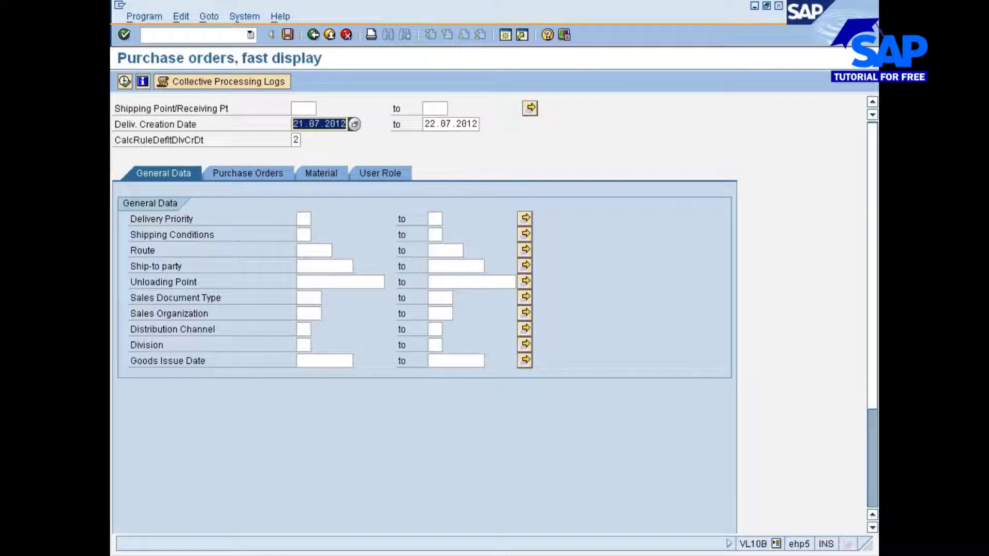
{"action": "left_click", "coordinate": [309, 314]}
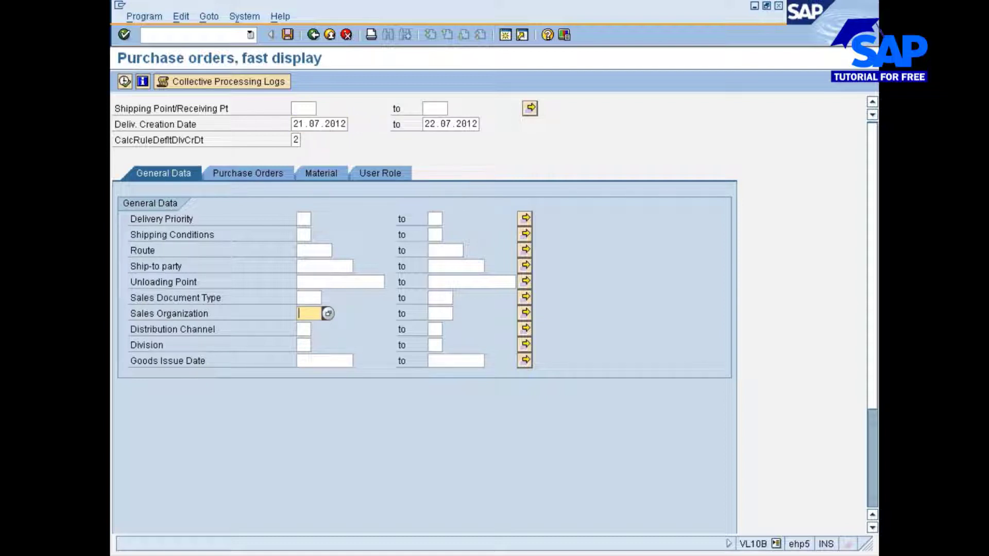
{"action": "left_click", "coordinate": [314, 35]}
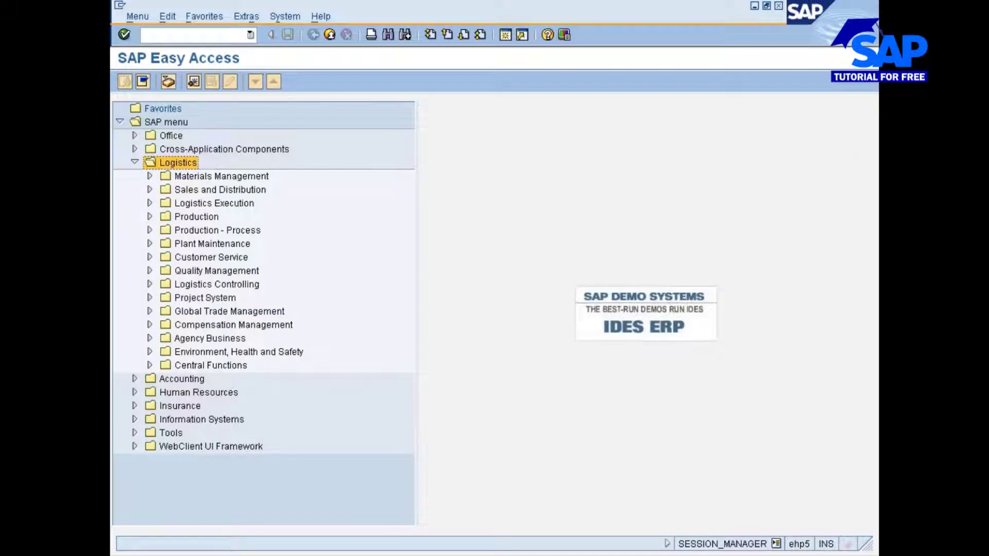
{"action": "type", "text": "vl02"}
{"action": "key", "text": "Return"}
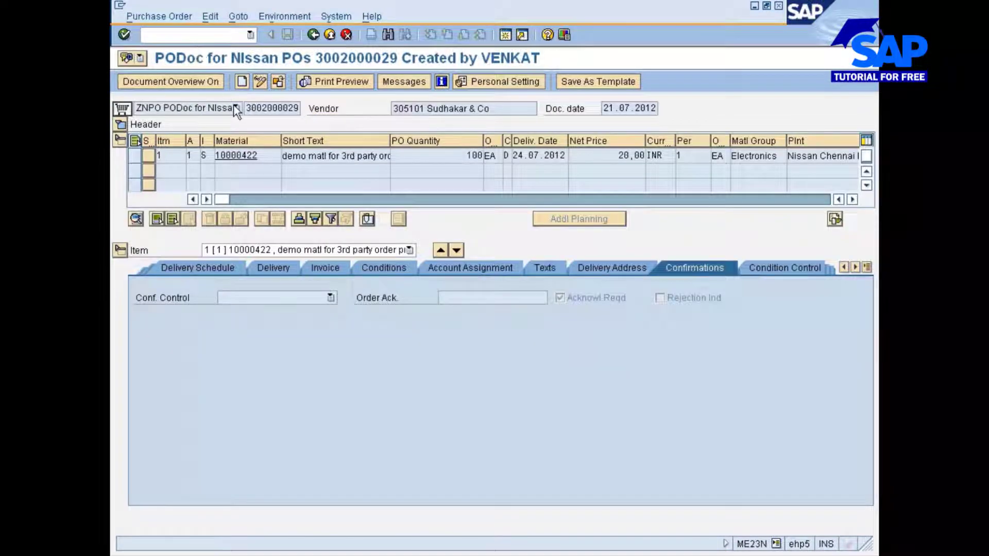
Step: Look at the saved purchase order in both of its open sessions and leave the one in transaction ME21N
{"action": "left_click_drag", "start_coordinate": [246, 109], "coordinate": [289, 108]}
{"action": "left_click", "coordinate": [299, 109]}
{"action": "left_click", "coordinate": [480, 551]}
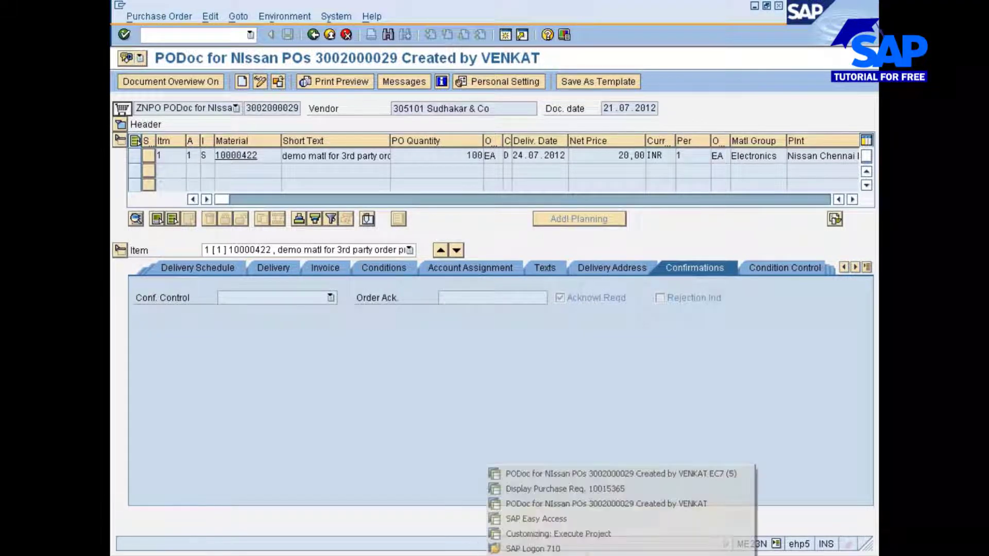
{"action": "left_click", "coordinate": [537, 519]}
{"action": "left_click", "coordinate": [541, 554]}
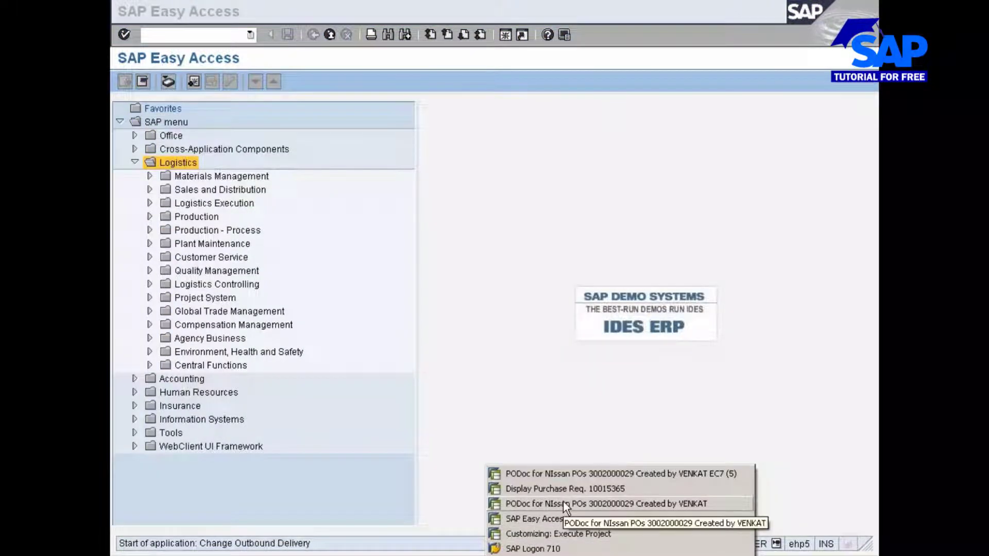
{"action": "left_click", "coordinate": [567, 473]}
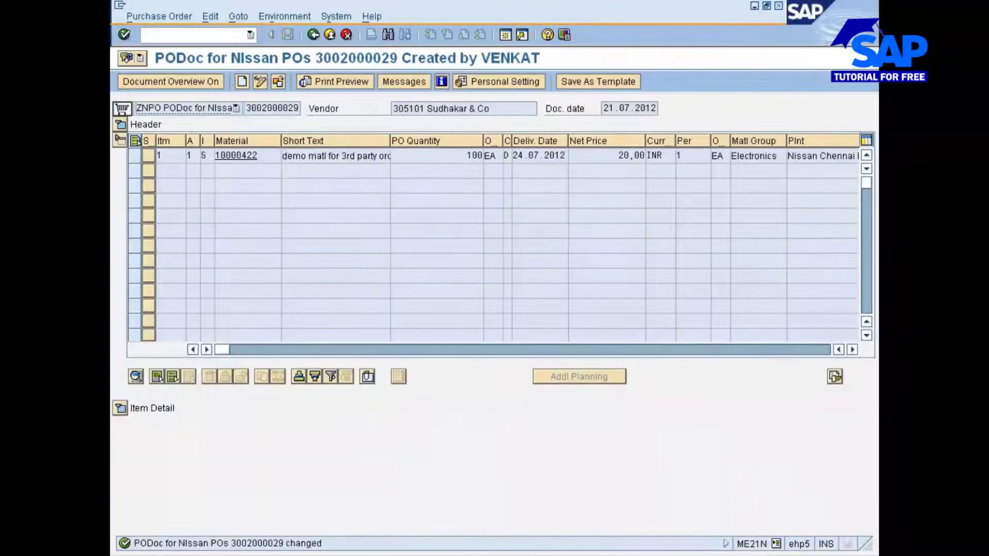
{"action": "left_click", "coordinate": [314, 35]}
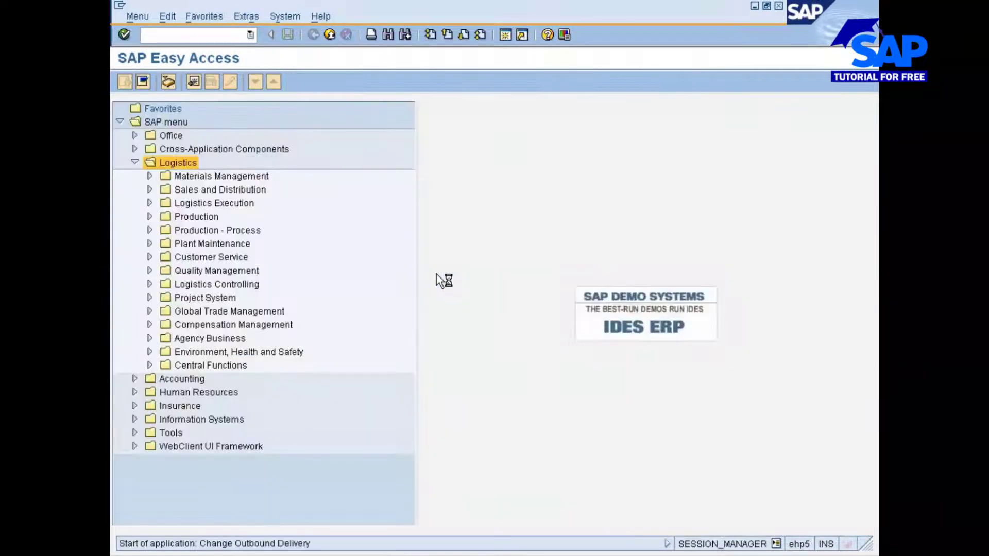
Step: Look through the open sessions, including the purchase requisition, and return to the VL02 session to leave that transaction
{"action": "left_click", "coordinate": [518, 548]}
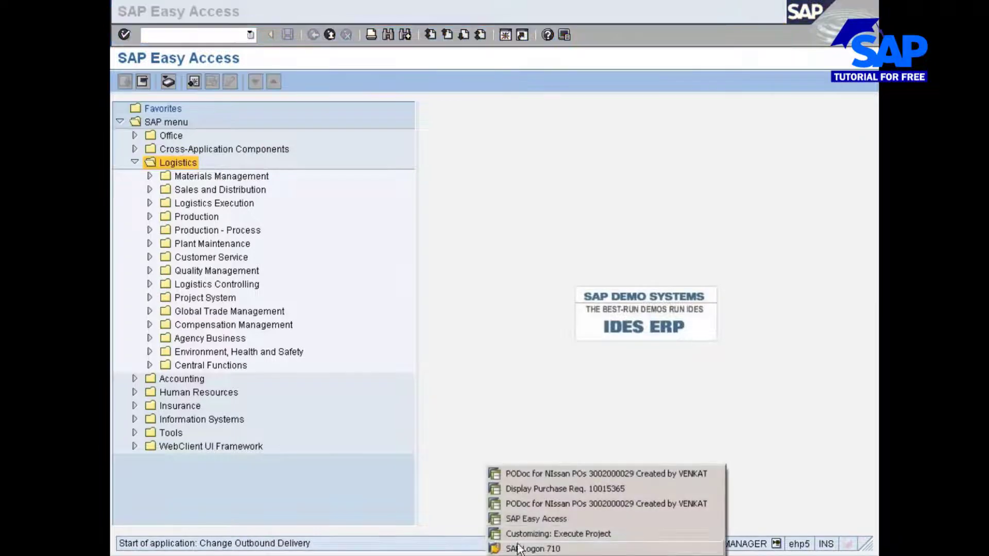
{"action": "left_click", "coordinate": [563, 488]}
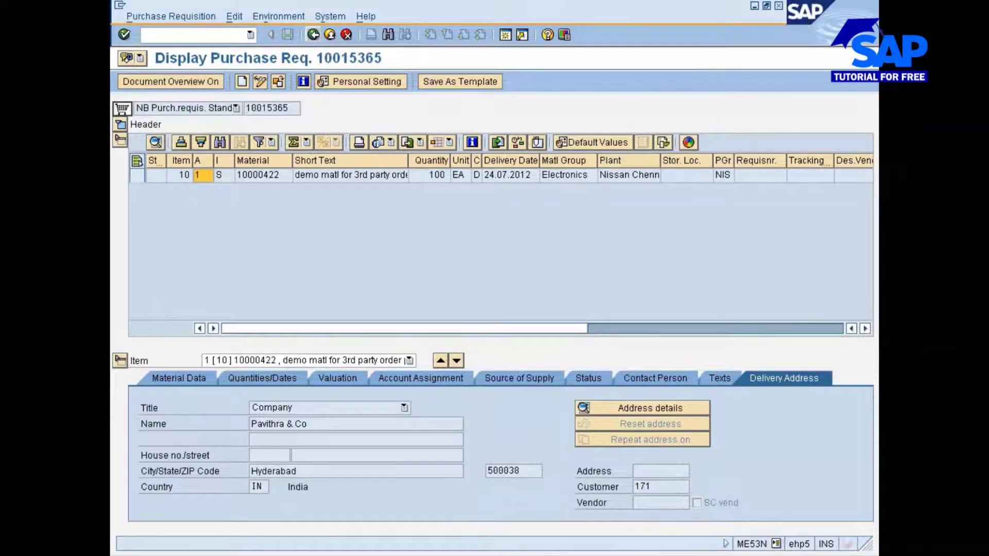
{"action": "left_click", "coordinate": [517, 549]}
{"action": "left_click", "coordinate": [540, 475]}
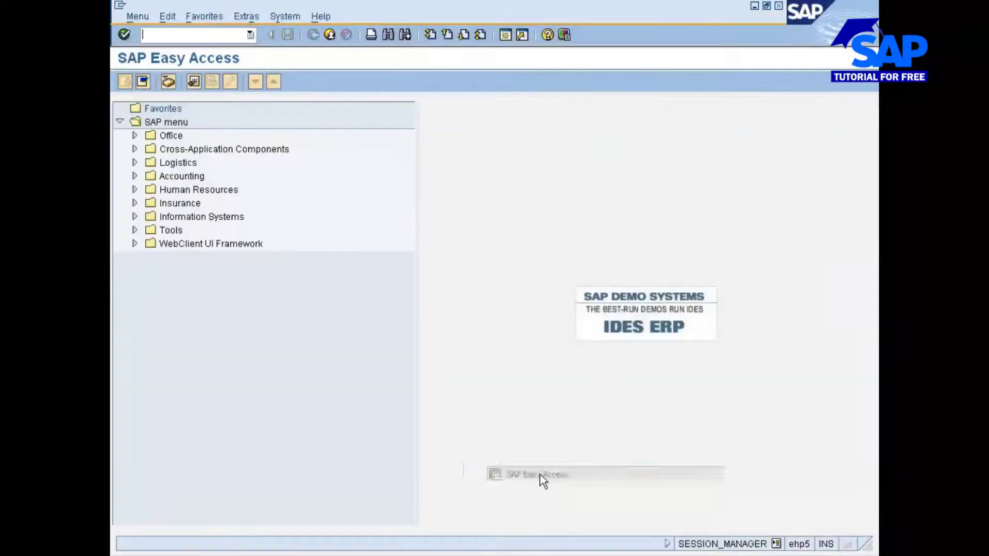
{"action": "left_click", "coordinate": [496, 552]}
{"action": "left_click", "coordinate": [542, 517]}
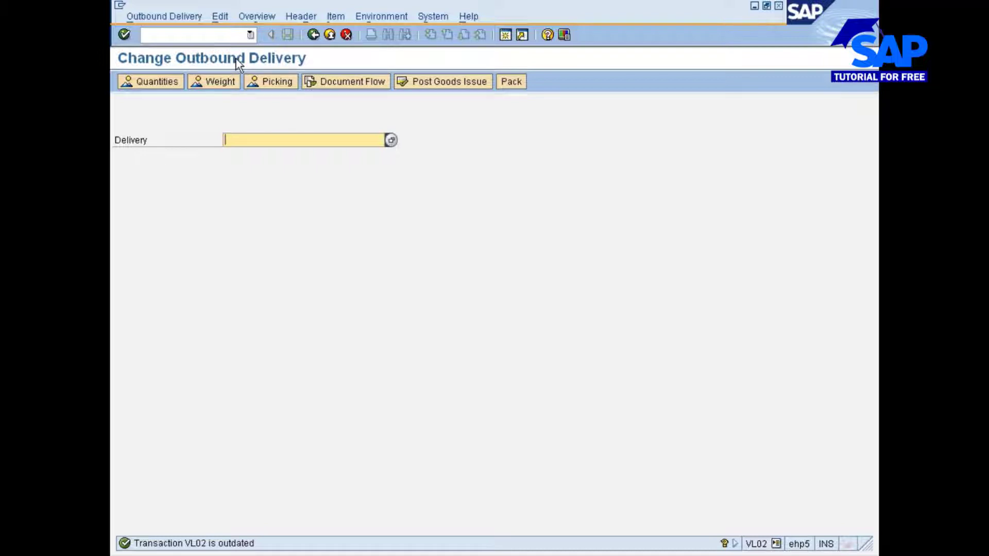
{"action": "left_click", "coordinate": [313, 34]}
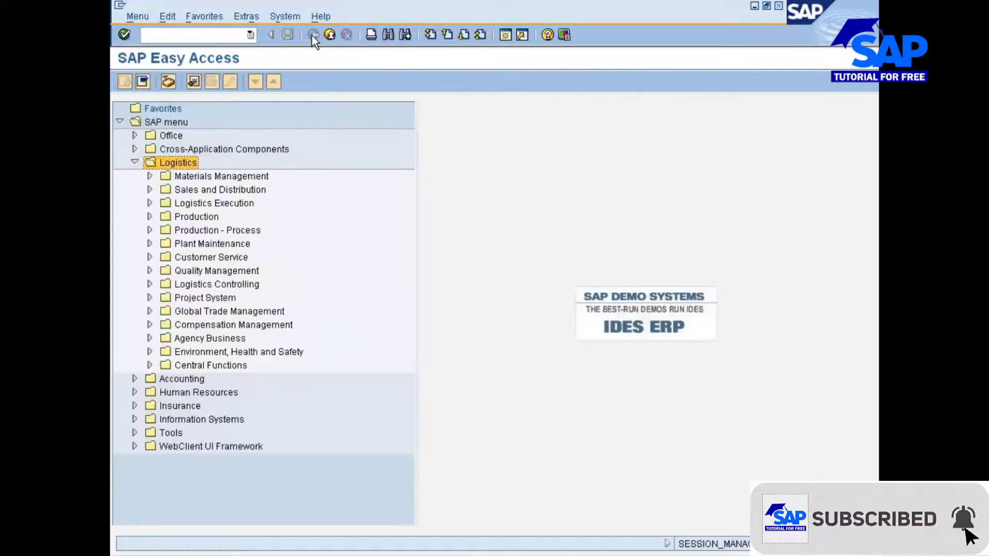
Step: In the SAP menu's Logistics folder, expand Sales and Distribution, Shipping and Transportation, and Outbound Delivery
{"action": "left_click", "coordinate": [150, 190]}
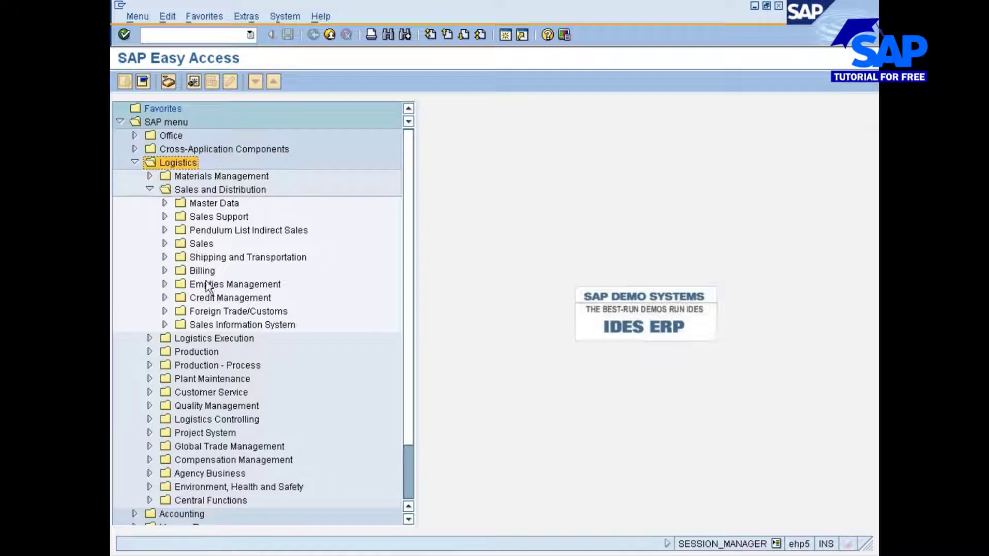
{"action": "left_click", "coordinate": [214, 217]}
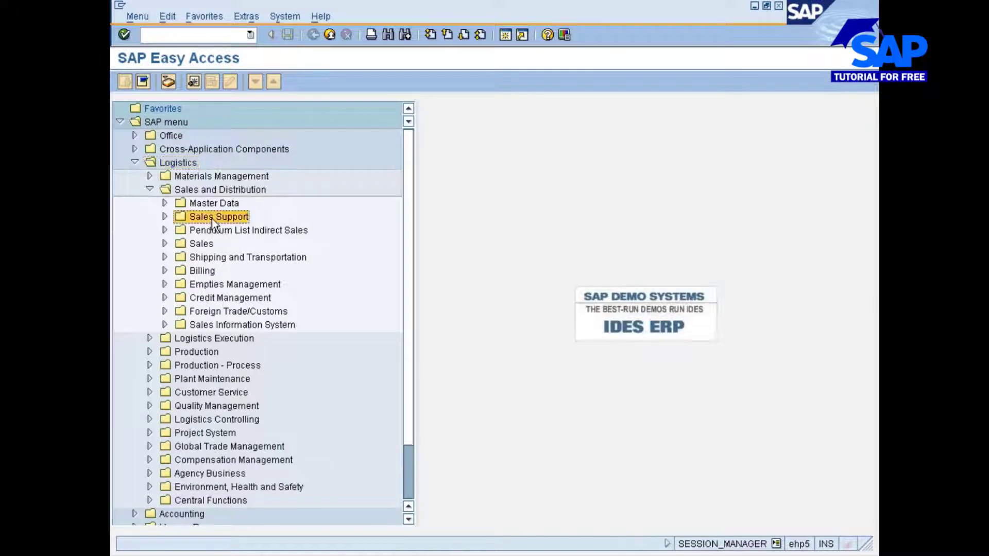
{"action": "left_click", "coordinate": [250, 259]}
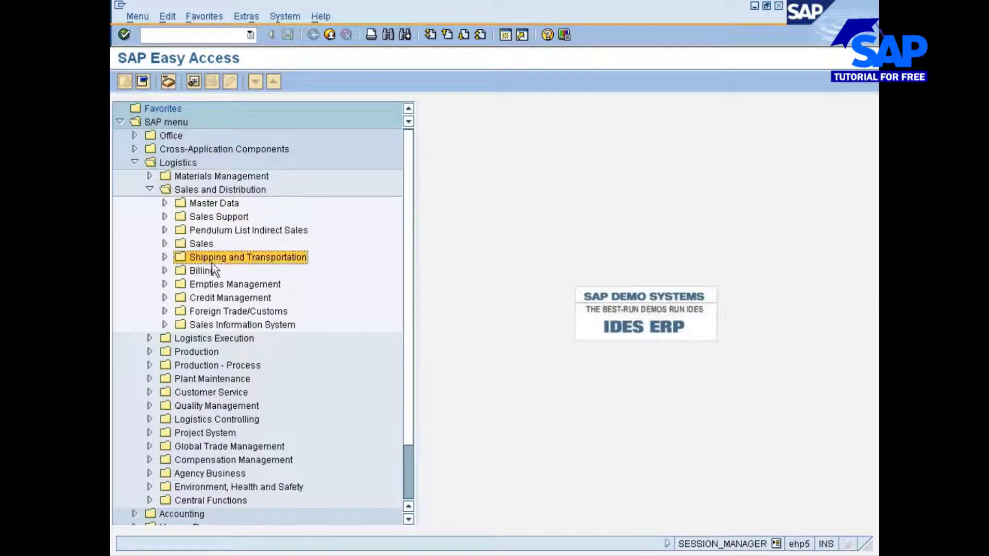
{"action": "left_click", "coordinate": [165, 257]}
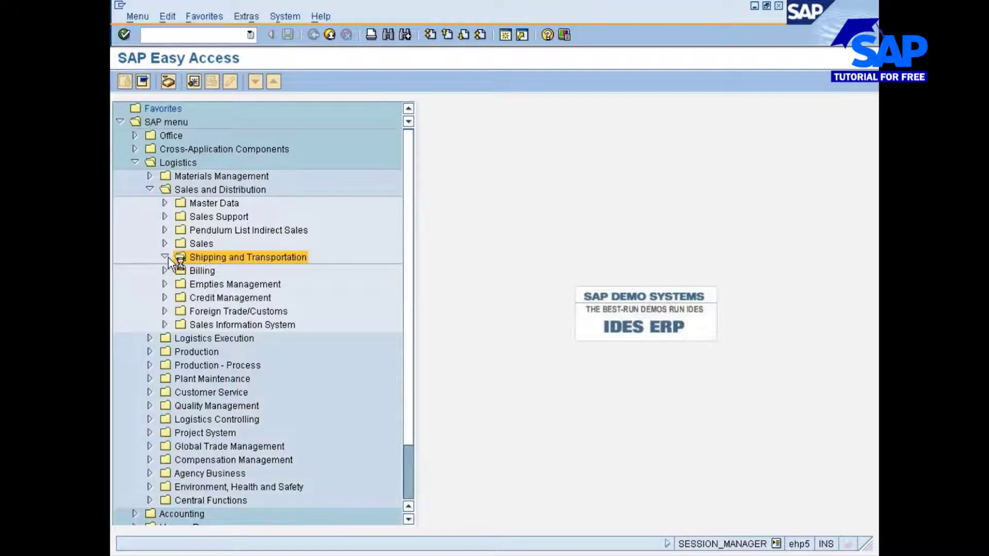
{"action": "left_click", "coordinate": [172, 273]}
{"action": "left_click", "coordinate": [179, 270]}
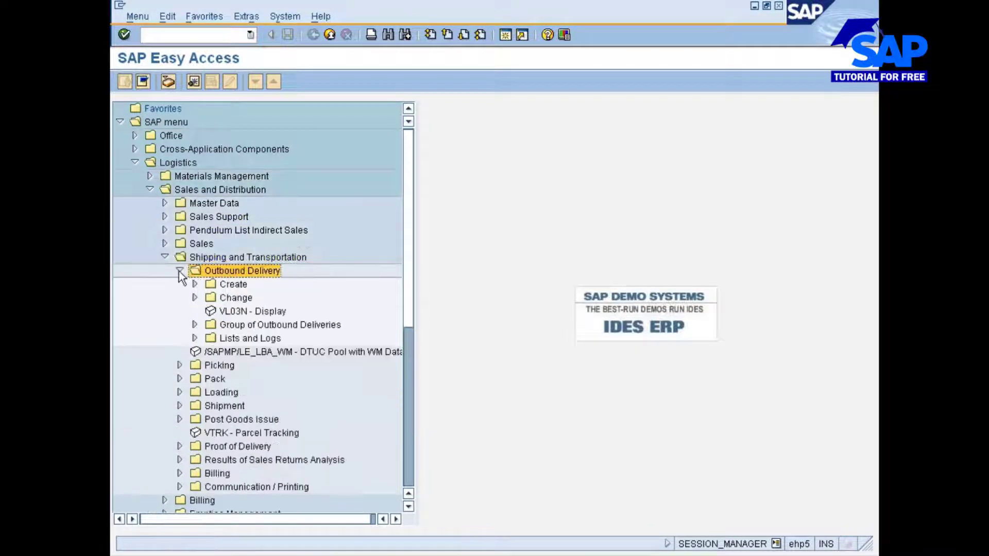
Step: Expand the Create and Single Document folders under Outbound Delivery and start VL01N - With Reference to Sales Order
{"action": "left_click", "coordinate": [223, 284]}
{"action": "left_click", "coordinate": [195, 285]}
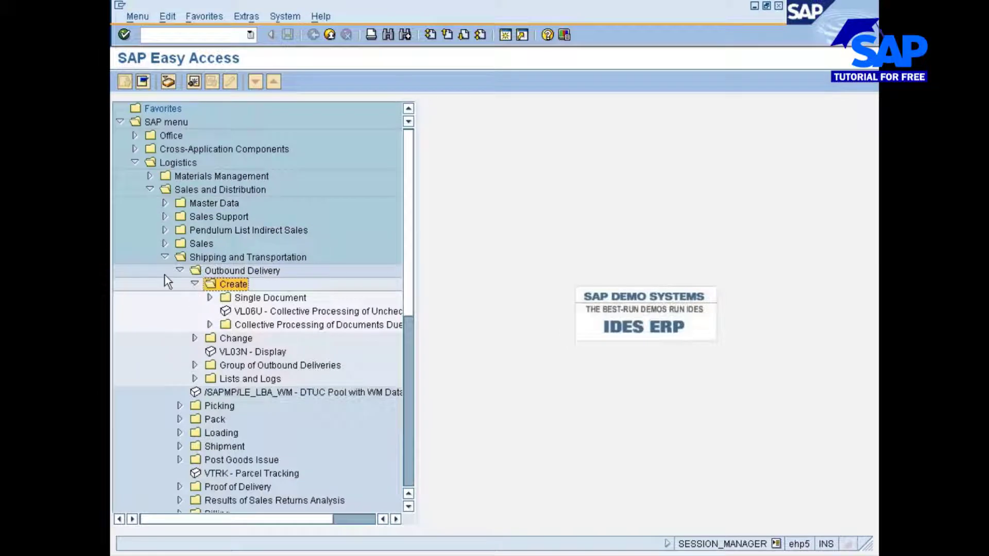
{"action": "left_click", "coordinate": [256, 298]}
{"action": "left_click", "coordinate": [210, 297]}
{"action": "scroll", "coordinate": [273, 259], "scroll_direction": "down", "scroll_amount": 1}
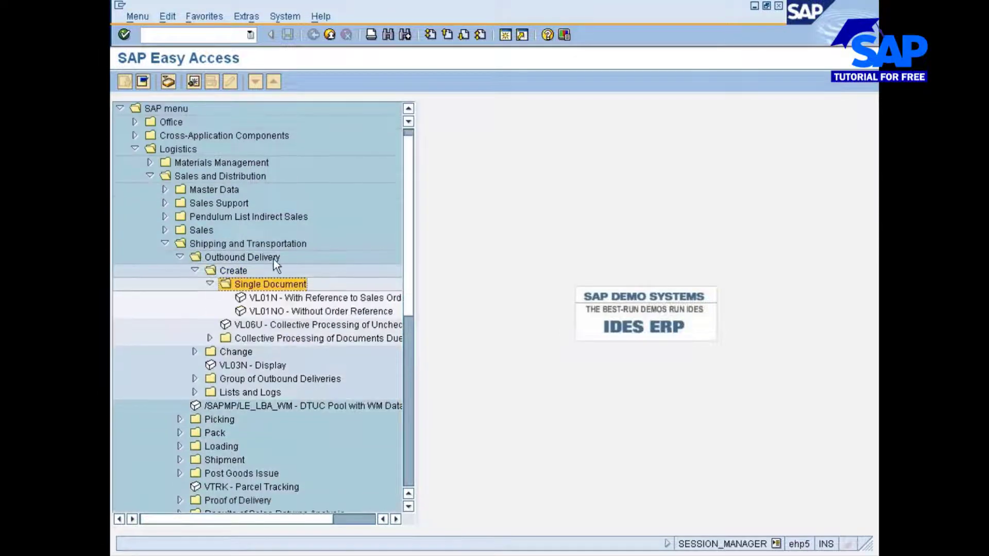
{"action": "left_click", "coordinate": [246, 520]}
{"action": "left_click", "coordinate": [200, 271]}
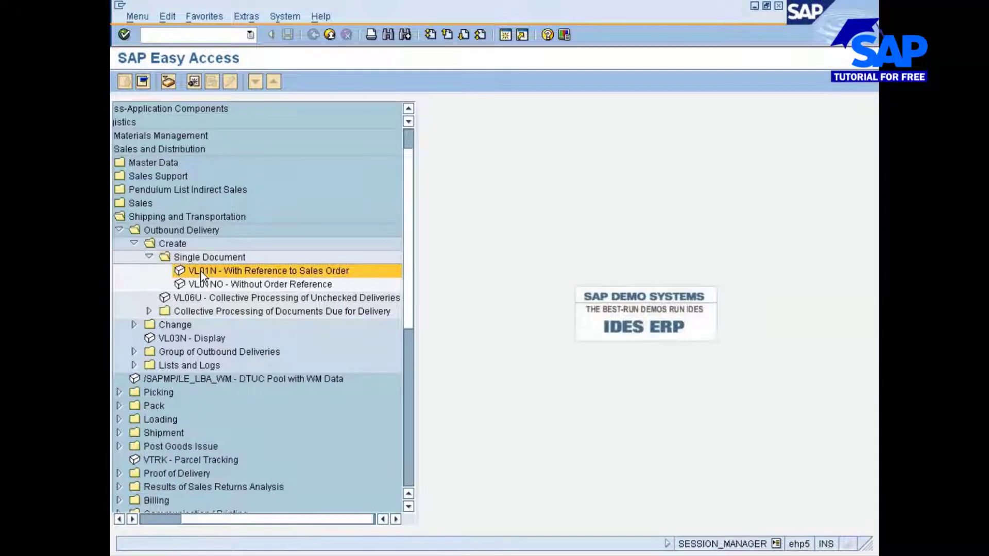
{"action": "double_click", "coordinate": [200, 271]}
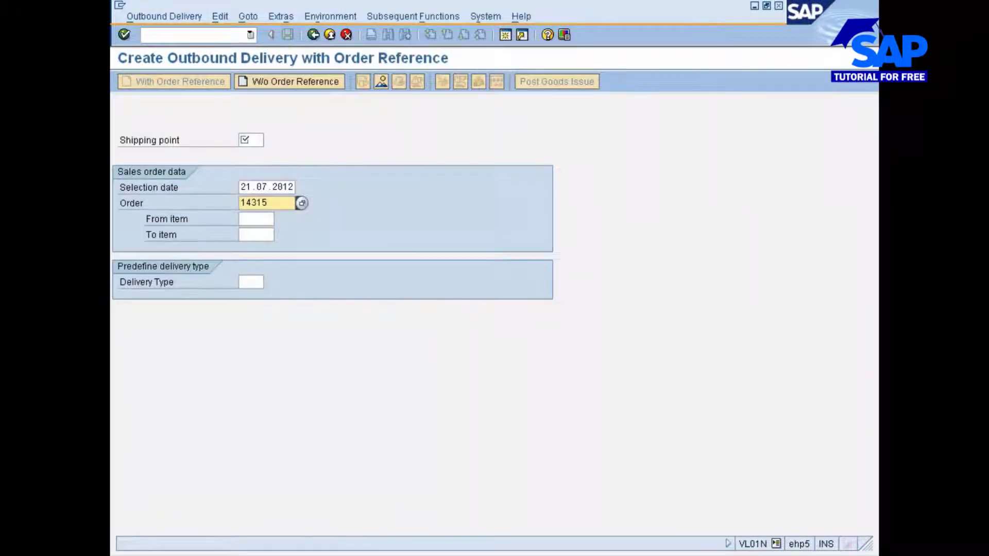
Step: Set the shipping point to 0001 and try to create the outbound delivery for the prefilled sales order
{"action": "left_click", "coordinate": [253, 140]}
{"action": "left_click", "coordinate": [269, 141]}
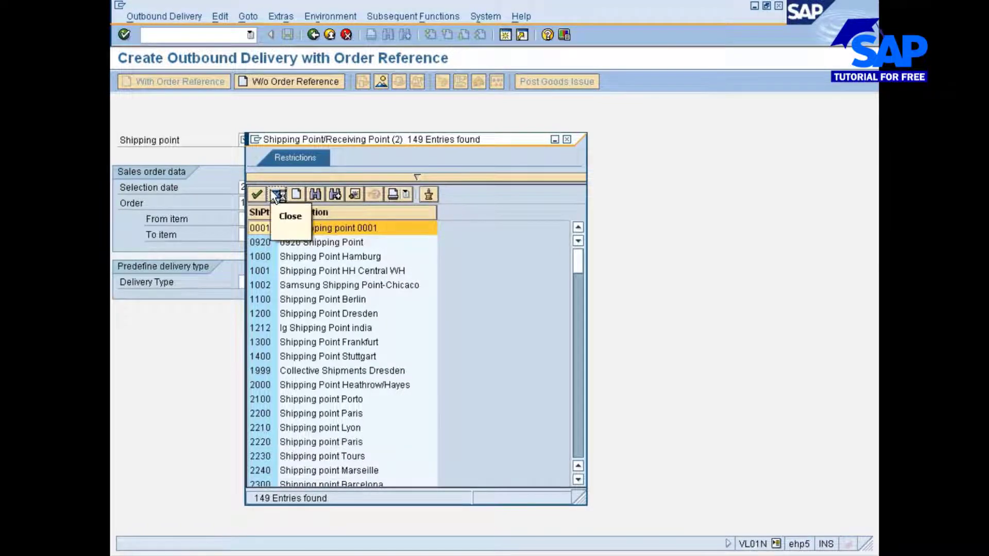
{"action": "double_click", "coordinate": [265, 230]}
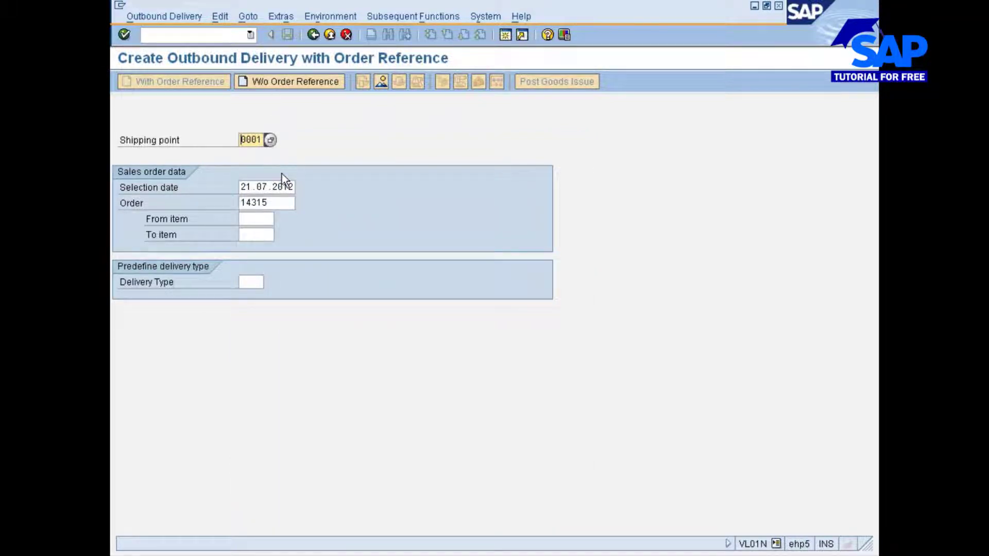
{"action": "left_click", "coordinate": [161, 17]}
{"action": "mouse_move", "coordinate": [166, 49]}
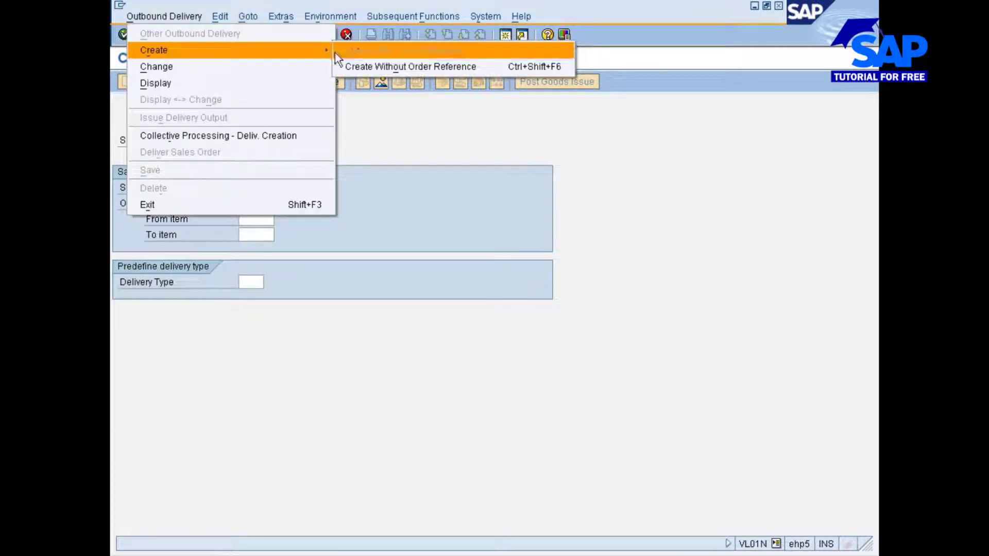
{"action": "left_click", "coordinate": [440, 153]}
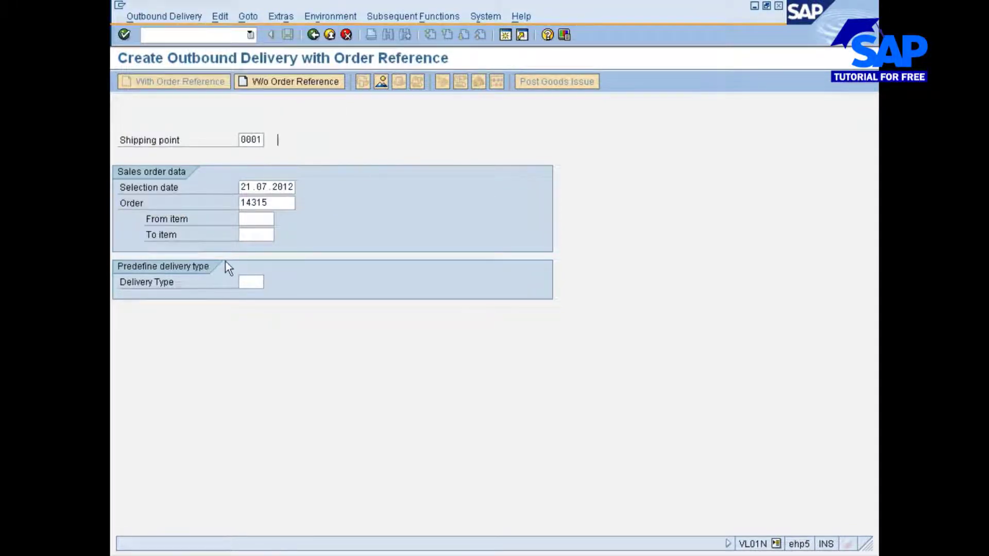
{"action": "left_click", "coordinate": [280, 205]}
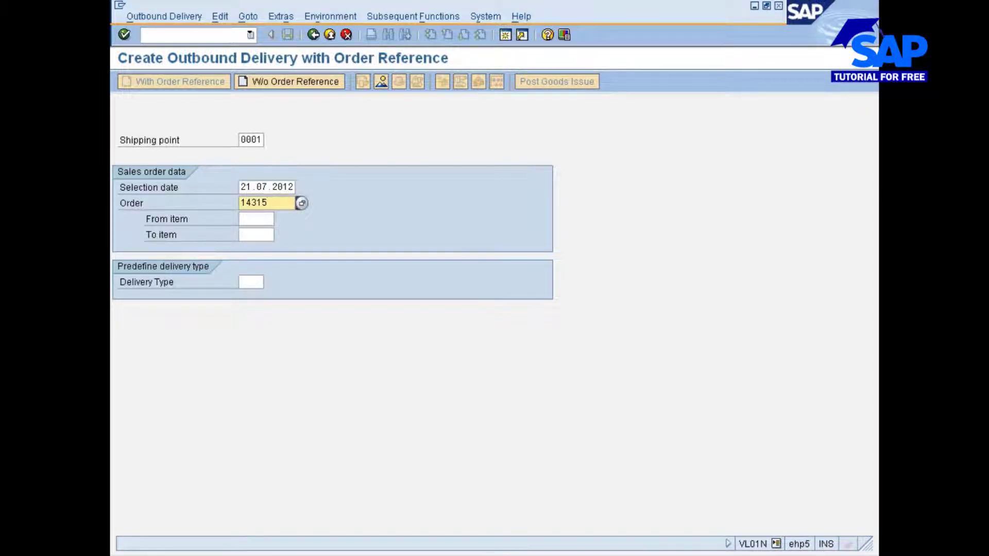
{"action": "key", "text": "Return"}
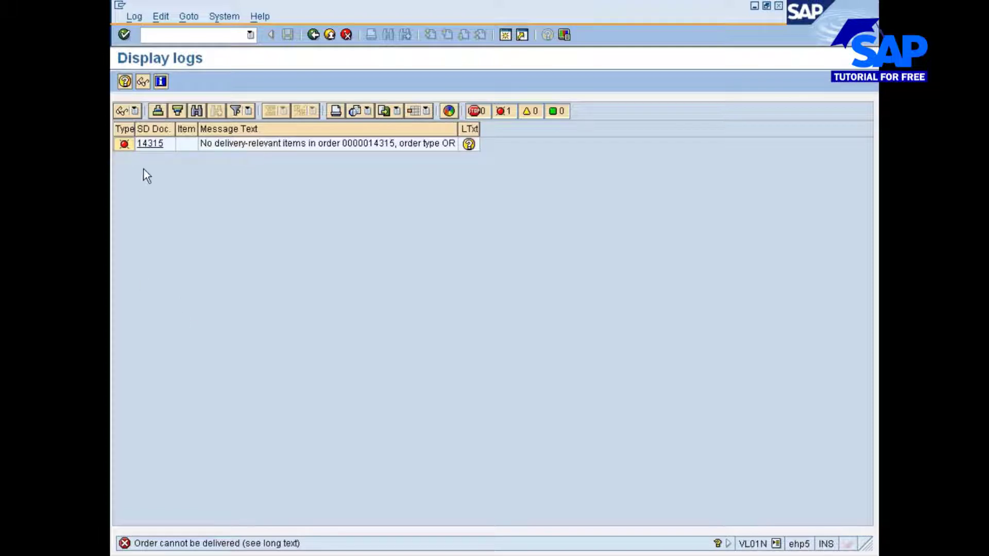
Step: Examine the delivery log entry and the sales order overview, and return to SAP Easy Access
{"action": "left_click", "coordinate": [133, 148]}
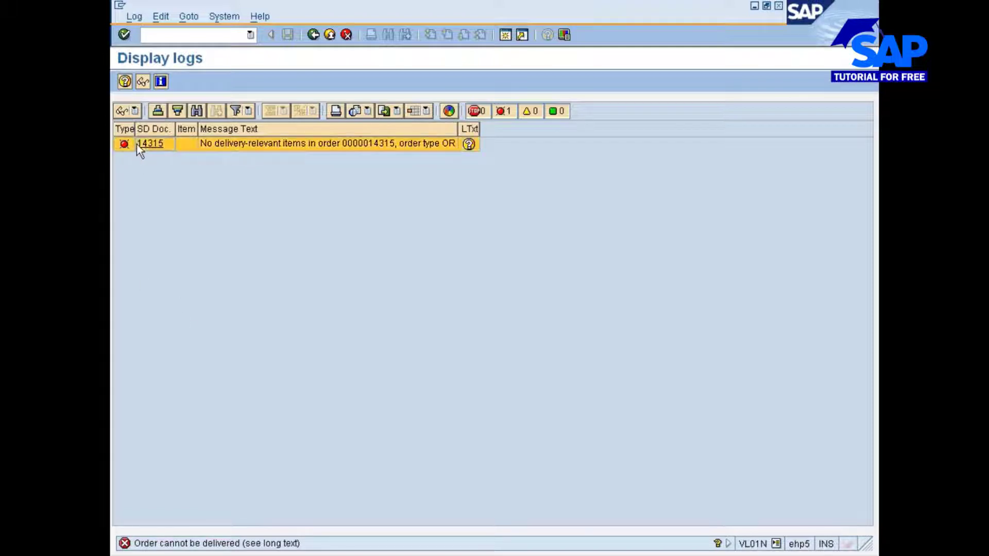
{"action": "left_click", "coordinate": [129, 79]}
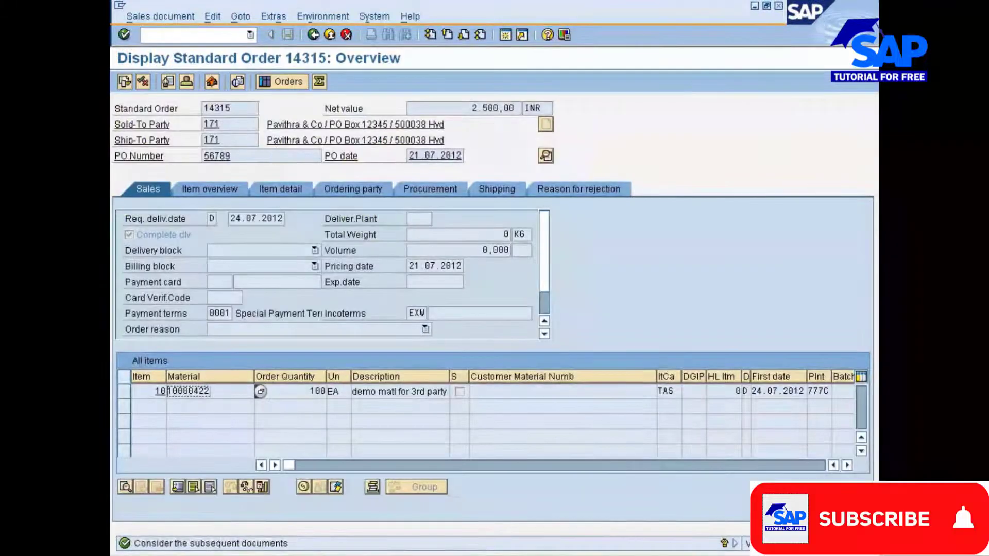
{"action": "left_click", "coordinate": [311, 36]}
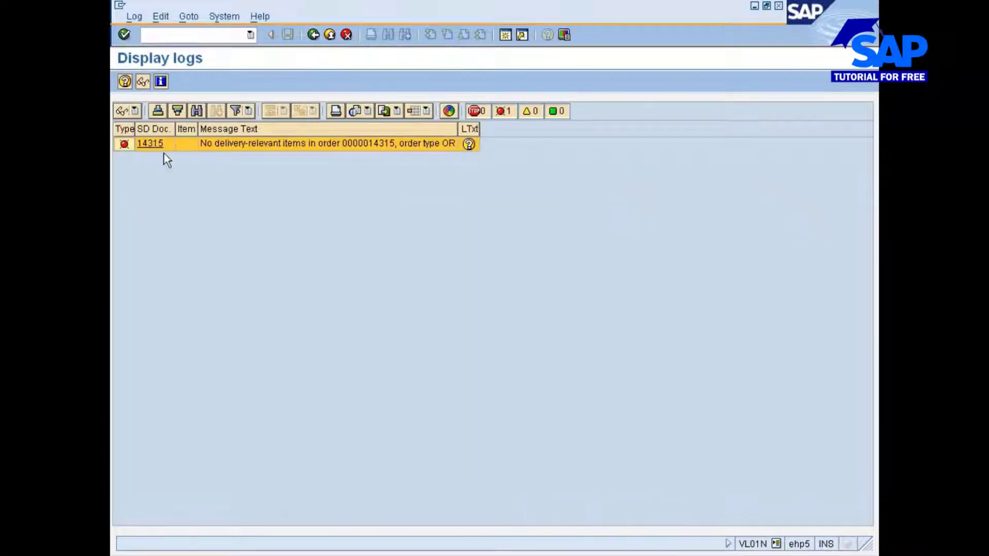
{"action": "left_click", "coordinate": [313, 35]}
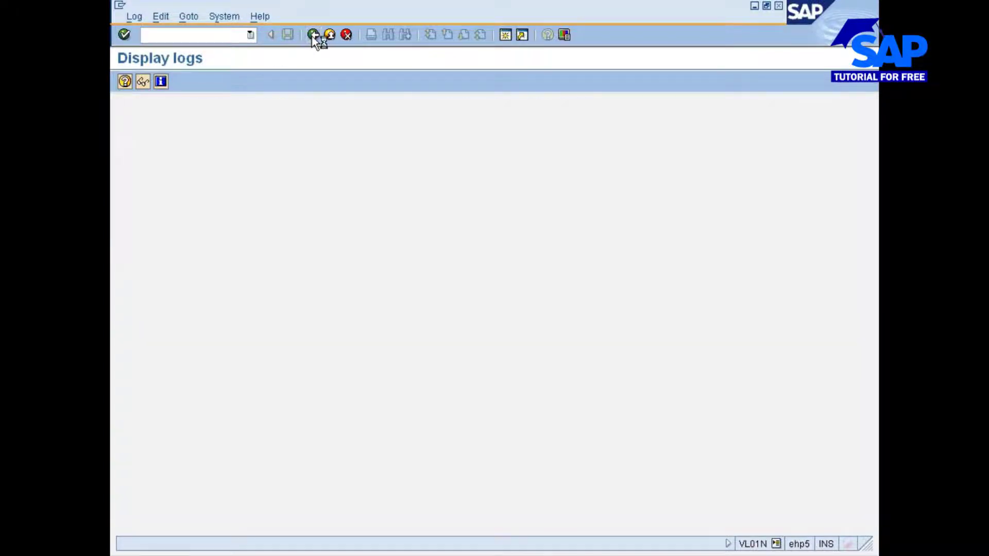
{"action": "left_click", "coordinate": [313, 35]}
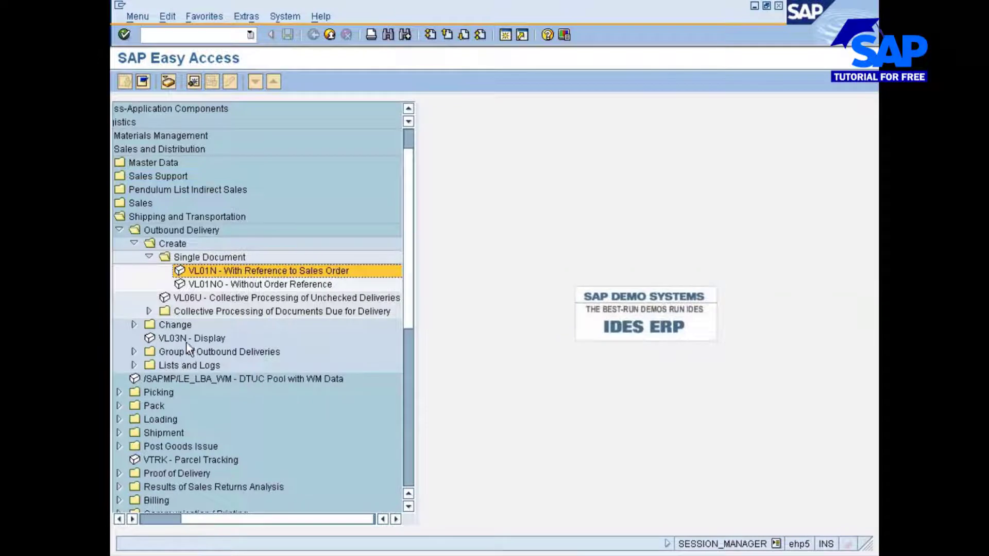
Step: Expand the Change folder under Outbound Delivery and look at its transactions
{"action": "left_click", "coordinate": [172, 326]}
{"action": "left_click", "coordinate": [134, 325]}
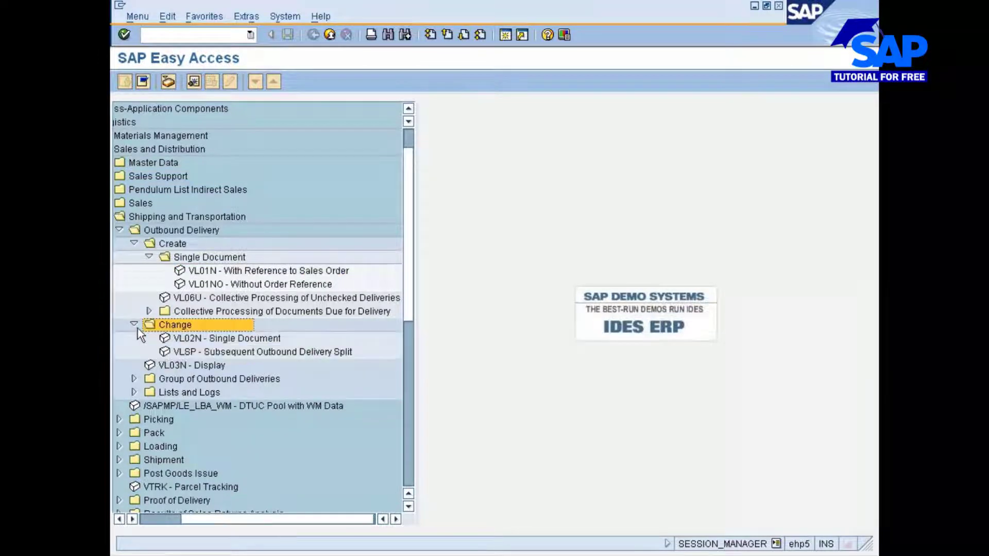
{"action": "left_click", "coordinate": [232, 340]}
{"action": "left_click", "coordinate": [224, 353]}
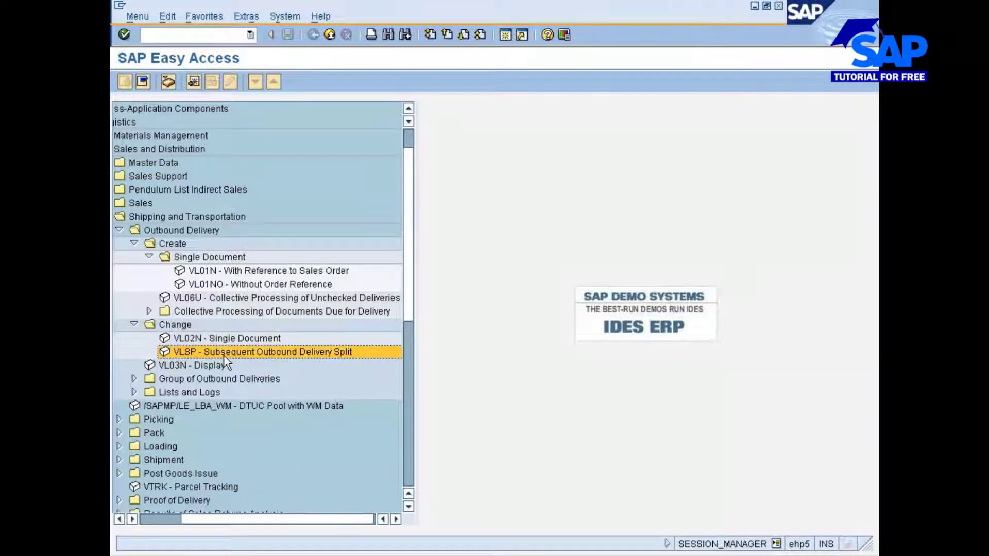
Step: Expand the Post Goods Issue folder and start VL02N - Outbound Delivery Single Document
{"action": "scroll", "coordinate": [224, 354], "scroll_direction": "down", "scroll_amount": 2}
{"action": "scroll", "coordinate": [223, 366], "scroll_direction": "down", "scroll_amount": 5}
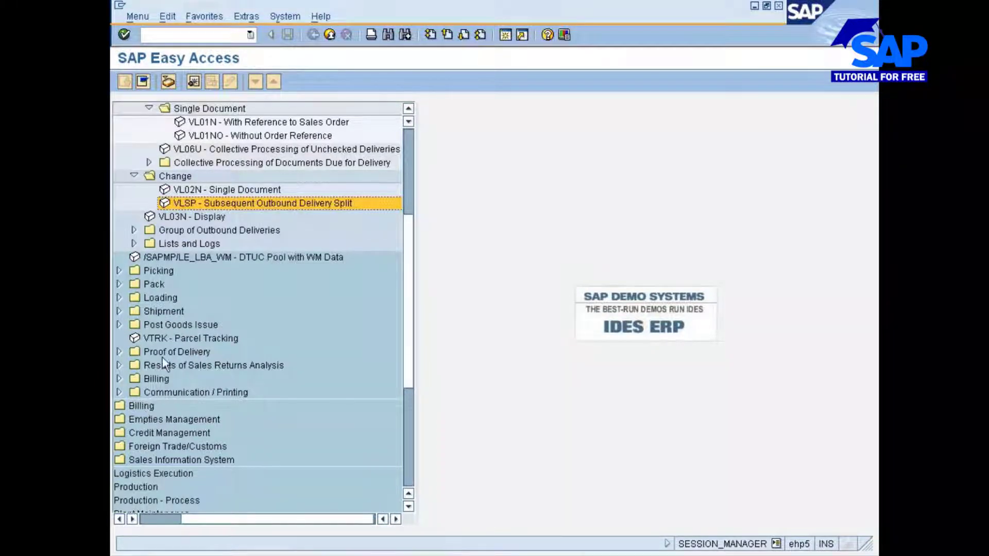
{"action": "left_click", "coordinate": [119, 325]}
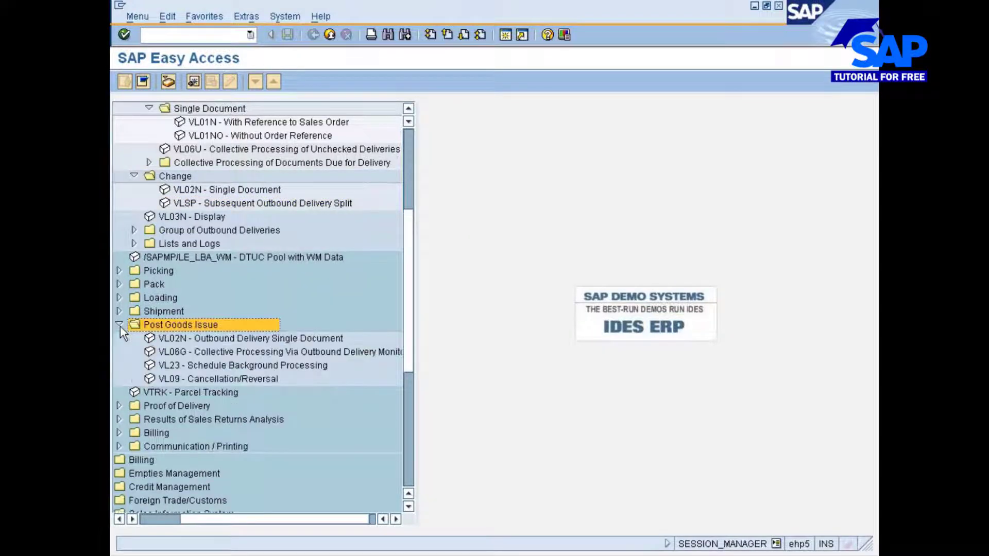
{"action": "left_click", "coordinate": [206, 339]}
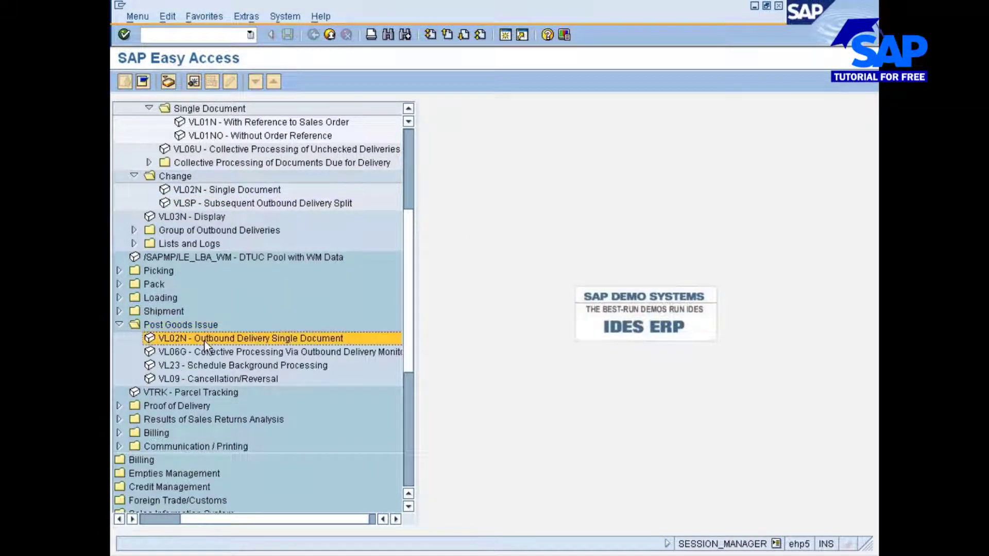
{"action": "double_click", "coordinate": [202, 341]}
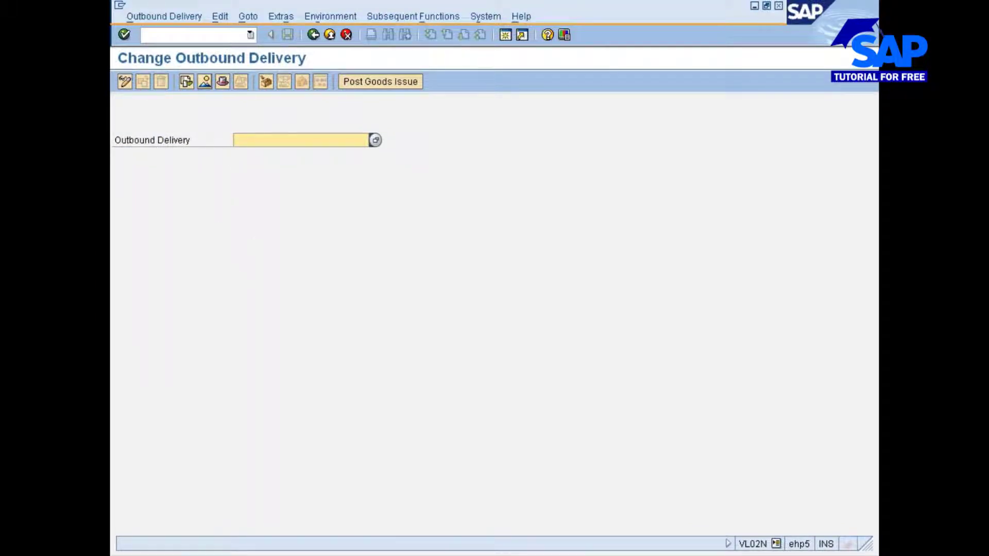
Step: Try to create an outbound delivery with order reference for the prefilled sales order at shipping point 0001
{"action": "left_click", "coordinate": [157, 17]}
{"action": "mouse_move", "coordinate": [167, 50]}
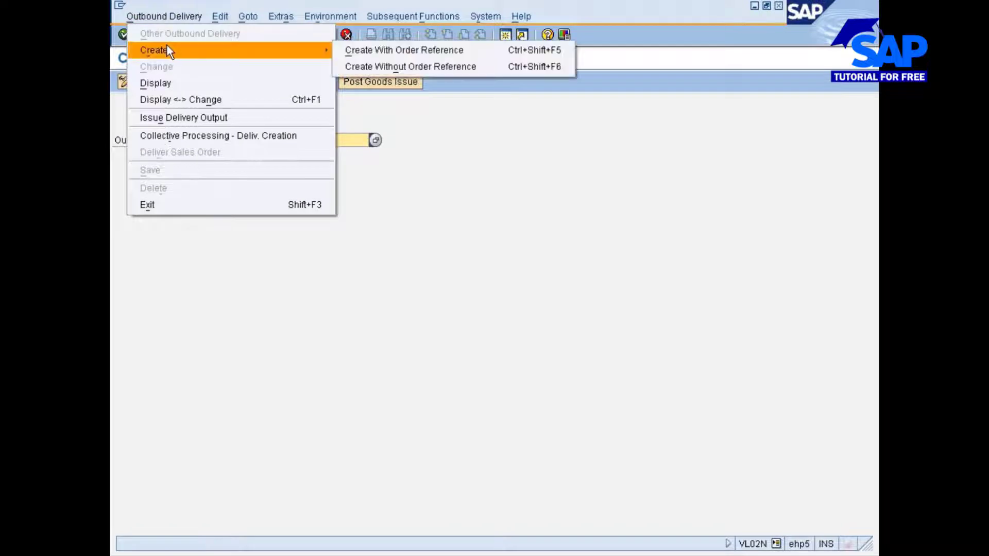
{"action": "left_click", "coordinate": [430, 50]}
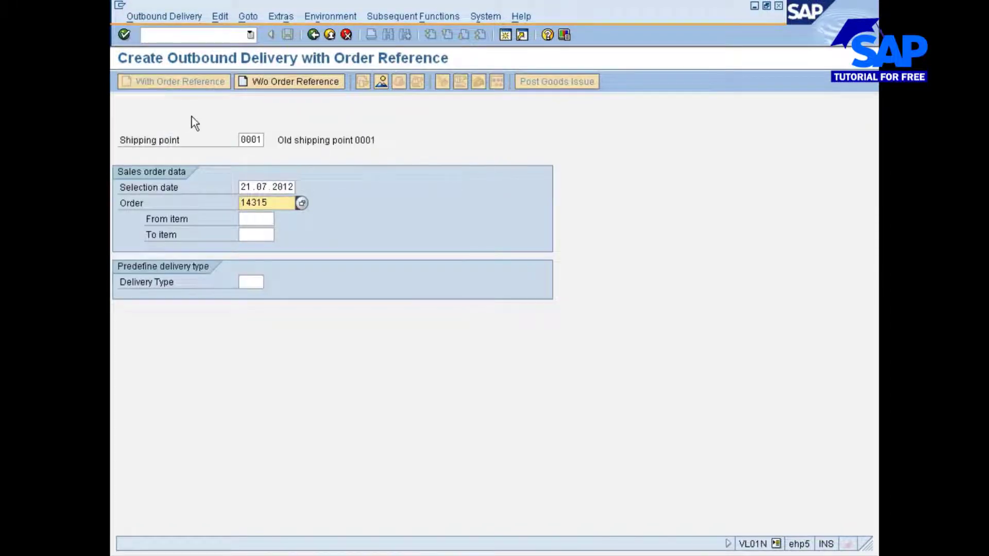
{"action": "key", "text": "Return"}
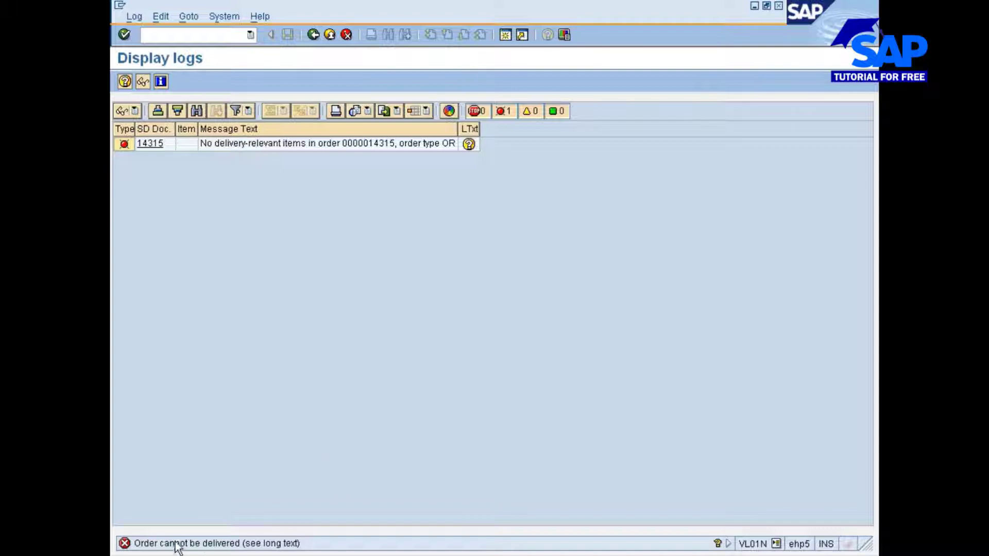
Step: Read the long text of the delivery log message and return to SAP Easy Access
{"action": "left_click", "coordinate": [471, 146]}
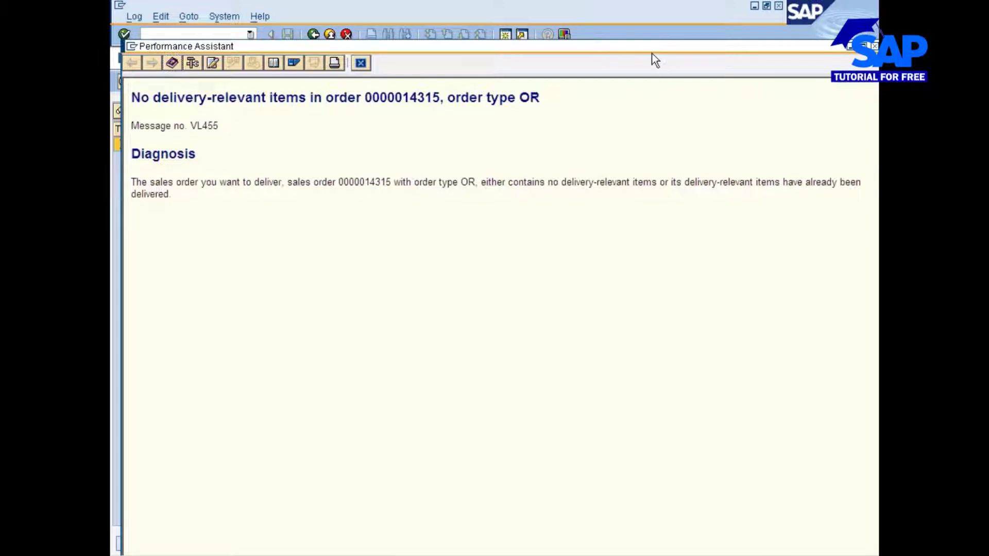
{"action": "left_click_drag", "start_coordinate": [626, 51], "coordinate": [693, 64]}
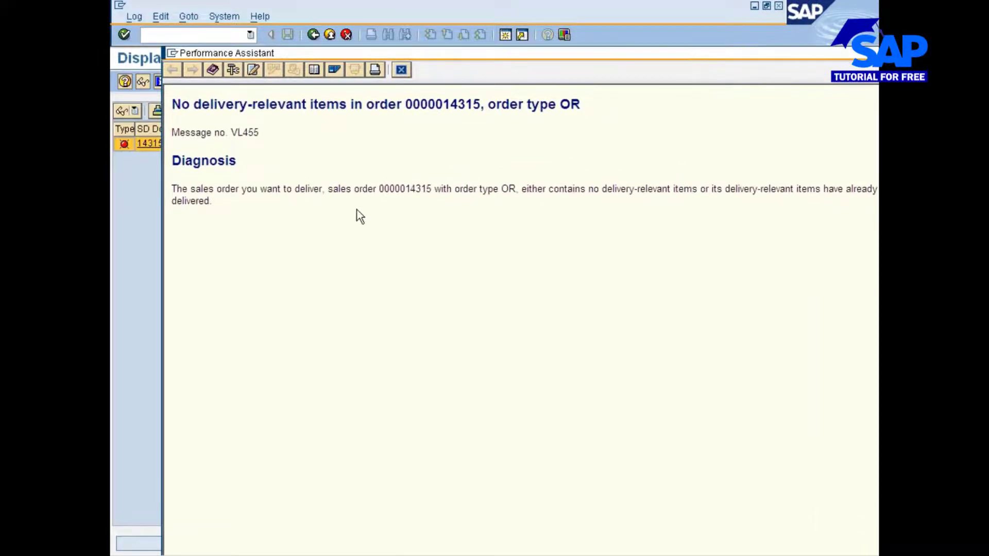
{"action": "double_click", "coordinate": [190, 201]}
{"action": "left_click", "coordinate": [401, 70]}
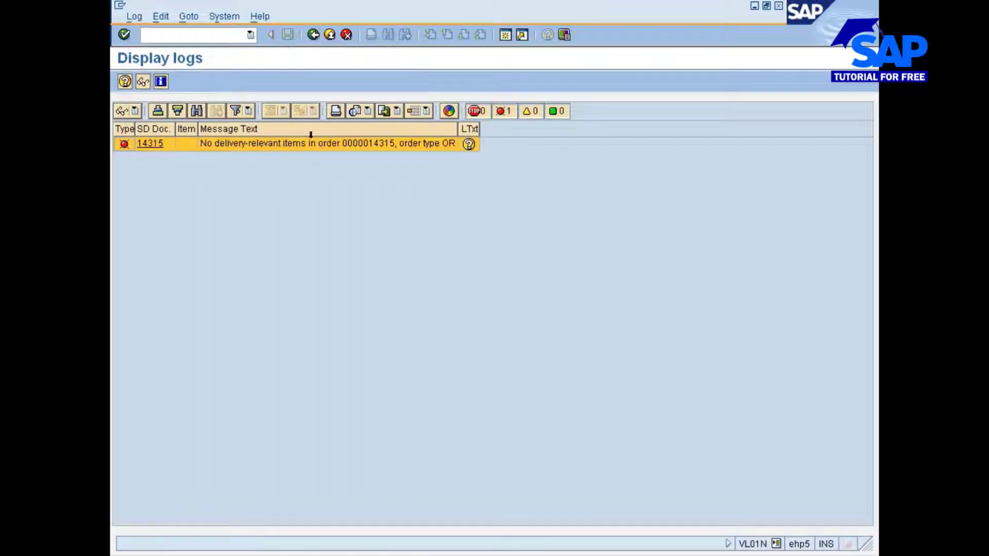
{"action": "left_click", "coordinate": [312, 35]}
{"action": "left_click", "coordinate": [312, 34]}
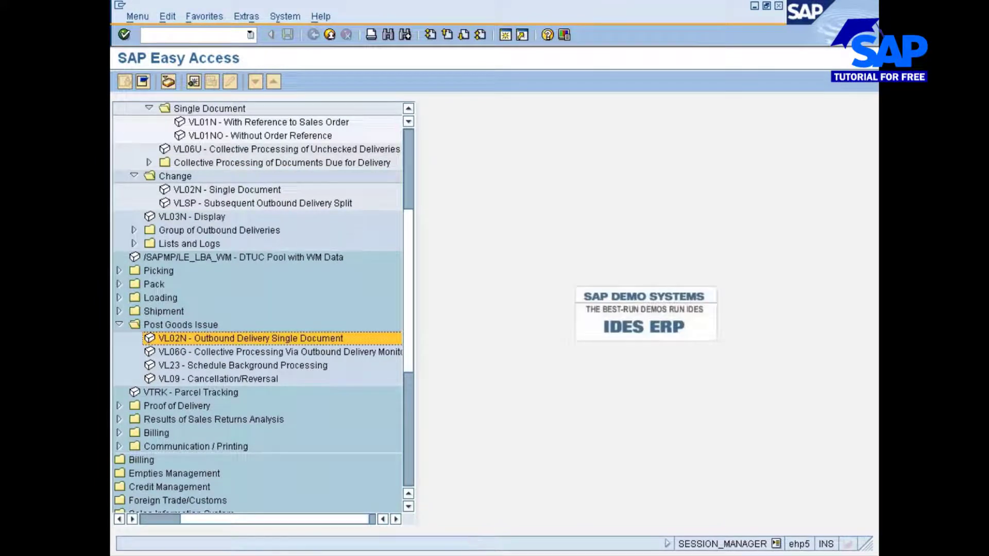
Step: Switch to the displayed purchase order session and examine the Delivery details of item 1
{"action": "left_click", "coordinate": [502, 555]}
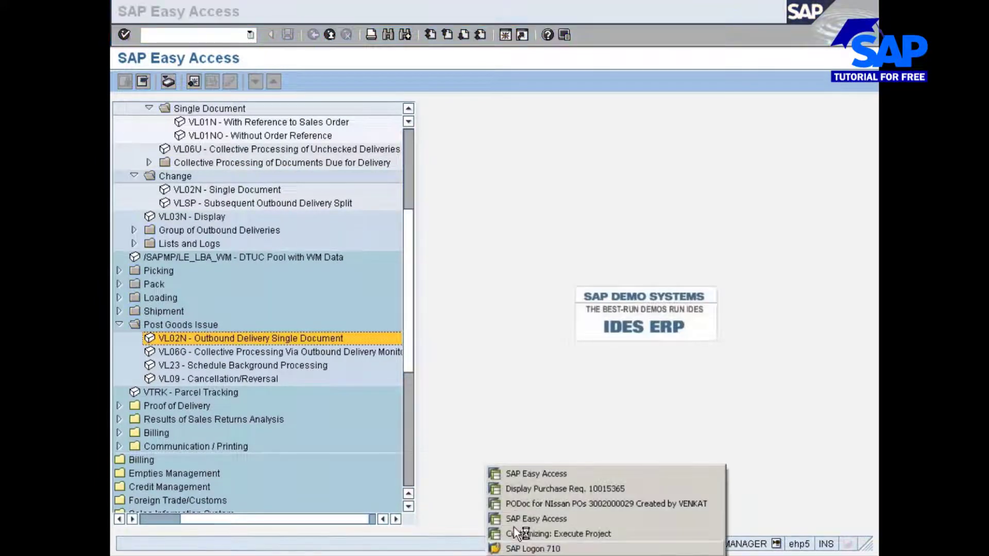
{"action": "left_click", "coordinate": [532, 504]}
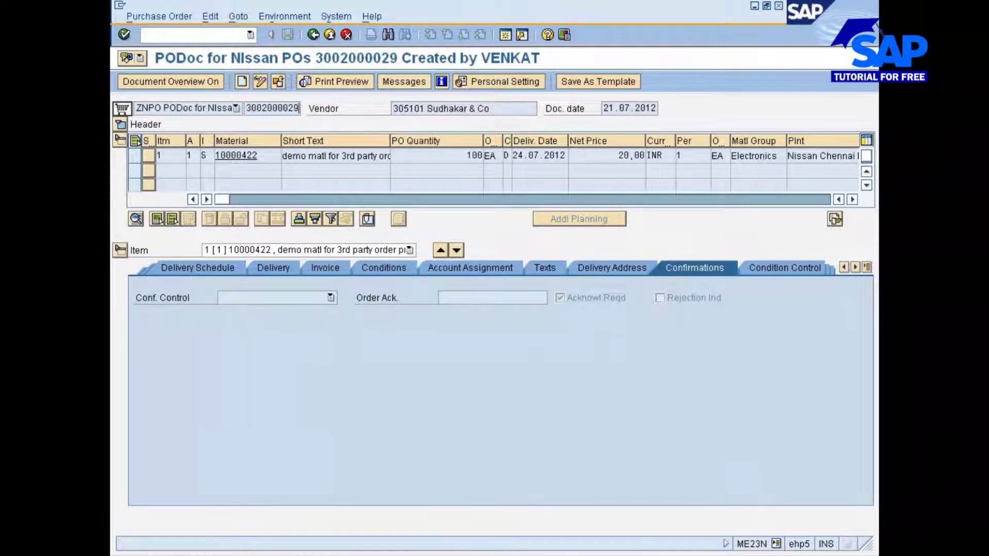
{"action": "left_click", "coordinate": [533, 554]}
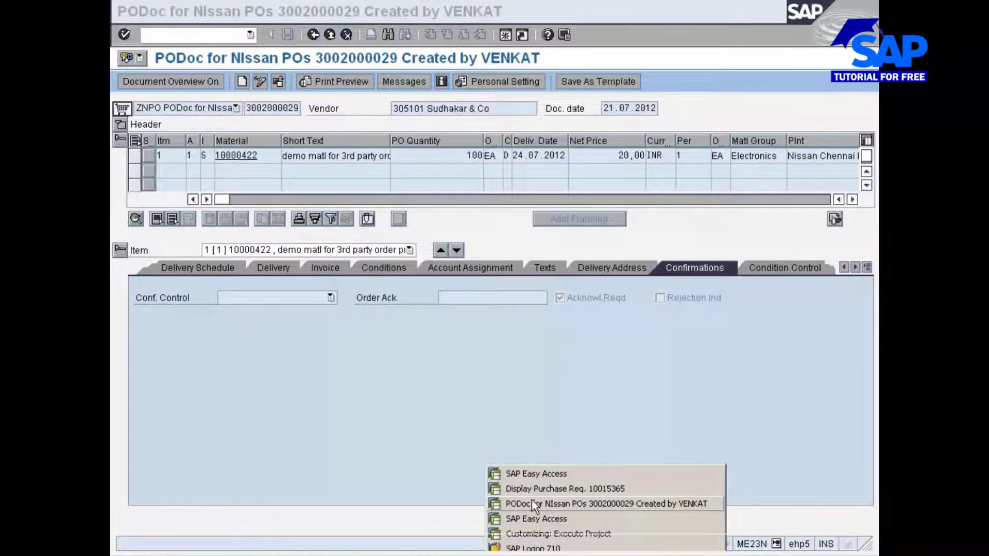
{"action": "left_click", "coordinate": [531, 502]}
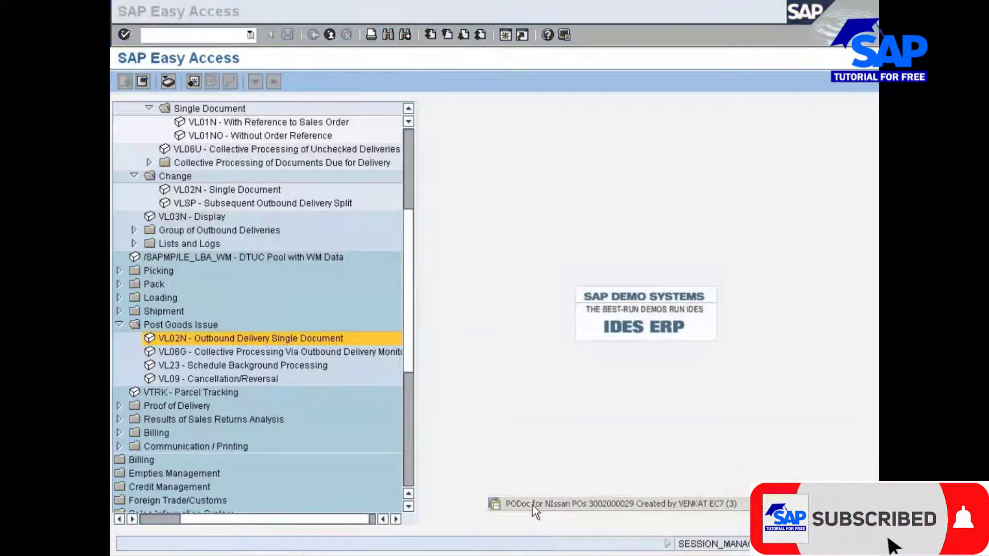
{"action": "left_click", "coordinate": [533, 505]}
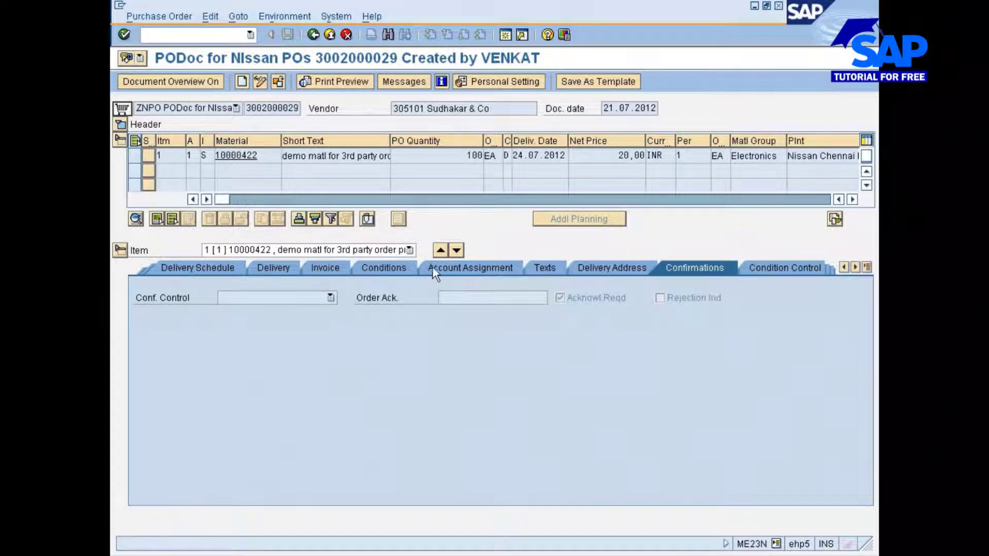
{"action": "left_click", "coordinate": [291, 267]}
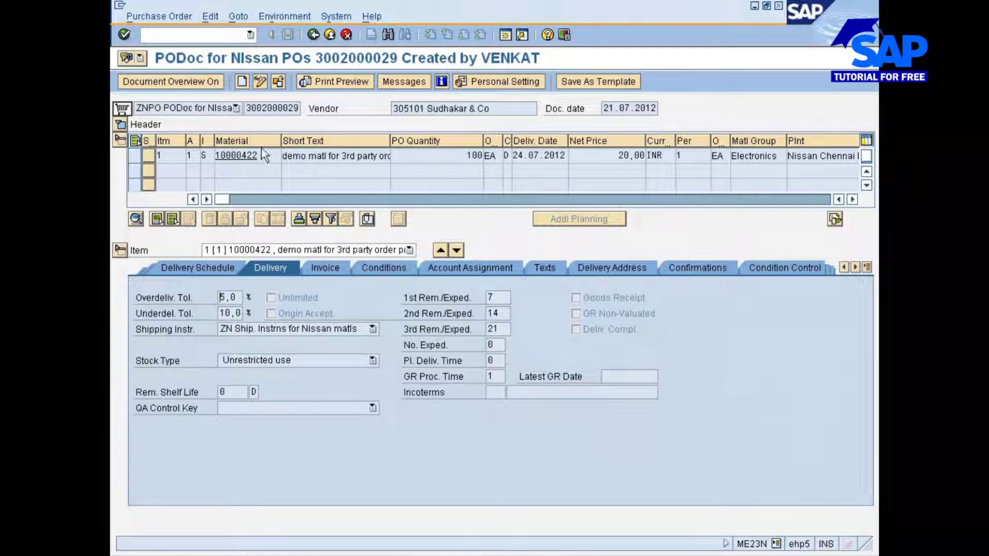
{"action": "left_click", "coordinate": [275, 85]}
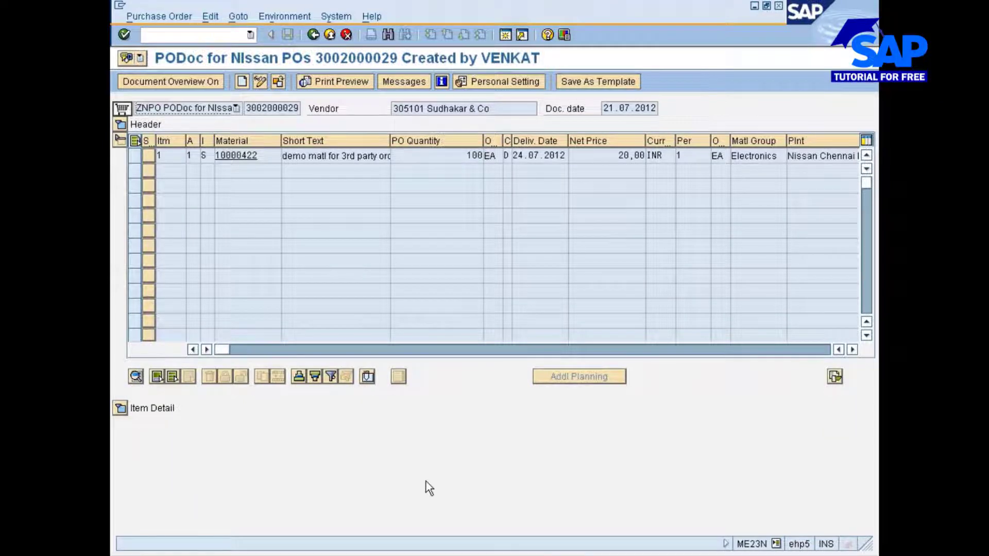
{"action": "left_click", "coordinate": [120, 408]}
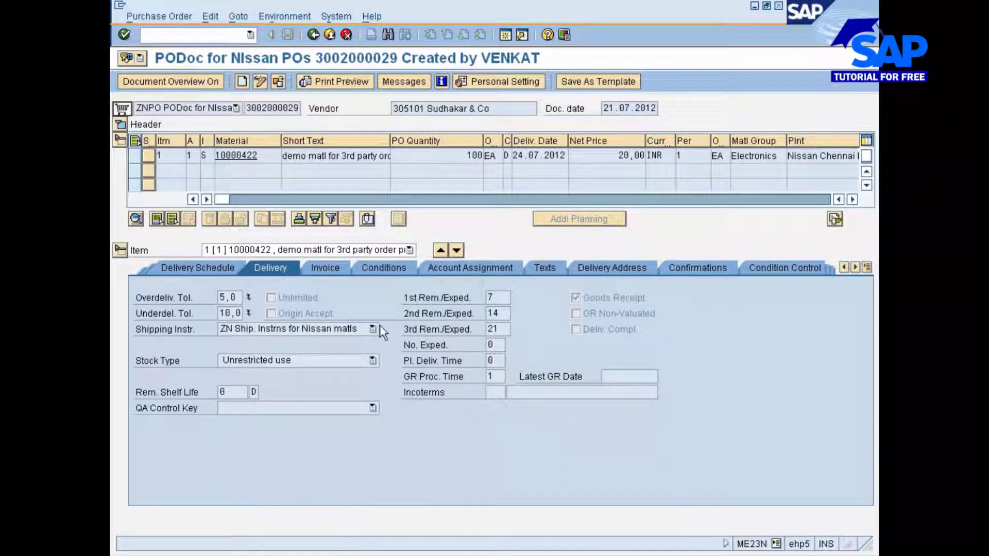
Step: Examine the purchase order item's invoice, conditions and account assignment details
{"action": "left_click", "coordinate": [317, 273]}
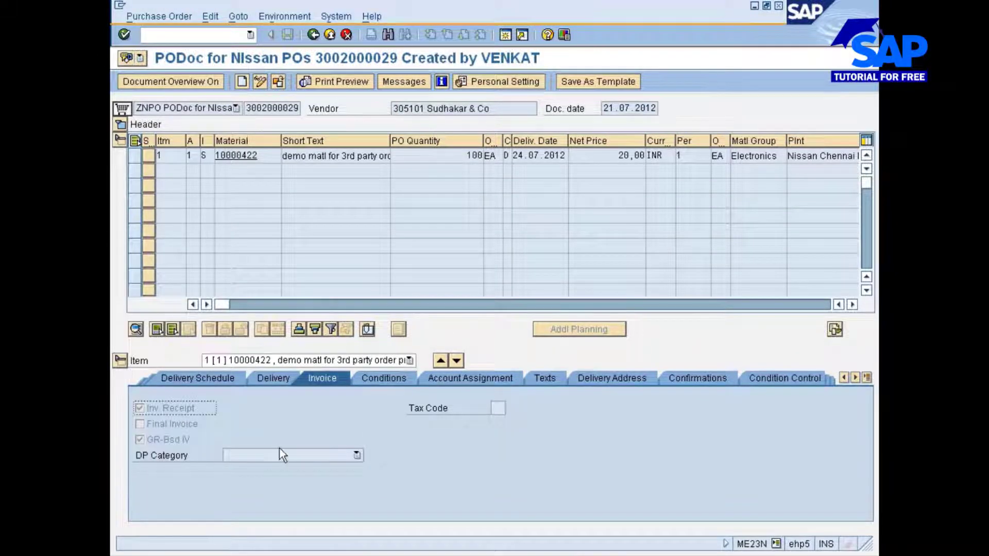
{"action": "left_click", "coordinate": [403, 381]}
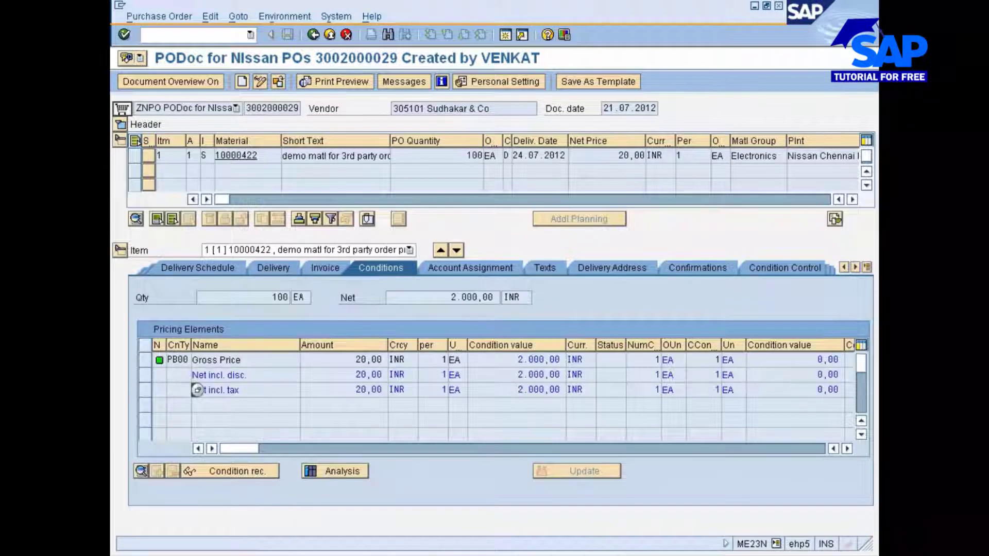
{"action": "left_click", "coordinate": [515, 269]}
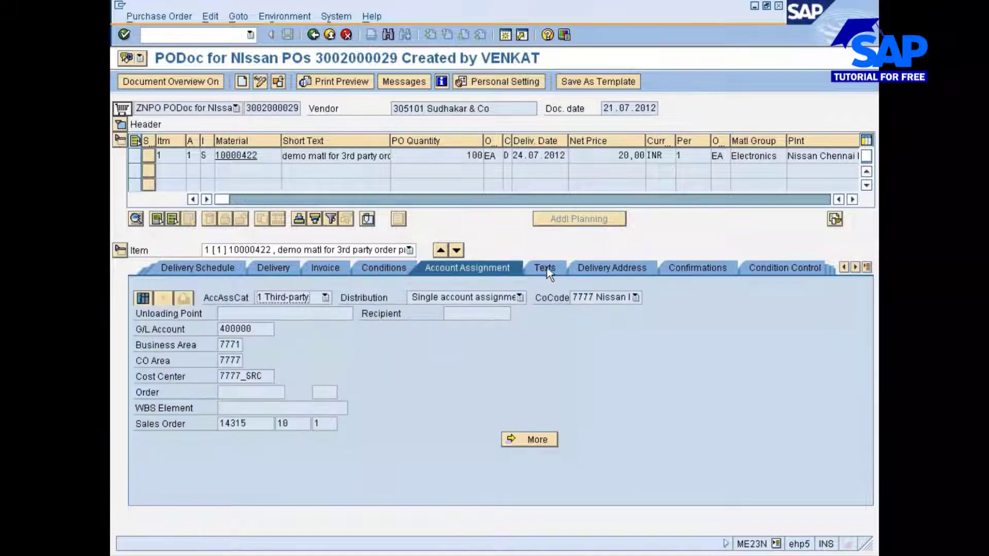
{"action": "left_click", "coordinate": [246, 376]}
{"action": "left_click", "coordinate": [866, 268]}
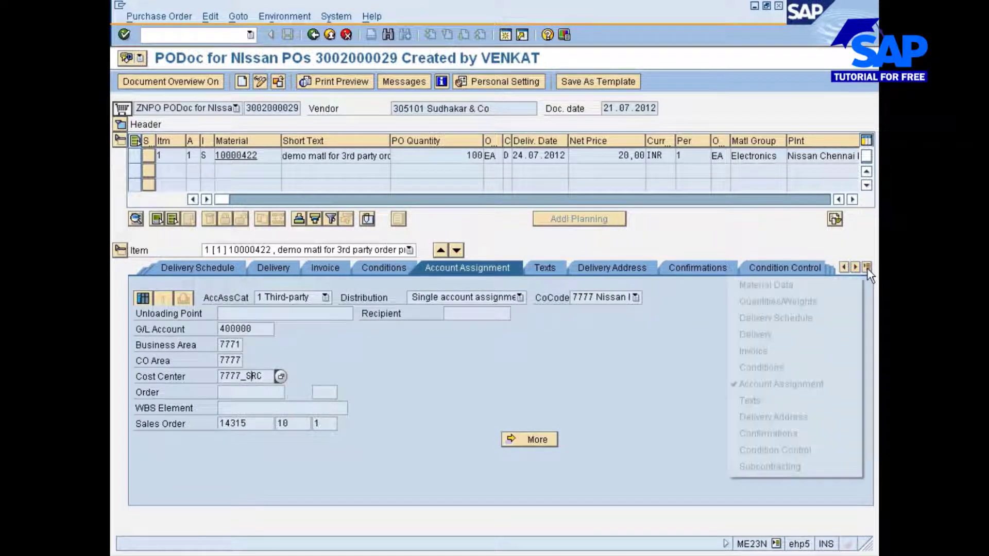
{"action": "left_click", "coordinate": [660, 347]}
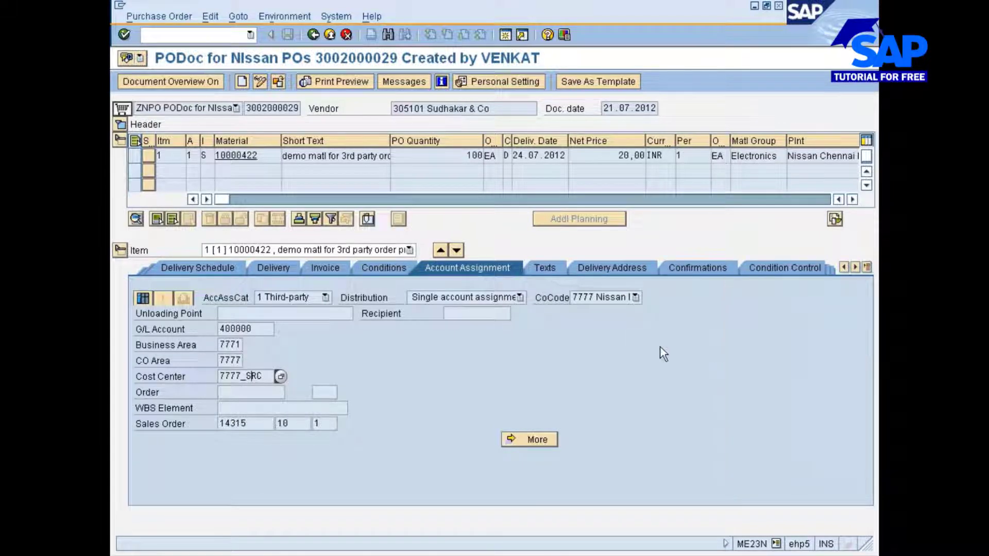
Step: Copy the purchase order number and start transaction MB01 in the unused SAP Easy Access session
{"action": "double_click", "coordinate": [296, 108]}
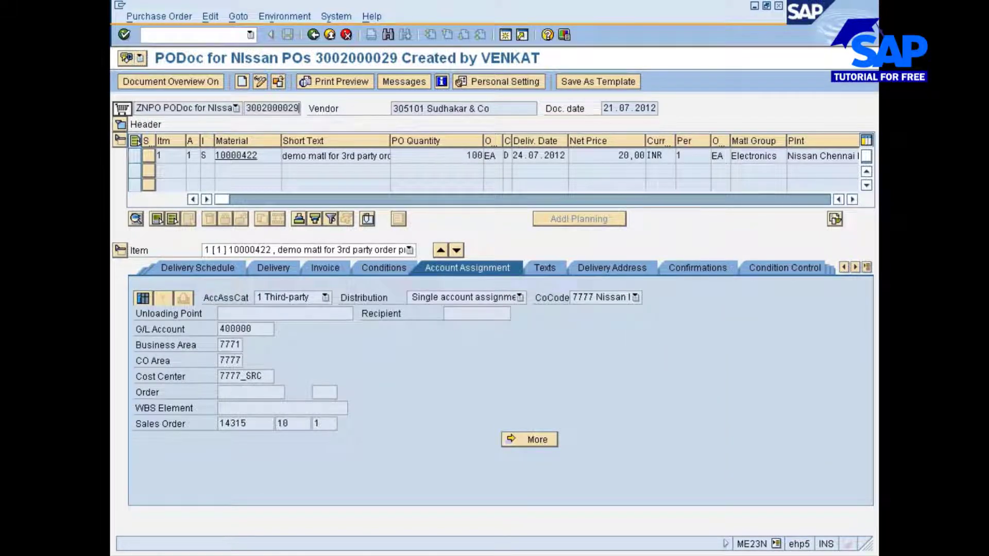
{"action": "left_click", "coordinate": [515, 555]}
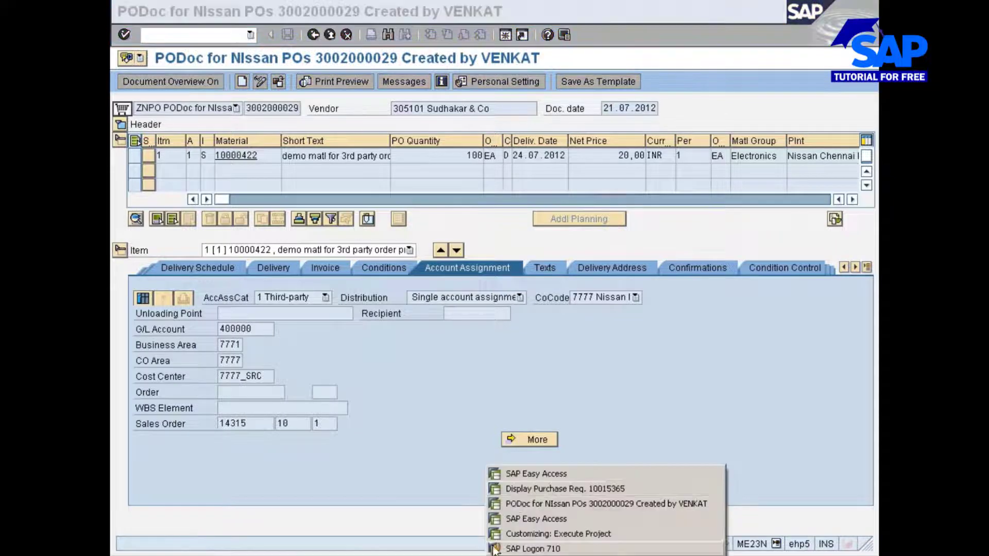
{"action": "left_click", "coordinate": [519, 475]}
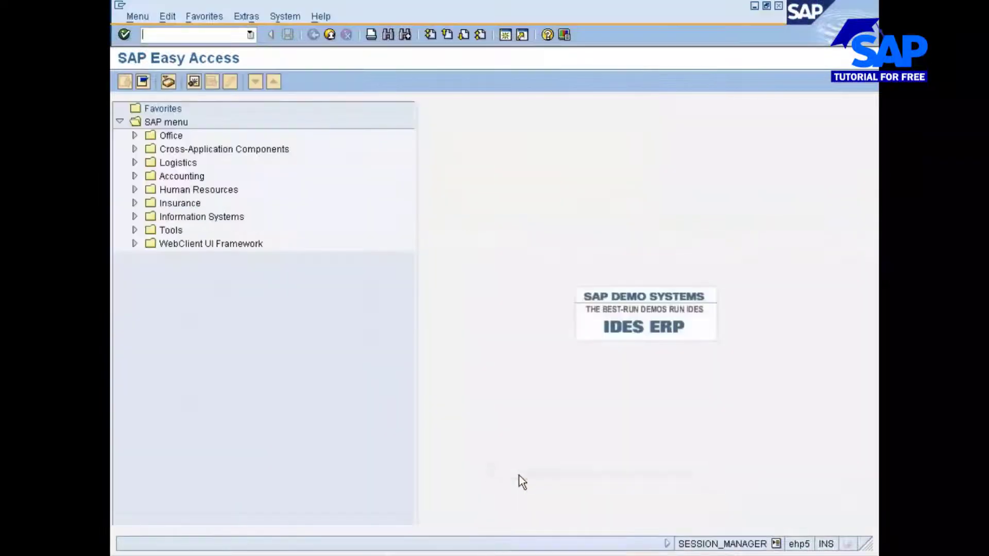
{"action": "type", "text": "migo"}
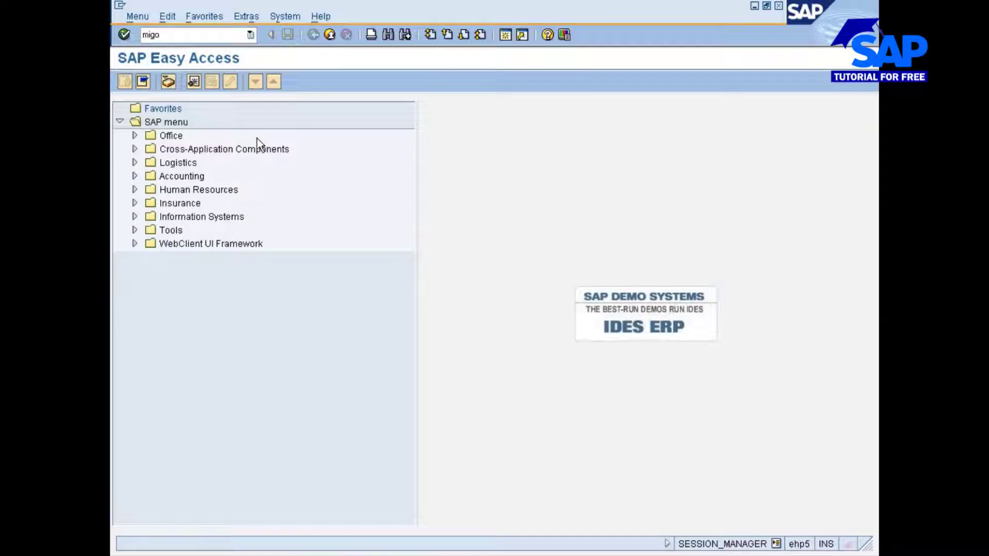
{"action": "key", "text": "BackSpace"}
{"action": "key", "text": "BackSpace"}
{"action": "type", "text": "b01"}
{"action": "key", "text": "Return"}
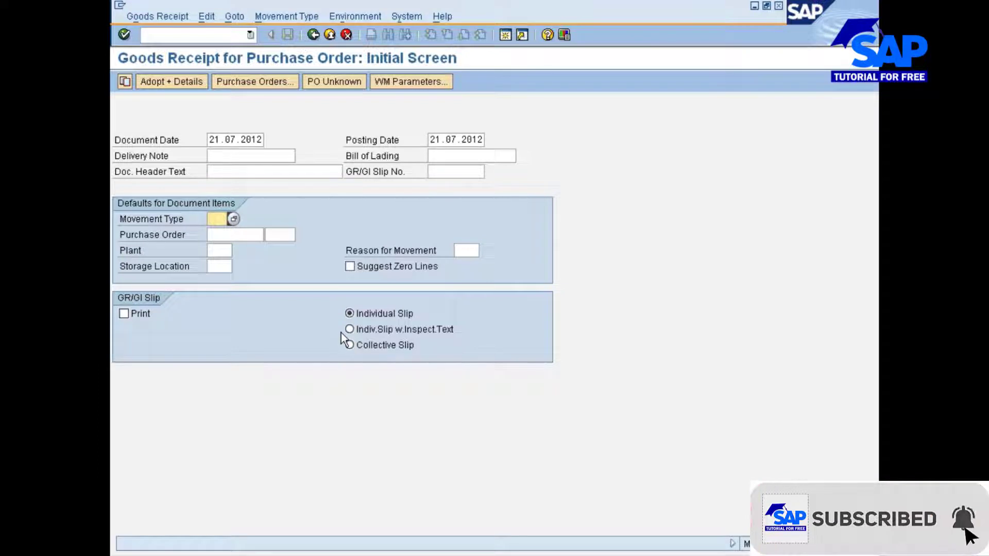
Step: Reference the copied purchase order for the goods receipt with movement type 101, goods receipt into warehouse/stores
{"action": "left_click", "coordinate": [239, 85]}
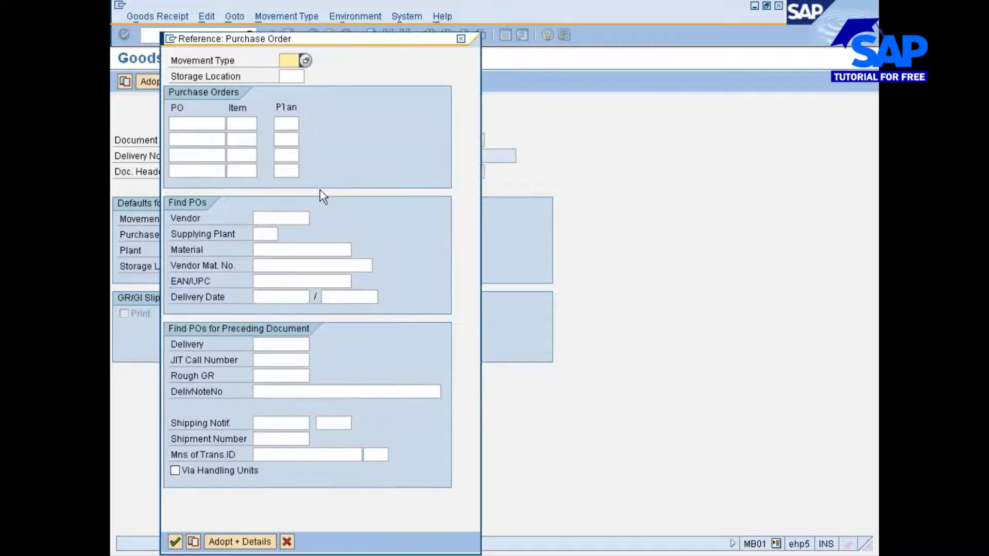
{"action": "left_click", "coordinate": [197, 123]}
{"action": "key", "text": "ctrl+v"}
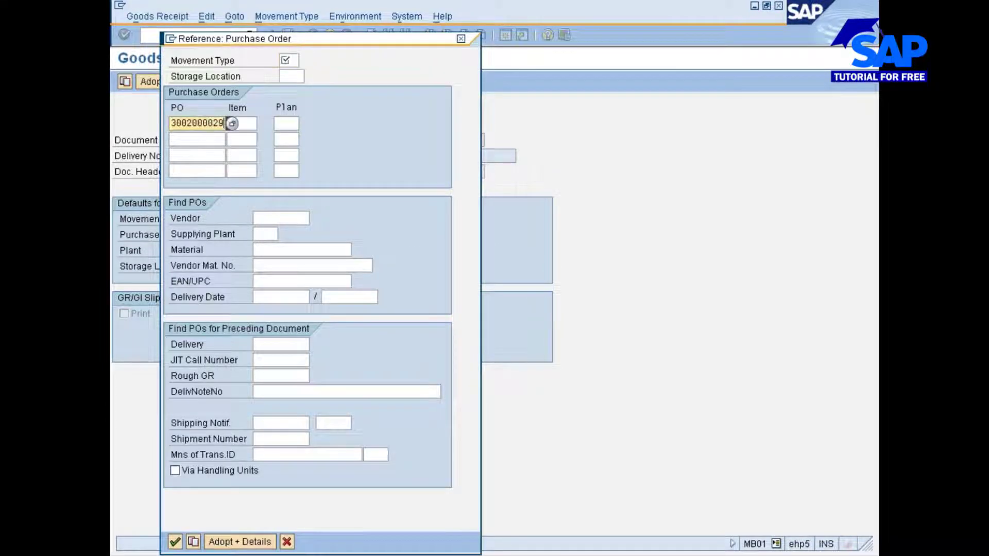
{"action": "left_click", "coordinate": [288, 60]}
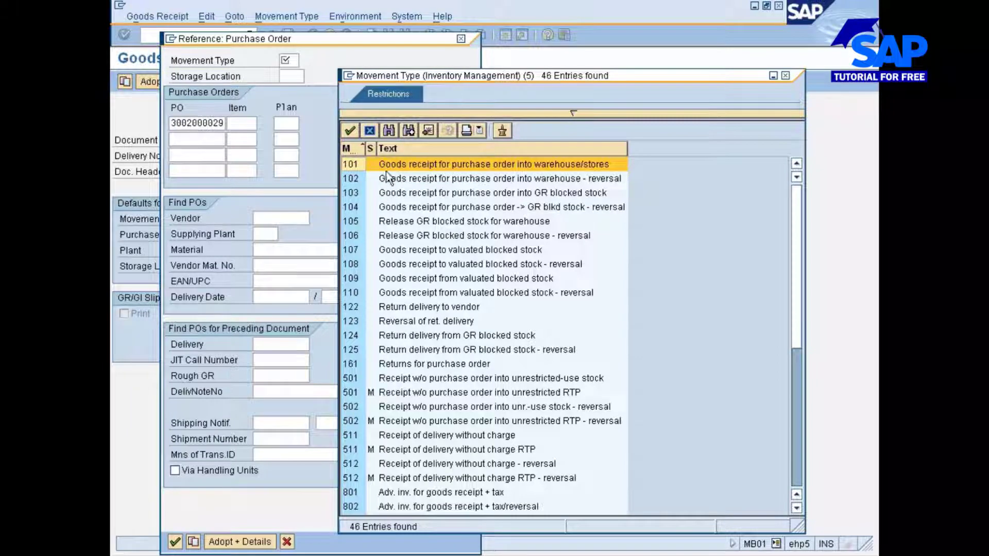
{"action": "double_click", "coordinate": [349, 164]}
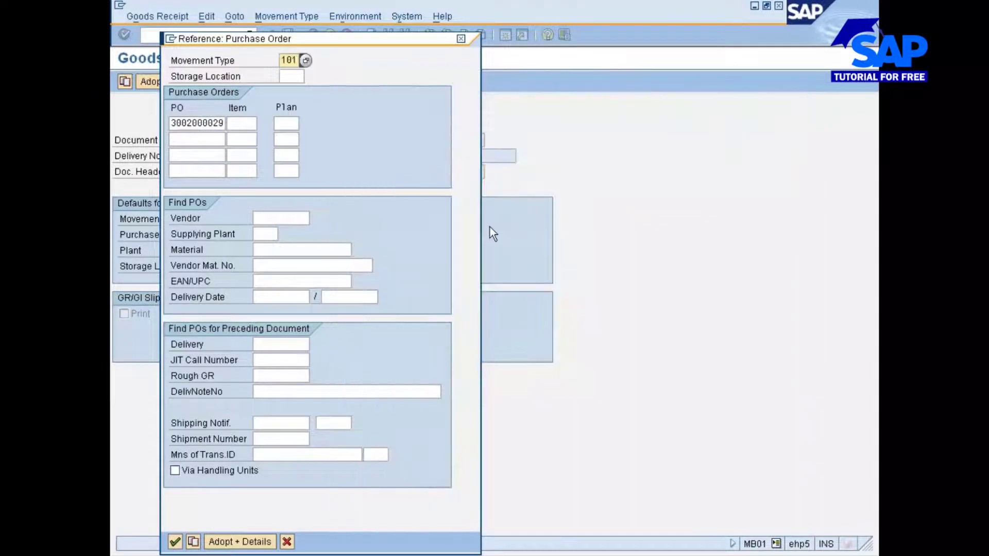
{"action": "key", "text": "Return"}
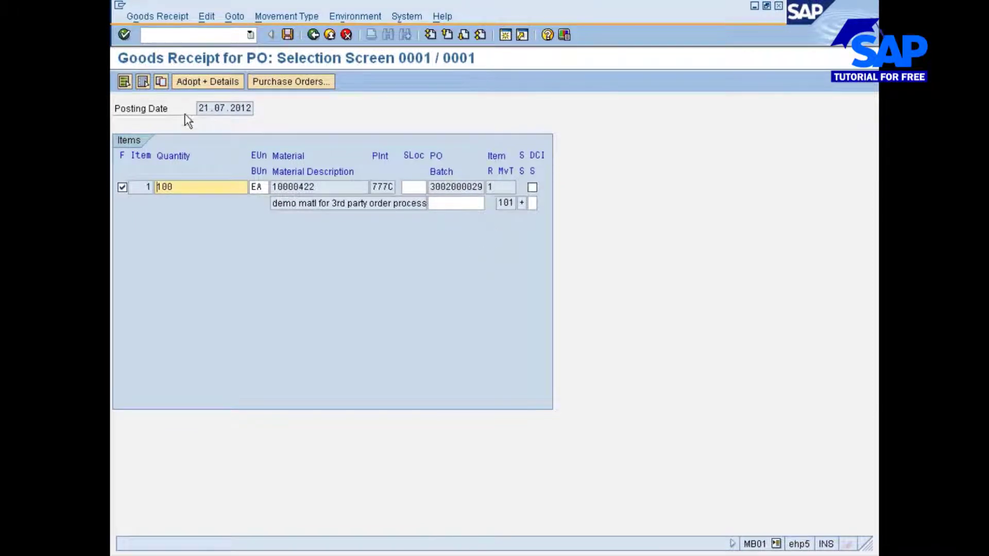
Step: Adopt the item with its details, rate the shipping instructions as "Instruction complied with", and post the goods receipt
{"action": "left_click", "coordinate": [209, 82]}
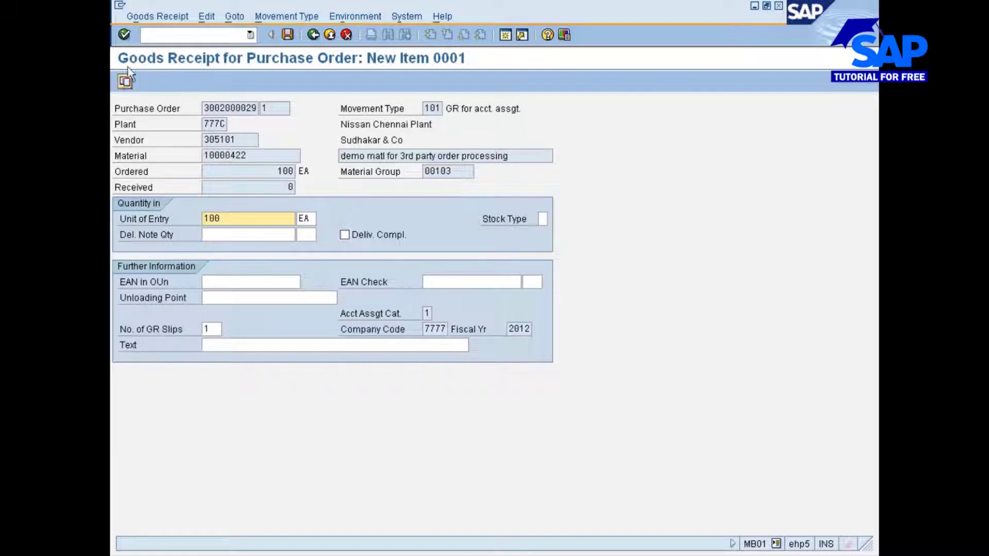
{"action": "left_click", "coordinate": [124, 82]}
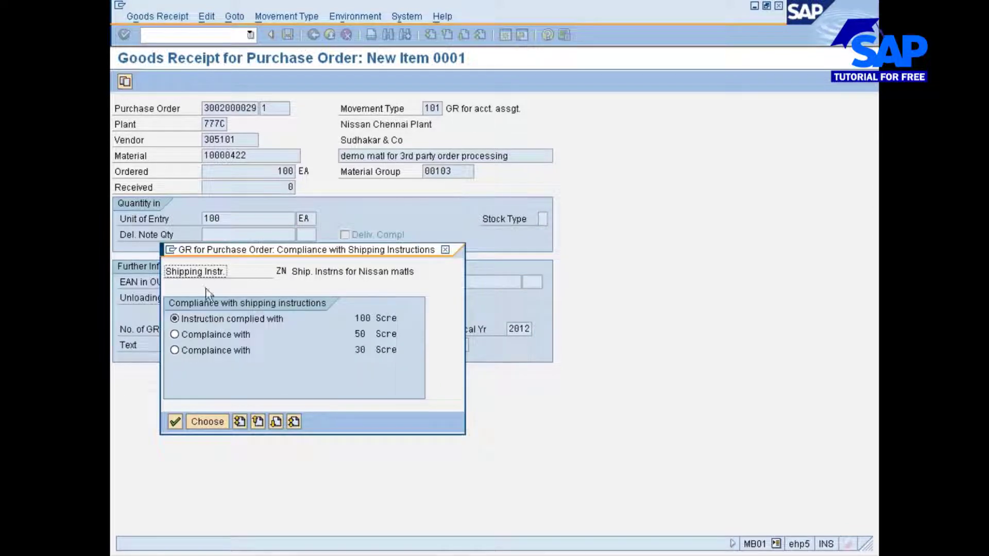
{"action": "double_click", "coordinate": [232, 320]}
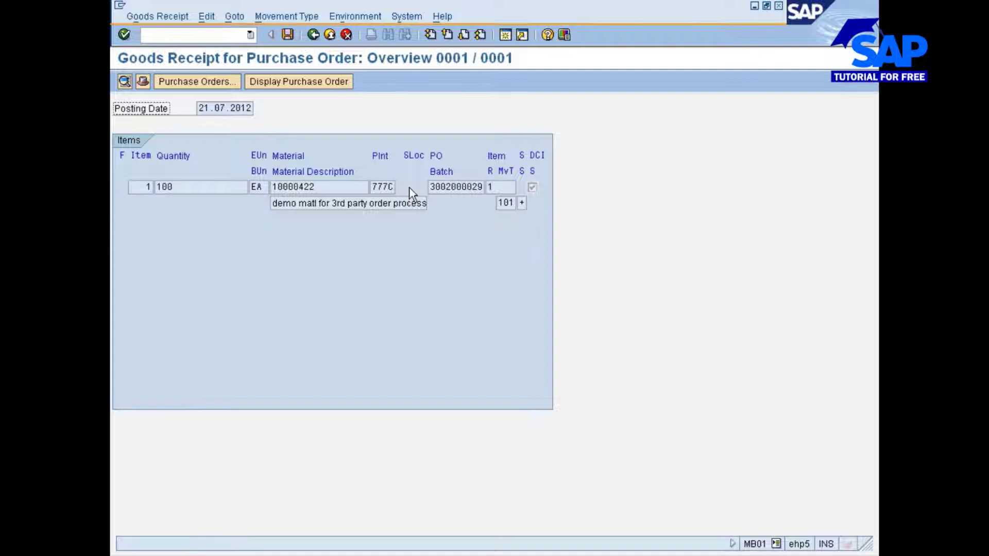
{"action": "left_click", "coordinate": [287, 35]}
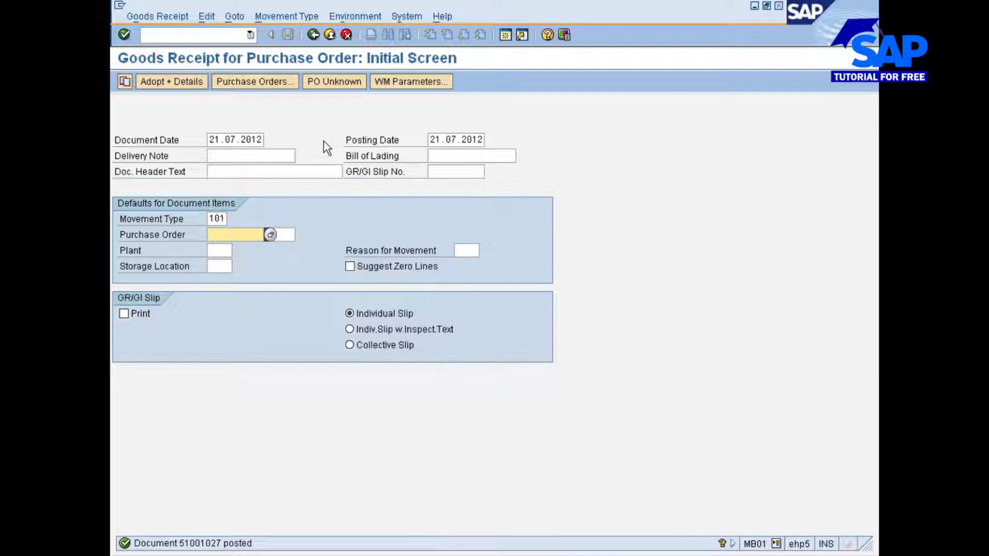
Step: Display the material document of the posted goods receipt and open its related accounting document
{"action": "left_click", "coordinate": [167, 18]}
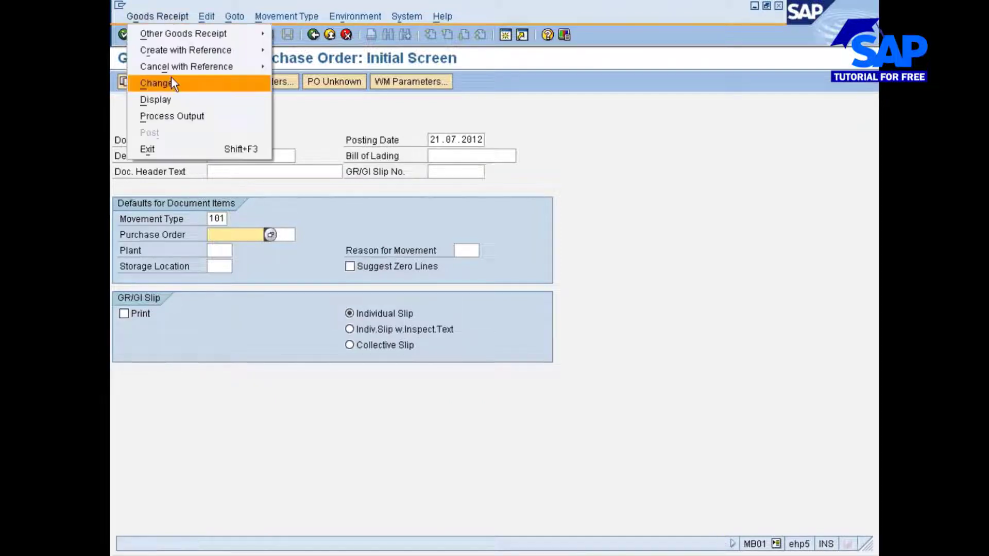
{"action": "left_click", "coordinate": [180, 95]}
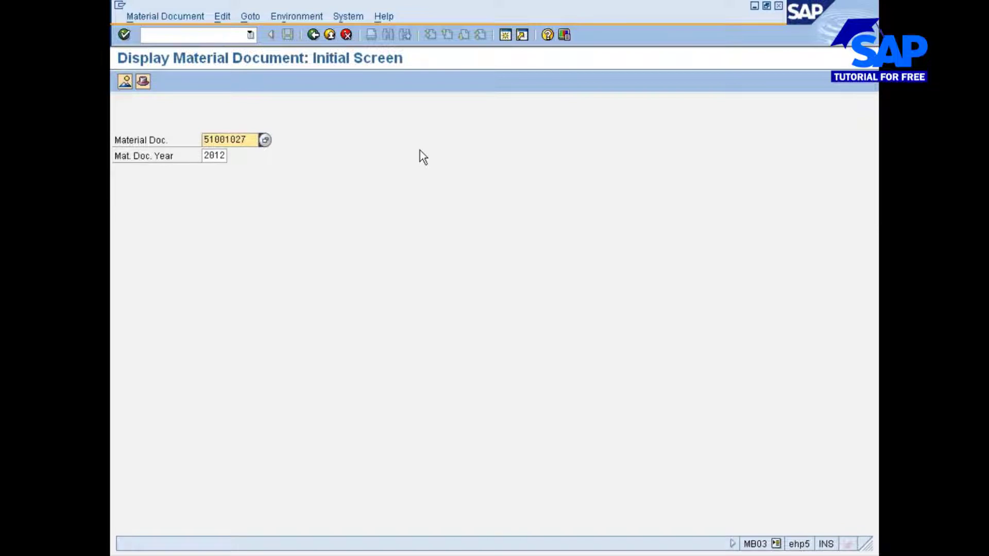
{"action": "key", "text": "Return"}
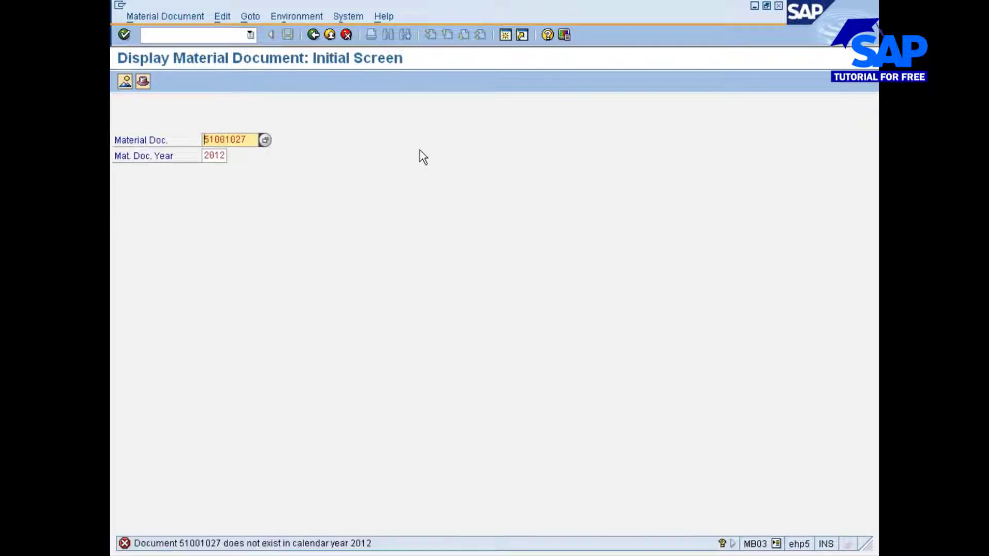
{"action": "key", "text": "Return"}
{"action": "key", "text": "Return"}
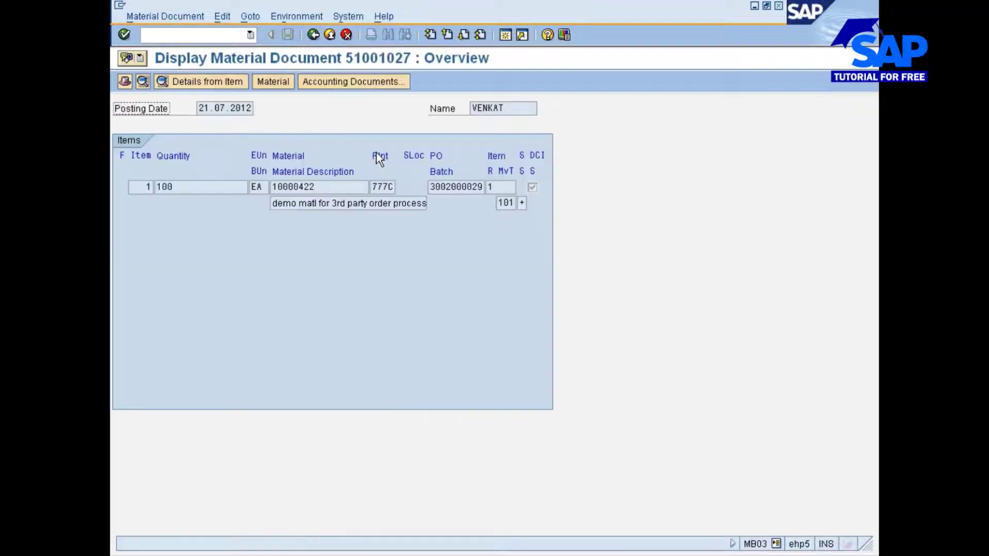
{"action": "left_click", "coordinate": [363, 89]}
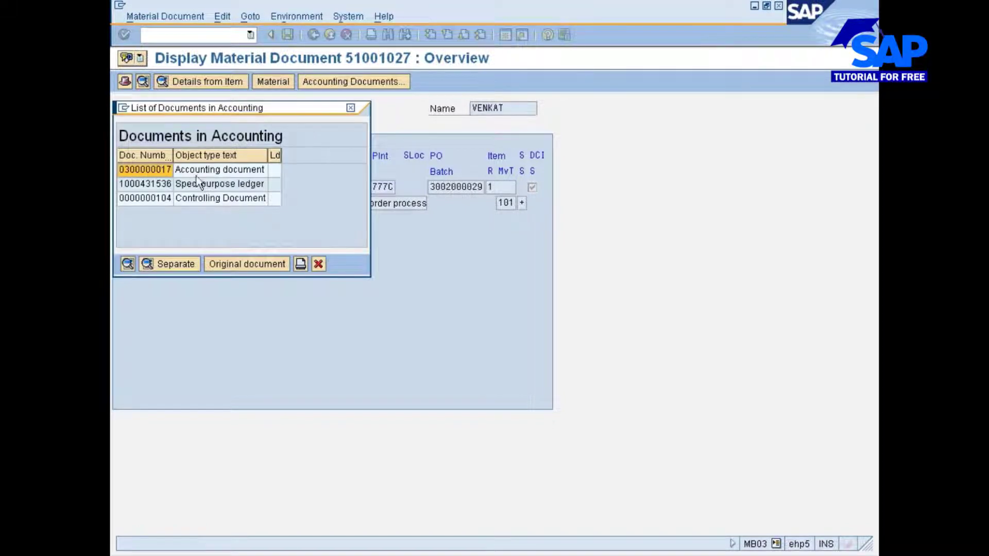
{"action": "left_click", "coordinate": [155, 174]}
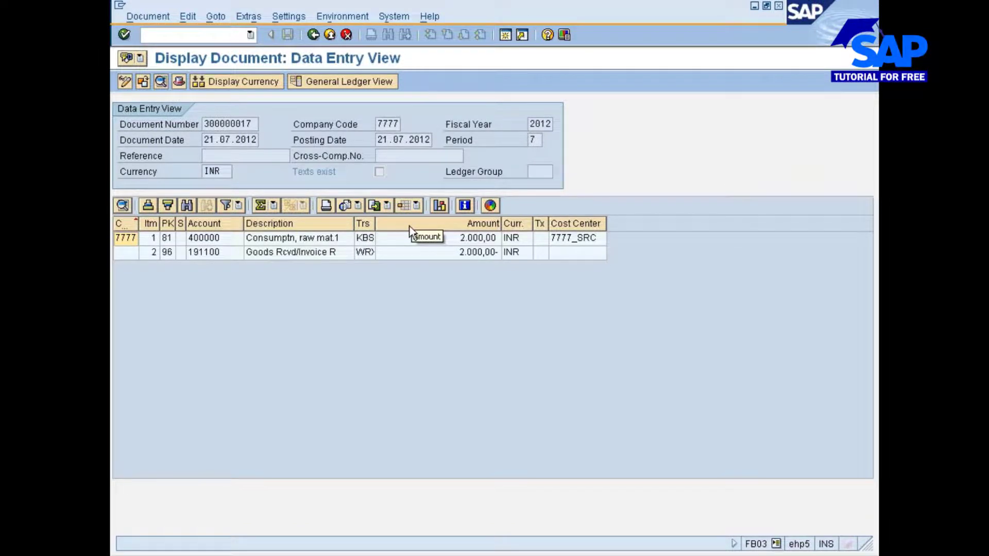
Step: Examine the available columns for the accounting document's line item layout, and leave the layout unchanged
{"action": "left_click_drag", "start_coordinate": [376, 224], "coordinate": [405, 226]}
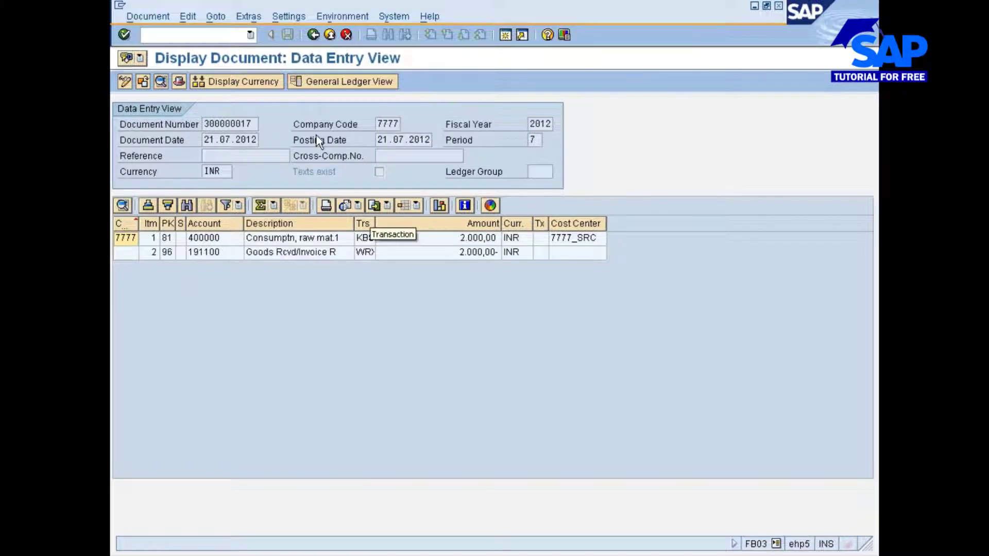
{"action": "left_click", "coordinate": [391, 206]}
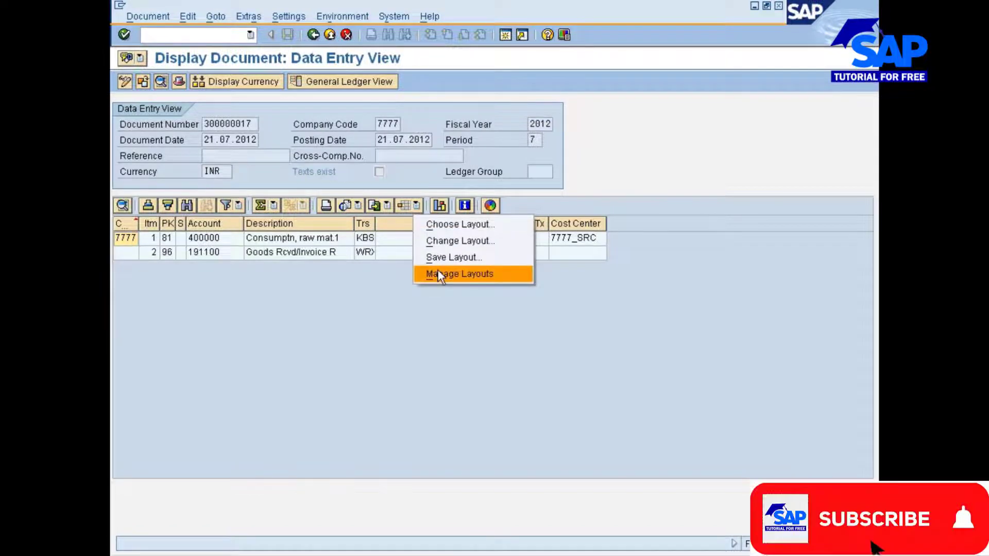
{"action": "left_click", "coordinate": [441, 240]}
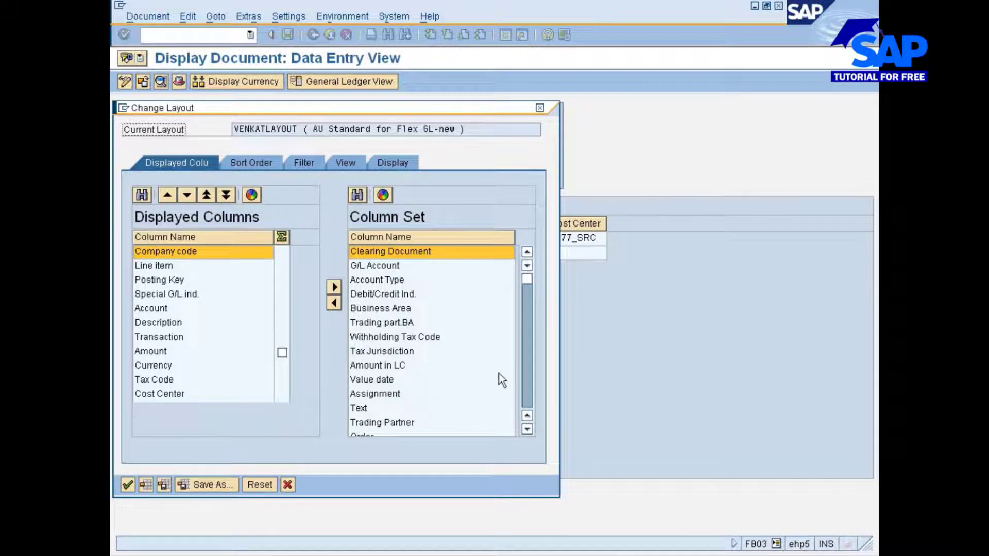
{"action": "left_click", "coordinate": [527, 380]}
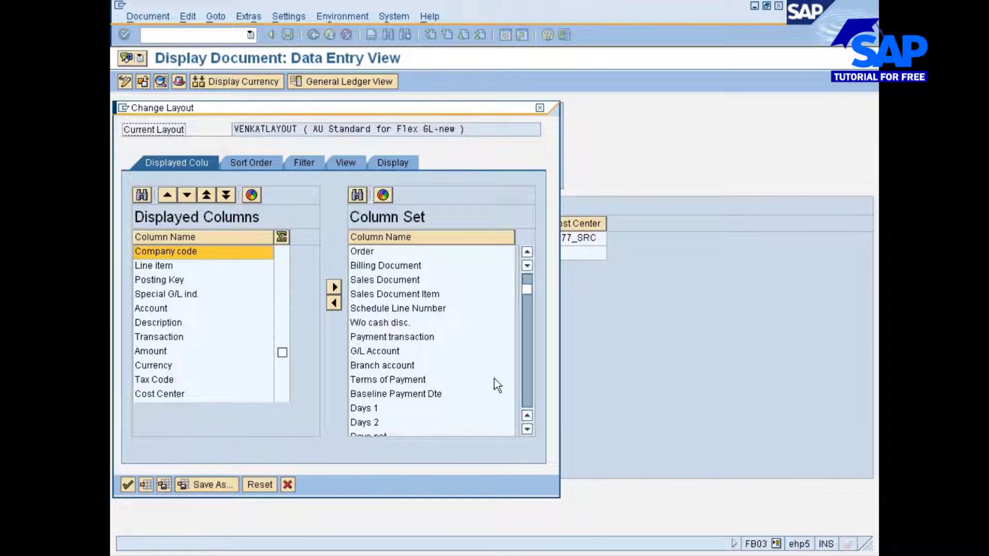
{"action": "left_click", "coordinate": [363, 338]}
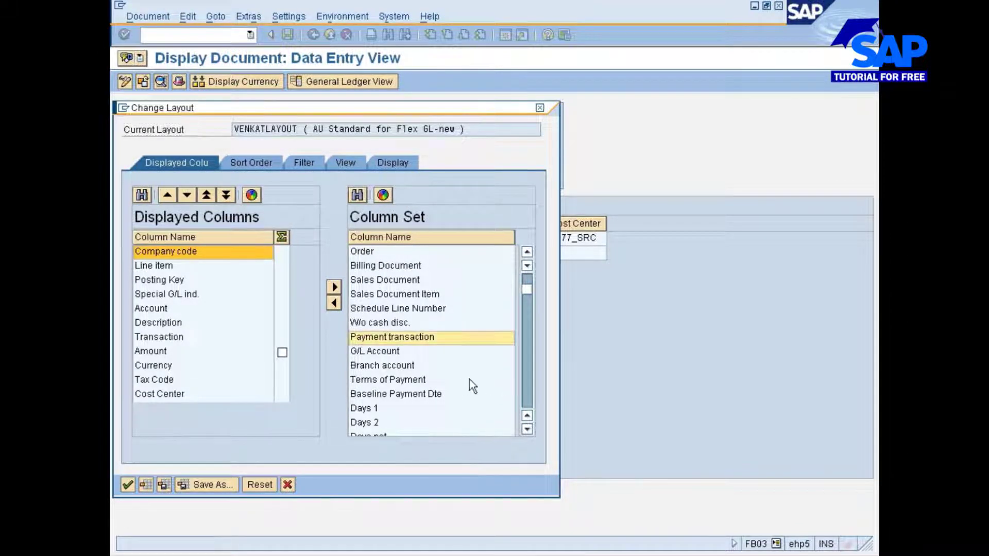
{"action": "left_click", "coordinate": [527, 397]}
{"action": "left_click", "coordinate": [527, 396]}
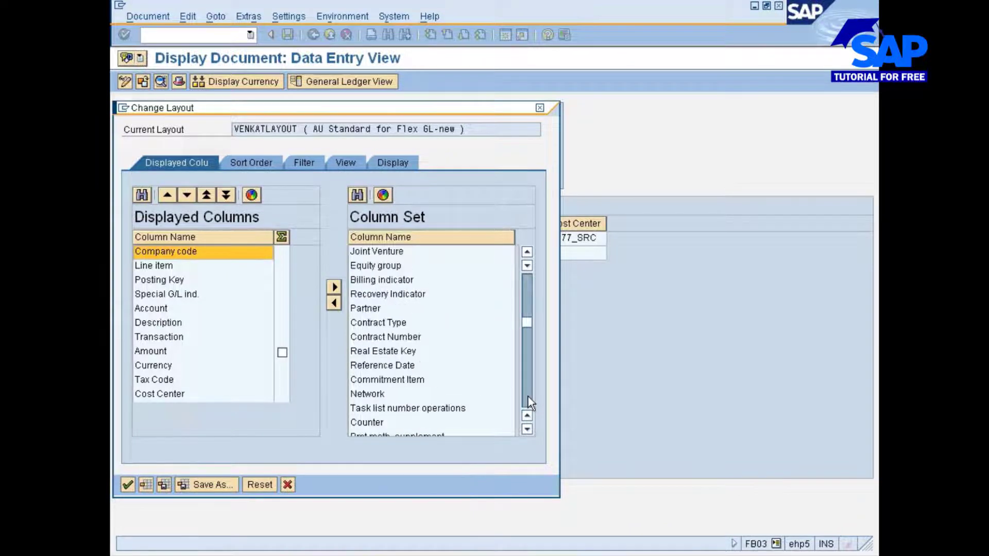
{"action": "left_click", "coordinate": [527, 396]}
{"action": "left_click", "coordinate": [528, 397]}
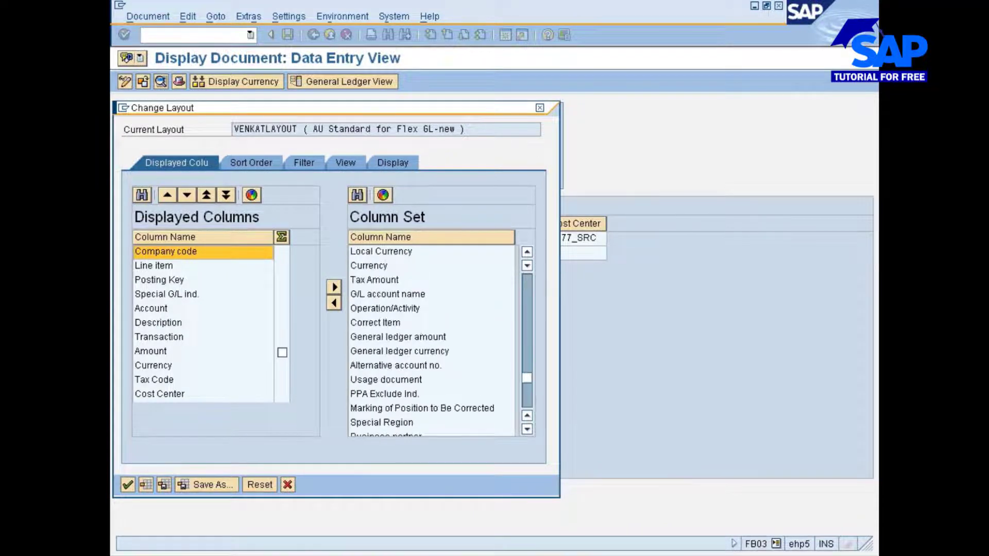
{"action": "left_click", "coordinate": [540, 108]}
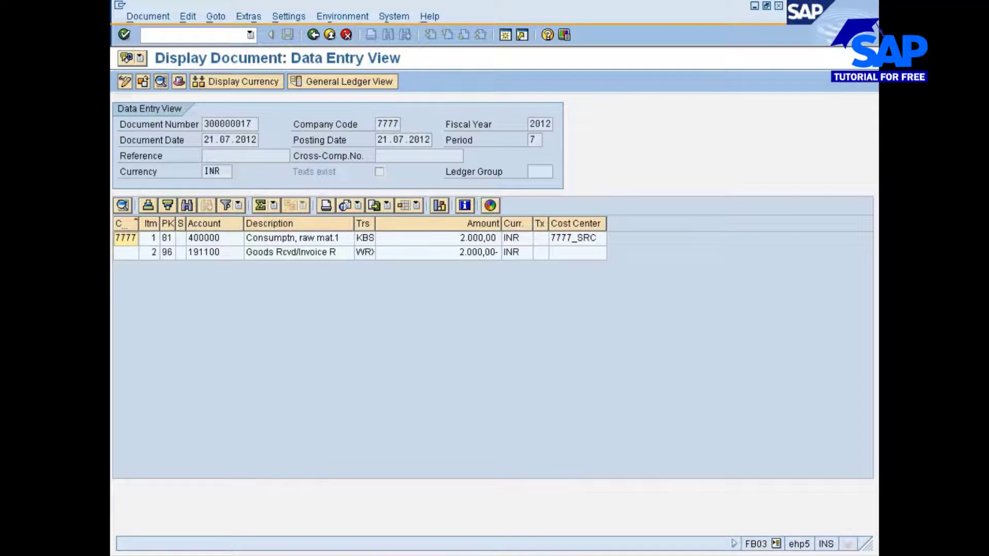
Step: Display the third-party sales order with transaction VA03 in the SAP Easy Access session and check its document flow
{"action": "left_click", "coordinate": [509, 555]}
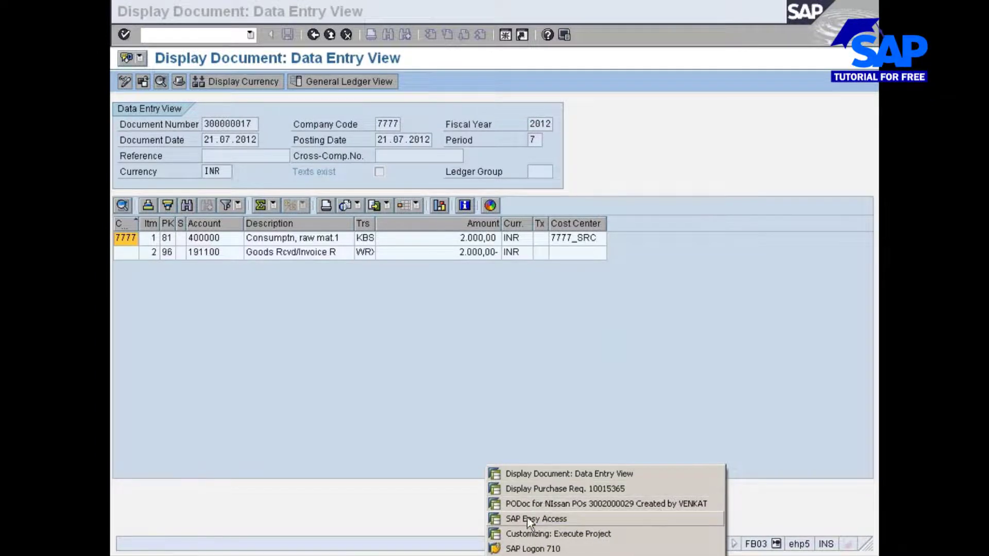
{"action": "left_click", "coordinate": [523, 519]}
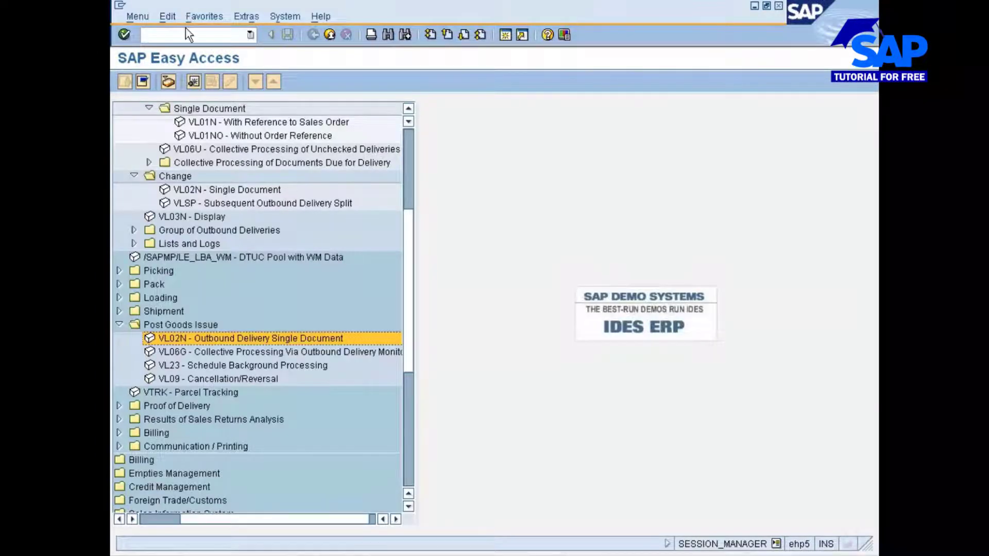
{"action": "left_click", "coordinate": [186, 34]}
{"action": "type", "text": "va0"}
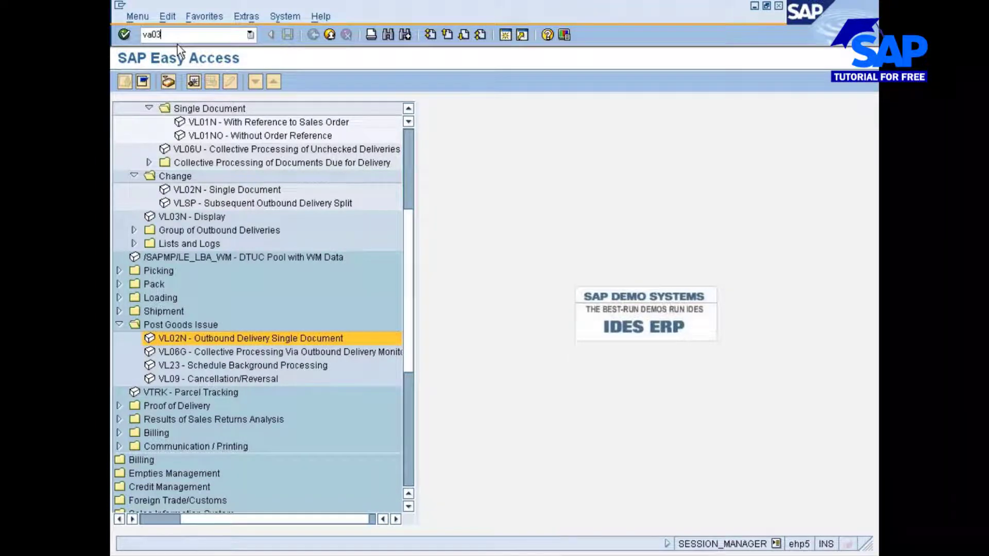
{"action": "type", "text": "3"}
{"action": "key", "text": "Return"}
{"action": "key", "text": "Return"}
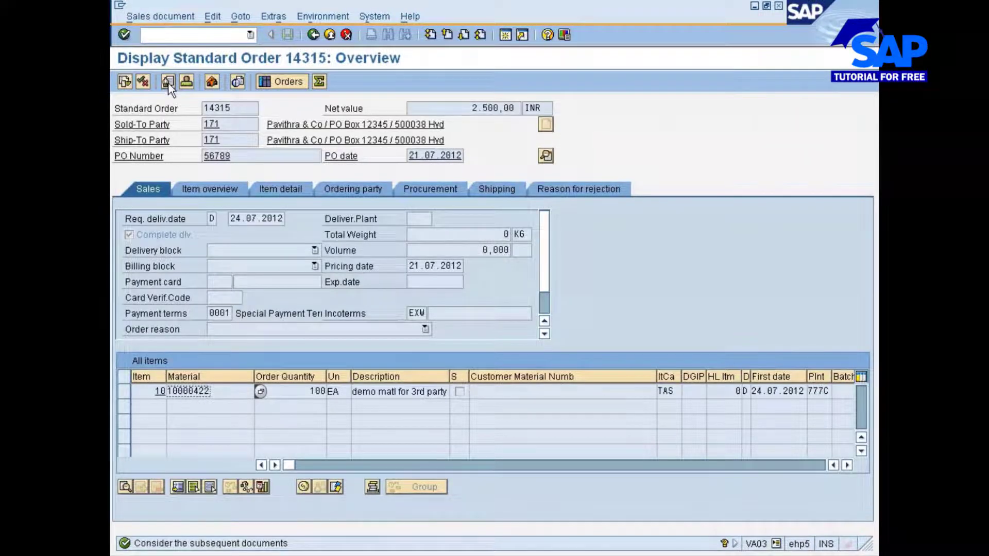
{"action": "left_click", "coordinate": [124, 82]}
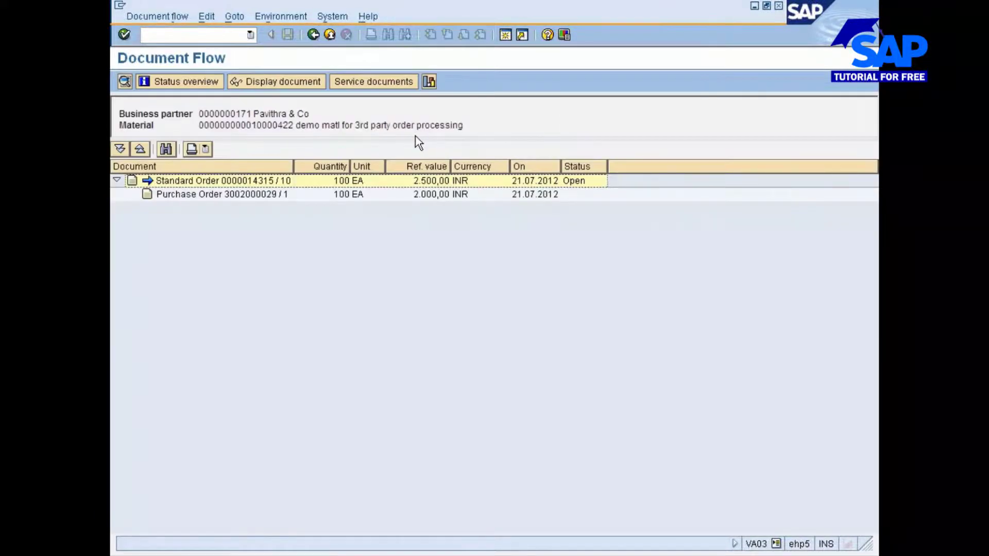
{"action": "left_click", "coordinate": [221, 197]}
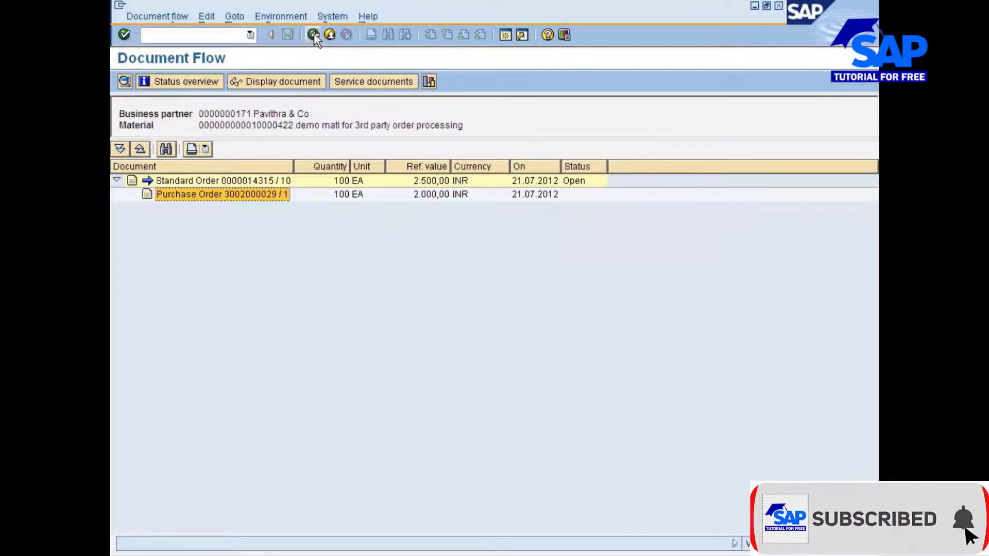
{"action": "key", "text": "alt+Tab"}
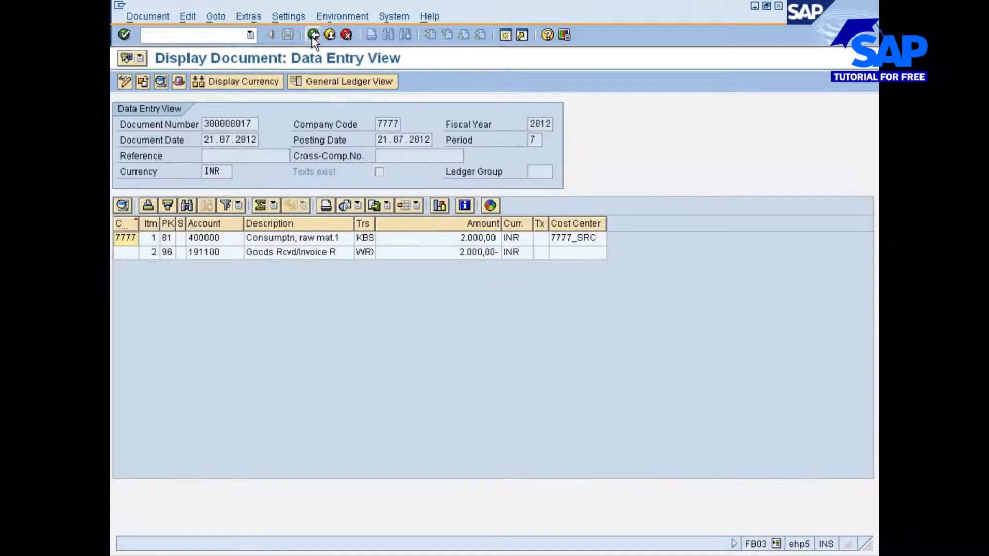
Step: Review the Third-Party Processing slide in the presentation and return to the accounting document
{"action": "left_click", "coordinate": [490, 534]}
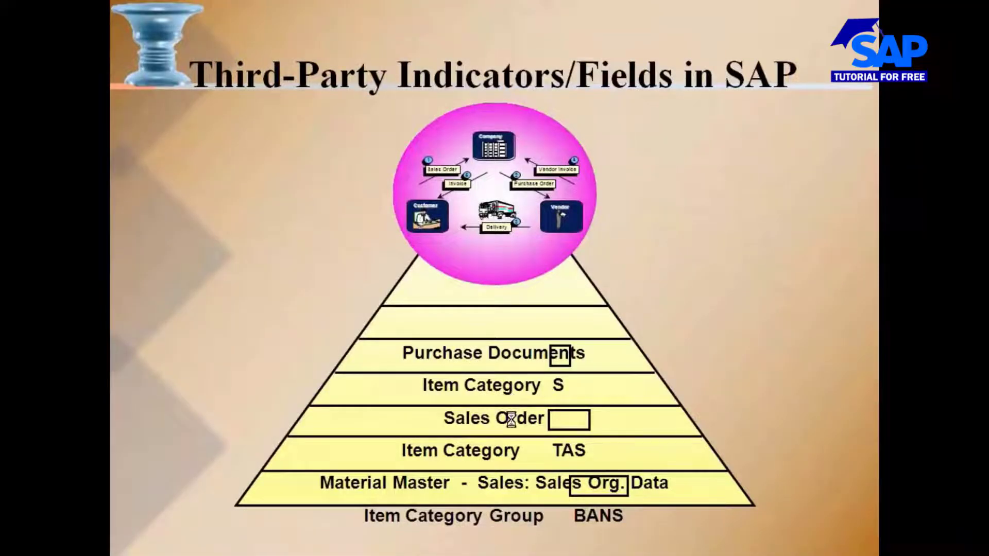
{"action": "left_click", "coordinate": [510, 418]}
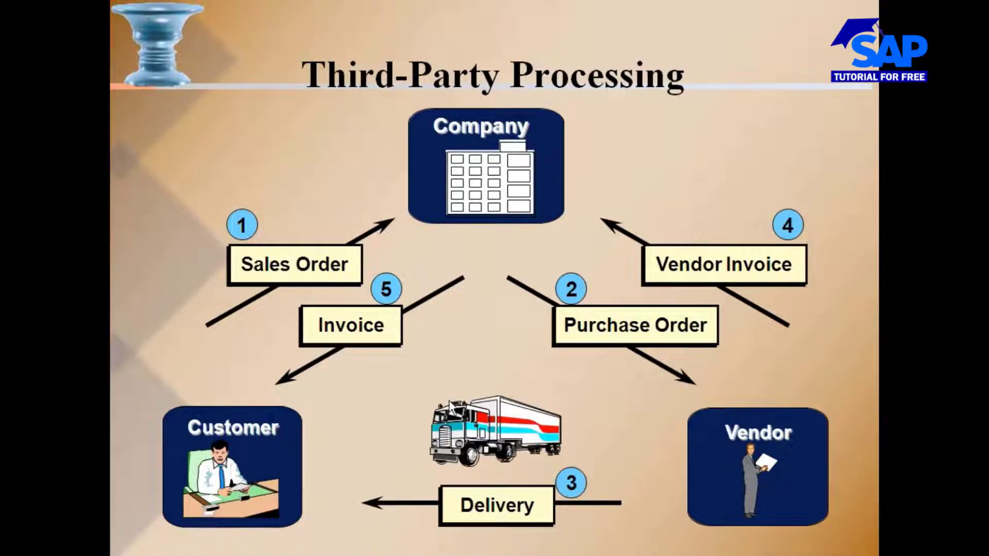
{"action": "key", "text": "alt+Tab"}
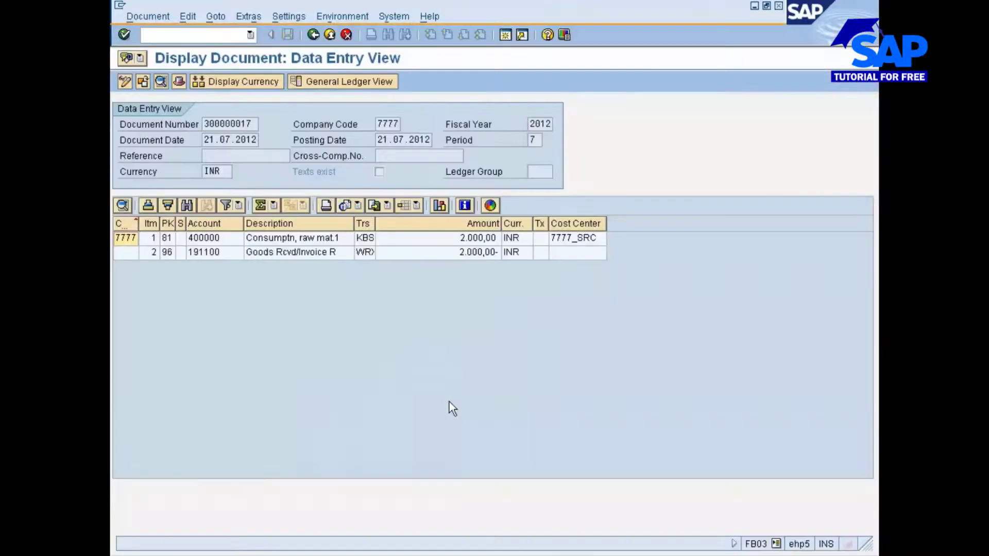
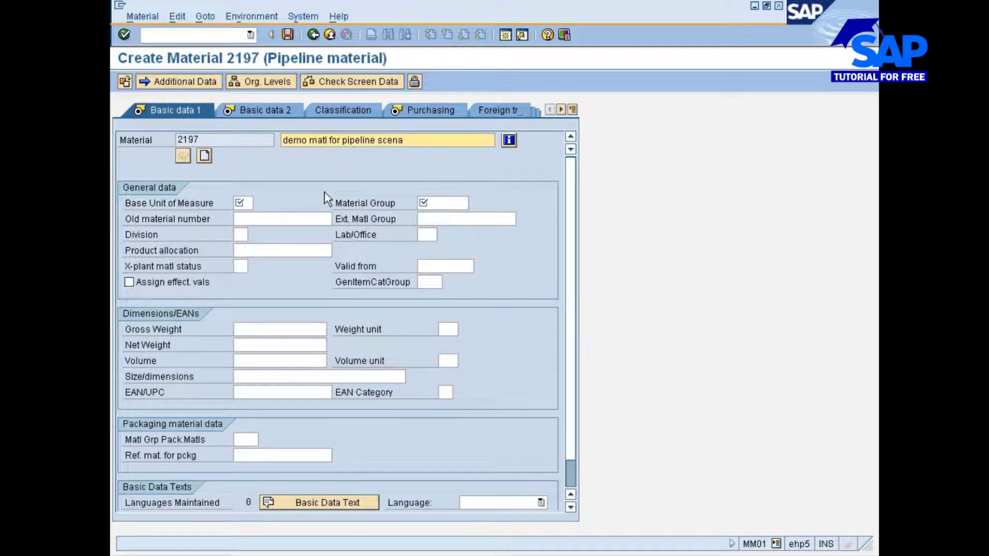
Step: Complete the description as "demo matl for pipeline scenario" and set base unit EA and material group 00103
{"action": "type", "text": "rio"}
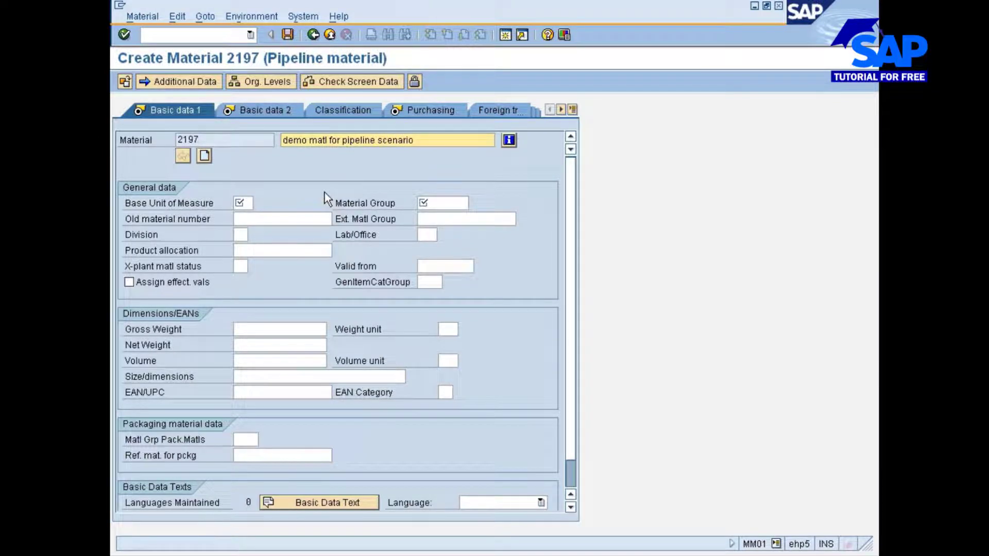
{"action": "key", "text": "Tab"}
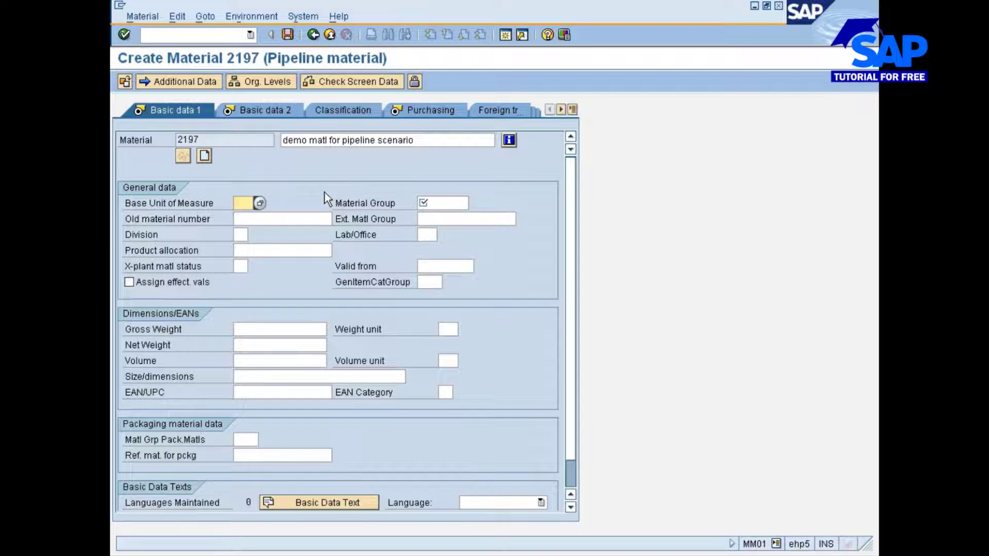
{"action": "type", "text": "ea"}
{"action": "key", "text": "Tab"}
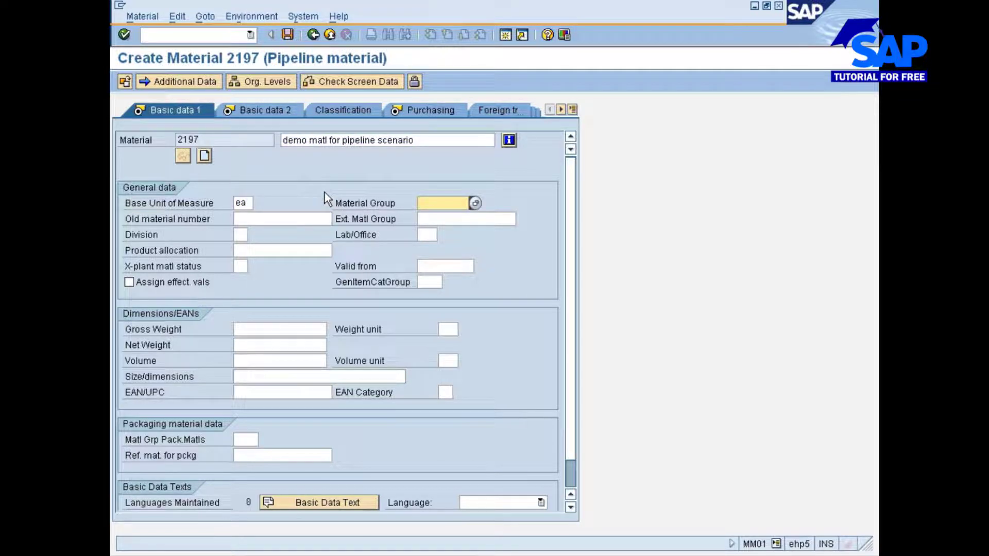
{"action": "key", "text": "Down"}
{"action": "key", "text": "Down"}
{"action": "key", "text": "Return"}
{"action": "key", "text": "Return"}
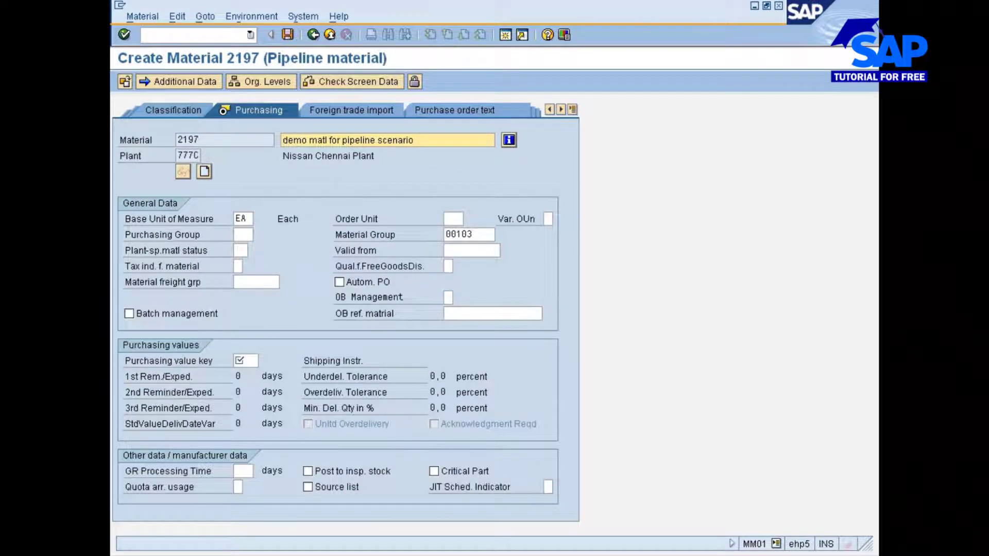
Step: Set the purchasing value key to ZN and the GR processing time to 1 day, and continue to the accounting data
{"action": "left_click", "coordinate": [245, 361]}
{"action": "key", "text": "Down"}
{"action": "key", "text": "Return"}
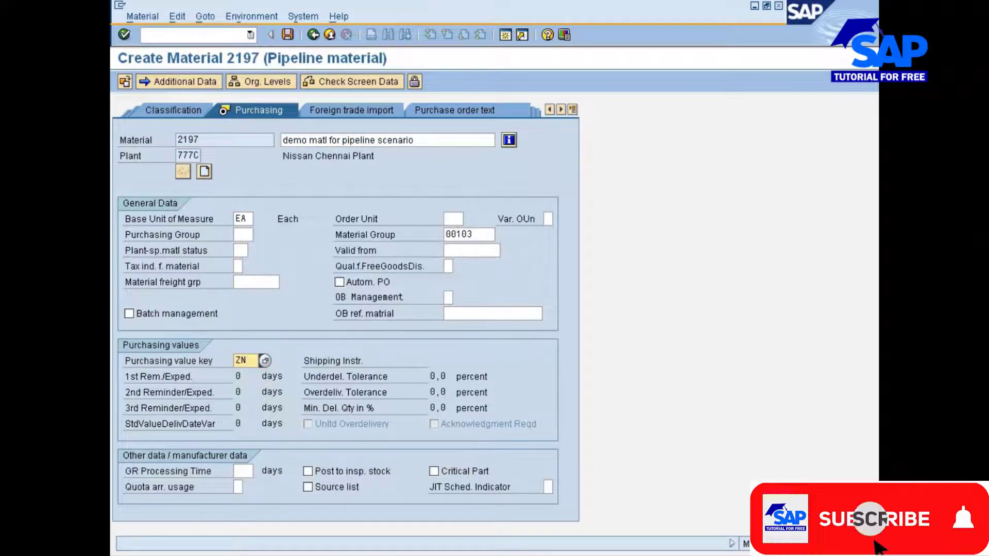
{"action": "left_click", "coordinate": [242, 469]}
{"action": "type", "text": "1"}
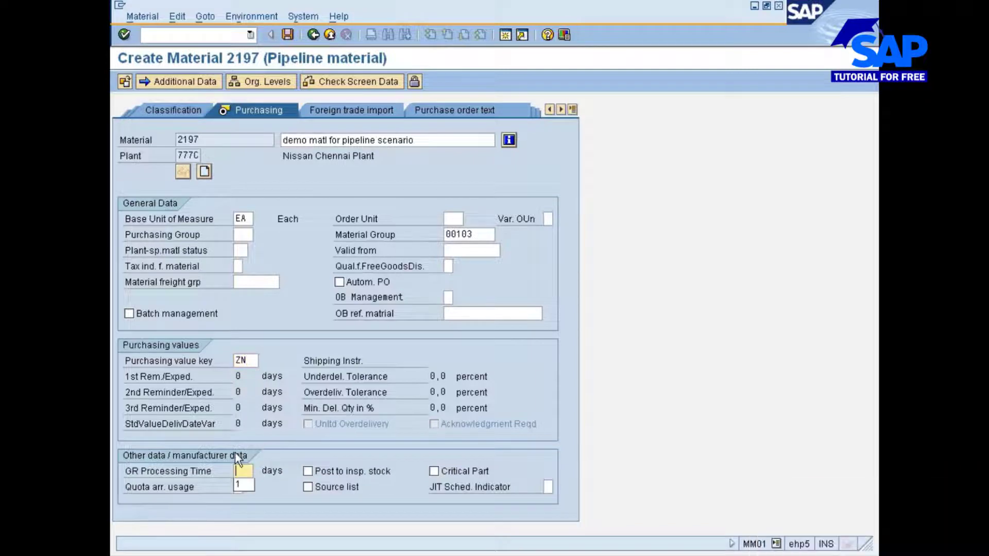
{"action": "key", "text": "Return"}
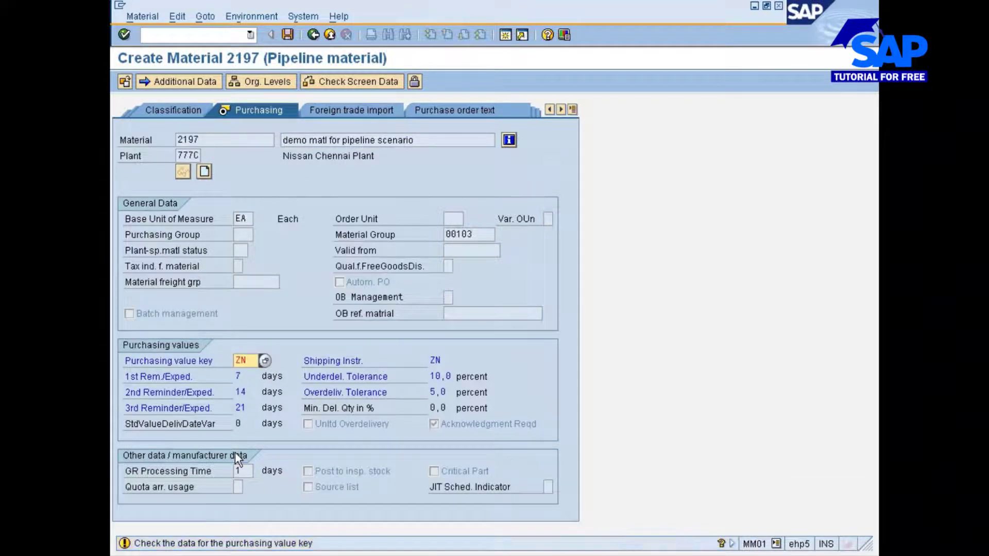
{"action": "key", "text": "Return"}
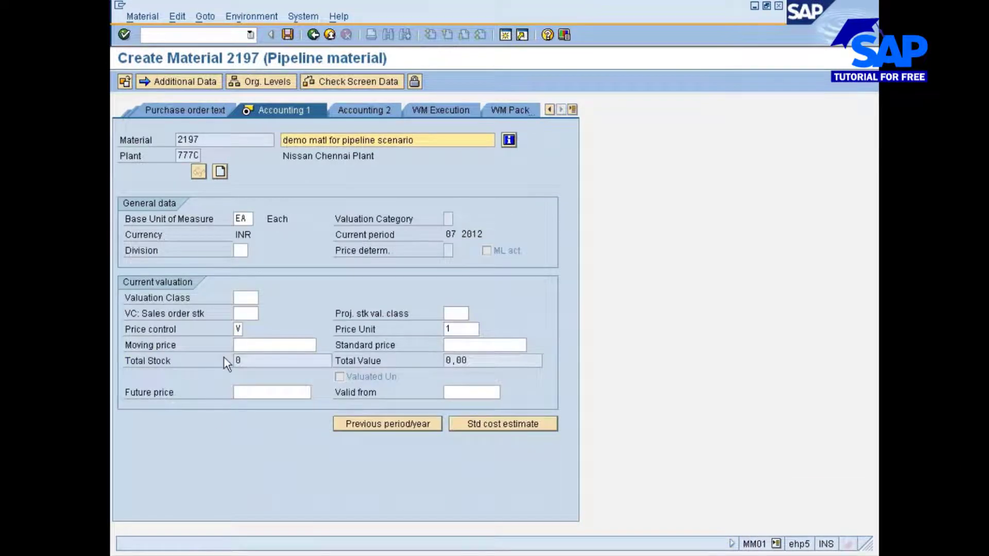
Step: Set the pipeline material's valuation class to 3000 and moving price to 10, and save the material
{"action": "left_click", "coordinate": [242, 298]}
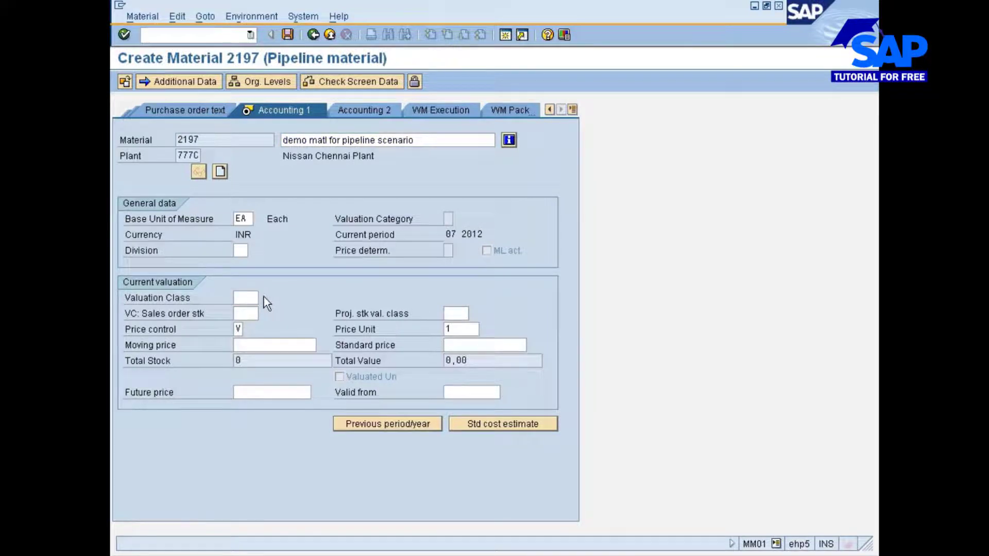
{"action": "left_click", "coordinate": [265, 298]}
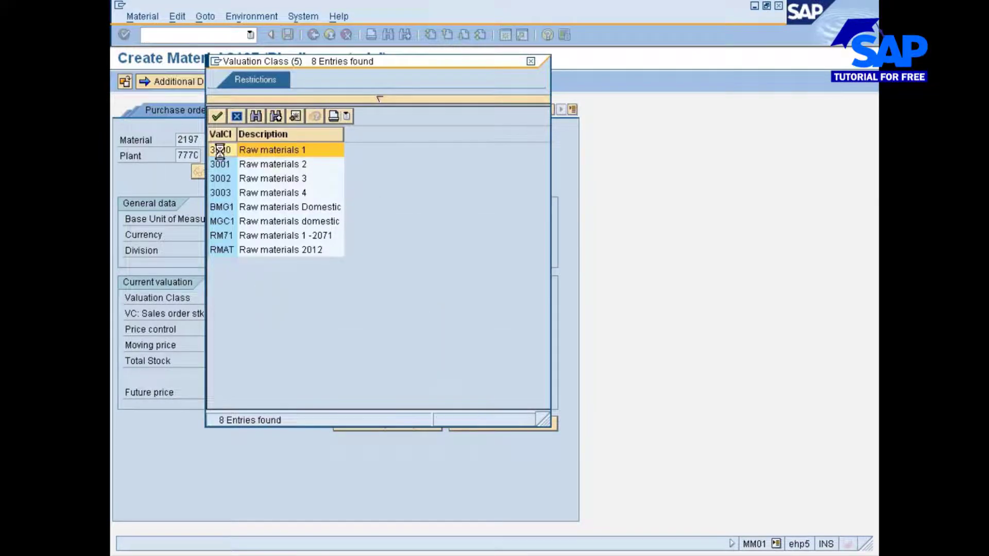
{"action": "double_click", "coordinate": [220, 151]}
{"action": "left_click", "coordinate": [272, 345]}
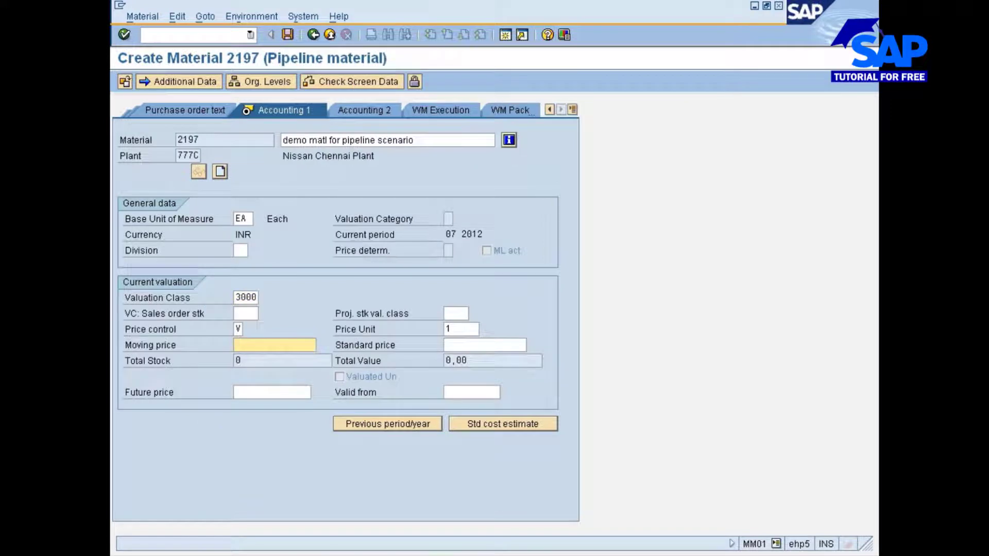
{"action": "type", "text": "10"}
{"action": "key", "text": "Return"}
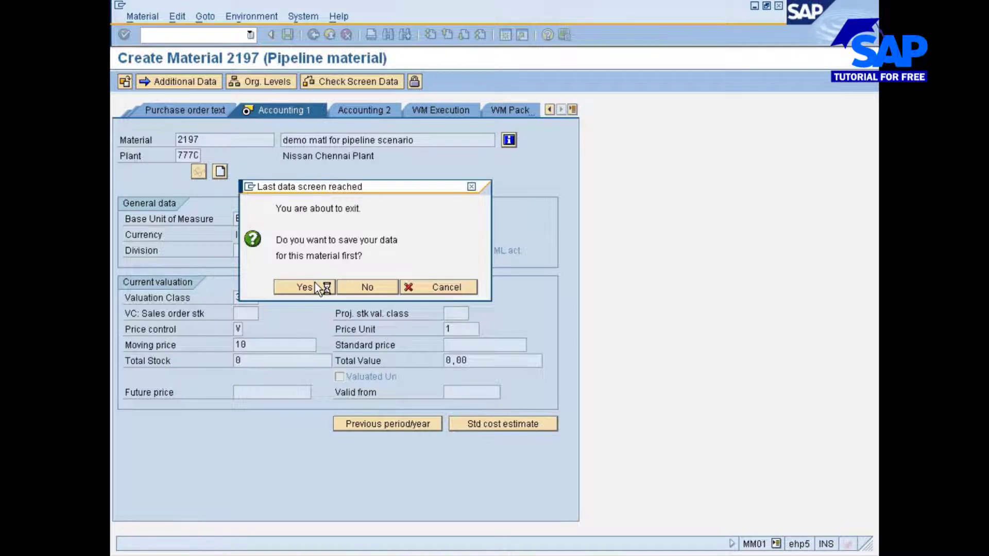
{"action": "left_click", "coordinate": [316, 284]}
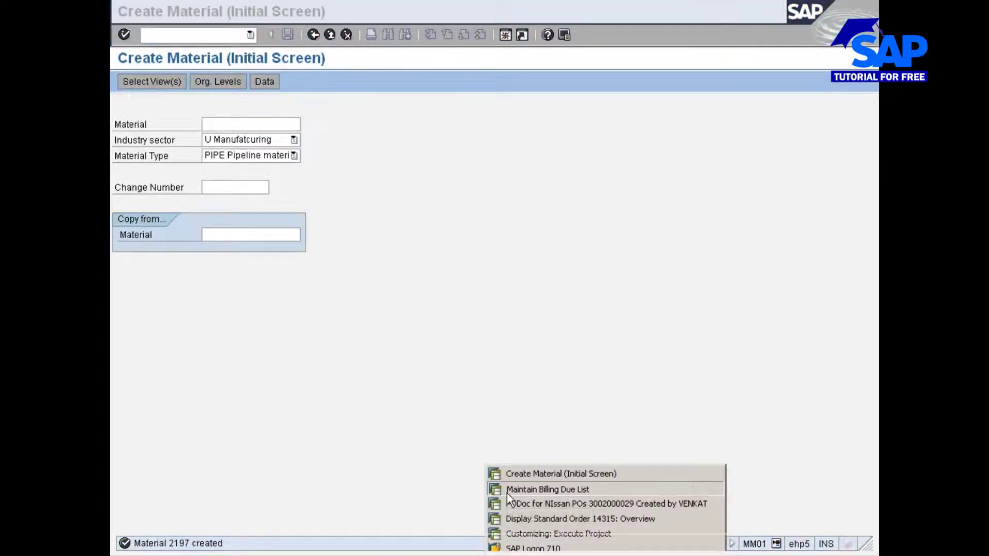
Step: Start info record creation with transaction ME11 in the Maintain Billing Due List session
{"action": "left_click", "coordinate": [507, 489]}
{"action": "left_click", "coordinate": [207, 36]}
{"action": "type", "text": "/"}
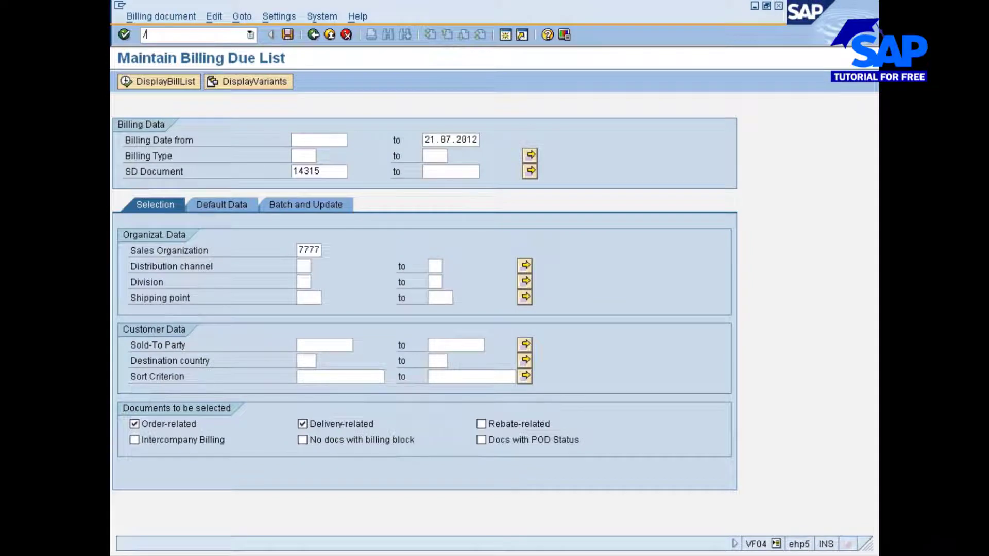
{"action": "type", "text": "nme11"}
{"action": "key", "text": "Return"}
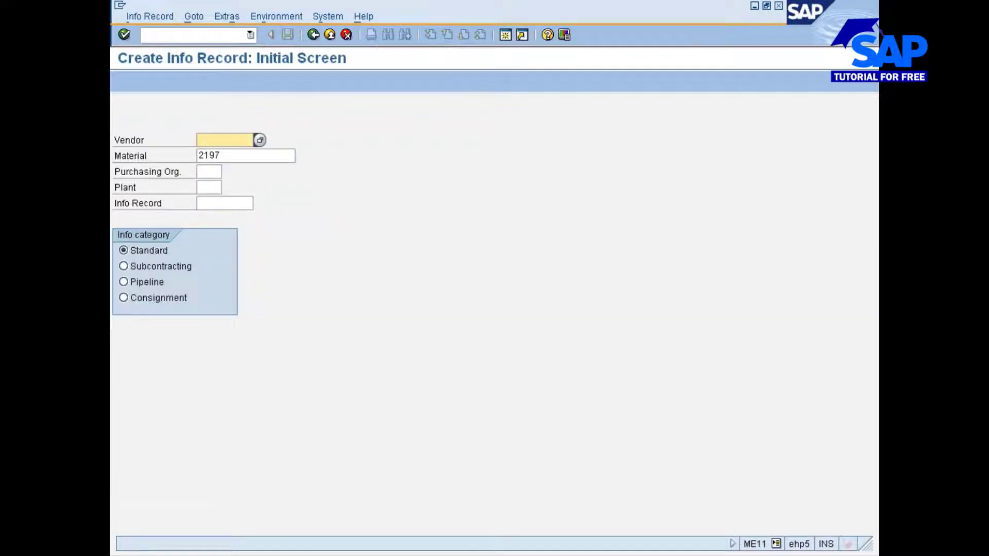
Step: Search the vendors of company code 7777 and choose the vendor for material 2197's info record
{"action": "key", "text": "space"}
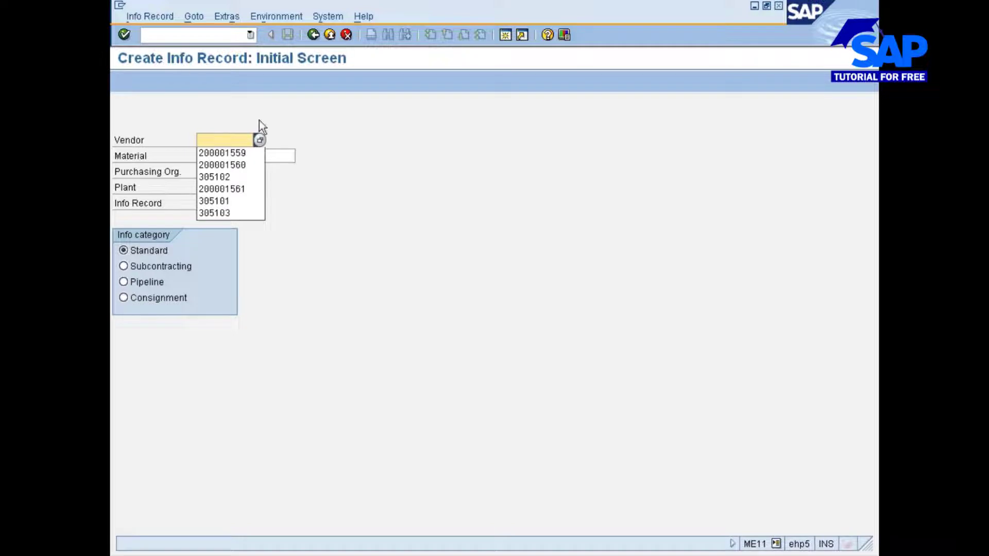
{"action": "left_click", "coordinate": [259, 139]}
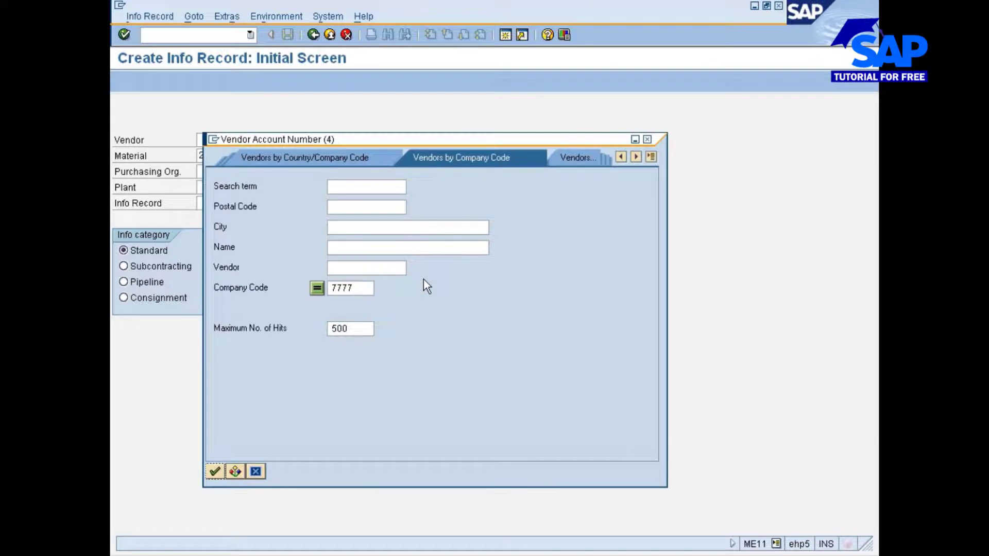
{"action": "key", "text": "Return"}
{"action": "double_click", "coordinate": [421, 96]}
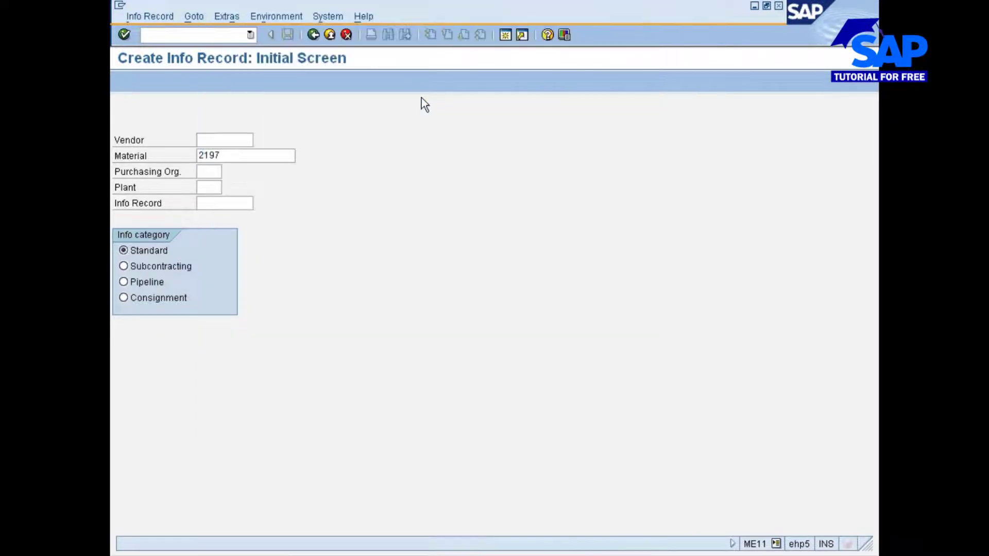
{"action": "key", "text": "Return"}
Step: Set purchasing organization and plant to 777C, choose the Pipeline info category, and continue to the purchasing organization data
{"action": "type", "text": "777"}
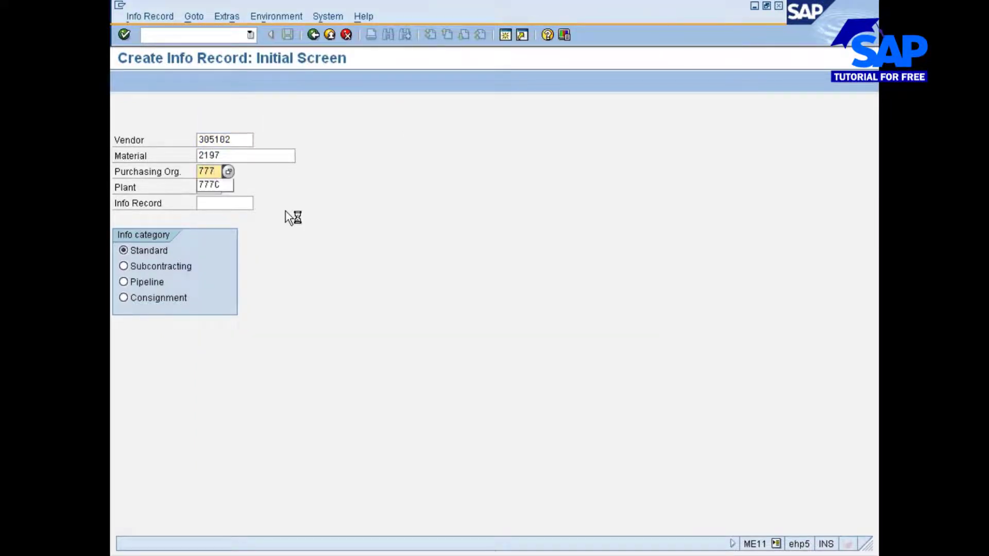
{"action": "key", "text": "Down"}
{"action": "key", "text": "Return"}
{"action": "key", "text": "Tab"}
{"action": "type", "text": "7770"}
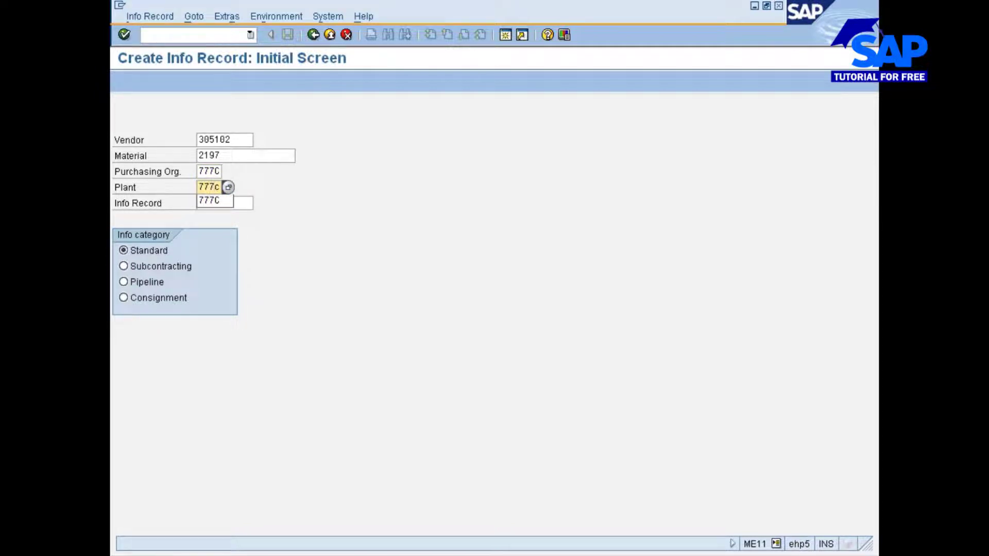
{"action": "key", "text": "Down"}
{"action": "key", "text": "Return"}
{"action": "left_click", "coordinate": [134, 282]}
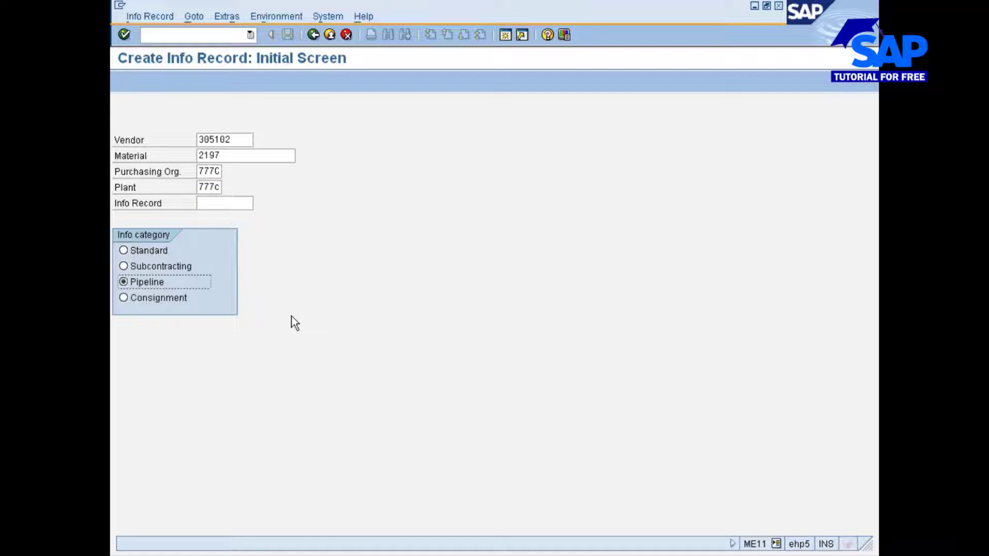
{"action": "key", "text": "Return"}
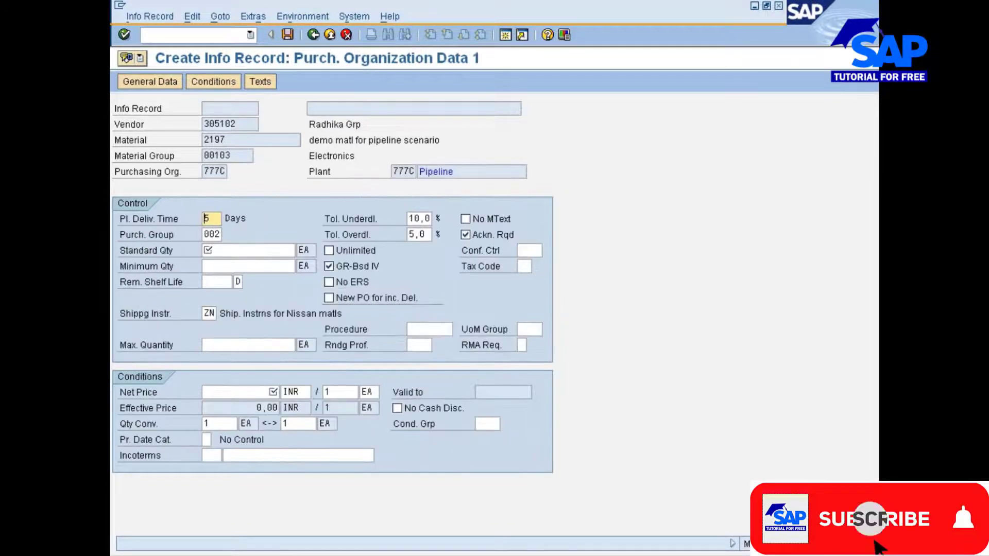
Step: Set the info record's standard quantity to 100 EA and net price to 10 INR, and continue
{"action": "type", "text": "10"}
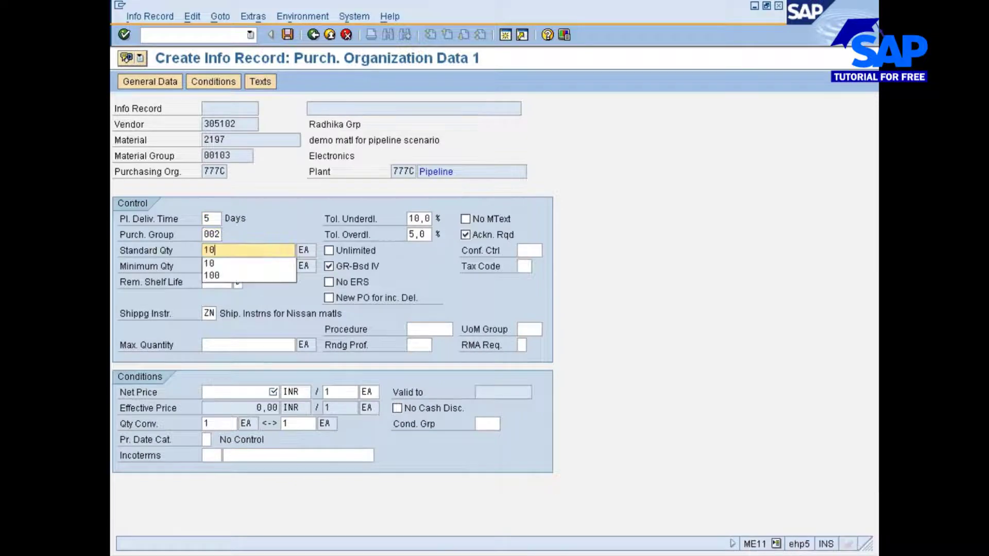
{"action": "type", "text": "0"}
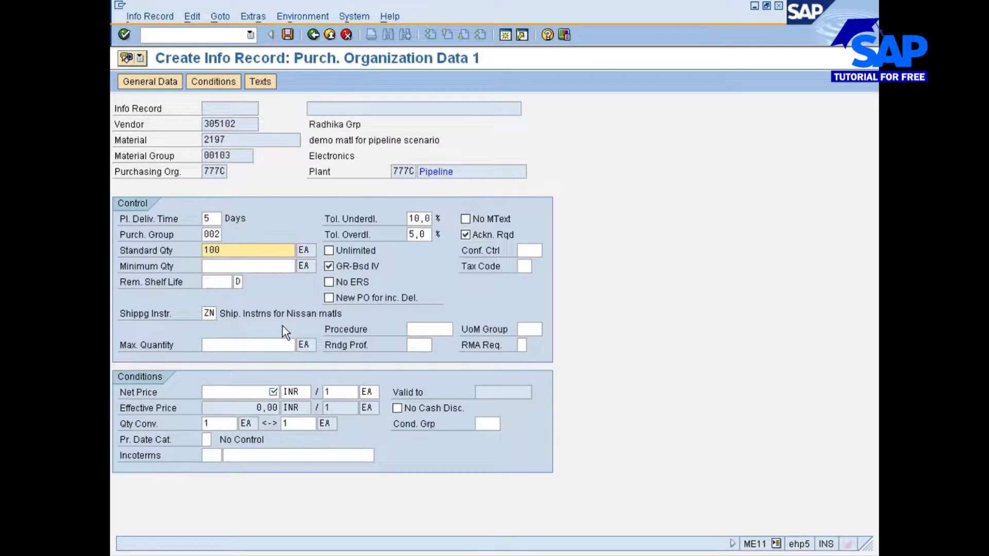
{"action": "left_click", "coordinate": [242, 391]}
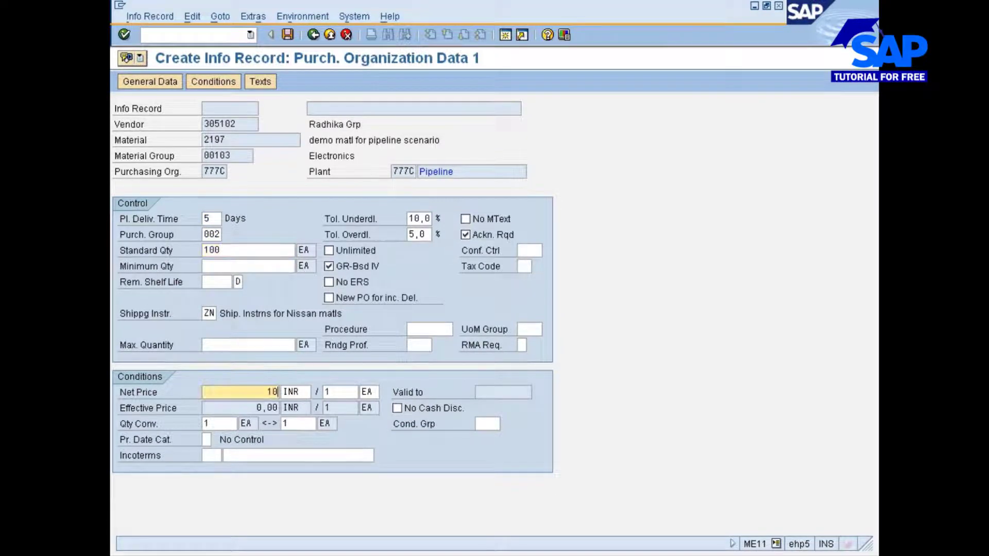
{"action": "key", "text": "Return"}
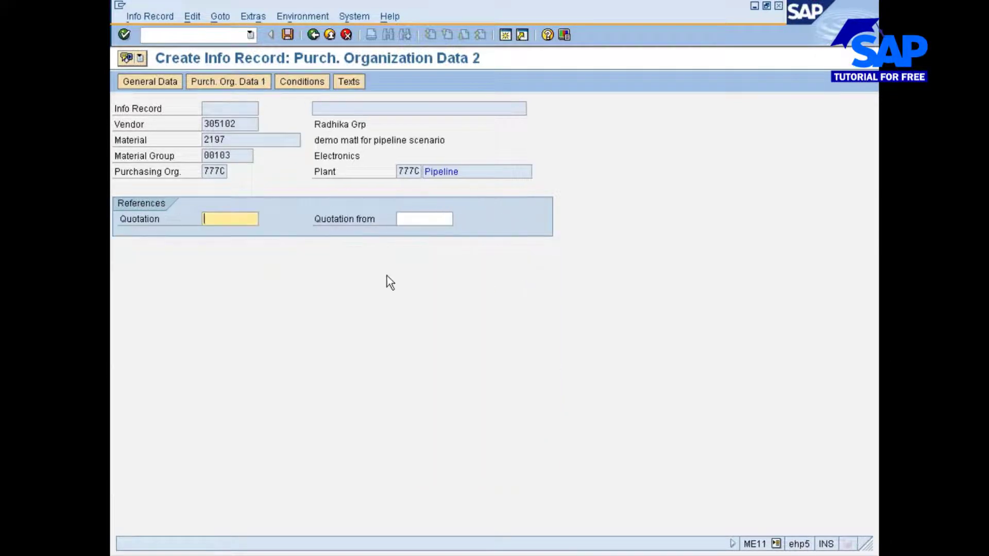
Step: Return to the first purchasing organization data screen, assign the input tax code, and save the info record
{"action": "left_click", "coordinate": [239, 82]}
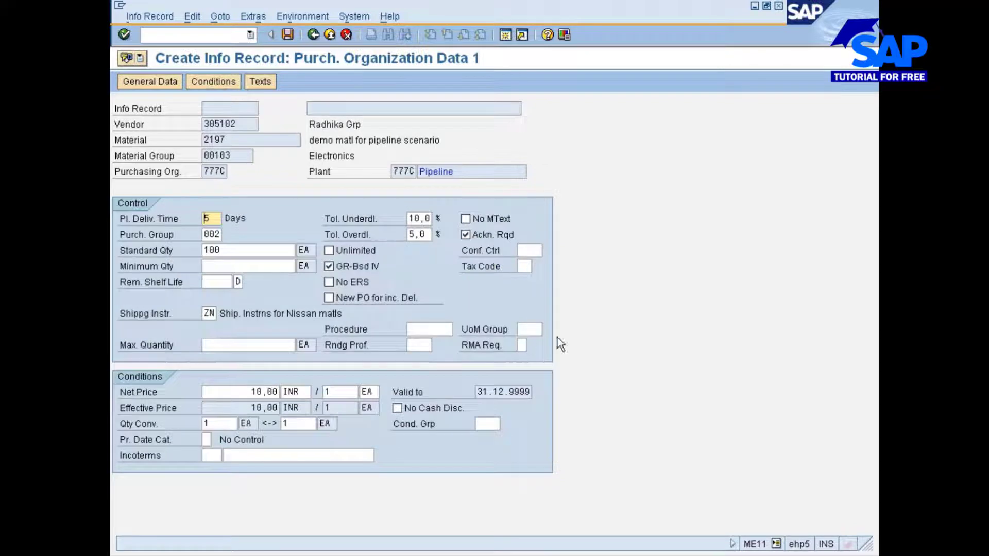
{"action": "left_click", "coordinate": [524, 267]}
{"action": "left_click", "coordinate": [536, 266]}
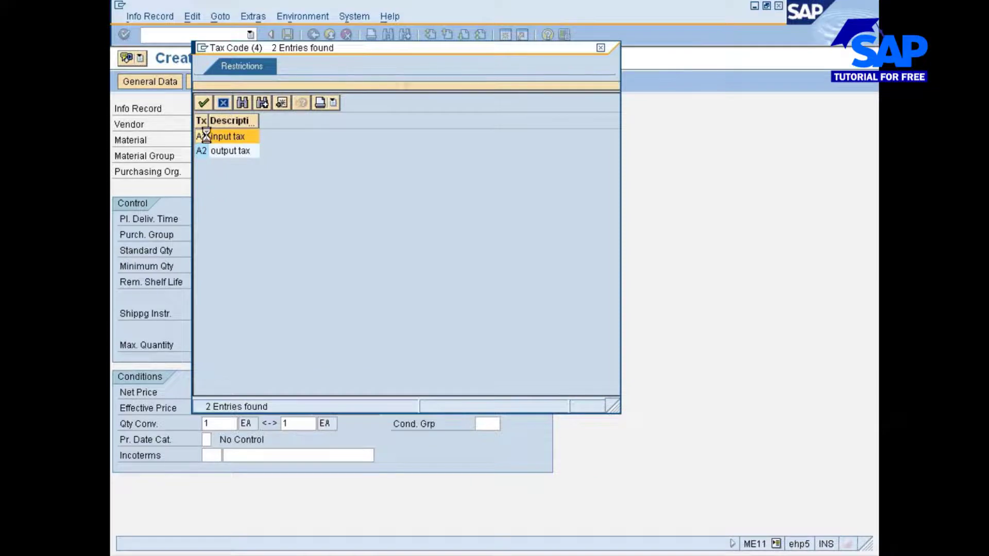
{"action": "key", "text": "Return"}
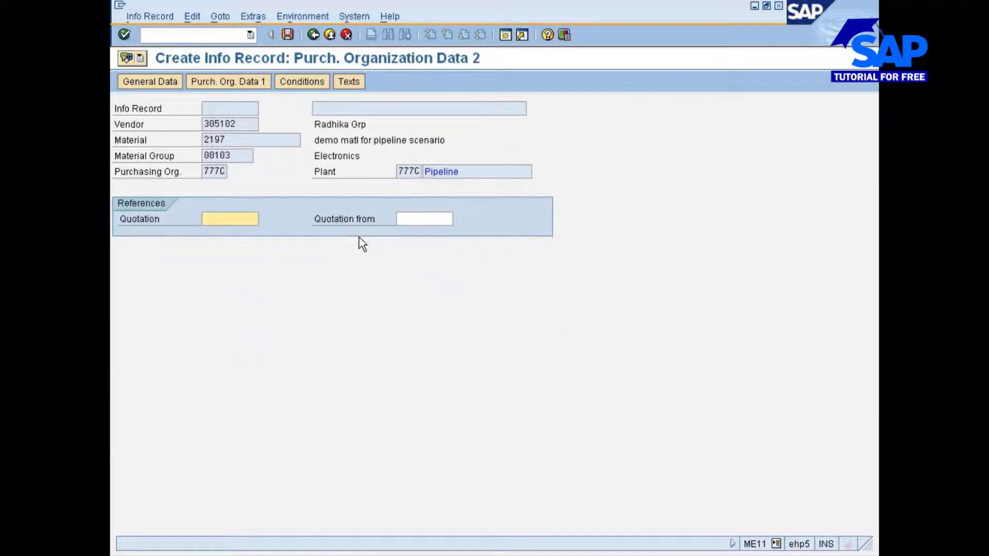
{"action": "left_click", "coordinate": [289, 33]}
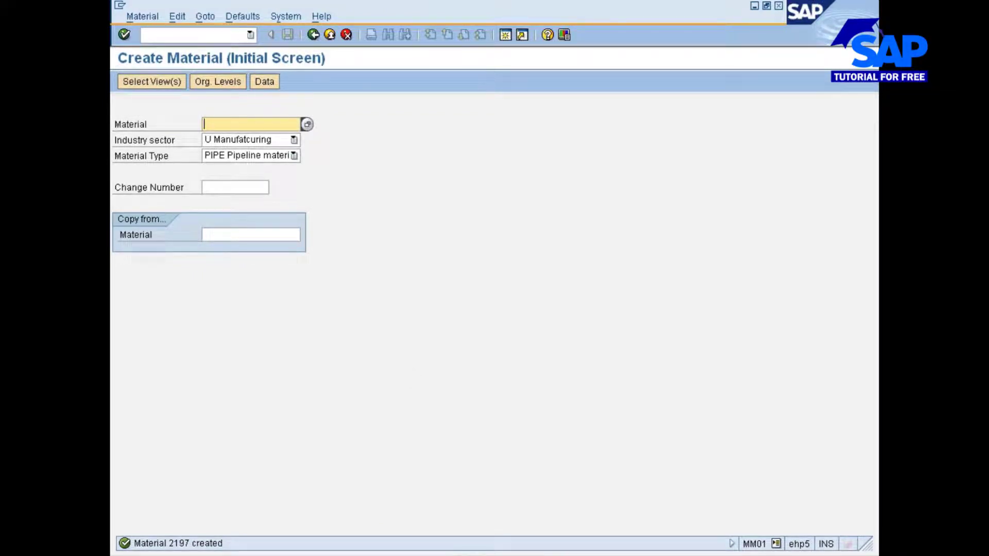
Step: Note material number 2197 below the existing entries in Notepad and return to the Create Material session
{"action": "left_click", "coordinate": [572, 554]}
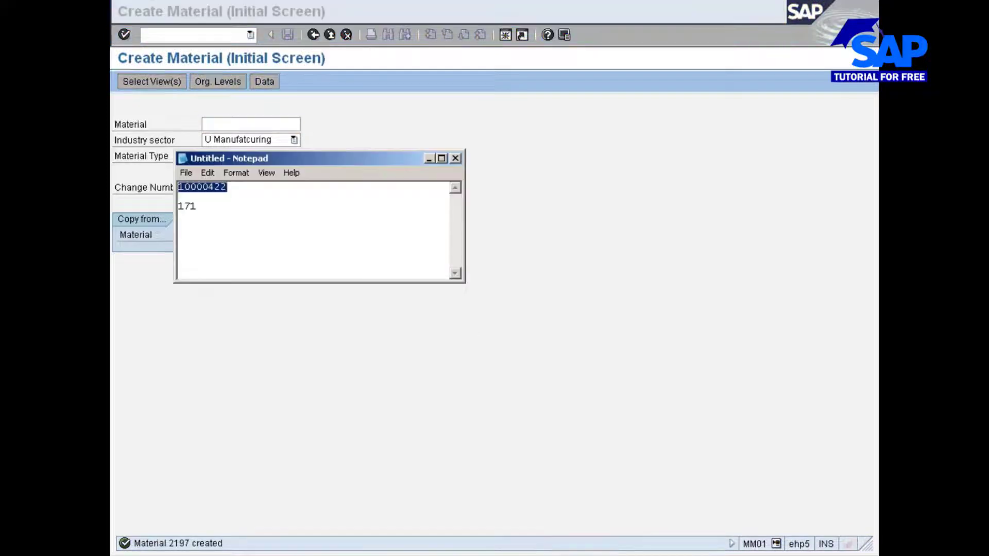
{"action": "left_click", "coordinate": [179, 216]}
{"action": "type", "text": "2197"}
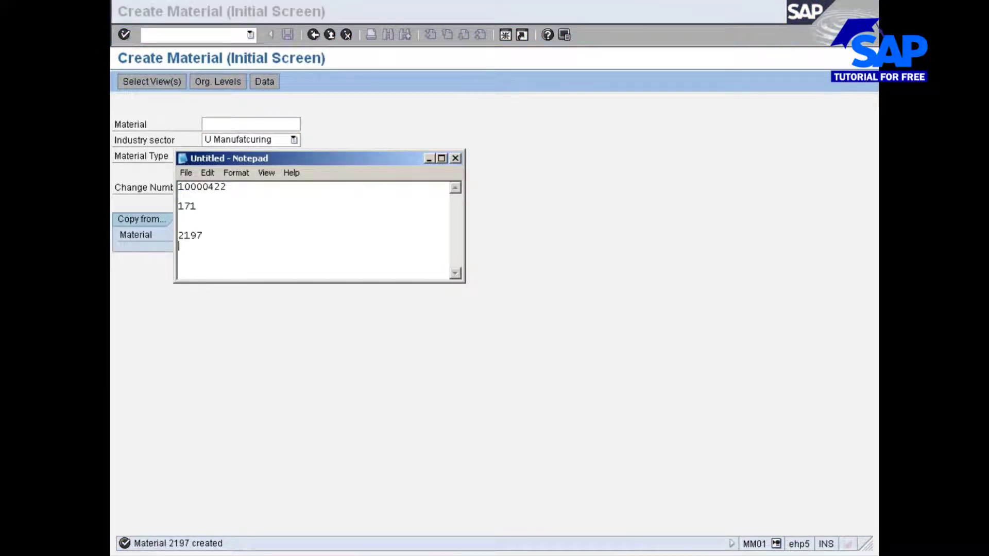
{"action": "key", "text": "Return"}
{"action": "key", "text": "alt+Tab"}
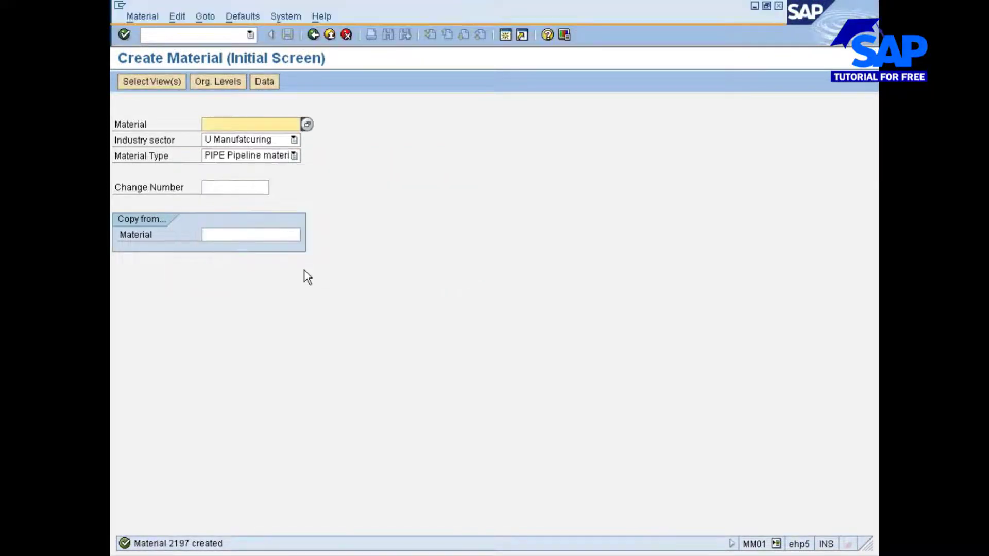
Step: Review the Pipeline material slide in the presentation and return to the Create Material session
{"action": "left_click", "coordinate": [515, 555]}
{"action": "left_click", "coordinate": [483, 518]}
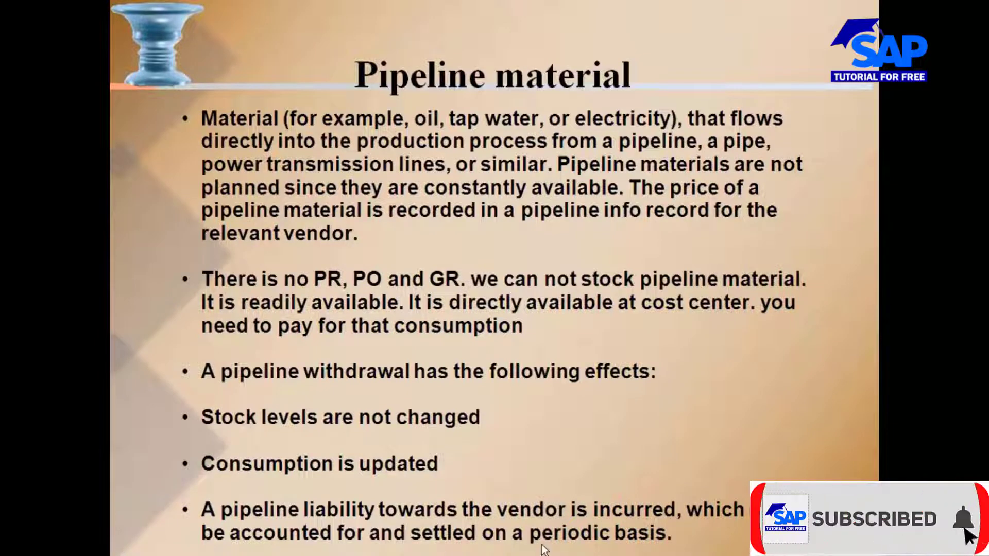
{"action": "key", "text": "alt+Tab"}
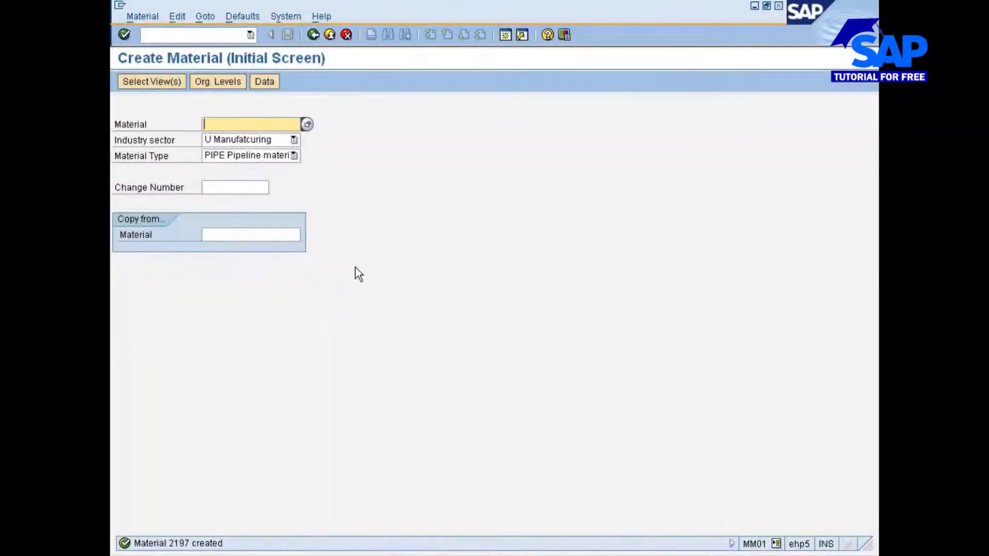
Step: Start a goods issue with transaction MB1A, set movement type 201, and continue to the new items
{"action": "left_click", "coordinate": [194, 35]}
{"action": "type", "text": "/nmb1a"}
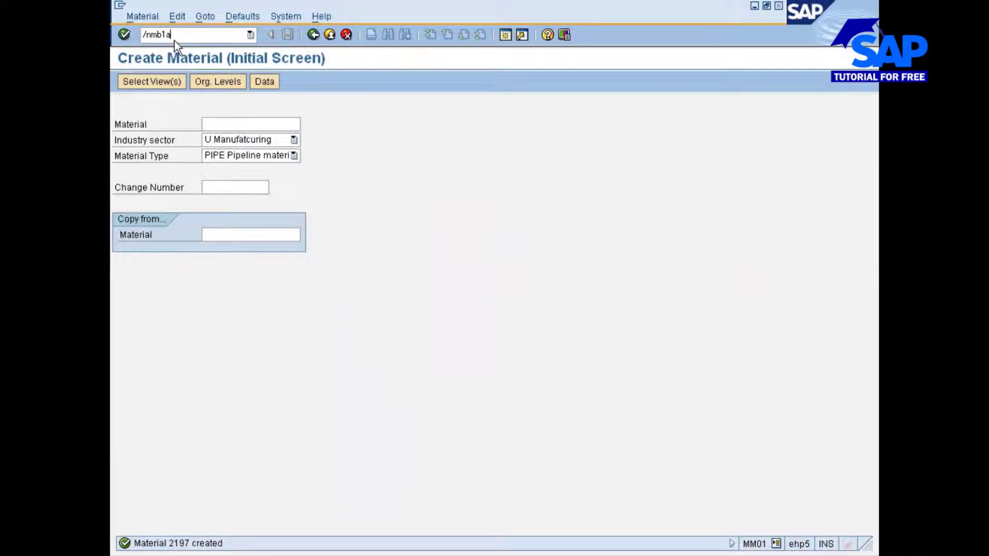
{"action": "key", "text": "Return"}
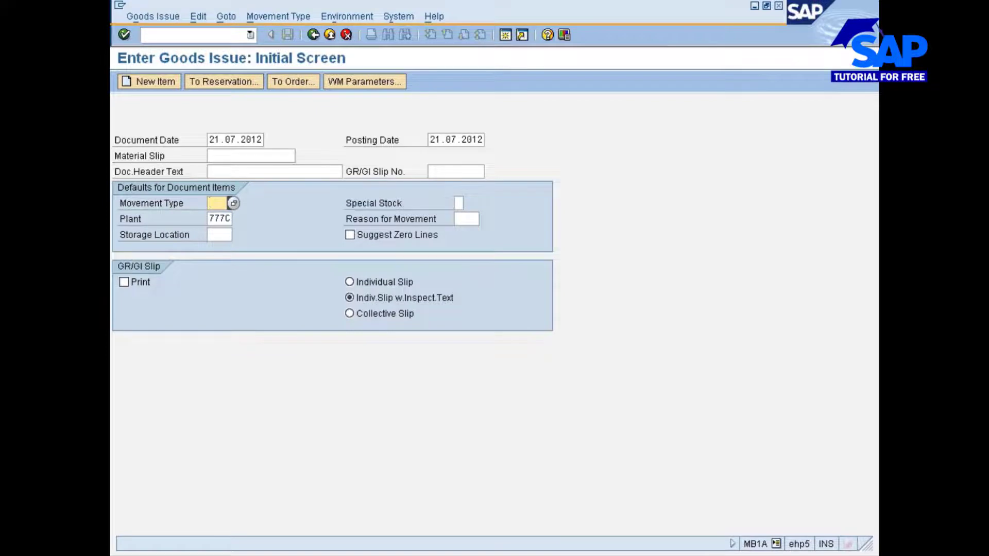
{"action": "type", "text": "201"}
{"action": "left_click", "coordinate": [215, 235]}
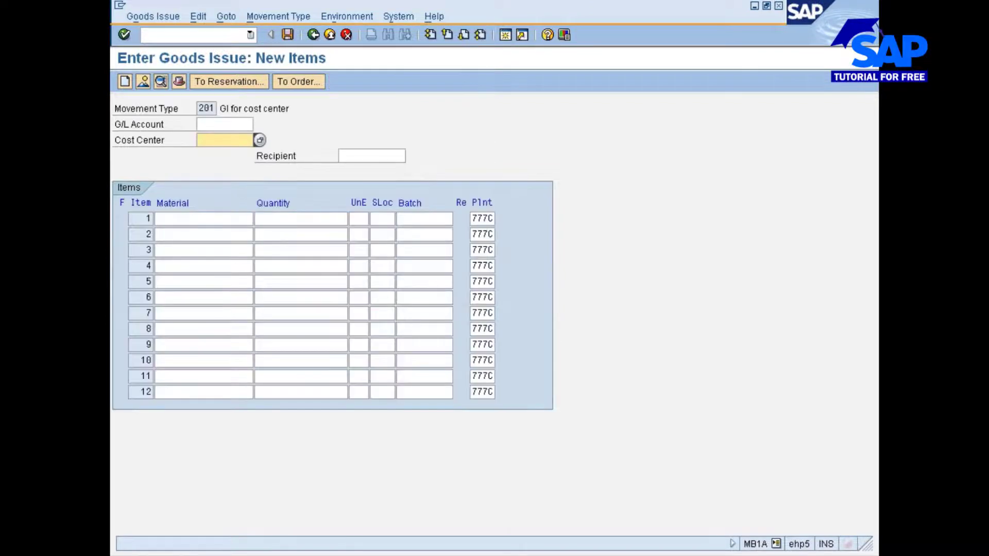
Step: Choose cost center 7777_PRD and enter material 2197 in item 1 of the goods issue
{"action": "key", "text": "Down"}
{"action": "key", "text": "Down"}
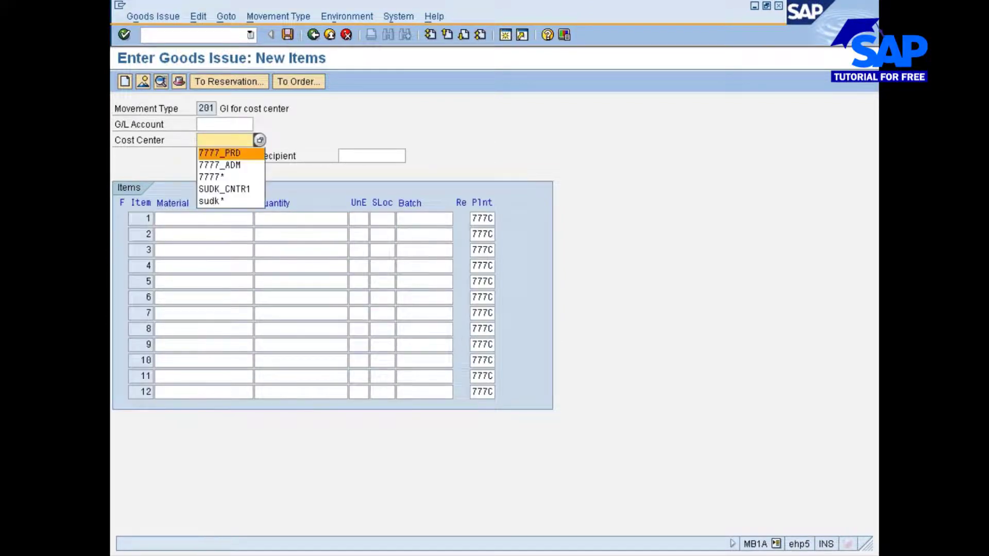
{"action": "key", "text": "Return"}
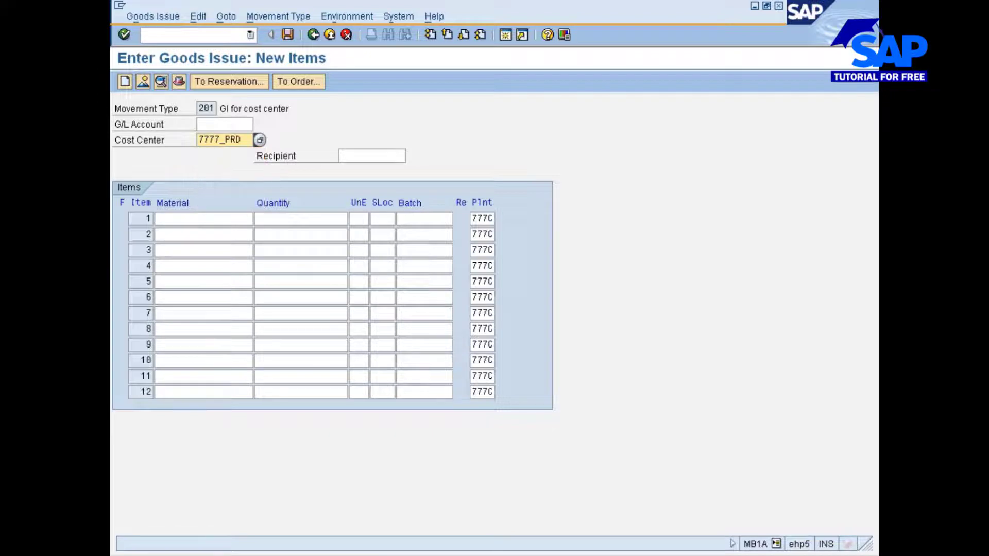
{"action": "left_click", "coordinate": [252, 218]}
{"action": "key", "text": "alt+Tab"}
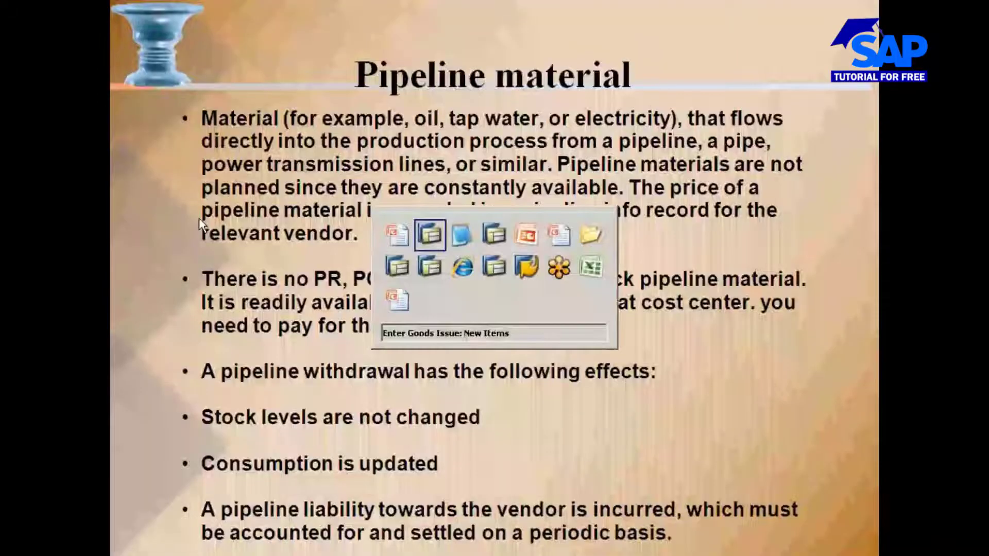
{"action": "key", "text": "alt+Tab"}
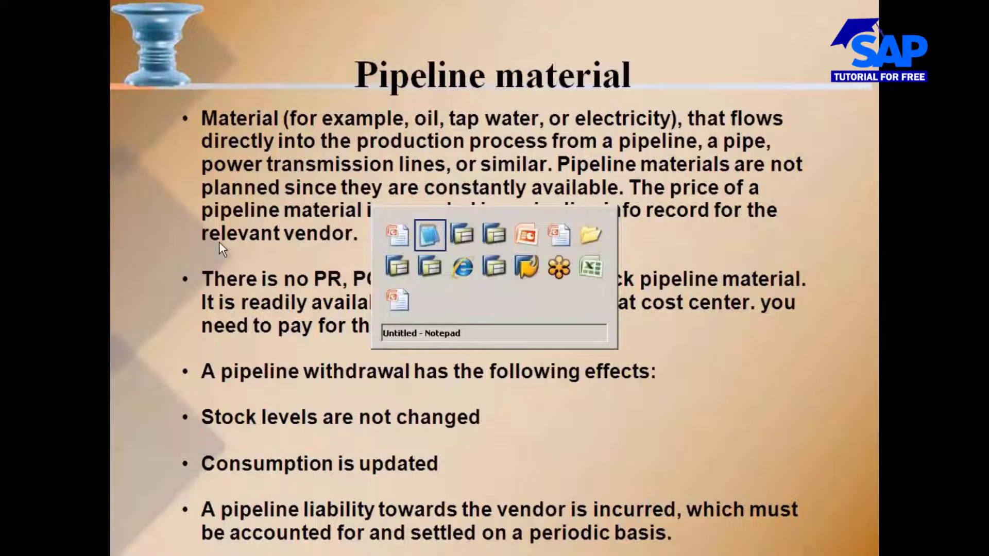
{"action": "type", "text": "2197"}
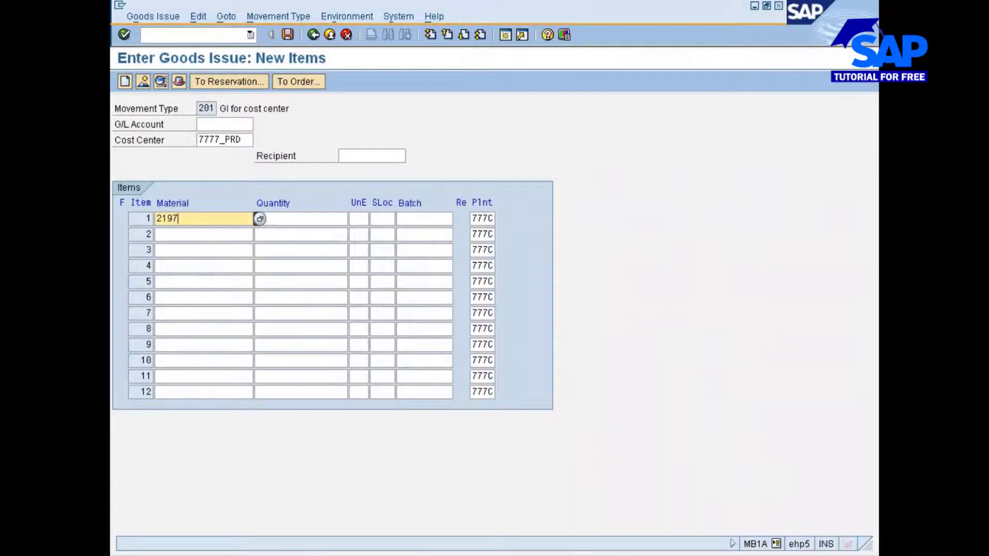
Step: Try to issue a quantity of 100 of material 2197 in item 1 of the goods issue
{"action": "key", "text": "Tab"}
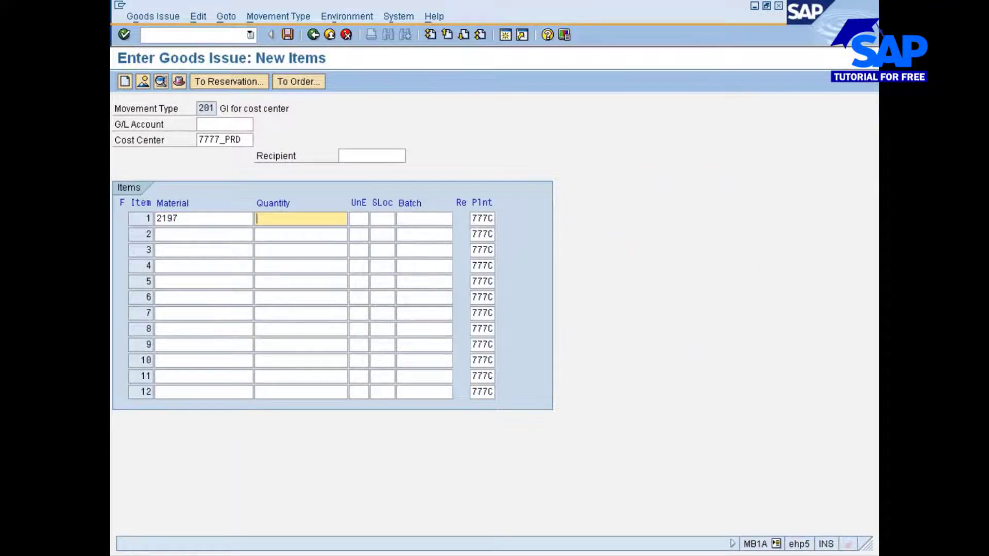
{"action": "type", "text": "100"}
{"action": "key", "text": "Return"}
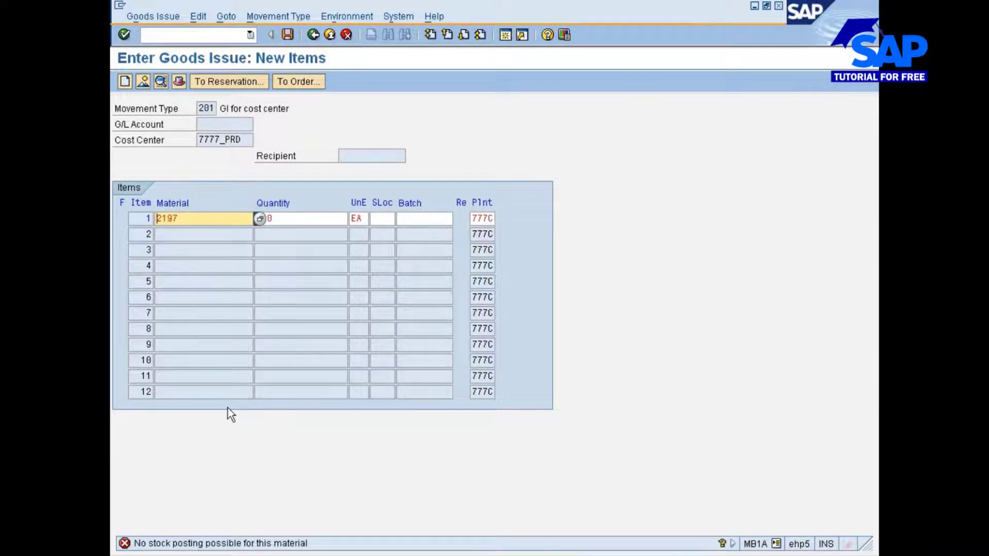
Step: Read the detailed help on the stock posting error, marking the passage about quantity-based stock management, and close the help
{"action": "left_click", "coordinate": [228, 545]}
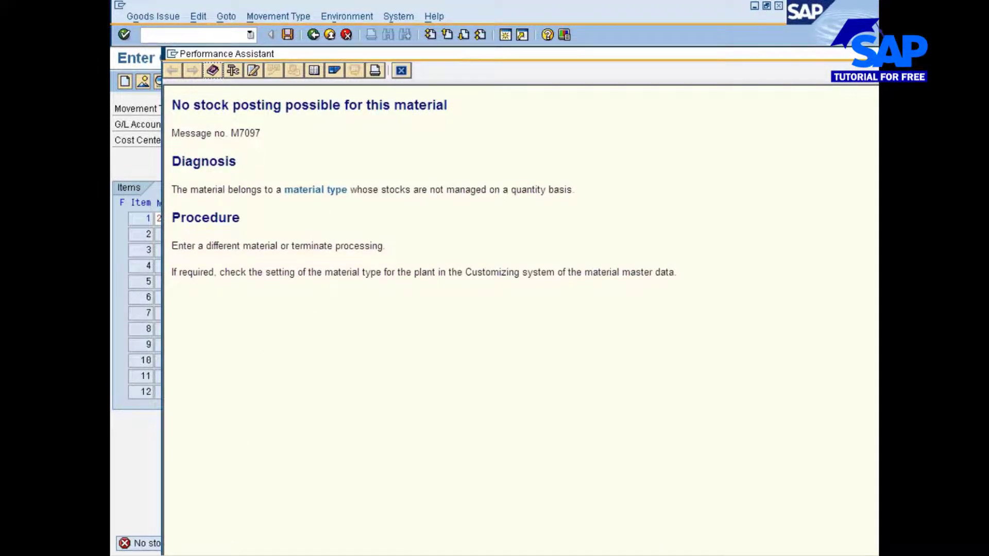
{"action": "left_click_drag", "start_coordinate": [584, 189], "coordinate": [446, 189]}
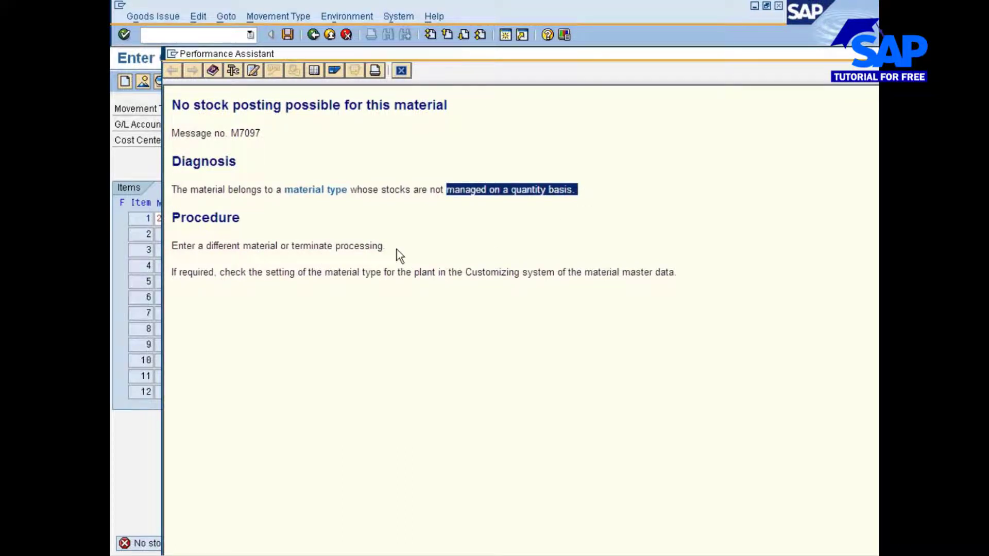
{"action": "left_click", "coordinate": [400, 70]}
Step: Leave the goods issue without posting the document and return to SAP Easy Access
{"action": "left_click", "coordinate": [260, 218]}
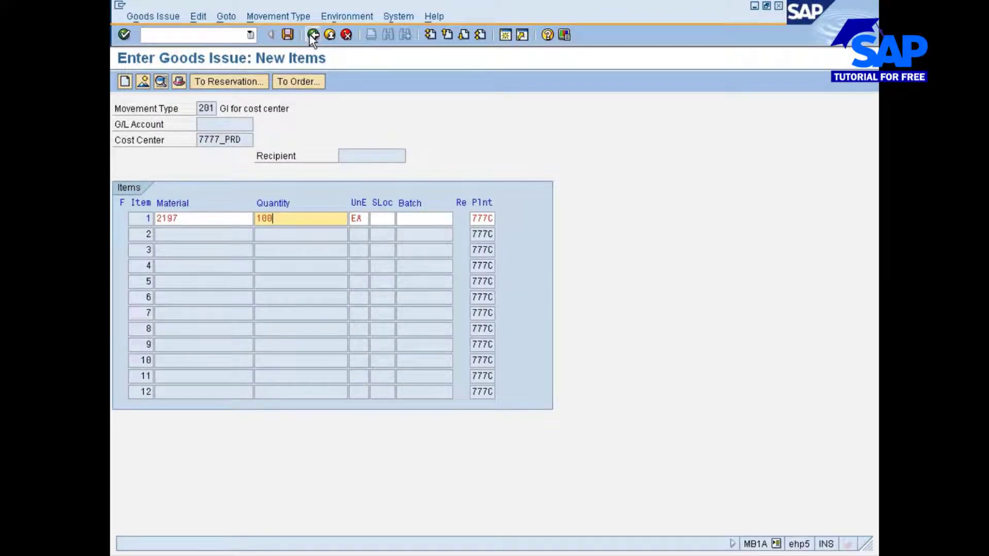
{"action": "left_click", "coordinate": [254, 218]}
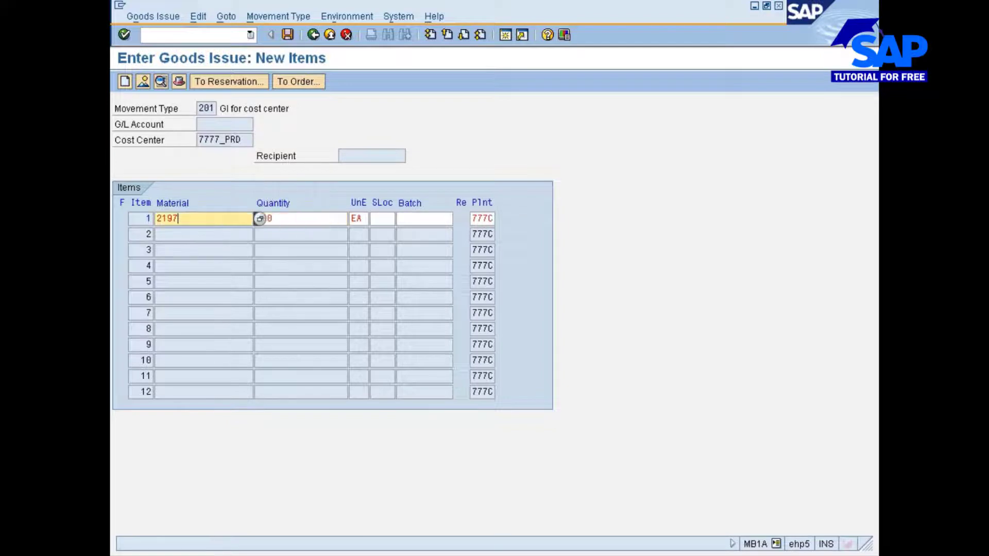
{"action": "left_click", "coordinate": [313, 35]}
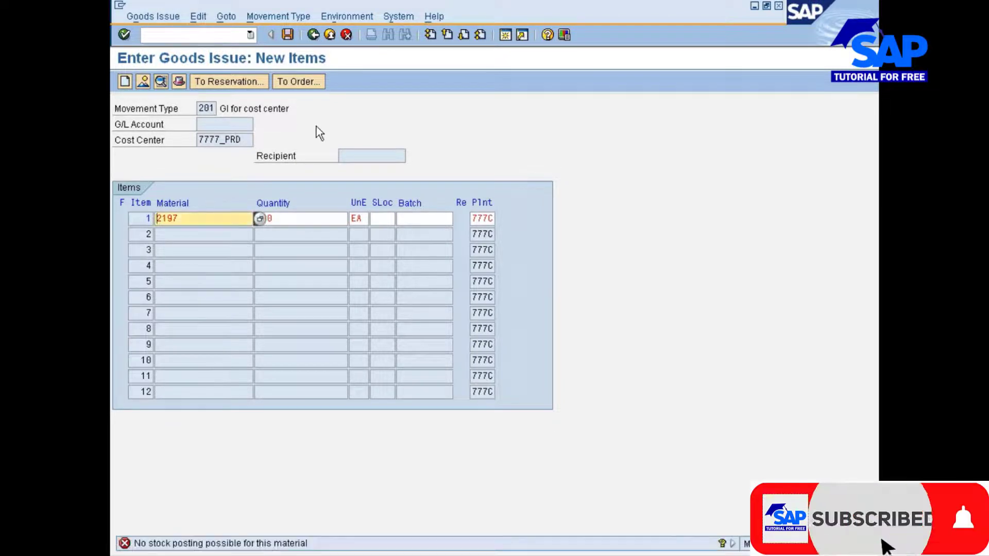
{"action": "left_click", "coordinate": [319, 39]}
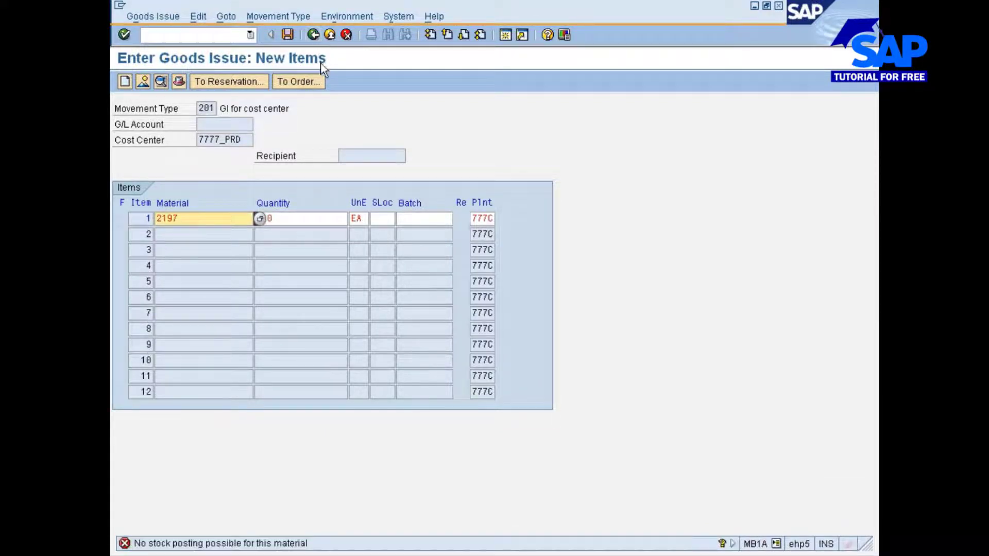
{"action": "left_click", "coordinate": [322, 39]}
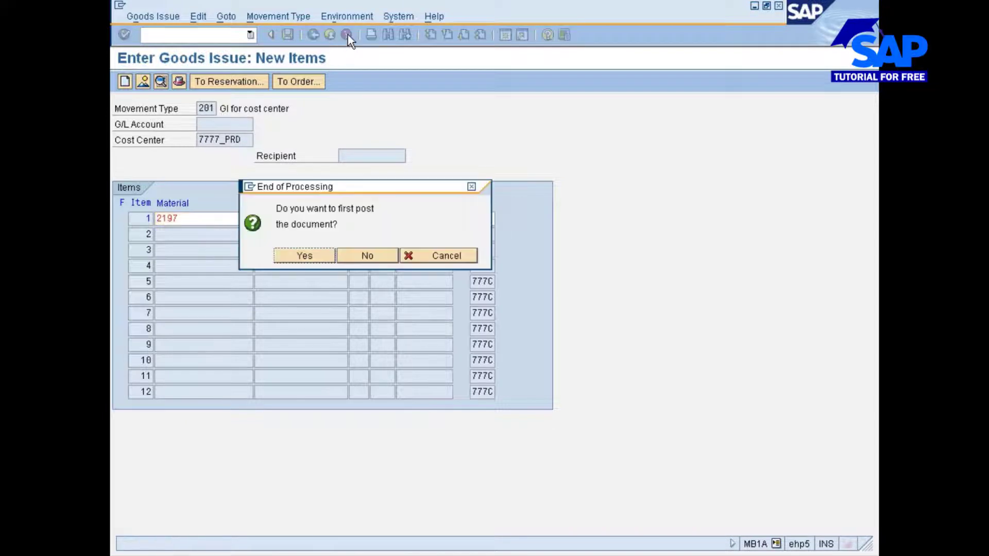
{"action": "left_click", "coordinate": [362, 256]}
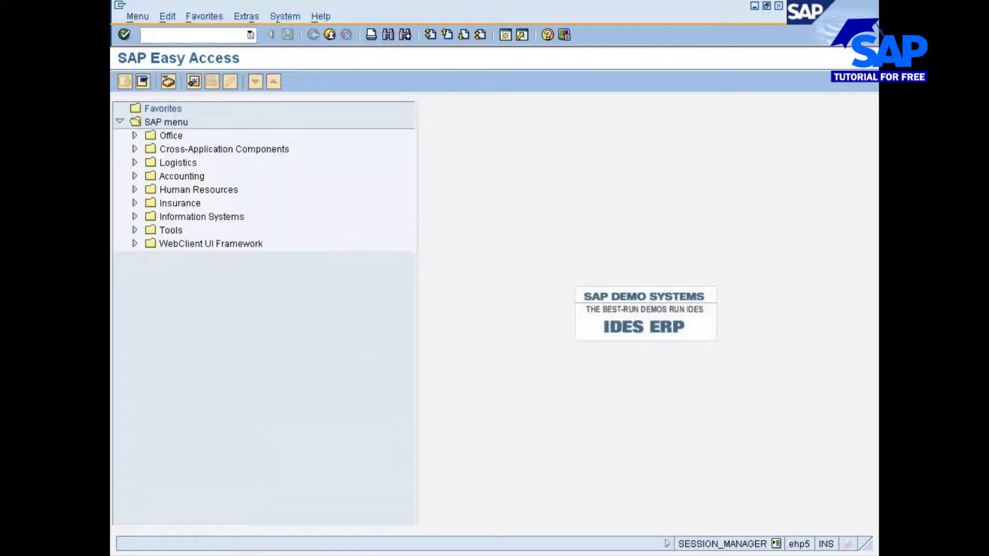
Step: Start a transfer posting with transaction MB1B and examine the transfer posting movement types it offers
{"action": "type", "text": "mb1b"}
{"action": "key", "text": "Return"}
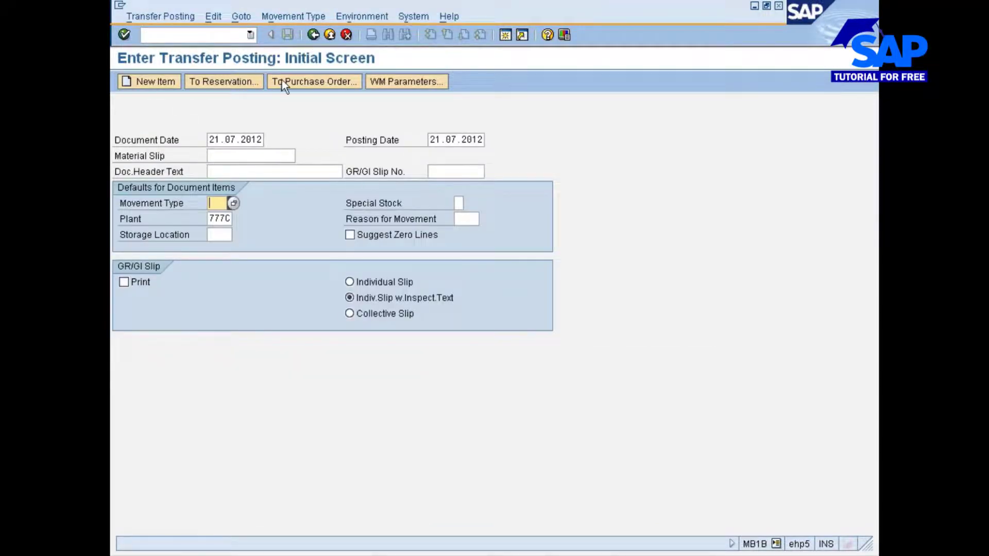
{"action": "left_click", "coordinate": [293, 16]}
{"action": "mouse_move", "coordinate": [292, 36]}
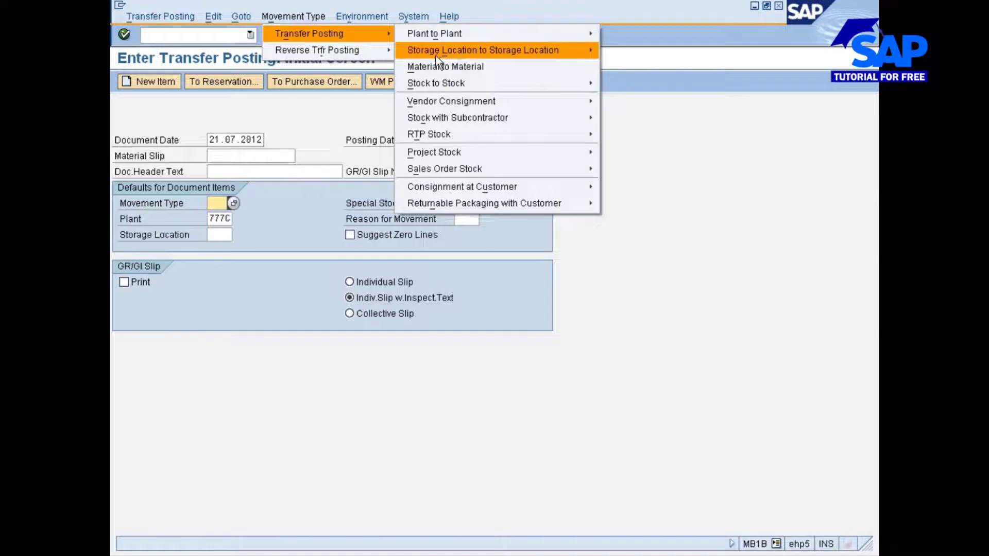
{"action": "mouse_move", "coordinate": [431, 87]}
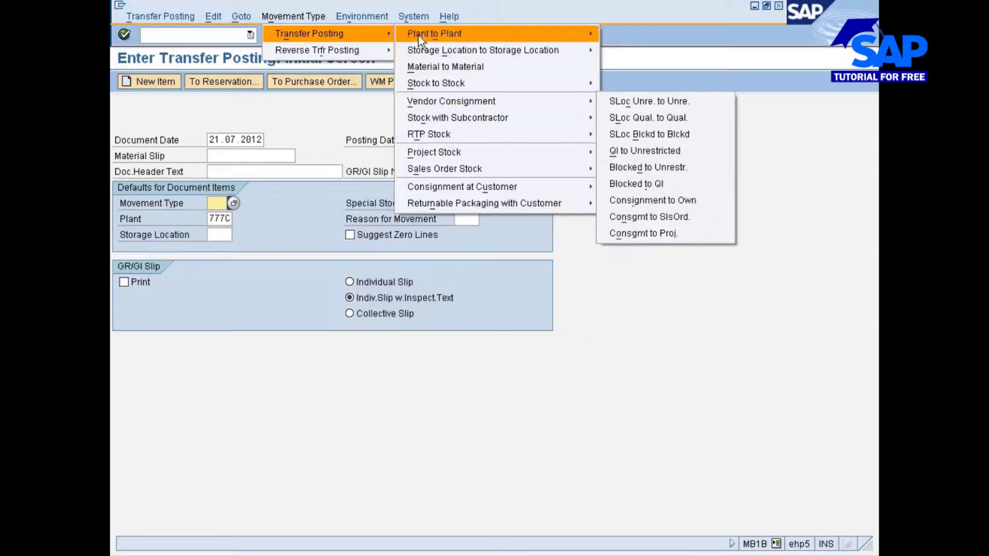
{"action": "mouse_move", "coordinate": [453, 33]}
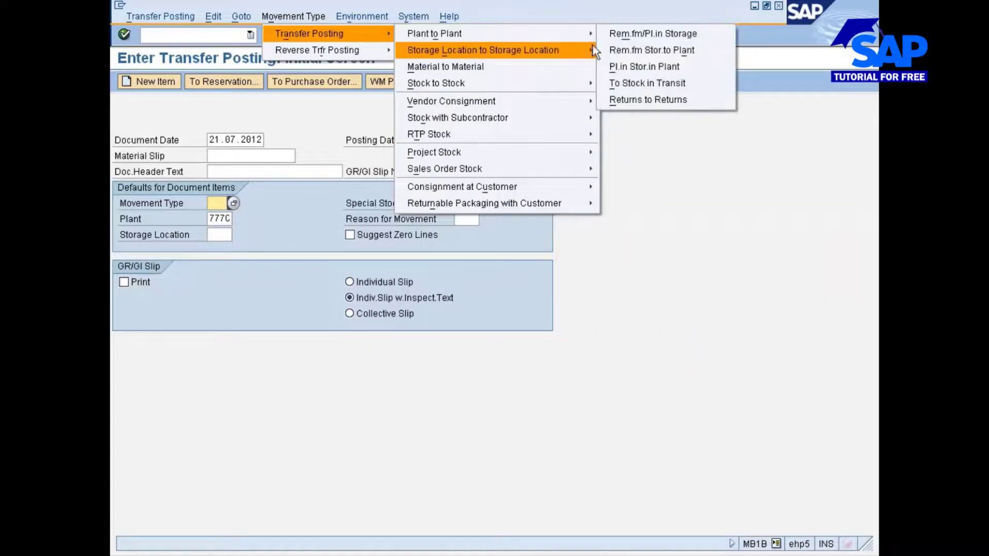
{"action": "mouse_move", "coordinate": [465, 51]}
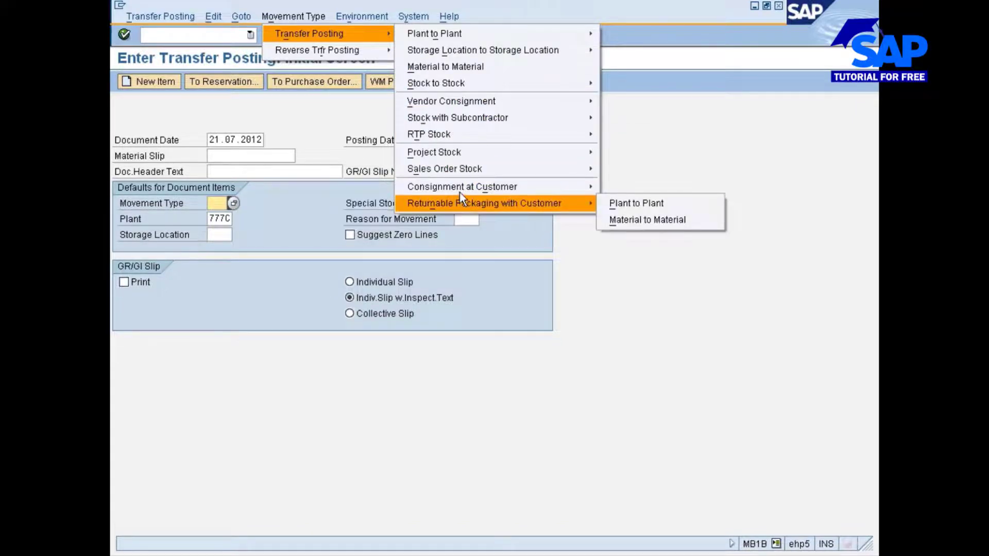
{"action": "mouse_move", "coordinate": [461, 191]}
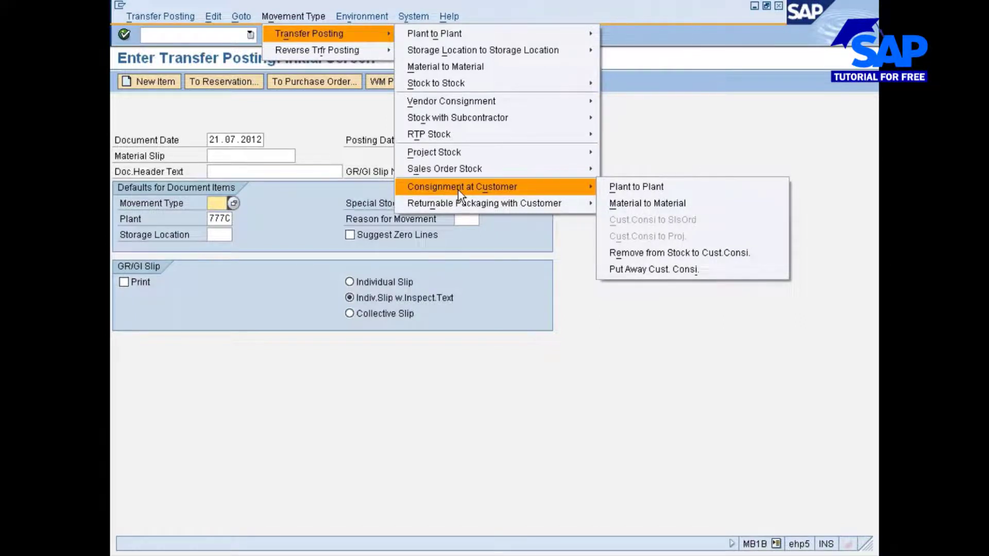
{"action": "left_click", "coordinate": [319, 363]}
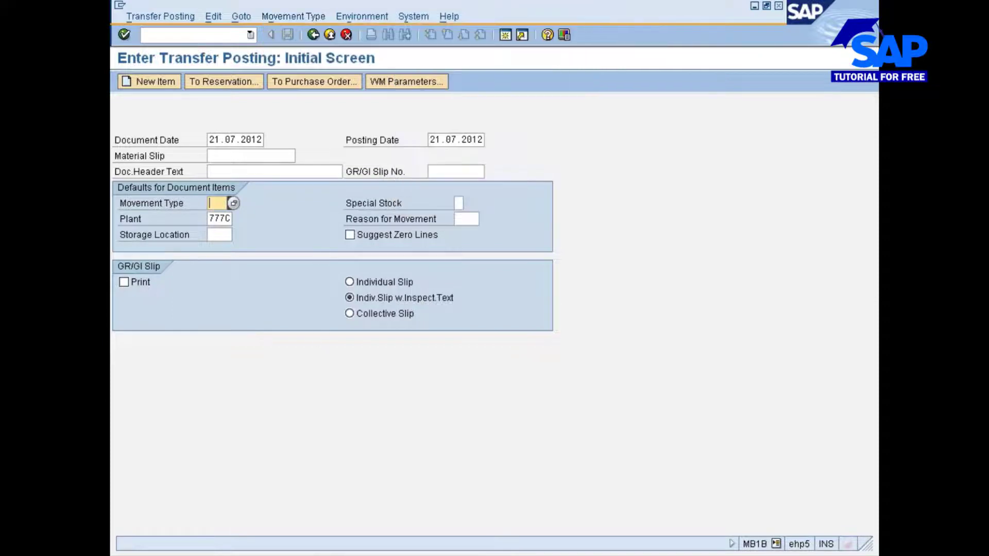
Step: Switch to the presentation and review the Pipeline material and Pipeline Process slides
{"action": "left_click", "coordinate": [479, 554]}
{"action": "left_click", "coordinate": [479, 521]}
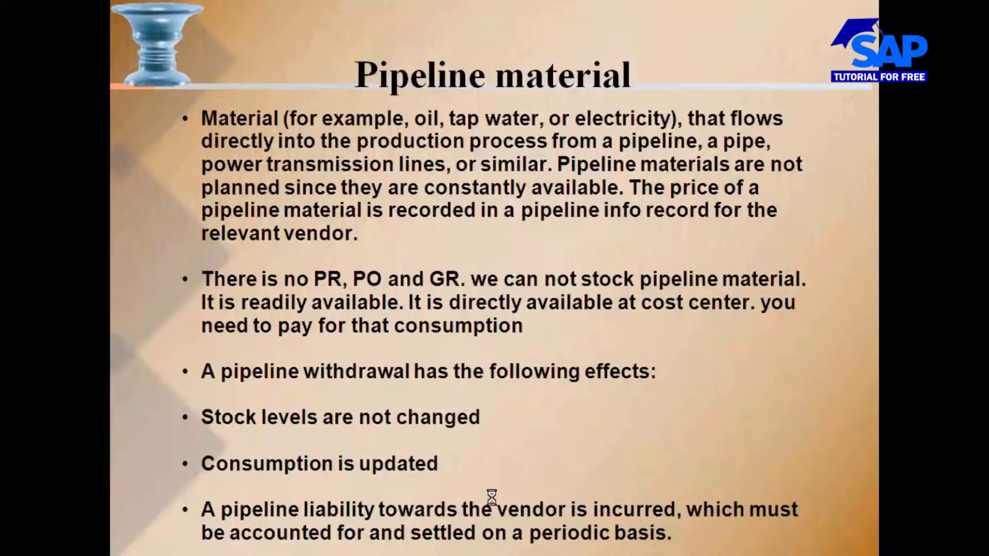
{"action": "left_click", "coordinate": [491, 498]}
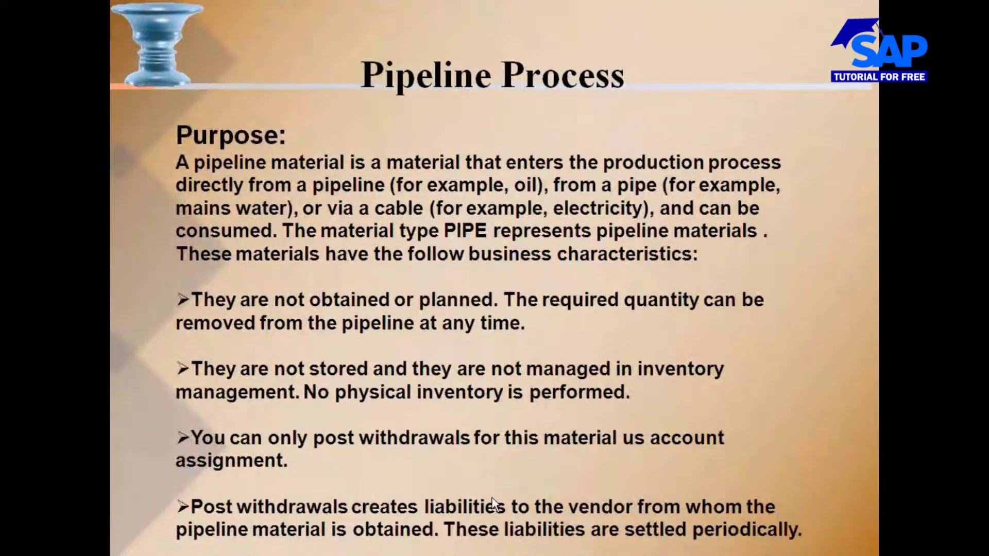
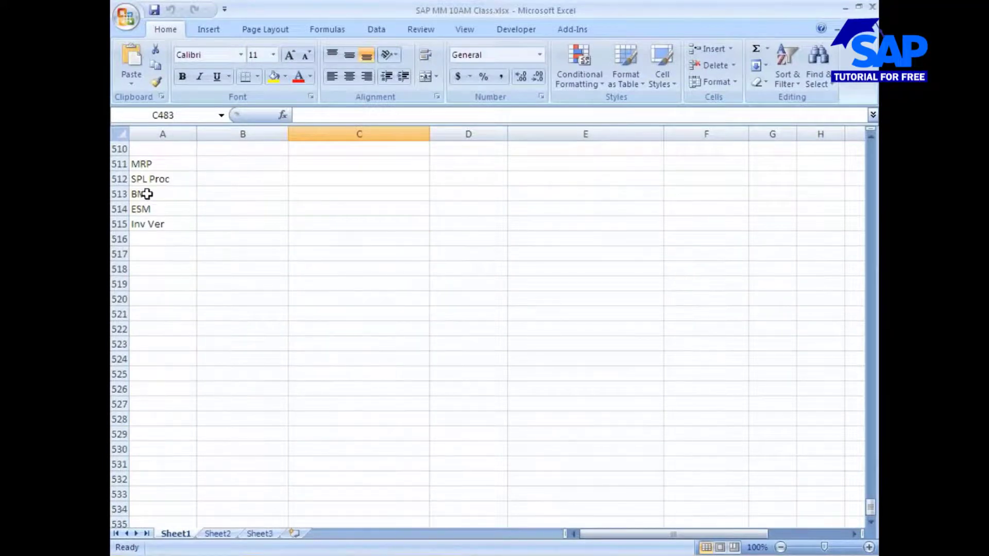
Step: Apply strikethrough to the SPL Proc entry in cell A512 of the Excel class workbook
{"action": "left_click", "coordinate": [148, 181]}
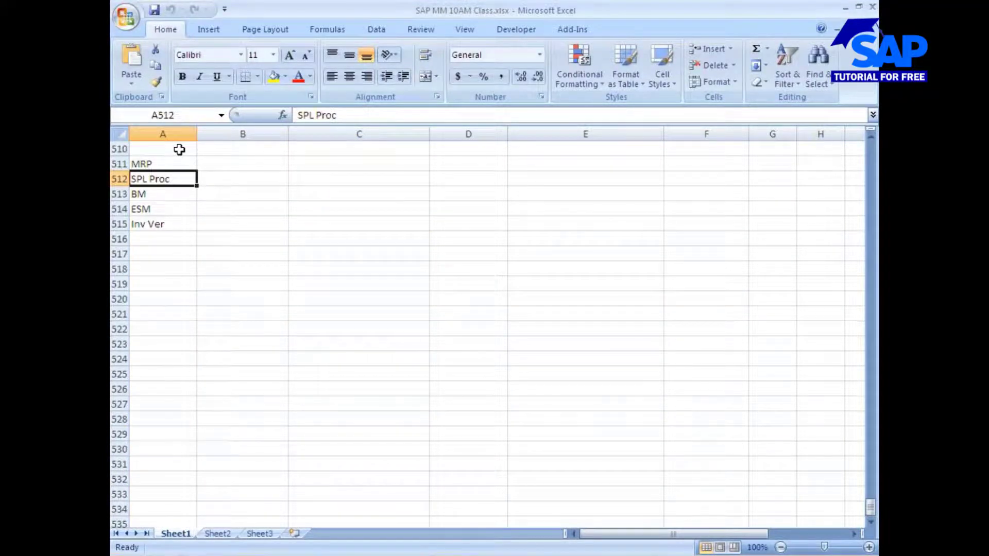
{"action": "right_click", "coordinate": [168, 179]}
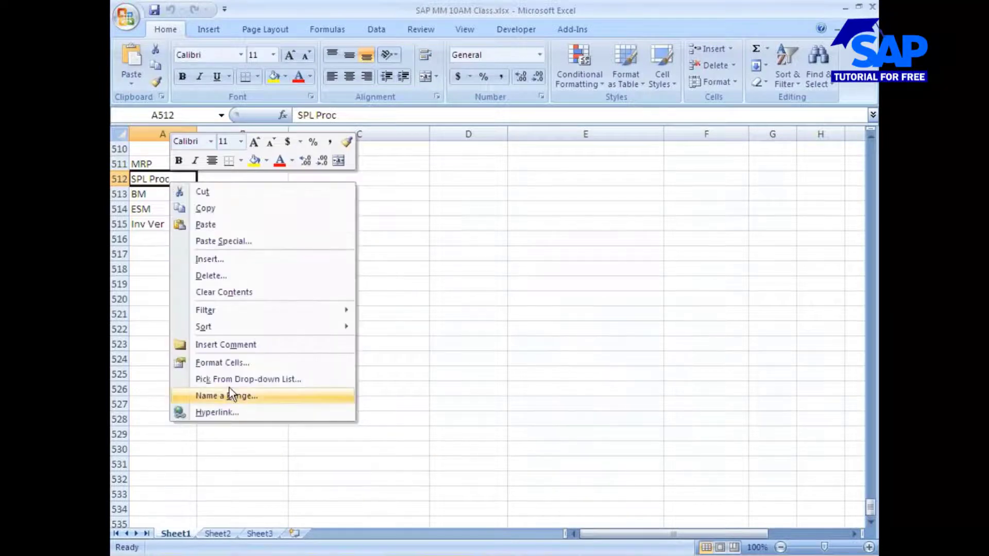
{"action": "key", "text": "Escape"}
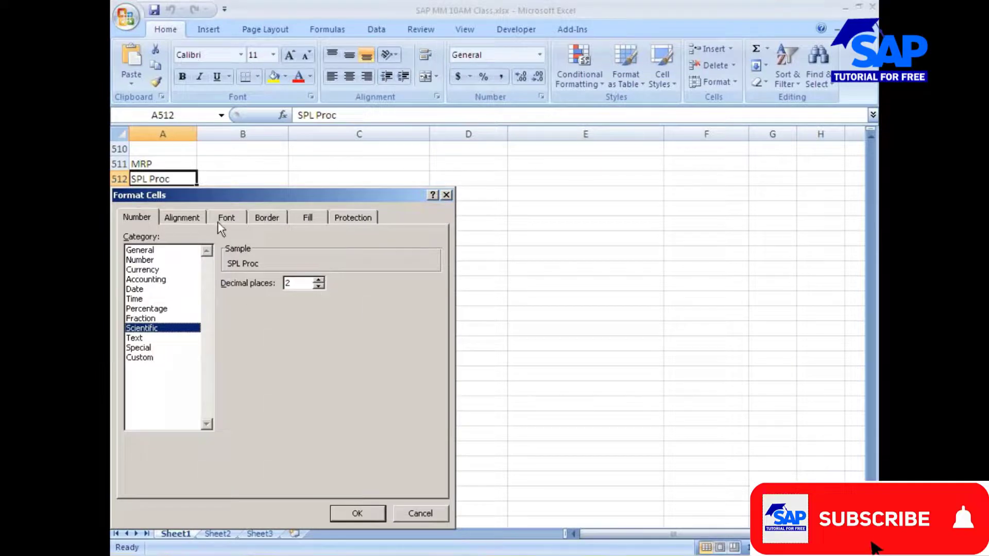
{"action": "left_click", "coordinate": [182, 218]}
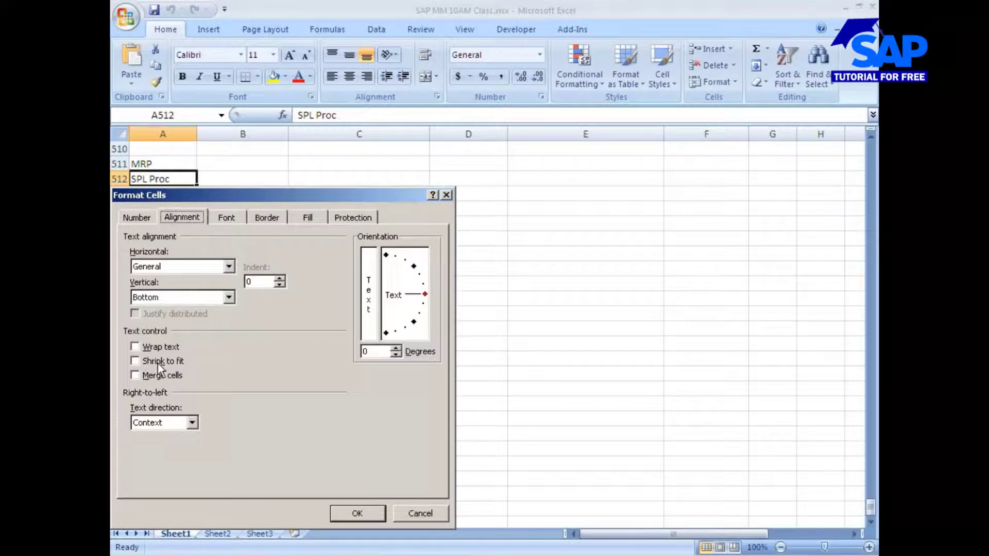
{"action": "left_click", "coordinate": [230, 218]}
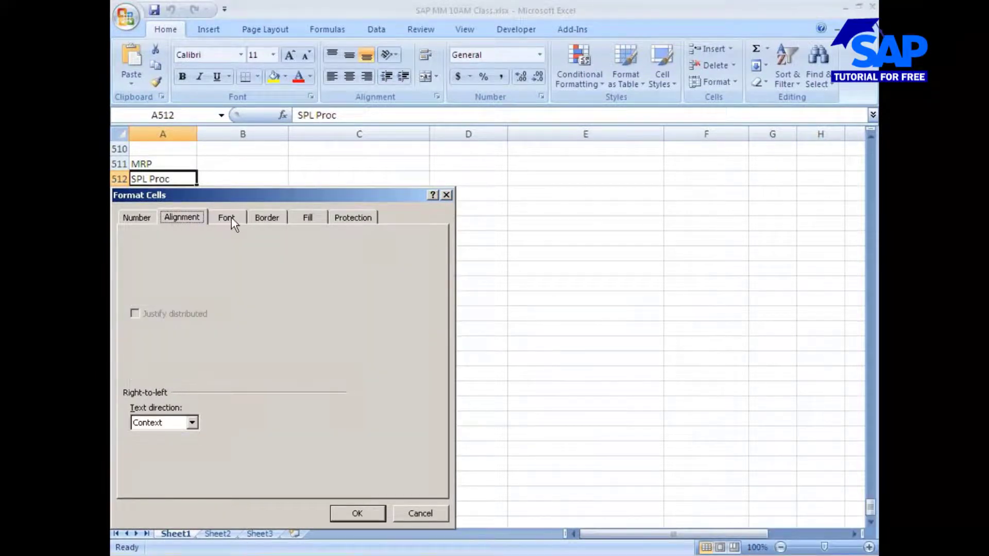
{"action": "left_click", "coordinate": [155, 373]}
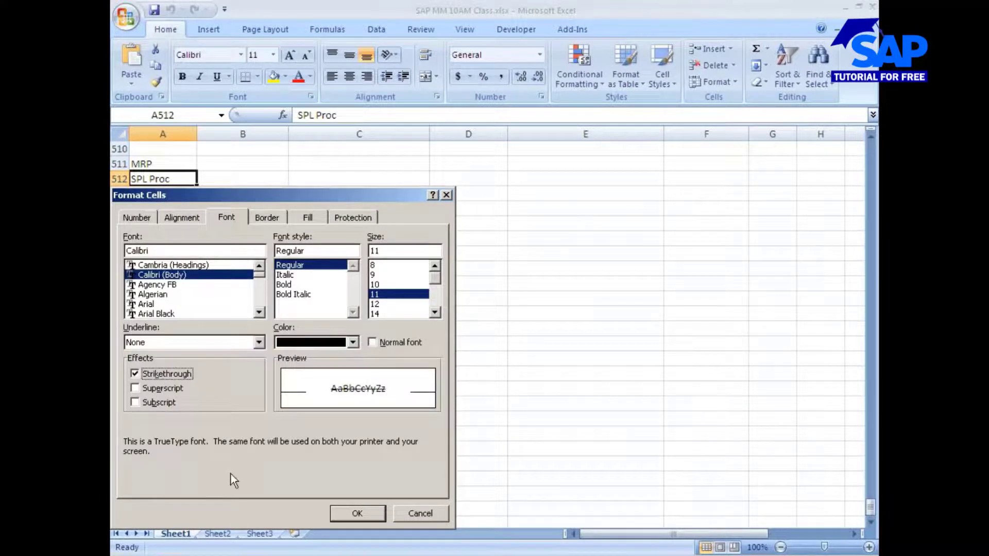
{"action": "left_click", "coordinate": [357, 515]}
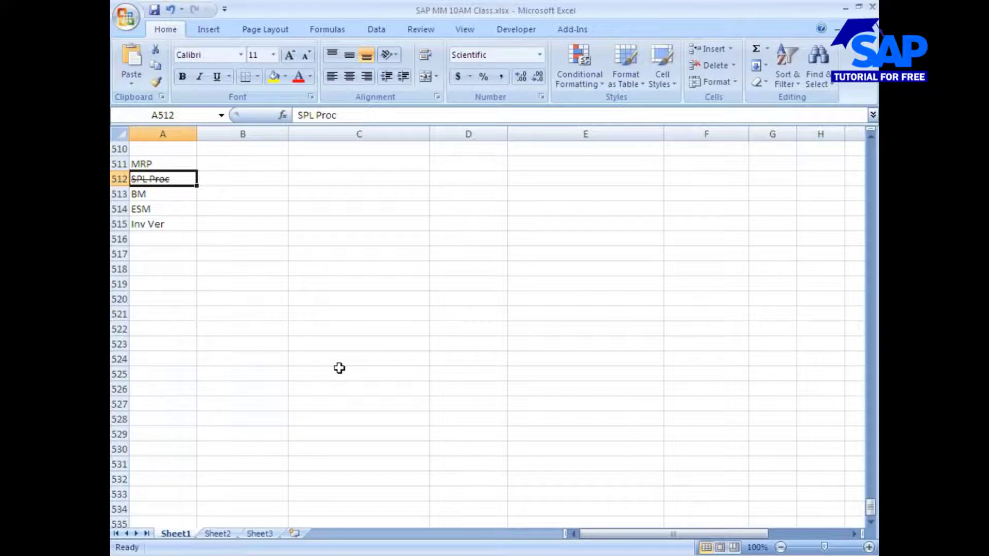
Step: Look through the Sheet1 notes on account determination and split valuation above the topic list
{"action": "left_click", "coordinate": [256, 363]}
{"action": "scroll", "coordinate": [257, 362], "scroll_direction": "down", "scroll_amount": 18}
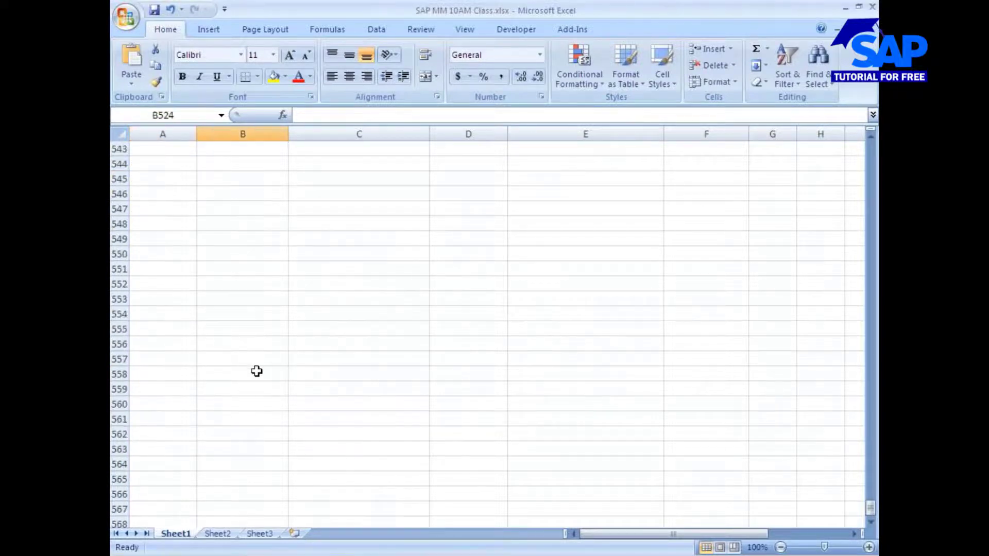
{"action": "scroll", "coordinate": [255, 364], "scroll_direction": "up", "scroll_amount": 20}
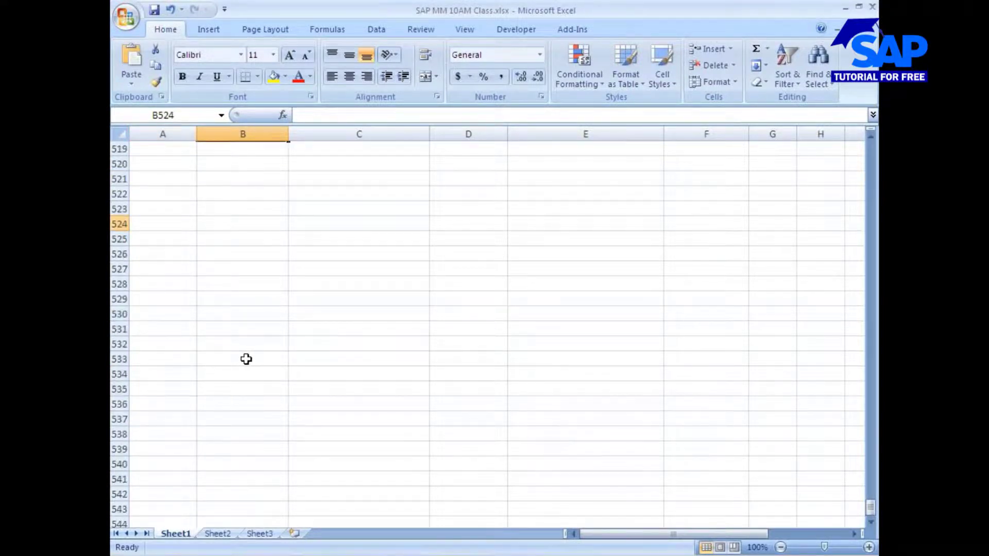
{"action": "scroll", "coordinate": [242, 365], "scroll_direction": "up", "scroll_amount": 19}
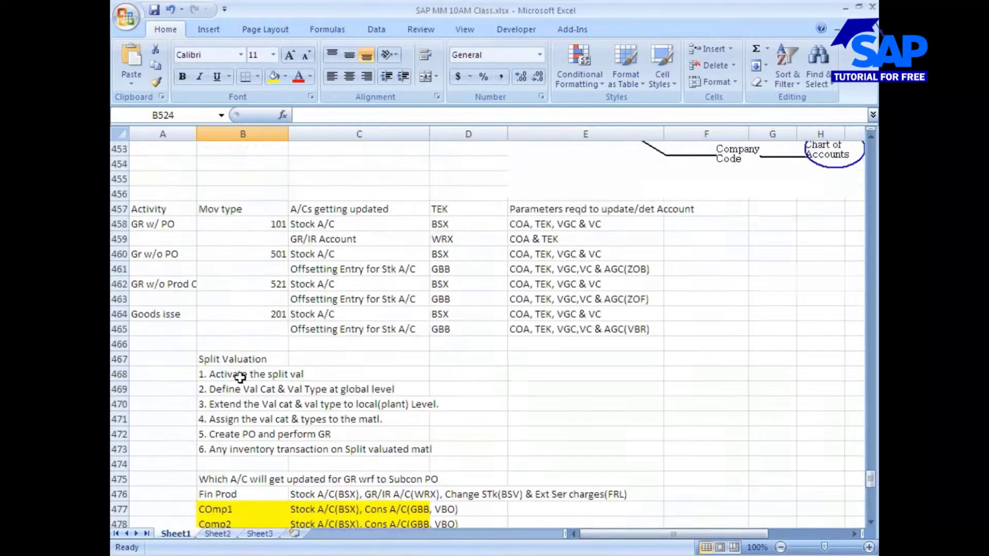
{"action": "scroll", "coordinate": [236, 374], "scroll_direction": "up", "scroll_amount": 2}
{"action": "scroll", "coordinate": [237, 376], "scroll_direction": "down", "scroll_amount": 20}
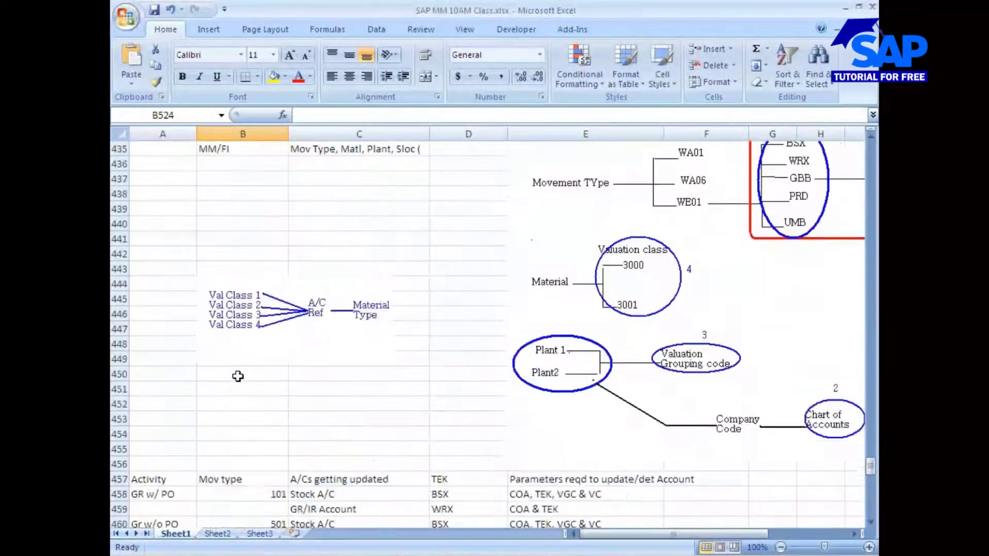
{"action": "scroll", "coordinate": [238, 375], "scroll_direction": "down", "scroll_amount": 20}
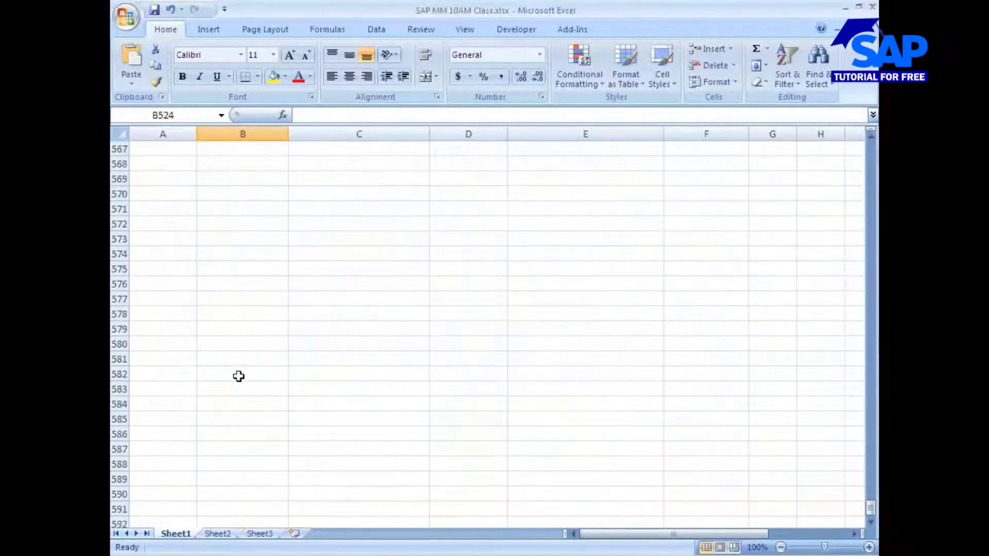
{"action": "scroll", "coordinate": [238, 372], "scroll_direction": "up", "scroll_amount": 5}
Step: Switch to the SAP Easy Access session and open message maintenance with transaction SE91
{"action": "key", "text": "alt+Tab"}
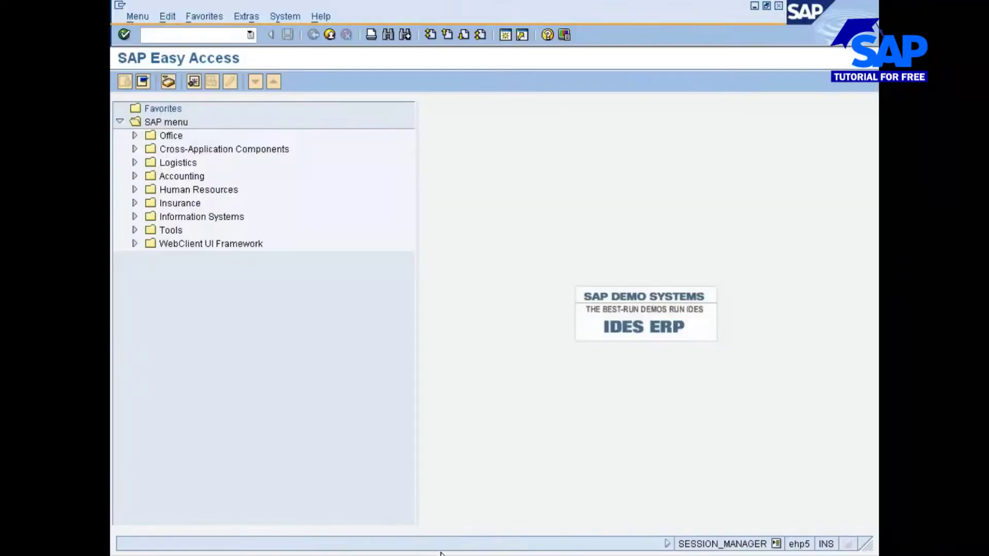
{"action": "left_click", "coordinate": [498, 554]}
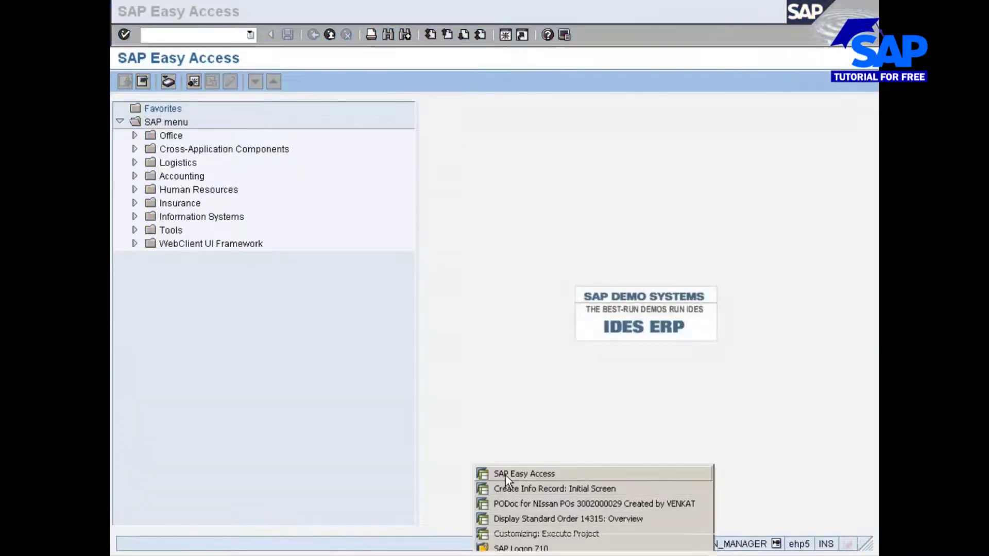
{"action": "left_click", "coordinate": [506, 475]}
{"action": "left_click", "coordinate": [494, 551]}
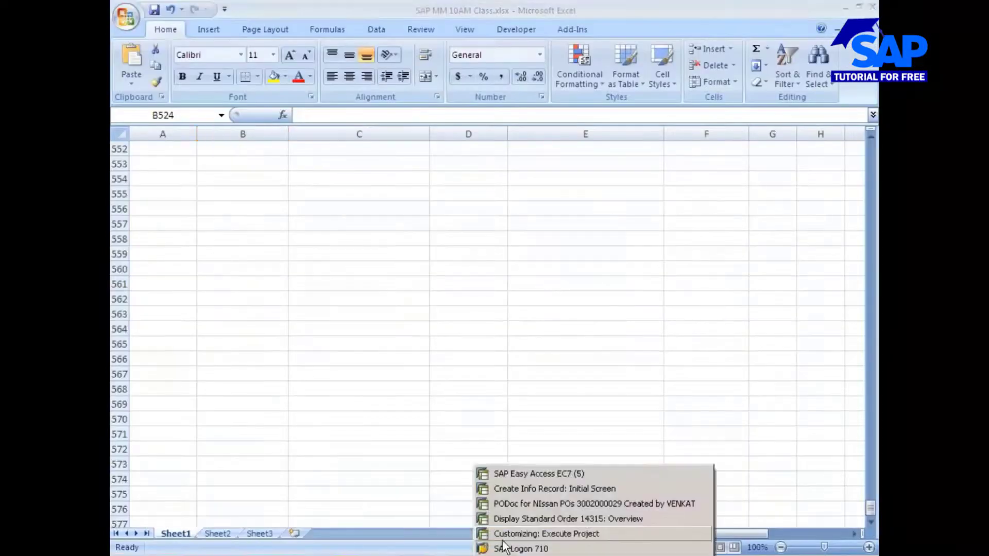
{"action": "left_click", "coordinate": [507, 474]}
{"action": "type", "text": "se93"}
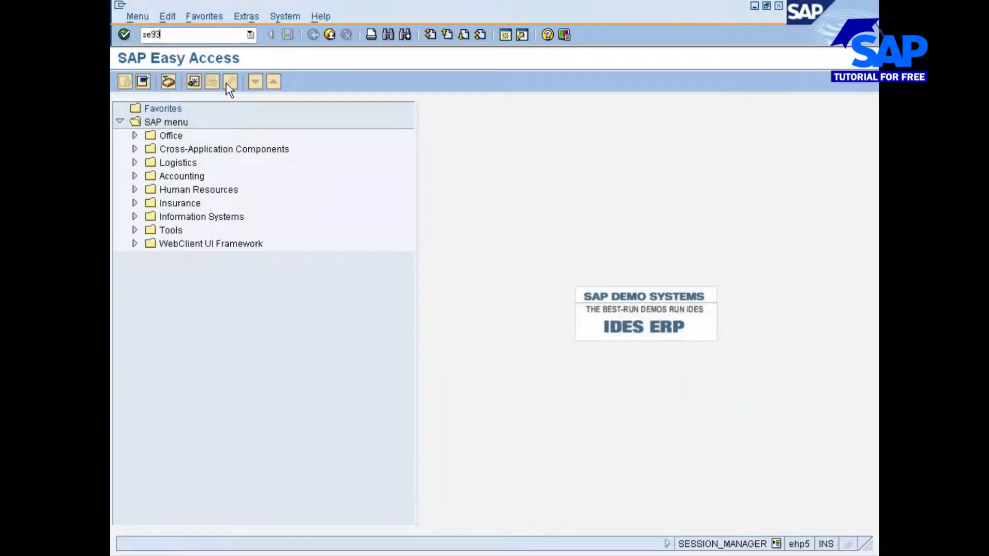
{"action": "key", "text": "Return"}
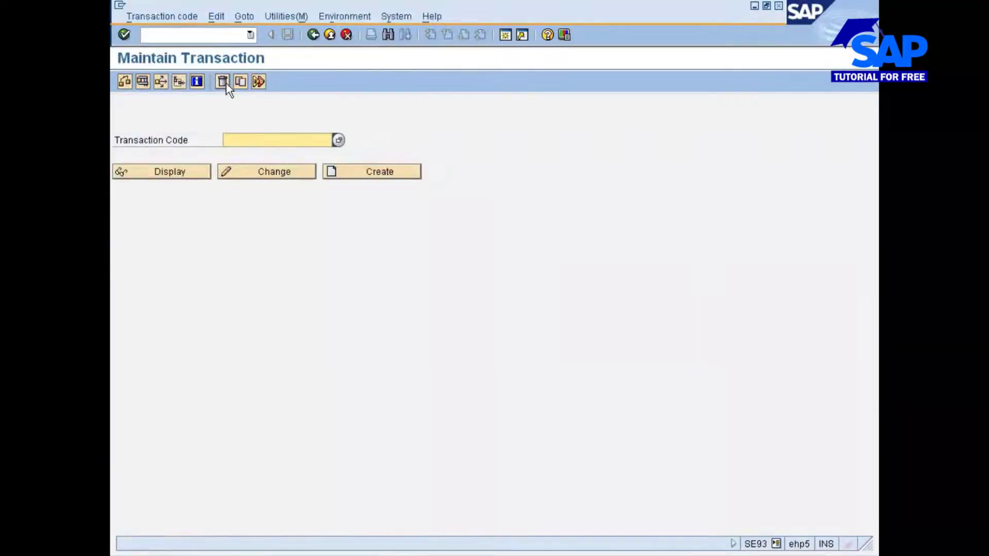
{"action": "left_click", "coordinate": [199, 36]}
{"action": "type", "text": "/ns"}
{"action": "type", "text": "e93"}
{"action": "key", "text": "Return"}
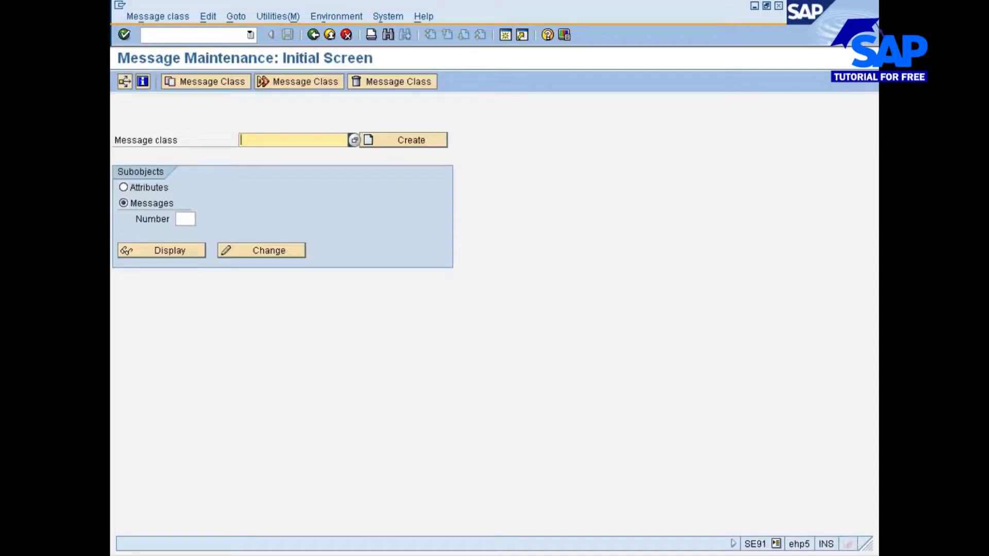
Step: Display message number 889 of message class 06
{"action": "type", "text": "06"}
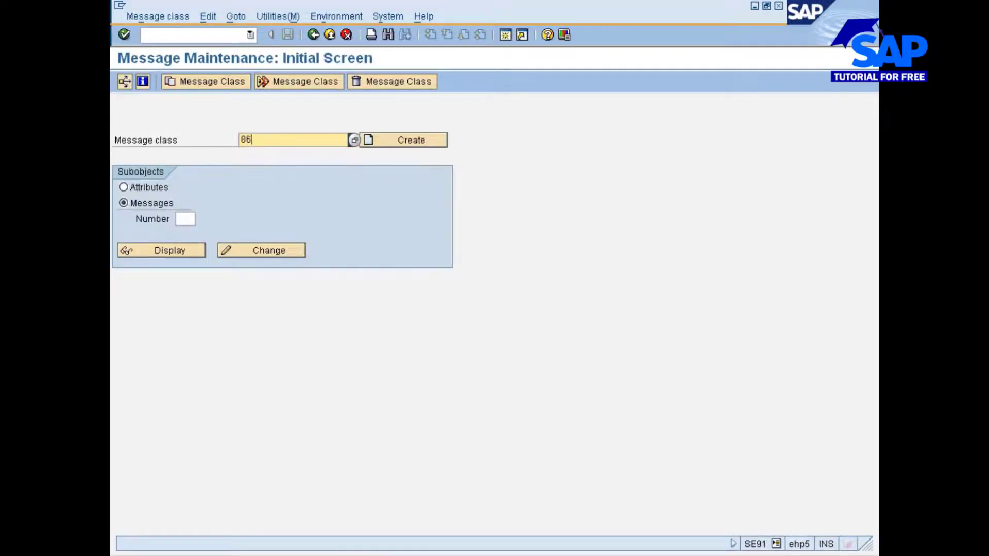
{"action": "left_click", "coordinate": [186, 218]}
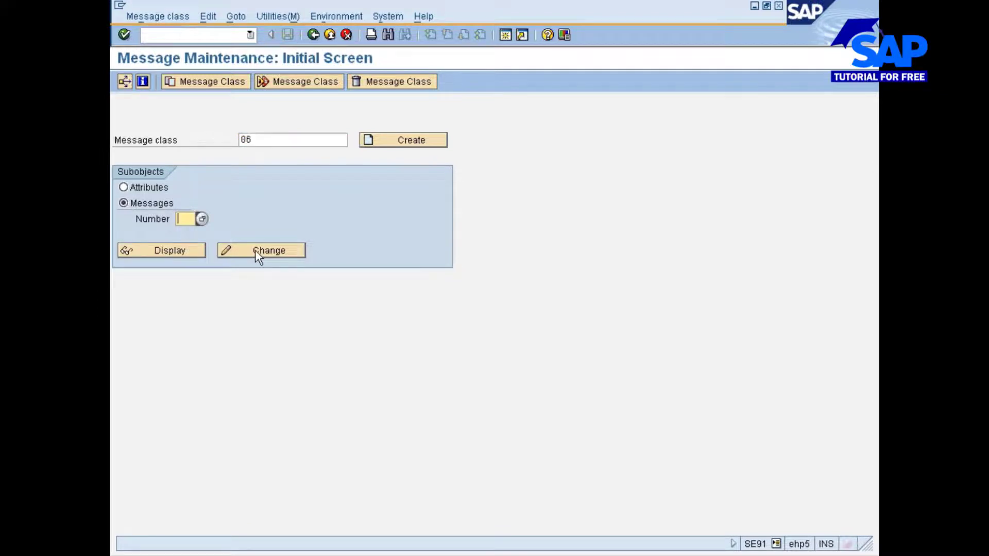
{"action": "type", "text": "889"}
{"action": "key", "text": "Return"}
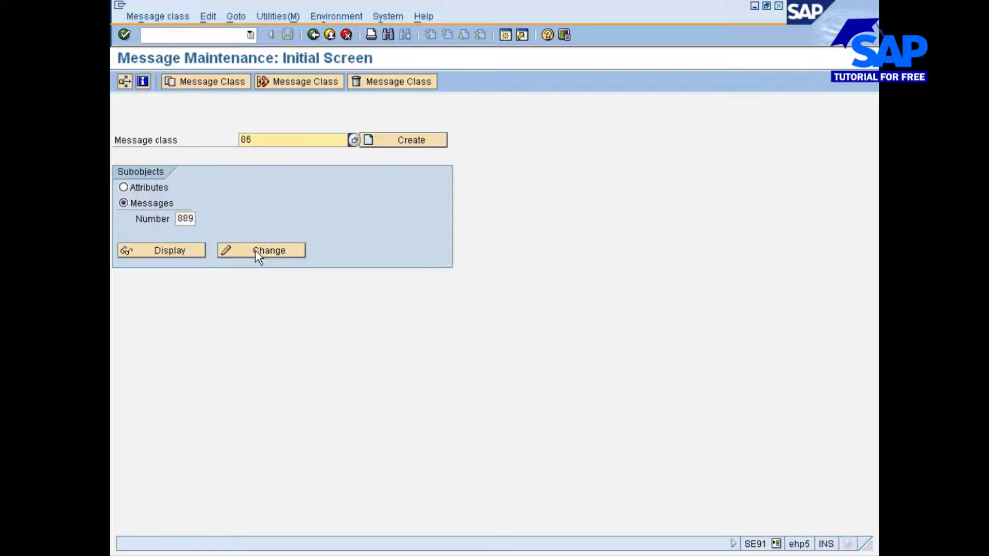
{"action": "left_click", "coordinate": [176, 252]}
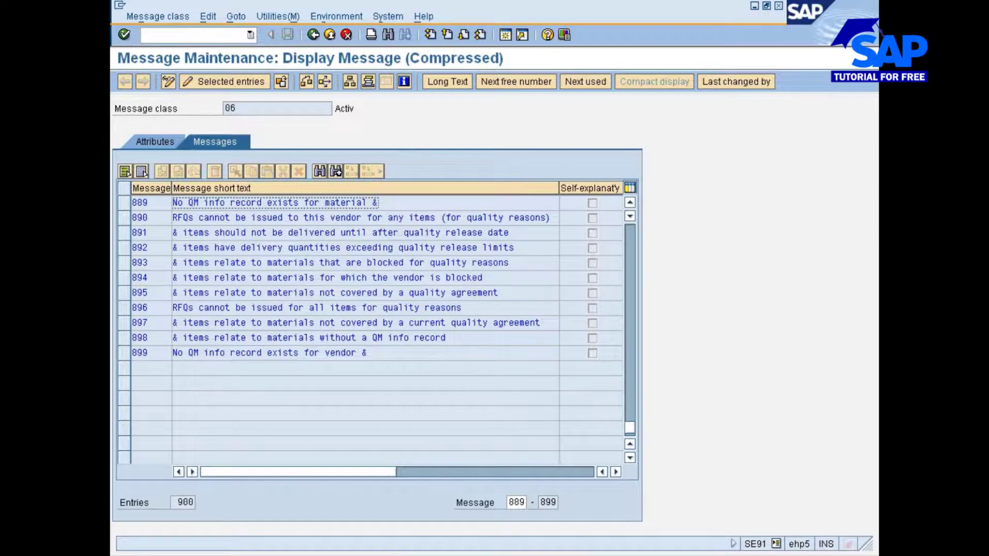
Step: Open the long text of message 889 and examine its diagnosis and procedure sections
{"action": "left_click", "coordinate": [124, 202]}
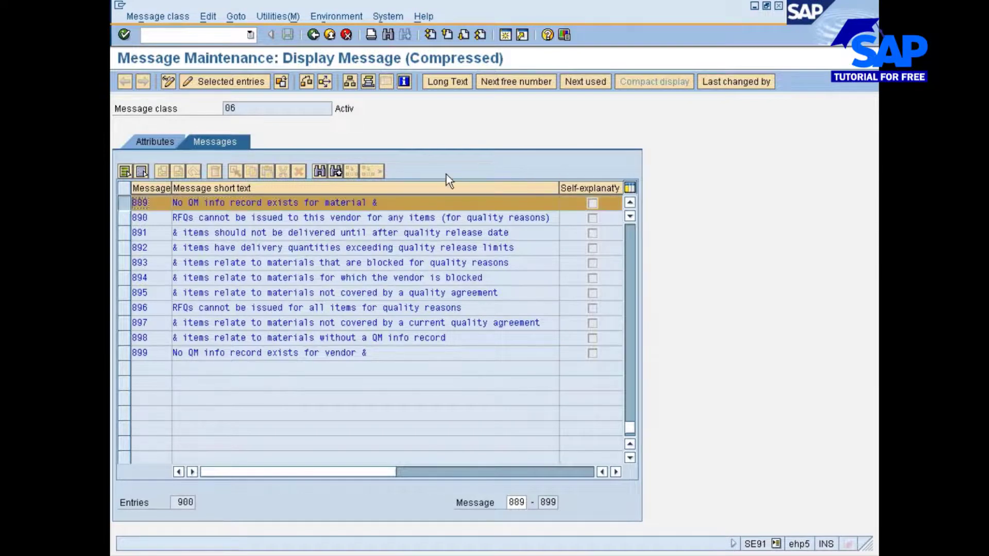
{"action": "left_click", "coordinate": [444, 87]}
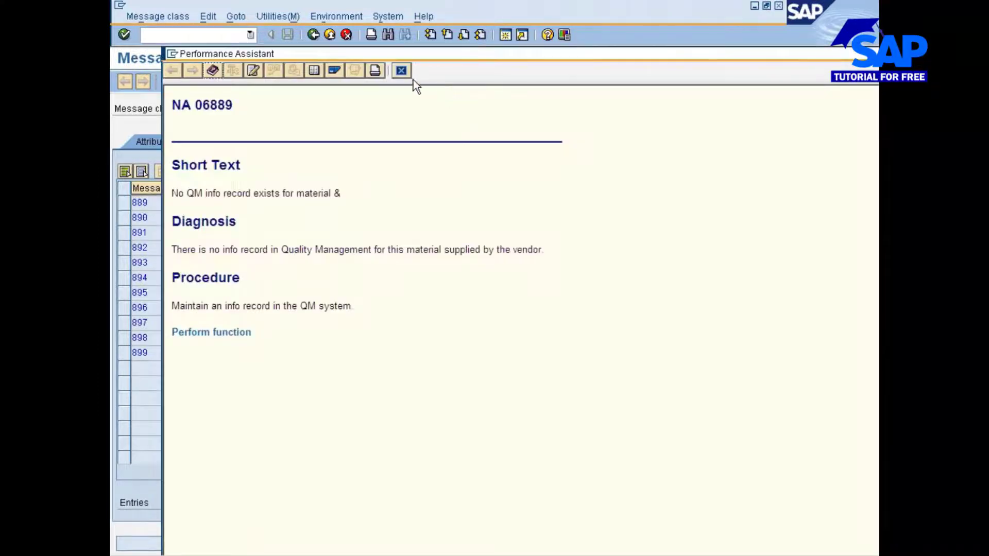
{"action": "left_click_drag", "start_coordinate": [379, 52], "coordinate": [606, 51]}
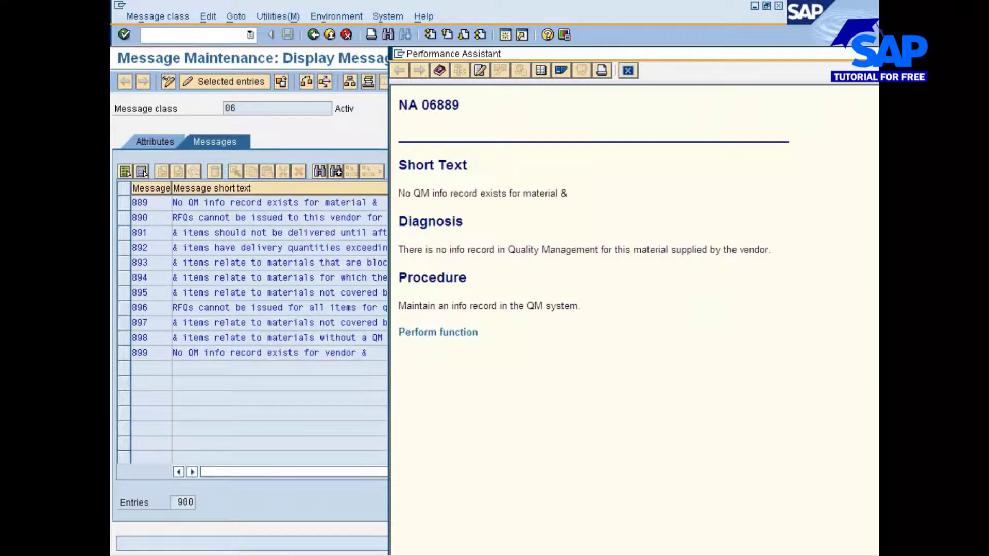
{"action": "left_click_drag", "start_coordinate": [497, 249], "coordinate": [774, 250]}
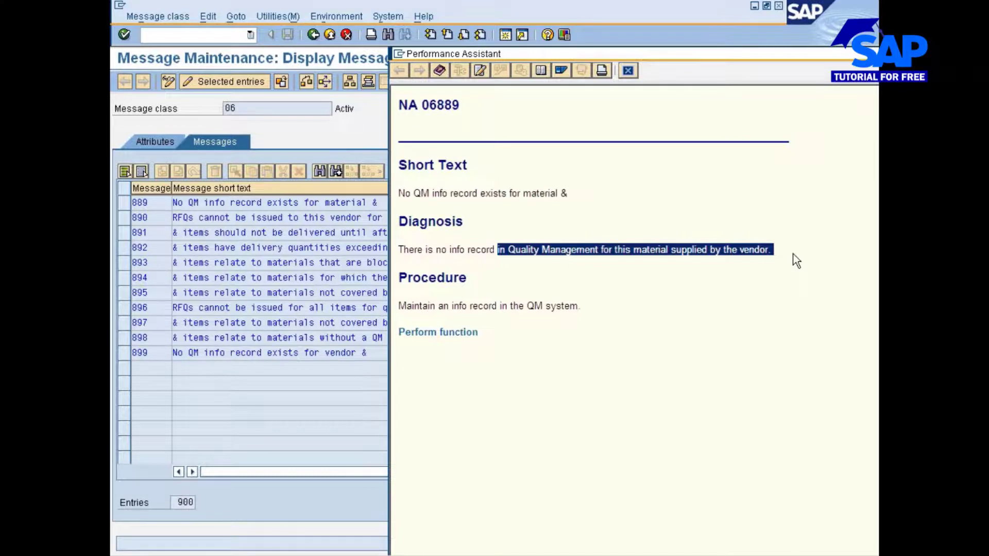
{"action": "left_click_drag", "start_coordinate": [399, 306], "coordinate": [598, 310]}
Step: Perform the long text's function to view Q-info record creation for material 2197 in plant 777C, and return to message maintenance without saving
{"action": "left_click", "coordinate": [430, 334]}
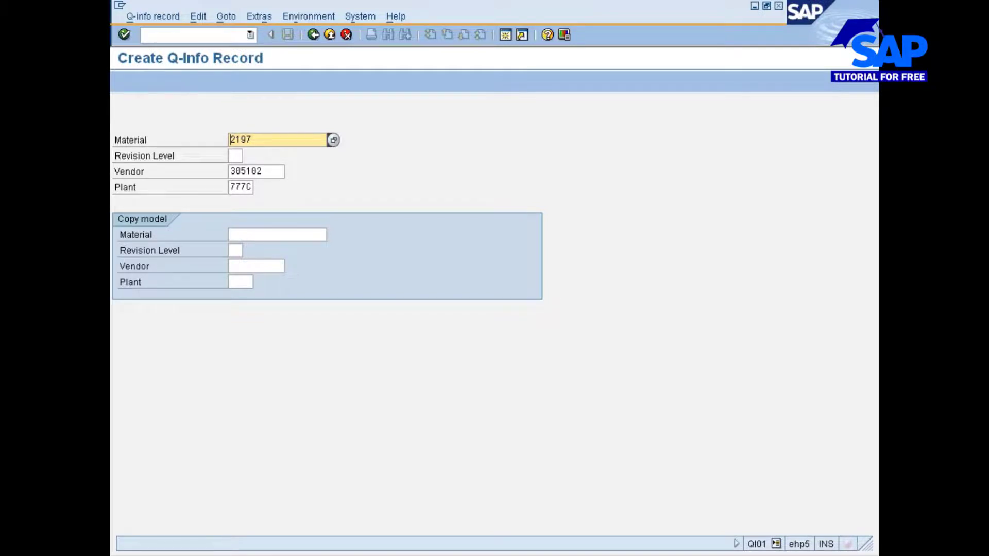
{"action": "left_click", "coordinate": [776, 544]}
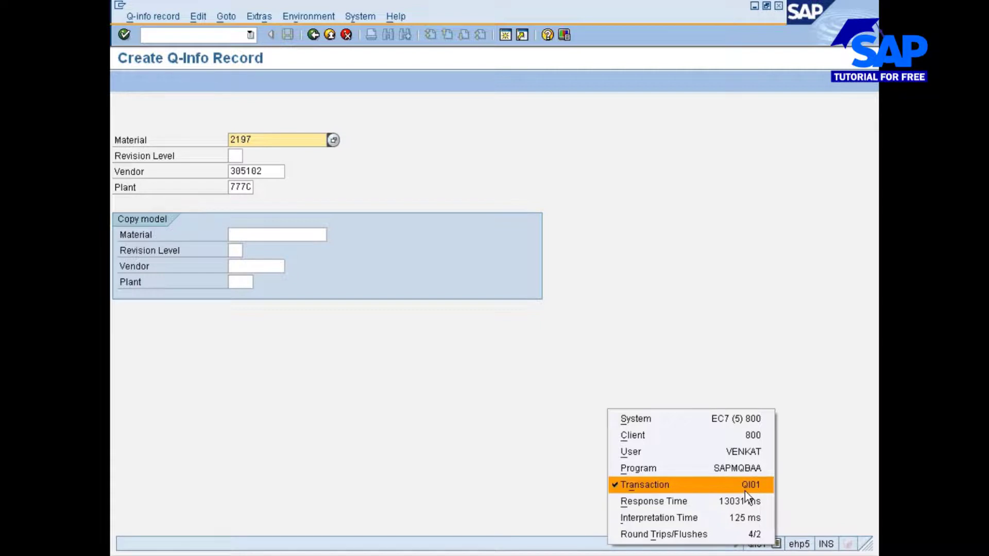
{"action": "left_click", "coordinate": [529, 366]}
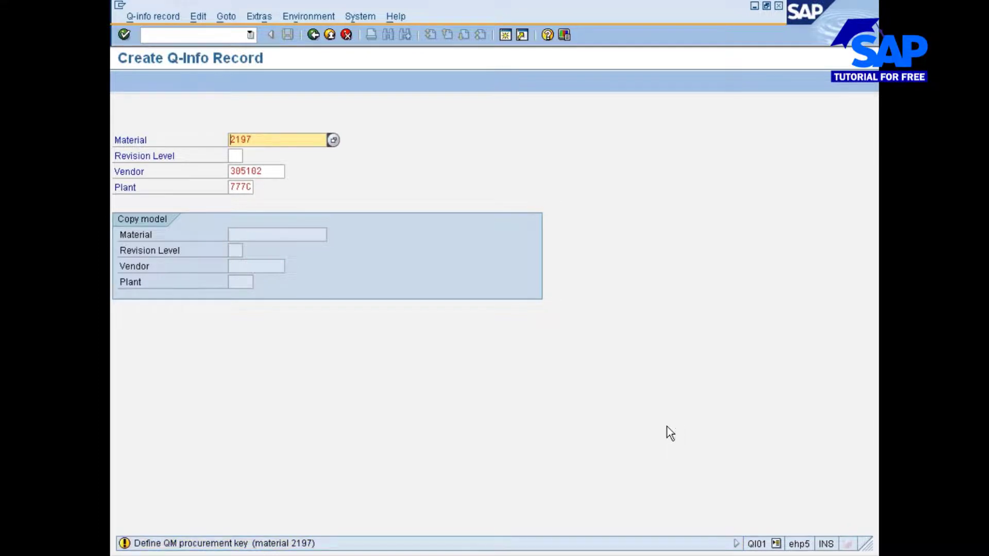
{"action": "key", "text": "Return"}
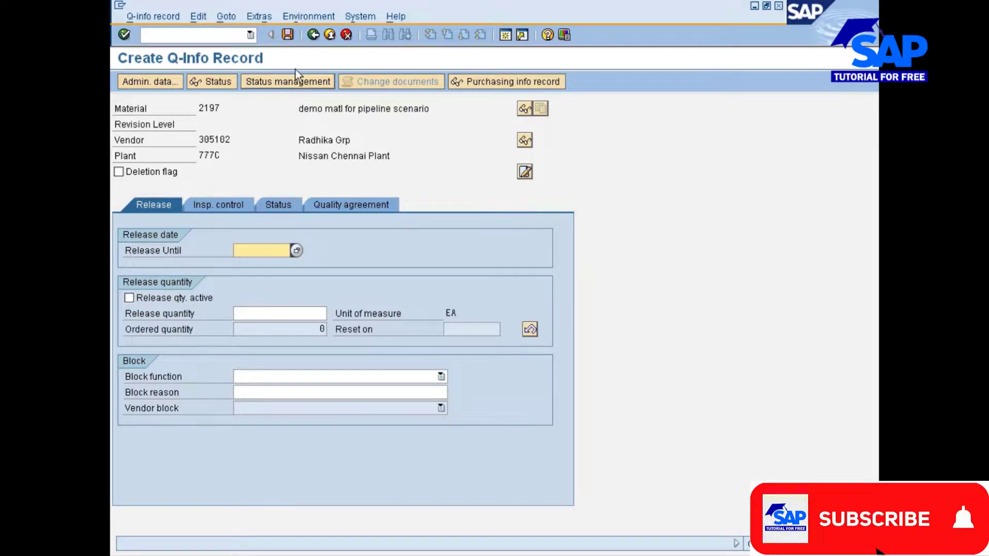
{"action": "left_click", "coordinate": [315, 35]}
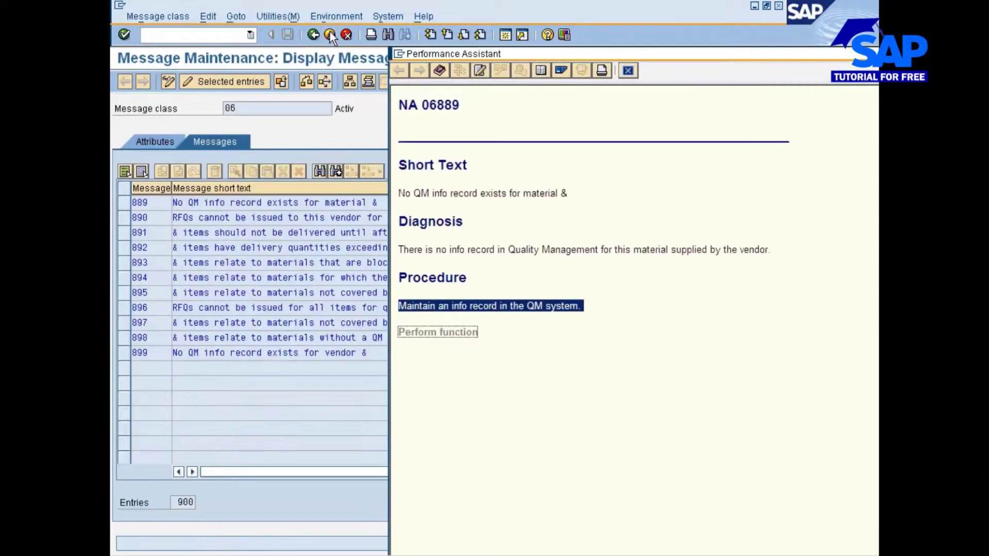
{"action": "left_click", "coordinate": [628, 71]}
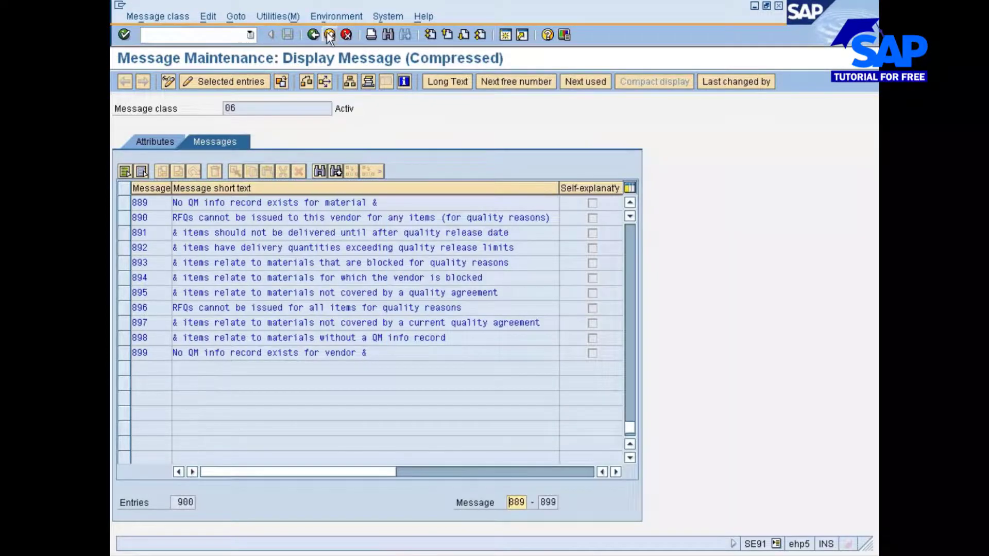
{"action": "left_click", "coordinate": [313, 35]}
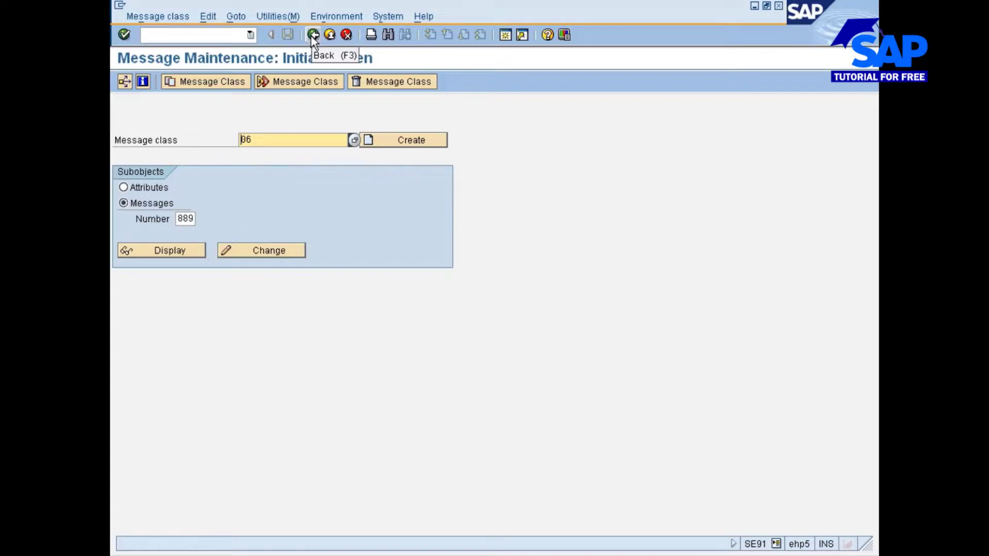
Step: Switch to the browser, check the Yahoo Mail and Gmail inboxes for new messages, and return to SAP
{"action": "left_click", "coordinate": [321, 555]}
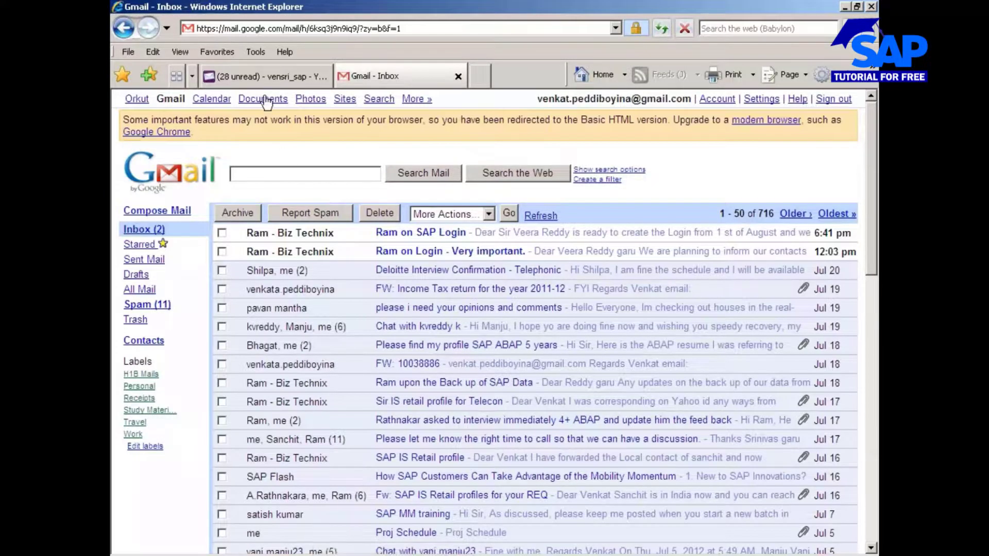
{"action": "left_click", "coordinate": [261, 77]}
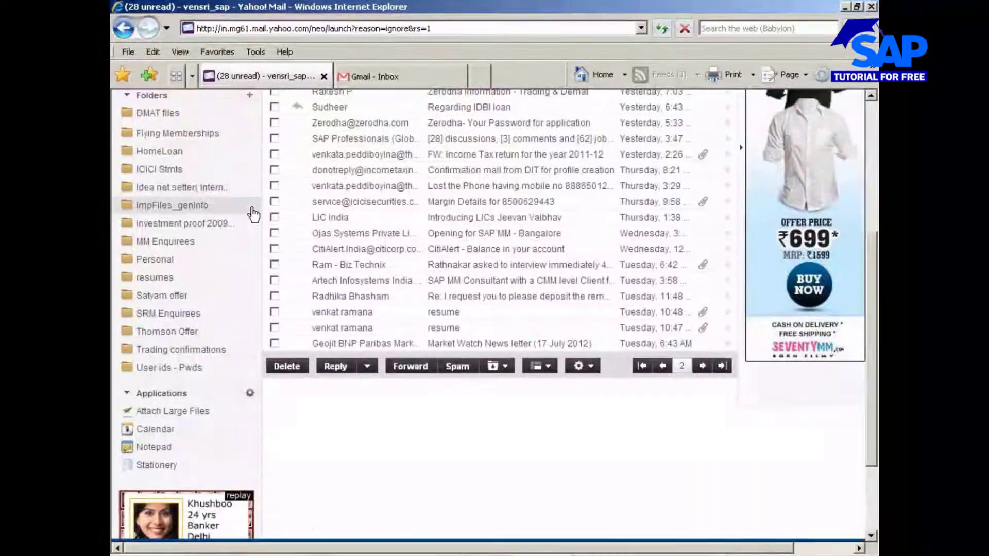
{"action": "scroll", "coordinate": [252, 213], "scroll_direction": "up", "scroll_amount": 3}
{"action": "left_click", "coordinate": [249, 195]}
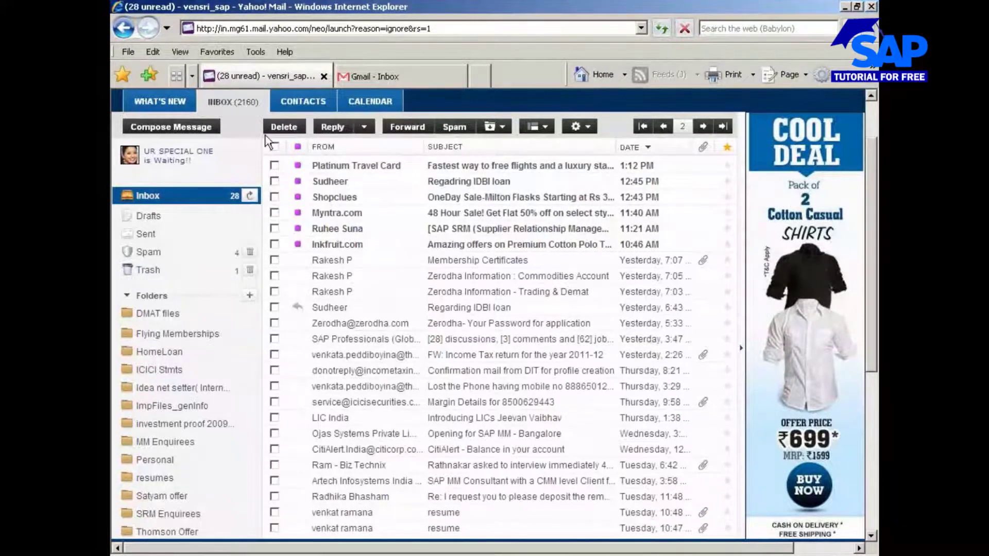
{"action": "left_click", "coordinate": [361, 75]}
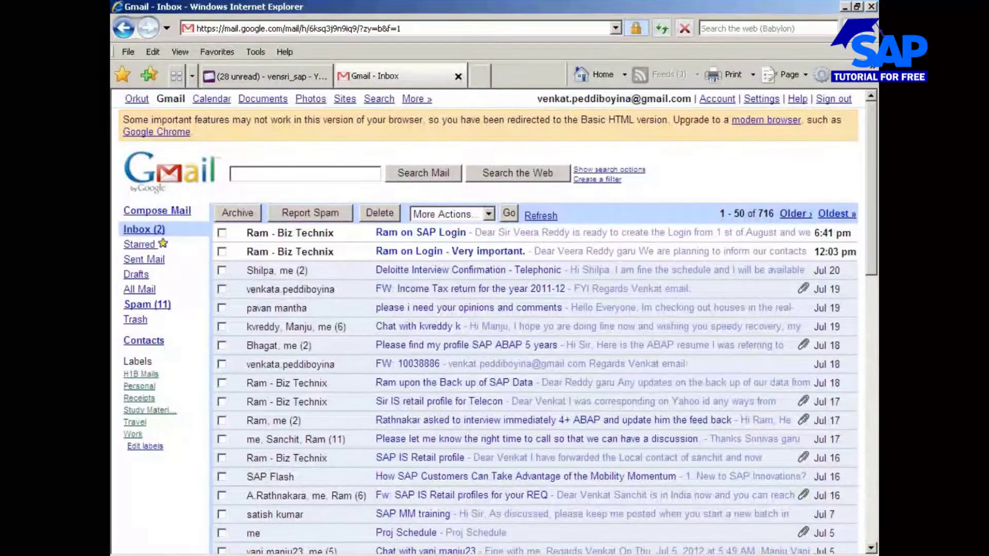
{"action": "left_click", "coordinate": [538, 471]}
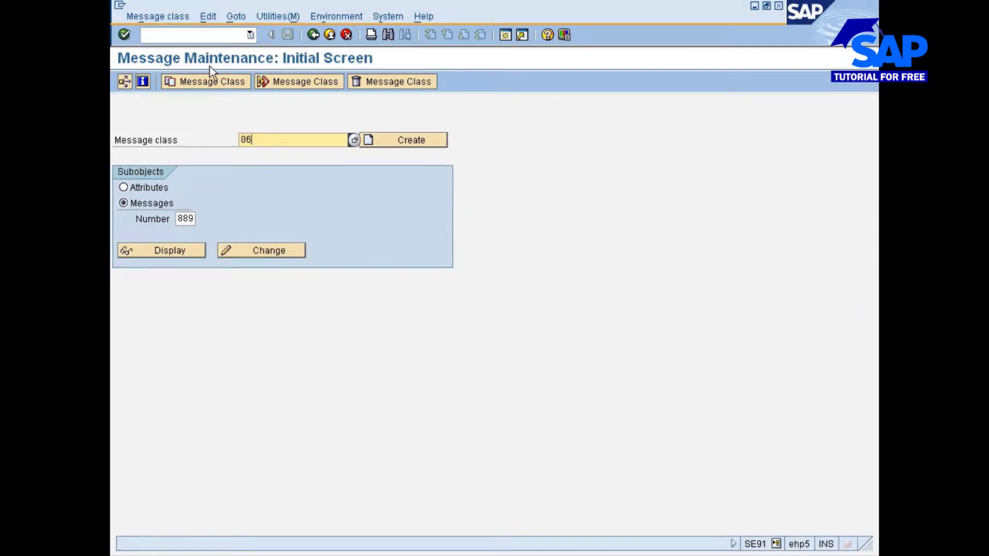
Step: Leave message maintenance for SAP Easy Access and narrow the SAP menu tree pane
{"action": "left_click", "coordinate": [312, 39]}
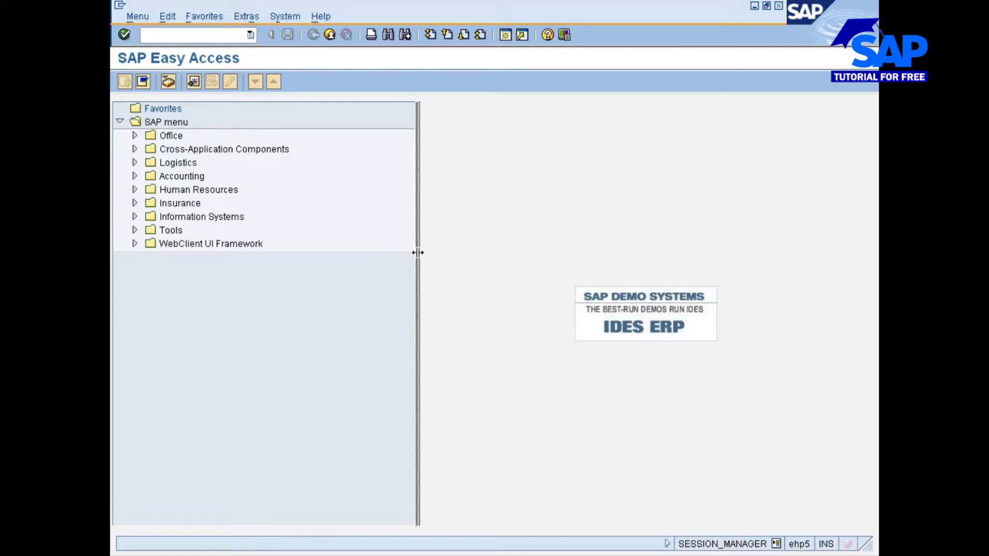
{"action": "left_click_drag", "start_coordinate": [416, 233], "coordinate": [346, 233]}
{"action": "left_click_drag", "start_coordinate": [314, 225], "coordinate": [315, 219]}
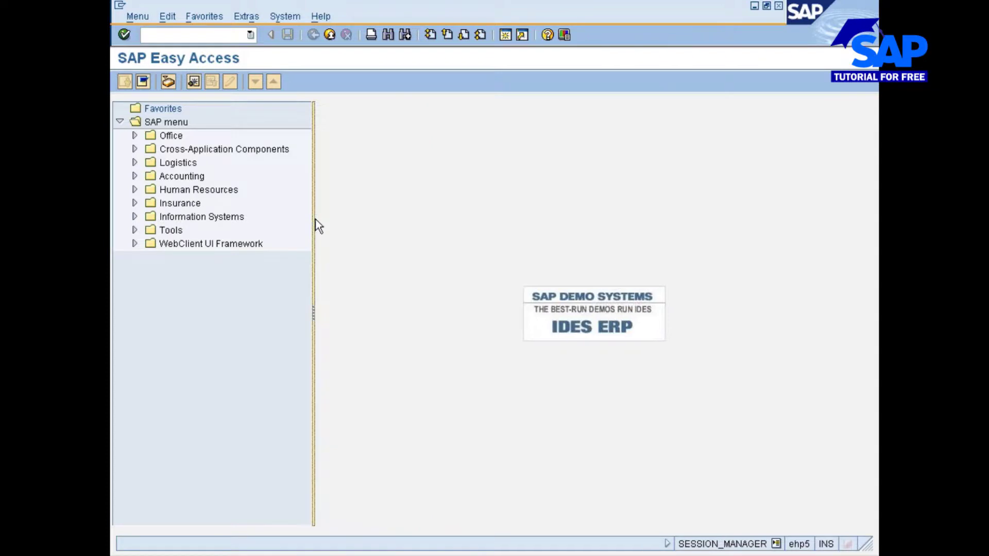
Step: Bring up the untitled Notepad notes and close them
{"action": "left_click", "coordinate": [533, 555]}
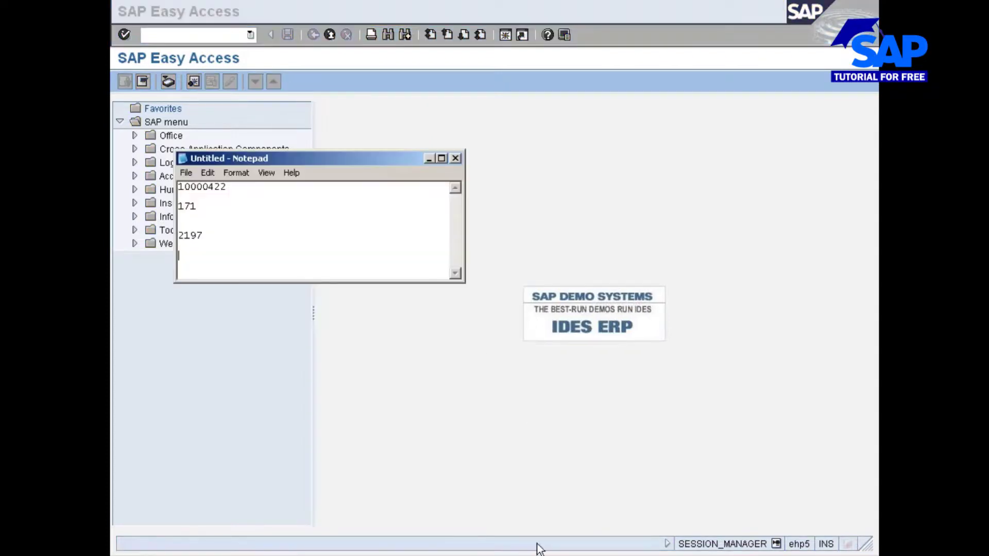
{"action": "left_click", "coordinate": [456, 158]}
{"action": "left_click", "coordinate": [496, 321]}
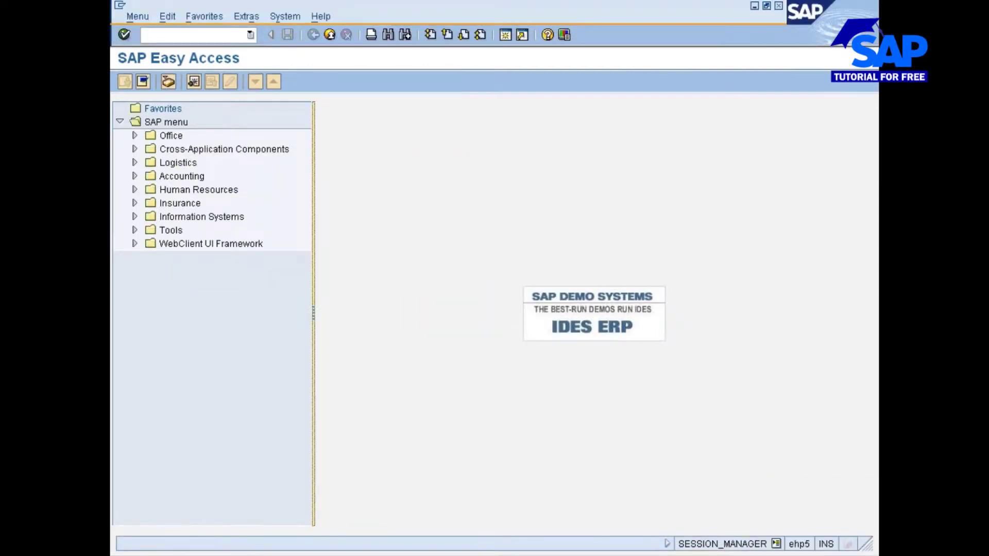
Step: Switch to the Excel class workbook and review the Sheet1 notes upward from the empty rows through split valuation to the goods movement types
{"action": "left_click", "coordinate": [392, 555]}
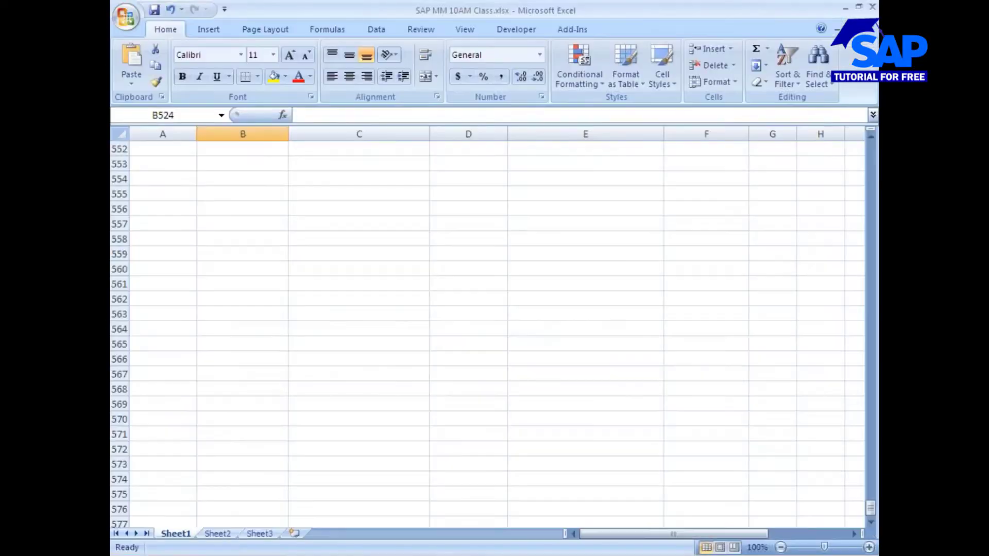
{"action": "left_click", "coordinate": [212, 436]}
{"action": "key", "text": "Left"}
{"action": "key", "text": "Up"}
{"action": "key", "text": "Up"}
{"action": "key", "text": "Up"}
{"action": "key", "text": "Up"}
{"action": "key", "text": "Up"}
{"action": "key", "text": "Up"}
{"action": "key", "text": "Up"}
{"action": "key", "text": "Up"}
{"action": "key", "text": "Up"}
{"action": "key", "text": "Up"}
{"action": "key", "text": "Up"}
{"action": "key", "text": "Up"}
{"action": "key", "text": "Up"}
{"action": "key", "text": "Up"}
{"action": "key", "text": "Up"}
{"action": "key", "text": "Up"}
{"action": "key", "text": "Up"}
{"action": "key", "text": "Up"}
{"action": "key", "text": "Up"}
{"action": "key", "text": "Up"}
{"action": "key", "text": "Up"}
{"action": "key", "text": "Up"}
{"action": "key", "text": "Up"}
{"action": "key", "text": "Up"}
{"action": "key", "text": "Up"}
{"action": "key", "text": "Up"}
{"action": "key", "text": "Up"}
{"action": "key", "text": "Up"}
{"action": "key", "text": "Up"}
{"action": "key", "text": "Up"}
{"action": "key", "text": "Up"}
{"action": "key", "text": "Up"}
{"action": "key", "text": "Up"}
{"action": "key", "text": "Up"}
{"action": "key", "text": "Up"}
{"action": "key", "text": "Up"}
{"action": "key", "text": "Up"}
{"action": "key", "text": "Up"}
{"action": "key", "text": "Up"}
{"action": "key", "text": "Up"}
{"action": "key", "text": "Up"}
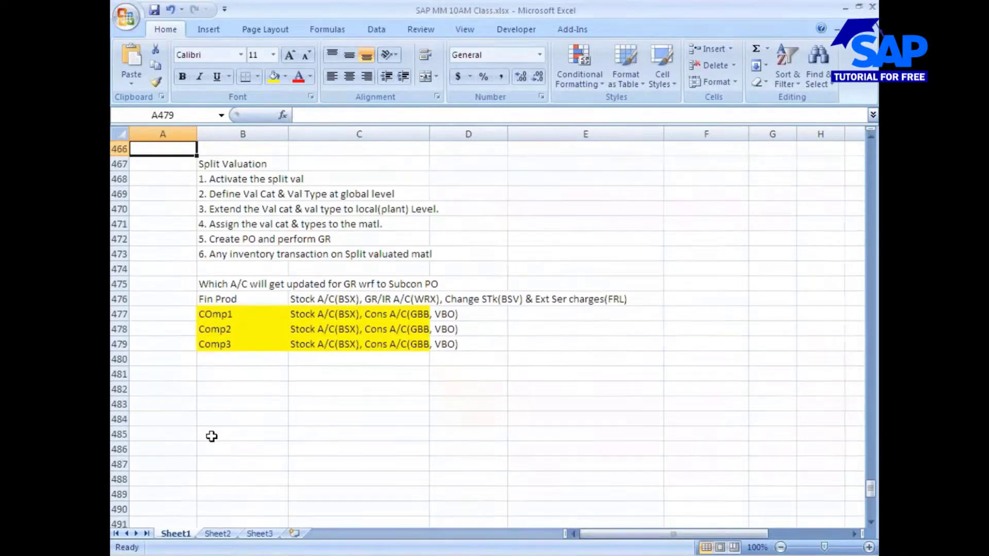
{"action": "key", "text": "Up"}
{"action": "key", "text": "Up"}
{"action": "key", "text": "Up"}
{"action": "key", "text": "Up"}
{"action": "key", "text": "Up"}
{"action": "key", "text": "Up"}
{"action": "key", "text": "Up"}
{"action": "key", "text": "Up"}
{"action": "key", "text": "Up"}
{"action": "key", "text": "Up"}
{"action": "key", "text": "Up"}
{"action": "key", "text": "Up"}
{"action": "key", "text": "Up"}
{"action": "key", "text": "Up"}
{"action": "key", "text": "Up"}
{"action": "key", "text": "Up"}
{"action": "key", "text": "Up"}
{"action": "key", "text": "Up"}
{"action": "key", "text": "Up"}
{"action": "key", "text": "Up"}
{"action": "key", "text": "Up"}
{"action": "key", "text": "Up"}
{"action": "key", "text": "Up"}
{"action": "key", "text": "Up"}
{"action": "key", "text": "Up"}
{"action": "key", "text": "Up"}
{"action": "key", "text": "Up"}
{"action": "key", "text": "Up"}
{"action": "key", "text": "Up"}
{"action": "key", "text": "Up"}
{"action": "key", "text": "Up"}
{"action": "key", "text": "Up"}
{"action": "key", "text": "Up"}
{"action": "key", "text": "Up"}
{"action": "key", "text": "Up"}
{"action": "key", "text": "Up"}
{"action": "key", "text": "Up"}
{"action": "key", "text": "Up"}
{"action": "key", "text": "Up"}
{"action": "key", "text": "Up"}
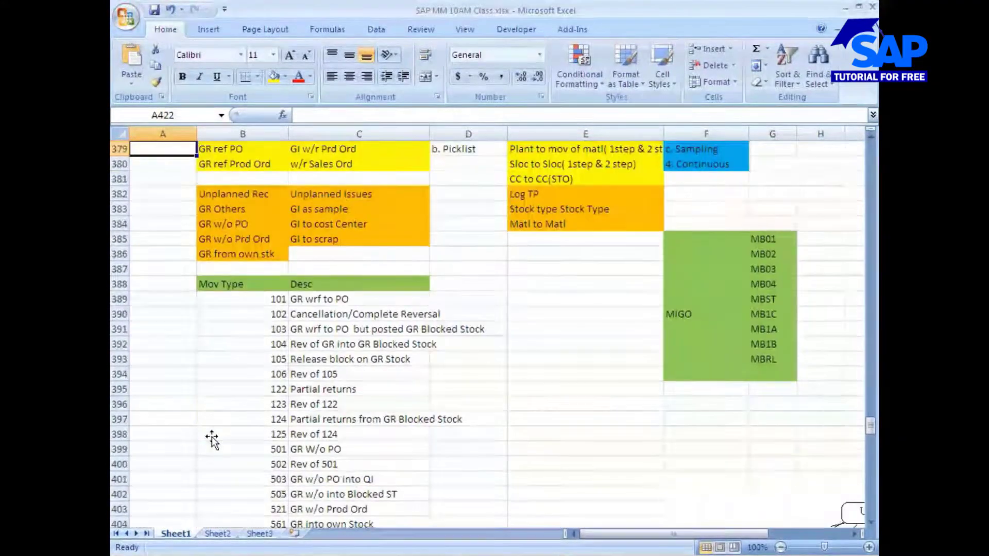
Step: Review the Sheet1 notes upward from the goods movement types to the master data table and material master views
{"action": "key", "text": "Up"}
{"action": "key", "text": "Up"}
{"action": "key", "text": "Up"}
{"action": "key", "text": "Up"}
{"action": "key", "text": "Up"}
{"action": "key", "text": "Up"}
{"action": "key", "text": "Up"}
{"action": "key", "text": "Up"}
{"action": "key", "text": "Up"}
{"action": "key", "text": "Up"}
{"action": "key", "text": "Up"}
{"action": "key", "text": "Up"}
{"action": "key", "text": "Up"}
{"action": "key", "text": "Up"}
{"action": "key", "text": "Up"}
{"action": "key", "text": "Up"}
{"action": "key", "text": "Up"}
{"action": "key", "text": "Up"}
{"action": "key", "text": "Up"}
{"action": "key", "text": "Up"}
{"action": "key", "text": "Up"}
{"action": "key", "text": "Up"}
{"action": "key", "text": "Up"}
{"action": "key", "text": "Up"}
{"action": "key", "text": "Up"}
{"action": "key", "text": "Up"}
{"action": "key", "text": "Up"}
{"action": "key", "text": "Up"}
{"action": "key", "text": "Up"}
{"action": "key", "text": "Up"}
{"action": "key", "text": "Up"}
{"action": "key", "text": "Up"}
{"action": "key", "text": "Up"}
{"action": "key", "text": "Up"}
{"action": "key", "text": "Up"}
{"action": "key", "text": "Up"}
{"action": "key", "text": "Up"}
{"action": "key", "text": "Up"}
{"action": "key", "text": "Up"}
{"action": "key", "text": "Up"}
{"action": "key", "text": "Up"}
{"action": "key", "text": "Up"}
{"action": "key", "text": "Up"}
{"action": "key", "text": "Up"}
{"action": "key", "text": "Up"}
{"action": "key", "text": "Up"}
{"action": "key", "text": "Up"}
{"action": "key", "text": "Up"}
{"action": "key", "text": "Up"}
{"action": "key", "text": "Up"}
{"action": "key", "text": "Up"}
{"action": "key", "text": "Up"}
{"action": "key", "text": "Up"}
{"action": "key", "text": "Up"}
{"action": "key", "text": "Up"}
{"action": "key", "text": "Up"}
{"action": "key", "text": "Up"}
{"action": "key", "text": "Up"}
{"action": "key", "text": "Up"}
{"action": "key", "text": "Up"}
{"action": "key", "text": "Up"}
{"action": "key", "text": "Up"}
{"action": "key", "text": "Up"}
{"action": "key", "text": "Up"}
{"action": "key", "text": "Up"}
{"action": "key", "text": "Up"}
{"action": "key", "text": "Up"}
{"action": "key", "text": "Up"}
{"action": "key", "text": "Up"}
{"action": "key", "text": "Up"}
{"action": "key", "text": "Up"}
{"action": "key", "text": "Up"}
{"action": "key", "text": "Up"}
{"action": "key", "text": "Up"}
{"action": "key", "text": "Up"}
{"action": "key", "text": "Up"}
{"action": "key", "text": "Up"}
{"action": "key", "text": "Up"}
{"action": "key", "text": "Up"}
{"action": "key", "text": "Up"}
{"action": "key", "text": "Up"}
{"action": "key", "text": "Up"}
{"action": "key", "text": "Up"}
{"action": "key", "text": "Up"}
{"action": "key", "text": "Up"}
{"action": "key", "text": "Up"}
{"action": "key", "text": "Up"}
{"action": "key", "text": "Up"}
{"action": "key", "text": "Up"}
{"action": "key", "text": "Up"}
{"action": "key", "text": "Up"}
{"action": "key", "text": "Up"}
{"action": "key", "text": "Up"}
{"action": "key", "text": "Up"}
{"action": "key", "text": "Up"}
{"action": "key", "text": "Up"}
{"action": "key", "text": "Up"}
{"action": "key", "text": "Up"}
{"action": "key", "text": "Up"}
{"action": "key", "text": "Up"}
{"action": "key", "text": "Up"}
{"action": "key", "text": "Up"}
{"action": "key", "text": "Up"}
{"action": "key", "text": "Up"}
{"action": "key", "text": "Up"}
{"action": "key", "text": "Up"}
{"action": "key", "text": "Up"}
{"action": "key", "text": "Up"}
{"action": "key", "text": "Up"}
{"action": "key", "text": "Up"}
{"action": "key", "text": "Up"}
{"action": "key", "text": "Up"}
{"action": "key", "text": "Up"}
{"action": "key", "text": "Up"}
{"action": "key", "text": "Up"}
{"action": "key", "text": "Up"}
{"action": "key", "text": "Up"}
{"action": "key", "text": "Up"}
{"action": "key", "text": "Up"}
{"action": "key", "text": "Up"}
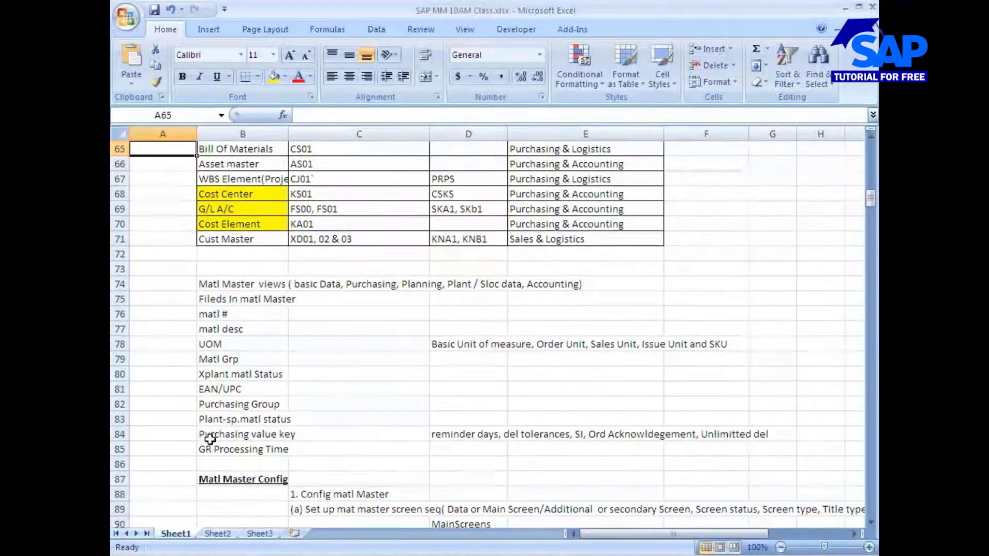
Step: Review the Sheet1 notes downward through condition technique, message determination, movement types and split valuation to the subcontracting accounts, ending at cell B488
{"action": "scroll", "coordinate": [276, 426], "scroll_direction": "down", "scroll_amount": 20}
{"action": "scroll", "coordinate": [273, 419], "scroll_direction": "down", "scroll_amount": 20}
{"action": "scroll", "coordinate": [272, 418], "scroll_direction": "down", "scroll_amount": 20}
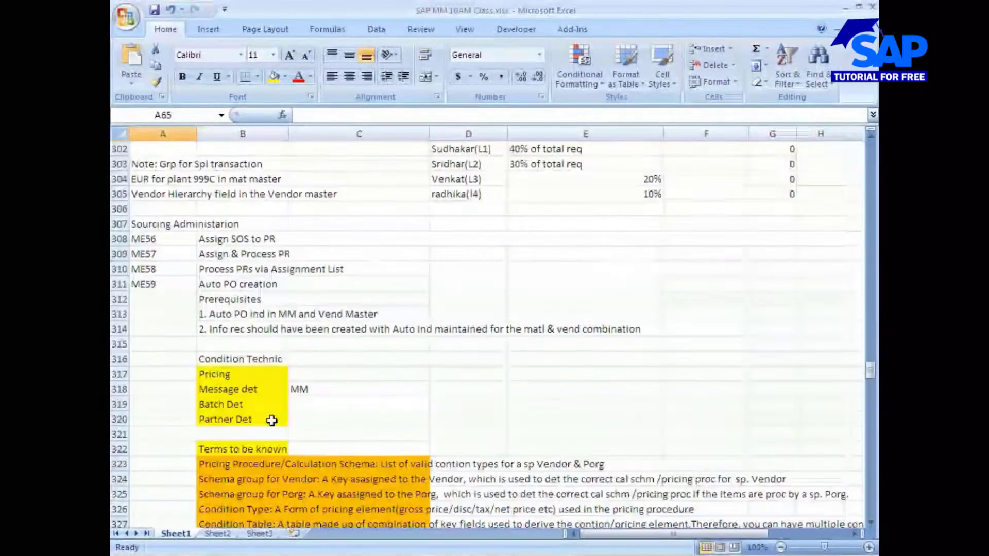
{"action": "scroll", "coordinate": [272, 420], "scroll_direction": "down", "scroll_amount": 15}
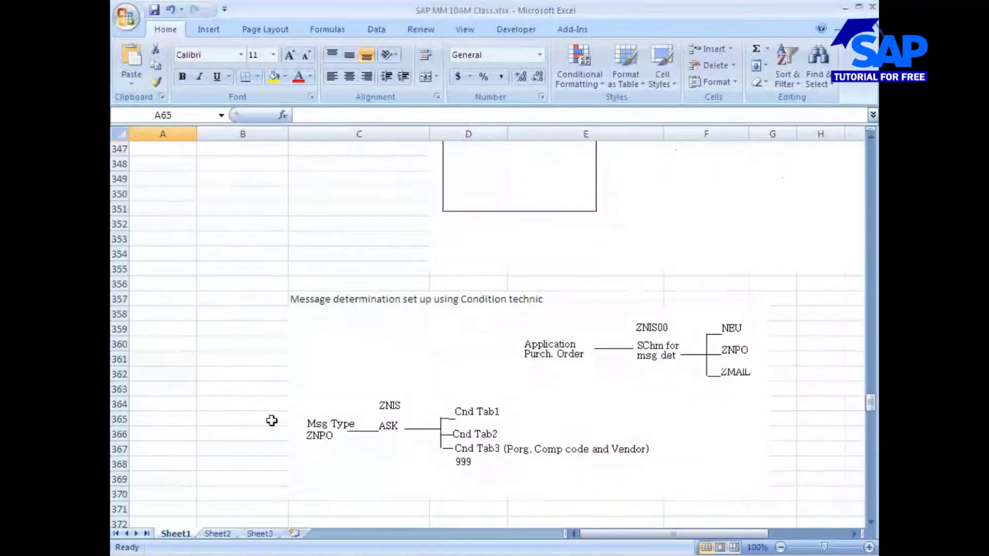
{"action": "scroll", "coordinate": [271, 420], "scroll_direction": "down", "scroll_amount": 14}
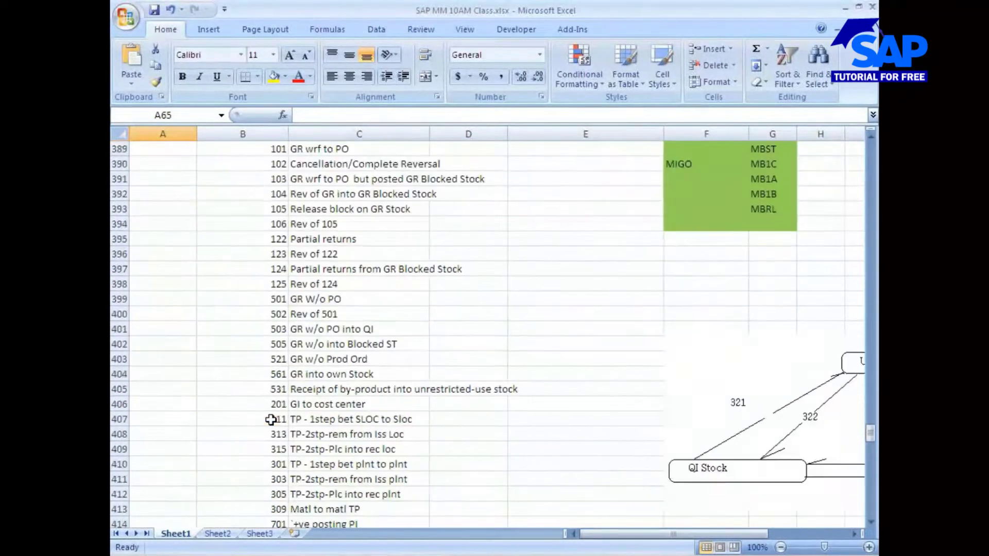
{"action": "scroll", "coordinate": [271, 420], "scroll_direction": "down", "scroll_amount": 16}
{"action": "scroll", "coordinate": [271, 419], "scroll_direction": "down", "scroll_amount": 9}
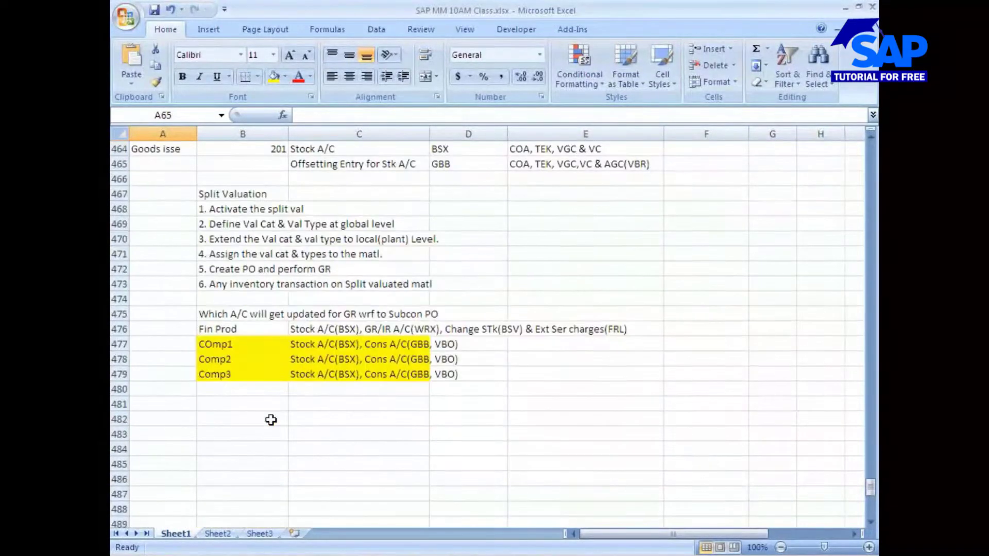
{"action": "scroll", "coordinate": [271, 420], "scroll_direction": "down", "scroll_amount": 2}
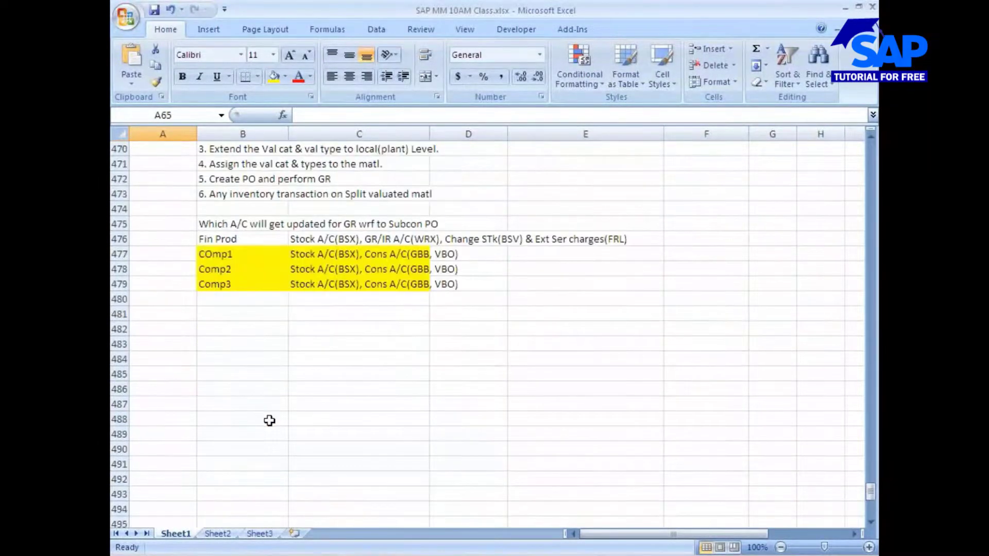
{"action": "left_click", "coordinate": [203, 424]}
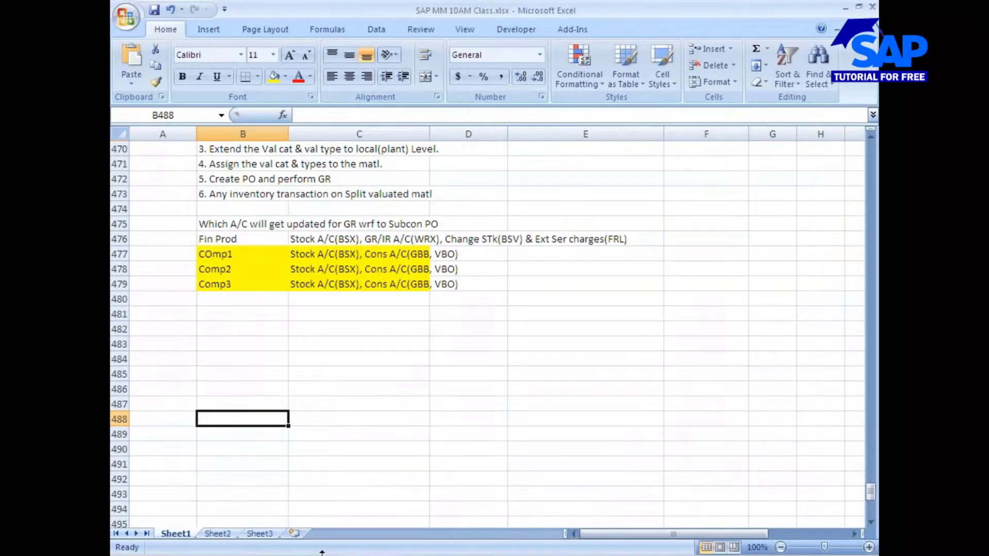
Step: Check the rows below the Sheet1 notes for further content and return to the topic list starting with MRP in column A
{"action": "scroll", "coordinate": [296, 478], "scroll_direction": "down", "scroll_amount": 12}
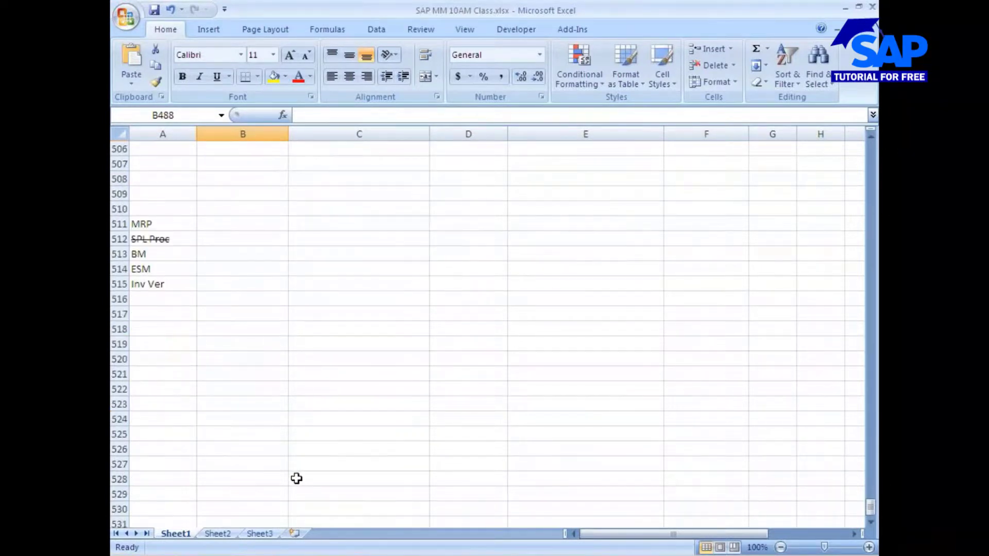
{"action": "scroll", "coordinate": [296, 479], "scroll_direction": "down", "scroll_amount": 20}
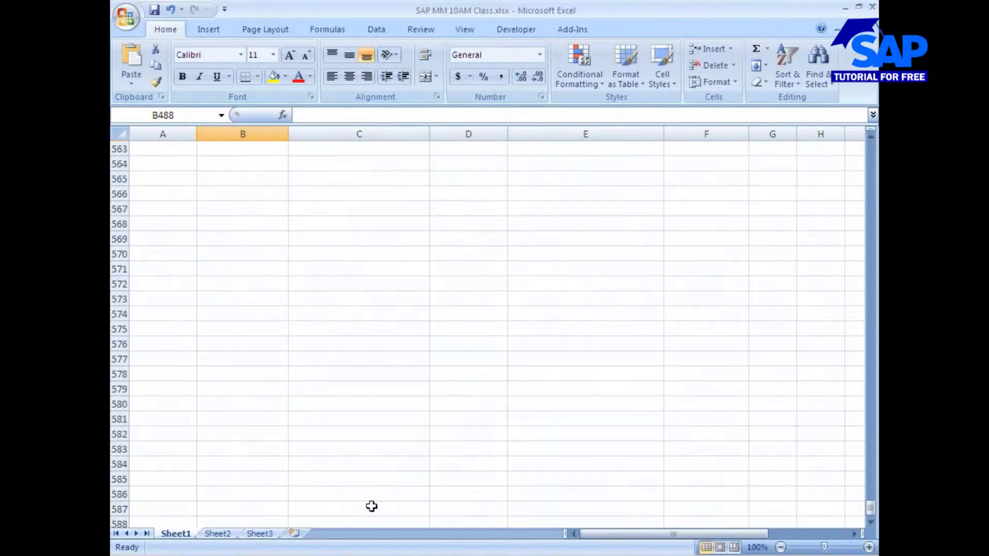
{"action": "left_click", "coordinate": [871, 510]}
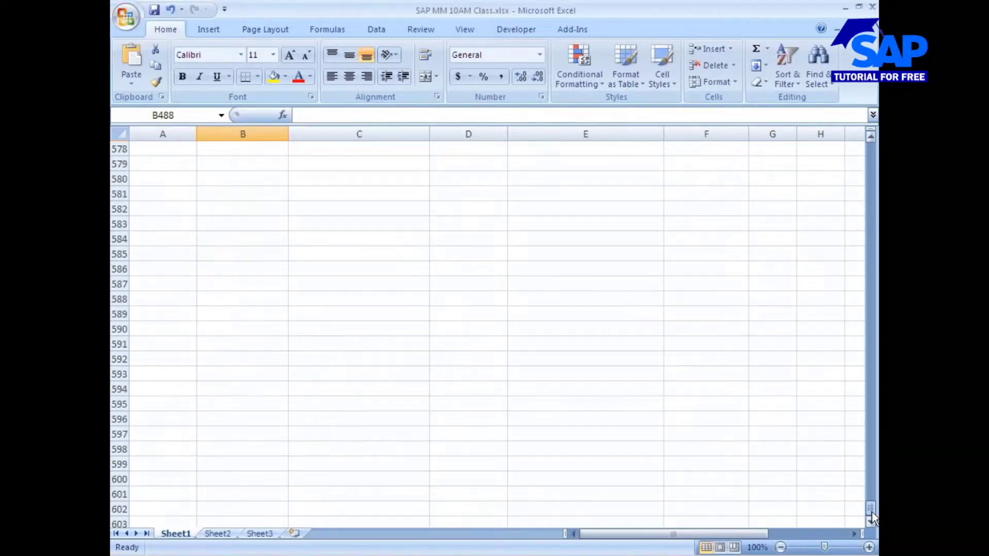
{"action": "left_click", "coordinate": [870, 524]}
{"action": "left_click", "coordinate": [870, 524]}
{"action": "left_click", "coordinate": [870, 525]}
{"action": "left_click", "coordinate": [871, 524]}
{"action": "left_click", "coordinate": [870, 524]}
{"action": "left_click", "coordinate": [870, 524]}
{"action": "left_click", "coordinate": [870, 524]}
{"action": "left_click", "coordinate": [871, 525]}
{"action": "left_click_drag", "start_coordinate": [871, 524], "coordinate": [872, 474]}
{"action": "scroll", "coordinate": [503, 428], "scroll_direction": "up", "scroll_amount": 20}
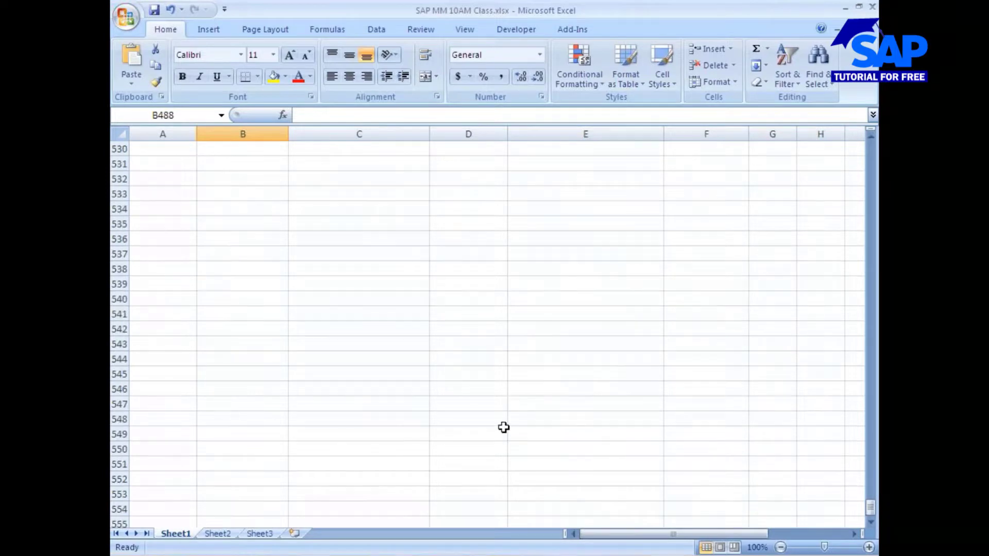
{"action": "scroll", "coordinate": [504, 427], "scroll_direction": "up", "scroll_amount": 4}
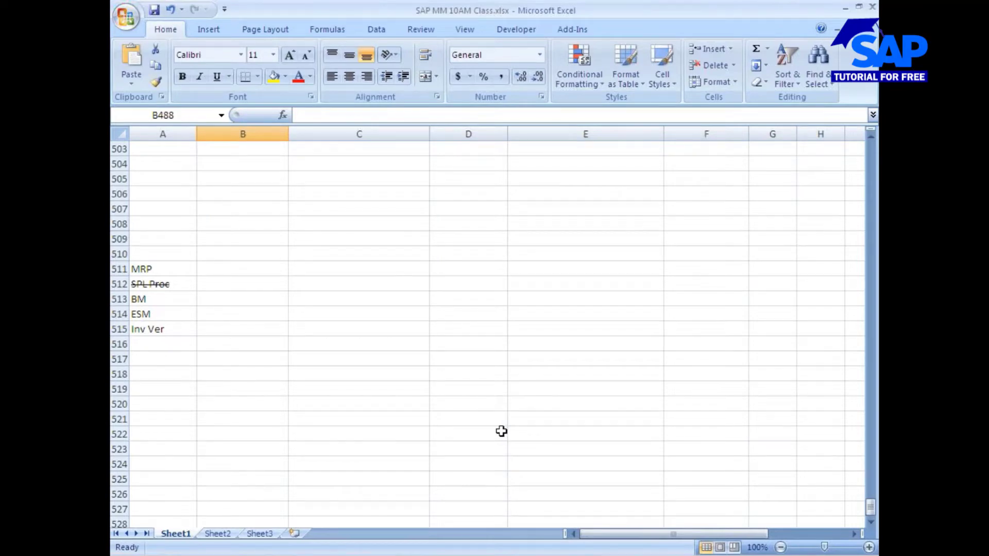
Step: Look at Sheet2, close the Excel class workbook and return to the SAP Easy Access window
{"action": "left_click", "coordinate": [216, 535]}
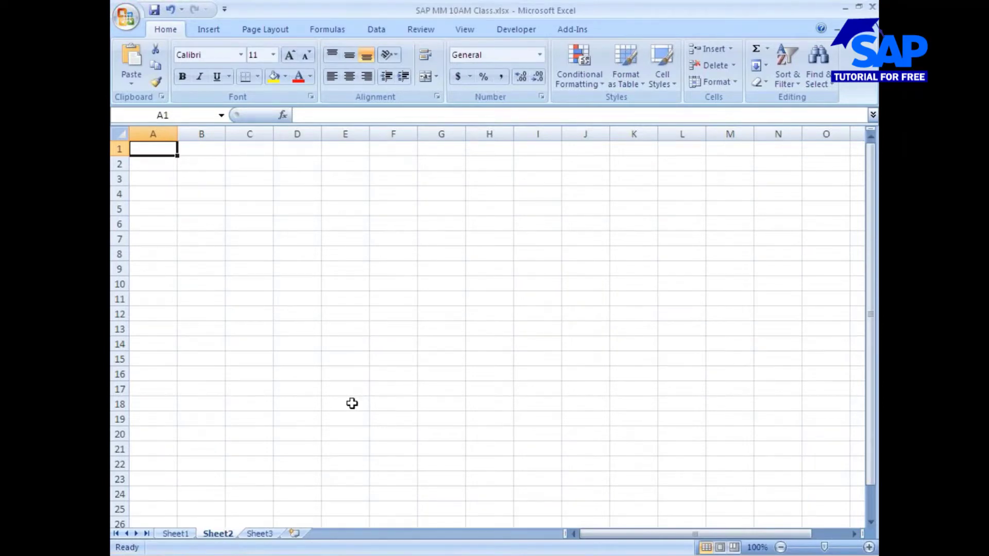
{"action": "left_click", "coordinate": [872, 7]}
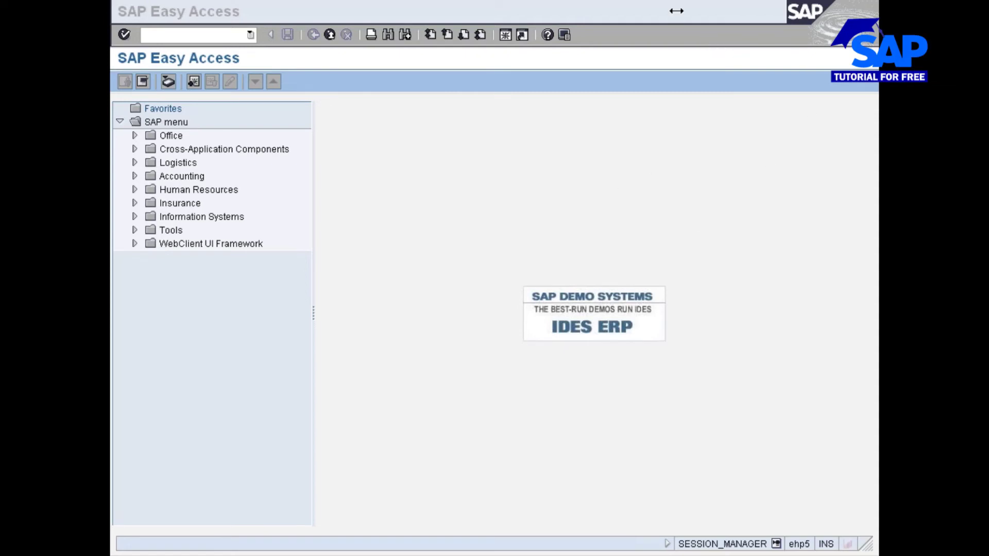
{"action": "left_click", "coordinate": [705, 90]}
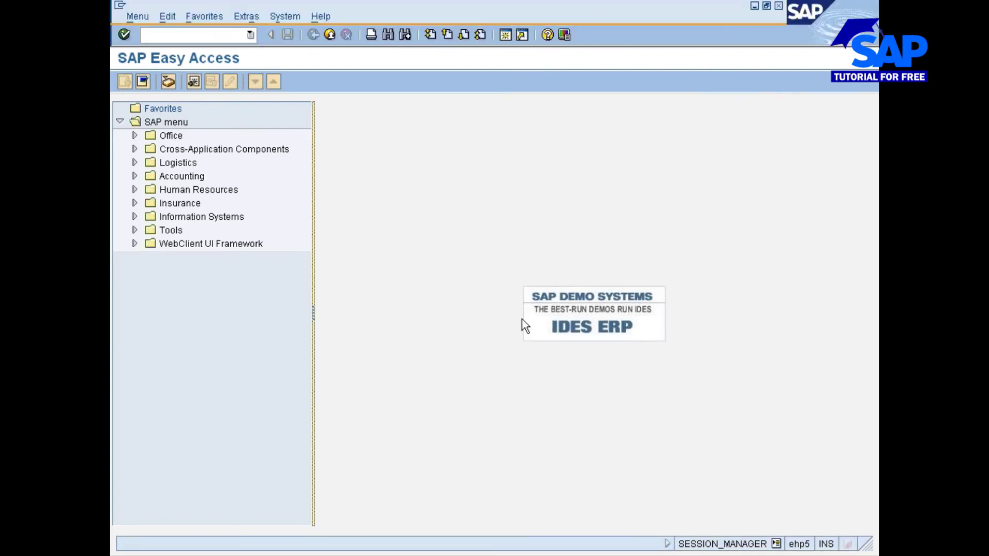